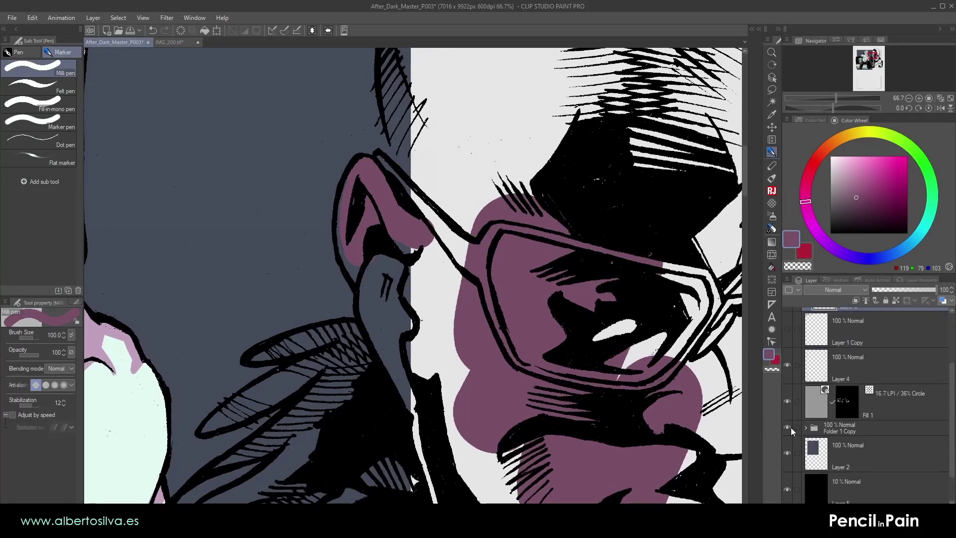
- Paint the purple base along the bald man's jaw and the outer edge of his glasses with the Milli pen at size 90
{"action": "left_click", "coordinate": [424, 425], "text": "shift"}
{"action": "left_click_drag", "start_coordinate": [477, 299], "coordinate": [490, 445]}
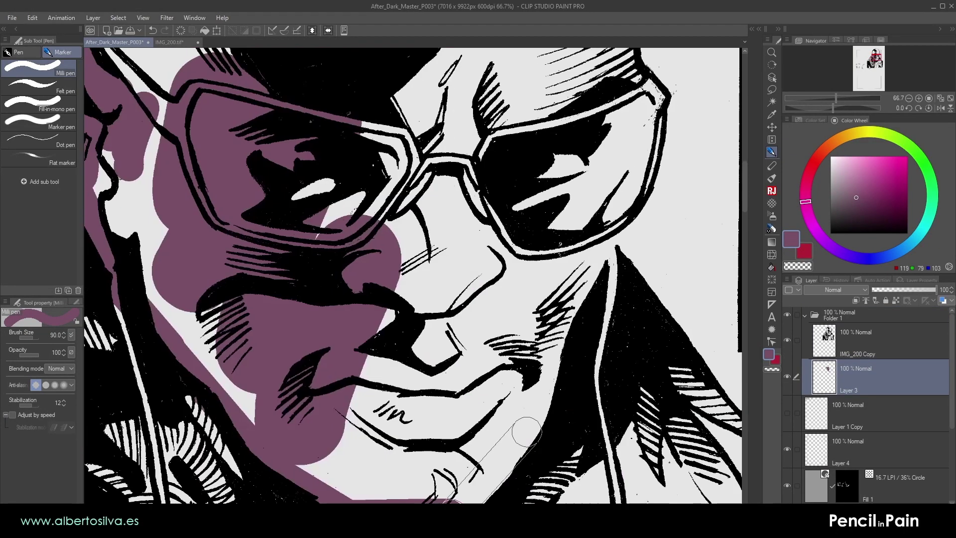
{"action": "left_click", "coordinate": [650, 128], "text": "shift"}
{"action": "left_click_drag", "start_coordinate": [650, 128], "coordinate": [558, 230]}
- Reduce the brush to 70 and line the right side and crown of the bald man's head with the purple base
{"action": "key", "text": "bracketleft"}
{"action": "key", "text": "bracketleft"}
{"action": "left_click", "coordinate": [549, 149], "text": "shift"}
{"action": "mouse_move", "coordinate": [558, 164]}
{"action": "left_mouse_down"}
{"action": "mouse_move", "coordinate": [557, 260]}
{"action": "mouse_move", "coordinate": [543, 290]}
{"action": "left_mouse_up"}
{"action": "left_click", "coordinate": [460, 91], "text": "shift"}
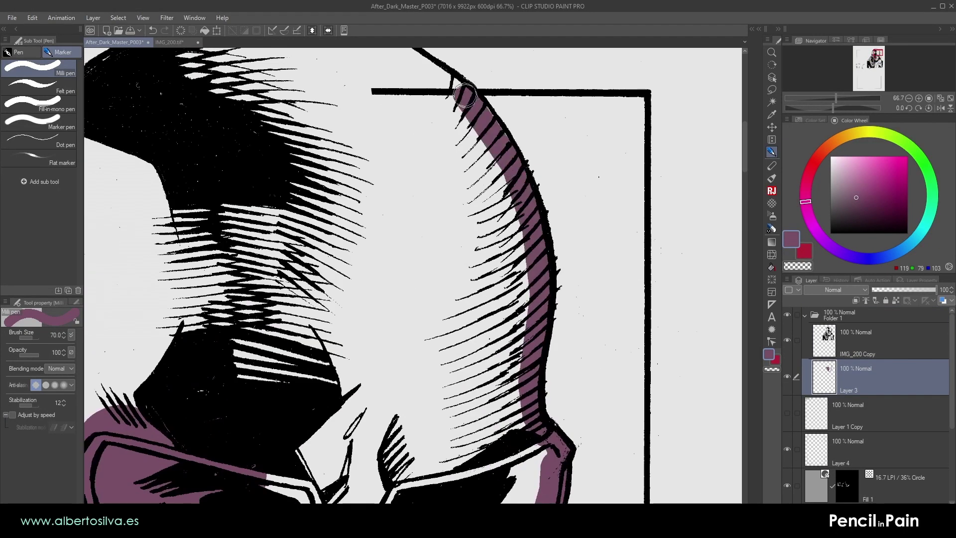
{"action": "left_click_drag", "start_coordinate": [459, 91], "coordinate": [513, 153]}
{"action": "left_click_drag", "start_coordinate": [325, 83], "coordinate": [512, 79]}
{"action": "left_click", "coordinate": [464, 77], "text": "shift"}
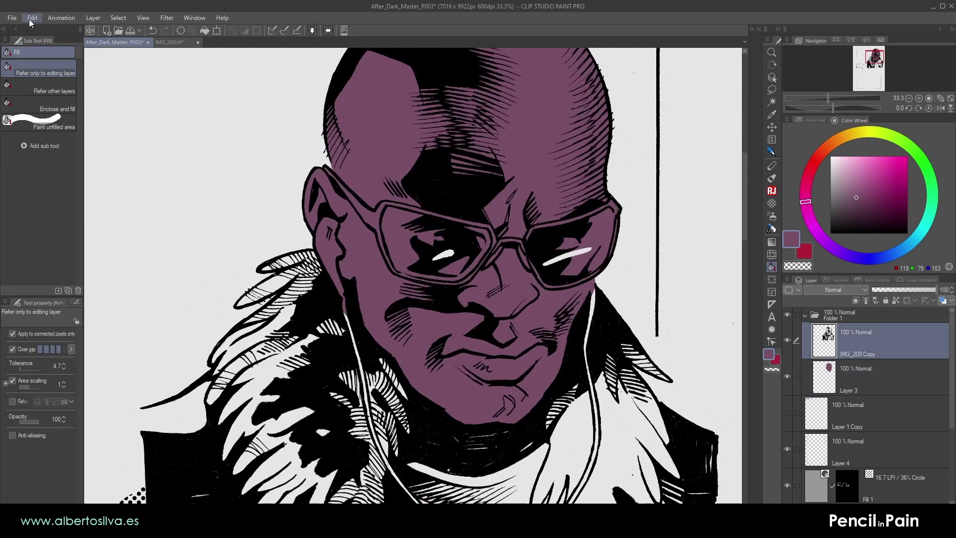
- Line the jacket's lower hem and right shoulder in purple on Layer 3, using the Milli pen at size 100
{"action": "key", "text": "ctrl+plus"}
{"action": "key", "text": "p"}
{"action": "left_click", "coordinate": [876, 375]}
{"action": "left_click_drag", "start_coordinate": [224, 318], "coordinate": [122, 420]}
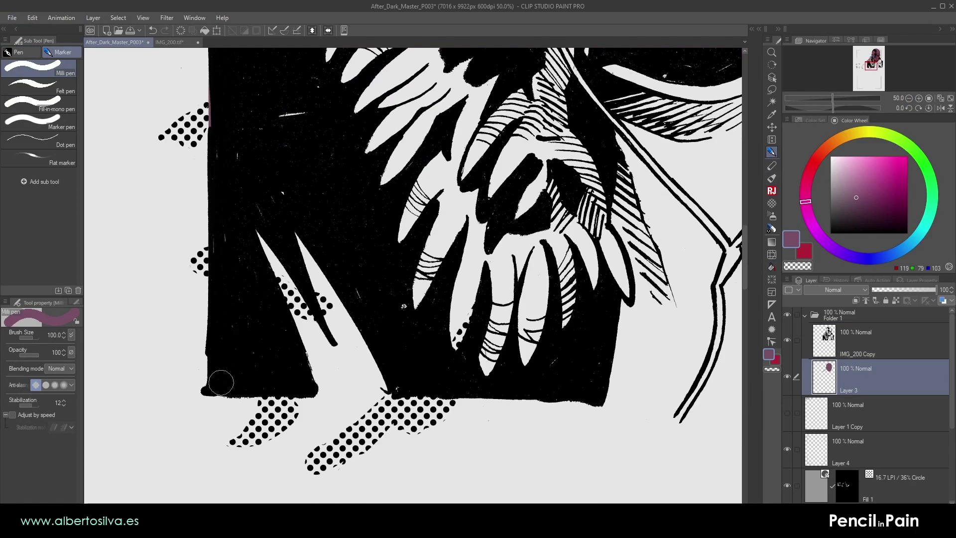
{"action": "left_click", "coordinate": [220, 382], "text": "shift"}
{"action": "left_click", "coordinate": [473, 379], "text": "shift"}
{"action": "left_click", "coordinate": [515, 382], "text": "shift"}
{"action": "left_click", "coordinate": [506, 403], "text": "shift"}
{"action": "left_click", "coordinate": [441, 214], "text": "shift"}
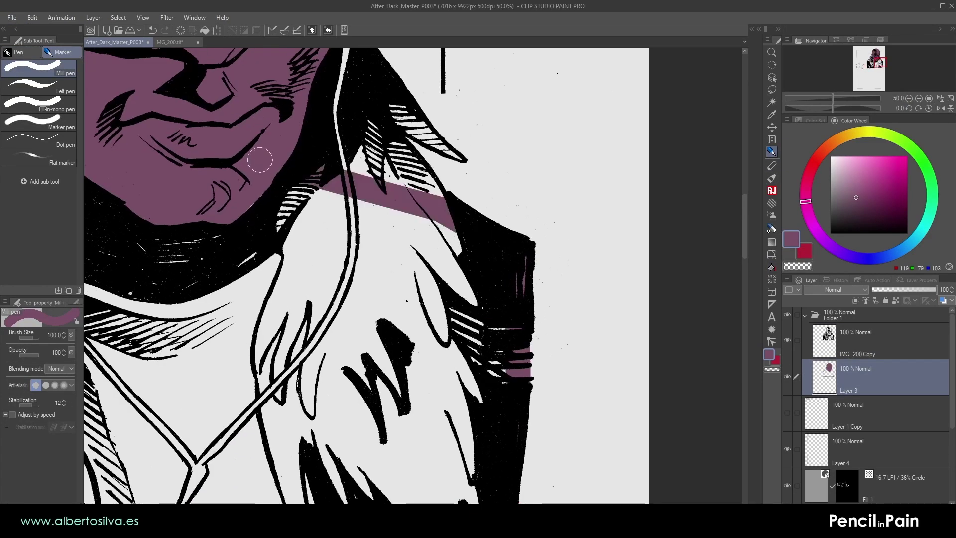
{"action": "left_click", "coordinate": [262, 154], "text": "shift"}
- Cover the hatched feathers of the jacket's right collar with the purple base at brush size 60
{"action": "key", "text": "ctrl+plus"}
{"action": "left_click_drag", "start_coordinate": [549, 170], "coordinate": [585, 276]}
{"action": "left_click_drag", "start_coordinate": [523, 164], "coordinate": [463, 326]}
{"action": "mouse_move", "coordinate": [387, 174]}
{"action": "left_mouse_down"}
{"action": "mouse_move", "coordinate": [476, 324]}
{"action": "mouse_move", "coordinate": [473, 214]}
{"action": "left_mouse_up"}
{"action": "left_click_drag", "start_coordinate": [498, 149], "coordinate": [472, 258]}
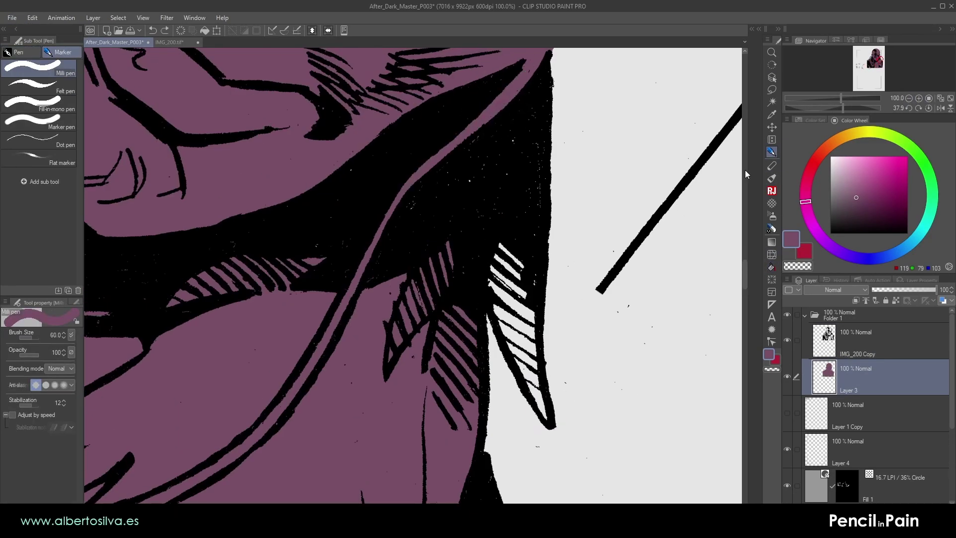
{"action": "key", "text": "p"}
{"action": "key", "text": "p"}
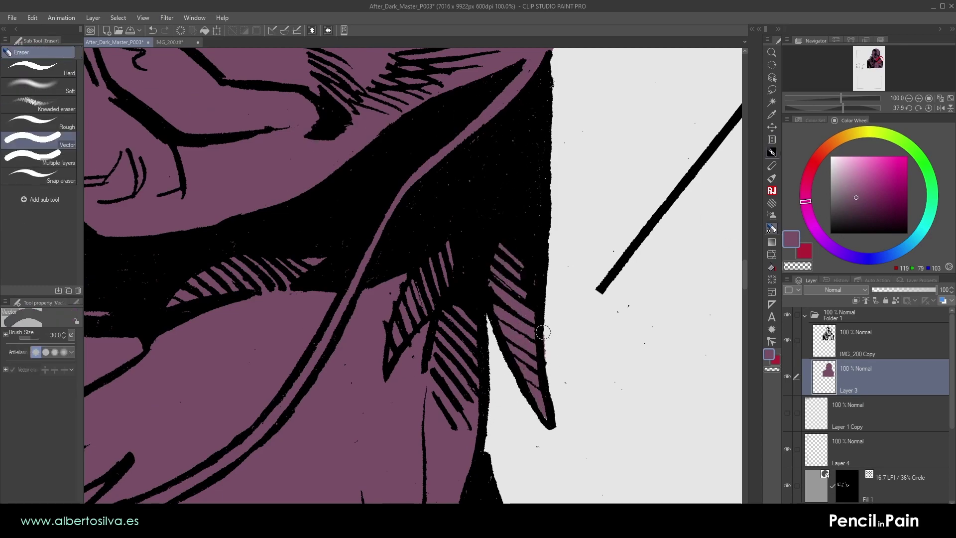
- Reset the canvas rotation and paint the collar feathers below the ear purple with the G-pen at size 80
{"action": "triple_click", "coordinate": [909, 98]}
{"action": "left_click", "coordinate": [929, 108]}
{"action": "double_click", "coordinate": [919, 98]}
{"action": "left_click_drag", "start_coordinate": [209, 273], "coordinate": [619, 386]}
{"action": "key", "text": "p"}
{"action": "key", "text": "]"}
{"action": "key", "text": "]"}
{"action": "key", "text": "]"}
{"action": "key", "text": "]"}
{"action": "left_click_drag", "start_coordinate": [284, 417], "coordinate": [320, 368]}
{"action": "left_click", "coordinate": [40, 71]}
{"action": "left_click_drag", "start_coordinate": [264, 380], "coordinate": [208, 466]}
{"action": "left_click_drag", "start_coordinate": [409, 238], "coordinate": [294, 347]}
{"action": "left_click_drag", "start_coordinate": [265, 328], "coordinate": [281, 342]}
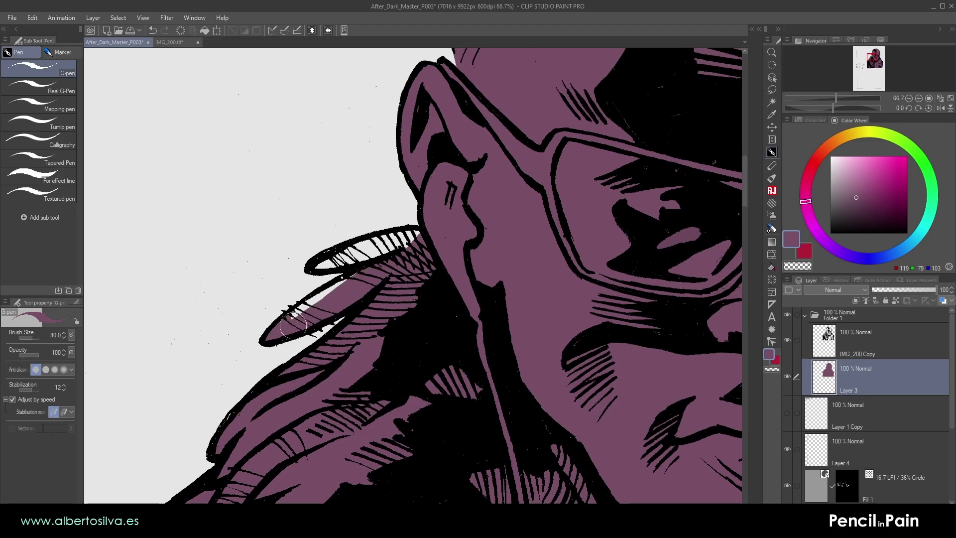
- Touch up the purple base along the jacket's left feathers and shoulder with the G-pen at size 50
{"action": "key", "text": "ctrl+plus"}
{"action": "left_click_drag", "start_coordinate": [421, 294], "coordinate": [595, 64]}
{"action": "key", "text": "["}
{"action": "key", "text": "["}
{"action": "key", "text": "["}
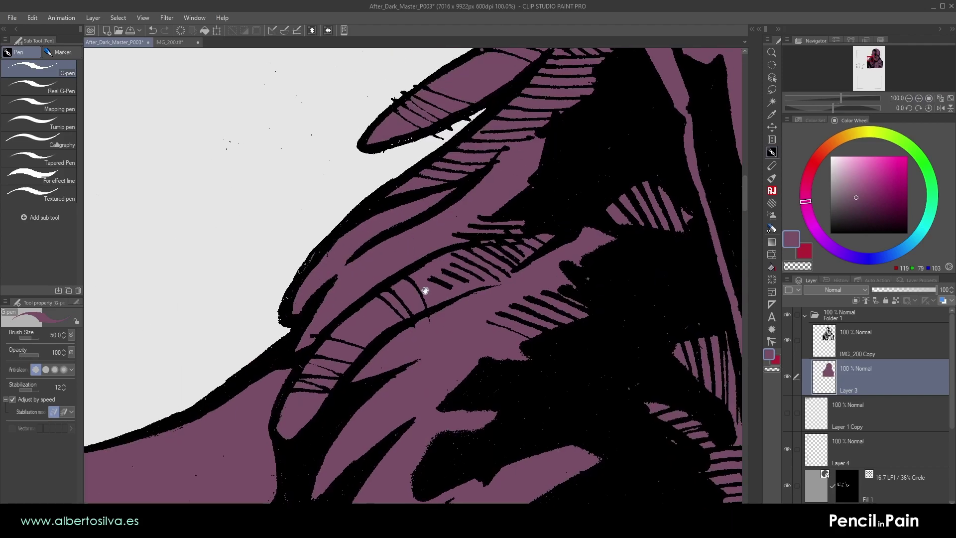
{"action": "left_click_drag", "start_coordinate": [607, 448], "coordinate": [187, 361]}
{"action": "left_click_drag", "start_coordinate": [608, 209], "coordinate": [229, 344]}
{"action": "left_click_drag", "start_coordinate": [541, 441], "coordinate": [543, 169]}
{"action": "left_click_drag", "start_coordinate": [542, 378], "coordinate": [557, 153]}
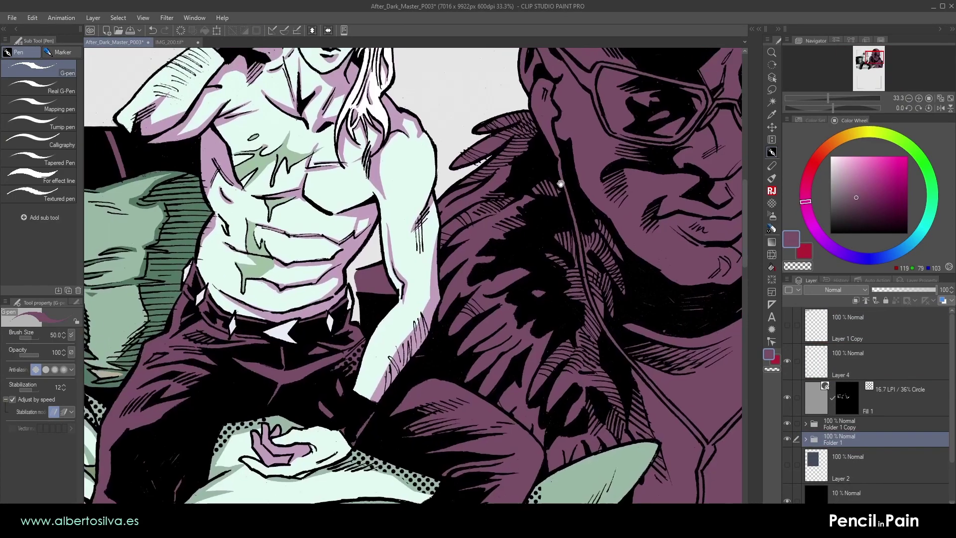
- Paint the earbud and its cable pale mint (RGB 225, 248, 240) on a new layer above the purple base
{"action": "left_click_drag", "start_coordinate": [560, 182], "coordinate": [518, 228]}
{"action": "key", "text": "ctrl+minus"}
{"action": "key", "text": "ctrl+minus"}
{"action": "key", "text": "ctrl+minus"}
{"action": "key", "text": "ctrl+minus"}
{"action": "key", "text": "ctrl+minus"}
{"action": "key", "text": "ctrl+plus"}
{"action": "key", "text": "ctrl+plus"}
{"action": "key", "text": "k"}
{"action": "left_click_drag", "start_coordinate": [591, 269], "coordinate": [587, 269]}
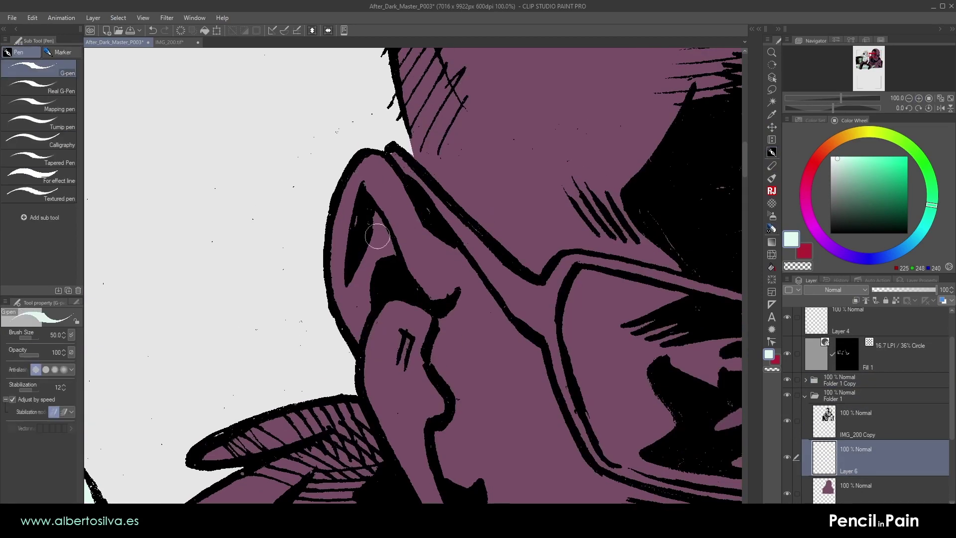
{"action": "left_click_drag", "start_coordinate": [308, 300], "coordinate": [370, 241]}
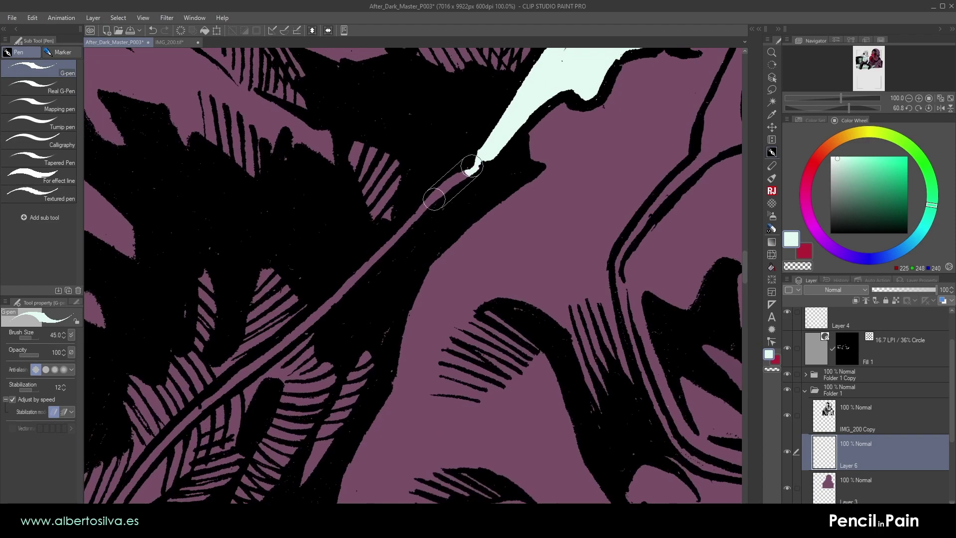
{"action": "left_click_drag", "start_coordinate": [369, 218], "coordinate": [299, 389]}
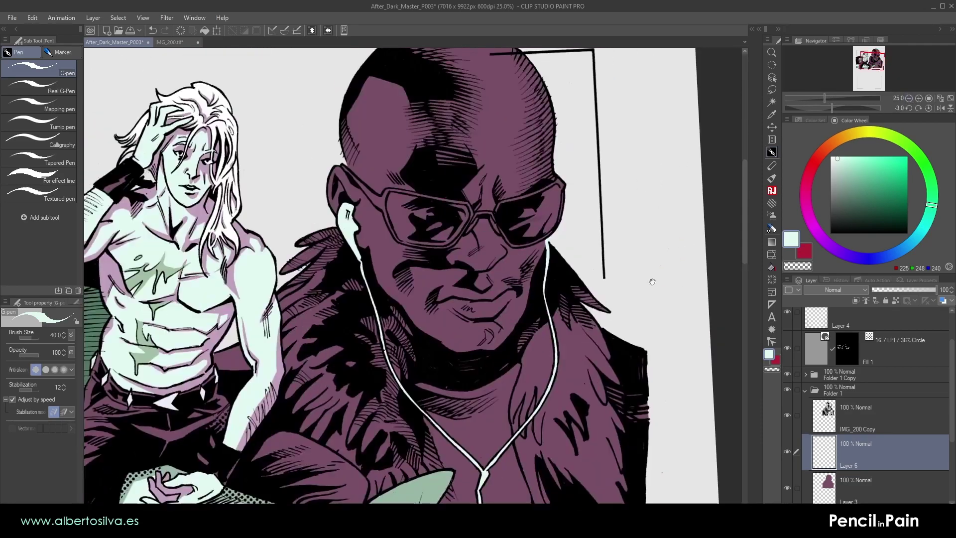
- Paint the left collar feathers grey-green (RGB 153, 184, 166) on a new layer above Layer 3, using the G-pen at size 200
{"action": "left_click", "coordinate": [894, 491]}
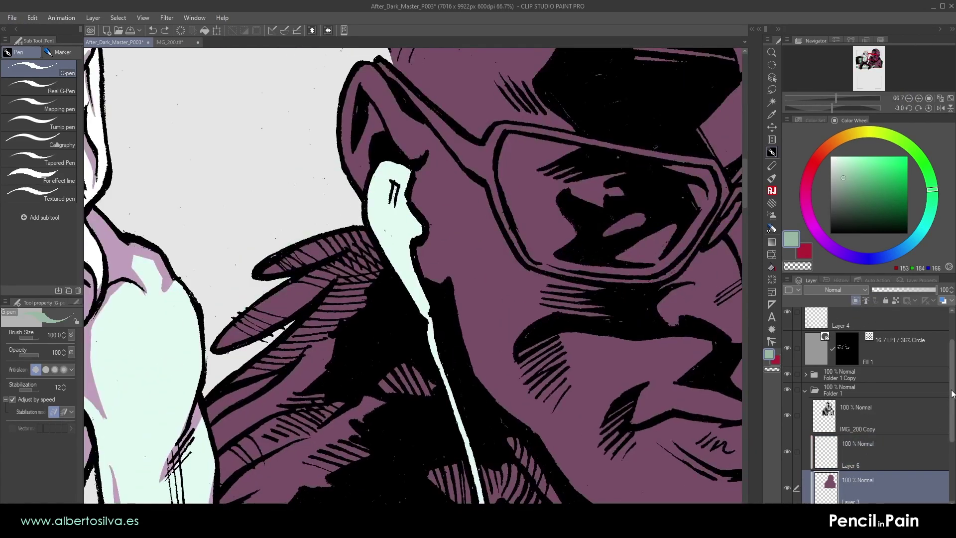
{"action": "mouse_move", "coordinate": [299, 239]}
{"action": "left_mouse_down"}
{"action": "mouse_move", "coordinate": [363, 265]}
{"action": "mouse_move", "coordinate": [344, 308]}
{"action": "left_mouse_up"}
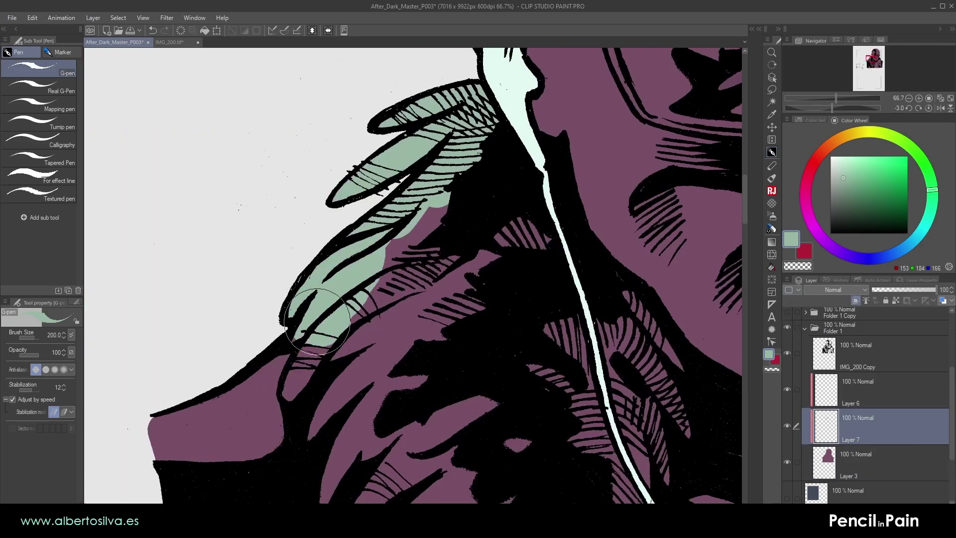
{"action": "left_click_drag", "start_coordinate": [348, 318], "coordinate": [405, 250]}
{"action": "left_click_drag", "start_coordinate": [478, 329], "coordinate": [458, 299]}
{"action": "left_click_drag", "start_coordinate": [492, 304], "coordinate": [475, 275]}
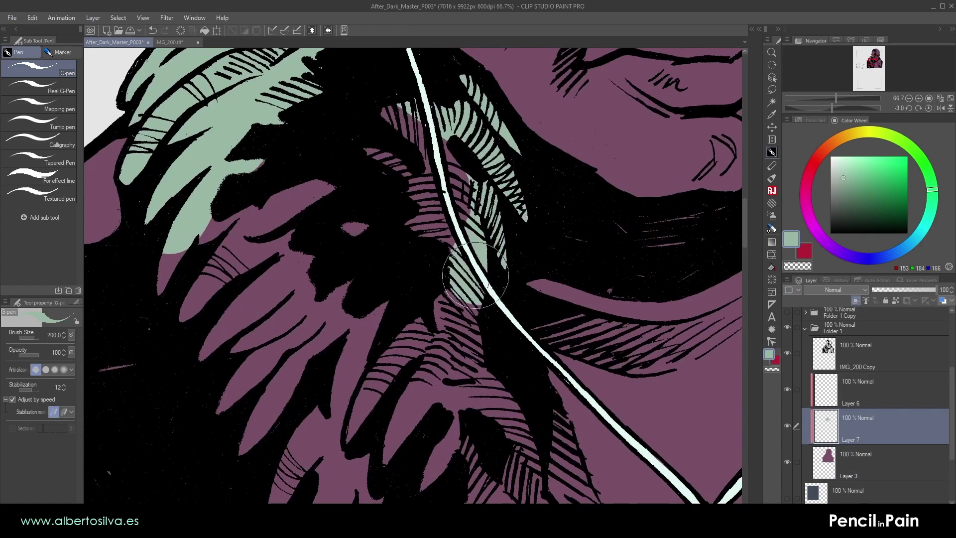
{"action": "left_click_drag", "start_coordinate": [298, 378], "coordinate": [239, 448]}
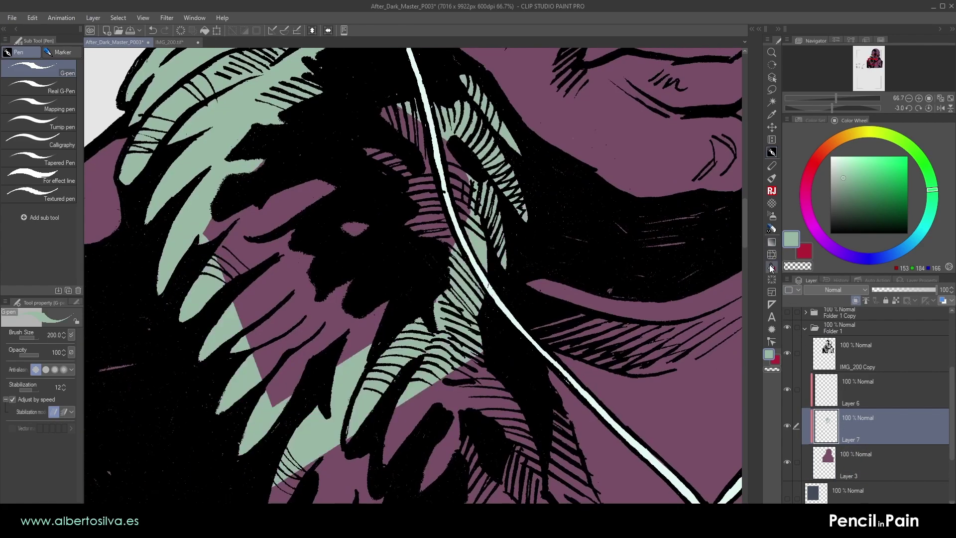
{"action": "left_click_drag", "start_coordinate": [324, 298], "coordinate": [298, 404]}
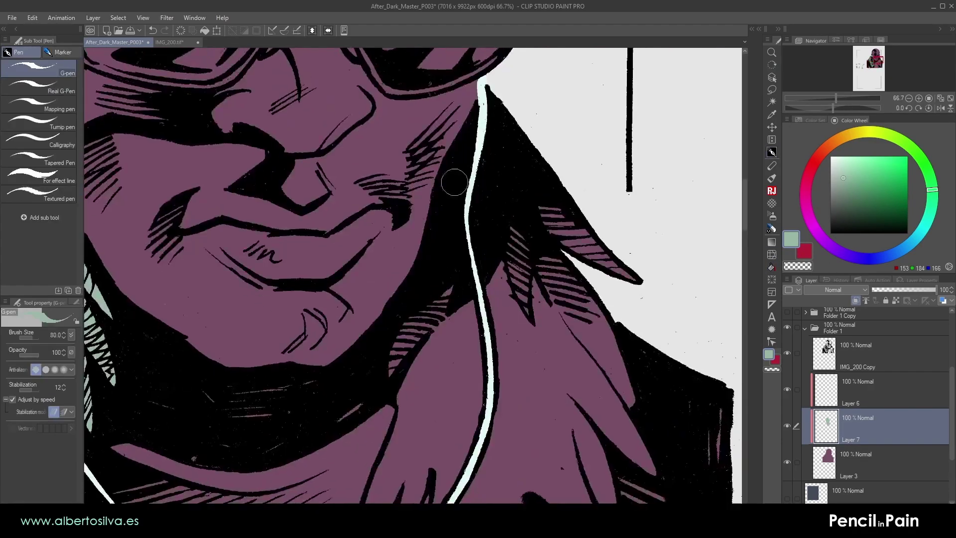
- Outline the right collar feathers in the same grey-green with the G-pen at size 80
{"action": "left_click_drag", "start_coordinate": [409, 351], "coordinate": [404, 390]}
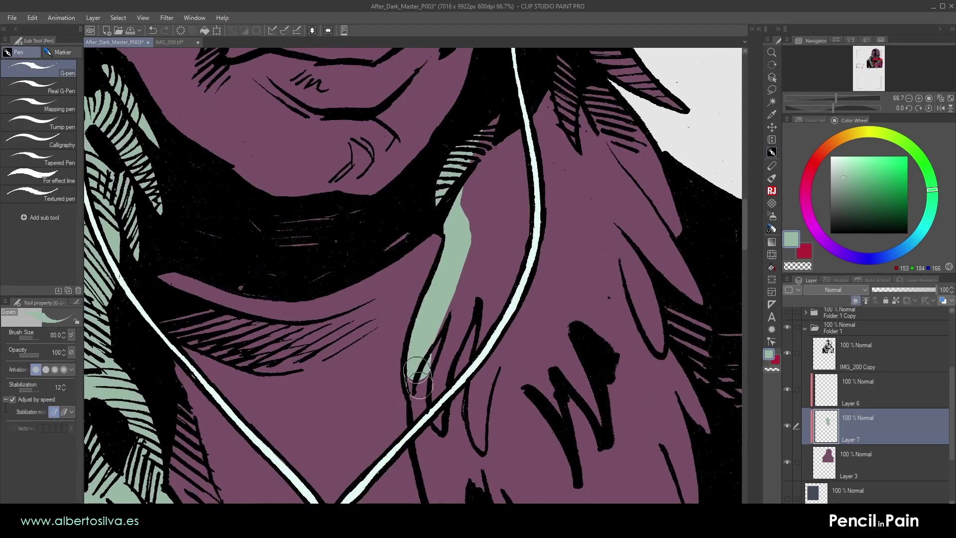
{"action": "left_click_drag", "start_coordinate": [505, 438], "coordinate": [494, 272]}
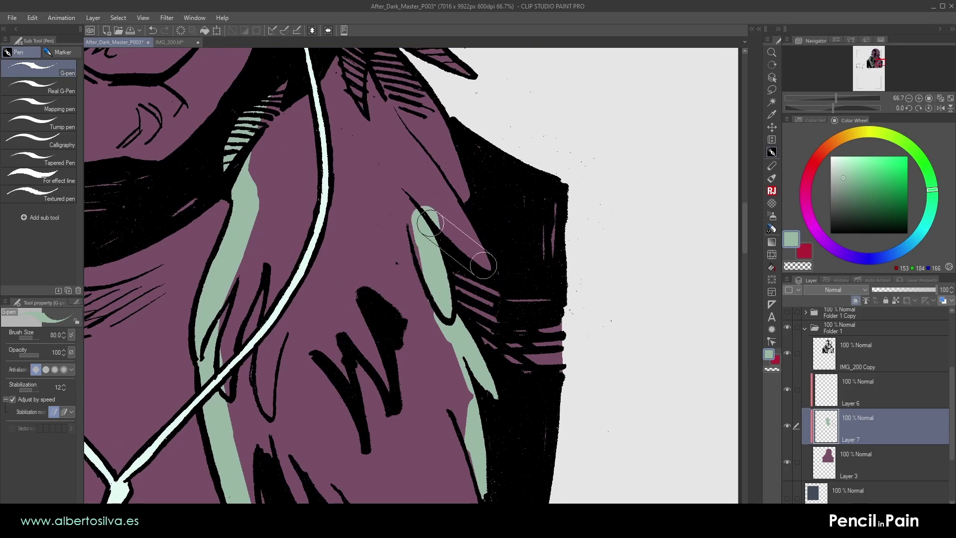
{"action": "left_click_drag", "start_coordinate": [476, 271], "coordinate": [410, 201]}
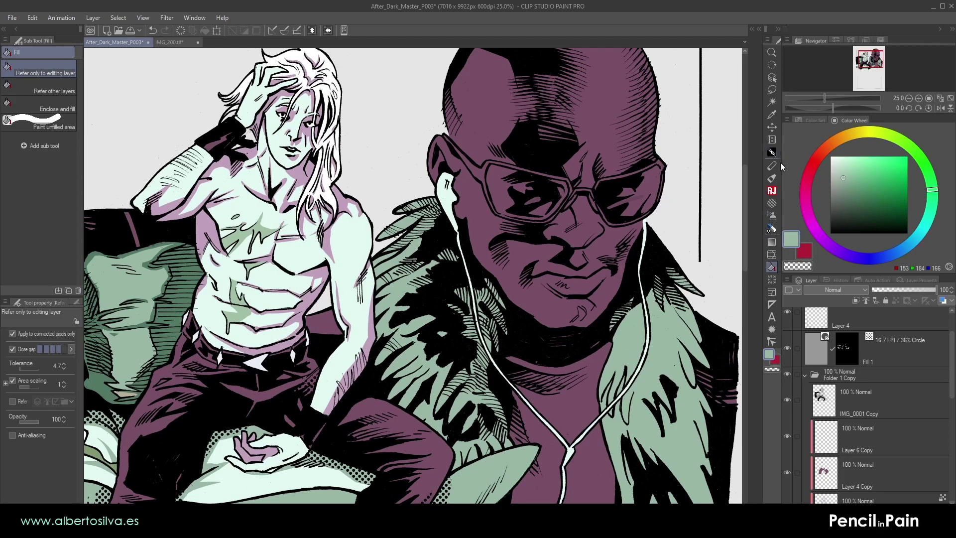
- Lock the Folder 1 Copy group and make Layer 6 in Folder 1 the active layer for the G-pen
{"action": "left_click", "coordinate": [772, 152]}
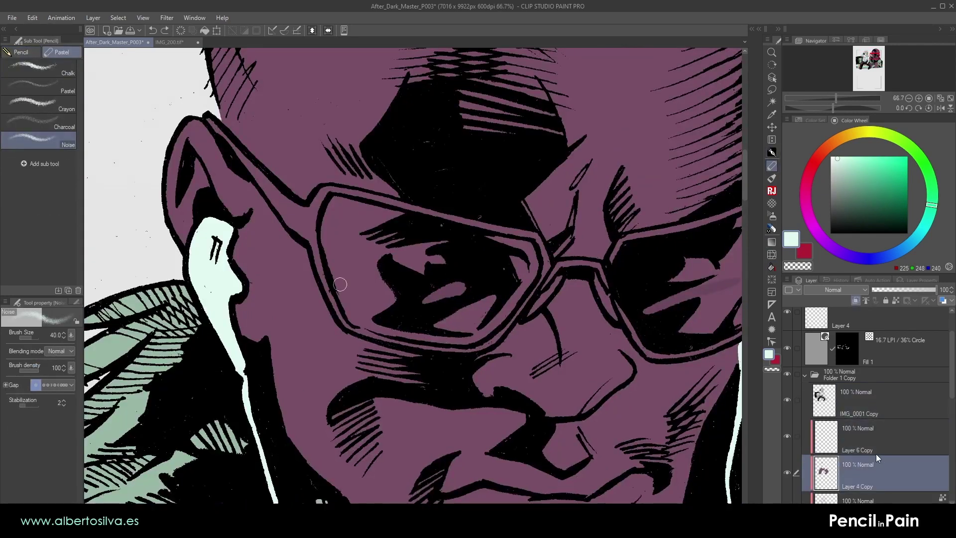
{"action": "left_click", "coordinate": [771, 152]}
{"action": "mouse_move", "coordinate": [952, 349]}
{"action": "left_mouse_down"}
{"action": "mouse_move", "coordinate": [951, 377]}
{"action": "mouse_move", "coordinate": [952, 360]}
{"action": "left_mouse_up"}
{"action": "left_click", "coordinate": [908, 98]}
{"action": "left_click", "coordinate": [908, 99]}
{"action": "left_click", "coordinate": [908, 99]}
{"action": "left_click", "coordinate": [806, 373]}
{"action": "left_click", "coordinate": [886, 300]}
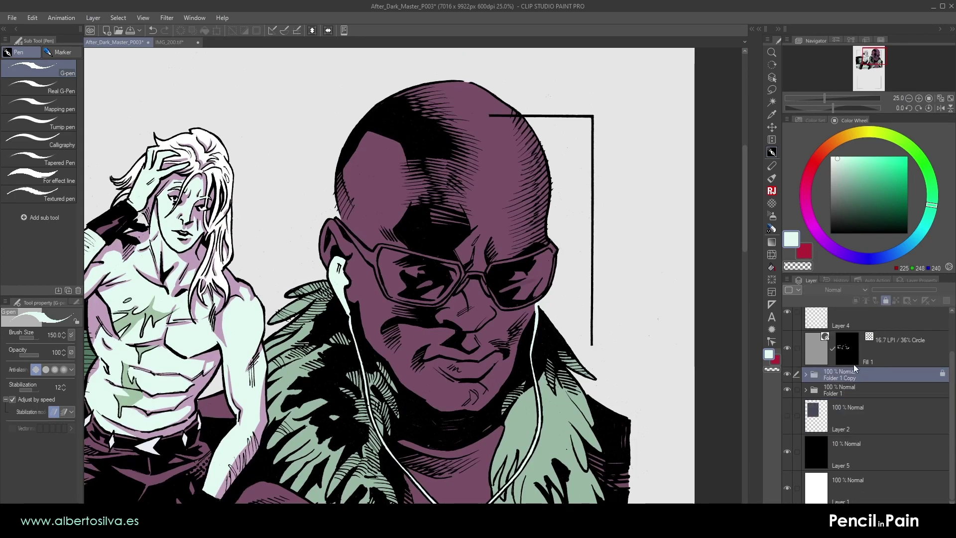
{"action": "left_click", "coordinate": [805, 390]}
{"action": "left_click", "coordinate": [876, 451]}
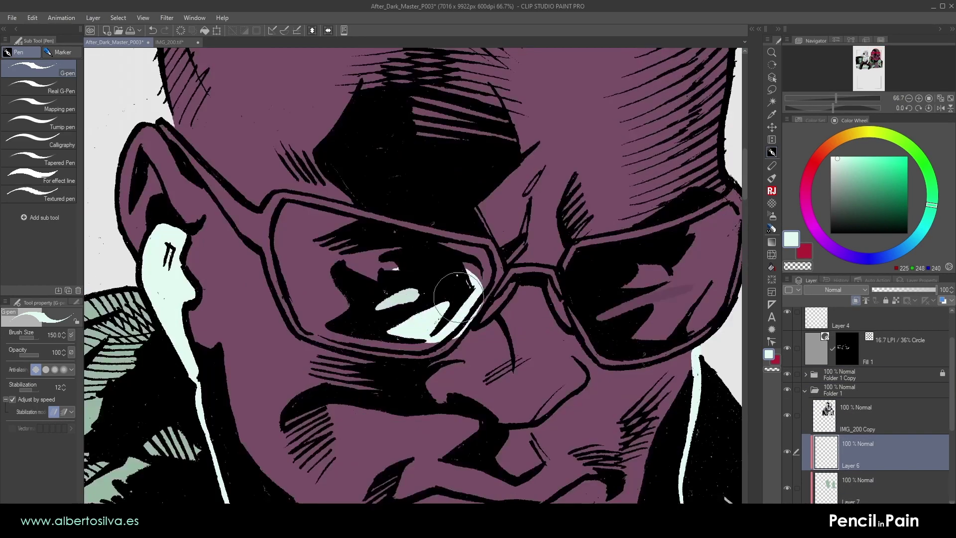
- Paint the left lens and its glasses frame pale mint, reducing the G-pen from size 150 for the details
{"action": "left_click_drag", "start_coordinate": [448, 279], "coordinate": [286, 248]}
{"action": "left_click_drag", "start_coordinate": [432, 338], "coordinate": [452, 327]}
{"action": "left_click_drag", "start_coordinate": [398, 279], "coordinate": [450, 317]}
{"action": "mouse_move", "coordinate": [334, 268]}
{"action": "left_mouse_down"}
{"action": "mouse_move", "coordinate": [357, 245]}
{"action": "mouse_move", "coordinate": [532, 284]}
{"action": "mouse_move", "coordinate": [441, 288]}
{"action": "left_mouse_up"}
{"action": "mouse_move", "coordinate": [325, 230]}
{"action": "left_mouse_down"}
{"action": "mouse_move", "coordinate": [367, 362]}
{"action": "mouse_move", "coordinate": [367, 329]}
{"action": "left_mouse_up"}
{"action": "key", "text": "bracketleft"}
{"action": "key", "text": "bracketleft"}
{"action": "key", "text": "bracketleft"}
{"action": "left_click_drag", "start_coordinate": [370, 400], "coordinate": [397, 378]}
{"action": "left_click_drag", "start_coordinate": [450, 330], "coordinate": [482, 304]}
{"action": "left_click_drag", "start_coordinate": [515, 174], "coordinate": [542, 339]}
{"action": "left_click_drag", "start_coordinate": [541, 339], "coordinate": [352, 303]}
{"action": "left_click_drag", "start_coordinate": [475, 257], "coordinate": [460, 301]}
{"action": "scroll", "coordinate": [433, 241], "scroll_direction": "up", "scroll_amount": 1}
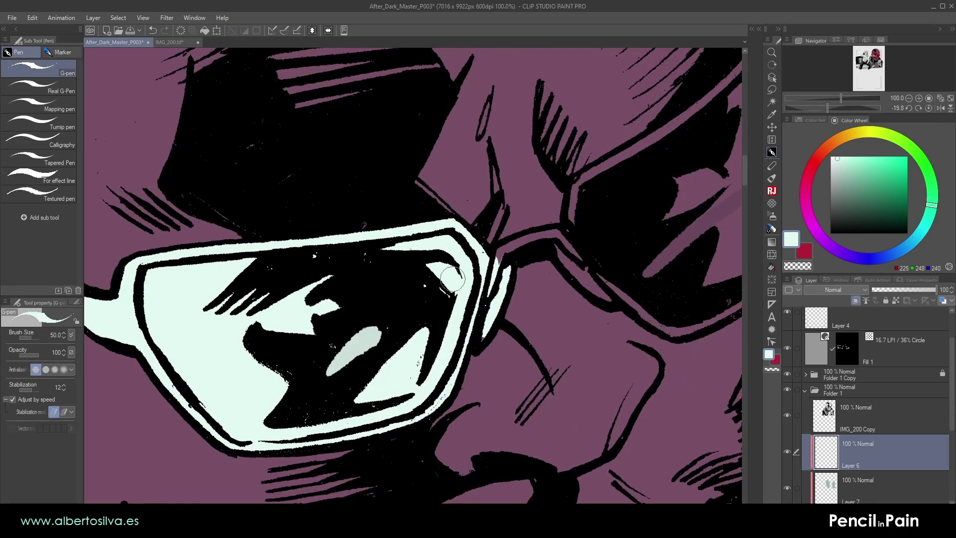
- Paint the glasses' bridge and right frame pale mint, and fill the right lens with the same colour
{"action": "left_click_drag", "start_coordinate": [542, 238], "coordinate": [584, 266]}
{"action": "left_click_drag", "start_coordinate": [562, 255], "coordinate": [608, 294]}
{"action": "left_click_drag", "start_coordinate": [574, 192], "coordinate": [464, 291]}
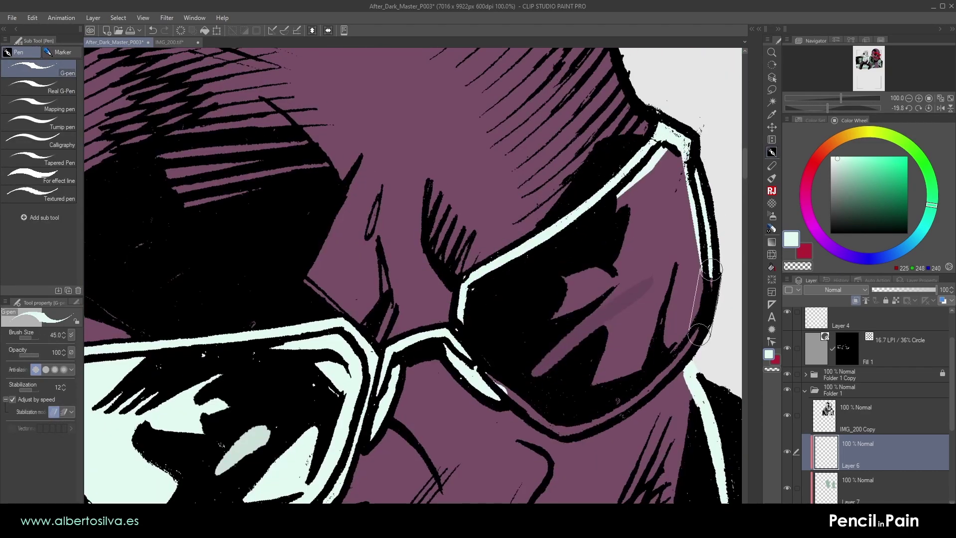
{"action": "left_click", "coordinate": [498, 387], "text": "shift"}
{"action": "left_click", "coordinate": [771, 267]}
{"action": "left_click", "coordinate": [652, 234]}
- Recolour the left lens of the sunglasses light mauve (RGB 193, 160, 187), using the G-pen and Fill
{"action": "left_click", "coordinate": [928, 108]}
{"action": "double_click", "coordinate": [908, 99]}
{"action": "left_click", "coordinate": [908, 98]}
{"action": "left_click", "coordinate": [908, 99]}
{"action": "left_click_drag", "start_coordinate": [873, 58], "coordinate": [868, 60]}
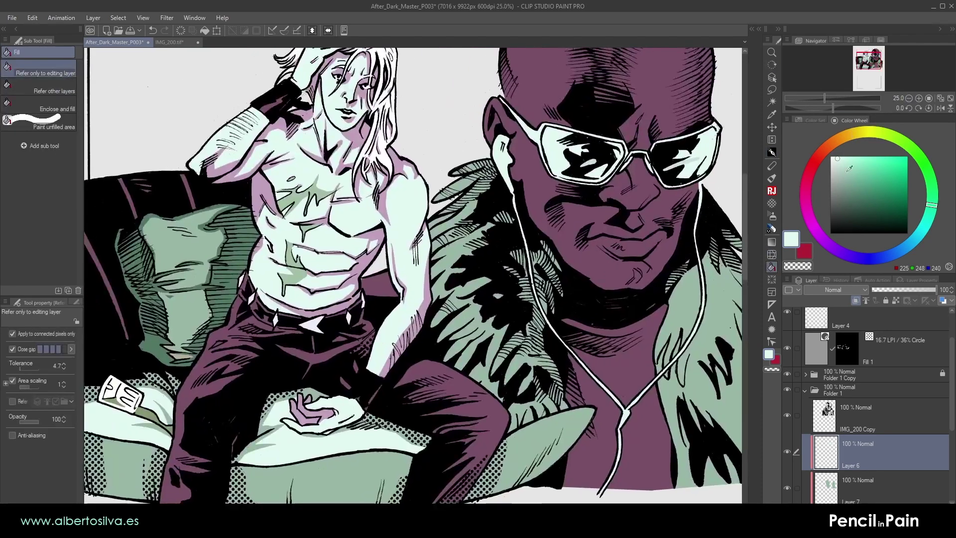
{"action": "left_click", "coordinate": [771, 153]}
{"action": "scroll", "coordinate": [647, 149], "scroll_direction": "up", "scroll_amount": 5}
{"action": "mouse_move", "coordinate": [265, 191]}
{"action": "left_mouse_down"}
{"action": "mouse_move", "coordinate": [475, 357]}
{"action": "mouse_move", "coordinate": [362, 172]}
{"action": "mouse_move", "coordinate": [285, 149]}
{"action": "left_mouse_up"}
{"action": "left_click", "coordinate": [771, 267]}
{"action": "left_click", "coordinate": [498, 249]}
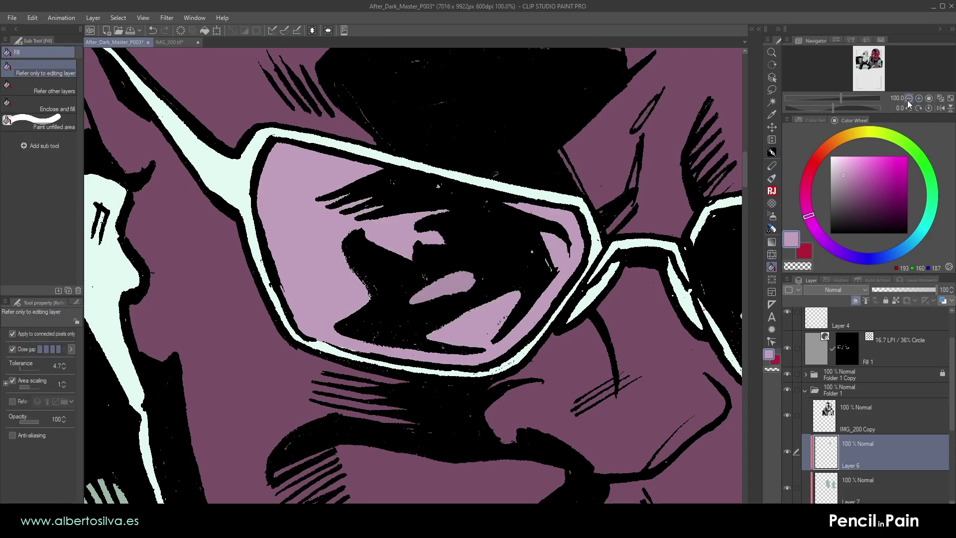
- Outline the right lens in light mauve with the G-pen at size 60 and fill its remaining area
{"action": "double_click", "coordinate": [908, 98]}
{"action": "left_click", "coordinate": [919, 98]}
{"action": "left_click", "coordinate": [875, 56]}
{"action": "left_click", "coordinate": [772, 152]}
{"action": "left_click", "coordinate": [918, 99]}
{"action": "left_click", "coordinate": [876, 55]}
{"action": "left_click_drag", "start_coordinate": [545, 260], "coordinate": [531, 281]}
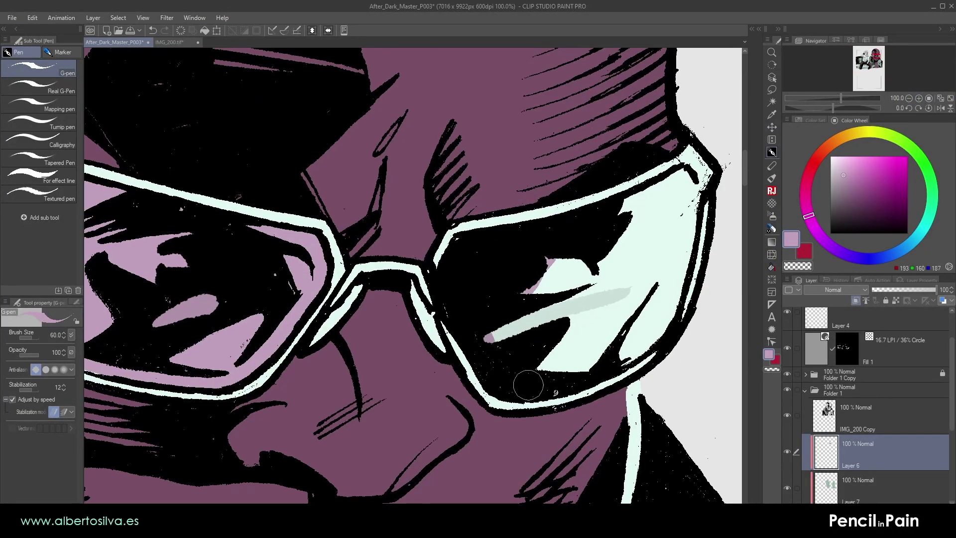
{"action": "left_click_drag", "start_coordinate": [554, 382], "coordinate": [688, 205]}
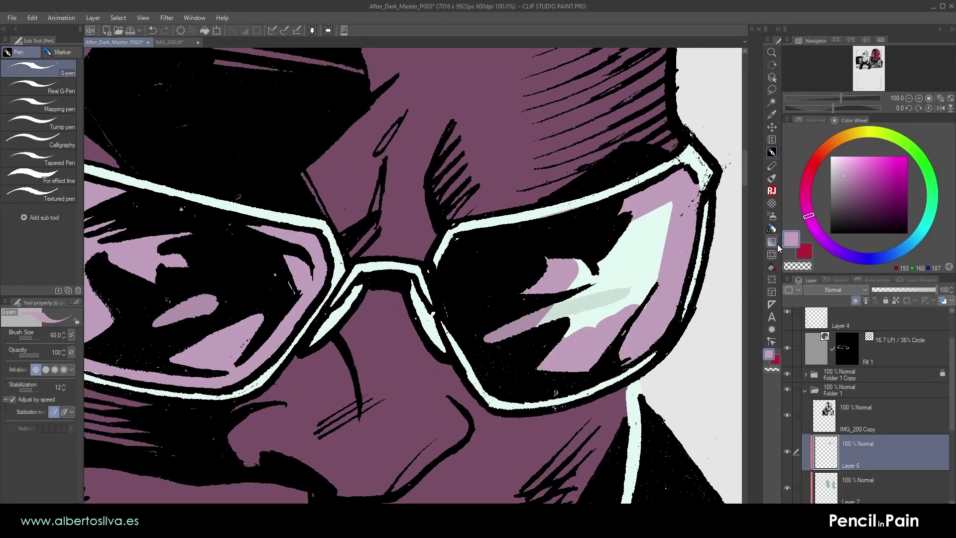
{"action": "left_click", "coordinate": [771, 267]}
{"action": "left_click", "coordinate": [640, 249]}
- Paint the bald man's shirt between the jacket's feathered lapels in the same light mauve
{"action": "double_click", "coordinate": [908, 99]}
{"action": "left_click", "coordinate": [908, 99]}
{"action": "left_click", "coordinate": [864, 60]}
{"action": "left_click", "coordinate": [457, 306], "text": "alt"}
{"action": "left_click", "coordinate": [465, 302], "text": "alt"}
{"action": "double_click", "coordinate": [918, 98]}
{"action": "left_click", "coordinate": [873, 64]}
{"action": "left_click_drag", "start_coordinate": [951, 402], "coordinate": [952, 431]}
{"action": "left_click", "coordinate": [876, 454]}
{"action": "left_click", "coordinate": [874, 63]}
{"action": "left_click", "coordinate": [772, 152]}
{"action": "left_click_drag", "start_coordinate": [514, 261], "coordinate": [573, 283]}
{"action": "left_click", "coordinate": [876, 65]}
{"action": "mouse_move", "coordinate": [495, 158]}
{"action": "left_mouse_down"}
{"action": "mouse_move", "coordinate": [517, 312]}
{"action": "mouse_move", "coordinate": [329, 272]}
{"action": "left_mouse_up"}
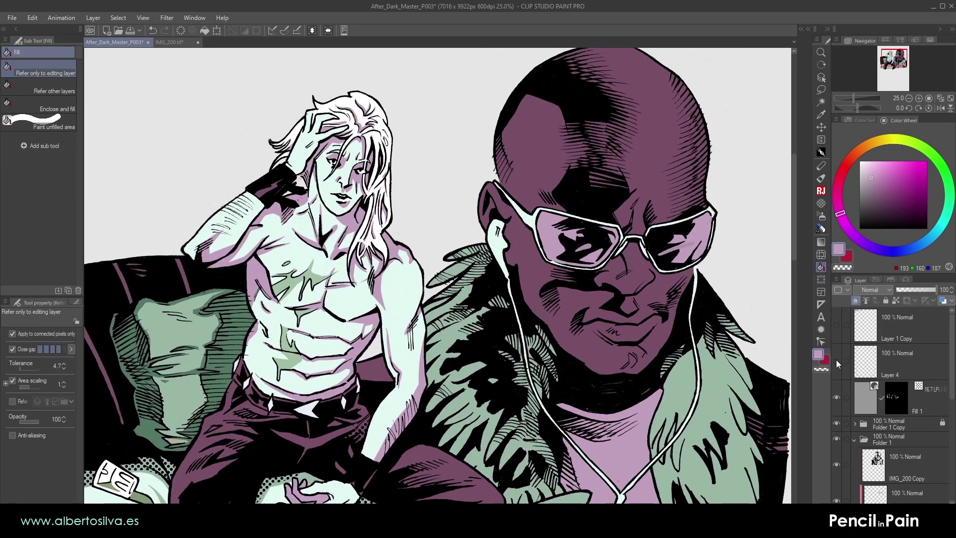
- Show Layer 4 and erase the part of the panel frame line that crosses the bald man's head
{"action": "left_click", "coordinate": [837, 361]}
{"action": "left_click", "coordinate": [901, 362]}
{"action": "scroll", "coordinate": [602, 110], "scroll_direction": "up", "scroll_amount": 2}
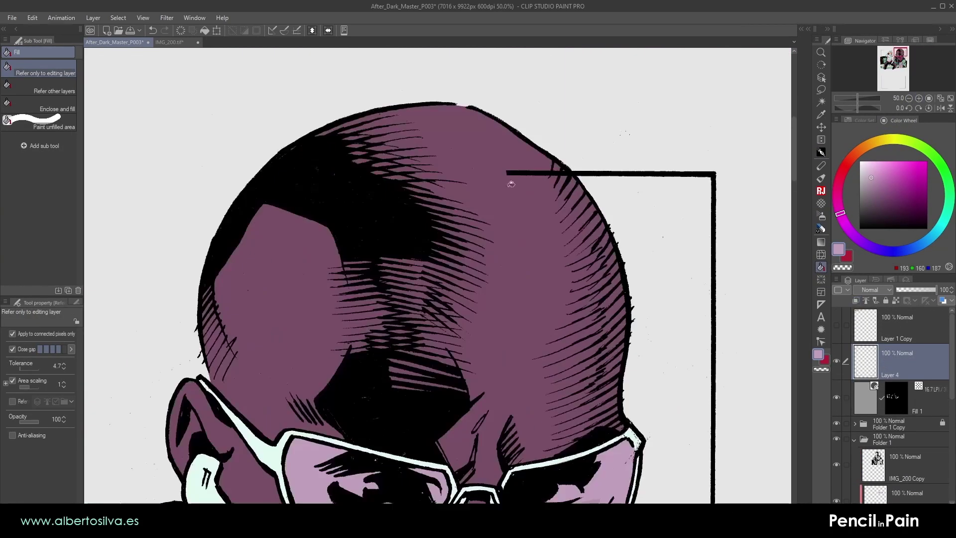
{"action": "key", "text": "e"}
{"action": "left_click_drag", "start_coordinate": [506, 174], "coordinate": [526, 175]}
- Lasso the lower part of the vertical frame line, duplicate it, and move the copy down to extend the line
{"action": "left_click_drag", "start_coordinate": [598, 398], "coordinate": [403, 142]}
{"action": "left_click", "coordinate": [820, 92]}
{"action": "left_click_drag", "start_coordinate": [555, 145], "coordinate": [595, 138]}
{"action": "key", "text": "ctrl+c"}
{"action": "key", "text": "ctrl+v"}
{"action": "left_click", "coordinate": [821, 152]}
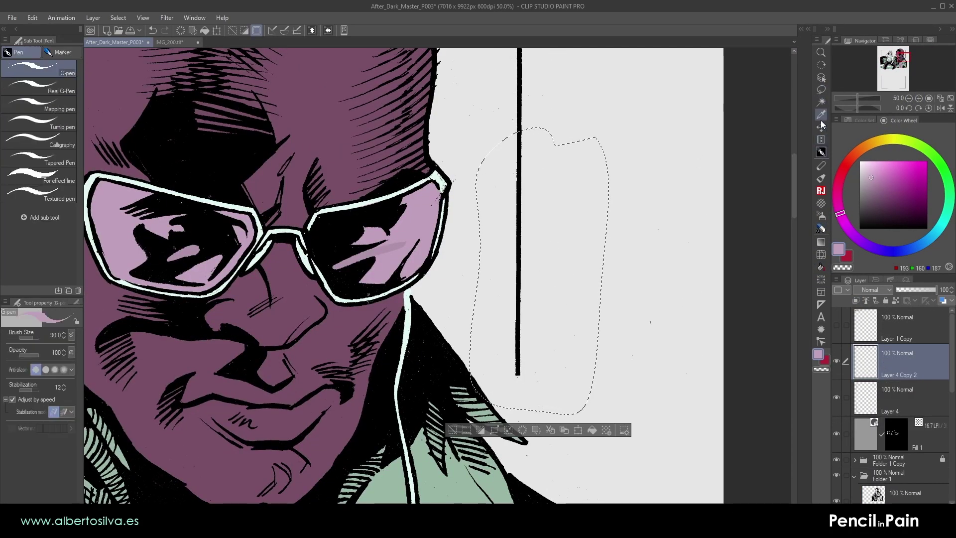
{"action": "left_click", "coordinate": [821, 127]}
{"action": "key", "text": "ctrl+d"}
{"action": "left_click_drag", "start_coordinate": [587, 250], "coordinate": [589, 363]}
- Erase the extended frame line where it crosses the collar feather, using the Vector eraser at size 20
{"action": "scroll", "coordinate": [542, 307], "scroll_direction": "up", "scroll_amount": 2}
{"action": "left_click_drag", "start_coordinate": [548, 423], "coordinate": [516, 127]}
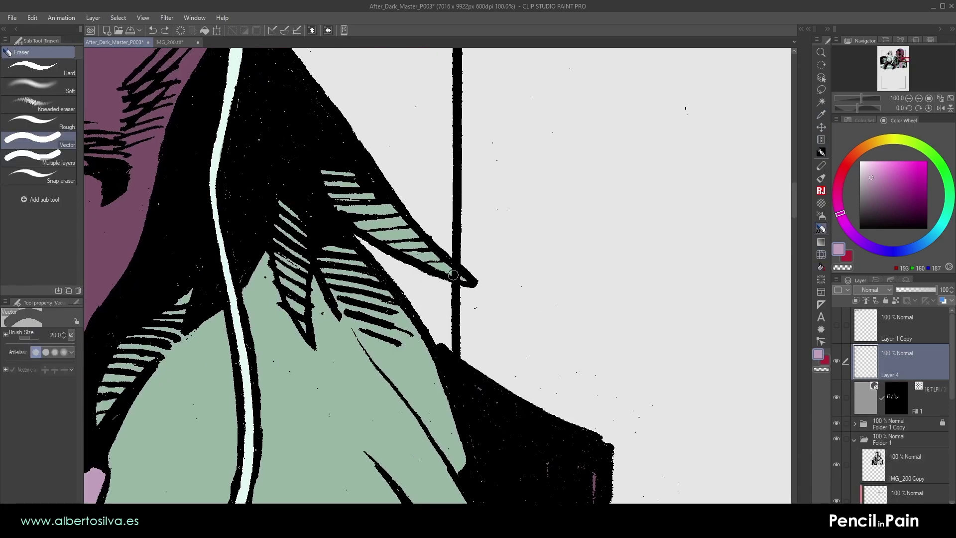
{"action": "scroll", "coordinate": [676, 285], "scroll_direction": "down", "scroll_amount": 5}
{"action": "scroll", "coordinate": [893, 56], "scroll_direction": "up", "scroll_amount": 2}
{"action": "left_click_drag", "start_coordinate": [895, 56], "coordinate": [892, 55]}
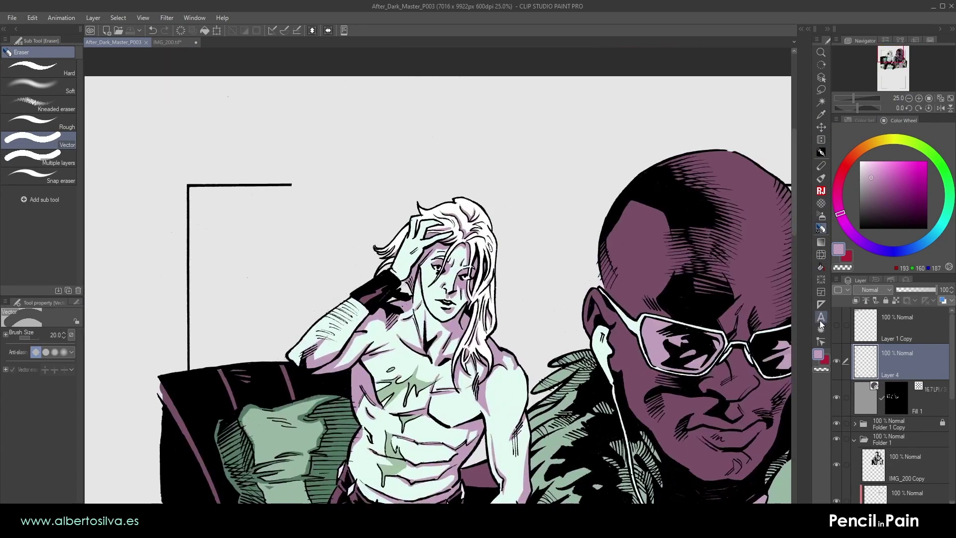
- Add the text LIAR in light mauve above the long-haired man
{"action": "left_click", "coordinate": [820, 317]}
{"action": "left_click", "coordinate": [367, 187]}
{"action": "left_click_drag", "start_coordinate": [364, 149], "coordinate": [265, 95]}
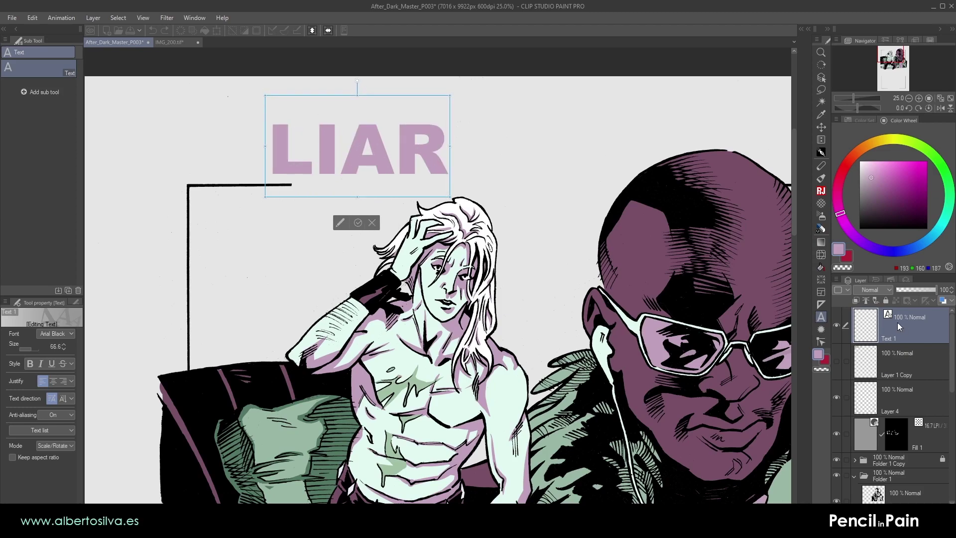
- Change the LIAR text's font to Bahnschrift SemiBold SemiCondensed
{"action": "left_click_drag", "start_coordinate": [85, 373], "coordinate": [132, 373]}
{"action": "left_click_drag", "start_coordinate": [107, 297], "coordinate": [107, 205]}
{"action": "scroll", "coordinate": [90, 243], "scroll_direction": "down", "scroll_amount": 4}
{"action": "scroll", "coordinate": [82, 246], "scroll_direction": "up", "scroll_amount": 3}
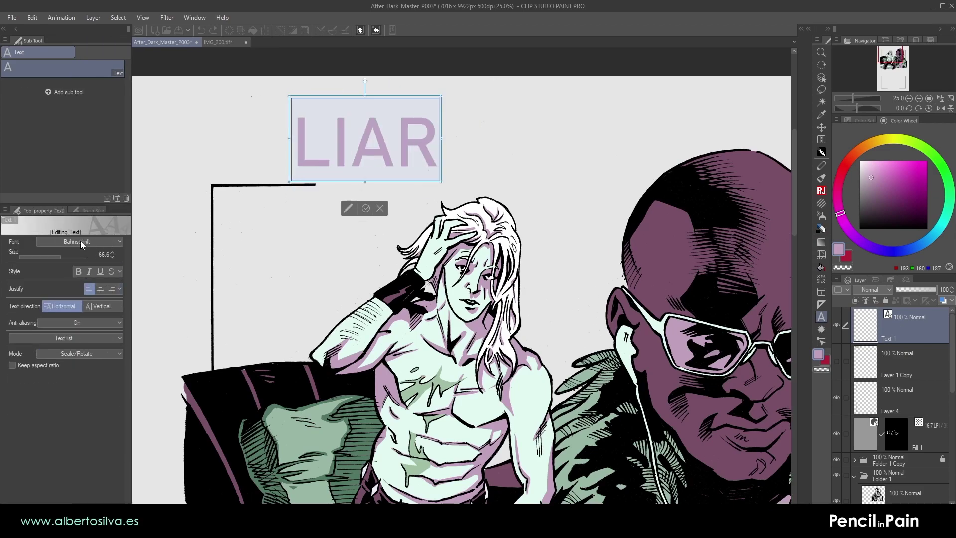
{"action": "scroll", "coordinate": [70, 244], "scroll_direction": "down", "scroll_amount": 2}
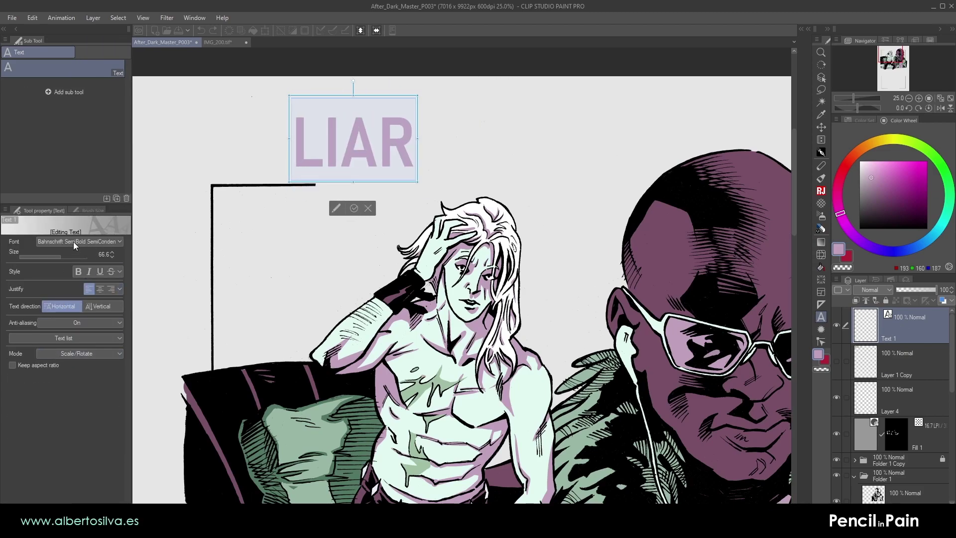
{"action": "left_click", "coordinate": [915, 318]}
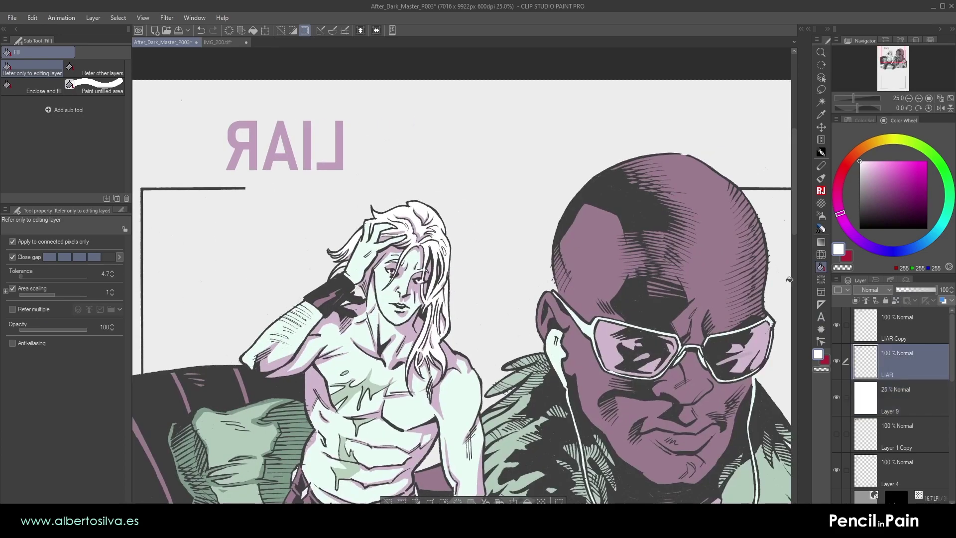
- Lock the LIAR layer's transparent pixels and distort the mirrored word to fit inside the left lens of the bald man's glasses
{"action": "left_click_drag", "start_coordinate": [284, 146], "coordinate": [505, 294]}
{"action": "left_click", "coordinate": [896, 300]}
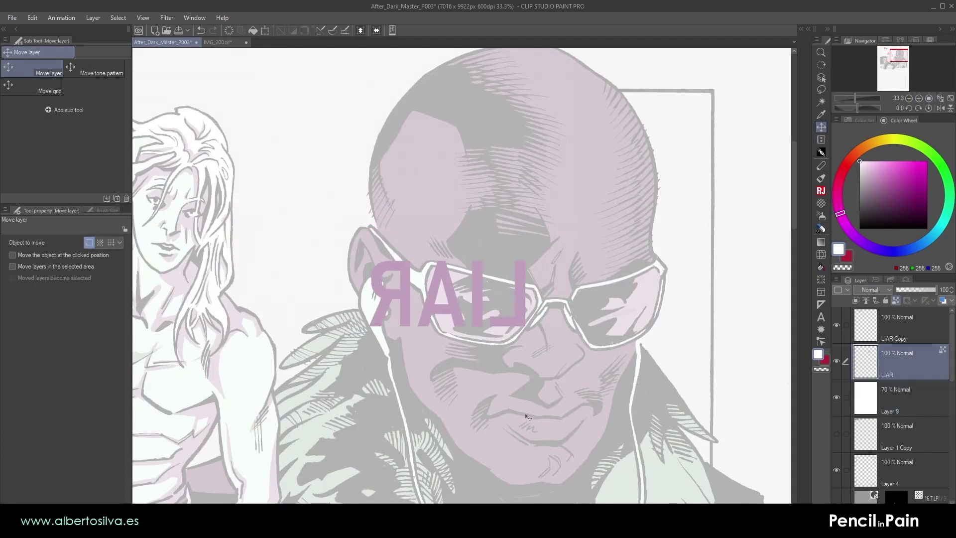
{"action": "key", "text": "ctrl+t"}
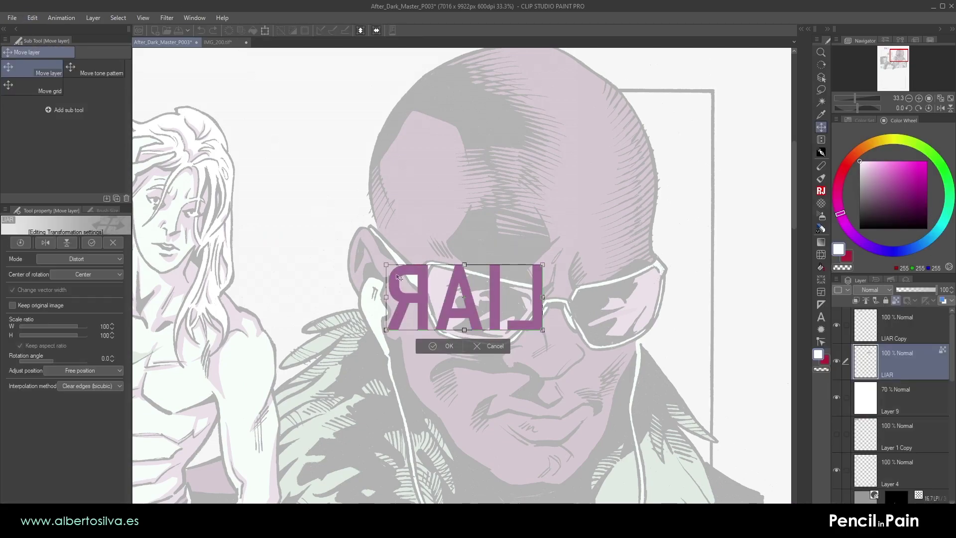
{"action": "left_click_drag", "start_coordinate": [386, 265], "coordinate": [424, 265]}
{"action": "left_click_drag", "start_coordinate": [386, 329], "coordinate": [425, 326]}
{"action": "left_click_drag", "start_coordinate": [543, 265], "coordinate": [522, 289]}
{"action": "left_click_drag", "start_coordinate": [542, 329], "coordinate": [517, 339]}
{"action": "left_click_drag", "start_coordinate": [476, 298], "coordinate": [519, 299]}
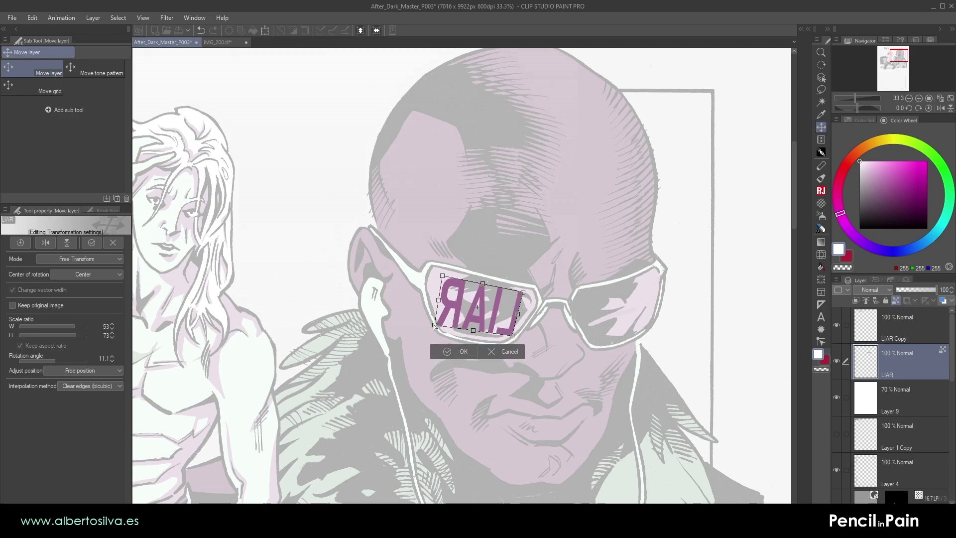
{"action": "left_click_drag", "start_coordinate": [435, 327], "coordinate": [434, 324]}
{"action": "key", "text": "Return"}
- Move the LIAR Copy word onto the right lens and distort it to follow the lens's shape and perspective
{"action": "key", "text": "ctrl+minus"}
{"action": "left_click", "coordinate": [896, 326]}
{"action": "left_click_drag", "start_coordinate": [632, 164], "coordinate": [633, 400]}
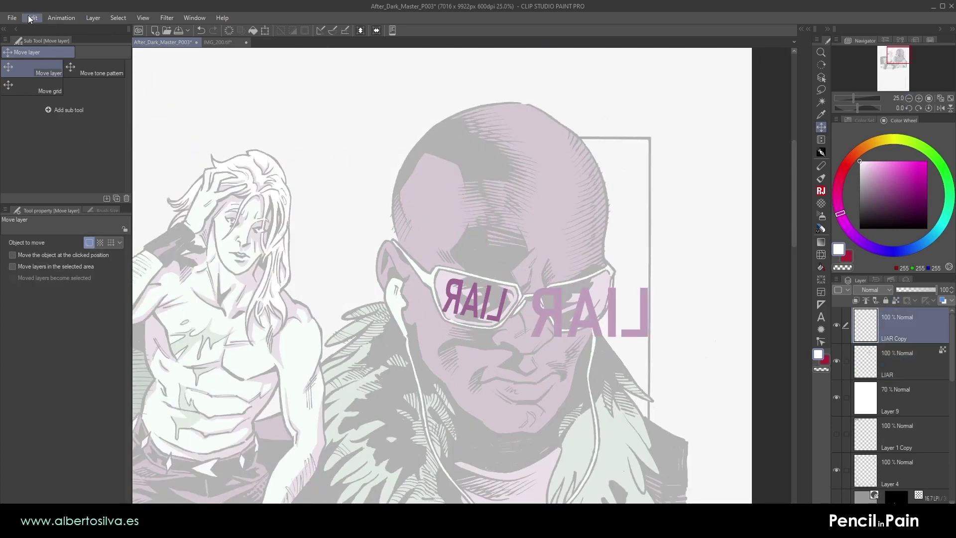
{"action": "left_click", "coordinate": [219, 276]}
{"action": "left_click", "coordinate": [32, 18]}
{"action": "left_click", "coordinate": [219, 276]}
{"action": "double_click", "coordinate": [919, 98]}
{"action": "left_click", "coordinate": [901, 55]}
{"action": "left_click_drag", "start_coordinate": [452, 264], "coordinate": [495, 269]}
{"action": "left_click_drag", "start_coordinate": [686, 264], "coordinate": [605, 241]}
{"action": "left_click_drag", "start_coordinate": [452, 364], "coordinate": [497, 346]}
{"action": "left_click_drag", "start_coordinate": [686, 364], "coordinate": [594, 323]}
{"action": "left_click_drag", "start_coordinate": [496, 346], "coordinate": [500, 349]}
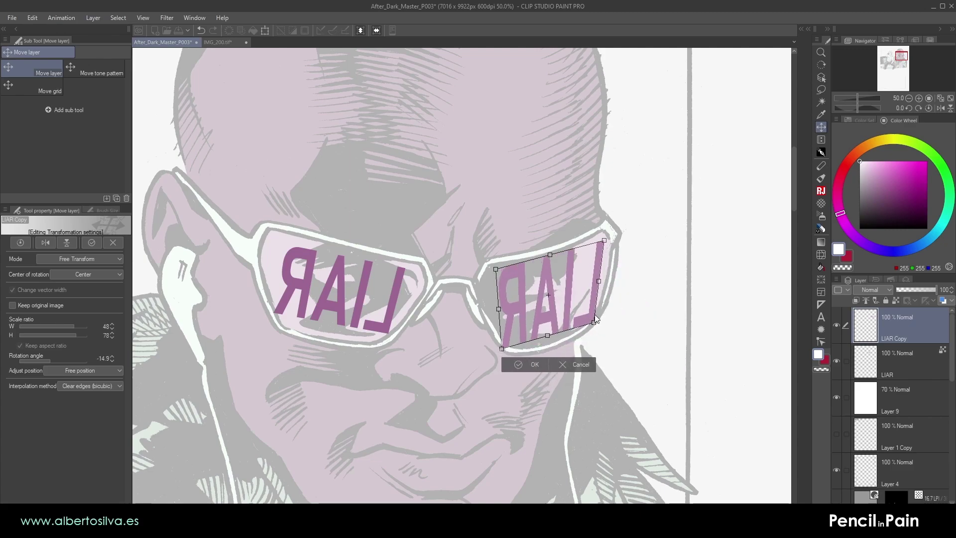
{"action": "key", "text": "Return"}
- Scale the LIAR word in the left lens to 97% so it sits inside the frame
{"action": "left_click", "coordinate": [886, 364]}
{"action": "left_click", "coordinate": [33, 18]}
{"action": "left_click", "coordinate": [219, 275]}
{"action": "left_click_drag", "start_coordinate": [273, 246], "coordinate": [277, 248]}
{"action": "left_click_drag", "start_coordinate": [405, 334], "coordinate": [402, 332]}
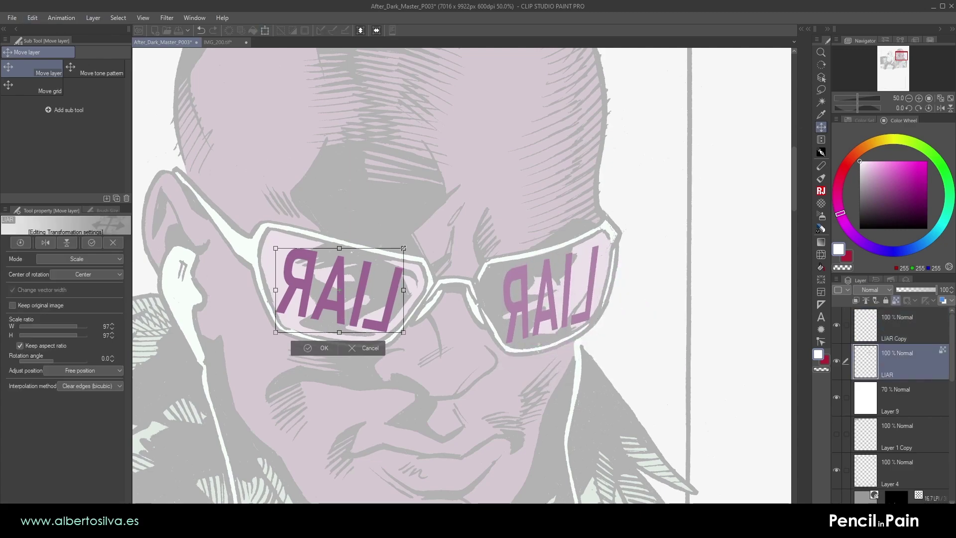
{"action": "key", "text": "Return"}
- Merge the two LIAR layers and bend the left lens lettering with Liquify to follow the lens's curvature
{"action": "left_click", "coordinate": [896, 326]}
{"action": "key", "text": "ctrl+e"}
{"action": "left_click", "coordinate": [821, 254]}
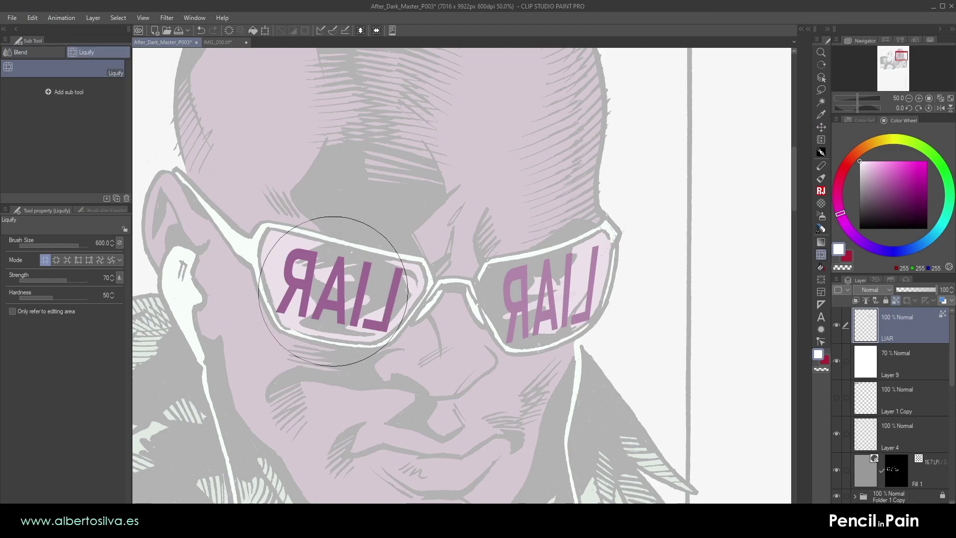
{"action": "left_click_drag", "start_coordinate": [261, 266], "coordinate": [392, 379]}
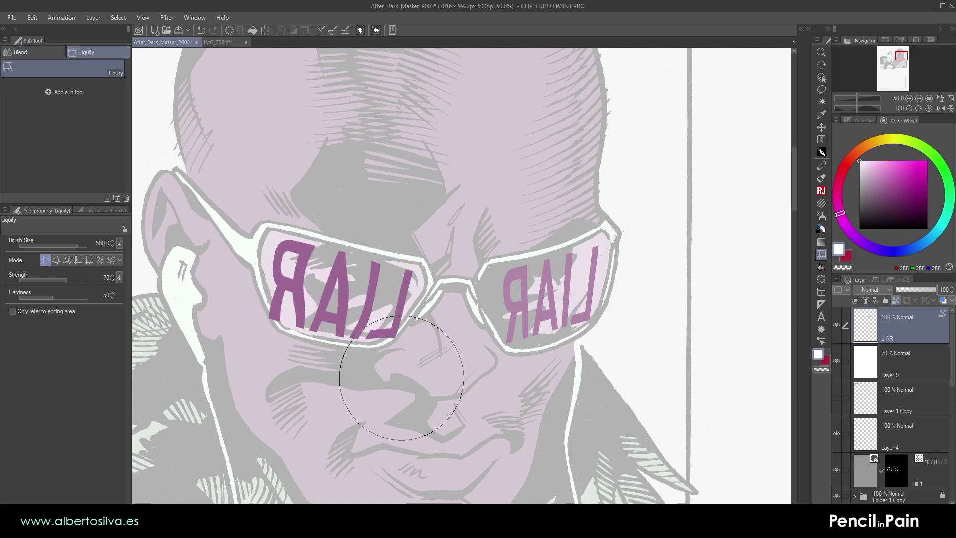
{"action": "key", "text": "ctrl+z"}
{"action": "key", "text": "bracketleft"}
{"action": "key", "text": "bracketleft"}
{"action": "mouse_move", "coordinate": [500, 309]}
{"action": "left_mouse_down"}
{"action": "mouse_move", "coordinate": [463, 299]}
{"action": "mouse_move", "coordinate": [440, 305]}
{"action": "left_mouse_up"}
- Bend the right lens lettering to the lens's curved shape with a Liquify brush of up to size 450
{"action": "key", "text": "bracketright"}
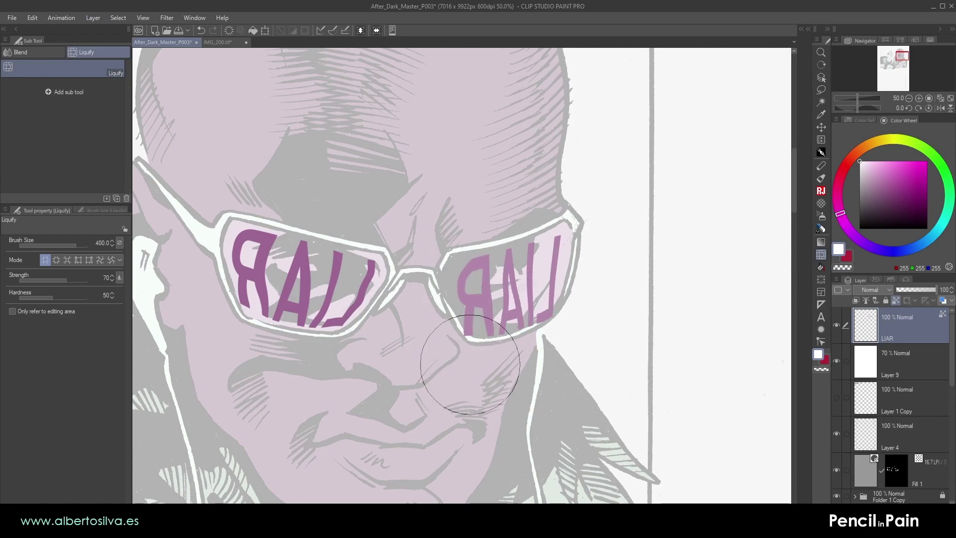
{"action": "left_click_drag", "start_coordinate": [540, 266], "coordinate": [508, 217]}
{"action": "key", "text": "bracketright"}
{"action": "key", "text": "bracketright"}
{"action": "left_click_drag", "start_coordinate": [532, 294], "coordinate": [546, 292]}
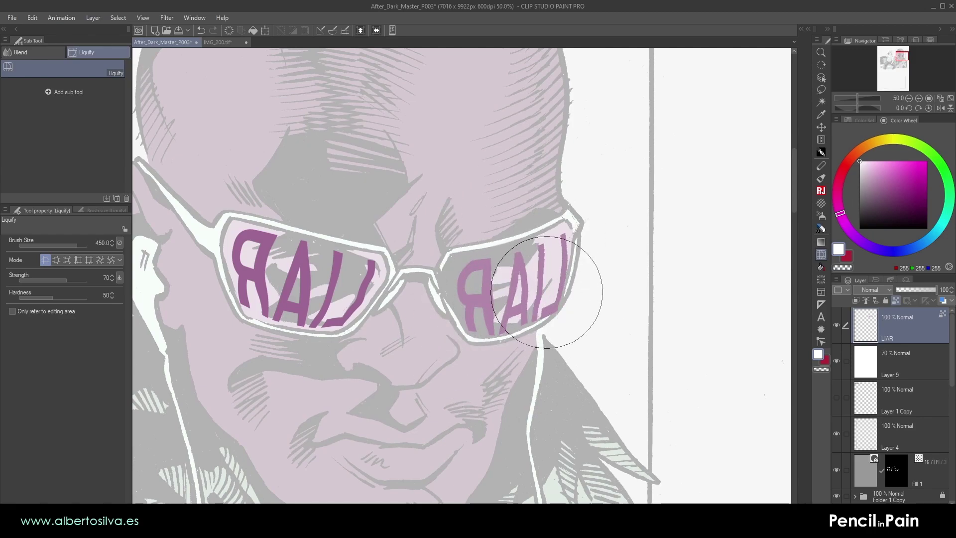
- Lasso the word in the right lens and free-transform its corners to fit the lens better
{"action": "key", "text": "m"}
{"action": "left_click_drag", "start_coordinate": [439, 247], "coordinate": [430, 309]}
{"action": "key", "text": "ctrl+t"}
{"action": "left_click_drag", "start_coordinate": [658, 197], "coordinate": [650, 202]}
{"action": "left_click_drag", "start_coordinate": [616, 318], "coordinate": [612, 316]}
{"action": "left_click_drag", "start_coordinate": [663, 374], "coordinate": [667, 368]}
{"action": "left_click_drag", "start_coordinate": [606, 281], "coordinate": [604, 278]}
{"action": "left_click_drag", "start_coordinate": [645, 193], "coordinate": [651, 188]}
{"action": "left_click_drag", "start_coordinate": [574, 297], "coordinate": [571, 294]}
{"action": "key", "text": "Return"}
- Enlarge the selected right lens word to 104% with a slight rotation of 2.7 degrees
{"action": "left_click", "coordinate": [31, 19]}
{"action": "left_click", "coordinate": [199, 248]}
{"action": "left_click_drag", "start_coordinate": [429, 189], "coordinate": [417, 184]}
{"action": "left_click_drag", "start_coordinate": [429, 372], "coordinate": [430, 376]}
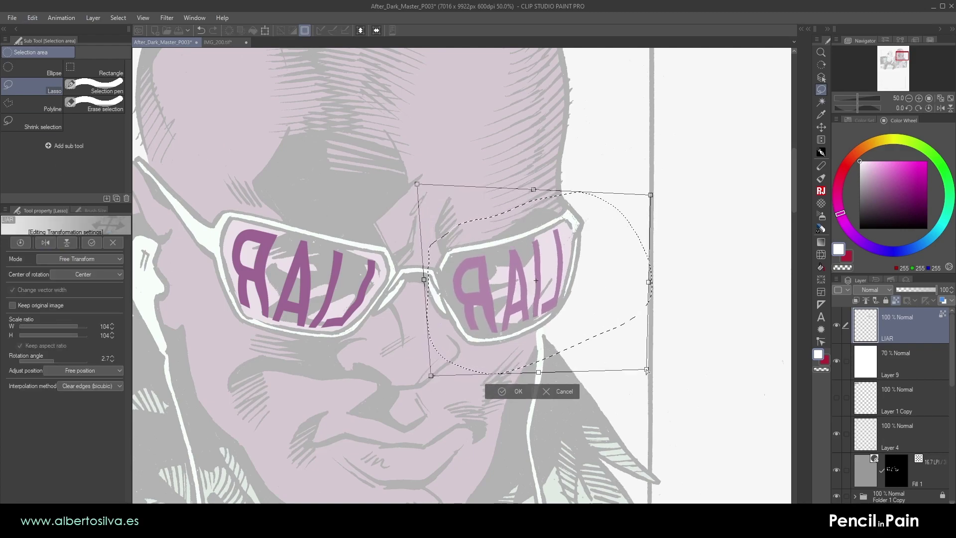
{"action": "key", "text": "Return"}
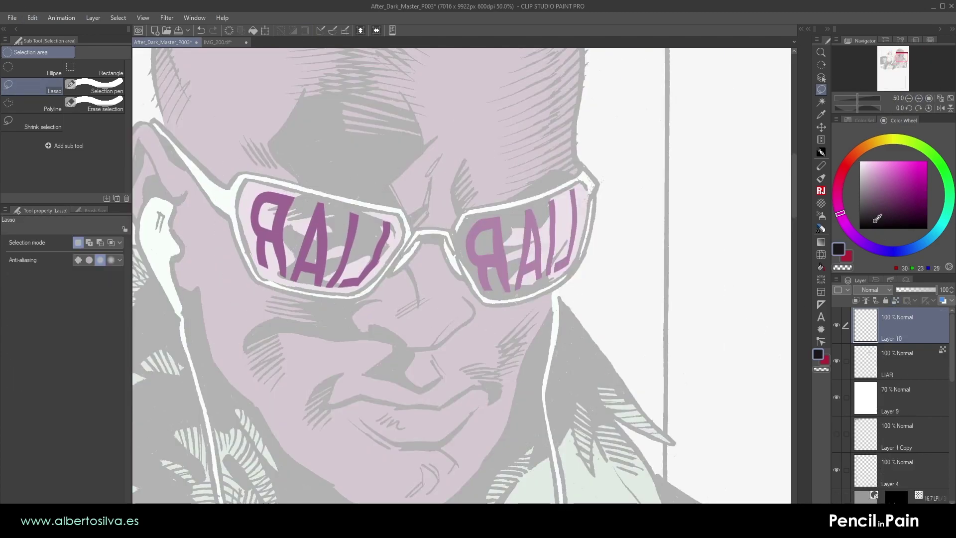
- Ink the outer curved edge of the left lens's R on Layer 10 in black with the Real G-Pen at size 25
{"action": "left_click_drag", "start_coordinate": [876, 219], "coordinate": [860, 229]}
{"action": "left_click", "coordinate": [821, 152]}
{"action": "left_click", "coordinate": [32, 86]}
{"action": "left_click", "coordinate": [94, 68]}
{"action": "left_click", "coordinate": [918, 98]}
{"action": "left_click", "coordinate": [918, 98]}
{"action": "left_click_drag", "start_coordinate": [857, 108], "coordinate": [864, 108]}
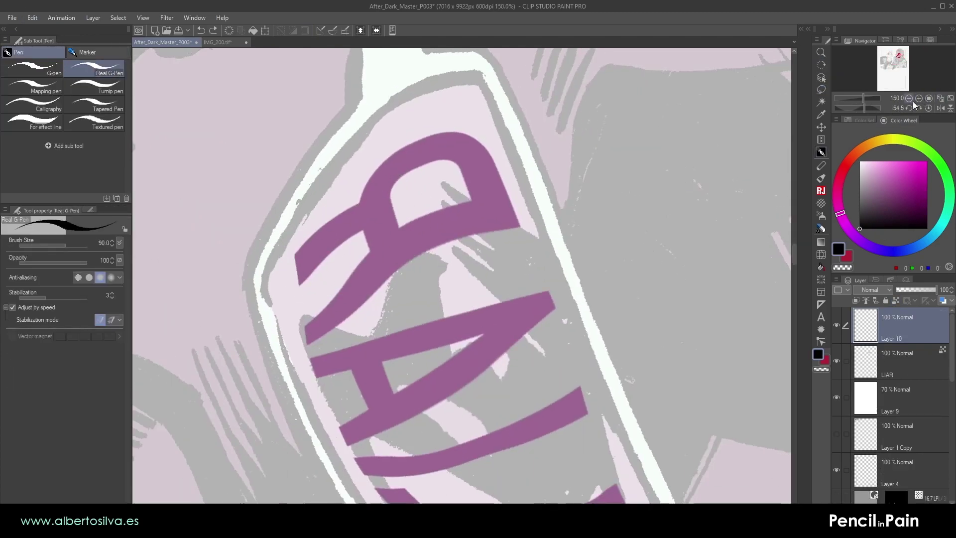
{"action": "left_click", "coordinate": [918, 98]}
{"action": "left_click_drag", "start_coordinate": [351, 283], "coordinate": [371, 156]}
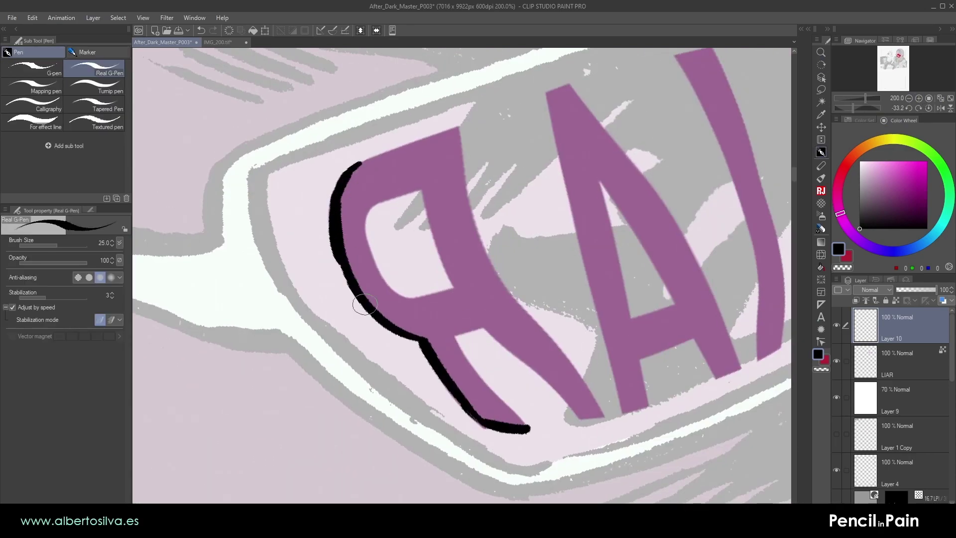
- Ink the remaining edges of the left lens's R, including its legs and inner opening
{"action": "left_click_drag", "start_coordinate": [307, 301], "coordinate": [389, 220]}
{"action": "mouse_move", "coordinate": [273, 388]}
{"action": "left_mouse_down"}
{"action": "mouse_move", "coordinate": [279, 423]}
{"action": "mouse_move", "coordinate": [309, 402]}
{"action": "left_mouse_up"}
{"action": "mouse_move", "coordinate": [319, 277]}
{"action": "left_mouse_down"}
{"action": "mouse_move", "coordinate": [369, 261]}
{"action": "mouse_move", "coordinate": [363, 301]}
{"action": "left_mouse_up"}
{"action": "mouse_move", "coordinate": [300, 316]}
{"action": "left_mouse_down"}
{"action": "mouse_move", "coordinate": [399, 236]}
{"action": "mouse_move", "coordinate": [408, 259]}
{"action": "left_mouse_up"}
{"action": "left_click_drag", "start_coordinate": [310, 354], "coordinate": [409, 255]}
{"action": "mouse_move", "coordinate": [315, 387]}
{"action": "left_mouse_down"}
{"action": "mouse_move", "coordinate": [498, 251]}
{"action": "mouse_move", "coordinate": [461, 265]}
{"action": "left_mouse_up"}
{"action": "left_click_drag", "start_coordinate": [539, 210], "coordinate": [438, 286]}
{"action": "left_click_drag", "start_coordinate": [416, 171], "coordinate": [471, 201]}
{"action": "left_click_drag", "start_coordinate": [359, 467], "coordinate": [533, 480]}
{"action": "key", "text": "bracketright"}
- Outline the letter A in the left lens in black, including its triangular inner opening
{"action": "left_click_drag", "start_coordinate": [398, 226], "coordinate": [396, 286]}
{"action": "left_click_drag", "start_coordinate": [256, 359], "coordinate": [271, 387]}
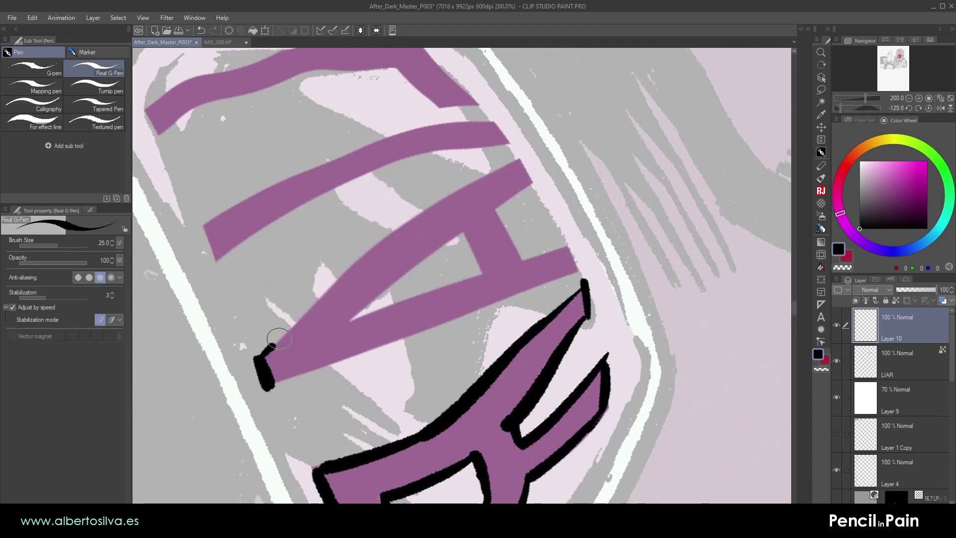
{"action": "left_click_drag", "start_coordinate": [612, 135], "coordinate": [416, 417]}
{"action": "left_click_drag", "start_coordinate": [214, 94], "coordinate": [448, 330]}
{"action": "left_click_drag", "start_coordinate": [408, 276], "coordinate": [446, 298]}
{"action": "left_click_drag", "start_coordinate": [490, 316], "coordinate": [521, 330]}
{"action": "left_click_drag", "start_coordinate": [442, 295], "coordinate": [462, 256]}
{"action": "left_click_drag", "start_coordinate": [462, 256], "coordinate": [503, 315]}
{"action": "mouse_move", "coordinate": [622, 65]}
{"action": "left_mouse_down"}
{"action": "mouse_move", "coordinate": [196, 106]}
{"action": "mouse_move", "coordinate": [273, 378]}
{"action": "left_mouse_up"}
{"action": "left_click_drag", "start_coordinate": [502, 274], "coordinate": [382, 347]}
{"action": "left_click_drag", "start_coordinate": [475, 240], "coordinate": [381, 348]}
{"action": "left_click_drag", "start_coordinate": [501, 274], "coordinate": [476, 240]}
- Outline the letter I in the left lens with black pen strokes along both long edges and its ends
{"action": "mouse_move", "coordinate": [299, 145]}
{"action": "left_mouse_down"}
{"action": "mouse_move", "coordinate": [562, 338]}
{"action": "mouse_move", "coordinate": [427, 261]}
{"action": "left_mouse_up"}
{"action": "left_click_drag", "start_coordinate": [312, 347], "coordinate": [357, 323]}
{"action": "left_click_drag", "start_coordinate": [642, 244], "coordinate": [299, 309]}
{"action": "left_click_drag", "start_coordinate": [353, 345], "coordinate": [395, 289]}
{"action": "left_click_drag", "start_coordinate": [329, 314], "coordinate": [573, 122]}
{"action": "mouse_move", "coordinate": [205, 279]}
{"action": "left_mouse_down"}
{"action": "mouse_move", "coordinate": [239, 358]}
{"action": "mouse_move", "coordinate": [573, 119]}
{"action": "left_mouse_up"}
{"action": "left_click_drag", "start_coordinate": [468, 198], "coordinate": [506, 181]}
{"action": "mouse_move", "coordinate": [587, 448]}
{"action": "left_mouse_down"}
{"action": "mouse_move", "coordinate": [481, 241]}
{"action": "mouse_move", "coordinate": [484, 285]}
{"action": "mouse_move", "coordinate": [498, 289]}
{"action": "left_mouse_up"}
{"action": "key", "text": "e"}
{"action": "scroll", "coordinate": [455, 312], "scroll_direction": "down", "scroll_amount": 4}
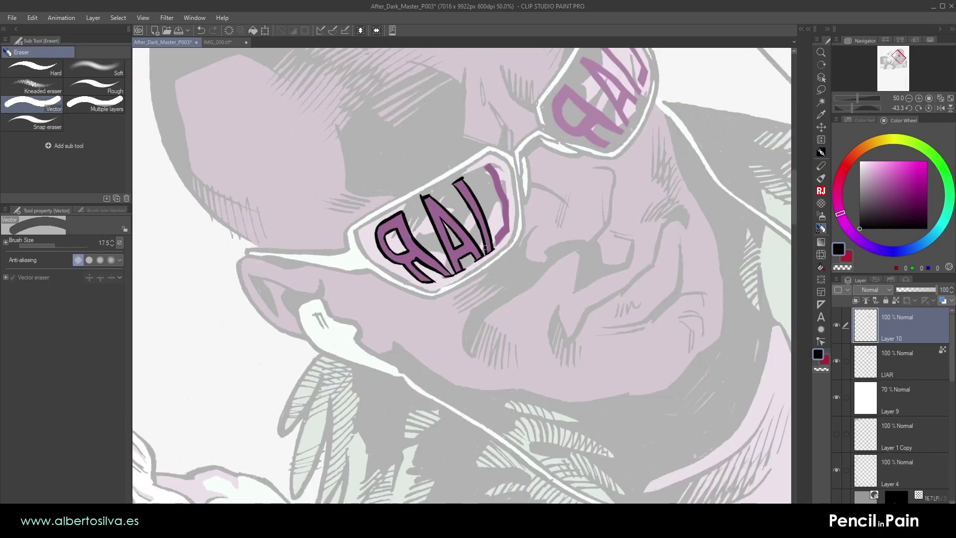
- Outline the letter L in the left lens in black with the Real G-Pen at size 35
{"action": "key", "text": "p"}
{"action": "scroll", "coordinate": [456, 248], "scroll_direction": "up", "scroll_amount": 3}
{"action": "left_click_drag", "start_coordinate": [326, 204], "coordinate": [330, 227]}
{"action": "left_click_drag", "start_coordinate": [366, 180], "coordinate": [337, 324]}
{"action": "left_click_drag", "start_coordinate": [372, 379], "coordinate": [337, 340]}
{"action": "mouse_move", "coordinate": [341, 313]}
{"action": "left_mouse_down"}
{"action": "mouse_move", "coordinate": [325, 340]}
{"action": "mouse_move", "coordinate": [337, 286]}
{"action": "left_mouse_up"}
{"action": "left_click_drag", "start_coordinate": [299, 309], "coordinate": [642, 244]}
{"action": "scroll", "coordinate": [462, 275], "scroll_direction": "up", "scroll_amount": 1}
{"action": "left_click_drag", "start_coordinate": [522, 209], "coordinate": [450, 107]}
{"action": "key", "text": "ctrl+z"}
{"action": "left_click_drag", "start_coordinate": [391, 311], "coordinate": [362, 323]}
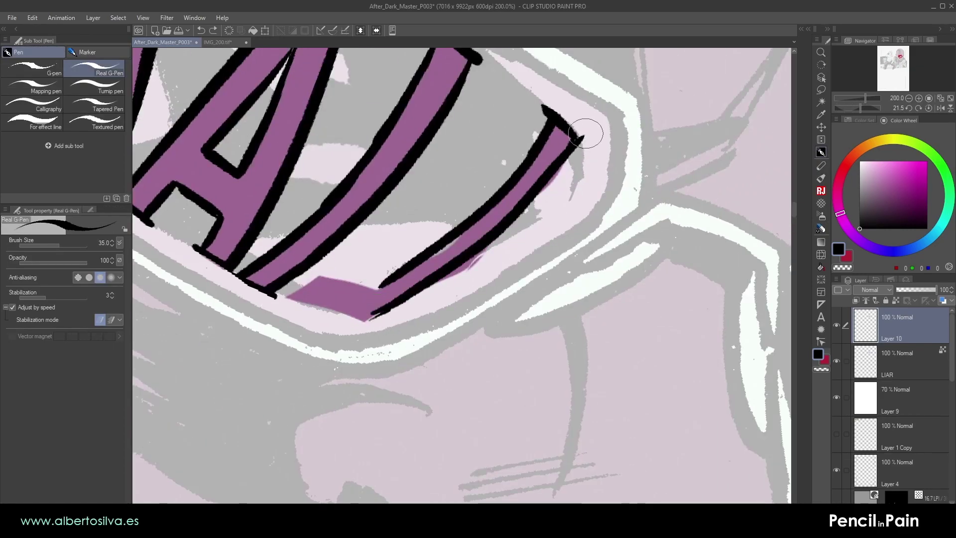
{"action": "left_click_drag", "start_coordinate": [502, 228], "coordinate": [536, 190]}
- Ink the outer curve and leg end of the right lens's R in black with the pen at size 25
{"action": "scroll", "coordinate": [462, 275], "scroll_direction": "down", "scroll_amount": 4}
{"action": "scroll", "coordinate": [622, 224], "scroll_direction": "up", "scroll_amount": 3}
{"action": "scroll", "coordinate": [462, 275], "scroll_direction": "up", "scroll_amount": 1}
{"action": "key", "text": "bracketleft"}
{"action": "key", "text": "bracketleft"}
{"action": "mouse_move", "coordinate": [384, 180]}
{"action": "left_mouse_down"}
{"action": "mouse_move", "coordinate": [360, 215]}
{"action": "mouse_move", "coordinate": [375, 312]}
{"action": "left_mouse_up"}
{"action": "left_click_drag", "start_coordinate": [348, 224], "coordinate": [424, 157]}
{"action": "mouse_move", "coordinate": [440, 160]}
{"action": "left_mouse_down"}
{"action": "mouse_move", "coordinate": [394, 183]}
{"action": "mouse_move", "coordinate": [433, 164]}
{"action": "left_mouse_up"}
{"action": "left_click_drag", "start_coordinate": [396, 261], "coordinate": [380, 344]}
{"action": "left_click_drag", "start_coordinate": [448, 199], "coordinate": [460, 201]}
{"action": "left_click_drag", "start_coordinate": [372, 342], "coordinate": [390, 352]}
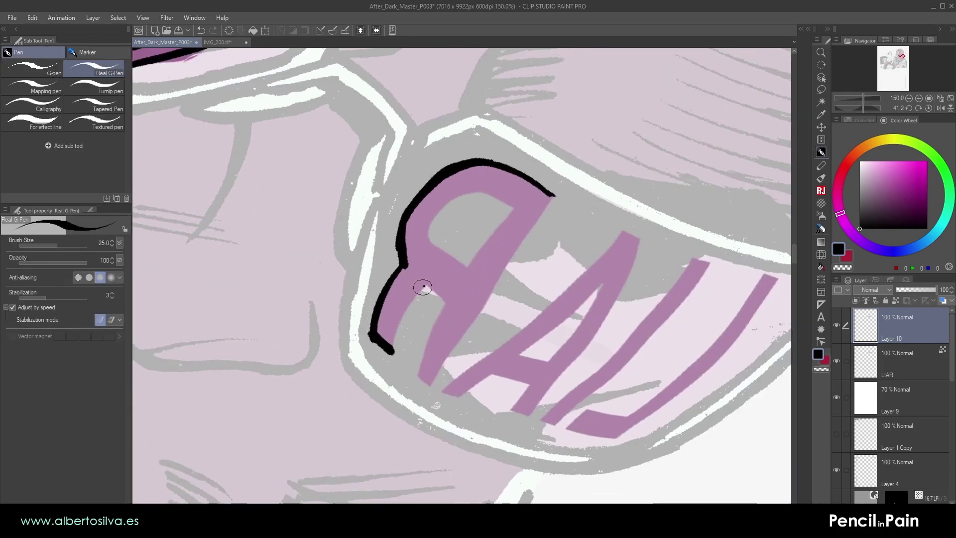
- Ink the straight back, legs and inner opening of the right lens's R
{"action": "left_click_drag", "start_coordinate": [572, 239], "coordinate": [378, 199]}
{"action": "left_click_drag", "start_coordinate": [562, 282], "coordinate": [493, 278]}
{"action": "mouse_move", "coordinate": [335, 272]}
{"action": "left_mouse_down"}
{"action": "mouse_move", "coordinate": [589, 258]}
{"action": "mouse_move", "coordinate": [550, 369]}
{"action": "left_mouse_up"}
{"action": "left_click_drag", "start_coordinate": [570, 348], "coordinate": [357, 282]}
{"action": "left_click_drag", "start_coordinate": [551, 368], "coordinate": [590, 258]}
{"action": "left_click_drag", "start_coordinate": [388, 355], "coordinate": [409, 314]}
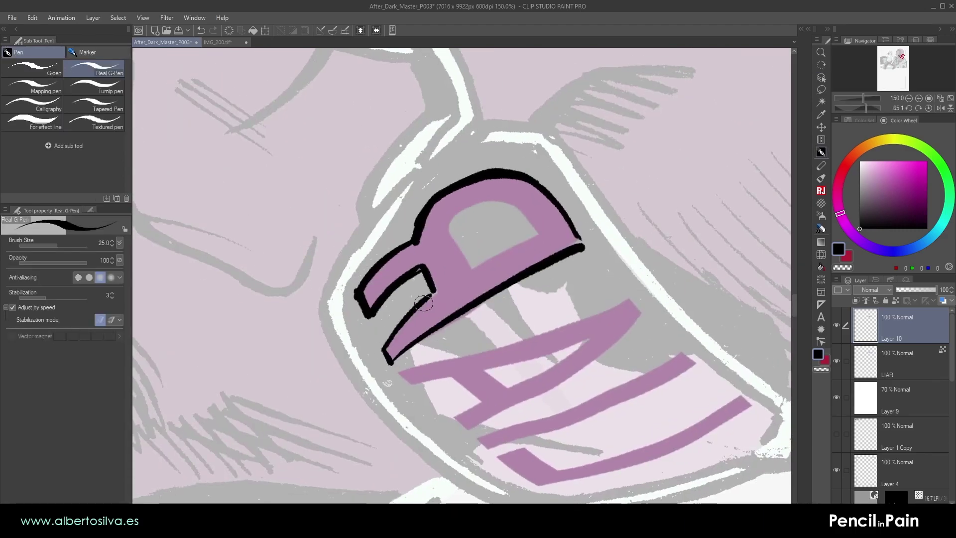
{"action": "left_click_drag", "start_coordinate": [573, 308], "coordinate": [577, 264]}
{"action": "left_click_drag", "start_coordinate": [464, 260], "coordinate": [452, 279]}
- Outline the letter A in the right lens in black, redoing the misplaced strokes
{"action": "left_click_drag", "start_coordinate": [547, 199], "coordinate": [540, 358]}
{"action": "mouse_move", "coordinate": [415, 240]}
{"action": "left_mouse_down"}
{"action": "mouse_move", "coordinate": [406, 308]}
{"action": "mouse_move", "coordinate": [422, 235]}
{"action": "mouse_move", "coordinate": [370, 300]}
{"action": "left_mouse_up"}
{"action": "key", "text": "r"}
{"action": "left_click_drag", "start_coordinate": [372, 335], "coordinate": [545, 169]}
{"action": "key", "text": "r"}
{"action": "mouse_move", "coordinate": [545, 169]}
{"action": "left_mouse_down"}
{"action": "mouse_move", "coordinate": [351, 249]}
{"action": "mouse_move", "coordinate": [356, 341]}
{"action": "mouse_move", "coordinate": [345, 365]}
{"action": "mouse_move", "coordinate": [351, 342]}
{"action": "mouse_move", "coordinate": [474, 205]}
{"action": "left_mouse_up"}
{"action": "key", "text": "ctrl+z"}
{"action": "key", "text": "p"}
{"action": "key", "text": "ctrl+z"}
{"action": "key", "text": "p"}
{"action": "mouse_move", "coordinate": [475, 206]}
{"action": "left_mouse_down"}
{"action": "mouse_move", "coordinate": [518, 270]}
{"action": "mouse_move", "coordinate": [512, 286]}
{"action": "left_mouse_up"}
{"action": "mouse_move", "coordinate": [499, 326]}
{"action": "left_mouse_down"}
{"action": "mouse_move", "coordinate": [421, 294]}
{"action": "mouse_move", "coordinate": [456, 254]}
{"action": "left_mouse_up"}
- Ink the long edges of the letter I in the right lens in black, undoing the misplaced strokes
{"action": "mouse_move", "coordinate": [518, 145]}
{"action": "left_mouse_down"}
{"action": "mouse_move", "coordinate": [476, 245]}
{"action": "mouse_move", "coordinate": [404, 210]}
{"action": "mouse_move", "coordinate": [413, 134]}
{"action": "mouse_move", "coordinate": [345, 293]}
{"action": "left_mouse_up"}
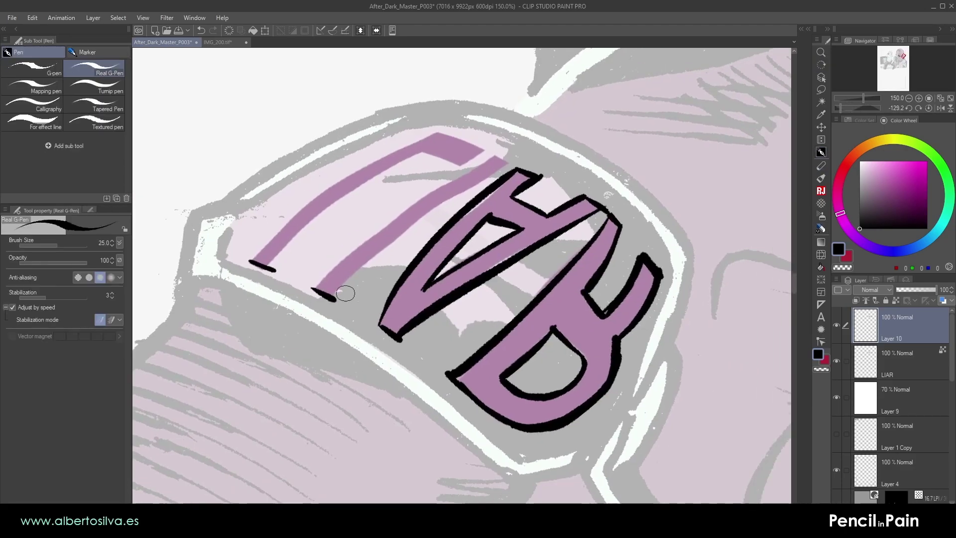
{"action": "left_click_drag", "start_coordinate": [510, 164], "coordinate": [331, 299]}
{"action": "left_click_drag", "start_coordinate": [371, 235], "coordinate": [316, 290]}
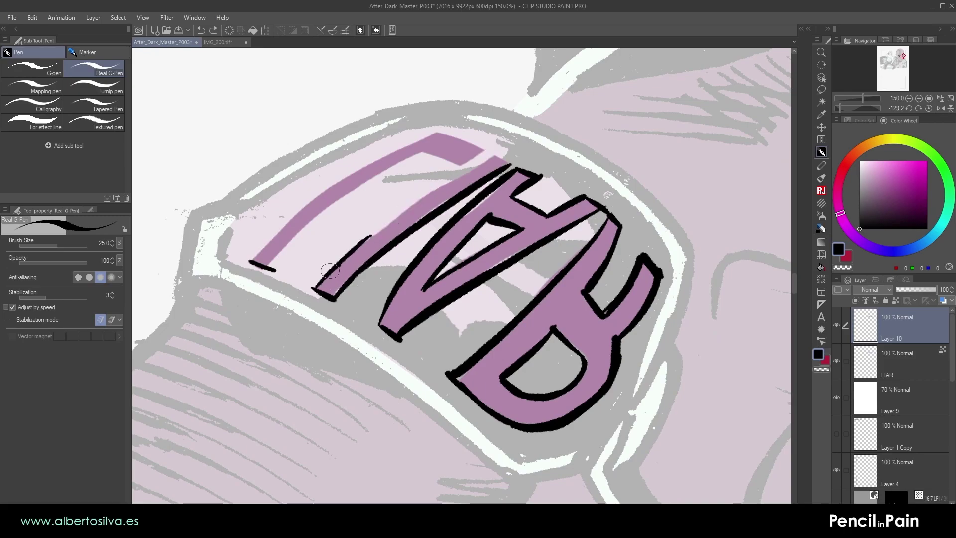
{"action": "left_click_drag", "start_coordinate": [348, 257], "coordinate": [507, 150]}
{"action": "mouse_move", "coordinate": [315, 300]}
{"action": "left_mouse_down"}
{"action": "mouse_move", "coordinate": [348, 261]}
{"action": "mouse_move", "coordinate": [485, 154]}
{"action": "left_mouse_up"}
{"action": "key", "text": "ctrl+z"}
{"action": "left_click_drag", "start_coordinate": [341, 311], "coordinate": [475, 176]}
{"action": "key", "text": "ctrl+z"}
- Finish the black outline of the right lens's lettering with short strokes and prepare the Vector eraser at size 10
{"action": "left_click_drag", "start_coordinate": [529, 218], "coordinate": [522, 275]}
{"action": "left_click_drag", "start_coordinate": [508, 216], "coordinate": [502, 254]}
{"action": "mouse_move", "coordinate": [517, 234]}
{"action": "left_mouse_down"}
{"action": "mouse_move", "coordinate": [528, 299]}
{"action": "mouse_move", "coordinate": [507, 224]}
{"action": "mouse_move", "coordinate": [522, 298]}
{"action": "left_mouse_up"}
{"action": "key", "text": "e"}
{"action": "key", "text": "bracketleft"}
- Delete the LIAR layer holding the purple guide lettering
{"action": "key", "text": "ctrl+minus"}
{"action": "key", "text": "ctrl+minus"}
{"action": "key", "text": "ctrl+minus"}
{"action": "key", "text": "ctrl+minus"}
{"action": "left_click", "coordinate": [878, 367]}
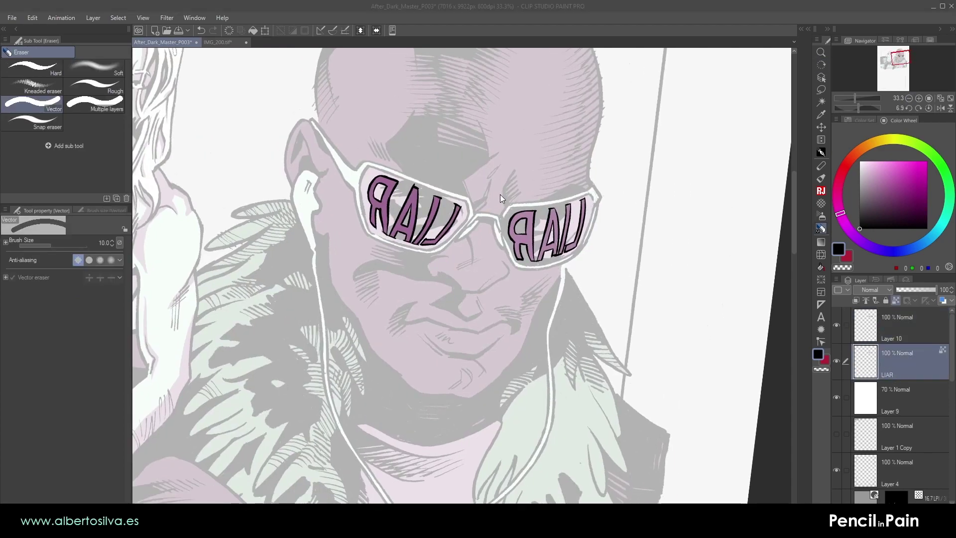
{"action": "key", "text": "Delete"}
- Set the colour to bright red, add a new layer beneath the inked outlines, and start filling the left lens's R with the G-pen
{"action": "left_click", "coordinate": [922, 166]}
{"action": "left_click", "coordinate": [840, 178]}
{"action": "key", "text": "ctrl+shift+n"}
{"action": "scroll", "coordinate": [427, 229], "scroll_direction": "up", "scroll_amount": 4}
{"action": "key", "text": "p"}
{"action": "left_click_drag", "start_coordinate": [347, 296], "coordinate": [390, 189]}
{"action": "left_click", "coordinate": [32, 69]}
{"action": "mouse_move", "coordinate": [321, 178]}
{"action": "left_mouse_down"}
{"action": "mouse_move", "coordinate": [388, 187]}
{"action": "mouse_move", "coordinate": [294, 282]}
{"action": "mouse_move", "coordinate": [346, 303]}
{"action": "left_mouse_up"}
{"action": "left_click_drag", "start_coordinate": [308, 302], "coordinate": [314, 367]}
{"action": "key", "text": "ctrl+z"}
{"action": "key", "text": "ctrl+z"}
{"action": "key", "text": "bracketleft"}
- Auto-select the interiors of all four letters in the left lens on the ink layer, Layer 10
{"action": "key", "text": "w"}
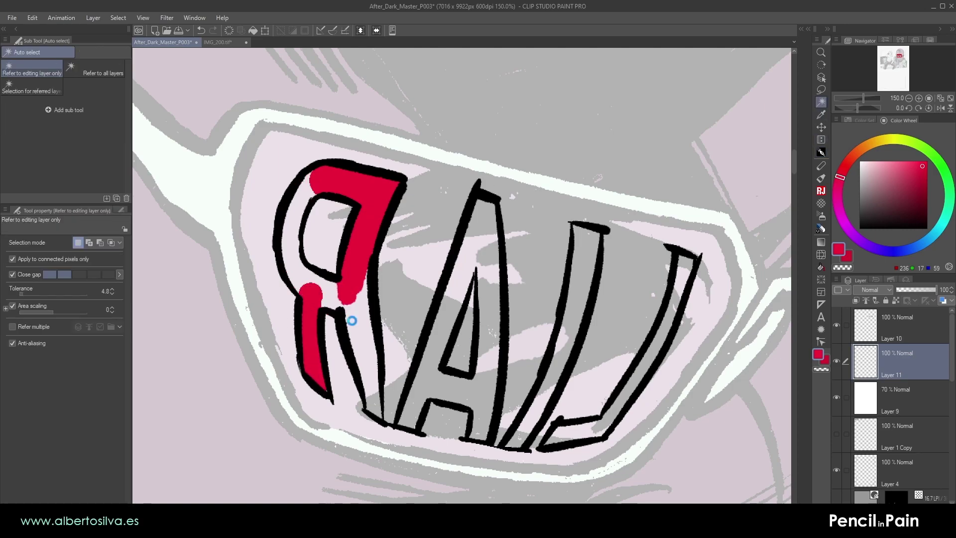
{"action": "left_click", "coordinate": [905, 327]}
{"action": "left_click", "coordinate": [376, 192]}
{"action": "left_click", "coordinate": [486, 217], "text": "shift"}
{"action": "left_click", "coordinate": [586, 244], "text": "shift"}
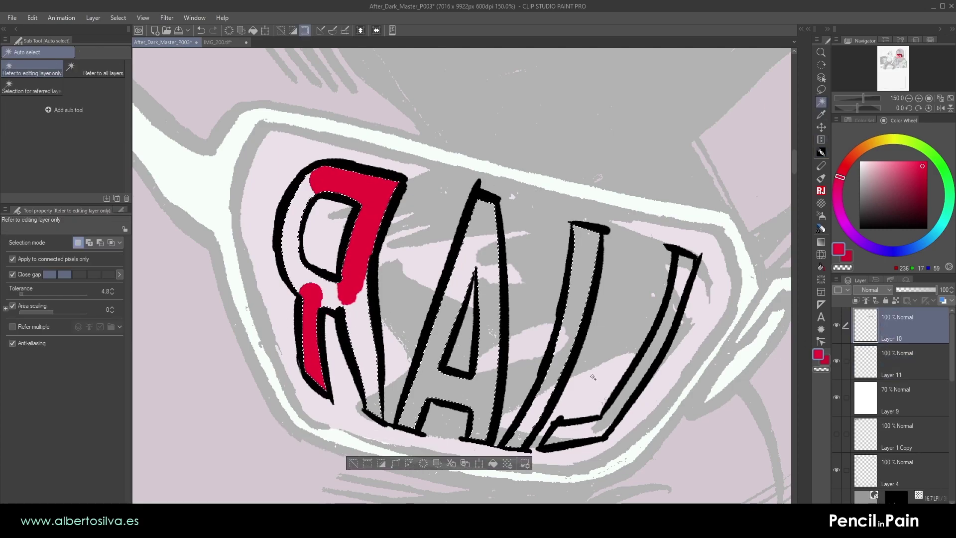
{"action": "left_click", "coordinate": [686, 262], "text": "shift"}
- Expand the selection of the letter interiors and paint the lettering of both lenses red on the layer beneath the ink
{"action": "left_click", "coordinate": [118, 18]}
{"action": "left_click", "coordinate": [162, 135]}
{"action": "key", "text": "p"}
{"action": "left_click_drag", "start_coordinate": [363, 172], "coordinate": [620, 343]}
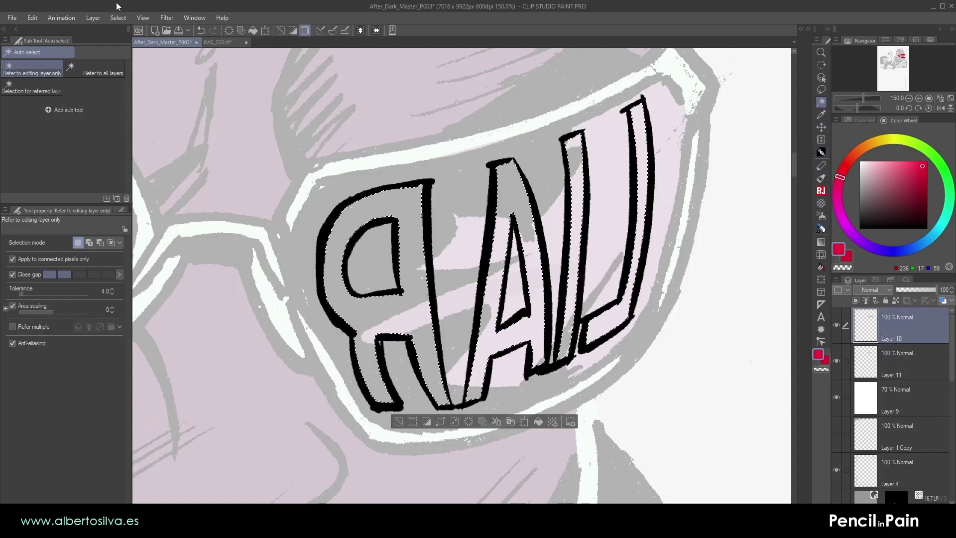
{"action": "key", "text": "p"}
{"action": "key", "text": "alt+bracketleft"}
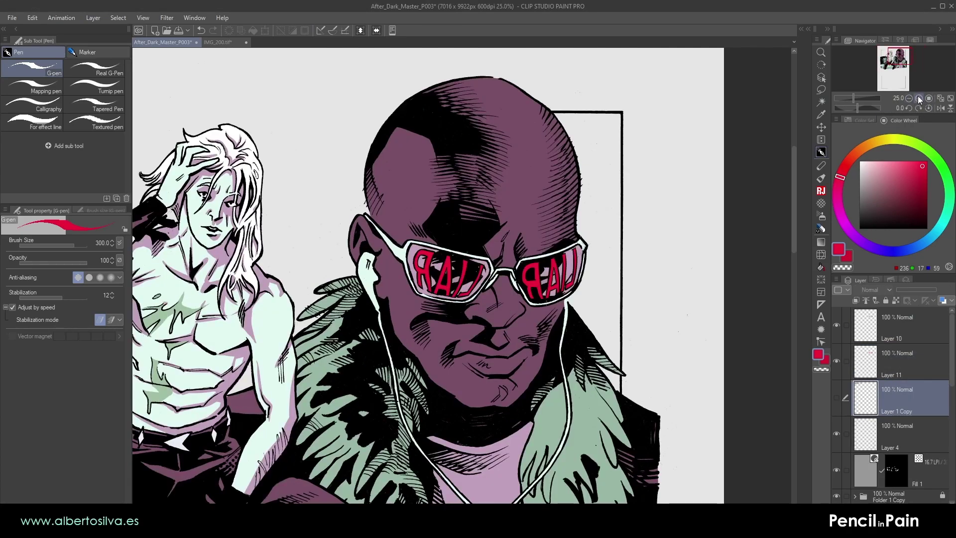
- Select a rectangular area matching the panel frame behind the figures and add a new layer below Layer 2
{"action": "left_click", "coordinate": [909, 99]}
{"action": "left_click", "coordinate": [918, 99]}
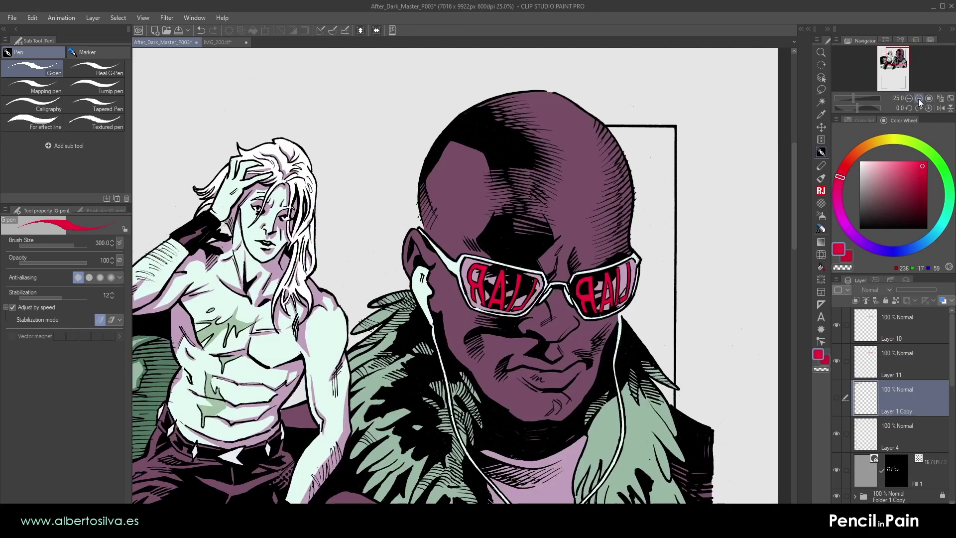
{"action": "left_click", "coordinate": [909, 98]}
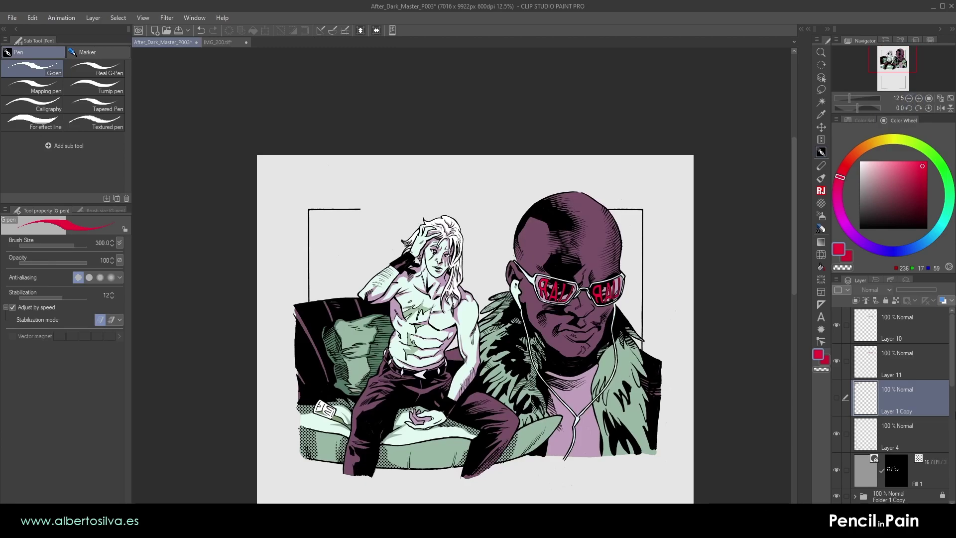
{"action": "scroll", "coordinate": [896, 446], "scroll_direction": "down", "scroll_amount": 3}
{"action": "left_click", "coordinate": [855, 421]}
{"action": "left_click", "coordinate": [895, 452]}
{"action": "left_click", "coordinate": [895, 481]}
{"action": "left_click", "coordinate": [820, 90]}
{"action": "left_click", "coordinate": [95, 68]}
{"action": "mouse_move", "coordinate": [303, 204]}
{"action": "left_mouse_down"}
{"action": "mouse_move", "coordinate": [663, 404]}
{"action": "mouse_move", "coordinate": [649, 423]}
{"action": "left_mouse_up"}
{"action": "key", "text": "ctrl+shift+n"}
- Set the colour to black and try the airbrush's spray brushes, including Running color spray, on the panel background
{"action": "left_click", "coordinate": [918, 99]}
{"action": "left_click", "coordinate": [821, 153]}
{"action": "left_click", "coordinate": [821, 216]}
{"action": "left_click", "coordinate": [95, 104]}
{"action": "mouse_move", "coordinate": [266, 146]}
{"action": "left_mouse_down"}
{"action": "mouse_move", "coordinate": [159, 166]}
{"action": "mouse_move", "coordinate": [173, 170]}
{"action": "left_mouse_up"}
{"action": "key", "text": "ctrl+z"}
{"action": "left_click", "coordinate": [859, 228]}
{"action": "left_click", "coordinate": [33, 122]}
{"action": "key", "text": "ctrl+z"}
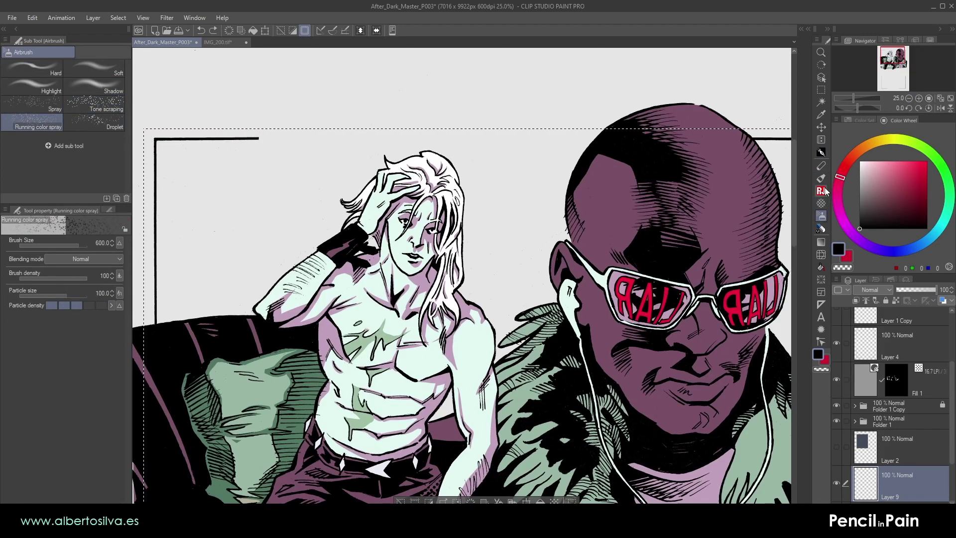
- Paint soft black clouds with round light spots behind the seated man using a decoration brush from the Effect group
{"action": "left_click", "coordinate": [821, 203]}
{"action": "left_click_drag", "start_coordinate": [132, 139], "coordinate": [172, 139]}
{"action": "left_click", "coordinate": [19, 52]}
{"action": "left_click", "coordinate": [124, 170]}
{"action": "left_click_drag", "start_coordinate": [286, 126], "coordinate": [229, 219]}
{"action": "key", "text": "ctrl+z"}
{"action": "left_click_drag", "start_coordinate": [202, 256], "coordinate": [275, 260]}
{"action": "mouse_move", "coordinate": [269, 268]}
{"action": "left_mouse_down"}
{"action": "mouse_move", "coordinate": [441, 221]}
{"action": "mouse_move", "coordinate": [617, 299]}
{"action": "left_mouse_up"}
{"action": "left_click_drag", "start_coordinate": [692, 224], "coordinate": [357, 187]}
{"action": "left_click_drag", "start_coordinate": [544, 159], "coordinate": [580, 256]}
{"action": "left_click_drag", "start_coordinate": [279, 224], "coordinate": [616, 261]}
{"action": "left_click_drag", "start_coordinate": [261, 233], "coordinate": [280, 276]}
{"action": "left_click", "coordinate": [16, 65]}
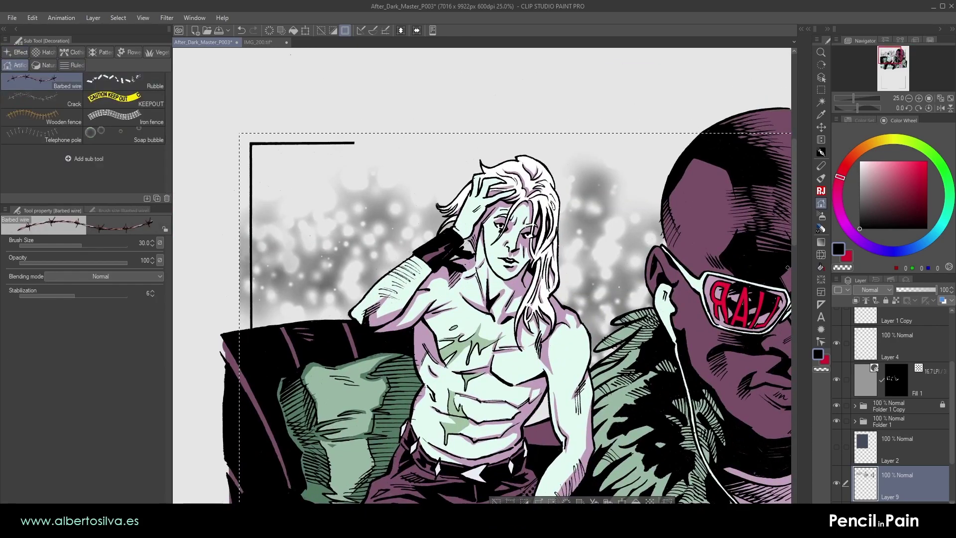
{"action": "left_click", "coordinate": [820, 279]}
{"action": "left_click", "coordinate": [820, 267]}
{"action": "left_click", "coordinate": [820, 255]}
{"action": "left_click", "coordinate": [821, 242]}
{"action": "left_click", "coordinate": [821, 303]}
{"action": "left_click", "coordinate": [820, 280]}
{"action": "left_click", "coordinate": [821, 267]}
{"action": "left_click", "coordinate": [821, 253]}
{"action": "left_click", "coordinate": [821, 242]}
{"action": "left_click", "coordinate": [820, 228]}
{"action": "left_click", "coordinate": [820, 216]}
{"action": "left_click", "coordinate": [820, 203]}
- Paint black texture across the panel background around both heads with a much enlarged decoration brush from the Hatching group
{"action": "left_click", "coordinate": [44, 52]}
{"action": "mouse_move", "coordinate": [277, 163]}
{"action": "left_mouse_down"}
{"action": "mouse_move", "coordinate": [282, 233]}
{"action": "mouse_move", "coordinate": [438, 209]}
{"action": "left_mouse_up"}
{"action": "key", "text": "ctrl+z"}
{"action": "key", "text": "bracketright"}
{"action": "key", "text": "bracketright"}
{"action": "key", "text": "bracketright"}
{"action": "key", "text": "bracketright"}
{"action": "key", "text": "bracketright"}
{"action": "key", "text": "bracketright"}
{"action": "key", "text": "bracketright"}
{"action": "key", "text": "bracketright"}
{"action": "key", "text": "bracketright"}
{"action": "key", "text": "bracketright"}
{"action": "left_click_drag", "start_coordinate": [589, 268], "coordinate": [636, 171]}
{"action": "left_click_drag", "start_coordinate": [269, 170], "coordinate": [443, 169]}
{"action": "left_click_drag", "start_coordinate": [588, 199], "coordinate": [678, 156]}
{"action": "mouse_move", "coordinate": [443, 194]}
{"action": "left_mouse_down"}
{"action": "mouse_move", "coordinate": [365, 230]}
{"action": "mouse_move", "coordinate": [279, 199]}
{"action": "left_mouse_up"}
{"action": "left_click_drag", "start_coordinate": [661, 205], "coordinate": [367, 184]}
{"action": "left_click_drag", "start_coordinate": [580, 174], "coordinate": [592, 244]}
- Enlarge the hatching brush further and darken the upper background and the areas beside the figures with black
{"action": "key", "text": "bracketright"}
{"action": "key", "text": "bracketright"}
{"action": "key", "text": "bracketright"}
{"action": "key", "text": "bracketright"}
{"action": "key", "text": "bracketright"}
{"action": "left_click_drag", "start_coordinate": [456, 150], "coordinate": [298, 124]}
{"action": "mouse_move", "coordinate": [426, 121]}
{"action": "left_mouse_down"}
{"action": "mouse_move", "coordinate": [608, 154]}
{"action": "mouse_move", "coordinate": [251, 145]}
{"action": "left_mouse_up"}
{"action": "left_click_drag", "start_coordinate": [251, 135], "coordinate": [437, 132]}
{"action": "left_click_drag", "start_coordinate": [371, 236], "coordinate": [396, 266]}
{"action": "left_click", "coordinate": [294, 279], "text": "alt"}
{"action": "left_click_drag", "start_coordinate": [393, 268], "coordinate": [428, 288]}
{"action": "mouse_move", "coordinate": [687, 278]}
{"action": "left_mouse_down"}
{"action": "mouse_move", "coordinate": [372, 193]}
{"action": "mouse_move", "coordinate": [717, 277]}
{"action": "left_mouse_up"}
- Switch to the Gauze cloud brush and blend a very dark muted tone across the background behind both figures
{"action": "left_click", "coordinate": [54, 101]}
{"action": "key", "text": "ctrl+z"}
{"action": "left_click", "coordinate": [877, 217]}
{"action": "left_click_drag", "start_coordinate": [428, 199], "coordinate": [511, 239]}
{"action": "left_click_drag", "start_coordinate": [697, 279], "coordinate": [440, 223]}
{"action": "left_click_drag", "start_coordinate": [662, 249], "coordinate": [440, 229]}
{"action": "left_click_drag", "start_coordinate": [547, 164], "coordinate": [568, 224]}
{"action": "left_click_drag", "start_coordinate": [349, 224], "coordinate": [672, 278]}
- Brush an enlarged near-white Gauze cloud glow into the background around the seated man's head
{"action": "left_click", "coordinate": [860, 162]}
{"action": "key", "text": "bracketright"}
{"action": "key", "text": "bracketright"}
{"action": "key", "text": "bracketright"}
{"action": "key", "text": "bracketright"}
{"action": "key", "text": "bracketright"}
{"action": "left_click_drag", "start_coordinate": [389, 207], "coordinate": [407, 190]}
{"action": "left_click_drag", "start_coordinate": [518, 174], "coordinate": [371, 182]}
- Sample tones from the artwork and refine the background glow with Gauze cloud strokes, ending at brush size 900
{"action": "left_click", "coordinate": [343, 182], "text": "alt"}
{"action": "key", "text": "bracketleft"}
{"action": "left_click_drag", "start_coordinate": [604, 257], "coordinate": [633, 285]}
{"action": "left_click", "coordinate": [308, 299], "text": "alt"}
{"action": "key", "text": "bracketright"}
{"action": "key", "text": "bracketright"}
{"action": "key", "text": "ctrl+minus"}
{"action": "key", "text": "ctrl+minus"}
{"action": "mouse_move", "coordinate": [599, 152]}
{"action": "left_mouse_down"}
{"action": "mouse_move", "coordinate": [529, 183]}
{"action": "mouse_move", "coordinate": [520, 130]}
{"action": "left_mouse_up"}
{"action": "left_click_drag", "start_coordinate": [951, 405], "coordinate": [951, 354]}
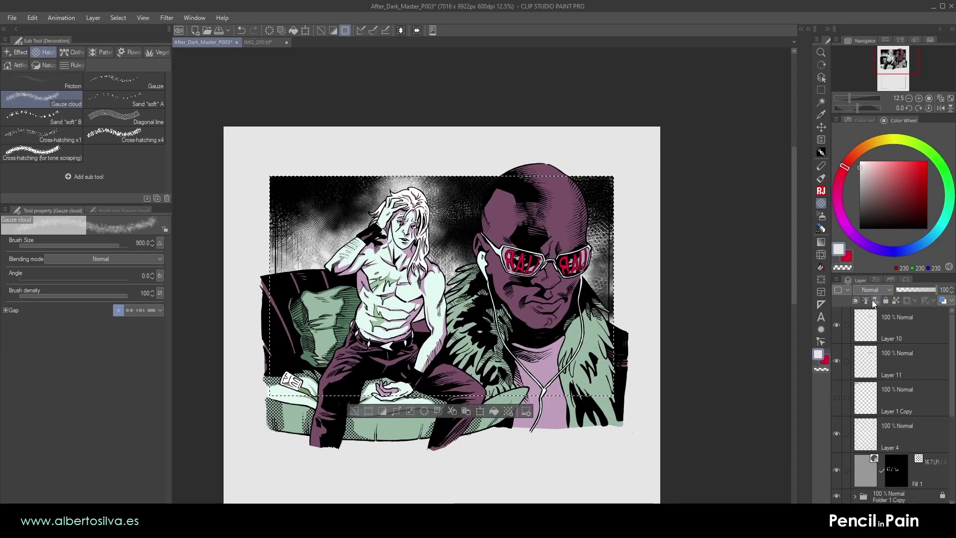
- Delete the Layer 1 Copy layer from the layer stack
{"action": "left_click", "coordinate": [836, 325]}
{"action": "left_click", "coordinate": [897, 328]}
{"action": "left_click", "coordinate": [896, 400]}
{"action": "key", "text": "Delete"}
- Move Layer 10 and Layer 11 together below Layer 4 in the layer stack and clear the selection
{"action": "left_click", "coordinate": [897, 329]}
{"action": "left_click", "coordinate": [898, 363], "text": "shift"}
{"action": "left_click_drag", "start_coordinate": [897, 364], "coordinate": [885, 475]}
{"action": "scroll", "coordinate": [889, 422], "scroll_direction": "down", "scroll_amount": 3}
{"action": "scroll", "coordinate": [891, 371], "scroll_direction": "up", "scroll_amount": 3}
{"action": "left_click", "coordinate": [856, 362]}
{"action": "key", "text": "ctrl+d"}
{"action": "left_click", "coordinate": [836, 353]}
{"action": "left_click", "coordinate": [835, 339]}
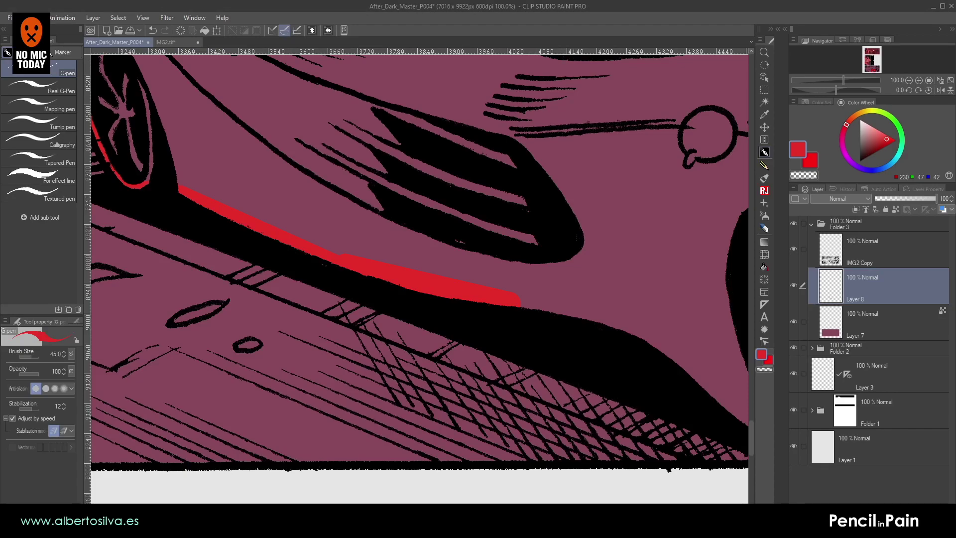
- Trace the car's lower edge in red with the G-pen at size 60, from the side sill past the near wheel to the bumper
{"action": "left_click_drag", "start_coordinate": [626, 275], "coordinate": [539, 268]}
{"action": "left_click_drag", "start_coordinate": [617, 327], "coordinate": [514, 225]}
{"action": "left_click", "coordinate": [487, 193], "text": "shift"}
{"action": "left_click", "coordinate": [603, 288], "text": "shift"}
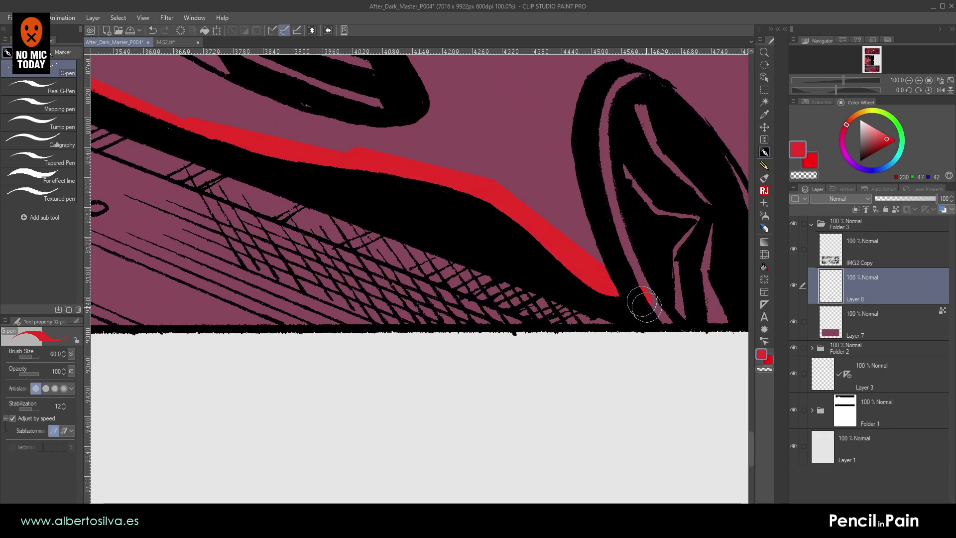
{"action": "left_click_drag", "start_coordinate": [661, 312], "coordinate": [353, 302]}
{"action": "left_click", "coordinate": [547, 298], "text": "shift"}
{"action": "left_click", "coordinate": [650, 249], "text": "shift"}
{"action": "left_click_drag", "start_coordinate": [671, 245], "coordinate": [433, 362]}
{"action": "left_click", "coordinate": [487, 334], "text": "shift"}
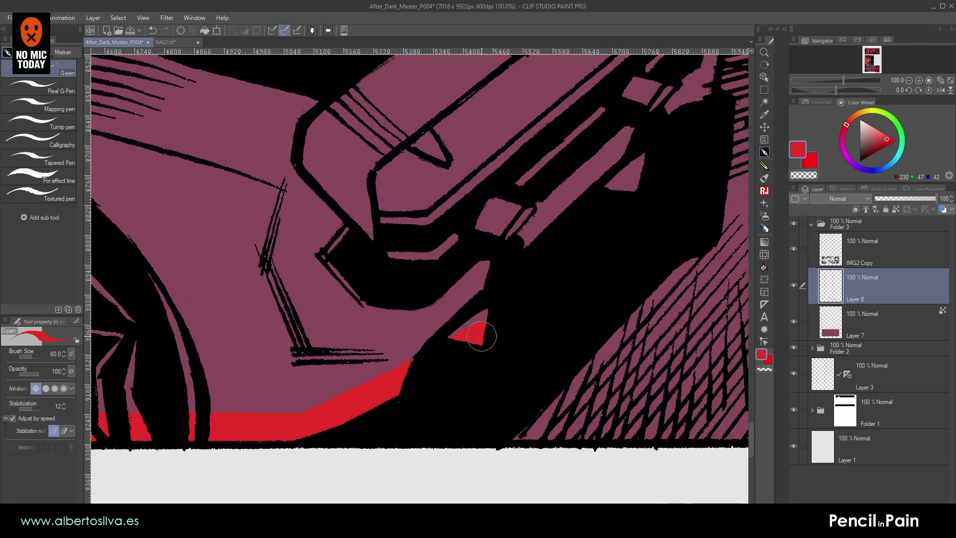
- Paint the small bumper openings red and continue the red outline around the car's end corner and up toward the far wheel
{"action": "left_click_drag", "start_coordinate": [565, 254], "coordinate": [397, 419]}
{"action": "left_click", "coordinate": [478, 327], "text": "shift"}
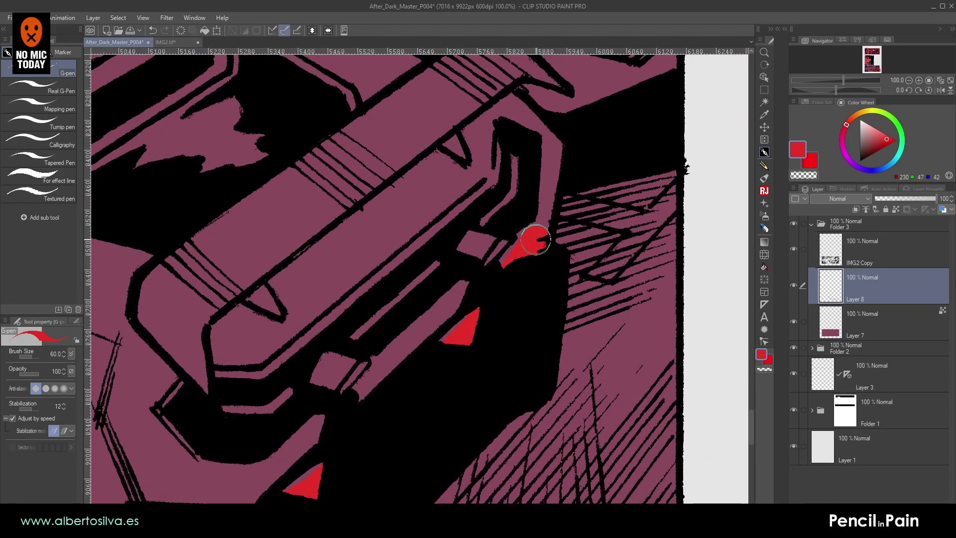
{"action": "left_click_drag", "start_coordinate": [535, 240], "coordinate": [510, 345]}
{"action": "left_click", "coordinate": [526, 245], "text": "shift"}
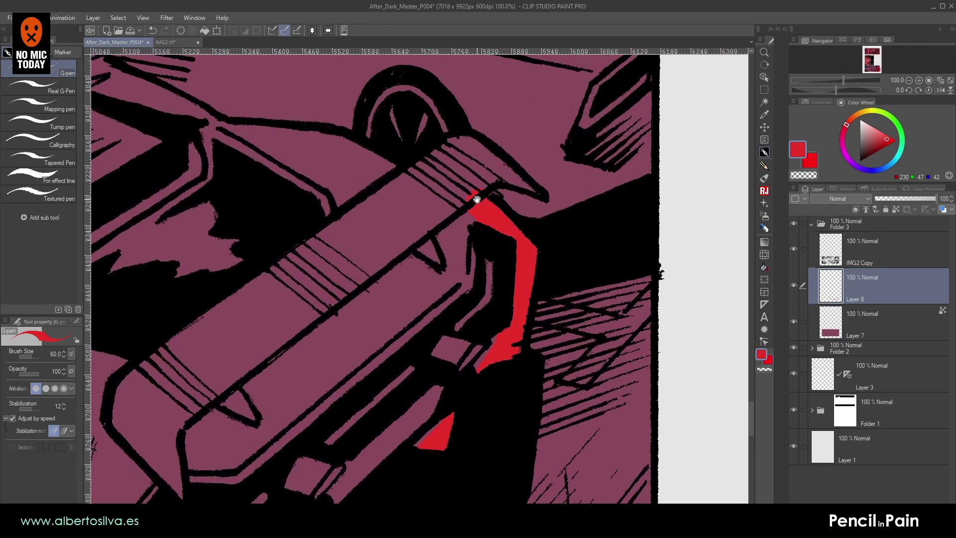
{"action": "left_click_drag", "start_coordinate": [478, 199], "coordinate": [592, 289]}
{"action": "left_click", "coordinate": [491, 254], "text": "shift"}
{"action": "left_click_drag", "start_coordinate": [444, 231], "coordinate": [670, 274]}
{"action": "left_click", "coordinate": [558, 262], "text": "shift"}
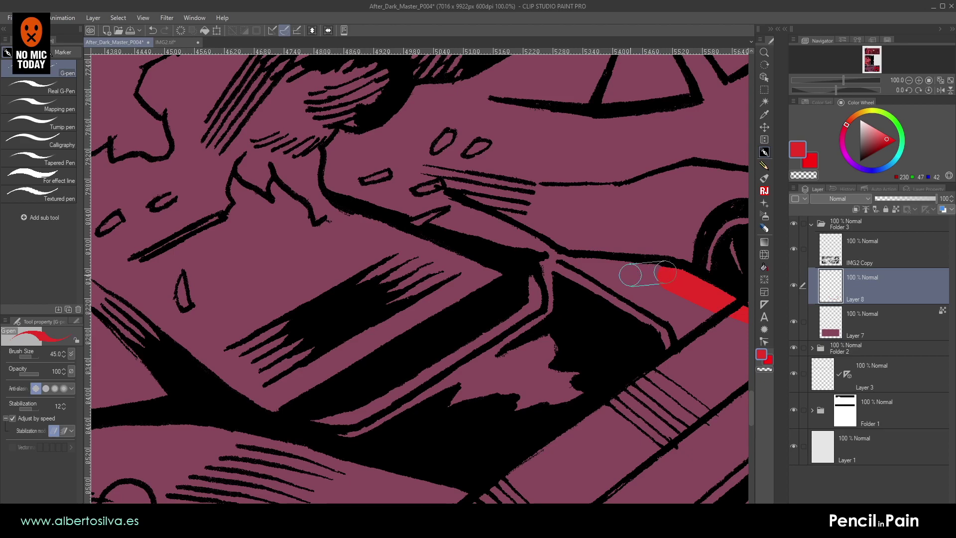
- Continue the red outline along the car's upper edge with the G-pen at size 45, crossing behind the flames over the roof
{"action": "left_click", "coordinate": [557, 260], "text": "shift"}
{"action": "left_click", "coordinate": [508, 230], "text": "shift"}
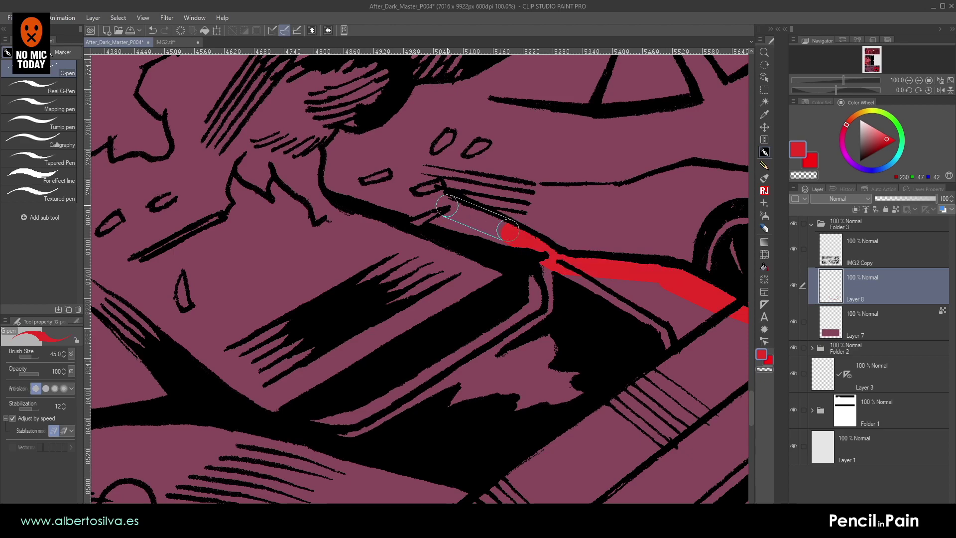
{"action": "left_click_drag", "start_coordinate": [438, 199], "coordinate": [707, 289]}
{"action": "left_click", "coordinate": [542, 257], "text": "shift"}
{"action": "left_click_drag", "start_coordinate": [419, 258], "coordinate": [737, 240]}
{"action": "left_click", "coordinate": [572, 215], "text": "shift"}
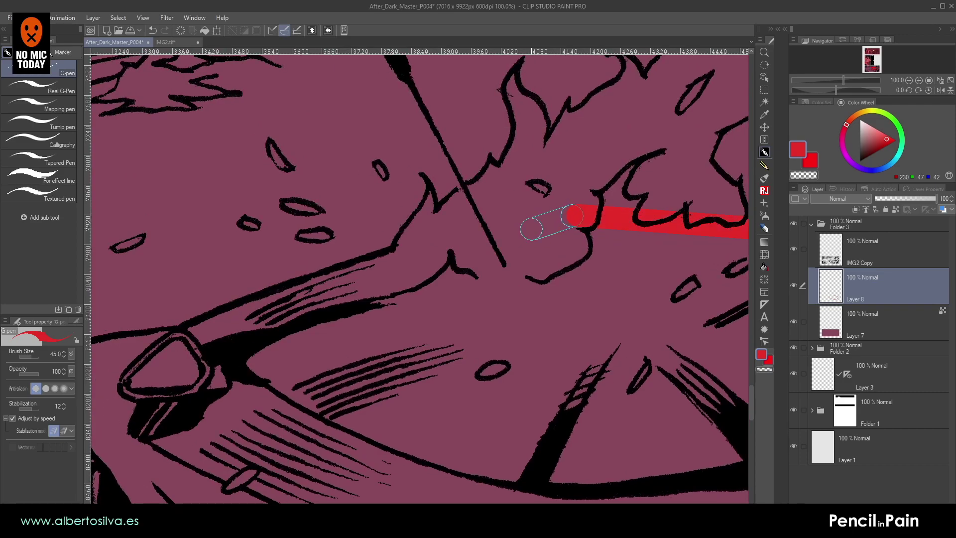
{"action": "left_click", "coordinate": [406, 253], "text": "shift"}
- Close the red outline along the roofline past the wing mirror and fill the enclosed car body with red
{"action": "left_click_drag", "start_coordinate": [359, 270], "coordinate": [581, 205]}
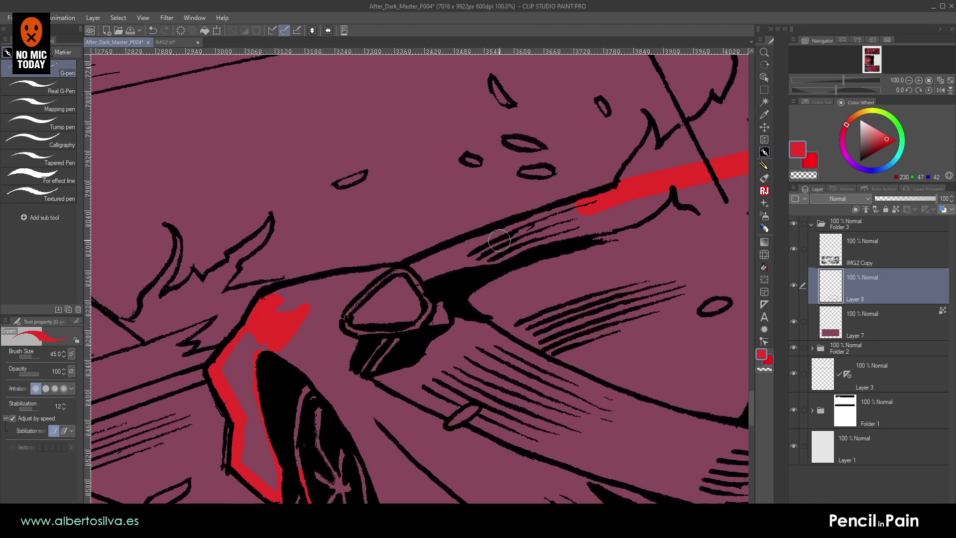
{"action": "left_click", "coordinate": [491, 237], "text": "shift"}
{"action": "left_click", "coordinate": [411, 272], "text": "shift"}
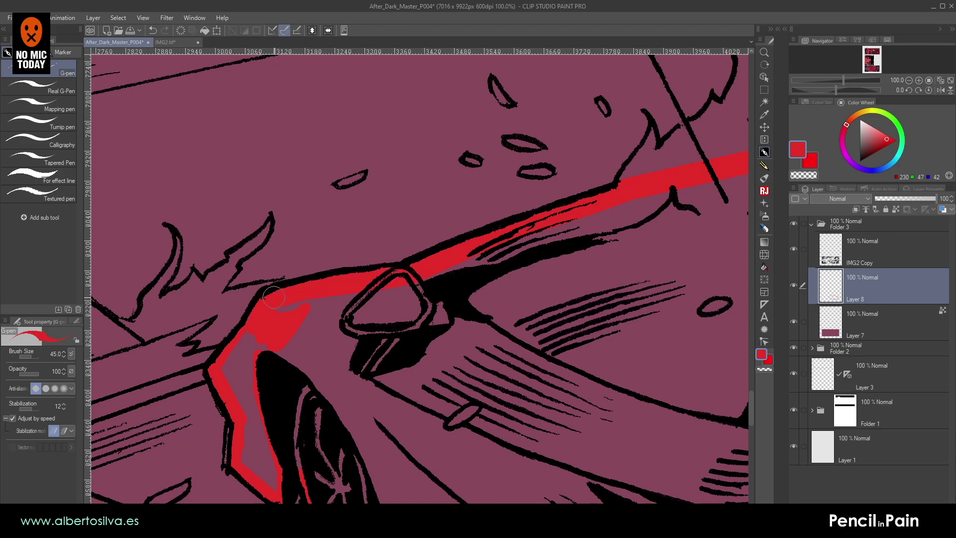
{"action": "left_click", "coordinate": [764, 267]}
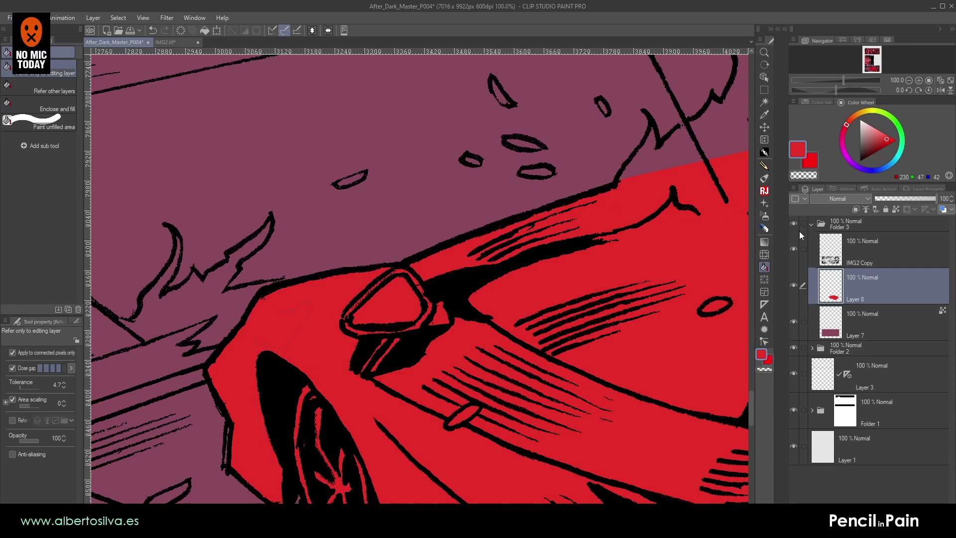
- On the IMG2 Copy line art layer, erase ink specks from the wing mirror's rim with the Hard eraser at size 8
{"action": "left_click", "coordinate": [882, 246]}
{"action": "left_click", "coordinate": [918, 79]}
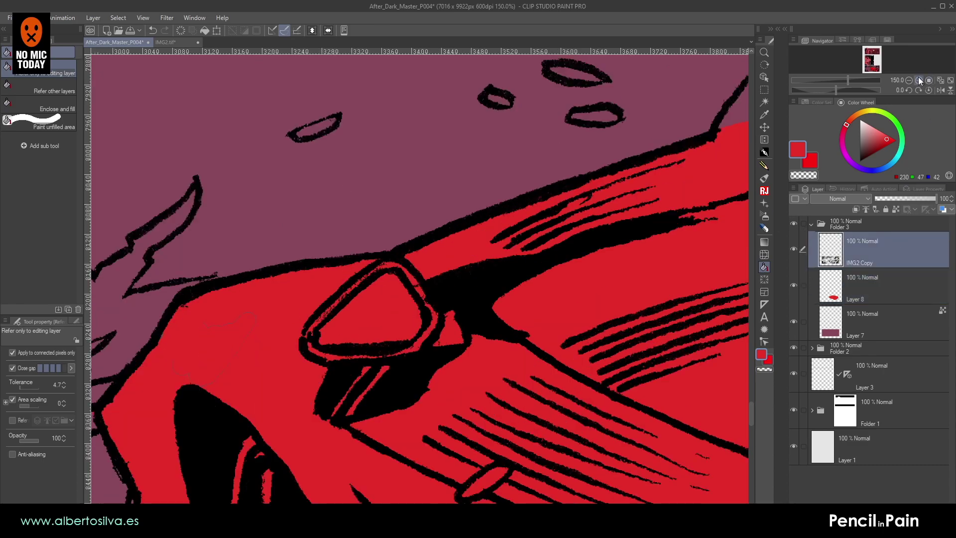
{"action": "left_click", "coordinate": [919, 79]}
{"action": "left_click", "coordinate": [918, 79]}
{"action": "left_click", "coordinate": [918, 79]}
{"action": "left_click_drag", "start_coordinate": [438, 244], "coordinate": [533, 178]}
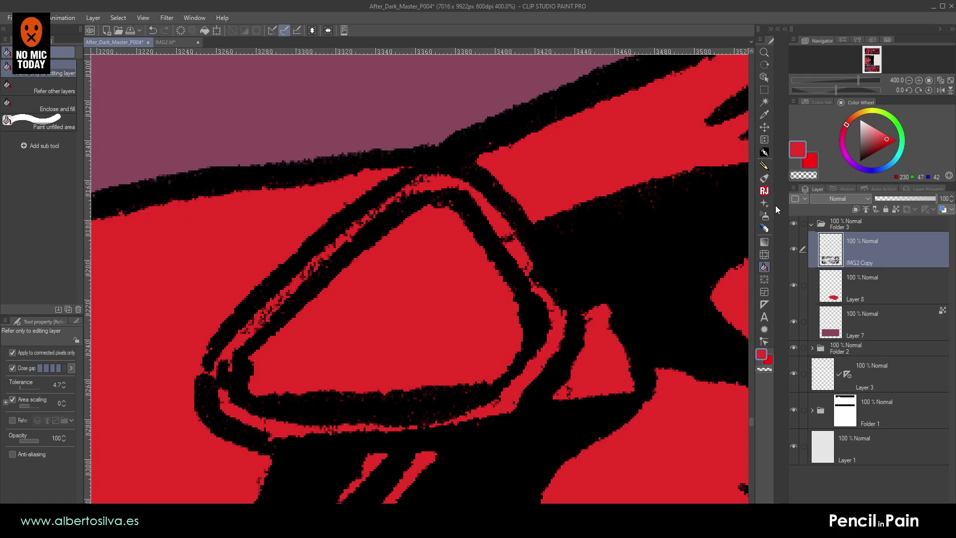
{"action": "left_click", "coordinate": [765, 229]}
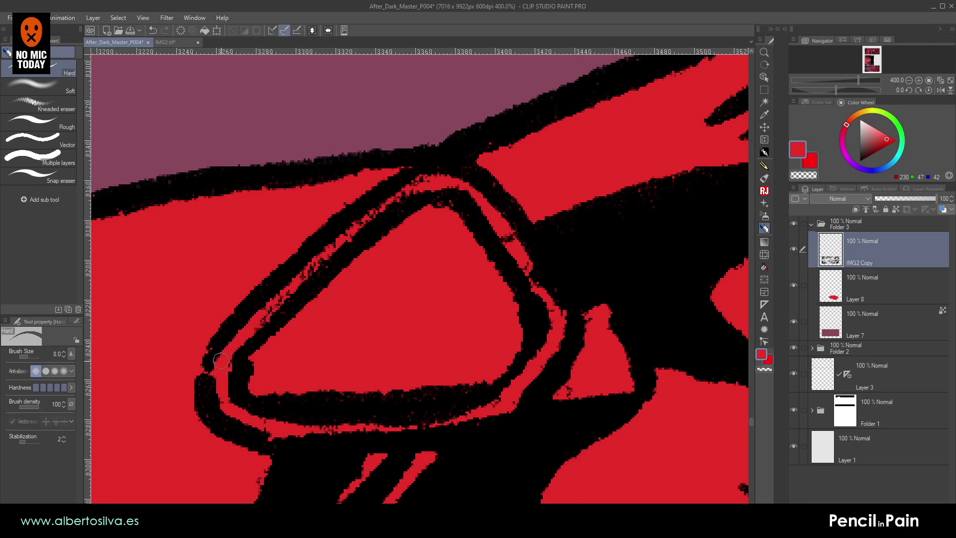
{"action": "left_click_drag", "start_coordinate": [258, 317], "coordinate": [323, 253]}
- Clean the remaining ink specks between the double lines around the rest of the wing mirror with the Hard eraser
{"action": "key", "text": "shift+space"}
{"action": "mouse_move", "coordinate": [386, 236]}
{"action": "left_mouse_down"}
{"action": "mouse_move", "coordinate": [412, 250]}
{"action": "mouse_move", "coordinate": [326, 299]}
{"action": "left_mouse_up"}
{"action": "mouse_move", "coordinate": [353, 385]}
{"action": "left_mouse_down"}
{"action": "mouse_move", "coordinate": [492, 286]}
{"action": "mouse_move", "coordinate": [427, 337]}
{"action": "mouse_move", "coordinate": [454, 252]}
{"action": "mouse_move", "coordinate": [348, 320]}
{"action": "left_mouse_up"}
{"action": "key", "text": "shift+space"}
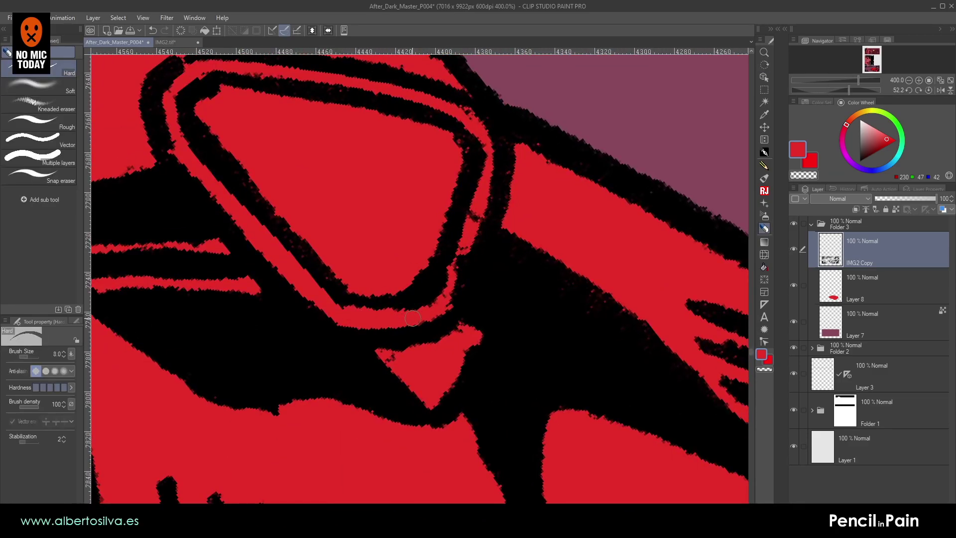
{"action": "key", "text": "shift+space"}
{"action": "mouse_move", "coordinate": [436, 247]}
{"action": "left_mouse_down"}
{"action": "mouse_move", "coordinate": [358, 235]}
{"action": "mouse_move", "coordinate": [291, 295]}
{"action": "mouse_move", "coordinate": [473, 341]}
{"action": "left_mouse_up"}
{"action": "key", "text": "shift+space"}
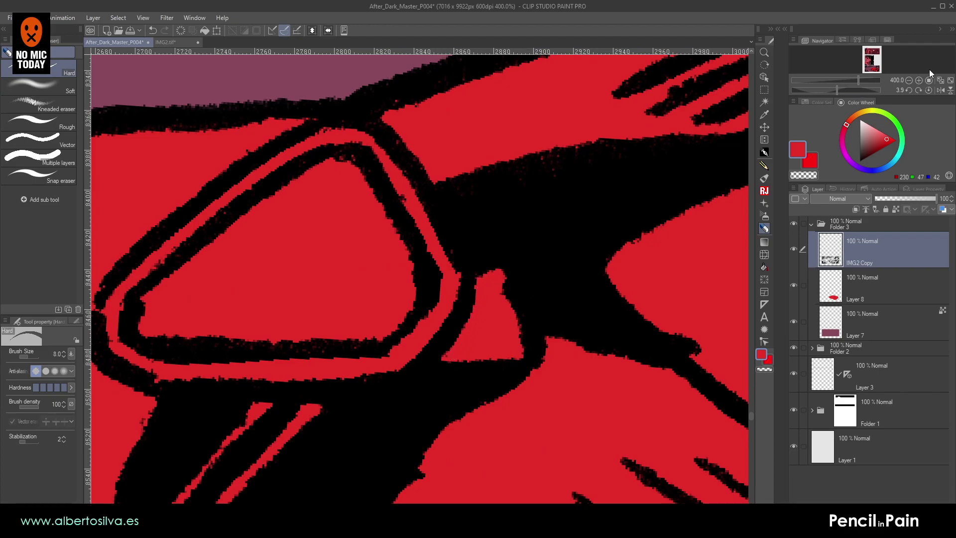
- Sample the pale yellow (236, 223, 167) from the page artwork as the drawing colour
{"action": "left_click", "coordinate": [907, 79]}
{"action": "left_click", "coordinate": [907, 80]}
{"action": "key", "text": "space"}
{"action": "left_click_drag", "start_coordinate": [628, 356], "coordinate": [490, 221]}
{"action": "left_click", "coordinate": [909, 80]}
{"action": "left_click", "coordinate": [909, 79]}
{"action": "key", "text": "space"}
{"action": "left_click_drag", "start_coordinate": [593, 225], "coordinate": [459, 206]}
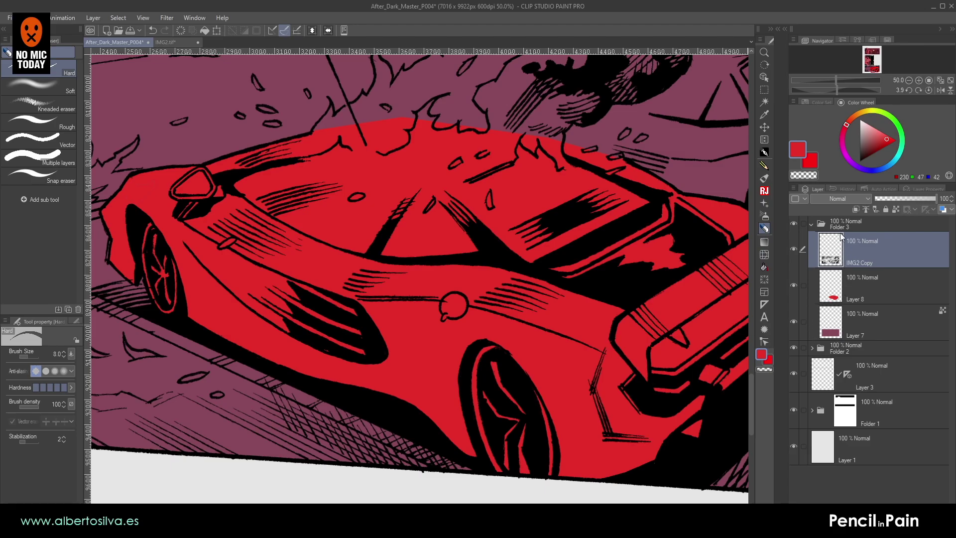
{"action": "key", "text": "space"}
{"action": "left_click_drag", "start_coordinate": [503, 189], "coordinate": [664, 301]}
{"action": "left_click_drag", "start_coordinate": [541, 218], "coordinate": [706, 367]}
{"action": "left_click_drag", "start_coordinate": [595, 234], "coordinate": [493, 318]}
{"action": "mouse_move", "coordinate": [657, 192]}
{"action": "left_mouse_down"}
{"action": "mouse_move", "coordinate": [545, 242]}
{"action": "mouse_move", "coordinate": [498, 288]}
{"action": "left_mouse_up"}
{"action": "left_click", "coordinate": [441, 206], "text": "alt"}
- Add a new raster layer directly above the red car layer, Layer 8
{"action": "key", "text": "space"}
{"action": "left_click_drag", "start_coordinate": [520, 498], "coordinate": [473, 244]}
{"action": "left_click_drag", "start_coordinate": [482, 375], "coordinate": [510, 298]}
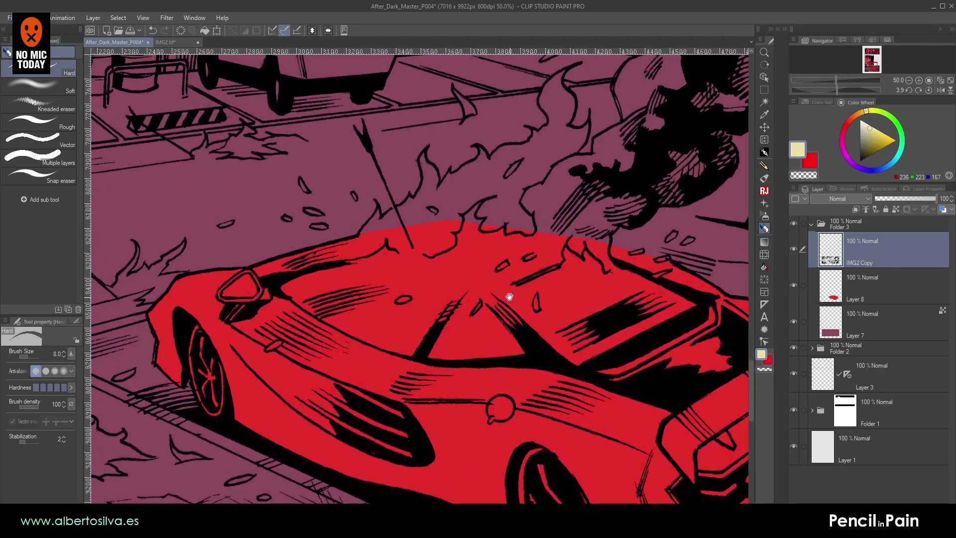
{"action": "left_click", "coordinate": [862, 299]}
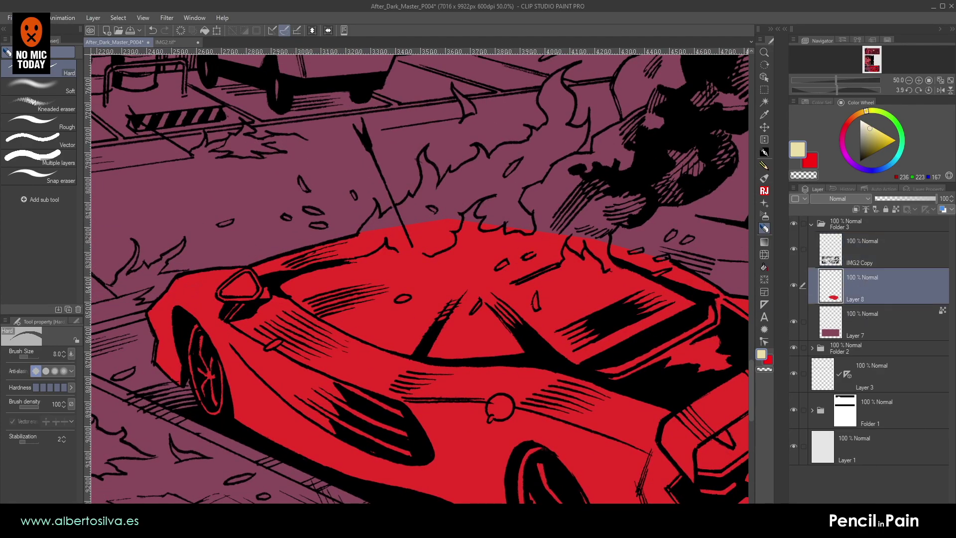
{"action": "key", "text": "ctrl+shift+n"}
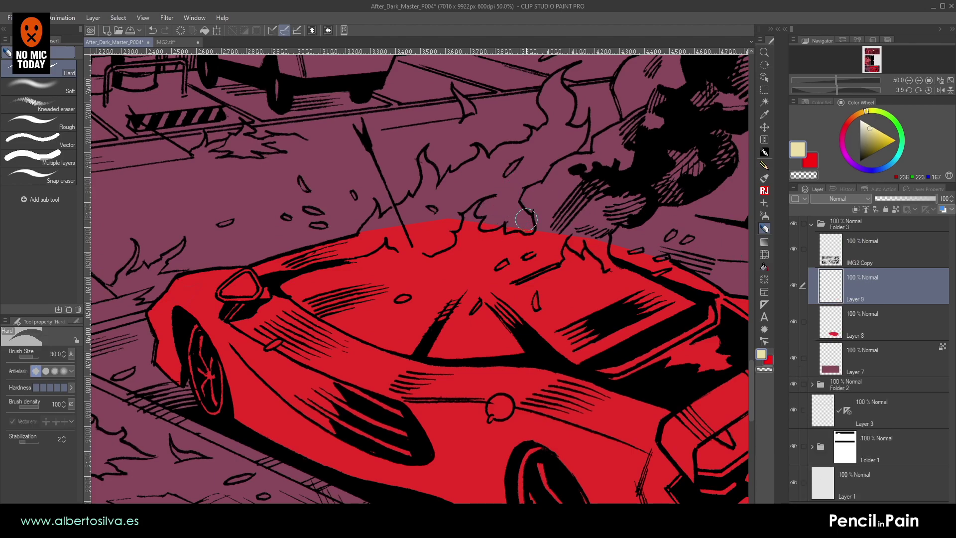
- Paint pale yellow G-pen strokes through the flame above the car roof and along its upper contour, reducing the brush to 20
{"action": "key", "text": "p"}
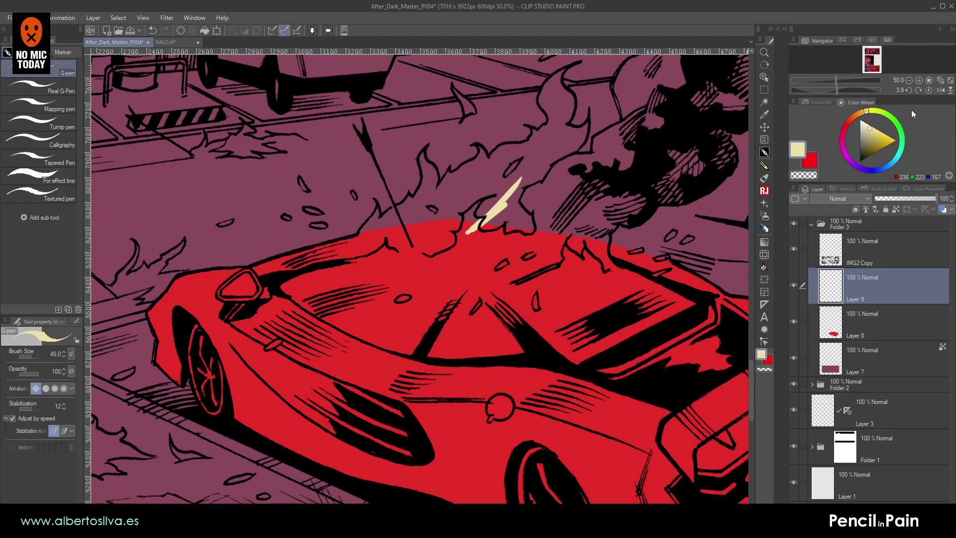
{"action": "left_click", "coordinate": [918, 80]}
{"action": "left_click", "coordinate": [918, 80]}
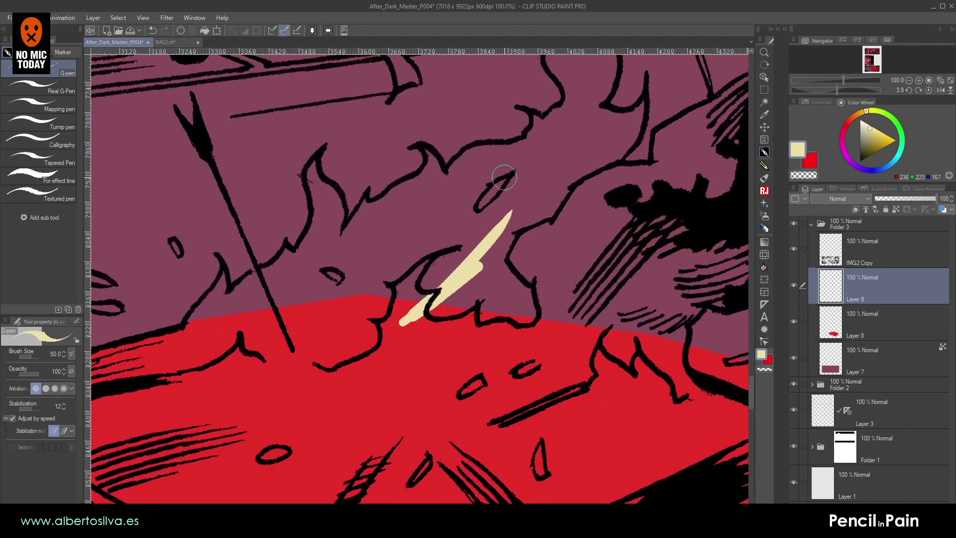
{"action": "left_click", "coordinate": [918, 80]}
{"action": "left_click", "coordinate": [918, 80]}
{"action": "key", "text": "bracketleft"}
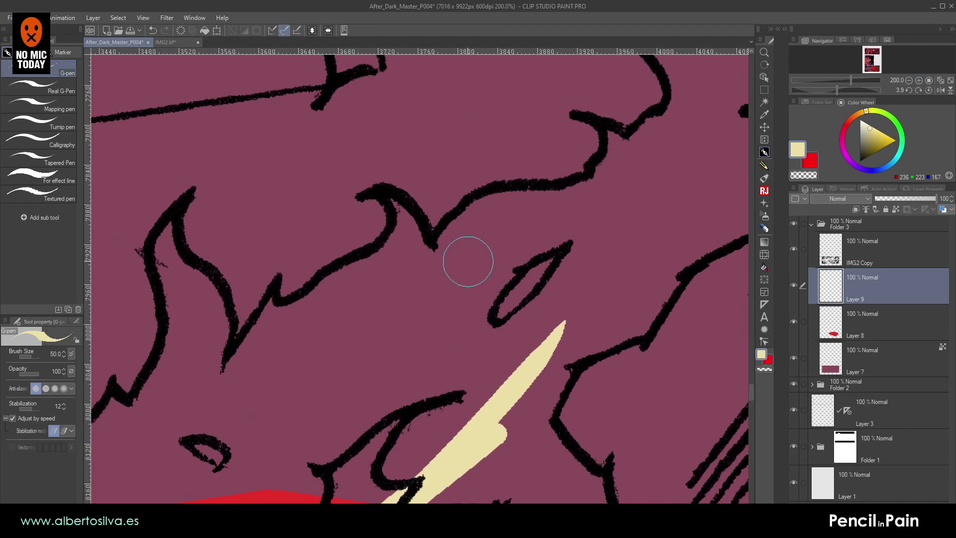
{"action": "mouse_move", "coordinate": [440, 260]}
{"action": "left_mouse_down"}
{"action": "mouse_move", "coordinate": [477, 214]}
{"action": "mouse_move", "coordinate": [596, 200]}
{"action": "left_mouse_up"}
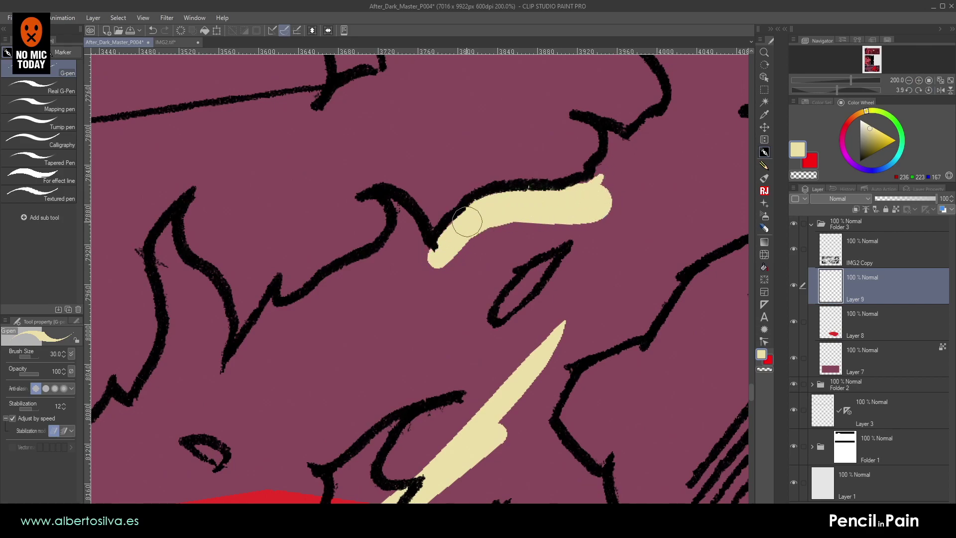
{"action": "left_click_drag", "start_coordinate": [601, 159], "coordinate": [494, 242]}
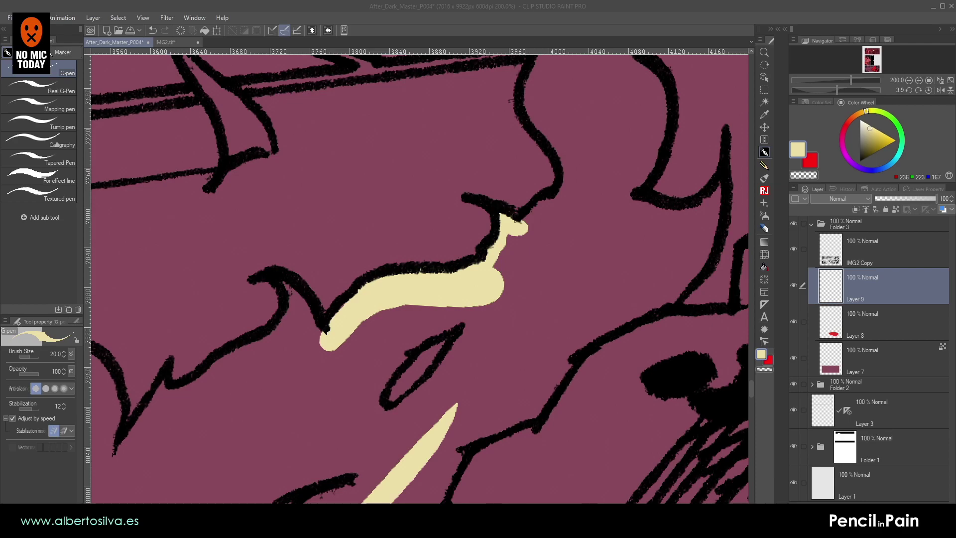
{"action": "left_click", "coordinate": [877, 45]}
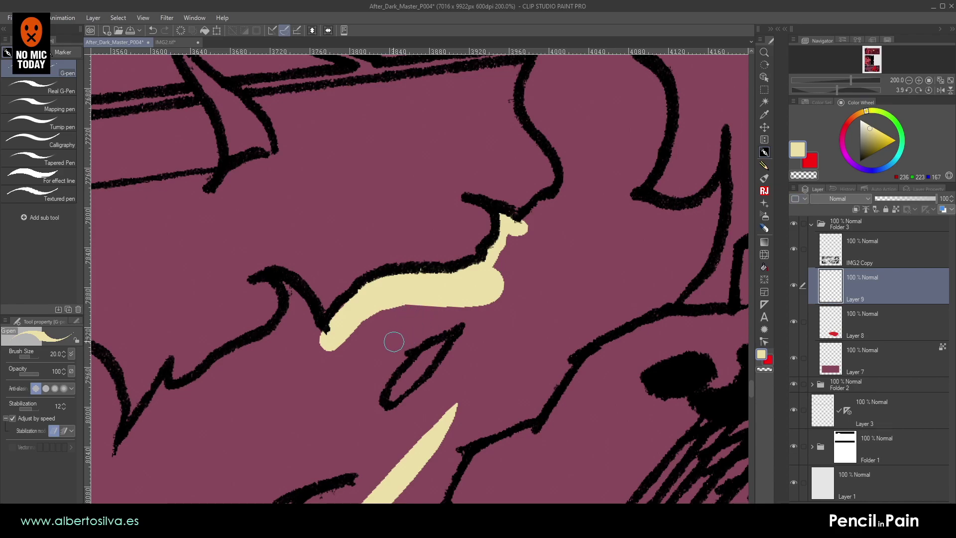
- Paint the flame's middle pale yellow around the debris shard and trace its lower-right contour with the G-pen at size 20
{"action": "mouse_move", "coordinate": [323, 384]}
{"action": "left_mouse_down"}
{"action": "mouse_move", "coordinate": [341, 349]}
{"action": "mouse_move", "coordinate": [324, 369]}
{"action": "mouse_move", "coordinate": [427, 310]}
{"action": "mouse_move", "coordinate": [459, 312]}
{"action": "mouse_move", "coordinate": [435, 382]}
{"action": "mouse_move", "coordinate": [452, 333]}
{"action": "mouse_move", "coordinate": [445, 308]}
{"action": "mouse_move", "coordinate": [400, 310]}
{"action": "mouse_move", "coordinate": [472, 307]}
{"action": "mouse_move", "coordinate": [498, 325]}
{"action": "left_mouse_up"}
{"action": "left_click_drag", "start_coordinate": [484, 392], "coordinate": [446, 275]}
{"action": "key", "text": "["}
{"action": "key", "text": "["}
{"action": "mouse_move", "coordinate": [401, 352]}
{"action": "left_mouse_down"}
{"action": "mouse_move", "coordinate": [406, 337]}
{"action": "mouse_move", "coordinate": [479, 305]}
{"action": "left_mouse_up"}
{"action": "left_click", "coordinate": [493, 296], "text": "shift"}
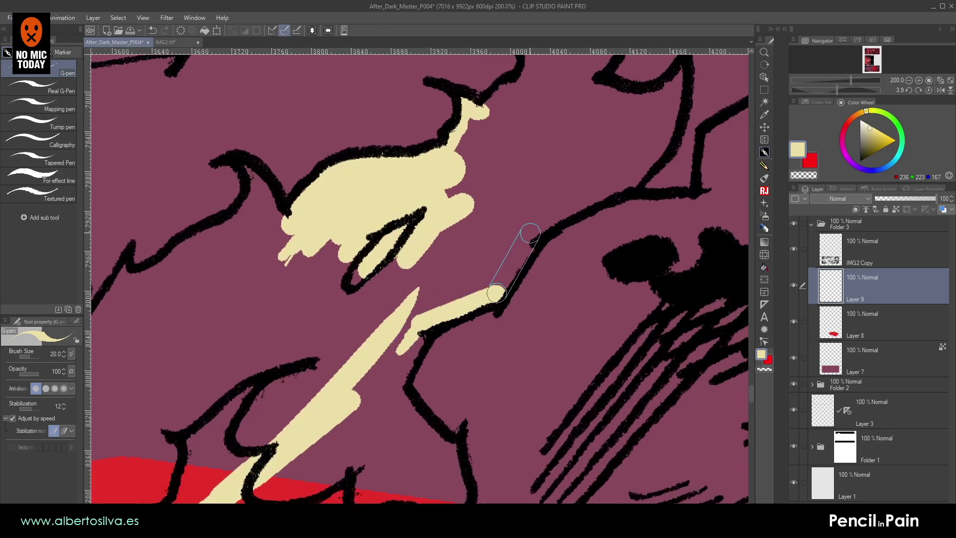
{"action": "left_click", "coordinate": [523, 228], "text": "shift"}
{"action": "left_click", "coordinate": [630, 179], "text": "shift"}
{"action": "left_click_drag", "start_coordinate": [629, 178], "coordinate": [490, 334]}
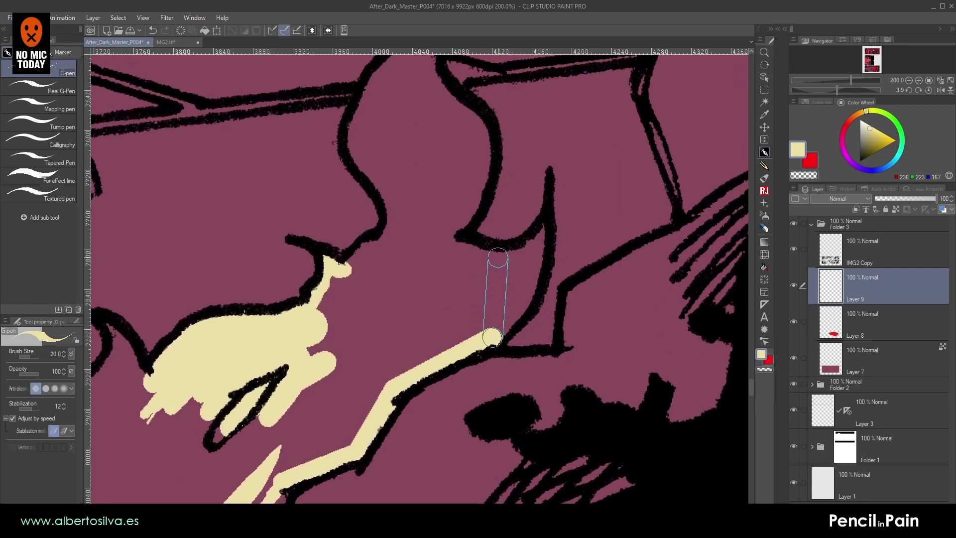
- Close the pale yellow outline across the flame's neck, bridge the gap with a size 30 brush, and fill the enclosed area
{"action": "left_click", "coordinate": [499, 251], "text": "shift"}
{"action": "left_click", "coordinate": [452, 241], "text": "shift"}
{"action": "left_click", "coordinate": [382, 235], "text": "shift"}
{"action": "left_click", "coordinate": [351, 266], "text": "shift"}
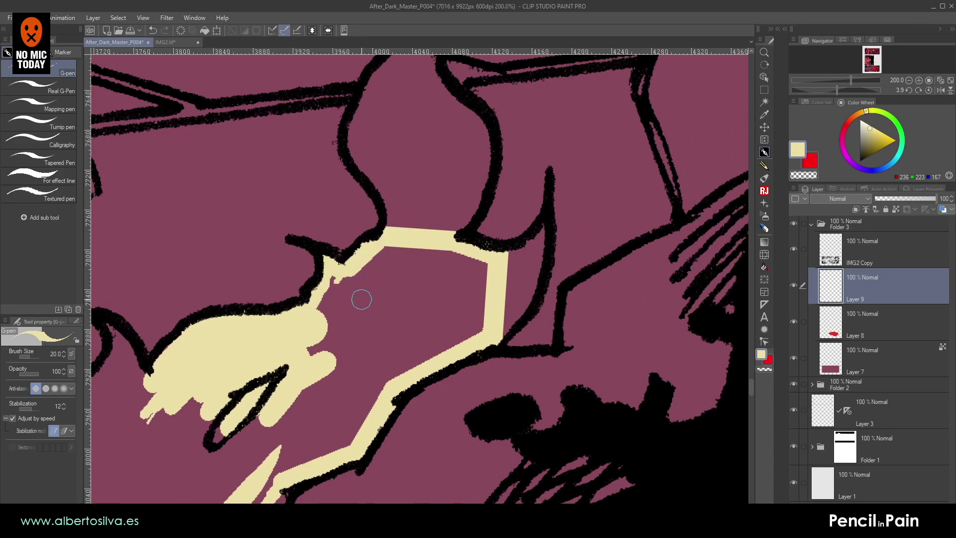
{"action": "left_click_drag", "start_coordinate": [354, 295], "coordinate": [367, 260]}
{"action": "key", "text": "]"}
{"action": "mouse_move", "coordinate": [266, 372]}
{"action": "left_mouse_down"}
{"action": "mouse_move", "coordinate": [284, 372]}
{"action": "mouse_move", "coordinate": [291, 443]}
{"action": "left_mouse_up"}
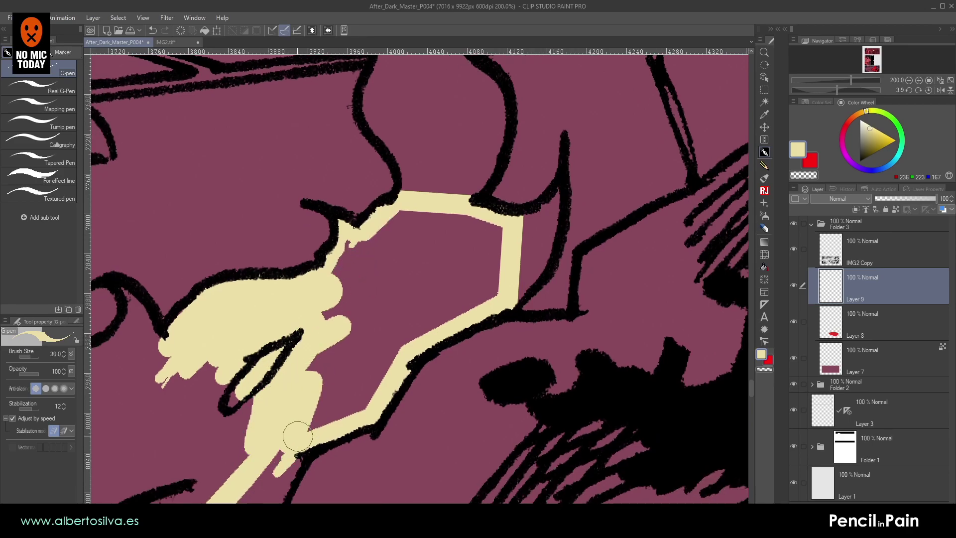
{"action": "left_click", "coordinate": [764, 268]}
{"action": "left_click", "coordinate": [440, 271]}
- Outline the flame's upper tongue and the small spike beside it in pale yellow, and fill the enclosed tongue
{"action": "left_click_drag", "start_coordinate": [433, 132], "coordinate": [422, 296]}
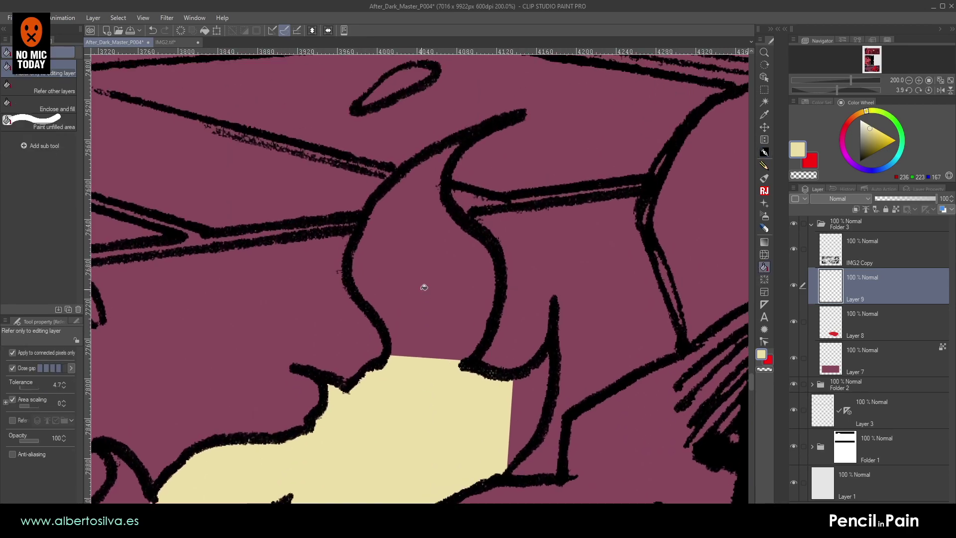
{"action": "key", "text": "p"}
{"action": "key", "text": "["}
{"action": "mouse_move", "coordinate": [456, 144]}
{"action": "left_mouse_down"}
{"action": "mouse_move", "coordinate": [416, 170]}
{"action": "mouse_move", "coordinate": [439, 154]}
{"action": "mouse_move", "coordinate": [379, 224]}
{"action": "mouse_move", "coordinate": [373, 217]}
{"action": "mouse_move", "coordinate": [383, 213]}
{"action": "mouse_move", "coordinate": [359, 274]}
{"action": "mouse_move", "coordinate": [362, 242]}
{"action": "mouse_move", "coordinate": [361, 281]}
{"action": "mouse_move", "coordinate": [391, 308]}
{"action": "mouse_move", "coordinate": [404, 349]}
{"action": "mouse_move", "coordinate": [363, 286]}
{"action": "left_mouse_up"}
{"action": "mouse_move", "coordinate": [456, 146]}
{"action": "left_mouse_down"}
{"action": "mouse_move", "coordinate": [437, 195]}
{"action": "mouse_move", "coordinate": [444, 158]}
{"action": "mouse_move", "coordinate": [441, 202]}
{"action": "mouse_move", "coordinate": [489, 265]}
{"action": "mouse_move", "coordinate": [492, 298]}
{"action": "mouse_move", "coordinate": [437, 356]}
{"action": "left_mouse_up"}
{"action": "left_click_drag", "start_coordinate": [513, 402], "coordinate": [505, 359]}
{"action": "mouse_move", "coordinate": [539, 315]}
{"action": "left_mouse_down"}
{"action": "mouse_move", "coordinate": [501, 402]}
{"action": "mouse_move", "coordinate": [538, 345]}
{"action": "mouse_move", "coordinate": [508, 407]}
{"action": "mouse_move", "coordinate": [492, 416]}
{"action": "mouse_move", "coordinate": [502, 360]}
{"action": "mouse_move", "coordinate": [490, 370]}
{"action": "mouse_move", "coordinate": [552, 339]}
{"action": "mouse_move", "coordinate": [567, 216]}
{"action": "left_mouse_up"}
{"action": "left_click", "coordinate": [764, 268]}
{"action": "left_click", "coordinate": [437, 250]}
- Line the inside contour of the flame's curled left tip and the notched edge beside it in pale yellow with a finer G-pen
{"action": "left_click_drag", "start_coordinate": [441, 407], "coordinate": [548, 234]}
{"action": "key", "text": "p"}
{"action": "mouse_move", "coordinate": [465, 269]}
{"action": "left_mouse_down"}
{"action": "mouse_move", "coordinate": [435, 324]}
{"action": "mouse_move", "coordinate": [461, 318]}
{"action": "left_mouse_up"}
{"action": "mouse_move", "coordinate": [474, 387]}
{"action": "left_mouse_down"}
{"action": "mouse_move", "coordinate": [453, 224]}
{"action": "mouse_move", "coordinate": [482, 290]}
{"action": "mouse_move", "coordinate": [611, 387]}
{"action": "mouse_move", "coordinate": [673, 479]}
{"action": "left_mouse_up"}
{"action": "key", "text": "["}
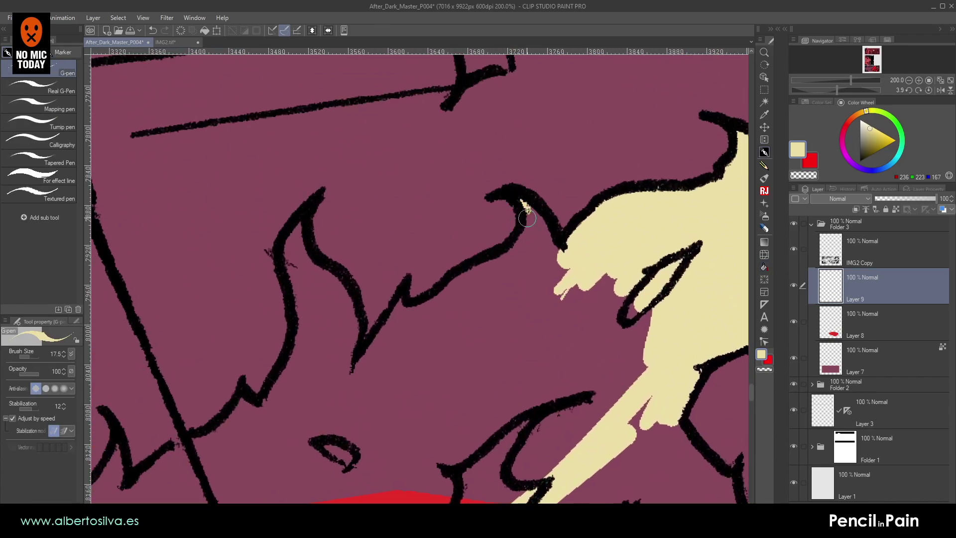
{"action": "left_click_drag", "start_coordinate": [526, 210], "coordinate": [501, 275]}
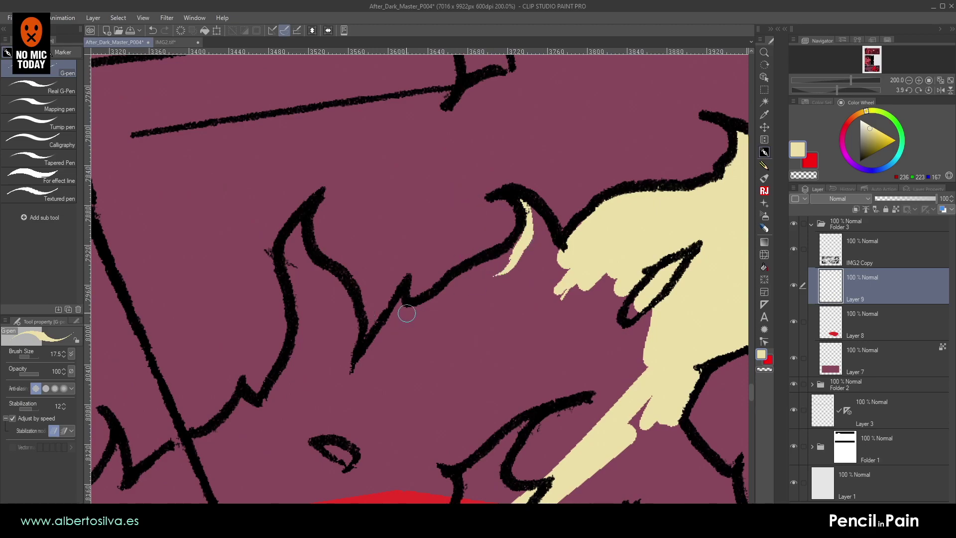
{"action": "mouse_move", "coordinate": [405, 301]}
{"action": "left_mouse_down"}
{"action": "mouse_move", "coordinate": [396, 327]}
{"action": "mouse_move", "coordinate": [397, 301]}
{"action": "mouse_move", "coordinate": [392, 320]}
{"action": "mouse_move", "coordinate": [506, 259]}
{"action": "left_mouse_up"}
{"action": "mouse_move", "coordinate": [524, 203]}
{"action": "left_mouse_down"}
{"action": "mouse_move", "coordinate": [553, 244]}
{"action": "mouse_move", "coordinate": [643, 208]}
{"action": "left_mouse_up"}
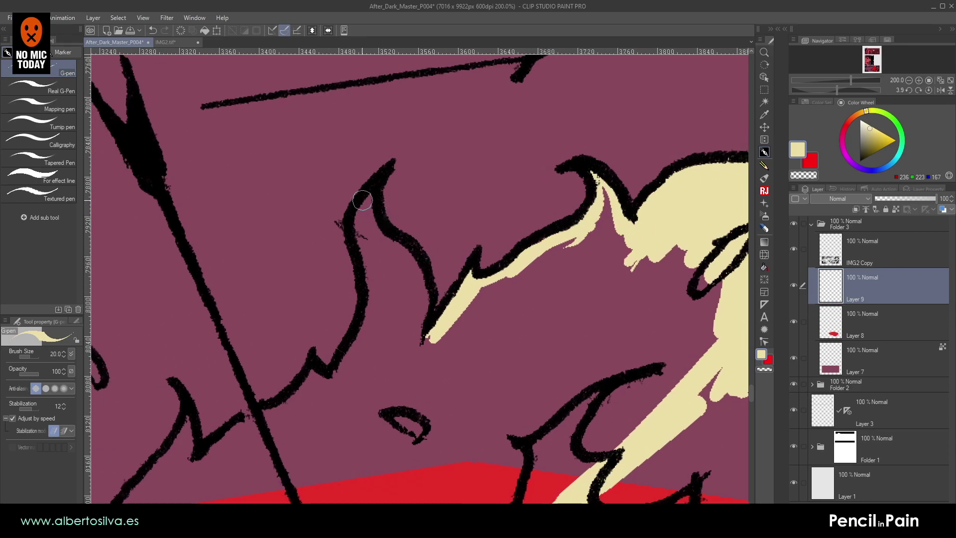
- Line the tall left flame tongue and the contour crossing the arrow down to the car roof in pale yellow, reaching brush size 25
{"action": "mouse_move", "coordinate": [361, 207]}
{"action": "left_mouse_down"}
{"action": "mouse_move", "coordinate": [374, 310]}
{"action": "mouse_move", "coordinate": [386, 281]}
{"action": "mouse_move", "coordinate": [348, 352]}
{"action": "left_mouse_up"}
{"action": "mouse_move", "coordinate": [373, 284]}
{"action": "left_mouse_down"}
{"action": "mouse_move", "coordinate": [363, 214]}
{"action": "mouse_move", "coordinate": [402, 249]}
{"action": "mouse_move", "coordinate": [426, 346]}
{"action": "mouse_move", "coordinate": [585, 207]}
{"action": "left_mouse_up"}
{"action": "mouse_move", "coordinate": [372, 257]}
{"action": "left_mouse_down"}
{"action": "mouse_move", "coordinate": [304, 366]}
{"action": "mouse_move", "coordinate": [377, 271]}
{"action": "mouse_move", "coordinate": [383, 310]}
{"action": "mouse_move", "coordinate": [430, 263]}
{"action": "mouse_move", "coordinate": [467, 253]}
{"action": "mouse_move", "coordinate": [494, 223]}
{"action": "left_mouse_up"}
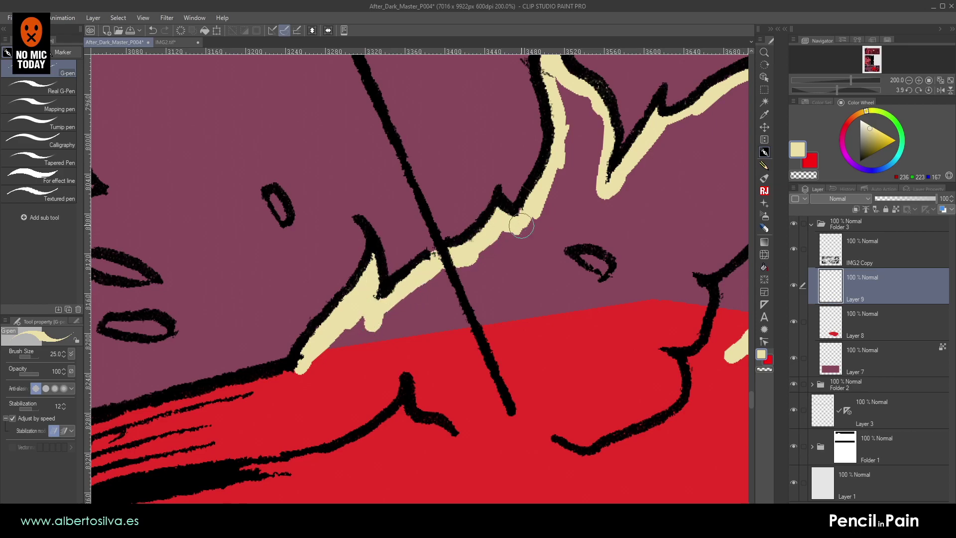
- Outline the hatched strip between the car's roofline and the side mirror in pale yellow with a size 30 brush
{"action": "left_click_drag", "start_coordinate": [449, 302], "coordinate": [693, 141]}
{"action": "left_click_drag", "start_coordinate": [370, 266], "coordinate": [537, 234]}
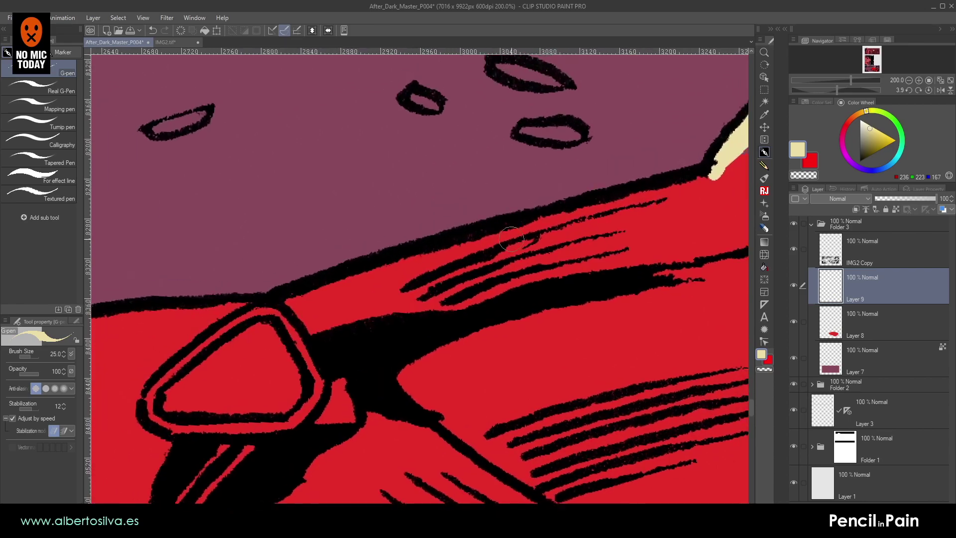
{"action": "mouse_move", "coordinate": [300, 313]}
{"action": "left_mouse_down"}
{"action": "mouse_move", "coordinate": [354, 277]}
{"action": "mouse_move", "coordinate": [326, 300]}
{"action": "mouse_move", "coordinate": [320, 323]}
{"action": "left_mouse_up"}
{"action": "left_click", "coordinate": [722, 266], "text": "shift"}
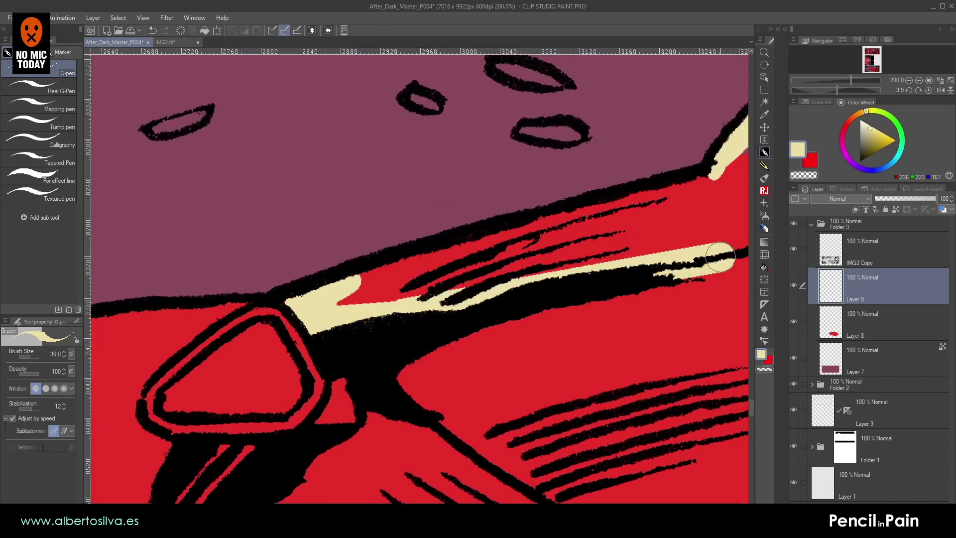
{"action": "left_click", "coordinate": [704, 181], "text": "shift"}
{"action": "left_click", "coordinate": [327, 282], "text": "shift"}
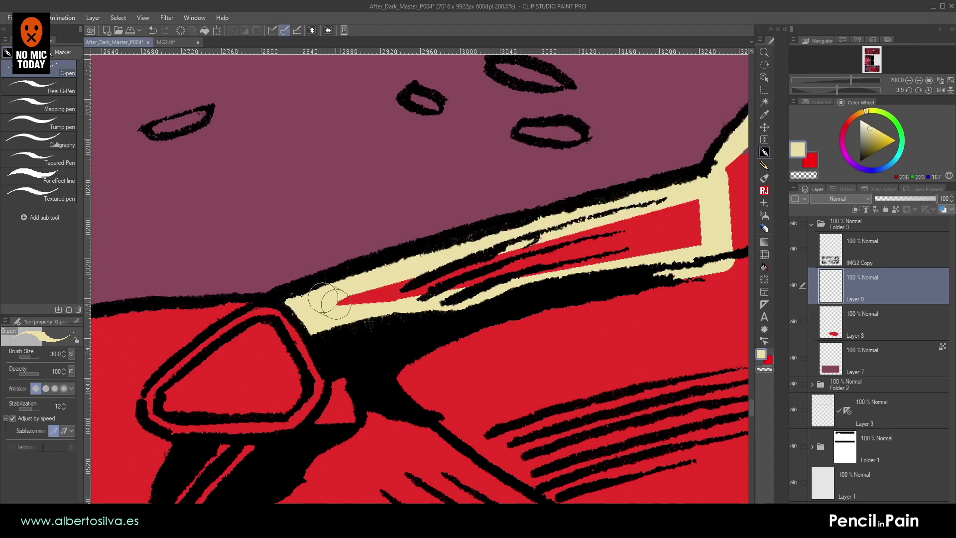
{"action": "mouse_move", "coordinate": [331, 300]}
{"action": "left_mouse_down"}
{"action": "mouse_move", "coordinate": [684, 233]}
{"action": "mouse_move", "coordinate": [697, 212]}
{"action": "mouse_move", "coordinate": [618, 231]}
{"action": "mouse_move", "coordinate": [635, 238]}
{"action": "mouse_move", "coordinate": [360, 253]}
{"action": "mouse_move", "coordinate": [501, 161]}
{"action": "mouse_move", "coordinate": [268, 294]}
{"action": "left_mouse_up"}
- Line the lower edge of the car's side windows in pale yellow with a size 40 brush
{"action": "mouse_move", "coordinate": [341, 340]}
{"action": "left_mouse_down"}
{"action": "mouse_move", "coordinate": [349, 361]}
{"action": "mouse_move", "coordinate": [207, 188]}
{"action": "left_mouse_up"}
{"action": "mouse_move", "coordinate": [205, 185]}
{"action": "left_mouse_down"}
{"action": "mouse_move", "coordinate": [378, 258]}
{"action": "mouse_move", "coordinate": [394, 290]}
{"action": "left_mouse_up"}
{"action": "left_click", "coordinate": [617, 366], "text": "shift"}
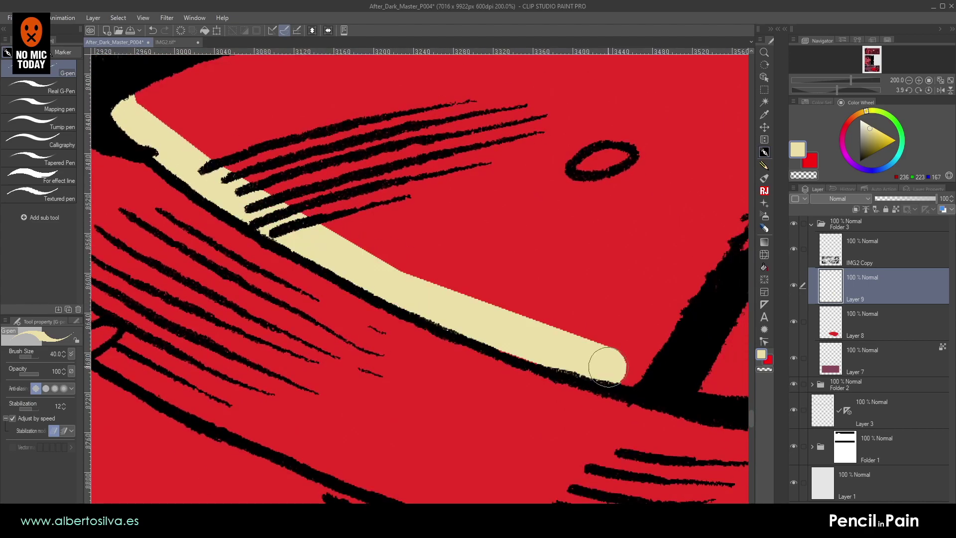
{"action": "left_click_drag", "start_coordinate": [677, 373], "coordinate": [383, 298]}
{"action": "left_click", "coordinate": [432, 330], "text": "shift"}
{"action": "left_click", "coordinate": [613, 335], "text": "shift"}
{"action": "left_click_drag", "start_coordinate": [642, 333], "coordinate": [349, 327]}
{"action": "left_click", "coordinate": [504, 323], "text": "shift"}
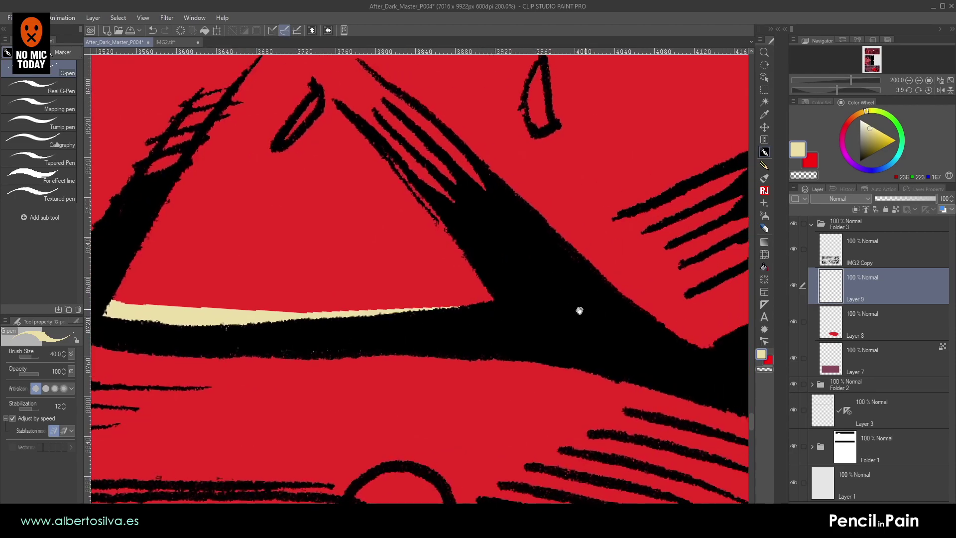
- Carry the pale yellow line along the lower edge and far side of the slanted rear window
{"action": "left_click_drag", "start_coordinate": [587, 310], "coordinate": [347, 352]}
{"action": "left_click", "coordinate": [458, 376], "text": "shift"}
{"action": "left_click_drag", "start_coordinate": [586, 294], "coordinate": [296, 441]}
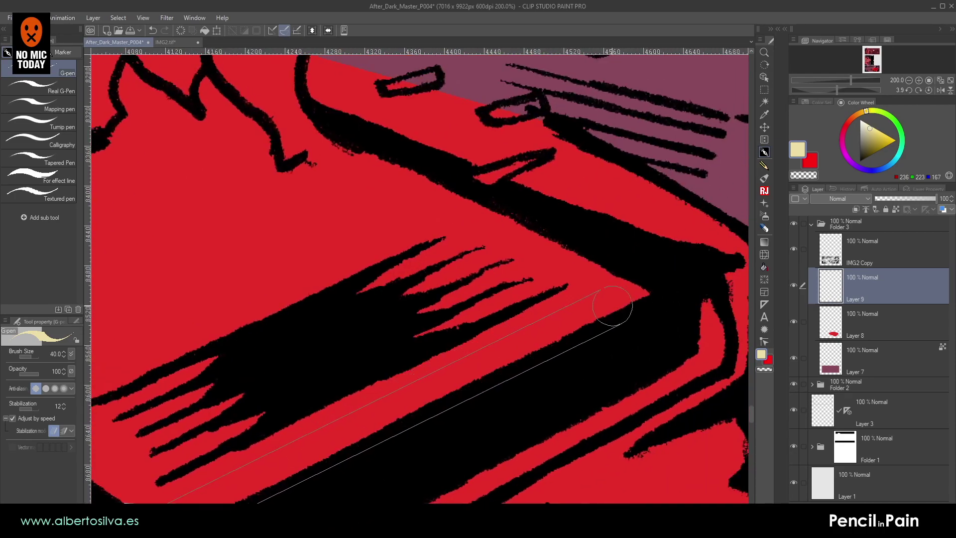
{"action": "left_click", "coordinate": [640, 293], "text": "shift"}
{"action": "left_click_drag", "start_coordinate": [374, 195], "coordinate": [618, 352]}
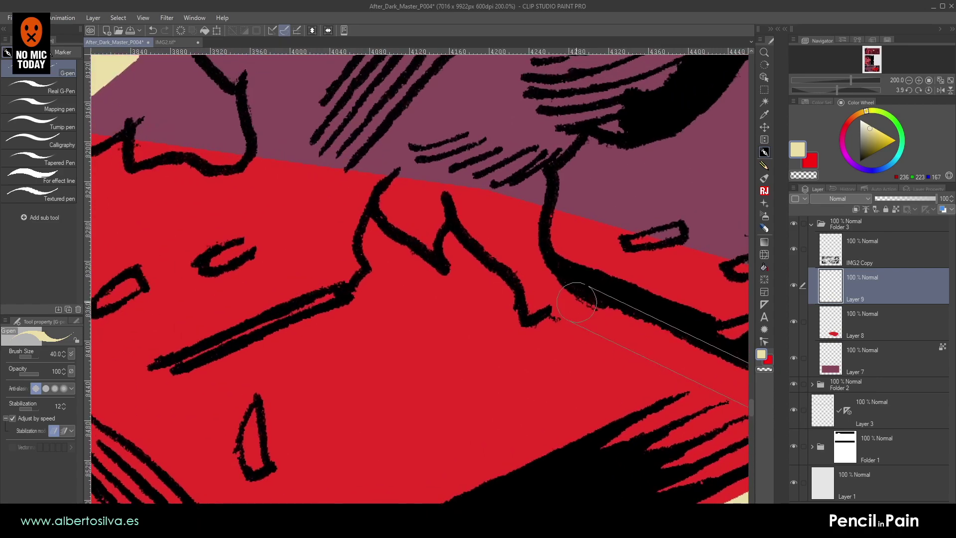
{"action": "left_click", "coordinate": [568, 302], "text": "shift"}
- Close the pale yellow outline from the rear window up across the hatching to the existing flame, and fill the enclosed area
{"action": "mouse_move", "coordinate": [565, 300]}
{"action": "left_mouse_down"}
{"action": "mouse_move", "coordinate": [515, 249]}
{"action": "mouse_move", "coordinate": [526, 160]}
{"action": "left_mouse_up"}
{"action": "mouse_move", "coordinate": [520, 258]}
{"action": "left_mouse_down"}
{"action": "mouse_move", "coordinate": [534, 276]}
{"action": "mouse_move", "coordinate": [518, 337]}
{"action": "mouse_move", "coordinate": [528, 400]}
{"action": "left_mouse_up"}
{"action": "left_click", "coordinate": [537, 323]}
{"action": "left_click", "coordinate": [250, 137], "text": "shift"}
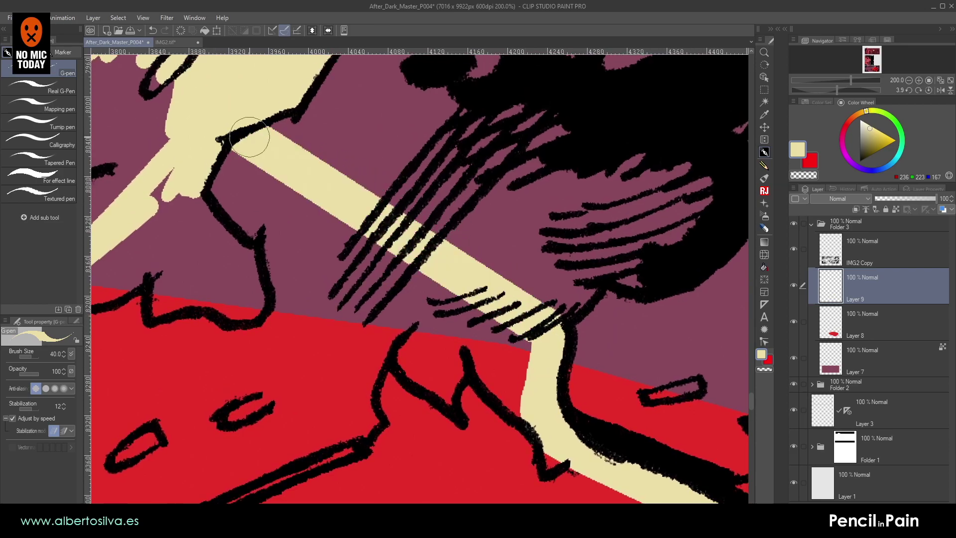
{"action": "left_click", "coordinate": [761, 268]}
{"action": "left_click", "coordinate": [401, 367]}
- Line the underside of the black smoke cloud, including its hatched gaps, in pale yellow
{"action": "mouse_move", "coordinate": [228, 216]}
{"action": "left_mouse_down"}
{"action": "mouse_move", "coordinate": [579, 242]}
{"action": "mouse_move", "coordinate": [587, 364]}
{"action": "mouse_move", "coordinate": [625, 363]}
{"action": "mouse_move", "coordinate": [301, 318]}
{"action": "left_mouse_up"}
{"action": "left_click_drag", "start_coordinate": [442, 305], "coordinate": [345, 260]}
{"action": "key", "text": "p"}
{"action": "mouse_move", "coordinate": [472, 344]}
{"action": "left_mouse_down"}
{"action": "mouse_move", "coordinate": [509, 337]}
{"action": "mouse_move", "coordinate": [518, 319]}
{"action": "mouse_move", "coordinate": [545, 309]}
{"action": "mouse_move", "coordinate": [563, 318]}
{"action": "left_mouse_up"}
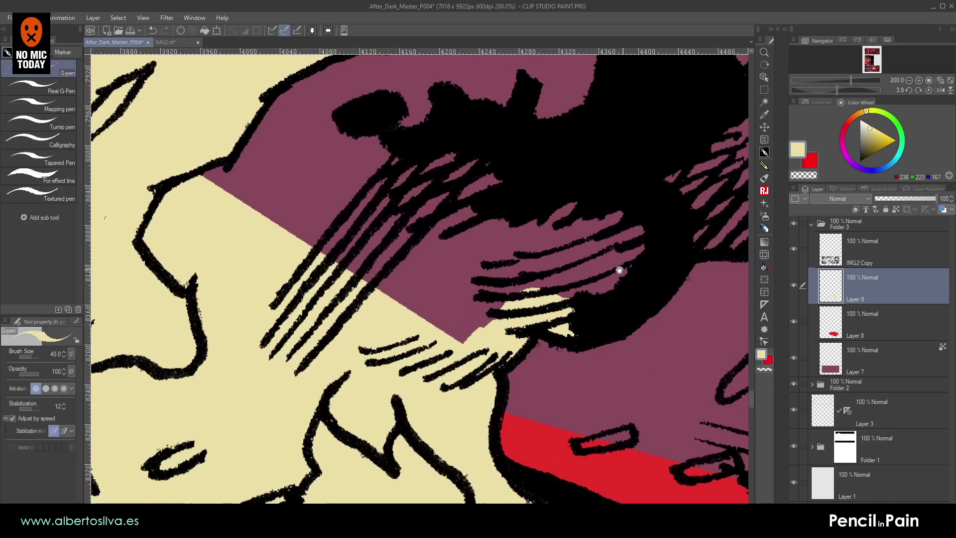
{"action": "left_click_drag", "start_coordinate": [622, 270], "coordinate": [433, 345]}
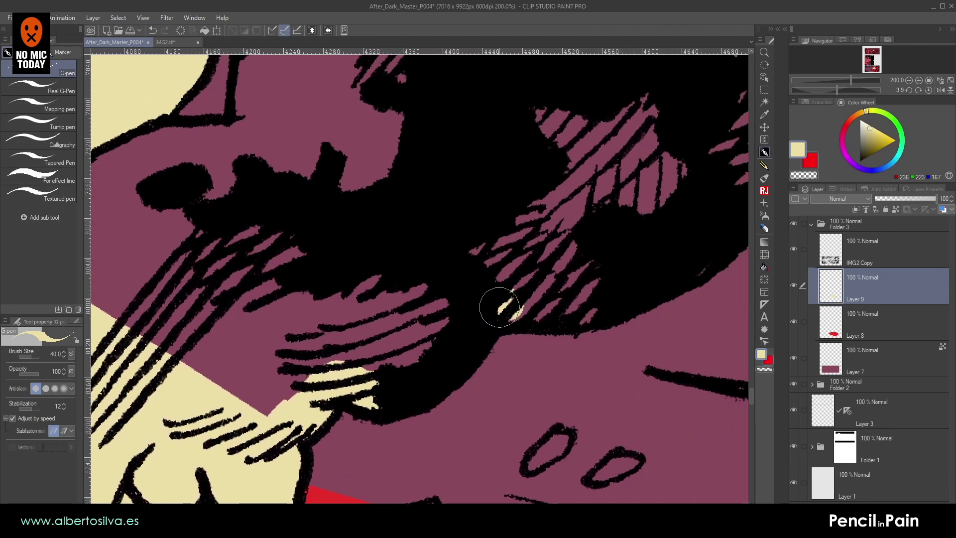
{"action": "left_click", "coordinate": [594, 304], "text": "shift"}
{"action": "left_click", "coordinate": [693, 257], "text": "shift"}
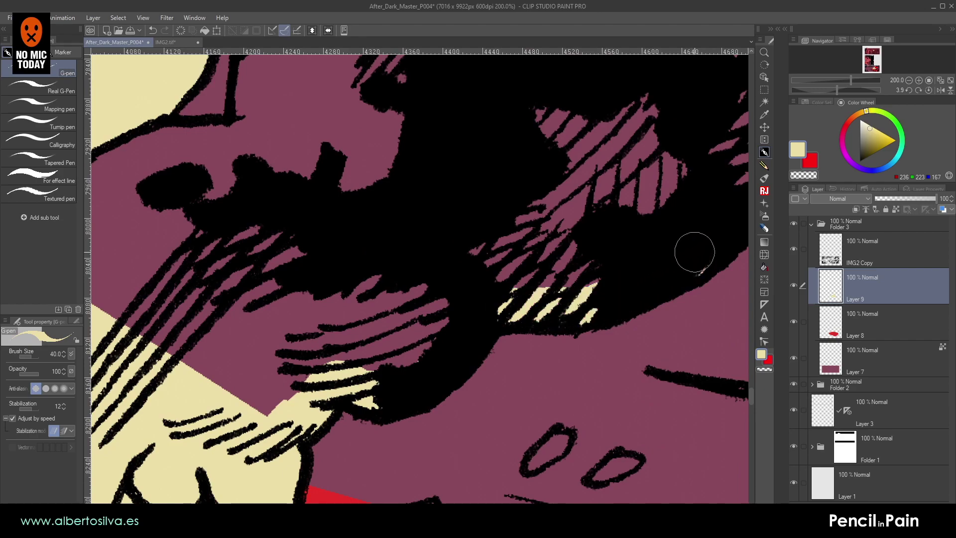
- Line the smoke cloud's right-hand contour through the hatched highlights in pale yellow
{"action": "left_click_drag", "start_coordinate": [691, 256], "coordinate": [388, 410]}
{"action": "left_click", "coordinate": [446, 362], "text": "shift"}
{"action": "left_click", "coordinate": [487, 315], "text": "shift"}
{"action": "left_click", "coordinate": [485, 262], "text": "shift"}
{"action": "left_click", "coordinate": [465, 238], "text": "shift"}
{"action": "left_click", "coordinate": [455, 206], "text": "shift"}
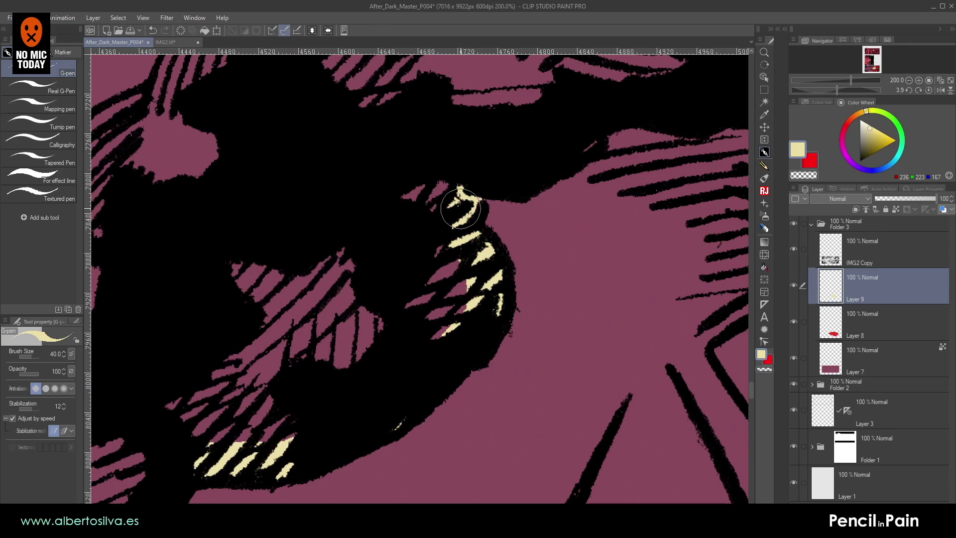
{"action": "left_click_drag", "start_coordinate": [460, 208], "coordinate": [405, 281]}
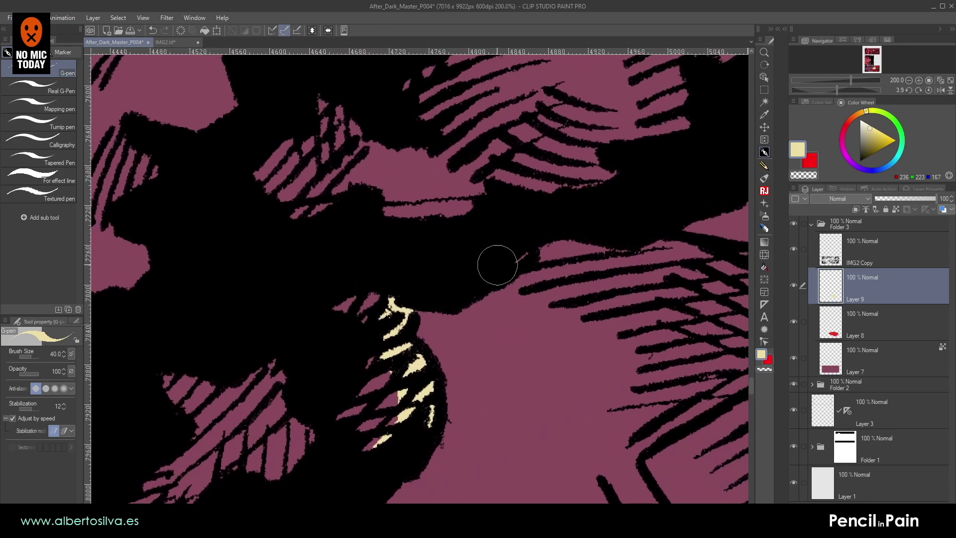
- Extend the pale yellow outline up the smoke cloud and back along the panel's top border
{"action": "mouse_move", "coordinate": [513, 237]}
{"action": "left_mouse_down"}
{"action": "mouse_move", "coordinate": [518, 209]}
{"action": "mouse_move", "coordinate": [540, 206]}
{"action": "left_mouse_up"}
{"action": "left_click_drag", "start_coordinate": [622, 221], "coordinate": [455, 316]}
{"action": "mouse_move", "coordinate": [588, 142]}
{"action": "left_mouse_down"}
{"action": "mouse_move", "coordinate": [605, 127]}
{"action": "mouse_move", "coordinate": [574, 93]}
{"action": "left_mouse_up"}
{"action": "left_click_drag", "start_coordinate": [439, 134], "coordinate": [638, 320]}
{"action": "left_click_drag", "start_coordinate": [398, 272], "coordinate": [737, 231]}
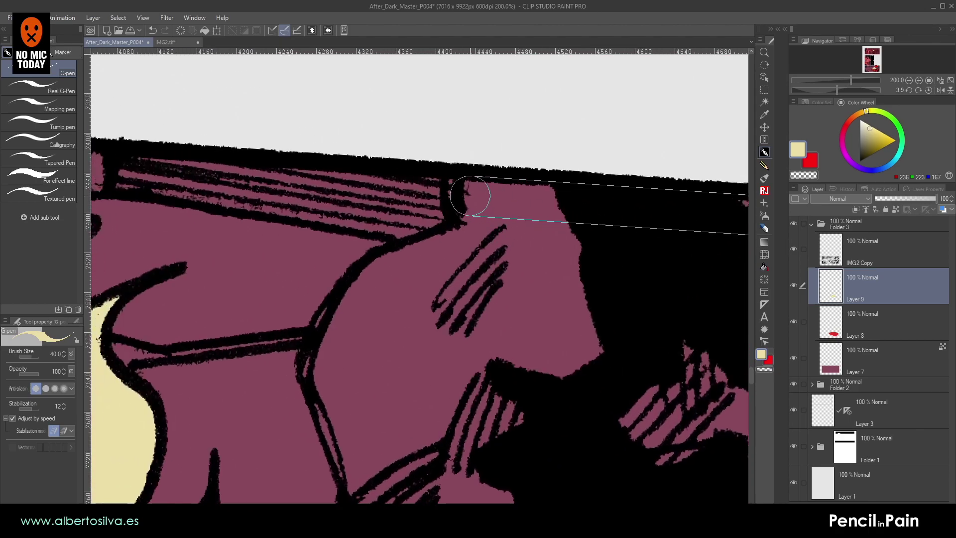
{"action": "mouse_move", "coordinate": [455, 192]}
{"action": "left_mouse_down"}
{"action": "mouse_move", "coordinate": [457, 248]}
{"action": "mouse_move", "coordinate": [443, 248]}
{"action": "left_mouse_up"}
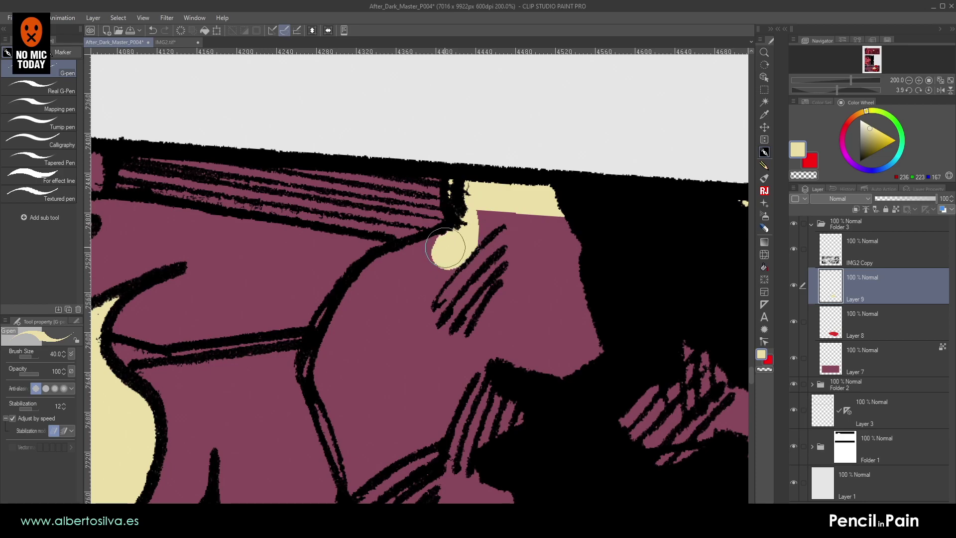
- Line the smoke cloud's curved left contour in pale yellow from the panel's top border down to the lower hatching
{"action": "mouse_move", "coordinate": [384, 267]}
{"action": "left_mouse_down"}
{"action": "mouse_move", "coordinate": [324, 330]}
{"action": "mouse_move", "coordinate": [324, 358]}
{"action": "left_mouse_up"}
{"action": "left_click", "coordinate": [320, 372], "text": "shift"}
{"action": "left_click_drag", "start_coordinate": [350, 422], "coordinate": [353, 311]}
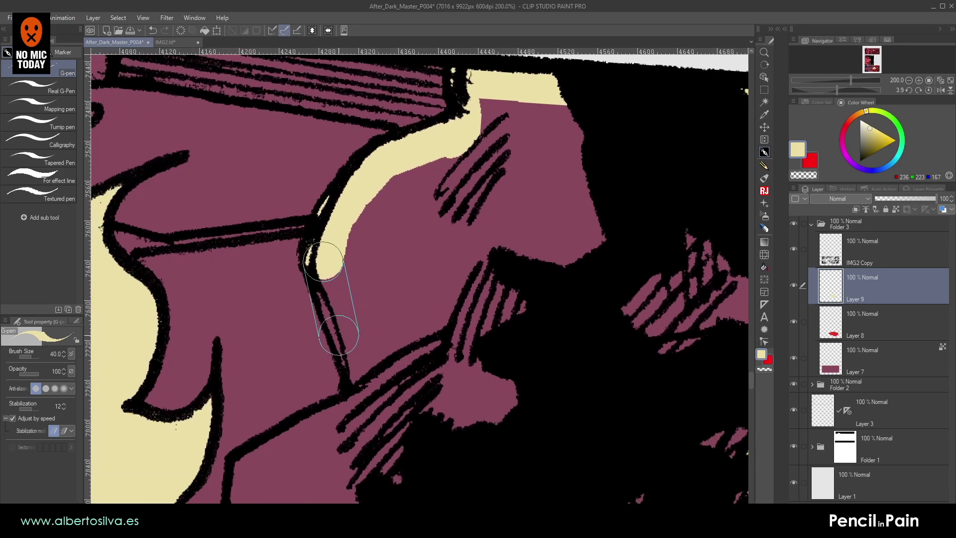
{"action": "left_click", "coordinate": [345, 325], "text": "shift"}
{"action": "left_click", "coordinate": [364, 374], "text": "shift"}
{"action": "left_click", "coordinate": [361, 400], "text": "shift"}
{"action": "left_click_drag", "start_coordinate": [347, 444], "coordinate": [440, 255]}
- Join the smoke's left outline to the flame in pale yellow and fill the enclosed smoke area
{"action": "mouse_move", "coordinate": [455, 212]}
{"action": "left_mouse_down"}
{"action": "mouse_move", "coordinate": [433, 239]}
{"action": "mouse_move", "coordinate": [342, 278]}
{"action": "mouse_move", "coordinate": [331, 317]}
{"action": "mouse_move", "coordinate": [344, 336]}
{"action": "left_mouse_up"}
{"action": "mouse_move", "coordinate": [361, 348]}
{"action": "left_mouse_down"}
{"action": "mouse_move", "coordinate": [520, 197]}
{"action": "mouse_move", "coordinate": [444, 193]}
{"action": "mouse_move", "coordinate": [502, 196]}
{"action": "mouse_move", "coordinate": [409, 207]}
{"action": "mouse_move", "coordinate": [272, 320]}
{"action": "mouse_move", "coordinate": [328, 283]}
{"action": "left_mouse_up"}
{"action": "left_click_drag", "start_coordinate": [421, 208], "coordinate": [321, 354]}
{"action": "left_click_drag", "start_coordinate": [448, 361], "coordinate": [256, 399]}
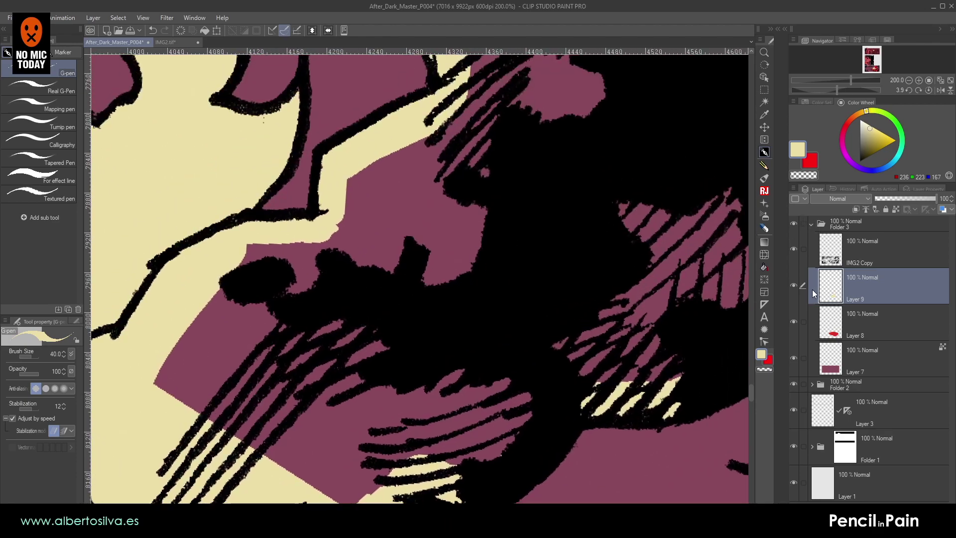
{"action": "left_click", "coordinate": [764, 268]}
{"action": "left_click", "coordinate": [599, 270]}
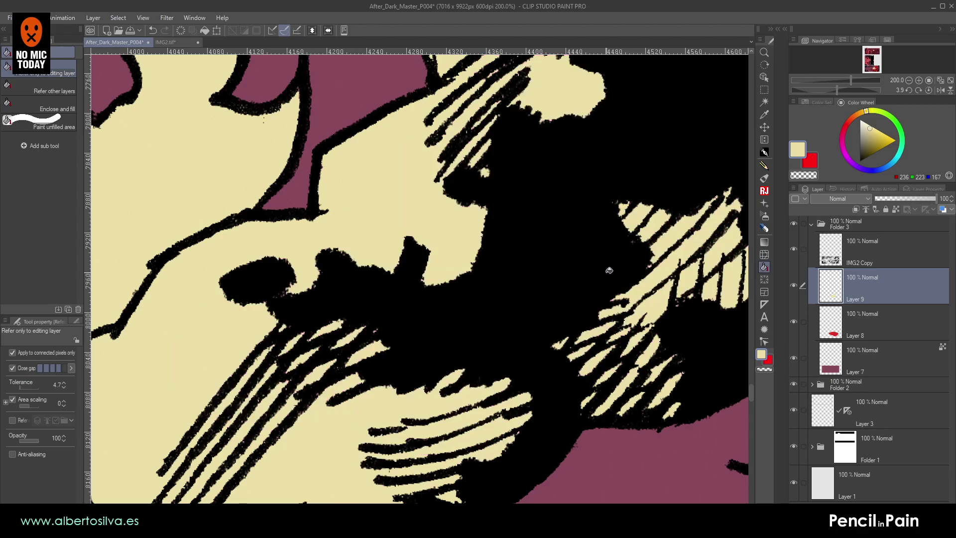
- Undo the last stroke and merge the pale yellow flame layer down into the red car layer
{"action": "left_click", "coordinate": [910, 81]}
{"action": "left_click", "coordinate": [911, 81]}
{"action": "left_click", "coordinate": [910, 81]}
{"action": "left_click_drag", "start_coordinate": [455, 399], "coordinate": [530, 262]}
{"action": "key", "text": "r"}
{"action": "mouse_move", "coordinate": [455, 211]}
{"action": "left_mouse_down"}
{"action": "mouse_move", "coordinate": [367, 261]}
{"action": "mouse_move", "coordinate": [451, 156]}
{"action": "mouse_move", "coordinate": [440, 213]}
{"action": "left_mouse_up"}
{"action": "key", "text": "p"}
{"action": "key", "text": "ctrl+z"}
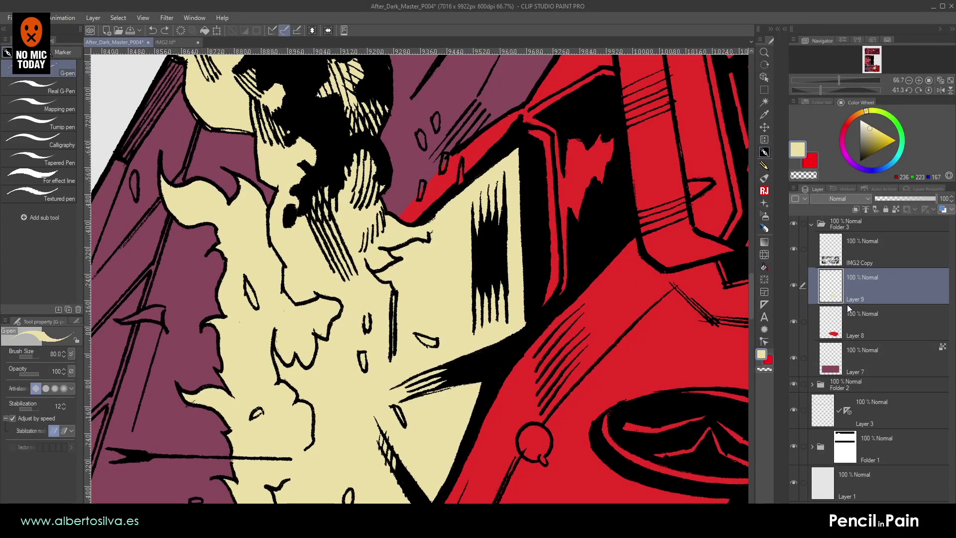
{"action": "key", "text": "ctrl+e"}
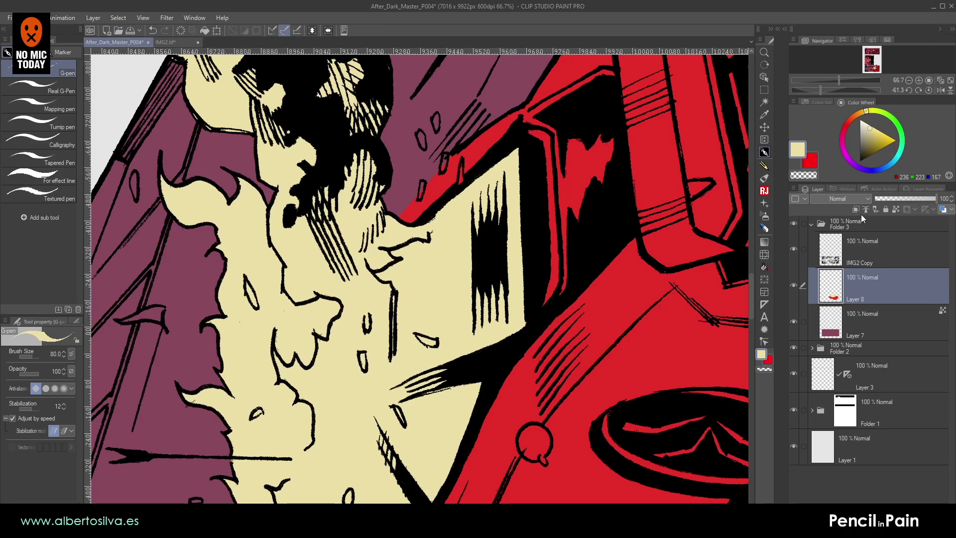
{"action": "left_click", "coordinate": [856, 211]}
{"action": "left_click_drag", "start_coordinate": [411, 192], "coordinate": [400, 246]}
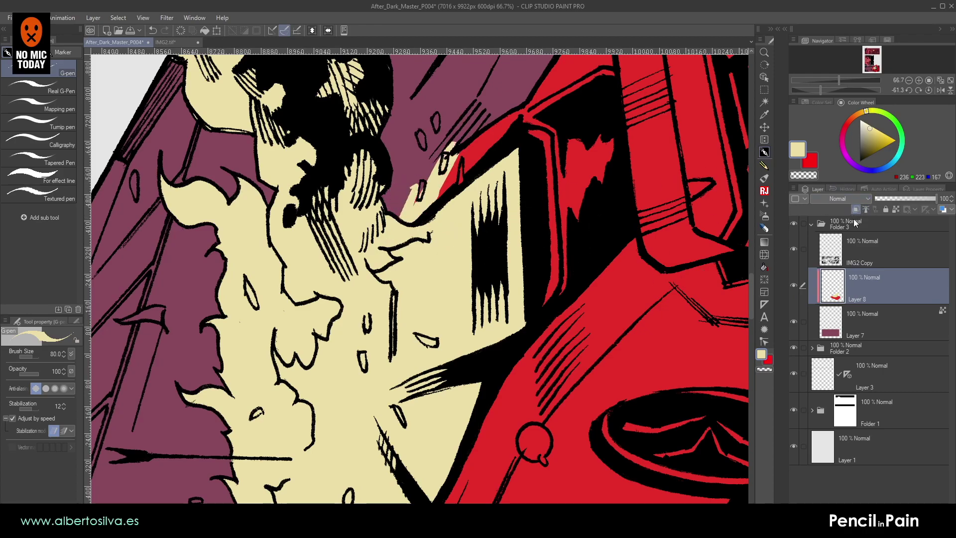
{"action": "key", "text": "ctrl+z"}
{"action": "key", "text": "ctrl+z"}
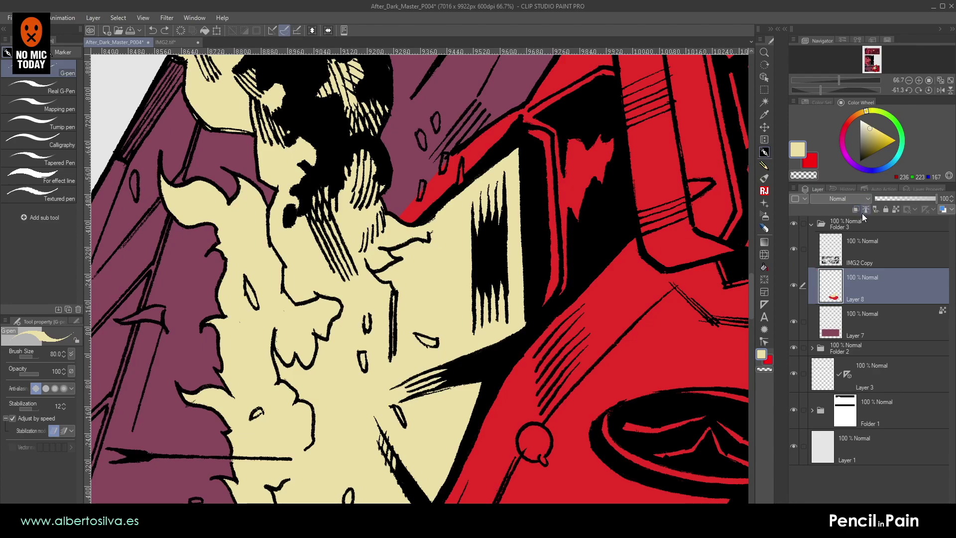
- Lock the merged layer's transparent pixels and paint the red strip beside the rear window pale yellow
{"action": "left_click", "coordinate": [895, 209]}
{"action": "left_click_drag", "start_coordinate": [405, 199], "coordinate": [516, 106]}
{"action": "mouse_move", "coordinate": [450, 186]}
{"action": "left_mouse_down"}
{"action": "mouse_move", "coordinate": [596, 156]}
{"action": "mouse_move", "coordinate": [628, 251]}
{"action": "left_mouse_up"}
{"action": "mouse_move", "coordinate": [387, 238]}
{"action": "left_mouse_down"}
{"action": "mouse_move", "coordinate": [595, 189]}
{"action": "mouse_move", "coordinate": [696, 269]}
{"action": "left_mouse_up"}
- Paint the side mirror's glass pale yellow with a size 20 brush, and sample the body red
{"action": "left_click", "coordinate": [919, 82]}
{"action": "left_click", "coordinate": [920, 81]}
{"action": "left_click", "coordinate": [919, 81]}
{"action": "left_click_drag", "start_coordinate": [346, 138], "coordinate": [600, 325]}
{"action": "key", "text": "["}
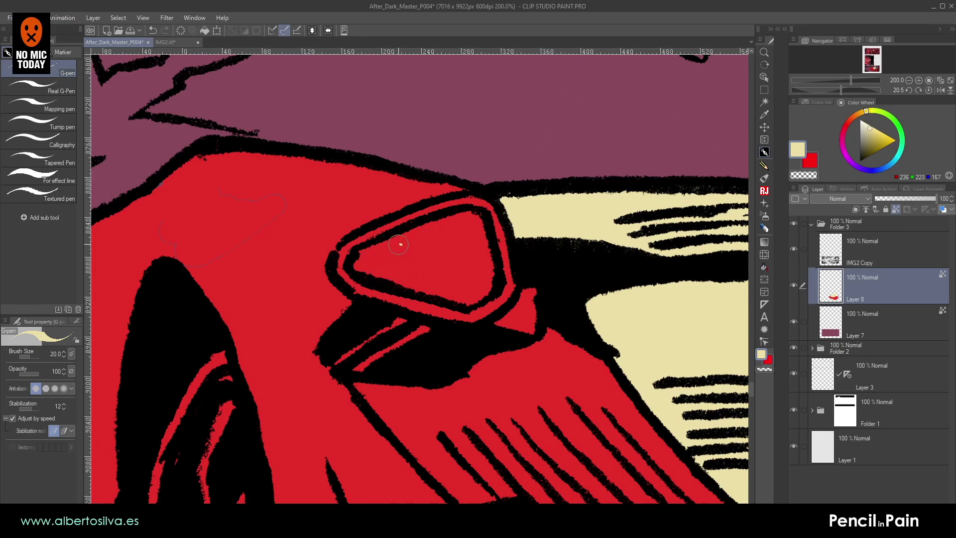
{"action": "mouse_move", "coordinate": [450, 277]}
{"action": "left_mouse_down"}
{"action": "mouse_move", "coordinate": [493, 286]}
{"action": "mouse_move", "coordinate": [480, 247]}
{"action": "mouse_move", "coordinate": [454, 215]}
{"action": "mouse_move", "coordinate": [391, 249]}
{"action": "mouse_move", "coordinate": [428, 252]}
{"action": "mouse_move", "coordinate": [485, 292]}
{"action": "left_mouse_up"}
{"action": "left_click_drag", "start_coordinate": [378, 274], "coordinate": [530, 302]}
{"action": "left_click", "coordinate": [418, 304], "text": "alt"}
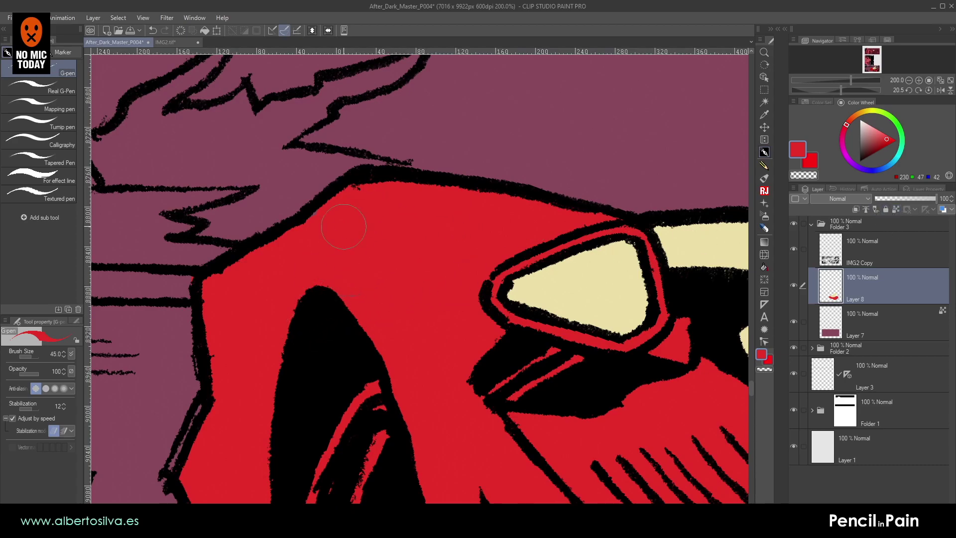
- Resample the pale yellow and paint the rim of the wheel near the side mirror with a size 45 brush
{"action": "left_click_drag", "start_coordinate": [583, 434], "coordinate": [267, 264]}
{"action": "left_click_drag", "start_coordinate": [294, 105], "coordinate": [418, 176]}
{"action": "left_click", "coordinate": [418, 175], "text": "alt"}
{"action": "mouse_move", "coordinate": [299, 310]}
{"action": "left_mouse_down"}
{"action": "mouse_move", "coordinate": [418, 193]}
{"action": "mouse_move", "coordinate": [429, 199]}
{"action": "mouse_move", "coordinate": [390, 266]}
{"action": "mouse_move", "coordinate": [359, 446]}
{"action": "left_mouse_up"}
{"action": "left_click_drag", "start_coordinate": [386, 438], "coordinate": [358, 278]}
{"action": "mouse_move", "coordinate": [348, 259]}
{"action": "left_mouse_down"}
{"action": "mouse_move", "coordinate": [351, 344]}
{"action": "mouse_move", "coordinate": [378, 383]}
{"action": "mouse_move", "coordinate": [438, 299]}
{"action": "mouse_move", "coordinate": [437, 193]}
{"action": "left_mouse_up"}
{"action": "left_click_drag", "start_coordinate": [429, 193], "coordinate": [426, 341]}
{"action": "mouse_move", "coordinate": [429, 340]}
{"action": "left_mouse_down"}
{"action": "mouse_move", "coordinate": [399, 191]}
{"action": "mouse_move", "coordinate": [392, 374]}
{"action": "mouse_move", "coordinate": [373, 418]}
{"action": "mouse_move", "coordinate": [387, 485]}
{"action": "left_mouse_up"}
- Undo the last three strokes and fill the rest of the wheel's rim with pale yellow
{"action": "key", "text": "ctrl+z"}
{"action": "key", "text": "ctrl+z"}
{"action": "key", "text": "ctrl+z"}
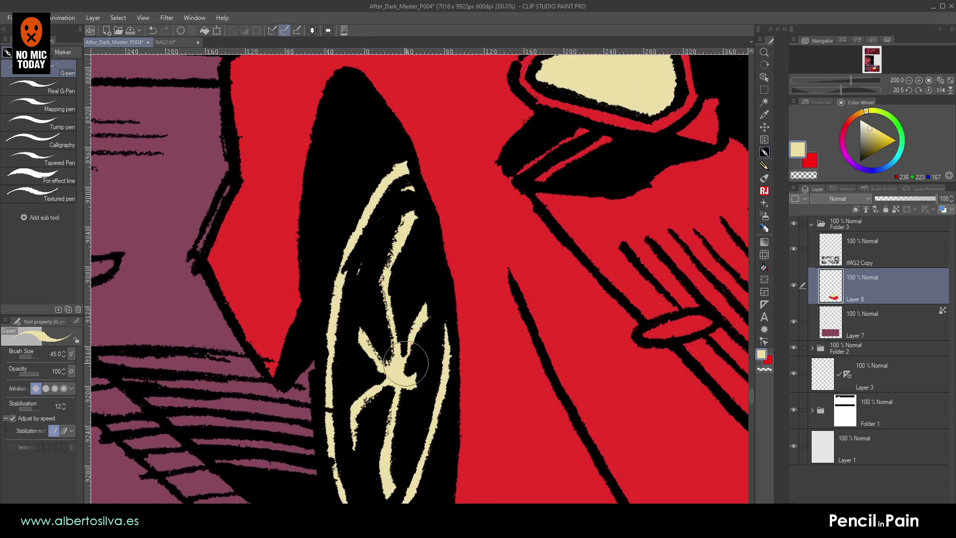
{"action": "left_click", "coordinate": [763, 268]}
{"action": "left_click", "coordinate": [384, 389]}
- Paint the rim of the wheel nearest the spoiler pale yellow with a size 50 brush, and fill its spokes
{"action": "left_click_drag", "start_coordinate": [475, 256], "coordinate": [289, 131]}
{"action": "left_click_drag", "start_coordinate": [565, 363], "coordinate": [262, 192]}
{"action": "mouse_move", "coordinate": [522, 344]}
{"action": "left_mouse_down"}
{"action": "mouse_move", "coordinate": [465, 318]}
{"action": "mouse_move", "coordinate": [297, 135]}
{"action": "left_mouse_up"}
{"action": "mouse_move", "coordinate": [477, 344]}
{"action": "left_mouse_down"}
{"action": "mouse_move", "coordinate": [292, 217]}
{"action": "mouse_move", "coordinate": [210, 197]}
{"action": "left_mouse_up"}
{"action": "key", "text": "p"}
{"action": "mouse_move", "coordinate": [487, 170]}
{"action": "left_mouse_down"}
{"action": "mouse_move", "coordinate": [512, 179]}
{"action": "mouse_move", "coordinate": [451, 172]}
{"action": "mouse_move", "coordinate": [375, 247]}
{"action": "mouse_move", "coordinate": [380, 271]}
{"action": "left_mouse_up"}
{"action": "mouse_move", "coordinate": [389, 330]}
{"action": "left_mouse_down"}
{"action": "mouse_move", "coordinate": [416, 178]}
{"action": "mouse_move", "coordinate": [455, 156]}
{"action": "left_mouse_up"}
{"action": "mouse_move", "coordinate": [442, 85]}
{"action": "left_mouse_down"}
{"action": "mouse_move", "coordinate": [405, 289]}
{"action": "mouse_move", "coordinate": [420, 426]}
{"action": "mouse_move", "coordinate": [458, 478]}
{"action": "left_mouse_up"}
{"action": "left_click_drag", "start_coordinate": [470, 442], "coordinate": [420, 328]}
{"action": "mouse_move", "coordinate": [388, 337]}
{"action": "left_mouse_down"}
{"action": "mouse_move", "coordinate": [581, 410]}
{"action": "mouse_move", "coordinate": [604, 379]}
{"action": "mouse_move", "coordinate": [625, 271]}
{"action": "mouse_move", "coordinate": [623, 151]}
{"action": "mouse_move", "coordinate": [608, 96]}
{"action": "mouse_move", "coordinate": [548, 395]}
{"action": "left_mouse_up"}
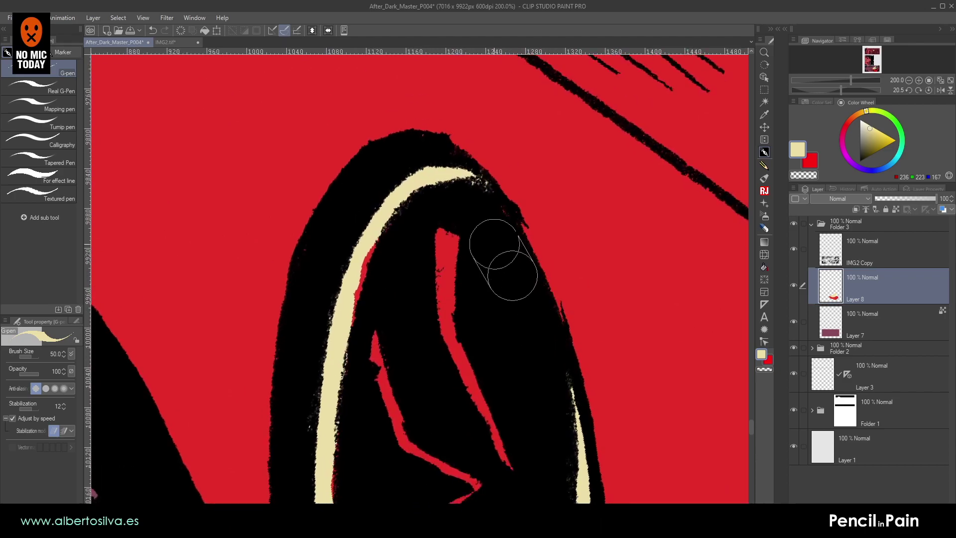
{"action": "left_click", "coordinate": [763, 268]}
{"action": "left_click", "coordinate": [434, 344]}
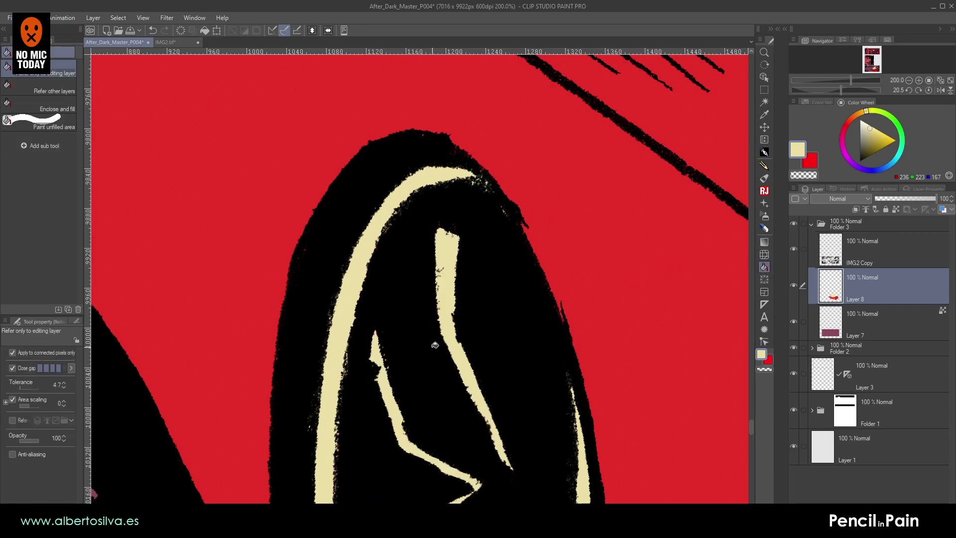
- Review the flat colours of the burning car and flames across the whole panel
{"action": "left_click", "coordinate": [908, 80]}
{"action": "left_click", "coordinate": [908, 81]}
{"action": "mouse_move", "coordinate": [510, 252]}
{"action": "left_mouse_down"}
{"action": "mouse_move", "coordinate": [425, 279]}
{"action": "mouse_move", "coordinate": [307, 178]}
{"action": "mouse_move", "coordinate": [299, 182]}
{"action": "left_mouse_up"}
{"action": "left_click_drag", "start_coordinate": [388, 240], "coordinate": [604, 282]}
{"action": "left_click_drag", "start_coordinate": [395, 191], "coordinate": [619, 309]}
{"action": "mouse_move", "coordinate": [434, 214]}
{"action": "left_mouse_down"}
{"action": "mouse_move", "coordinate": [616, 401]}
{"action": "mouse_move", "coordinate": [578, 489]}
{"action": "left_mouse_up"}
{"action": "left_click", "coordinate": [908, 80]}
{"action": "left_click_drag", "start_coordinate": [568, 102], "coordinate": [315, 148]}
{"action": "left_click_drag", "start_coordinate": [425, 228], "coordinate": [396, 212]}
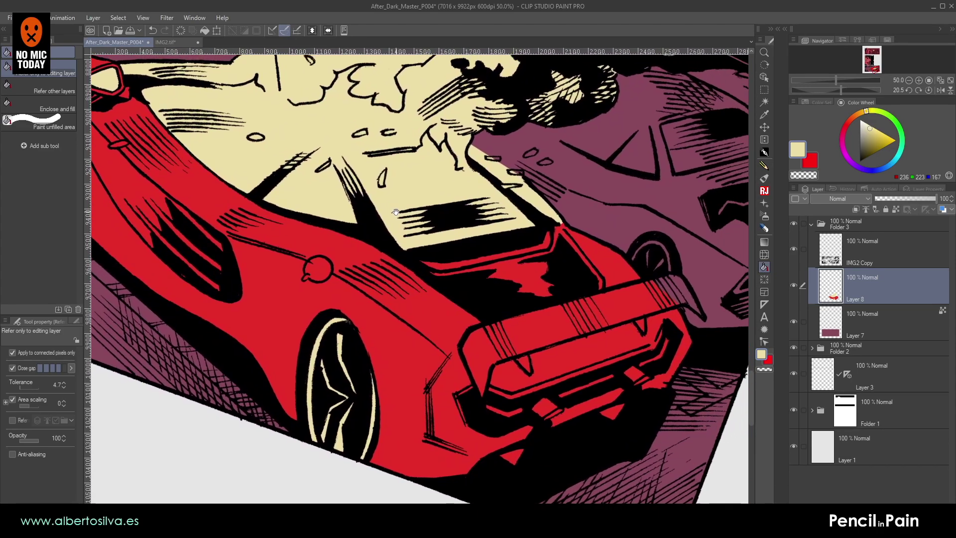
- Paint the lower bent trim strip at the bumper's left corner pale yellow with a size 60 brush
{"action": "left_click", "coordinate": [918, 81]}
{"action": "left_click", "coordinate": [918, 81]}
{"action": "left_click_drag", "start_coordinate": [556, 484], "coordinate": [387, 236]}
{"action": "key", "text": "p"}
{"action": "mouse_move", "coordinate": [386, 279]}
{"action": "left_mouse_down"}
{"action": "mouse_move", "coordinate": [424, 293]}
{"action": "mouse_move", "coordinate": [440, 288]}
{"action": "left_mouse_up"}
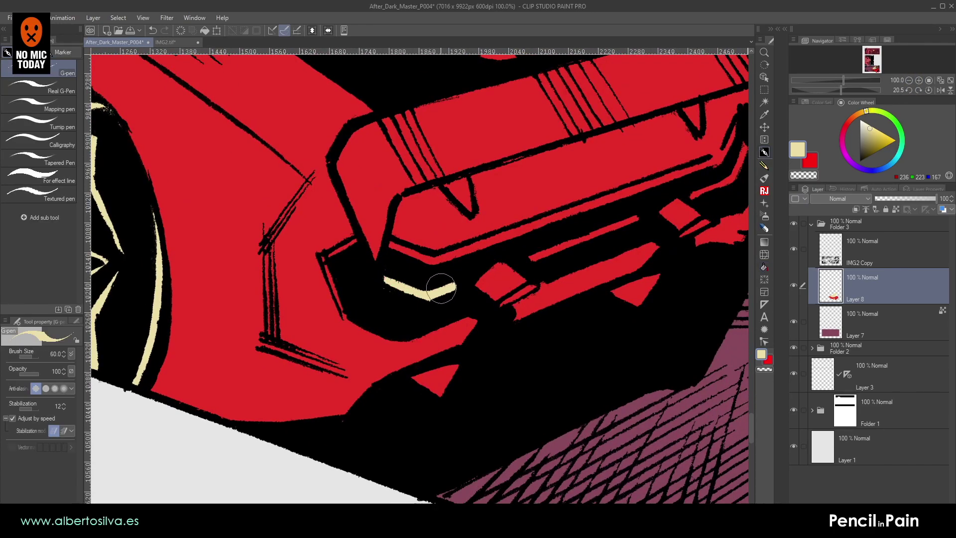
- Paint the upper bent trim strip and the long strip beneath the spoiler pale yellow with a size 35 brush
{"action": "key", "text": "bracketleft"}
{"action": "key", "text": "bracketleft"}
{"action": "key", "text": "bracketleft"}
{"action": "mouse_move", "coordinate": [391, 244]}
{"action": "left_mouse_down"}
{"action": "mouse_move", "coordinate": [427, 262]}
{"action": "mouse_move", "coordinate": [458, 261]}
{"action": "left_mouse_up"}
{"action": "left_click", "coordinate": [447, 260], "text": "shift"}
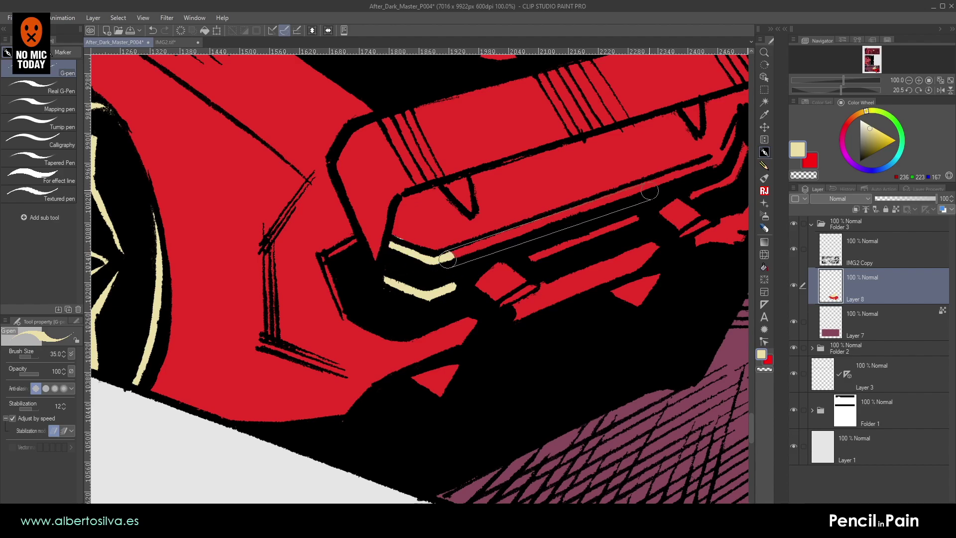
{"action": "left_click", "coordinate": [715, 163], "text": "shift"}
- Paint the thin middle bumper strip and the bent strips at its right corner pale yellow with a size 30 brush
{"action": "left_click", "coordinate": [397, 217], "text": "alt"}
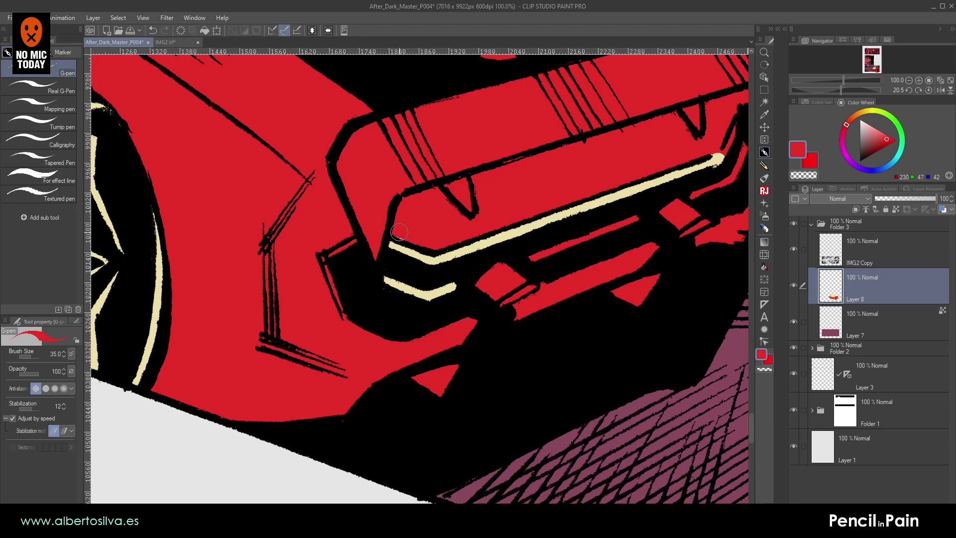
{"action": "left_click", "coordinate": [450, 253], "text": "alt"}
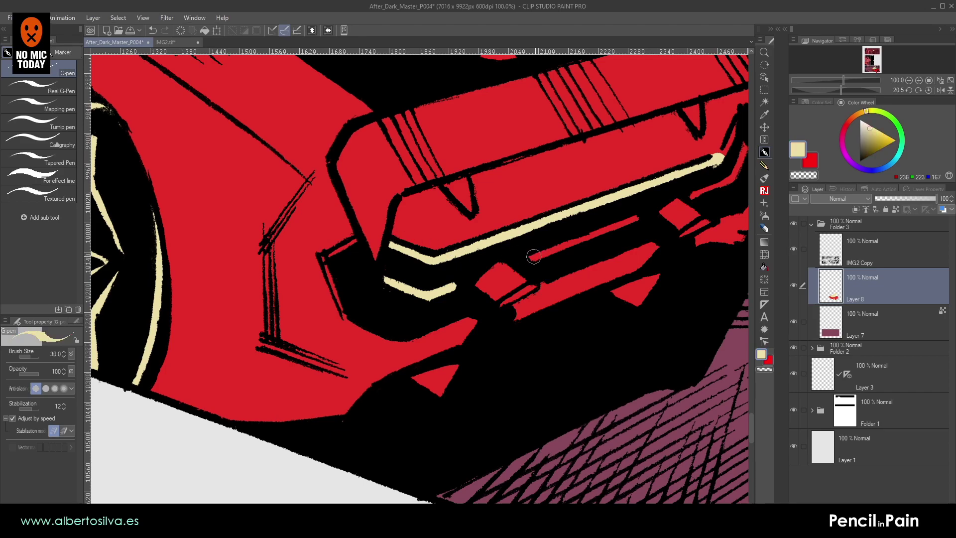
{"action": "left_click", "coordinate": [645, 216], "text": "shift"}
{"action": "mouse_move", "coordinate": [693, 193]}
{"action": "left_mouse_down"}
{"action": "mouse_move", "coordinate": [481, 267]}
{"action": "mouse_move", "coordinate": [524, 246]}
{"action": "mouse_move", "coordinate": [535, 219]}
{"action": "mouse_move", "coordinate": [514, 230]}
{"action": "left_mouse_up"}
{"action": "left_click_drag", "start_coordinate": [538, 190], "coordinate": [704, 204]}
{"action": "left_click_drag", "start_coordinate": [592, 201], "coordinate": [399, 311]}
- Sample the body red and touch up the spoiler's outer tip with a size 35 brush
{"action": "left_click", "coordinate": [426, 274], "text": "alt"}
{"action": "key", "text": "bracketright"}
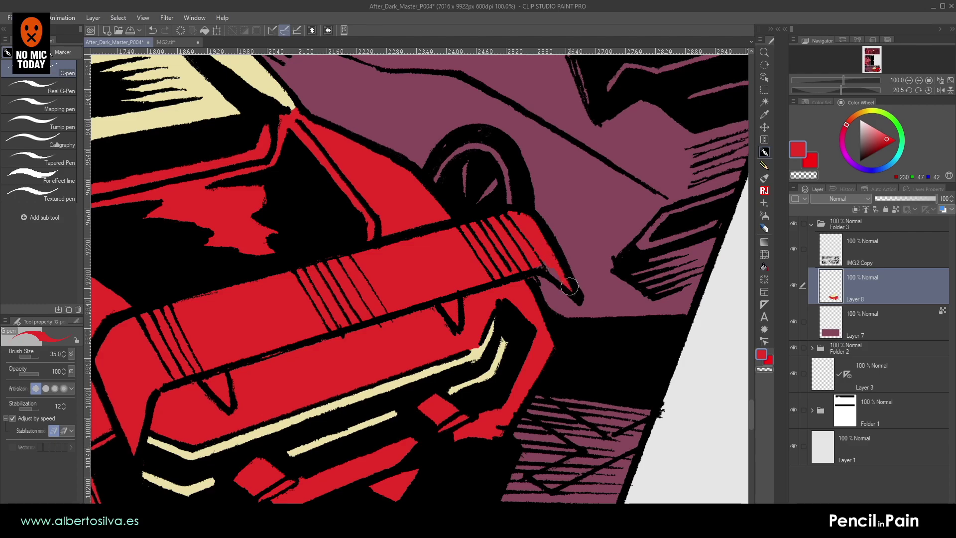
{"action": "left_click_drag", "start_coordinate": [433, 285], "coordinate": [719, 266]}
- Sample the background purple and paint the rear window's upper and lower trim strips and right pillar strip with a size 35 brush
{"action": "mouse_move", "coordinate": [475, 273]}
{"action": "left_mouse_down"}
{"action": "mouse_move", "coordinate": [698, 310]}
{"action": "mouse_move", "coordinate": [313, 367]}
{"action": "left_mouse_up"}
{"action": "left_click_drag", "start_coordinate": [503, 253], "coordinate": [393, 279]}
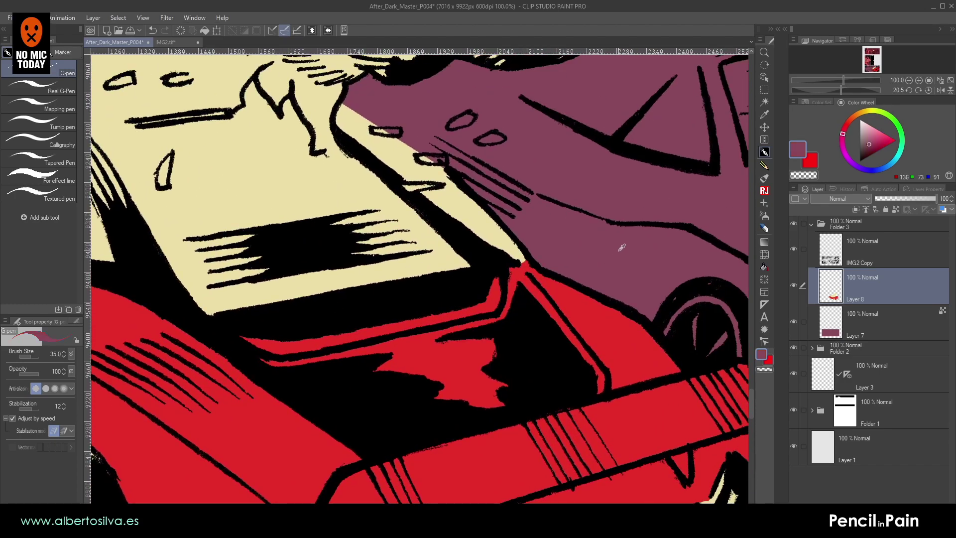
{"action": "key", "text": "bracketright"}
{"action": "key", "text": "bracketright"}
{"action": "mouse_move", "coordinate": [250, 337]}
{"action": "left_mouse_down"}
{"action": "mouse_move", "coordinate": [289, 344]}
{"action": "mouse_move", "coordinate": [280, 342]}
{"action": "mouse_move", "coordinate": [485, 302]}
{"action": "mouse_move", "coordinate": [490, 286]}
{"action": "mouse_move", "coordinate": [480, 325]}
{"action": "mouse_move", "coordinate": [474, 299]}
{"action": "mouse_move", "coordinate": [558, 245]}
{"action": "mouse_move", "coordinate": [562, 253]}
{"action": "mouse_move", "coordinate": [418, 298]}
{"action": "mouse_move", "coordinate": [478, 287]}
{"action": "left_mouse_up"}
{"action": "key", "text": "["}
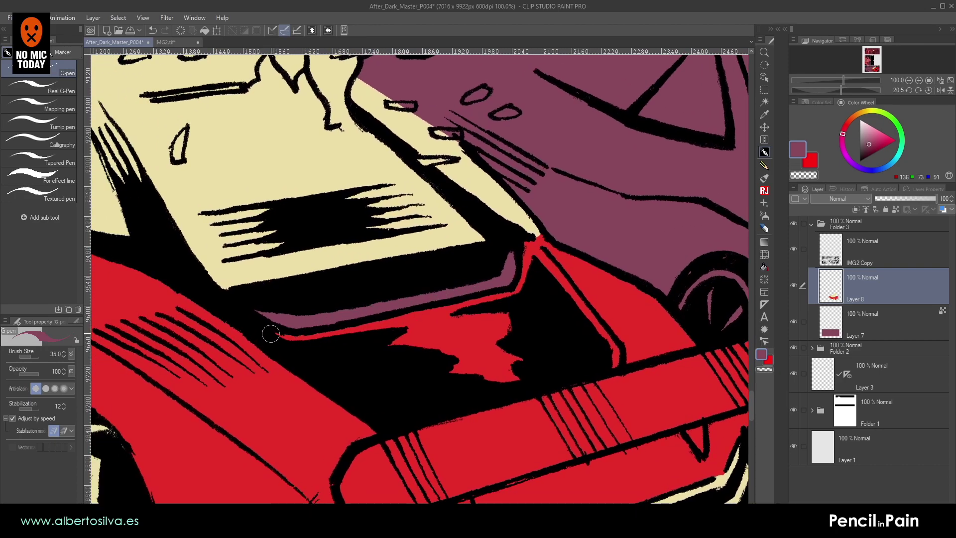
{"action": "mouse_move", "coordinate": [299, 342]}
{"action": "left_mouse_down"}
{"action": "mouse_move", "coordinate": [509, 296]}
{"action": "mouse_move", "coordinate": [532, 250]}
{"action": "mouse_move", "coordinate": [613, 351]}
{"action": "left_mouse_up"}
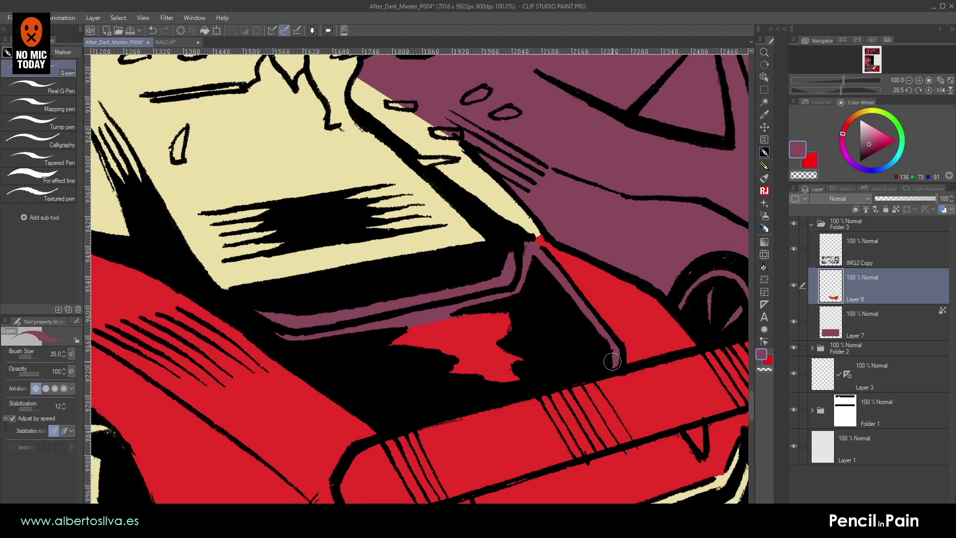
- Sample pale yellow, paint the rear window's right pillar strip with a size 25 brush, and cover the jagged red reflection beside it
{"action": "left_click", "coordinate": [398, 218], "text": "alt"}
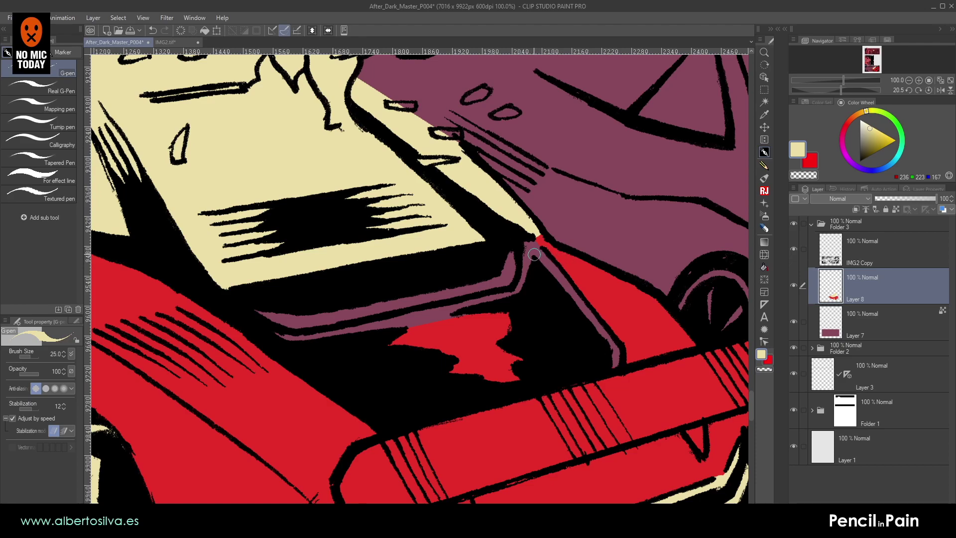
{"action": "left_click_drag", "start_coordinate": [531, 247], "coordinate": [616, 356]}
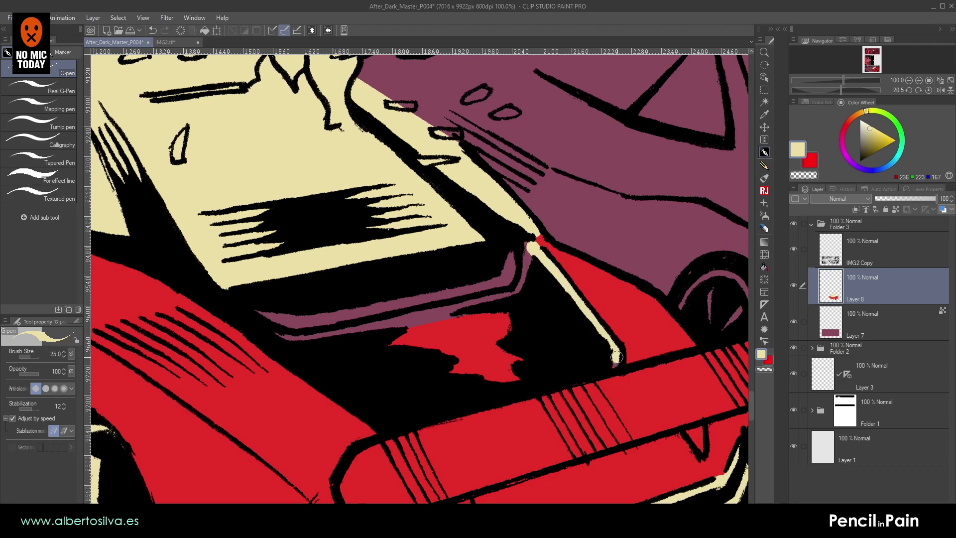
{"action": "left_click_drag", "start_coordinate": [536, 357], "coordinate": [554, 347]}
{"action": "key", "text": "]"}
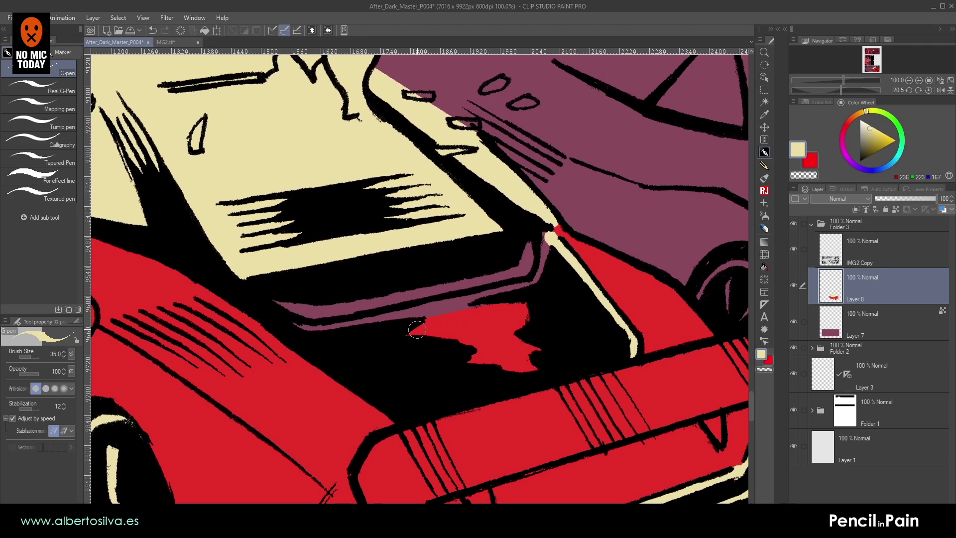
{"action": "key", "text": "bracketright"}
{"action": "mouse_move", "coordinate": [413, 335]}
{"action": "left_mouse_down"}
{"action": "mouse_move", "coordinate": [495, 315]}
{"action": "mouse_move", "coordinate": [462, 367]}
{"action": "mouse_move", "coordinate": [504, 368]}
{"action": "mouse_move", "coordinate": [516, 346]}
{"action": "left_mouse_up"}
- Paint the rear window's lower trim strip up to its right corner pale yellow with a size 30 brush
{"action": "key", "text": "bracketleft"}
{"action": "key", "text": "bracketleft"}
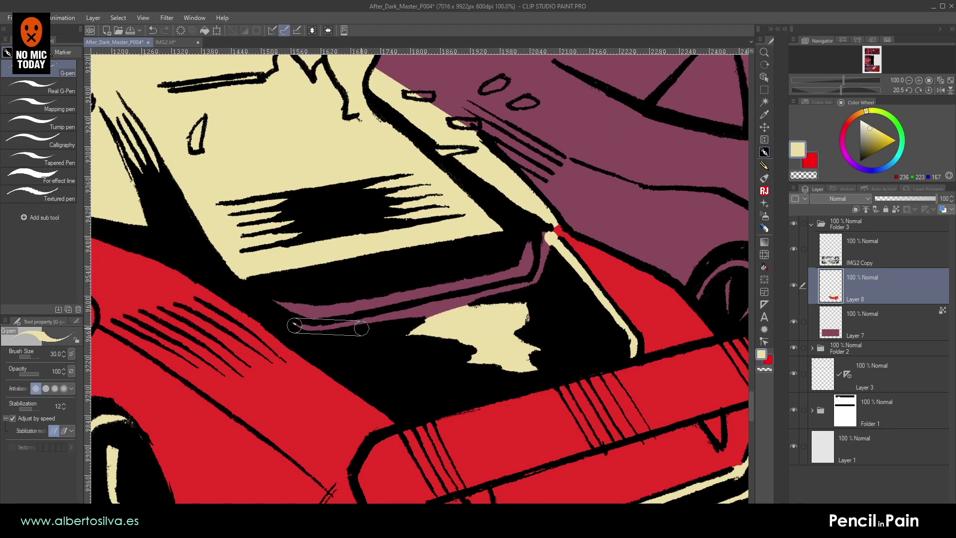
{"action": "mouse_move", "coordinate": [301, 325]}
{"action": "left_mouse_down"}
{"action": "mouse_move", "coordinate": [398, 316]}
{"action": "mouse_move", "coordinate": [537, 282]}
{"action": "mouse_move", "coordinate": [546, 253]}
{"action": "left_mouse_up"}
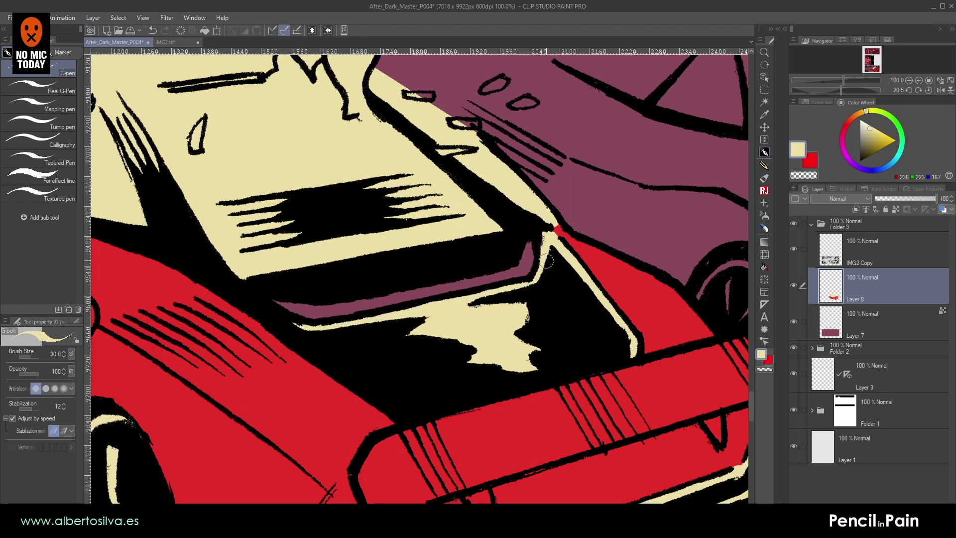
{"action": "left_click", "coordinate": [561, 232]}
- Reset the canvas rotation and review the whole burning car panel
{"action": "left_click", "coordinate": [910, 80]}
{"action": "left_click", "coordinate": [909, 80]}
{"action": "left_click", "coordinate": [910, 80]}
{"action": "left_click_drag", "start_coordinate": [412, 243], "coordinate": [553, 272]}
{"action": "key", "text": "r"}
{"action": "double_click", "coordinate": [553, 272]}
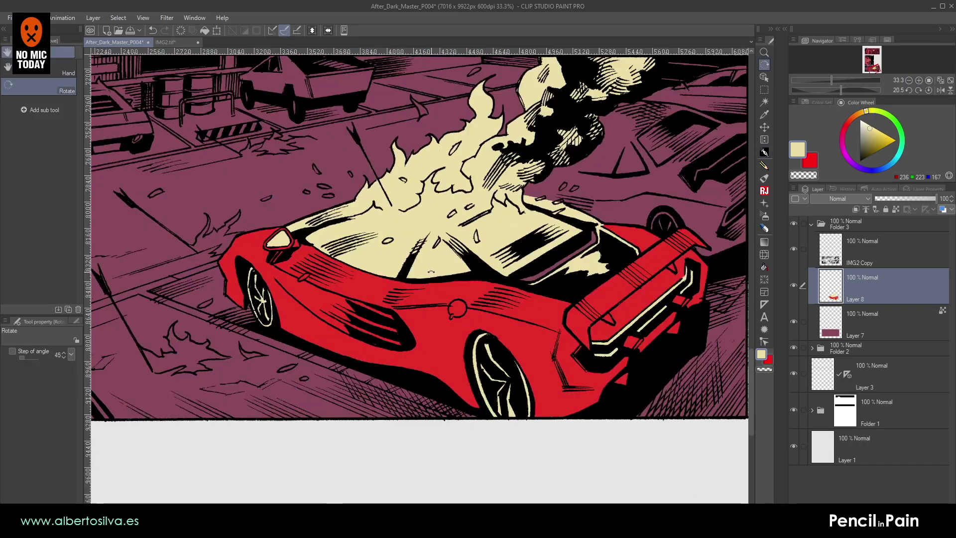
{"action": "left_click_drag", "start_coordinate": [422, 283], "coordinate": [508, 306]}
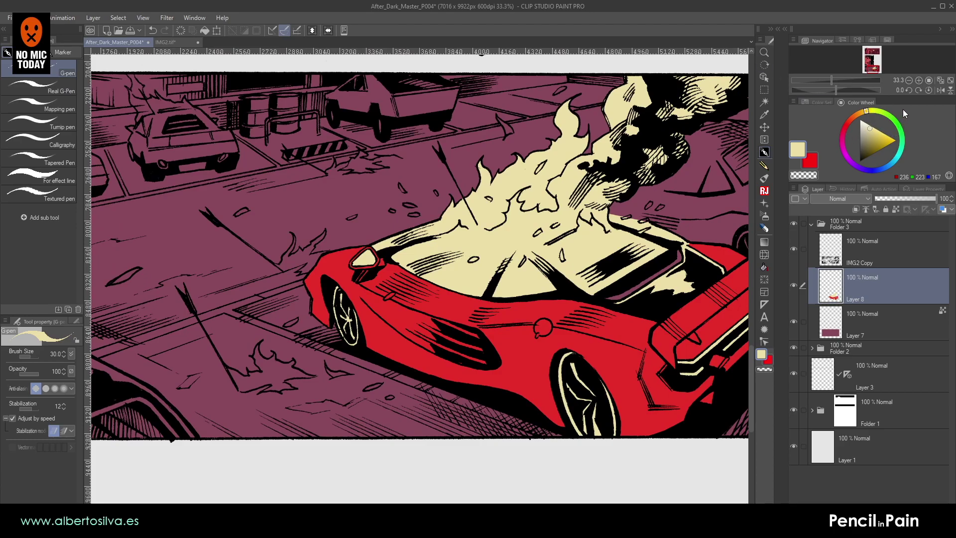
- Paint the left curled tongue and upper edge of the flame behind the car's front fender pale yellow
{"action": "left_click", "coordinate": [918, 79]}
{"action": "left_click", "coordinate": [918, 79]}
{"action": "left_click", "coordinate": [918, 80]}
{"action": "left_click_drag", "start_coordinate": [258, 166], "coordinate": [616, 253]}
{"action": "left_click", "coordinate": [908, 80]}
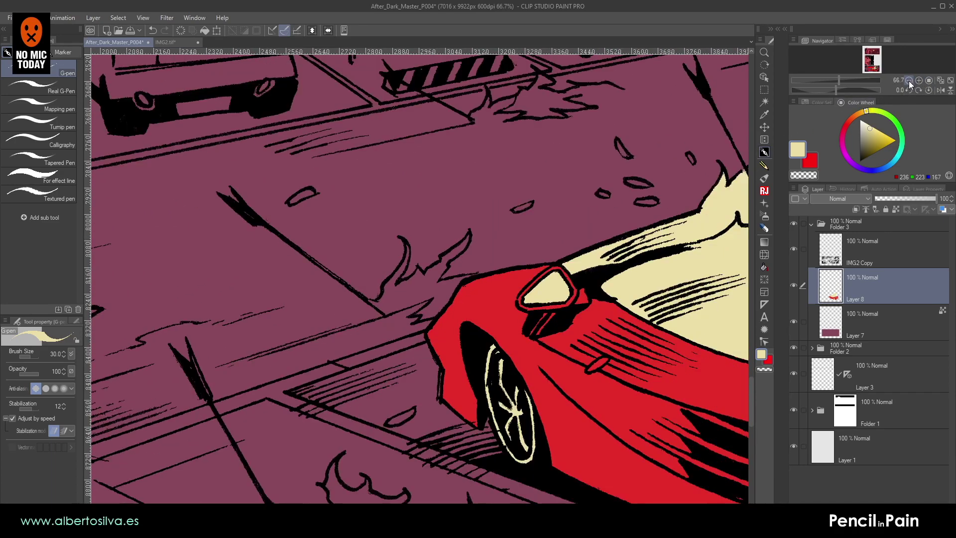
{"action": "left_click", "coordinate": [919, 80]}
{"action": "left_click", "coordinate": [918, 80]}
{"action": "left_click_drag", "start_coordinate": [491, 168], "coordinate": [558, 260]}
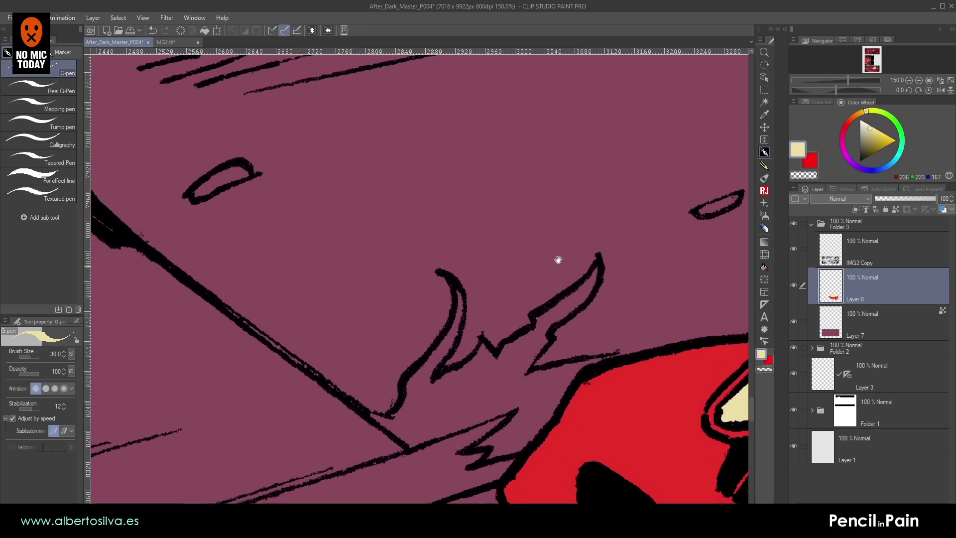
{"action": "left_click", "coordinate": [918, 80]}
{"action": "mouse_move", "coordinate": [494, 318]}
{"action": "left_mouse_down"}
{"action": "mouse_move", "coordinate": [474, 262]}
{"action": "mouse_move", "coordinate": [448, 277]}
{"action": "mouse_move", "coordinate": [450, 238]}
{"action": "mouse_move", "coordinate": [445, 286]}
{"action": "mouse_move", "coordinate": [386, 368]}
{"action": "mouse_move", "coordinate": [430, 321]}
{"action": "mouse_move", "coordinate": [373, 408]}
{"action": "mouse_move", "coordinate": [344, 408]}
{"action": "mouse_move", "coordinate": [371, 403]}
{"action": "left_mouse_up"}
{"action": "key", "text": "p"}
{"action": "key", "text": "p"}
{"action": "key", "text": "bracketleft"}
{"action": "key", "text": "bracketleft"}
{"action": "left_click_drag", "start_coordinate": [444, 370], "coordinate": [432, 324]}
{"action": "mouse_move", "coordinate": [358, 365]}
{"action": "left_mouse_down"}
{"action": "mouse_move", "coordinate": [394, 328]}
{"action": "mouse_move", "coordinate": [456, 298]}
{"action": "mouse_move", "coordinate": [473, 268]}
{"action": "mouse_move", "coordinate": [458, 290]}
{"action": "mouse_move", "coordinate": [466, 273]}
{"action": "mouse_move", "coordinate": [494, 292]}
{"action": "mouse_move", "coordinate": [498, 272]}
{"action": "mouse_move", "coordinate": [548, 243]}
{"action": "mouse_move", "coordinate": [517, 265]}
{"action": "mouse_move", "coordinate": [547, 226]}
{"action": "left_mouse_up"}
- Paint the right pointed tongue of the fender flame and the inner edge below it pale yellow
{"action": "key", "text": "bracketleft"}
{"action": "mouse_move", "coordinate": [623, 166]}
{"action": "left_mouse_down"}
{"action": "mouse_move", "coordinate": [553, 241]}
{"action": "mouse_move", "coordinate": [606, 187]}
{"action": "mouse_move", "coordinate": [550, 230]}
{"action": "left_mouse_up"}
{"action": "left_click_drag", "start_coordinate": [591, 197], "coordinate": [604, 184]}
{"action": "mouse_move", "coordinate": [542, 263]}
{"action": "left_mouse_down"}
{"action": "mouse_move", "coordinate": [525, 223]}
{"action": "mouse_move", "coordinate": [545, 204]}
{"action": "mouse_move", "coordinate": [502, 266]}
{"action": "left_mouse_up"}
{"action": "key", "text": "]"}
{"action": "mouse_move", "coordinate": [529, 231]}
{"action": "left_mouse_down"}
{"action": "mouse_move", "coordinate": [495, 273]}
{"action": "mouse_move", "coordinate": [504, 272]}
{"action": "mouse_move", "coordinate": [494, 273]}
{"action": "left_mouse_up"}
- Close the fender flame's outline with straight pale yellow strokes along the ground line and the car's edge using a size 15 brush
{"action": "key", "text": "bracketleft"}
{"action": "key", "text": "bracketleft"}
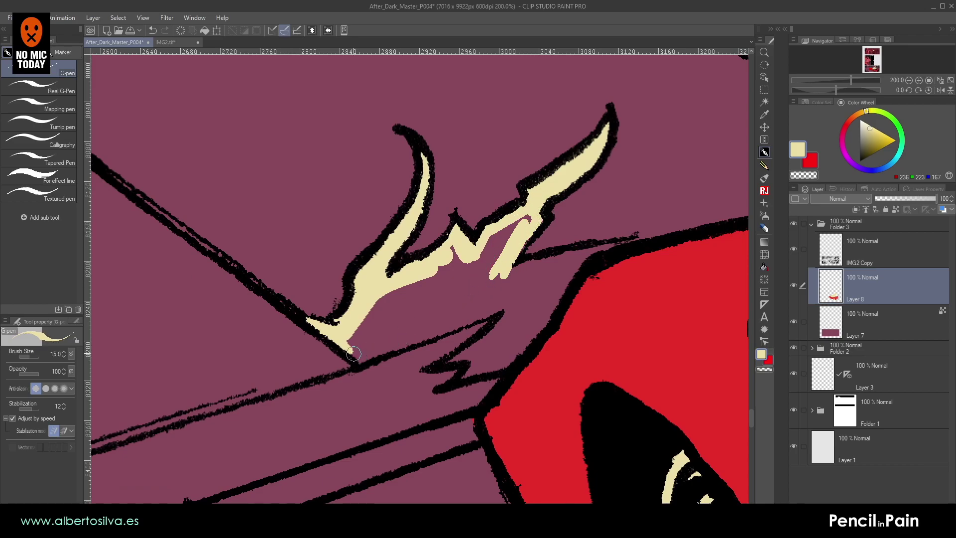
{"action": "left_click", "coordinate": [516, 297], "text": "shift"}
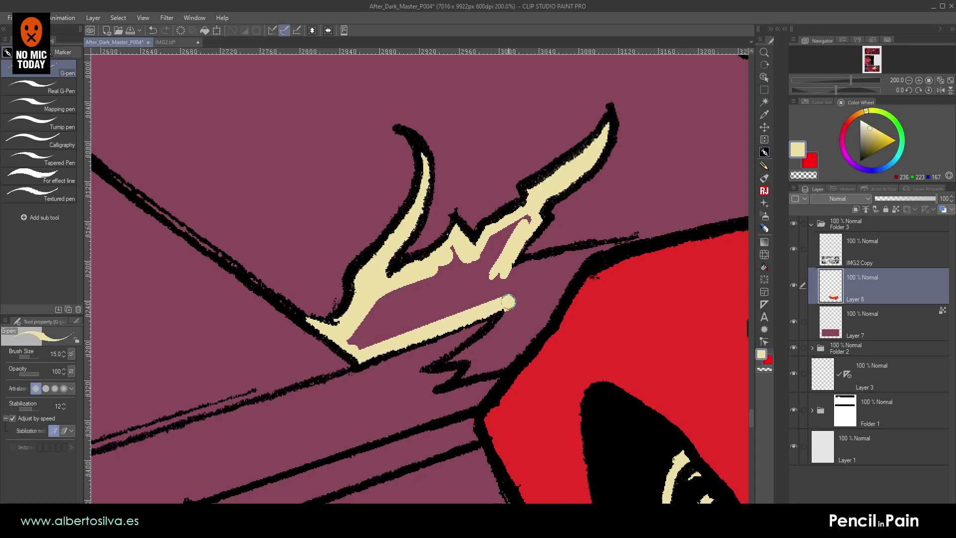
{"action": "left_click", "coordinate": [578, 271], "text": "shift"}
{"action": "left_click", "coordinate": [597, 252], "text": "shift"}
{"action": "left_click", "coordinate": [481, 279], "text": "shift"}
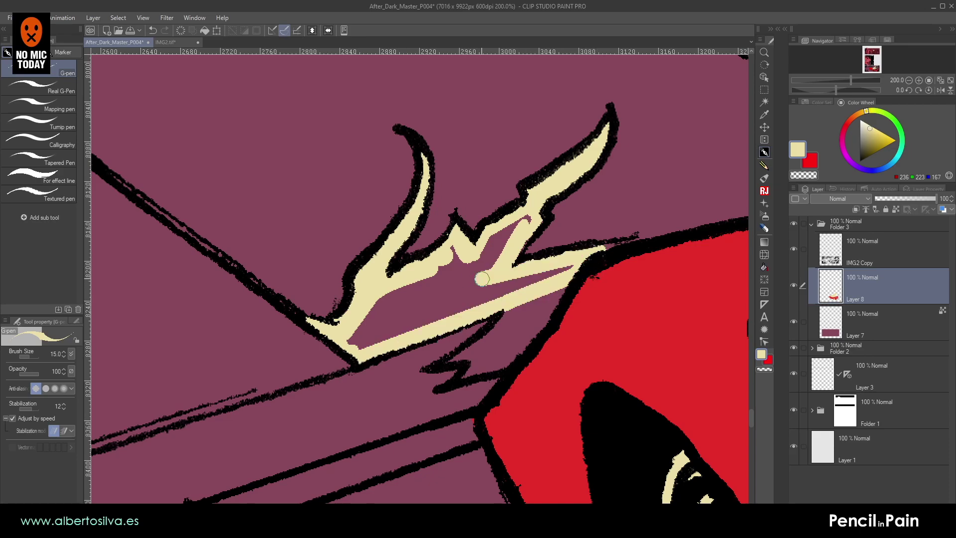
- Fill the fender flame's interior pale yellow, touch up its tips, and paint the jagged lower part down to the car with a size 17.5 brush
{"action": "left_click", "coordinate": [764, 268]}
{"action": "left_click", "coordinate": [459, 305]}
{"action": "key", "text": "p"}
{"action": "mouse_move", "coordinate": [503, 223]}
{"action": "left_mouse_down"}
{"action": "mouse_move", "coordinate": [480, 275]}
{"action": "mouse_move", "coordinate": [491, 262]}
{"action": "left_mouse_up"}
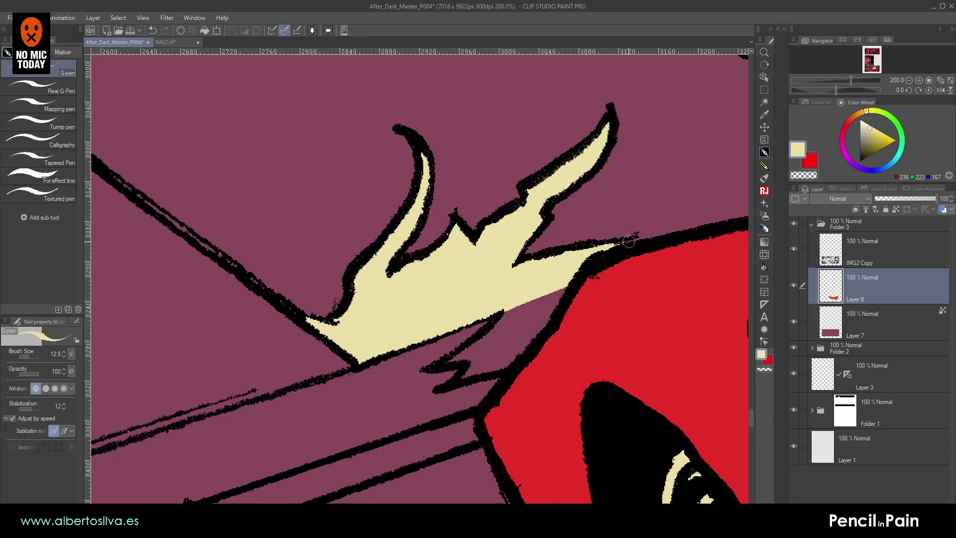
{"action": "mouse_move", "coordinate": [453, 362]}
{"action": "left_mouse_down"}
{"action": "mouse_move", "coordinate": [488, 341]}
{"action": "mouse_move", "coordinate": [465, 374]}
{"action": "mouse_move", "coordinate": [504, 362]}
{"action": "mouse_move", "coordinate": [512, 313]}
{"action": "mouse_move", "coordinate": [478, 369]}
{"action": "mouse_move", "coordinate": [509, 355]}
{"action": "mouse_move", "coordinate": [541, 315]}
{"action": "mouse_move", "coordinate": [547, 286]}
{"action": "left_mouse_up"}
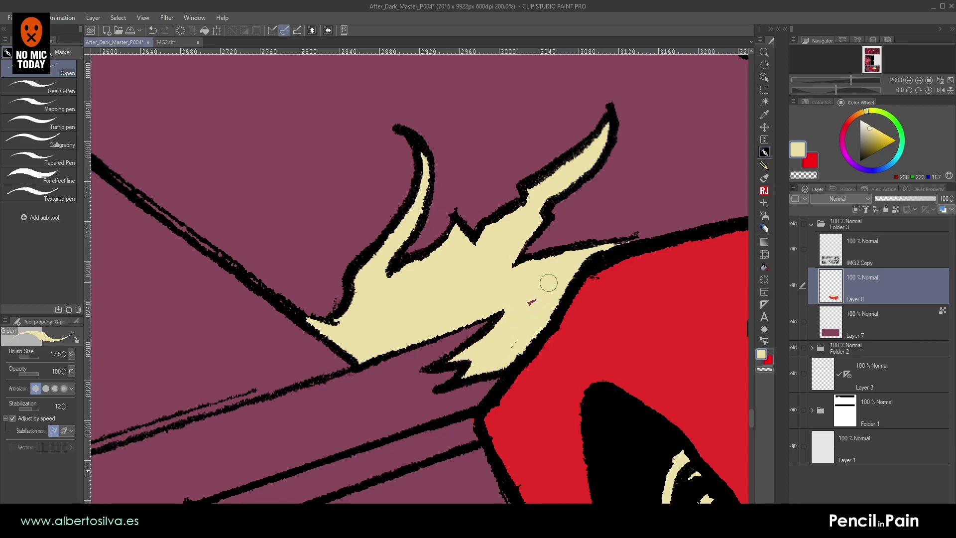
{"action": "key", "text": "bracketleft"}
- Paint the elongated ember above the car's side mirror pale yellow with a size 10 brush
{"action": "left_click", "coordinate": [908, 80]}
{"action": "left_click", "coordinate": [907, 80]}
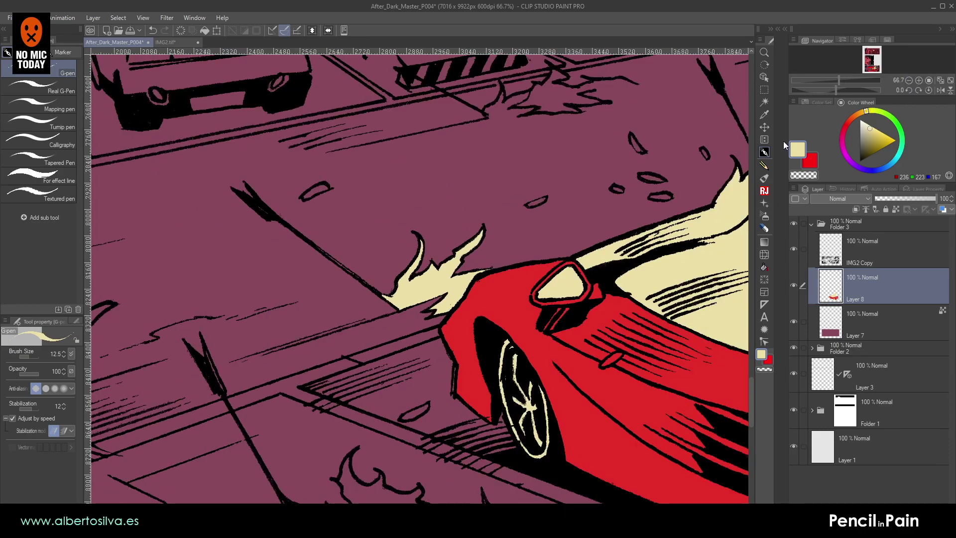
{"action": "left_click", "coordinate": [918, 80]}
{"action": "left_click", "coordinate": [919, 80]}
{"action": "left_click_drag", "start_coordinate": [632, 161], "coordinate": [285, 393]}
{"action": "key", "text": "bracketleft"}
{"action": "mouse_move", "coordinate": [410, 282]}
{"action": "left_mouse_down"}
{"action": "mouse_move", "coordinate": [428, 275]}
{"action": "mouse_move", "coordinate": [414, 284]}
{"action": "left_mouse_up"}
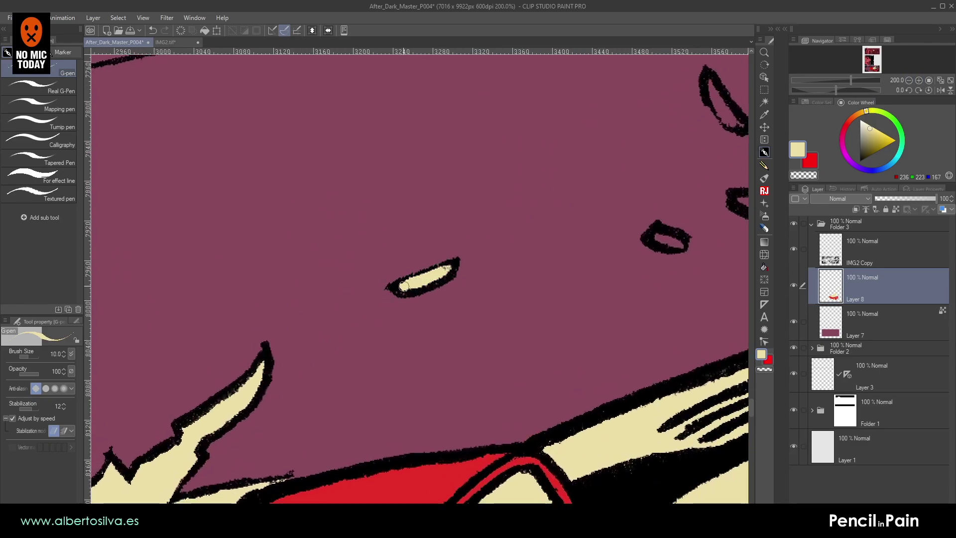
- Paint the tiny ember pale yellow at size 12.5, and the crescent ember and upper oval ember beside it at size 15
{"action": "left_click_drag", "start_coordinate": [541, 317], "coordinate": [397, 320]}
{"action": "key", "text": "bracketright"}
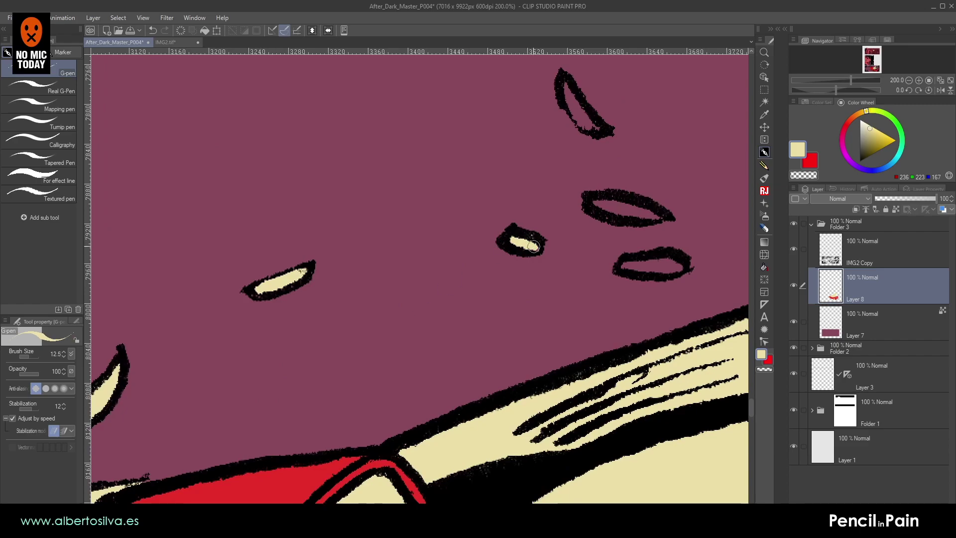
{"action": "mouse_move", "coordinate": [598, 198]}
{"action": "left_mouse_down"}
{"action": "mouse_move", "coordinate": [638, 212]}
{"action": "mouse_move", "coordinate": [576, 277]}
{"action": "left_mouse_up"}
{"action": "key", "text": "bracketright"}
{"action": "left_click_drag", "start_coordinate": [513, 172], "coordinate": [542, 217]}
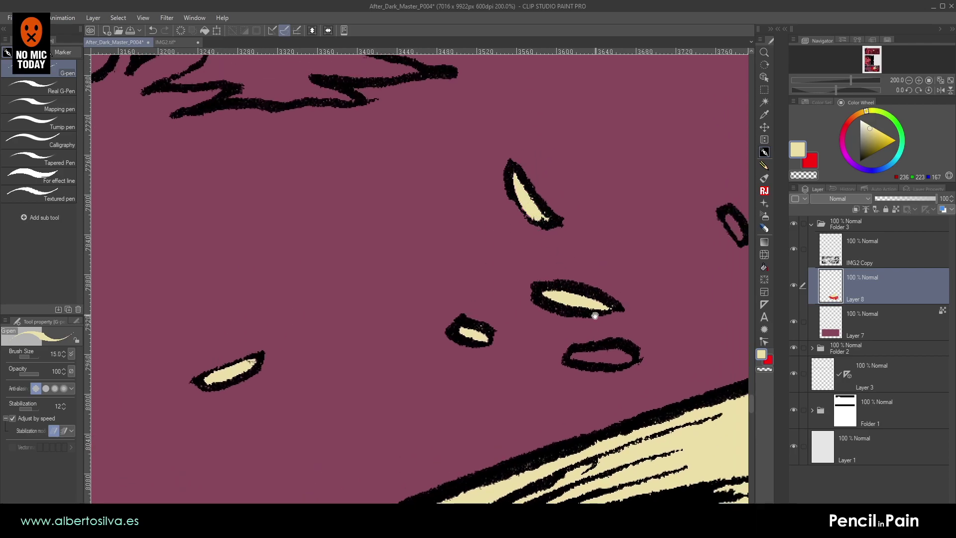
- Paint the lower oval ember and the small ember nearest the main flame pale yellow with a size 15 brush
{"action": "left_click_drag", "start_coordinate": [589, 309], "coordinate": [558, 206]}
{"action": "mouse_move", "coordinate": [561, 253]}
{"action": "left_mouse_down"}
{"action": "mouse_move", "coordinate": [602, 256]}
{"action": "mouse_move", "coordinate": [593, 255]}
{"action": "left_mouse_up"}
{"action": "left_click_drag", "start_coordinate": [674, 191], "coordinate": [529, 280]}
{"action": "mouse_move", "coordinate": [551, 199]}
{"action": "left_mouse_down"}
{"action": "mouse_move", "coordinate": [560, 215]}
{"action": "mouse_move", "coordinate": [556, 207]}
{"action": "left_mouse_up"}
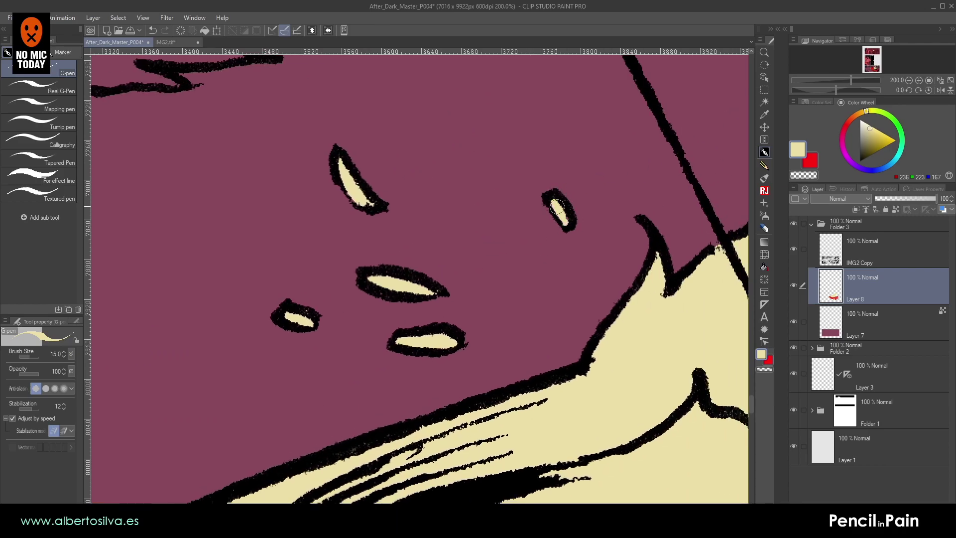
- Paint the detached flame wisp and the ember above the main flame pale yellow with a size 17.5 brush
{"action": "left_click", "coordinate": [909, 80]}
{"action": "left_click", "coordinate": [909, 80]}
{"action": "left_click_drag", "start_coordinate": [589, 291], "coordinate": [441, 378]}
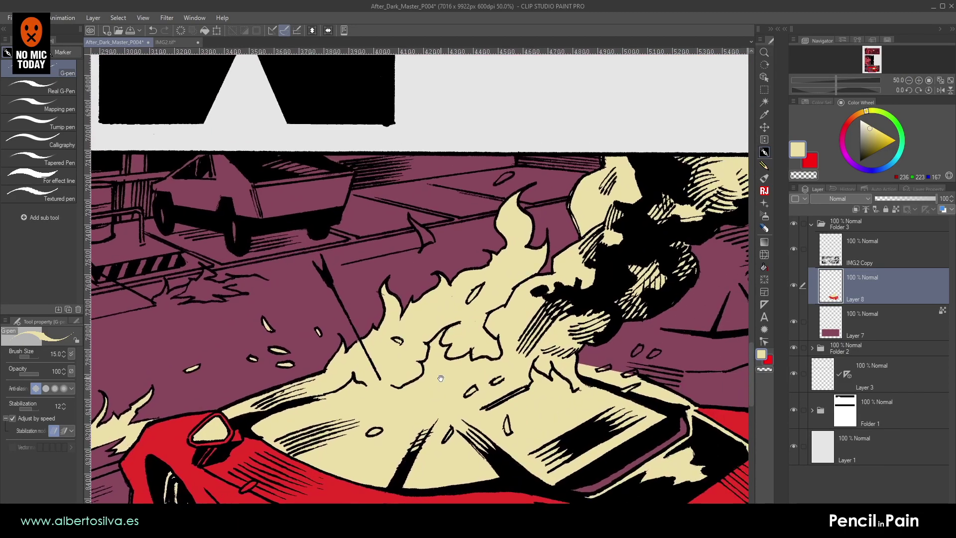
{"action": "left_click", "coordinate": [919, 80]}
{"action": "left_click", "coordinate": [918, 80]}
{"action": "left_click", "coordinate": [919, 80]}
{"action": "left_click_drag", "start_coordinate": [409, 173], "coordinate": [421, 315]}
{"action": "mouse_move", "coordinate": [410, 256]}
{"action": "left_mouse_down"}
{"action": "mouse_move", "coordinate": [444, 287]}
{"action": "mouse_move", "coordinate": [457, 287]}
{"action": "mouse_move", "coordinate": [444, 271]}
{"action": "mouse_move", "coordinate": [451, 277]}
{"action": "left_mouse_up"}
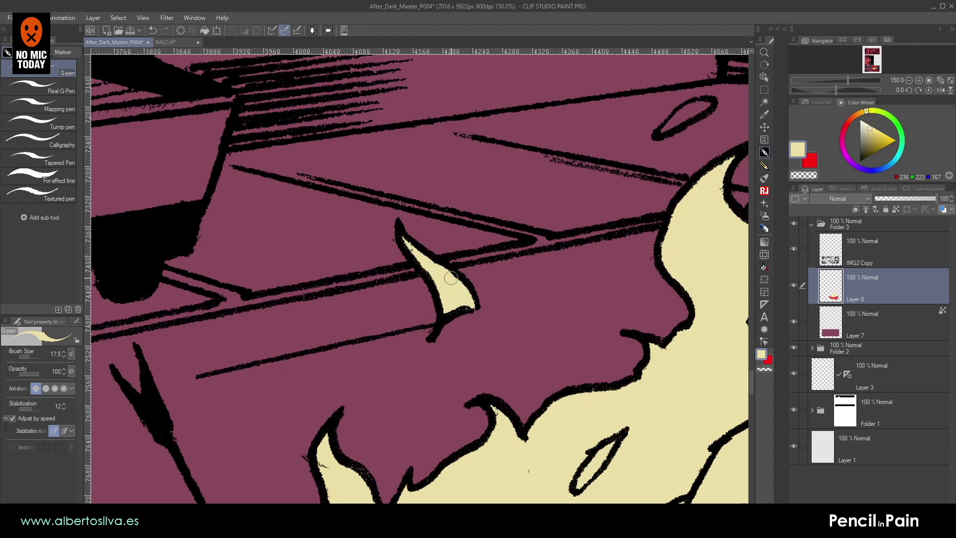
{"action": "mouse_move", "coordinate": [659, 146]}
{"action": "left_mouse_down"}
{"action": "mouse_move", "coordinate": [506, 211]}
{"action": "mouse_move", "coordinate": [545, 170]}
{"action": "left_mouse_up"}
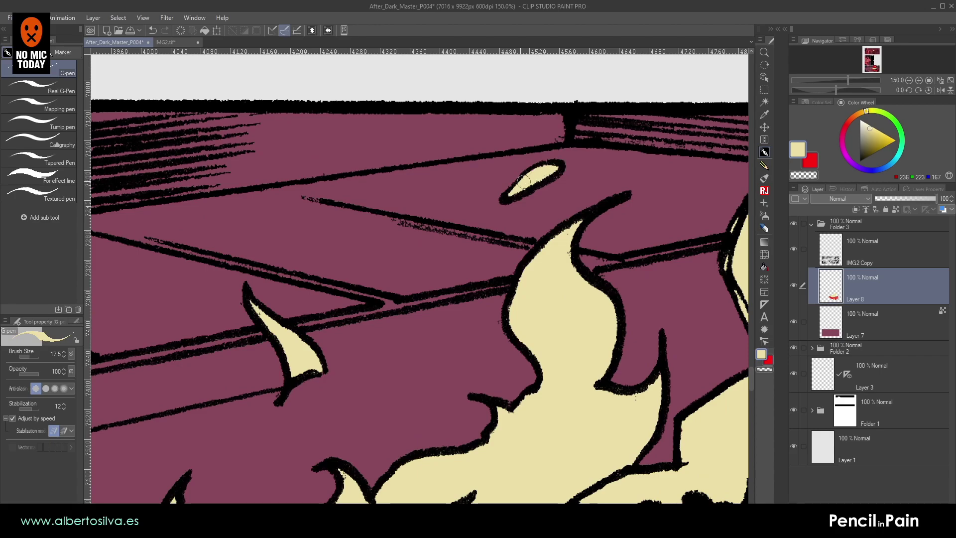
- Paint the embers between the smoke and the purple background car pale yellow with a size 17.5 brush
{"action": "left_click_drag", "start_coordinate": [590, 305], "coordinate": [386, 255]}
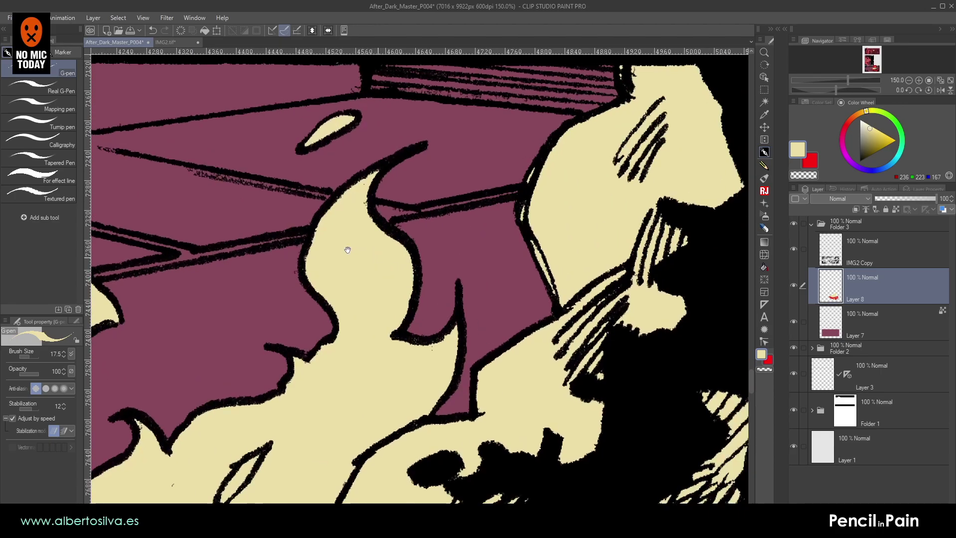
{"action": "left_click", "coordinate": [909, 80]}
{"action": "left_click", "coordinate": [909, 79]}
{"action": "left_click", "coordinate": [909, 80]}
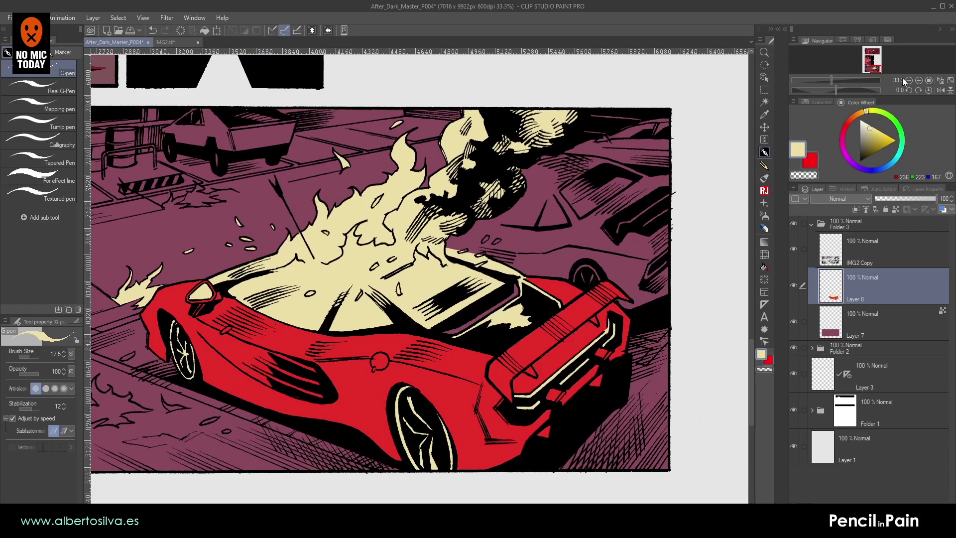
{"action": "left_click", "coordinate": [918, 80]}
{"action": "left_click", "coordinate": [919, 79]}
{"action": "left_click", "coordinate": [919, 80]}
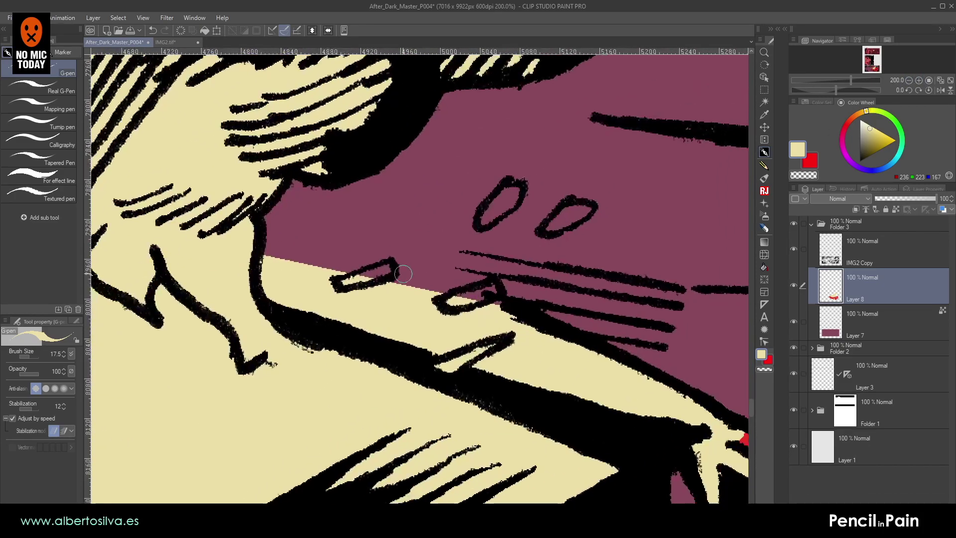
{"action": "left_click_drag", "start_coordinate": [348, 280], "coordinate": [356, 282]}
{"action": "mouse_move", "coordinate": [465, 297]}
{"action": "left_mouse_down"}
{"action": "mouse_move", "coordinate": [450, 305]}
{"action": "mouse_move", "coordinate": [485, 291]}
{"action": "left_mouse_up"}
{"action": "mouse_move", "coordinate": [492, 212]}
{"action": "left_mouse_down"}
{"action": "mouse_move", "coordinate": [503, 190]}
{"action": "mouse_move", "coordinate": [480, 221]}
{"action": "mouse_move", "coordinate": [514, 196]}
{"action": "left_mouse_up"}
{"action": "left_click_drag", "start_coordinate": [560, 218], "coordinate": [587, 208]}
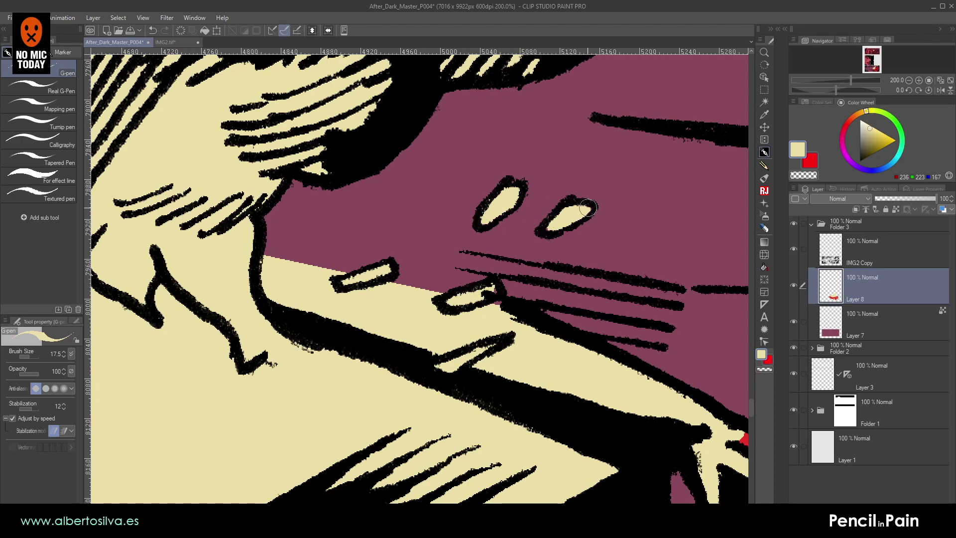
- Paint the small oval on the red bodywork behind the side mirror pale yellow with a size 17.5 brush
{"action": "left_click", "coordinate": [909, 80]}
{"action": "left_click", "coordinate": [910, 81]}
{"action": "left_click", "coordinate": [909, 80]}
{"action": "left_click_drag", "start_coordinate": [461, 333], "coordinate": [622, 162]}
{"action": "left_click_drag", "start_coordinate": [306, 227], "coordinate": [733, 156]}
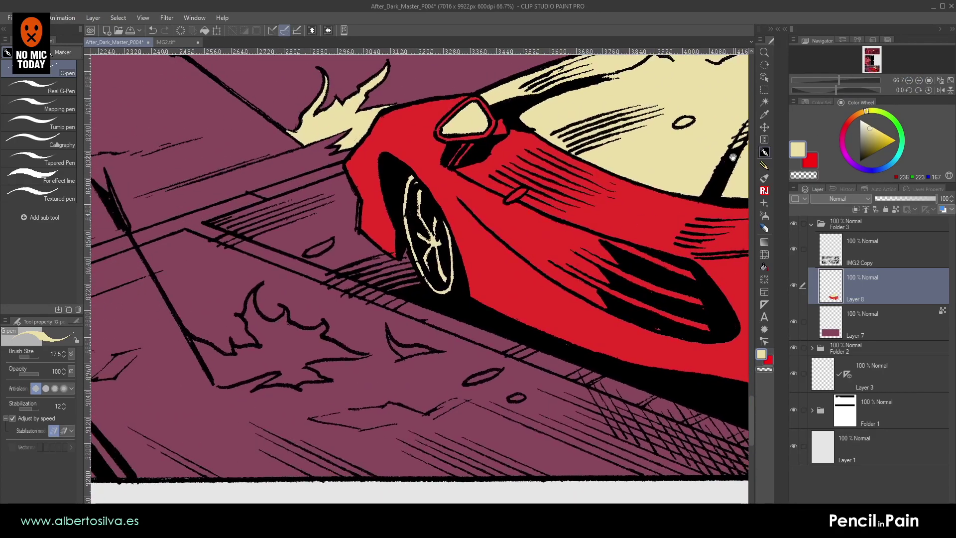
{"action": "left_click", "coordinate": [919, 81]}
{"action": "left_click", "coordinate": [919, 81]}
{"action": "left_click_drag", "start_coordinate": [598, 176], "coordinate": [432, 307]}
{"action": "mouse_move", "coordinate": [469, 224]}
{"action": "left_mouse_down"}
{"action": "mouse_move", "coordinate": [455, 242]}
{"action": "mouse_move", "coordinate": [469, 238]}
{"action": "mouse_move", "coordinate": [492, 214]}
{"action": "mouse_move", "coordinate": [458, 241]}
{"action": "left_mouse_up"}
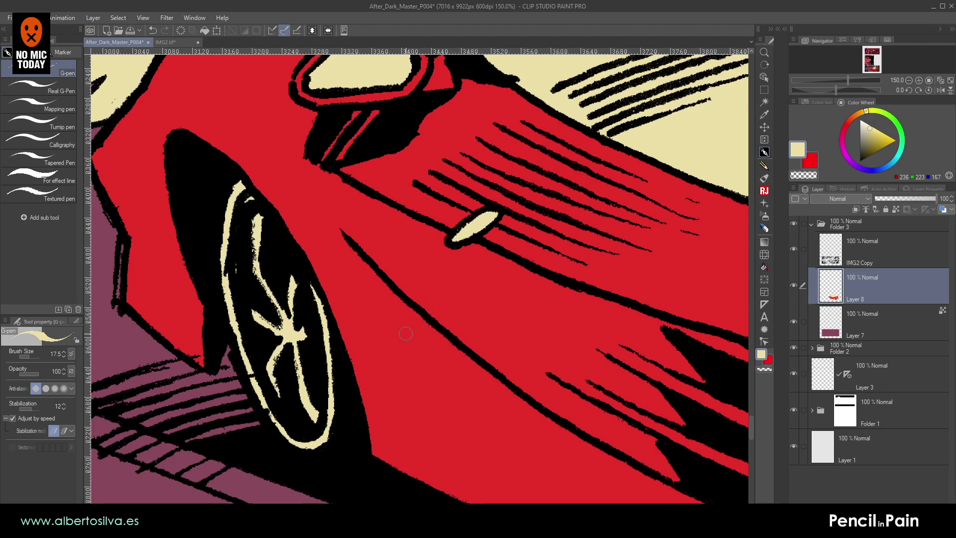
- On the IMG2 Copy layer, clean up the upper spoke of the car's left wheel with the Hard eraser at size 10
{"action": "left_click", "coordinate": [871, 257]}
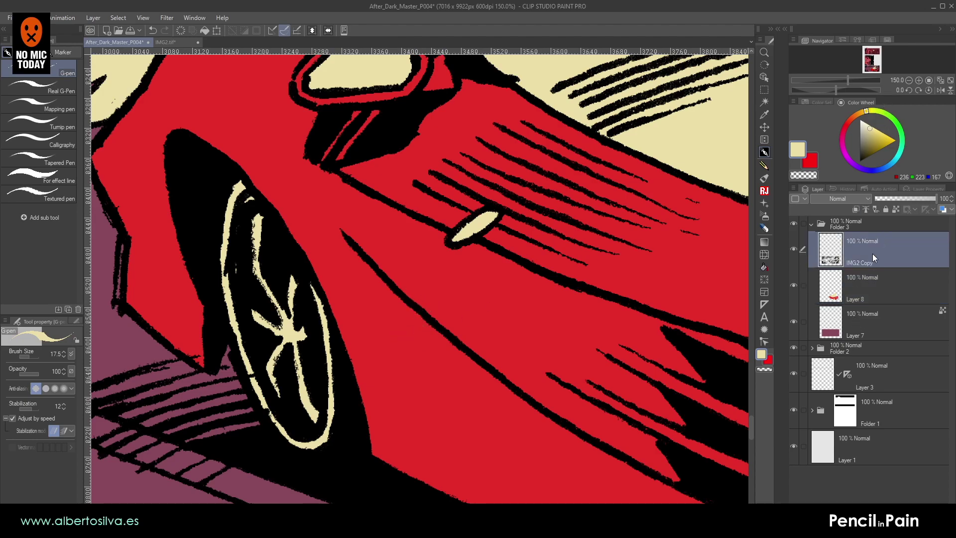
{"action": "left_click", "coordinate": [919, 80]}
{"action": "left_click_drag", "start_coordinate": [351, 243], "coordinate": [491, 260]}
{"action": "left_click_drag", "start_coordinate": [361, 220], "coordinate": [437, 219]}
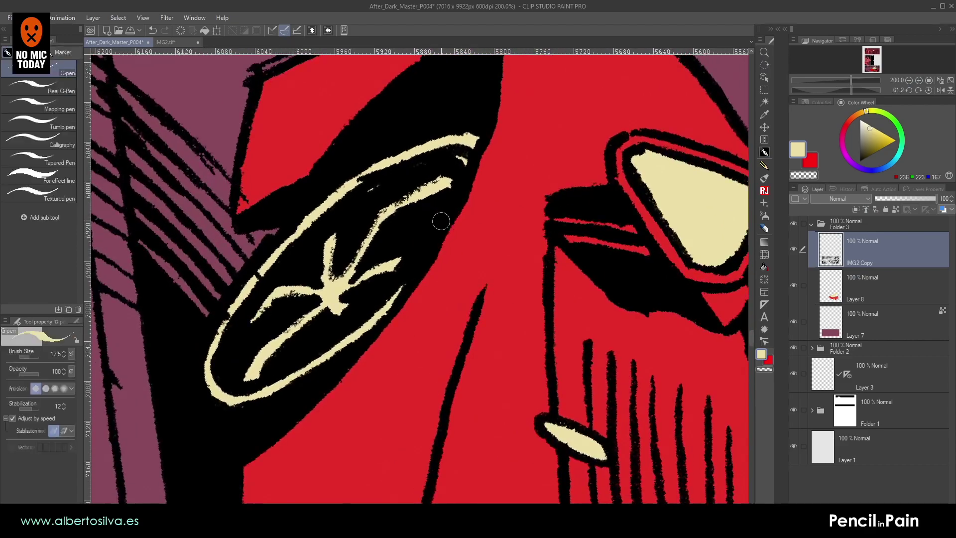
{"action": "key", "text": "p"}
{"action": "key", "text": "e"}
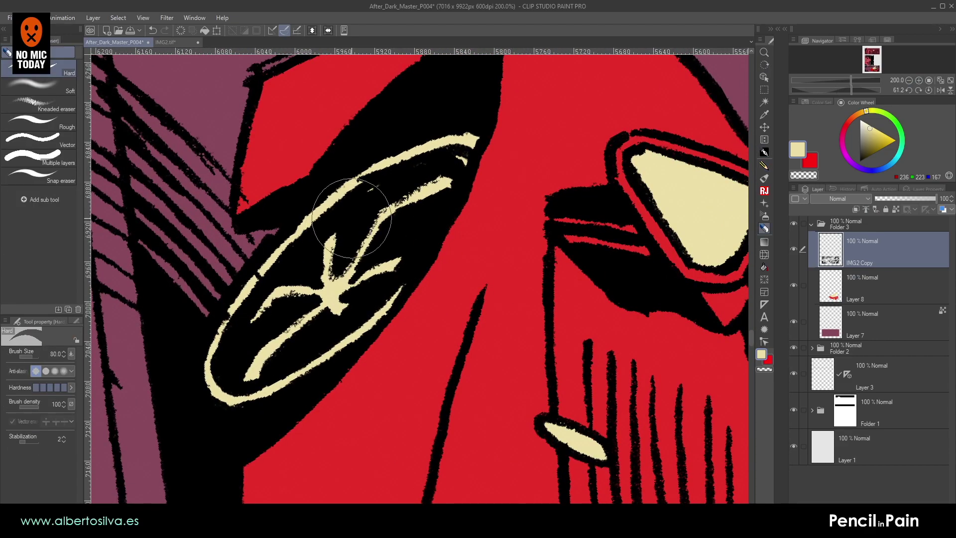
{"action": "left_click_drag", "start_coordinate": [379, 221], "coordinate": [357, 266]}
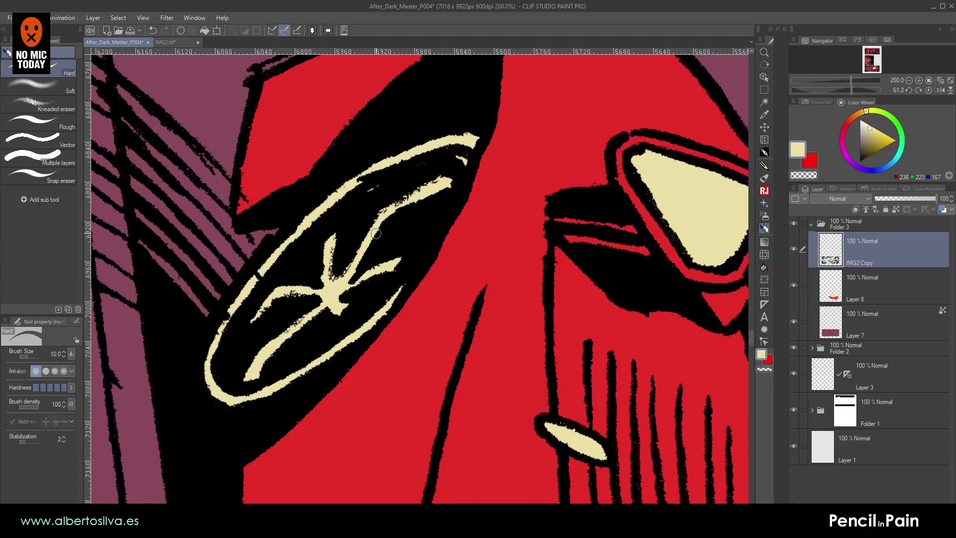
{"action": "left_click_drag", "start_coordinate": [379, 213], "coordinate": [442, 182]}
- Touch up the left wheel's lower spokes with a size 12.5 Pencil and trim them with a size 8 Hard eraser
{"action": "key", "text": "shift+space"}
{"action": "left_click_drag", "start_coordinate": [352, 264], "coordinate": [363, 288]}
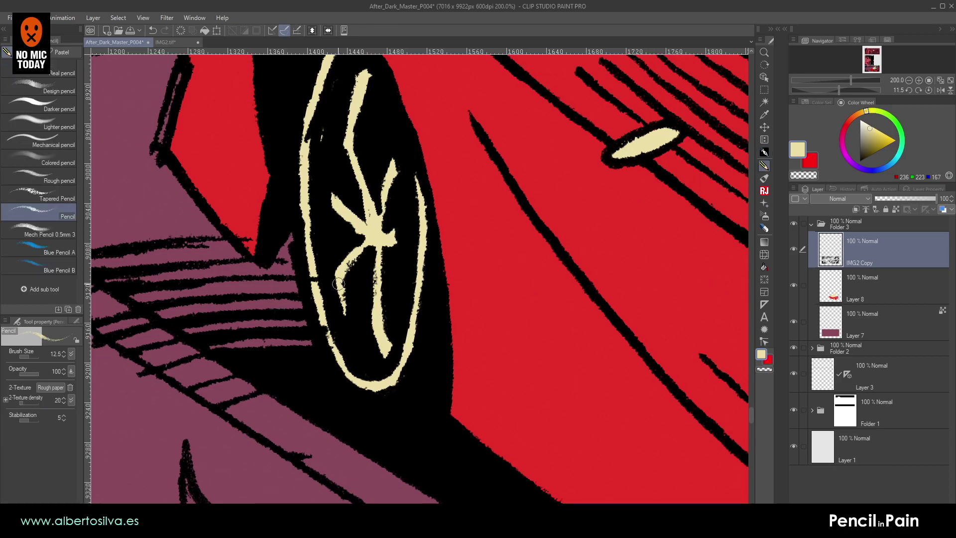
{"action": "left_click_drag", "start_coordinate": [342, 303], "coordinate": [346, 295]}
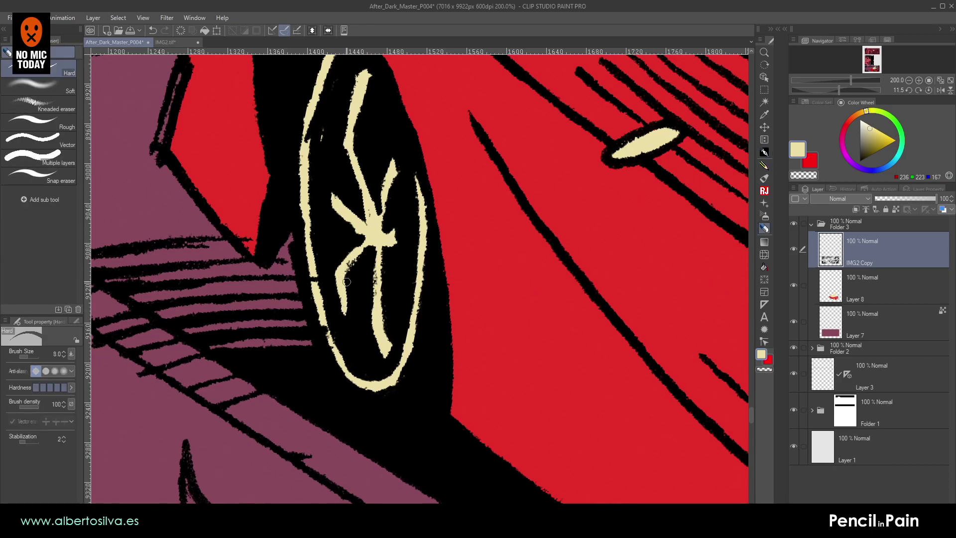
{"action": "left_click_drag", "start_coordinate": [355, 260], "coordinate": [350, 266]}
{"action": "mouse_move", "coordinate": [378, 314]}
{"action": "left_mouse_down"}
{"action": "mouse_move", "coordinate": [378, 243]}
{"action": "mouse_move", "coordinate": [376, 313]}
{"action": "left_mouse_up"}
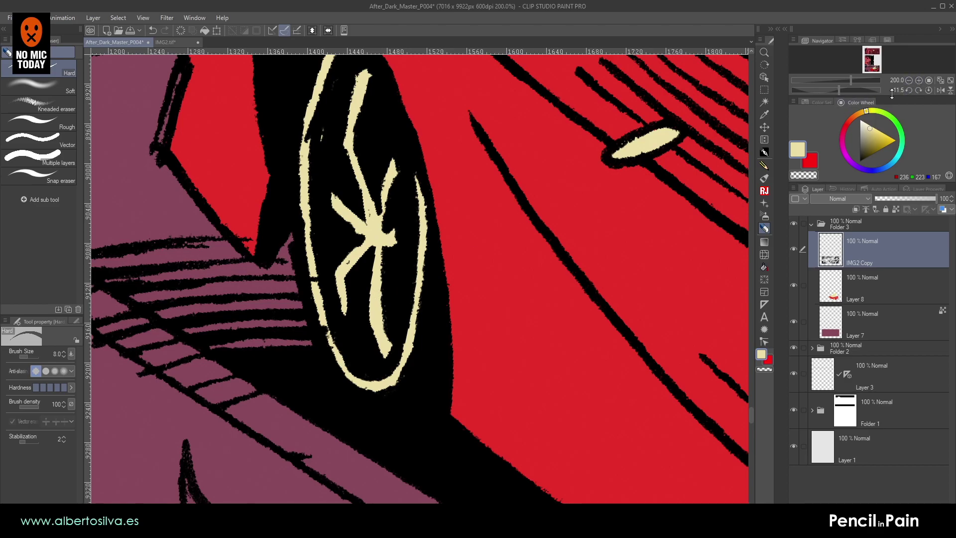
- On Layer 8, paint the two oval embers and the small flame wisp on the ground pale yellow with a size 17.5 brush
{"action": "key", "text": "p"}
{"action": "scroll", "coordinate": [405, 277], "scroll_direction": "down", "scroll_amount": 10}
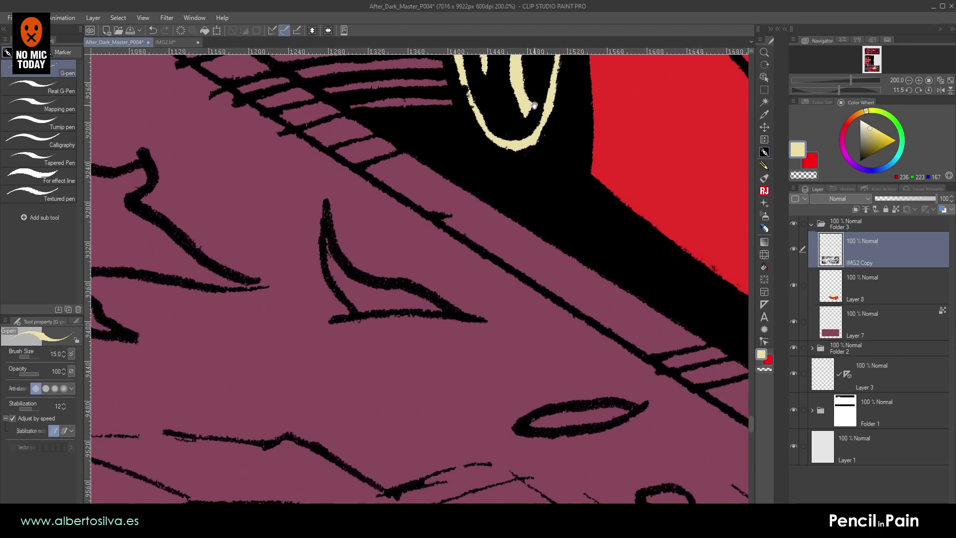
{"action": "mouse_move", "coordinate": [433, 279]}
{"action": "left_mouse_down"}
{"action": "mouse_move", "coordinate": [412, 271]}
{"action": "mouse_move", "coordinate": [473, 267]}
{"action": "left_mouse_up"}
{"action": "key", "text": "ctrl+z"}
{"action": "left_click", "coordinate": [858, 295]}
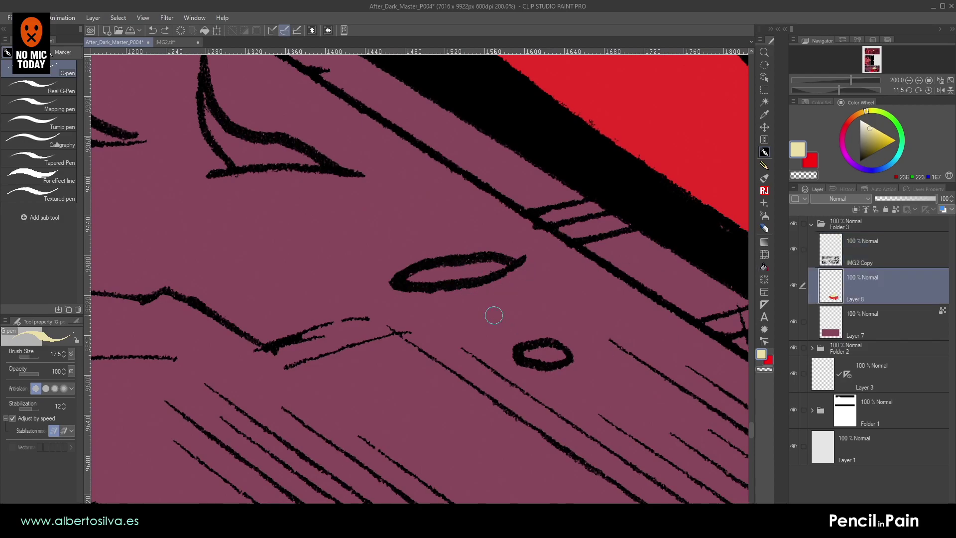
{"action": "mouse_move", "coordinate": [408, 279]}
{"action": "left_mouse_down"}
{"action": "mouse_move", "coordinate": [500, 266]}
{"action": "mouse_move", "coordinate": [486, 271]}
{"action": "left_mouse_up"}
{"action": "mouse_move", "coordinate": [548, 359]}
{"action": "left_mouse_down"}
{"action": "mouse_move", "coordinate": [520, 354]}
{"action": "mouse_move", "coordinate": [565, 354]}
{"action": "mouse_move", "coordinate": [553, 355]}
{"action": "left_mouse_up"}
{"action": "left_click_drag", "start_coordinate": [337, 149], "coordinate": [563, 258]}
{"action": "mouse_move", "coordinate": [488, 193]}
{"action": "left_mouse_down"}
{"action": "mouse_move", "coordinate": [392, 219]}
{"action": "mouse_move", "coordinate": [367, 238]}
{"action": "mouse_move", "coordinate": [433, 234]}
{"action": "mouse_move", "coordinate": [455, 187]}
{"action": "mouse_move", "coordinate": [423, 229]}
{"action": "mouse_move", "coordinate": [420, 214]}
{"action": "mouse_move", "coordinate": [409, 223]}
{"action": "mouse_move", "coordinate": [412, 340]}
{"action": "left_mouse_up"}
- Paint the long pointed ember on the pavement at the panel's far left pale yellow
{"action": "key", "text": "]"}
{"action": "scroll", "coordinate": [409, 224], "scroll_direction": "down", "scroll_amount": 5}
{"action": "double_click", "coordinate": [452, 301]}
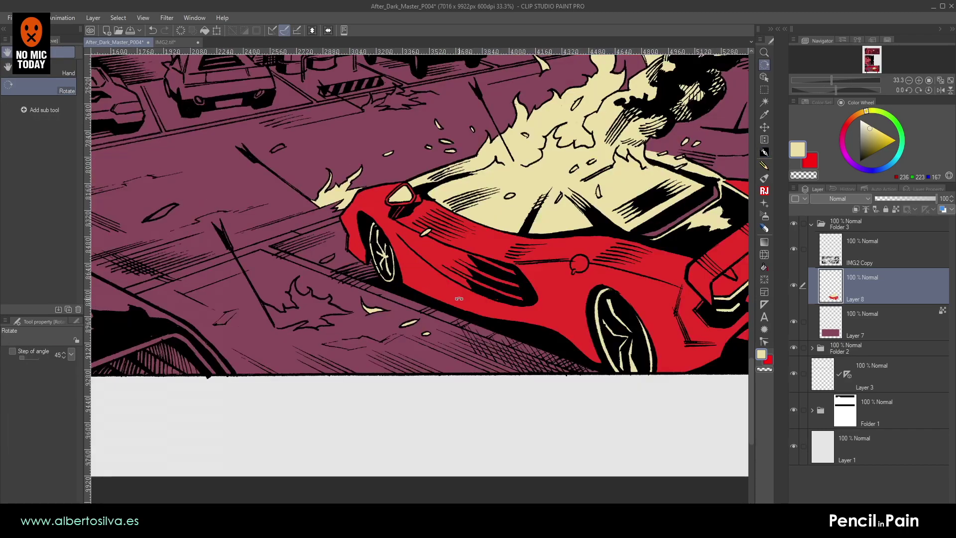
{"action": "left_click_drag", "start_coordinate": [474, 298], "coordinate": [530, 302]}
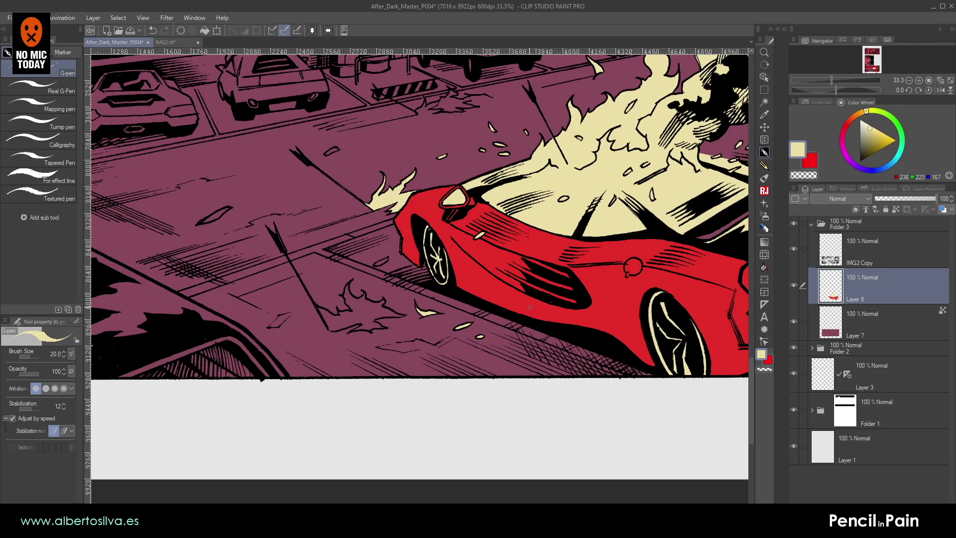
{"action": "left_click_drag", "start_coordinate": [317, 180], "coordinate": [528, 210]}
{"action": "scroll", "coordinate": [528, 210], "scroll_direction": "up", "scroll_amount": 3}
{"action": "scroll", "coordinate": [528, 210], "scroll_direction": "up", "scroll_amount": 1}
{"action": "left_click_drag", "start_coordinate": [227, 386], "coordinate": [566, 209]}
{"action": "key", "text": "]"}
{"action": "mouse_move", "coordinate": [358, 229]}
{"action": "left_mouse_down"}
{"action": "mouse_move", "coordinate": [409, 210]}
{"action": "mouse_move", "coordinate": [383, 224]}
{"action": "mouse_move", "coordinate": [444, 180]}
{"action": "mouse_move", "coordinate": [353, 234]}
{"action": "left_mouse_up"}
- Trace the inner edges of the ground flame at the lower arrow's tip in pale yellow, starting with a size 30 brush
{"action": "left_click_drag", "start_coordinate": [628, 136], "coordinate": [198, 288]}
{"action": "left_click_drag", "start_coordinate": [419, 280], "coordinate": [160, 272]}
{"action": "mouse_move", "coordinate": [330, 412]}
{"action": "left_mouse_down"}
{"action": "mouse_move", "coordinate": [437, 220]}
{"action": "mouse_move", "coordinate": [443, 169]}
{"action": "left_mouse_up"}
{"action": "left_click_drag", "start_coordinate": [359, 381], "coordinate": [301, 172]}
{"action": "mouse_move", "coordinate": [363, 211]}
{"action": "left_mouse_down"}
{"action": "mouse_move", "coordinate": [348, 256]}
{"action": "mouse_move", "coordinate": [356, 295]}
{"action": "mouse_move", "coordinate": [394, 338]}
{"action": "left_mouse_up"}
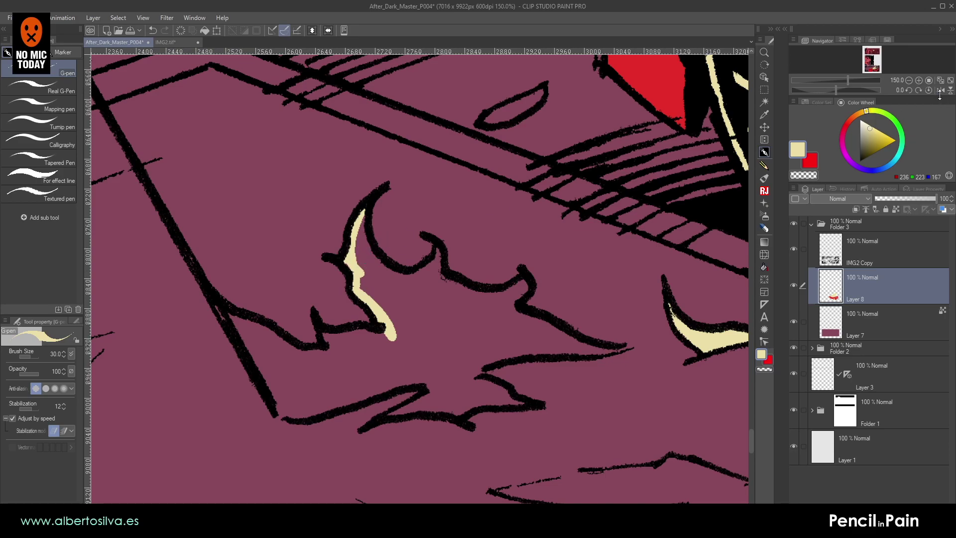
{"action": "left_click", "coordinate": [919, 81]}
{"action": "key", "text": "["}
{"action": "mouse_move", "coordinate": [347, 199]}
{"action": "left_mouse_down"}
{"action": "mouse_move", "coordinate": [347, 227]}
{"action": "mouse_move", "coordinate": [394, 273]}
{"action": "mouse_move", "coordinate": [363, 265]}
{"action": "mouse_move", "coordinate": [436, 269]}
{"action": "mouse_move", "coordinate": [417, 271]}
{"action": "mouse_move", "coordinate": [442, 237]}
{"action": "mouse_move", "coordinate": [403, 276]}
{"action": "mouse_move", "coordinate": [423, 268]}
{"action": "mouse_move", "coordinate": [376, 275]}
{"action": "left_mouse_up"}
{"action": "mouse_move", "coordinate": [444, 248]}
{"action": "left_mouse_down"}
{"action": "mouse_move", "coordinate": [447, 279]}
{"action": "mouse_move", "coordinate": [572, 338]}
{"action": "mouse_move", "coordinate": [602, 368]}
{"action": "mouse_move", "coordinate": [384, 405]}
{"action": "mouse_move", "coordinate": [259, 453]}
{"action": "mouse_move", "coordinate": [219, 441]}
{"action": "mouse_move", "coordinate": [259, 450]}
{"action": "mouse_move", "coordinate": [286, 440]}
{"action": "left_mouse_up"}
{"action": "left_click_drag", "start_coordinate": [317, 348], "coordinate": [390, 242]}
{"action": "key", "text": "["}
{"action": "mouse_move", "coordinate": [340, 269]}
{"action": "left_mouse_down"}
{"action": "mouse_move", "coordinate": [381, 259]}
{"action": "mouse_move", "coordinate": [371, 247]}
{"action": "mouse_move", "coordinate": [400, 241]}
{"action": "mouse_move", "coordinate": [462, 245]}
{"action": "mouse_move", "coordinate": [378, 264]}
{"action": "mouse_move", "coordinate": [390, 259]}
{"action": "left_mouse_up"}
- Erase the pale yellow spill beneath the ground flame's right point with the Hard eraser at size 8
{"action": "key", "text": "p"}
{"action": "key", "text": "e"}
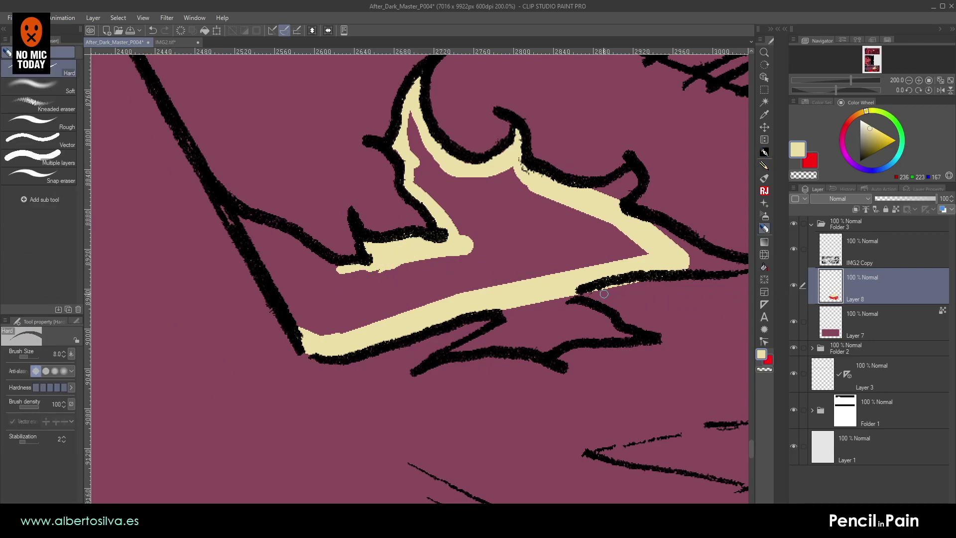
{"action": "left_click_drag", "start_coordinate": [596, 297], "coordinate": [597, 290]}
{"action": "key", "text": "p"}
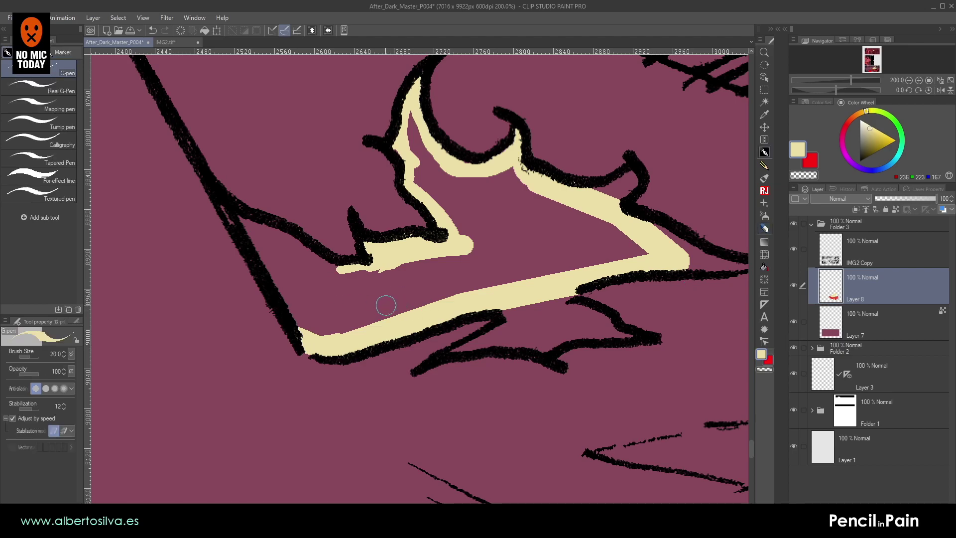
- Close the ground flame's left corner in pale yellow, running size 17.5 lines along the arrow shaft and the upper edge
{"action": "mouse_move", "coordinate": [412, 263]}
{"action": "left_mouse_down"}
{"action": "mouse_move", "coordinate": [377, 295]}
{"action": "mouse_move", "coordinate": [350, 301]}
{"action": "left_mouse_up"}
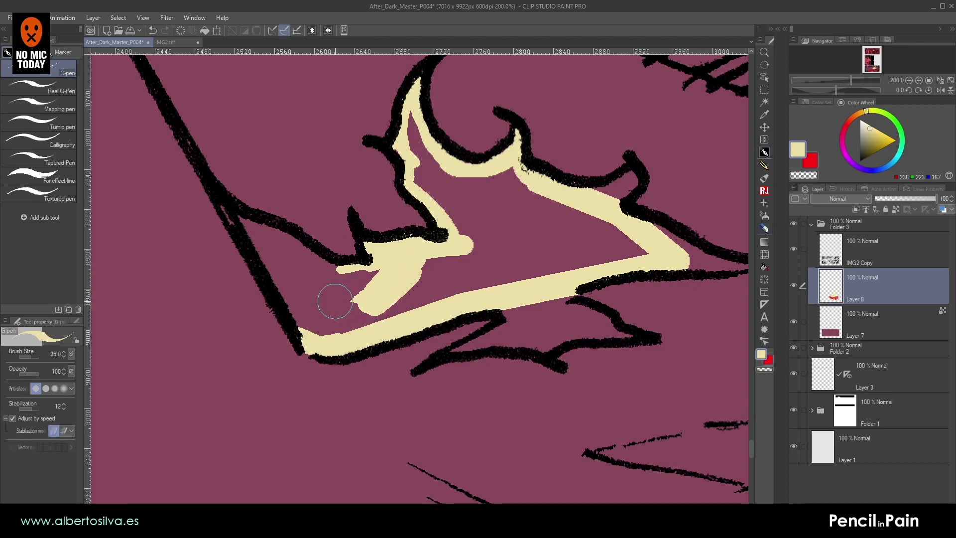
{"action": "key", "text": "bracketleft"}
{"action": "key", "text": "bracketleft"}
{"action": "key", "text": "bracketleft"}
{"action": "key", "text": "bracketleft"}
{"action": "left_click", "coordinate": [225, 207]}
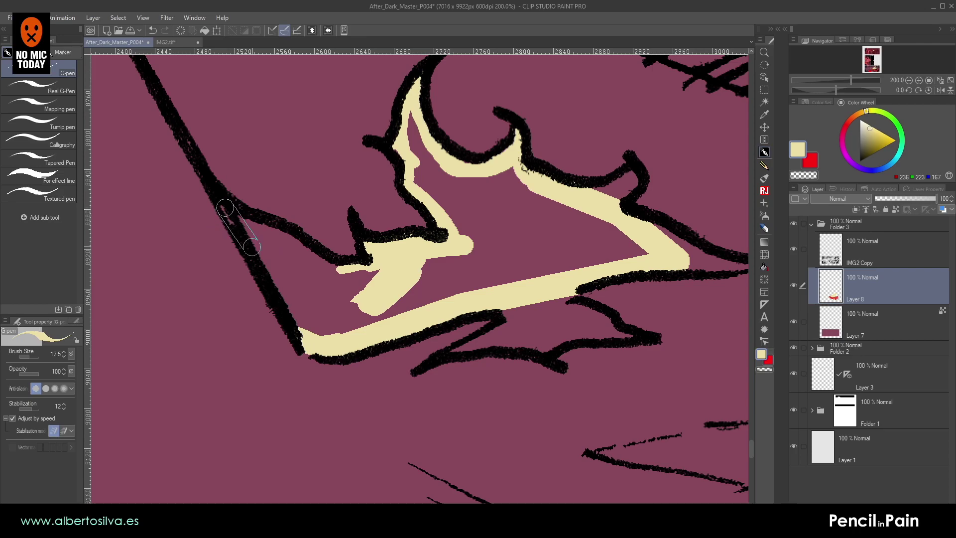
{"action": "left_click", "coordinate": [309, 340], "text": "shift"}
{"action": "left_click", "coordinate": [244, 218], "text": "shift"}
{"action": "left_click_drag", "start_coordinate": [311, 251], "coordinate": [348, 281]}
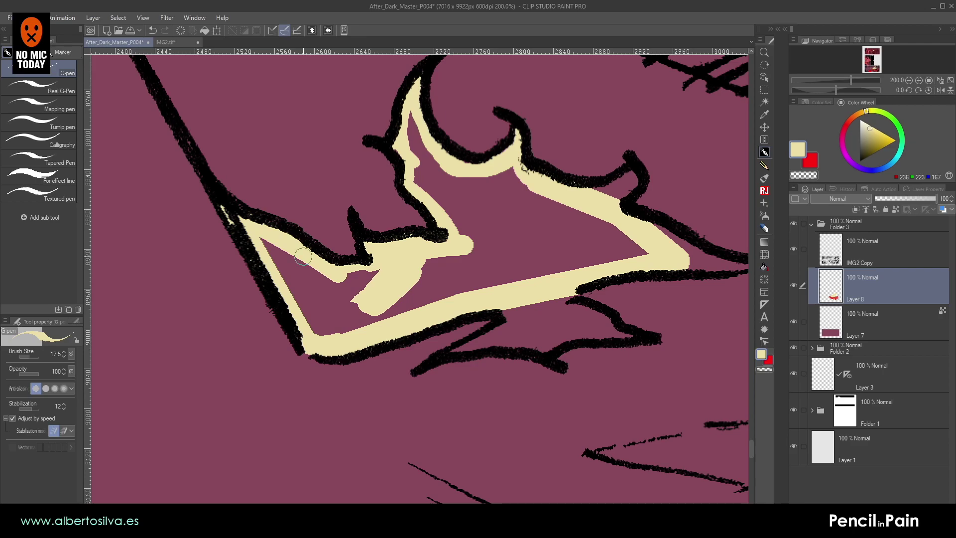
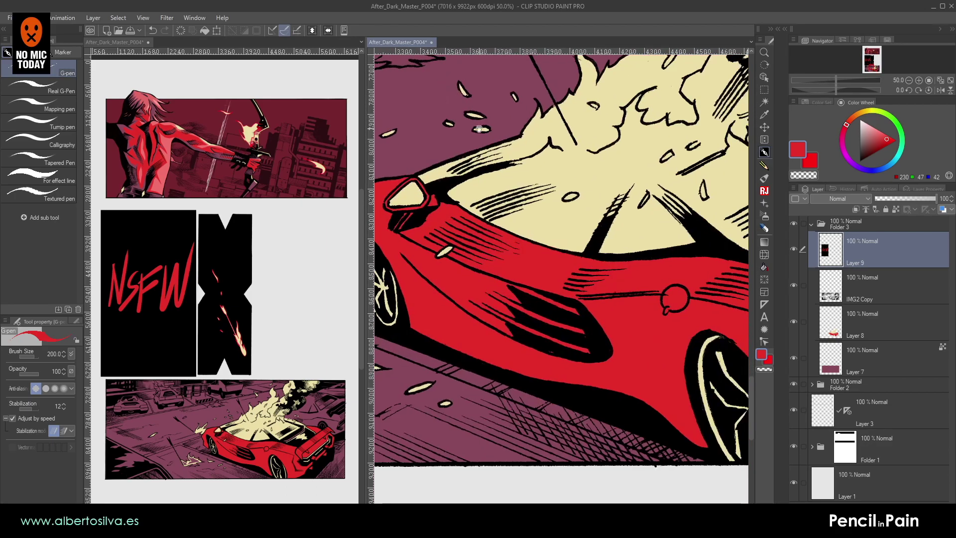
- Enlarge the page overview and narrow the side panels to widen the canvas around the ember beside the left wheel
{"action": "left_click_drag", "start_coordinate": [583, 182], "coordinate": [531, 139]}
{"action": "mouse_move", "coordinate": [680, 122]}
{"action": "left_mouse_down"}
{"action": "mouse_move", "coordinate": [595, 86]}
{"action": "mouse_move", "coordinate": [512, 118]}
{"action": "mouse_move", "coordinate": [546, 214]}
{"action": "mouse_move", "coordinate": [752, 175]}
{"action": "left_mouse_up"}
{"action": "mouse_move", "coordinate": [383, 169]}
{"action": "left_mouse_down"}
{"action": "mouse_move", "coordinate": [567, 124]}
{"action": "mouse_move", "coordinate": [612, 165]}
{"action": "left_mouse_up"}
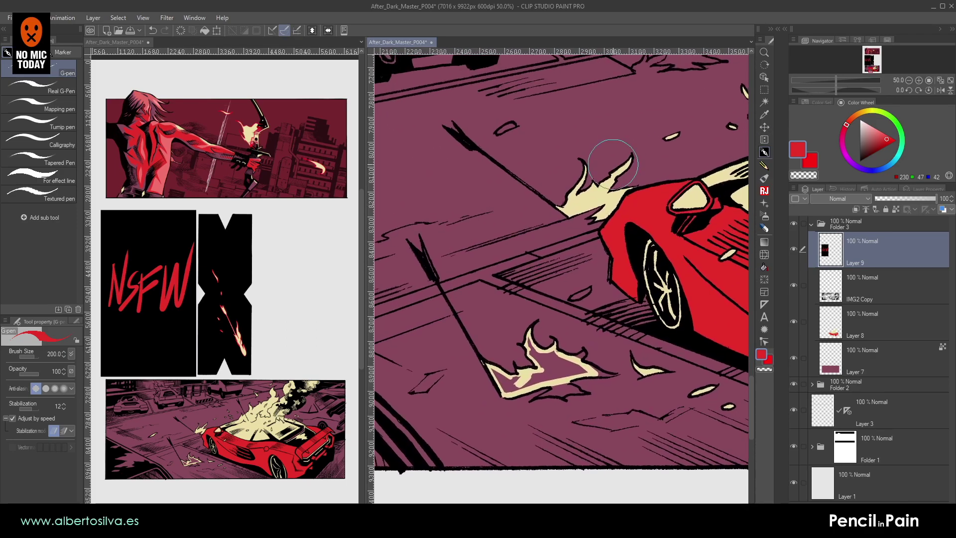
{"action": "scroll", "coordinate": [612, 165], "scroll_direction": "up", "scroll_amount": 1}
{"action": "scroll", "coordinate": [576, 132], "scroll_direction": "up", "scroll_amount": 1}
{"action": "left_click_drag", "start_coordinate": [242, 267], "coordinate": [234, 226]}
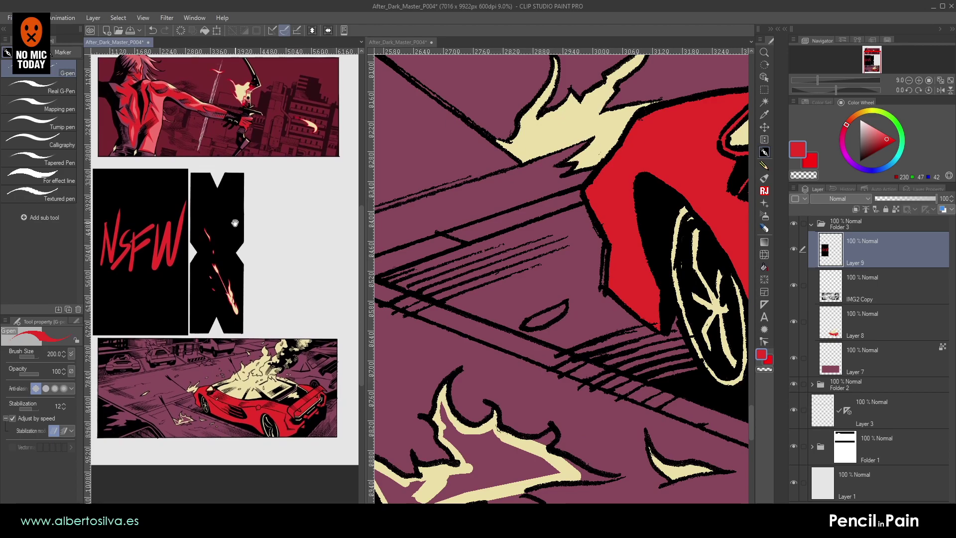
{"action": "scroll", "coordinate": [196, 171], "scroll_direction": "up", "scroll_amount": 1}
{"action": "left_click_drag", "start_coordinate": [330, 302], "coordinate": [305, 166]}
{"action": "scroll", "coordinate": [535, 223], "scroll_direction": "up", "scroll_amount": 1}
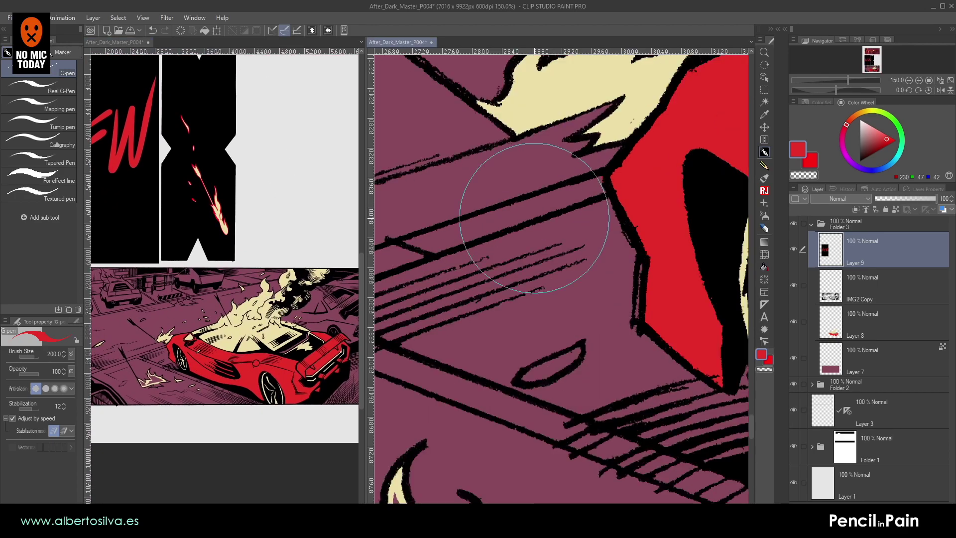
{"action": "left_click_drag", "start_coordinate": [789, 237], "coordinate": [873, 238]}
{"action": "left_click_drag", "start_coordinate": [559, 347], "coordinate": [559, 177]}
- Sample the flame's pale yellow and paint the ember between the left wheel and the ground flame on Layer 8 at size 20
{"action": "key", "text": "["}
{"action": "key", "text": "["}
{"action": "key", "text": "["}
{"action": "key", "text": "["}
{"action": "key", "text": "["}
{"action": "key", "text": "["}
{"action": "key", "text": "["}
{"action": "key", "text": "["}
{"action": "key", "text": "["}
{"action": "key", "text": "["}
{"action": "key", "text": "["}
{"action": "key", "text": "["}
{"action": "key", "text": "["}
{"action": "key", "text": "["}
{"action": "key", "text": "["}
{"action": "key", "text": "["}
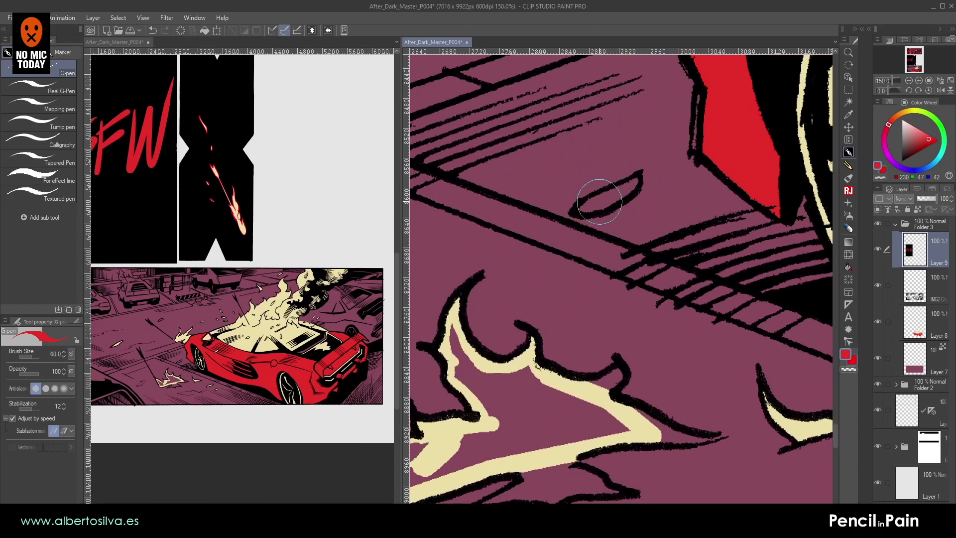
{"action": "left_click", "coordinate": [498, 359], "text": "alt"}
{"action": "left_click", "coordinate": [940, 325]}
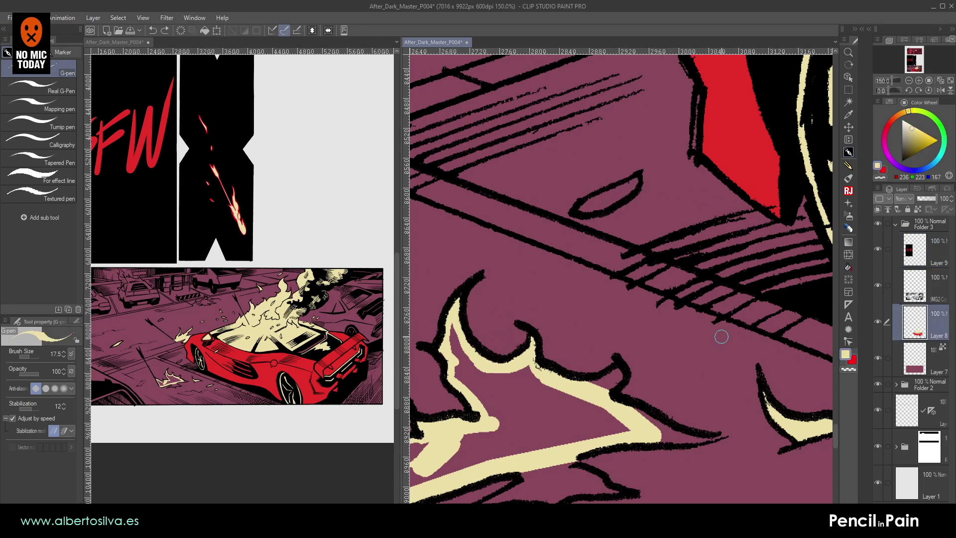
{"action": "left_click_drag", "start_coordinate": [584, 205], "coordinate": [621, 192]}
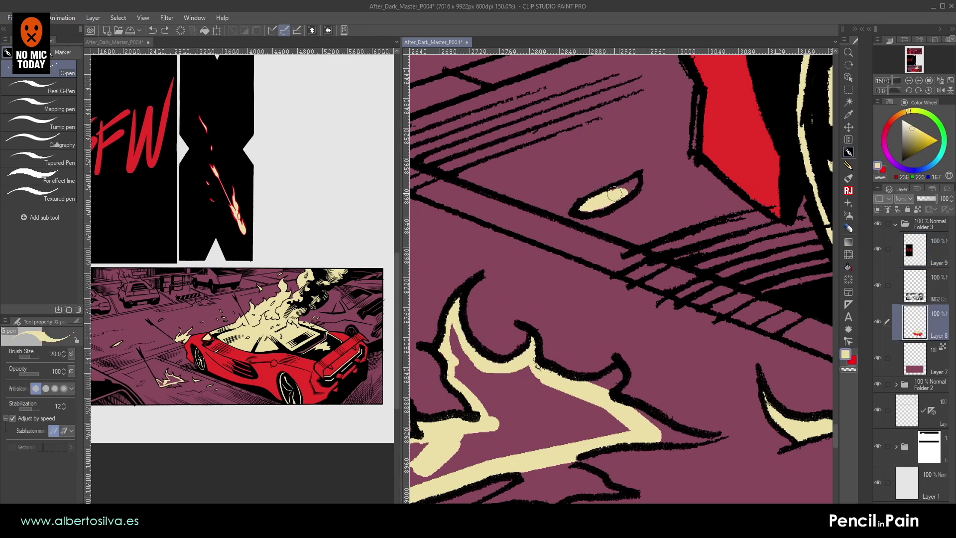
- Fill the outlined interior of the ground flame with pale yellow, referring only to the editing layer
{"action": "mouse_move", "coordinate": [534, 335]}
{"action": "left_mouse_down"}
{"action": "mouse_move", "coordinate": [551, 290]}
{"action": "mouse_move", "coordinate": [620, 193]}
{"action": "left_mouse_up"}
{"action": "left_click", "coordinate": [848, 267]}
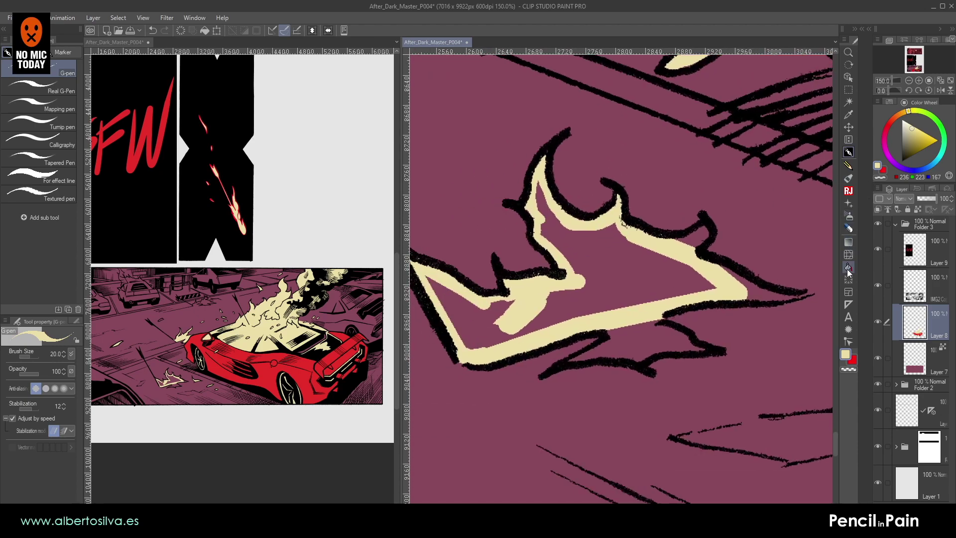
{"action": "left_click", "coordinate": [702, 269]}
{"action": "left_click_drag", "start_coordinate": [539, 296], "coordinate": [518, 322]}
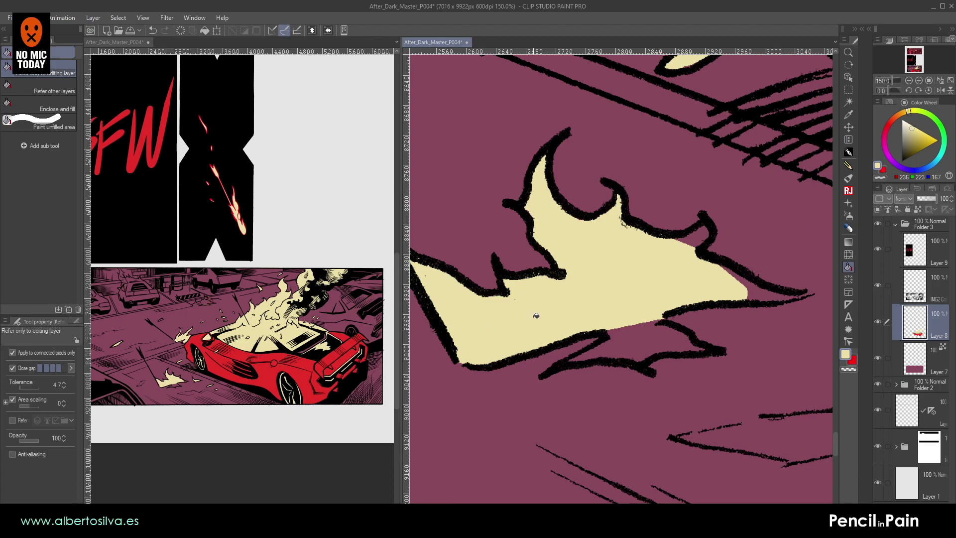
- Paint the ground flame's remaining right points and lower tongue pale yellow with a size 20 G-pen
{"action": "left_click", "coordinate": [848, 151]}
{"action": "scroll", "coordinate": [603, 224], "scroll_direction": "right", "scroll_amount": 2}
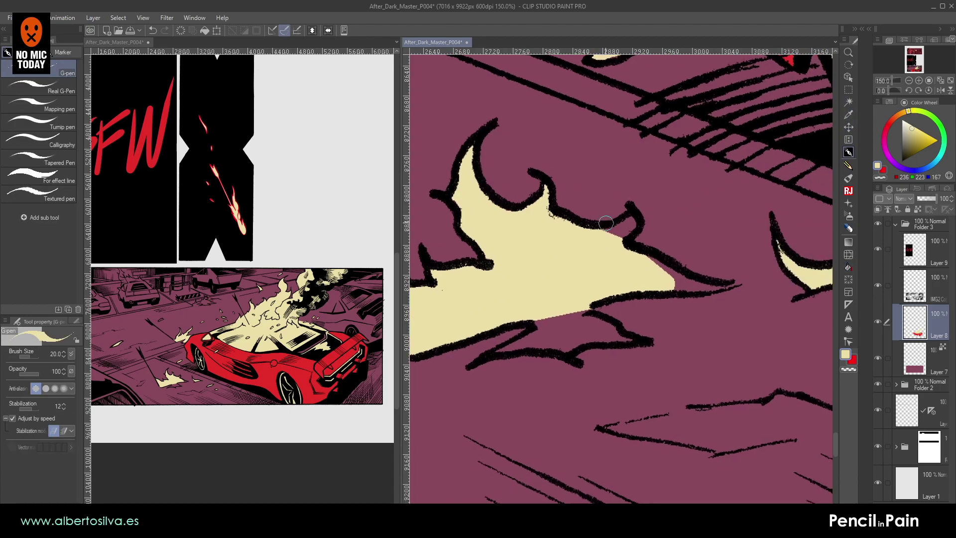
{"action": "left_click_drag", "start_coordinate": [626, 214], "coordinate": [608, 236]}
{"action": "left_click_drag", "start_coordinate": [595, 306], "coordinate": [614, 263]}
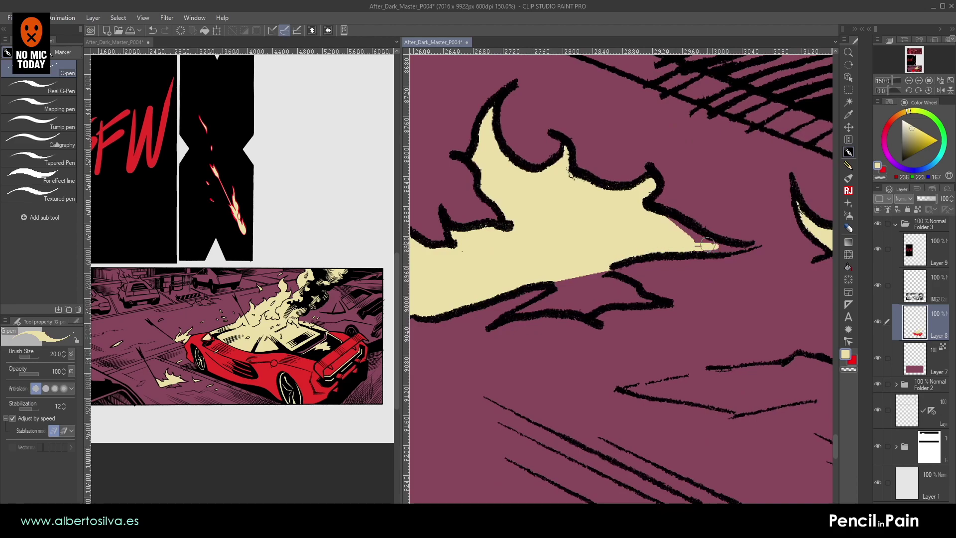
{"action": "left_click_drag", "start_coordinate": [722, 249], "coordinate": [648, 212]}
{"action": "left_click_drag", "start_coordinate": [667, 270], "coordinate": [671, 233]}
{"action": "mouse_move", "coordinate": [528, 277]}
{"action": "left_mouse_down"}
{"action": "mouse_move", "coordinate": [579, 244]}
{"action": "mouse_move", "coordinate": [567, 253]}
{"action": "mouse_move", "coordinate": [596, 265]}
{"action": "mouse_move", "coordinate": [582, 248]}
{"action": "mouse_move", "coordinate": [612, 230]}
{"action": "mouse_move", "coordinate": [600, 246]}
{"action": "mouse_move", "coordinate": [610, 265]}
{"action": "mouse_move", "coordinate": [601, 250]}
{"action": "mouse_move", "coordinate": [448, 320]}
{"action": "left_mouse_up"}
{"action": "left_click_drag", "start_coordinate": [681, 261], "coordinate": [512, 254]}
{"action": "left_click_drag", "start_coordinate": [611, 281], "coordinate": [594, 271]}
- Paint the small ember above the upper arrow pale yellow with a size 20 brush
{"action": "left_click_drag", "start_coordinate": [420, 158], "coordinate": [640, 214]}
{"action": "left_click_drag", "start_coordinate": [439, 178], "coordinate": [677, 214]}
{"action": "left_click_drag", "start_coordinate": [424, 162], "coordinate": [666, 194]}
{"action": "left_click", "coordinate": [908, 80]}
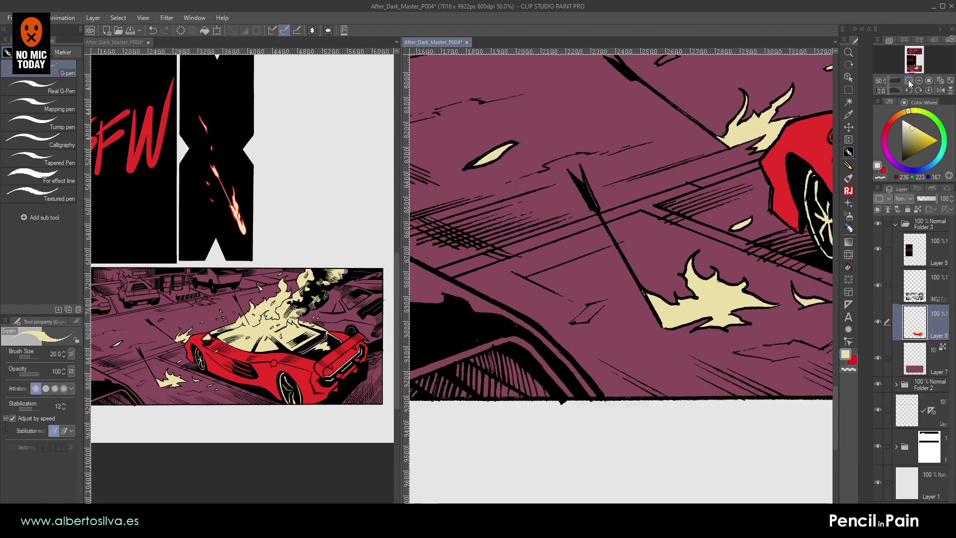
{"action": "left_click", "coordinate": [908, 80]}
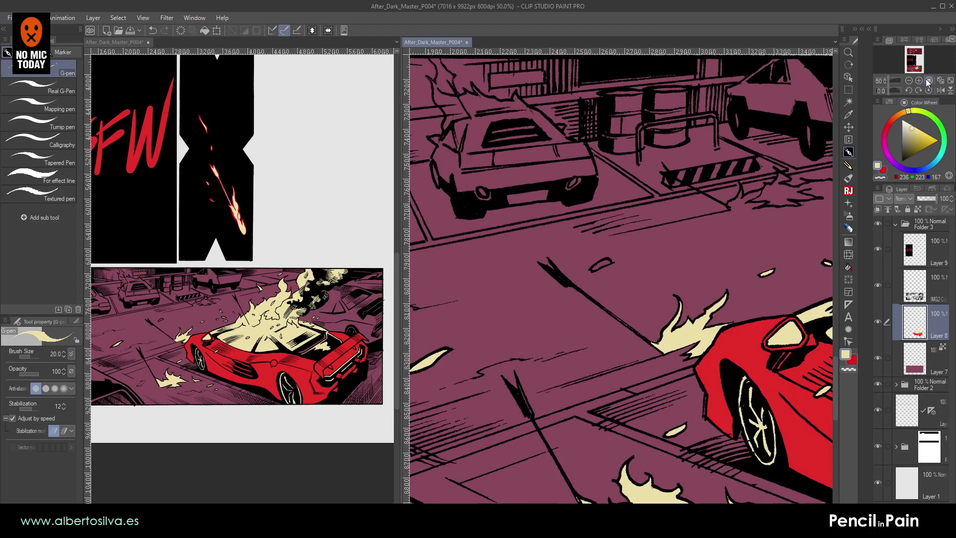
{"action": "left_click", "coordinate": [917, 81]}
{"action": "left_click", "coordinate": [917, 80]}
{"action": "left_click", "coordinate": [917, 81]}
{"action": "left_click_drag", "start_coordinate": [530, 204], "coordinate": [520, 243]}
{"action": "mouse_move", "coordinate": [555, 270]}
{"action": "left_mouse_down"}
{"action": "mouse_move", "coordinate": [532, 274]}
{"action": "mouse_move", "coordinate": [567, 257]}
{"action": "mouse_move", "coordinate": [559, 261]}
{"action": "left_mouse_up"}
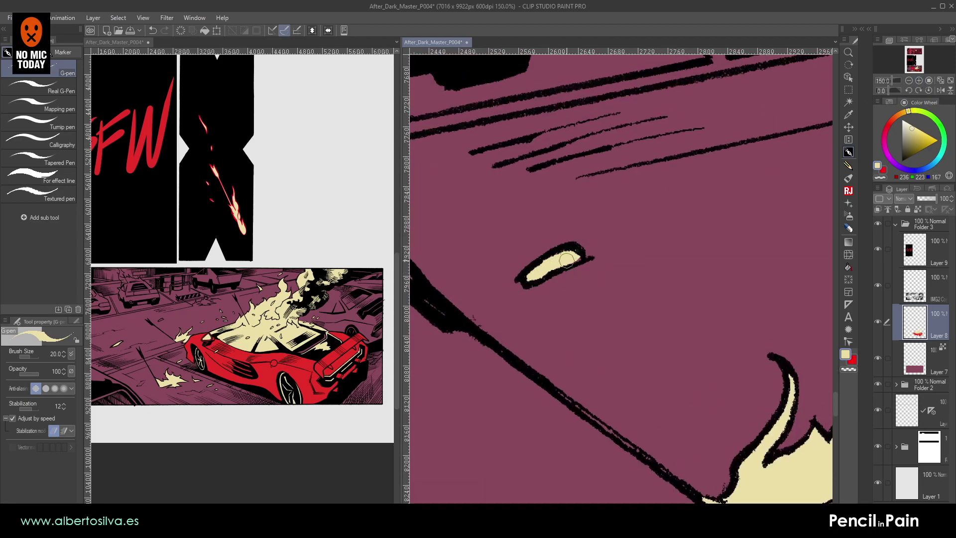
- Paint the left tongue of the background flame by the striped barrier pale yellow and add a straight size 20 stroke across it
{"action": "left_click_drag", "start_coordinate": [752, 135], "coordinate": [505, 310]}
{"action": "left_click_drag", "start_coordinate": [656, 219], "coordinate": [514, 343]}
{"action": "left_click_drag", "start_coordinate": [589, 267], "coordinate": [552, 221]}
{"action": "left_click_drag", "start_coordinate": [549, 305], "coordinate": [534, 326]}
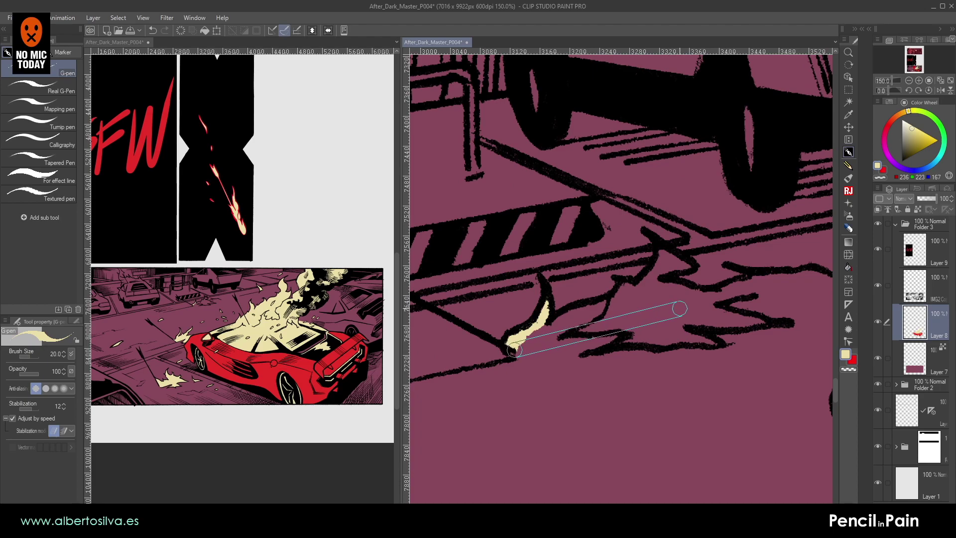
{"action": "left_click", "coordinate": [717, 304], "text": "shift"}
- Fill the body and right-hand points of the flame by the striped barrier with pale yellow, using a size 30 brush
{"action": "key", "text": "bracketright"}
{"action": "mouse_move", "coordinate": [585, 314]}
{"action": "left_mouse_down"}
{"action": "mouse_move", "coordinate": [563, 270]}
{"action": "mouse_move", "coordinate": [508, 292]}
{"action": "mouse_move", "coordinate": [584, 258]}
{"action": "mouse_move", "coordinate": [552, 274]}
{"action": "mouse_move", "coordinate": [642, 257]}
{"action": "mouse_move", "coordinate": [595, 243]}
{"action": "mouse_move", "coordinate": [630, 212]}
{"action": "mouse_move", "coordinate": [617, 227]}
{"action": "mouse_move", "coordinate": [664, 209]}
{"action": "mouse_move", "coordinate": [604, 244]}
{"action": "mouse_move", "coordinate": [677, 251]}
{"action": "mouse_move", "coordinate": [602, 255]}
{"action": "left_mouse_up"}
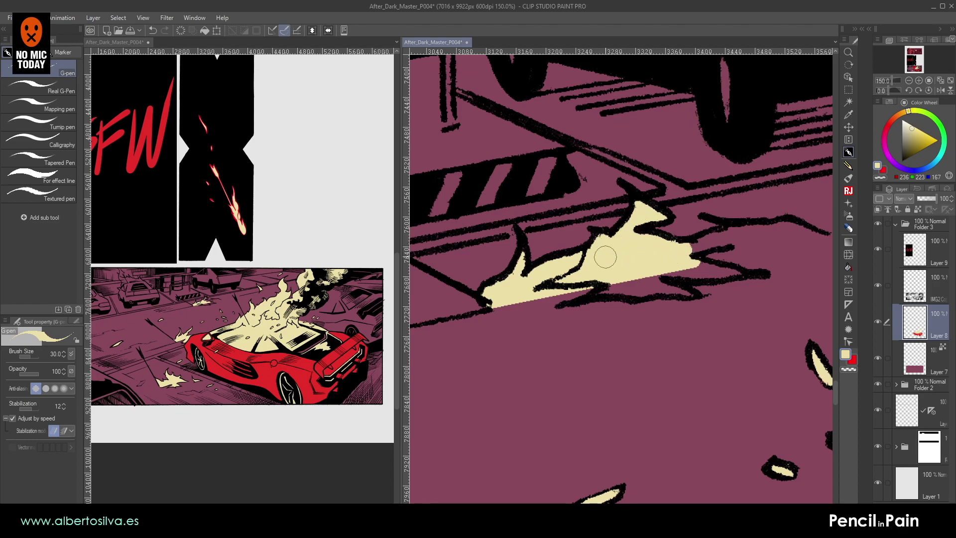
{"action": "mouse_move", "coordinate": [596, 297]}
{"action": "left_mouse_down"}
{"action": "mouse_move", "coordinate": [648, 280]}
{"action": "mouse_move", "coordinate": [638, 293]}
{"action": "mouse_move", "coordinate": [656, 283]}
{"action": "mouse_move", "coordinate": [693, 292]}
{"action": "mouse_move", "coordinate": [687, 266]}
{"action": "mouse_move", "coordinate": [702, 262]}
{"action": "mouse_move", "coordinate": [696, 271]}
{"action": "mouse_move", "coordinate": [738, 271]}
{"action": "mouse_move", "coordinate": [709, 267]}
{"action": "mouse_move", "coordinate": [702, 240]}
{"action": "mouse_move", "coordinate": [695, 244]}
{"action": "mouse_move", "coordinate": [740, 238]}
{"action": "mouse_move", "coordinate": [610, 252]}
{"action": "mouse_move", "coordinate": [632, 245]}
{"action": "mouse_move", "coordinate": [618, 244]}
{"action": "mouse_move", "coordinate": [600, 254]}
{"action": "mouse_move", "coordinate": [591, 245]}
{"action": "mouse_move", "coordinate": [665, 250]}
{"action": "left_mouse_up"}
{"action": "mouse_move", "coordinate": [631, 308]}
{"action": "left_mouse_down"}
{"action": "mouse_move", "coordinate": [561, 341]}
{"action": "mouse_move", "coordinate": [548, 220]}
{"action": "mouse_move", "coordinate": [776, 224]}
{"action": "left_mouse_up"}
{"action": "left_click_drag", "start_coordinate": [595, 276], "coordinate": [736, 270]}
{"action": "left_click_drag", "start_coordinate": [649, 292], "coordinate": [801, 275]}
{"action": "left_click_drag", "start_coordinate": [682, 280], "coordinate": [768, 288]}
- Finish the flame by the striped barrier and paint the upper tongue of the parked background car's flame pale yellow
{"action": "left_click_drag", "start_coordinate": [553, 214], "coordinate": [817, 321]}
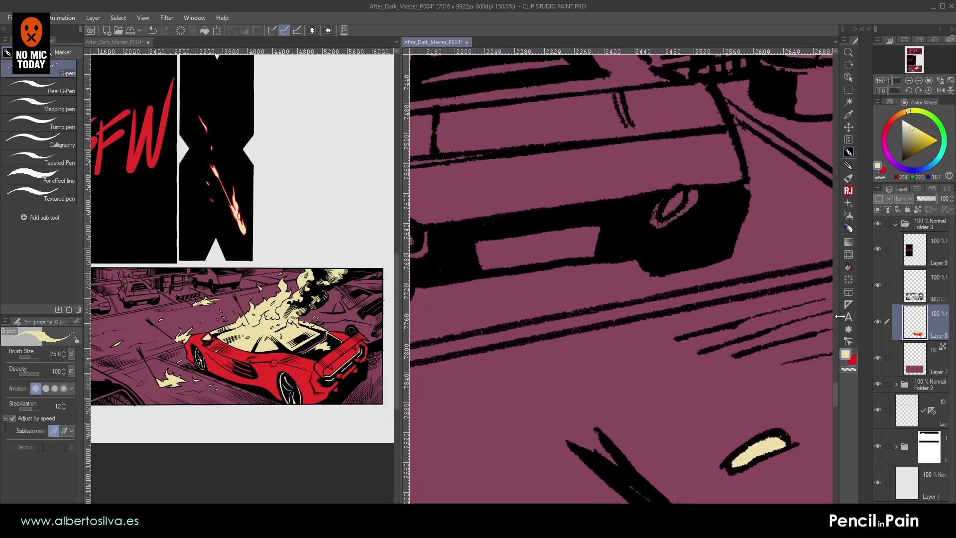
{"action": "left_click_drag", "start_coordinate": [596, 181], "coordinate": [725, 365]}
{"action": "left_click_drag", "start_coordinate": [625, 231], "coordinate": [761, 331]}
{"action": "mouse_move", "coordinate": [508, 114]}
{"action": "left_mouse_down"}
{"action": "mouse_move", "coordinate": [534, 173]}
{"action": "mouse_move", "coordinate": [534, 162]}
{"action": "mouse_move", "coordinate": [523, 225]}
{"action": "mouse_move", "coordinate": [520, 193]}
{"action": "mouse_move", "coordinate": [532, 202]}
{"action": "mouse_move", "coordinate": [559, 172]}
{"action": "mouse_move", "coordinate": [571, 195]}
{"action": "mouse_move", "coordinate": [565, 161]}
{"action": "mouse_move", "coordinate": [568, 181]}
{"action": "left_mouse_up"}
{"action": "mouse_move", "coordinate": [540, 132]}
{"action": "left_mouse_down"}
{"action": "mouse_move", "coordinate": [535, 111]}
{"action": "mouse_move", "coordinate": [558, 161]}
{"action": "mouse_move", "coordinate": [545, 142]}
{"action": "mouse_move", "coordinate": [573, 169]}
{"action": "mouse_move", "coordinate": [529, 121]}
{"action": "mouse_move", "coordinate": [542, 148]}
{"action": "left_mouse_up"}
{"action": "left_click_drag", "start_coordinate": [551, 213], "coordinate": [575, 215]}
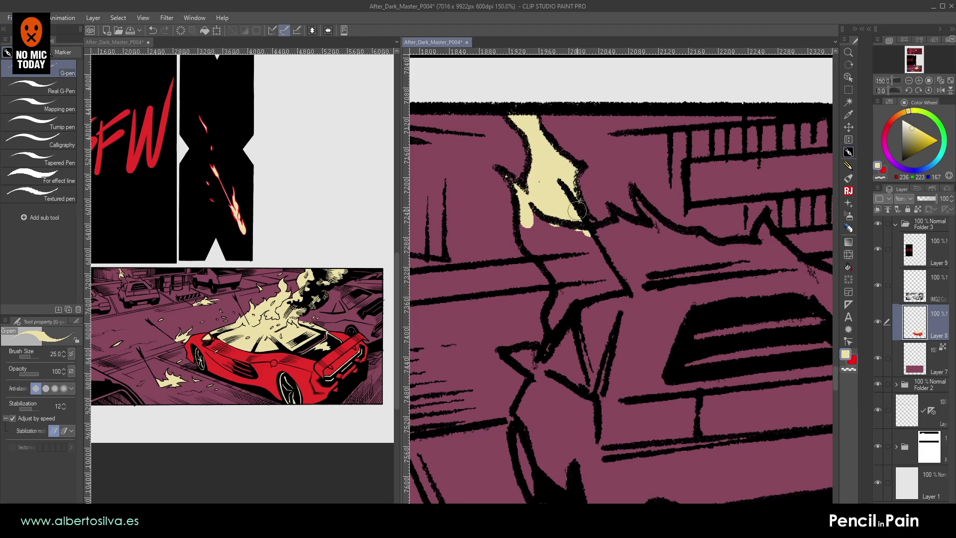
- Fill the middle and right-hand points of the flame on the parked background car with pale yellow, using a size 20 G-pen
{"action": "key", "text": "shift+space"}
{"action": "left_click_drag", "start_coordinate": [572, 160], "coordinate": [503, 265]}
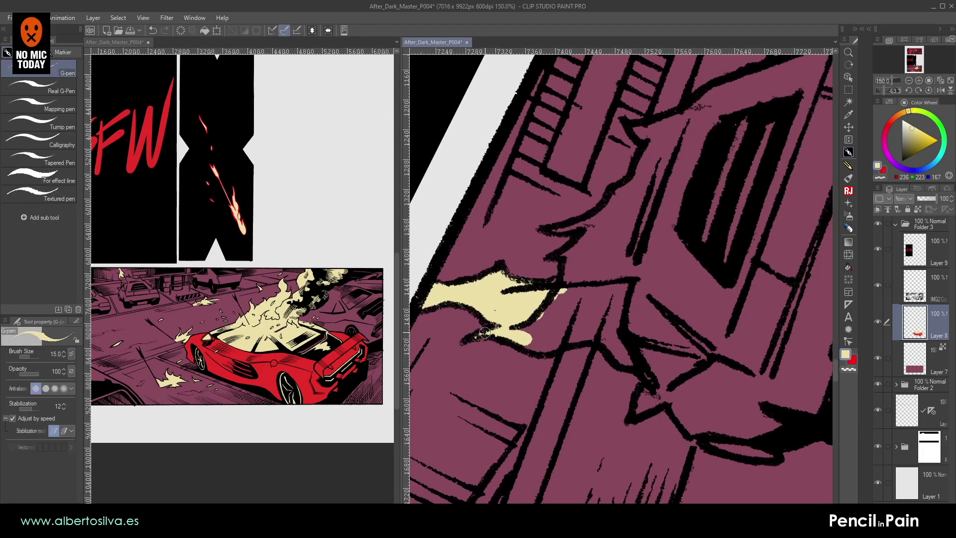
{"action": "mouse_move", "coordinate": [531, 343]}
{"action": "left_mouse_down"}
{"action": "mouse_move", "coordinate": [553, 347]}
{"action": "mouse_move", "coordinate": [591, 333]}
{"action": "mouse_move", "coordinate": [572, 251]}
{"action": "mouse_move", "coordinate": [561, 294]}
{"action": "mouse_move", "coordinate": [528, 315]}
{"action": "mouse_move", "coordinate": [570, 298]}
{"action": "mouse_move", "coordinate": [570, 321]}
{"action": "mouse_move", "coordinate": [557, 327]}
{"action": "left_mouse_up"}
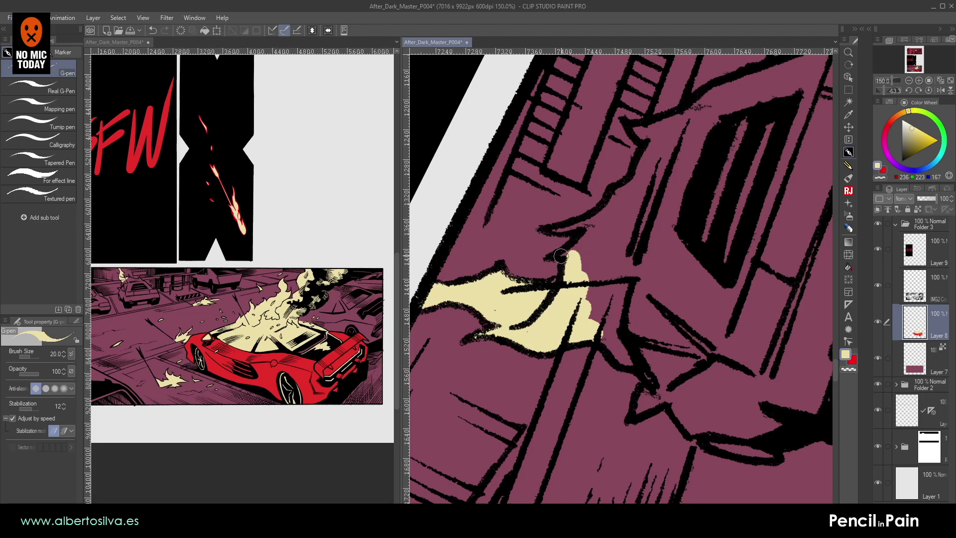
{"action": "left_click_drag", "start_coordinate": [584, 230], "coordinate": [567, 269]}
{"action": "mouse_move", "coordinate": [607, 297]}
{"action": "left_mouse_down"}
{"action": "mouse_move", "coordinate": [562, 309]}
{"action": "mouse_move", "coordinate": [536, 271]}
{"action": "mouse_move", "coordinate": [526, 294]}
{"action": "mouse_move", "coordinate": [536, 276]}
{"action": "mouse_move", "coordinate": [642, 237]}
{"action": "mouse_move", "coordinate": [622, 244]}
{"action": "mouse_move", "coordinate": [761, 235]}
{"action": "left_mouse_up"}
{"action": "mouse_move", "coordinate": [603, 243]}
{"action": "left_mouse_down"}
{"action": "mouse_move", "coordinate": [513, 271]}
{"action": "mouse_move", "coordinate": [597, 234]}
{"action": "mouse_move", "coordinate": [534, 228]}
{"action": "mouse_move", "coordinate": [546, 238]}
{"action": "mouse_move", "coordinate": [536, 324]}
{"action": "left_mouse_up"}
- Paint the flame's lower tongue, its base along the background car's roof and the front pillar gap pale yellow
{"action": "key", "text": "["}
{"action": "key", "text": "["}
{"action": "mouse_move", "coordinate": [499, 297]}
{"action": "left_mouse_down"}
{"action": "mouse_move", "coordinate": [550, 280]}
{"action": "mouse_move", "coordinate": [600, 209]}
{"action": "mouse_move", "coordinate": [569, 287]}
{"action": "left_mouse_up"}
{"action": "mouse_move", "coordinate": [587, 188]}
{"action": "left_mouse_down"}
{"action": "mouse_move", "coordinate": [603, 196]}
{"action": "mouse_move", "coordinate": [660, 155]}
{"action": "left_mouse_up"}
{"action": "left_click_drag", "start_coordinate": [587, 250], "coordinate": [628, 236]}
{"action": "key", "text": "bracketright"}
{"action": "mouse_move", "coordinate": [523, 302]}
{"action": "left_mouse_down"}
{"action": "mouse_move", "coordinate": [521, 271]}
{"action": "mouse_move", "coordinate": [508, 299]}
{"action": "mouse_move", "coordinate": [515, 328]}
{"action": "mouse_move", "coordinate": [518, 269]}
{"action": "mouse_move", "coordinate": [533, 281]}
{"action": "mouse_move", "coordinate": [515, 346]}
{"action": "mouse_move", "coordinate": [531, 285]}
{"action": "left_mouse_up"}
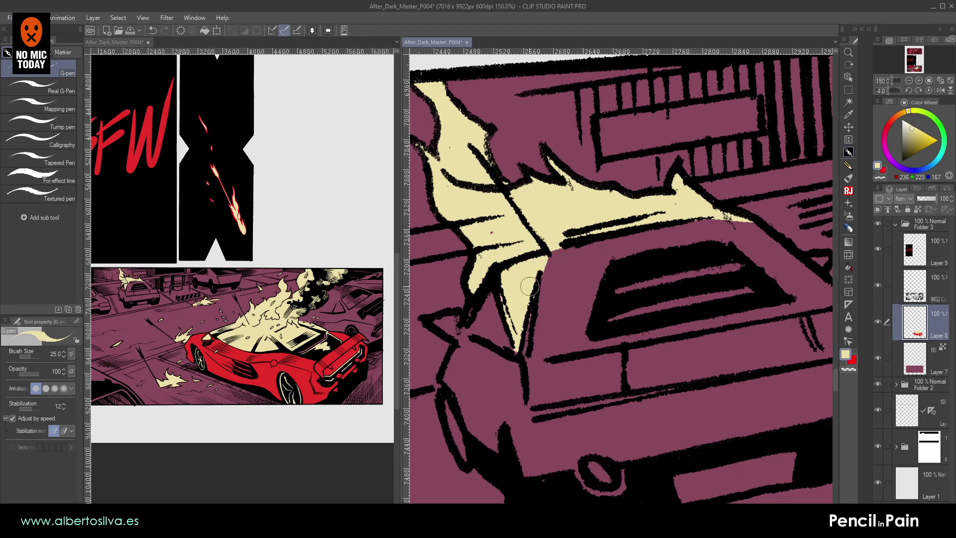
- Extend the pale yellow down the right edge of the background car's roof and tidy that edge with the hard eraser
{"action": "mouse_move", "coordinate": [532, 352]}
{"action": "left_mouse_down"}
{"action": "mouse_move", "coordinate": [560, 254]}
{"action": "mouse_move", "coordinate": [534, 328]}
{"action": "left_mouse_up"}
{"action": "mouse_move", "coordinate": [573, 261]}
{"action": "left_mouse_down"}
{"action": "mouse_move", "coordinate": [598, 244]}
{"action": "mouse_move", "coordinate": [541, 267]}
{"action": "mouse_move", "coordinate": [702, 236]}
{"action": "mouse_move", "coordinate": [586, 277]}
{"action": "left_mouse_up"}
{"action": "left_click_drag", "start_coordinate": [662, 253], "coordinate": [664, 296]}
{"action": "mouse_move", "coordinate": [661, 295]}
{"action": "left_mouse_down"}
{"action": "mouse_move", "coordinate": [599, 268]}
{"action": "mouse_move", "coordinate": [606, 361]}
{"action": "left_mouse_up"}
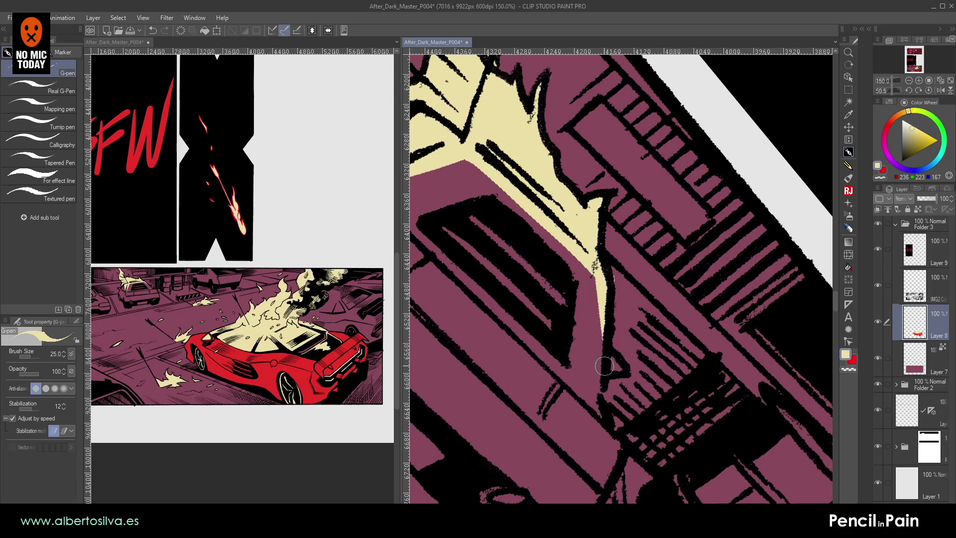
{"action": "left_click", "coordinate": [849, 229]}
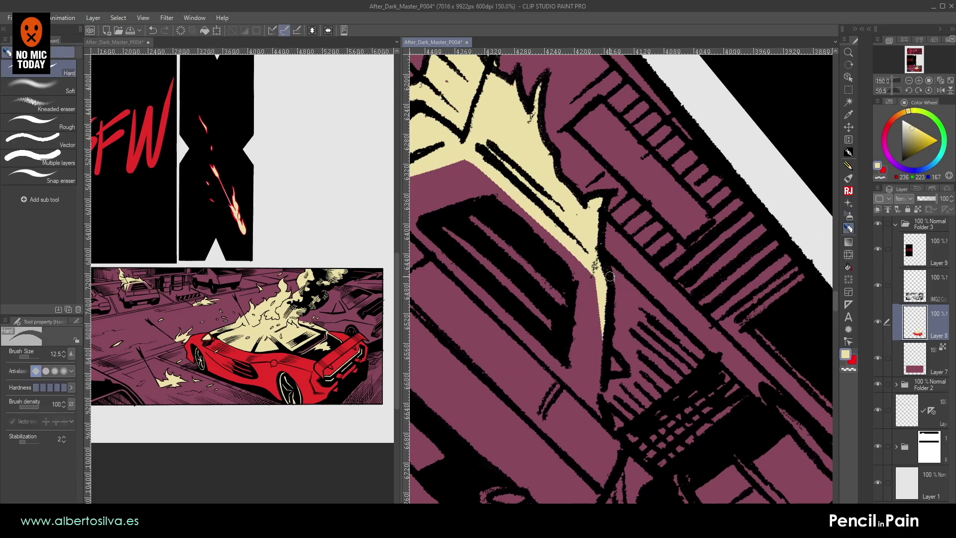
{"action": "left_click_drag", "start_coordinate": [564, 281], "coordinate": [731, 253]}
{"action": "left_click_drag", "start_coordinate": [727, 251], "coordinate": [636, 246]}
{"action": "left_click_drag", "start_coordinate": [614, 277], "coordinate": [622, 238]}
- Paint a pale yellow band along the lower edge of the background car's louvred window with a size 25 G-pen
{"action": "left_click", "coordinate": [848, 153]}
{"action": "mouse_move", "coordinate": [475, 277]}
{"action": "left_mouse_down"}
{"action": "mouse_move", "coordinate": [482, 325]}
{"action": "mouse_move", "coordinate": [493, 291]}
{"action": "mouse_move", "coordinate": [723, 182]}
{"action": "left_mouse_up"}
{"action": "key", "text": "p"}
{"action": "key", "text": "ctrl+z"}
{"action": "left_click_drag", "start_coordinate": [612, 232], "coordinate": [730, 170]}
{"action": "left_click_drag", "start_coordinate": [673, 199], "coordinate": [755, 160]}
{"action": "left_click_drag", "start_coordinate": [704, 184], "coordinate": [761, 155]}
{"action": "left_click", "coordinate": [674, 218], "text": "alt"}
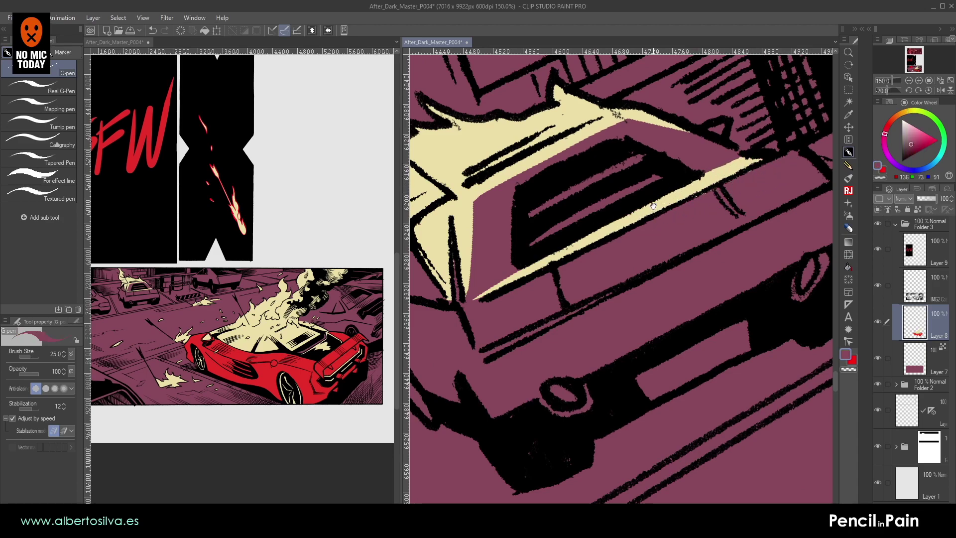
{"action": "left_click_drag", "start_coordinate": [653, 206], "coordinate": [646, 250]}
{"action": "key", "text": "r"}
{"action": "double_click", "coordinate": [625, 217]}
{"action": "key", "text": "p"}
{"action": "left_click_drag", "start_coordinate": [603, 193], "coordinate": [675, 195]}
{"action": "mouse_move", "coordinate": [557, 206]}
{"action": "left_mouse_down"}
{"action": "mouse_move", "coordinate": [569, 213]}
{"action": "mouse_move", "coordinate": [572, 192]}
{"action": "mouse_move", "coordinate": [528, 283]}
{"action": "left_mouse_up"}
{"action": "key", "text": "ctrl+z"}
{"action": "left_click", "coordinate": [561, 205], "text": "alt"}
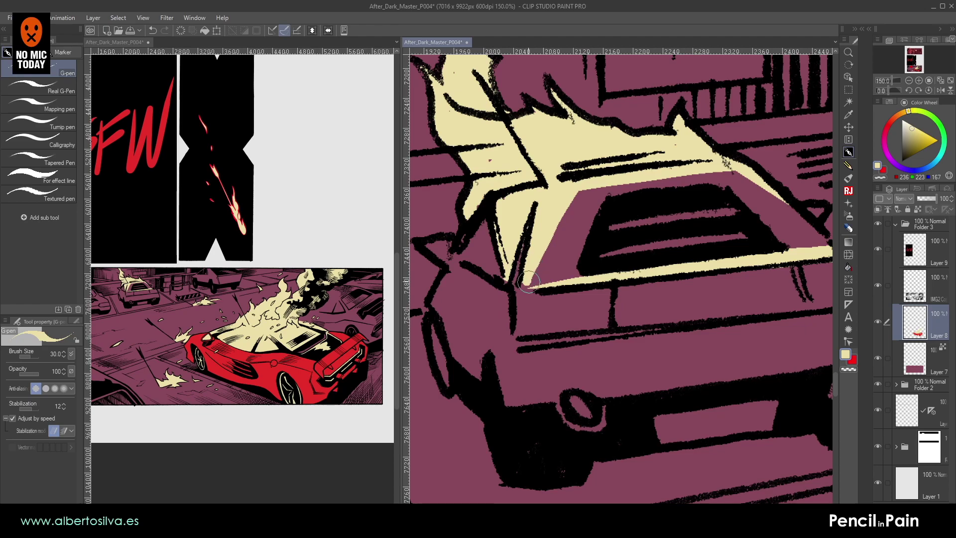
- Paint pale yellow bands around the remaining edges of the background car's louvred window and return the canvas to its upright angle
{"action": "mouse_move", "coordinate": [558, 211]}
{"action": "left_mouse_down"}
{"action": "mouse_move", "coordinate": [632, 174]}
{"action": "mouse_move", "coordinate": [583, 253]}
{"action": "left_mouse_up"}
{"action": "left_click_drag", "start_coordinate": [601, 183], "coordinate": [585, 243]}
{"action": "mouse_move", "coordinate": [625, 200]}
{"action": "left_mouse_down"}
{"action": "mouse_move", "coordinate": [660, 179]}
{"action": "mouse_move", "coordinate": [697, 178]}
{"action": "mouse_move", "coordinate": [547, 234]}
{"action": "left_mouse_up"}
{"action": "key", "text": "r"}
{"action": "mouse_move", "coordinate": [570, 203]}
{"action": "left_mouse_down"}
{"action": "mouse_move", "coordinate": [518, 294]}
{"action": "mouse_move", "coordinate": [533, 316]}
{"action": "left_mouse_up"}
{"action": "key", "text": "bracketleft"}
{"action": "mouse_move", "coordinate": [547, 380]}
{"action": "left_mouse_down"}
{"action": "mouse_move", "coordinate": [558, 360]}
{"action": "mouse_move", "coordinate": [633, 303]}
{"action": "left_mouse_up"}
{"action": "left_click_drag", "start_coordinate": [551, 360], "coordinate": [633, 301]}
{"action": "key", "text": "r"}
{"action": "double_click", "coordinate": [543, 271]}
{"action": "left_click_drag", "start_coordinate": [555, 242], "coordinate": [666, 241]}
{"action": "mouse_move", "coordinate": [666, 190]}
{"action": "left_mouse_down"}
{"action": "mouse_move", "coordinate": [599, 182]}
{"action": "mouse_move", "coordinate": [541, 220]}
{"action": "mouse_move", "coordinate": [631, 134]}
{"action": "left_mouse_up"}
{"action": "key", "text": "p"}
{"action": "key", "text": "r"}
{"action": "left_click_drag", "start_coordinate": [550, 198], "coordinate": [561, 190]}
{"action": "double_click", "coordinate": [561, 190]}
{"action": "left_click_drag", "start_coordinate": [680, 99], "coordinate": [741, 91]}
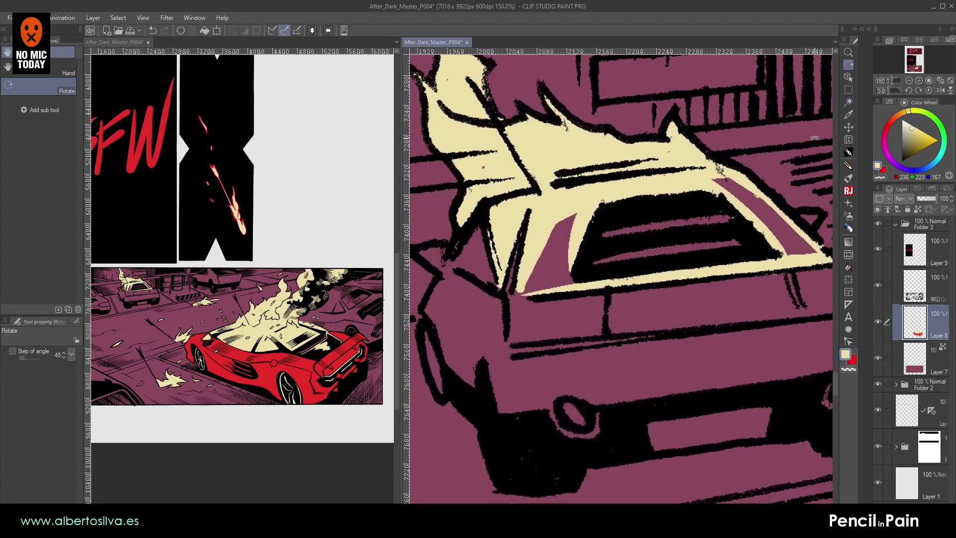
- Save the page and add a new layer above the line art layer, clipped to it
{"action": "left_click", "coordinate": [909, 81]}
{"action": "left_click", "coordinate": [909, 81]}
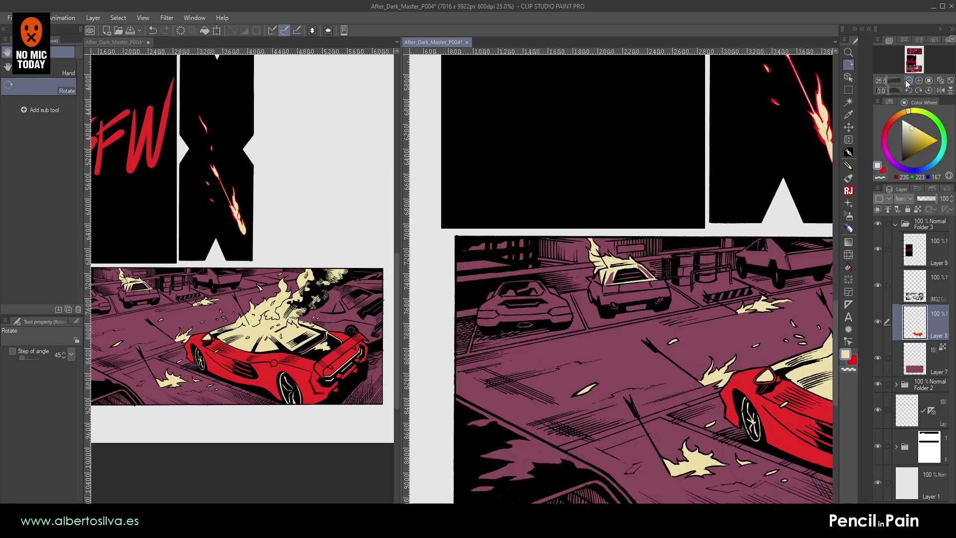
{"action": "left_click", "coordinate": [909, 81]}
{"action": "left_click", "coordinate": [918, 80]}
{"action": "left_click", "coordinate": [918, 81]}
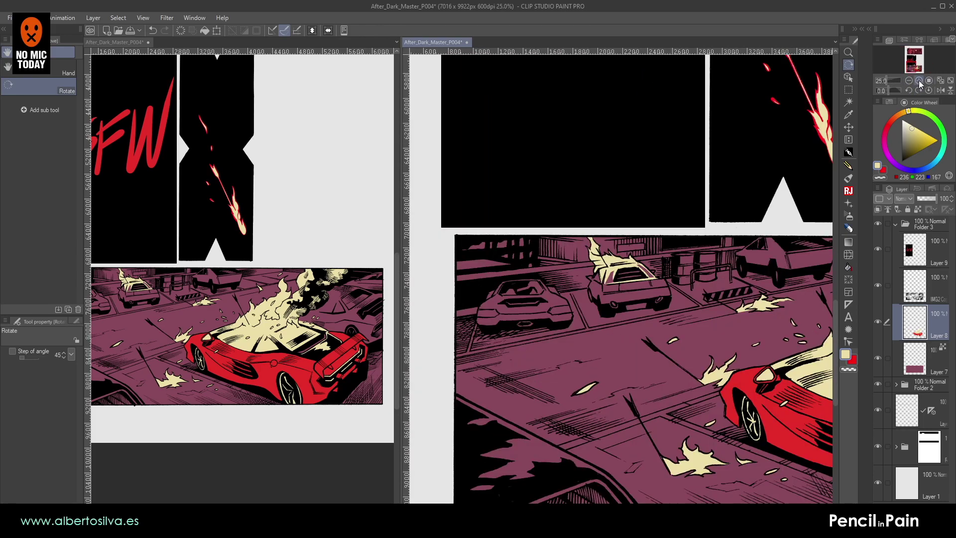
{"action": "left_click_drag", "start_coordinate": [909, 63], "coordinate": [915, 68]}
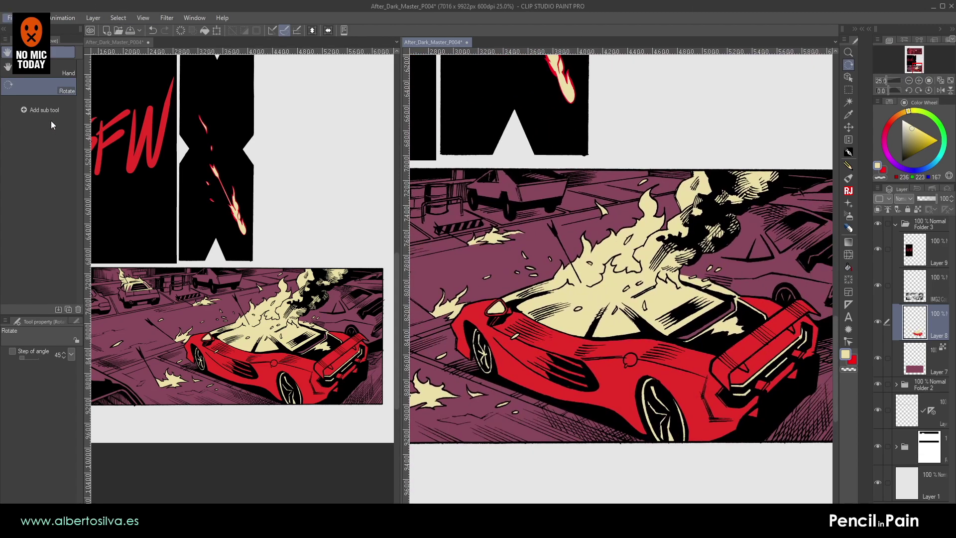
{"action": "left_click", "coordinate": [923, 292]}
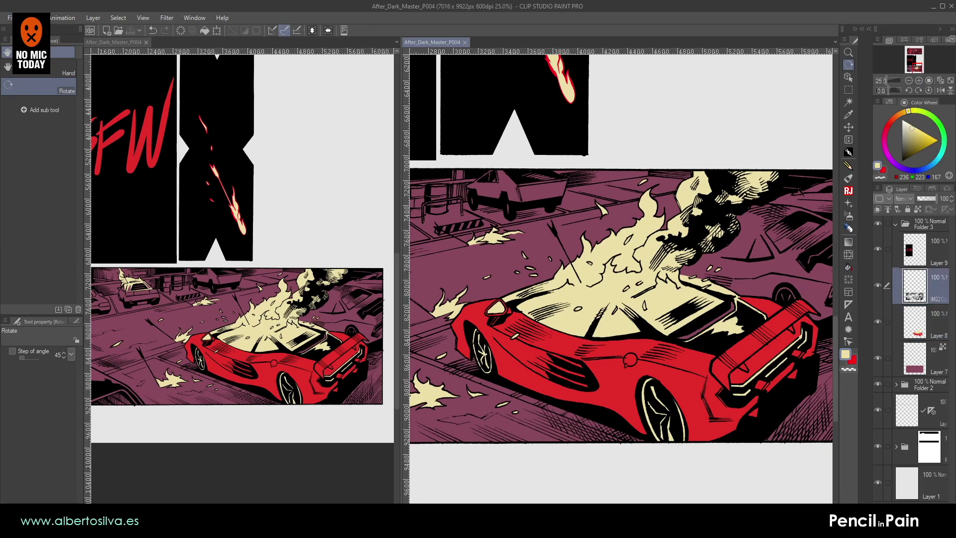
{"action": "key", "text": "ctrl+shift+n"}
{"action": "left_click", "coordinate": [879, 211]}
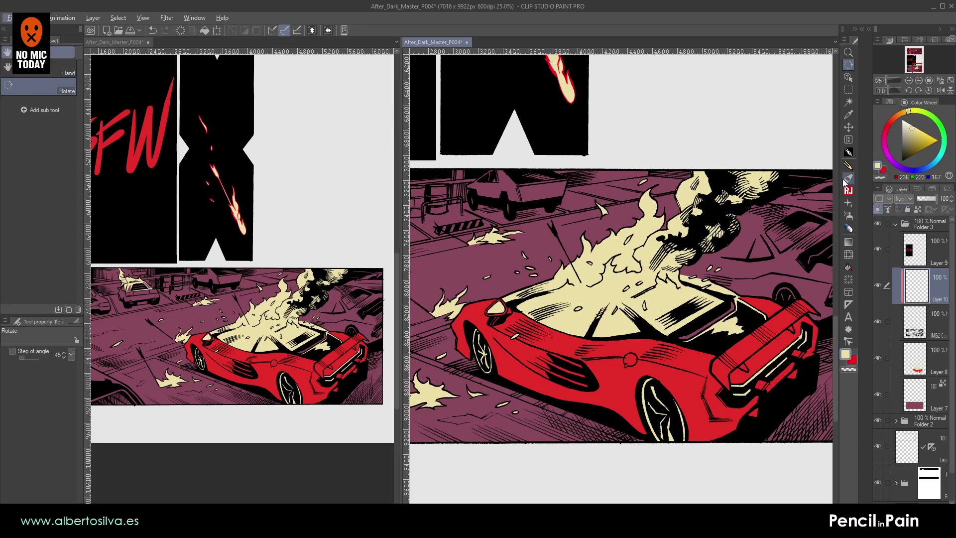
- Recolour the middle flame outlines on the burning red car bright red with the G-pen at size 175
{"action": "left_click", "coordinate": [849, 153]}
{"action": "key", "text": "x"}
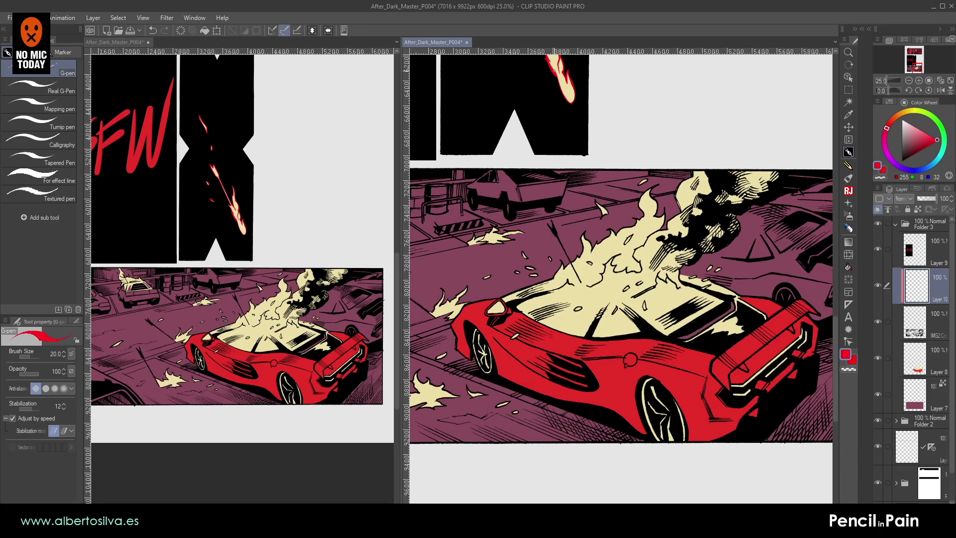
{"action": "scroll", "coordinate": [557, 283], "scroll_direction": "up", "scroll_amount": 4}
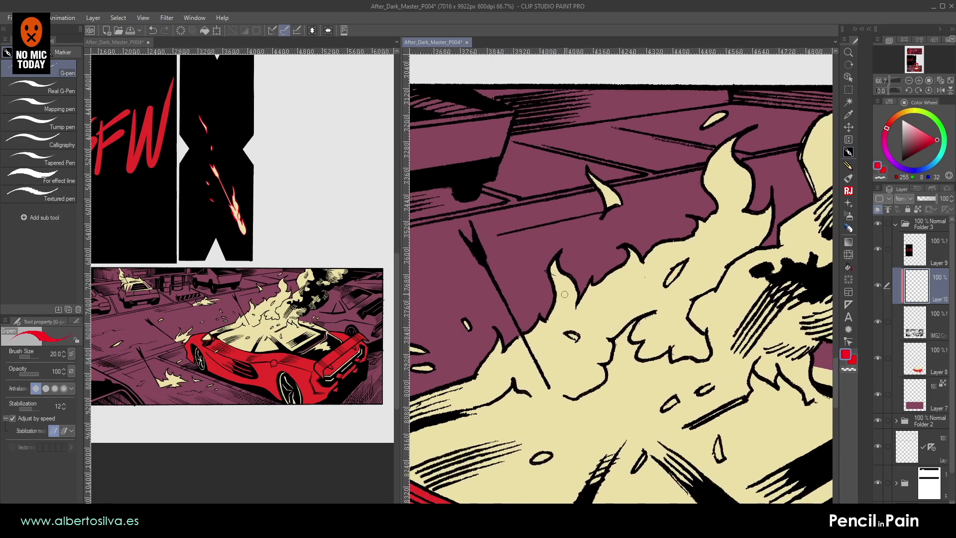
{"action": "key", "text": "p"}
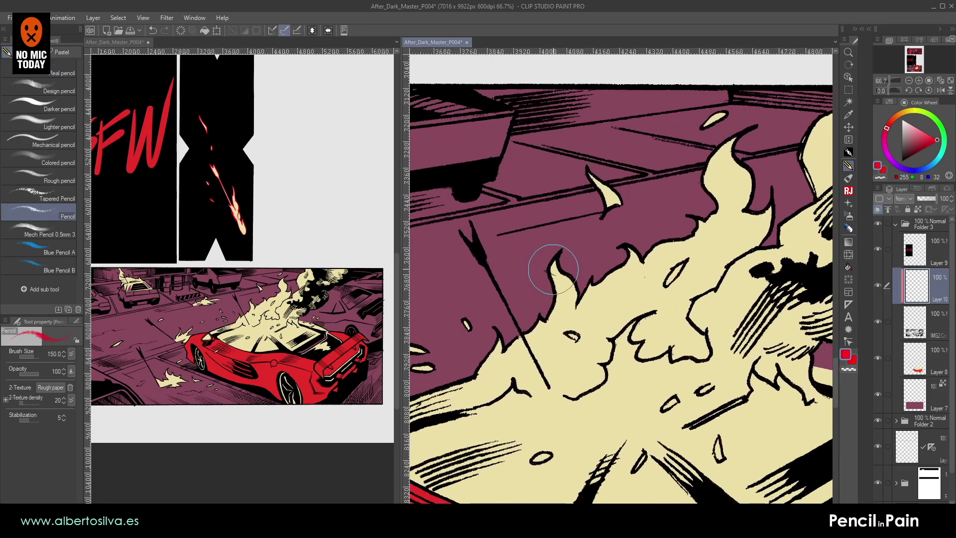
{"action": "key", "text": "p"}
{"action": "key", "text": "bracketright"}
{"action": "key", "text": "bracketright"}
{"action": "key", "text": "bracketright"}
{"action": "key", "text": "bracketright"}
{"action": "key", "text": "bracketright"}
{"action": "key", "text": "bracketright"}
{"action": "key", "text": "bracketright"}
{"action": "key", "text": "bracketright"}
{"action": "key", "text": "bracketright"}
{"action": "key", "text": "bracketright"}
{"action": "key", "text": "bracketright"}
{"action": "mouse_move", "coordinate": [557, 260]}
{"action": "left_mouse_down"}
{"action": "mouse_move", "coordinate": [556, 284]}
{"action": "mouse_move", "coordinate": [615, 267]}
{"action": "left_mouse_up"}
{"action": "mouse_move", "coordinate": [595, 344]}
{"action": "left_mouse_down"}
{"action": "mouse_move", "coordinate": [623, 360]}
{"action": "mouse_move", "coordinate": [663, 297]}
{"action": "mouse_move", "coordinate": [660, 325]}
{"action": "mouse_move", "coordinate": [674, 347]}
{"action": "mouse_move", "coordinate": [692, 342]}
{"action": "mouse_move", "coordinate": [669, 291]}
{"action": "mouse_move", "coordinate": [598, 257]}
{"action": "mouse_move", "coordinate": [578, 336]}
{"action": "left_mouse_up"}
{"action": "left_click_drag", "start_coordinate": [592, 259], "coordinate": [509, 320]}
{"action": "left_click_drag", "start_coordinate": [628, 275], "coordinate": [596, 305]}
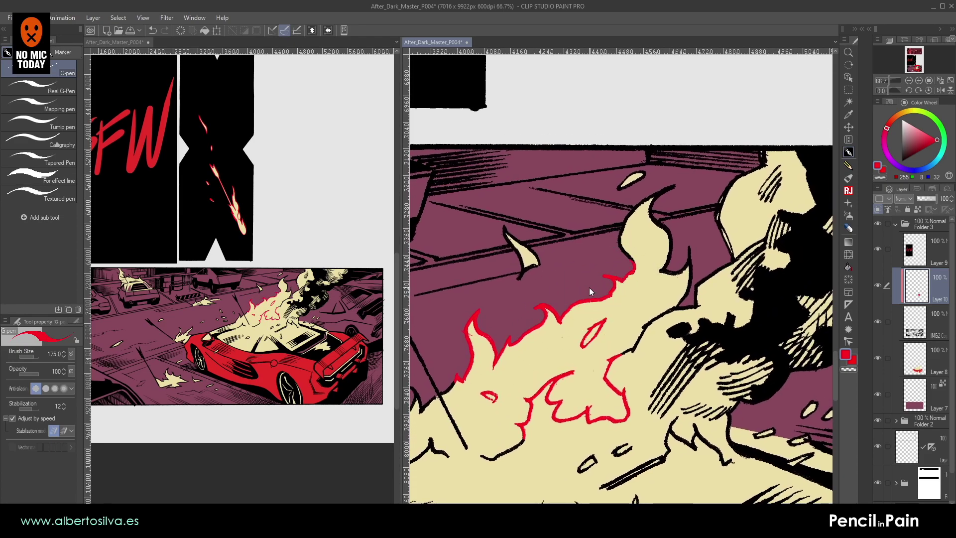
- Recolour the left and lower outline of the small detached flame bright red with a much smaller G-pen
{"action": "scroll", "coordinate": [590, 288], "scroll_direction": "up", "scroll_amount": 3}
{"action": "left_click_drag", "start_coordinate": [632, 221], "coordinate": [663, 398]}
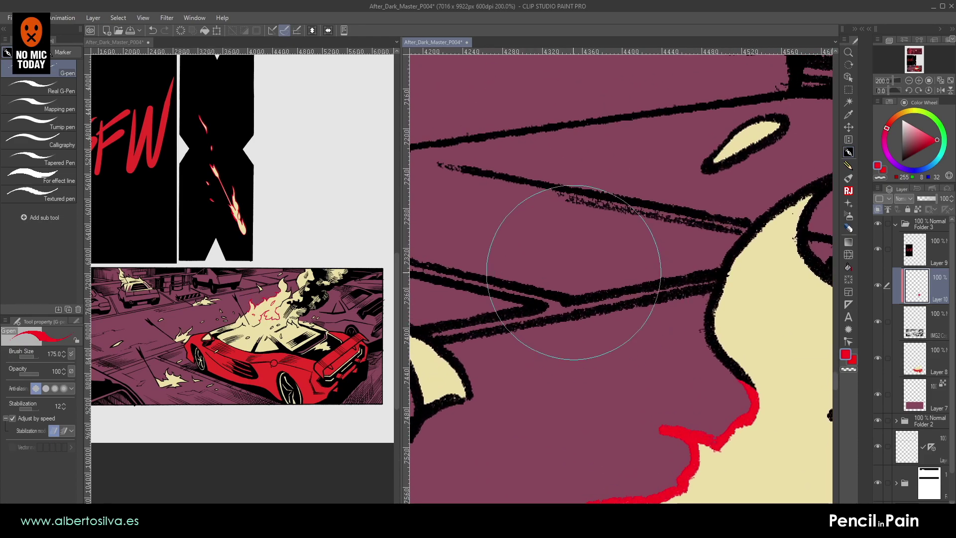
{"action": "left_click_drag", "start_coordinate": [575, 245], "coordinate": [613, 182]}
{"action": "mouse_move", "coordinate": [553, 205]}
{"action": "left_mouse_down"}
{"action": "mouse_move", "coordinate": [671, 253]}
{"action": "mouse_move", "coordinate": [687, 283]}
{"action": "left_mouse_up"}
{"action": "key", "text": "bracketleft"}
{"action": "key", "text": "bracketleft"}
{"action": "key", "text": "bracketleft"}
{"action": "key", "text": "bracketleft"}
{"action": "key", "text": "bracketleft"}
{"action": "key", "text": "bracketleft"}
{"action": "key", "text": "bracketleft"}
{"action": "key", "text": "bracketleft"}
{"action": "key", "text": "bracketleft"}
{"action": "key", "text": "bracketleft"}
{"action": "mouse_move", "coordinate": [595, 162]}
{"action": "left_mouse_down"}
{"action": "mouse_move", "coordinate": [578, 169]}
{"action": "mouse_move", "coordinate": [566, 235]}
{"action": "left_mouse_up"}
{"action": "mouse_move", "coordinate": [573, 180]}
{"action": "left_mouse_down"}
{"action": "mouse_move", "coordinate": [562, 258]}
{"action": "mouse_move", "coordinate": [568, 215]}
{"action": "mouse_move", "coordinate": [544, 282]}
{"action": "mouse_move", "coordinate": [558, 256]}
{"action": "mouse_move", "coordinate": [554, 283]}
{"action": "mouse_move", "coordinate": [545, 283]}
{"action": "mouse_move", "coordinate": [547, 270]}
{"action": "mouse_move", "coordinate": [497, 304]}
{"action": "mouse_move", "coordinate": [501, 293]}
{"action": "mouse_move", "coordinate": [578, 296]}
{"action": "left_mouse_up"}
- Recolour the detached flame's remaining right outline and tip bright red with a size 20 G-pen
{"action": "key", "text": "shift+space"}
{"action": "left_click_drag", "start_coordinate": [569, 258], "coordinate": [579, 243]}
{"action": "key", "text": "bracketleft"}
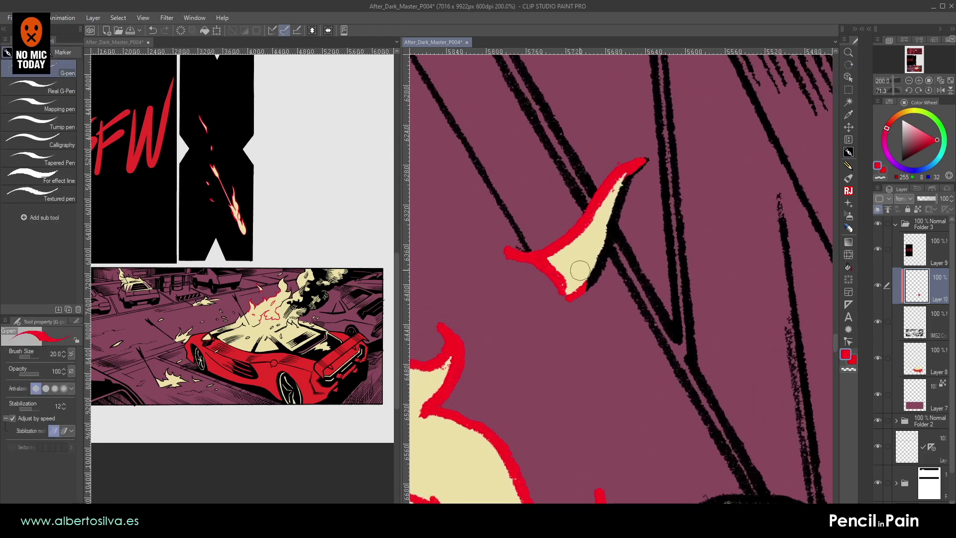
{"action": "left_click_drag", "start_coordinate": [594, 279], "coordinate": [602, 233]}
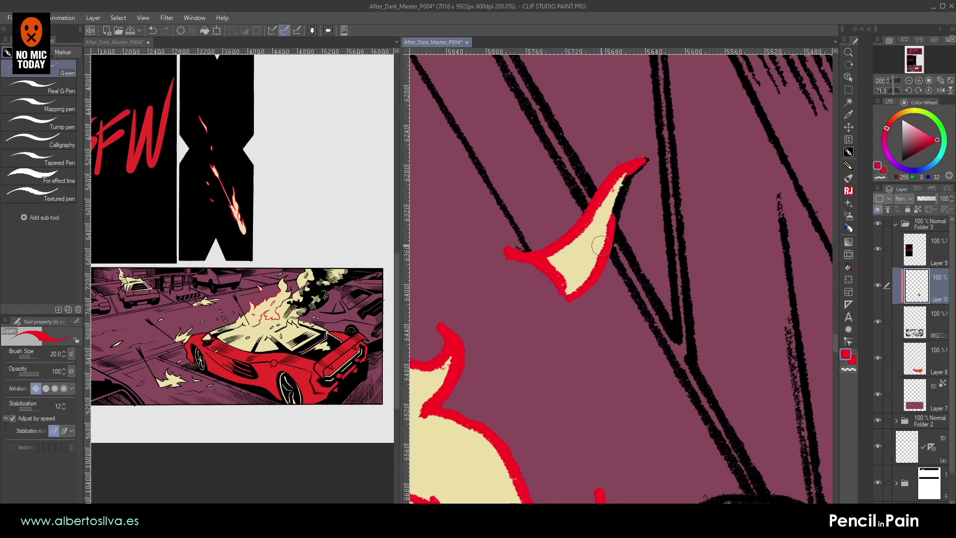
{"action": "left_click_drag", "start_coordinate": [624, 175], "coordinate": [613, 213]}
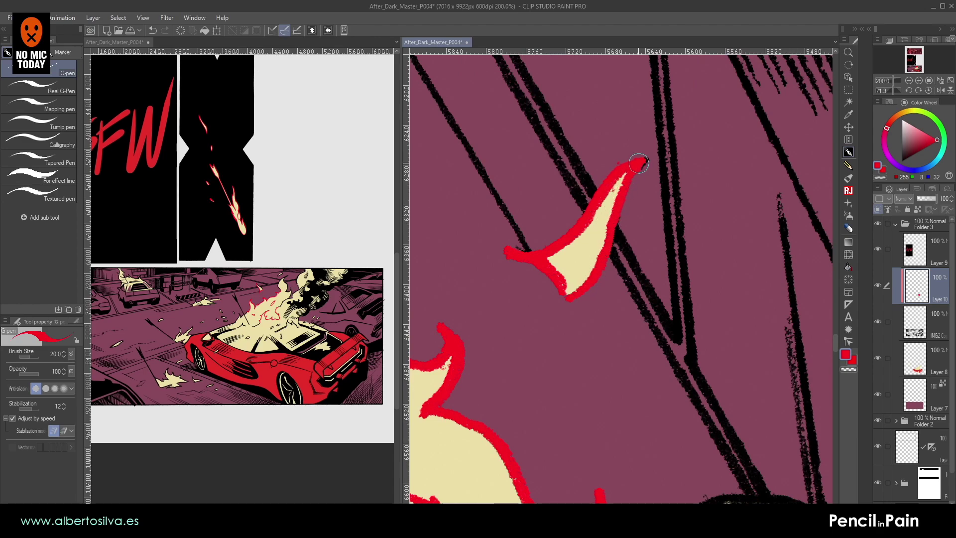
- Recolour the left outline and tip of the main fire's tallest tongue bright red with a size 25 G-pen
{"action": "key", "text": "space"}
{"action": "left_click_drag", "start_coordinate": [590, 295], "coordinate": [572, 201]}
{"action": "key", "text": "shift+space"}
{"action": "double_click", "coordinate": [572, 202]}
{"action": "left_click_drag", "start_coordinate": [607, 232], "coordinate": [450, 315]}
{"action": "left_click_drag", "start_coordinate": [755, 184], "coordinate": [662, 244]}
{"action": "key", "text": "space"}
{"action": "mouse_move", "coordinate": [698, 207]}
{"action": "left_mouse_down"}
{"action": "mouse_move", "coordinate": [673, 239]}
{"action": "mouse_move", "coordinate": [577, 208]}
{"action": "mouse_move", "coordinate": [641, 224]}
{"action": "mouse_move", "coordinate": [642, 253]}
{"action": "mouse_move", "coordinate": [649, 233]}
{"action": "mouse_move", "coordinate": [684, 203]}
{"action": "mouse_move", "coordinate": [601, 299]}
{"action": "mouse_move", "coordinate": [614, 275]}
{"action": "mouse_move", "coordinate": [610, 385]}
{"action": "left_mouse_up"}
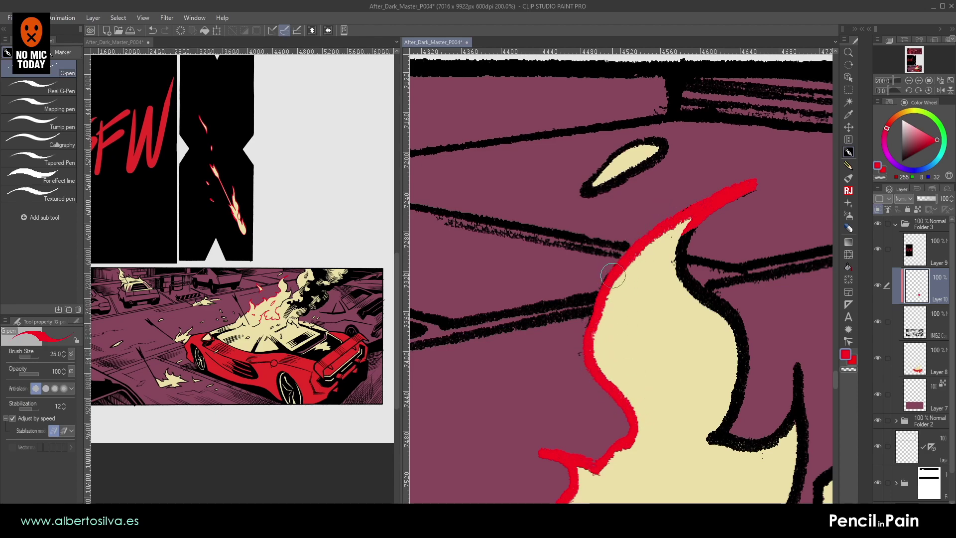
- Recolour the right outline of the tallest flame tongue and the small point beside it bright red
{"action": "left_click_drag", "start_coordinate": [645, 339], "coordinate": [560, 339]}
{"action": "mouse_move", "coordinate": [599, 251]}
{"action": "left_mouse_down"}
{"action": "mouse_move", "coordinate": [616, 199]}
{"action": "mouse_move", "coordinate": [708, 281]}
{"action": "mouse_move", "coordinate": [694, 239]}
{"action": "left_mouse_up"}
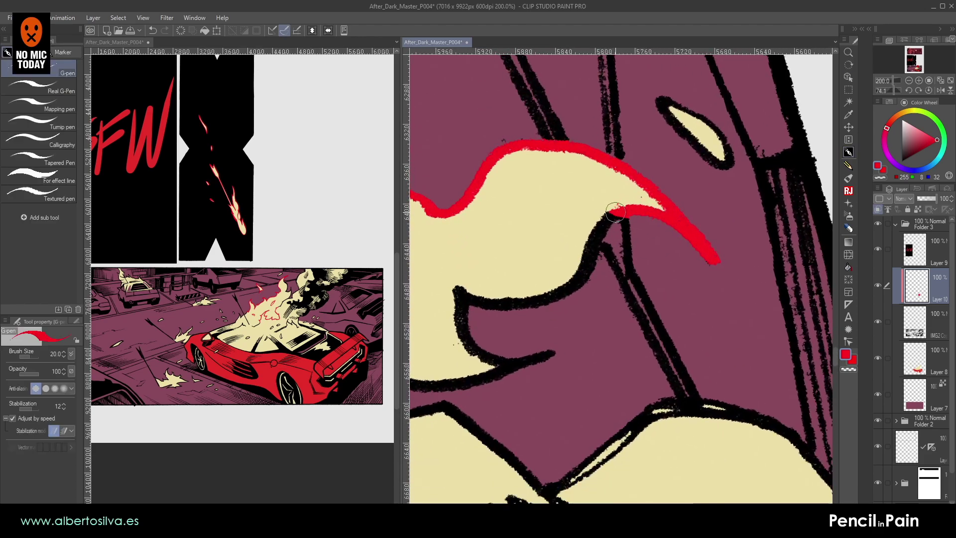
{"action": "key", "text": "p"}
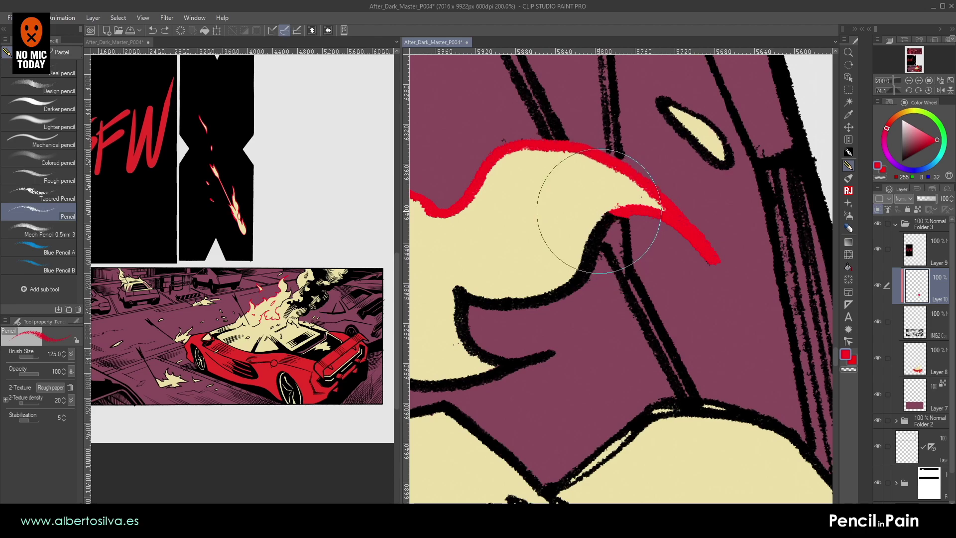
{"action": "key", "text": "e"}
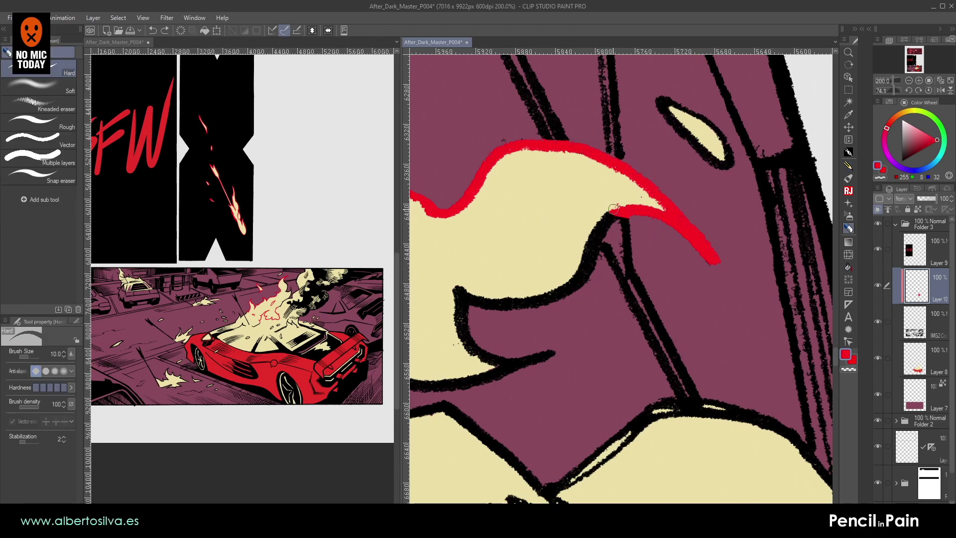
{"action": "key", "text": "p"}
{"action": "mouse_move", "coordinate": [606, 221]}
{"action": "left_mouse_down"}
{"action": "mouse_move", "coordinate": [588, 263]}
{"action": "mouse_move", "coordinate": [541, 297]}
{"action": "mouse_move", "coordinate": [634, 253]}
{"action": "mouse_move", "coordinate": [553, 245]}
{"action": "mouse_move", "coordinate": [550, 301]}
{"action": "mouse_move", "coordinate": [646, 306]}
{"action": "mouse_move", "coordinate": [658, 275]}
{"action": "left_mouse_up"}
{"action": "mouse_move", "coordinate": [571, 357]}
{"action": "left_mouse_down"}
{"action": "mouse_move", "coordinate": [597, 229]}
{"action": "mouse_move", "coordinate": [582, 283]}
{"action": "mouse_move", "coordinate": [631, 226]}
{"action": "mouse_move", "coordinate": [637, 241]}
{"action": "mouse_move", "coordinate": [616, 264]}
{"action": "mouse_move", "coordinate": [664, 173]}
{"action": "left_mouse_up"}
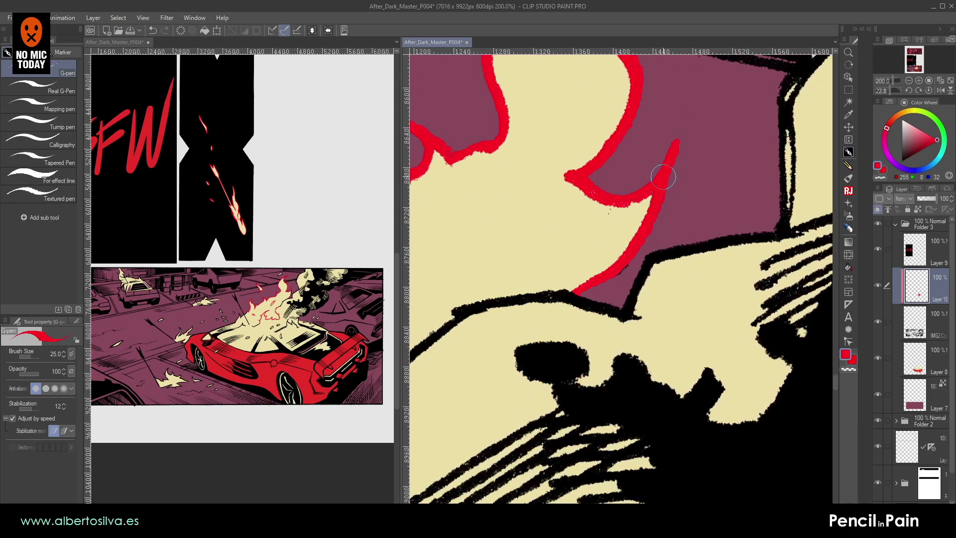
- Recolour the flame contours bordering the smoke bright red with a size 25 G-pen
{"action": "left_click_drag", "start_coordinate": [551, 302], "coordinate": [614, 256]}
{"action": "left_click_drag", "start_coordinate": [681, 282], "coordinate": [698, 202]}
{"action": "mouse_move", "coordinate": [589, 226]}
{"action": "left_mouse_down"}
{"action": "mouse_move", "coordinate": [647, 222]}
{"action": "mouse_move", "coordinate": [626, 262]}
{"action": "left_mouse_up"}
{"action": "key", "text": "p"}
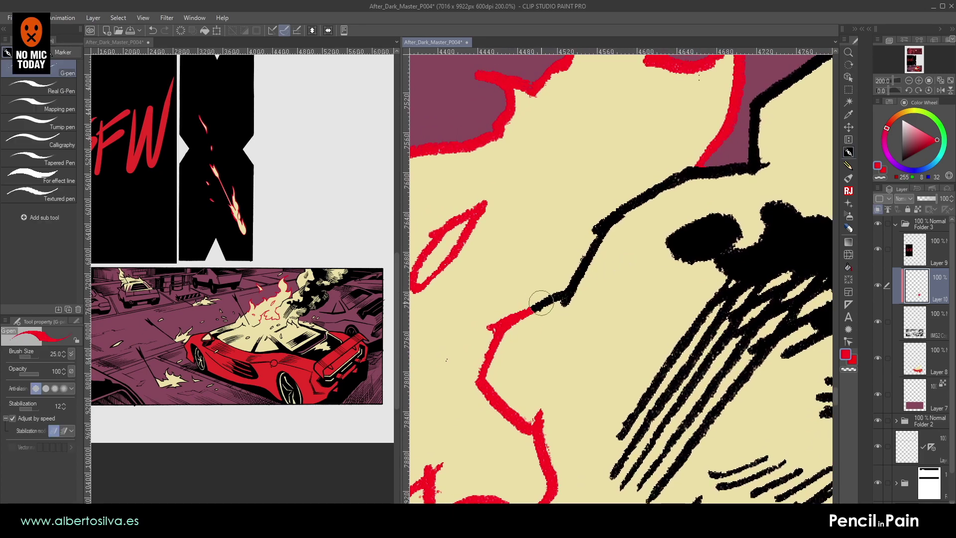
{"action": "mouse_move", "coordinate": [696, 281]}
{"action": "left_mouse_down"}
{"action": "mouse_move", "coordinate": [663, 271]}
{"action": "mouse_move", "coordinate": [487, 114]}
{"action": "left_mouse_up"}
{"action": "left_click_drag", "start_coordinate": [548, 383], "coordinate": [792, 129]}
{"action": "mouse_move", "coordinate": [506, 295]}
{"action": "left_mouse_down"}
{"action": "mouse_move", "coordinate": [633, 225]}
{"action": "mouse_move", "coordinate": [523, 294]}
{"action": "mouse_move", "coordinate": [698, 192]}
{"action": "left_mouse_up"}
{"action": "left_click_drag", "start_coordinate": [550, 193], "coordinate": [580, 174]}
{"action": "left_click_drag", "start_coordinate": [509, 213], "coordinate": [458, 236]}
- Recolour the inner flame contour to the right of the arrow's tip bright red with a size 45 G-pen
{"action": "mouse_move", "coordinate": [599, 301]}
{"action": "left_mouse_down"}
{"action": "mouse_move", "coordinate": [597, 335]}
{"action": "mouse_move", "coordinate": [619, 318]}
{"action": "mouse_move", "coordinate": [623, 362]}
{"action": "left_mouse_up"}
{"action": "mouse_move", "coordinate": [689, 199]}
{"action": "left_mouse_down"}
{"action": "mouse_move", "coordinate": [559, 343]}
{"action": "mouse_move", "coordinate": [573, 261]}
{"action": "mouse_move", "coordinate": [607, 223]}
{"action": "left_mouse_up"}
{"action": "mouse_move", "coordinate": [582, 262]}
{"action": "left_mouse_down"}
{"action": "mouse_move", "coordinate": [591, 307]}
{"action": "mouse_move", "coordinate": [612, 298]}
{"action": "mouse_move", "coordinate": [657, 327]}
{"action": "mouse_move", "coordinate": [651, 250]}
{"action": "mouse_move", "coordinate": [736, 354]}
{"action": "mouse_move", "coordinate": [765, 354]}
{"action": "left_mouse_up"}
{"action": "left_click_drag", "start_coordinate": [564, 349], "coordinate": [728, 319]}
{"action": "left_click_drag", "start_coordinate": [543, 307], "coordinate": [772, 264]}
{"action": "left_click_drag", "start_coordinate": [616, 310], "coordinate": [792, 284]}
{"action": "left_click_drag", "start_coordinate": [586, 242], "coordinate": [688, 195]}
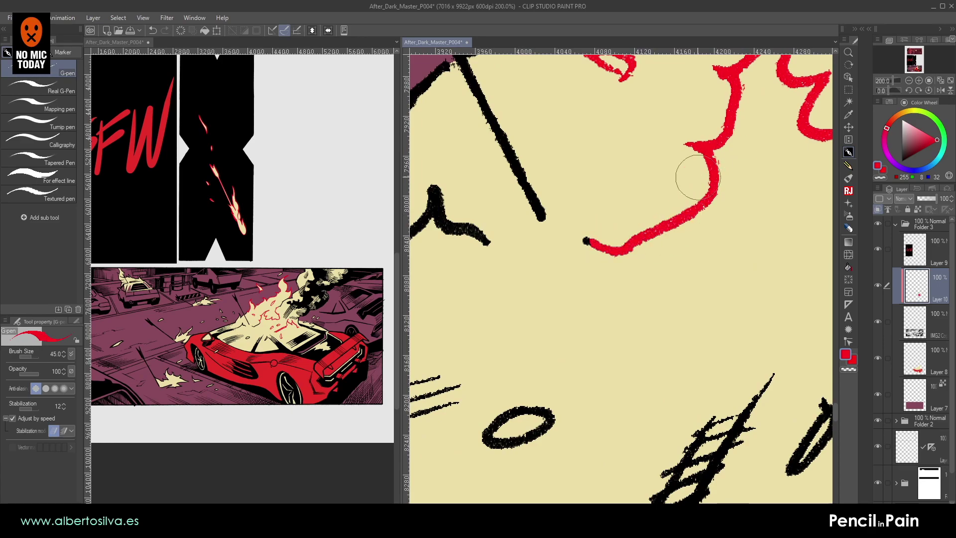
- Recolour the flame contours at the left base of the main fire bright red
{"action": "mouse_move", "coordinate": [542, 272]}
{"action": "left_mouse_down"}
{"action": "mouse_move", "coordinate": [671, 254]}
{"action": "mouse_move", "coordinate": [746, 281]}
{"action": "left_mouse_up"}
{"action": "mouse_move", "coordinate": [519, 288]}
{"action": "left_mouse_down"}
{"action": "mouse_move", "coordinate": [584, 256]}
{"action": "mouse_move", "coordinate": [644, 214]}
{"action": "left_mouse_up"}
{"action": "mouse_move", "coordinate": [577, 80]}
{"action": "left_mouse_down"}
{"action": "mouse_move", "coordinate": [619, 214]}
{"action": "mouse_move", "coordinate": [629, 181]}
{"action": "mouse_move", "coordinate": [577, 360]}
{"action": "left_mouse_up"}
{"action": "mouse_move", "coordinate": [667, 251]}
{"action": "left_mouse_down"}
{"action": "mouse_move", "coordinate": [679, 219]}
{"action": "mouse_move", "coordinate": [673, 242]}
{"action": "mouse_move", "coordinate": [643, 266]}
{"action": "mouse_move", "coordinate": [506, 329]}
{"action": "left_mouse_up"}
{"action": "mouse_move", "coordinate": [598, 234]}
{"action": "left_mouse_down"}
{"action": "mouse_move", "coordinate": [588, 256]}
{"action": "mouse_move", "coordinate": [613, 203]}
{"action": "left_mouse_up"}
{"action": "mouse_move", "coordinate": [536, 304]}
{"action": "left_mouse_down"}
{"action": "mouse_move", "coordinate": [686, 217]}
{"action": "mouse_move", "coordinate": [666, 226]}
{"action": "mouse_move", "coordinate": [677, 205]}
{"action": "mouse_move", "coordinate": [571, 275]}
{"action": "mouse_move", "coordinate": [689, 217]}
{"action": "left_mouse_up"}
- Recolour the upper roof edge and the fine hatching below it, left of the main fire, bright red with a size 40 G-pen
{"action": "key", "text": "bracketleft"}
{"action": "mouse_move", "coordinate": [501, 318]}
{"action": "left_mouse_down"}
{"action": "mouse_move", "coordinate": [703, 217]}
{"action": "mouse_move", "coordinate": [757, 202]}
{"action": "left_mouse_up"}
{"action": "mouse_move", "coordinate": [540, 309]}
{"action": "left_mouse_down"}
{"action": "mouse_move", "coordinate": [506, 318]}
{"action": "mouse_move", "coordinate": [606, 290]}
{"action": "left_mouse_up"}
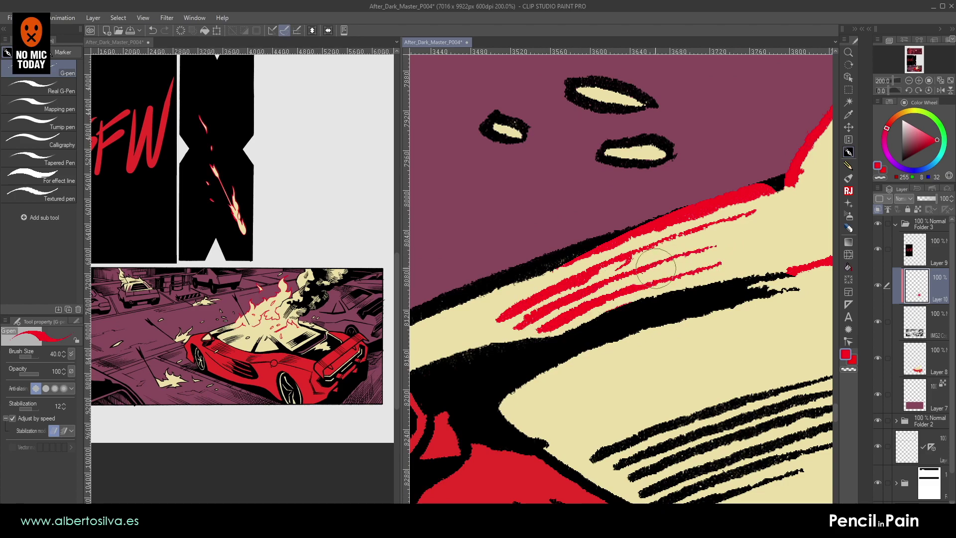
{"action": "mouse_move", "coordinate": [470, 311]}
{"action": "left_mouse_down"}
{"action": "mouse_move", "coordinate": [590, 272]}
{"action": "mouse_move", "coordinate": [796, 176]}
{"action": "left_mouse_up"}
{"action": "mouse_move", "coordinate": [599, 267]}
{"action": "left_mouse_down"}
{"action": "mouse_move", "coordinate": [443, 312]}
{"action": "mouse_move", "coordinate": [548, 311]}
{"action": "left_mouse_up"}
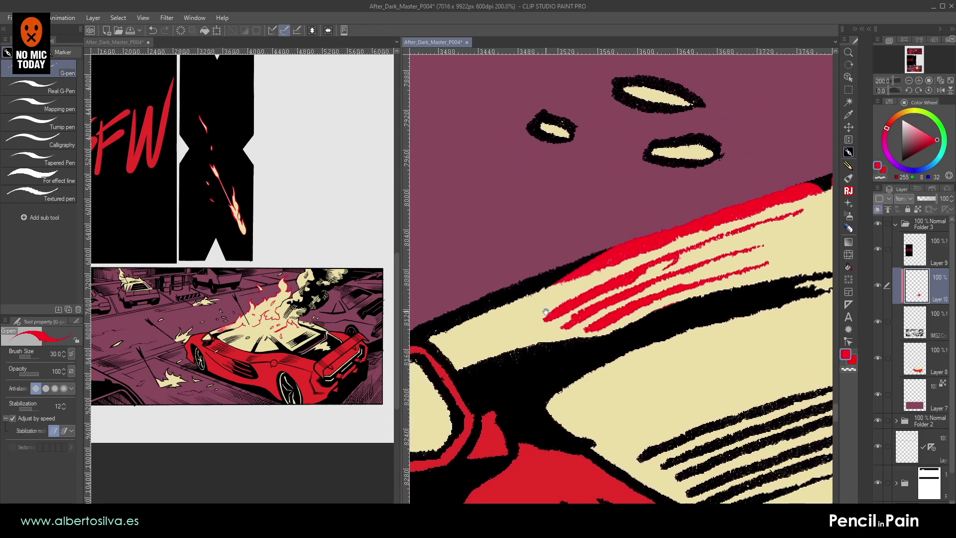
- Recolour the rest of the roof's upper contour bright red up to where it meets the main flame's left base
{"action": "left_click_drag", "start_coordinate": [641, 247], "coordinate": [481, 297]}
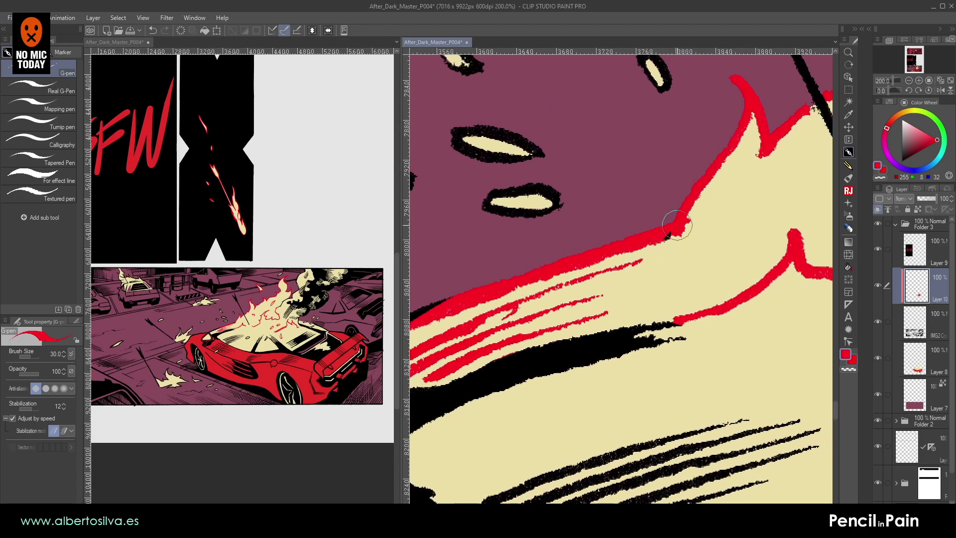
{"action": "left_click_drag", "start_coordinate": [566, 284], "coordinate": [738, 205]}
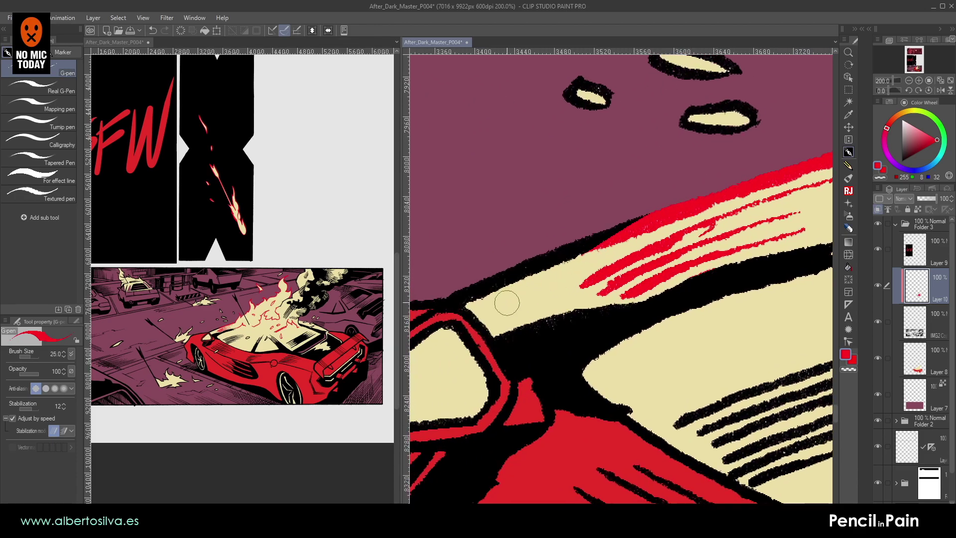
{"action": "left_click_drag", "start_coordinate": [530, 274], "coordinate": [680, 214]}
{"action": "left_click_drag", "start_coordinate": [697, 252], "coordinate": [543, 254]}
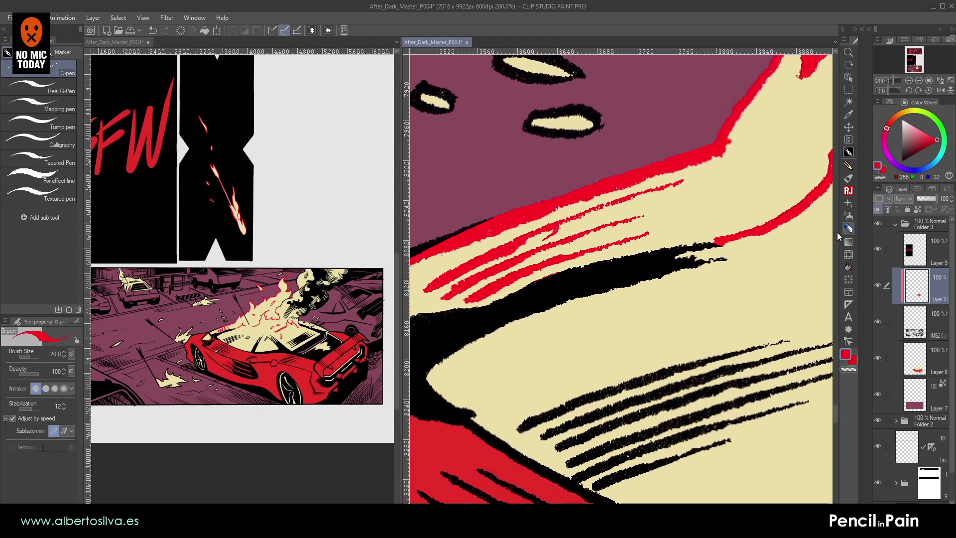
- Recolour the thick black band along the windscreen's upper left edge bright red with a size 30 to 35 G-pen
{"action": "left_click_drag", "start_coordinate": [609, 288], "coordinate": [700, 261]}
{"action": "key", "text": "]"}
{"action": "left_click_drag", "start_coordinate": [527, 345], "coordinate": [814, 222]}
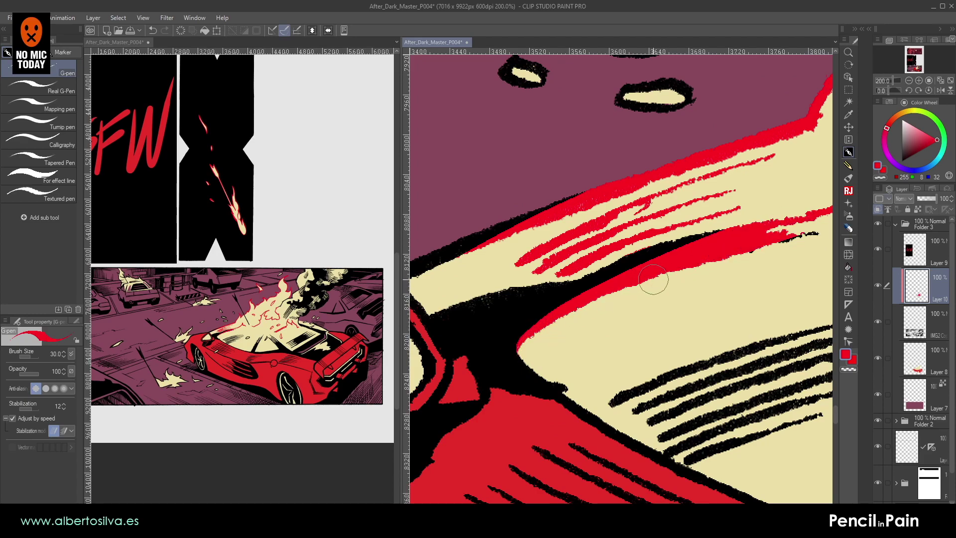
{"action": "left_click_drag", "start_coordinate": [730, 266], "coordinate": [595, 304]}
{"action": "left_click_drag", "start_coordinate": [676, 265], "coordinate": [628, 282]}
{"action": "mouse_move", "coordinate": [505, 334]}
{"action": "left_mouse_down"}
{"action": "mouse_move", "coordinate": [662, 272]}
{"action": "mouse_move", "coordinate": [660, 284]}
{"action": "left_mouse_up"}
{"action": "mouse_move", "coordinate": [547, 330]}
{"action": "left_mouse_down"}
{"action": "mouse_move", "coordinate": [582, 294]}
{"action": "mouse_move", "coordinate": [805, 195]}
{"action": "left_mouse_up"}
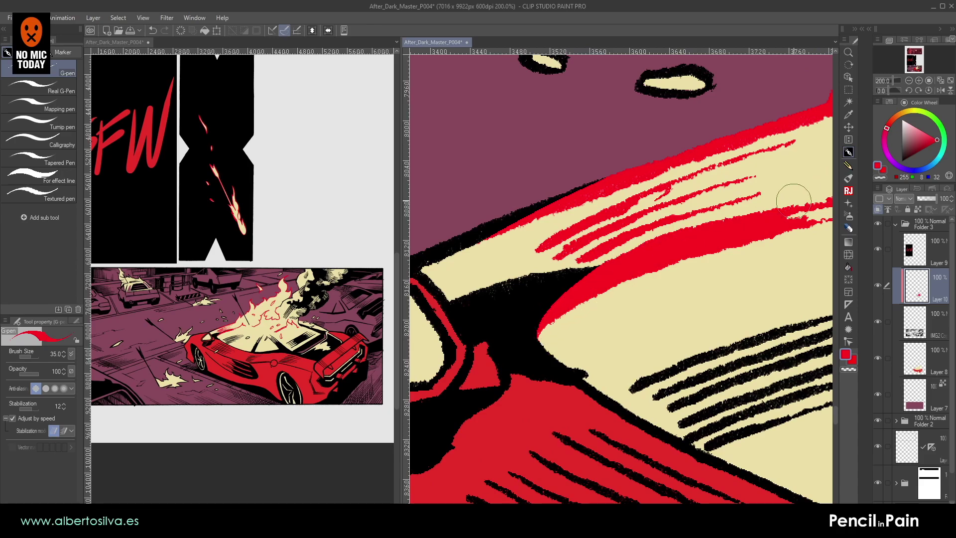
- Recolour the hatching lines on the left part of the windscreen bright red with a size 60 G-pen
{"action": "left_click", "coordinate": [910, 79]}
{"action": "left_click", "coordinate": [910, 80]}
{"action": "left_click", "coordinate": [909, 80]}
{"action": "left_click", "coordinate": [910, 80]}
{"action": "left_click_drag", "start_coordinate": [667, 283], "coordinate": [498, 249]}
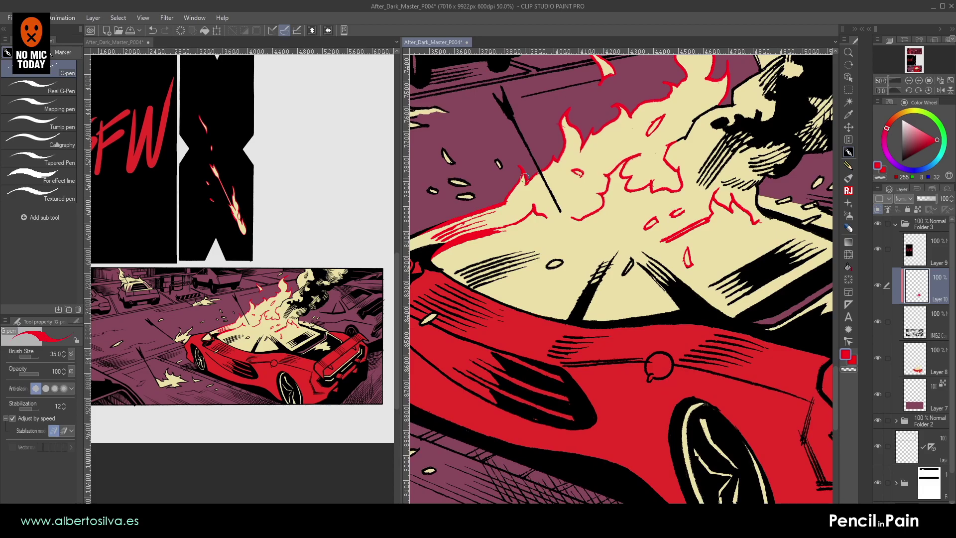
{"action": "scroll", "coordinate": [525, 179], "scroll_direction": "up", "scroll_amount": 4}
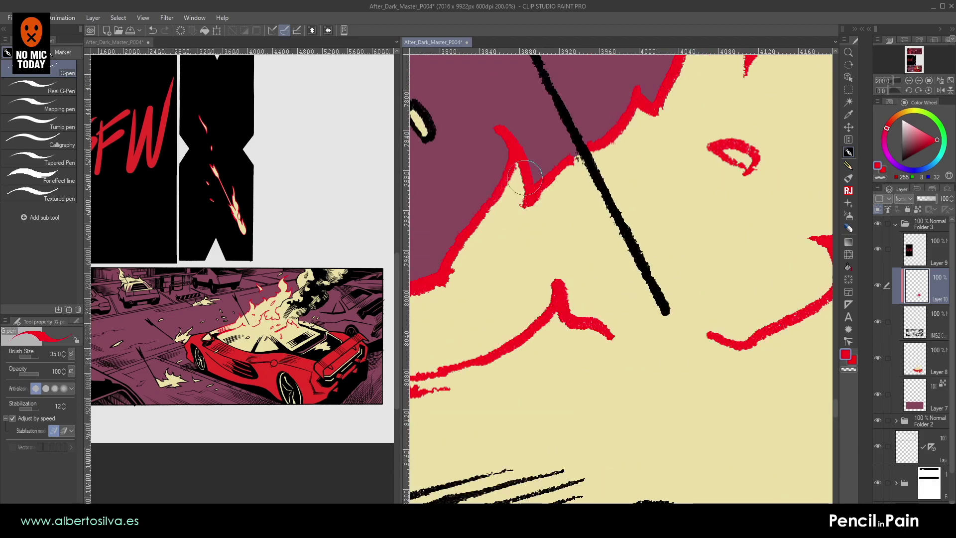
{"action": "left_click_drag", "start_coordinate": [706, 255], "coordinate": [721, 183]}
{"action": "left_click_drag", "start_coordinate": [592, 428], "coordinate": [700, 218]}
{"action": "key", "text": "bracketright"}
{"action": "key", "text": "bracketright"}
{"action": "key", "text": "bracketright"}
{"action": "mouse_move", "coordinate": [565, 190]}
{"action": "left_mouse_down"}
{"action": "mouse_move", "coordinate": [593, 225]}
{"action": "mouse_move", "coordinate": [675, 194]}
{"action": "left_mouse_up"}
{"action": "mouse_move", "coordinate": [544, 223]}
{"action": "left_mouse_down"}
{"action": "mouse_move", "coordinate": [638, 217]}
{"action": "mouse_move", "coordinate": [650, 228]}
{"action": "left_mouse_up"}
{"action": "mouse_move", "coordinate": [652, 193]}
{"action": "left_mouse_down"}
{"action": "mouse_move", "coordinate": [489, 245]}
{"action": "mouse_move", "coordinate": [534, 283]}
{"action": "left_mouse_up"}
{"action": "mouse_move", "coordinate": [491, 247]}
{"action": "left_mouse_down"}
{"action": "mouse_move", "coordinate": [547, 294]}
{"action": "mouse_move", "coordinate": [642, 294]}
{"action": "mouse_move", "coordinate": [691, 254]}
{"action": "mouse_move", "coordinate": [645, 225]}
{"action": "left_mouse_up"}
{"action": "left_click_drag", "start_coordinate": [727, 200], "coordinate": [419, 265]}
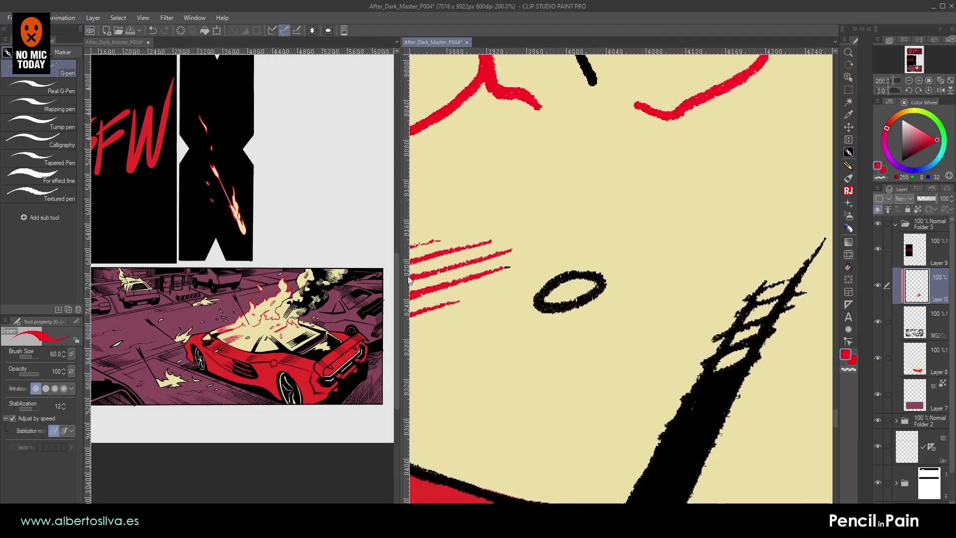
{"action": "left_click_drag", "start_coordinate": [708, 292], "coordinate": [586, 229]}
{"action": "mouse_move", "coordinate": [701, 257]}
{"action": "left_mouse_down"}
{"action": "mouse_move", "coordinate": [630, 205]}
{"action": "mouse_move", "coordinate": [628, 247]}
{"action": "mouse_move", "coordinate": [535, 211]}
{"action": "mouse_move", "coordinate": [576, 199]}
{"action": "mouse_move", "coordinate": [665, 202]}
{"action": "left_mouse_up"}
- Lasso the two hatched black window pillars and the ember between them, extending the selection to the right pillar's base
{"action": "left_click", "coordinate": [909, 81]}
{"action": "left_click", "coordinate": [909, 81]}
{"action": "left_click", "coordinate": [848, 92]}
{"action": "left_click", "coordinate": [52, 105]}
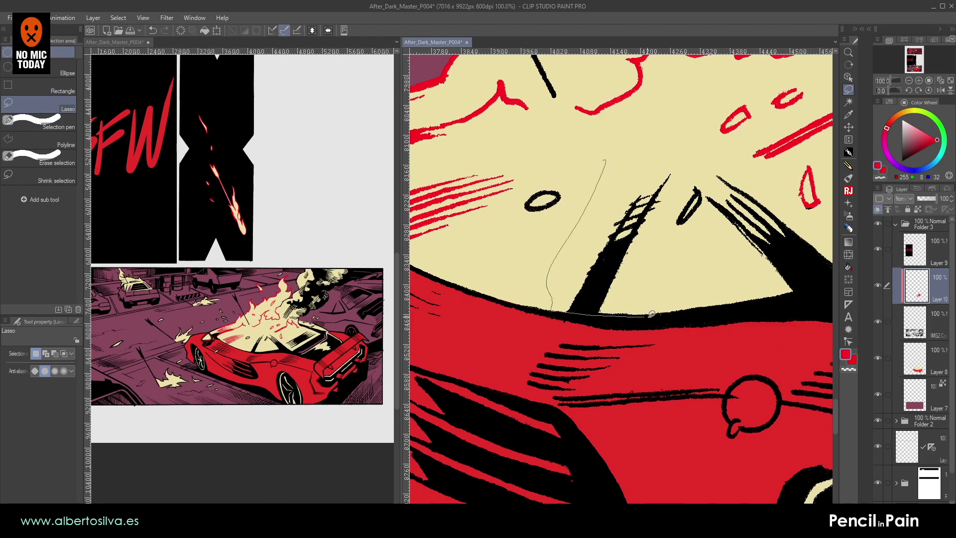
{"action": "left_click_drag", "start_coordinate": [805, 226], "coordinate": [670, 139]}
{"action": "left_click_drag", "start_coordinate": [699, 300], "coordinate": [581, 222]}
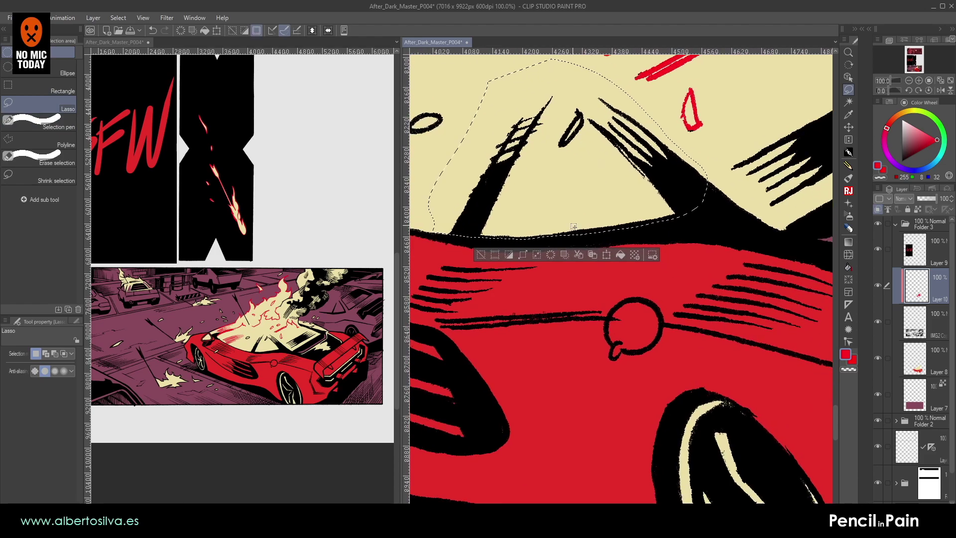
{"action": "left_click_drag", "start_coordinate": [461, 228], "coordinate": [554, 239]}
{"action": "left_click_drag", "start_coordinate": [670, 235], "coordinate": [770, 243]}
{"action": "left_click_drag", "start_coordinate": [745, 196], "coordinate": [749, 199]}
- Apply a red foreground-to-transparent gradient downwards over the selected pillars and clear the selection
{"action": "key", "text": "g"}
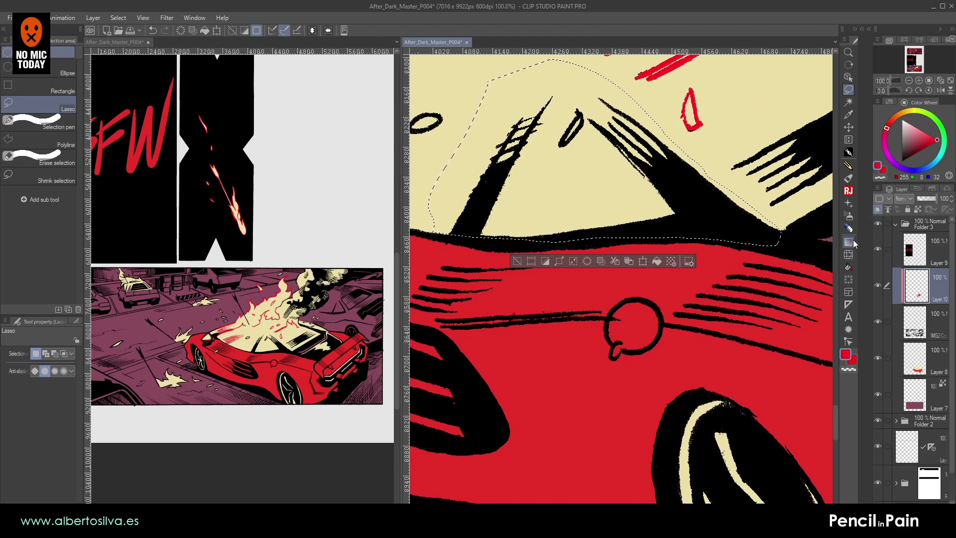
{"action": "left_click_drag", "start_coordinate": [566, 177], "coordinate": [566, 216]}
{"action": "key", "text": "ctrl+d"}
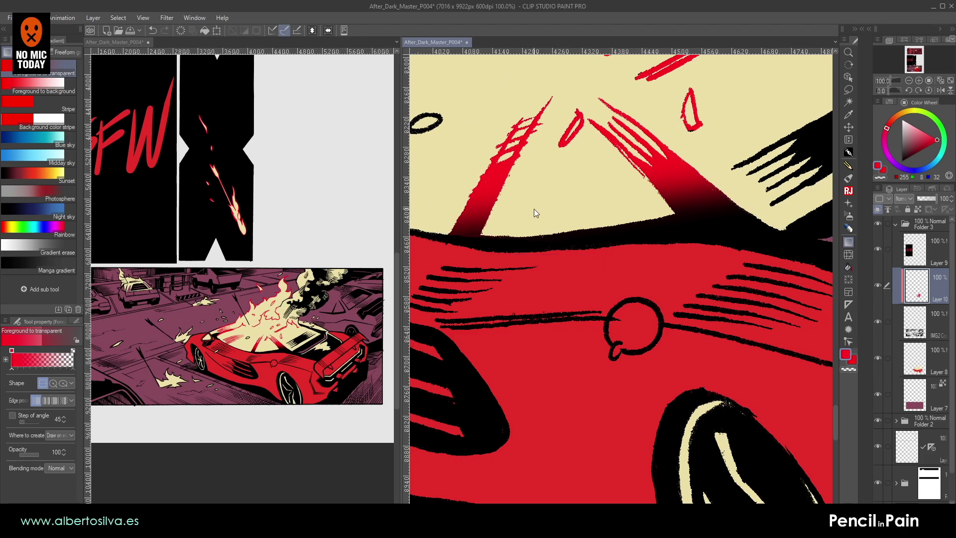
- Recolour the large hatched patch on the window right of the pillars bright red with a size 90 G-pen
{"action": "left_click_drag", "start_coordinate": [687, 191], "coordinate": [463, 260]}
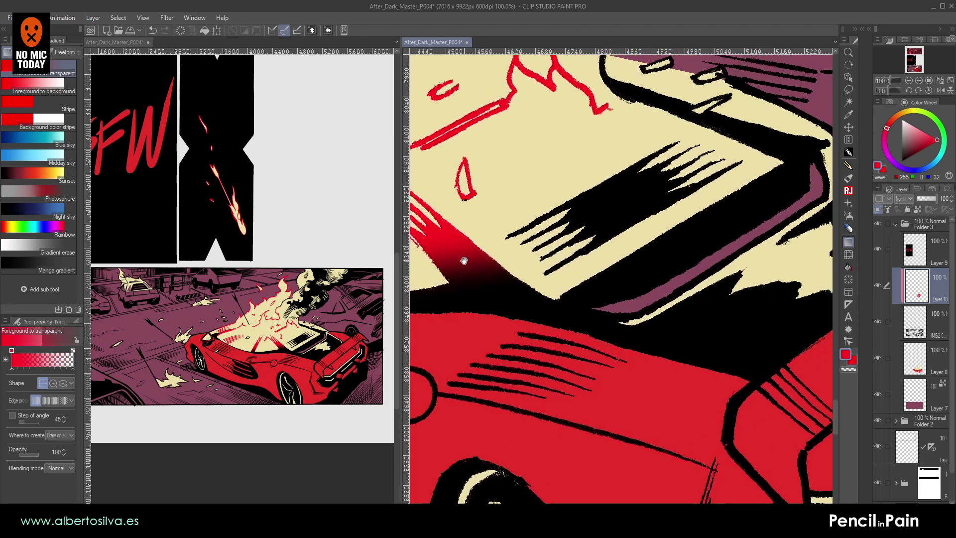
{"action": "left_click", "coordinate": [848, 153]}
{"action": "mouse_move", "coordinate": [544, 209]}
{"action": "left_mouse_down"}
{"action": "mouse_move", "coordinate": [518, 219]}
{"action": "mouse_move", "coordinate": [571, 226]}
{"action": "mouse_move", "coordinate": [638, 181]}
{"action": "mouse_move", "coordinate": [699, 190]}
{"action": "mouse_move", "coordinate": [733, 161]}
{"action": "mouse_move", "coordinate": [686, 162]}
{"action": "left_mouse_up"}
{"action": "key", "text": "bracketleft"}
{"action": "key", "text": "bracketleft"}
{"action": "mouse_move", "coordinate": [563, 217]}
{"action": "left_mouse_down"}
{"action": "mouse_move", "coordinate": [674, 194]}
{"action": "mouse_move", "coordinate": [672, 162]}
{"action": "mouse_move", "coordinate": [660, 196]}
{"action": "left_mouse_up"}
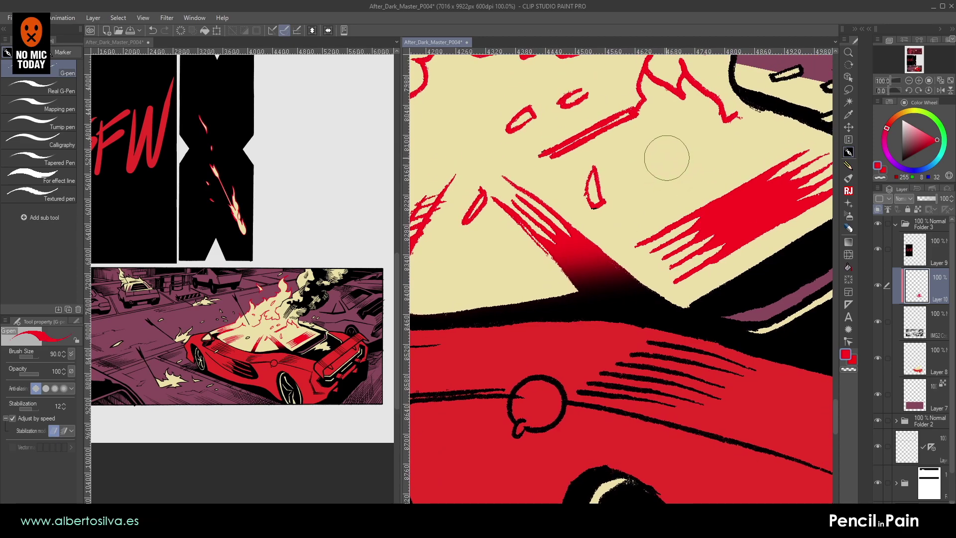
{"action": "left_click_drag", "start_coordinate": [591, 183], "coordinate": [831, 150]}
{"action": "left_click_drag", "start_coordinate": [657, 171], "coordinate": [766, 156]}
{"action": "left_click_drag", "start_coordinate": [687, 167], "coordinate": [821, 207]}
- Recolour the upper outline of the small flame at the car's front left corner and the ember beside it bright red
{"action": "mouse_move", "coordinate": [481, 155]}
{"action": "left_mouse_down"}
{"action": "mouse_move", "coordinate": [670, 170]}
{"action": "mouse_move", "coordinate": [746, 257]}
{"action": "left_mouse_up"}
{"action": "key", "text": "e"}
{"action": "key", "text": "p"}
{"action": "mouse_move", "coordinate": [538, 217]}
{"action": "left_mouse_down"}
{"action": "mouse_move", "coordinate": [529, 273]}
{"action": "mouse_move", "coordinate": [644, 205]}
{"action": "left_mouse_up"}
{"action": "left_click_drag", "start_coordinate": [706, 177], "coordinate": [740, 164]}
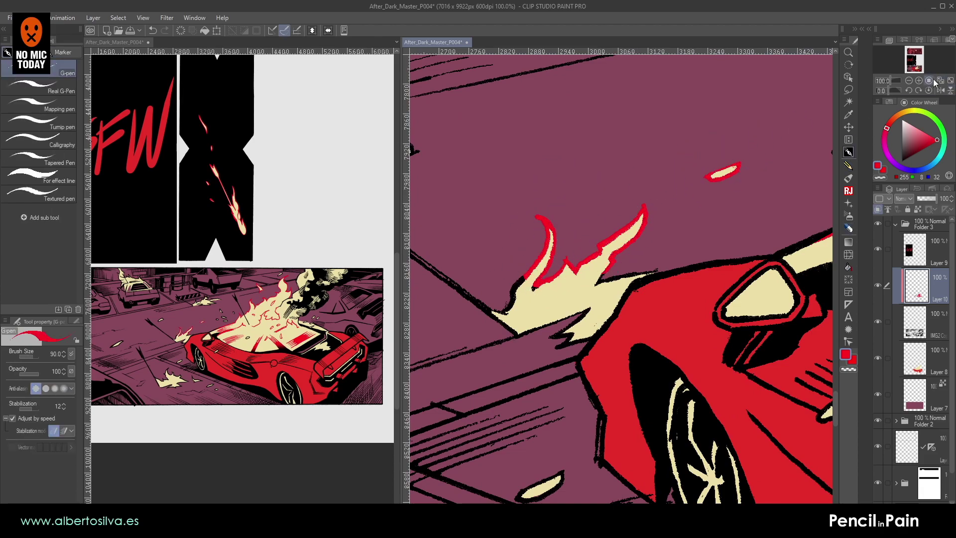
- Recolour the contours between the tongues of the front-corner flame bright red with a smaller G-pen
{"action": "left_click", "coordinate": [917, 81]}
{"action": "left_click", "coordinate": [917, 81]}
{"action": "mouse_move", "coordinate": [546, 293]}
{"action": "left_mouse_down"}
{"action": "mouse_move", "coordinate": [650, 202]}
{"action": "mouse_move", "coordinate": [725, 209]}
{"action": "left_mouse_up"}
{"action": "key", "text": "bracketleft"}
{"action": "key", "text": "bracketleft"}
{"action": "key", "text": "bracketleft"}
{"action": "mouse_move", "coordinate": [603, 184]}
{"action": "left_mouse_down"}
{"action": "mouse_move", "coordinate": [585, 221]}
{"action": "mouse_move", "coordinate": [550, 226]}
{"action": "left_mouse_up"}
{"action": "left_click_drag", "start_coordinate": [622, 218], "coordinate": [643, 197]}
- Recolour the jagged lower contours and base of the front-corner flame bright red with a size 35 G-pen
{"action": "mouse_move", "coordinate": [662, 254]}
{"action": "left_mouse_down"}
{"action": "mouse_move", "coordinate": [607, 219]}
{"action": "mouse_move", "coordinate": [488, 252]}
{"action": "left_mouse_up"}
{"action": "key", "text": "bracketleft"}
{"action": "left_click_drag", "start_coordinate": [634, 177], "coordinate": [693, 150]}
{"action": "left_click_drag", "start_coordinate": [528, 263], "coordinate": [623, 180]}
{"action": "key", "text": "["}
{"action": "mouse_move", "coordinate": [581, 228]}
{"action": "left_mouse_down"}
{"action": "mouse_move", "coordinate": [652, 160]}
{"action": "mouse_move", "coordinate": [557, 215]}
{"action": "mouse_move", "coordinate": [539, 203]}
{"action": "mouse_move", "coordinate": [531, 211]}
{"action": "mouse_move", "coordinate": [544, 221]}
{"action": "left_mouse_up"}
{"action": "mouse_move", "coordinate": [606, 211]}
{"action": "left_mouse_down"}
{"action": "mouse_move", "coordinate": [603, 239]}
{"action": "mouse_move", "coordinate": [645, 222]}
{"action": "mouse_move", "coordinate": [651, 228]}
{"action": "left_mouse_up"}
{"action": "key", "text": "["}
{"action": "key", "text": "["}
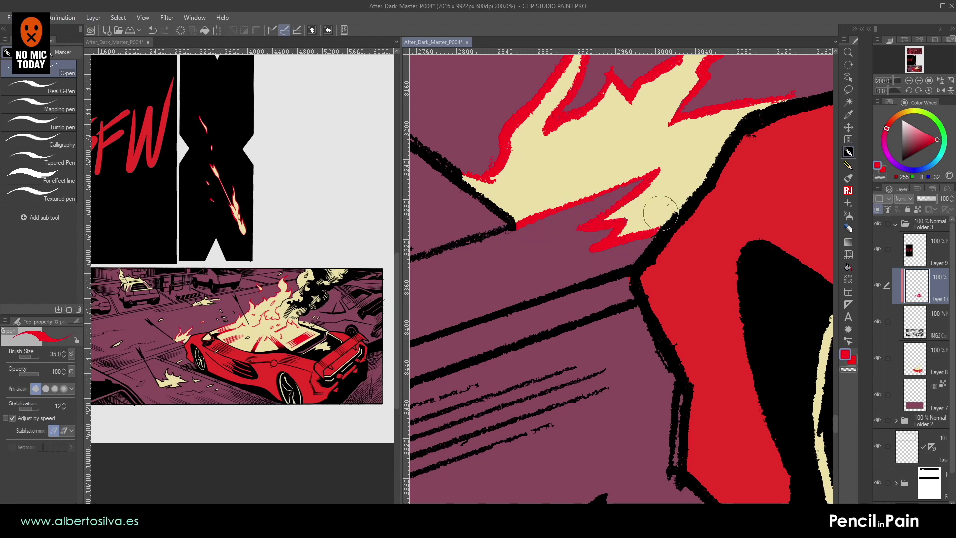
- Recolour the outlines of the five floating embers above the car's left side bright red with a size 60 G-pen
{"action": "mouse_move", "coordinate": [764, 82]}
{"action": "left_mouse_down"}
{"action": "mouse_move", "coordinate": [574, 250]}
{"action": "mouse_move", "coordinate": [536, 263]}
{"action": "left_mouse_up"}
{"action": "mouse_move", "coordinate": [612, 223]}
{"action": "left_mouse_down"}
{"action": "mouse_move", "coordinate": [672, 211]}
{"action": "mouse_move", "coordinate": [428, 321]}
{"action": "left_mouse_up"}
{"action": "mouse_move", "coordinate": [816, 124]}
{"action": "left_mouse_down"}
{"action": "mouse_move", "coordinate": [611, 187]}
{"action": "mouse_move", "coordinate": [508, 270]}
{"action": "mouse_move", "coordinate": [518, 286]}
{"action": "left_mouse_up"}
{"action": "key", "text": "]"}
{"action": "key", "text": "]"}
{"action": "key", "text": "]"}
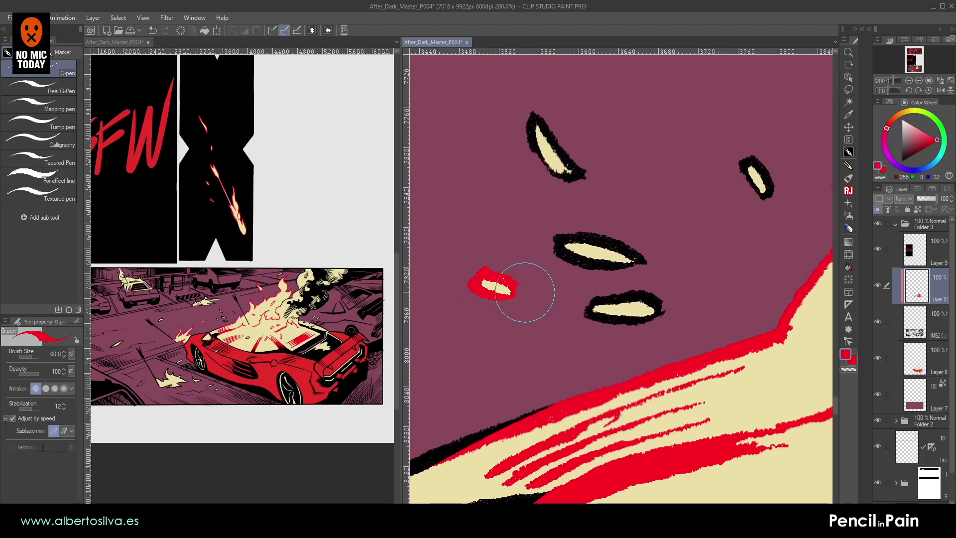
{"action": "left_click_drag", "start_coordinate": [588, 312], "coordinate": [651, 299]}
{"action": "key", "text": "bracketright"}
{"action": "key", "text": "bracketright"}
{"action": "left_click_drag", "start_coordinate": [557, 244], "coordinate": [637, 256]}
{"action": "left_click_drag", "start_coordinate": [568, 174], "coordinate": [580, 171]}
{"action": "left_click_drag", "start_coordinate": [530, 115], "coordinate": [577, 174]}
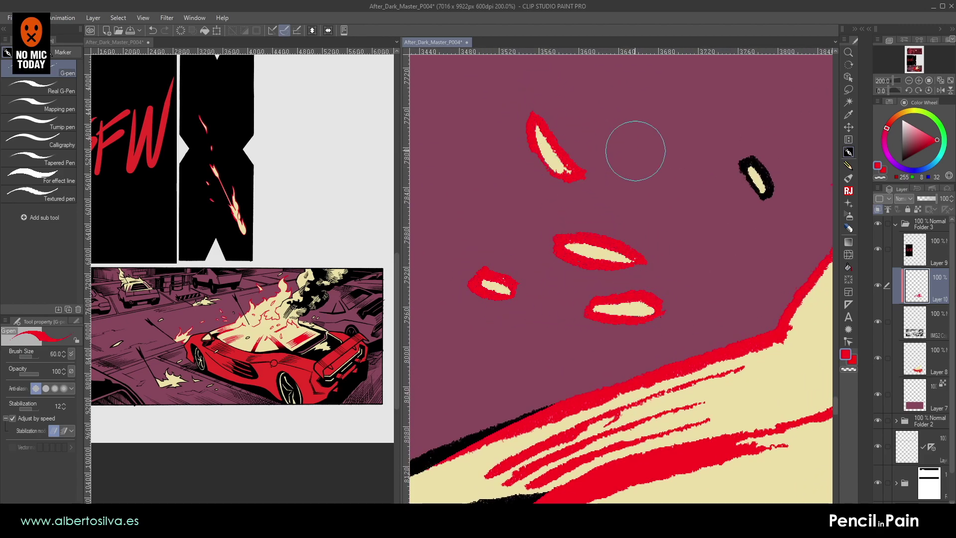
{"action": "left_click_drag", "start_coordinate": [742, 160], "coordinate": [768, 196]}
- Recolour the left tongue and lower left contours of the flame patch on the ground behind the car bright red
{"action": "left_click_drag", "start_coordinate": [417, 197], "coordinate": [601, 230]}
{"action": "left_click_drag", "start_coordinate": [429, 173], "coordinate": [614, 217]}
{"action": "left_click_drag", "start_coordinate": [529, 90], "coordinate": [604, 250]}
{"action": "key", "text": "bracketleft"}
{"action": "key", "text": "bracketleft"}
{"action": "mouse_move", "coordinate": [548, 264]}
{"action": "left_mouse_down"}
{"action": "mouse_move", "coordinate": [622, 234]}
{"action": "mouse_move", "coordinate": [692, 268]}
{"action": "mouse_move", "coordinate": [690, 302]}
{"action": "mouse_move", "coordinate": [660, 278]}
{"action": "mouse_move", "coordinate": [659, 298]}
{"action": "left_mouse_up"}
{"action": "left_click_drag", "start_coordinate": [597, 231], "coordinate": [561, 280]}
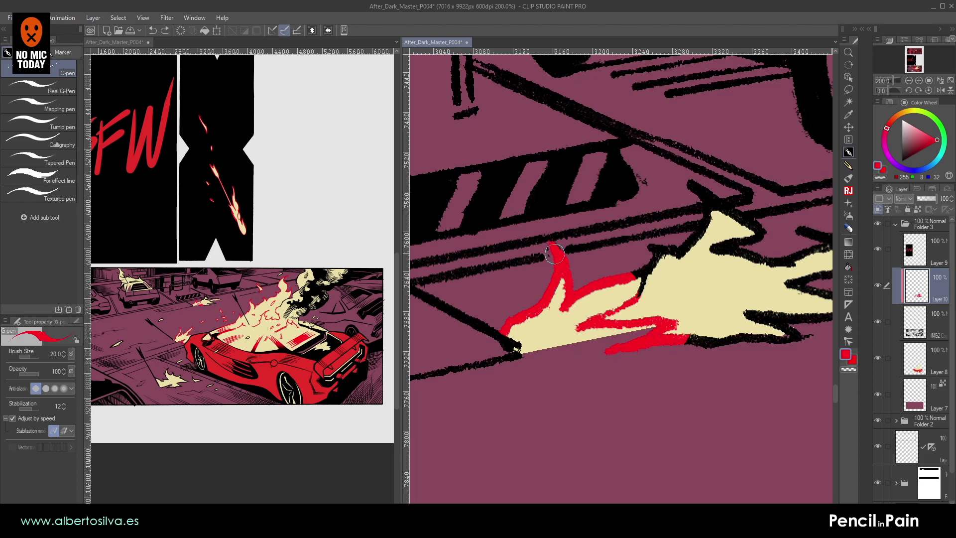
- Recolour the middle and lower contours of the ground flame patch bright red
{"action": "key", "text": "]"}
{"action": "mouse_move", "coordinate": [609, 298]}
{"action": "left_mouse_down"}
{"action": "mouse_move", "coordinate": [611, 262]}
{"action": "mouse_move", "coordinate": [617, 275]}
{"action": "mouse_move", "coordinate": [593, 305]}
{"action": "mouse_move", "coordinate": [640, 271]}
{"action": "mouse_move", "coordinate": [620, 253]}
{"action": "mouse_move", "coordinate": [639, 261]}
{"action": "left_mouse_up"}
{"action": "left_click_drag", "start_coordinate": [666, 333], "coordinate": [691, 340]}
{"action": "left_click_drag", "start_coordinate": [722, 311], "coordinate": [750, 316]}
{"action": "mouse_move", "coordinate": [693, 339]}
{"action": "left_mouse_down"}
{"action": "mouse_move", "coordinate": [720, 328]}
{"action": "mouse_move", "coordinate": [772, 335]}
{"action": "left_mouse_up"}
{"action": "mouse_move", "coordinate": [717, 339]}
{"action": "left_mouse_down"}
{"action": "mouse_move", "coordinate": [557, 337]}
{"action": "mouse_move", "coordinate": [691, 305]}
{"action": "left_mouse_up"}
- Recolour the right-hand tongues of the ground flame patch bright red with a larger G-pen
{"action": "key", "text": "]"}
{"action": "key", "text": "]"}
{"action": "mouse_move", "coordinate": [767, 264]}
{"action": "left_mouse_down"}
{"action": "mouse_move", "coordinate": [724, 251]}
{"action": "mouse_move", "coordinate": [616, 303]}
{"action": "mouse_move", "coordinate": [662, 259]}
{"action": "mouse_move", "coordinate": [598, 259]}
{"action": "left_mouse_up"}
{"action": "left_click_drag", "start_coordinate": [598, 258], "coordinate": [550, 267]}
{"action": "left_click_drag", "start_coordinate": [598, 242], "coordinate": [546, 254]}
- Recolour the ground flame's remaining black top spike, where it crosses the background lines, bright red with a size 25 G-pen
{"action": "mouse_move", "coordinate": [762, 257]}
{"action": "left_mouse_down"}
{"action": "mouse_move", "coordinate": [645, 138]}
{"action": "mouse_move", "coordinate": [629, 137]}
{"action": "mouse_move", "coordinate": [627, 47]}
{"action": "left_mouse_up"}
{"action": "key", "text": "bracketleft"}
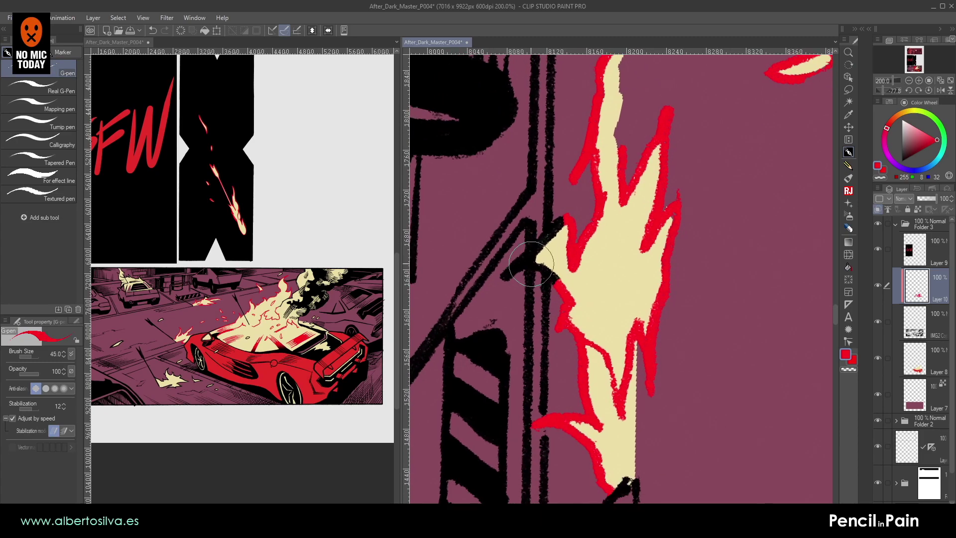
{"action": "left_click_drag", "start_coordinate": [501, 279], "coordinate": [562, 224]}
{"action": "left_click_drag", "start_coordinate": [577, 285], "coordinate": [563, 280]}
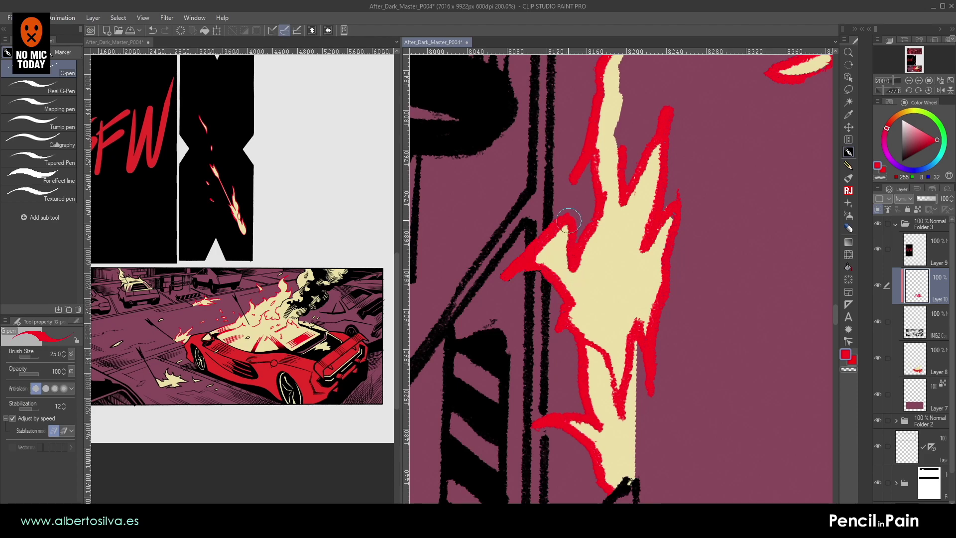
- Recolour the outline of the lone ember above the long diagonal ground line bright red with a size 70 G-pen
{"action": "key", "text": "shift+space"}
{"action": "left_click_drag", "start_coordinate": [568, 220], "coordinate": [621, 292]}
{"action": "left_click_drag", "start_coordinate": [606, 213], "coordinate": [682, 157]}
{"action": "left_click_drag", "start_coordinate": [540, 264], "coordinate": [657, 142]}
{"action": "key", "text": "p"}
{"action": "key", "text": "bracketright"}
{"action": "key", "text": "bracketright"}
{"action": "key", "text": "bracketright"}
{"action": "mouse_move", "coordinate": [620, 346]}
{"action": "left_mouse_down"}
{"action": "mouse_move", "coordinate": [678, 297]}
{"action": "mouse_move", "coordinate": [684, 315]}
{"action": "mouse_move", "coordinate": [710, 314]}
{"action": "left_mouse_up"}
{"action": "left_click_drag", "start_coordinate": [636, 327], "coordinate": [638, 324]}
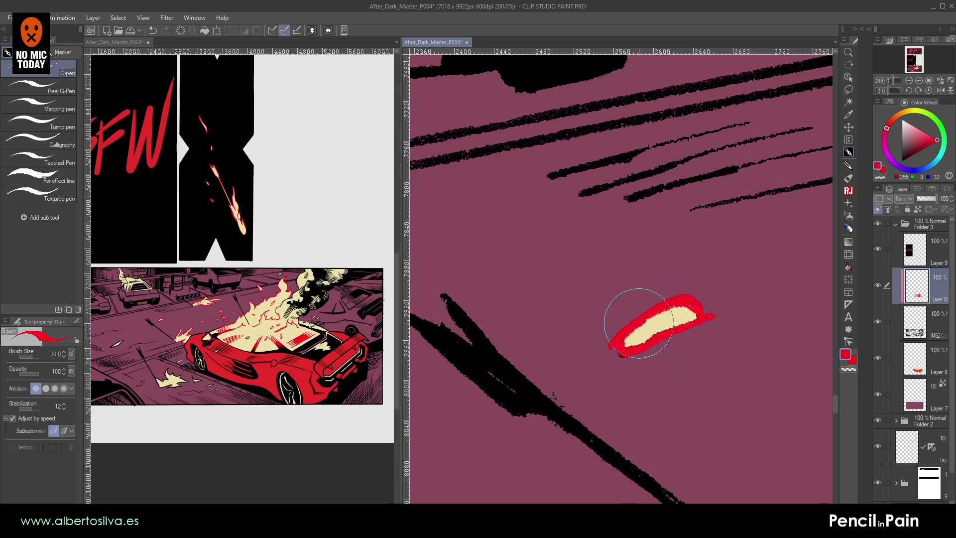
- Recolour the outlines of the scattered embers around the burning car bright red with a larger G-pen
{"action": "left_click_drag", "start_coordinate": [621, 358], "coordinate": [796, 224]}
{"action": "left_click_drag", "start_coordinate": [609, 339], "coordinate": [762, 188]}
{"action": "left_click_drag", "start_coordinate": [691, 306], "coordinate": [701, 145]}
{"action": "left_click_drag", "start_coordinate": [673, 234], "coordinate": [719, 193]}
{"action": "left_click_drag", "start_coordinate": [544, 231], "coordinate": [773, 165]}
{"action": "left_click_drag", "start_coordinate": [560, 221], "coordinate": [591, 301]}
{"action": "key", "text": "bracketright"}
{"action": "key", "text": "bracketright"}
{"action": "key", "text": "bracketright"}
{"action": "left_click_drag", "start_coordinate": [480, 295], "coordinate": [538, 289]}
{"action": "mouse_move", "coordinate": [657, 310]}
{"action": "left_mouse_down"}
{"action": "mouse_move", "coordinate": [677, 296]}
{"action": "mouse_move", "coordinate": [771, 285]}
{"action": "left_mouse_up"}
{"action": "left_click_drag", "start_coordinate": [678, 285], "coordinate": [715, 271]}
{"action": "left_click_drag", "start_coordinate": [721, 335], "coordinate": [527, 249]}
{"action": "mouse_move", "coordinate": [737, 343]}
{"action": "left_mouse_down"}
{"action": "mouse_move", "coordinate": [625, 308]}
{"action": "mouse_move", "coordinate": [478, 238]}
{"action": "left_mouse_up"}
{"action": "left_click_drag", "start_coordinate": [757, 402], "coordinate": [463, 145]}
{"action": "mouse_move", "coordinate": [674, 346]}
{"action": "left_mouse_down"}
{"action": "mouse_move", "coordinate": [516, 235]}
{"action": "mouse_move", "coordinate": [535, 247]}
{"action": "left_mouse_up"}
{"action": "mouse_move", "coordinate": [587, 231]}
{"action": "left_mouse_down"}
{"action": "mouse_move", "coordinate": [559, 292]}
{"action": "mouse_move", "coordinate": [678, 230]}
{"action": "mouse_move", "coordinate": [597, 202]}
{"action": "mouse_move", "coordinate": [604, 405]}
{"action": "mouse_move", "coordinate": [530, 419]}
{"action": "left_mouse_up"}
{"action": "mouse_move", "coordinate": [707, 374]}
{"action": "left_mouse_down"}
{"action": "mouse_move", "coordinate": [574, 295]}
{"action": "mouse_move", "coordinate": [650, 353]}
{"action": "left_mouse_up"}
{"action": "left_click_drag", "start_coordinate": [734, 261], "coordinate": [666, 275]}
{"action": "mouse_move", "coordinate": [656, 286]}
{"action": "left_mouse_down"}
{"action": "mouse_move", "coordinate": [670, 341]}
{"action": "mouse_move", "coordinate": [547, 351]}
{"action": "mouse_move", "coordinate": [514, 371]}
{"action": "left_mouse_up"}
{"action": "left_click_drag", "start_coordinate": [580, 318], "coordinate": [715, 303]}
{"action": "mouse_move", "coordinate": [604, 261]}
{"action": "left_mouse_down"}
{"action": "mouse_move", "coordinate": [710, 300]}
{"action": "mouse_move", "coordinate": [569, 192]}
{"action": "left_mouse_up"}
{"action": "left_click_drag", "start_coordinate": [567, 205], "coordinate": [475, 203]}
{"action": "left_click_drag", "start_coordinate": [542, 220], "coordinate": [693, 270]}
{"action": "left_click_drag", "start_coordinate": [633, 243], "coordinate": [578, 220]}
{"action": "left_click_drag", "start_coordinate": [618, 292], "coordinate": [463, 271]}
{"action": "left_click_drag", "start_coordinate": [753, 291], "coordinate": [555, 288]}
{"action": "mouse_move", "coordinate": [538, 254]}
{"action": "left_mouse_down"}
{"action": "mouse_move", "coordinate": [680, 327]}
{"action": "mouse_move", "coordinate": [548, 345]}
{"action": "left_mouse_up"}
{"action": "left_click_drag", "start_coordinate": [735, 376], "coordinate": [486, 307]}
{"action": "left_click_drag", "start_coordinate": [559, 323], "coordinate": [631, 329]}
{"action": "key", "text": "["}
{"action": "left_click_drag", "start_coordinate": [698, 384], "coordinate": [704, 390]}
{"action": "left_click_drag", "start_coordinate": [555, 326], "coordinate": [706, 339]}
{"action": "left_click_drag", "start_coordinate": [544, 262], "coordinate": [746, 315]}
- Lasso the arrow's lower end at the ground flame patch and fade its black line art into bright red with a foreground-to-transparent gradient
{"action": "scroll", "coordinate": [736, 308], "scroll_direction": "left", "scroll_amount": 6}
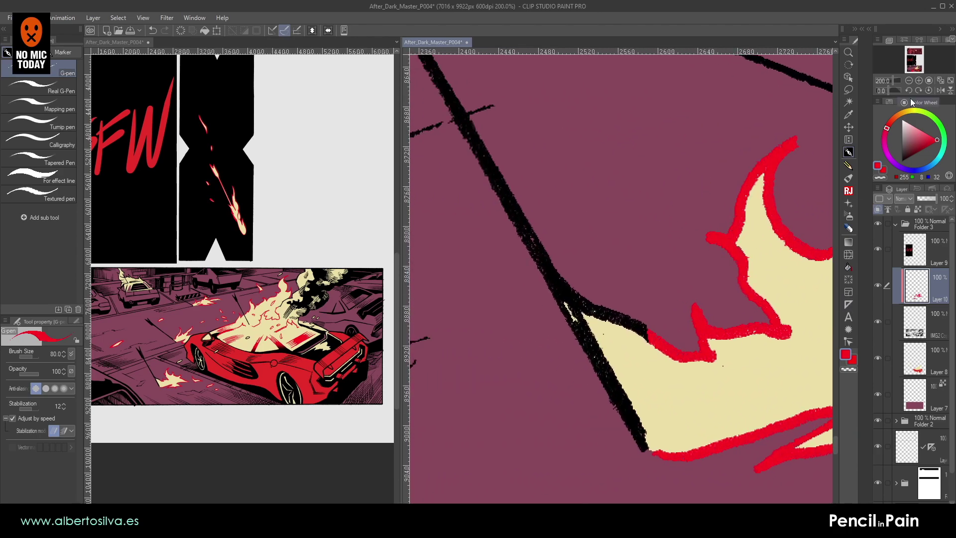
{"action": "left_click", "coordinate": [909, 81]}
{"action": "left_click", "coordinate": [908, 81]}
{"action": "left_click", "coordinate": [848, 89]}
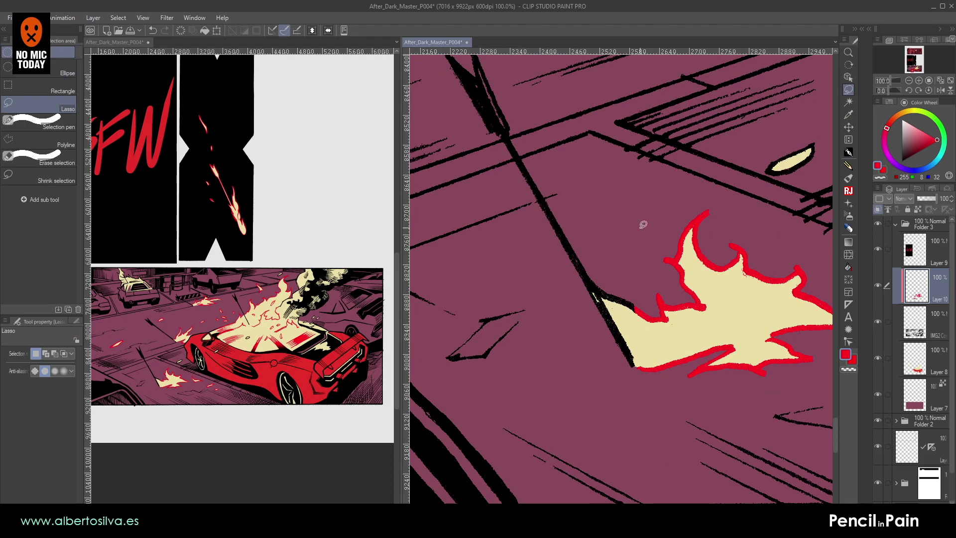
{"action": "left_click_drag", "start_coordinate": [688, 297], "coordinate": [607, 232]}
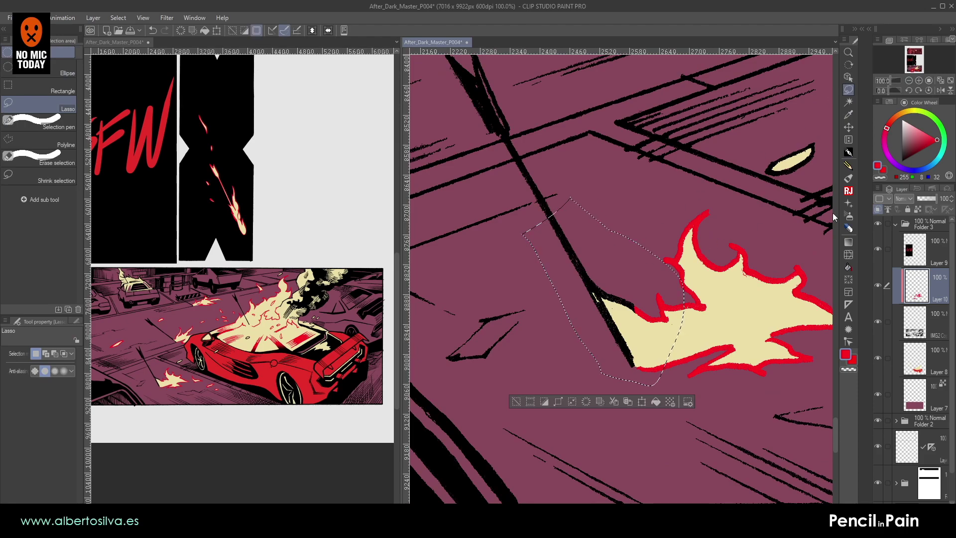
{"action": "left_click", "coordinate": [848, 243]}
{"action": "left_click_drag", "start_coordinate": [622, 349], "coordinate": [583, 258]}
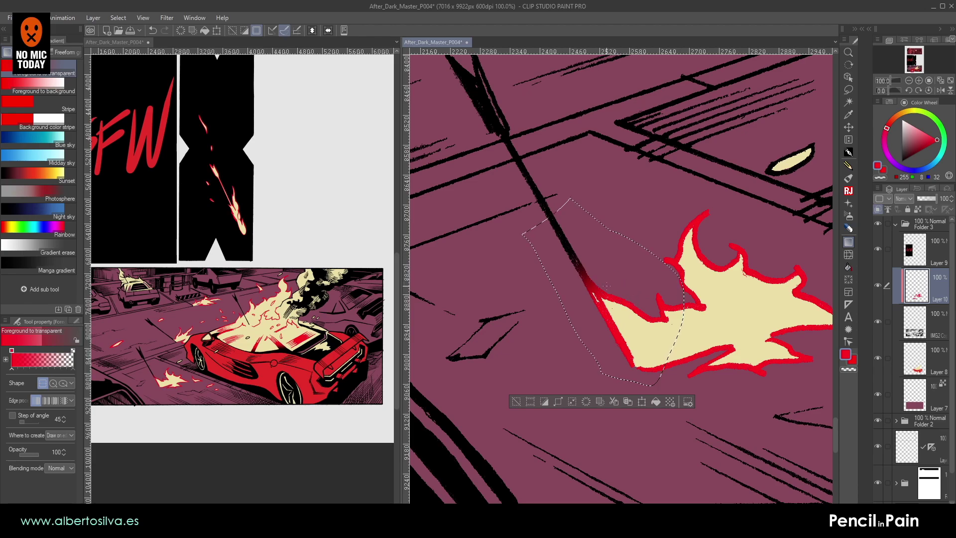
{"action": "key", "text": "ctrl+d"}
- Lasso the arrow tip and ground line at the flame beside the car's front and fade them into bright red with the gradient
{"action": "mouse_move", "coordinate": [572, 195]}
{"action": "left_mouse_down"}
{"action": "mouse_move", "coordinate": [622, 211]}
{"action": "mouse_move", "coordinate": [623, 229]}
{"action": "mouse_move", "coordinate": [649, 241]}
{"action": "mouse_move", "coordinate": [562, 246]}
{"action": "left_mouse_up"}
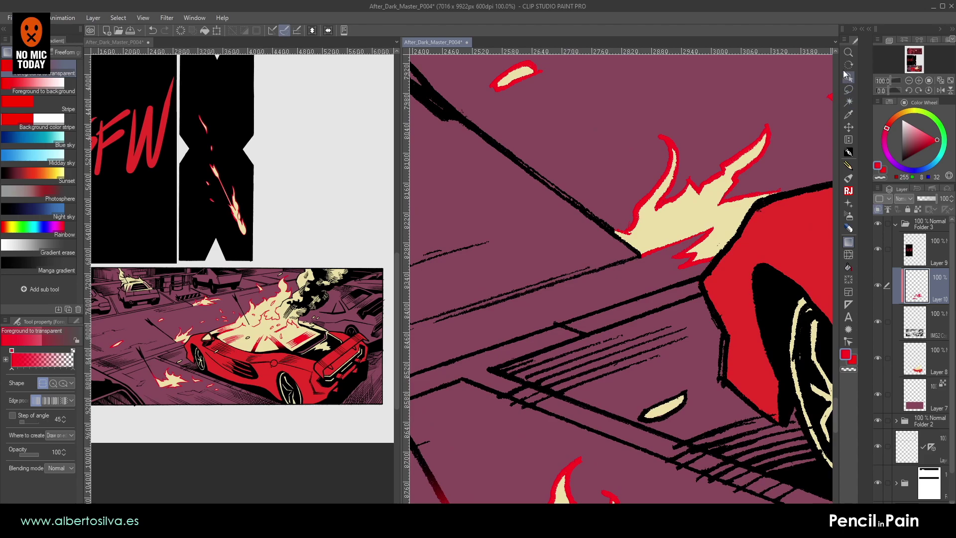
{"action": "left_click", "coordinate": [848, 90]}
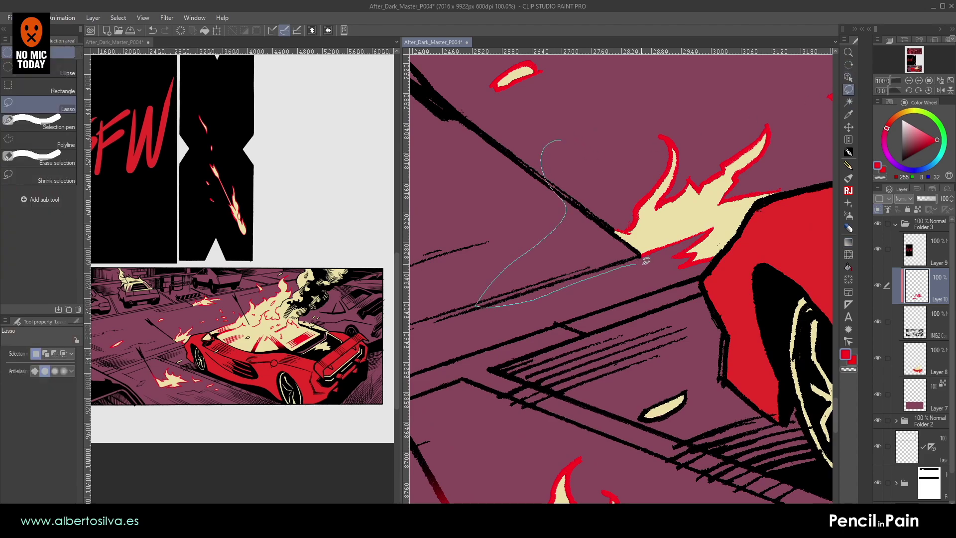
{"action": "left_click_drag", "start_coordinate": [610, 141], "coordinate": [578, 141]}
{"action": "key", "text": "g"}
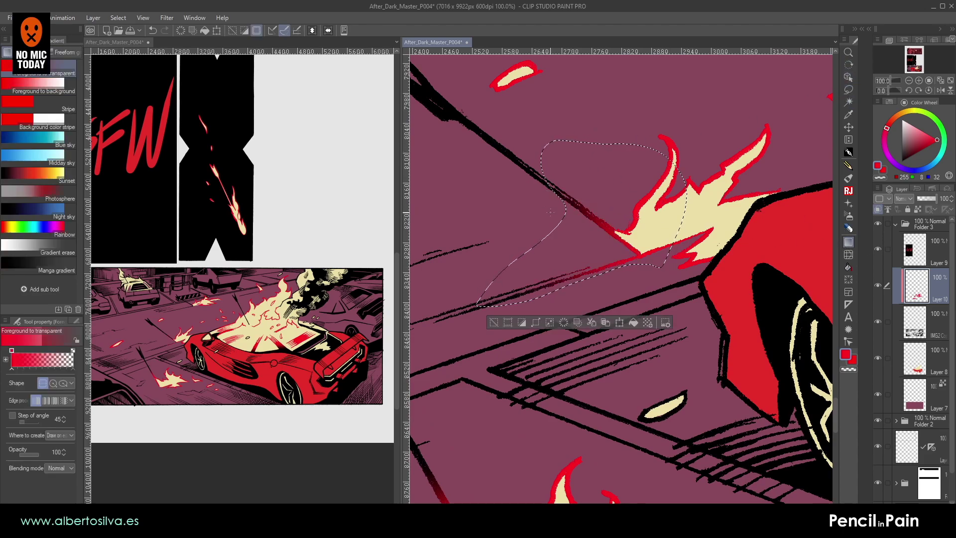
{"action": "left_click_drag", "start_coordinate": [616, 210], "coordinate": [614, 209]}
{"action": "key", "text": "ctrl+d"}
- Lasso the lower end of the arrow stuck in the car's fire and fade it into bright red with the gradient
{"action": "left_click_drag", "start_coordinate": [535, 240], "coordinate": [769, 167]}
{"action": "left_click_drag", "start_coordinate": [565, 220], "coordinate": [911, 196]}
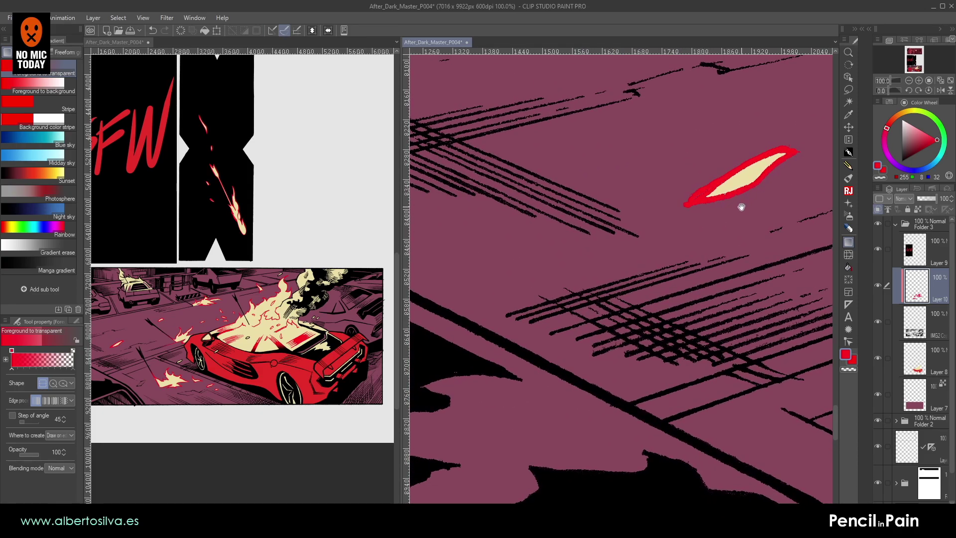
{"action": "left_click_drag", "start_coordinate": [741, 207], "coordinate": [476, 278]}
{"action": "left_click_drag", "start_coordinate": [791, 190], "coordinate": [457, 269]}
{"action": "left_click_drag", "start_coordinate": [745, 231], "coordinate": [458, 260]}
{"action": "left_click_drag", "start_coordinate": [767, 190], "coordinate": [416, 297]}
{"action": "left_click_drag", "start_coordinate": [676, 217], "coordinate": [642, 221]}
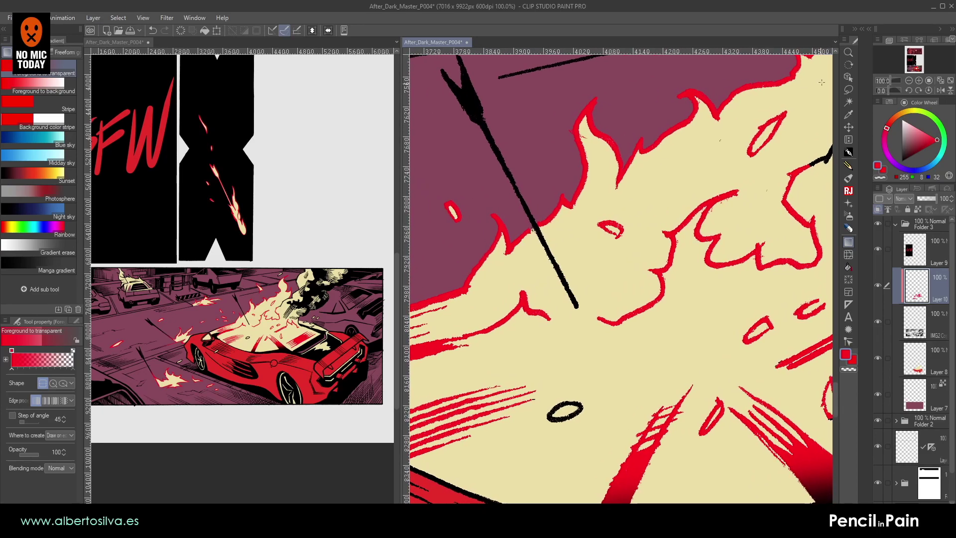
{"action": "left_click", "coordinate": [848, 90]}
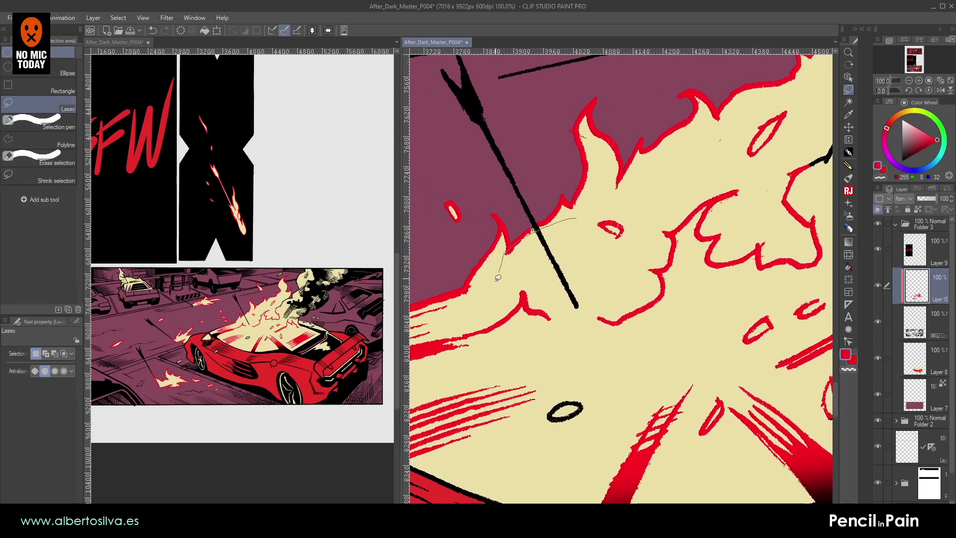
{"action": "left_click_drag", "start_coordinate": [648, 219], "coordinate": [624, 205]}
{"action": "left_click", "coordinate": [848, 242]}
{"action": "left_click_drag", "start_coordinate": [583, 301], "coordinate": [540, 226]}
{"action": "key", "text": "ctrl+d"}
- Lasso the black rear windscreen edge below the smoke and fade it into bright red with the foreground-to-transparent gradient
{"action": "left_click_drag", "start_coordinate": [444, 236], "coordinate": [663, 198]}
{"action": "left_click_drag", "start_coordinate": [529, 216], "coordinate": [666, 228]}
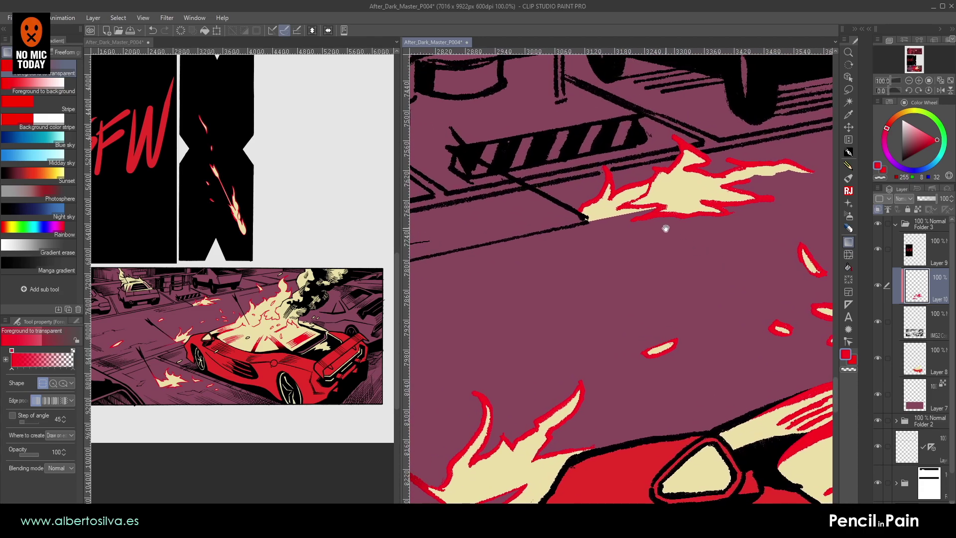
{"action": "mouse_move", "coordinate": [281, 341]}
{"action": "left_mouse_down"}
{"action": "mouse_move", "coordinate": [317, 326]}
{"action": "mouse_move", "coordinate": [325, 334]}
{"action": "mouse_move", "coordinate": [287, 351]}
{"action": "left_mouse_up"}
{"action": "left_click", "coordinate": [714, 240]}
{"action": "left_click_drag", "start_coordinate": [713, 239], "coordinate": [445, 236]}
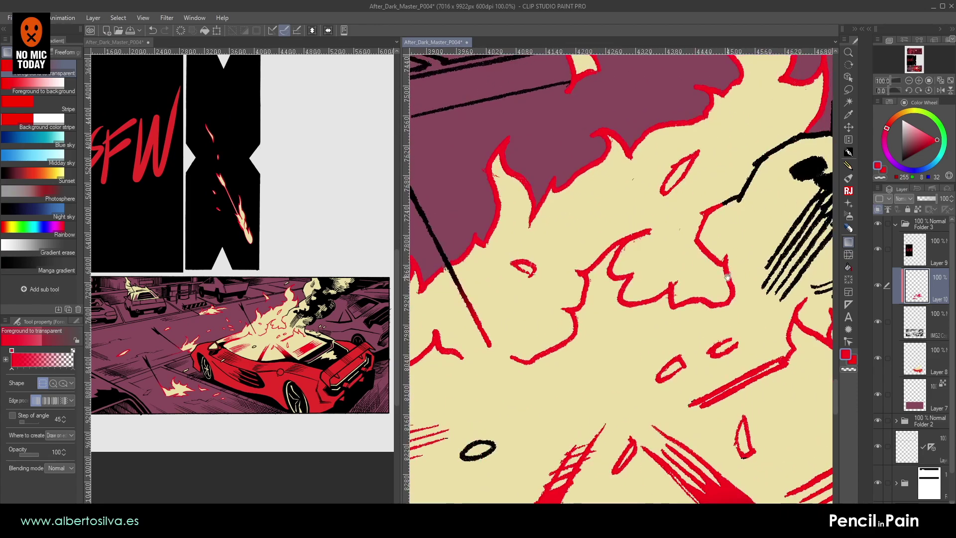
{"action": "left_click_drag", "start_coordinate": [732, 279], "coordinate": [418, 160]}
{"action": "left_click_drag", "start_coordinate": [780, 168], "coordinate": [823, 153]}
{"action": "left_click", "coordinate": [847, 89]}
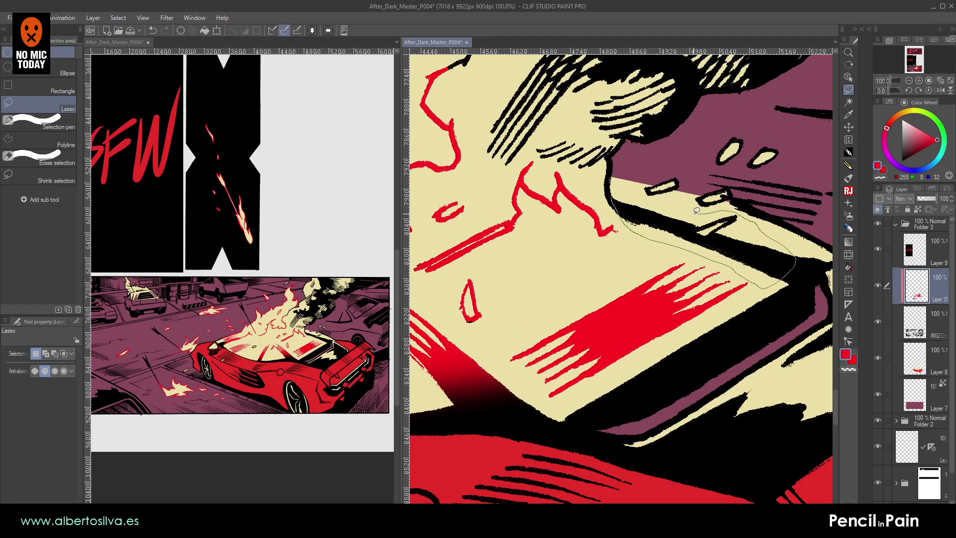
{"action": "left_click_drag", "start_coordinate": [643, 190], "coordinate": [784, 260]}
{"action": "left_click", "coordinate": [848, 242]}
{"action": "key", "text": "ctrl+d"}
- Recolour the outlines of the loose embers behind the car's rear windscreen bright red with the G-pen, starting the one touching the roofline
{"action": "scroll", "coordinate": [554, 189], "scroll_direction": "up", "scroll_amount": 2}
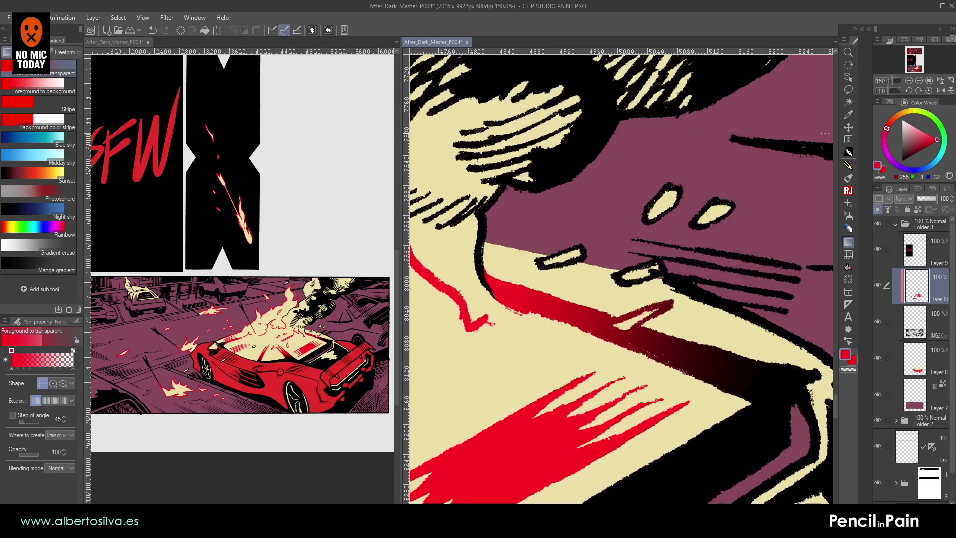
{"action": "left_click", "coordinate": [849, 152]}
{"action": "left_click_drag", "start_coordinate": [640, 192], "coordinate": [661, 196]}
{"action": "mouse_move", "coordinate": [719, 202]}
{"action": "left_mouse_down"}
{"action": "mouse_move", "coordinate": [707, 203]}
{"action": "mouse_move", "coordinate": [714, 199]}
{"action": "left_mouse_up"}
{"action": "key", "text": "bracketleft"}
{"action": "key", "text": "bracketleft"}
{"action": "mouse_move", "coordinate": [545, 252]}
{"action": "left_mouse_down"}
{"action": "mouse_move", "coordinate": [539, 260]}
{"action": "mouse_move", "coordinate": [566, 245]}
{"action": "left_mouse_up"}
{"action": "mouse_move", "coordinate": [620, 274]}
{"action": "left_mouse_down"}
{"action": "mouse_move", "coordinate": [594, 221]}
{"action": "mouse_move", "coordinate": [617, 224]}
{"action": "left_mouse_up"}
- Recolour the rest of the ember outline touching the black roofline and hatching bright red, reducing the G-pen to size 15
{"action": "key", "text": "bracketleft"}
{"action": "key", "text": "bracketleft"}
{"action": "key", "text": "bracketleft"}
{"action": "left_click", "coordinate": [921, 82]}
{"action": "left_click", "coordinate": [921, 81]}
{"action": "left_click", "coordinate": [921, 81]}
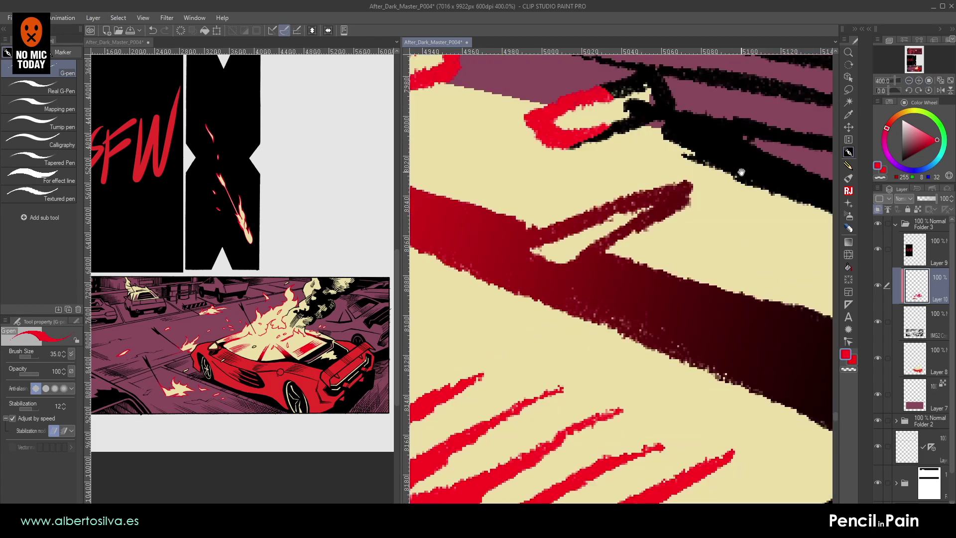
{"action": "left_click_drag", "start_coordinate": [762, 159], "coordinate": [713, 245]}
{"action": "key", "text": "bracketleft"}
{"action": "key", "text": "bracketleft"}
{"action": "mouse_move", "coordinate": [534, 244]}
{"action": "left_mouse_down"}
{"action": "mouse_move", "coordinate": [573, 207]}
{"action": "mouse_move", "coordinate": [570, 182]}
{"action": "mouse_move", "coordinate": [588, 209]}
{"action": "mouse_move", "coordinate": [615, 192]}
{"action": "mouse_move", "coordinate": [601, 203]}
{"action": "mouse_move", "coordinate": [586, 195]}
{"action": "left_mouse_up"}
{"action": "key", "text": "bracketleft"}
{"action": "key", "text": "bracketleft"}
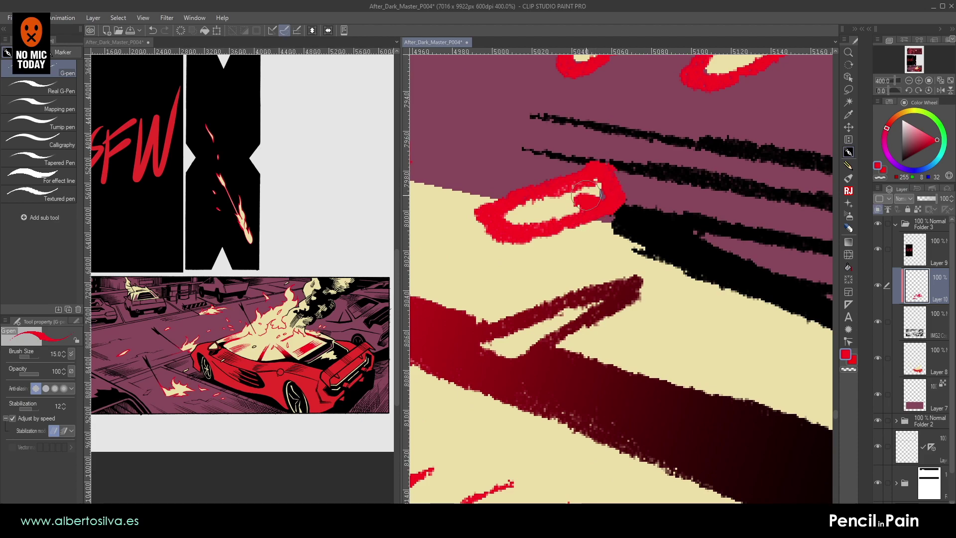
- Check the recoloured flames and embers across the whole burning car panel for outlines that are still black
{"action": "left_click", "coordinate": [909, 80]}
{"action": "left_click", "coordinate": [908, 81]}
{"action": "left_click", "coordinate": [909, 80]}
{"action": "left_click_drag", "start_coordinate": [637, 229], "coordinate": [674, 172]}
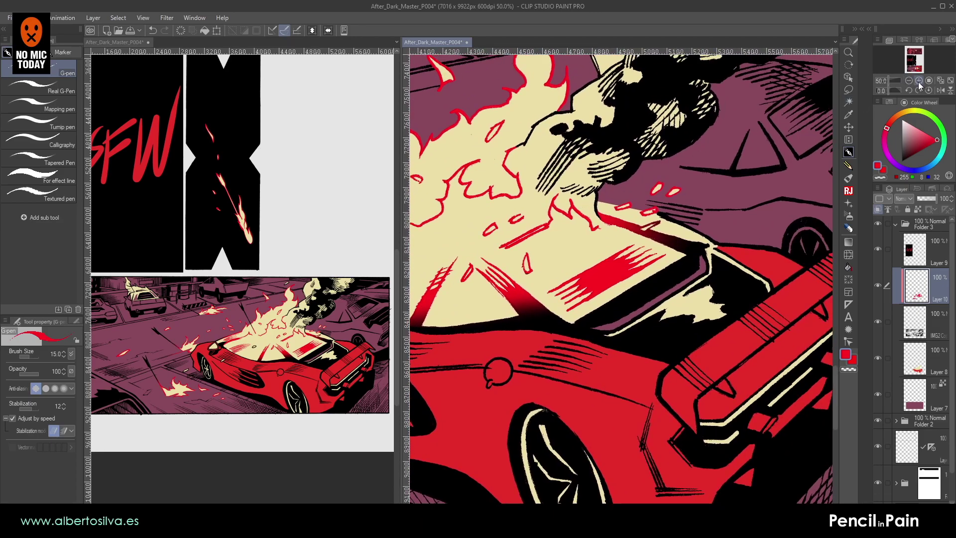
{"action": "left_click", "coordinate": [909, 81]}
{"action": "left_click_drag", "start_coordinate": [598, 238], "coordinate": [729, 209]}
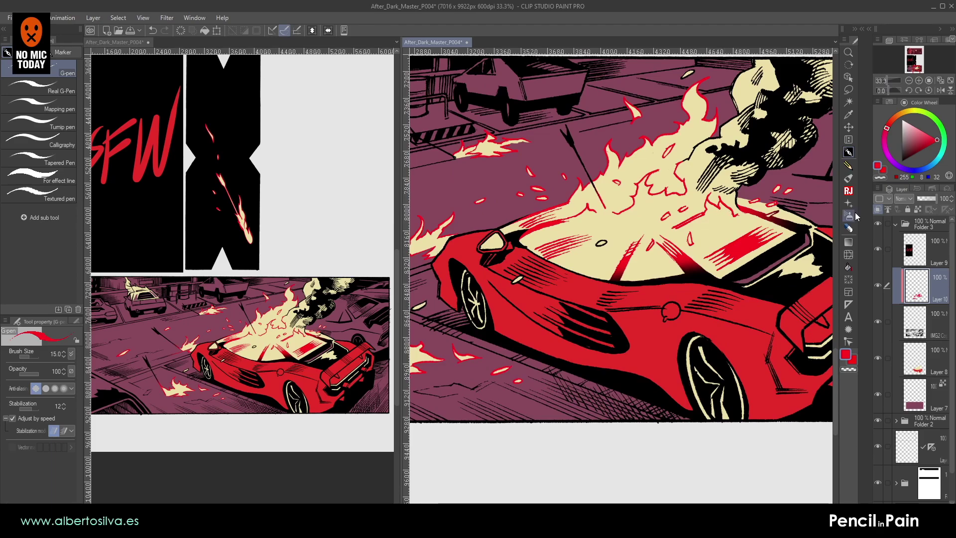
{"action": "left_click", "coordinate": [909, 80]}
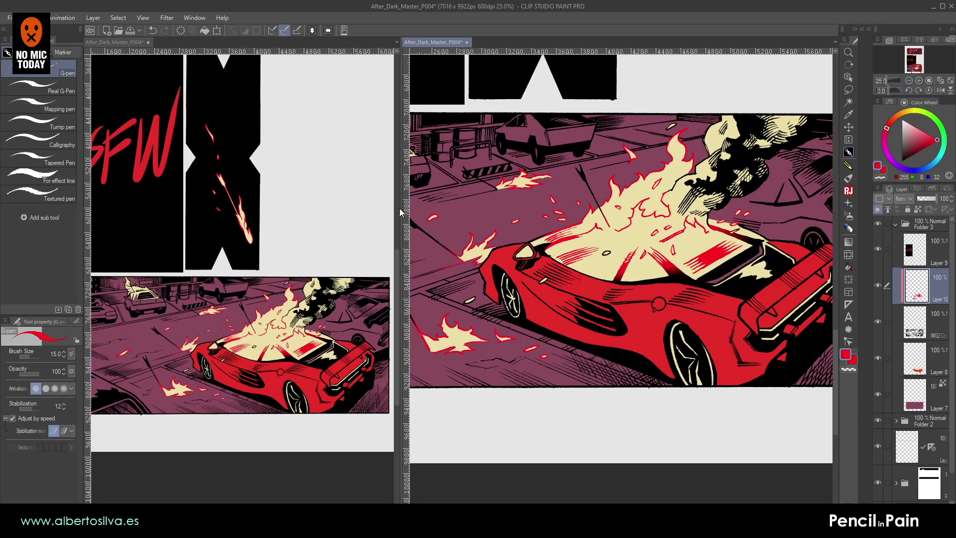
- Widen the main canvas view beside the reference view and save the page file
{"action": "mouse_move", "coordinate": [914, 69]}
{"action": "left_mouse_down"}
{"action": "mouse_move", "coordinate": [912, 53]}
{"action": "mouse_move", "coordinate": [914, 69]}
{"action": "left_mouse_up"}
{"action": "left_click_drag", "start_coordinate": [400, 256], "coordinate": [374, 264]}
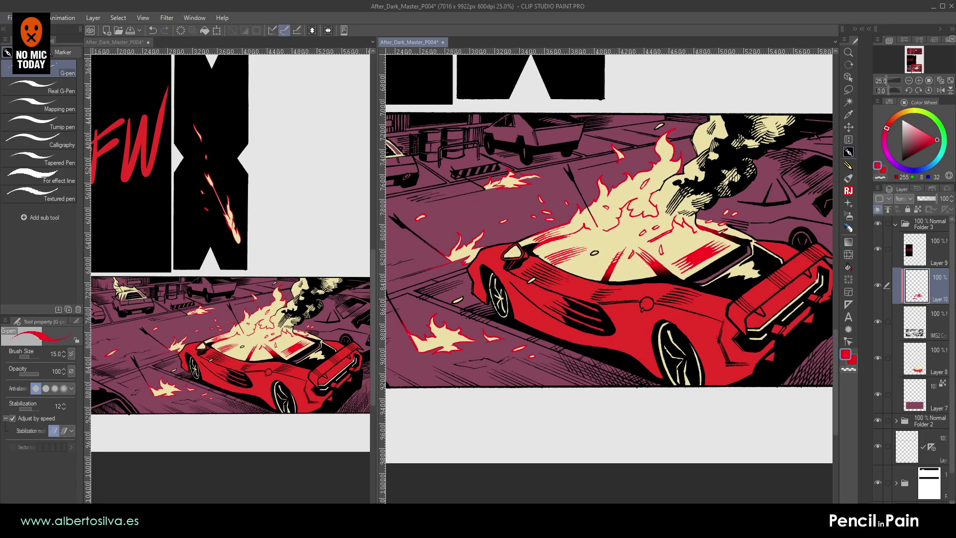
{"action": "left_click", "coordinate": [908, 81]}
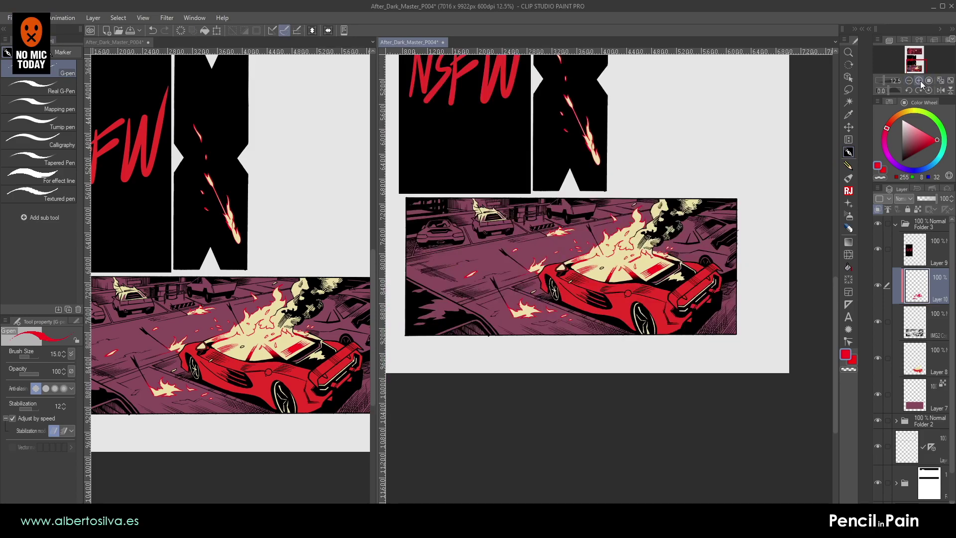
{"action": "left_click", "coordinate": [919, 80]}
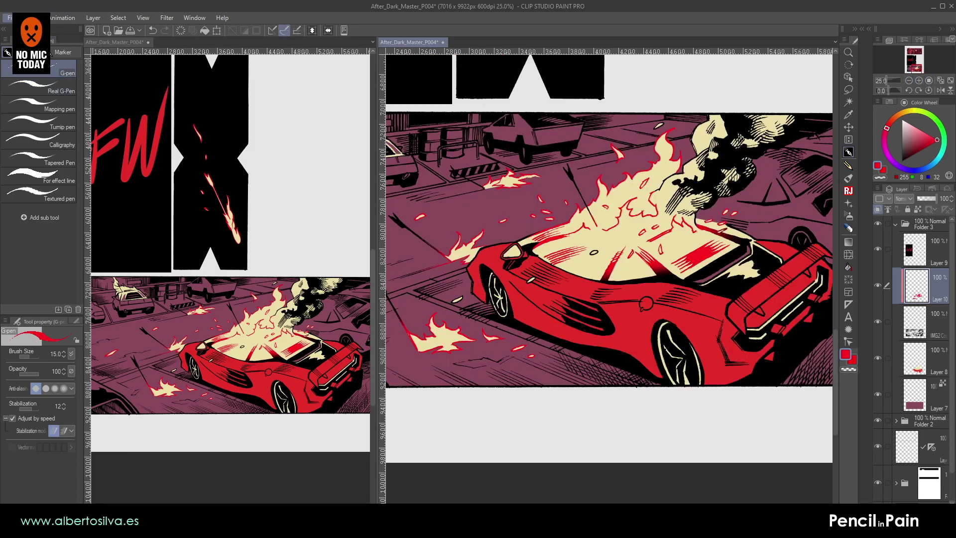
{"action": "key", "text": "ctrl+s"}
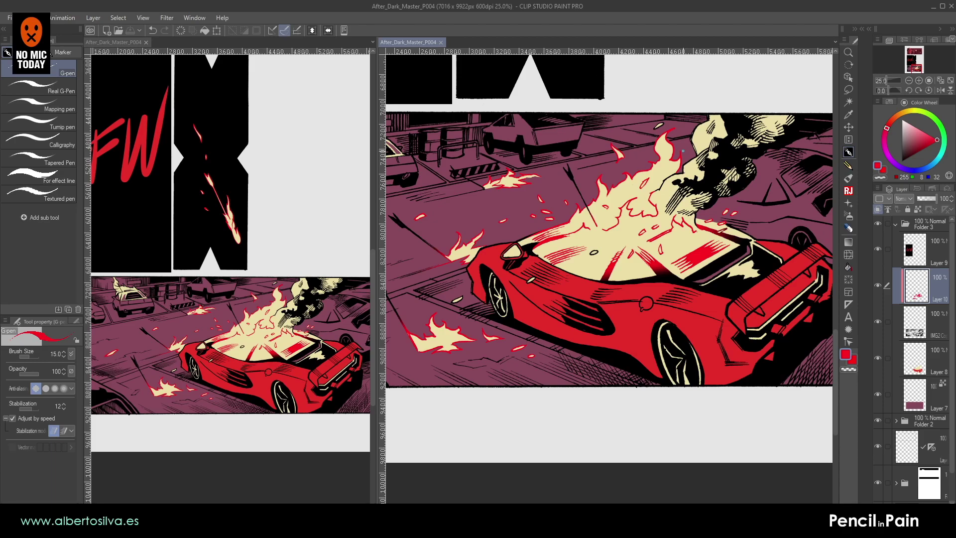
- Recolour the outline of the black ember on the car's windscreen bright red on Layer 10 with a size 100 G-pen
{"action": "left_click", "coordinate": [928, 332]}
{"action": "left_click", "coordinate": [927, 358]}
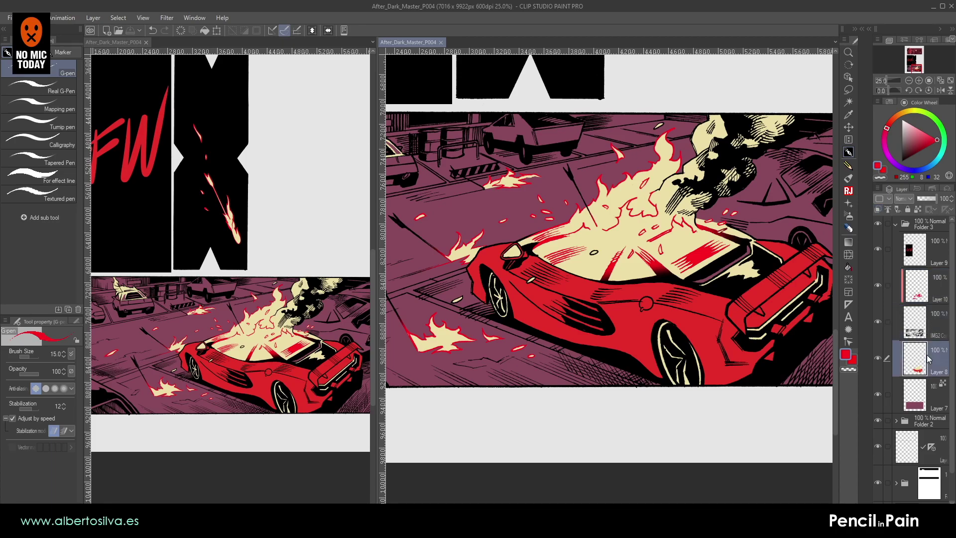
{"action": "left_click", "coordinate": [926, 394]}
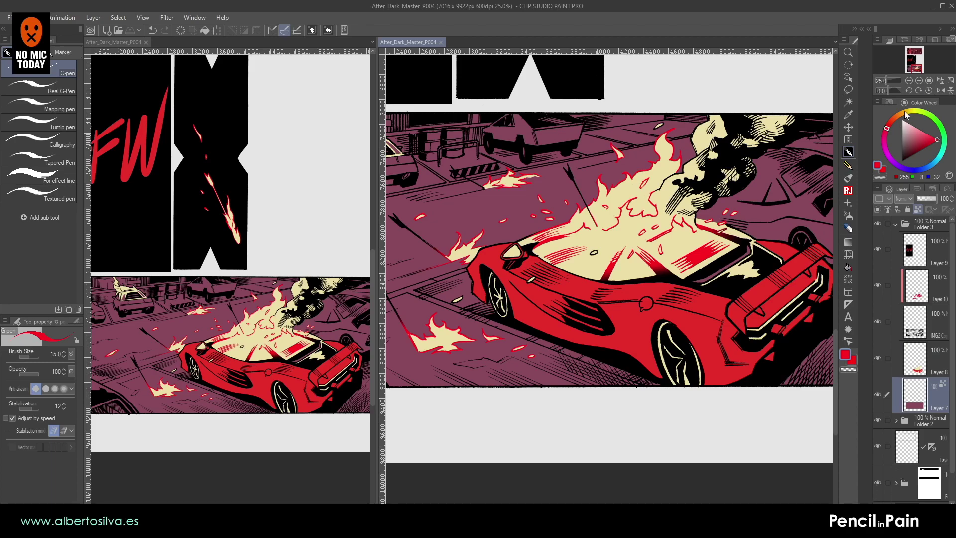
{"action": "left_click", "coordinate": [922, 83]}
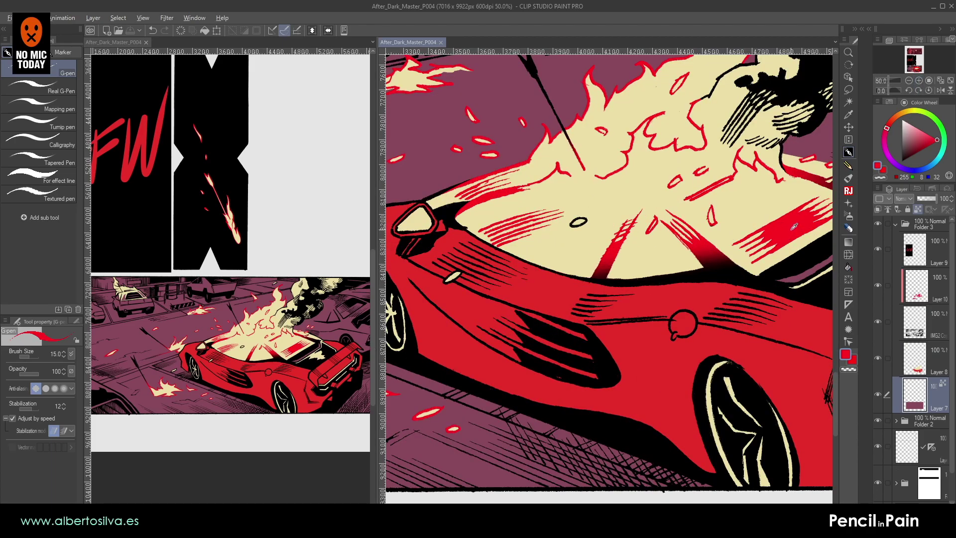
{"action": "left_click", "coordinate": [916, 297]}
{"action": "left_click_drag", "start_coordinate": [583, 219], "coordinate": [583, 216]}
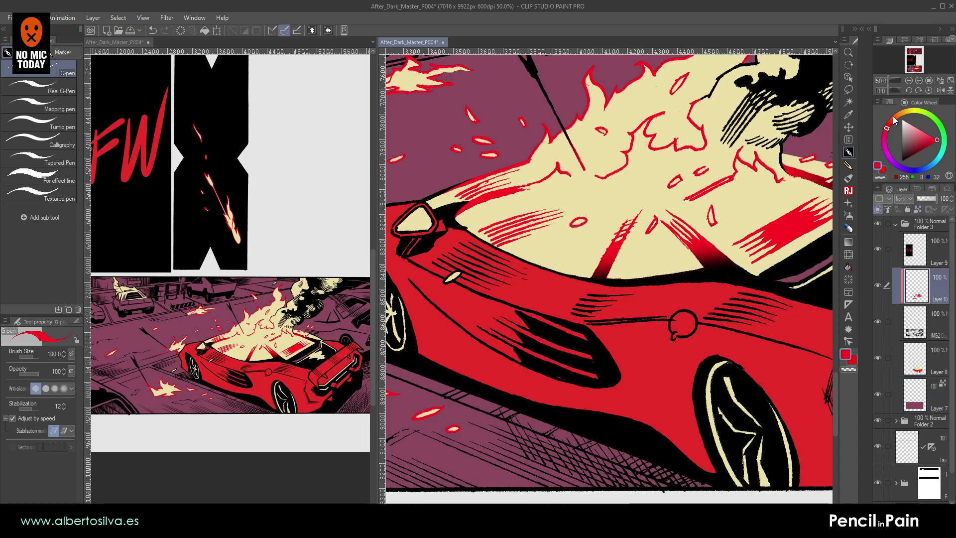
- Recolour the outline of the ember on the car's bonnet, over the hatching lines, bright red with a size 25 G-pen
{"action": "left_click", "coordinate": [922, 82]}
{"action": "left_click", "coordinate": [922, 82]}
{"action": "left_click", "coordinate": [922, 82]}
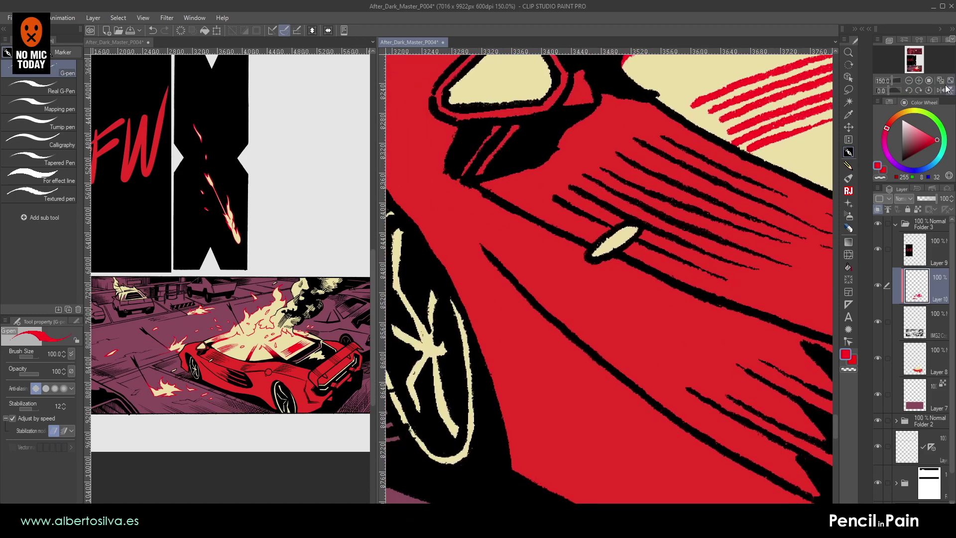
{"action": "left_click", "coordinate": [918, 81]}
{"action": "key", "text": "bracketleft"}
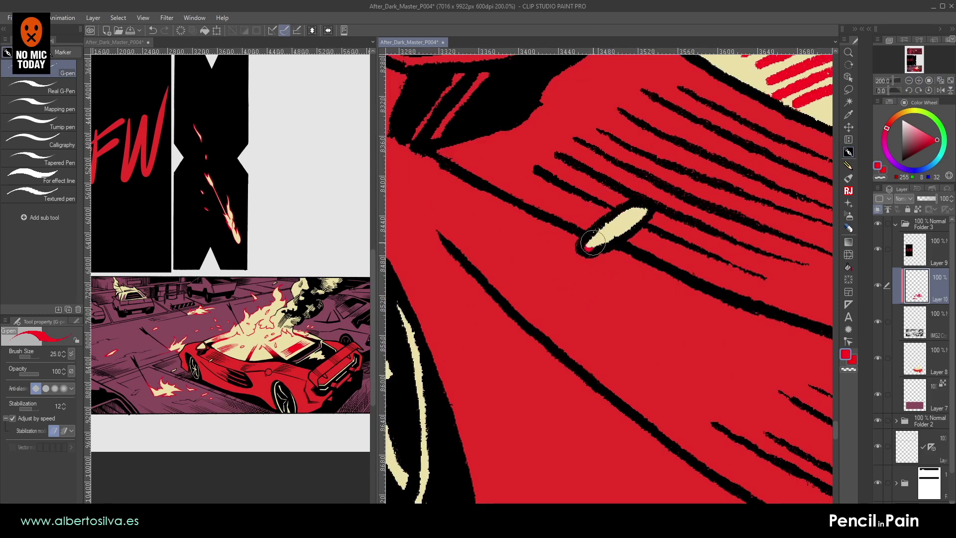
{"action": "mouse_move", "coordinate": [580, 252]}
{"action": "left_mouse_down"}
{"action": "mouse_move", "coordinate": [610, 217]}
{"action": "mouse_move", "coordinate": [647, 206]}
{"action": "mouse_move", "coordinate": [589, 249]}
{"action": "mouse_move", "coordinate": [625, 229]}
{"action": "left_mouse_up"}
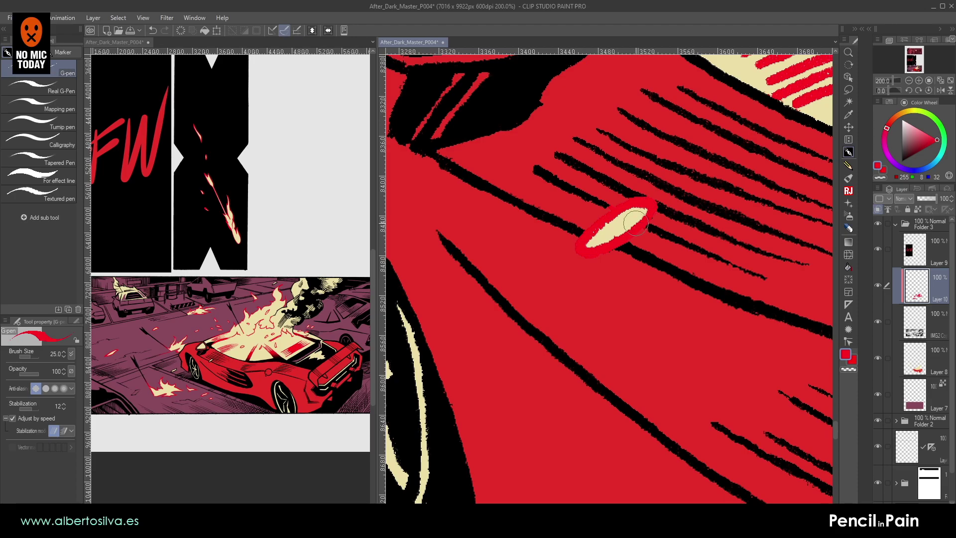
{"action": "mouse_move", "coordinate": [611, 236]}
{"action": "left_mouse_down"}
{"action": "mouse_move", "coordinate": [597, 242]}
{"action": "mouse_move", "coordinate": [632, 220]}
{"action": "left_mouse_up"}
- Inspect the bonnet ember's outline up close and the surrounding car front, wheel and ground embers
{"action": "left_click", "coordinate": [920, 82]}
{"action": "left_click", "coordinate": [920, 82]}
{"action": "left_click", "coordinate": [919, 81]}
{"action": "left_click", "coordinate": [909, 80]}
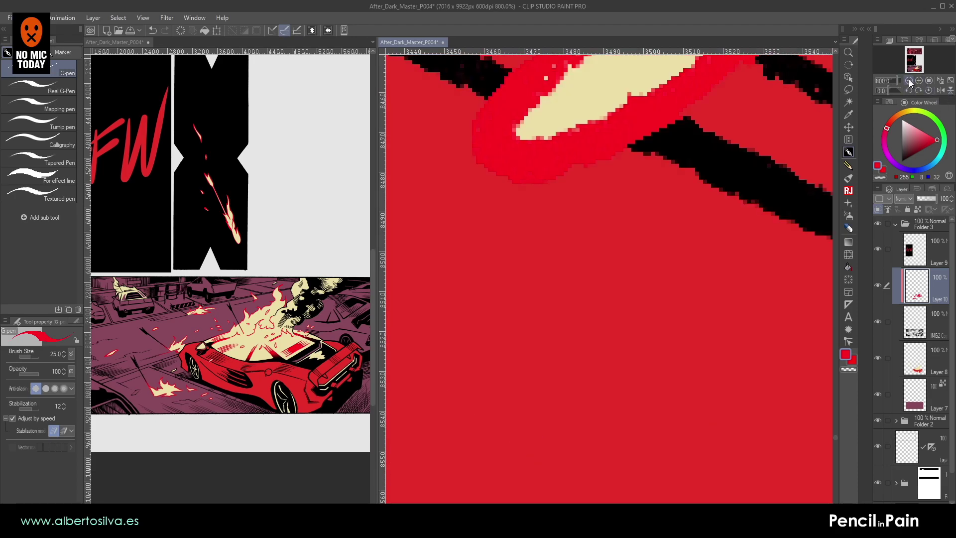
{"action": "left_click", "coordinate": [910, 83]}
{"action": "left_click", "coordinate": [910, 83]}
{"action": "left_click", "coordinate": [910, 82]}
{"action": "left_click", "coordinate": [910, 82]}
{"action": "left_click", "coordinate": [910, 82]}
{"action": "left_click_drag", "start_coordinate": [680, 240], "coordinate": [645, 261]}
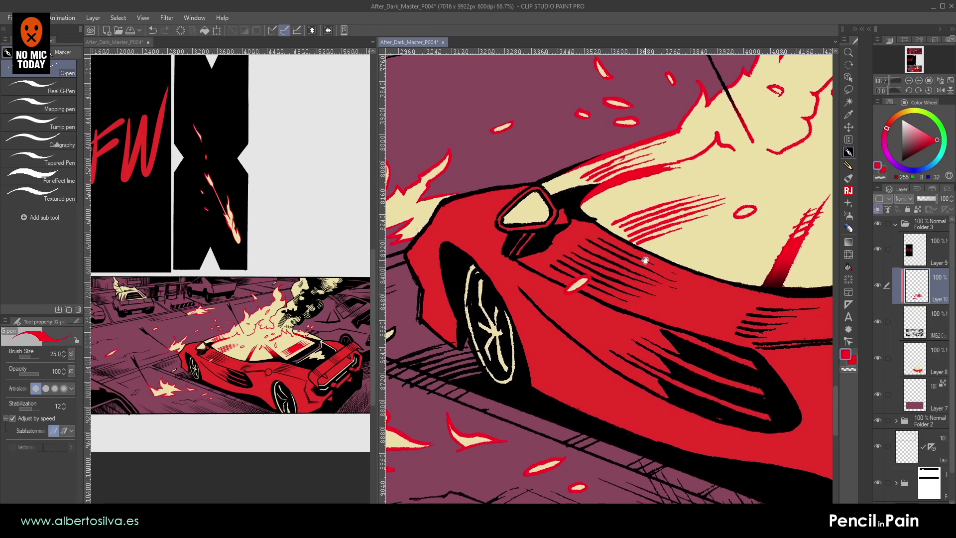
{"action": "left_click_drag", "start_coordinate": [581, 331], "coordinate": [553, 300]}
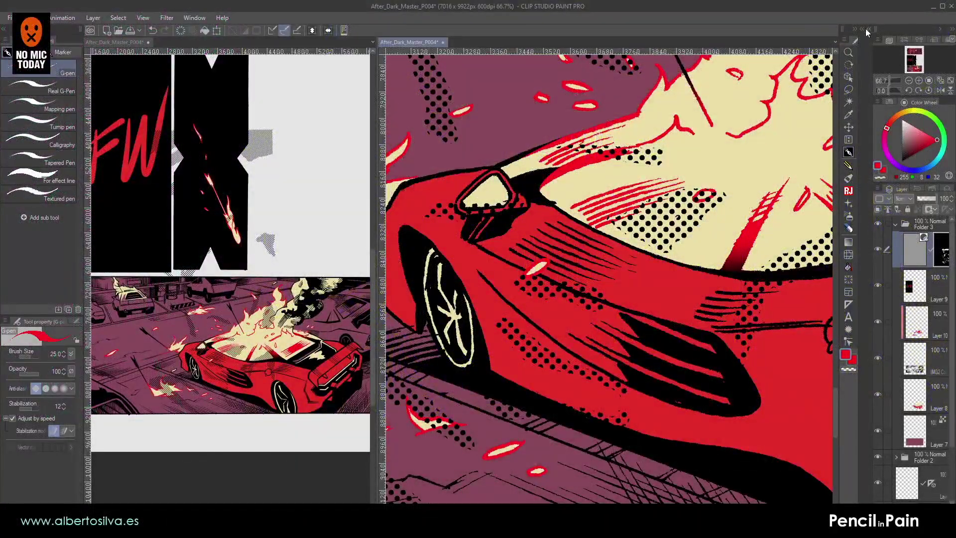
- Widen the layer list and clear the painted areas from the mask of the Fill 1 Copy halftone layer (23.1 LPI / 30% Circle)
{"action": "left_click_drag", "start_coordinate": [871, 293], "coordinate": [771, 303]}
{"action": "left_click", "coordinate": [851, 252], "text": "ctrl"}
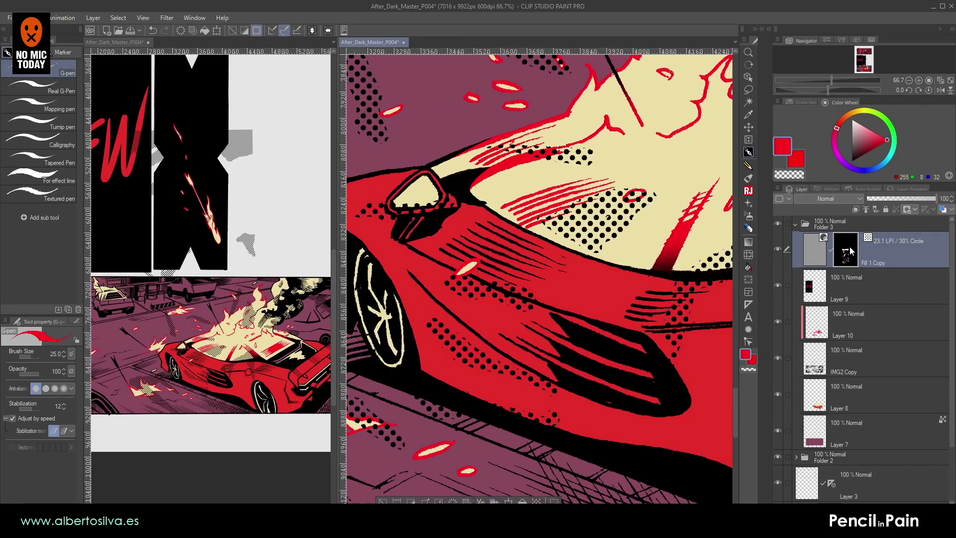
{"action": "key", "text": "Delete"}
{"action": "key", "text": "ctrl+d"}
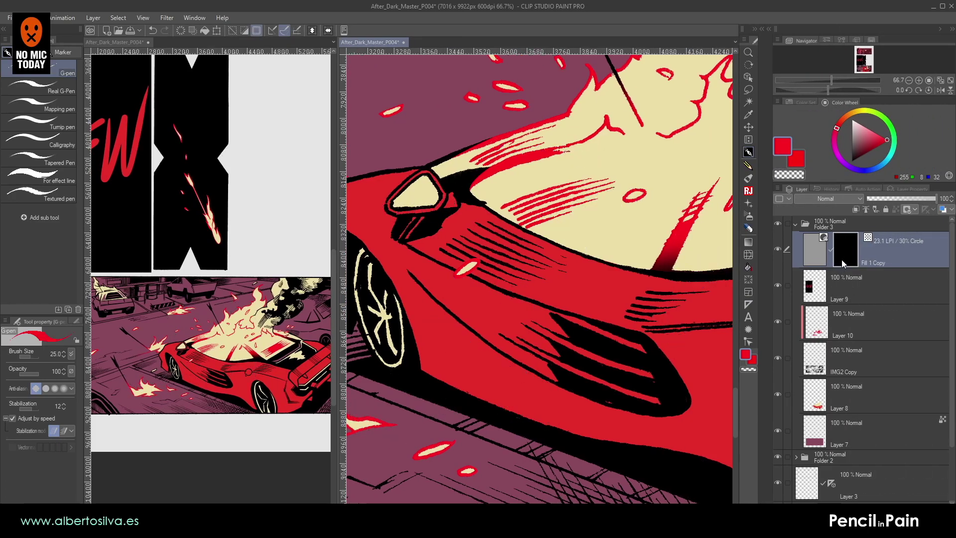
- Narrow the layer list and widen both canvas views around the burning car, keeping the Fill 1 Copy halftone layer's mask targeted
{"action": "left_click", "coordinate": [843, 264], "text": "ctrl"}
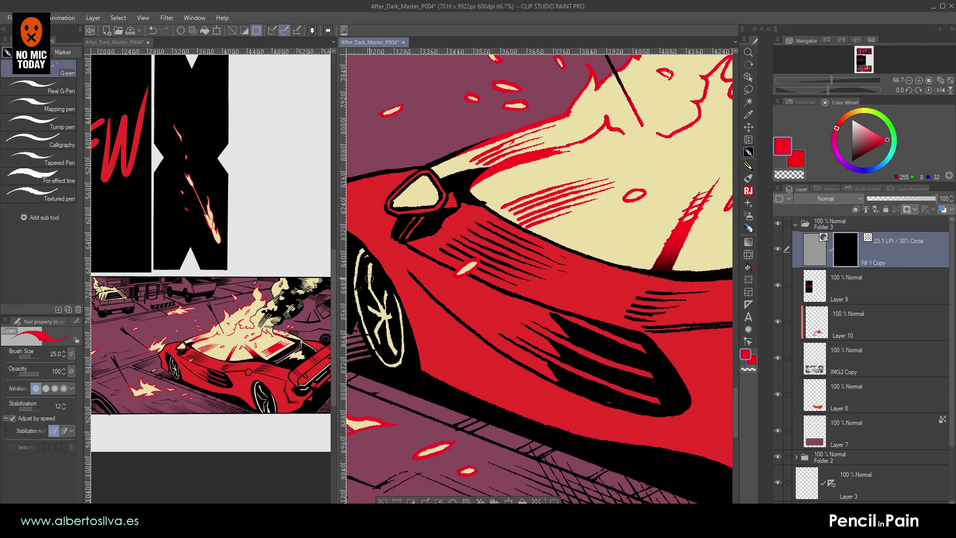
{"action": "scroll", "coordinate": [248, 305], "scroll_direction": "up", "scroll_amount": 4}
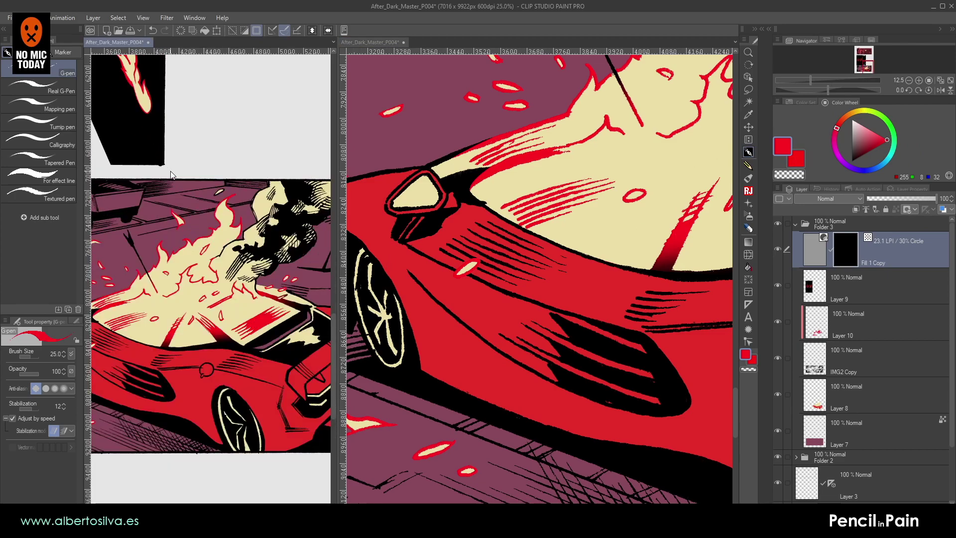
{"action": "left_click_drag", "start_coordinate": [163, 227], "coordinate": [213, 177]}
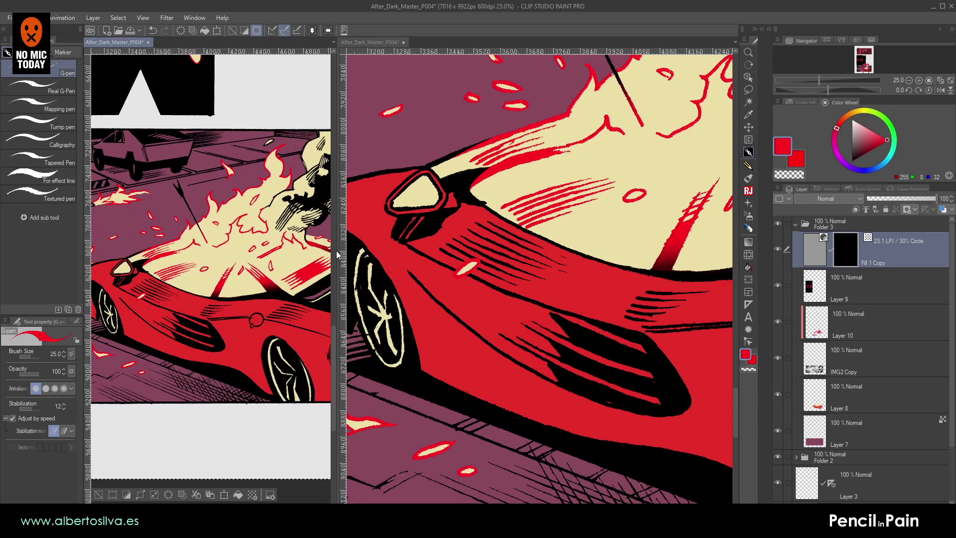
{"action": "left_click_drag", "start_coordinate": [339, 249], "coordinate": [401, 249]}
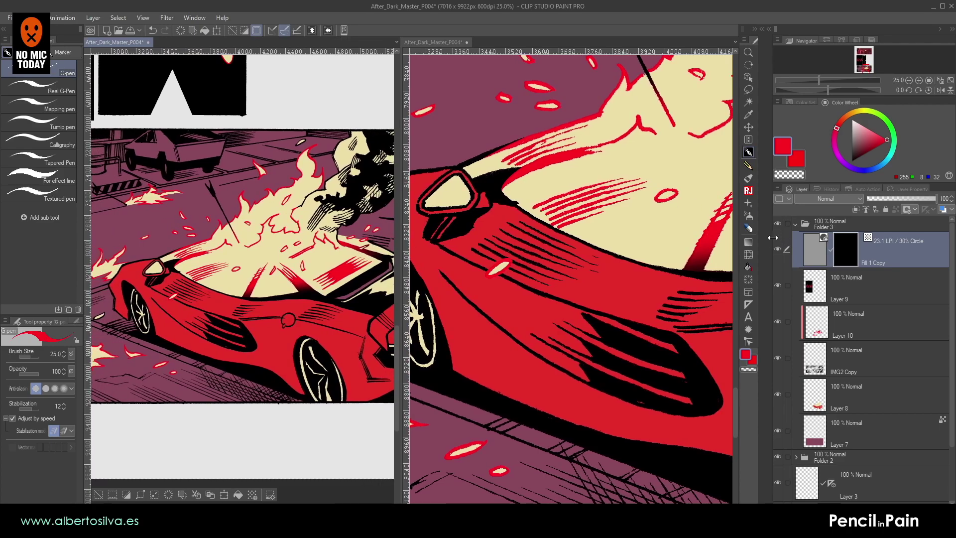
{"action": "left_click_drag", "start_coordinate": [775, 243], "coordinate": [873, 242]}
{"action": "left_click_drag", "start_coordinate": [665, 283], "coordinate": [592, 211]}
- Paint halftone dots into the mask over the car's lower side, between the side vent and the rear wheel, with a size 70 G-pen
{"action": "key", "text": "p"}
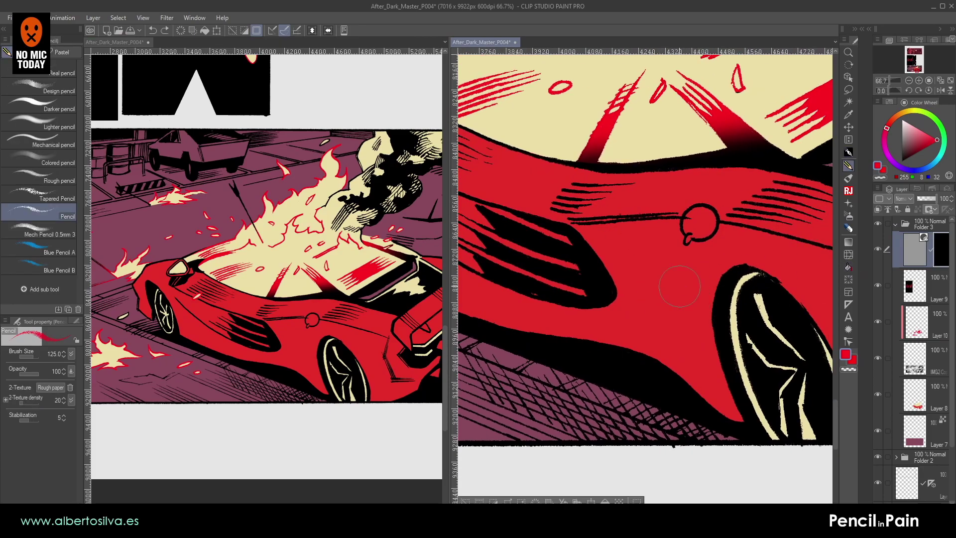
{"action": "mouse_move", "coordinate": [637, 300]}
{"action": "left_mouse_down"}
{"action": "mouse_move", "coordinate": [646, 275]}
{"action": "mouse_move", "coordinate": [614, 290]}
{"action": "mouse_move", "coordinate": [652, 293]}
{"action": "mouse_move", "coordinate": [648, 322]}
{"action": "mouse_move", "coordinate": [660, 306]}
{"action": "left_mouse_up"}
{"action": "key", "text": "e"}
{"action": "key", "text": "p"}
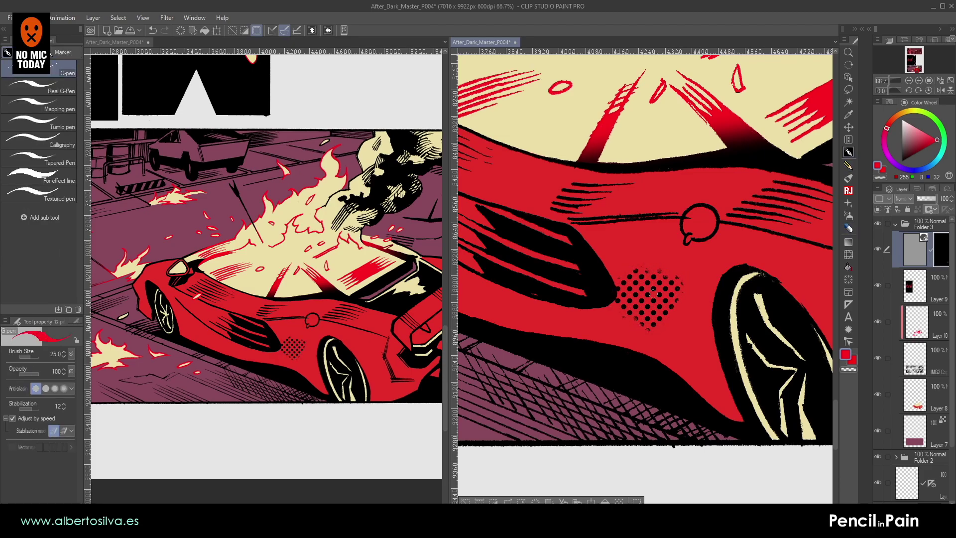
{"action": "mouse_move", "coordinate": [653, 301]}
{"action": "left_mouse_down"}
{"action": "mouse_move", "coordinate": [609, 341]}
{"action": "mouse_move", "coordinate": [629, 312]}
{"action": "mouse_move", "coordinate": [683, 381]}
{"action": "mouse_move", "coordinate": [737, 417]}
{"action": "mouse_move", "coordinate": [710, 374]}
{"action": "mouse_move", "coordinate": [703, 332]}
{"action": "mouse_move", "coordinate": [717, 366]}
{"action": "left_mouse_up"}
{"action": "left_click_drag", "start_coordinate": [705, 291], "coordinate": [653, 322]}
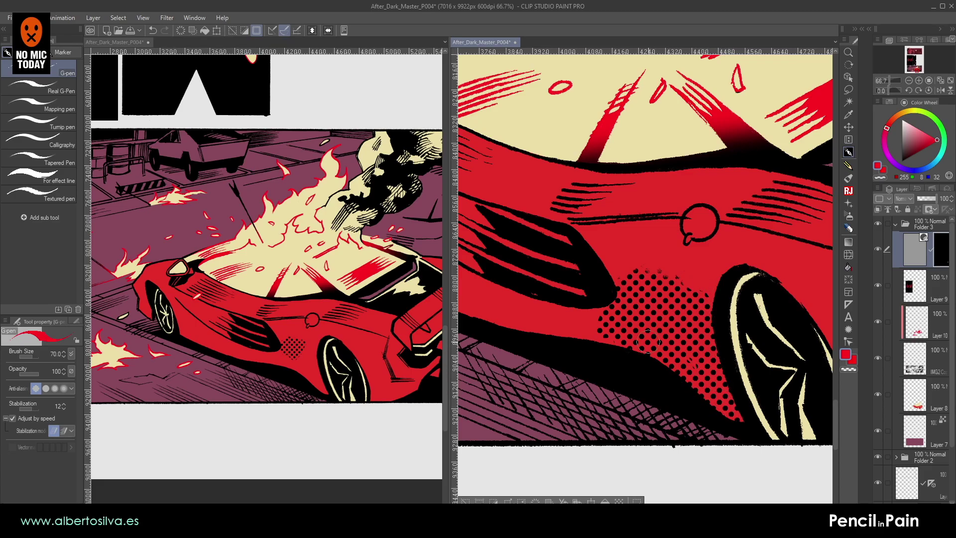
{"action": "mouse_move", "coordinate": [628, 280]}
{"action": "left_mouse_down"}
{"action": "mouse_move", "coordinate": [614, 329]}
{"action": "mouse_move", "coordinate": [594, 342]}
{"action": "mouse_move", "coordinate": [607, 311]}
{"action": "left_mouse_up"}
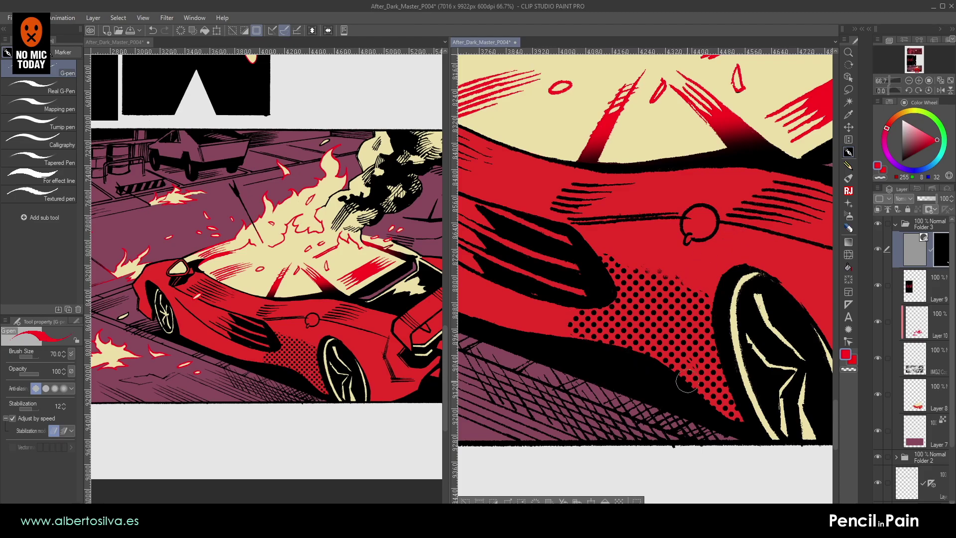
- Extend the halftone upwards from the side vent to the straight panel line and the round fuel cap, using smaller G-pen sizes
{"action": "double_click", "coordinate": [918, 82]}
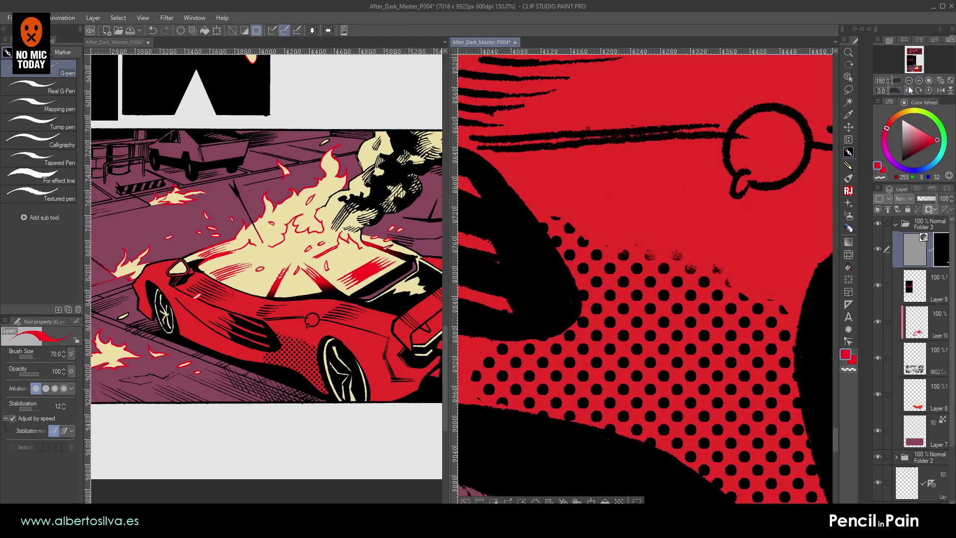
{"action": "left_click_drag", "start_coordinate": [642, 221], "coordinate": [703, 293]}
{"action": "left_click_drag", "start_coordinate": [529, 238], "coordinate": [528, 313]}
{"action": "mouse_move", "coordinate": [646, 300]}
{"action": "left_mouse_down"}
{"action": "mouse_move", "coordinate": [640, 282]}
{"action": "mouse_move", "coordinate": [569, 319]}
{"action": "mouse_move", "coordinate": [556, 298]}
{"action": "mouse_move", "coordinate": [533, 308]}
{"action": "left_mouse_up"}
{"action": "key", "text": "["}
{"action": "key", "text": "["}
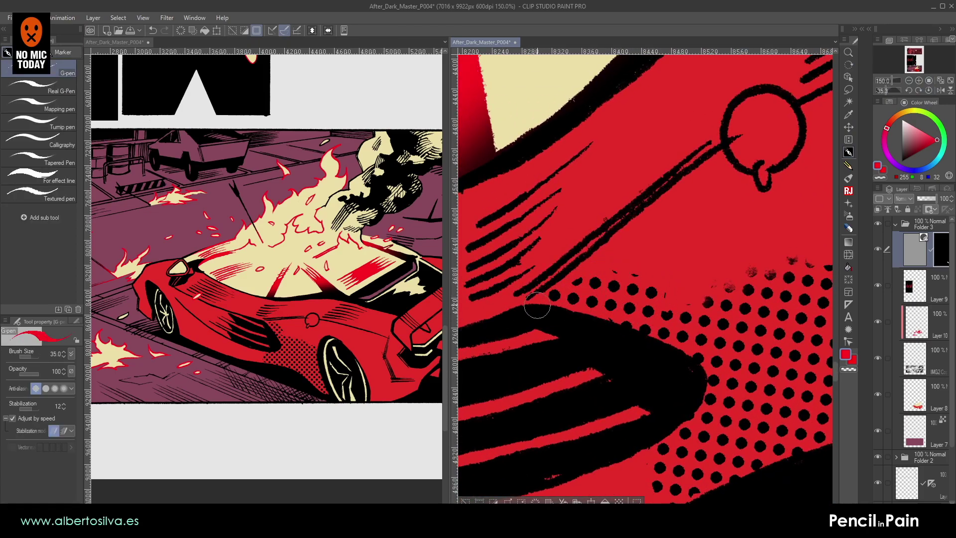
{"action": "mouse_move", "coordinate": [586, 269]}
{"action": "left_mouse_down"}
{"action": "mouse_move", "coordinate": [566, 293]}
{"action": "mouse_move", "coordinate": [626, 232]}
{"action": "mouse_move", "coordinate": [698, 237]}
{"action": "mouse_move", "coordinate": [674, 289]}
{"action": "mouse_move", "coordinate": [715, 288]}
{"action": "mouse_move", "coordinate": [744, 267]}
{"action": "mouse_move", "coordinate": [602, 265]}
{"action": "mouse_move", "coordinate": [617, 197]}
{"action": "mouse_move", "coordinate": [578, 221]}
{"action": "mouse_move", "coordinate": [619, 186]}
{"action": "mouse_move", "coordinate": [556, 232]}
{"action": "mouse_move", "coordinate": [623, 173]}
{"action": "mouse_move", "coordinate": [636, 174]}
{"action": "mouse_move", "coordinate": [660, 195]}
{"action": "mouse_move", "coordinate": [664, 219]}
{"action": "mouse_move", "coordinate": [638, 232]}
{"action": "mouse_move", "coordinate": [622, 265]}
{"action": "mouse_move", "coordinate": [612, 258]}
{"action": "mouse_move", "coordinate": [620, 222]}
{"action": "left_mouse_up"}
{"action": "key", "text": "bracketleft"}
{"action": "mouse_move", "coordinate": [667, 249]}
{"action": "left_mouse_down"}
{"action": "mouse_move", "coordinate": [593, 288]}
{"action": "mouse_move", "coordinate": [619, 279]}
{"action": "mouse_move", "coordinate": [696, 291]}
{"action": "mouse_move", "coordinate": [723, 345]}
{"action": "left_mouse_up"}
{"action": "key", "text": "bracketright"}
{"action": "key", "text": "bracketright"}
{"action": "key", "text": "bracketright"}
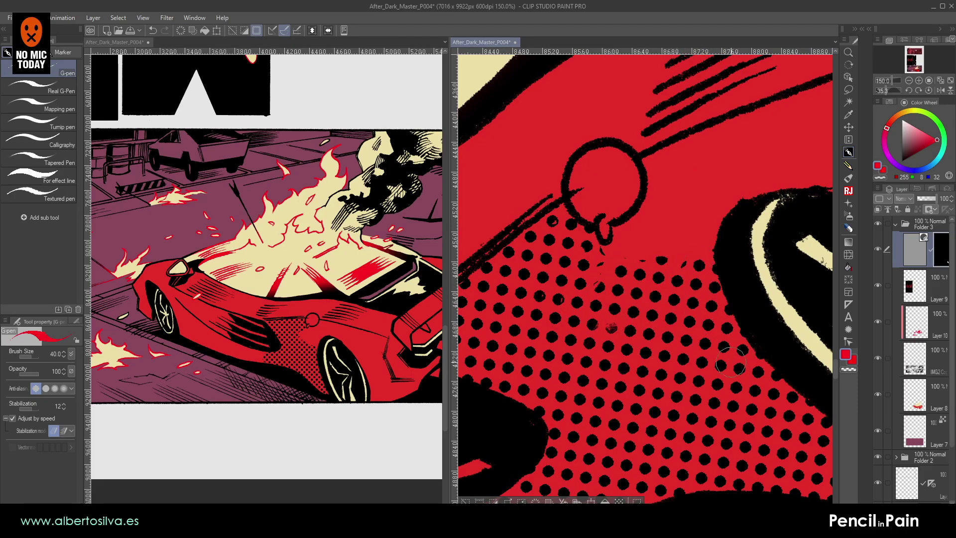
- Carry the halftone past the round fuel cap and over the rear wheel arch towards the tail with the G-pen
{"action": "key", "text": "bracketright"}
{"action": "mouse_move", "coordinate": [701, 241]}
{"action": "left_mouse_down"}
{"action": "mouse_move", "coordinate": [706, 268]}
{"action": "mouse_move", "coordinate": [676, 214]}
{"action": "mouse_move", "coordinate": [634, 233]}
{"action": "mouse_move", "coordinate": [600, 263]}
{"action": "mouse_move", "coordinate": [628, 267]}
{"action": "mouse_move", "coordinate": [646, 237]}
{"action": "mouse_move", "coordinate": [643, 290]}
{"action": "mouse_move", "coordinate": [544, 348]}
{"action": "left_mouse_up"}
{"action": "mouse_move", "coordinate": [623, 296]}
{"action": "left_mouse_down"}
{"action": "mouse_move", "coordinate": [642, 243]}
{"action": "mouse_move", "coordinate": [549, 246]}
{"action": "mouse_move", "coordinate": [549, 292]}
{"action": "mouse_move", "coordinate": [546, 239]}
{"action": "mouse_move", "coordinate": [662, 192]}
{"action": "mouse_move", "coordinate": [682, 167]}
{"action": "mouse_move", "coordinate": [669, 212]}
{"action": "mouse_move", "coordinate": [714, 236]}
{"action": "mouse_move", "coordinate": [675, 350]}
{"action": "mouse_move", "coordinate": [644, 353]}
{"action": "left_mouse_up"}
{"action": "key", "text": "bracketleft"}
{"action": "key", "text": "bracketleft"}
{"action": "mouse_move", "coordinate": [644, 353]}
{"action": "left_mouse_down"}
{"action": "mouse_move", "coordinate": [598, 288]}
{"action": "mouse_move", "coordinate": [614, 234]}
{"action": "mouse_move", "coordinate": [532, 353]}
{"action": "mouse_move", "coordinate": [615, 245]}
{"action": "mouse_move", "coordinate": [590, 348]}
{"action": "mouse_move", "coordinate": [616, 258]}
{"action": "mouse_move", "coordinate": [611, 223]}
{"action": "left_mouse_up"}
{"action": "key", "text": "bracketright"}
{"action": "key", "text": "bracketright"}
{"action": "mouse_move", "coordinate": [619, 328]}
{"action": "left_mouse_down"}
{"action": "mouse_move", "coordinate": [605, 259]}
{"action": "mouse_move", "coordinate": [621, 207]}
{"action": "left_mouse_up"}
{"action": "mouse_move", "coordinate": [585, 249]}
{"action": "left_mouse_down"}
{"action": "mouse_move", "coordinate": [543, 325]}
{"action": "mouse_move", "coordinate": [572, 341]}
{"action": "mouse_move", "coordinate": [589, 330]}
{"action": "mouse_move", "coordinate": [530, 317]}
{"action": "mouse_move", "coordinate": [502, 329]}
{"action": "mouse_move", "coordinate": [563, 344]}
{"action": "mouse_move", "coordinate": [604, 328]}
{"action": "mouse_move", "coordinate": [637, 298]}
{"action": "mouse_move", "coordinate": [638, 271]}
{"action": "left_mouse_up"}
{"action": "mouse_move", "coordinate": [647, 324]}
{"action": "left_mouse_down"}
{"action": "mouse_move", "coordinate": [660, 312]}
{"action": "mouse_move", "coordinate": [655, 337]}
{"action": "mouse_move", "coordinate": [677, 268]}
{"action": "mouse_move", "coordinate": [688, 125]}
{"action": "mouse_move", "coordinate": [678, 131]}
{"action": "mouse_move", "coordinate": [641, 280]}
{"action": "left_mouse_up"}
{"action": "key", "text": "bracketright"}
{"action": "key", "text": "bracketright"}
{"action": "left_click_drag", "start_coordinate": [560, 334], "coordinate": [740, 214]}
{"action": "left_click_drag", "start_coordinate": [611, 280], "coordinate": [697, 335]}
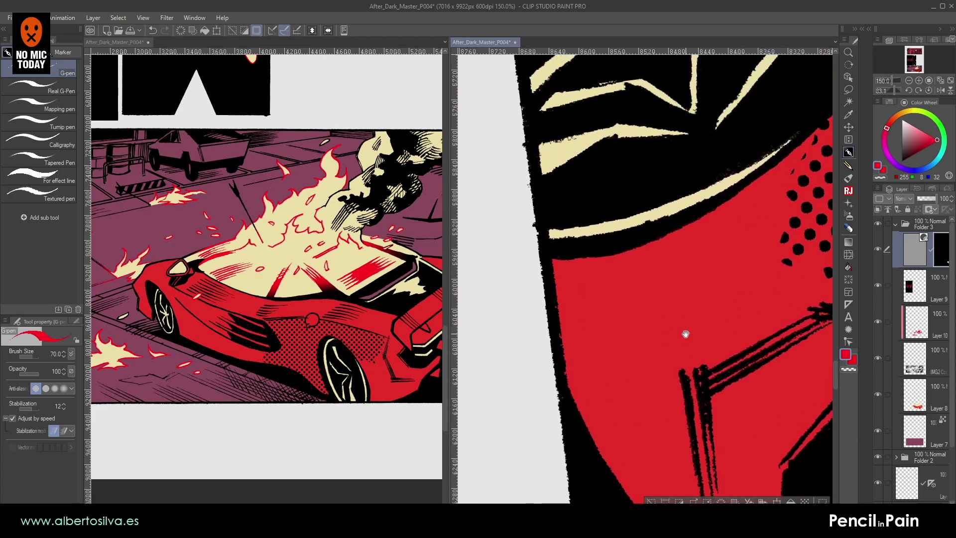
- Fill the bodywork behind the rear wheel with halftone up to the rear bumper's panel lines, using a size 20 G-pen at the edges
{"action": "mouse_move", "coordinate": [569, 265]}
{"action": "left_mouse_down"}
{"action": "mouse_move", "coordinate": [573, 370]}
{"action": "mouse_move", "coordinate": [617, 448]}
{"action": "mouse_move", "coordinate": [607, 257]}
{"action": "mouse_move", "coordinate": [711, 238]}
{"action": "mouse_move", "coordinate": [752, 218]}
{"action": "left_mouse_up"}
{"action": "key", "text": "bracketleft"}
{"action": "mouse_move", "coordinate": [681, 263]}
{"action": "left_mouse_down"}
{"action": "mouse_move", "coordinate": [582, 322]}
{"action": "mouse_move", "coordinate": [706, 206]}
{"action": "mouse_move", "coordinate": [602, 338]}
{"action": "mouse_move", "coordinate": [520, 415]}
{"action": "mouse_move", "coordinate": [548, 411]}
{"action": "left_mouse_up"}
{"action": "left_click_drag", "start_coordinate": [587, 378], "coordinate": [581, 283]}
{"action": "mouse_move", "coordinate": [585, 279]}
{"action": "left_mouse_down"}
{"action": "mouse_move", "coordinate": [550, 324]}
{"action": "mouse_move", "coordinate": [587, 341]}
{"action": "mouse_move", "coordinate": [717, 269]}
{"action": "mouse_move", "coordinate": [712, 252]}
{"action": "mouse_move", "coordinate": [757, 238]}
{"action": "mouse_move", "coordinate": [707, 226]}
{"action": "mouse_move", "coordinate": [642, 261]}
{"action": "mouse_move", "coordinate": [644, 215]}
{"action": "left_mouse_up"}
{"action": "left_click_drag", "start_coordinate": [634, 261], "coordinate": [642, 260]}
{"action": "mouse_move", "coordinate": [682, 211]}
{"action": "left_mouse_down"}
{"action": "mouse_move", "coordinate": [597, 215]}
{"action": "mouse_move", "coordinate": [624, 213]}
{"action": "left_mouse_up"}
{"action": "mouse_move", "coordinate": [692, 190]}
{"action": "left_mouse_down"}
{"action": "mouse_move", "coordinate": [563, 257]}
{"action": "mouse_move", "coordinate": [602, 255]}
{"action": "mouse_move", "coordinate": [625, 231]}
{"action": "left_mouse_up"}
{"action": "key", "text": "["}
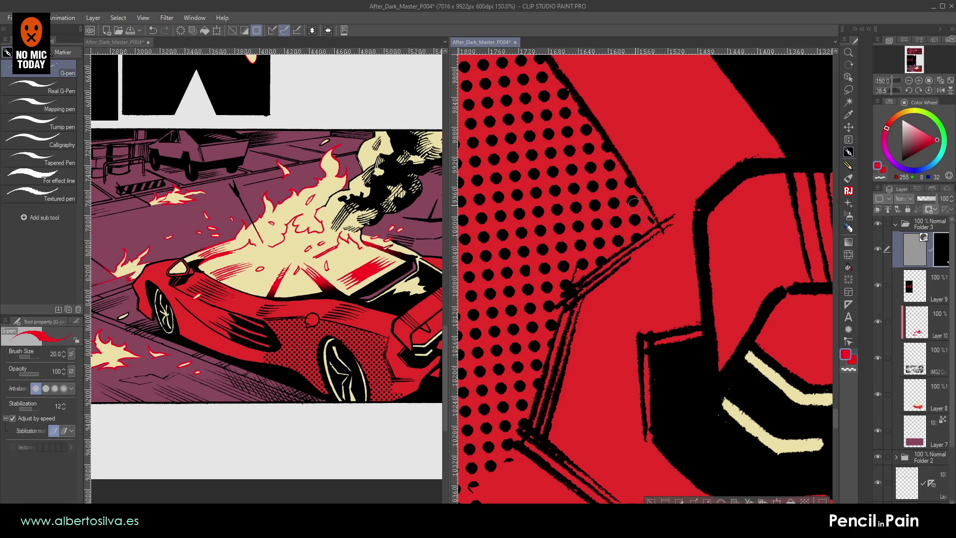
- Paint halftone along the car's lower side beneath the side vent towards the front wheel with a size 50 G-pen
{"action": "left_click_drag", "start_coordinate": [593, 358], "coordinate": [589, 167]}
{"action": "left_click_drag", "start_coordinate": [633, 294], "coordinate": [771, 219]}
{"action": "mouse_move", "coordinate": [661, 306]}
{"action": "left_mouse_down"}
{"action": "mouse_move", "coordinate": [778, 243]}
{"action": "mouse_move", "coordinate": [720, 301]}
{"action": "mouse_move", "coordinate": [741, 310]}
{"action": "mouse_move", "coordinate": [782, 242]}
{"action": "mouse_move", "coordinate": [681, 367]}
{"action": "left_mouse_up"}
{"action": "double_click", "coordinate": [644, 313]}
{"action": "left_click_drag", "start_coordinate": [714, 321], "coordinate": [717, 316]}
{"action": "left_click_drag", "start_coordinate": [543, 253], "coordinate": [755, 288]}
{"action": "left_click_drag", "start_coordinate": [547, 220], "coordinate": [828, 324]}
{"action": "left_click_drag", "start_coordinate": [582, 244], "coordinate": [772, 323]}
{"action": "mouse_move", "coordinate": [577, 264]}
{"action": "left_mouse_down"}
{"action": "mouse_move", "coordinate": [626, 230]}
{"action": "mouse_move", "coordinate": [716, 219]}
{"action": "left_mouse_up"}
{"action": "left_click_drag", "start_coordinate": [597, 298], "coordinate": [562, 342]}
{"action": "mouse_move", "coordinate": [510, 328]}
{"action": "left_mouse_down"}
{"action": "mouse_move", "coordinate": [599, 230]}
{"action": "mouse_move", "coordinate": [557, 303]}
{"action": "mouse_move", "coordinate": [565, 341]}
{"action": "mouse_move", "coordinate": [607, 298]}
{"action": "mouse_move", "coordinate": [587, 317]}
{"action": "mouse_move", "coordinate": [703, 194]}
{"action": "mouse_move", "coordinate": [685, 142]}
{"action": "mouse_move", "coordinate": [601, 209]}
{"action": "left_mouse_up"}
{"action": "mouse_move", "coordinate": [666, 190]}
{"action": "left_mouse_down"}
{"action": "mouse_move", "coordinate": [592, 244]}
{"action": "mouse_move", "coordinate": [560, 282]}
{"action": "mouse_move", "coordinate": [628, 269]}
{"action": "mouse_move", "coordinate": [720, 204]}
{"action": "mouse_move", "coordinate": [762, 194]}
{"action": "mouse_move", "coordinate": [623, 239]}
{"action": "mouse_move", "coordinate": [601, 198]}
{"action": "mouse_move", "coordinate": [555, 246]}
{"action": "mouse_move", "coordinate": [606, 243]}
{"action": "mouse_move", "coordinate": [555, 272]}
{"action": "left_mouse_up"}
{"action": "mouse_move", "coordinate": [702, 199]}
{"action": "left_mouse_down"}
{"action": "mouse_move", "coordinate": [712, 214]}
{"action": "mouse_move", "coordinate": [639, 179]}
{"action": "mouse_move", "coordinate": [671, 139]}
{"action": "left_mouse_up"}
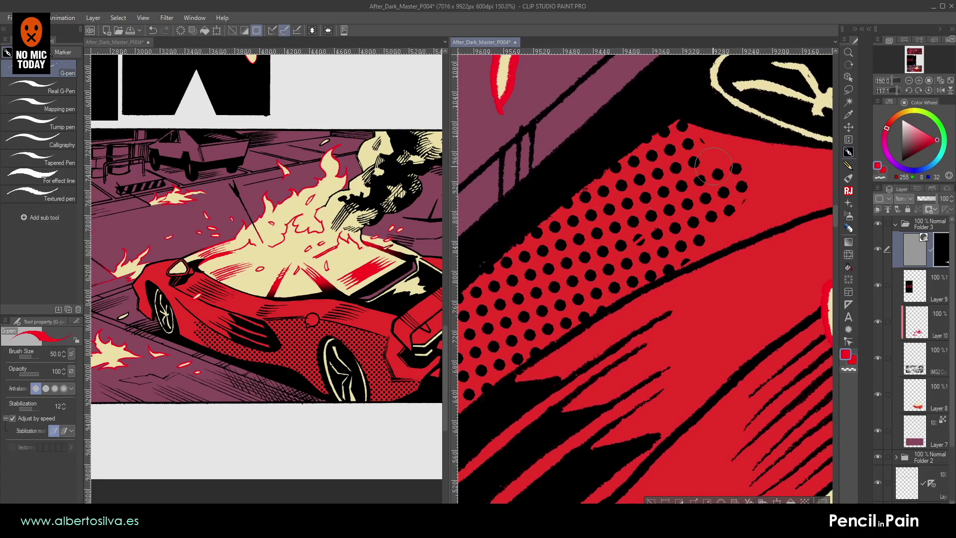
- Extend the halftone along the side's contour line and over the back of the front wheel arch
{"action": "left_click_drag", "start_coordinate": [702, 177], "coordinate": [709, 163]}
{"action": "double_click", "coordinate": [655, 188]}
{"action": "left_click_drag", "start_coordinate": [587, 159], "coordinate": [793, 278]}
{"action": "mouse_move", "coordinate": [647, 232]}
{"action": "left_mouse_down"}
{"action": "mouse_move", "coordinate": [812, 321]}
{"action": "mouse_move", "coordinate": [636, 255]}
{"action": "left_mouse_up"}
{"action": "left_click_drag", "start_coordinate": [736, 307], "coordinate": [543, 222]}
{"action": "mouse_move", "coordinate": [582, 196]}
{"action": "left_mouse_down"}
{"action": "mouse_move", "coordinate": [565, 219]}
{"action": "mouse_move", "coordinate": [557, 341]}
{"action": "mouse_move", "coordinate": [523, 387]}
{"action": "left_mouse_up"}
{"action": "left_click_drag", "start_coordinate": [497, 434], "coordinate": [576, 339]}
{"action": "left_click_drag", "start_coordinate": [509, 414], "coordinate": [610, 311]}
{"action": "left_click_drag", "start_coordinate": [564, 358], "coordinate": [648, 273]}
{"action": "mouse_move", "coordinate": [502, 422]}
{"action": "left_mouse_down"}
{"action": "mouse_move", "coordinate": [537, 366]}
{"action": "mouse_move", "coordinate": [621, 289]}
{"action": "left_mouse_up"}
{"action": "left_click_drag", "start_coordinate": [543, 374], "coordinate": [655, 282]}
{"action": "left_click_drag", "start_coordinate": [572, 354], "coordinate": [701, 278]}
{"action": "mouse_move", "coordinate": [619, 329]}
{"action": "left_mouse_down"}
{"action": "mouse_move", "coordinate": [767, 271]}
{"action": "mouse_move", "coordinate": [812, 266]}
{"action": "left_mouse_up"}
{"action": "left_click_drag", "start_coordinate": [701, 278], "coordinate": [623, 326]}
- Fill the remaining gap in the halftone between the contour line and the front wheel with a size 50 G-pen
{"action": "key", "text": "bracketright"}
{"action": "key", "text": "bracketright"}
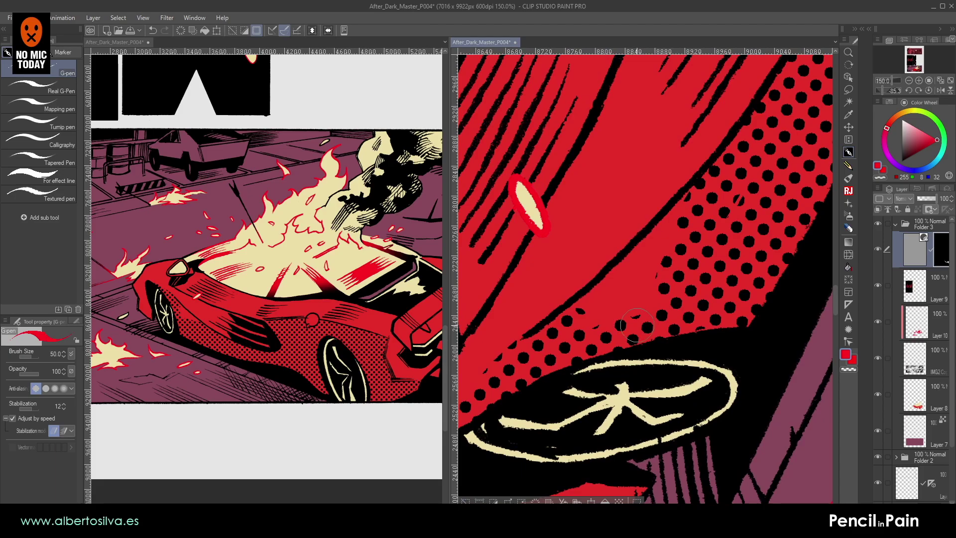
{"action": "mouse_move", "coordinate": [670, 282]}
{"action": "left_mouse_down"}
{"action": "mouse_move", "coordinate": [628, 315]}
{"action": "mouse_move", "coordinate": [638, 264]}
{"action": "mouse_move", "coordinate": [571, 327]}
{"action": "left_mouse_up"}
{"action": "left_click", "coordinate": [696, 206]}
{"action": "left_click", "coordinate": [673, 209]}
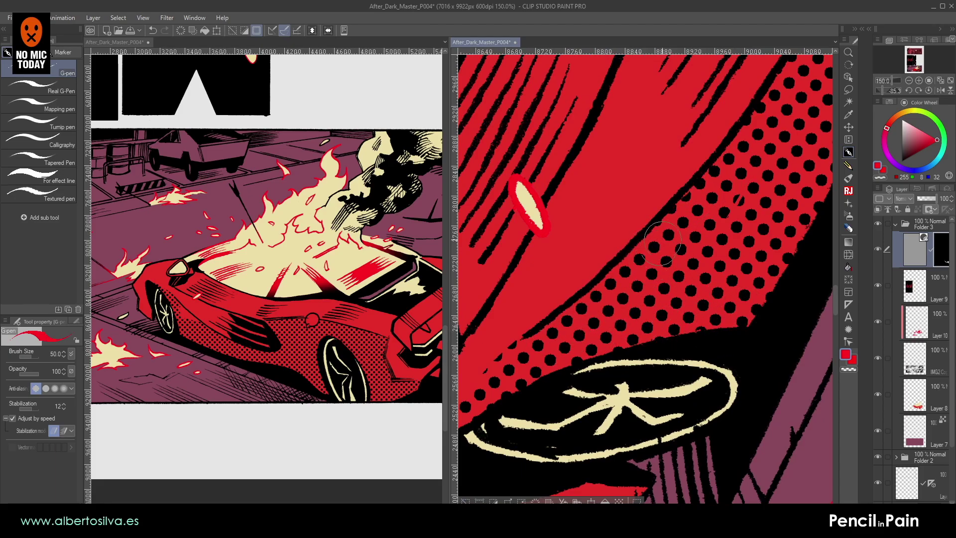
- Paint halftone over the bodywork ahead of the front wheel up to the car's outline, finishing with a size 30 G-pen
{"action": "left_click_drag", "start_coordinate": [594, 289], "coordinate": [787, 144]}
{"action": "double_click", "coordinate": [620, 228]}
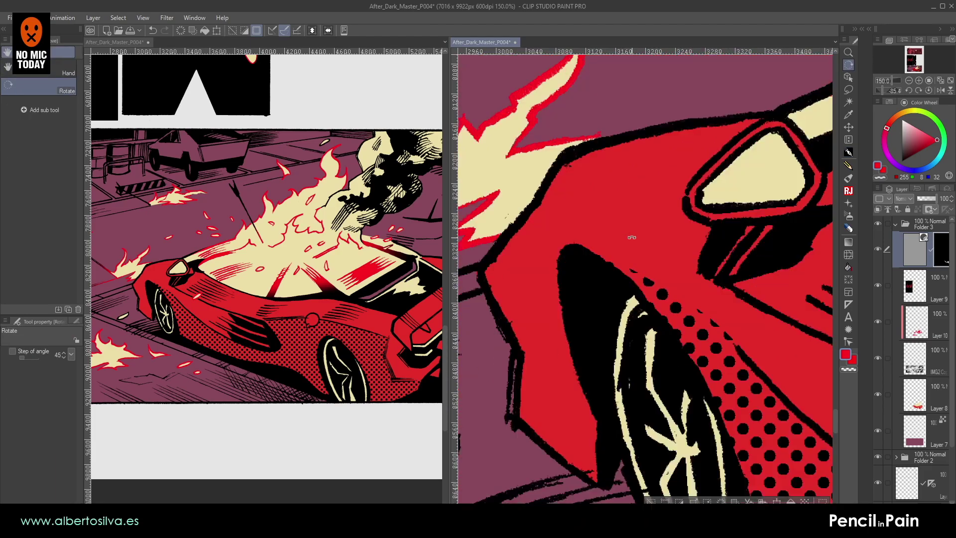
{"action": "left_click_drag", "start_coordinate": [607, 220], "coordinate": [666, 155]}
{"action": "mouse_move", "coordinate": [571, 225]}
{"action": "left_mouse_down"}
{"action": "mouse_move", "coordinate": [576, 215]}
{"action": "mouse_move", "coordinate": [635, 237]}
{"action": "left_mouse_up"}
{"action": "key", "text": "["}
{"action": "left_click_drag", "start_coordinate": [547, 266], "coordinate": [546, 298]}
{"action": "left_click", "coordinate": [542, 315]}
{"action": "left_click", "coordinate": [554, 309]}
{"action": "left_click", "coordinate": [566, 304]}
{"action": "left_click", "coordinate": [573, 287]}
{"action": "mouse_move", "coordinate": [567, 296]}
{"action": "left_mouse_down"}
{"action": "mouse_move", "coordinate": [574, 255]}
{"action": "mouse_move", "coordinate": [557, 253]}
{"action": "mouse_move", "coordinate": [577, 243]}
{"action": "left_mouse_up"}
{"action": "key", "text": "["}
{"action": "key", "text": "["}
{"action": "key", "text": "["}
{"action": "mouse_move", "coordinate": [585, 289]}
{"action": "left_mouse_down"}
{"action": "mouse_move", "coordinate": [626, 267]}
{"action": "mouse_move", "coordinate": [668, 157]}
{"action": "mouse_move", "coordinate": [651, 257]}
{"action": "mouse_move", "coordinate": [662, 187]}
{"action": "left_mouse_up"}
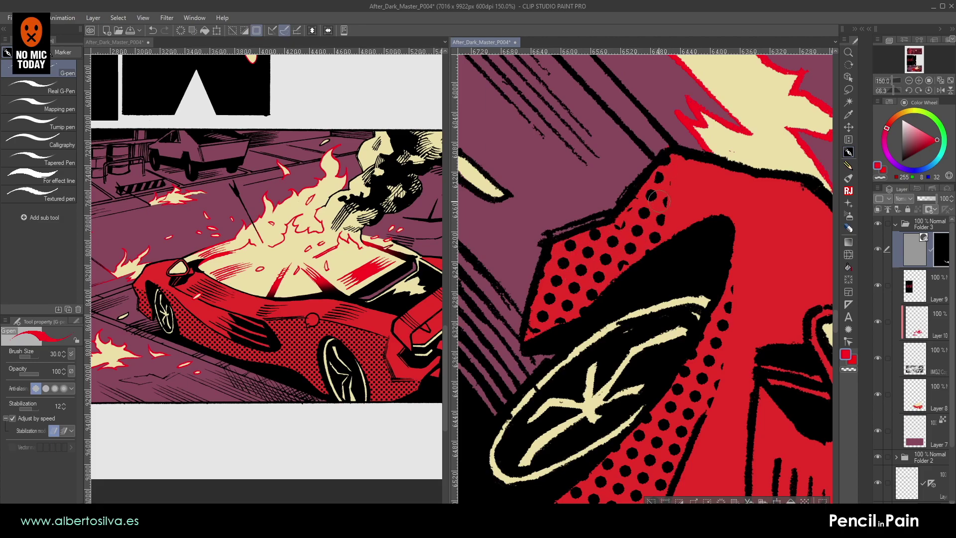
- Add halftone dots one at a time at the car's front corner beside the top of the front wheel arch
{"action": "left_click", "coordinate": [675, 184]}
{"action": "left_click", "coordinate": [670, 202]}
{"action": "left_click", "coordinate": [676, 229]}
{"action": "left_click", "coordinate": [687, 208]}
{"action": "left_click", "coordinate": [692, 192]}
{"action": "left_click", "coordinate": [703, 215]}
{"action": "left_click", "coordinate": [710, 198]}
{"action": "key", "text": "r"}
{"action": "mouse_move", "coordinate": [677, 212]}
{"action": "left_mouse_down"}
{"action": "mouse_move", "coordinate": [628, 202]}
{"action": "mouse_move", "coordinate": [582, 220]}
{"action": "mouse_move", "coordinate": [550, 280]}
{"action": "mouse_move", "coordinate": [572, 234]}
{"action": "mouse_move", "coordinate": [610, 201]}
{"action": "left_mouse_up"}
{"action": "key", "text": "p"}
{"action": "left_click", "coordinate": [848, 228]}
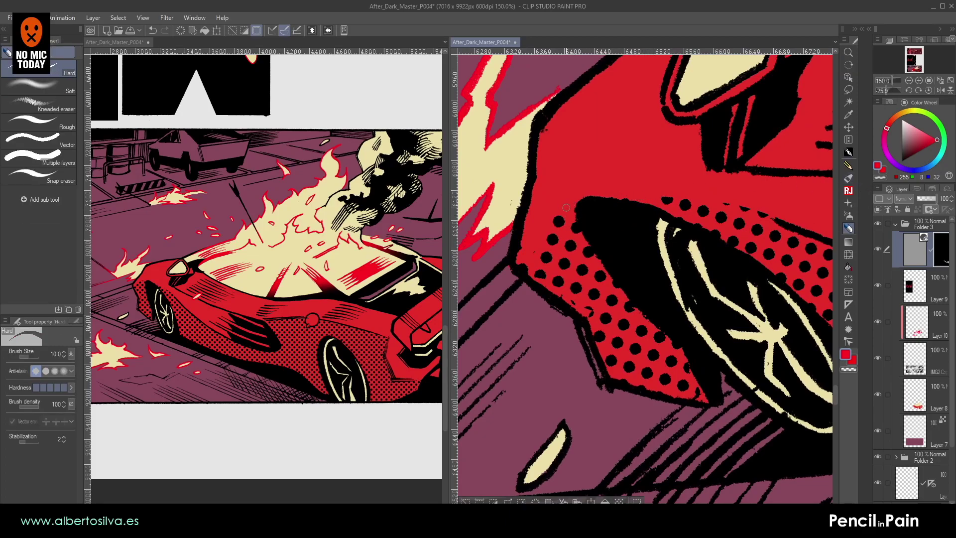
- Paint a straight strip of halftone shadow along the underside of the rear spoiler with a size 90 G-pen
{"action": "left_click", "coordinate": [910, 81]}
{"action": "left_click", "coordinate": [909, 81]}
{"action": "left_click", "coordinate": [909, 82]}
{"action": "left_click", "coordinate": [909, 81]}
{"action": "left_click_drag", "start_coordinate": [791, 271], "coordinate": [586, 271]}
{"action": "key", "text": "r"}
{"action": "double_click", "coordinate": [673, 298]}
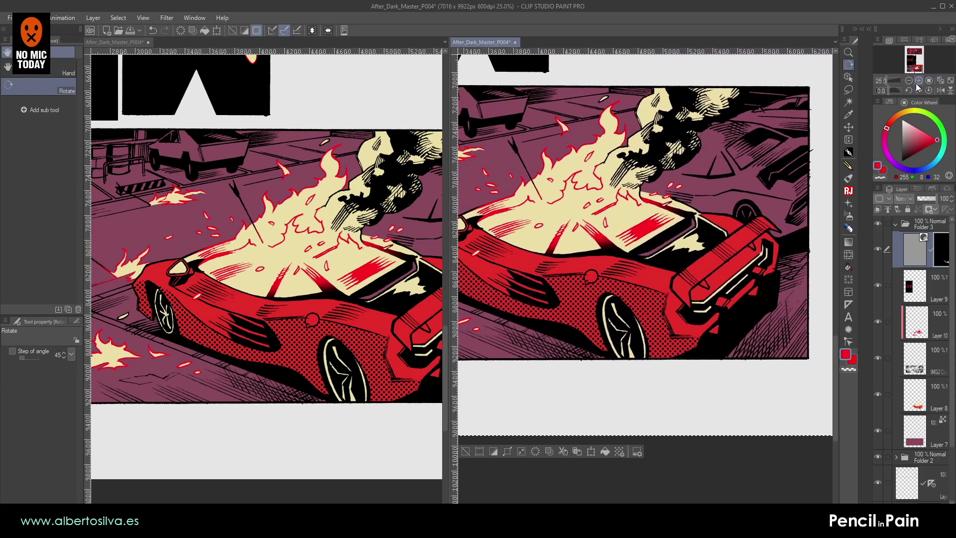
{"action": "left_click", "coordinate": [919, 81]}
{"action": "left_click", "coordinate": [919, 81]}
{"action": "left_click", "coordinate": [918, 81]}
{"action": "left_click_drag", "start_coordinate": [774, 294], "coordinate": [554, 264]}
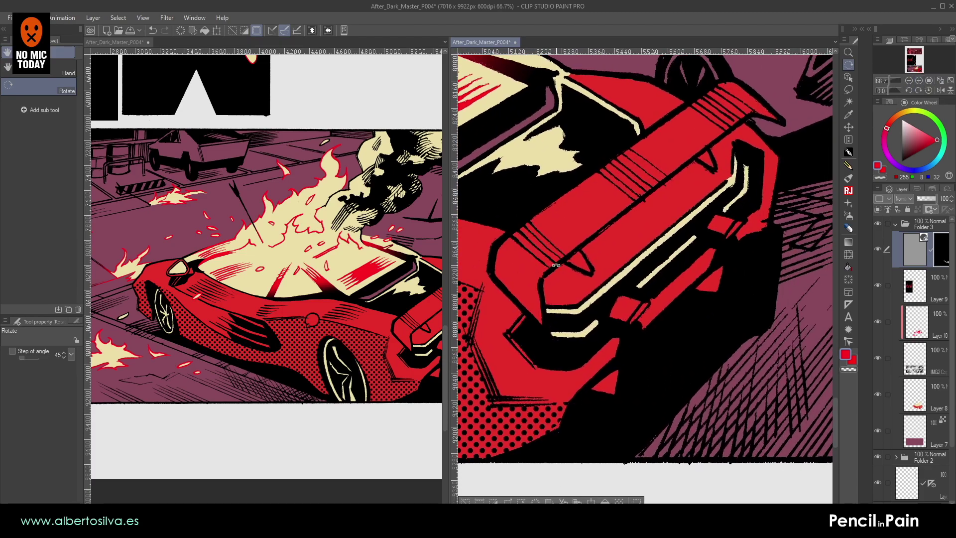
{"action": "key", "text": "p"}
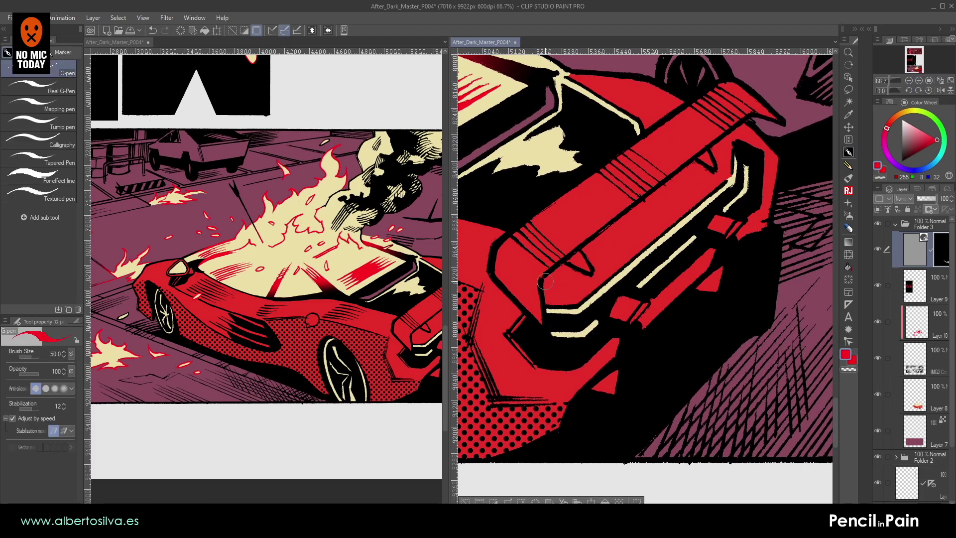
{"action": "key", "text": "bracketright"}
{"action": "key", "text": "bracketright"}
{"action": "key", "text": "bracketright"}
{"action": "left_click", "coordinate": [546, 288], "text": "shift"}
{"action": "key", "text": "bracketright"}
{"action": "left_click", "coordinate": [717, 162], "text": "shift"}
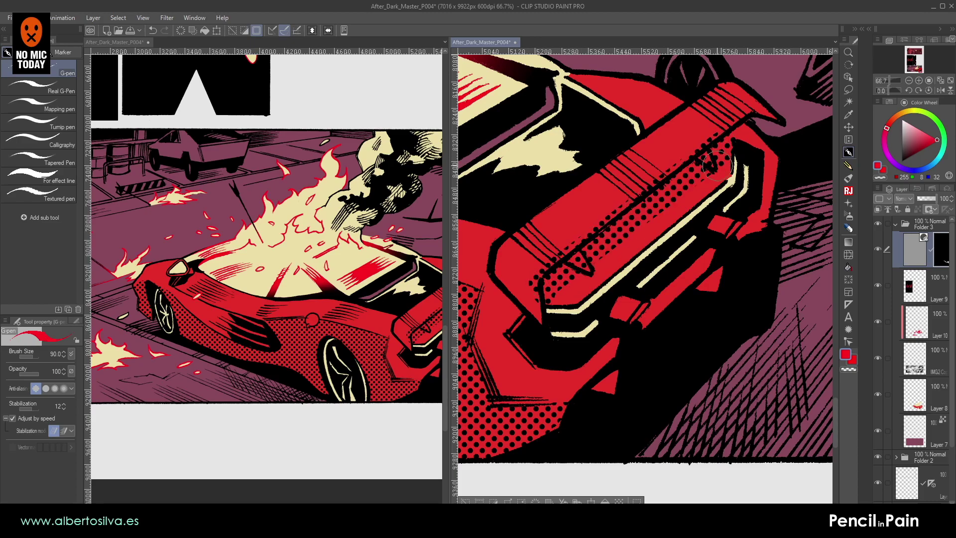
- Erase the halftone dots spilling above the rear spoiler's lower edge and around its supports with a size 30 Hard eraser
{"action": "left_click", "coordinate": [909, 80]}
{"action": "left_click", "coordinate": [909, 81]}
{"action": "left_click", "coordinate": [910, 80]}
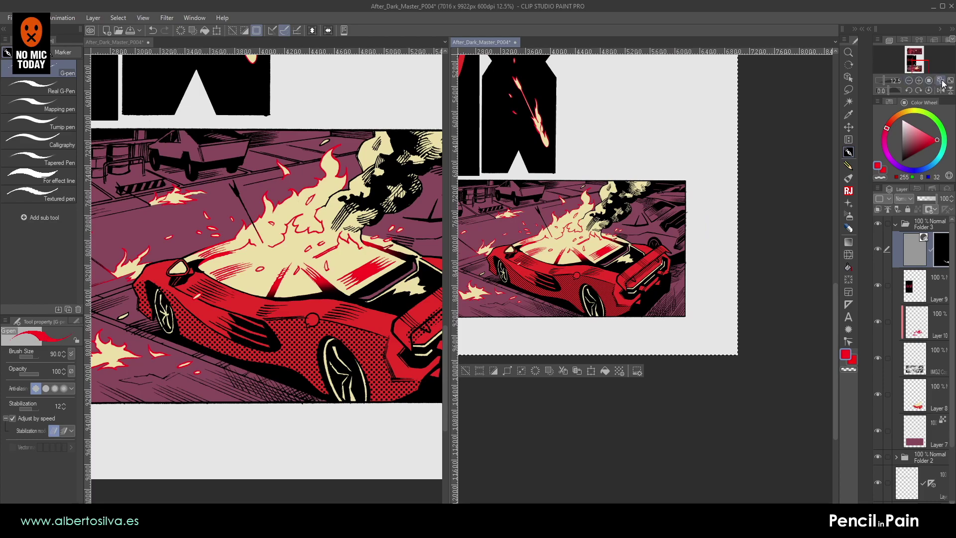
{"action": "left_click", "coordinate": [919, 81]}
{"action": "left_click", "coordinate": [920, 81]}
{"action": "left_click", "coordinate": [920, 81]}
{"action": "left_click", "coordinate": [920, 81]}
{"action": "left_click_drag", "start_coordinate": [603, 237], "coordinate": [694, 238]}
{"action": "left_click", "coordinate": [848, 228]}
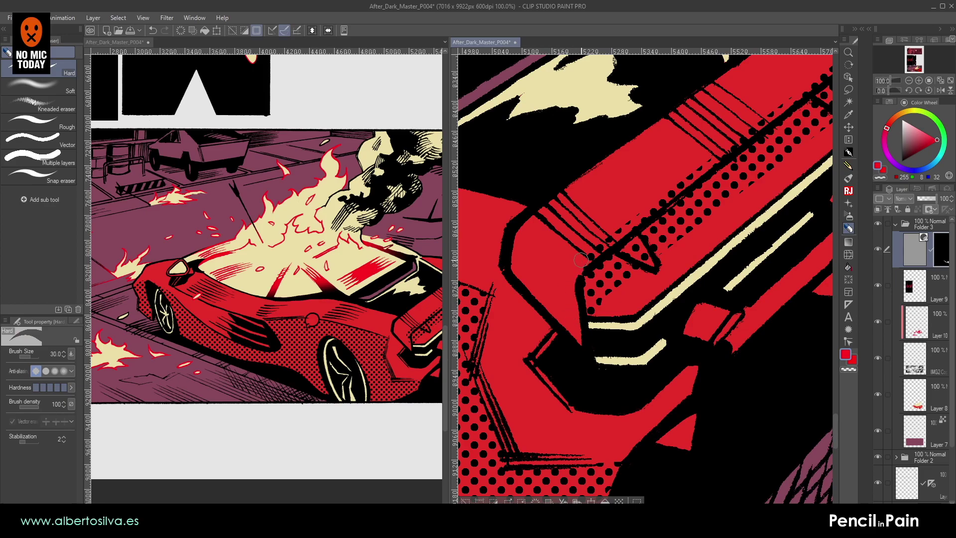
{"action": "left_click_drag", "start_coordinate": [614, 235], "coordinate": [568, 275]}
{"action": "left_click", "coordinate": [659, 209], "text": "shift"}
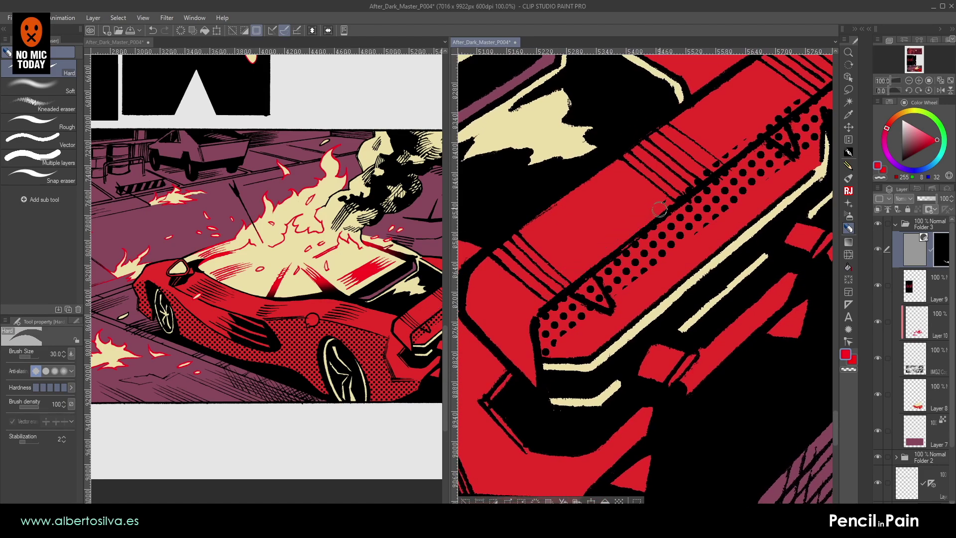
{"action": "left_click", "coordinate": [776, 122], "text": "shift"}
{"action": "left_click_drag", "start_coordinate": [744, 150], "coordinate": [649, 204]}
{"action": "left_click_drag", "start_coordinate": [682, 176], "coordinate": [690, 166]}
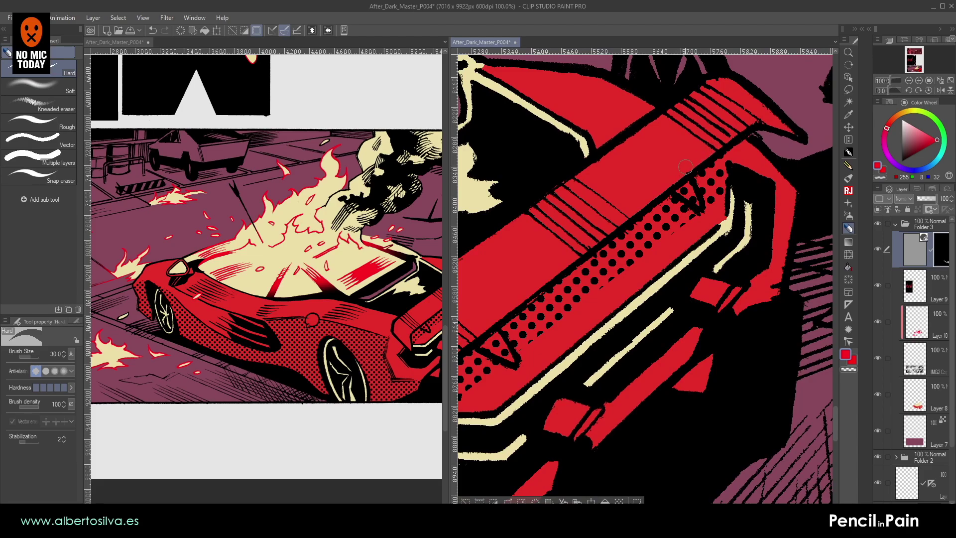
{"action": "left_click_drag", "start_coordinate": [518, 320], "coordinate": [604, 247]}
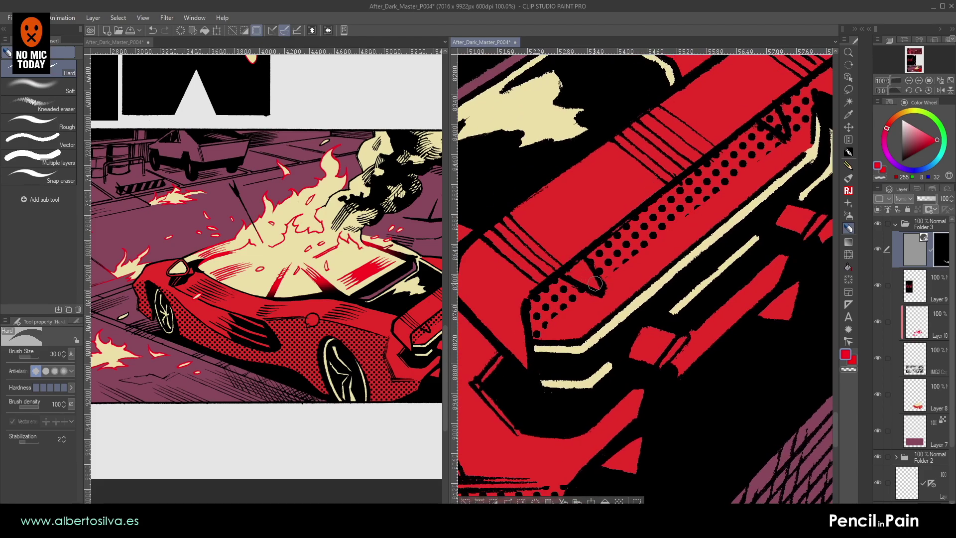
{"action": "left_click_drag", "start_coordinate": [749, 203], "coordinate": [592, 297]}
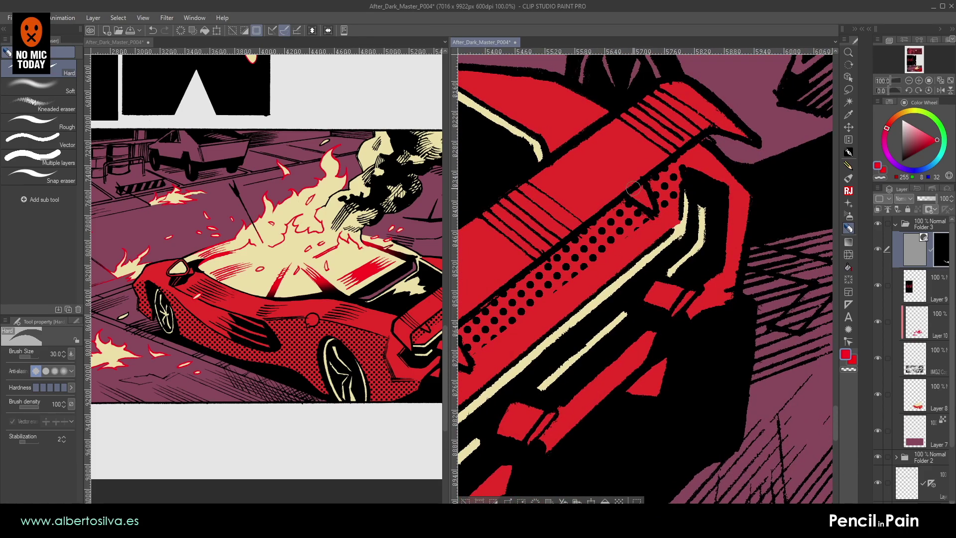
- Check the shaded car in the whole panel and save the page
{"action": "left_click", "coordinate": [908, 80]}
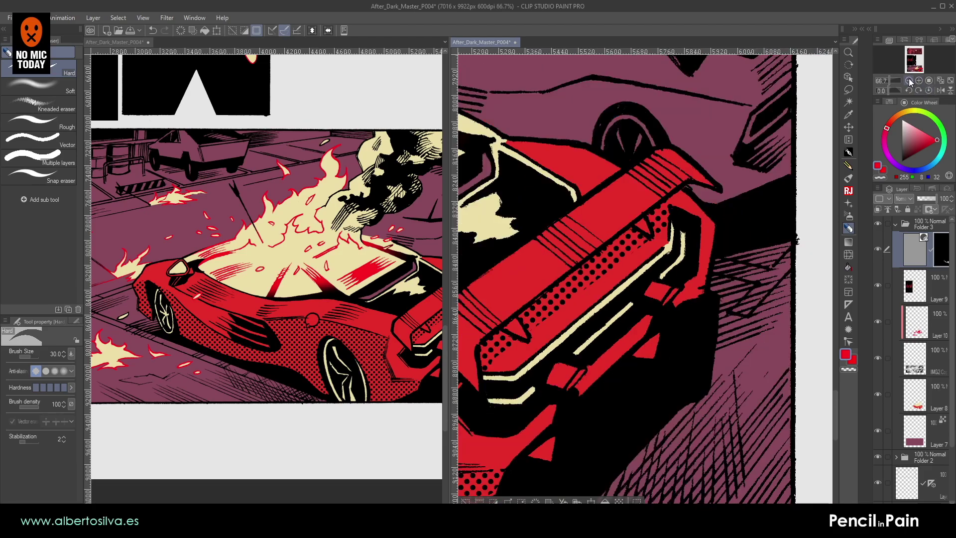
{"action": "left_click", "coordinate": [908, 80]}
{"action": "left_click", "coordinate": [908, 81]}
{"action": "left_click", "coordinate": [908, 81]}
{"action": "left_click_drag", "start_coordinate": [625, 217], "coordinate": [756, 205]}
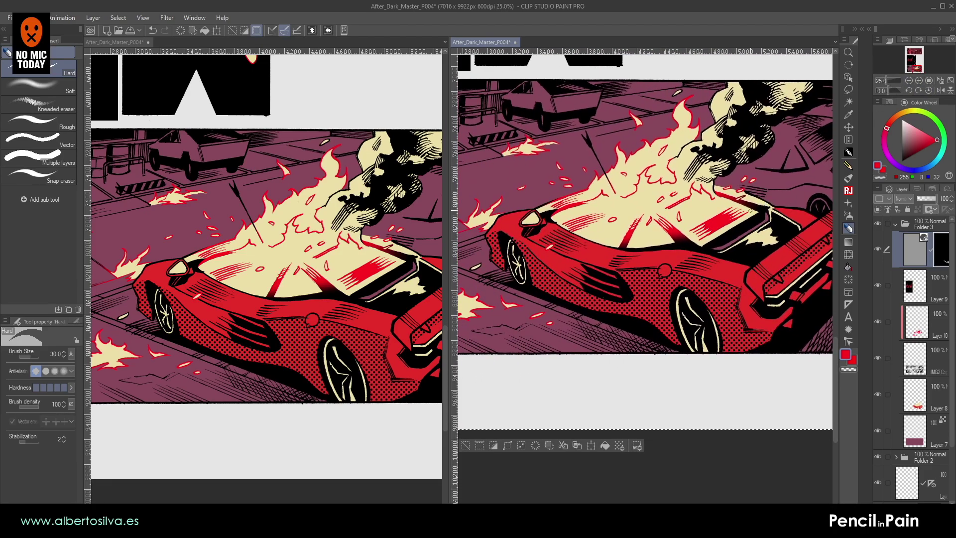
{"action": "key", "text": "ctrl+s"}
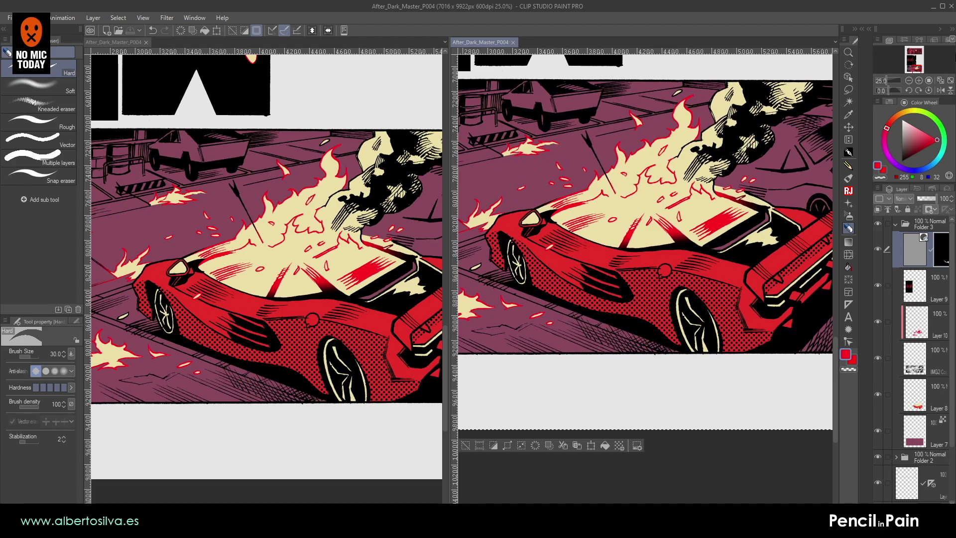
- Set the drawing colour to bright green (19, 255, 8) and widen the second canvas view
{"action": "left_click", "coordinate": [908, 80]}
{"action": "left_click_drag", "start_coordinate": [914, 60], "coordinate": [912, 62]}
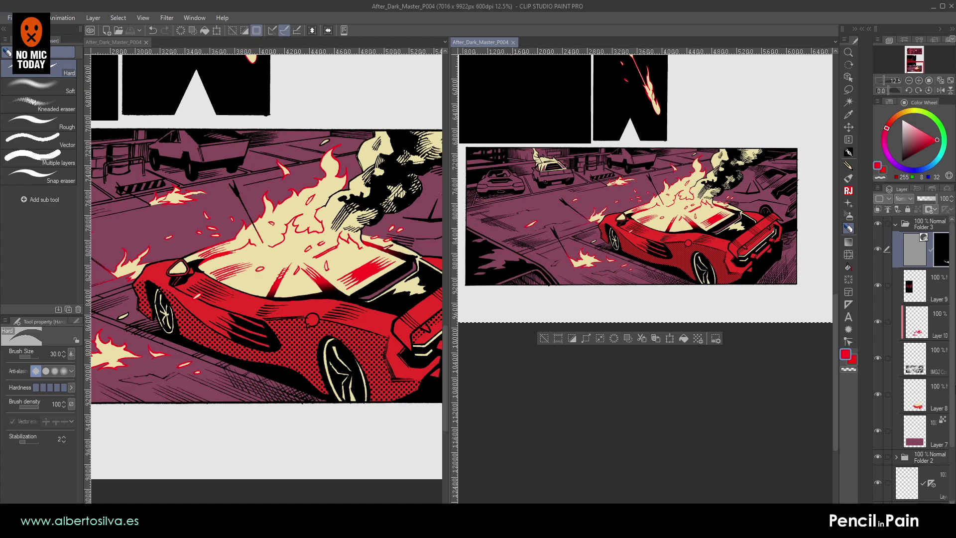
{"action": "left_click", "coordinate": [932, 128]}
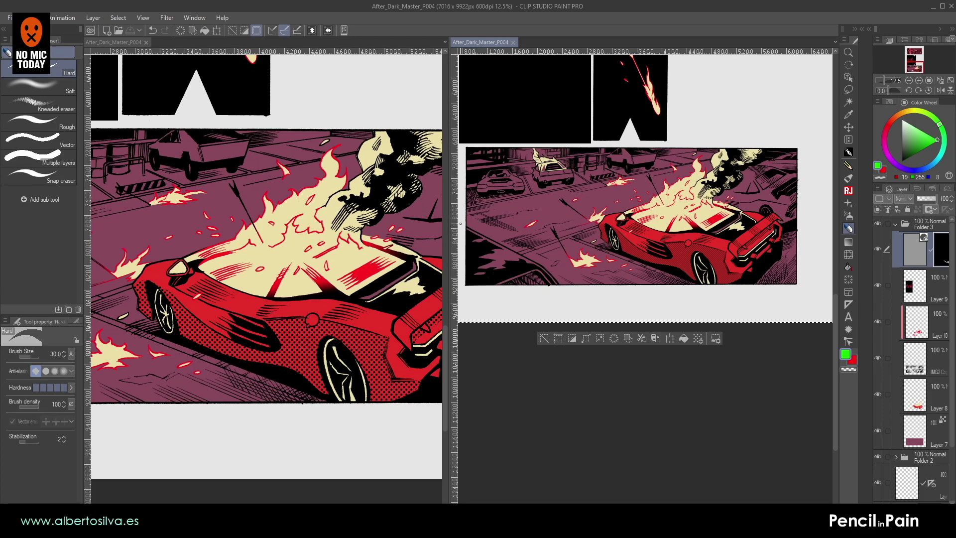
{"action": "left_click_drag", "start_coordinate": [447, 224], "coordinate": [398, 227]}
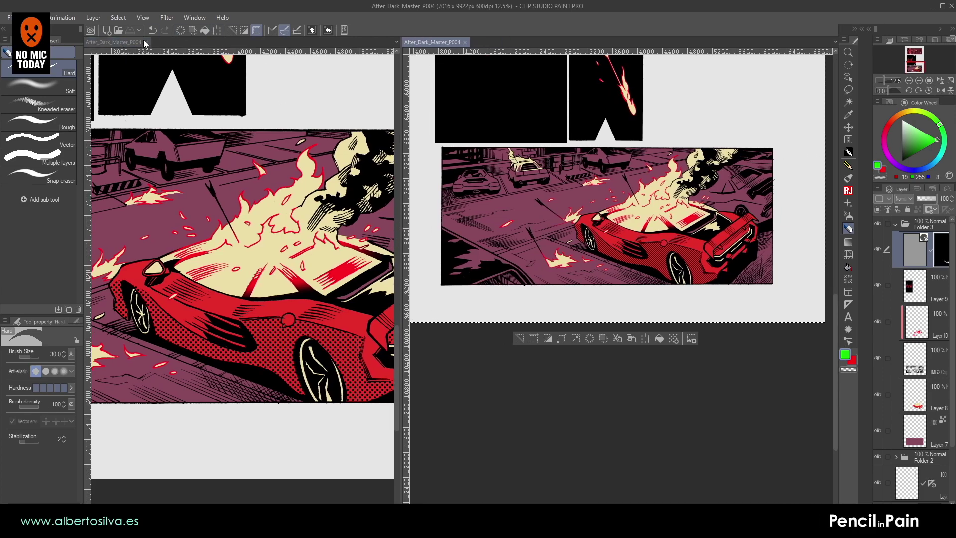
- Stack the two canvas views vertically, with the whole panel in the upper view and more height for the lower close-up
{"action": "left_click_drag", "start_coordinate": [167, 35], "coordinate": [166, 33]}
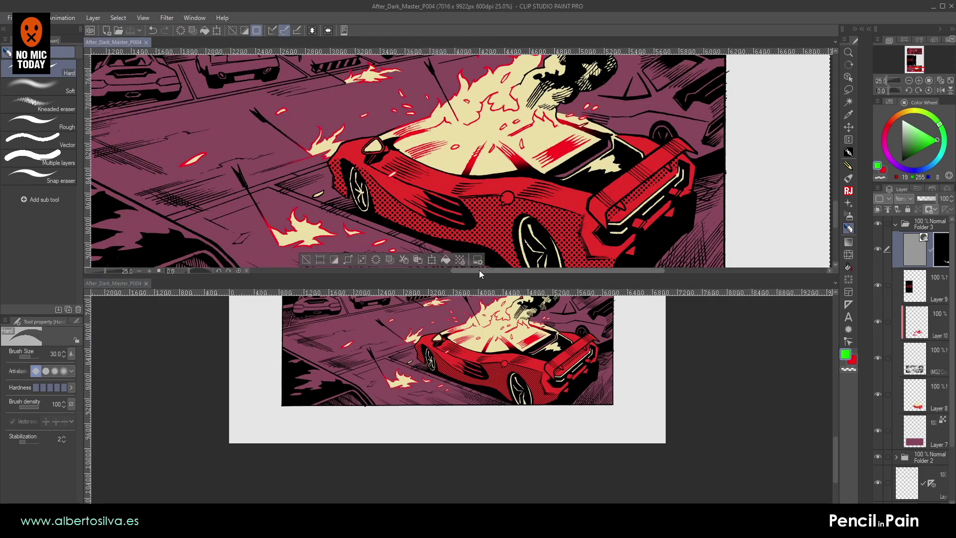
{"action": "left_click_drag", "start_coordinate": [480, 275], "coordinate": [481, 224]}
{"action": "left_click_drag", "start_coordinate": [651, 137], "coordinate": [681, 111]}
{"action": "left_click", "coordinate": [657, 281]}
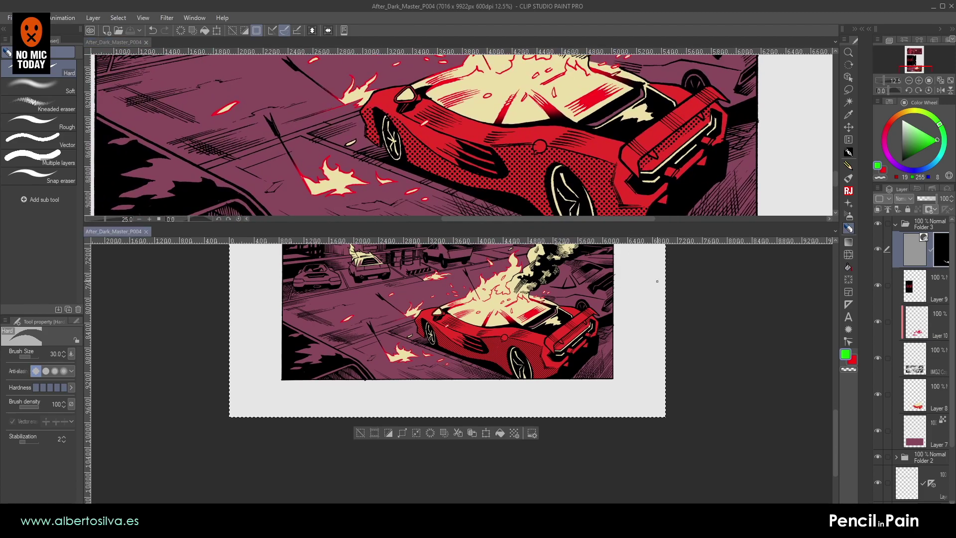
{"action": "scroll", "coordinate": [657, 281], "scroll_direction": "up", "scroll_amount": 5}
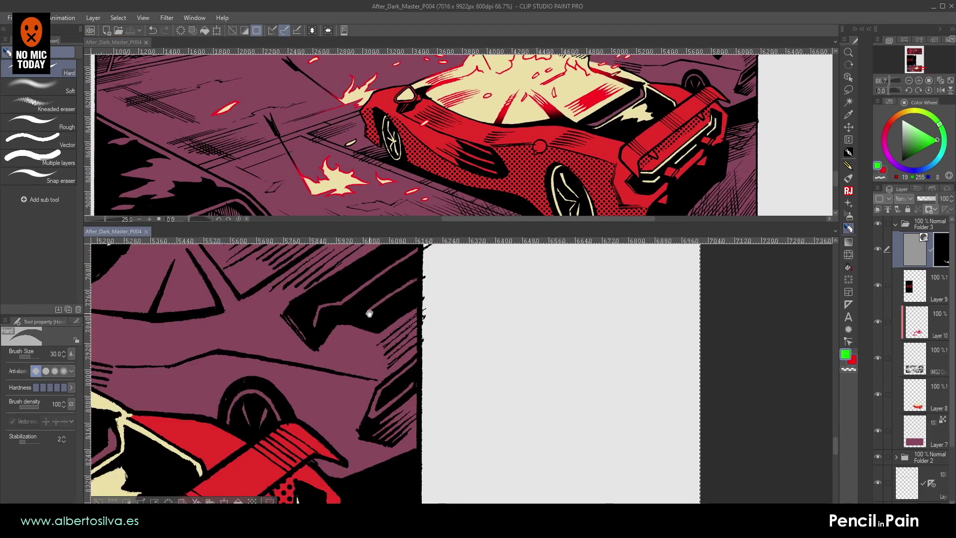
{"action": "left_click_drag", "start_coordinate": [237, 312], "coordinate": [703, 284]}
{"action": "left_click_drag", "start_coordinate": [296, 314], "coordinate": [642, 261]}
{"action": "left_click", "coordinate": [787, 106]}
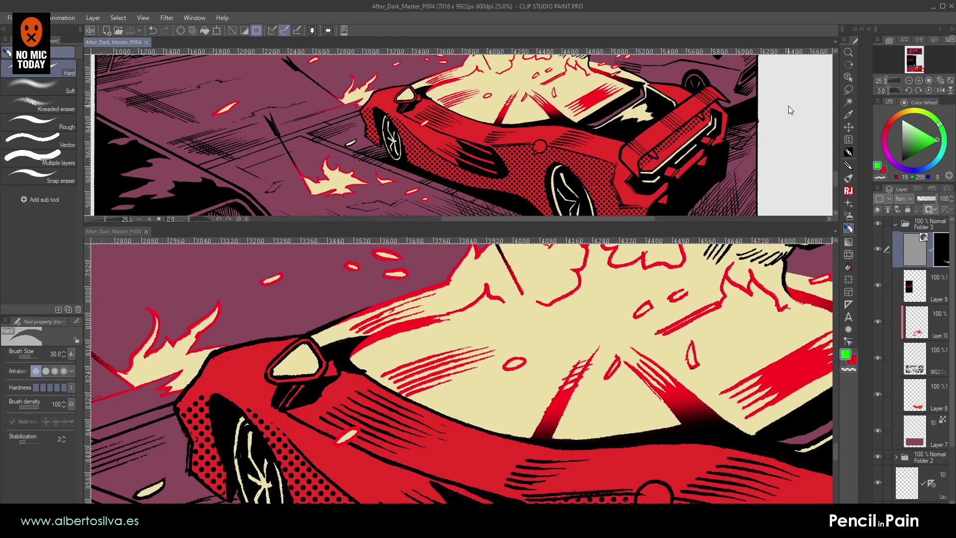
{"action": "scroll", "coordinate": [788, 107], "scroll_direction": "down", "scroll_amount": 3}
{"action": "left_click_drag", "start_coordinate": [559, 167], "coordinate": [522, 180]}
- Add a new raster layer directly above the purple ground colour layer (Layer 7)
{"action": "left_click_drag", "start_coordinate": [240, 441], "coordinate": [637, 265]}
{"action": "left_click", "coordinate": [931, 423]}
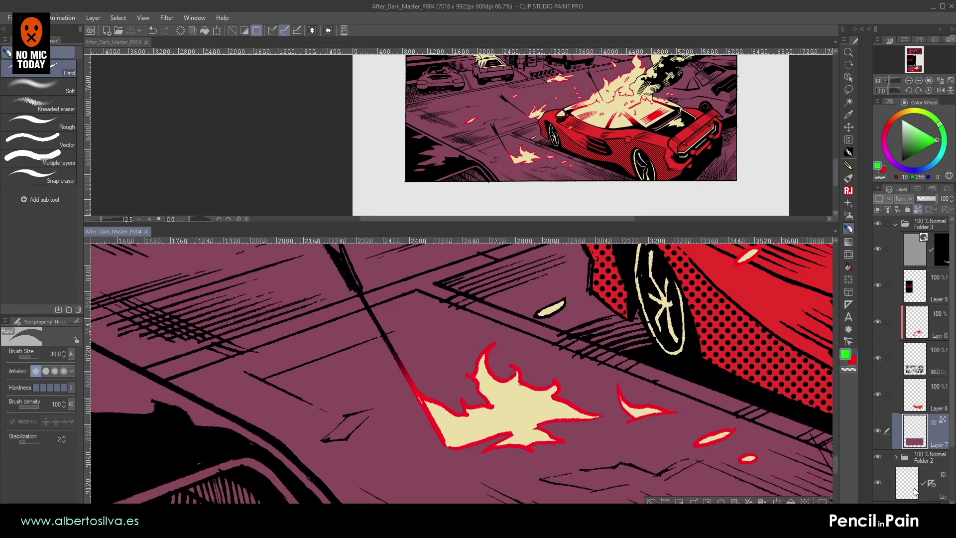
{"action": "key", "text": "ctrl+shift+n"}
{"action": "left_click_drag", "start_coordinate": [366, 311], "coordinate": [559, 260]}
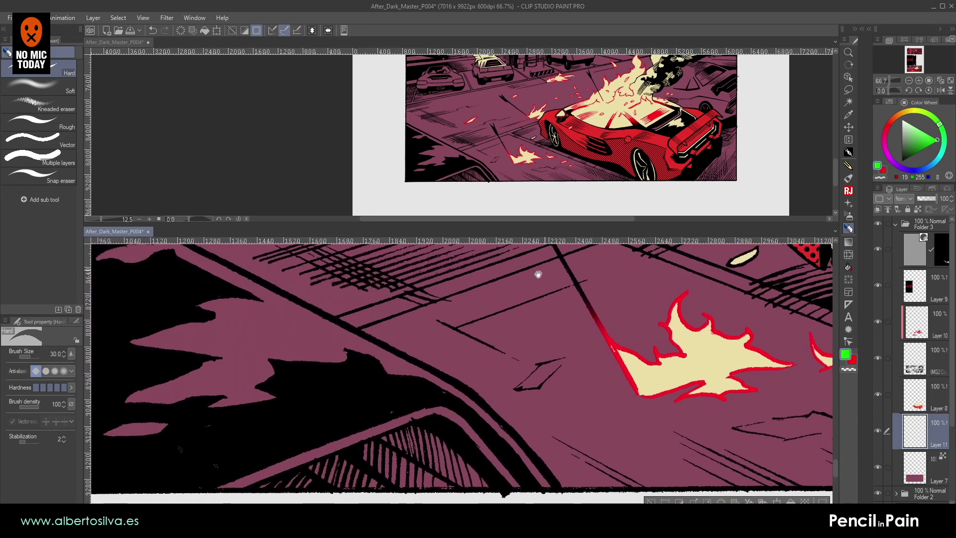
- Paint a straight bright green strip with a size 20 G-pen along the parking line leading to the car's front wheel
{"action": "key", "text": "p"}
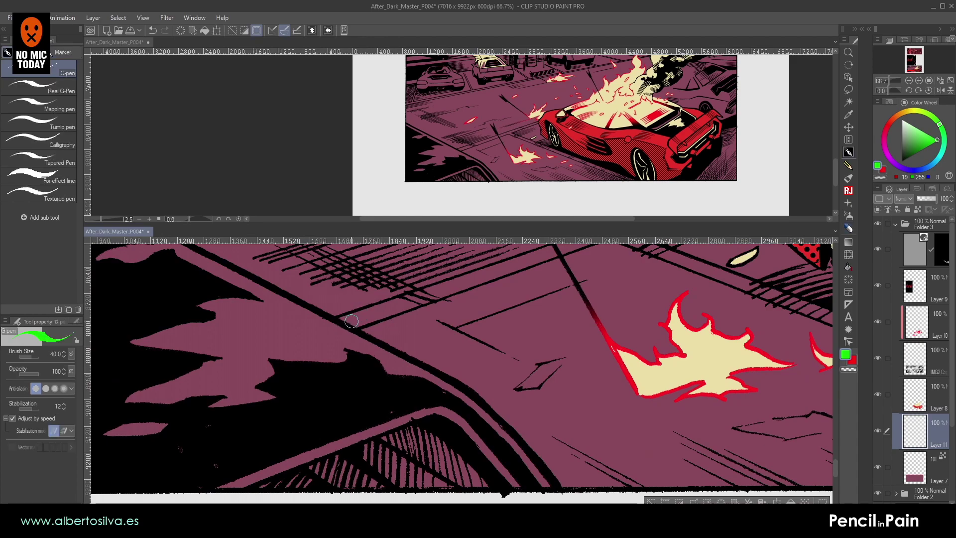
{"action": "double_click", "coordinate": [918, 80]}
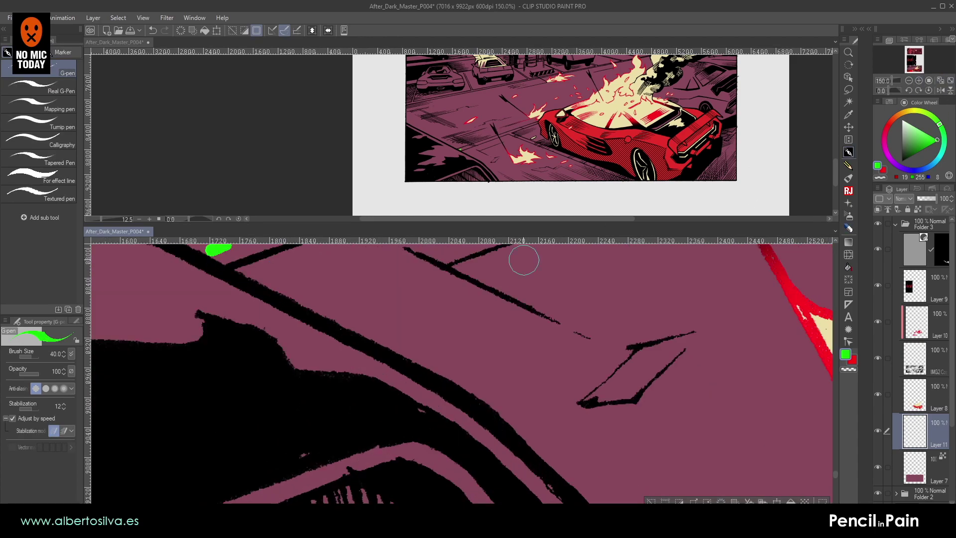
{"action": "left_click_drag", "start_coordinate": [353, 313], "coordinate": [497, 387]}
{"action": "key", "text": "["}
{"action": "mouse_move", "coordinate": [378, 303]}
{"action": "left_mouse_down"}
{"action": "mouse_move", "coordinate": [334, 317]}
{"action": "mouse_move", "coordinate": [374, 334]}
{"action": "left_mouse_up"}
{"action": "mouse_move", "coordinate": [580, 285]}
{"action": "left_mouse_down"}
{"action": "mouse_move", "coordinate": [423, 328]}
{"action": "mouse_move", "coordinate": [344, 368]}
{"action": "left_mouse_up"}
{"action": "left_click_drag", "start_coordinate": [583, 252], "coordinate": [236, 407]}
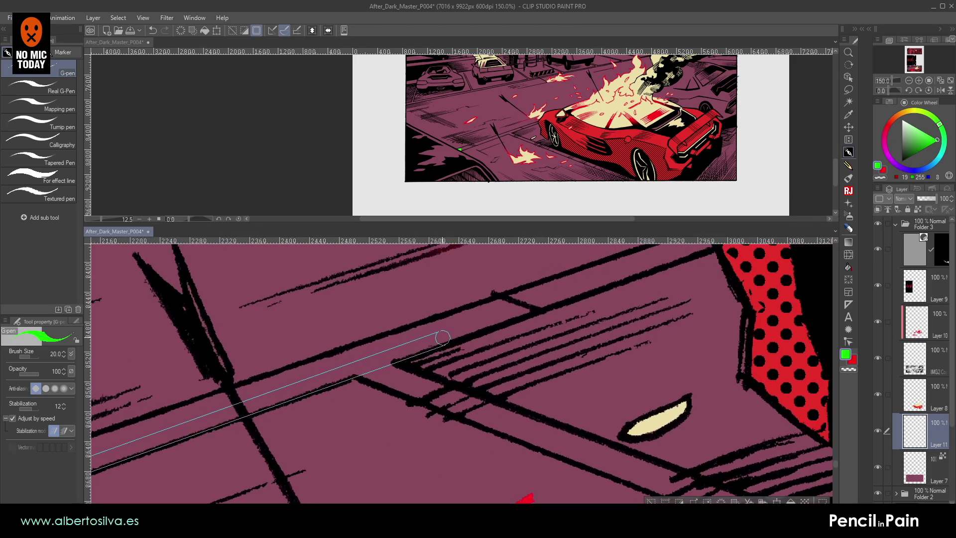
{"action": "left_click", "coordinate": [444, 336], "text": "shift"}
{"action": "left_click", "coordinate": [670, 256], "text": "shift"}
- Extend the green strip to the car with a finer G-pen, trace the parking line's other edge and fill the gap
{"action": "left_click_drag", "start_coordinate": [649, 270], "coordinate": [531, 317]}
{"action": "key", "text": "bracketleft"}
{"action": "key", "text": "bracketleft"}
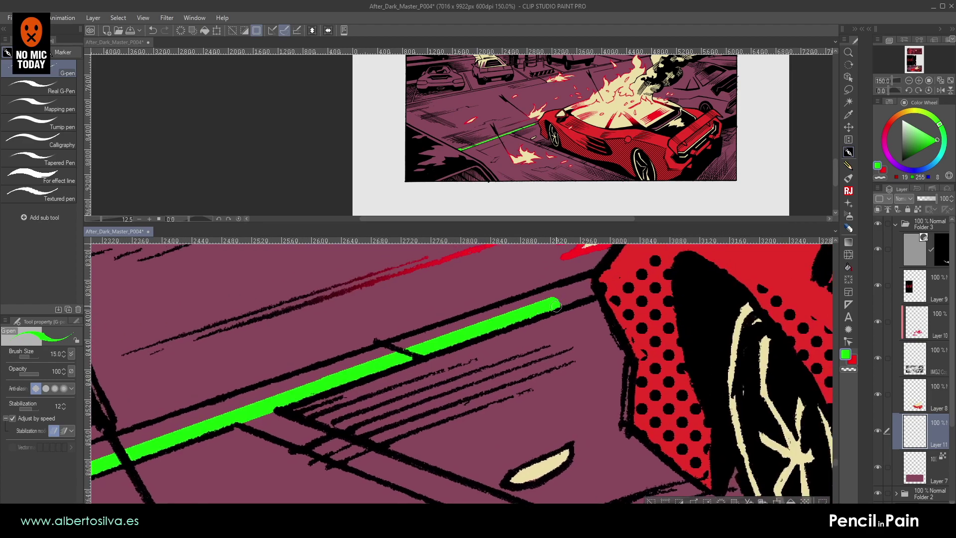
{"action": "left_click", "coordinate": [593, 291], "text": "shift"}
{"action": "left_click_drag", "start_coordinate": [434, 342], "coordinate": [770, 232]}
{"action": "left_click_drag", "start_coordinate": [354, 380], "coordinate": [754, 236]}
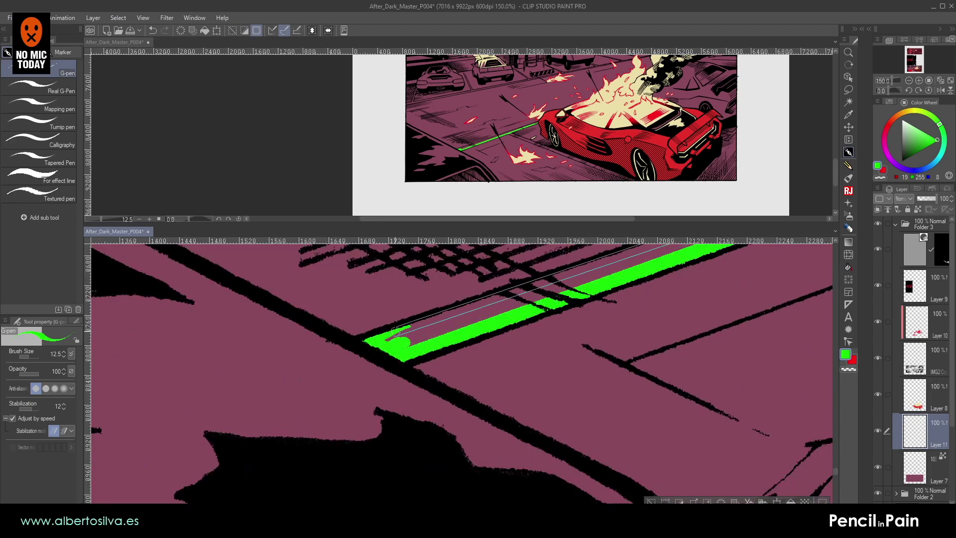
{"action": "left_click", "coordinate": [397, 329], "text": "shift"}
{"action": "left_click", "coordinate": [848, 266]}
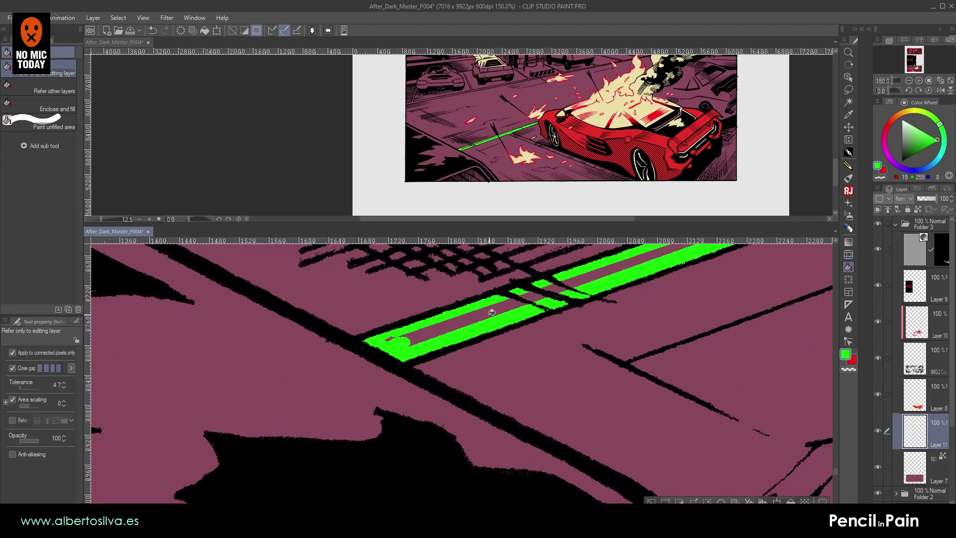
{"action": "left_click", "coordinate": [497, 312]}
- Trace both long edges of the second parking line, running beside the car to the panel's lower border, with a green size 12.5 G-pen
{"action": "key", "text": "p"}
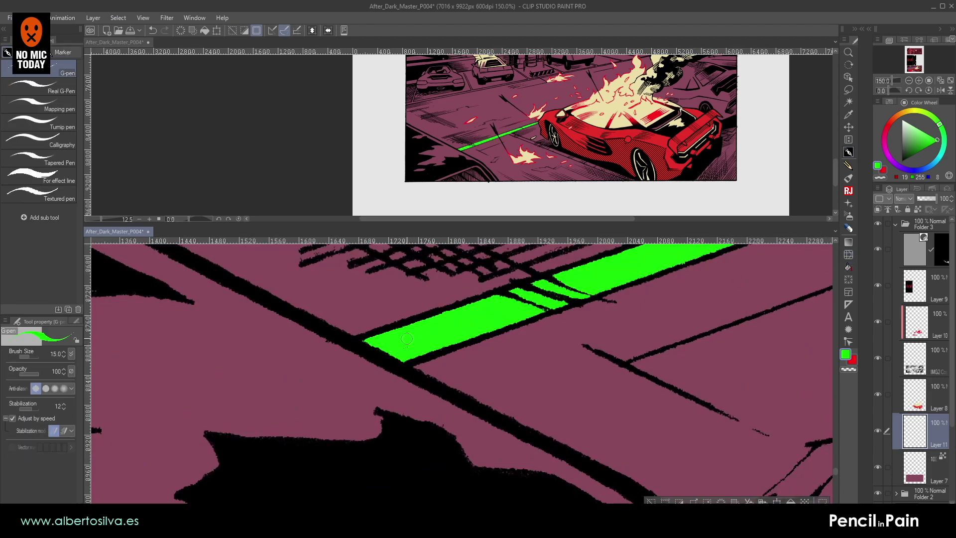
{"action": "left_click_drag", "start_coordinate": [572, 303], "coordinate": [338, 336]}
{"action": "mouse_move", "coordinate": [623, 313]}
{"action": "left_mouse_down"}
{"action": "mouse_move", "coordinate": [341, 382]}
{"action": "mouse_move", "coordinate": [249, 446]}
{"action": "left_mouse_up"}
{"action": "left_click_drag", "start_coordinate": [703, 411], "coordinate": [438, 281]}
{"action": "left_click_drag", "start_coordinate": [737, 358], "coordinate": [398, 247]}
{"action": "left_click_drag", "start_coordinate": [757, 396], "coordinate": [318, 252]}
{"action": "mouse_move", "coordinate": [702, 392]}
{"action": "left_mouse_down"}
{"action": "mouse_move", "coordinate": [468, 222]}
{"action": "mouse_move", "coordinate": [425, 213]}
{"action": "left_mouse_up"}
{"action": "left_click", "coordinate": [517, 312], "text": "shift"}
{"action": "left_click", "coordinate": [404, 307], "text": "shift"}
{"action": "left_click_drag", "start_coordinate": [383, 290], "coordinate": [598, 324]}
{"action": "left_click_drag", "start_coordinate": [449, 264], "coordinate": [816, 412]}
{"action": "mouse_move", "coordinate": [351, 248]}
{"action": "left_mouse_down"}
{"action": "mouse_move", "coordinate": [417, 304]}
{"action": "mouse_move", "coordinate": [702, 398]}
{"action": "left_mouse_up"}
{"action": "left_click_drag", "start_coordinate": [502, 295], "coordinate": [743, 383]}
{"action": "left_click_drag", "start_coordinate": [398, 260], "coordinate": [606, 327]}
{"action": "left_click", "coordinate": [444, 289], "text": "shift"}
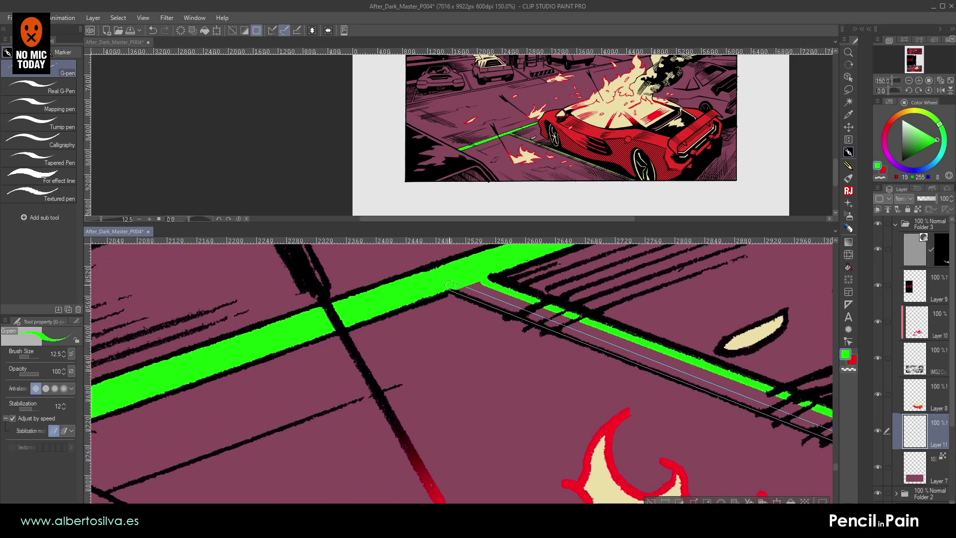
- Fill the remaining gaps inside the second parking line, including those between its hatching strokes, with green
{"action": "left_click", "coordinate": [848, 267]}
{"action": "left_click", "coordinate": [612, 335]}
{"action": "left_click", "coordinate": [656, 351]}
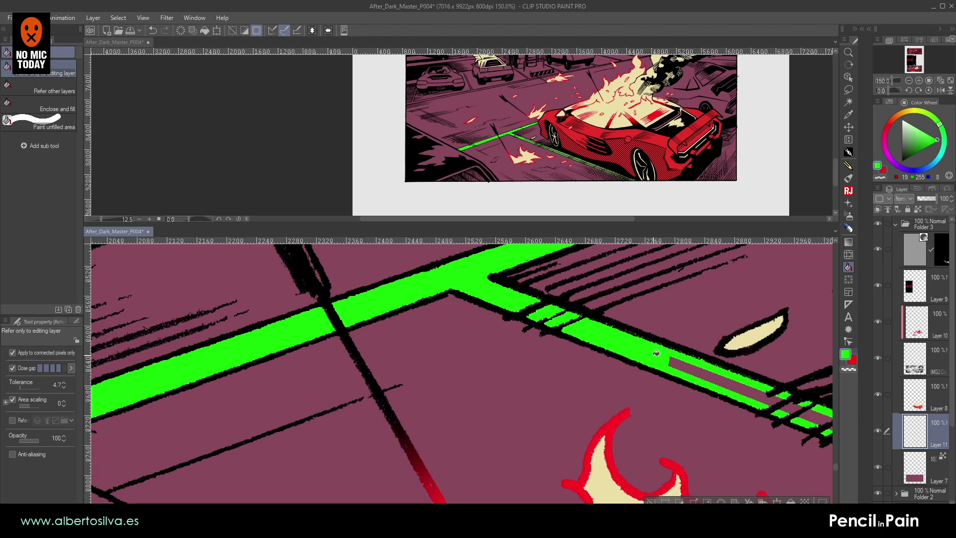
{"action": "left_click", "coordinate": [714, 381]}
{"action": "left_click_drag", "start_coordinate": [744, 396], "coordinate": [567, 353]}
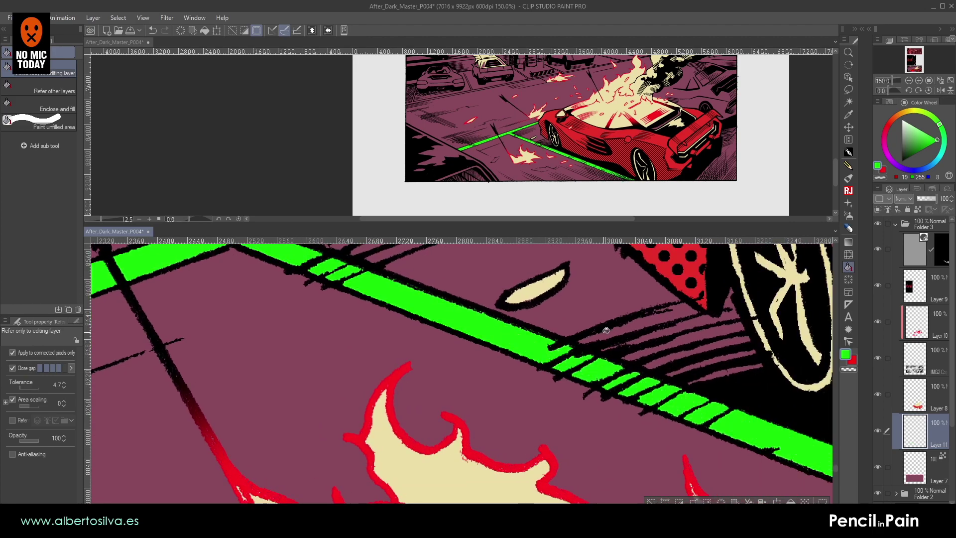
- Ready the size 15 G-pen for the hatched ground beside the car's spoiler and bumper at the panel's edge
{"action": "left_click", "coordinate": [908, 81]}
{"action": "left_click", "coordinate": [909, 80]}
{"action": "left_click_drag", "start_coordinate": [599, 310], "coordinate": [341, 313]}
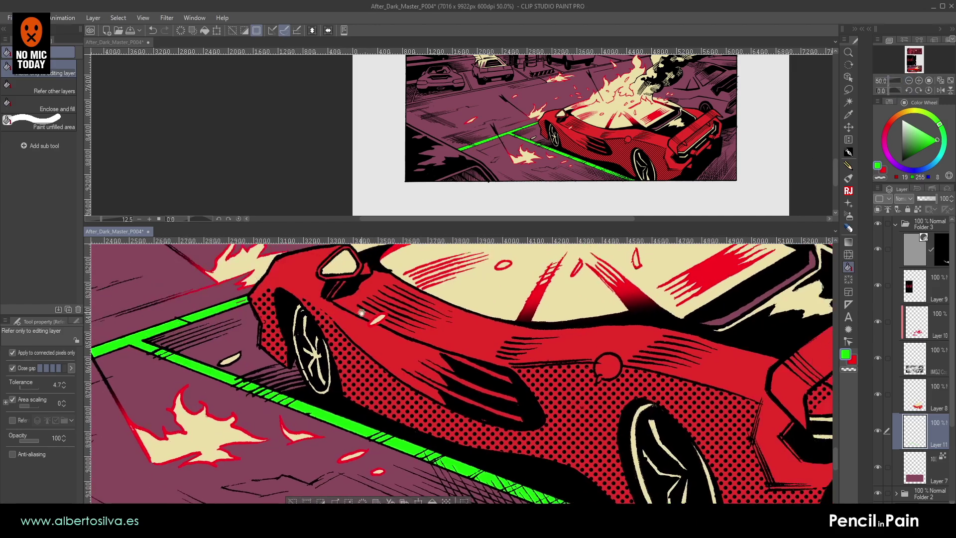
{"action": "left_click_drag", "start_coordinate": [640, 352], "coordinate": [410, 284]}
{"action": "left_click_drag", "start_coordinate": [729, 251], "coordinate": [469, 290]}
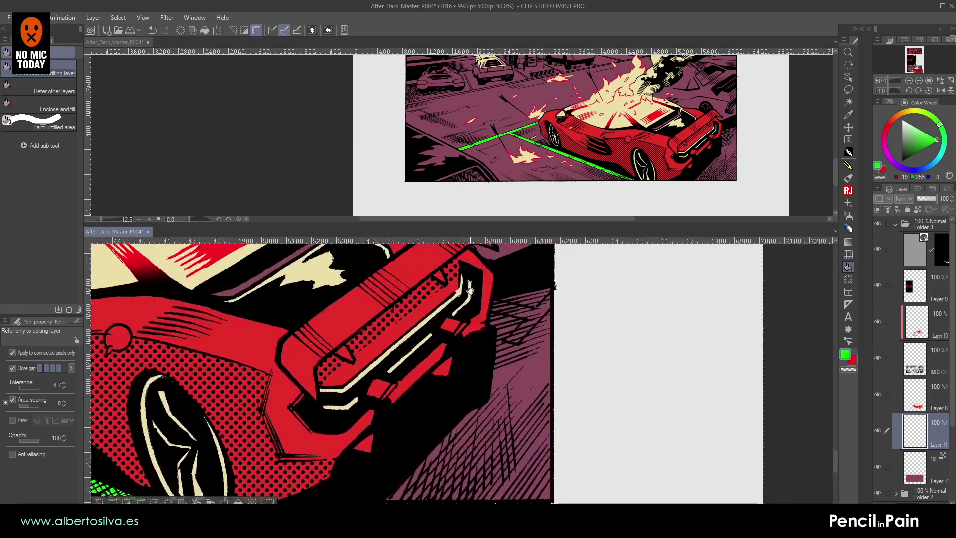
{"action": "left_click", "coordinate": [928, 81]}
{"action": "left_click", "coordinate": [928, 80]}
{"action": "left_click_drag", "start_coordinate": [488, 388], "coordinate": [465, 502]}
{"action": "left_click_drag", "start_coordinate": [545, 298], "coordinate": [556, 313]}
{"action": "left_click", "coordinate": [848, 152]}
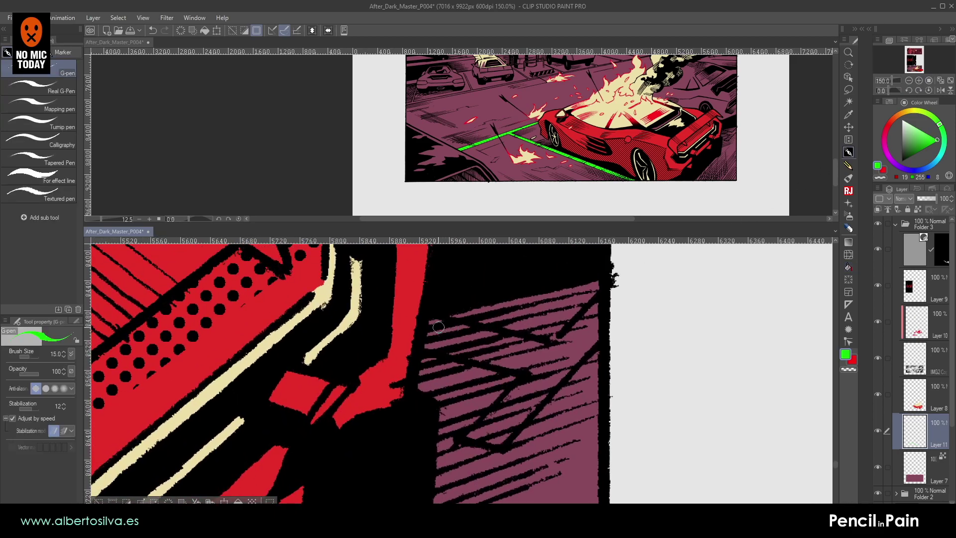
- Trace the angled parking marking at the panel's far right edge in green with the G-pen and fill its interior green
{"action": "mouse_move", "coordinate": [427, 346]}
{"action": "left_mouse_down"}
{"action": "mouse_move", "coordinate": [535, 362]}
{"action": "mouse_move", "coordinate": [489, 429]}
{"action": "mouse_move", "coordinate": [470, 439]}
{"action": "mouse_move", "coordinate": [505, 436]}
{"action": "mouse_move", "coordinate": [597, 302]}
{"action": "left_mouse_up"}
{"action": "left_click_drag", "start_coordinate": [563, 341], "coordinate": [429, 321]}
{"action": "left_click", "coordinate": [848, 267]}
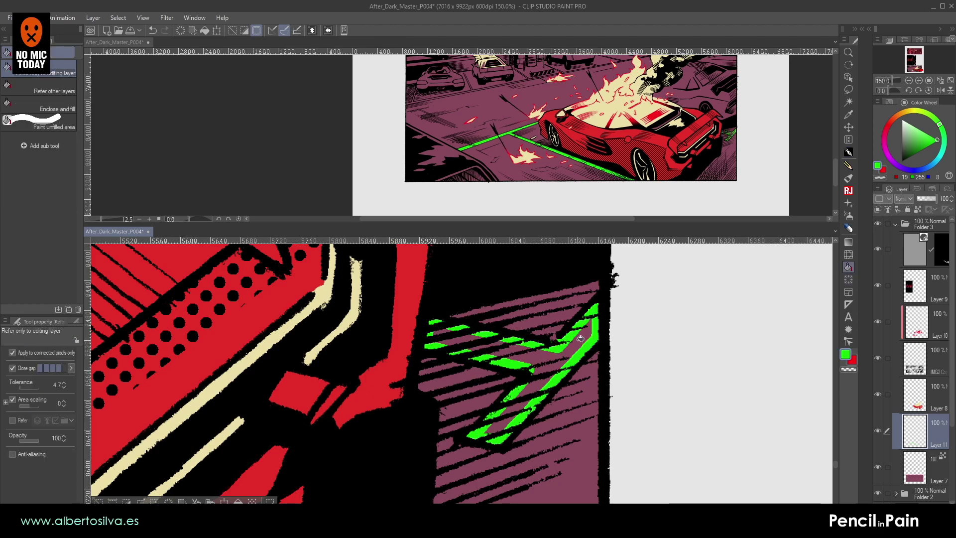
{"action": "left_click", "coordinate": [557, 369]}
- Draw the long green parking line in front of the leftmost parked car with the G-pen at size 15, reaching the panel's left border
{"action": "left_click", "coordinate": [909, 81]}
{"action": "left_click", "coordinate": [909, 81]}
{"action": "left_click", "coordinate": [909, 81]}
{"action": "left_click_drag", "start_coordinate": [423, 304], "coordinate": [803, 351]}
{"action": "left_click_drag", "start_coordinate": [449, 343], "coordinate": [841, 304]}
{"action": "left_click_drag", "start_coordinate": [435, 369], "coordinate": [824, 327]}
{"action": "left_click_drag", "start_coordinate": [459, 248], "coordinate": [469, 418]}
{"action": "left_click", "coordinate": [918, 81]}
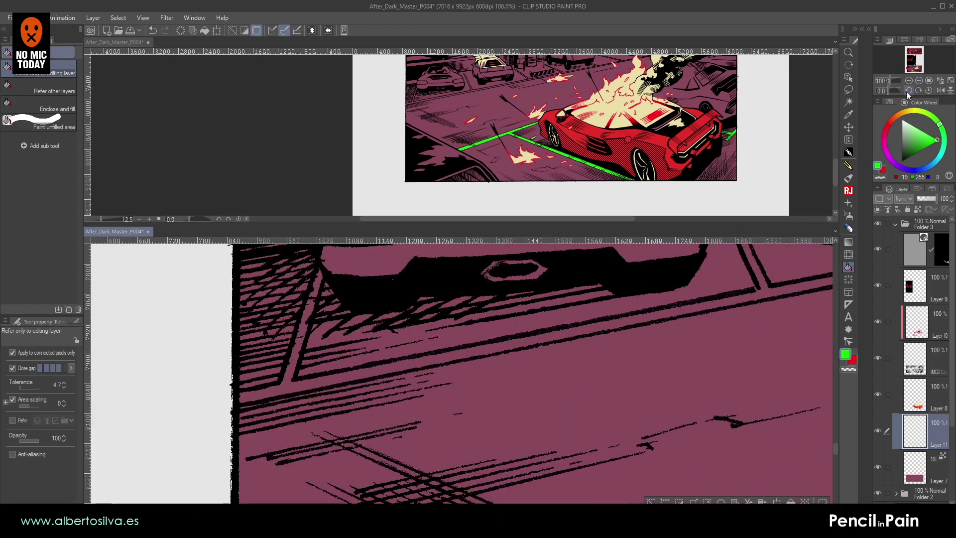
{"action": "left_click_drag", "start_coordinate": [427, 390], "coordinate": [481, 349]}
{"action": "key", "text": "p"}
{"action": "left_click_drag", "start_coordinate": [301, 375], "coordinate": [302, 371]}
{"action": "left_click_drag", "start_coordinate": [657, 284], "coordinate": [423, 328]}
{"action": "left_click_drag", "start_coordinate": [661, 298], "coordinate": [491, 327]}
{"action": "left_click", "coordinate": [746, 278], "text": "shift"}
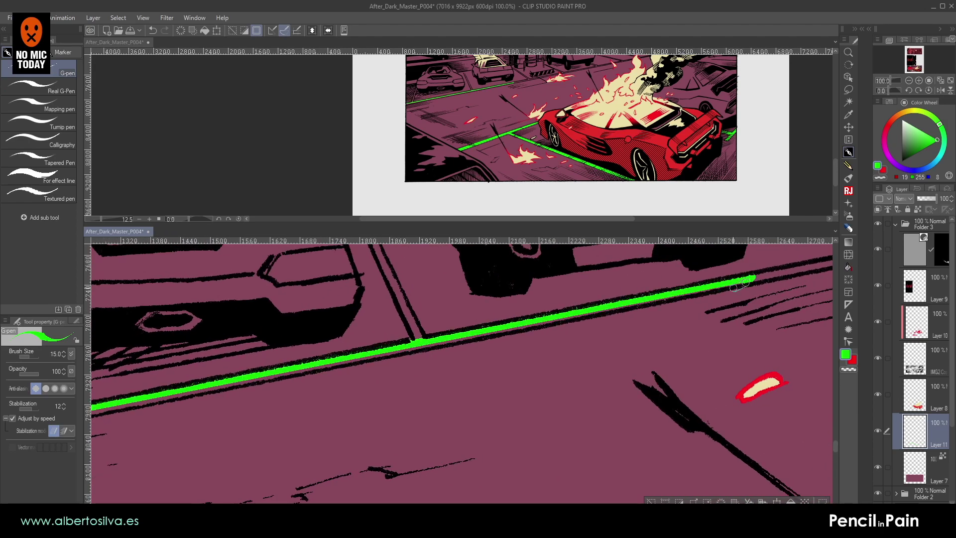
{"action": "scroll", "coordinate": [741, 283], "scroll_direction": "left", "scroll_amount": 10}
{"action": "scroll", "coordinate": [741, 282], "scroll_direction": "down", "scroll_amount": 2}
{"action": "left_click", "coordinate": [298, 353], "text": "shift"}
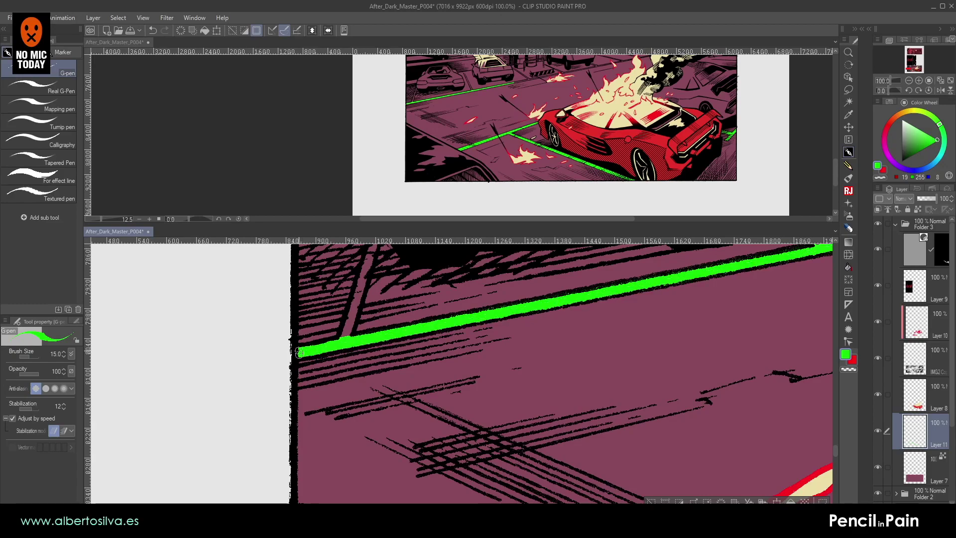
- Paint the two green bay divider lines on either side of the leftmost parked car
{"action": "scroll", "coordinate": [340, 324], "scroll_direction": "up", "scroll_amount": 2}
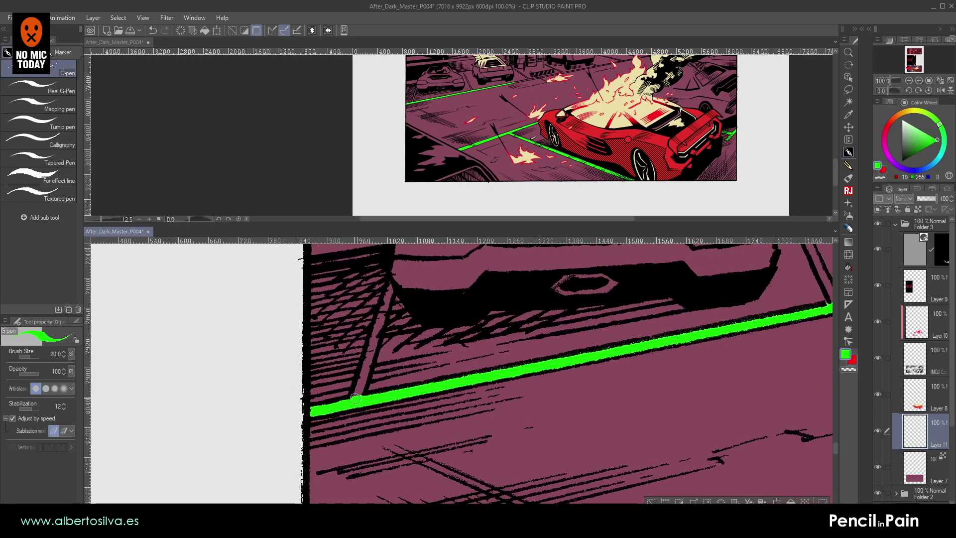
{"action": "left_click", "coordinate": [390, 287], "text": "shift"}
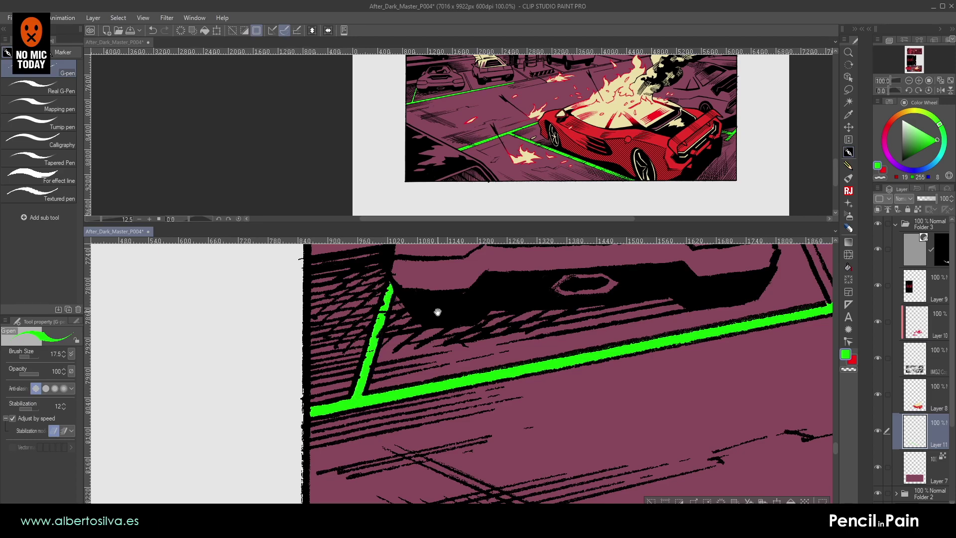
{"action": "left_click_drag", "start_coordinate": [628, 283], "coordinate": [341, 392]}
{"action": "left_click_drag", "start_coordinate": [505, 305], "coordinate": [517, 334]}
{"action": "key", "text": "r"}
{"action": "left_click_drag", "start_coordinate": [440, 274], "coordinate": [385, 346]}
{"action": "key", "text": "p"}
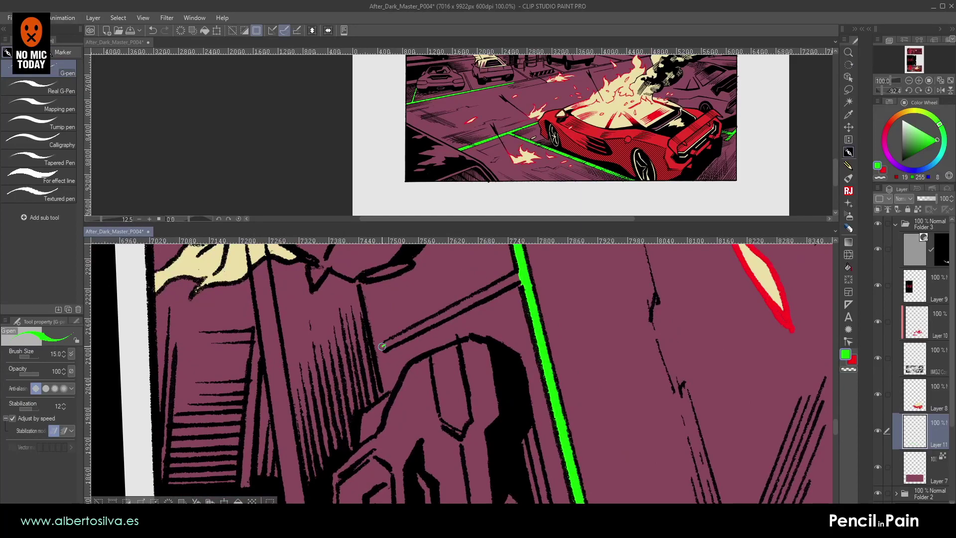
{"action": "mouse_move", "coordinate": [405, 331]}
{"action": "left_mouse_down"}
{"action": "mouse_move", "coordinate": [518, 272]}
{"action": "mouse_move", "coordinate": [504, 309]}
{"action": "mouse_move", "coordinate": [523, 392]}
{"action": "left_mouse_up"}
- Extend the long green parking line in front of the second parked car and past the striped barrier behind the small flame
{"action": "key", "text": "r"}
{"action": "double_click", "coordinate": [503, 309]}
{"action": "left_click_drag", "start_coordinate": [591, 267], "coordinate": [493, 244]}
{"action": "left_click_drag", "start_coordinate": [561, 315], "coordinate": [383, 305]}
{"action": "key", "text": "p"}
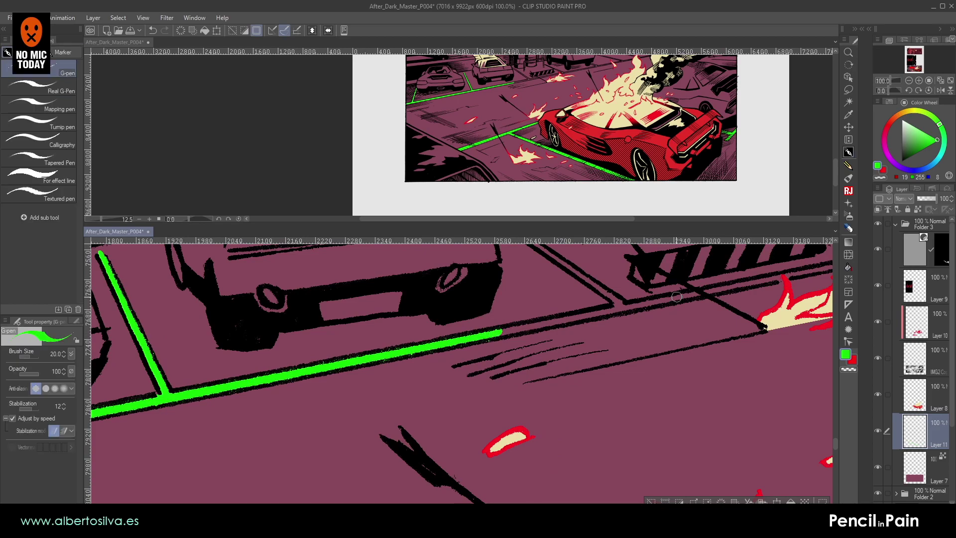
{"action": "left_click", "coordinate": [706, 292], "text": "shift"}
{"action": "mouse_move", "coordinate": [707, 304]}
{"action": "left_mouse_down"}
{"action": "mouse_move", "coordinate": [552, 333]}
{"action": "mouse_move", "coordinate": [625, 308]}
{"action": "left_mouse_up"}
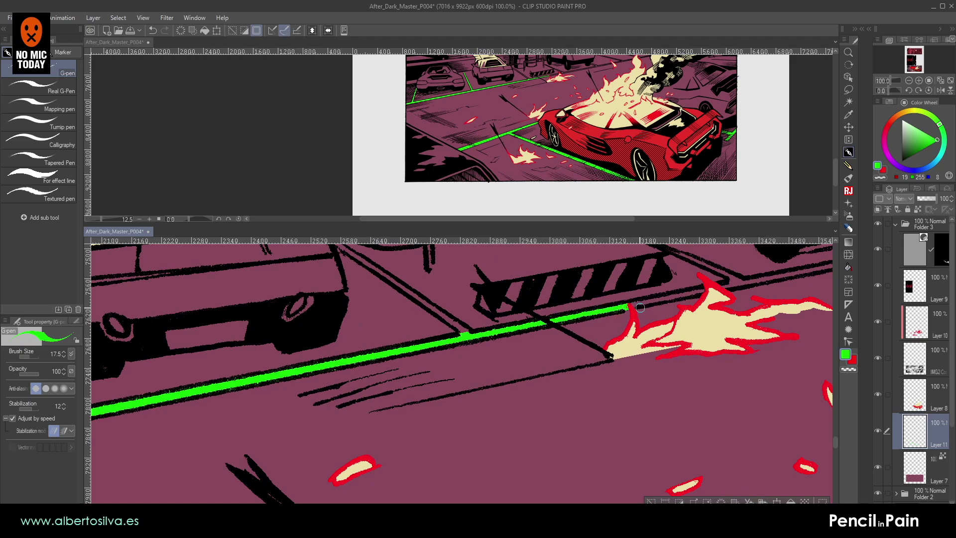
{"action": "left_click", "coordinate": [707, 289], "text": "shift"}
- Paint the green bay divider line beside the second parked car with the G-pen at size 12.5
{"action": "left_click_drag", "start_coordinate": [569, 318], "coordinate": [673, 360]}
{"action": "left_click_drag", "start_coordinate": [523, 284], "coordinate": [374, 352]}
{"action": "key", "text": "p"}
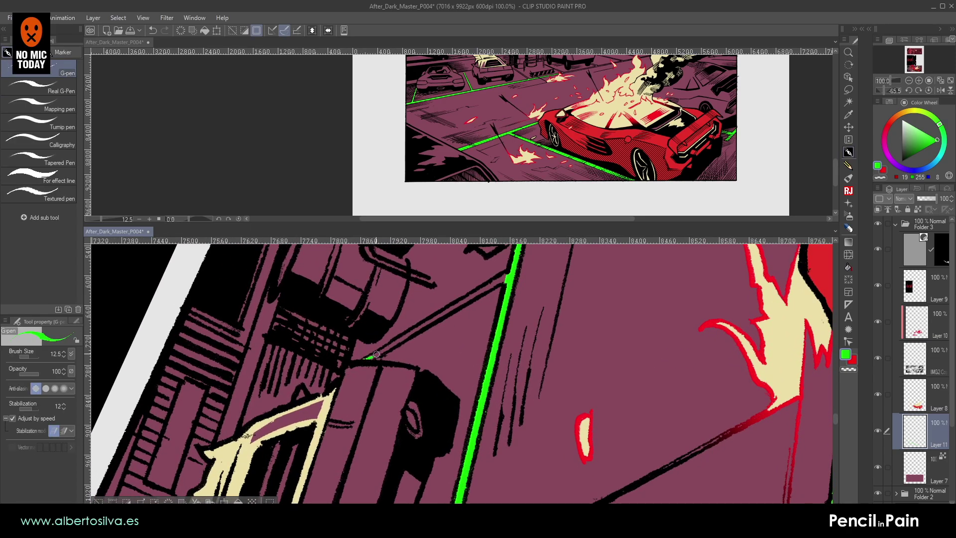
{"action": "left_click_drag", "start_coordinate": [381, 350], "coordinate": [507, 280]}
- Continue the long green parking line in front of the dark parked car, past the small flame to the next bay corner
{"action": "left_click_drag", "start_coordinate": [568, 262], "coordinate": [465, 451]}
{"action": "key", "text": "shift+space"}
{"action": "left_click_drag", "start_coordinate": [445, 354], "coordinate": [480, 319]}
{"action": "double_click", "coordinate": [519, 308]}
{"action": "left_click_drag", "start_coordinate": [602, 295], "coordinate": [468, 328]}
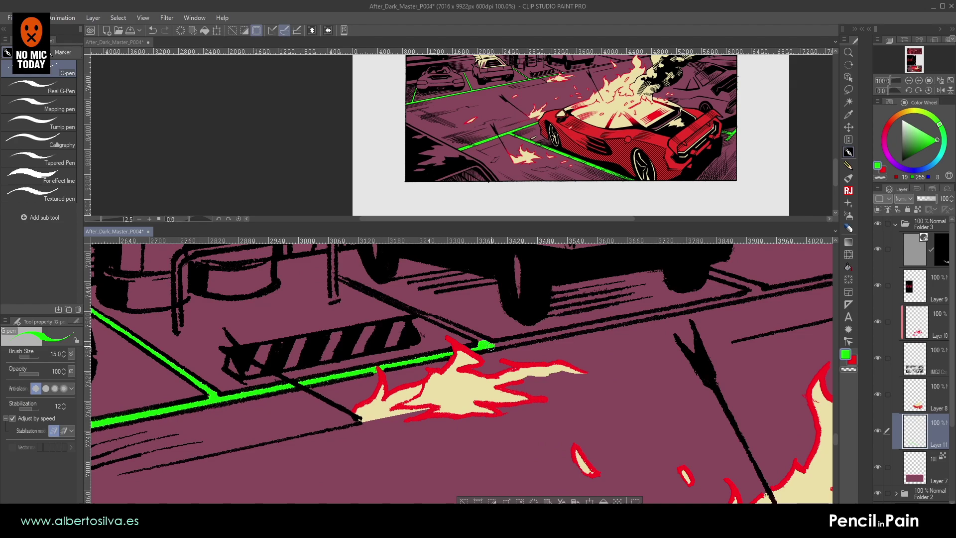
{"action": "left_click", "coordinate": [746, 294], "text": "shift"}
{"action": "left_click_drag", "start_coordinate": [747, 294], "coordinate": [543, 312]}
{"action": "key", "text": "bracketleft"}
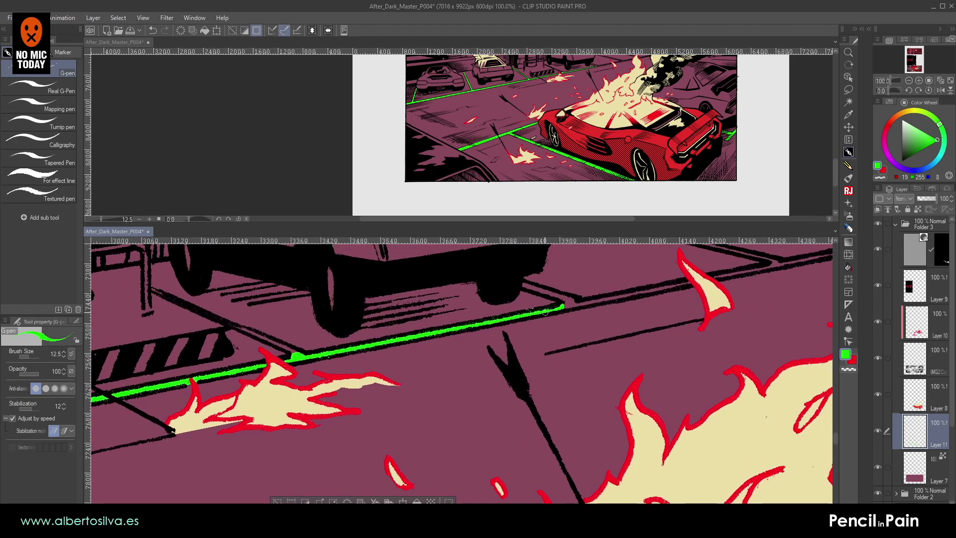
{"action": "left_click", "coordinate": [692, 283], "text": "shift"}
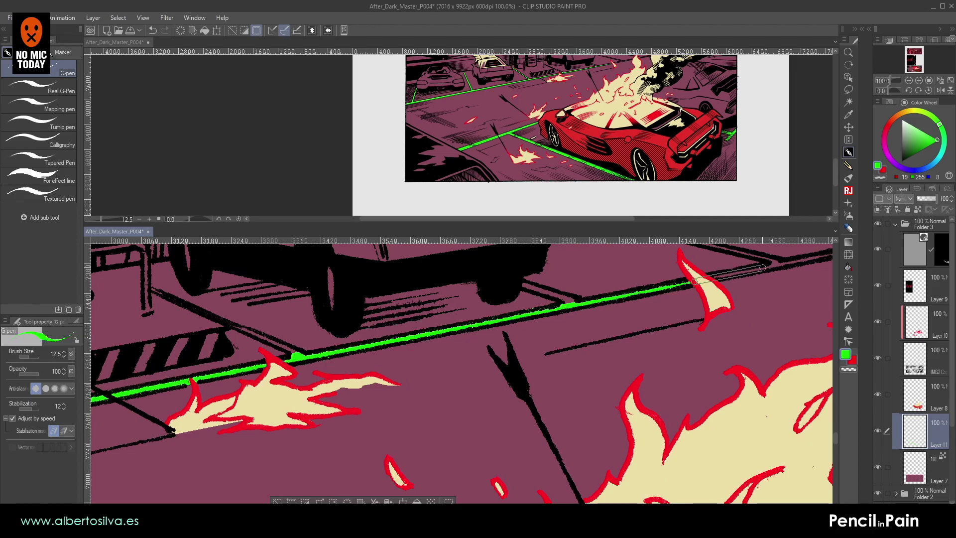
{"action": "left_click", "coordinate": [775, 264], "text": "shift"}
- Paint the green bay divider line running behind the striped barrier
{"action": "left_click_drag", "start_coordinate": [531, 320], "coordinate": [511, 363]}
{"action": "left_click_drag", "start_coordinate": [471, 309], "coordinate": [399, 351]}
{"action": "left_click_drag", "start_coordinate": [449, 297], "coordinate": [473, 279]}
{"action": "left_click_drag", "start_coordinate": [473, 325], "coordinate": [559, 284]}
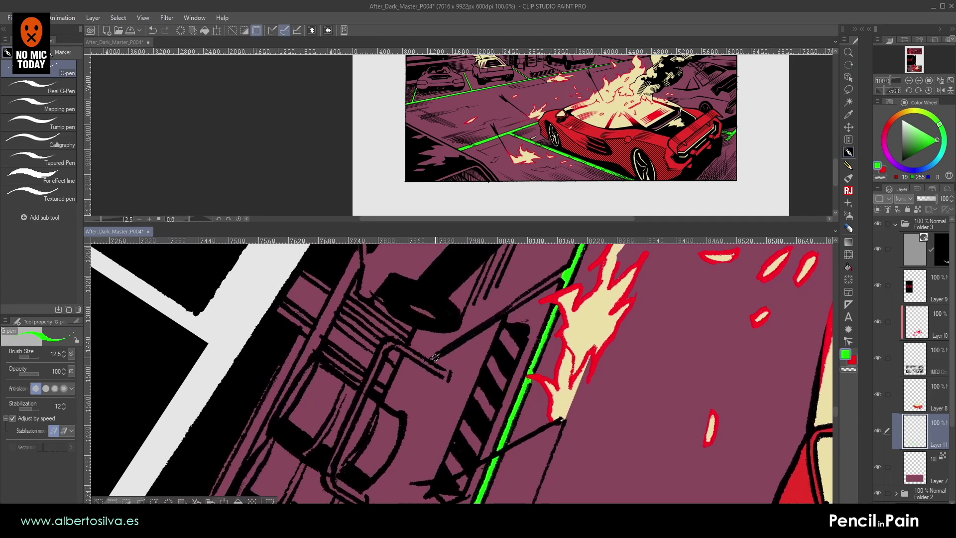
{"action": "left_click_drag", "start_coordinate": [440, 353], "coordinate": [523, 299]}
- Paint the green bay divider line on the far side of the dark parked car
{"action": "left_click_drag", "start_coordinate": [580, 279], "coordinate": [453, 473]}
{"action": "double_click", "coordinate": [497, 398], "text": "shift"}
{"action": "left_click_drag", "start_coordinate": [580, 321], "coordinate": [486, 371]}
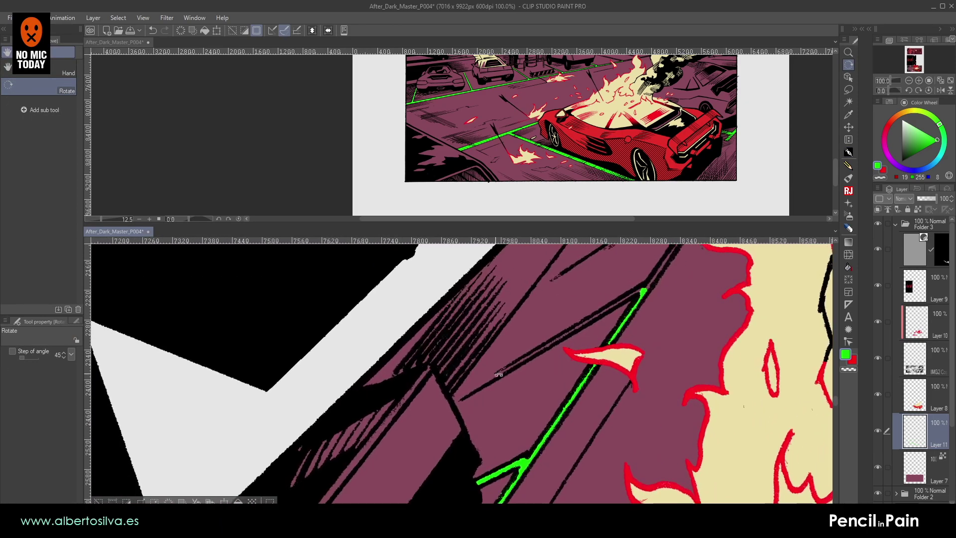
{"action": "key", "text": "p"}
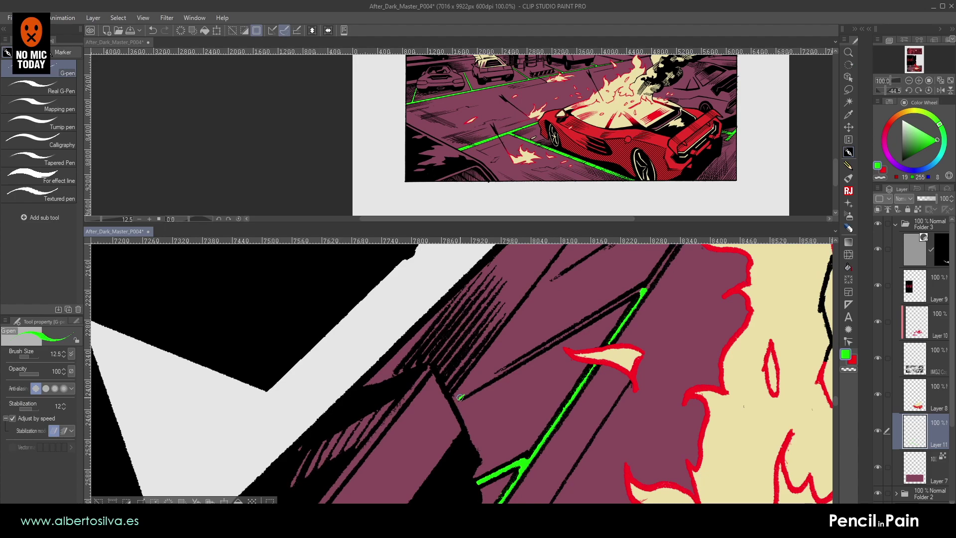
{"action": "mouse_move", "coordinate": [502, 369]}
{"action": "left_mouse_down"}
{"action": "mouse_move", "coordinate": [642, 289]}
{"action": "mouse_move", "coordinate": [470, 392]}
{"action": "left_mouse_up"}
- Extend the long green parking line beyond the large flame up to the smoke
{"action": "mouse_move", "coordinate": [633, 259]}
{"action": "left_mouse_down"}
{"action": "mouse_move", "coordinate": [495, 347]}
{"action": "mouse_move", "coordinate": [502, 392]}
{"action": "left_mouse_up"}
{"action": "key", "text": "p"}
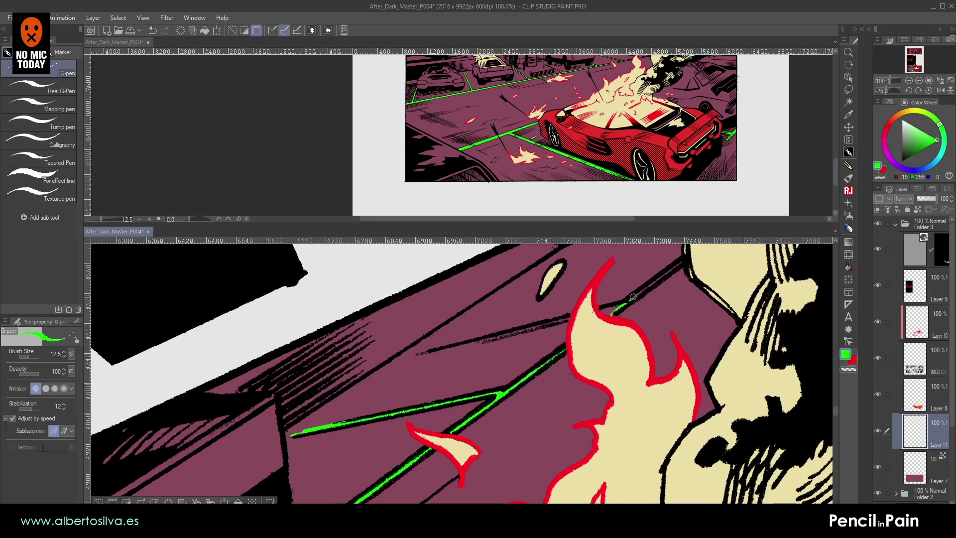
{"action": "left_click_drag", "start_coordinate": [627, 301], "coordinate": [678, 264]}
- Paint the last bay divider line, running behind the large flame, in green with the G-pen at size 10
{"action": "mouse_move", "coordinate": [455, 369]}
{"action": "left_mouse_down"}
{"action": "mouse_move", "coordinate": [474, 352]}
{"action": "mouse_move", "coordinate": [466, 350]}
{"action": "left_mouse_up"}
{"action": "key", "text": "["}
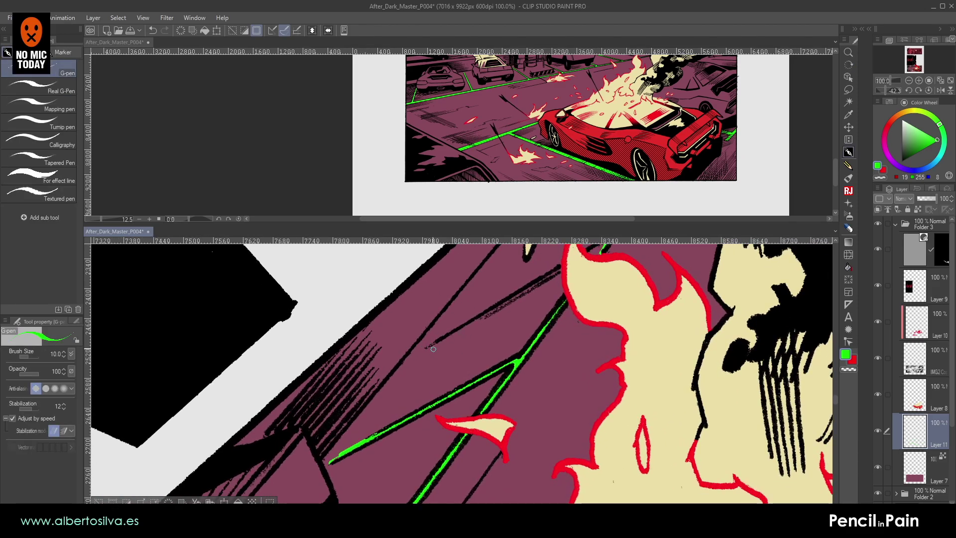
{"action": "left_click", "coordinate": [432, 347]}
{"action": "left_click_drag", "start_coordinate": [533, 290], "coordinate": [494, 337]}
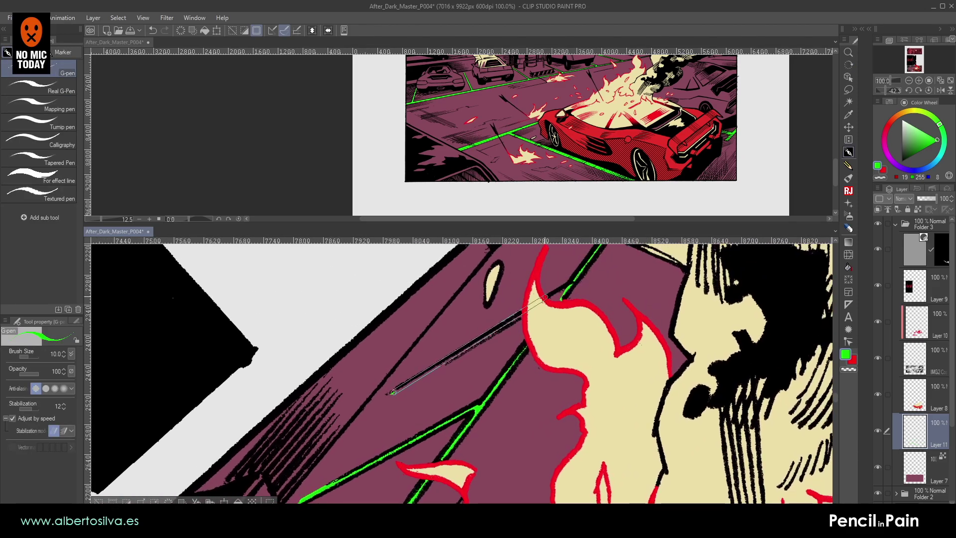
{"action": "left_click_drag", "start_coordinate": [573, 285], "coordinate": [573, 284]}
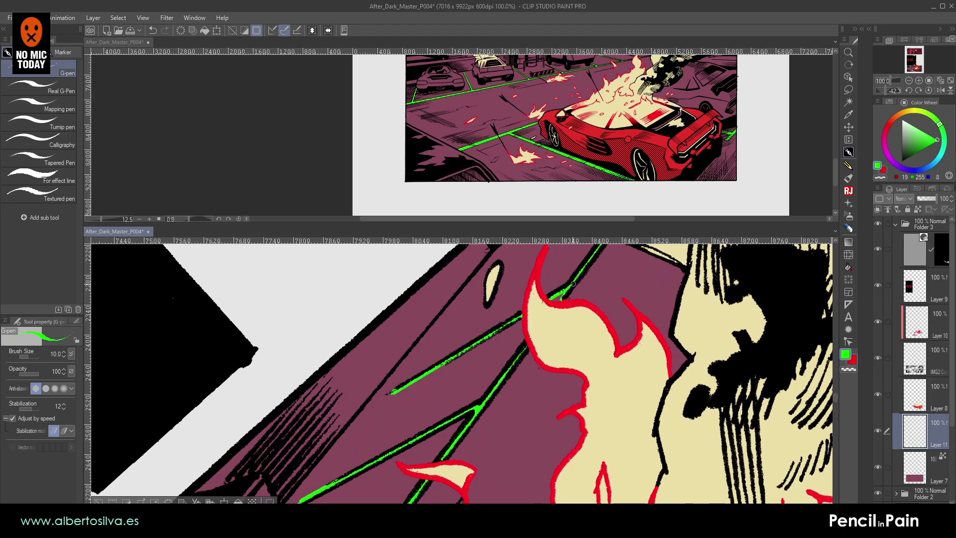
- Review the green parking lines up close and across the whole panel
{"action": "left_click_drag", "start_coordinate": [471, 369], "coordinate": [414, 427]}
{"action": "double_click", "coordinate": [486, 353]}
{"action": "left_click_drag", "start_coordinate": [522, 352], "coordinate": [646, 302]}
{"action": "left_click_drag", "start_coordinate": [482, 330], "coordinate": [472, 332]}
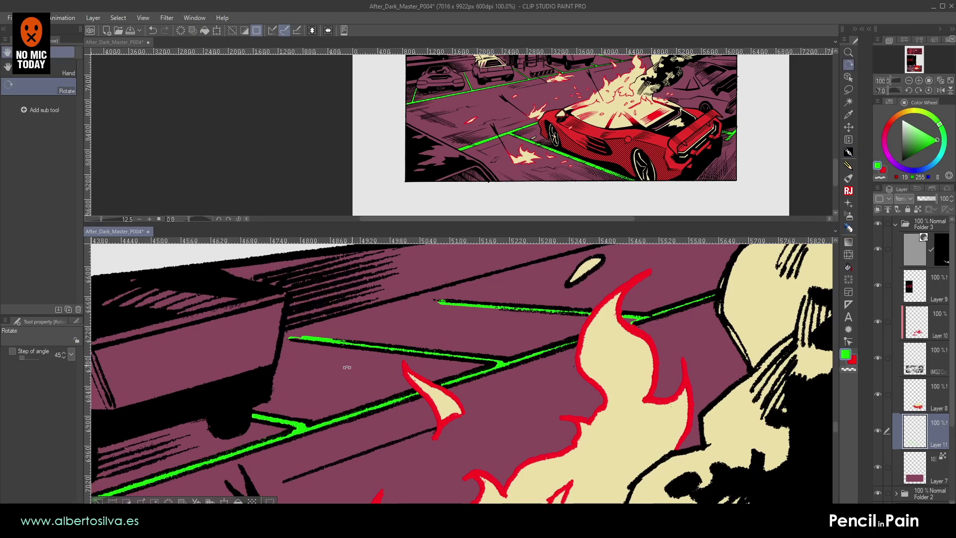
{"action": "left_click_drag", "start_coordinate": [352, 365], "coordinate": [364, 423]}
{"action": "key", "text": "e"}
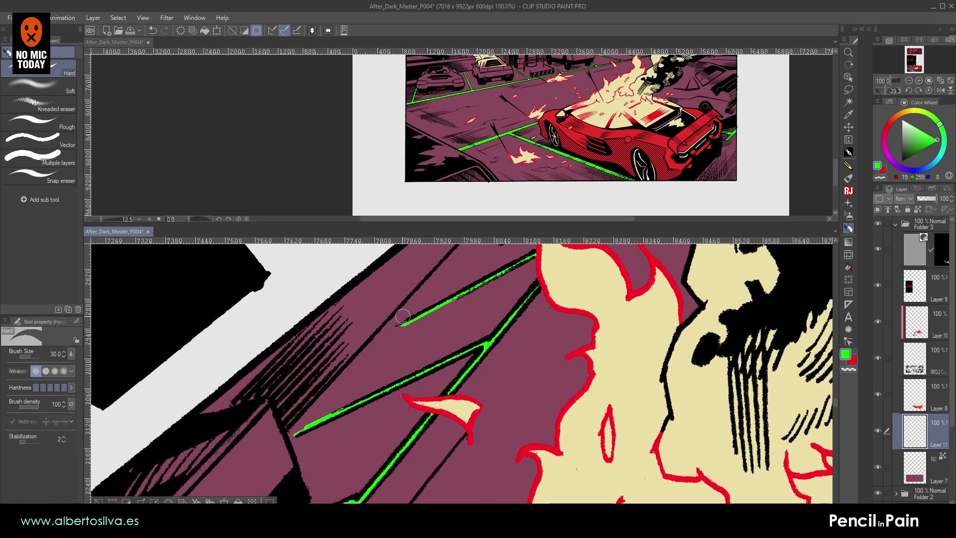
{"action": "left_click", "coordinate": [909, 80]}
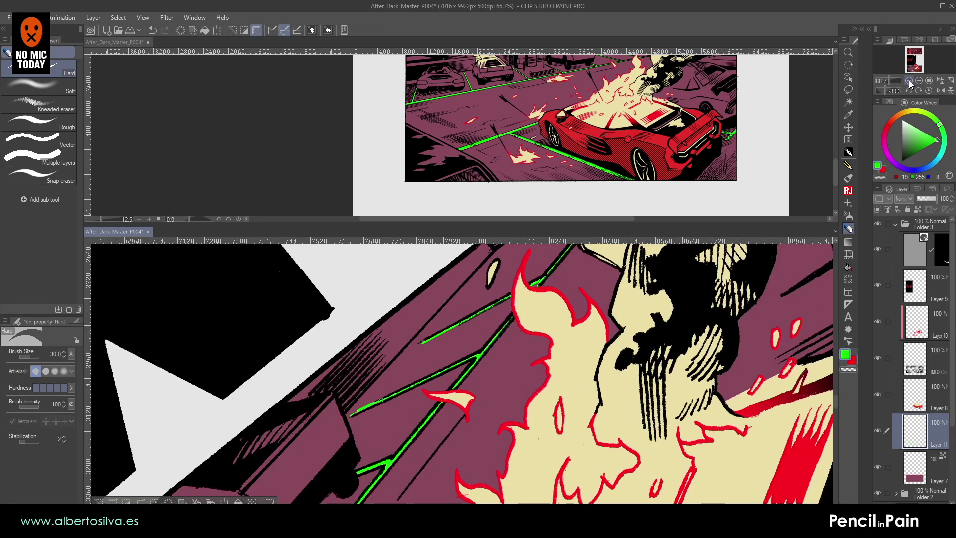
{"action": "left_click", "coordinate": [909, 80]}
{"action": "left_click", "coordinate": [909, 80]}
{"action": "double_click", "coordinate": [434, 386]}
{"action": "left_click_drag", "start_coordinate": [433, 387], "coordinate": [703, 260]}
{"action": "left_click", "coordinate": [909, 81]}
{"action": "left_click_drag", "start_coordinate": [603, 243], "coordinate": [555, 296]}
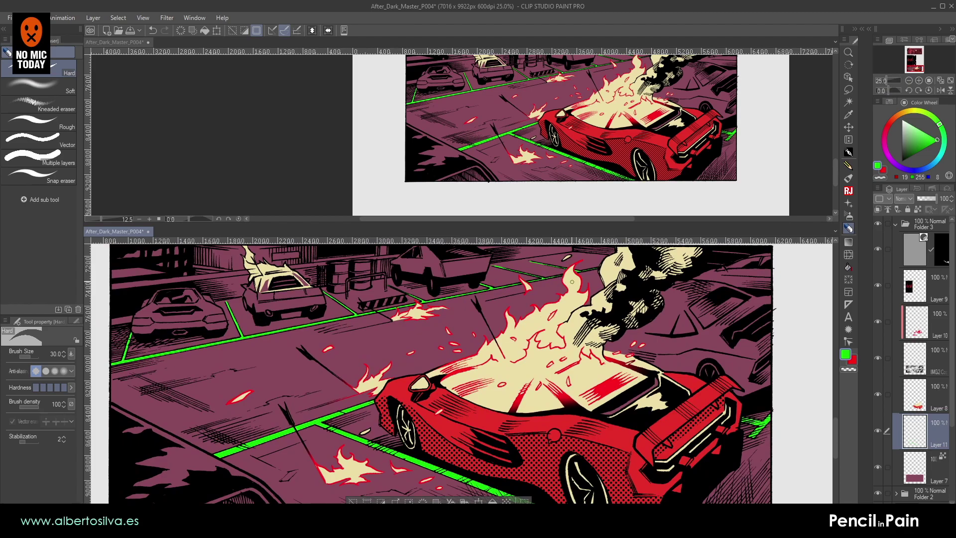
{"action": "left_click", "coordinate": [909, 80]}
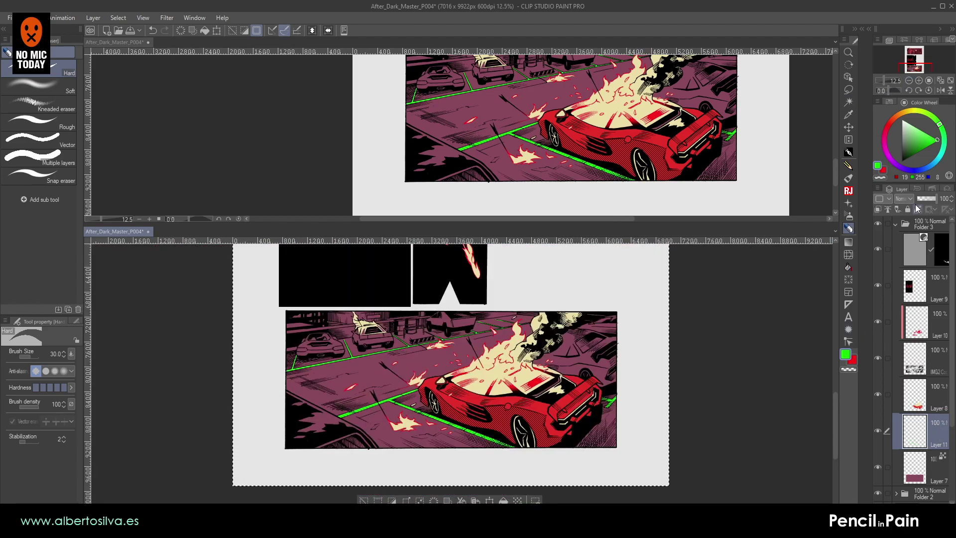
- Lock the transparent pixels of Layer 11 and mix a light pink, RGB 219, 167, 182, from the sampled ground purple
{"action": "left_click", "coordinate": [918, 209]}
{"action": "left_click", "coordinate": [420, 357], "text": "alt"}
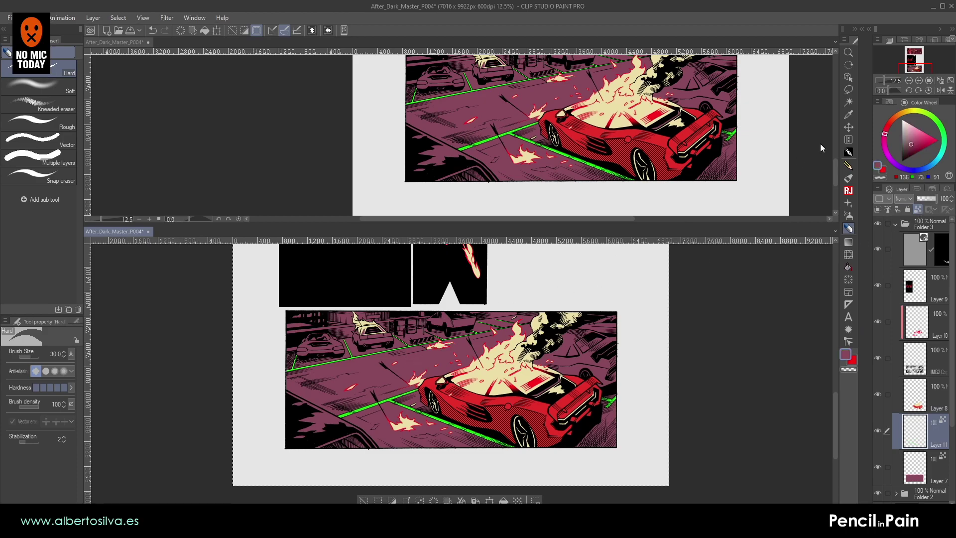
{"action": "left_click_drag", "start_coordinate": [904, 134], "coordinate": [915, 127]}
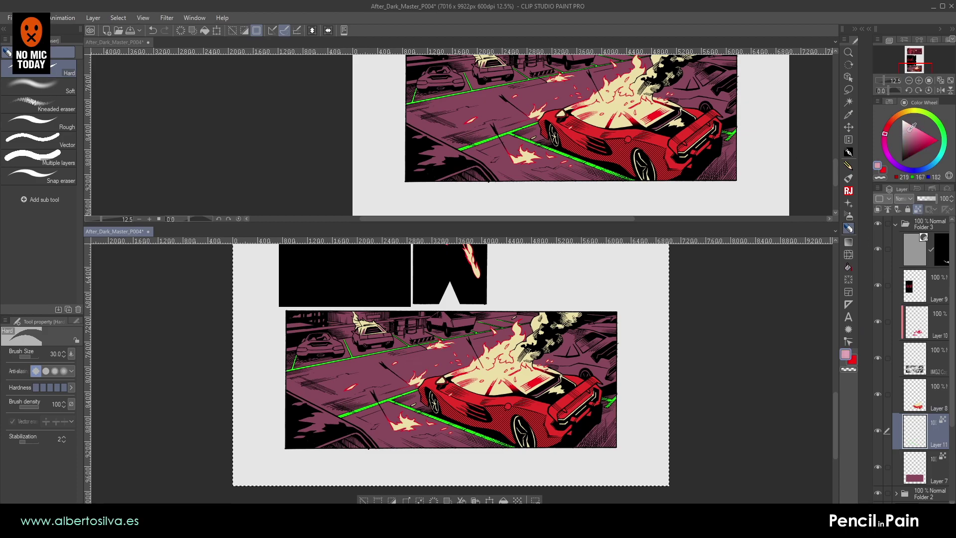
- Recolour all the green parking lines in pale pink, RGB 255, 192, 210, using the G-pen at size 700
{"action": "left_click", "coordinate": [848, 152]}
{"action": "key", "text": "bracketright"}
{"action": "key", "text": "bracketright"}
{"action": "key", "text": "bracketright"}
{"action": "left_click_drag", "start_coordinate": [300, 359], "coordinate": [288, 370]}
{"action": "left_click_drag", "start_coordinate": [916, 122], "coordinate": [913, 124]}
{"action": "key", "text": "bracketright"}
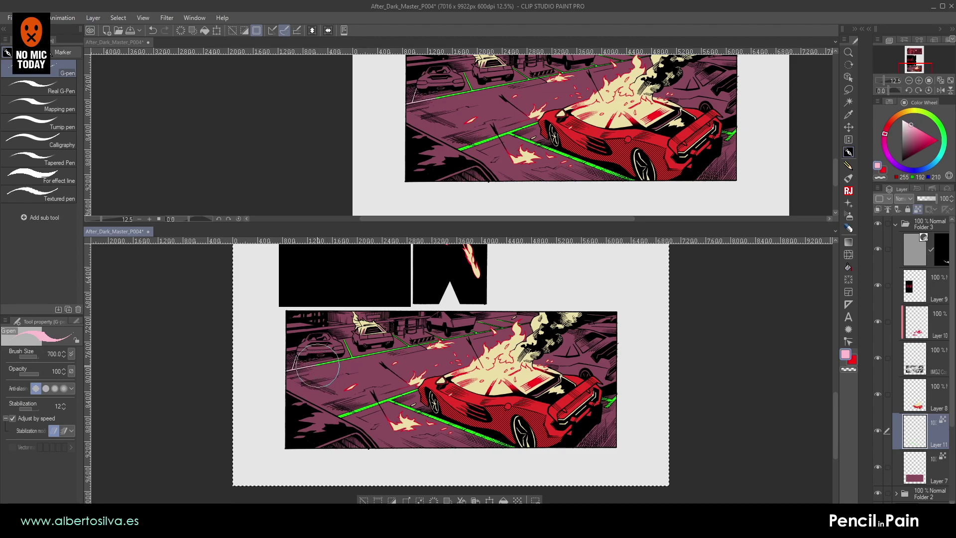
{"action": "mouse_move", "coordinate": [408, 349]}
{"action": "left_mouse_down"}
{"action": "mouse_move", "coordinate": [316, 428]}
{"action": "mouse_move", "coordinate": [425, 380]}
{"action": "mouse_move", "coordinate": [455, 412]}
{"action": "mouse_move", "coordinate": [516, 419]}
{"action": "mouse_move", "coordinate": [473, 435]}
{"action": "mouse_move", "coordinate": [608, 406]}
{"action": "left_mouse_up"}
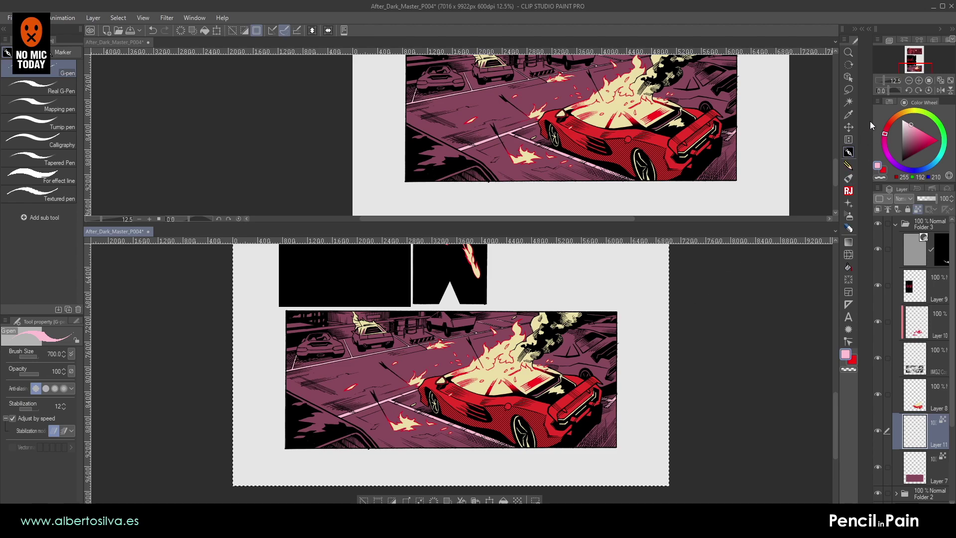
- Make Layer 8 the active layer and sample the burning car's red, RGB 230, 47, 42
{"action": "left_click", "coordinate": [938, 398]}
{"action": "left_click", "coordinate": [935, 429]}
{"action": "left_click", "coordinate": [920, 404]}
{"action": "left_click", "coordinate": [515, 395], "text": "alt"}
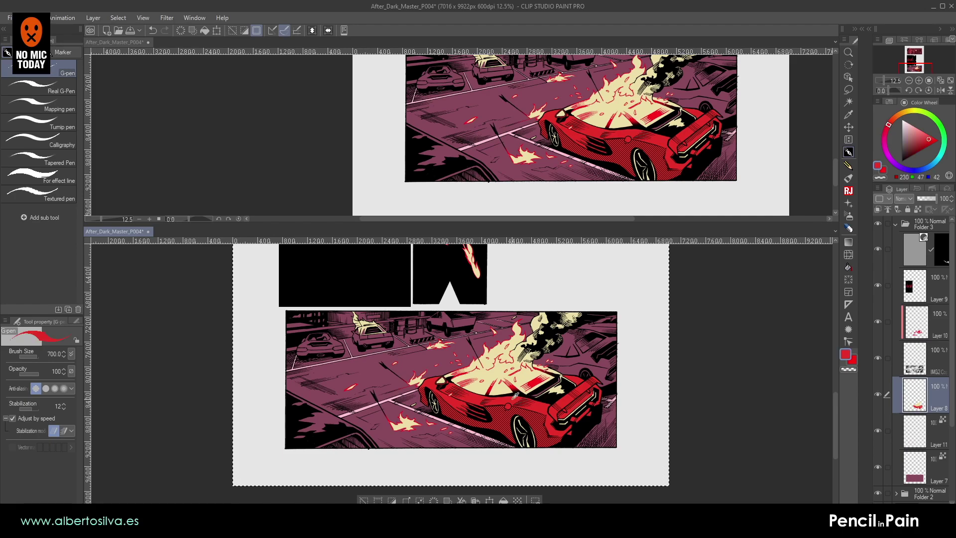
- Paint a red band along the upper edge of the foreground car, reducing the G-pen from size 700 to 80 and smaller
{"action": "left_click_drag", "start_coordinate": [919, 68], "coordinate": [913, 69]}
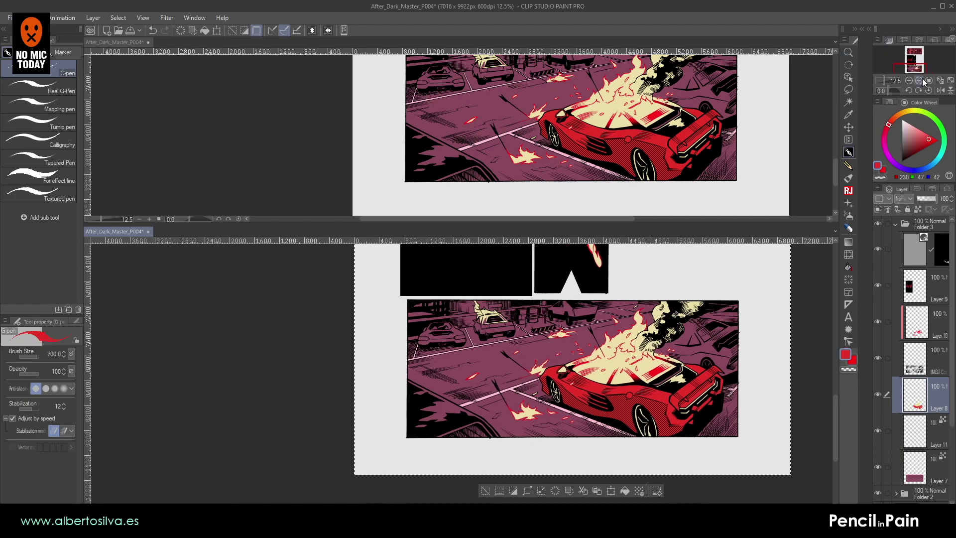
{"action": "left_click", "coordinate": [919, 81]}
{"action": "left_click", "coordinate": [919, 81]}
{"action": "left_click", "coordinate": [919, 80]}
{"action": "left_click", "coordinate": [919, 81]}
{"action": "left_click", "coordinate": [919, 80]}
{"action": "left_click_drag", "start_coordinate": [456, 412], "coordinate": [501, 382]}
{"action": "left_click_drag", "start_coordinate": [418, 246], "coordinate": [420, 374]}
{"action": "key", "text": "bracketleft"}
{"action": "key", "text": "bracketleft"}
{"action": "key", "text": "bracketleft"}
{"action": "key", "text": "bracketleft"}
{"action": "key", "text": "bracketleft"}
{"action": "key", "text": "bracketleft"}
{"action": "key", "text": "bracketleft"}
{"action": "key", "text": "bracketleft"}
{"action": "key", "text": "bracketleft"}
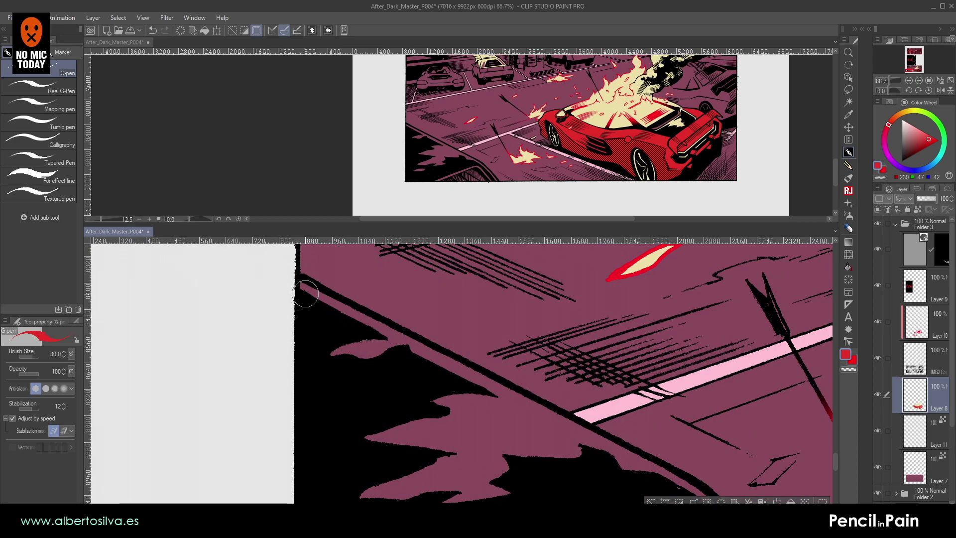
{"action": "left_click", "coordinate": [305, 291]}
{"action": "mouse_move", "coordinate": [518, 408]}
{"action": "left_mouse_down"}
{"action": "mouse_move", "coordinate": [447, 309]}
{"action": "mouse_move", "coordinate": [392, 271]}
{"action": "left_mouse_up"}
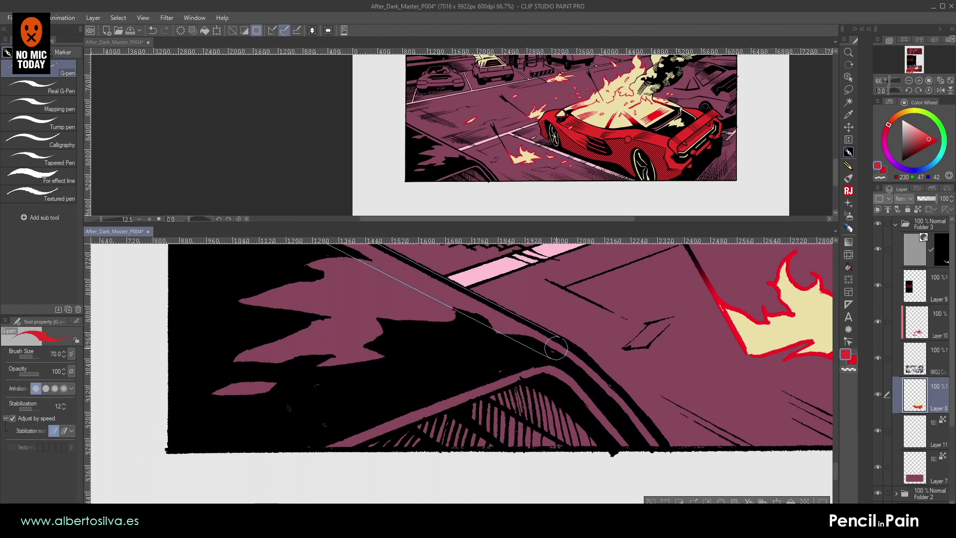
{"action": "left_click", "coordinate": [559, 351], "text": "shift"}
{"action": "left_click_drag", "start_coordinate": [617, 408], "coordinate": [648, 440]}
- Close the red outline along the panel's bottom and left edges with the G-pen at size 60, and fill the foreground car red
{"action": "key", "text": "bracketleft"}
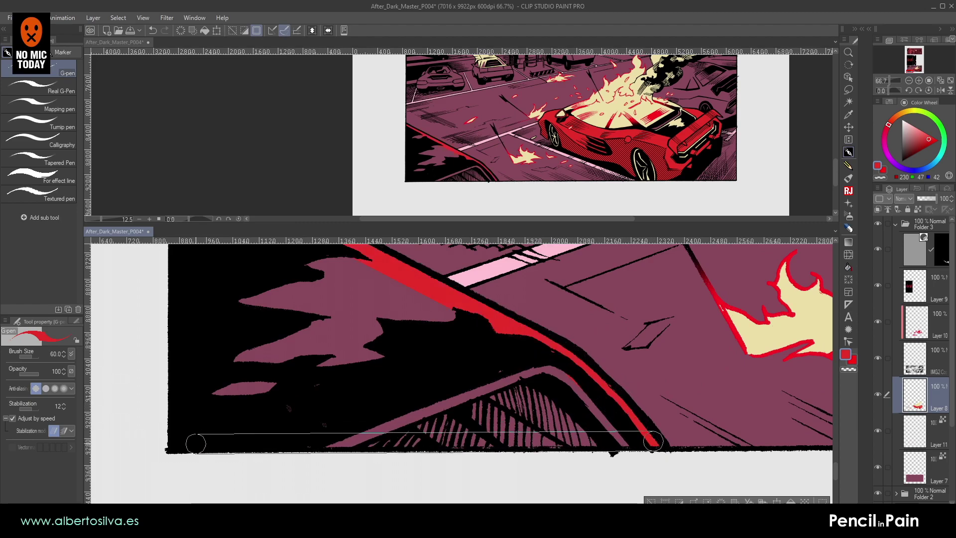
{"action": "left_click", "coordinate": [179, 441], "text": "shift"}
{"action": "left_click_drag", "start_coordinate": [209, 355], "coordinate": [364, 501]}
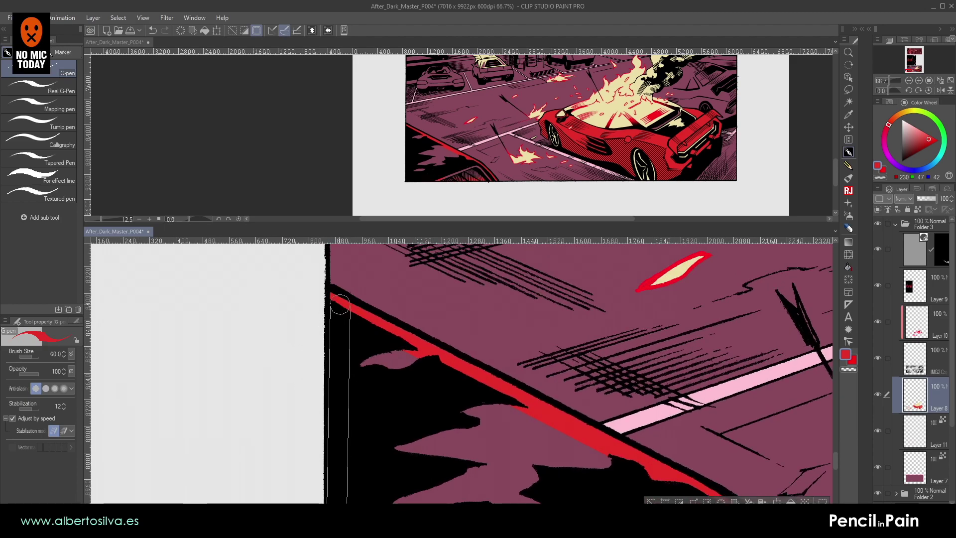
{"action": "left_click", "coordinate": [848, 267]}
{"action": "scroll", "coordinate": [462, 426], "scroll_direction": "down", "scroll_amount": 2}
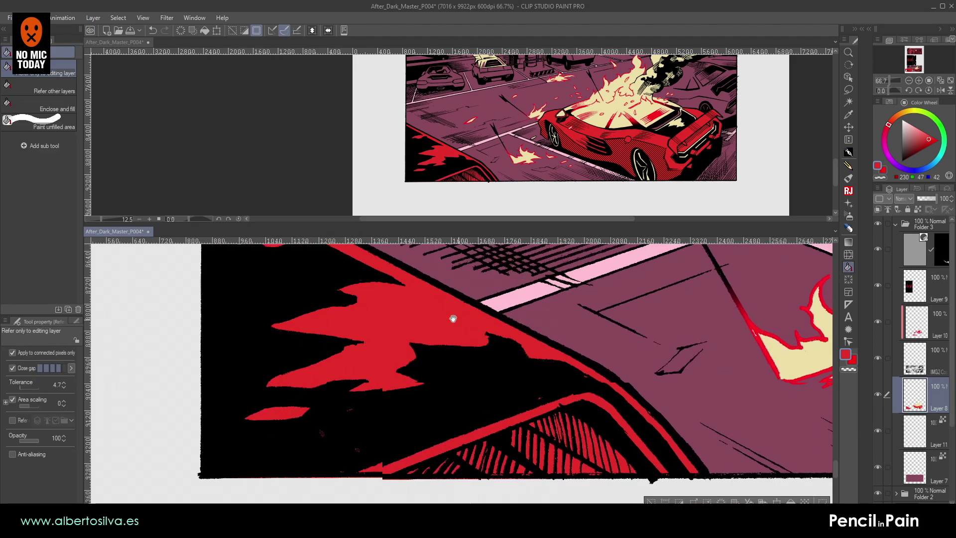
{"action": "scroll", "coordinate": [426, 270], "scroll_direction": "down", "scroll_amount": 3}
{"action": "scroll", "coordinate": [426, 270], "scroll_direction": "up", "scroll_amount": 1}
- Create a new raster layer directly above Layer 11 for the background car's flat colour
{"action": "left_click_drag", "start_coordinate": [428, 269], "coordinate": [276, 499]}
{"action": "mouse_move", "coordinate": [624, 306]}
{"action": "left_mouse_down"}
{"action": "mouse_move", "coordinate": [432, 273]}
{"action": "mouse_move", "coordinate": [243, 269]}
{"action": "left_mouse_up"}
{"action": "left_click_drag", "start_coordinate": [522, 246], "coordinate": [466, 285]}
{"action": "scroll", "coordinate": [466, 286], "scroll_direction": "up", "scroll_amount": 3}
{"action": "left_click_drag", "start_coordinate": [537, 451], "coordinate": [561, 284]}
{"action": "left_click", "coordinate": [932, 435]}
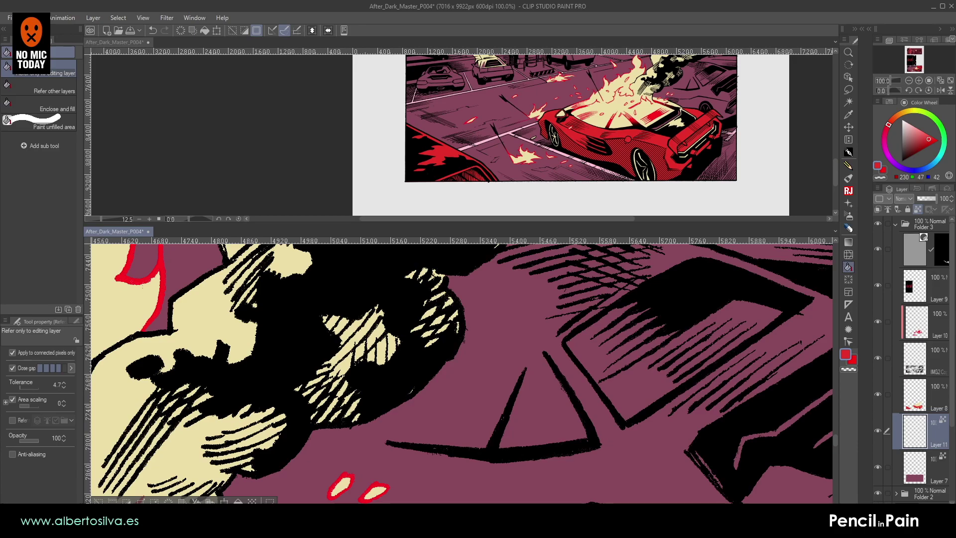
{"action": "key", "text": "ctrl+shift+n"}
{"action": "key", "text": "p"}
- Outline the background car's body in red with the G-pen at size 80, following the smoke, burning car, panel edge and roof
{"action": "mouse_move", "coordinate": [450, 274]}
{"action": "left_mouse_down"}
{"action": "mouse_move", "coordinate": [428, 374]}
{"action": "mouse_move", "coordinate": [326, 429]}
{"action": "mouse_move", "coordinate": [458, 236]}
{"action": "mouse_move", "coordinate": [405, 327]}
{"action": "mouse_move", "coordinate": [360, 344]}
{"action": "mouse_move", "coordinate": [396, 357]}
{"action": "left_mouse_up"}
{"action": "left_click", "coordinate": [577, 429], "text": "shift"}
{"action": "left_click_drag", "start_coordinate": [644, 450], "coordinate": [463, 340]}
{"action": "left_click", "coordinate": [573, 365], "text": "shift"}
{"action": "mouse_move", "coordinate": [701, 402]}
{"action": "left_mouse_down"}
{"action": "mouse_move", "coordinate": [545, 366]}
{"action": "mouse_move", "coordinate": [538, 392]}
{"action": "left_mouse_up"}
{"action": "left_click", "coordinate": [572, 392], "text": "shift"}
{"action": "left_click", "coordinate": [653, 352], "text": "shift"}
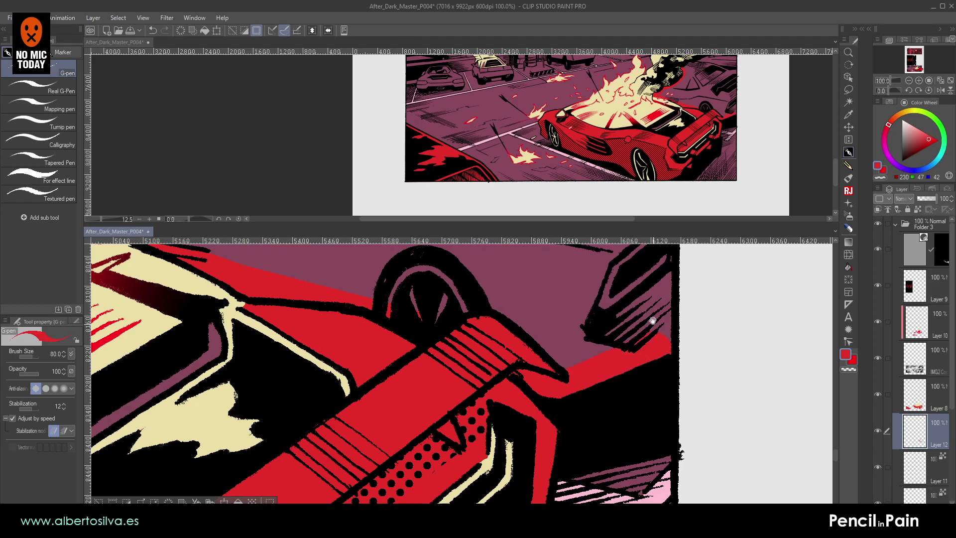
{"action": "left_click_drag", "start_coordinate": [652, 311], "coordinate": [603, 474]}
{"action": "left_click", "coordinate": [607, 310], "text": "shift"}
{"action": "mouse_move", "coordinate": [596, 297]}
{"action": "left_mouse_down"}
{"action": "mouse_move", "coordinate": [587, 437]}
{"action": "mouse_move", "coordinate": [597, 481]}
{"action": "left_mouse_up"}
{"action": "left_click", "coordinate": [610, 350], "text": "shift"}
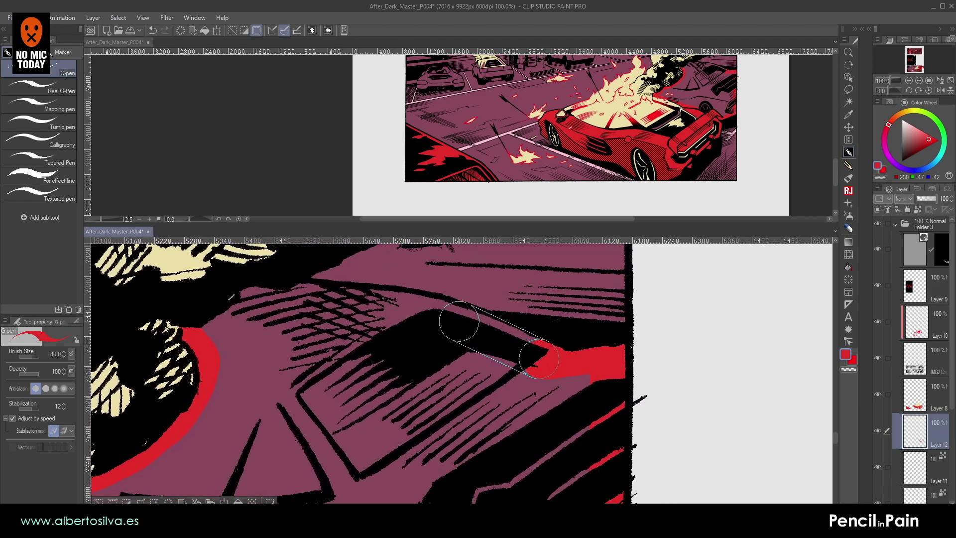
{"action": "left_click", "coordinate": [405, 307], "text": "shift"}
{"action": "mouse_move", "coordinate": [405, 308]}
{"action": "left_mouse_down"}
{"action": "mouse_move", "coordinate": [237, 301]}
{"action": "mouse_move", "coordinate": [198, 344]}
{"action": "mouse_move", "coordinate": [219, 351]}
{"action": "left_mouse_up"}
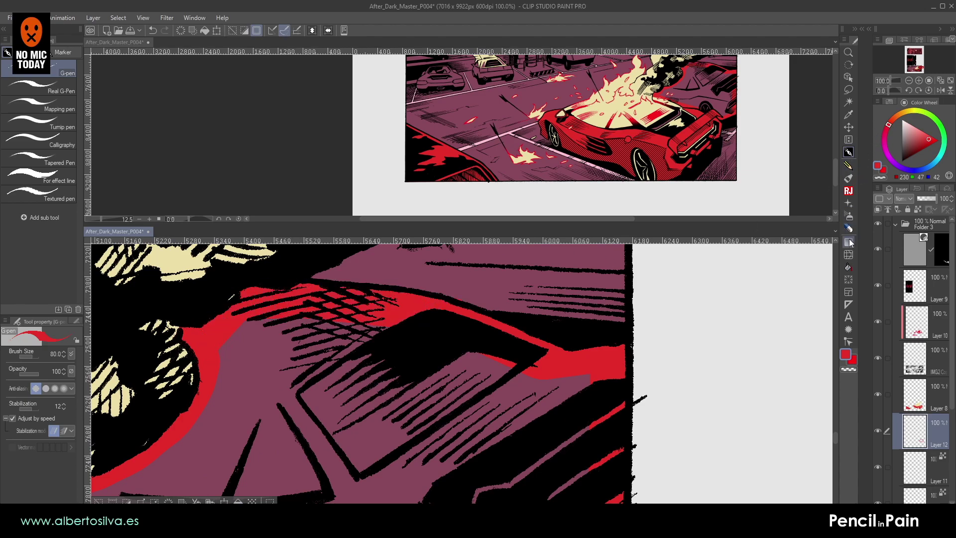
- Fill the outlined background car with red, referring only to the editing layer
{"action": "left_click", "coordinate": [848, 267]}
{"action": "scroll", "coordinate": [465, 373], "scroll_direction": "left", "scroll_amount": 3}
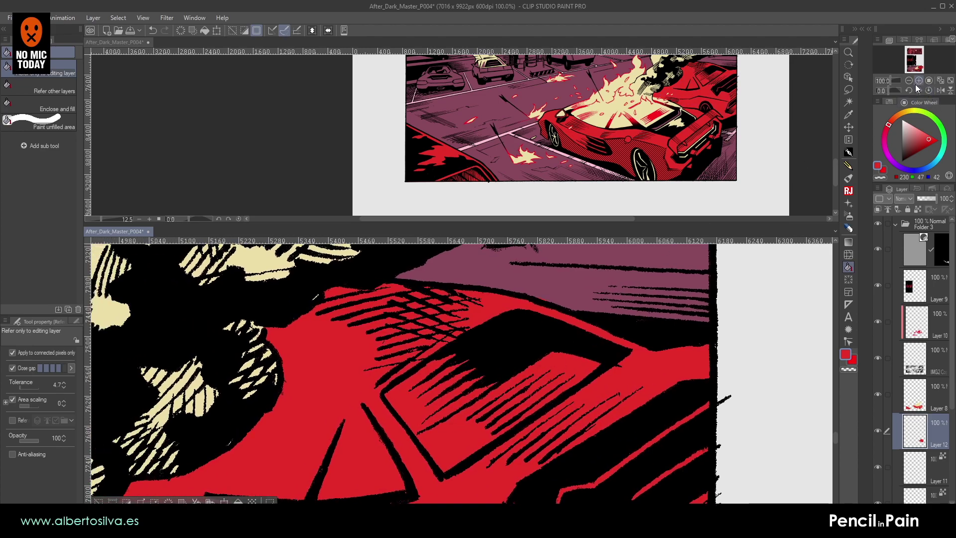
{"action": "left_click", "coordinate": [908, 80]}
{"action": "left_click", "coordinate": [908, 80]}
{"action": "left_click", "coordinate": [908, 81]}
{"action": "left_click_drag", "start_coordinate": [541, 274], "coordinate": [662, 206]}
{"action": "key", "text": "ctrl+minus"}
{"action": "key", "text": "ctrl+minus"}
{"action": "key", "text": "ctrl+minus"}
{"action": "left_click_drag", "start_coordinate": [497, 294], "coordinate": [541, 316]}
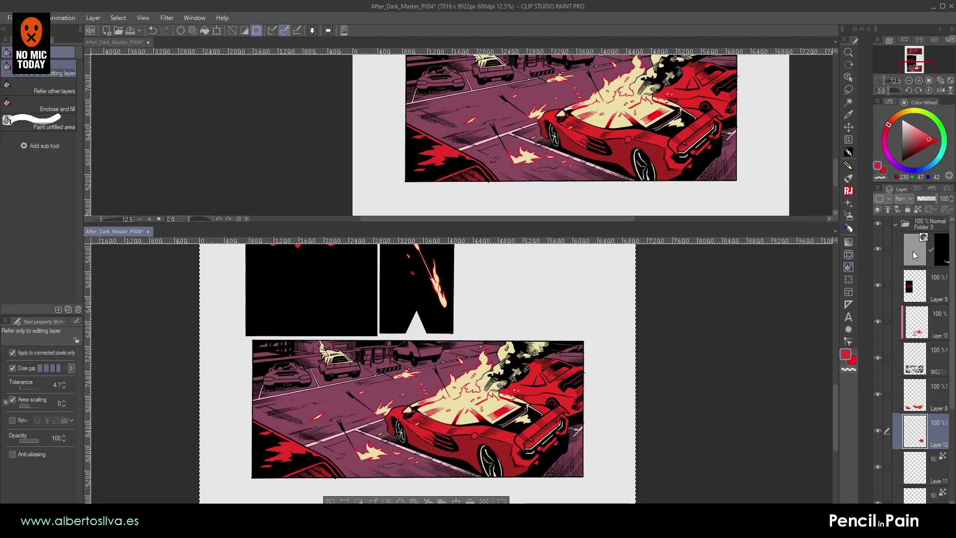
- Reveal halftone dots on the background car's lower side near the hatching, painting the tone layer's mask with the G-pen at size 80
{"action": "left_click", "coordinate": [940, 256]}
{"action": "key", "text": "ctrl+alt+0"}
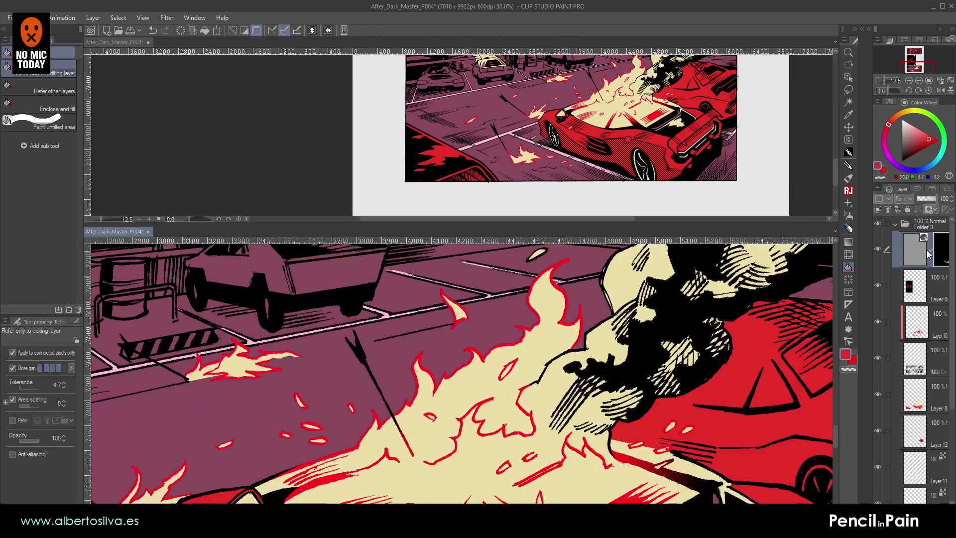
{"action": "left_click_drag", "start_coordinate": [574, 354], "coordinate": [300, 224]}
{"action": "left_click_drag", "start_coordinate": [544, 457], "coordinate": [357, 348]}
{"action": "left_click_drag", "start_coordinate": [551, 373], "coordinate": [398, 407]}
{"action": "key", "text": "p"}
{"action": "left_click_drag", "start_coordinate": [361, 358], "coordinate": [393, 324]}
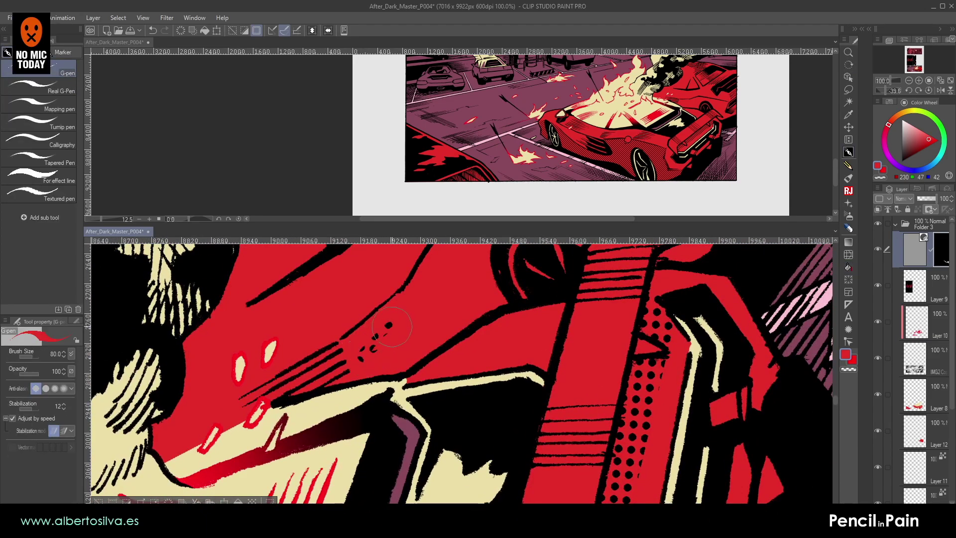
{"action": "left_click", "coordinate": [403, 292]}
{"action": "left_click", "coordinate": [393, 300]}
{"action": "left_click", "coordinate": [389, 312]}
{"action": "left_click", "coordinate": [375, 324]}
{"action": "left_click", "coordinate": [362, 334]}
{"action": "left_click", "coordinate": [348, 346]}
{"action": "left_click", "coordinate": [347, 357]}
{"action": "left_click", "coordinate": [359, 349]}
{"action": "left_click", "coordinate": [362, 336]}
{"action": "left_click", "coordinate": [388, 336]}
- Extend the halftone dots toward the background car's wheel, reducing the G-pen to size 50
{"action": "mouse_move", "coordinate": [324, 383]}
{"action": "left_mouse_down"}
{"action": "mouse_move", "coordinate": [406, 359]}
{"action": "mouse_move", "coordinate": [457, 320]}
{"action": "left_mouse_up"}
{"action": "left_click", "coordinate": [454, 309]}
{"action": "left_click", "coordinate": [441, 316]}
{"action": "left_click", "coordinate": [415, 329]}
{"action": "left_click", "coordinate": [455, 293]}
{"action": "left_click", "coordinate": [401, 332]}
{"action": "left_click", "coordinate": [416, 289]}
{"action": "left_click", "coordinate": [430, 279]}
{"action": "left_click", "coordinate": [379, 314]}
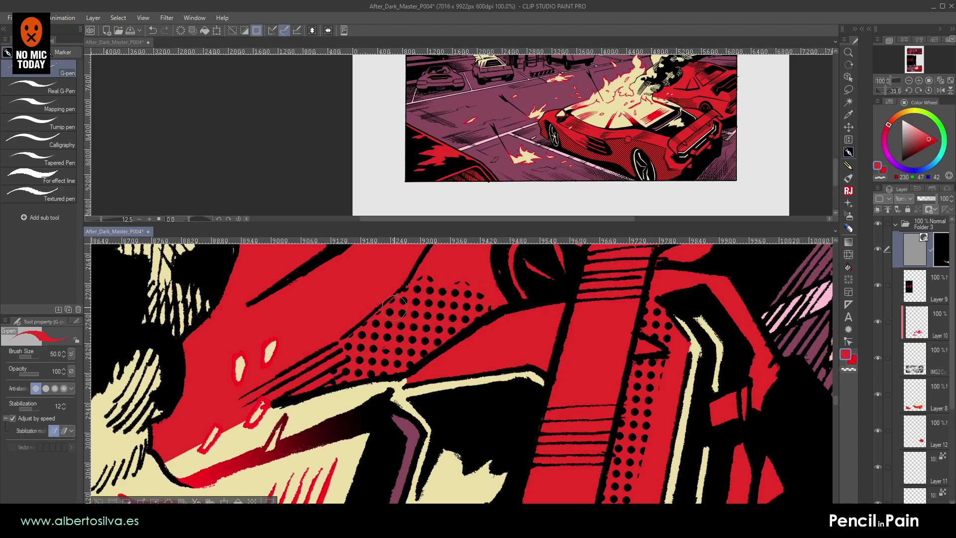
{"action": "mouse_move", "coordinate": [454, 316]}
{"action": "left_mouse_down"}
{"action": "mouse_move", "coordinate": [412, 358]}
{"action": "mouse_move", "coordinate": [409, 380]}
{"action": "left_mouse_up"}
{"action": "left_click_drag", "start_coordinate": [400, 301], "coordinate": [380, 329]}
{"action": "left_click", "coordinate": [386, 311]}
{"action": "left_click", "coordinate": [400, 318]}
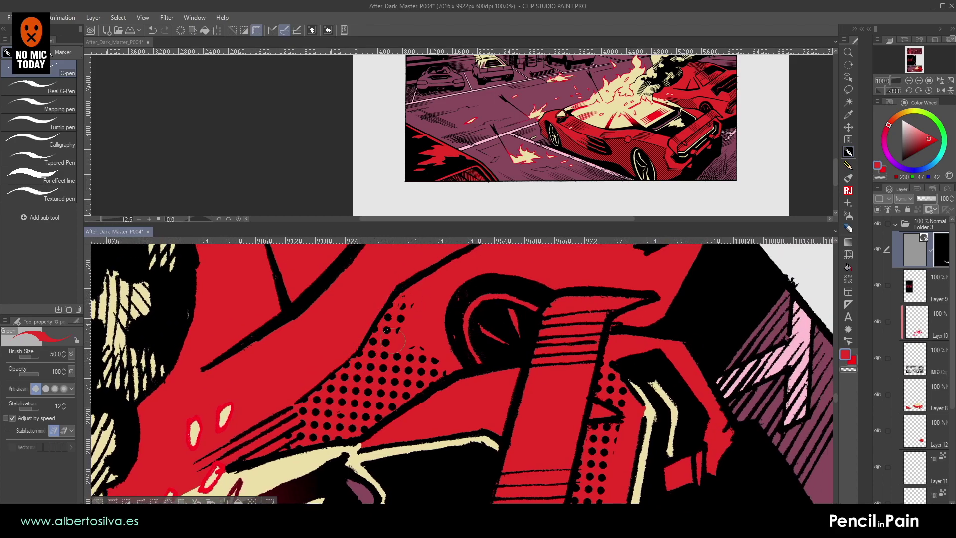
- Add halftone dots above the background car's wheel arch, following the body crease toward the rear
{"action": "left_click", "coordinate": [413, 319]}
{"action": "left_click", "coordinate": [398, 344]}
{"action": "left_click", "coordinate": [432, 308]}
{"action": "left_click", "coordinate": [427, 320]}
{"action": "left_click", "coordinate": [432, 333]}
{"action": "left_click", "coordinate": [436, 346]}
{"action": "left_click", "coordinate": [441, 295]}
{"action": "left_click", "coordinate": [455, 285]}
{"action": "left_click", "coordinate": [456, 273]}
{"action": "left_click", "coordinate": [440, 284]}
{"action": "left_click", "coordinate": [424, 299]}
{"action": "left_click", "coordinate": [415, 295]}
{"action": "mouse_move", "coordinate": [467, 297]}
{"action": "left_mouse_down"}
{"action": "mouse_move", "coordinate": [409, 377]}
{"action": "mouse_move", "coordinate": [466, 311]}
{"action": "mouse_move", "coordinate": [527, 291]}
{"action": "left_mouse_up"}
{"action": "left_click", "coordinate": [411, 341]}
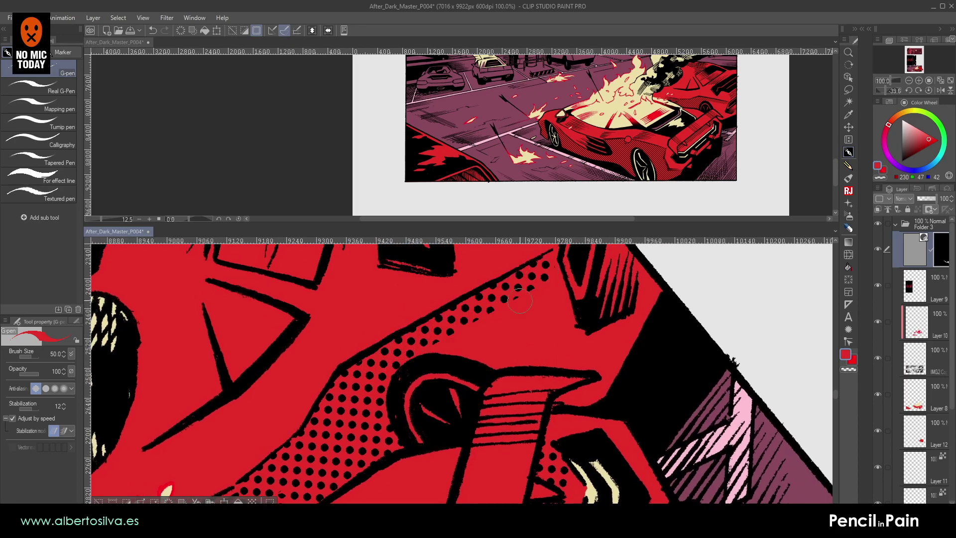
- Complete the halftone dots around the wheel and up to the background car's rear end, reducing the G-pen to size 40
{"action": "mouse_move", "coordinate": [395, 363]}
{"action": "left_mouse_down"}
{"action": "mouse_move", "coordinate": [485, 354]}
{"action": "mouse_move", "coordinate": [522, 338]}
{"action": "mouse_move", "coordinate": [490, 301]}
{"action": "left_mouse_up"}
{"action": "mouse_move", "coordinate": [467, 338]}
{"action": "left_mouse_down"}
{"action": "mouse_move", "coordinate": [585, 365]}
{"action": "mouse_move", "coordinate": [525, 418]}
{"action": "mouse_move", "coordinate": [510, 324]}
{"action": "left_mouse_up"}
{"action": "mouse_move", "coordinate": [436, 329]}
{"action": "left_mouse_down"}
{"action": "mouse_move", "coordinate": [430, 363]}
{"action": "mouse_move", "coordinate": [390, 427]}
{"action": "mouse_move", "coordinate": [391, 398]}
{"action": "mouse_move", "coordinate": [369, 393]}
{"action": "mouse_move", "coordinate": [382, 435]}
{"action": "mouse_move", "coordinate": [416, 448]}
{"action": "mouse_move", "coordinate": [432, 470]}
{"action": "mouse_move", "coordinate": [438, 359]}
{"action": "left_mouse_up"}
{"action": "left_click_drag", "start_coordinate": [432, 387], "coordinate": [471, 392]}
{"action": "key", "text": "shift+space"}
{"action": "mouse_move", "coordinate": [465, 309]}
{"action": "left_mouse_down"}
{"action": "mouse_move", "coordinate": [412, 405]}
{"action": "mouse_move", "coordinate": [399, 373]}
{"action": "left_mouse_up"}
{"action": "key", "text": "["}
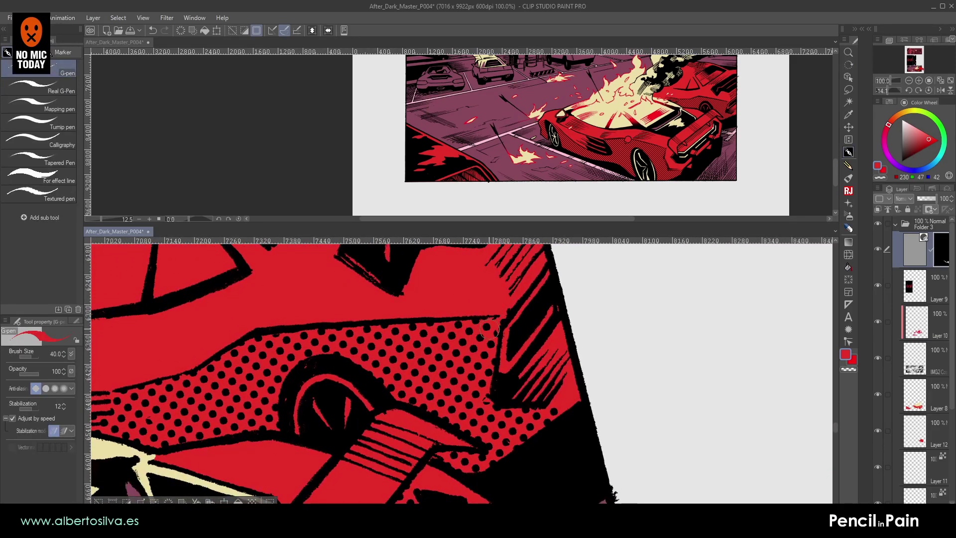
{"action": "mouse_move", "coordinate": [550, 393]}
{"action": "left_mouse_down"}
{"action": "mouse_move", "coordinate": [579, 370]}
{"action": "mouse_move", "coordinate": [568, 372]}
{"action": "mouse_move", "coordinate": [580, 371]}
{"action": "mouse_move", "coordinate": [580, 395]}
{"action": "left_mouse_up"}
- Examine the background car's halftone shading upright and within the whole panel
{"action": "left_click", "coordinate": [908, 80]}
{"action": "left_click", "coordinate": [909, 80]}
{"action": "key", "text": "space"}
{"action": "left_click_drag", "start_coordinate": [580, 320], "coordinate": [588, 345]}
{"action": "key", "text": "shift+space"}
{"action": "double_click", "coordinate": [542, 341]}
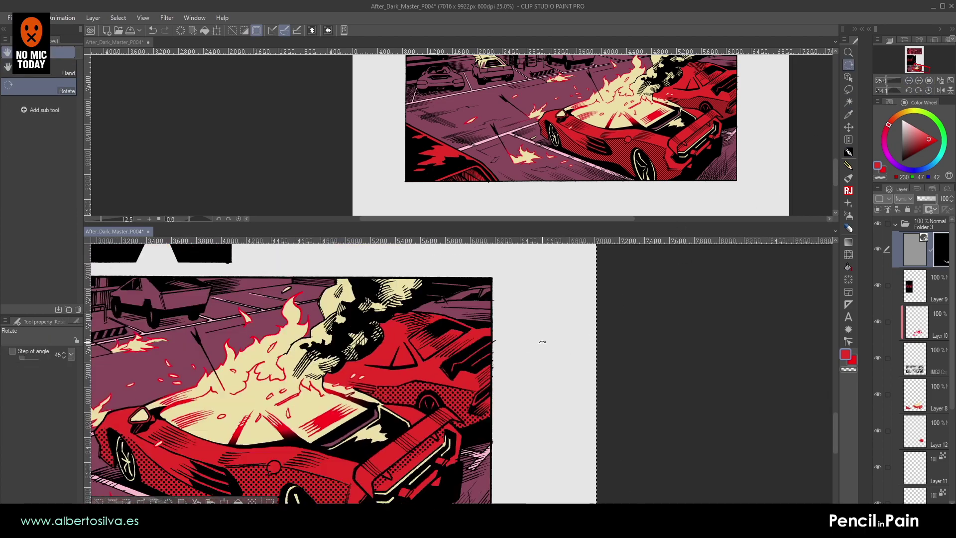
{"action": "left_click_drag", "start_coordinate": [589, 311], "coordinate": [698, 246]}
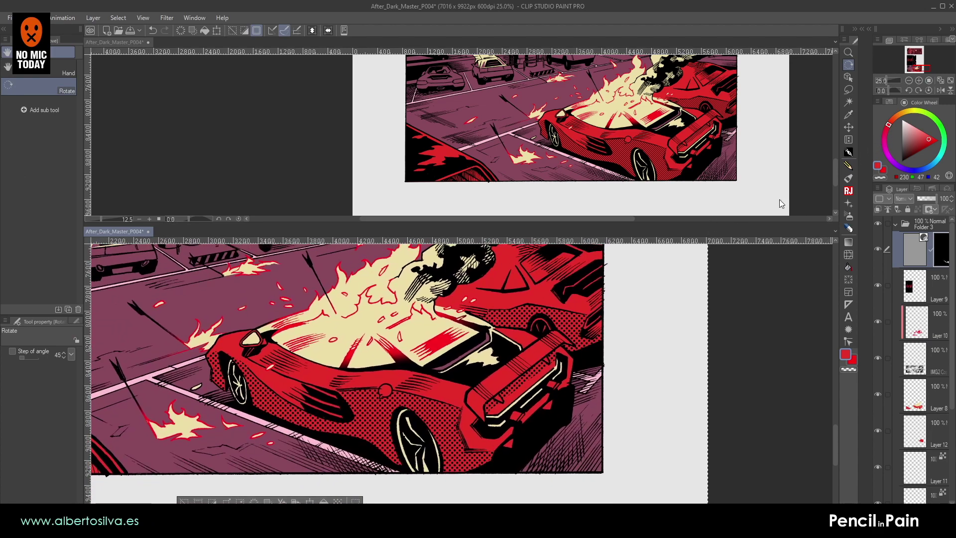
{"action": "left_click", "coordinate": [909, 81]}
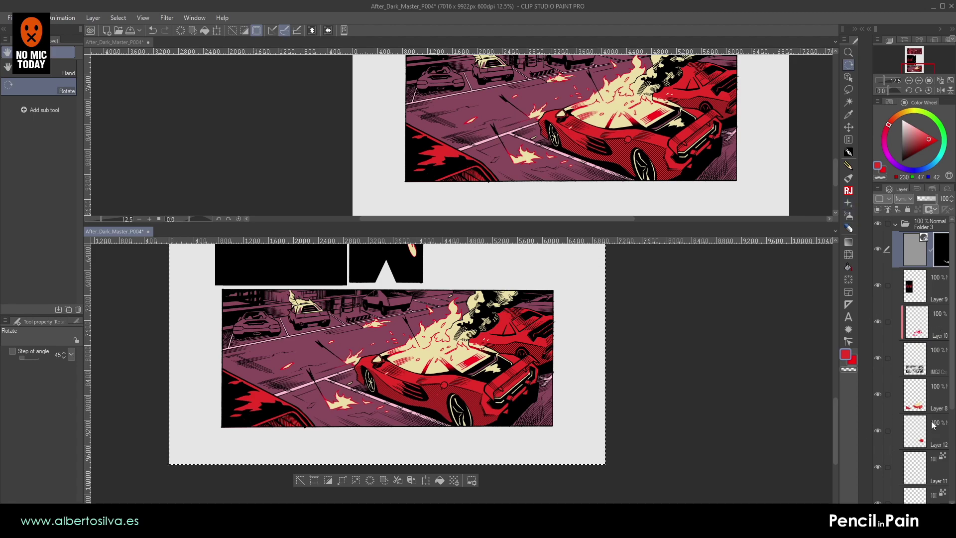
- Make Layer 12 the active layer and lock its transparent pixels
{"action": "left_click", "coordinate": [930, 441]}
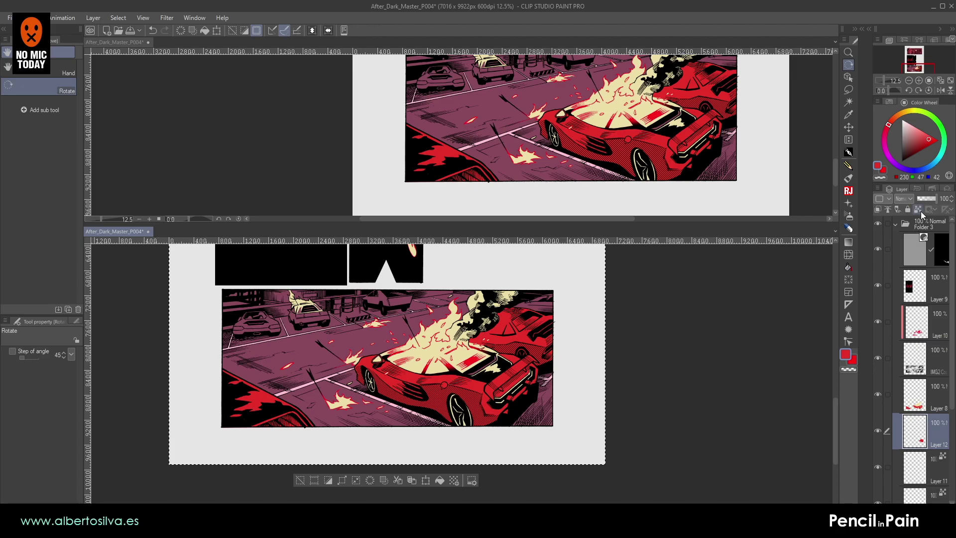
{"action": "key", "text": "ctrl+plus"}
{"action": "key", "text": "ctrl+plus"}
{"action": "key", "text": "ctrl+plus"}
{"action": "key", "text": "ctrl+plus"}
{"action": "key", "text": "ctrl+plus"}
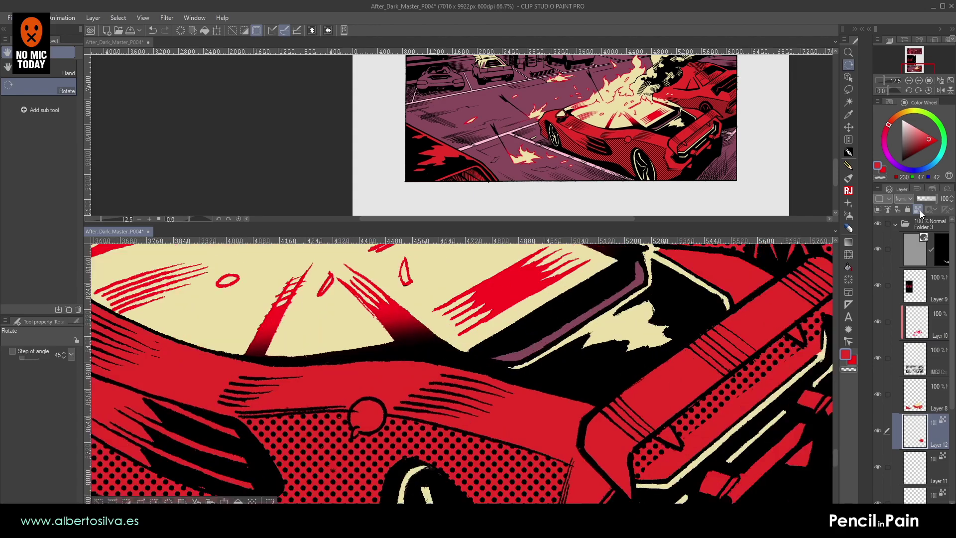
{"action": "left_click_drag", "start_coordinate": [428, 267], "coordinate": [103, 477]}
{"action": "left_click_drag", "start_coordinate": [472, 248], "coordinate": [443, 321]}
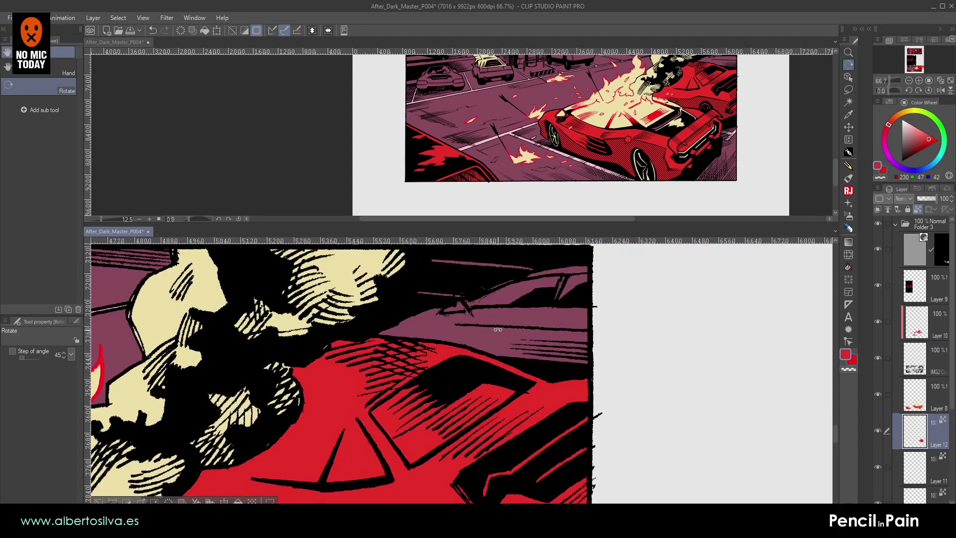
{"action": "left_click_drag", "start_coordinate": [536, 337], "coordinate": [618, 264]}
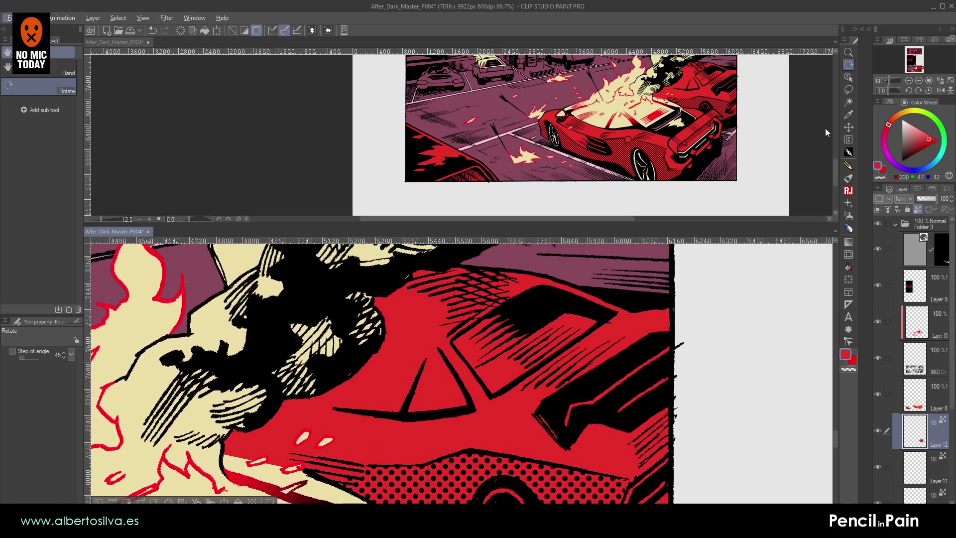
- Sample the flames' pale yellow, RGB 236, 223, 167, as the G-pen colour for the background car's glow
{"action": "left_click", "coordinate": [848, 152]}
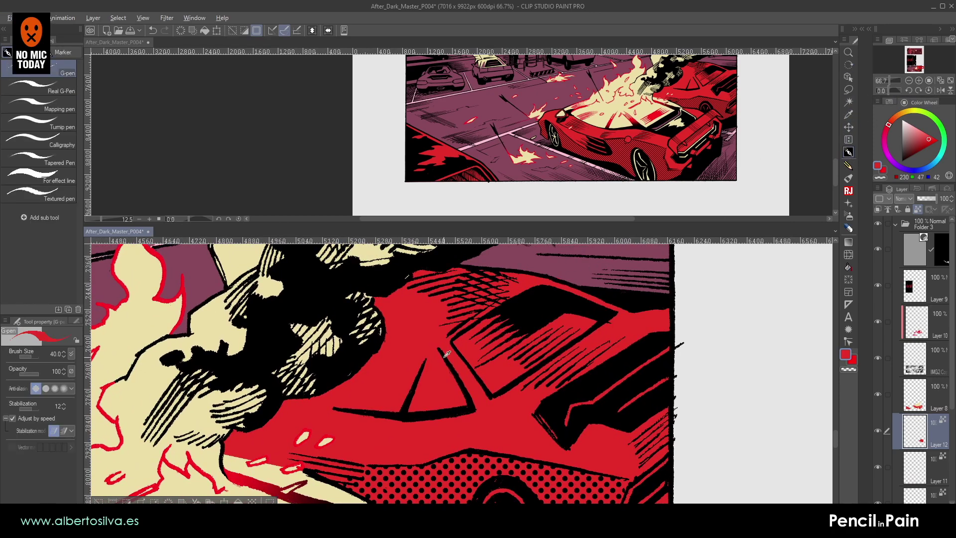
{"action": "left_click", "coordinate": [267, 457], "text": "alt"}
{"action": "scroll", "coordinate": [243, 432], "scroll_direction": "up", "scroll_amount": 1}
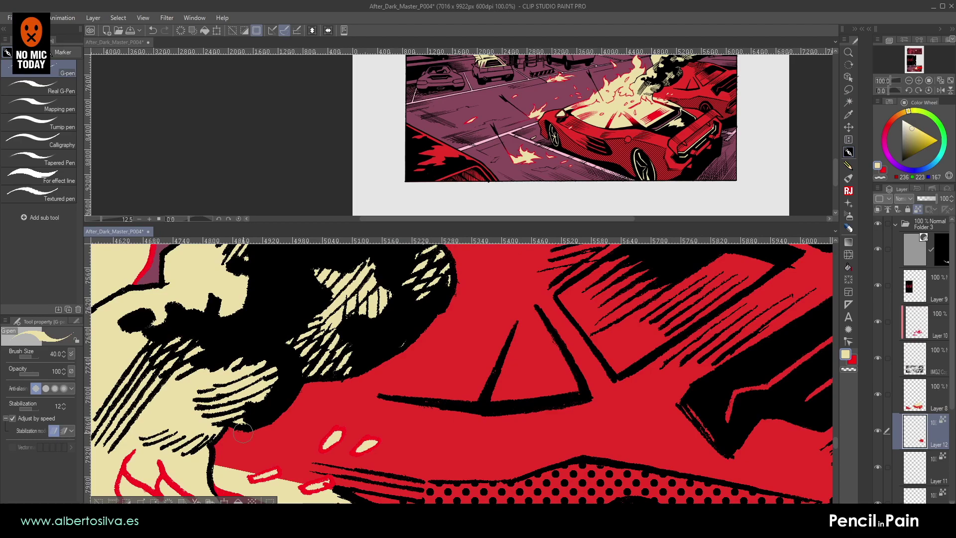
{"action": "left_click_drag", "start_coordinate": [408, 328], "coordinate": [458, 233]}
{"action": "left_click_drag", "start_coordinate": [362, 284], "coordinate": [329, 339]}
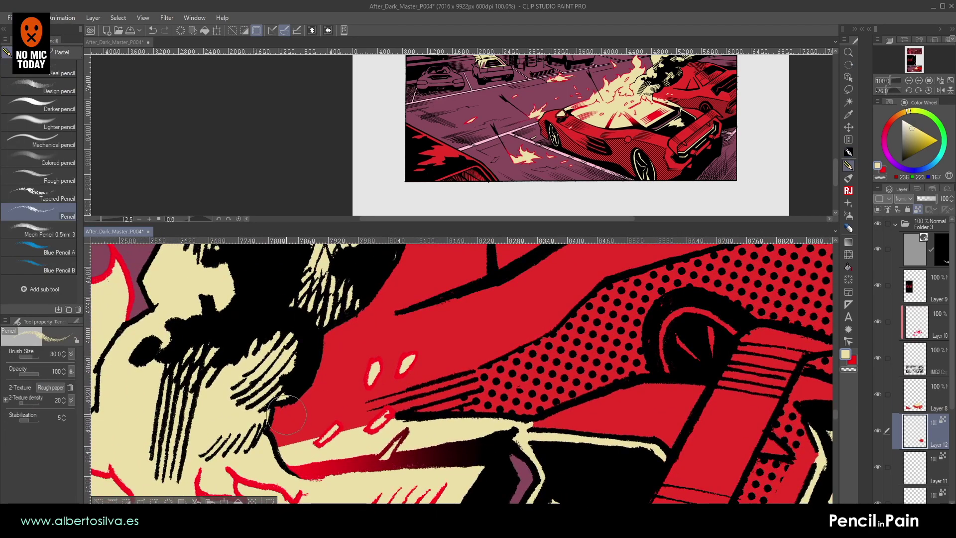
{"action": "key", "text": "e"}
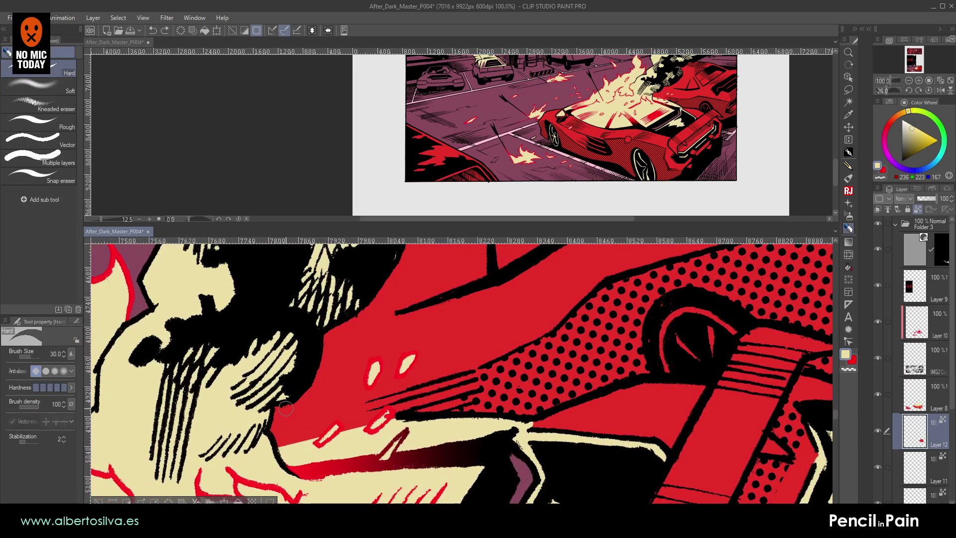
{"action": "key", "text": "p"}
- Paint a broad pale yellow glow on the background car's side between the smoke and the hatching lines
{"action": "mouse_move", "coordinate": [281, 409]}
{"action": "left_mouse_down"}
{"action": "mouse_move", "coordinate": [295, 375]}
{"action": "mouse_move", "coordinate": [284, 415]}
{"action": "mouse_move", "coordinate": [295, 449]}
{"action": "mouse_move", "coordinate": [332, 392]}
{"action": "mouse_move", "coordinate": [324, 423]}
{"action": "mouse_move", "coordinate": [371, 419]}
{"action": "left_mouse_up"}
{"action": "mouse_move", "coordinate": [329, 322]}
{"action": "left_mouse_down"}
{"action": "mouse_move", "coordinate": [321, 358]}
{"action": "mouse_move", "coordinate": [333, 420]}
{"action": "left_mouse_up"}
{"action": "left_click_drag", "start_coordinate": [333, 463], "coordinate": [451, 339]}
{"action": "mouse_move", "coordinate": [379, 416]}
{"action": "left_mouse_down"}
{"action": "mouse_move", "coordinate": [343, 472]}
{"action": "mouse_move", "coordinate": [364, 483]}
{"action": "mouse_move", "coordinate": [399, 448]}
{"action": "mouse_move", "coordinate": [373, 495]}
{"action": "mouse_move", "coordinate": [486, 365]}
{"action": "left_mouse_up"}
{"action": "left_click_drag", "start_coordinate": [481, 367], "coordinate": [444, 385]}
{"action": "mouse_move", "coordinate": [435, 389]}
{"action": "left_mouse_down"}
{"action": "mouse_move", "coordinate": [390, 434]}
{"action": "mouse_move", "coordinate": [442, 376]}
{"action": "left_mouse_up"}
{"action": "mouse_move", "coordinate": [370, 438]}
{"action": "left_mouse_down"}
{"action": "mouse_move", "coordinate": [416, 382]}
{"action": "mouse_move", "coordinate": [387, 329]}
{"action": "mouse_move", "coordinate": [395, 286]}
{"action": "mouse_move", "coordinate": [376, 322]}
{"action": "left_mouse_up"}
{"action": "key", "text": "r"}
{"action": "key", "text": "p"}
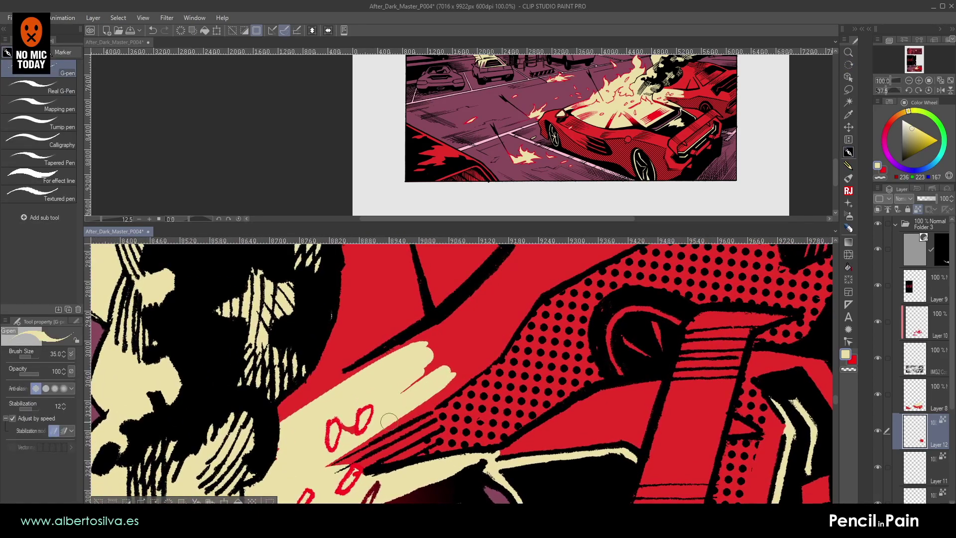
- Extend the pale yellow glow along the upper edge of the halftone area with the G-pen at size 35
{"action": "left_click_drag", "start_coordinate": [434, 395], "coordinate": [490, 346]}
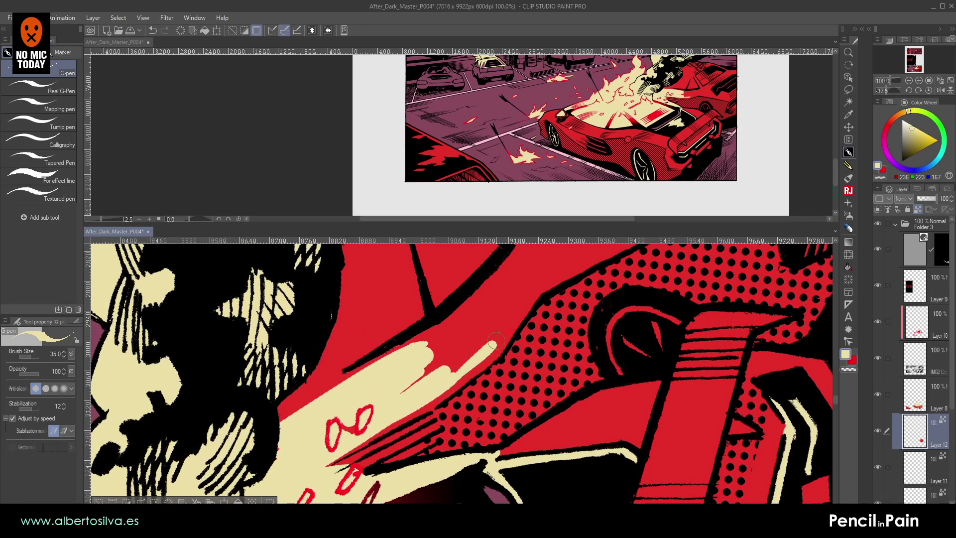
{"action": "left_click_drag", "start_coordinate": [535, 272], "coordinate": [492, 340]}
{"action": "mouse_move", "coordinate": [445, 362]}
{"action": "left_mouse_down"}
{"action": "mouse_move", "coordinate": [426, 388]}
{"action": "mouse_move", "coordinate": [432, 356]}
{"action": "mouse_move", "coordinate": [514, 272]}
{"action": "left_mouse_up"}
{"action": "left_click_drag", "start_coordinate": [493, 305], "coordinate": [401, 391]}
{"action": "mouse_move", "coordinate": [450, 349]}
{"action": "left_mouse_down"}
{"action": "mouse_move", "coordinate": [392, 411]}
{"action": "mouse_move", "coordinate": [503, 308]}
{"action": "mouse_move", "coordinate": [436, 375]}
{"action": "mouse_move", "coordinate": [464, 364]}
{"action": "left_mouse_up"}
- Continue the pale yellow glow along the background car's side, tapering it to a point near the rear air intake
{"action": "key", "text": "shift+space"}
{"action": "mouse_move", "coordinate": [393, 294]}
{"action": "left_mouse_down"}
{"action": "mouse_move", "coordinate": [505, 269]}
{"action": "mouse_move", "coordinate": [327, 301]}
{"action": "left_mouse_up"}
{"action": "key", "text": "space"}
{"action": "left_click_drag", "start_coordinate": [462, 268], "coordinate": [388, 403]}
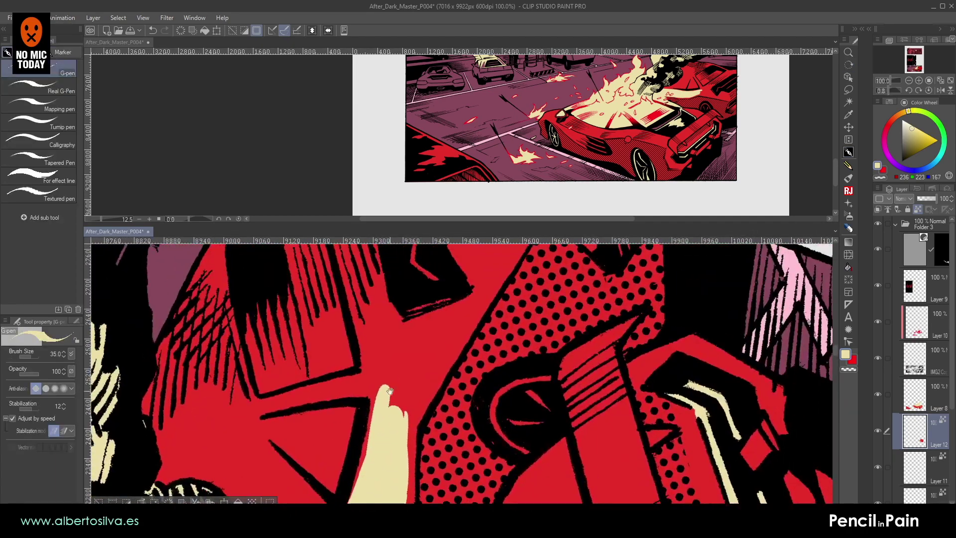
{"action": "left_click_drag", "start_coordinate": [391, 337], "coordinate": [380, 413]}
{"action": "left_click_drag", "start_coordinate": [392, 341], "coordinate": [479, 298]}
{"action": "mouse_move", "coordinate": [451, 341]}
{"action": "left_mouse_down"}
{"action": "mouse_move", "coordinate": [420, 391]}
{"action": "mouse_move", "coordinate": [440, 335]}
{"action": "mouse_move", "coordinate": [391, 369]}
{"action": "left_mouse_up"}
{"action": "mouse_move", "coordinate": [412, 337]}
{"action": "left_mouse_down"}
{"action": "mouse_move", "coordinate": [432, 348]}
{"action": "mouse_move", "coordinate": [450, 329]}
{"action": "left_mouse_up"}
- Paint a tapering pale yellow branch between the background car's two side windows
{"action": "key", "text": "r"}
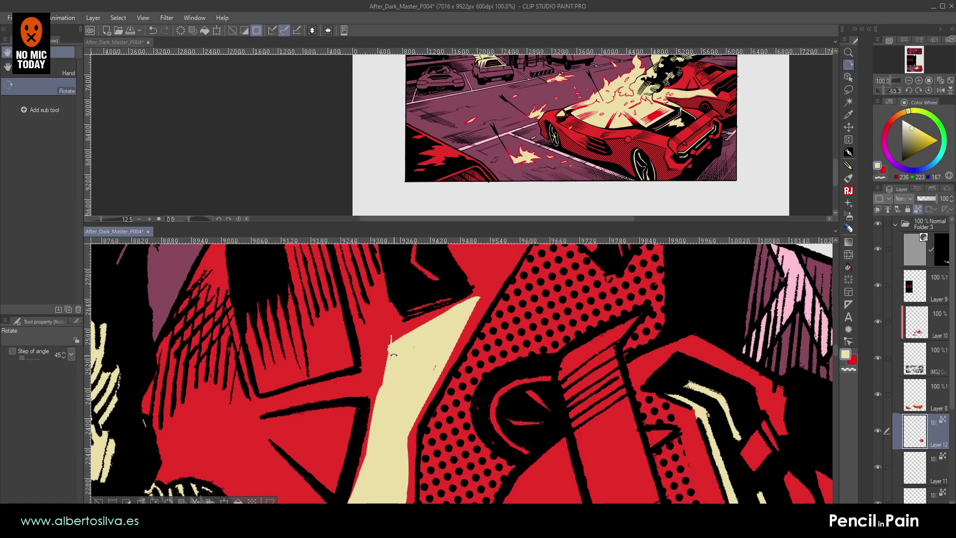
{"action": "double_click", "coordinate": [393, 355]}
{"action": "left_click_drag", "start_coordinate": [470, 260], "coordinate": [488, 350]}
{"action": "key", "text": "r"}
{"action": "left_click_drag", "start_coordinate": [369, 334], "coordinate": [429, 487]}
{"action": "left_click_drag", "start_coordinate": [380, 393], "coordinate": [392, 307]}
{"action": "mouse_move", "coordinate": [393, 376]}
{"action": "left_mouse_down"}
{"action": "mouse_move", "coordinate": [446, 329]}
{"action": "mouse_move", "coordinate": [397, 373]}
{"action": "mouse_move", "coordinate": [498, 291]}
{"action": "left_mouse_up"}
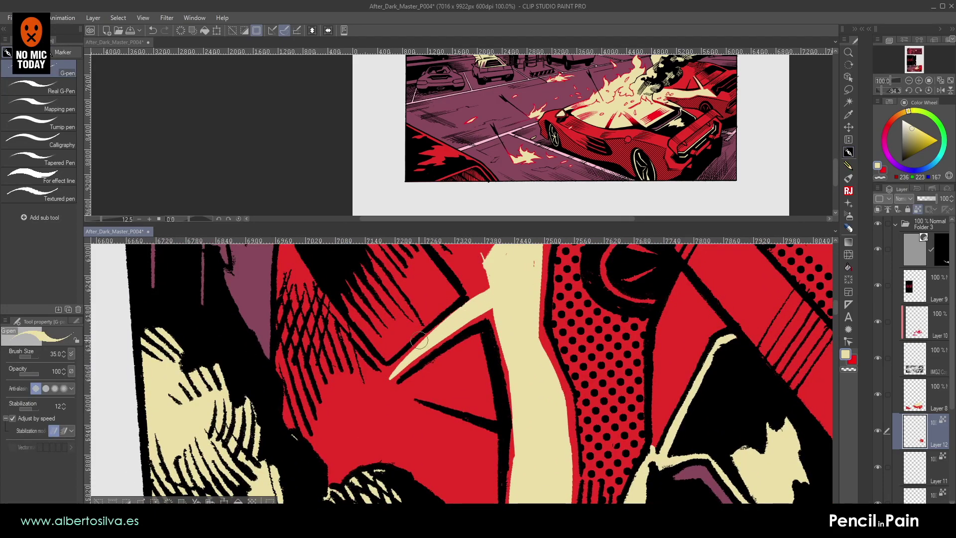
- Fill the red gap between the smoke and the glow with pale yellow, reducing the G-pen to size 25
{"action": "key", "text": "r"}
{"action": "double_click", "coordinate": [417, 335]}
{"action": "left_click_drag", "start_coordinate": [457, 329], "coordinate": [416, 269]}
{"action": "key", "text": "r"}
{"action": "left_click_drag", "start_coordinate": [374, 429], "coordinate": [395, 379]}
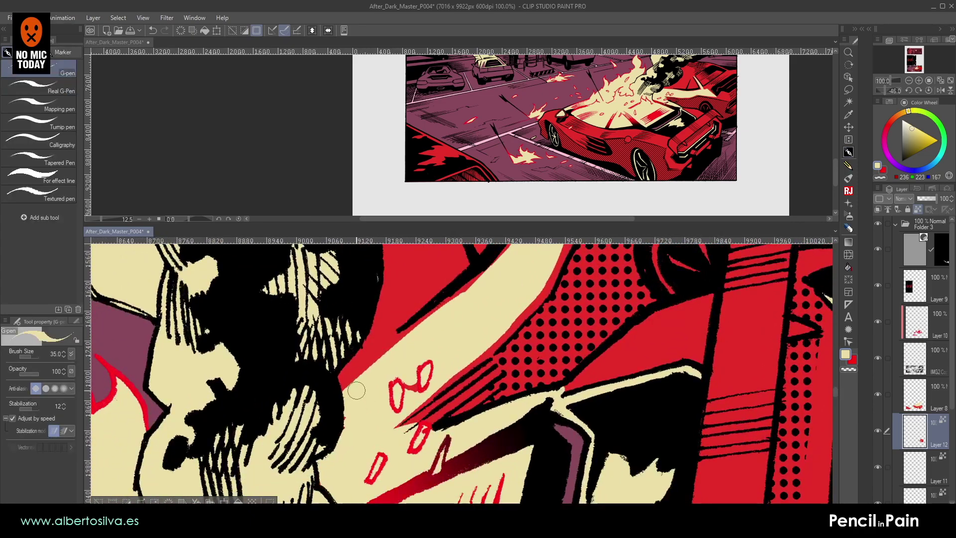
{"action": "key", "text": "bracketleft"}
{"action": "left_click_drag", "start_coordinate": [337, 390], "coordinate": [500, 262]}
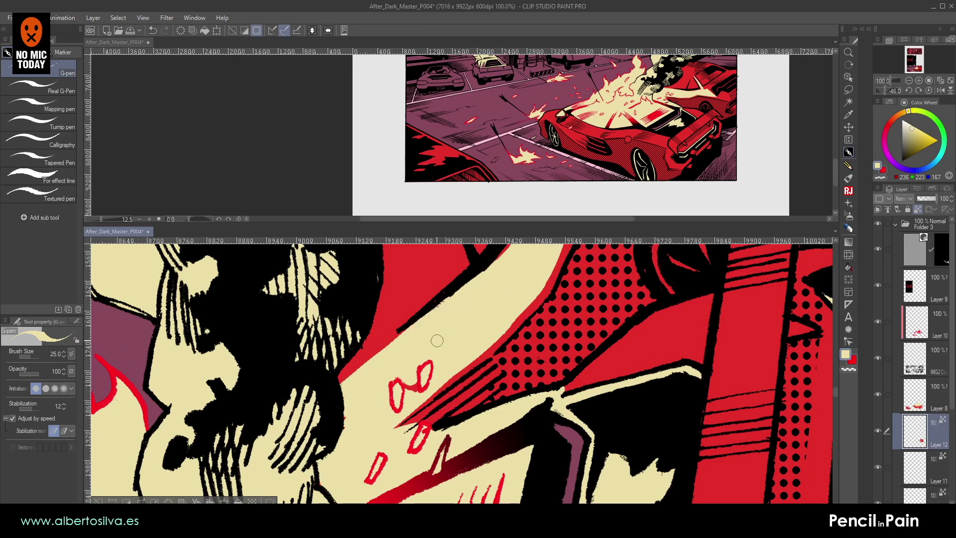
{"action": "mouse_move", "coordinate": [418, 371]}
{"action": "left_mouse_down"}
{"action": "mouse_move", "coordinate": [394, 431]}
{"action": "mouse_move", "coordinate": [364, 398]}
{"action": "left_mouse_up"}
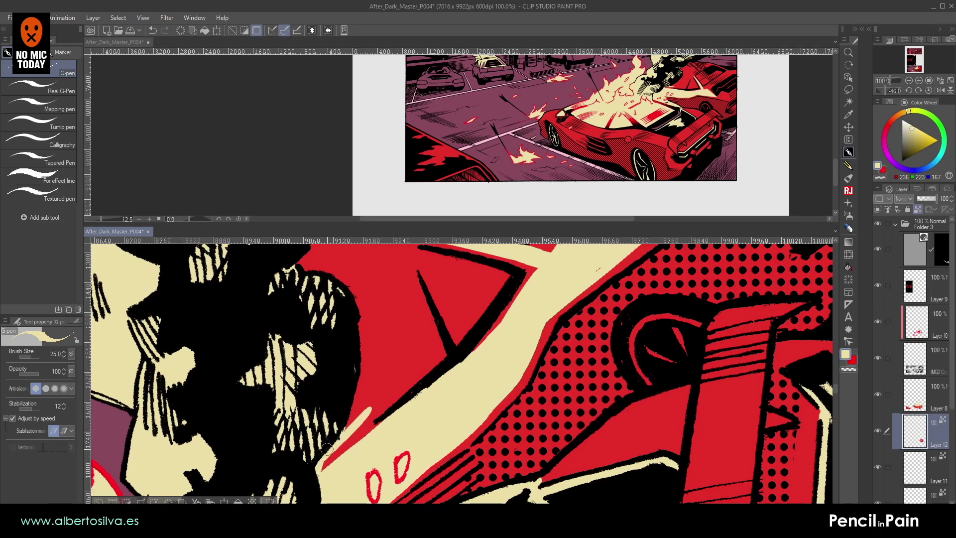
- Paint pale yellow glow inside and around the black frame of the background car's triangular side window
{"action": "key", "text": "shift+space"}
{"action": "mouse_move", "coordinate": [406, 372]}
{"action": "left_mouse_down"}
{"action": "mouse_move", "coordinate": [421, 308]}
{"action": "mouse_move", "coordinate": [378, 339]}
{"action": "mouse_move", "coordinate": [361, 397]}
{"action": "mouse_move", "coordinate": [429, 353]}
{"action": "mouse_move", "coordinate": [383, 425]}
{"action": "left_mouse_up"}
{"action": "key", "text": "shift+space"}
{"action": "mouse_move", "coordinate": [429, 310]}
{"action": "left_mouse_down"}
{"action": "mouse_move", "coordinate": [382, 397]}
{"action": "mouse_move", "coordinate": [412, 444]}
{"action": "mouse_move", "coordinate": [407, 416]}
{"action": "left_mouse_up"}
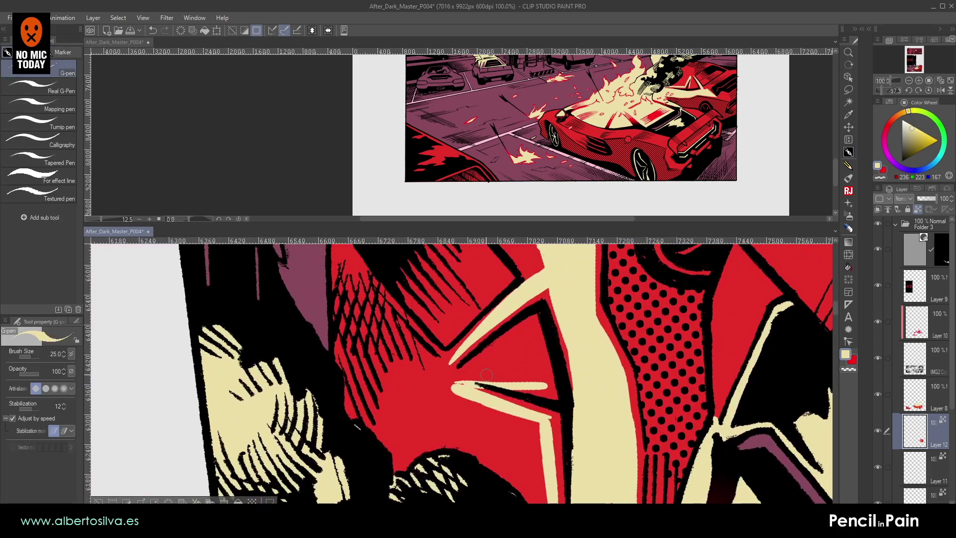
{"action": "mouse_move", "coordinate": [453, 386]}
{"action": "left_mouse_down"}
{"action": "mouse_move", "coordinate": [520, 332]}
{"action": "mouse_move", "coordinate": [482, 368]}
{"action": "mouse_move", "coordinate": [491, 374]}
{"action": "mouse_move", "coordinate": [517, 349]}
{"action": "mouse_move", "coordinate": [507, 395]}
{"action": "mouse_move", "coordinate": [457, 360]}
{"action": "left_mouse_up"}
{"action": "key", "text": "shift+space"}
{"action": "left_click_drag", "start_coordinate": [431, 318], "coordinate": [433, 326]}
{"action": "mouse_move", "coordinate": [452, 357]}
{"action": "left_mouse_down"}
{"action": "mouse_move", "coordinate": [474, 332]}
{"action": "mouse_move", "coordinate": [442, 340]}
{"action": "mouse_move", "coordinate": [460, 377]}
{"action": "mouse_move", "coordinate": [497, 337]}
{"action": "mouse_move", "coordinate": [488, 333]}
{"action": "mouse_move", "coordinate": [459, 364]}
{"action": "mouse_move", "coordinate": [469, 344]}
{"action": "mouse_move", "coordinate": [492, 334]}
{"action": "left_mouse_up"}
{"action": "left_click_drag", "start_coordinate": [414, 348], "coordinate": [434, 315]}
{"action": "left_click_drag", "start_coordinate": [463, 351], "coordinate": [452, 336]}
- Refine the edges along the triangular window's front frame, alternating between the car's red and the pale yellow
{"action": "left_click", "coordinate": [425, 370], "text": "alt"}
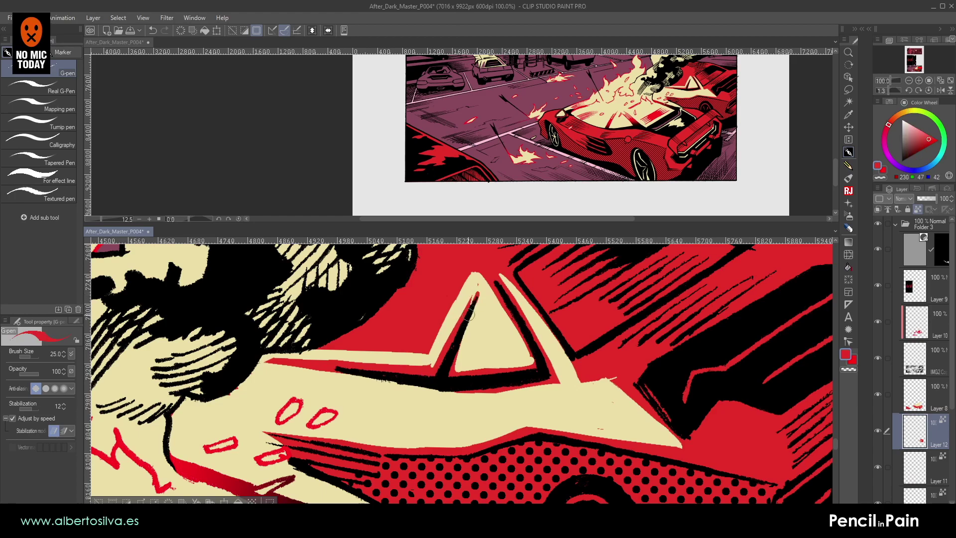
{"action": "mouse_move", "coordinate": [485, 294]}
{"action": "left_mouse_down"}
{"action": "mouse_move", "coordinate": [484, 284]}
{"action": "mouse_move", "coordinate": [448, 343]}
{"action": "left_mouse_up"}
{"action": "left_click", "coordinate": [455, 312], "text": "alt"}
{"action": "left_click", "coordinate": [463, 317], "text": "alt"}
{"action": "left_click_drag", "start_coordinate": [483, 283], "coordinate": [450, 343]}
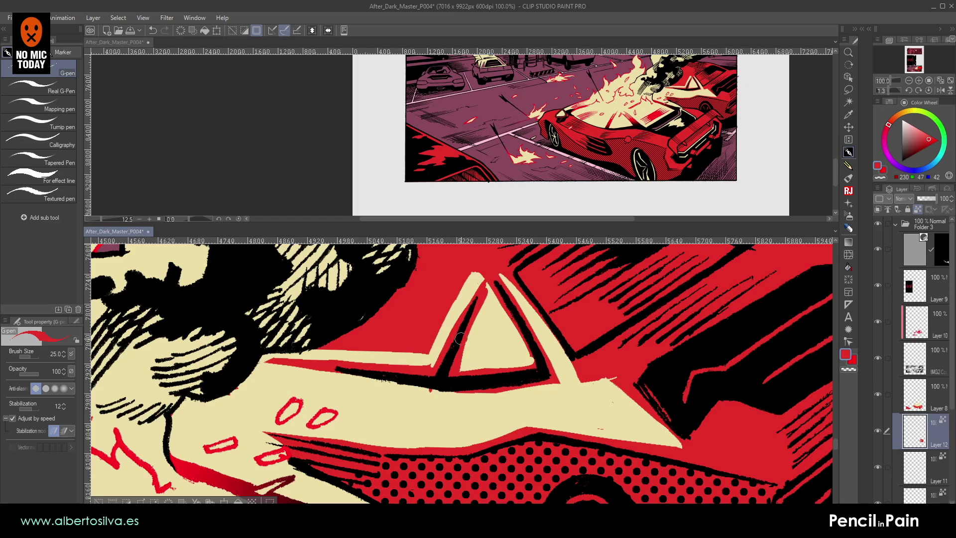
{"action": "left_click", "coordinate": [489, 310], "text": "alt"}
{"action": "left_click_drag", "start_coordinate": [485, 286], "coordinate": [475, 319]}
{"action": "left_click_drag", "start_coordinate": [491, 279], "coordinate": [488, 290]}
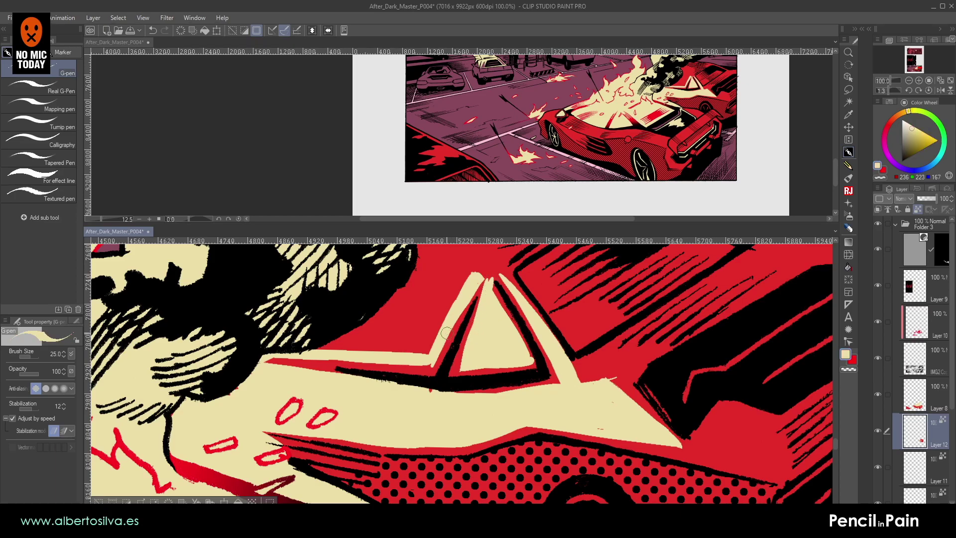
- Fill the red bodywork between the smoke and the triangular window with pale yellow, setting the G-pen to size 30
{"action": "left_click_drag", "start_coordinate": [446, 333], "coordinate": [482, 314]}
{"action": "mouse_move", "coordinate": [432, 347]}
{"action": "left_mouse_down"}
{"action": "mouse_move", "coordinate": [439, 331]}
{"action": "mouse_move", "coordinate": [416, 352]}
{"action": "mouse_move", "coordinate": [393, 339]}
{"action": "mouse_move", "coordinate": [349, 350]}
{"action": "mouse_move", "coordinate": [452, 351]}
{"action": "mouse_move", "coordinate": [492, 289]}
{"action": "mouse_move", "coordinate": [393, 325]}
{"action": "mouse_move", "coordinate": [464, 326]}
{"action": "left_mouse_up"}
{"action": "key", "text": "bracketright"}
{"action": "key", "text": "bracketright"}
{"action": "mouse_move", "coordinate": [464, 252]}
{"action": "left_mouse_down"}
{"action": "mouse_move", "coordinate": [420, 365]}
{"action": "mouse_move", "coordinate": [446, 294]}
{"action": "mouse_move", "coordinate": [384, 353]}
{"action": "mouse_move", "coordinate": [382, 375]}
{"action": "mouse_move", "coordinate": [410, 356]}
{"action": "mouse_move", "coordinate": [400, 393]}
{"action": "mouse_move", "coordinate": [409, 377]}
{"action": "left_mouse_up"}
{"action": "key", "text": "bracketleft"}
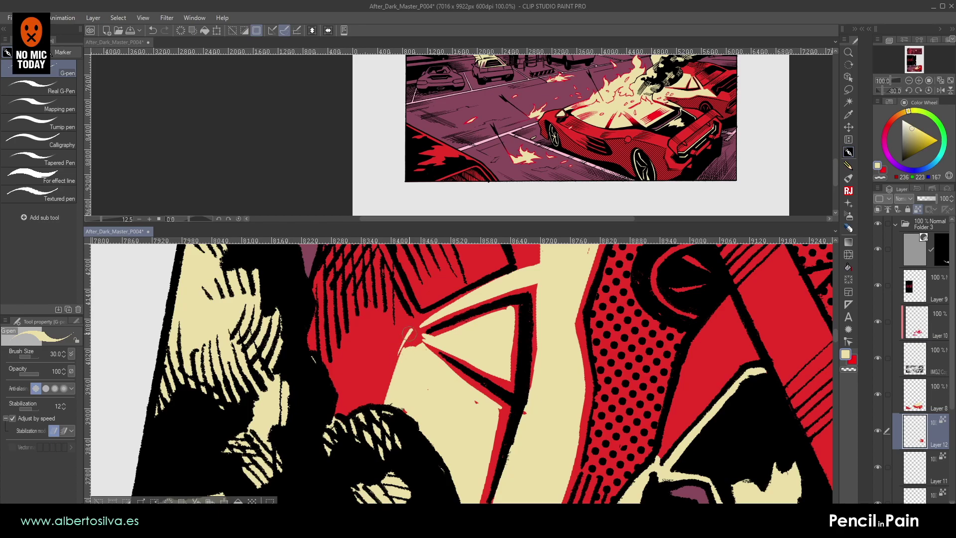
- Undo the last stroke and repaint the pale yellow glow as a pointed tip above the triangular window
{"action": "key", "text": "ctrl+z"}
{"action": "left_click_drag", "start_coordinate": [416, 324], "coordinate": [416, 364]}
{"action": "key", "text": "r"}
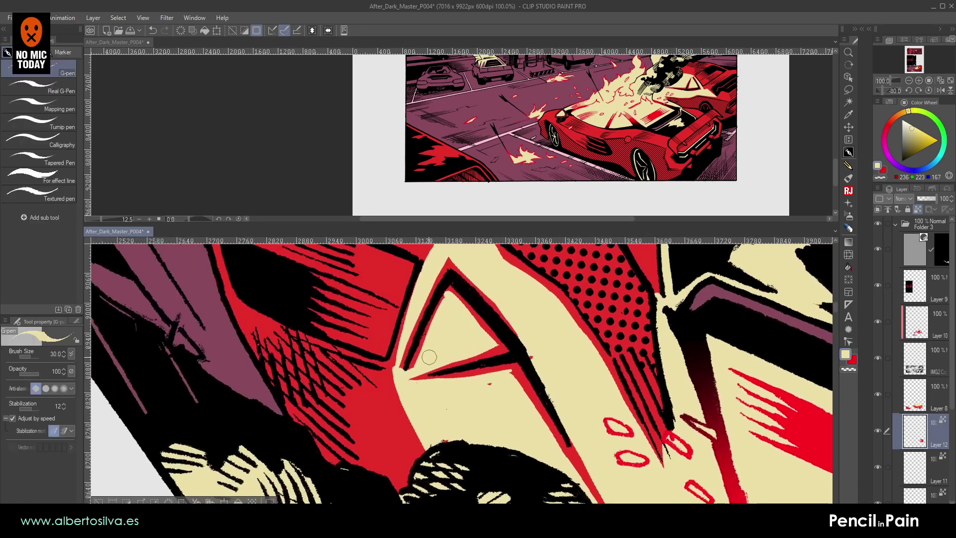
{"action": "mouse_move", "coordinate": [407, 323]}
{"action": "left_mouse_down"}
{"action": "mouse_move", "coordinate": [403, 370]}
{"action": "mouse_move", "coordinate": [467, 314]}
{"action": "mouse_move", "coordinate": [518, 329]}
{"action": "mouse_move", "coordinate": [382, 315]}
{"action": "mouse_move", "coordinate": [423, 328]}
{"action": "mouse_move", "coordinate": [458, 289]}
{"action": "mouse_move", "coordinate": [461, 298]}
{"action": "left_mouse_up"}
{"action": "key", "text": "r"}
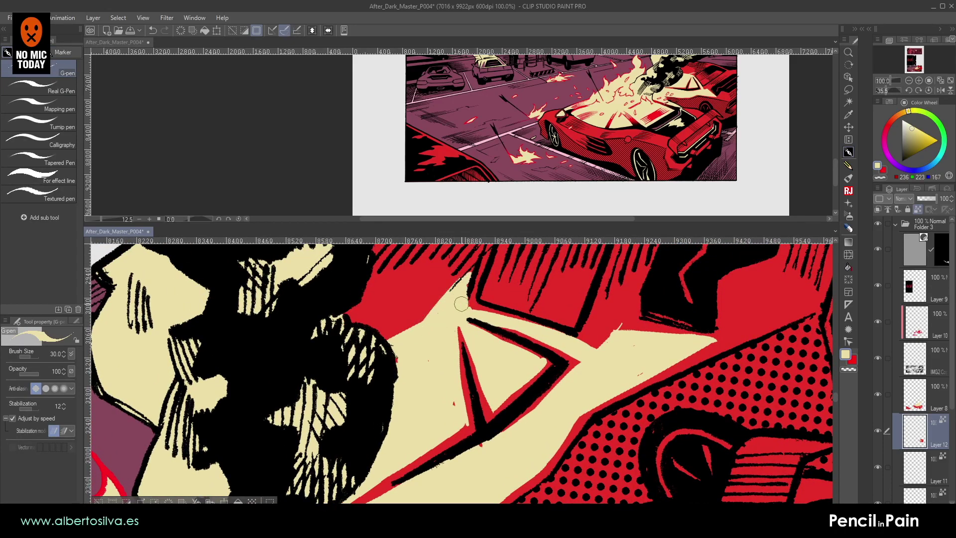
- Sharpen the glow's tip with pale yellow and trim its edges in red with the G-pen at size 17.5
{"action": "left_click", "coordinate": [436, 293], "text": "alt"}
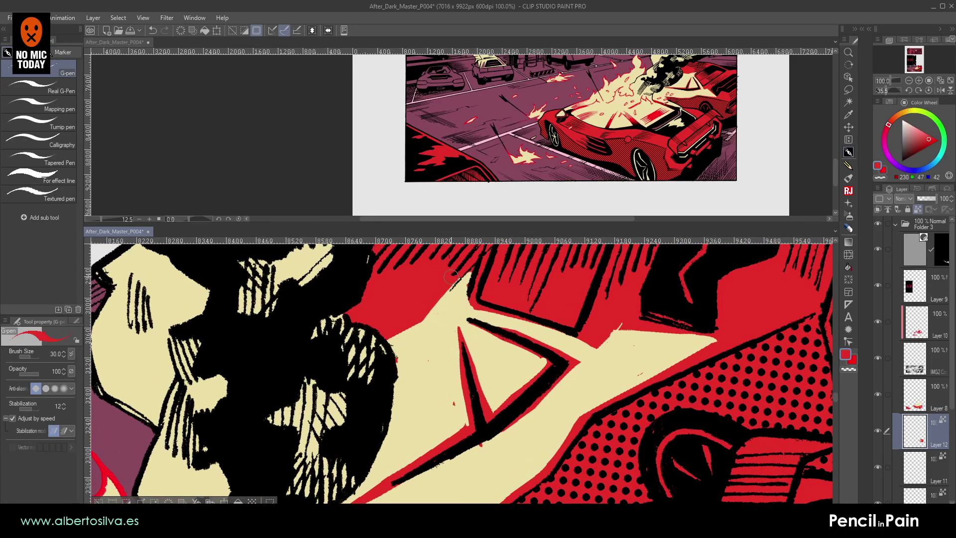
{"action": "left_click", "coordinate": [467, 277], "text": "alt"}
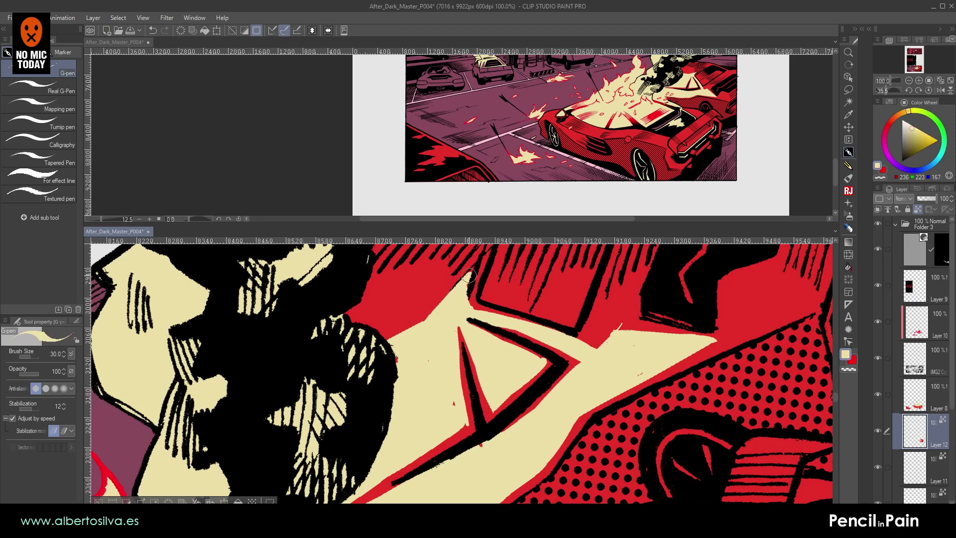
{"action": "mouse_move", "coordinate": [468, 300]}
{"action": "left_mouse_down"}
{"action": "mouse_move", "coordinate": [527, 356]}
{"action": "mouse_move", "coordinate": [469, 278]}
{"action": "left_mouse_up"}
{"action": "left_click", "coordinate": [504, 330], "text": "alt"}
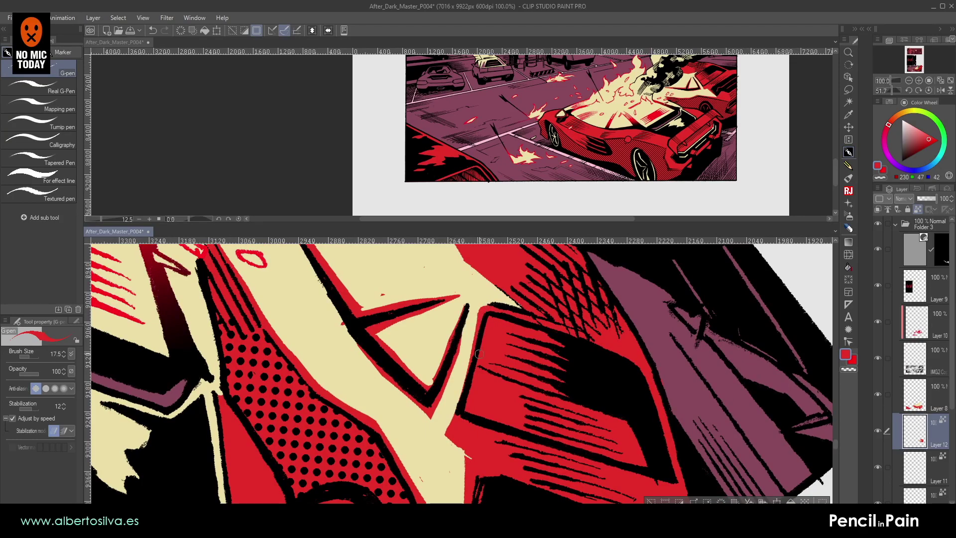
{"action": "left_click_drag", "start_coordinate": [432, 333], "coordinate": [444, 441]}
{"action": "left_click_drag", "start_coordinate": [417, 395], "coordinate": [429, 357]}
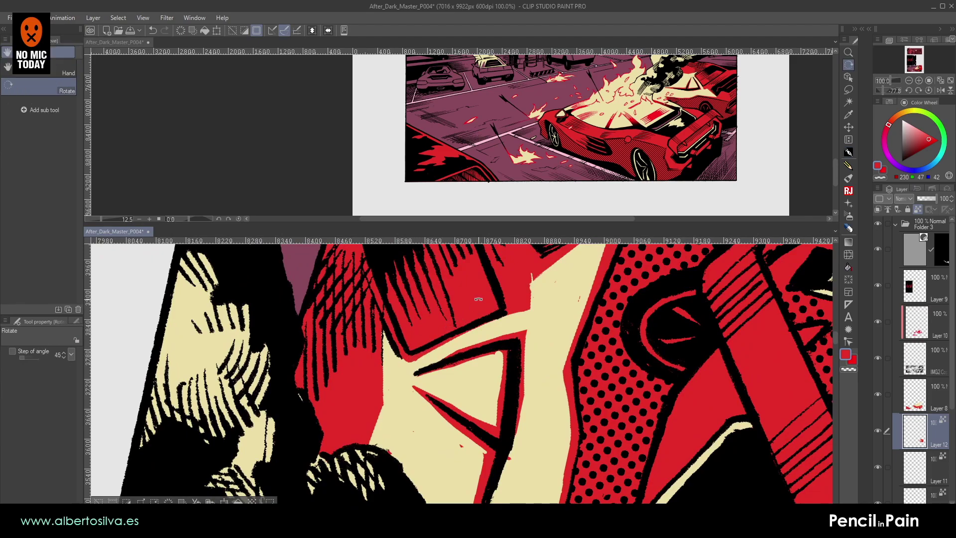
- Extend the glow onto the background car's rear fender, filling the patch below the air intake with pale yellow at size 25
{"action": "double_click", "coordinate": [470, 318]}
{"action": "scroll", "coordinate": [471, 291], "scroll_direction": "down", "scroll_amount": 2}
{"action": "scroll", "coordinate": [472, 293], "scroll_direction": "down", "scroll_amount": 3}
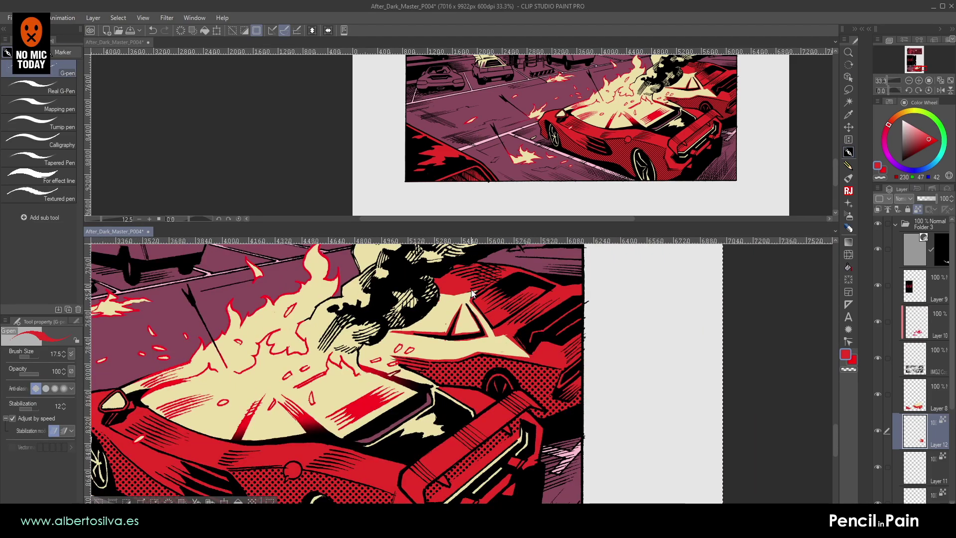
{"action": "scroll", "coordinate": [472, 293], "scroll_direction": "up", "scroll_amount": 1}
{"action": "scroll", "coordinate": [472, 292], "scroll_direction": "up", "scroll_amount": 4}
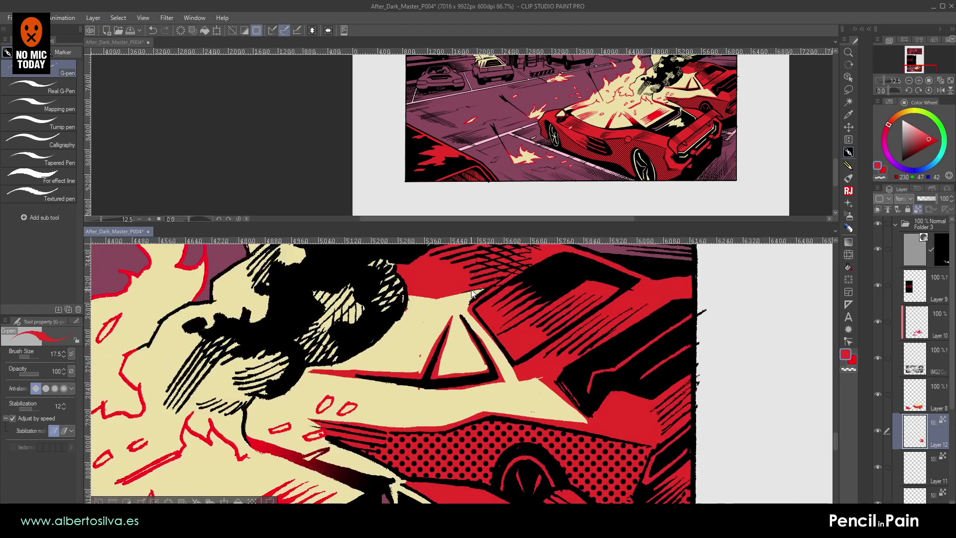
{"action": "left_click_drag", "start_coordinate": [664, 373], "coordinate": [473, 267]}
{"action": "mouse_move", "coordinate": [431, 340]}
{"action": "left_mouse_down"}
{"action": "mouse_move", "coordinate": [443, 423]}
{"action": "mouse_move", "coordinate": [441, 356]}
{"action": "mouse_move", "coordinate": [425, 364]}
{"action": "mouse_move", "coordinate": [453, 383]}
{"action": "left_mouse_up"}
{"action": "left_click", "coordinate": [378, 391], "text": "alt"}
{"action": "mouse_move", "coordinate": [471, 338]}
{"action": "left_mouse_down"}
{"action": "mouse_move", "coordinate": [434, 342]}
{"action": "mouse_move", "coordinate": [478, 300]}
{"action": "mouse_move", "coordinate": [442, 342]}
{"action": "mouse_move", "coordinate": [461, 390]}
{"action": "left_mouse_up"}
{"action": "key", "text": "bracketright"}
{"action": "mouse_move", "coordinate": [411, 449]}
{"action": "left_mouse_down"}
{"action": "mouse_move", "coordinate": [515, 323]}
{"action": "mouse_move", "coordinate": [559, 349]}
{"action": "mouse_move", "coordinate": [548, 414]}
{"action": "mouse_move", "coordinate": [529, 440]}
{"action": "mouse_move", "coordinate": [520, 402]}
{"action": "left_mouse_up"}
{"action": "key", "text": "r"}
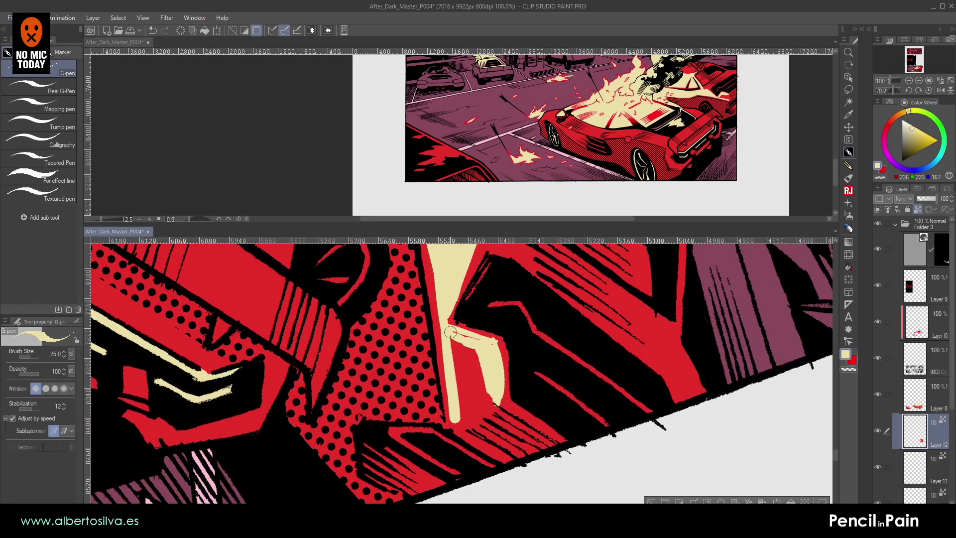
{"action": "mouse_move", "coordinate": [484, 342]}
{"action": "left_mouse_down"}
{"action": "mouse_move", "coordinate": [450, 343]}
{"action": "mouse_move", "coordinate": [455, 376]}
{"action": "left_mouse_up"}
{"action": "left_click_drag", "start_coordinate": [465, 417], "coordinate": [475, 379]}
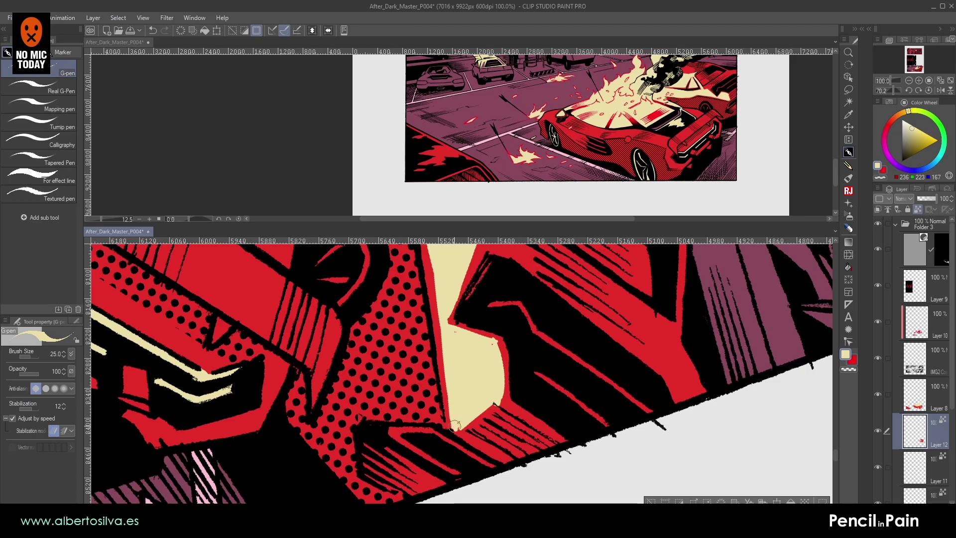
- Paint a pale yellow edge around the background car's dark rear recess at the panel border and colour its hatching purple
{"action": "key", "text": "r"}
{"action": "double_click", "coordinate": [466, 377]}
{"action": "left_click_drag", "start_coordinate": [461, 369], "coordinate": [423, 264]}
{"action": "mouse_move", "coordinate": [482, 298]}
{"action": "left_mouse_down"}
{"action": "mouse_move", "coordinate": [450, 354]}
{"action": "mouse_move", "coordinate": [518, 305]}
{"action": "mouse_move", "coordinate": [486, 314]}
{"action": "left_mouse_up"}
{"action": "mouse_move", "coordinate": [464, 474]}
{"action": "left_mouse_down"}
{"action": "mouse_move", "coordinate": [482, 320]}
{"action": "mouse_move", "coordinate": [514, 373]}
{"action": "mouse_move", "coordinate": [504, 431]}
{"action": "left_mouse_up"}
{"action": "left_click", "coordinate": [527, 473], "text": "alt"}
{"action": "left_click_drag", "start_coordinate": [496, 329], "coordinate": [486, 392]}
{"action": "key", "text": "bracketright"}
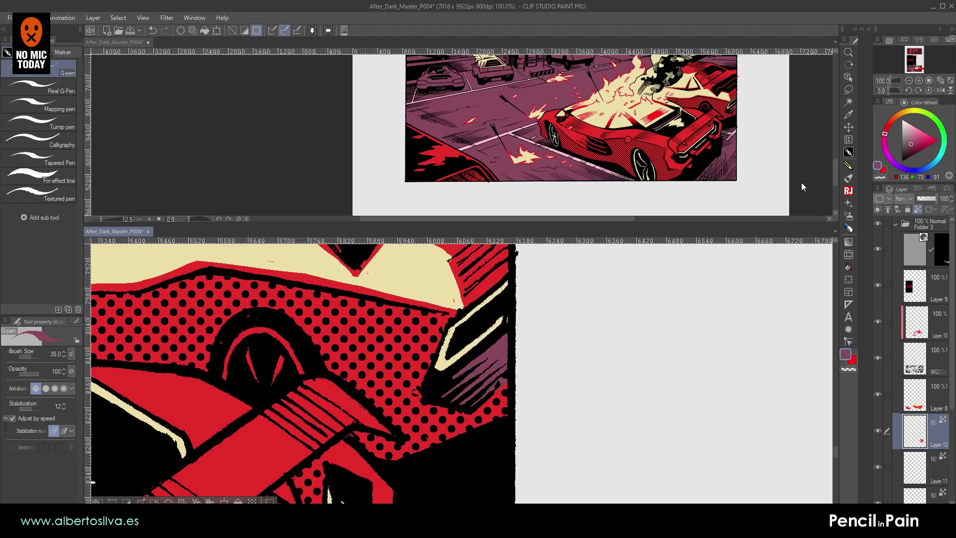
- Examine the whole burning-car panel at a reduced zoom of 12.5%
{"action": "left_click", "coordinate": [911, 79]}
{"action": "left_click", "coordinate": [910, 79]}
{"action": "left_click", "coordinate": [909, 79]}
{"action": "left_click", "coordinate": [909, 81]}
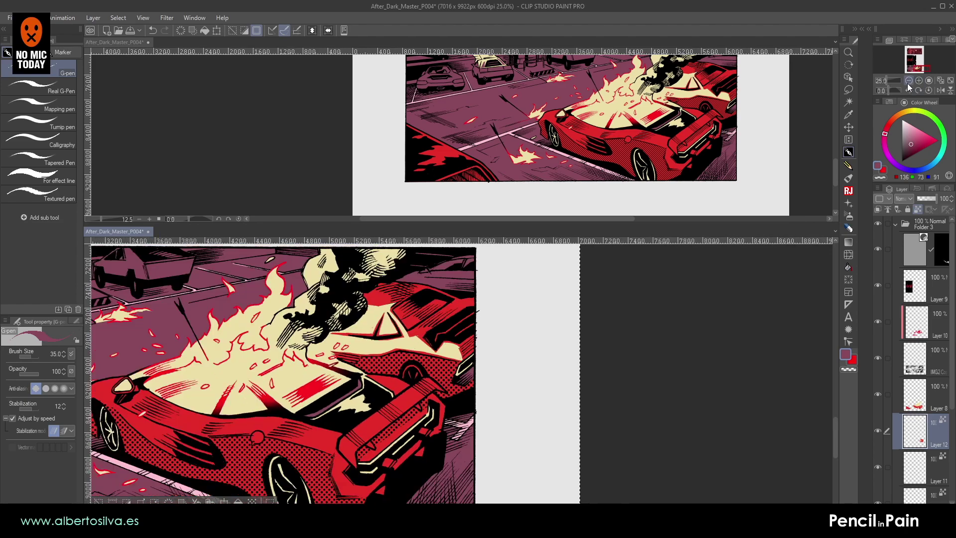
{"action": "left_click", "coordinate": [907, 81]}
{"action": "left_click", "coordinate": [908, 82]}
{"action": "left_click_drag", "start_coordinate": [566, 291], "coordinate": [591, 270]}
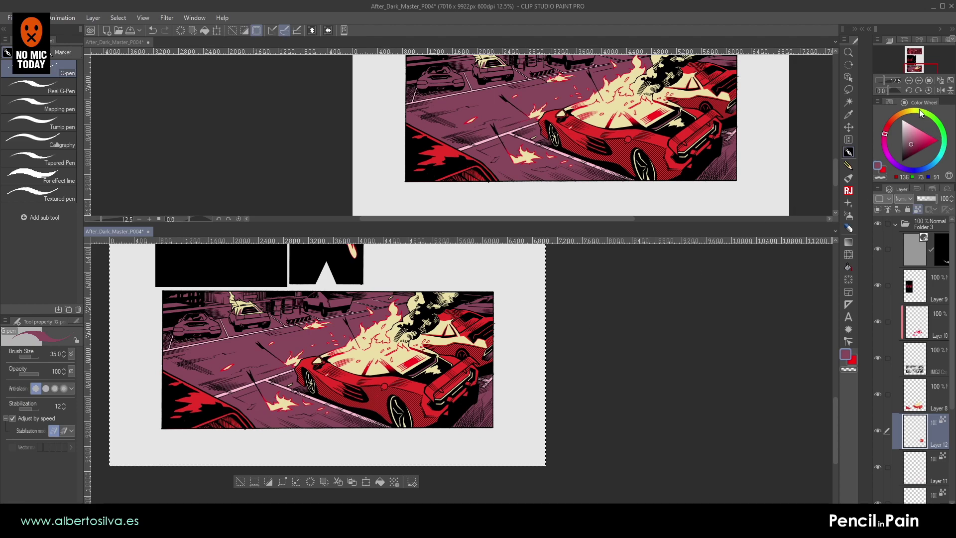
{"action": "left_click_drag", "start_coordinate": [925, 68], "coordinate": [923, 68]}
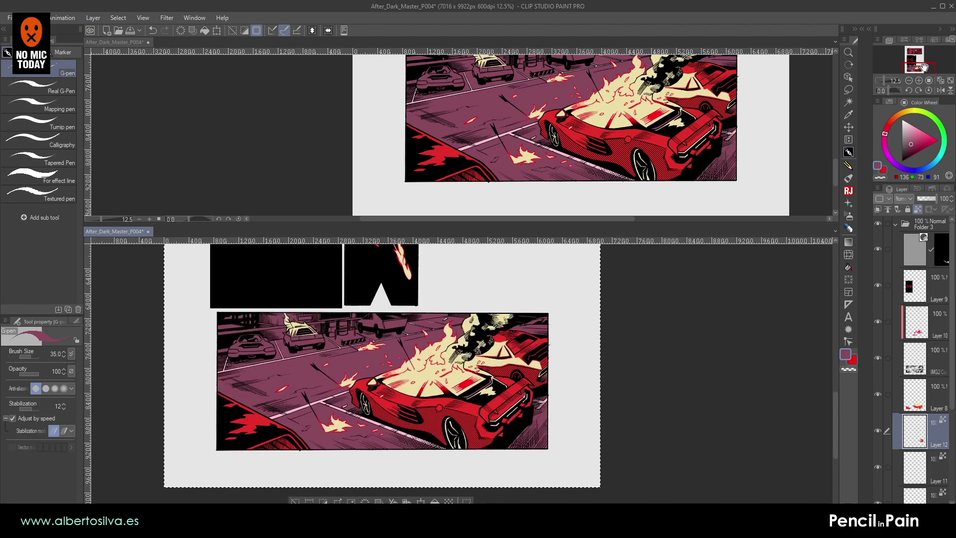
{"action": "left_click_drag", "start_coordinate": [923, 68], "coordinate": [923, 68]}
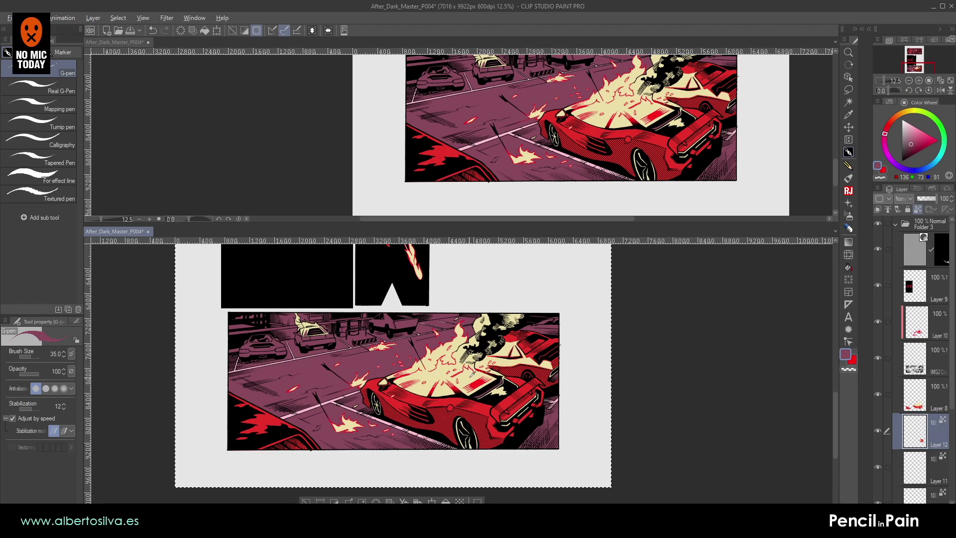
- Unlock transparent pixels on Layer 12 and paint the distant burning car's left rear window pillar red at size 60
{"action": "scroll", "coordinate": [534, 301], "scroll_direction": "up", "scroll_amount": 5}
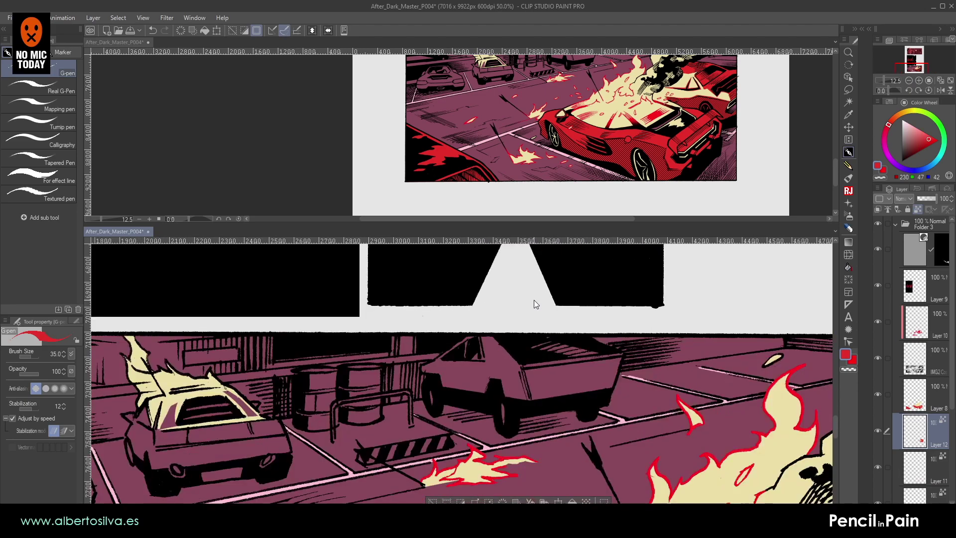
{"action": "scroll", "coordinate": [534, 301], "scroll_direction": "up", "scroll_amount": 2}
{"action": "mouse_move", "coordinate": [347, 365]}
{"action": "left_mouse_down"}
{"action": "mouse_move", "coordinate": [371, 343]}
{"action": "mouse_move", "coordinate": [572, 264]}
{"action": "left_mouse_up"}
{"action": "left_click_drag", "start_coordinate": [343, 423], "coordinate": [548, 288]}
{"action": "mouse_move", "coordinate": [364, 347]}
{"action": "left_mouse_down"}
{"action": "mouse_move", "coordinate": [496, 451]}
{"action": "mouse_move", "coordinate": [489, 347]}
{"action": "left_mouse_up"}
{"action": "key", "text": "bracketright"}
{"action": "key", "text": "bracketright"}
{"action": "key", "text": "bracketright"}
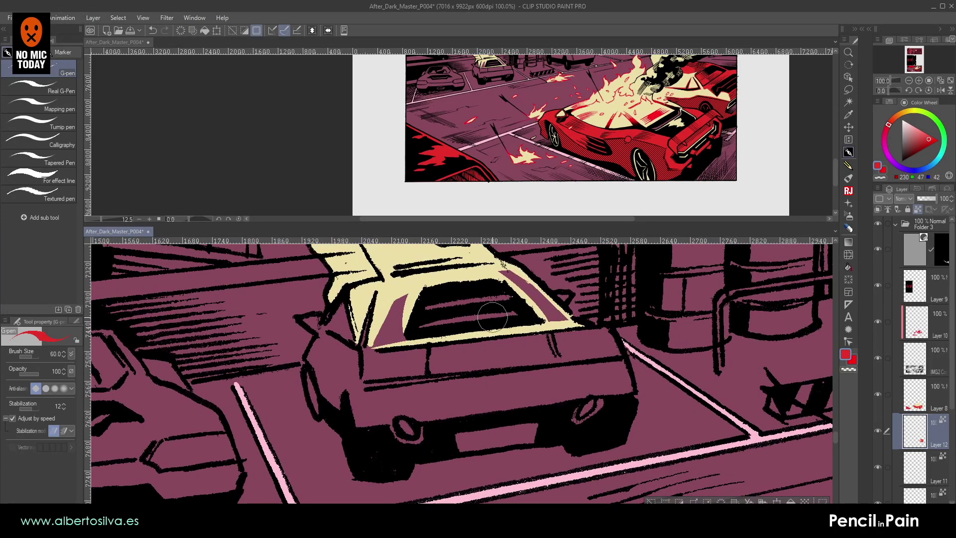
{"action": "left_click", "coordinate": [918, 213]}
{"action": "mouse_move", "coordinate": [403, 348]}
{"action": "left_mouse_down"}
{"action": "mouse_move", "coordinate": [396, 309]}
{"action": "mouse_move", "coordinate": [386, 323]}
{"action": "left_mouse_up"}
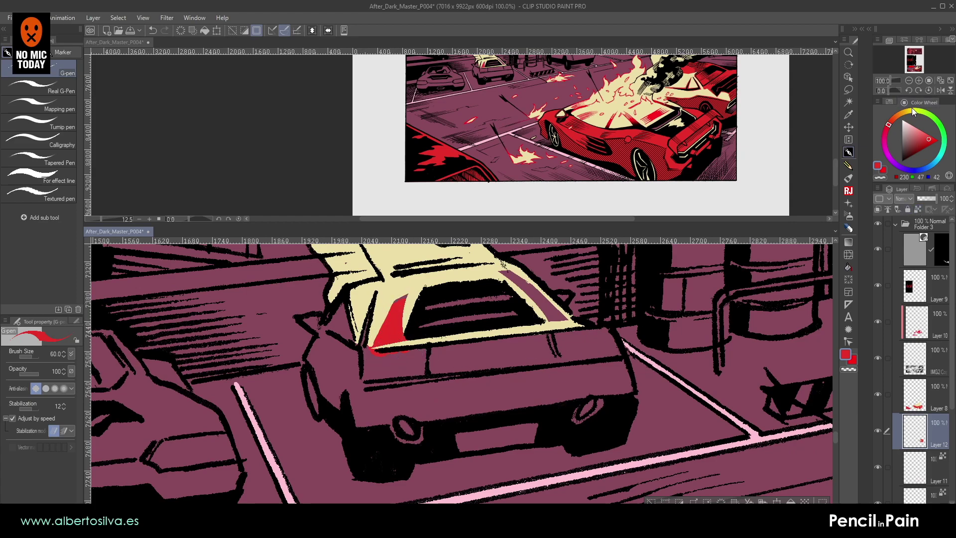
- Paint the distant car's left mirror and left rear side red, reducing the G-pen to size 30
{"action": "left_click", "coordinate": [920, 82]}
{"action": "left_click_drag", "start_coordinate": [336, 373], "coordinate": [448, 439]}
{"action": "mouse_move", "coordinate": [412, 402]}
{"action": "left_mouse_down"}
{"action": "mouse_move", "coordinate": [433, 343]}
{"action": "mouse_move", "coordinate": [478, 323]}
{"action": "left_mouse_up"}
{"action": "mouse_move", "coordinate": [413, 324]}
{"action": "left_mouse_down"}
{"action": "mouse_move", "coordinate": [384, 374]}
{"action": "mouse_move", "coordinate": [348, 358]}
{"action": "mouse_move", "coordinate": [362, 367]}
{"action": "mouse_move", "coordinate": [347, 423]}
{"action": "left_mouse_up"}
{"action": "key", "text": "bracketleft"}
{"action": "key", "text": "bracketleft"}
{"action": "key", "text": "bracketleft"}
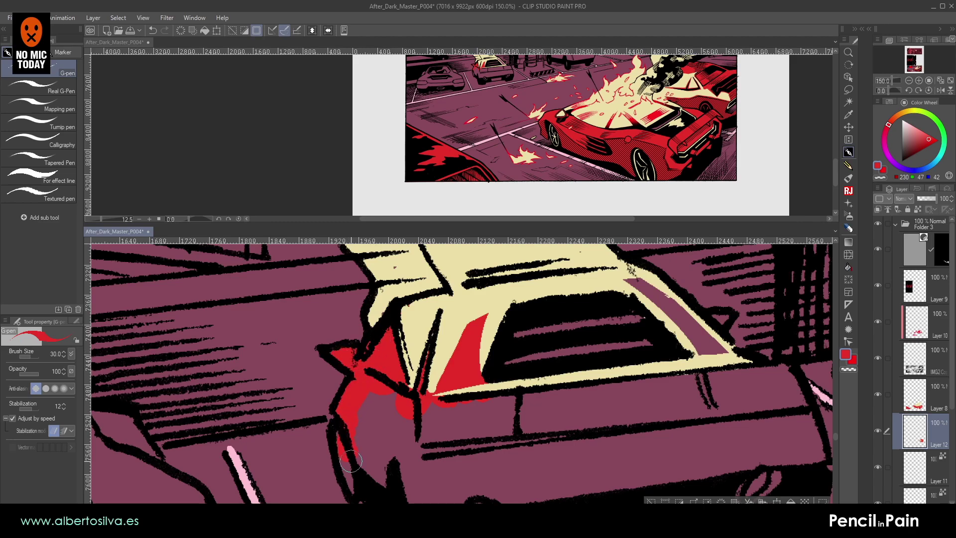
{"action": "left_click_drag", "start_coordinate": [378, 481], "coordinate": [365, 429]}
- Block in the distant car's rear and right-hand bodywork with red, using a larger G-pen
{"action": "key", "text": "bracketright"}
{"action": "key", "text": "bracketright"}
{"action": "key", "text": "bracketright"}
{"action": "mouse_move", "coordinate": [391, 455]}
{"action": "left_mouse_down"}
{"action": "mouse_move", "coordinate": [360, 368]}
{"action": "mouse_move", "coordinate": [398, 459]}
{"action": "mouse_move", "coordinate": [683, 411]}
{"action": "left_mouse_up"}
{"action": "left_click", "coordinate": [684, 410], "text": "shift"}
{"action": "mouse_move", "coordinate": [656, 368]}
{"action": "left_mouse_down"}
{"action": "mouse_move", "coordinate": [499, 363]}
{"action": "mouse_move", "coordinate": [494, 379]}
{"action": "mouse_move", "coordinate": [550, 398]}
{"action": "mouse_move", "coordinate": [563, 423]}
{"action": "left_mouse_up"}
{"action": "mouse_move", "coordinate": [607, 356]}
{"action": "left_mouse_down"}
{"action": "mouse_move", "coordinate": [616, 354]}
{"action": "mouse_move", "coordinate": [589, 427]}
{"action": "left_mouse_up"}
{"action": "left_click", "coordinate": [568, 356], "text": "shift"}
{"action": "left_click_drag", "start_coordinate": [514, 362], "coordinate": [565, 357]}
- Carry the red over the distant car's roof and fill the remaining enclosed bodywork with red
{"action": "left_click_drag", "start_coordinate": [504, 329], "coordinate": [489, 315]}
{"action": "left_click", "coordinate": [425, 264], "text": "shift"}
{"action": "left_click", "coordinate": [265, 302], "text": "shift"}
{"action": "left_click", "coordinate": [848, 267]}
{"action": "left_click", "coordinate": [458, 402]}
{"action": "left_click_drag", "start_coordinate": [508, 355], "coordinate": [520, 340]}
{"action": "key", "text": "p"}
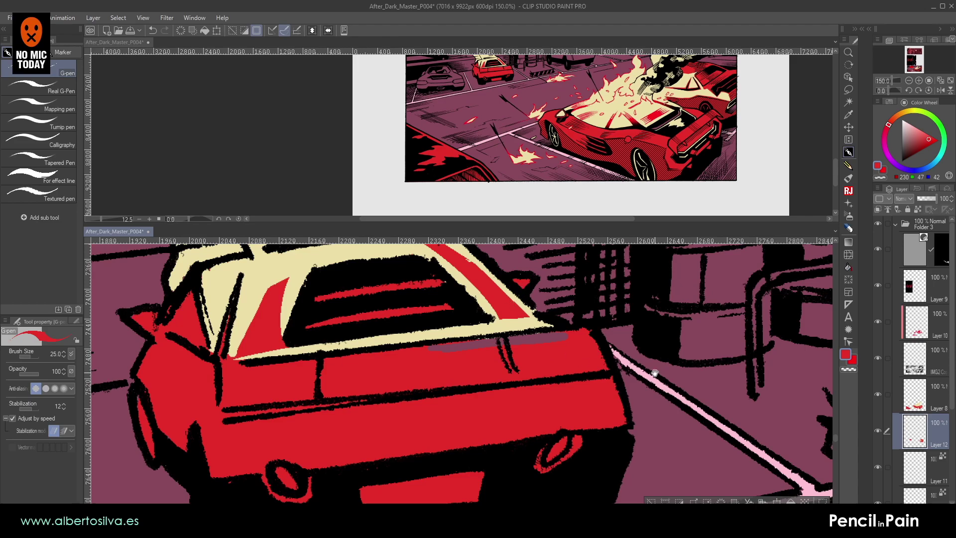
- Toggle the visibility of Layer 10 and Layer 8 to find the layer holding the stray purple strip, leaving Layer 10 hidden
{"action": "left_click_drag", "start_coordinate": [645, 372], "coordinate": [509, 382]}
{"action": "left_click", "coordinate": [879, 322]}
{"action": "left_click", "coordinate": [879, 322]}
{"action": "left_click", "coordinate": [878, 321]}
{"action": "left_click", "coordinate": [877, 395]}
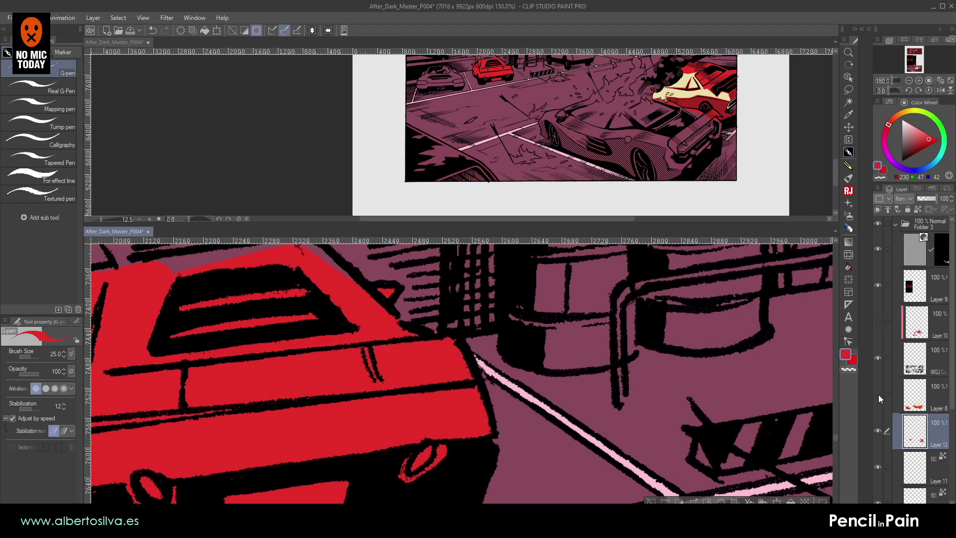
{"action": "left_click", "coordinate": [877, 395]}
- Erase the purple strip below the distant car's rear window on Layer 8 with the Hard eraser at size 40
{"action": "left_click", "coordinate": [919, 400]}
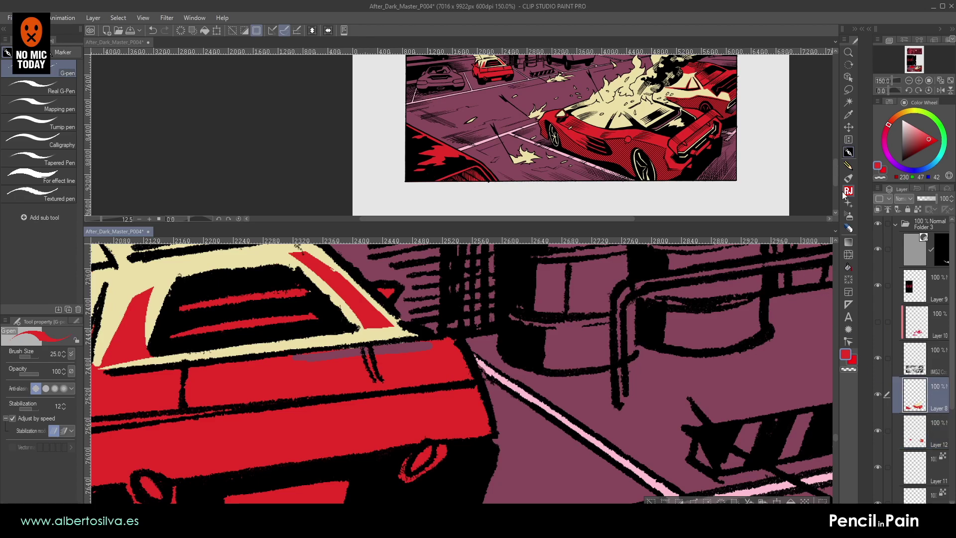
{"action": "left_click", "coordinate": [849, 233]}
{"action": "key", "text": "shift+space"}
{"action": "mouse_move", "coordinate": [328, 374]}
{"action": "left_mouse_down"}
{"action": "mouse_move", "coordinate": [335, 398]}
{"action": "mouse_move", "coordinate": [354, 409]}
{"action": "left_mouse_up"}
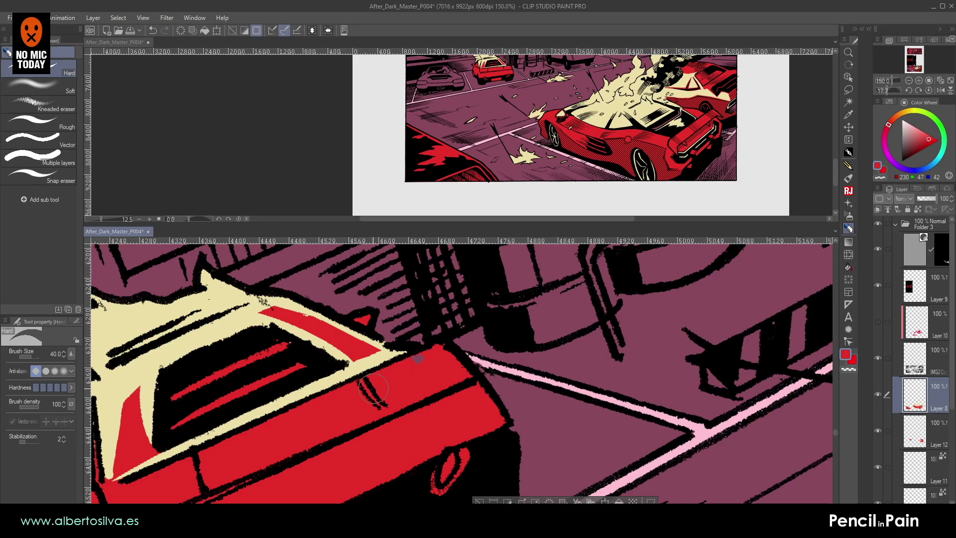
{"action": "key", "text": "shift+space"}
{"action": "mouse_move", "coordinate": [407, 384]}
{"action": "left_mouse_down"}
{"action": "mouse_move", "coordinate": [442, 364]}
{"action": "mouse_move", "coordinate": [502, 355]}
{"action": "left_mouse_up"}
{"action": "double_click", "coordinate": [441, 364]}
- Review the whole panel, make Layer 10 visible again and save the page
{"action": "left_click", "coordinate": [909, 81]}
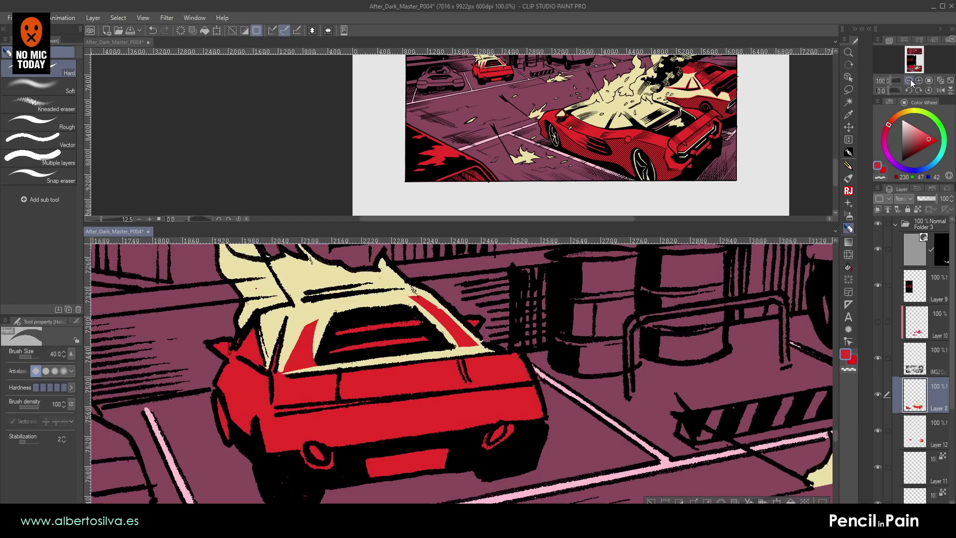
{"action": "left_click", "coordinate": [908, 80]}
{"action": "left_click", "coordinate": [909, 81]}
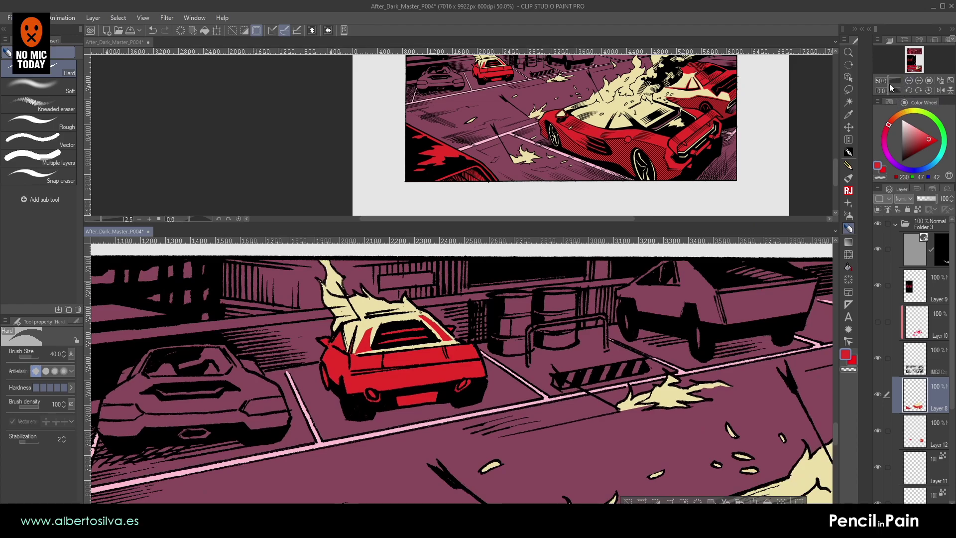
{"action": "left_click_drag", "start_coordinate": [917, 66], "coordinate": [915, 65]}
{"action": "left_click", "coordinate": [909, 82]}
{"action": "left_click", "coordinate": [909, 81]}
{"action": "left_click", "coordinate": [909, 81]}
{"action": "left_click", "coordinate": [909, 80]}
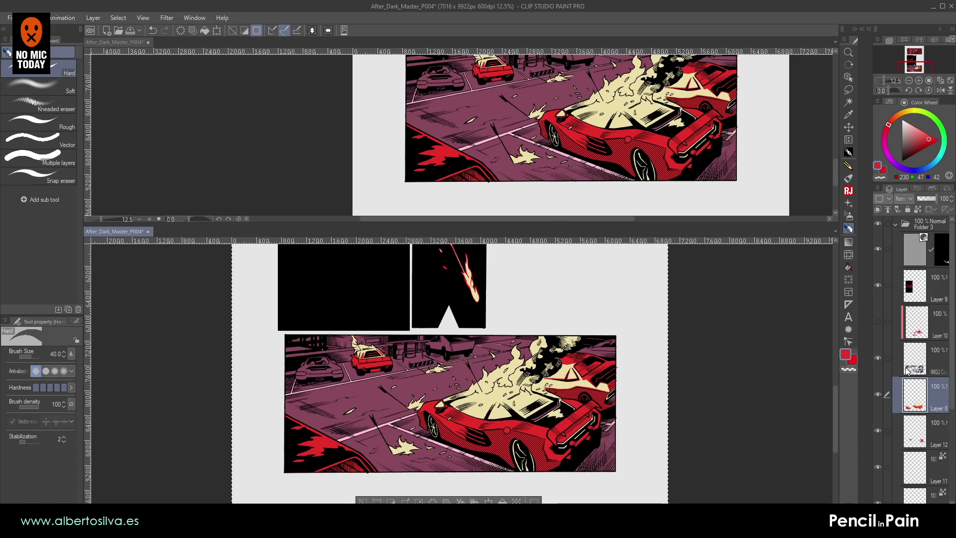
{"action": "left_click", "coordinate": [878, 322]}
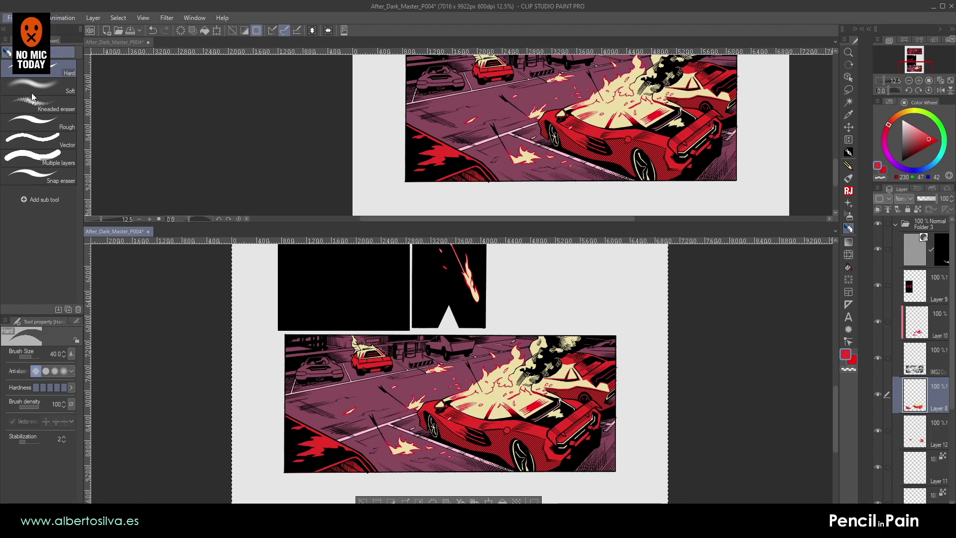
{"action": "key", "text": "ctrl+s"}
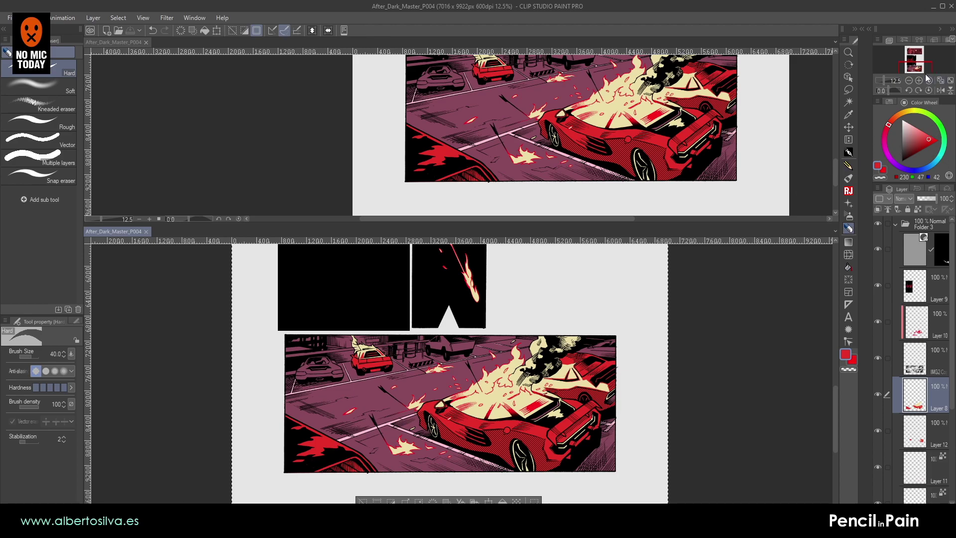
- On Layer 10, sample the bright red of the main fire's outline and recolour the distant car's uppermost flame contour with the G-pen
{"action": "left_click_drag", "start_coordinate": [924, 66], "coordinate": [926, 65]}
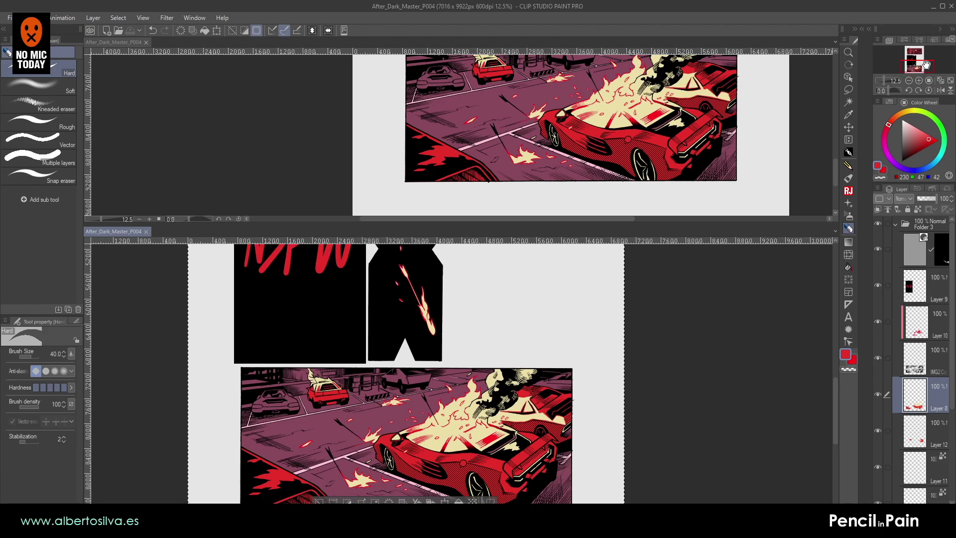
{"action": "left_click", "coordinate": [927, 319]}
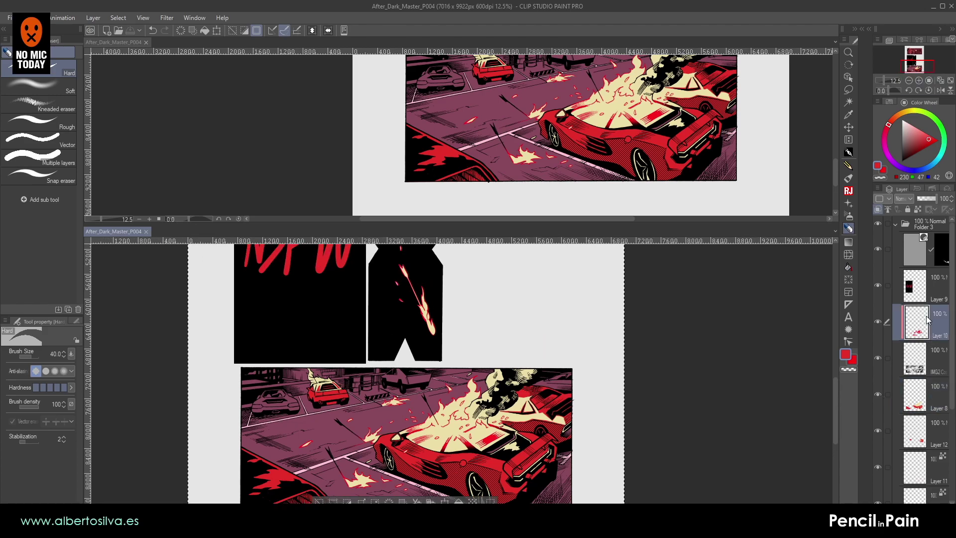
{"action": "left_click", "coordinate": [490, 438], "text": "alt"}
{"action": "mouse_move", "coordinate": [419, 370]}
{"action": "left_mouse_down"}
{"action": "mouse_move", "coordinate": [468, 334]}
{"action": "mouse_move", "coordinate": [477, 362]}
{"action": "left_mouse_up"}
{"action": "scroll", "coordinate": [477, 363], "scroll_direction": "up", "scroll_amount": 5}
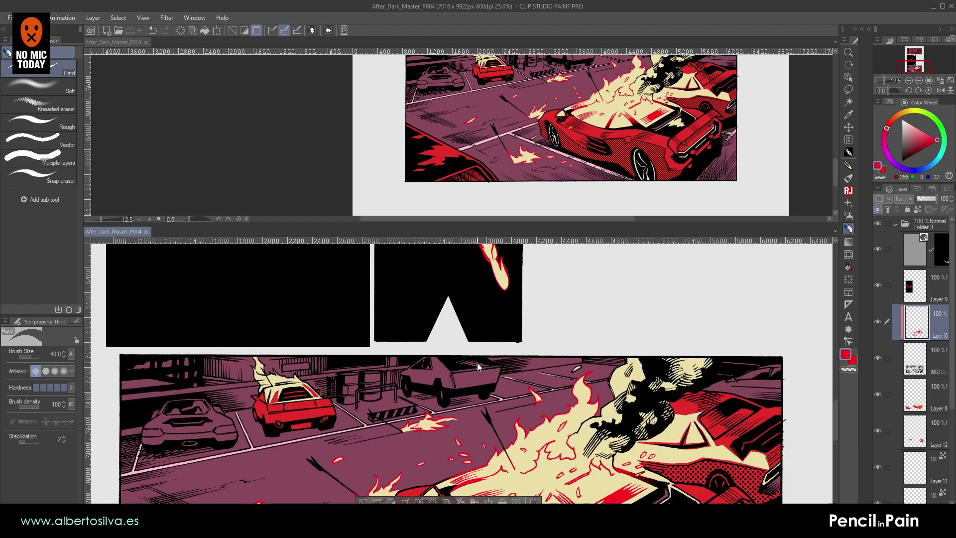
{"action": "left_click", "coordinate": [532, 124]}
{"action": "left_click_drag", "start_coordinate": [531, 124], "coordinate": [526, 168]}
{"action": "left_click_drag", "start_coordinate": [109, 450], "coordinate": [576, 402]}
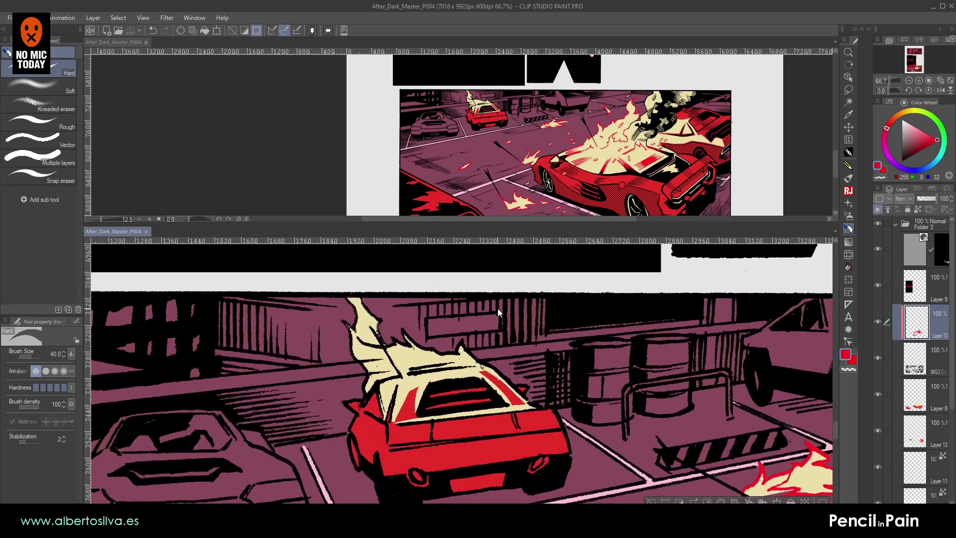
{"action": "scroll", "coordinate": [498, 313], "scroll_direction": "up", "scroll_amount": 3}
{"action": "left_click_drag", "start_coordinate": [349, 396], "coordinate": [606, 423]}
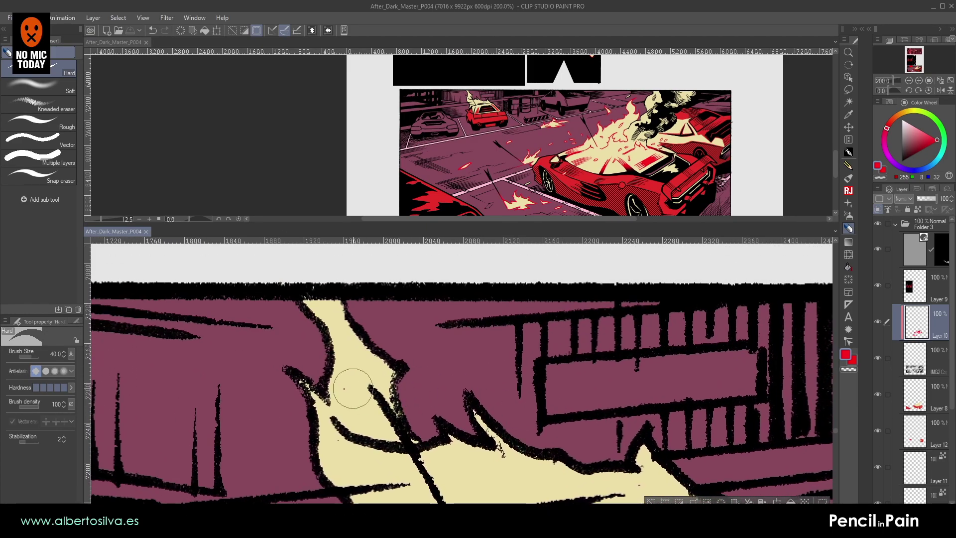
{"action": "left_click_drag", "start_coordinate": [337, 367], "coordinate": [342, 390]}
{"action": "key", "text": "p"}
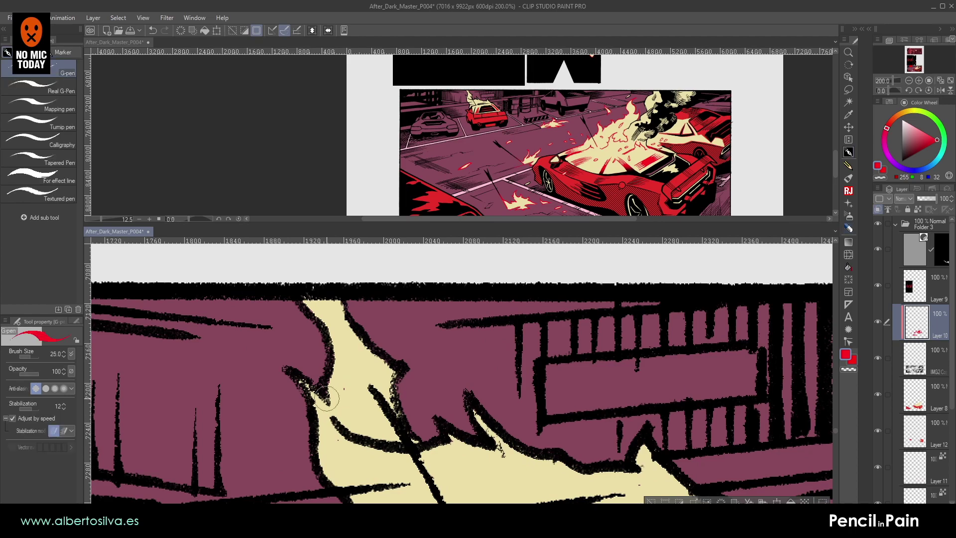
{"action": "mouse_move", "coordinate": [331, 352]}
{"action": "left_mouse_down"}
{"action": "mouse_move", "coordinate": [309, 398]}
{"action": "mouse_move", "coordinate": [285, 369]}
{"action": "left_mouse_up"}
{"action": "left_click_drag", "start_coordinate": [317, 320], "coordinate": [331, 352]}
{"action": "key", "text": "bracketleft"}
{"action": "mouse_move", "coordinate": [293, 308]}
{"action": "left_mouse_down"}
{"action": "mouse_move", "coordinate": [357, 309]}
{"action": "mouse_move", "coordinate": [326, 337]}
{"action": "mouse_move", "coordinate": [406, 368]}
{"action": "left_mouse_up"}
- Continue the bright red along both outer edges of the tall flame rising from the distant car
{"action": "key", "text": "bracketright"}
{"action": "mouse_move", "coordinate": [406, 369]}
{"action": "left_mouse_down"}
{"action": "mouse_move", "coordinate": [396, 393]}
{"action": "mouse_move", "coordinate": [402, 413]}
{"action": "left_mouse_up"}
{"action": "left_click_drag", "start_coordinate": [409, 391], "coordinate": [392, 354]}
{"action": "key", "text": "bracketright"}
{"action": "key", "text": "bracketright"}
{"action": "key", "text": "bracketright"}
{"action": "key", "text": "bracketright"}
{"action": "mouse_move", "coordinate": [346, 301]}
{"action": "left_mouse_down"}
{"action": "mouse_move", "coordinate": [376, 330]}
{"action": "mouse_move", "coordinate": [399, 407]}
{"action": "mouse_move", "coordinate": [316, 381]}
{"action": "left_mouse_up"}
{"action": "left_click_drag", "start_coordinate": [305, 352], "coordinate": [294, 392]}
{"action": "left_click_drag", "start_coordinate": [396, 417], "coordinate": [409, 437]}
- Recolour the flame's inner lines, its lower edge and the roof lines of the distant car in bright red
{"action": "left_click_drag", "start_coordinate": [364, 415], "coordinate": [355, 317]}
{"action": "mouse_move", "coordinate": [287, 284]}
{"action": "left_mouse_down"}
{"action": "mouse_move", "coordinate": [350, 389]}
{"action": "mouse_move", "coordinate": [408, 384]}
{"action": "left_mouse_up"}
{"action": "left_click_drag", "start_coordinate": [432, 387], "coordinate": [405, 346]}
{"action": "left_click_drag", "start_coordinate": [384, 348], "coordinate": [349, 354]}
{"action": "mouse_move", "coordinate": [369, 404]}
{"action": "left_mouse_down"}
{"action": "mouse_move", "coordinate": [373, 305]}
{"action": "mouse_move", "coordinate": [348, 302]}
{"action": "mouse_move", "coordinate": [344, 290]}
{"action": "mouse_move", "coordinate": [323, 382]}
{"action": "mouse_move", "coordinate": [356, 328]}
{"action": "mouse_move", "coordinate": [447, 297]}
{"action": "mouse_move", "coordinate": [432, 282]}
{"action": "mouse_move", "coordinate": [420, 291]}
{"action": "mouse_move", "coordinate": [416, 356]}
{"action": "mouse_move", "coordinate": [646, 342]}
{"action": "left_mouse_up"}
- Set the G-pen to size 35 and recolour the flame contour above the distant car's roof in bright red
{"action": "key", "text": "bracketleft"}
{"action": "key", "text": "bracketleft"}
{"action": "key", "text": "bracketleft"}
{"action": "key", "text": "bracketright"}
{"action": "key", "text": "bracketright"}
{"action": "key", "text": "bracketright"}
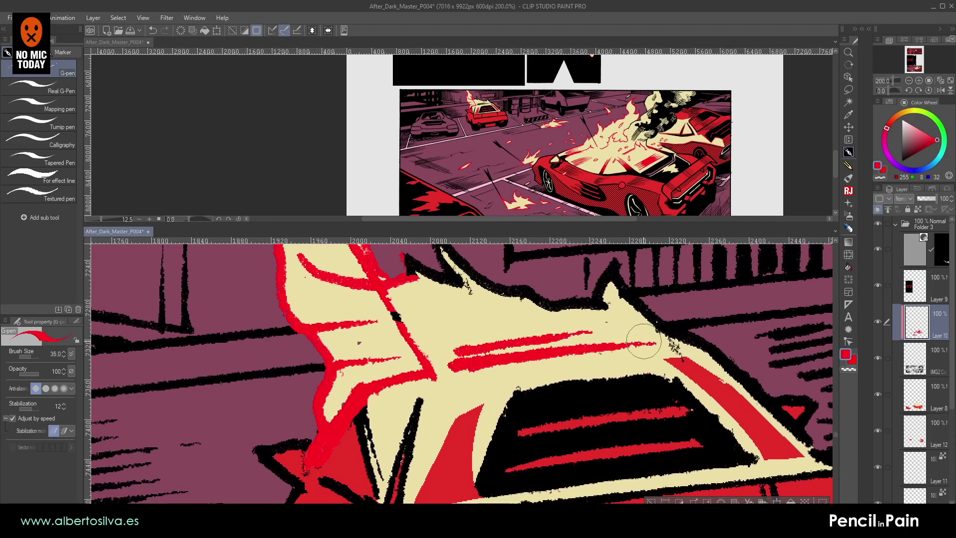
{"action": "left_click_drag", "start_coordinate": [466, 362], "coordinate": [458, 412]}
{"action": "mouse_move", "coordinate": [420, 310]}
{"action": "left_mouse_down"}
{"action": "mouse_move", "coordinate": [385, 380]}
{"action": "mouse_move", "coordinate": [424, 364]}
{"action": "mouse_move", "coordinate": [359, 362]}
{"action": "left_mouse_up"}
{"action": "left_click_drag", "start_coordinate": [435, 367], "coordinate": [386, 419]}
{"action": "mouse_move", "coordinate": [421, 352]}
{"action": "left_mouse_down"}
{"action": "mouse_move", "coordinate": [374, 401]}
{"action": "mouse_move", "coordinate": [439, 324]}
{"action": "mouse_move", "coordinate": [499, 329]}
{"action": "left_mouse_up"}
{"action": "left_click_drag", "start_coordinate": [496, 367], "coordinate": [433, 410]}
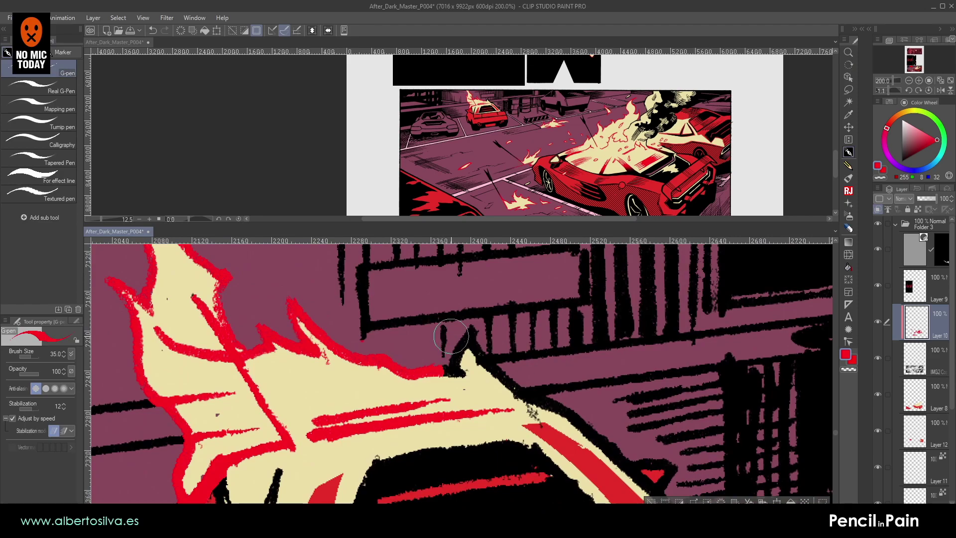
- Reduce the G-pen to size 17.5 and finish the bright red contour around the last flame peak and down the roof's far side
{"action": "key", "text": "["}
{"action": "left_click_drag", "start_coordinate": [473, 328], "coordinate": [449, 373]}
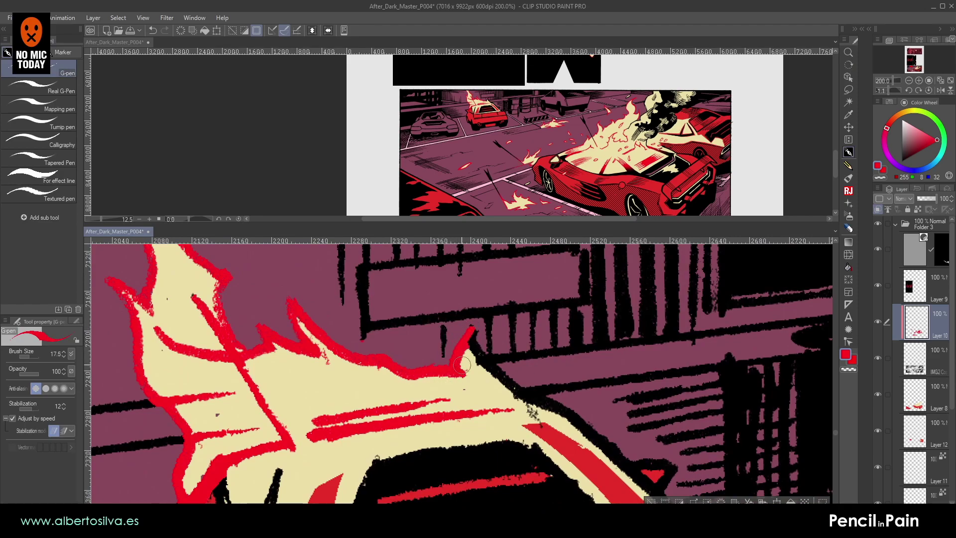
{"action": "left_click_drag", "start_coordinate": [471, 327], "coordinate": [481, 362]}
{"action": "key", "text": "shift+space"}
{"action": "mouse_move", "coordinate": [424, 342]}
{"action": "left_mouse_down"}
{"action": "mouse_move", "coordinate": [416, 404]}
{"action": "mouse_move", "coordinate": [515, 304]}
{"action": "left_mouse_up"}
{"action": "key", "text": "shift+space"}
{"action": "double_click", "coordinate": [503, 313]}
{"action": "scroll", "coordinate": [482, 301], "scroll_direction": "down", "scroll_amount": 3}
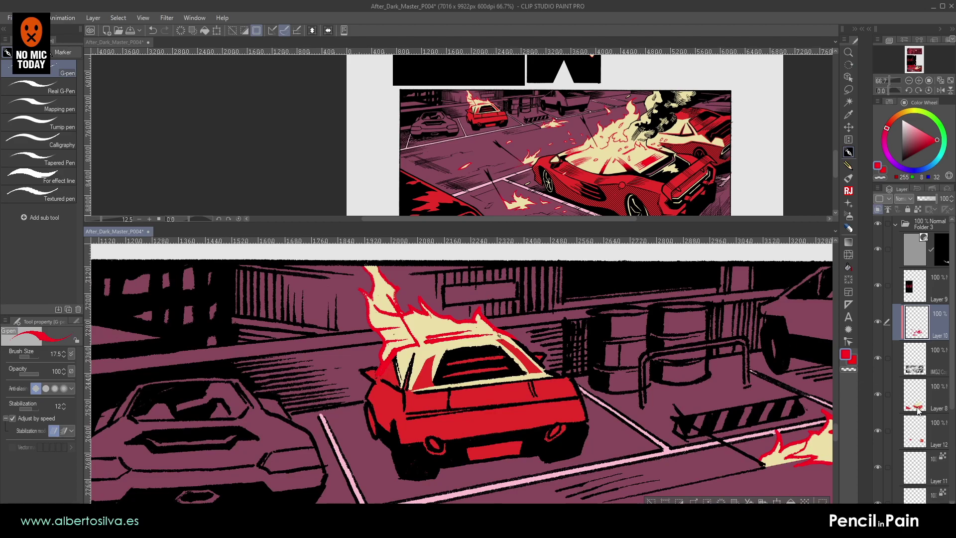
- On Layer 7, paint the windows of the dark background building white with the G-pen
{"action": "scroll", "coordinate": [918, 407], "scroll_direction": "down", "scroll_amount": 3}
{"action": "left_click", "coordinate": [916, 441]}
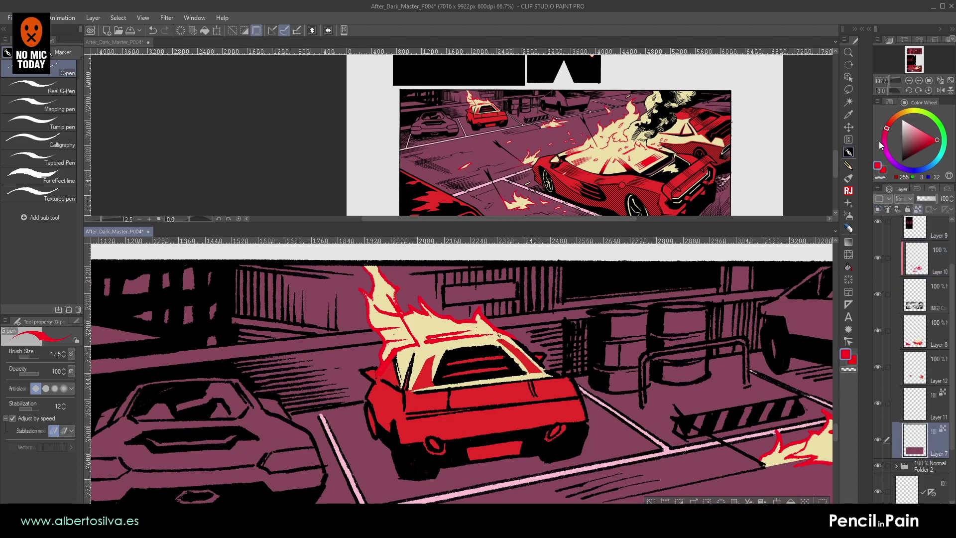
{"action": "left_click_drag", "start_coordinate": [910, 130], "coordinate": [891, 123]}
{"action": "left_click_drag", "start_coordinate": [268, 354], "coordinate": [513, 385]}
{"action": "key", "text": "]"}
{"action": "key", "text": "]"}
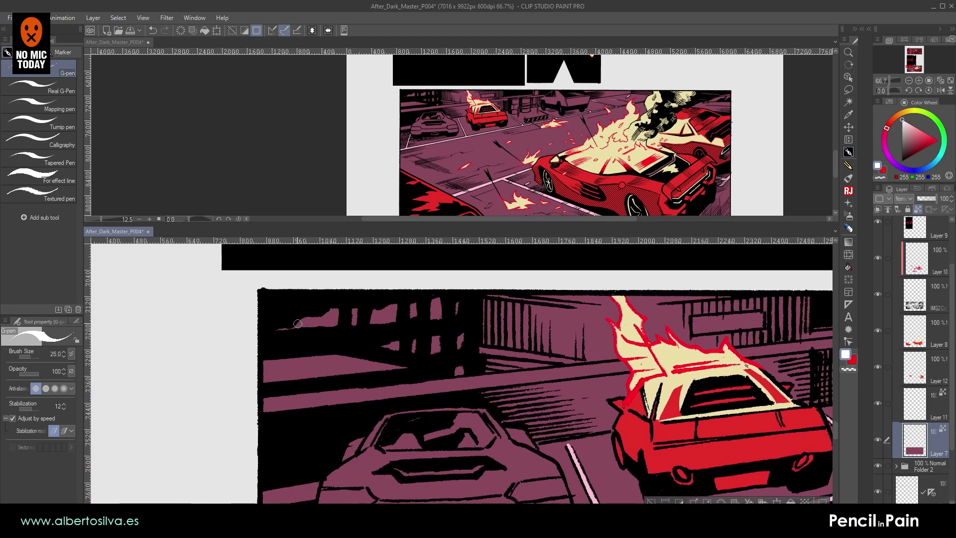
{"action": "mouse_move", "coordinate": [278, 331]}
{"action": "left_mouse_down"}
{"action": "mouse_move", "coordinate": [396, 314]}
{"action": "mouse_move", "coordinate": [398, 346]}
{"action": "left_mouse_up"}
{"action": "left_click_drag", "start_coordinate": [413, 342], "coordinate": [415, 349]}
{"action": "left_click_drag", "start_coordinate": [413, 305], "coordinate": [414, 318]}
{"action": "left_click_drag", "start_coordinate": [434, 299], "coordinate": [436, 318]}
{"action": "mouse_move", "coordinate": [434, 337]}
{"action": "left_mouse_down"}
{"action": "mouse_move", "coordinate": [436, 351]}
{"action": "mouse_move", "coordinate": [460, 348]}
{"action": "mouse_move", "coordinate": [460, 374]}
{"action": "left_mouse_up"}
{"action": "left_click_drag", "start_coordinate": [454, 320], "coordinate": [454, 306]}
{"action": "left_click_drag", "start_coordinate": [444, 347], "coordinate": [426, 373]}
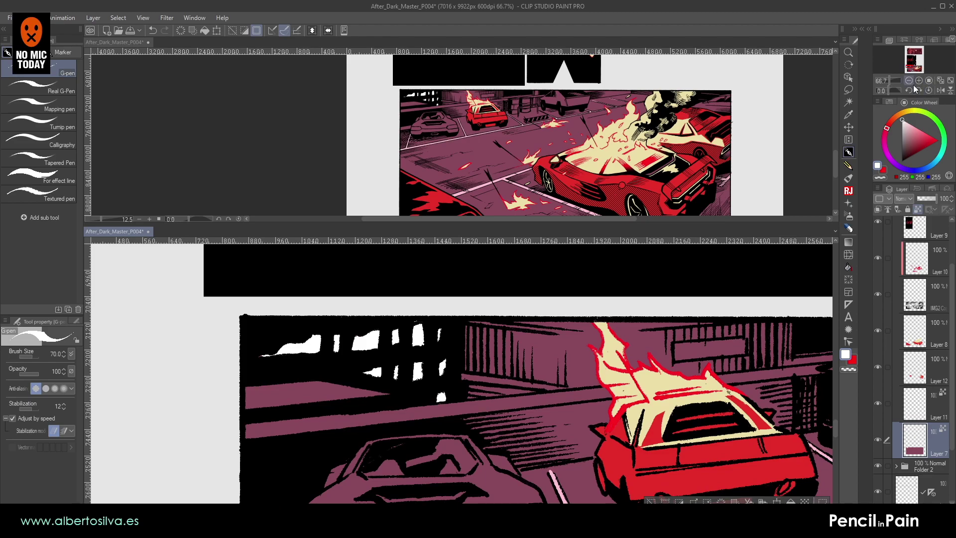
- Tint some of the building's white windows pale yellow and another light orange (232, 188, 117), and save the page
{"action": "left_click", "coordinate": [907, 114]}
{"action": "left_click", "coordinate": [915, 124]}
{"action": "left_click_drag", "start_coordinate": [354, 346], "coordinate": [376, 335]}
{"action": "left_click_drag", "start_coordinate": [367, 374], "coordinate": [378, 373]}
{"action": "left_click", "coordinate": [919, 129]}
{"action": "left_click_drag", "start_coordinate": [903, 112], "coordinate": [902, 114]}
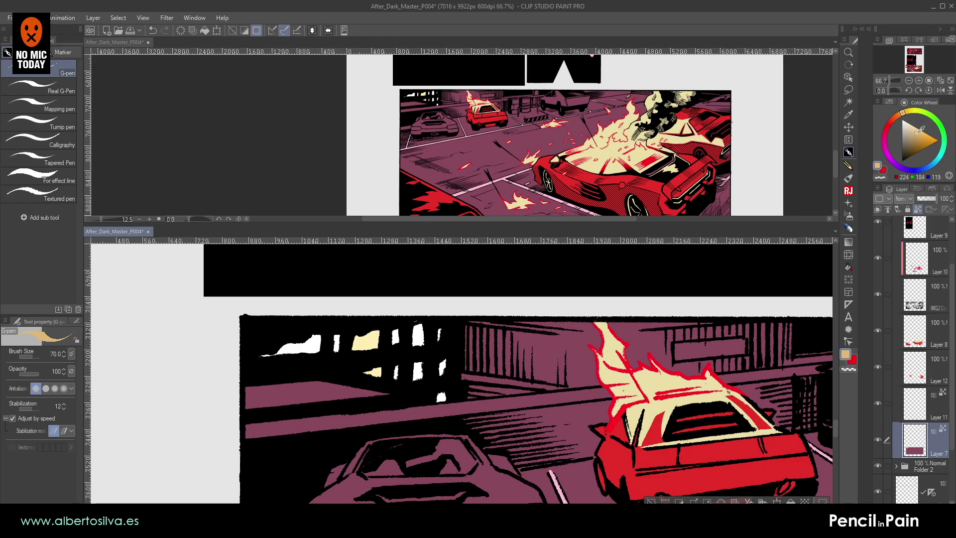
{"action": "left_click", "coordinate": [919, 132]}
{"action": "left_click_drag", "start_coordinate": [417, 365], "coordinate": [418, 377]}
{"action": "left_click", "coordinate": [908, 80]}
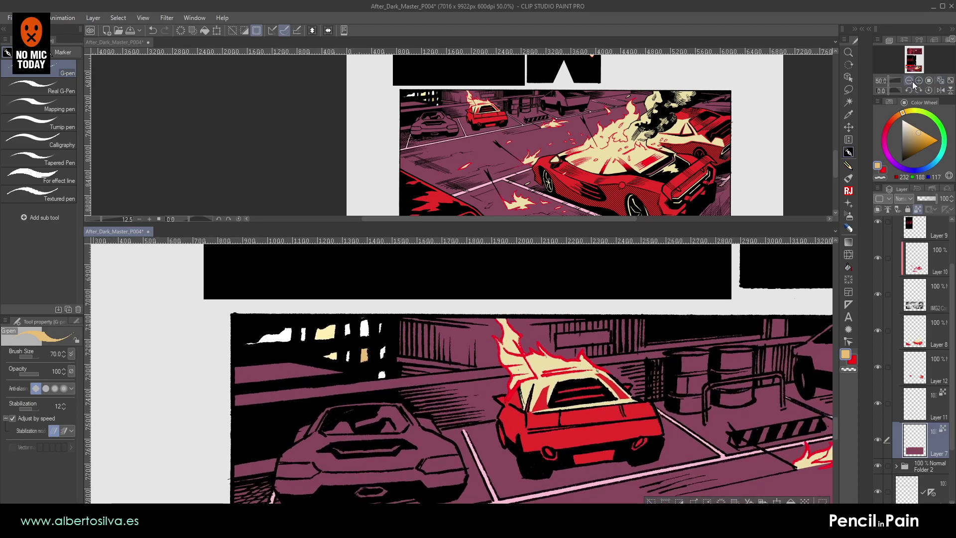
{"action": "left_click", "coordinate": [910, 81]}
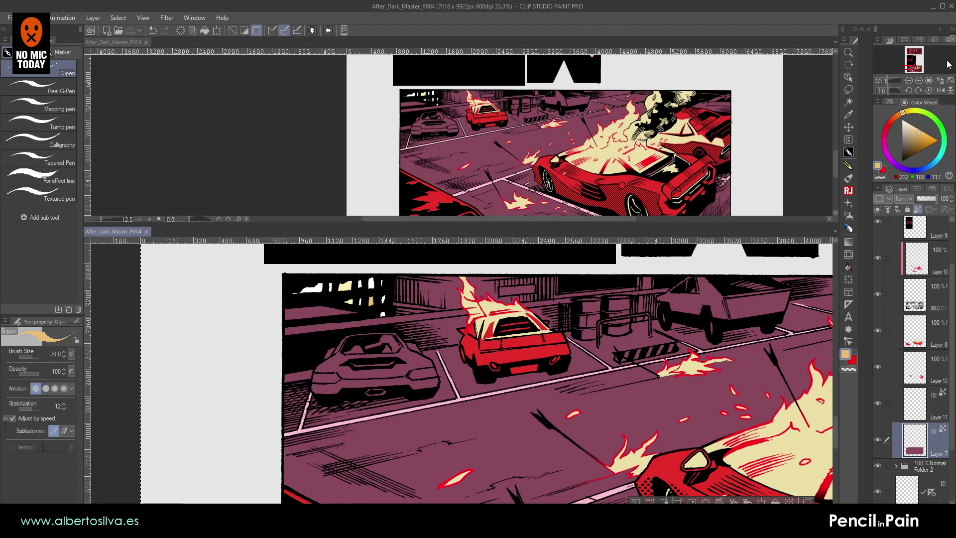
{"action": "left_click", "coordinate": [909, 80]}
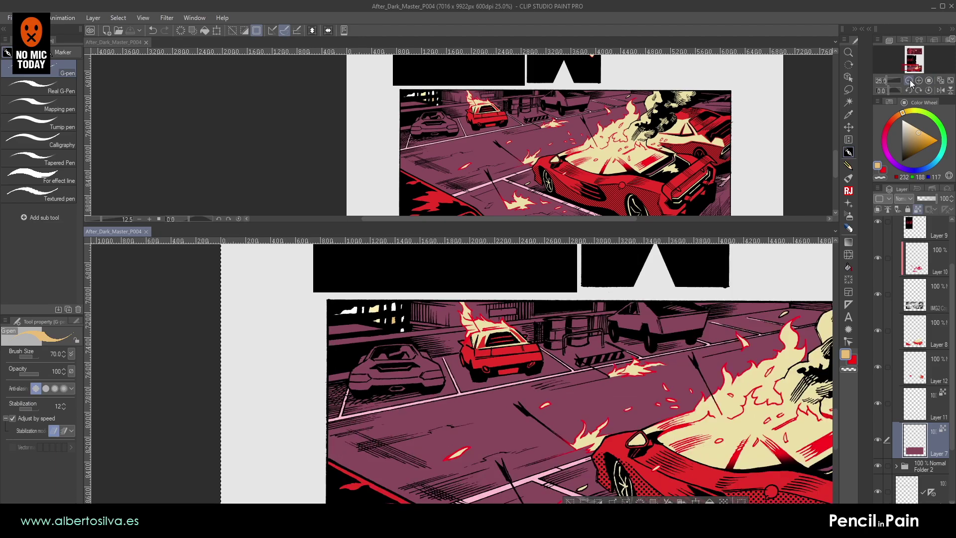
- On Layer 12, sample the pale yellow of the foreground car's wheel rim and paint the rim of the background car's wheel with it
{"action": "left_click", "coordinate": [919, 69]}
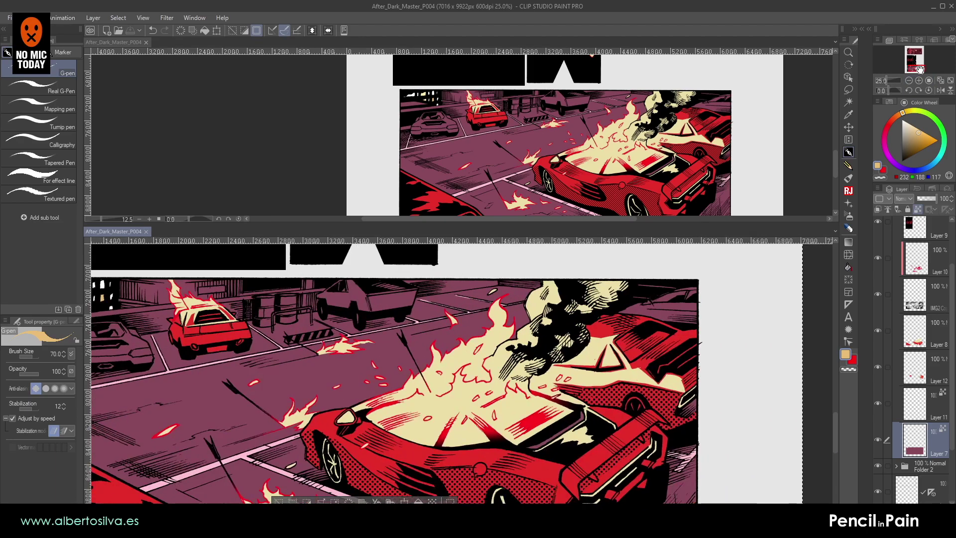
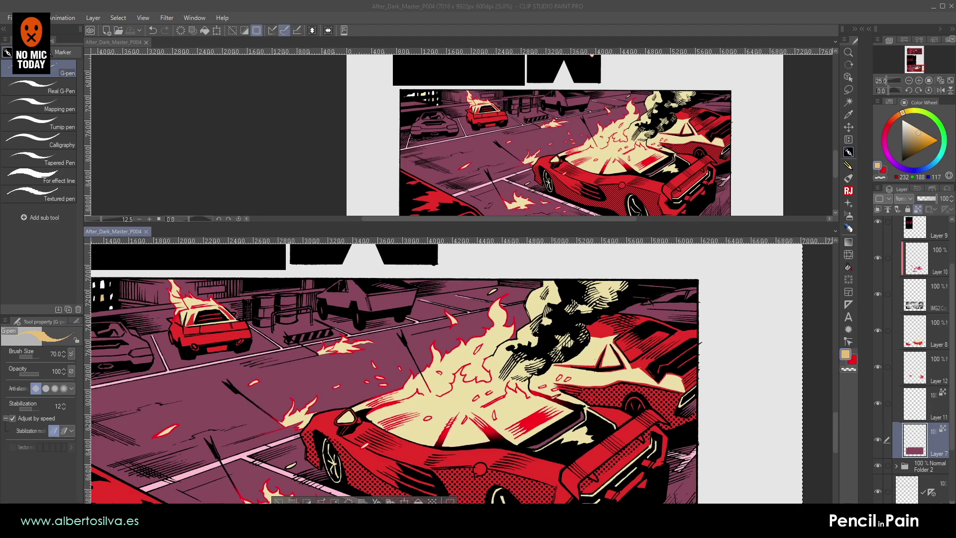
{"action": "left_click", "coordinate": [900, 15]}
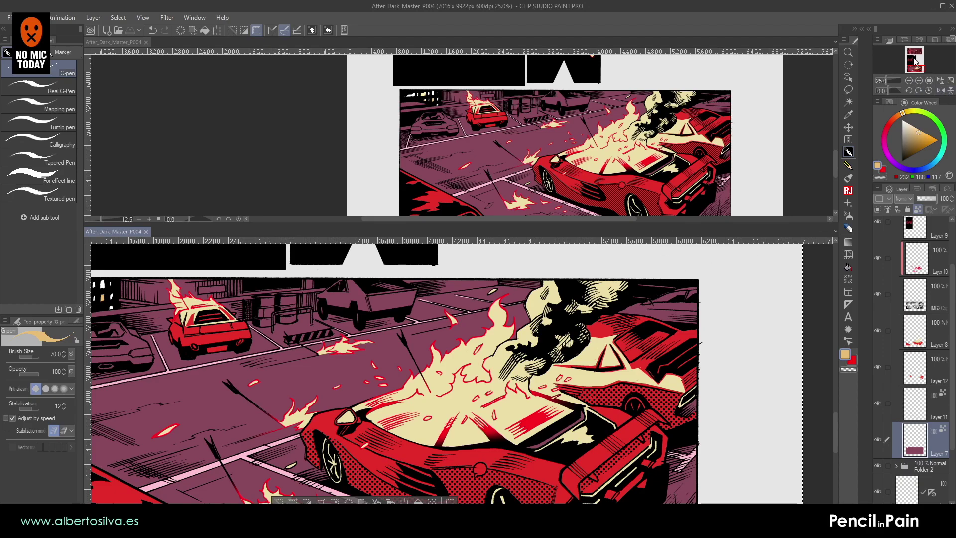
{"action": "left_click_drag", "start_coordinate": [914, 67], "coordinate": [916, 71]}
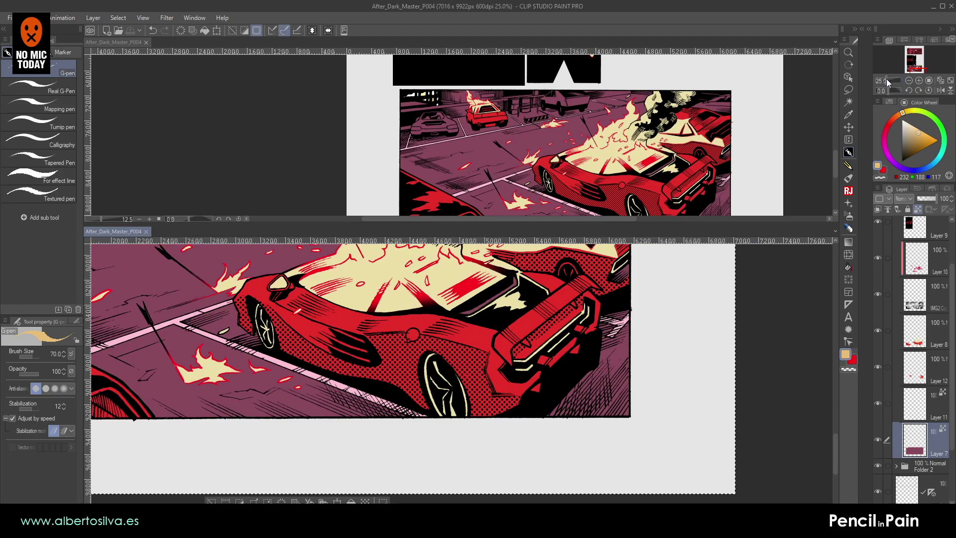
{"action": "left_click", "coordinate": [924, 376]}
{"action": "key", "text": "ctrl+plus"}
{"action": "key", "text": "ctrl+plus"}
{"action": "key", "text": "ctrl+plus"}
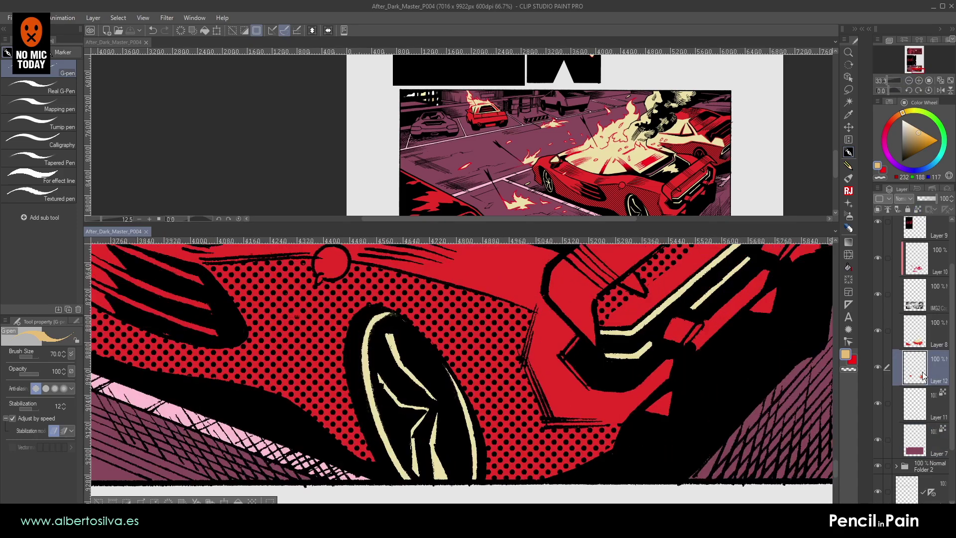
{"action": "mouse_move", "coordinate": [539, 330]}
{"action": "left_mouse_down"}
{"action": "mouse_move", "coordinate": [499, 353]}
{"action": "mouse_move", "coordinate": [511, 317]}
{"action": "left_mouse_up"}
{"action": "left_click", "coordinate": [339, 342], "text": "alt"}
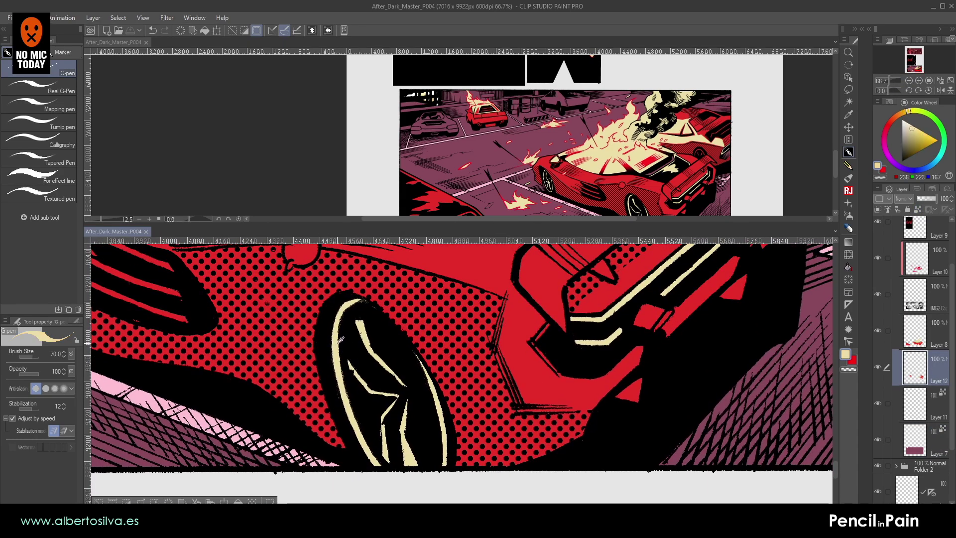
{"action": "left_click_drag", "start_coordinate": [528, 285], "coordinate": [371, 438]}
{"action": "mouse_move", "coordinate": [584, 248]}
{"action": "left_mouse_down"}
{"action": "mouse_move", "coordinate": [503, 372]}
{"action": "mouse_move", "coordinate": [465, 384]}
{"action": "mouse_move", "coordinate": [420, 330]}
{"action": "mouse_move", "coordinate": [396, 364]}
{"action": "mouse_move", "coordinate": [433, 348]}
{"action": "mouse_move", "coordinate": [451, 358]}
{"action": "mouse_move", "coordinate": [445, 343]}
{"action": "mouse_move", "coordinate": [417, 352]}
{"action": "mouse_move", "coordinate": [503, 393]}
{"action": "left_mouse_up"}
- Examine the background car's wheel and the dotted bodywork around it up close
{"action": "left_click", "coordinate": [918, 81]}
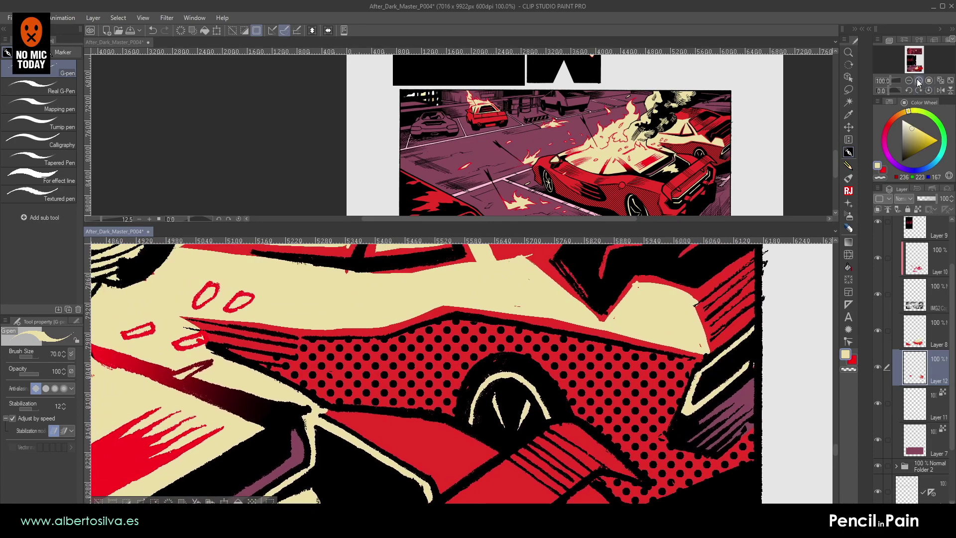
{"action": "left_click", "coordinate": [916, 80]}
{"action": "left_click", "coordinate": [916, 80]}
{"action": "left_click_drag", "start_coordinate": [691, 248], "coordinate": [589, 301]}
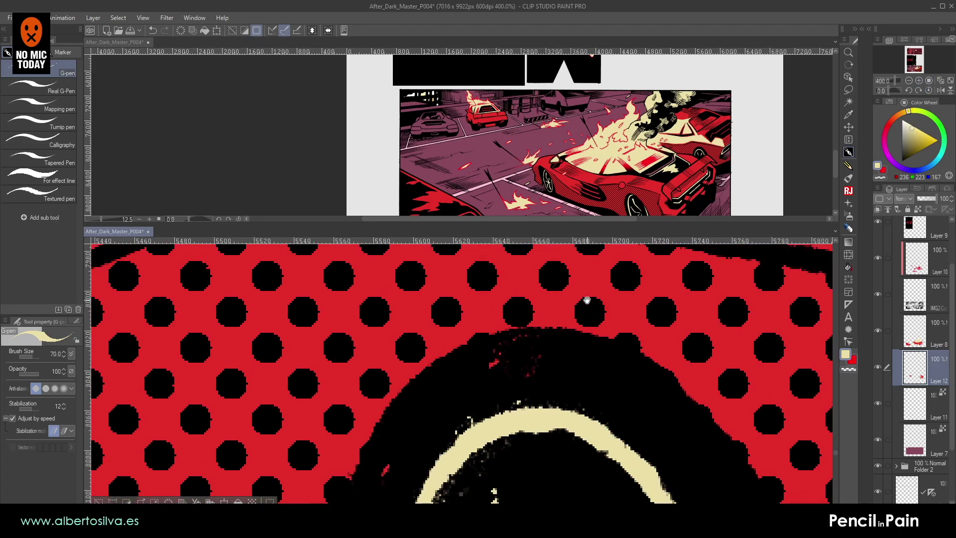
{"action": "left_click", "coordinate": [909, 81]}
{"action": "left_click", "coordinate": [909, 81]}
{"action": "left_click", "coordinate": [909, 81]}
{"action": "left_click", "coordinate": [909, 81]}
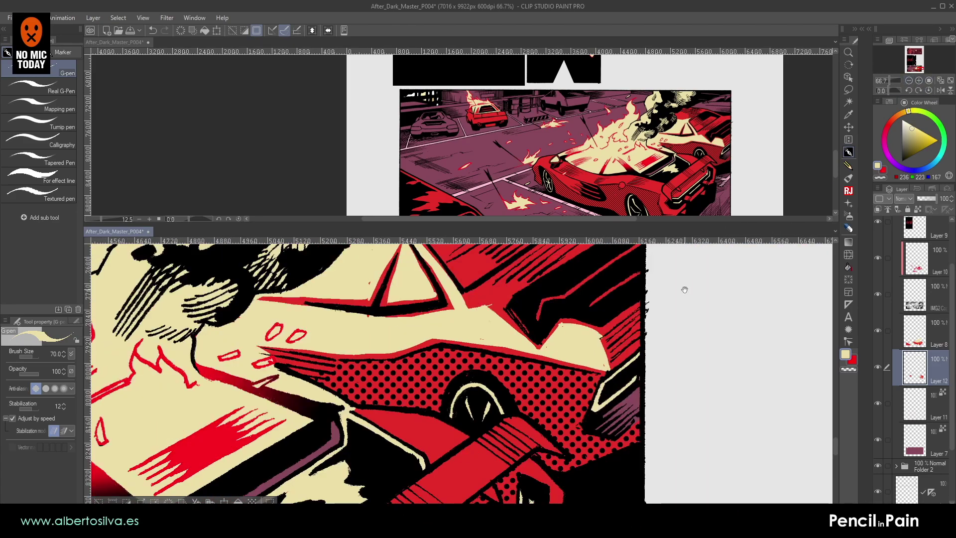
- Sample the muted purple (136, 73, 91) and paint the upper hatched part of the background car's window with a smaller G-pen
{"action": "left_click_drag", "start_coordinate": [604, 343], "coordinate": [595, 330]}
{"action": "mouse_move", "coordinate": [600, 440]}
{"action": "left_mouse_down"}
{"action": "mouse_move", "coordinate": [596, 222]}
{"action": "mouse_move", "coordinate": [540, 370]}
{"action": "mouse_move", "coordinate": [536, 415]}
{"action": "left_mouse_up"}
{"action": "left_click", "coordinate": [622, 367], "text": "alt"}
{"action": "left_click_drag", "start_coordinate": [553, 254], "coordinate": [528, 408]}
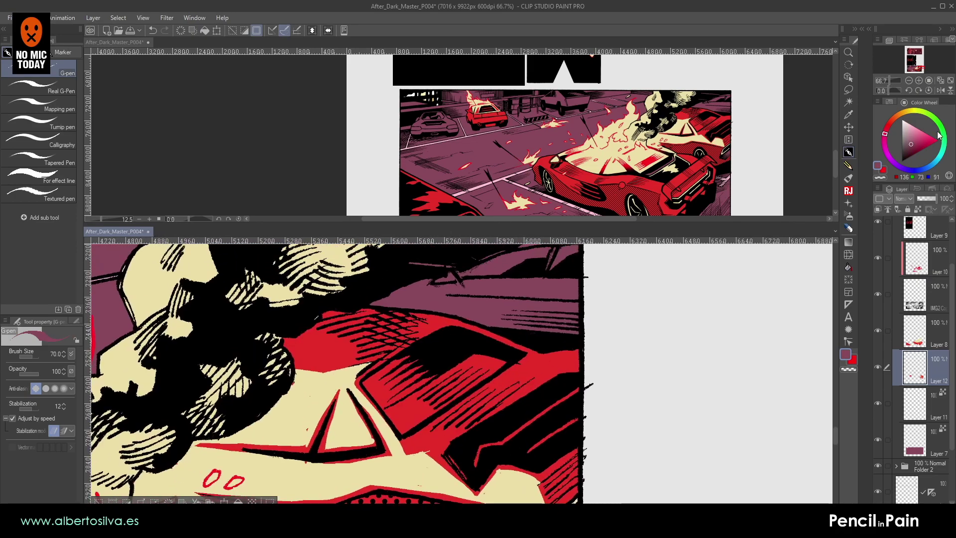
{"action": "left_click", "coordinate": [919, 82]}
{"action": "mouse_move", "coordinate": [462, 394]}
{"action": "left_mouse_down"}
{"action": "mouse_move", "coordinate": [477, 312]}
{"action": "mouse_move", "coordinate": [409, 310]}
{"action": "mouse_move", "coordinate": [425, 364]}
{"action": "left_mouse_up"}
{"action": "key", "text": "bracketleft"}
{"action": "key", "text": "bracketleft"}
{"action": "key", "text": "bracketleft"}
{"action": "mouse_move", "coordinate": [424, 320]}
{"action": "left_mouse_down"}
{"action": "mouse_move", "coordinate": [406, 338]}
{"action": "mouse_move", "coordinate": [362, 341]}
{"action": "left_mouse_up"}
- Trace the window's remaining edges in purple with the G-pen at size 20 and fill the enclosed red area with purple
{"action": "key", "text": "bracketleft"}
{"action": "key", "text": "bracketleft"}
{"action": "key", "text": "bracketleft"}
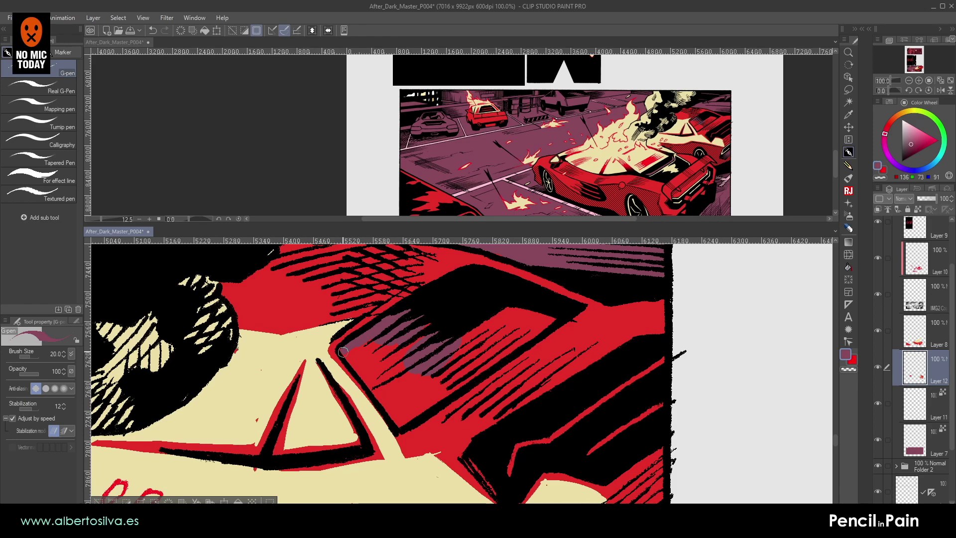
{"action": "left_click", "coordinate": [375, 392], "text": "shift"}
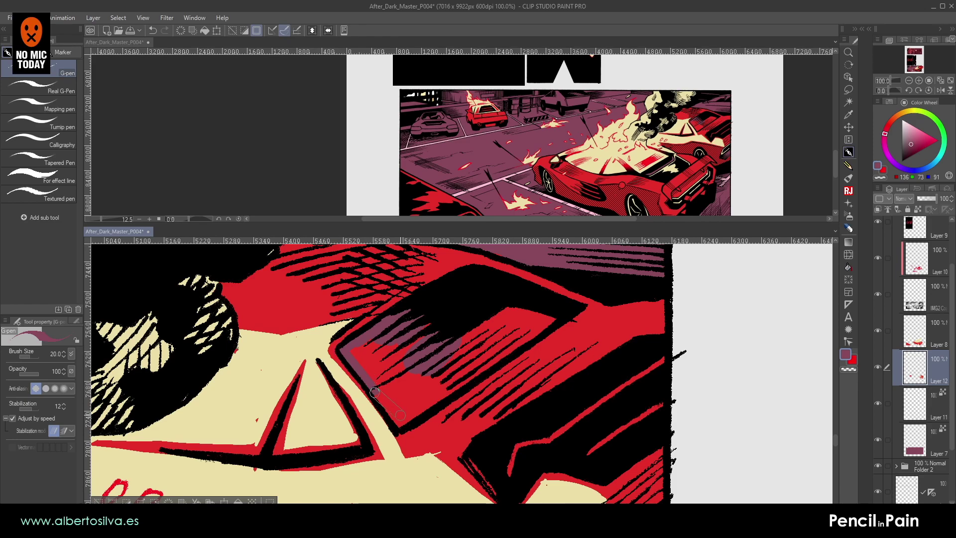
{"action": "left_click_drag", "start_coordinate": [399, 426], "coordinate": [572, 308]}
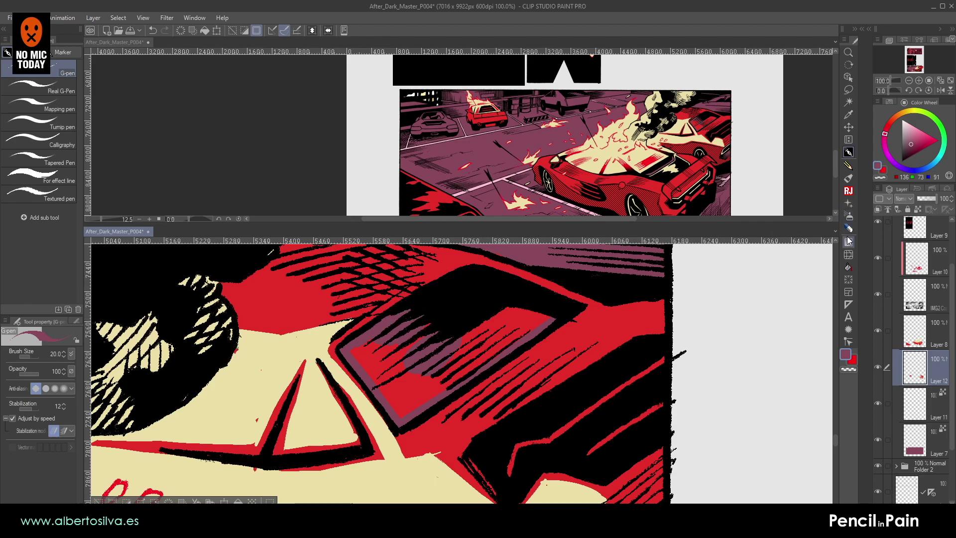
{"action": "left_click", "coordinate": [849, 267]}
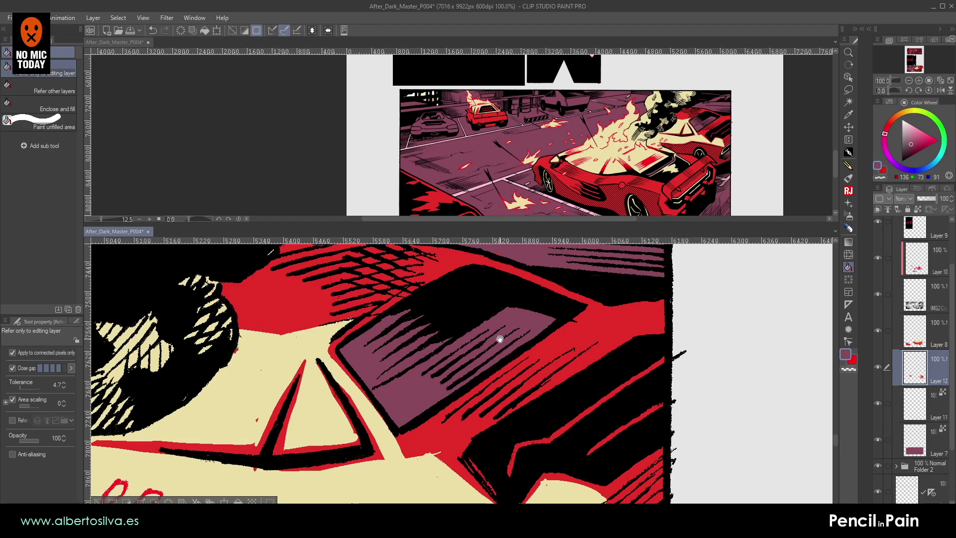
{"action": "left_click", "coordinate": [497, 335]}
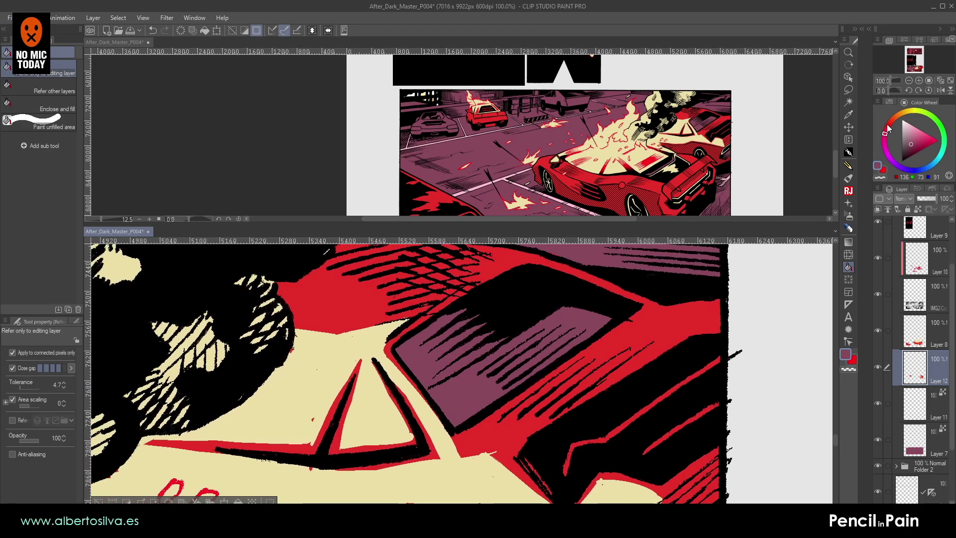
- Review the whole panel, save the page and make Layer 11 the active layer
{"action": "left_click", "coordinate": [908, 80]}
{"action": "left_click", "coordinate": [908, 80]}
{"action": "left_click", "coordinate": [909, 80]}
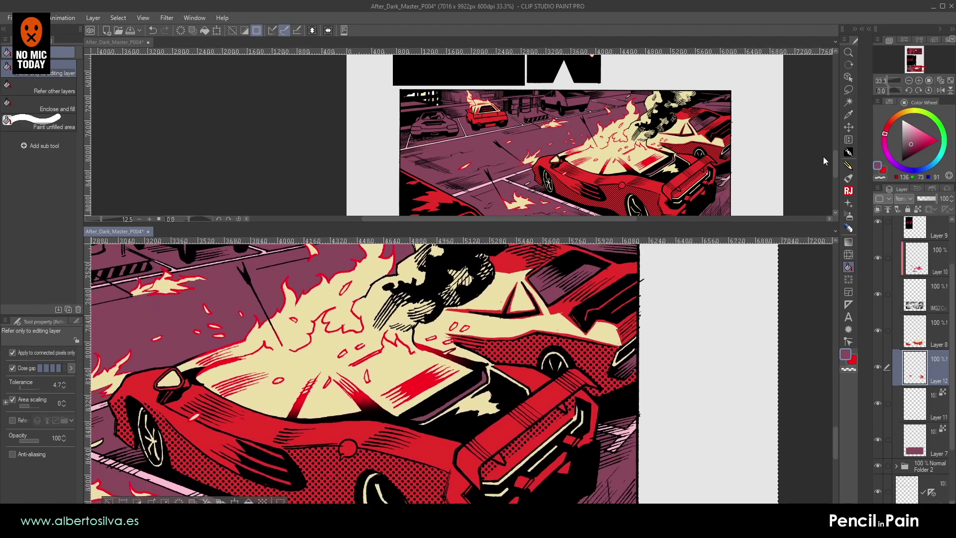
{"action": "left_click", "coordinate": [909, 80]}
{"action": "left_click_drag", "start_coordinate": [593, 342], "coordinate": [798, 349]}
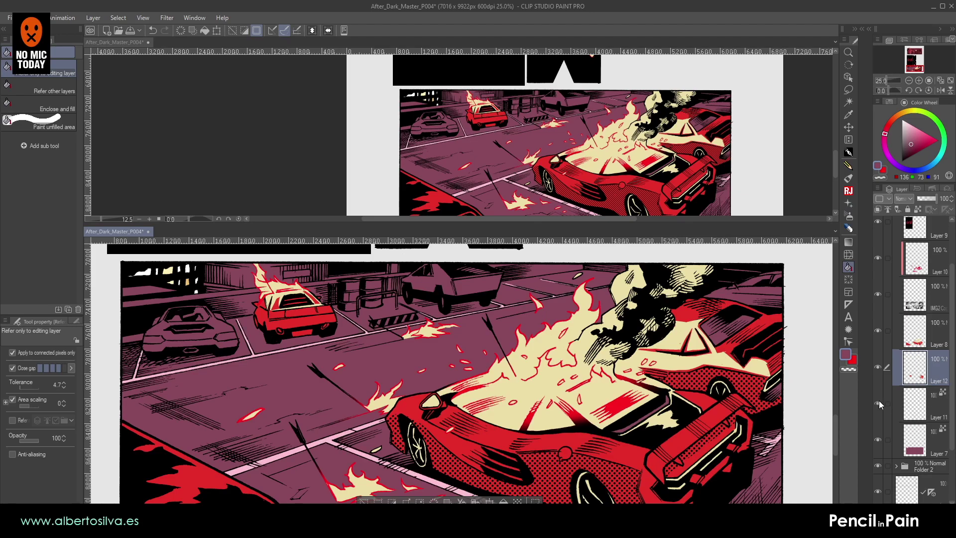
{"action": "left_click", "coordinate": [929, 411]}
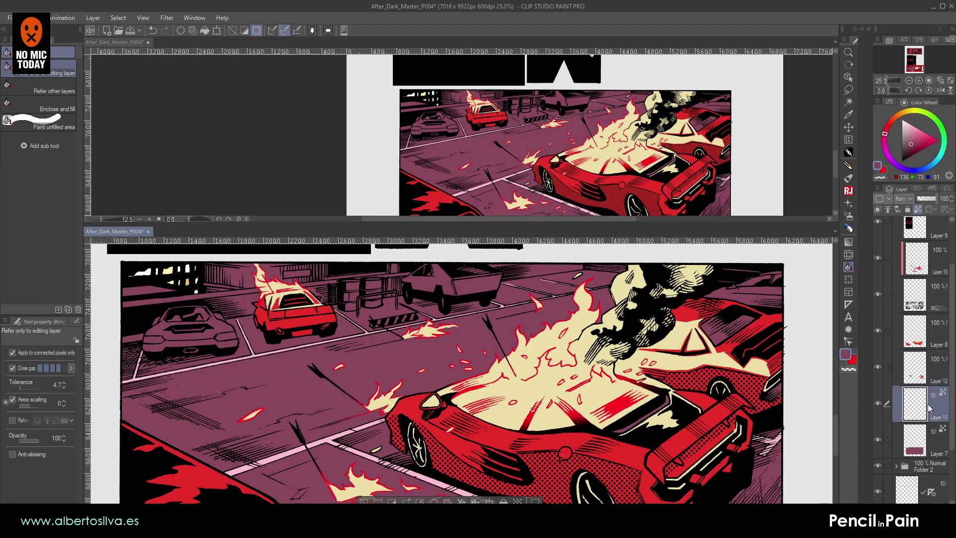
- Save the page and bring the burning-car panel into both canvas views
{"action": "key", "text": "ctrl+s"}
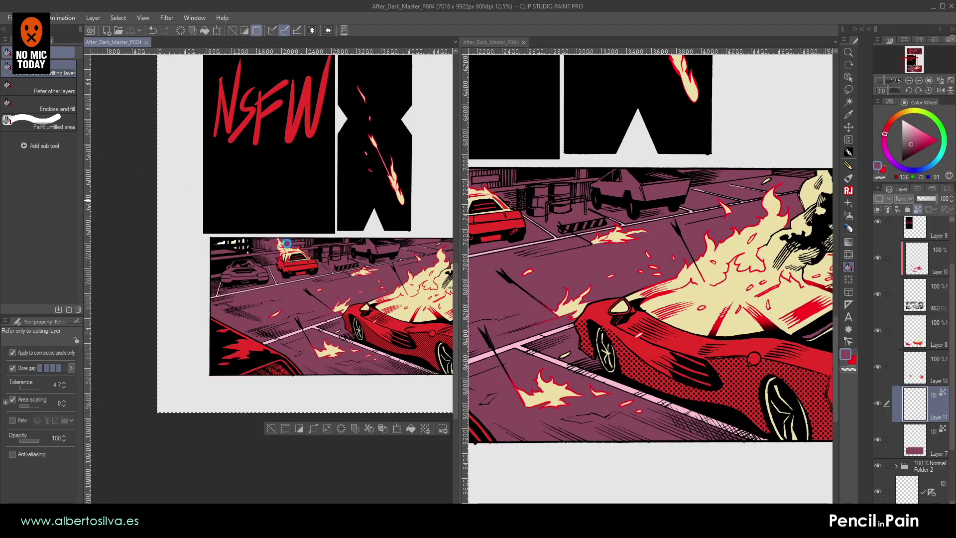
{"action": "left_click", "coordinate": [336, 129]}
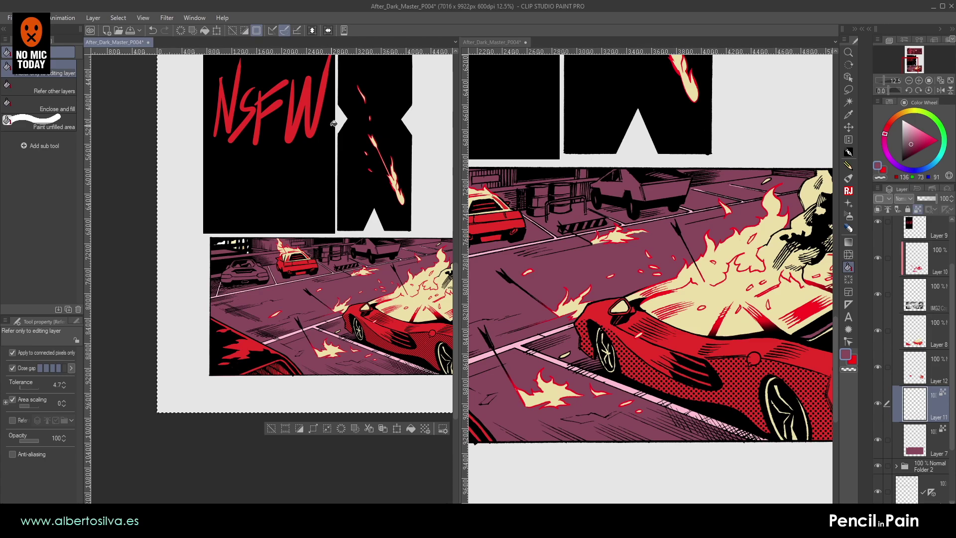
{"action": "left_click_drag", "start_coordinate": [370, 232], "coordinate": [255, 227]}
{"action": "left_click_drag", "start_coordinate": [460, 283], "coordinate": [348, 288]}
{"action": "left_click_drag", "start_coordinate": [665, 339], "coordinate": [524, 321]}
{"action": "left_click_drag", "start_coordinate": [692, 392], "coordinate": [692, 393]}
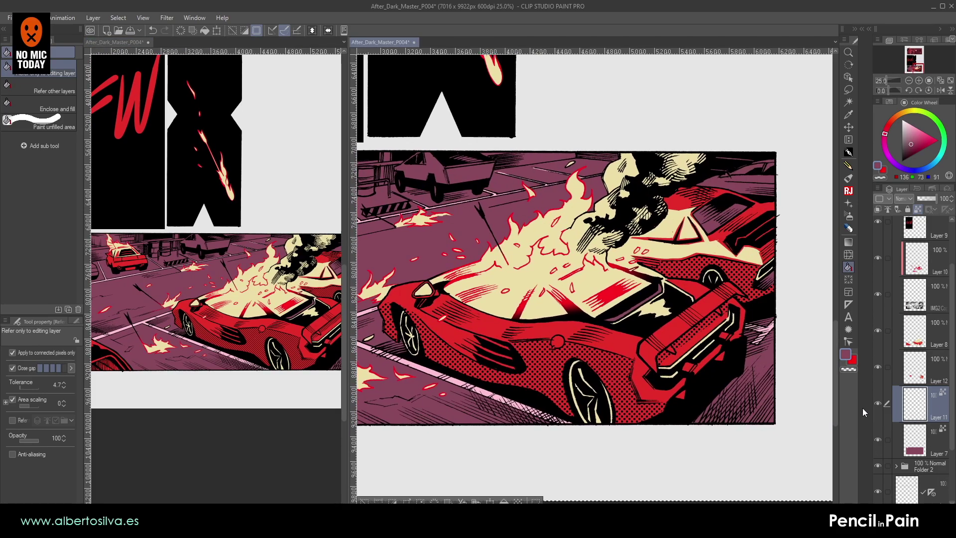
- Check what Layer 11 contributes to the panel and lock the layer
{"action": "left_click", "coordinate": [878, 404]}
{"action": "left_click", "coordinate": [877, 404]}
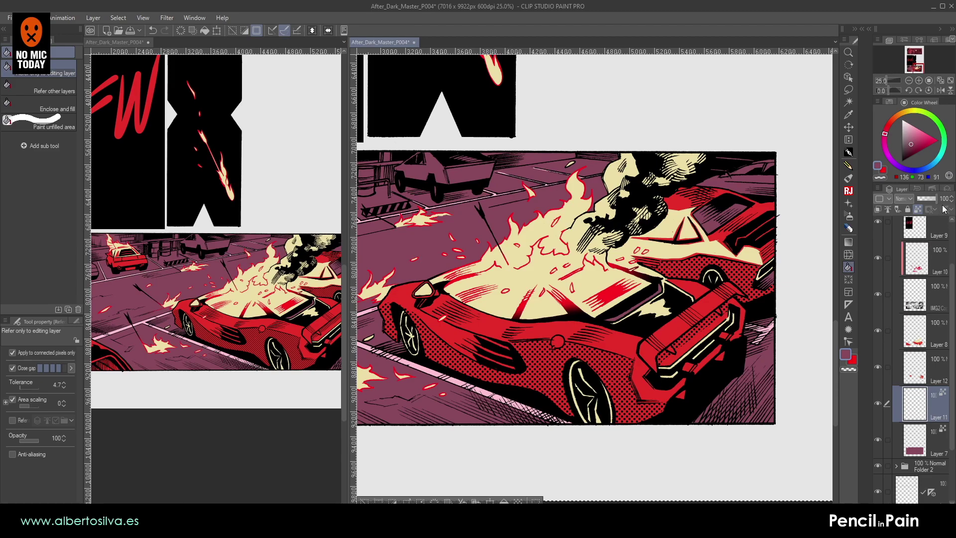
{"action": "left_click", "coordinate": [908, 210]}
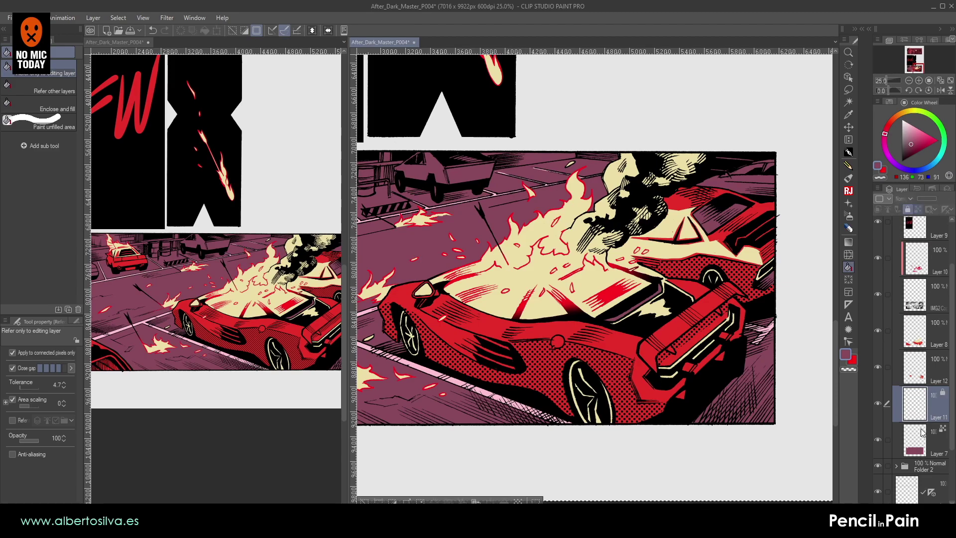
- Add a new layer directly above Layer 7 for colouring the parked pickup truck in the background
{"action": "left_click", "coordinate": [922, 432]}
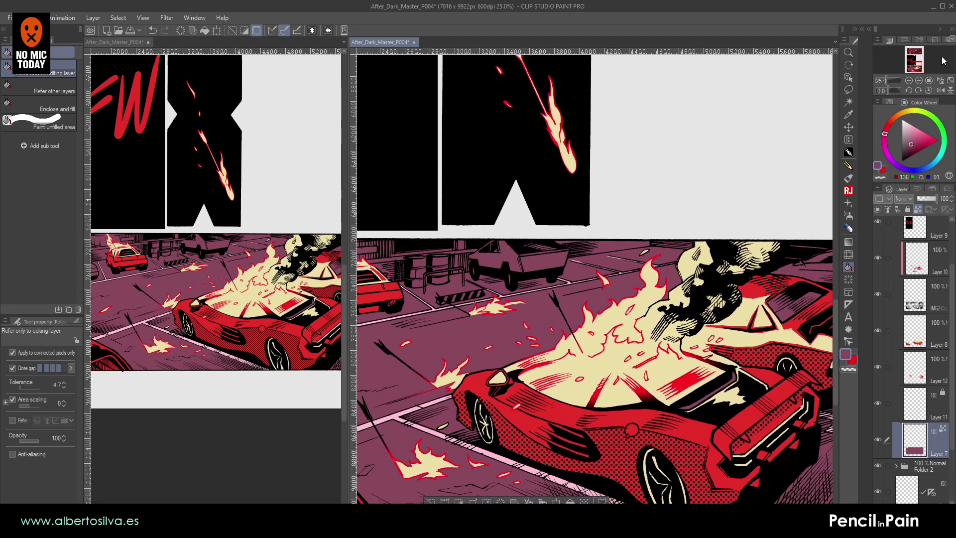
{"action": "left_click", "coordinate": [919, 80]}
{"action": "left_click", "coordinate": [920, 81]}
{"action": "left_click", "coordinate": [919, 80]}
{"action": "left_click", "coordinate": [920, 81]}
{"action": "left_click_drag", "start_coordinate": [578, 277], "coordinate": [860, 367]}
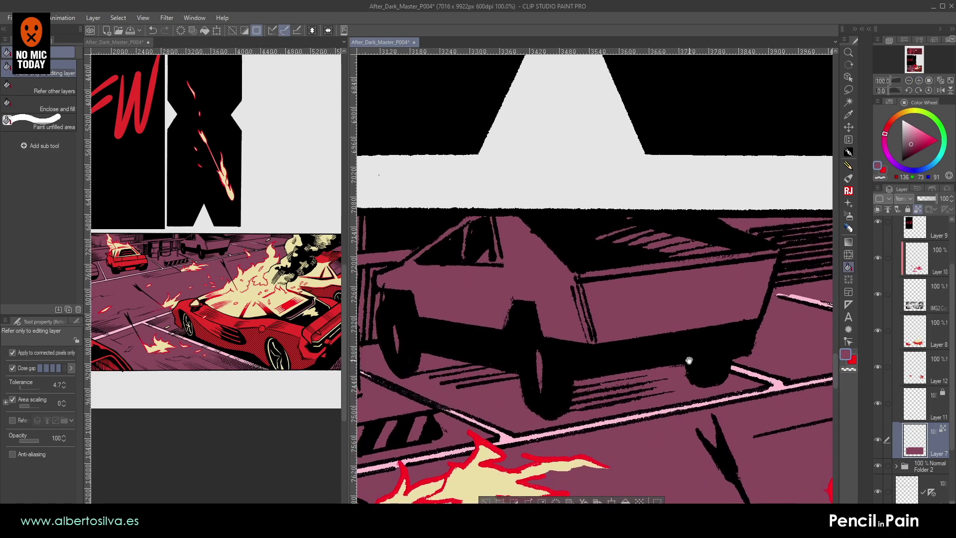
{"action": "left_click", "coordinate": [849, 154]}
{"action": "key", "text": "ctrl+shift+n"}
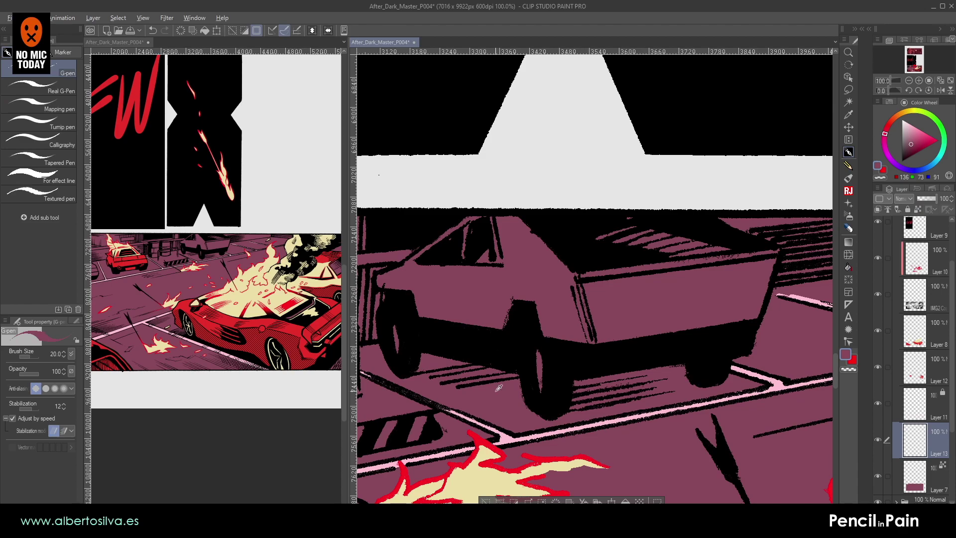
- Sample the parking lines' light pink (255, 192, 210) and trace the truck's tailgate edges with the G-pen at size 30
{"action": "left_click", "coordinate": [508, 437], "text": "alt"}
{"action": "key", "text": "bracketright"}
{"action": "key", "text": "bracketright"}
{"action": "left_click", "coordinate": [576, 273]}
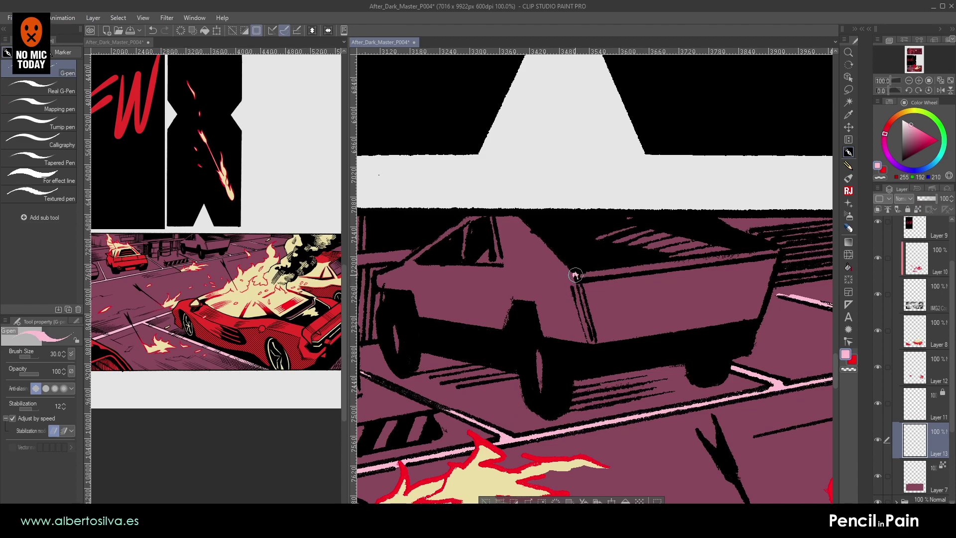
{"action": "left_click", "coordinate": [592, 342], "text": "shift"}
{"action": "left_click", "coordinate": [750, 314], "text": "shift"}
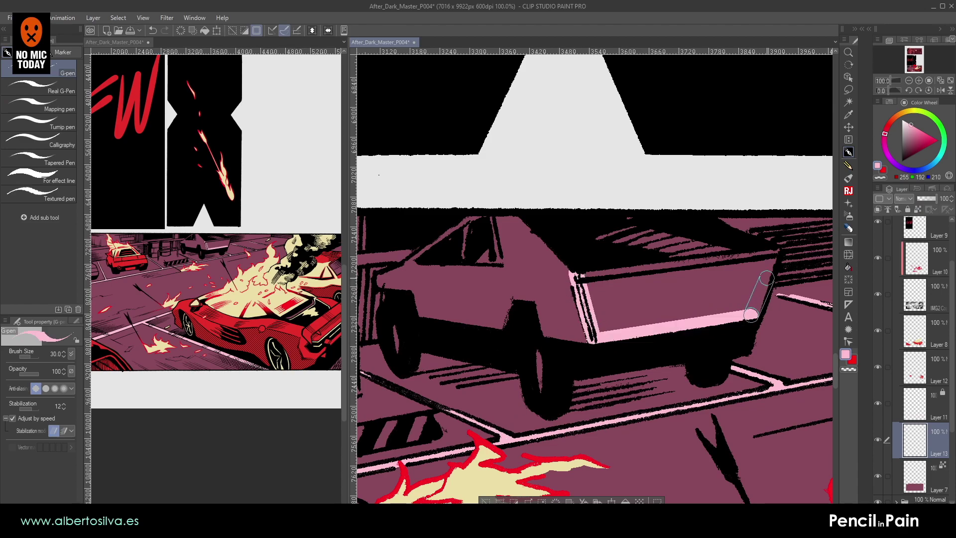
{"action": "left_click", "coordinate": [773, 255], "text": "shift"}
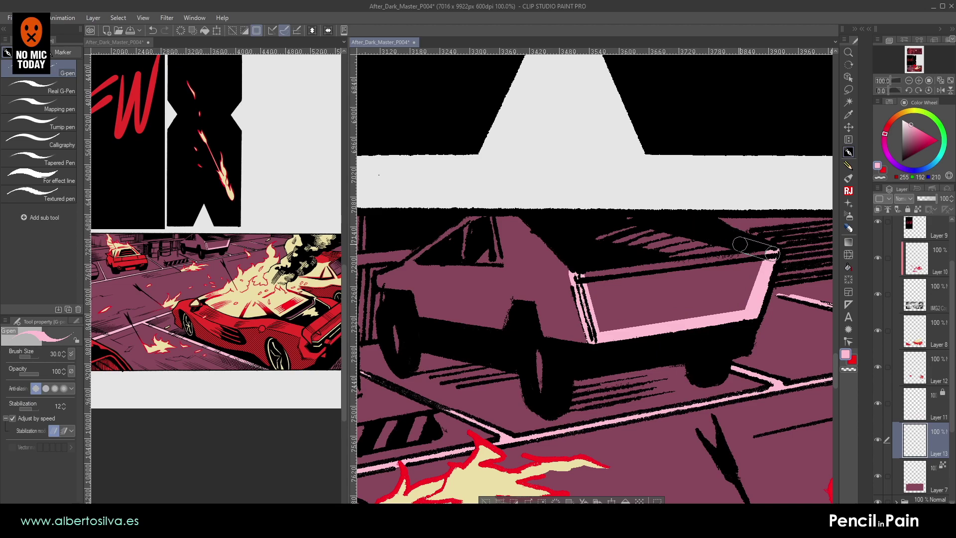
- Trace the truck's roof, windscreen slope, nose, wheel arches and lower side edge in light pink straight segments
{"action": "left_click", "coordinate": [704, 218]}
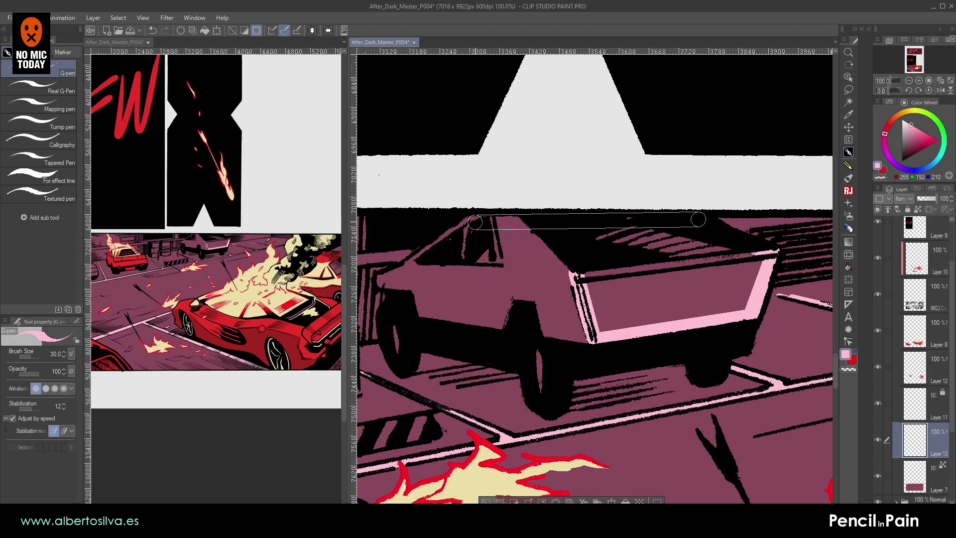
{"action": "left_click", "coordinate": [466, 221], "text": "shift"}
{"action": "left_click", "coordinate": [398, 273], "text": "shift"}
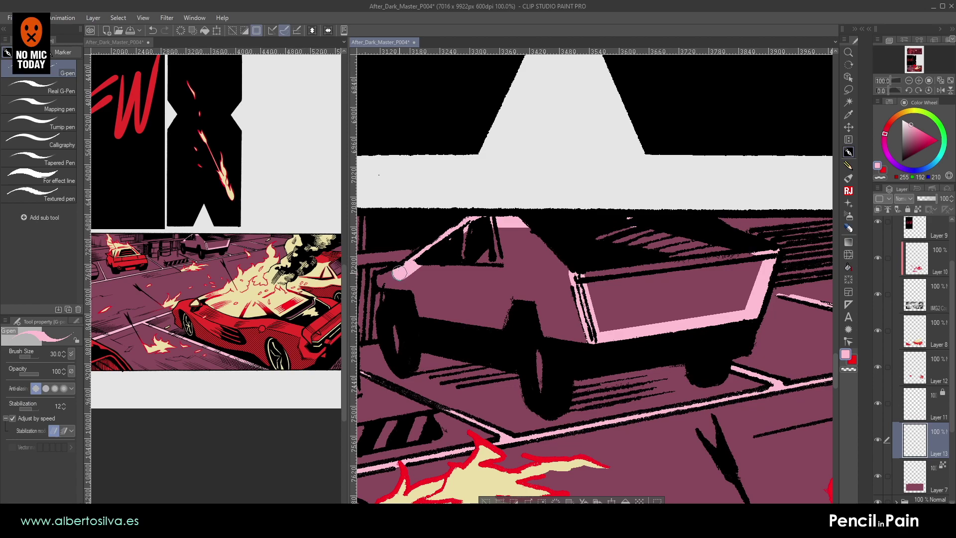
{"action": "left_click", "coordinate": [383, 279], "text": "shift"}
{"action": "left_click", "coordinate": [410, 285], "text": "shift"}
{"action": "left_click", "coordinate": [422, 313], "text": "shift"}
{"action": "left_click", "coordinate": [505, 329], "text": "shift"}
{"action": "left_click", "coordinate": [516, 302], "text": "shift"}
{"action": "left_click", "coordinate": [530, 301], "text": "shift"}
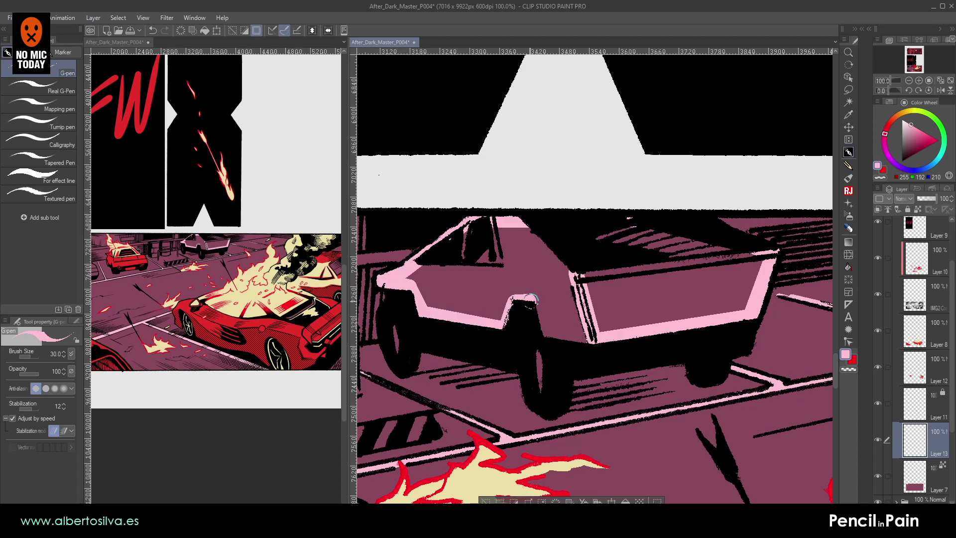
{"action": "left_click", "coordinate": [546, 330], "text": "shift"}
{"action": "left_click", "coordinate": [595, 342], "text": "shift"}
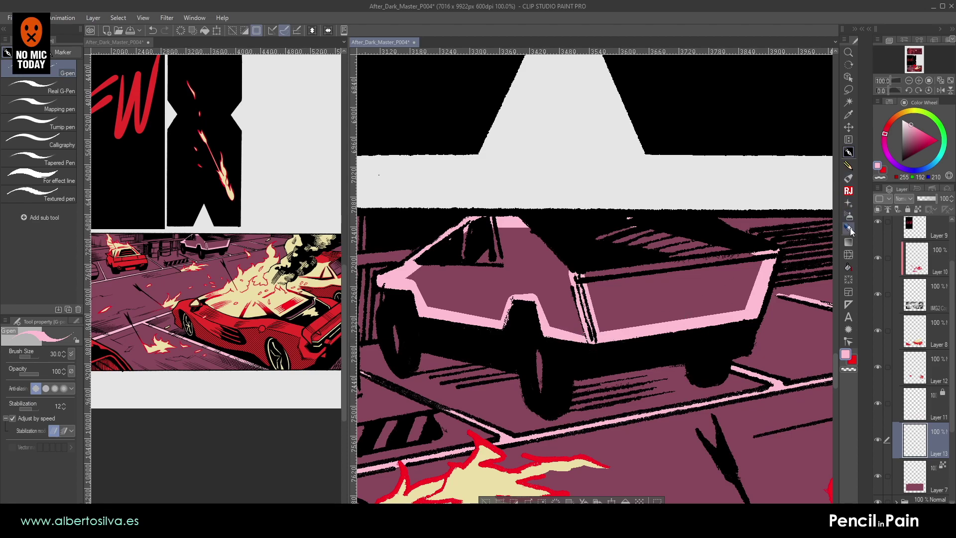
- Fill the outlined truck bodywork with light pink and paint its wheel centres with the G-pen at size 40
{"action": "left_click", "coordinate": [849, 267]}
{"action": "left_click", "coordinate": [673, 294]}
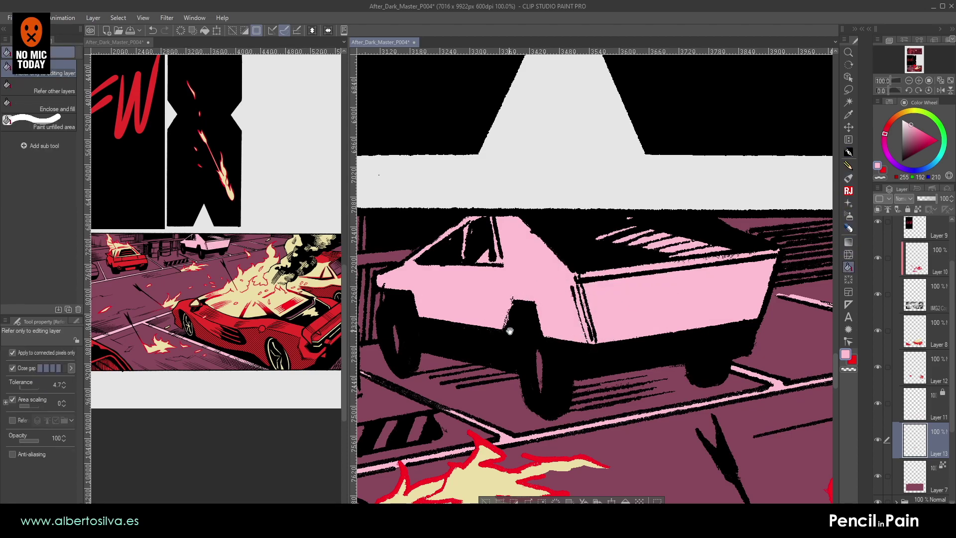
{"action": "left_click_drag", "start_coordinate": [530, 327], "coordinate": [592, 335]}
{"action": "left_click", "coordinate": [849, 152]}
{"action": "mouse_move", "coordinate": [454, 335]}
{"action": "left_mouse_down"}
{"action": "mouse_move", "coordinate": [459, 357]}
{"action": "mouse_move", "coordinate": [592, 366]}
{"action": "mouse_move", "coordinate": [602, 398]}
{"action": "left_mouse_up"}
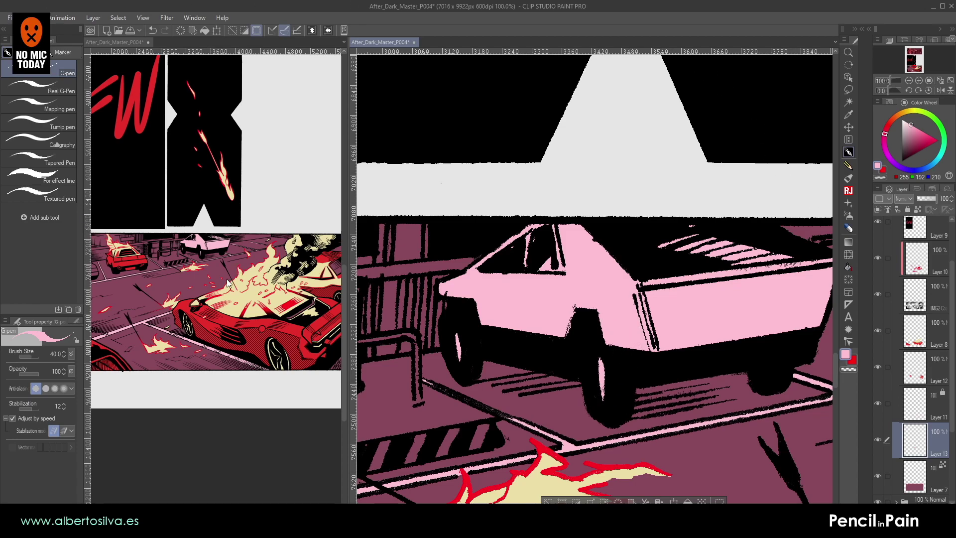
- Try darkening the light pink of the truck's bodywork
{"action": "key", "text": "ctrl+s"}
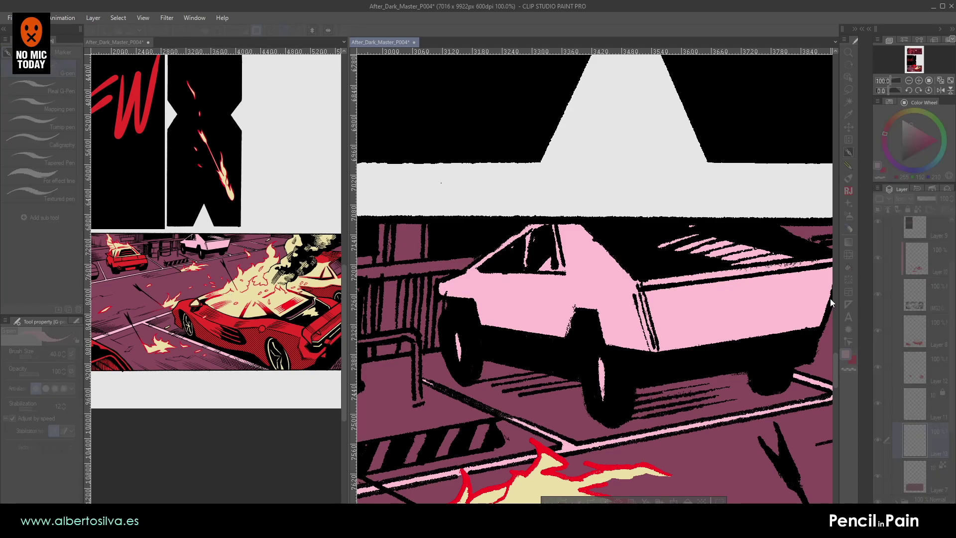
{"action": "left_click_drag", "start_coordinate": [842, 301], "coordinate": [833, 330]}
{"action": "key", "text": "ctrl+y"}
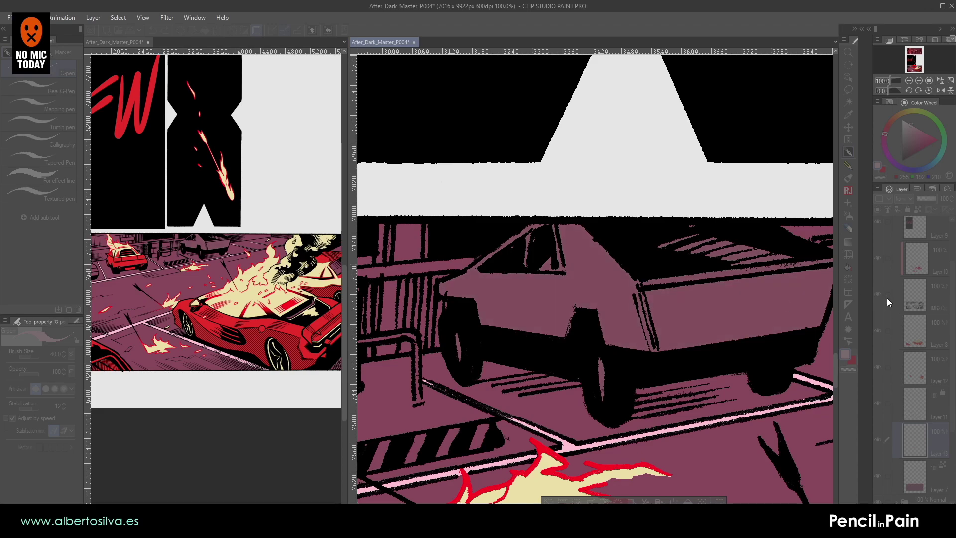
{"action": "key", "text": "ctrl+y"}
{"action": "key", "text": "ctrl+z"}
{"action": "left_click", "coordinate": [924, 231]}
- Mix a dusty pink (188, 119, 139) and fill the truck's bodywork with it
{"action": "left_click", "coordinate": [848, 267]}
{"action": "left_click", "coordinate": [739, 449], "text": "alt"}
{"action": "left_click_drag", "start_coordinate": [912, 141], "coordinate": [913, 135]}
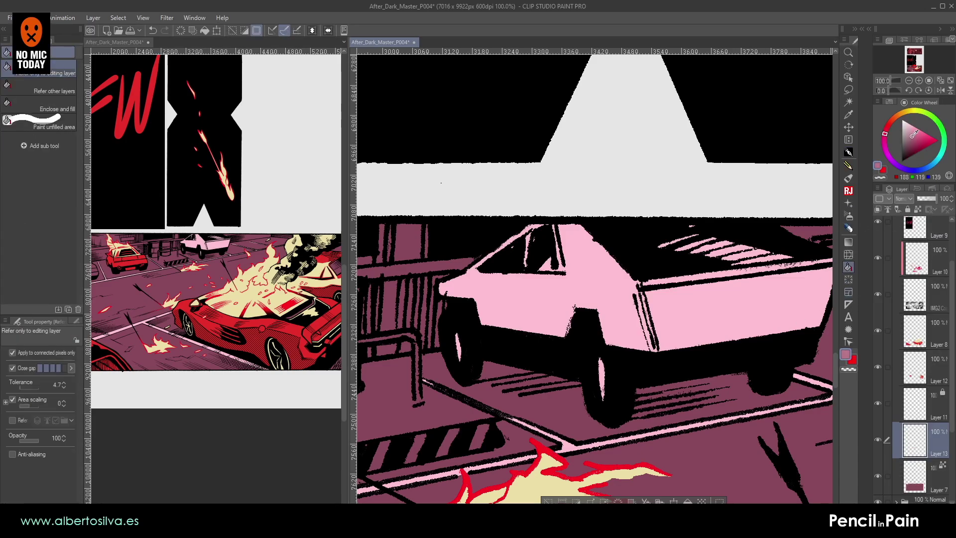
{"action": "left_click", "coordinate": [688, 320]}
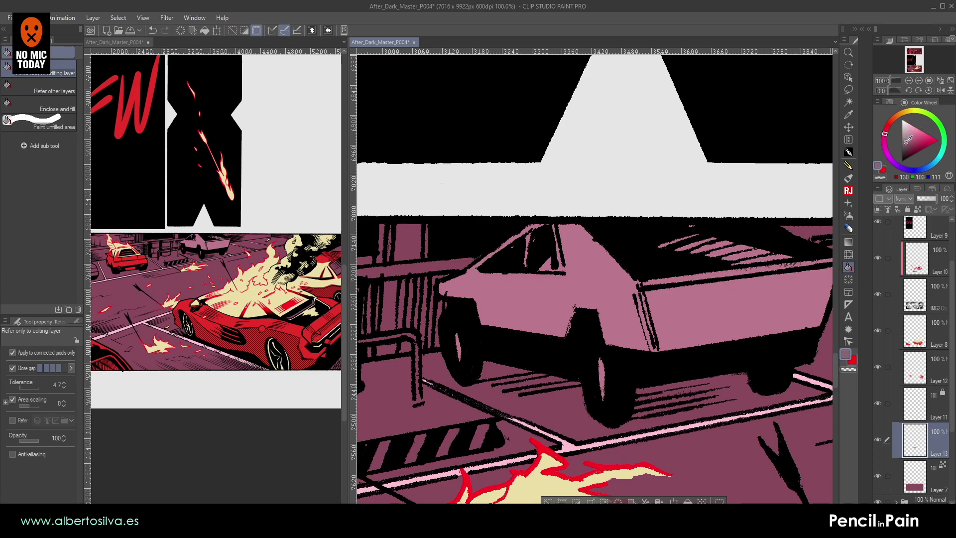
- Choose a dark mauve (113, 79, 88) and begin shading the truck's side below the window with the G-pen at size 60
{"action": "left_click", "coordinate": [531, 307]}
{"action": "key", "text": "ctrl+z"}
{"action": "scroll", "coordinate": [530, 309], "scroll_direction": "up", "scroll_amount": 2}
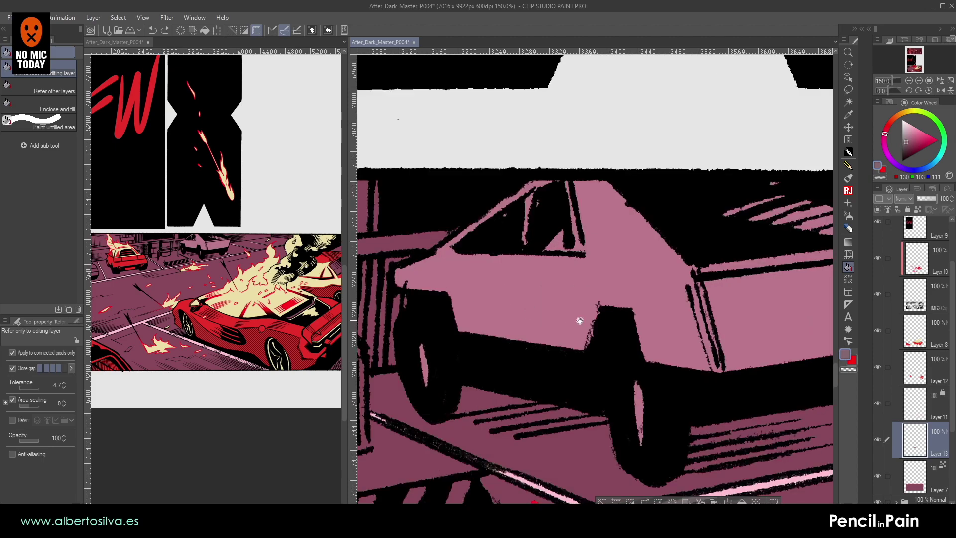
{"action": "left_click_drag", "start_coordinate": [571, 322], "coordinate": [548, 270]}
{"action": "left_click", "coordinate": [556, 393], "text": "alt"}
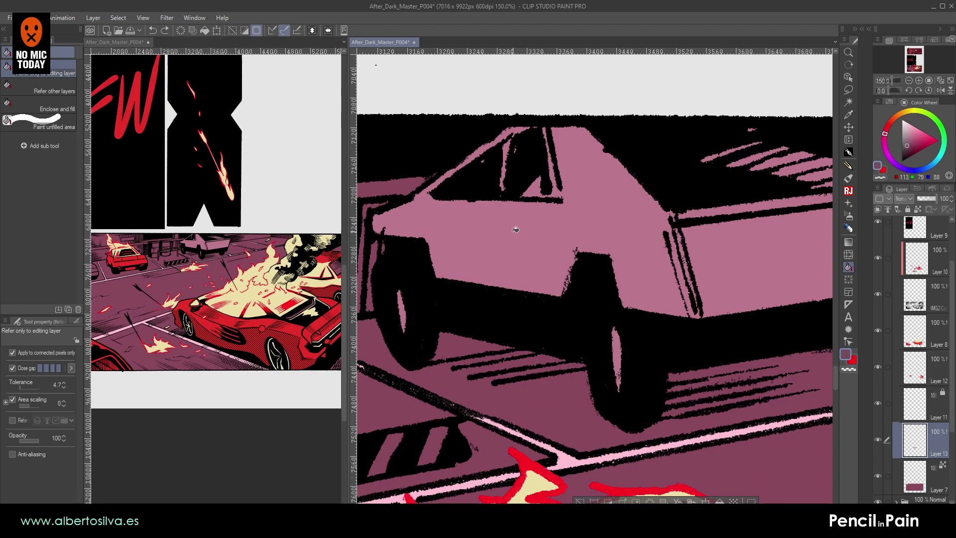
{"action": "key", "text": "p"}
{"action": "mouse_move", "coordinate": [505, 201]}
{"action": "left_mouse_down"}
{"action": "mouse_move", "coordinate": [478, 251]}
{"action": "mouse_move", "coordinate": [466, 260]}
{"action": "mouse_move", "coordinate": [478, 217]}
{"action": "mouse_move", "coordinate": [443, 262]}
{"action": "mouse_move", "coordinate": [458, 249]}
{"action": "mouse_move", "coordinate": [458, 262]}
{"action": "mouse_move", "coordinate": [557, 314]}
{"action": "mouse_move", "coordinate": [516, 299]}
{"action": "left_mouse_up"}
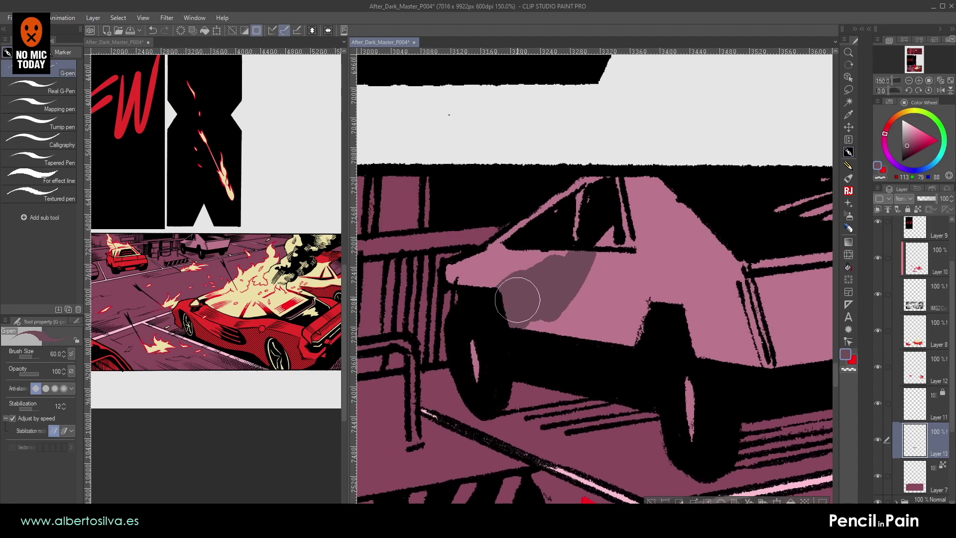
- Lock Layer 13's transparent pixels and paint the truck's whole side and roof pillar dark mauve with the G-pen at size 90
{"action": "left_click", "coordinate": [917, 209]}
{"action": "key", "text": "]"}
{"action": "key", "text": "]"}
{"action": "key", "text": "]"}
{"action": "mouse_move", "coordinate": [458, 282]}
{"action": "left_mouse_down"}
{"action": "mouse_move", "coordinate": [517, 311]}
{"action": "mouse_move", "coordinate": [548, 306]}
{"action": "mouse_move", "coordinate": [565, 279]}
{"action": "mouse_move", "coordinate": [578, 321]}
{"action": "mouse_move", "coordinate": [641, 315]}
{"action": "mouse_move", "coordinate": [539, 310]}
{"action": "mouse_move", "coordinate": [616, 336]}
{"action": "mouse_move", "coordinate": [565, 325]}
{"action": "mouse_move", "coordinate": [548, 353]}
{"action": "mouse_move", "coordinate": [619, 352]}
{"action": "mouse_move", "coordinate": [633, 390]}
{"action": "left_mouse_up"}
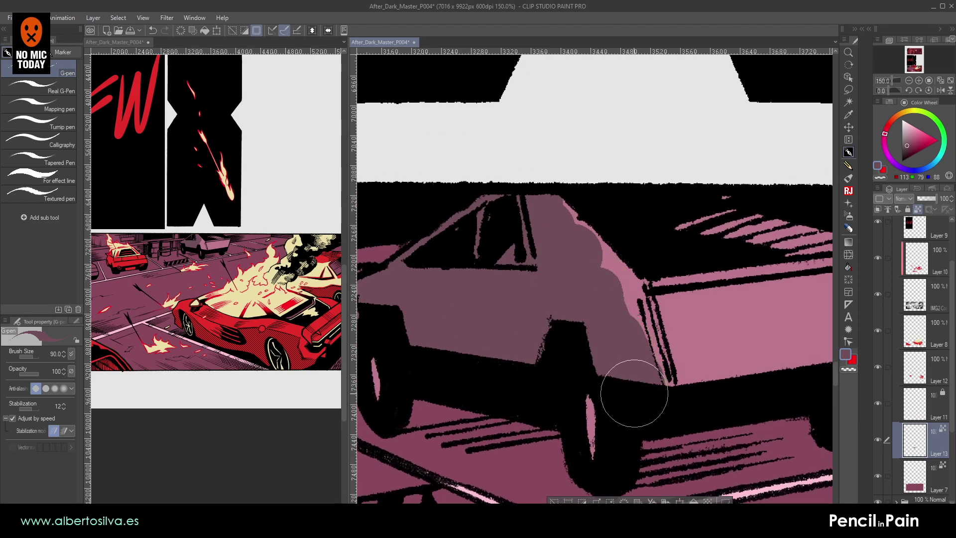
{"action": "left_click", "coordinate": [603, 264], "text": "shift"}
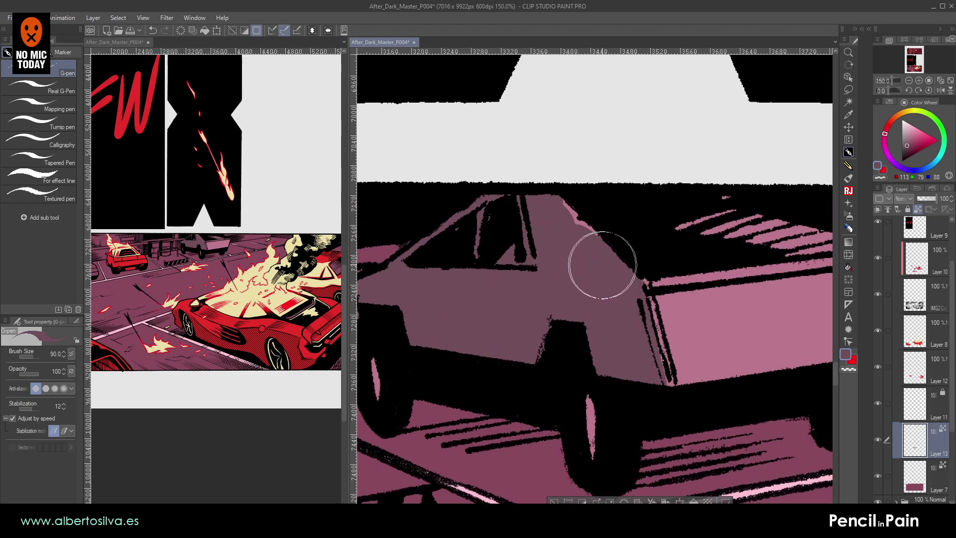
{"action": "left_click_drag", "start_coordinate": [548, 213], "coordinate": [579, 241]}
{"action": "left_click_drag", "start_coordinate": [605, 300], "coordinate": [529, 297]}
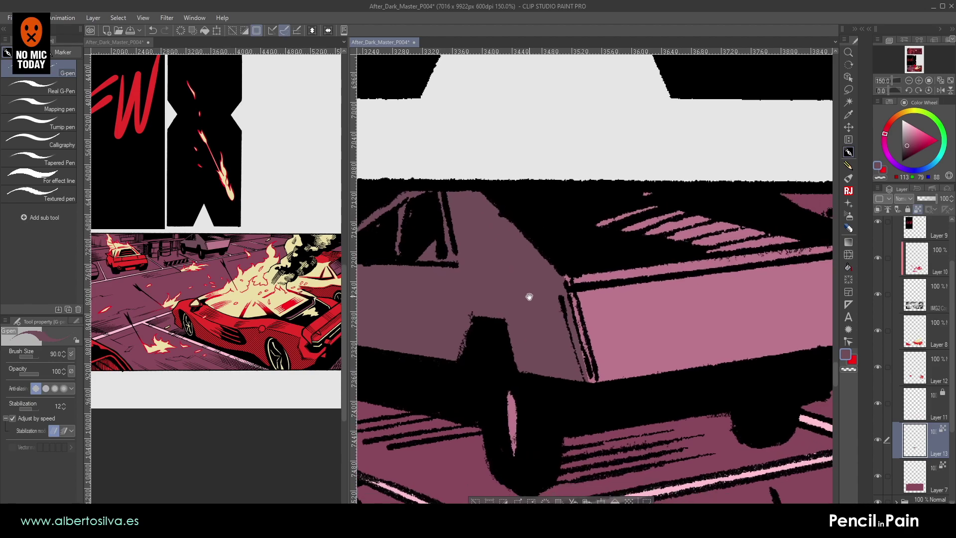
- Paint the truck bed's hatched stripes dark mauve and darken the rear corner strip with the G-pen at size 30
{"action": "left_click_drag", "start_coordinate": [608, 219], "coordinate": [738, 206]}
{"action": "mouse_move", "coordinate": [691, 218]}
{"action": "left_mouse_down"}
{"action": "mouse_move", "coordinate": [616, 226]}
{"action": "mouse_move", "coordinate": [720, 214]}
{"action": "left_mouse_up"}
{"action": "left_click_drag", "start_coordinate": [579, 297], "coordinate": [670, 245]}
{"action": "key", "text": "["}
{"action": "key", "text": "["}
{"action": "key", "text": "["}
{"action": "key", "text": "["}
{"action": "key", "text": "["}
{"action": "key", "text": "["}
{"action": "left_click_drag", "start_coordinate": [591, 307], "coordinate": [608, 349]}
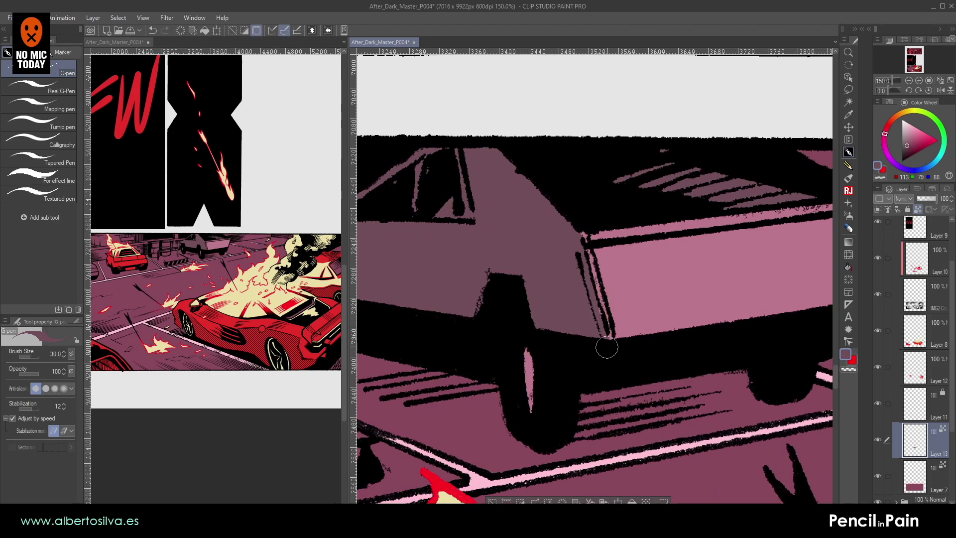
{"action": "left_click_drag", "start_coordinate": [591, 307], "coordinate": [603, 337]}
- Sample the light pink (255, 192, 210) and trace the truck window's upper frame and pillars with the G-pen at size 15
{"action": "left_click_drag", "start_coordinate": [508, 322], "coordinate": [658, 286]}
{"action": "left_click", "coordinate": [635, 433], "text": "alt"}
{"action": "key", "text": "bracketleft"}
{"action": "key", "text": "bracketleft"}
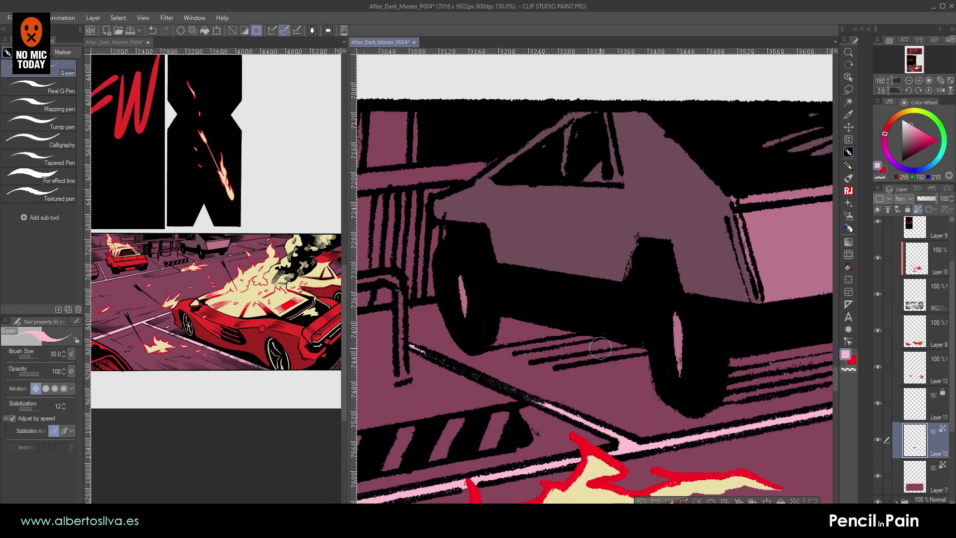
{"action": "scroll", "coordinate": [572, 324], "scroll_direction": "up", "scroll_amount": 3}
{"action": "mouse_move", "coordinate": [501, 302]}
{"action": "left_mouse_down"}
{"action": "mouse_move", "coordinate": [604, 228]}
{"action": "mouse_move", "coordinate": [567, 247]}
{"action": "mouse_move", "coordinate": [614, 229]}
{"action": "mouse_move", "coordinate": [580, 259]}
{"action": "mouse_move", "coordinate": [573, 284]}
{"action": "left_mouse_up"}
{"action": "left_click_drag", "start_coordinate": [612, 243], "coordinate": [628, 298]}
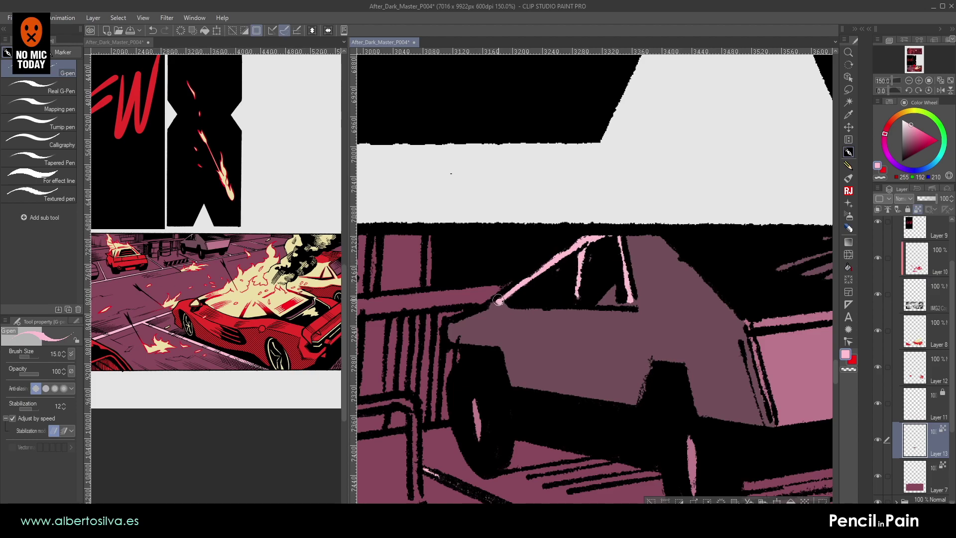
- Rotate the canvas and trace the truck window's front corner and lower edge in light pink with a finer G-pen
{"action": "left_click_drag", "start_coordinate": [519, 321], "coordinate": [564, 287]}
{"action": "left_click_drag", "start_coordinate": [553, 283], "coordinate": [546, 317]}
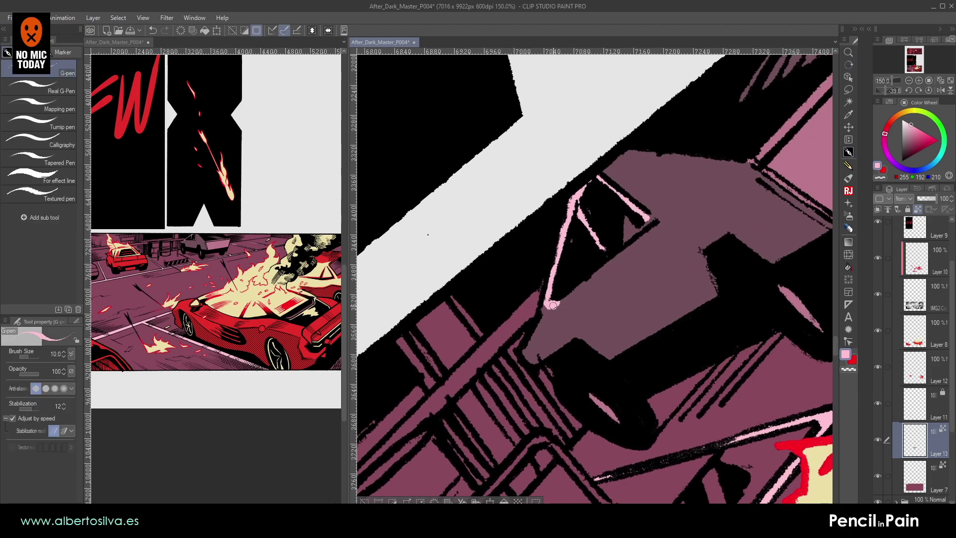
{"action": "mouse_move", "coordinate": [553, 307]}
{"action": "left_mouse_down"}
{"action": "mouse_move", "coordinate": [659, 220]}
{"action": "mouse_move", "coordinate": [555, 305]}
{"action": "left_mouse_up"}
{"action": "key", "text": "ctrl+z"}
{"action": "left_click_drag", "start_coordinate": [620, 288], "coordinate": [572, 367]}
{"action": "left_click_drag", "start_coordinate": [572, 367], "coordinate": [550, 316]}
{"action": "left_click_drag", "start_coordinate": [595, 286], "coordinate": [566, 344]}
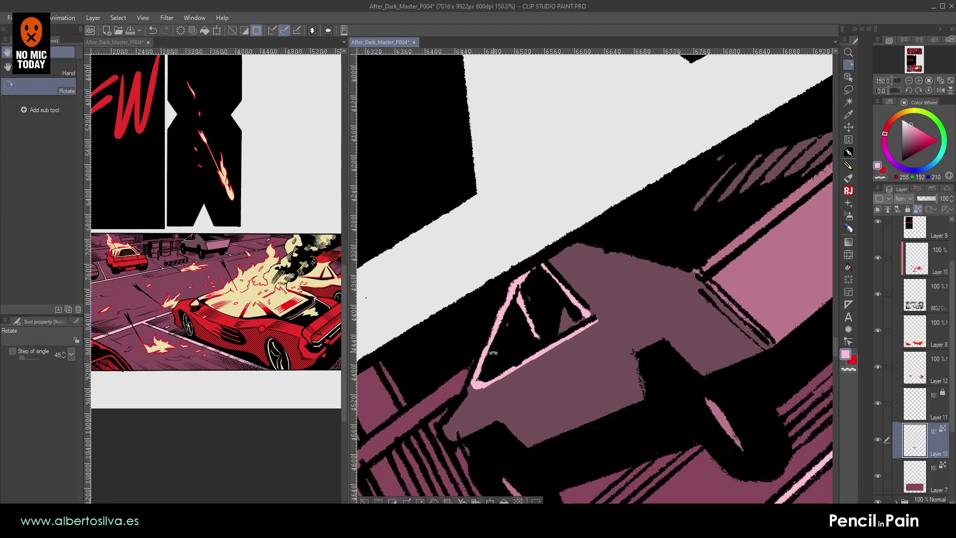
{"action": "mouse_move", "coordinate": [479, 383]}
{"action": "left_mouse_down"}
{"action": "mouse_move", "coordinate": [628, 311]}
{"action": "mouse_move", "coordinate": [555, 339]}
{"action": "left_mouse_up"}
- Sample the car's red (230, 47, 42) and paint the strip along the truck's upper tailgate edge with the G-pen at size 15
{"action": "left_click_drag", "start_coordinate": [575, 354], "coordinate": [538, 333]}
{"action": "left_click_drag", "start_coordinate": [667, 319], "coordinate": [566, 331]}
{"action": "left_click", "coordinate": [317, 344]}
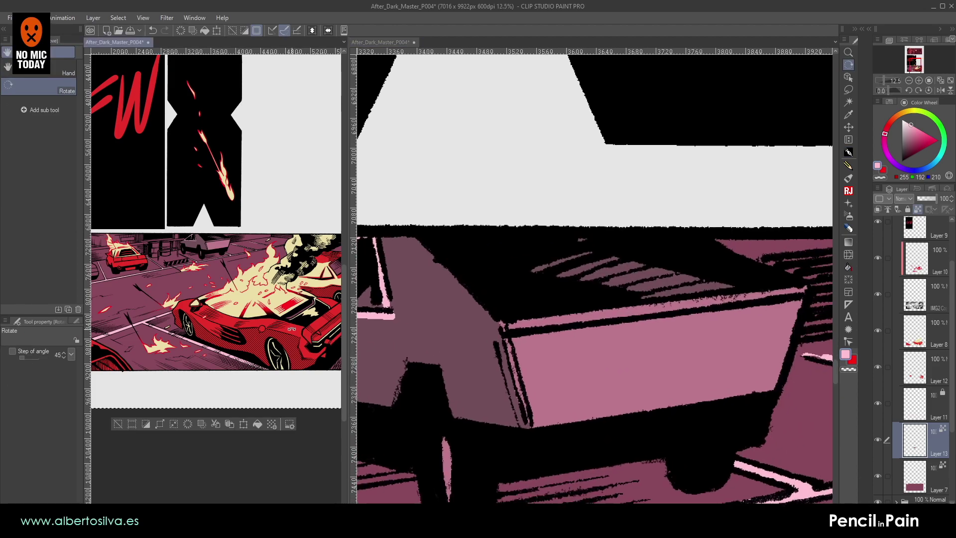
{"action": "left_click", "coordinate": [848, 152]}
{"action": "left_click", "coordinate": [297, 326], "text": "alt"}
{"action": "left_click", "coordinate": [509, 315]}
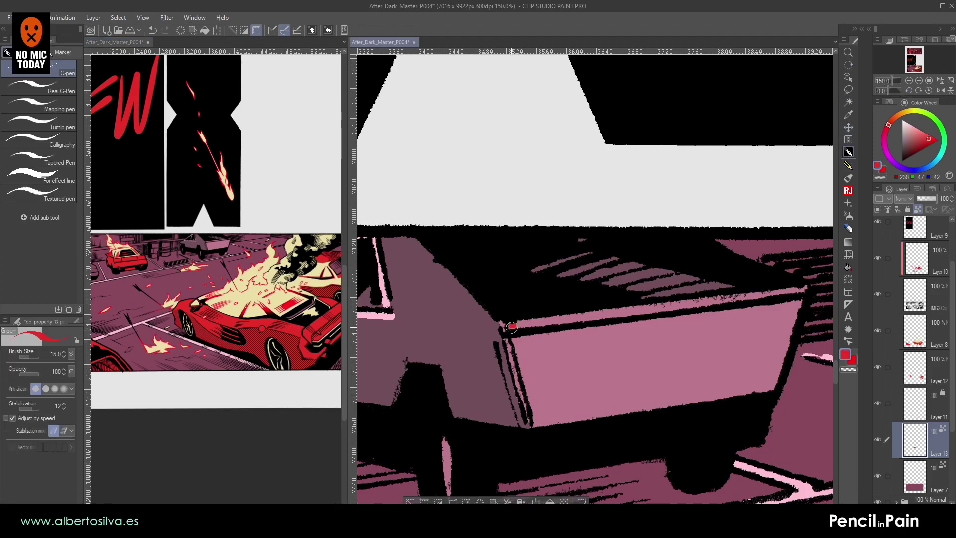
{"action": "mouse_move", "coordinate": [514, 325]}
{"action": "left_mouse_down"}
{"action": "mouse_move", "coordinate": [753, 281]}
{"action": "mouse_move", "coordinate": [769, 295]}
{"action": "mouse_move", "coordinate": [532, 323]}
{"action": "mouse_move", "coordinate": [806, 293]}
{"action": "left_mouse_up"}
{"action": "left_click", "coordinate": [909, 80]}
{"action": "left_click", "coordinate": [910, 81]}
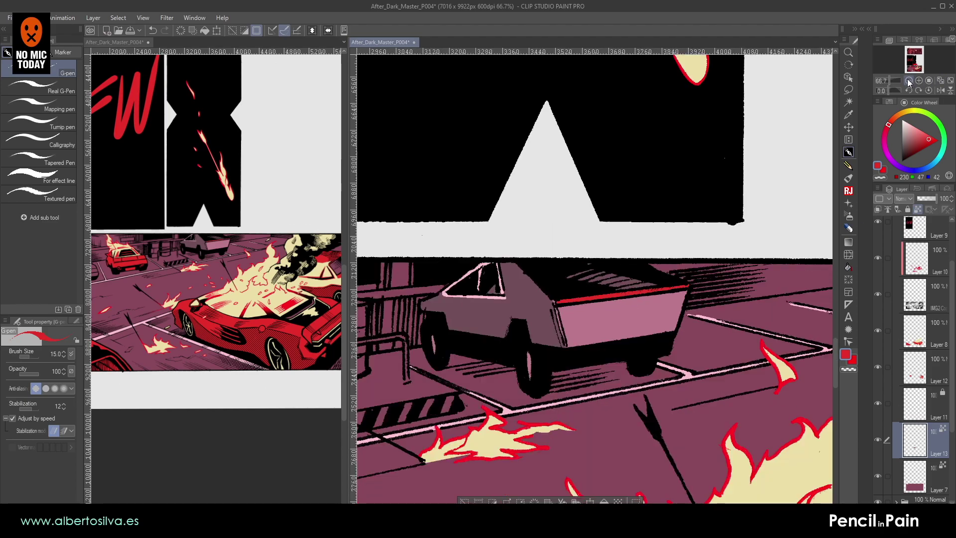
- Enlarge the G-pen and paint the first strokes of the car's red on the front of the left barrel beside the burning car
{"action": "left_click", "coordinate": [909, 81]}
{"action": "left_click_drag", "start_coordinate": [587, 309], "coordinate": [762, 210]}
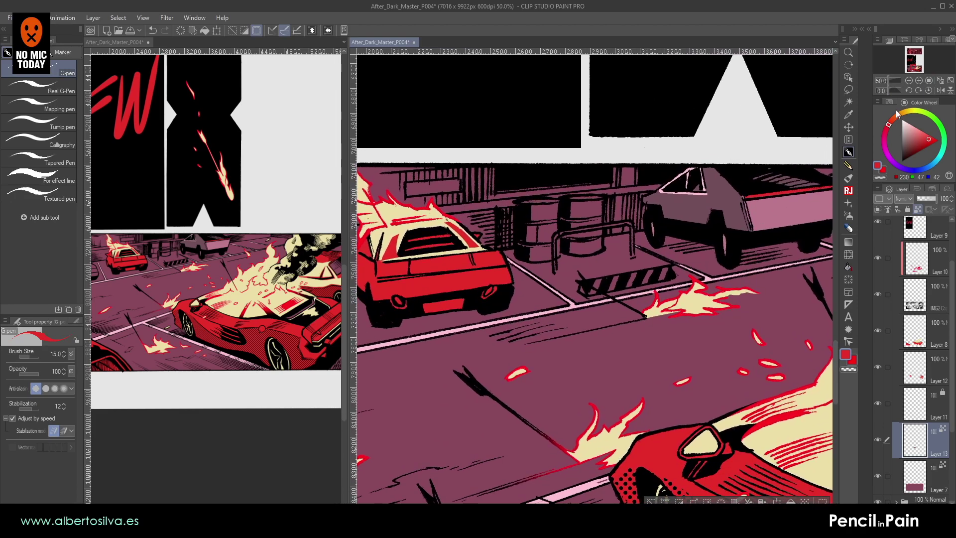
{"action": "left_click", "coordinate": [909, 80]}
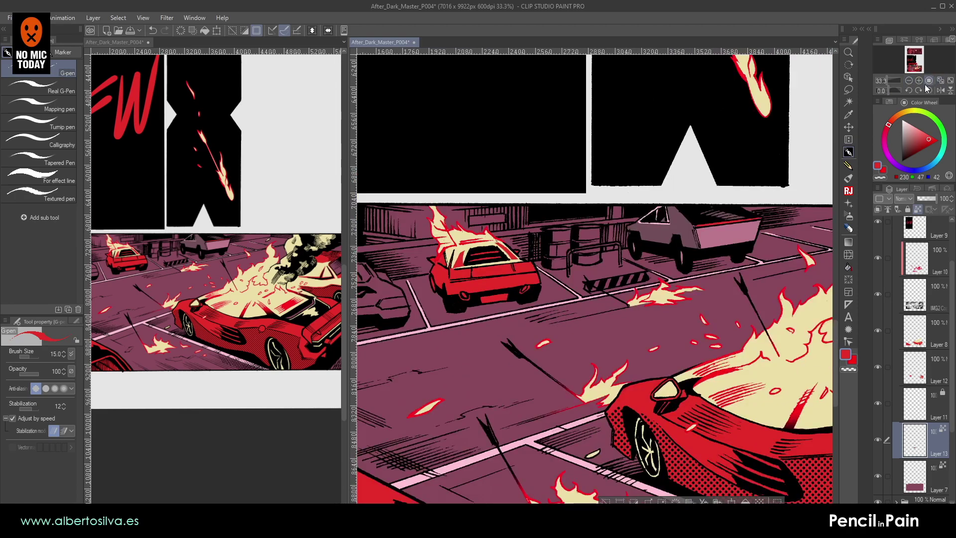
{"action": "left_click", "coordinate": [918, 80]}
{"action": "left_click", "coordinate": [918, 80]}
{"action": "left_click", "coordinate": [919, 81]}
{"action": "left_click", "coordinate": [918, 81]}
{"action": "left_click_drag", "start_coordinate": [527, 162], "coordinate": [609, 313]}
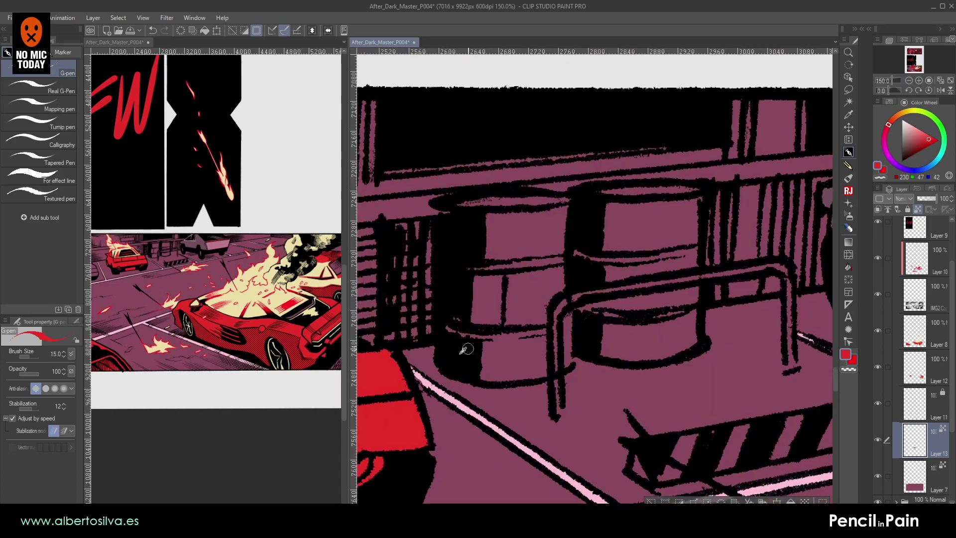
{"action": "key", "text": "bracketright"}
{"action": "key", "text": "bracketright"}
{"action": "key", "text": "bracketright"}
{"action": "key", "text": "bracketright"}
{"action": "key", "text": "bracketright"}
{"action": "left_click_drag", "start_coordinate": [476, 271], "coordinate": [500, 268]}
{"action": "left_click_drag", "start_coordinate": [510, 237], "coordinate": [490, 242]}
- Outline the left barrel's lid, side and base in red with the G-pen at size 25 and fill its interior
{"action": "key", "text": "bracketleft"}
{"action": "key", "text": "bracketleft"}
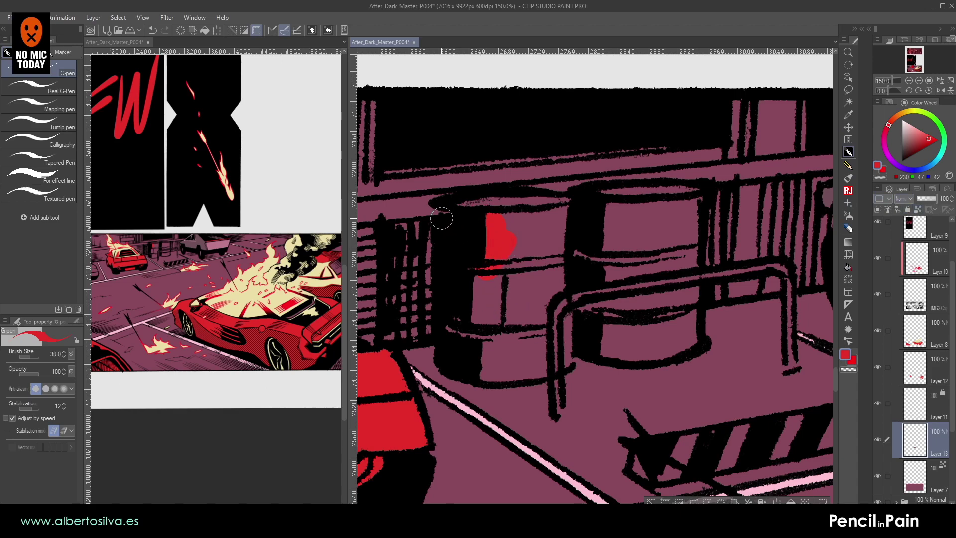
{"action": "left_click_drag", "start_coordinate": [446, 211], "coordinate": [488, 201]}
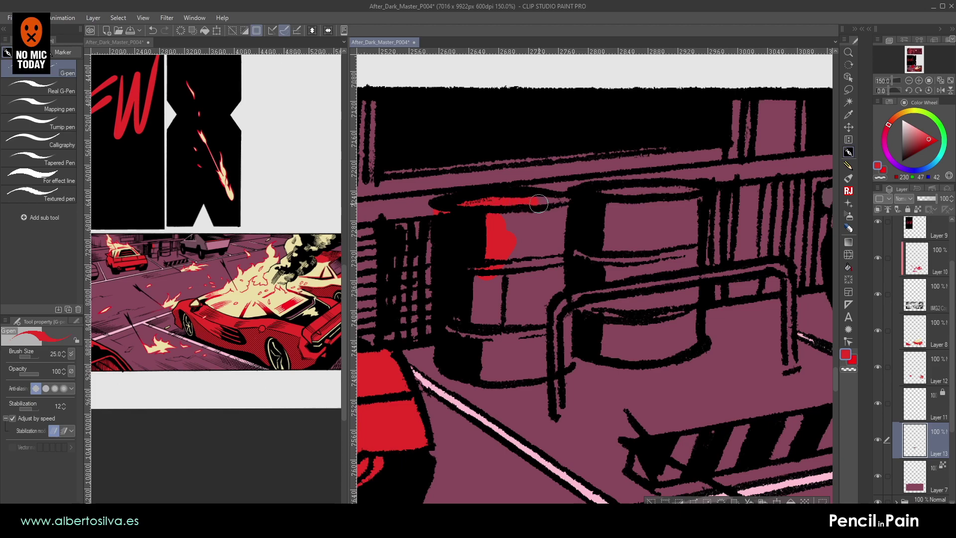
{"action": "mouse_move", "coordinate": [562, 205]}
{"action": "left_mouse_down"}
{"action": "mouse_move", "coordinate": [570, 366]}
{"action": "mouse_move", "coordinate": [523, 381]}
{"action": "mouse_move", "coordinate": [458, 363]}
{"action": "left_mouse_up"}
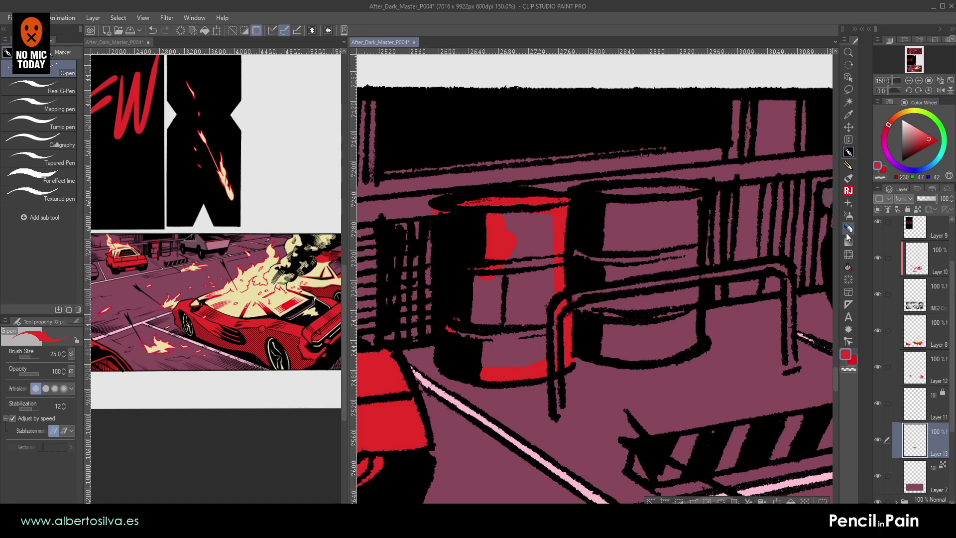
{"action": "left_click", "coordinate": [848, 266]}
{"action": "left_click_drag", "start_coordinate": [615, 256], "coordinate": [527, 279]}
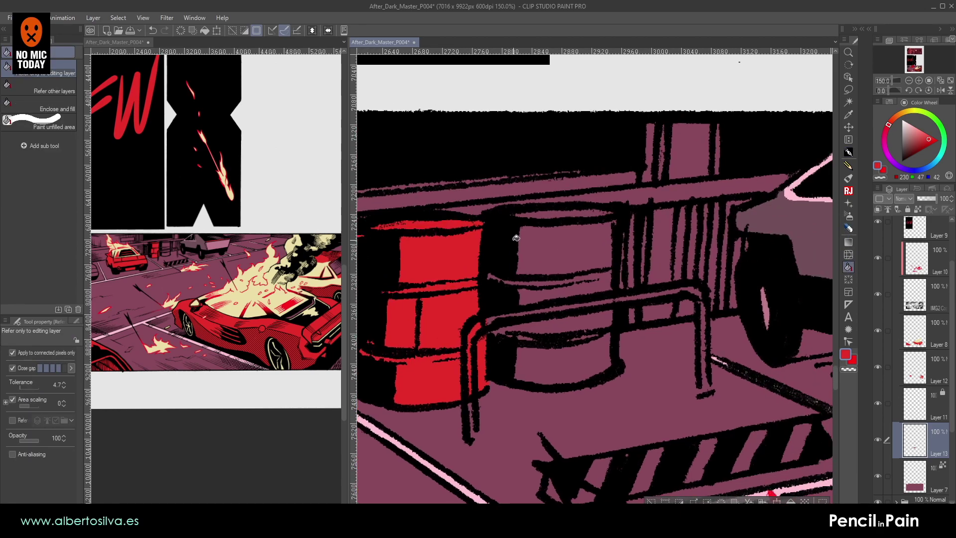
- Outline the second barrel in red with the G-pen at size 35 and fill its interior
{"action": "key", "text": "p"}
{"action": "left_click_drag", "start_coordinate": [522, 220], "coordinate": [607, 226]}
{"action": "left_click", "coordinate": [604, 355], "text": "shift"}
{"action": "mouse_move", "coordinate": [604, 354]}
{"action": "left_mouse_down"}
{"action": "mouse_move", "coordinate": [603, 369]}
{"action": "mouse_move", "coordinate": [530, 380]}
{"action": "mouse_move", "coordinate": [496, 358]}
{"action": "left_mouse_up"}
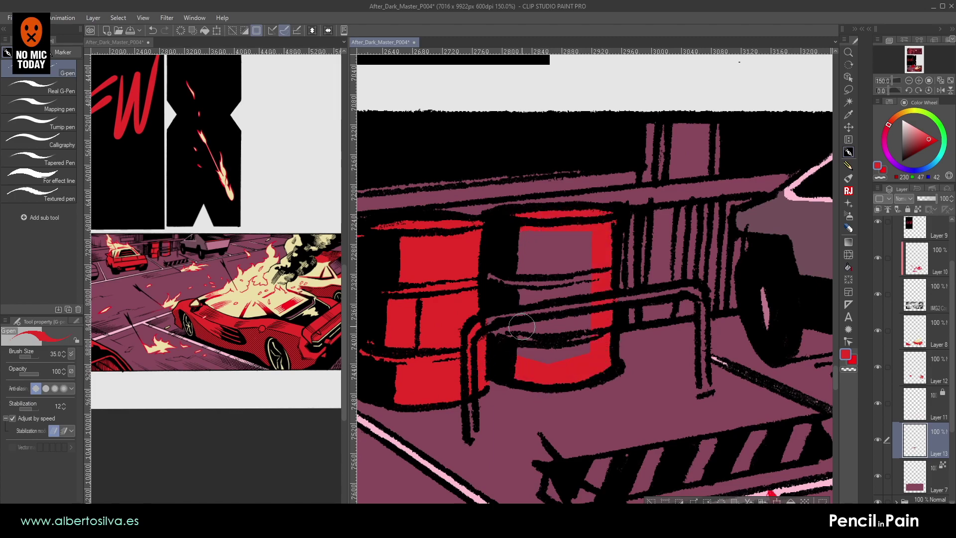
{"action": "left_click", "coordinate": [848, 267]}
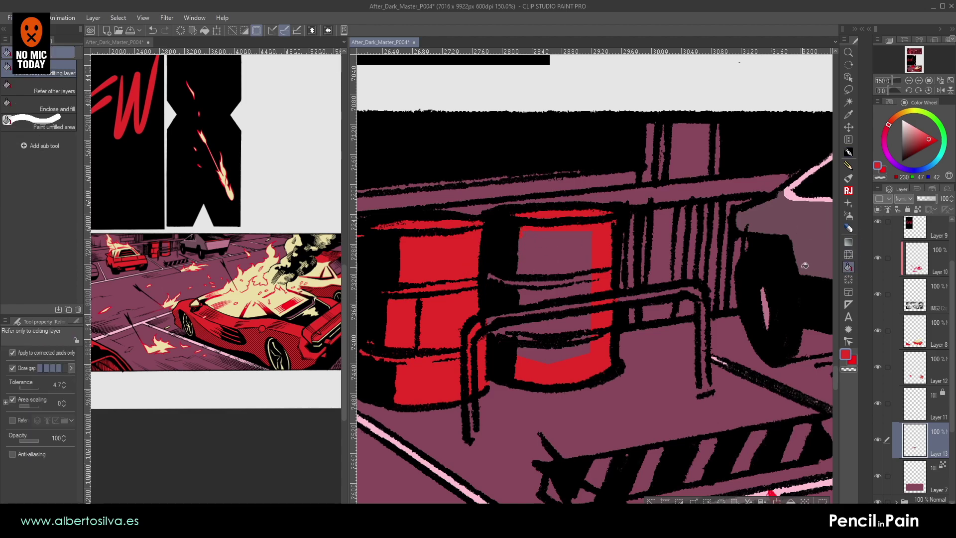
{"action": "left_click", "coordinate": [550, 300]}
{"action": "left_click_drag", "start_coordinate": [536, 253], "coordinate": [595, 258]}
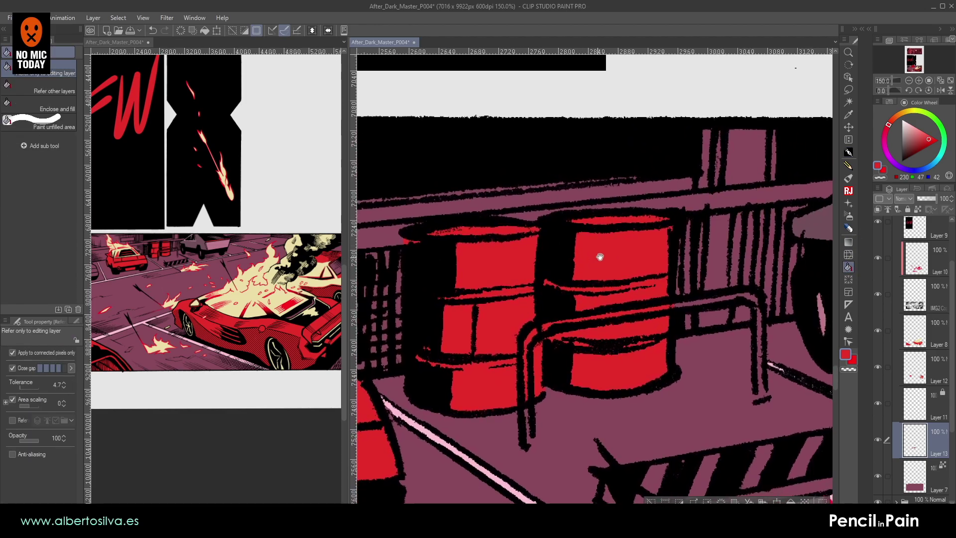
- Select the red area of both barrels and paint greyish and mauve vertical shading bands on the right barrel
{"action": "left_click", "coordinate": [848, 103]}
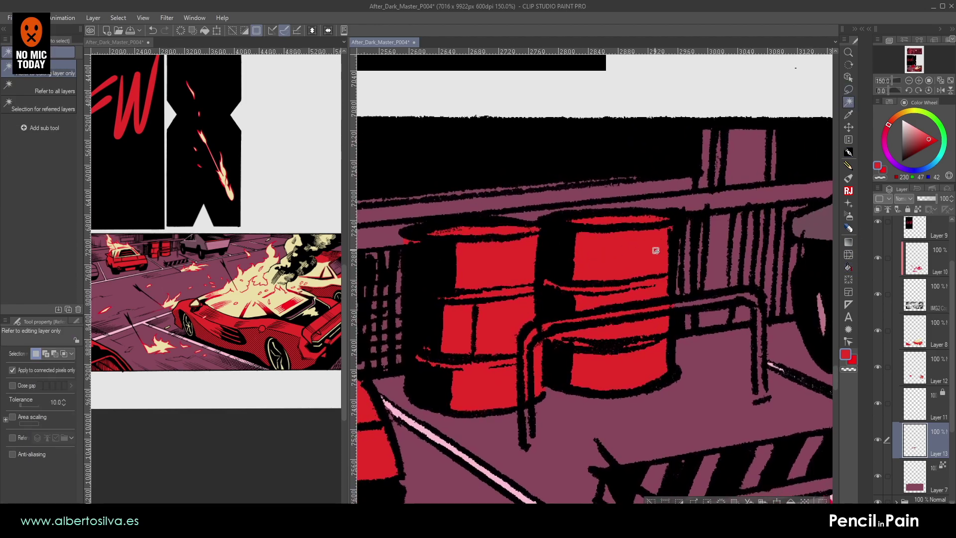
{"action": "left_click", "coordinate": [611, 266]}
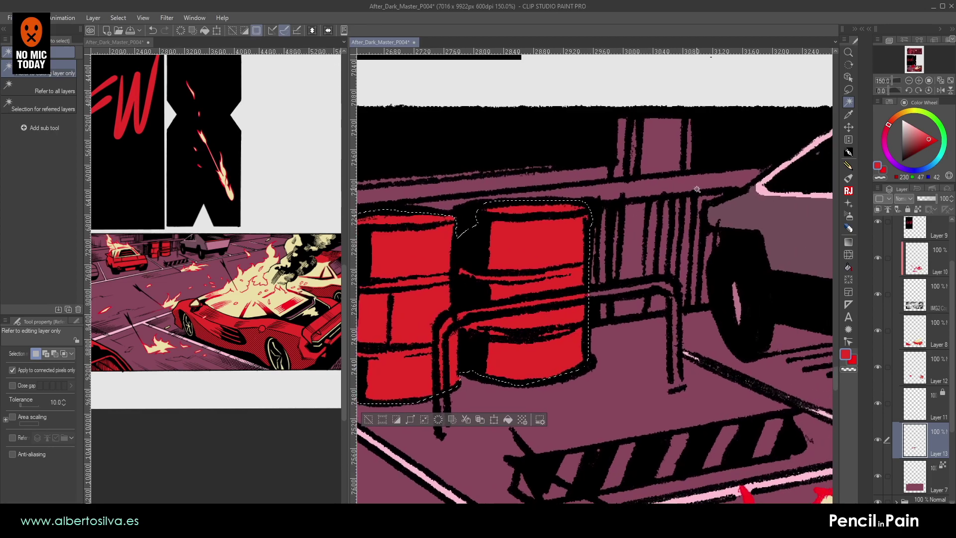
{"action": "left_click", "coordinate": [847, 154]}
{"action": "key", "text": "bracketright"}
{"action": "key", "text": "bracketright"}
{"action": "mouse_move", "coordinate": [476, 258]}
{"action": "left_mouse_down"}
{"action": "mouse_move", "coordinate": [469, 323]}
{"action": "mouse_move", "coordinate": [478, 279]}
{"action": "mouse_move", "coordinate": [462, 247]}
{"action": "mouse_move", "coordinate": [470, 349]}
{"action": "left_mouse_up"}
{"action": "mouse_move", "coordinate": [485, 219]}
{"action": "left_mouse_down"}
{"action": "mouse_move", "coordinate": [487, 363]}
{"action": "mouse_move", "coordinate": [494, 233]}
{"action": "mouse_move", "coordinate": [494, 292]}
{"action": "left_mouse_up"}
{"action": "left_click_drag", "start_coordinate": [499, 230], "coordinate": [507, 368]}
{"action": "left_click", "coordinate": [571, 406], "text": "alt"}
{"action": "mouse_move", "coordinate": [510, 220]}
{"action": "left_mouse_down"}
{"action": "mouse_move", "coordinate": [516, 351]}
{"action": "mouse_move", "coordinate": [533, 222]}
{"action": "mouse_move", "coordinate": [522, 361]}
{"action": "left_mouse_up"}
{"action": "left_click_drag", "start_coordinate": [529, 227], "coordinate": [522, 365]}
- Paint matching greyish and mauve shading bands on the left barrel and cover the barrel lids in mauve
{"action": "left_click_drag", "start_coordinate": [553, 254], "coordinate": [614, 258]}
{"action": "left_click", "coordinate": [639, 216], "text": "alt"}
{"action": "key", "text": "bracketright"}
{"action": "key", "text": "bracketright"}
{"action": "left_click_drag", "start_coordinate": [475, 203], "coordinate": [483, 366]}
{"action": "mouse_move", "coordinate": [475, 218]}
{"action": "left_mouse_down"}
{"action": "mouse_move", "coordinate": [470, 264]}
{"action": "mouse_move", "coordinate": [466, 391]}
{"action": "left_mouse_up"}
{"action": "mouse_move", "coordinate": [479, 180]}
{"action": "left_mouse_down"}
{"action": "mouse_move", "coordinate": [481, 390]}
{"action": "mouse_move", "coordinate": [495, 376]}
{"action": "left_mouse_up"}
{"action": "mouse_move", "coordinate": [477, 213]}
{"action": "left_mouse_down"}
{"action": "mouse_move", "coordinate": [450, 266]}
{"action": "mouse_move", "coordinate": [437, 248]}
{"action": "mouse_move", "coordinate": [452, 241]}
{"action": "left_mouse_up"}
{"action": "key", "text": "bracketleft"}
{"action": "key", "text": "bracketleft"}
{"action": "key", "text": "bracketleft"}
{"action": "key", "text": "bracketleft"}
{"action": "key", "text": "bracketleft"}
{"action": "key", "text": "bracketleft"}
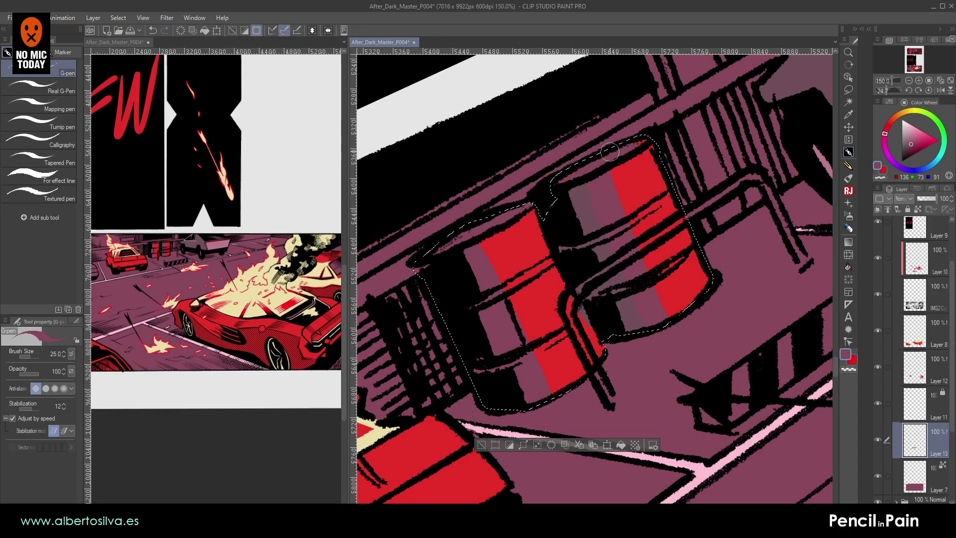
- Sample the barrel's red and trace the ring ridges across the shaded sides with the G-pen at size 17.5
{"action": "scroll", "coordinate": [569, 201], "scroll_direction": "down", "scroll_amount": 2}
{"action": "left_click", "coordinate": [547, 230], "text": "alt"}
{"action": "key", "text": "bracketleft"}
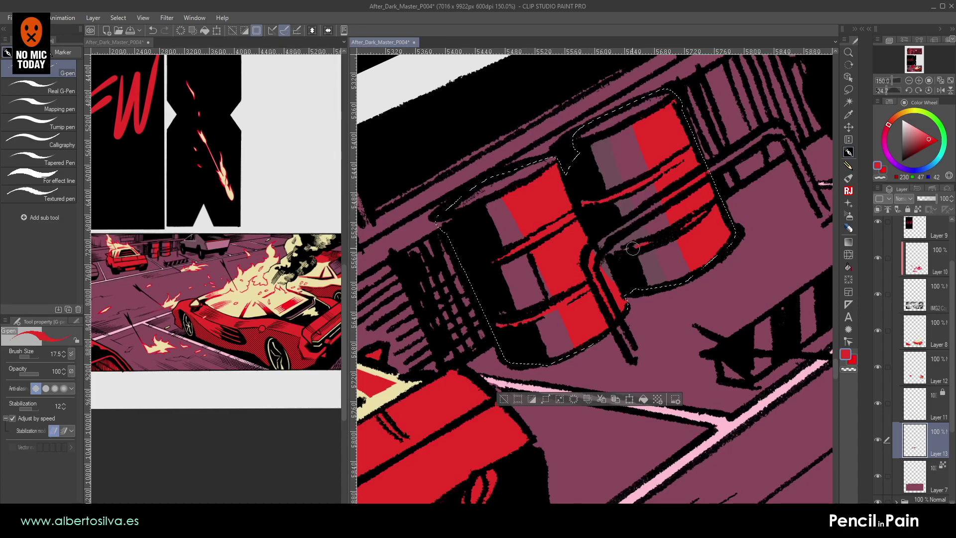
{"action": "left_click_drag", "start_coordinate": [617, 291], "coordinate": [655, 223]}
- Sample the mauve (136, 73, 91), shift it to a lighter greyish tone and paint the left barrel's small label panel
{"action": "left_click", "coordinate": [559, 205], "text": "alt"}
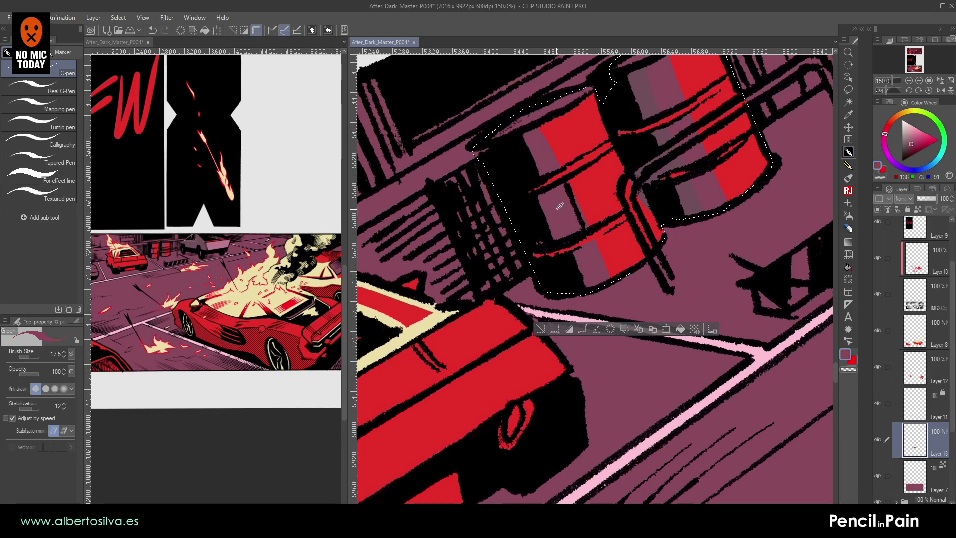
{"action": "left_click", "coordinate": [907, 142]}
{"action": "mouse_move", "coordinate": [540, 197]}
{"action": "left_mouse_down"}
{"action": "mouse_move", "coordinate": [557, 229]}
{"action": "mouse_move", "coordinate": [574, 227]}
{"action": "left_mouse_up"}
- Sample the red, reset the canvas rotation, paint the guard rail with the G-pen at size 15 and clear the barrel selection
{"action": "left_click", "coordinate": [586, 202], "text": "alt"}
{"action": "left_click_drag", "start_coordinate": [587, 255], "coordinate": [486, 328]}
{"action": "key", "text": "r"}
{"action": "double_click", "coordinate": [496, 277]}
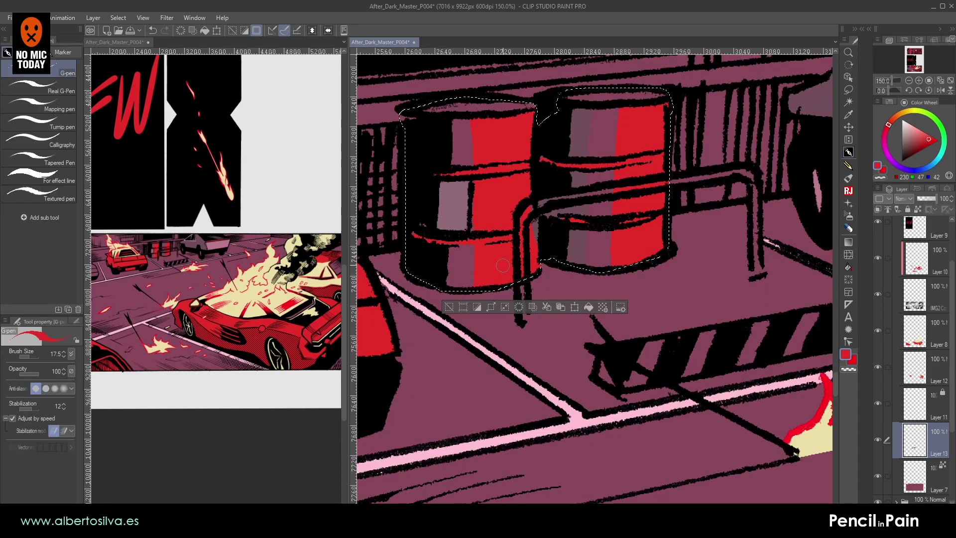
{"action": "left_click_drag", "start_coordinate": [596, 241], "coordinate": [555, 251]}
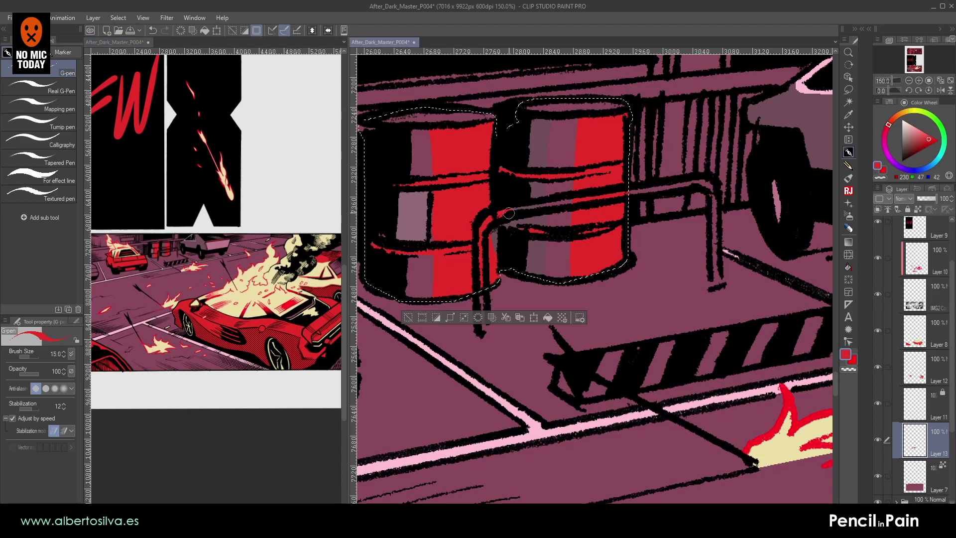
{"action": "left_click_drag", "start_coordinate": [509, 211], "coordinate": [626, 194]}
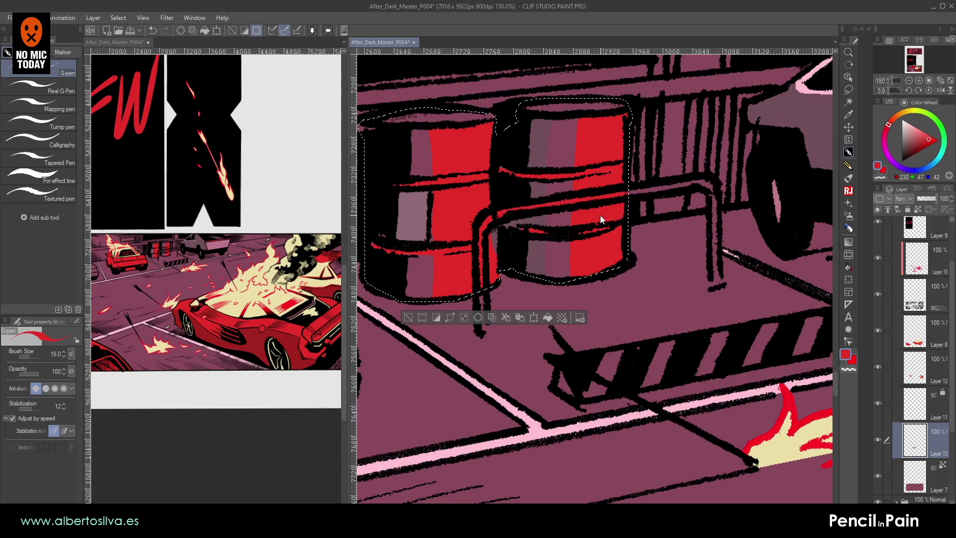
{"action": "key", "text": "ctrl+d"}
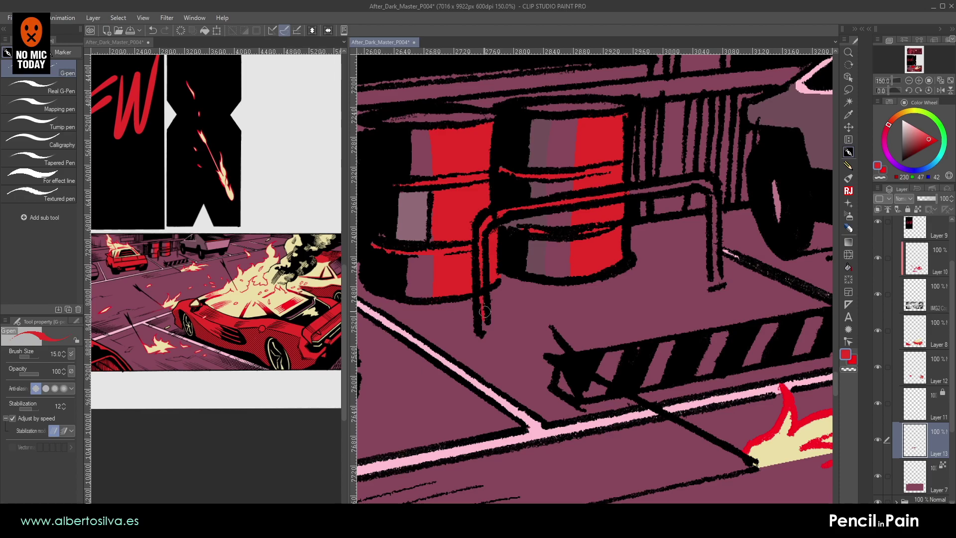
{"action": "mouse_move", "coordinate": [625, 192]}
{"action": "left_mouse_down"}
{"action": "mouse_move", "coordinate": [710, 185]}
{"action": "mouse_move", "coordinate": [714, 283]}
{"action": "left_mouse_up"}
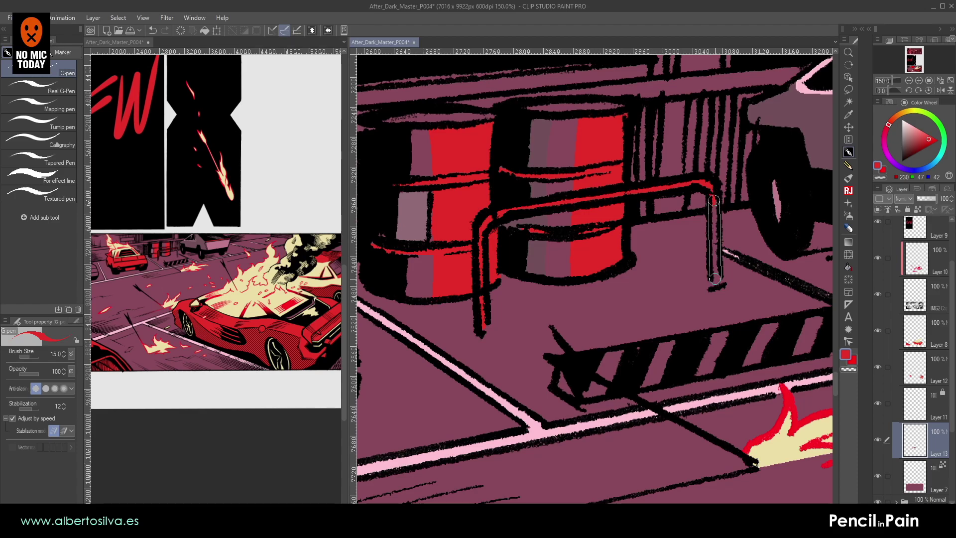
- Sample the flame's pale yellow (236, 223, 167) and paint and fill the striped barrier's light stripes with the G-pen at size 17.5
{"action": "mouse_move", "coordinate": [597, 344]}
{"action": "left_mouse_down"}
{"action": "mouse_move", "coordinate": [509, 315]}
{"action": "mouse_move", "coordinate": [499, 294]}
{"action": "left_mouse_up"}
{"action": "left_click", "coordinate": [801, 400], "text": "alt"}
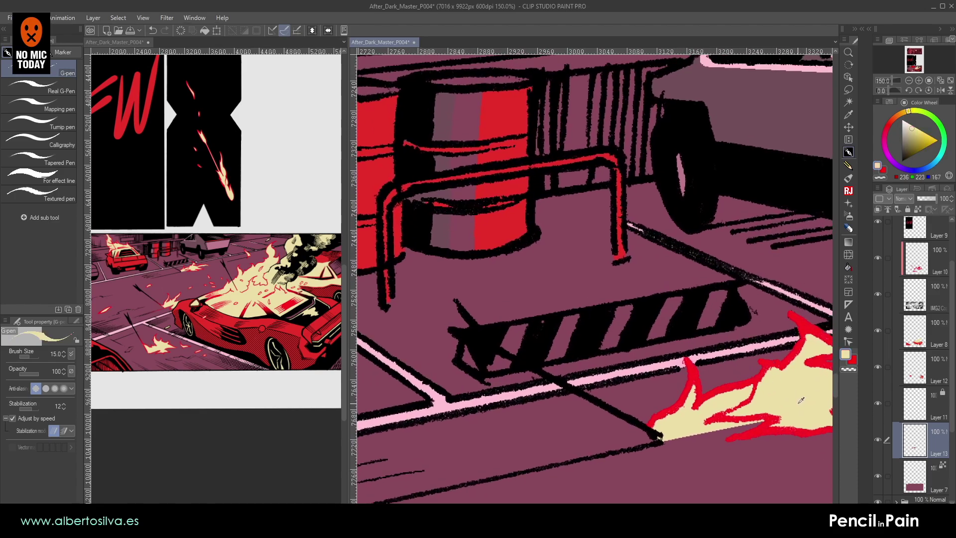
{"action": "key", "text": "["}
{"action": "left_click_drag", "start_coordinate": [493, 366], "coordinate": [490, 366]}
{"action": "left_click", "coordinate": [735, 312], "text": "shift"}
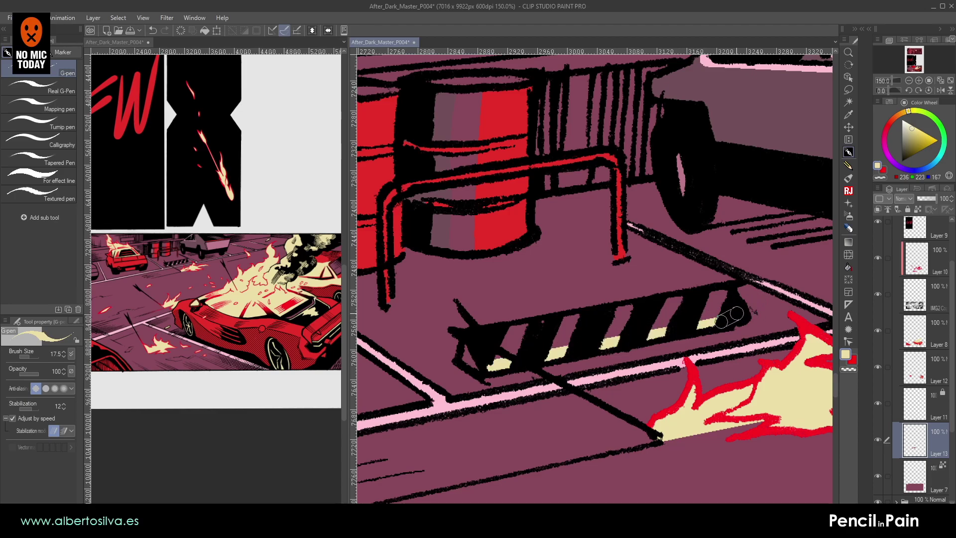
{"action": "left_click", "coordinate": [724, 295], "text": "shift"}
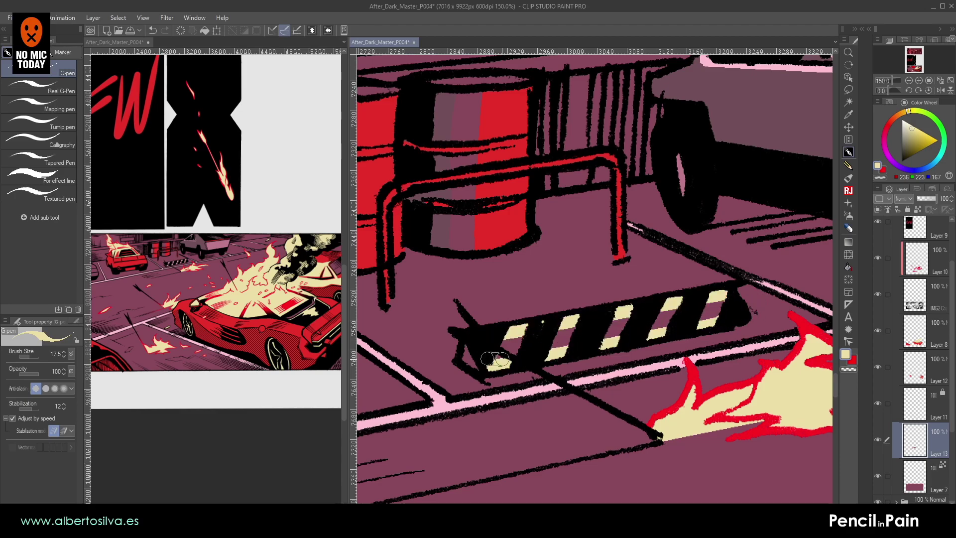
{"action": "left_click", "coordinate": [848, 268]}
{"action": "left_click", "coordinate": [637, 325]}
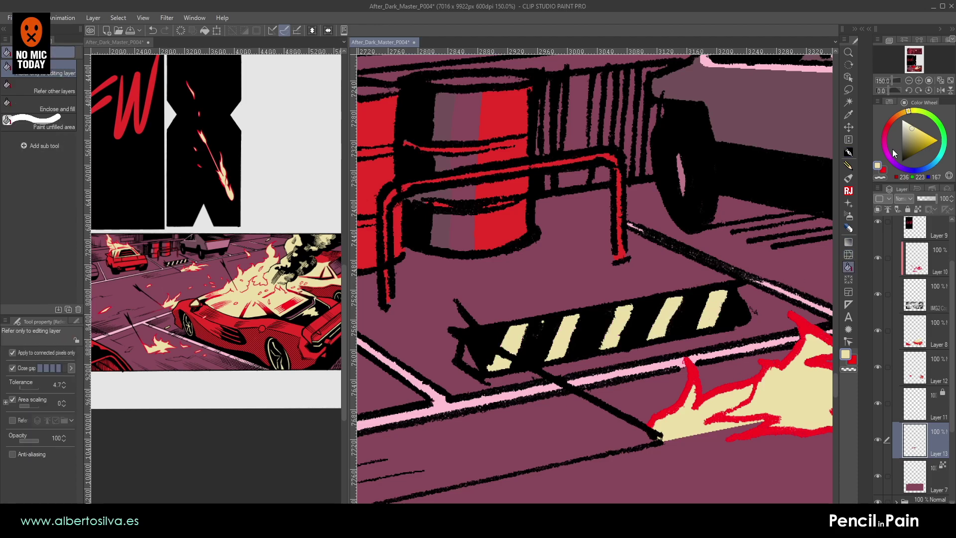
- Sample the greyish mauve (112, 78, 88) and paint the hatched wall shadow between the parked mauve car and the burning car
{"action": "left_click_drag", "start_coordinate": [565, 257], "coordinate": [672, 271]}
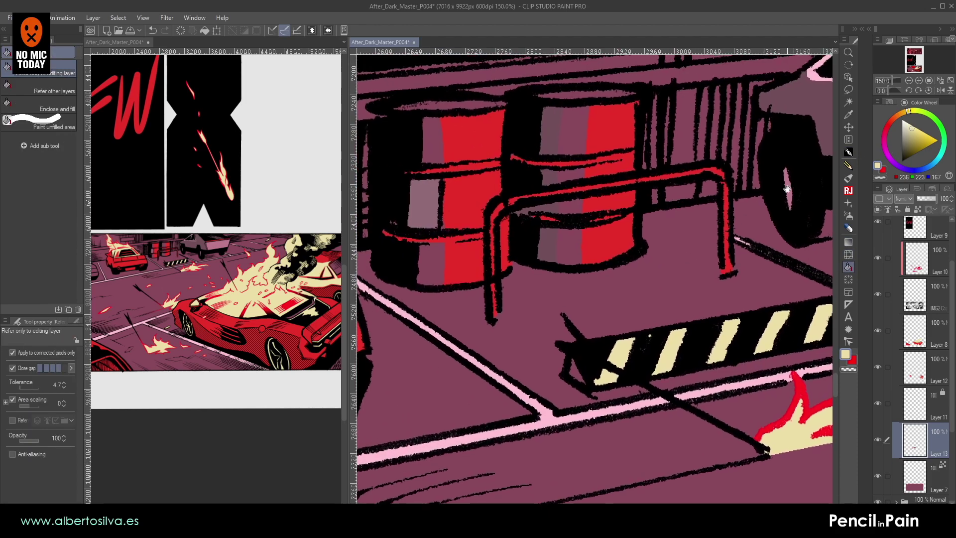
{"action": "left_click", "coordinate": [911, 80]}
{"action": "left_click_drag", "start_coordinate": [578, 285], "coordinate": [593, 302]}
{"action": "left_click", "coordinate": [789, 196], "text": "alt"}
{"action": "left_click_drag", "start_coordinate": [513, 306], "coordinate": [717, 296]}
{"action": "left_click_drag", "start_coordinate": [487, 319], "coordinate": [747, 279]}
{"action": "left_click_drag", "start_coordinate": [522, 289], "coordinate": [544, 308]}
{"action": "key", "text": "p"}
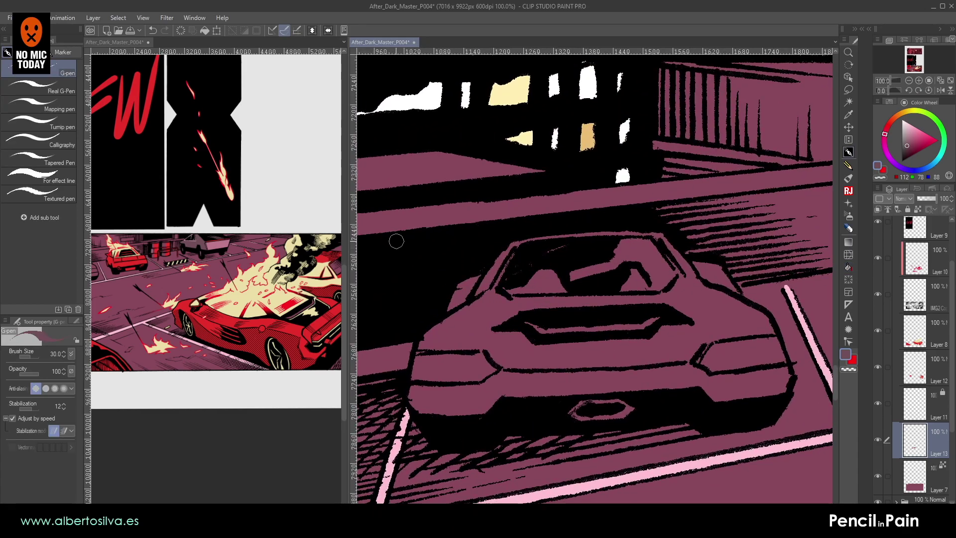
{"action": "left_click_drag", "start_coordinate": [750, 250], "coordinate": [467, 282]}
{"action": "key", "text": "["}
{"action": "mouse_move", "coordinate": [585, 218]}
{"action": "left_mouse_down"}
{"action": "mouse_move", "coordinate": [438, 235]}
{"action": "mouse_move", "coordinate": [586, 249]}
{"action": "mouse_move", "coordinate": [570, 289]}
{"action": "mouse_move", "coordinate": [430, 313]}
{"action": "left_mouse_up"}
{"action": "left_click_drag", "start_coordinate": [469, 270], "coordinate": [557, 283]}
{"action": "key", "text": "]"}
{"action": "key", "text": "]"}
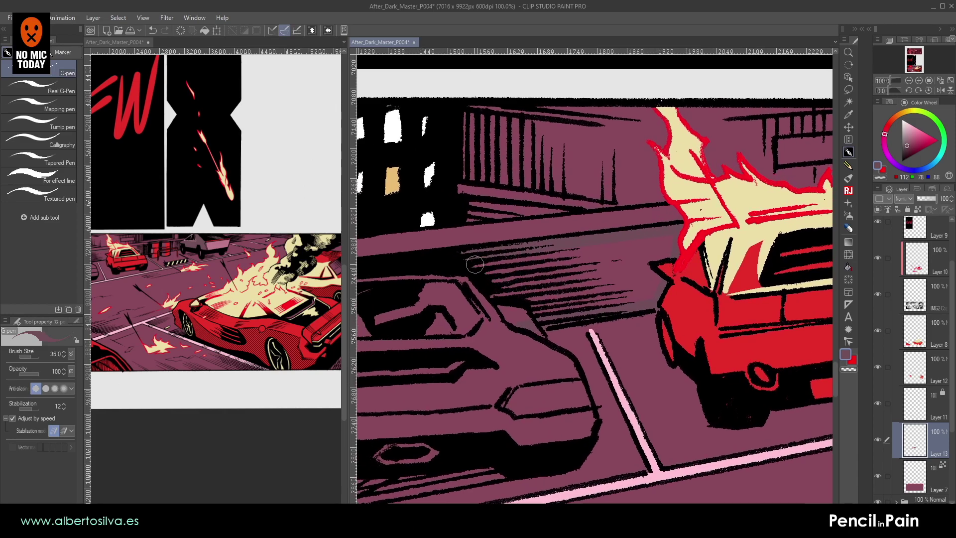
- Fill the hatched wall shadows around the burning car and toward the barrels with the same greyish mauve
{"action": "left_click", "coordinate": [848, 267]}
{"action": "left_click_drag", "start_coordinate": [826, 256], "coordinate": [545, 291]}
{"action": "key", "text": "p"}
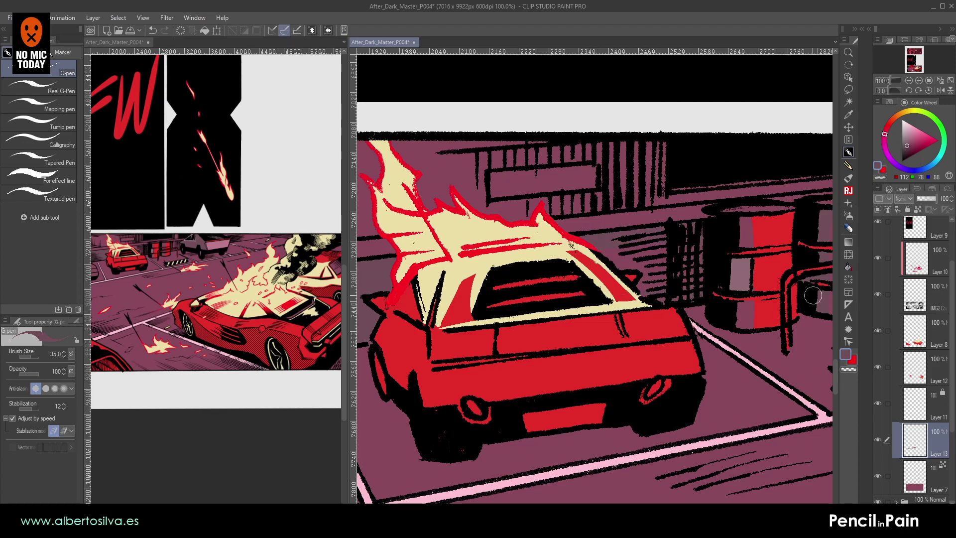
{"action": "left_click", "coordinate": [848, 267]}
{"action": "left_click_drag", "start_coordinate": [758, 295], "coordinate": [431, 333]}
{"action": "key", "text": "p"}
{"action": "left_click_drag", "start_coordinate": [562, 246], "coordinate": [655, 236]}
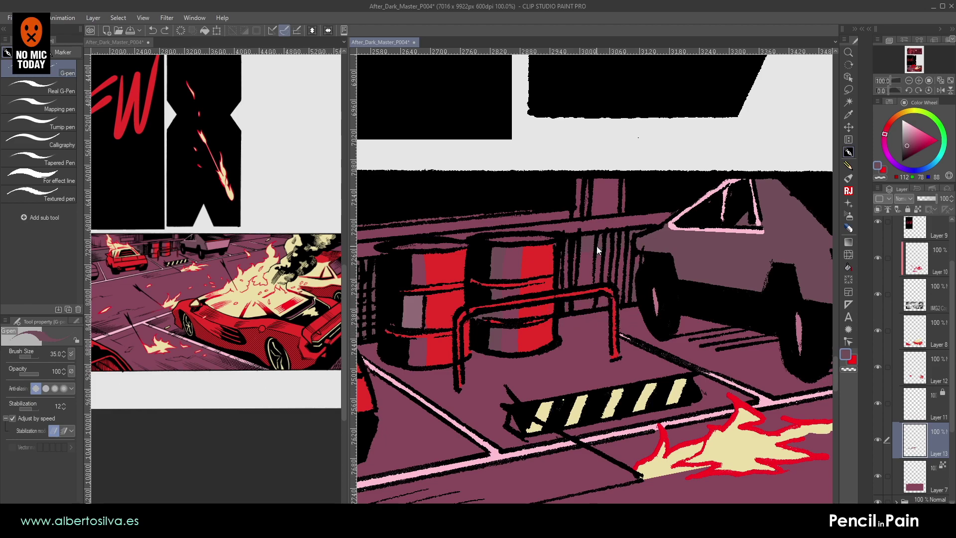
- Shade the fence slats between the right barrel and the truck in greyish mauve with the G-pen at sizes 35 and 30
{"action": "scroll", "coordinate": [597, 247], "scroll_direction": "up", "scroll_amount": 1}
{"action": "left_click_drag", "start_coordinate": [541, 260], "coordinate": [532, 300]}
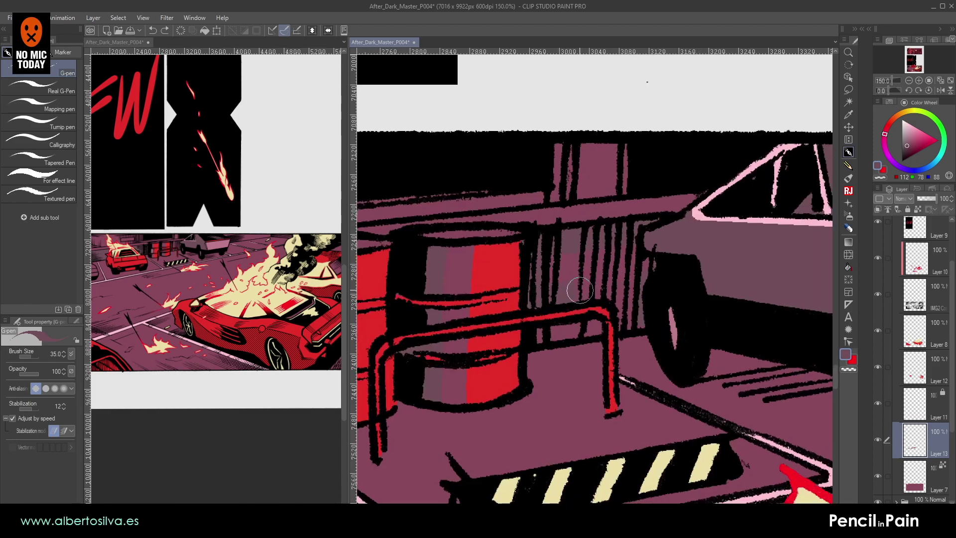
{"action": "mouse_move", "coordinate": [651, 271]}
{"action": "left_mouse_down"}
{"action": "mouse_move", "coordinate": [628, 284]}
{"action": "mouse_move", "coordinate": [628, 315]}
{"action": "mouse_move", "coordinate": [639, 323]}
{"action": "left_mouse_up"}
{"action": "key", "text": "bracketleft"}
{"action": "key", "text": "bracketleft"}
{"action": "left_click_drag", "start_coordinate": [640, 287], "coordinate": [592, 240]}
{"action": "key", "text": "bracketright"}
{"action": "mouse_move", "coordinate": [588, 287]}
{"action": "left_mouse_down"}
{"action": "mouse_move", "coordinate": [574, 305]}
{"action": "mouse_move", "coordinate": [583, 315]}
{"action": "left_mouse_up"}
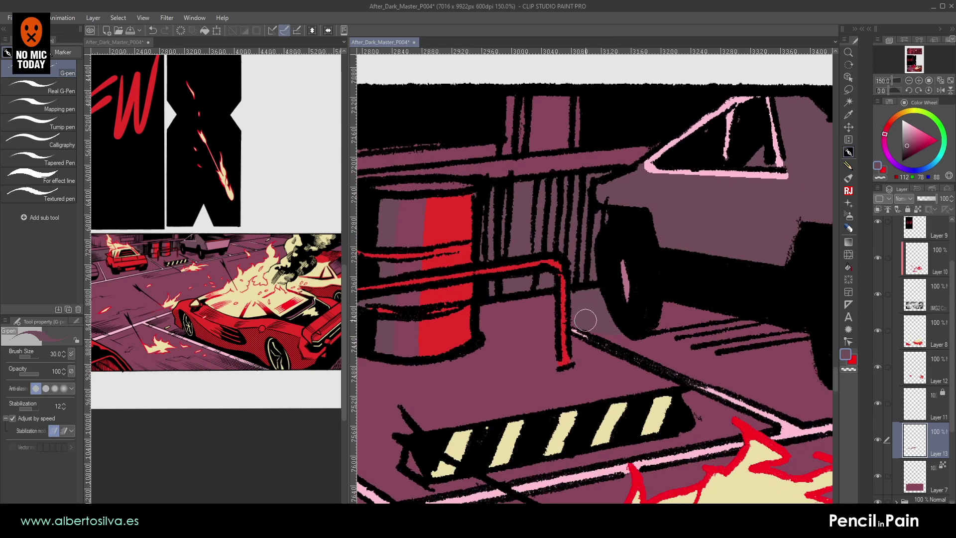
- Examine the background colouring across the whole row of parked cars, barrels and truck
{"action": "left_click_drag", "start_coordinate": [729, 378], "coordinate": [625, 358]}
{"action": "left_click", "coordinate": [909, 82]}
{"action": "left_click", "coordinate": [909, 81]}
{"action": "left_click", "coordinate": [910, 81]}
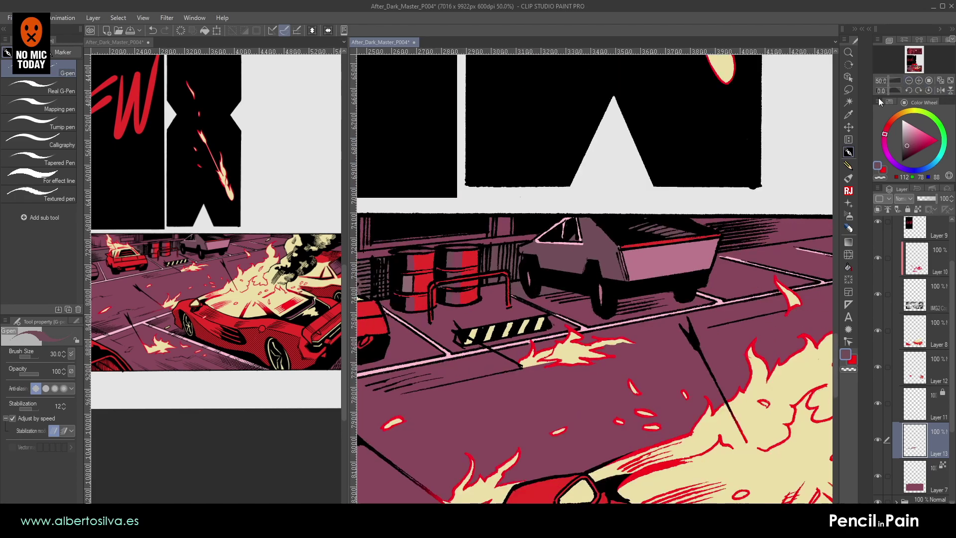
{"action": "left_click_drag", "start_coordinate": [480, 318], "coordinate": [734, 322]}
{"action": "left_click_drag", "start_coordinate": [596, 329], "coordinate": [671, 295]}
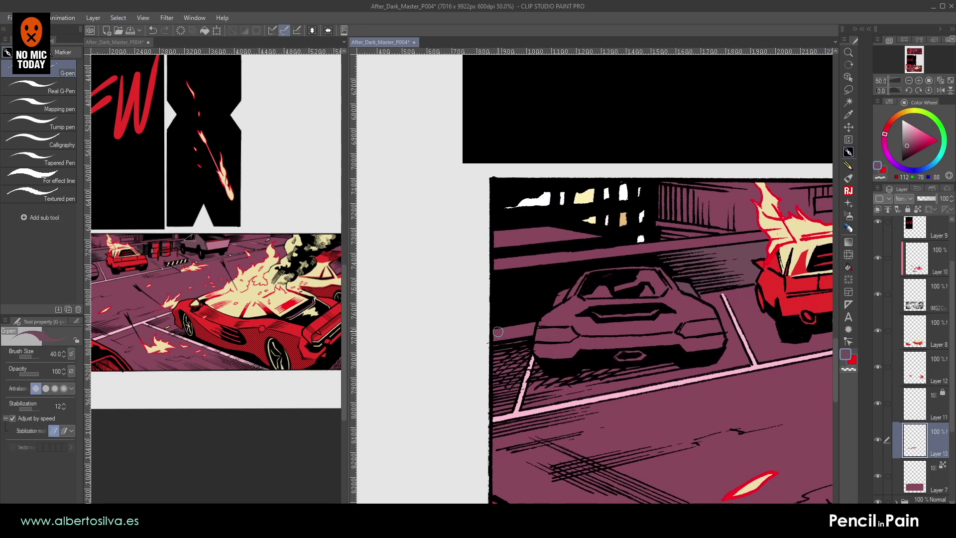
{"action": "left_click_drag", "start_coordinate": [653, 259], "coordinate": [609, 279]}
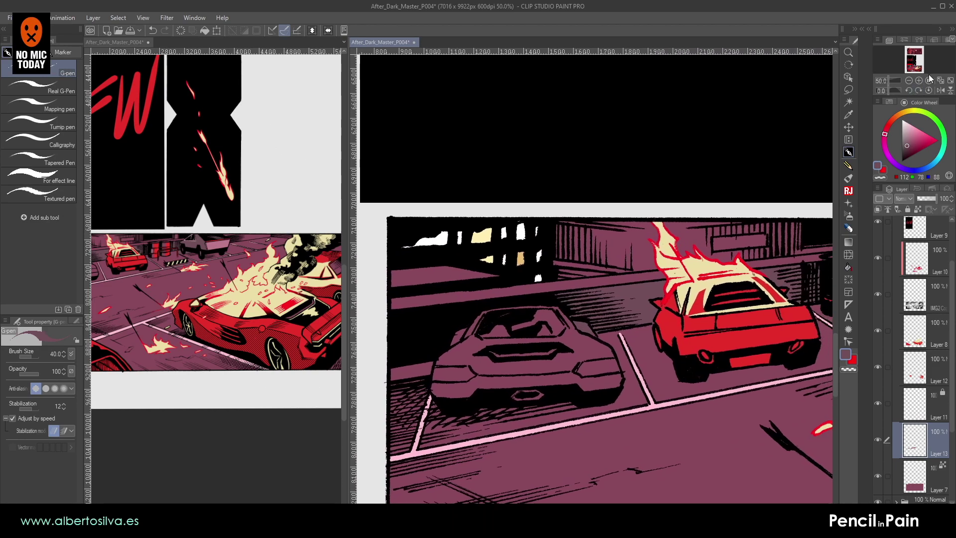
{"action": "left_click", "coordinate": [908, 80]}
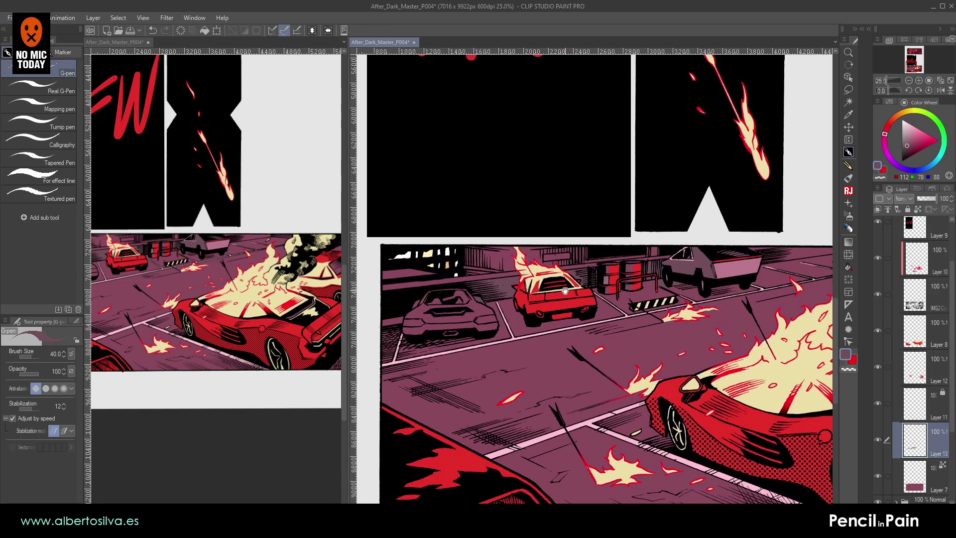
- Sample the pale cream (236, 223, 167) and paint a vertical highlight down the left barrel with the G-pen, reducing the size to 25
{"action": "left_click", "coordinate": [919, 80]}
{"action": "left_click", "coordinate": [919, 80]}
{"action": "left_click", "coordinate": [919, 80]}
{"action": "left_click", "coordinate": [919, 80]}
{"action": "left_click", "coordinate": [442, 251], "text": "alt"}
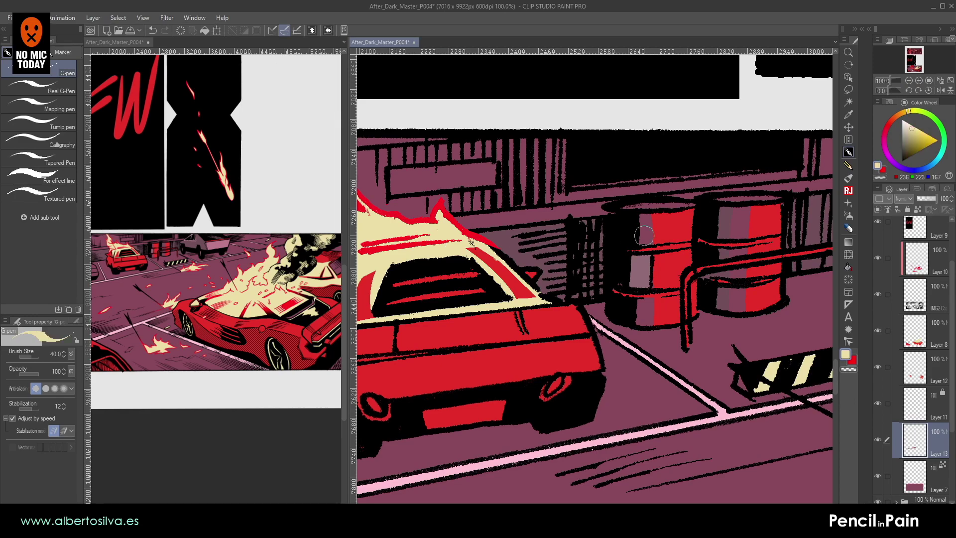
{"action": "left_click_drag", "start_coordinate": [657, 220], "coordinate": [658, 310]}
{"action": "key", "text": "bracketleft"}
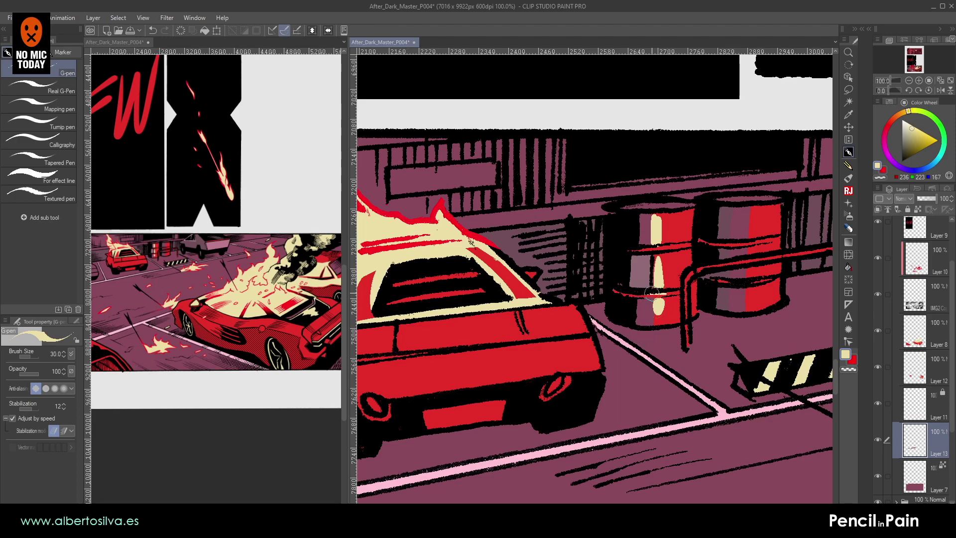
{"action": "left_click_drag", "start_coordinate": [644, 250], "coordinate": [670, 246]}
{"action": "key", "text": "ctrl+z"}
{"action": "left_click_drag", "start_coordinate": [651, 214], "coordinate": [651, 239]}
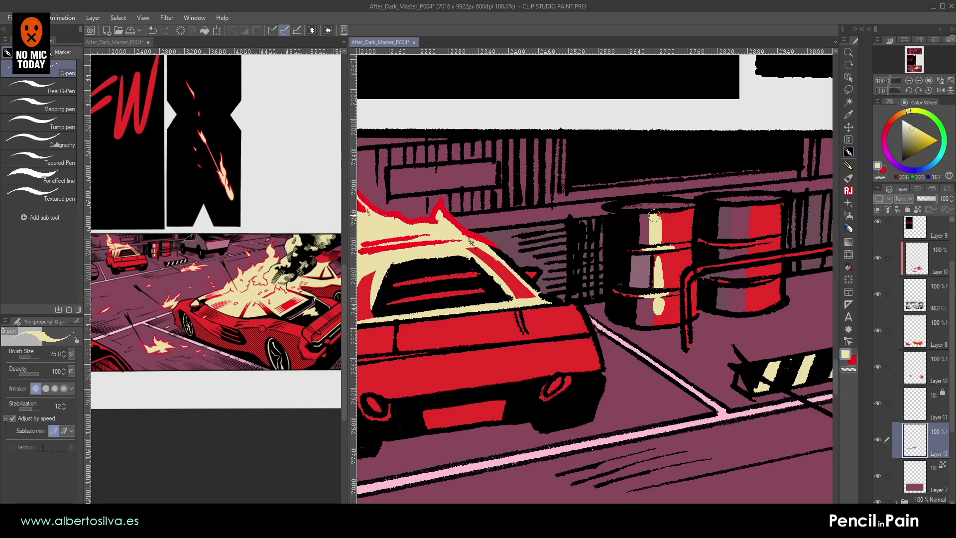
- Check the barrel highlight against the whole burning-car panel and save the page
{"action": "left_click", "coordinate": [911, 80]}
{"action": "left_click_drag", "start_coordinate": [682, 231], "coordinate": [701, 234]}
{"action": "left_click", "coordinate": [909, 80]}
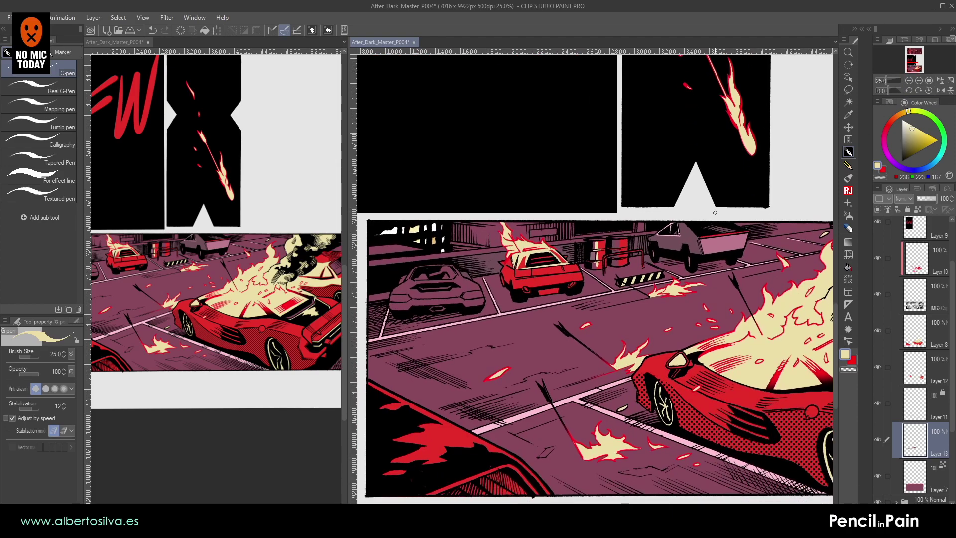
{"action": "scroll", "coordinate": [715, 212], "scroll_direction": "down", "scroll_amount": 2}
{"action": "left_click_drag", "start_coordinate": [787, 316], "coordinate": [709, 361]}
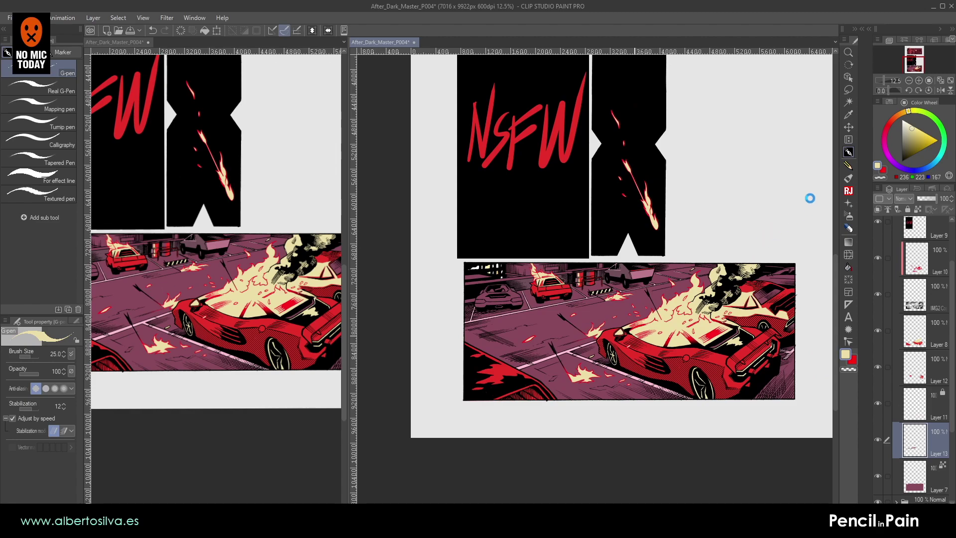
{"action": "key", "text": "ctrl+s"}
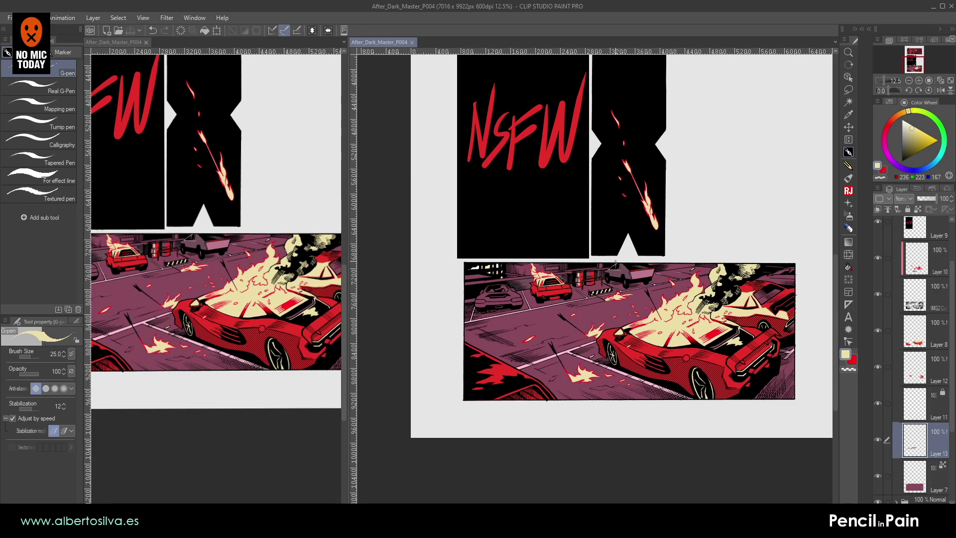
- Sample the truck's light mauve (188, 119, 139) and paint the flat ledge below the lit windows with the G-pen at size 45
{"action": "left_click", "coordinate": [649, 273], "text": "alt"}
{"action": "mouse_move", "coordinate": [508, 338]}
{"action": "left_mouse_down"}
{"action": "mouse_move", "coordinate": [617, 363]}
{"action": "mouse_move", "coordinate": [681, 533]}
{"action": "left_mouse_up"}
{"action": "scroll", "coordinate": [576, 351], "scroll_direction": "up", "scroll_amount": 6}
{"action": "key", "text": "]"}
{"action": "key", "text": "]"}
{"action": "left_click_drag", "start_coordinate": [456, 231], "coordinate": [455, 251]}
{"action": "mouse_move", "coordinate": [574, 248]}
{"action": "left_mouse_down"}
{"action": "mouse_move", "coordinate": [661, 234]}
{"action": "mouse_move", "coordinate": [575, 218]}
{"action": "mouse_move", "coordinate": [463, 233]}
{"action": "left_mouse_up"}
{"action": "key", "text": "bracketright"}
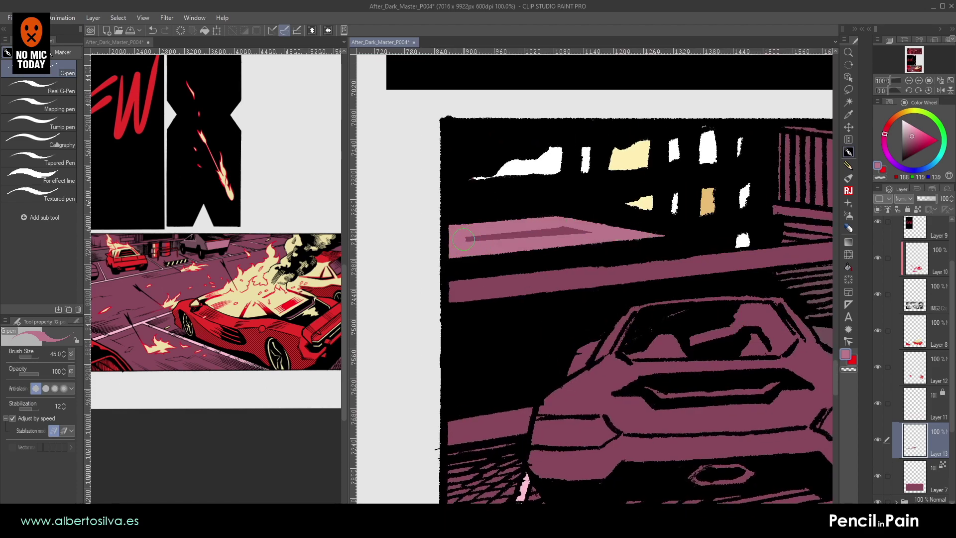
{"action": "left_click", "coordinate": [584, 228], "text": "shift"}
- Paint the left stretch of the wall's top strip above the parked mauve car in light mauve at size 40
{"action": "key", "text": "bracketleft"}
{"action": "left_click", "coordinate": [618, 268]}
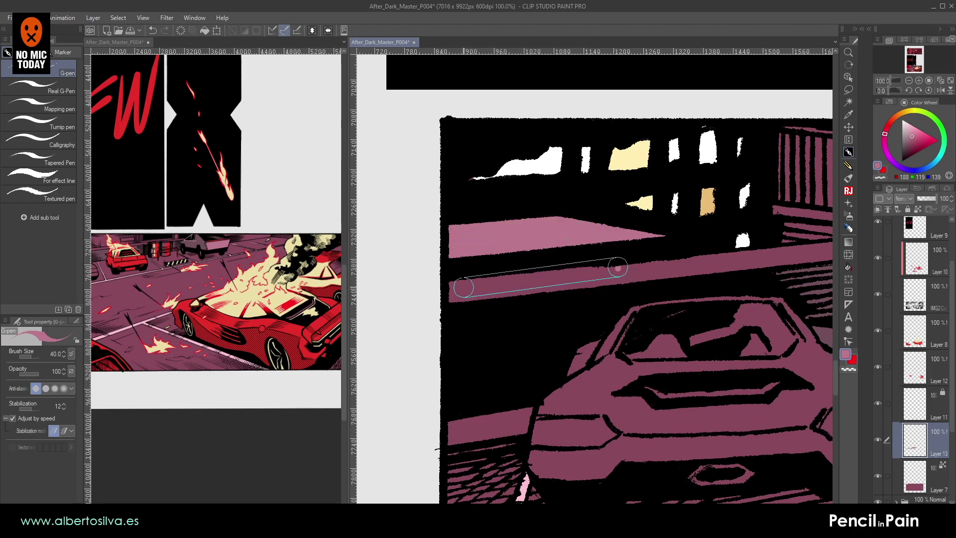
{"action": "left_click", "coordinate": [617, 268], "text": "shift"}
{"action": "left_click", "coordinate": [695, 270], "text": "shift"}
{"action": "left_click_drag", "start_coordinate": [693, 271], "coordinate": [505, 280]}
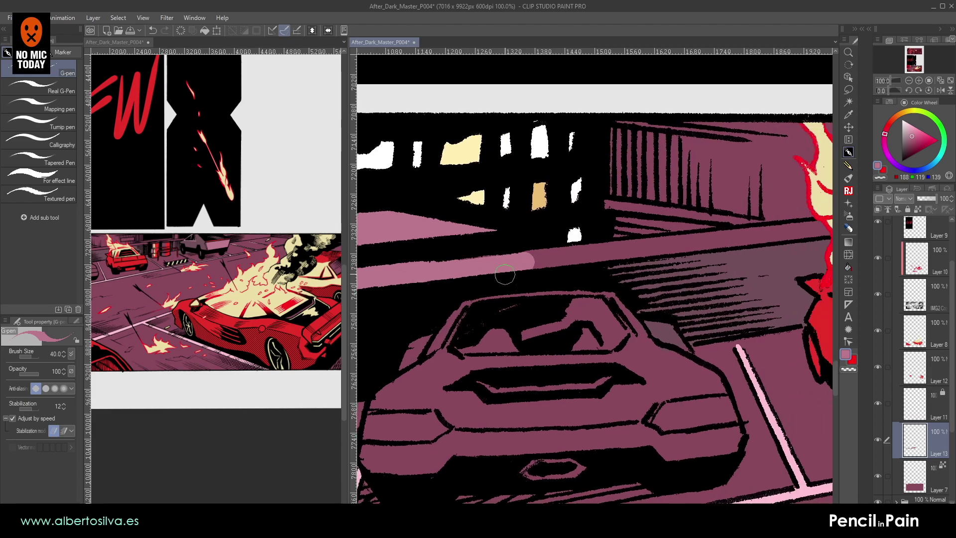
- Outline the wall's top strip toward the small burning car in light mauve at size 17.5 and fill its interior
{"action": "key", "text": "bracketleft"}
{"action": "left_click", "coordinate": [680, 237], "text": "shift"}
{"action": "left_click", "coordinate": [814, 223], "text": "shift"}
{"action": "left_click", "coordinate": [827, 233], "text": "shift"}
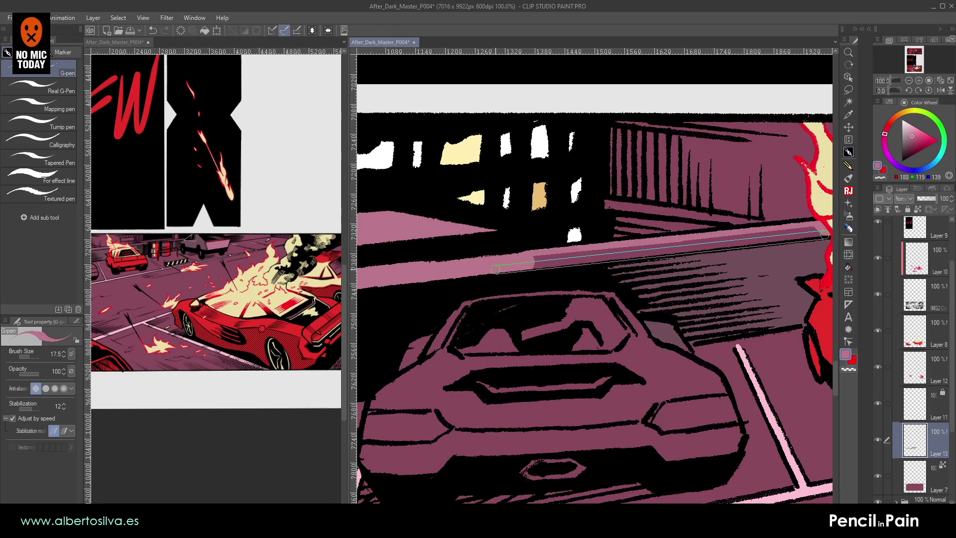
{"action": "left_click", "coordinate": [501, 270], "text": "shift"}
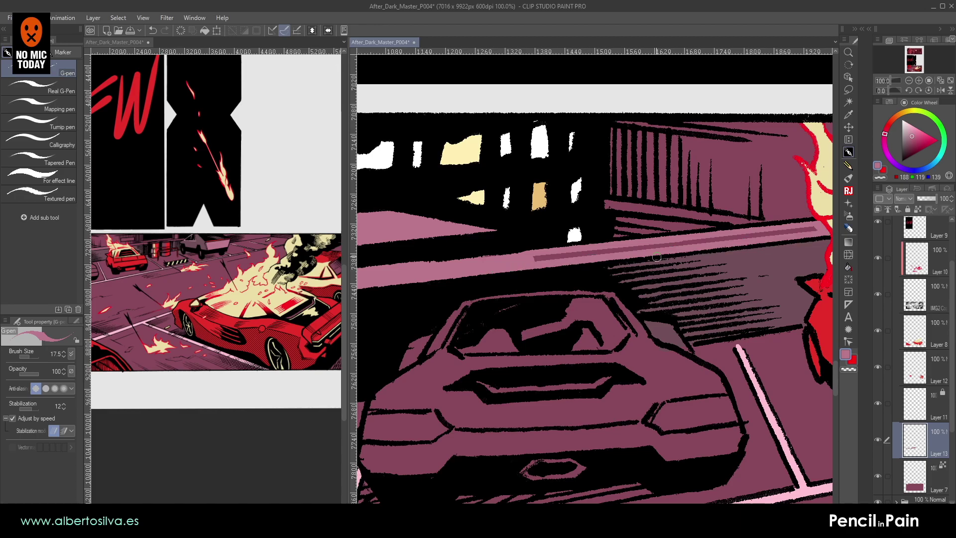
{"action": "left_click", "coordinate": [848, 267]}
{"action": "left_click", "coordinate": [780, 232]}
- Continue the light mauve wall strip with the G-pen behind the barrels and past the truck
{"action": "left_click_drag", "start_coordinate": [788, 250], "coordinate": [451, 309]}
{"action": "mouse_move", "coordinate": [682, 266]}
{"action": "left_mouse_down"}
{"action": "mouse_move", "coordinate": [542, 264]}
{"action": "mouse_move", "coordinate": [666, 251]}
{"action": "mouse_move", "coordinate": [525, 266]}
{"action": "left_mouse_up"}
{"action": "key", "text": "p"}
{"action": "key", "text": "]"}
{"action": "left_click", "coordinate": [664, 248], "text": "shift"}
{"action": "left_click_drag", "start_coordinate": [690, 275], "coordinate": [492, 306]}
{"action": "left_click_drag", "start_coordinate": [494, 247], "coordinate": [491, 292]}
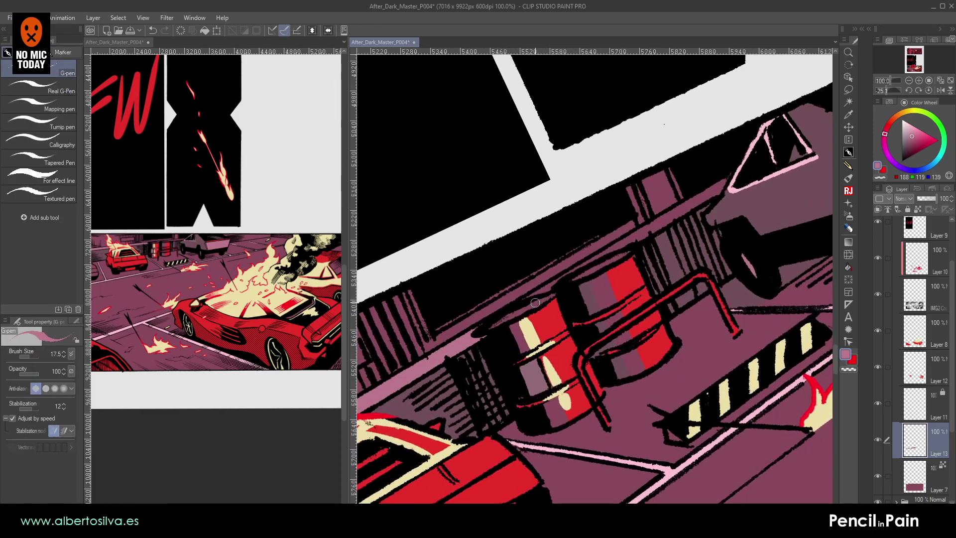
{"action": "left_click_drag", "start_coordinate": [571, 273], "coordinate": [710, 195]}
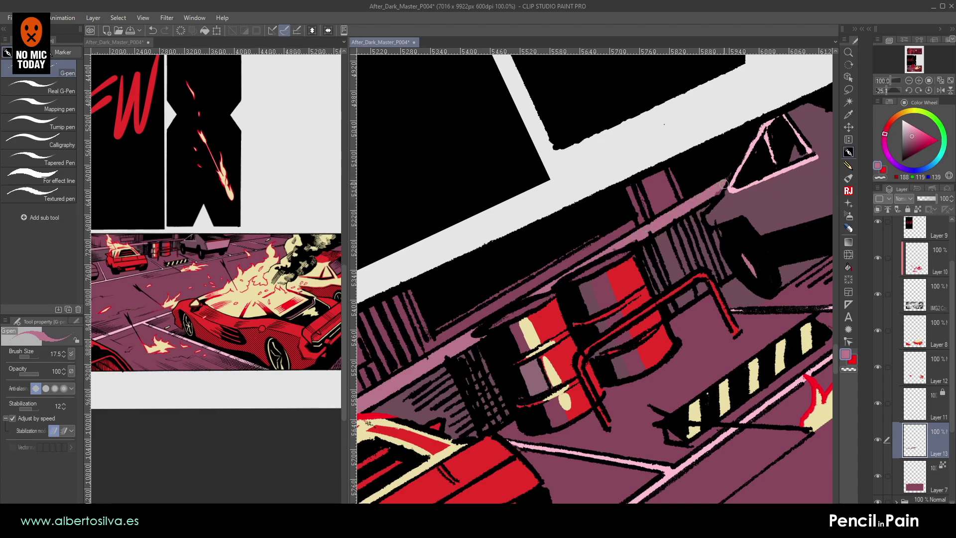
{"action": "left_click_drag", "start_coordinate": [763, 162], "coordinate": [454, 324]}
{"action": "mouse_move", "coordinate": [692, 195]}
{"action": "left_mouse_down"}
{"action": "mouse_move", "coordinate": [637, 211]}
{"action": "mouse_move", "coordinate": [520, 283]}
{"action": "mouse_move", "coordinate": [540, 259]}
{"action": "mouse_move", "coordinate": [601, 228]}
{"action": "left_mouse_up"}
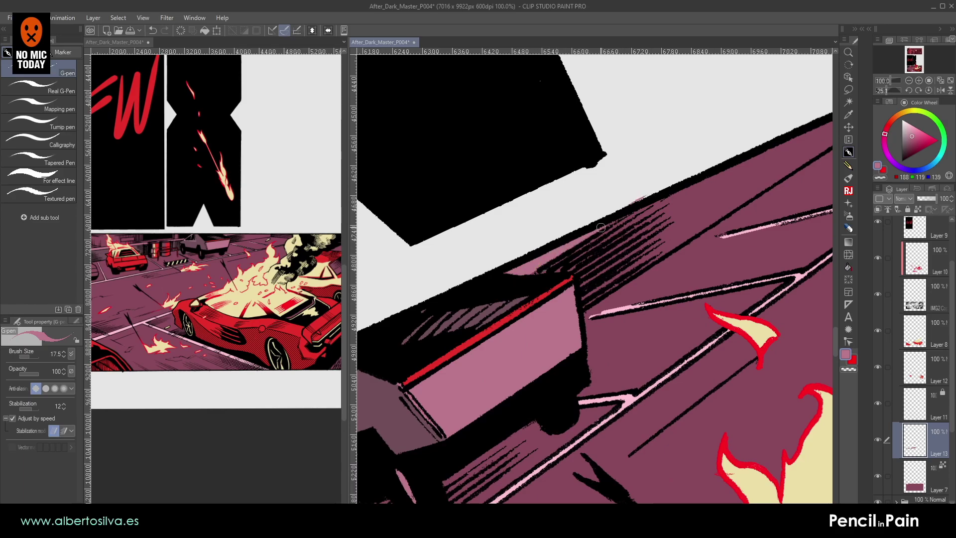
- Reset the canvas rotation, close the duplicate page view and review the colouring of the whole page
{"action": "scroll", "coordinate": [600, 227], "scroll_direction": "down", "scroll_amount": 4}
{"action": "left_click_drag", "start_coordinate": [526, 191], "coordinate": [667, 150]}
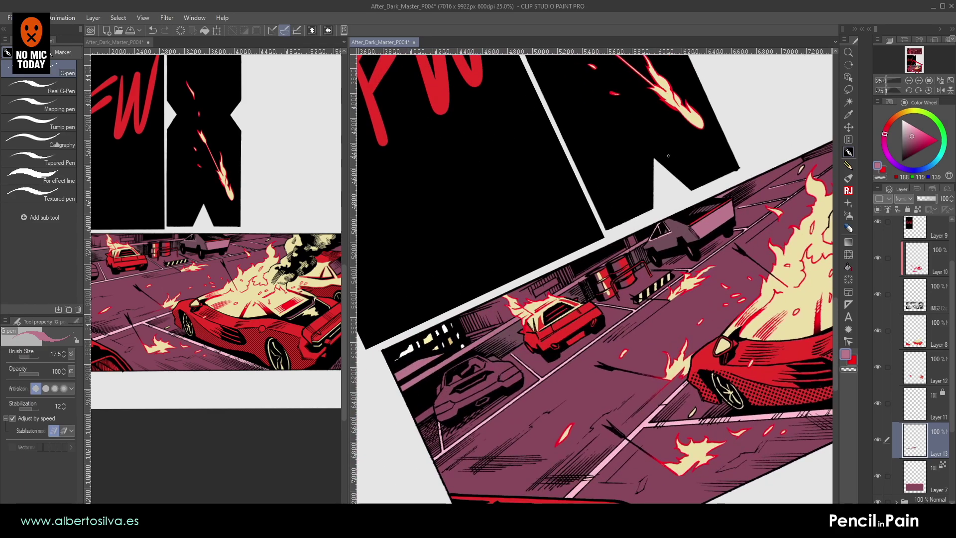
{"action": "key", "text": "r"}
{"action": "double_click", "coordinate": [667, 150]}
{"action": "left_click_drag", "start_coordinate": [696, 233], "coordinate": [649, 177]}
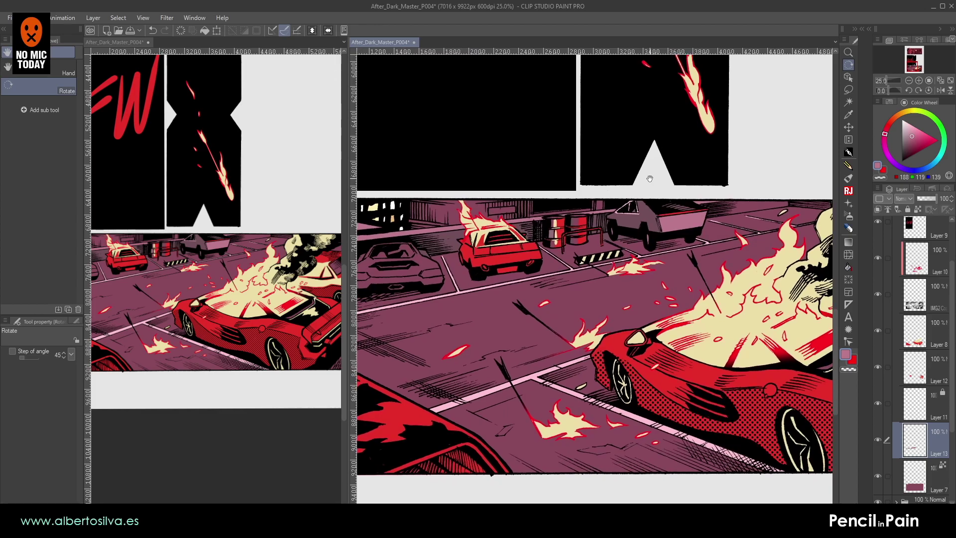
{"action": "left_click", "coordinate": [908, 81]}
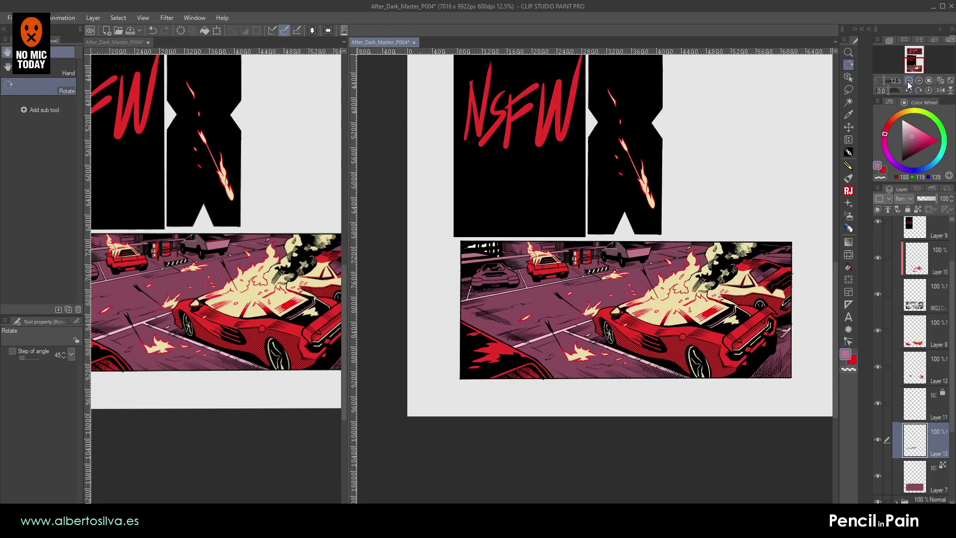
{"action": "left_click", "coordinate": [919, 80]}
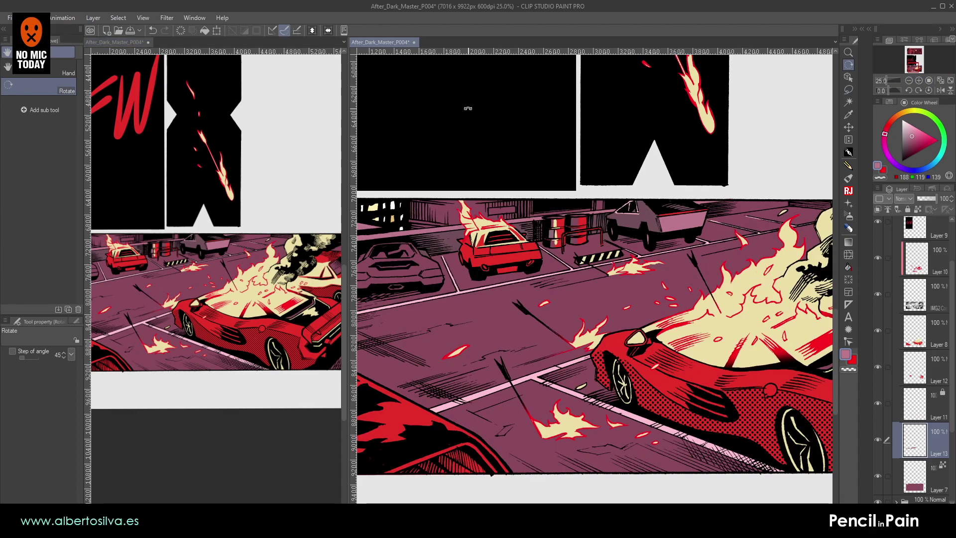
{"action": "left_click", "coordinate": [148, 42]}
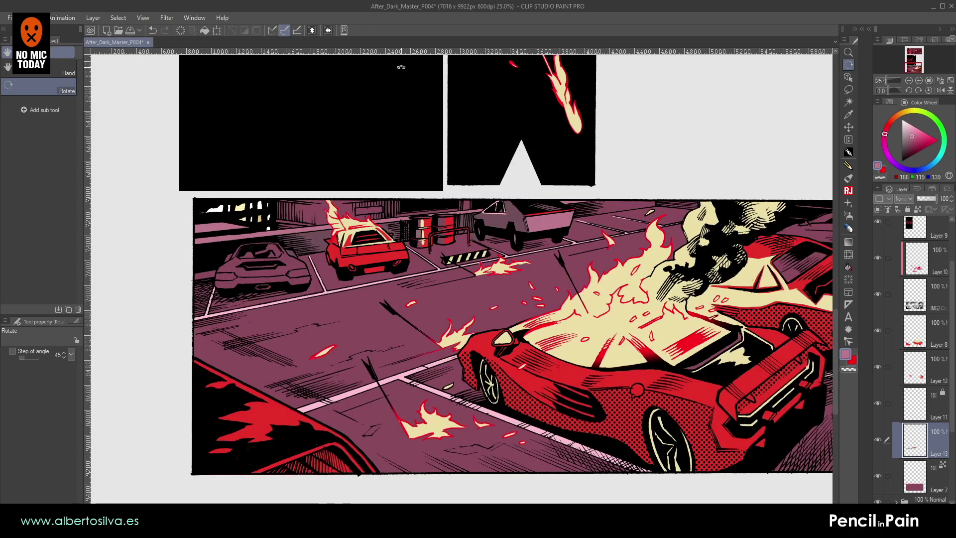
{"action": "left_click", "coordinate": [909, 81]}
{"action": "left_click", "coordinate": [908, 81]}
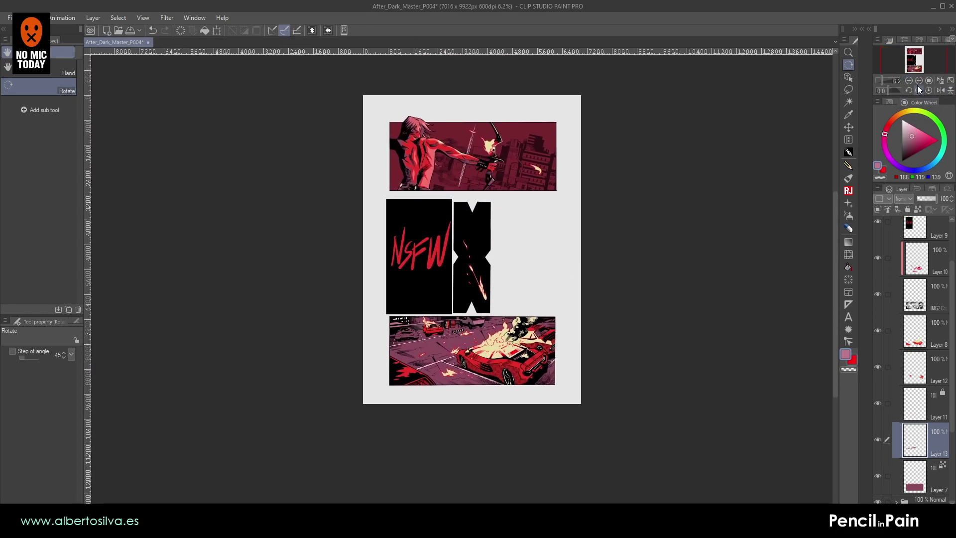
{"action": "left_click", "coordinate": [918, 81]}
{"action": "mouse_move", "coordinate": [586, 220]}
{"action": "left_mouse_down"}
{"action": "mouse_move", "coordinate": [568, 363]}
{"action": "mouse_move", "coordinate": [562, 188]}
{"action": "mouse_move", "coordinate": [576, 208]}
{"action": "left_mouse_up"}
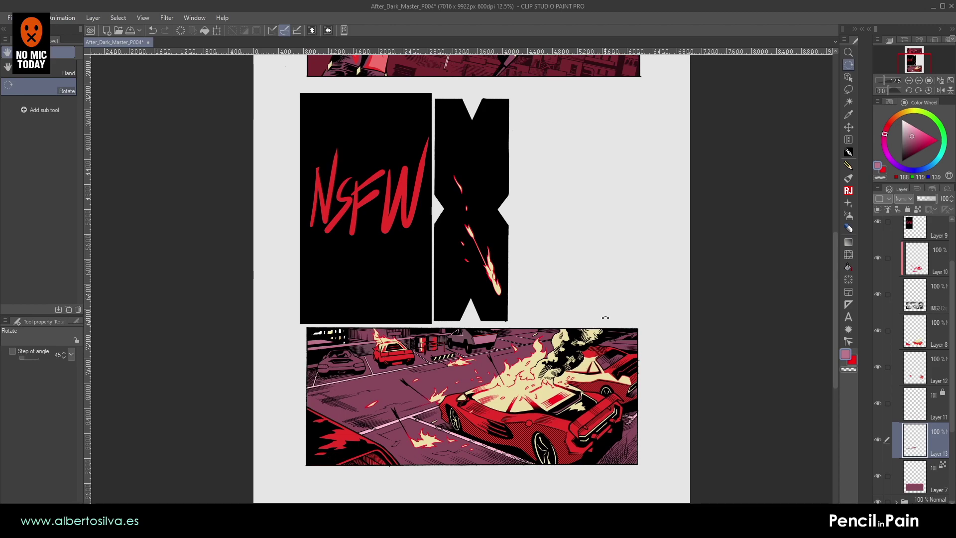
- Adjust the G-pen's anti-aliasing, sample the dark red (117, 37, 47) from the top panel's city background and set the size to 30
{"action": "left_click", "coordinate": [909, 81]}
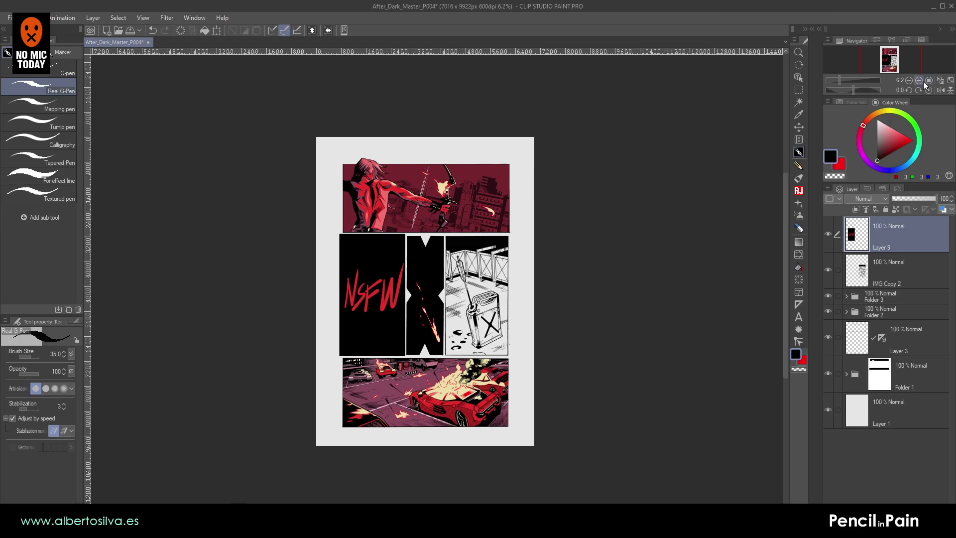
{"action": "left_click", "coordinate": [920, 82]}
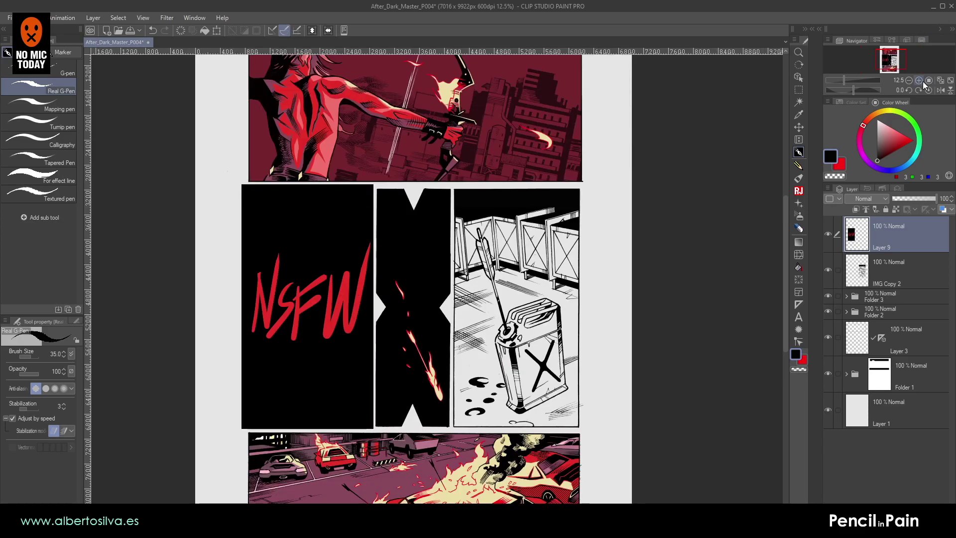
{"action": "left_click", "coordinate": [921, 81]}
{"action": "left_click", "coordinate": [916, 81]}
{"action": "mouse_move", "coordinate": [324, 136]}
{"action": "left_mouse_down"}
{"action": "mouse_move", "coordinate": [206, 245]}
{"action": "mouse_move", "coordinate": [132, 362]}
{"action": "left_mouse_up"}
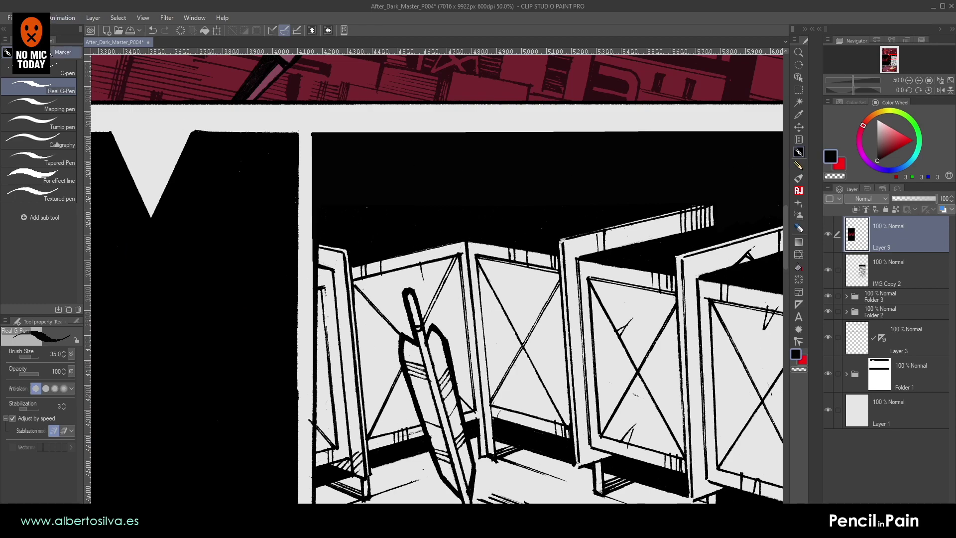
{"action": "left_click", "coordinate": [62, 70]}
{"action": "left_click", "coordinate": [44, 389]}
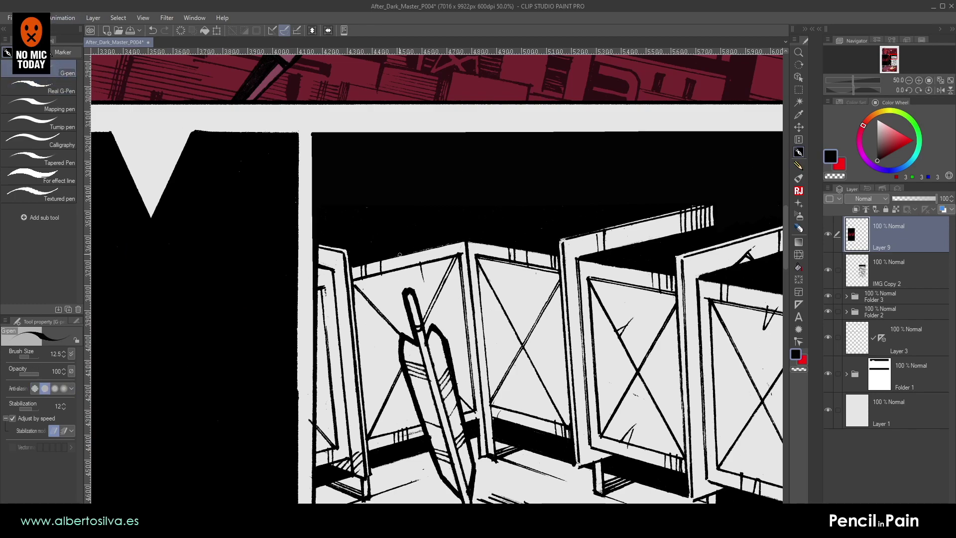
{"action": "key", "text": "bracketright"}
{"action": "key", "text": "bracketright"}
{"action": "key", "text": "bracketright"}
{"action": "left_click", "coordinate": [433, 87], "text": "alt"}
{"action": "key", "text": "bracketright"}
{"action": "scroll", "coordinate": [332, 233], "scroll_direction": "down", "scroll_amount": 15}
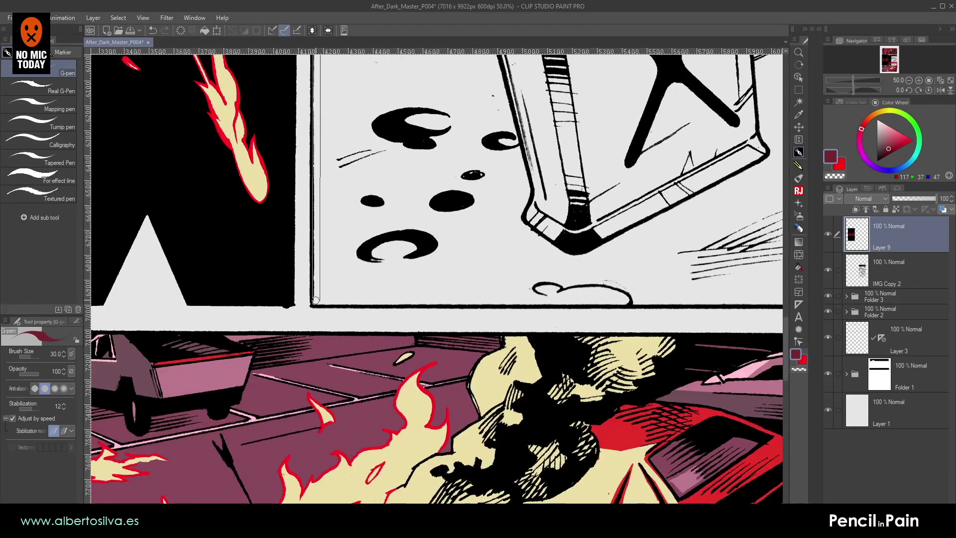
- Create a new layer directly below the IMG Copy 2 line art for the jerrycan panel's colour
{"action": "left_click_drag", "start_coordinate": [315, 300], "coordinate": [315, 300]}
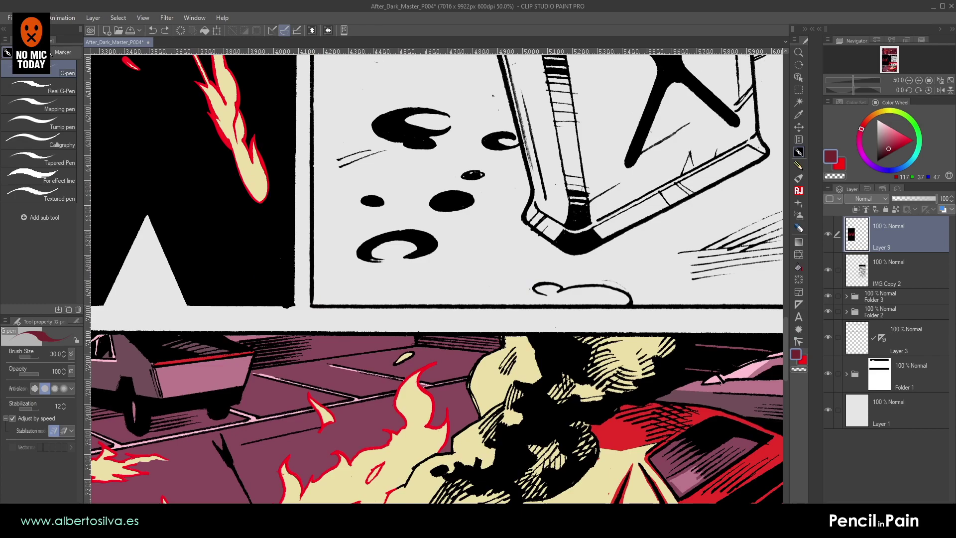
{"action": "key", "text": "ctrl+shift+n"}
{"action": "left_click_drag", "start_coordinate": [875, 267], "coordinate": [856, 336]}
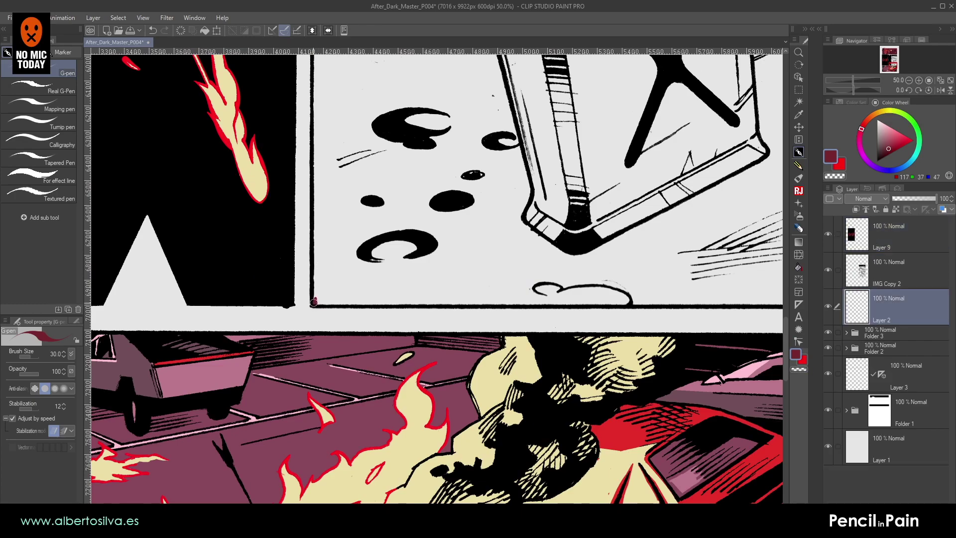
- Trace the inner border of the jerrycan panel in dark red with straight G-pen strokes along all four sides
{"action": "left_click_drag", "start_coordinate": [469, 307], "coordinate": [170, 250]}
{"action": "left_click", "coordinate": [507, 245], "text": "shift"}
{"action": "left_click_drag", "start_coordinate": [522, 115], "coordinate": [509, 391]}
{"action": "left_click_drag", "start_coordinate": [525, 157], "coordinate": [507, 428]}
{"action": "left_click_drag", "start_coordinate": [500, 197], "coordinate": [515, 441]}
{"action": "left_click_drag", "start_coordinate": [472, 100], "coordinate": [487, 234]}
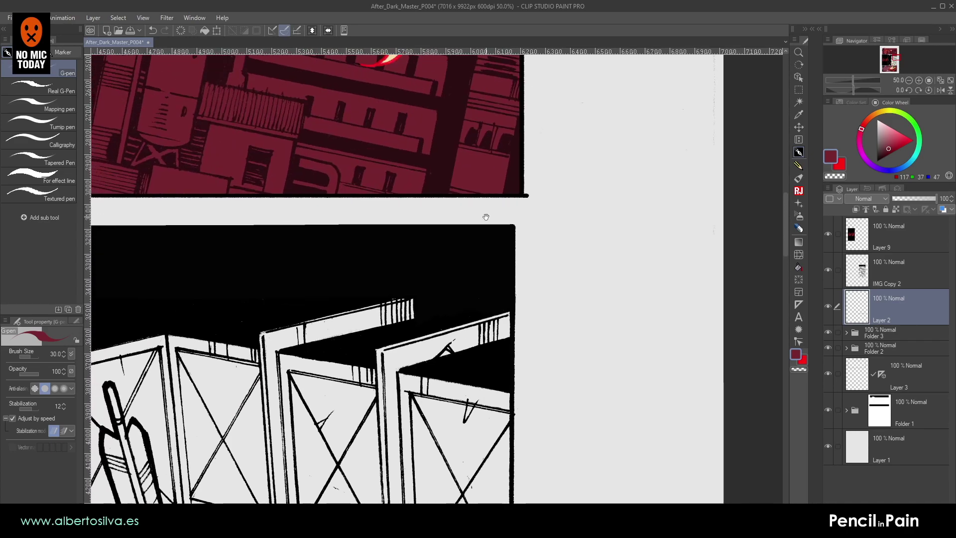
{"action": "left_click", "coordinate": [510, 230], "text": "shift"}
{"action": "left_click_drag", "start_coordinate": [300, 229], "coordinate": [666, 186]}
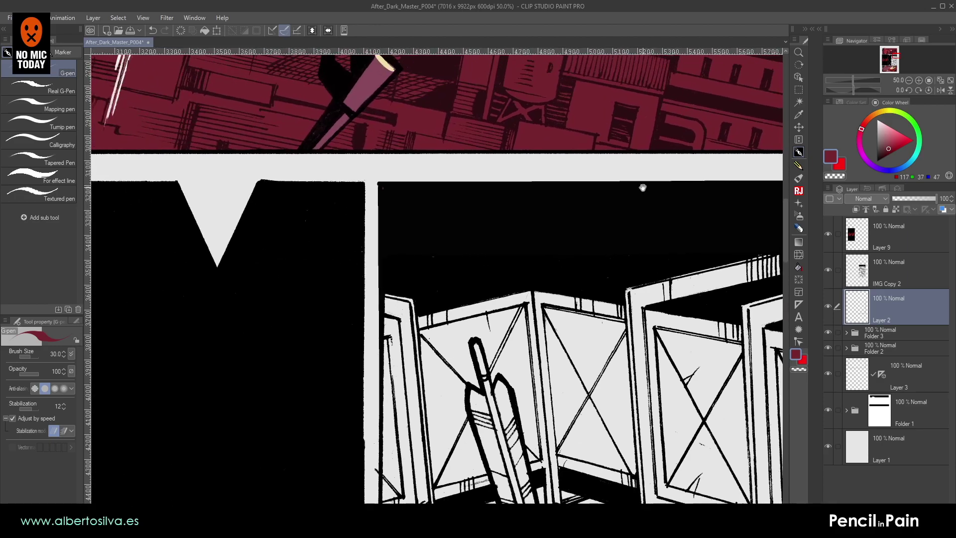
{"action": "left_click", "coordinate": [382, 187], "text": "shift"}
{"action": "left_click_drag", "start_coordinate": [391, 398], "coordinate": [391, 154]}
{"action": "left_click_drag", "start_coordinate": [393, 408], "coordinate": [395, 119]}
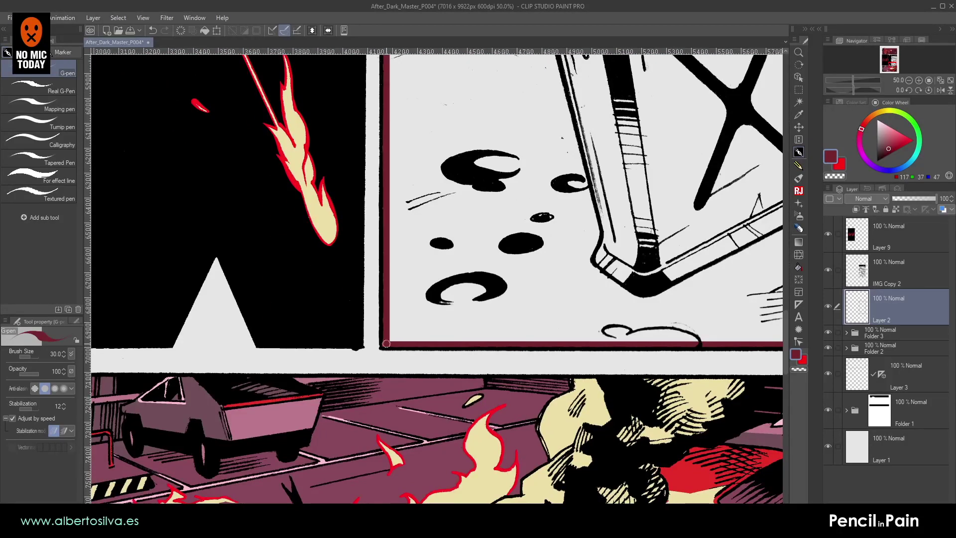
- Fill the jerrycan panel inside its traced border with the dark red, using only the editing layer as reference
{"action": "left_click", "coordinate": [798, 267]}
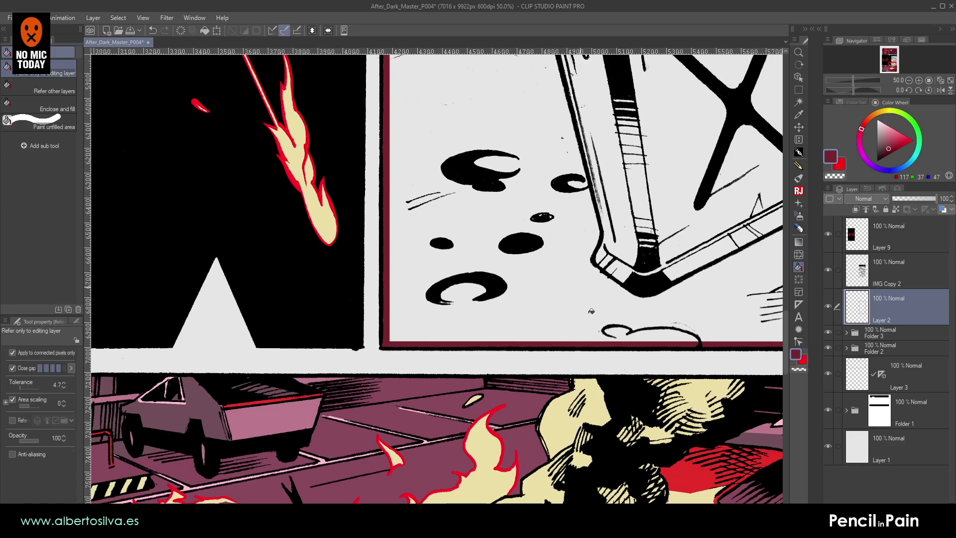
{"action": "left_click", "coordinate": [590, 288]}
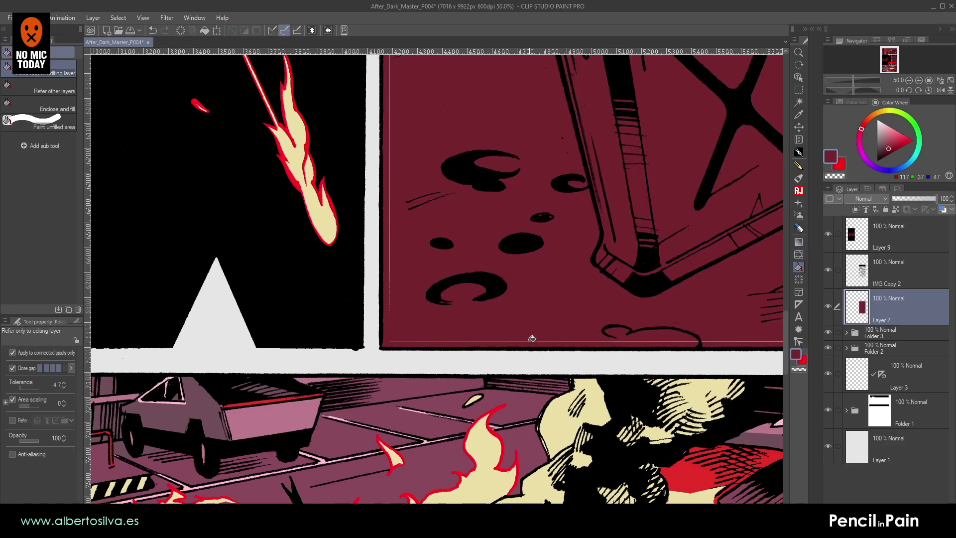
{"action": "key", "text": "ctrl+z"}
- Cover the thin unfilled seams inside the jerrycan panel's side and bottom borders with straight dark red G-pen strokes at size 40
{"action": "key", "text": "p"}
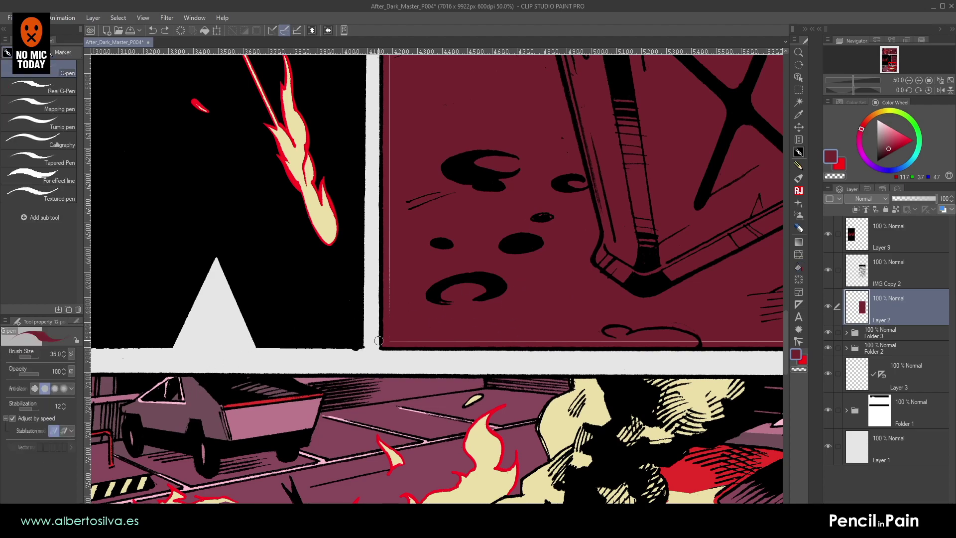
{"action": "left_click_drag", "start_coordinate": [423, 172], "coordinate": [394, 423]}
{"action": "left_click_drag", "start_coordinate": [418, 150], "coordinate": [429, 468]}
{"action": "left_click_drag", "start_coordinate": [454, 79], "coordinate": [452, 285]}
{"action": "left_click", "coordinate": [372, 193], "text": "shift"}
{"action": "left_click_drag", "start_coordinate": [645, 285], "coordinate": [308, 251]}
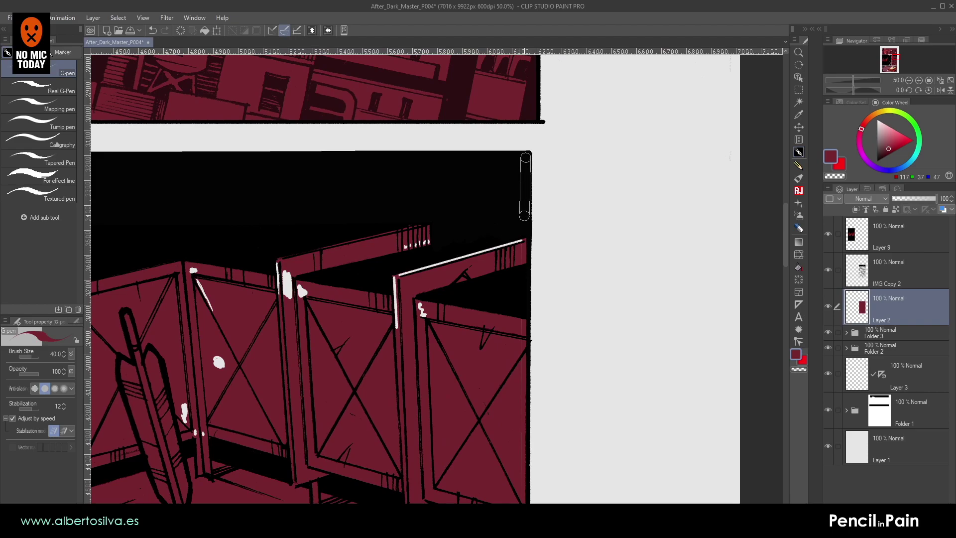
{"action": "scroll", "coordinate": [562, 232], "scroll_direction": "down", "scroll_amount": 15}
{"action": "scroll", "coordinate": [561, 375], "scroll_direction": "up", "scroll_amount": 3}
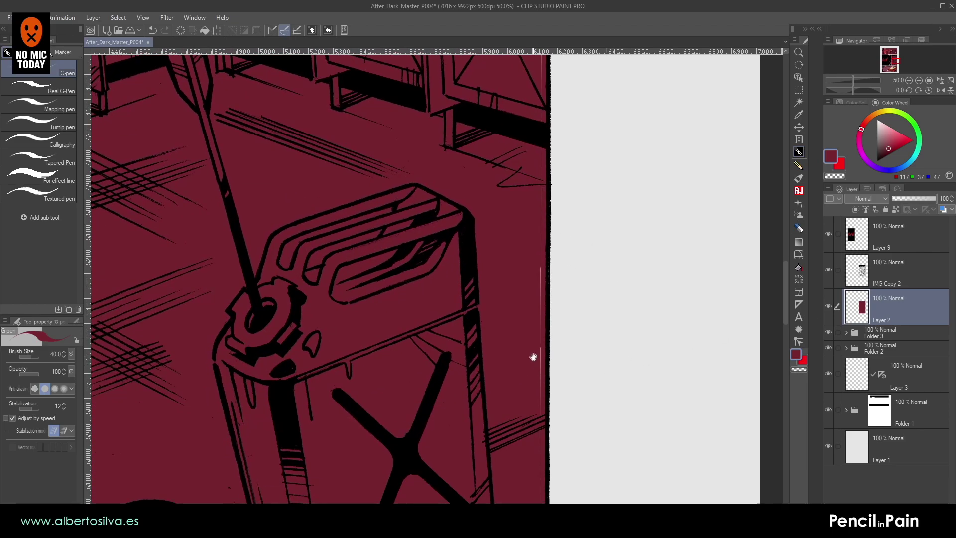
{"action": "scroll", "coordinate": [525, 218], "scroll_direction": "up", "scroll_amount": 7}
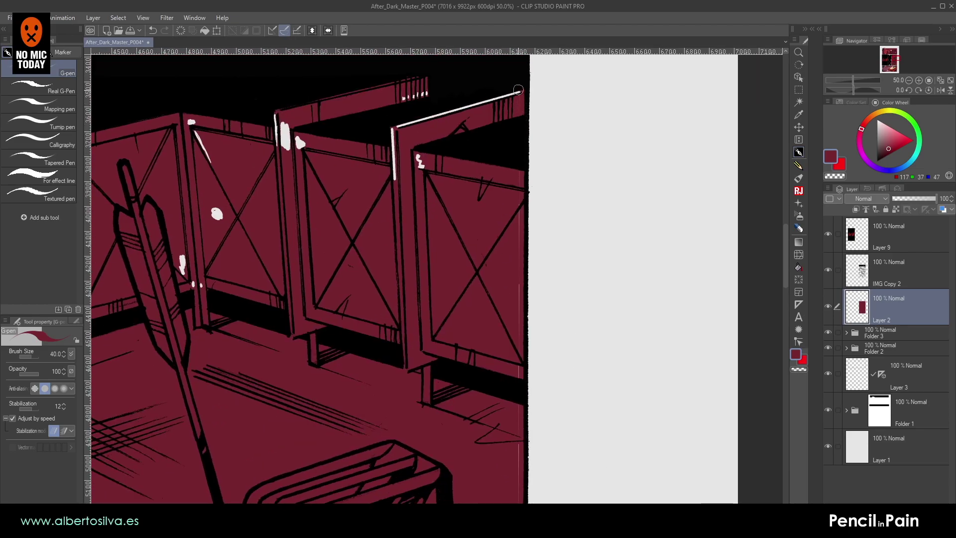
{"action": "scroll", "coordinate": [517, 99], "scroll_direction": "down", "scroll_amount": 20}
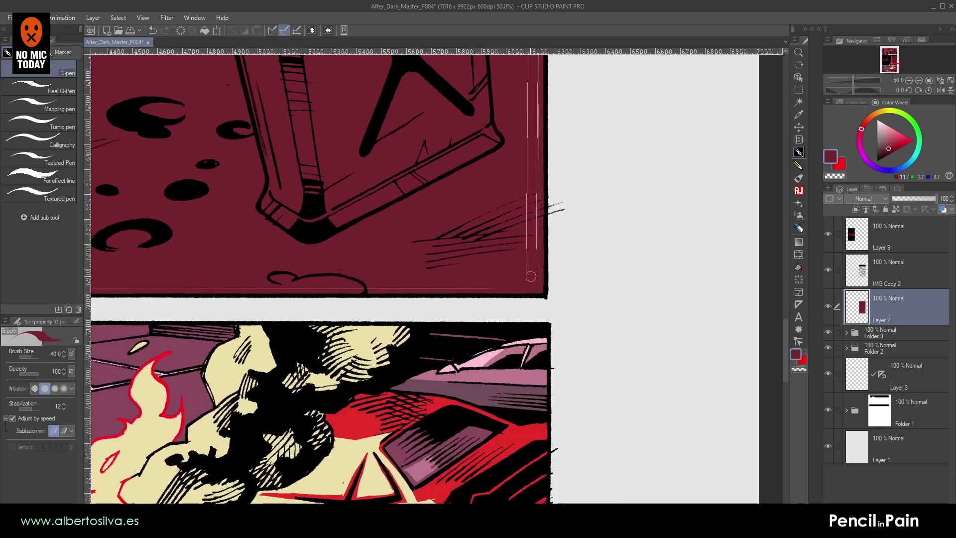
{"action": "left_click", "coordinate": [536, 288], "text": "shift"}
{"action": "left_click_drag", "start_coordinate": [404, 271], "coordinate": [659, 267]}
{"action": "left_click_drag", "start_coordinate": [311, 281], "coordinate": [311, 281]}
- Recolour the jerrycan panel's base on Layer 2 with the mauve (136, 73, 91) sampled from the parking lot below, locking transparent pixels
{"action": "left_click", "coordinate": [885, 279]}
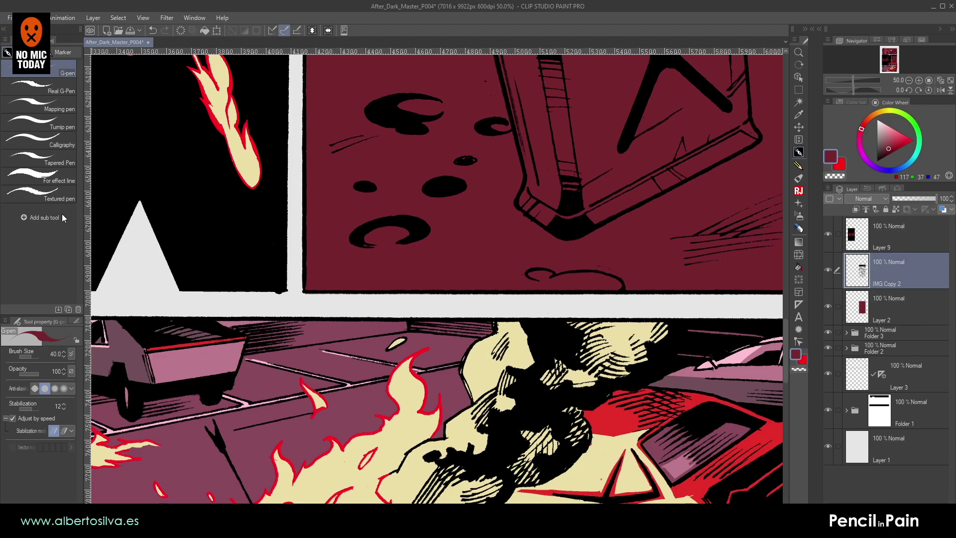
{"action": "left_click_drag", "start_coordinate": [543, 205], "coordinate": [412, 497]}
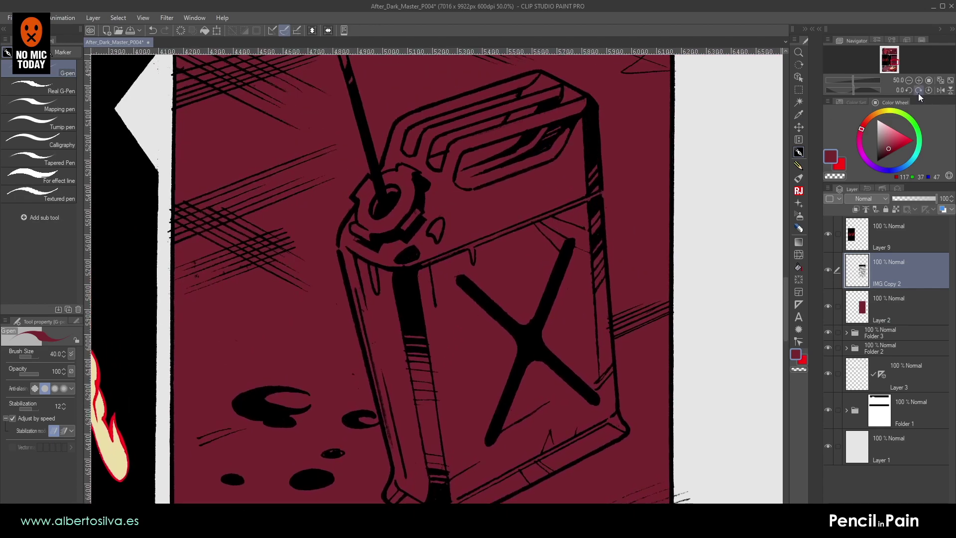
{"action": "left_click", "coordinate": [909, 81]}
{"action": "left_click_drag", "start_coordinate": [593, 184], "coordinate": [653, 163]}
{"action": "left_click", "coordinate": [799, 266]}
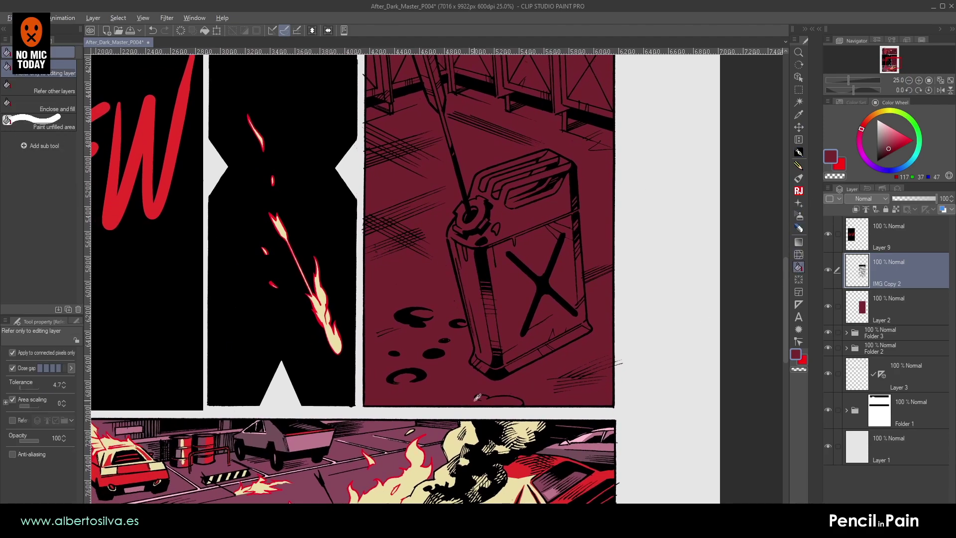
{"action": "left_click", "coordinate": [396, 441], "text": "alt"}
{"action": "left_click", "coordinate": [892, 314]}
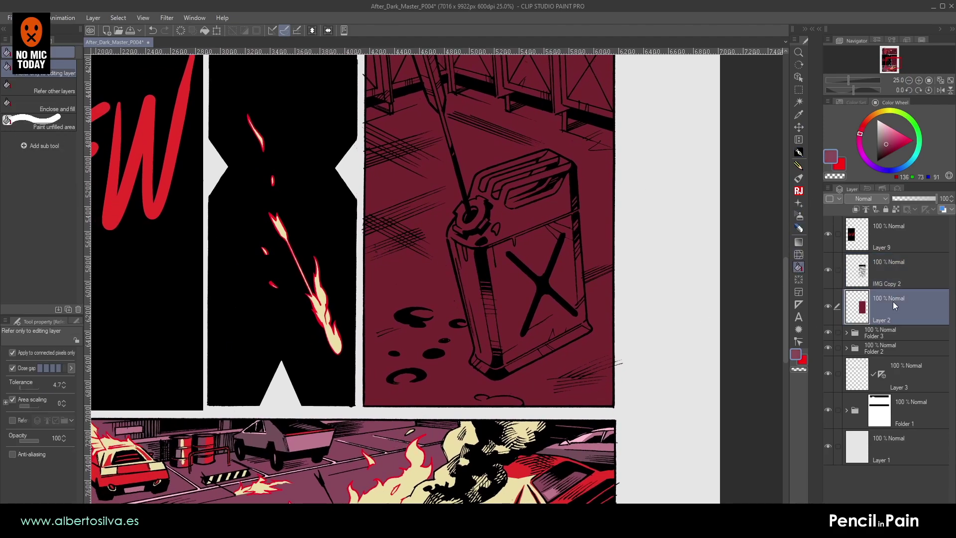
{"action": "left_click", "coordinate": [548, 352]}
{"action": "left_click_drag", "start_coordinate": [560, 232], "coordinate": [577, 169]}
{"action": "left_click_drag", "start_coordinate": [522, 307], "coordinate": [561, 305]}
{"action": "left_click_drag", "start_coordinate": [608, 119], "coordinate": [553, 323]}
{"action": "left_click_drag", "start_coordinate": [582, 218], "coordinate": [592, 433]}
{"action": "left_click_drag", "start_coordinate": [586, 295], "coordinate": [602, 130]}
- Fill the jerrycan panel's base on Layer 2 with the bright red (230, 47, 42) sampled from the burning-car panel
{"action": "left_click_drag", "start_coordinate": [575, 337], "coordinate": [589, 173]}
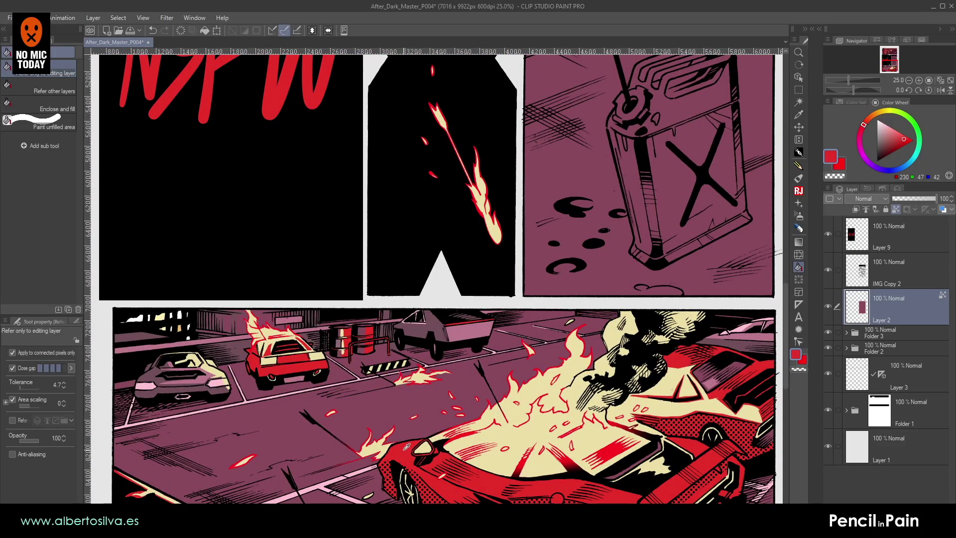
{"action": "left_click_drag", "start_coordinate": [585, 251], "coordinate": [473, 341]}
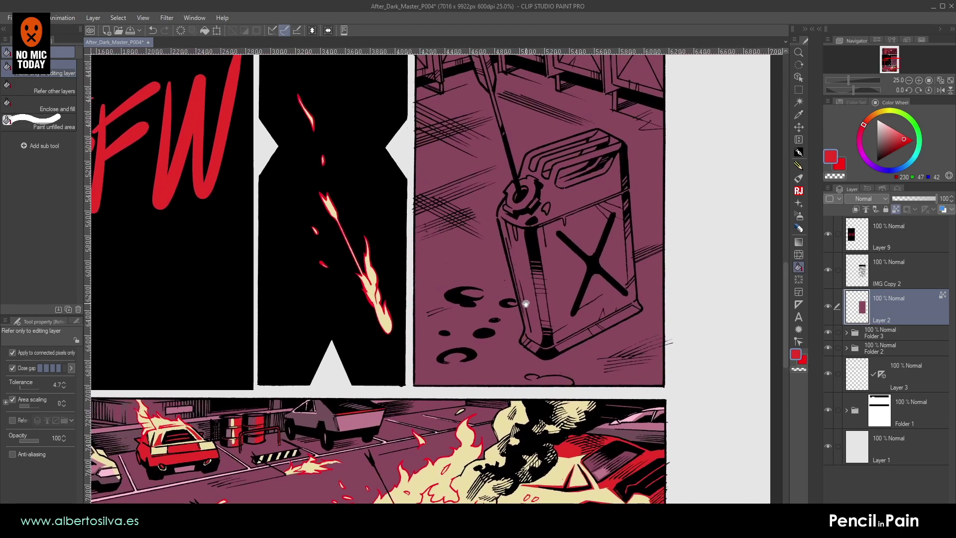
{"action": "mouse_move", "coordinate": [520, 320]}
{"action": "left_mouse_down"}
{"action": "mouse_move", "coordinate": [548, 397]}
{"action": "mouse_move", "coordinate": [550, 309]}
{"action": "mouse_move", "coordinate": [580, 188]}
{"action": "left_mouse_up"}
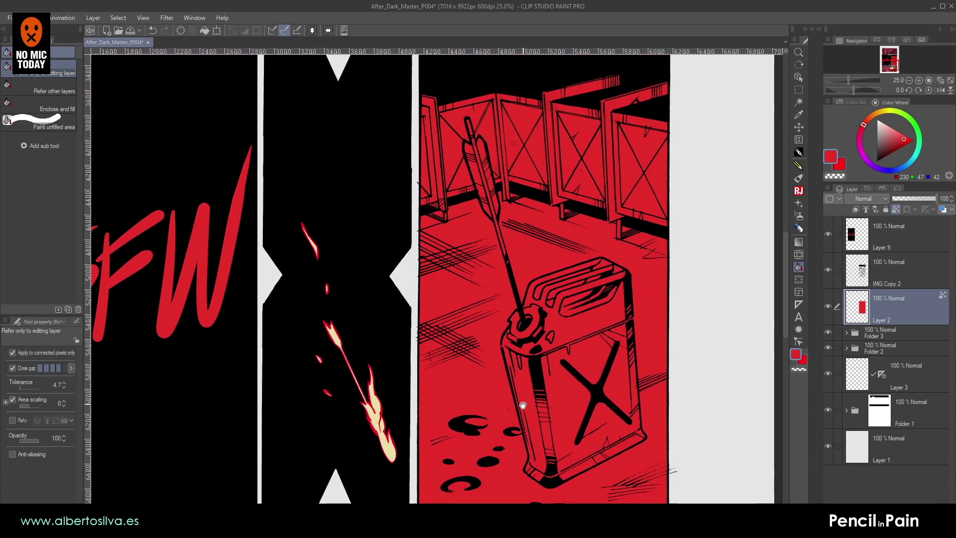
- Sample the mauve (136, 73, 91) from the parking lot and create a new layer directly above the red base layer
{"action": "mouse_move", "coordinate": [522, 405]}
{"action": "left_mouse_down"}
{"action": "mouse_move", "coordinate": [525, 342]}
{"action": "mouse_move", "coordinate": [590, 174]}
{"action": "mouse_move", "coordinate": [554, 301]}
{"action": "mouse_move", "coordinate": [571, 191]}
{"action": "left_mouse_up"}
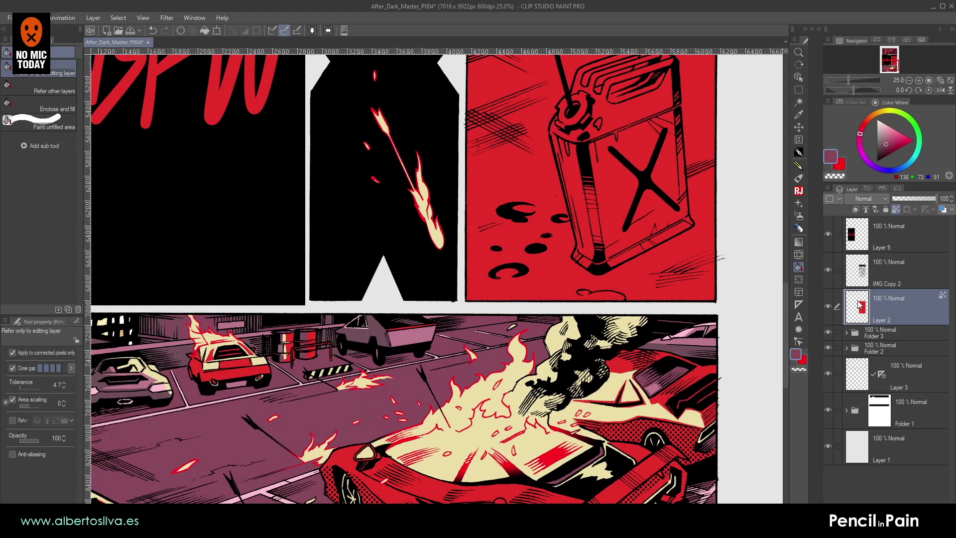
{"action": "key", "text": "ctrl+shift+n"}
{"action": "left_click_drag", "start_coordinate": [565, 270], "coordinate": [453, 427]}
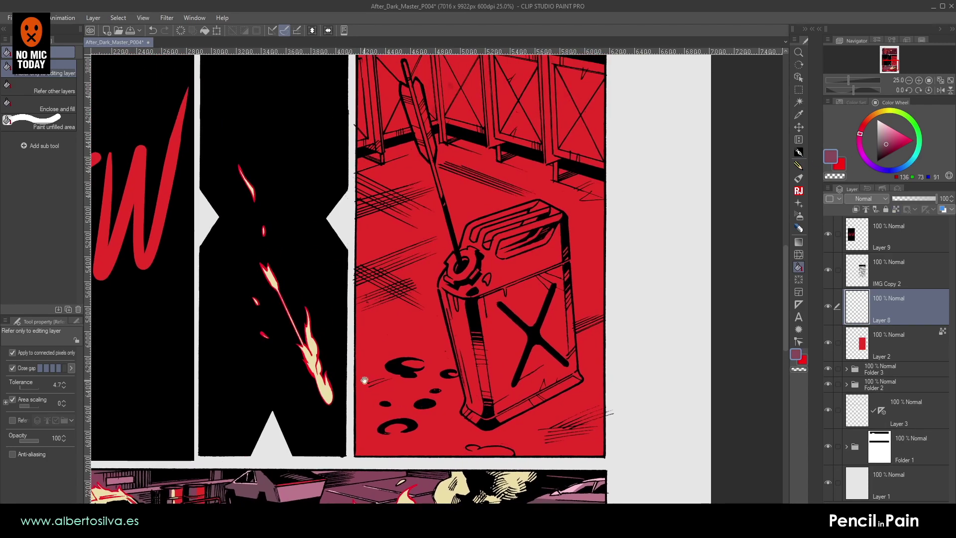
- Paint the jerrycan's cap, left edge and bottom rim in mauve with the G-pen at size 80, finishing the lower right corner at size 60
{"action": "scroll", "coordinate": [354, 365], "scroll_direction": "up", "scroll_amount": 2}
{"action": "scroll", "coordinate": [354, 365], "scroll_direction": "up", "scroll_amount": 1}
{"action": "left_click_drag", "start_coordinate": [453, 204], "coordinate": [219, 381]}
{"action": "key", "text": "p"}
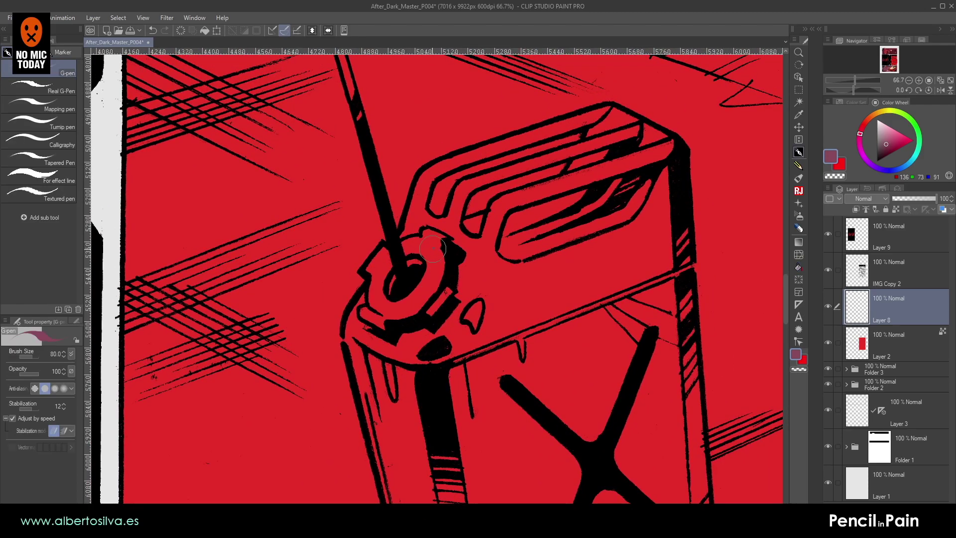
{"action": "mouse_move", "coordinate": [436, 253]}
{"action": "left_mouse_down"}
{"action": "mouse_move", "coordinate": [414, 330]}
{"action": "mouse_move", "coordinate": [408, 272]}
{"action": "mouse_move", "coordinate": [359, 316]}
{"action": "mouse_move", "coordinate": [357, 347]}
{"action": "left_mouse_up"}
{"action": "left_click_drag", "start_coordinate": [405, 428], "coordinate": [340, 147]}
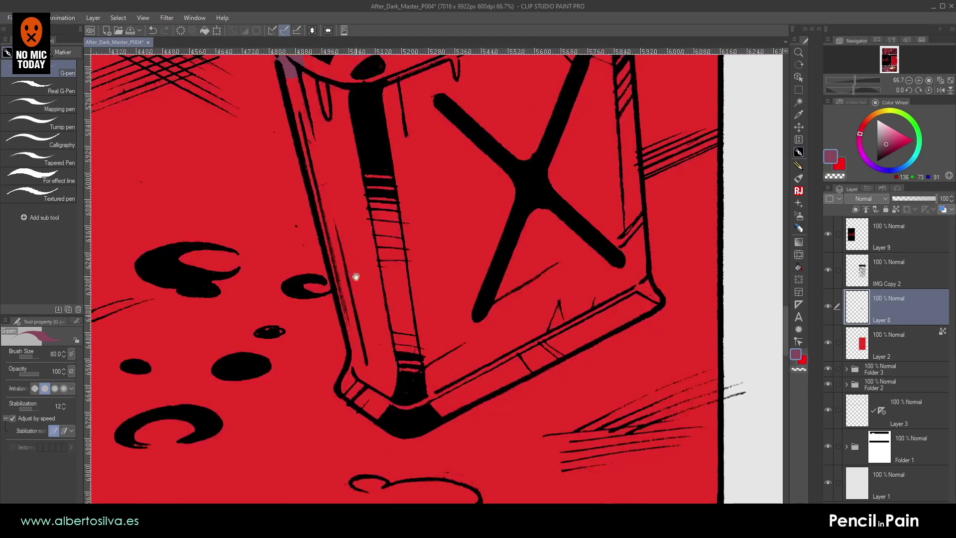
{"action": "left_click", "coordinate": [363, 356], "text": "shift"}
{"action": "mouse_move", "coordinate": [363, 356]}
{"action": "left_mouse_down"}
{"action": "mouse_move", "coordinate": [350, 385]}
{"action": "mouse_move", "coordinate": [391, 420]}
{"action": "mouse_move", "coordinate": [425, 421]}
{"action": "mouse_move", "coordinate": [409, 422]}
{"action": "mouse_move", "coordinate": [624, 312]}
{"action": "left_mouse_up"}
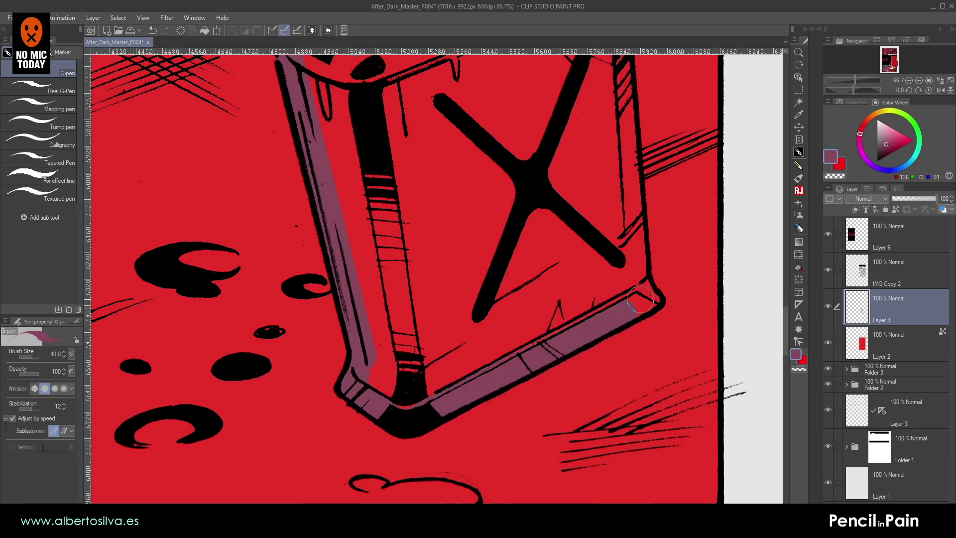
{"action": "left_click_drag", "start_coordinate": [652, 299], "coordinate": [637, 310]}
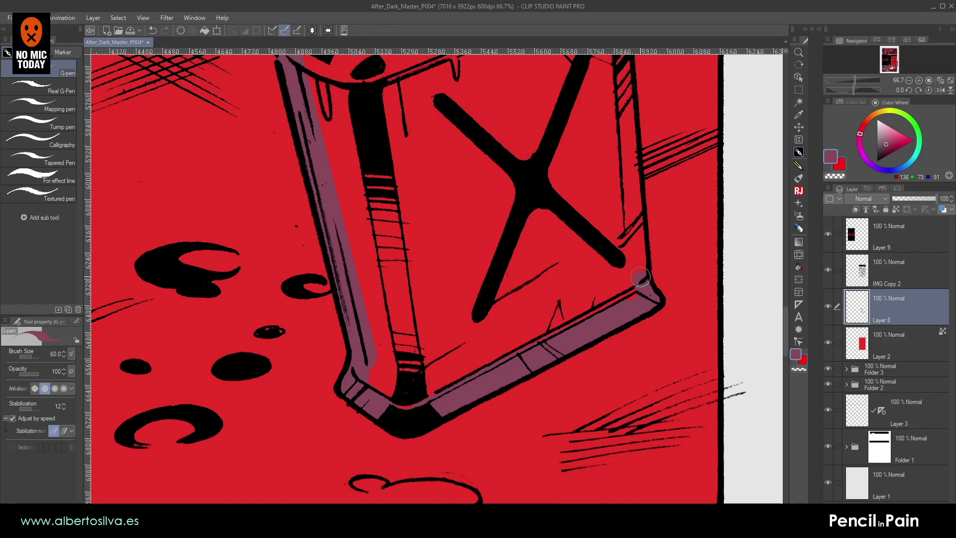
- Close the mauve outline along the can's right edge and below the handle at size 60, and fill the can's body with mauve
{"action": "left_click_drag", "start_coordinate": [630, 157], "coordinate": [570, 422]}
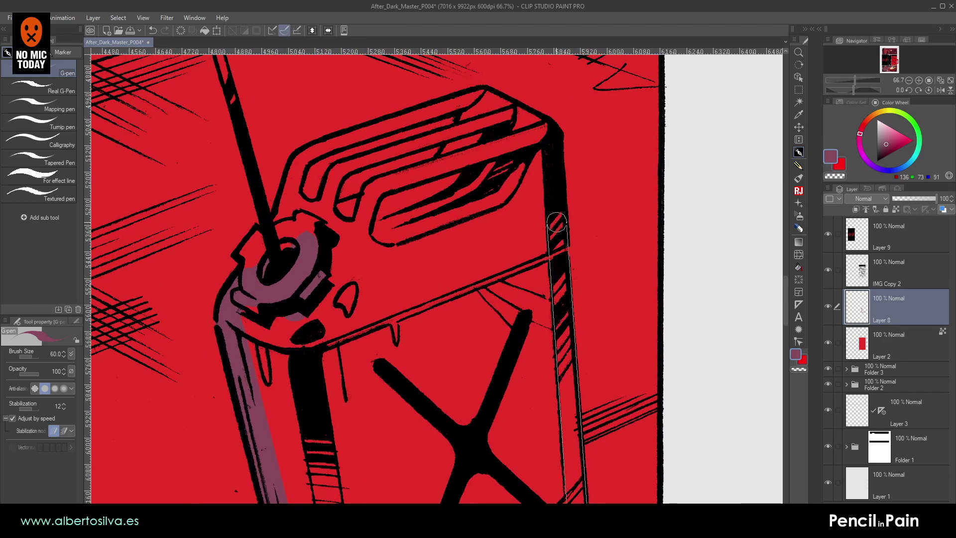
{"action": "left_click", "coordinate": [555, 221], "text": "shift"}
{"action": "left_click", "coordinate": [547, 154], "text": "shift"}
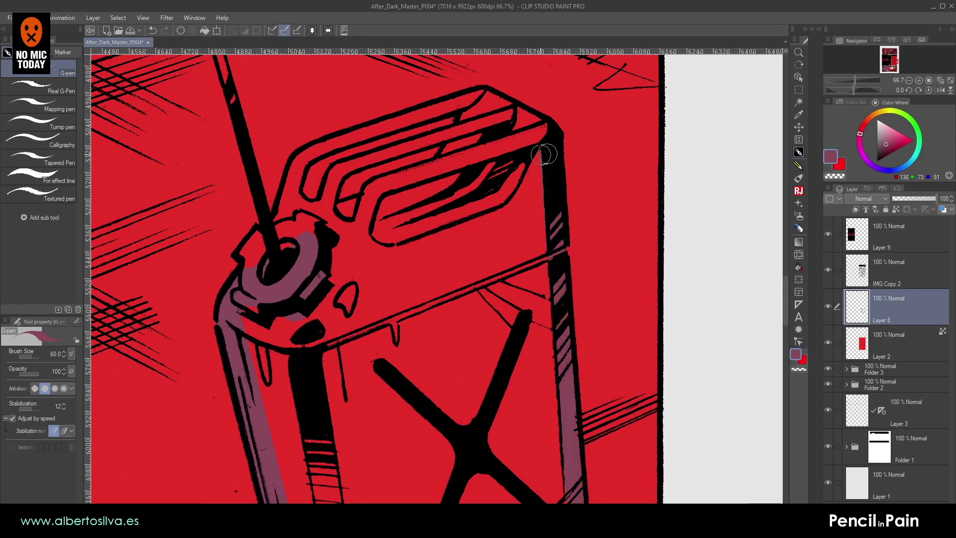
{"action": "mouse_move", "coordinate": [443, 172]}
{"action": "left_mouse_down"}
{"action": "mouse_move", "coordinate": [376, 201]}
{"action": "mouse_move", "coordinate": [296, 258]}
{"action": "left_mouse_up"}
{"action": "left_click", "coordinate": [798, 267]}
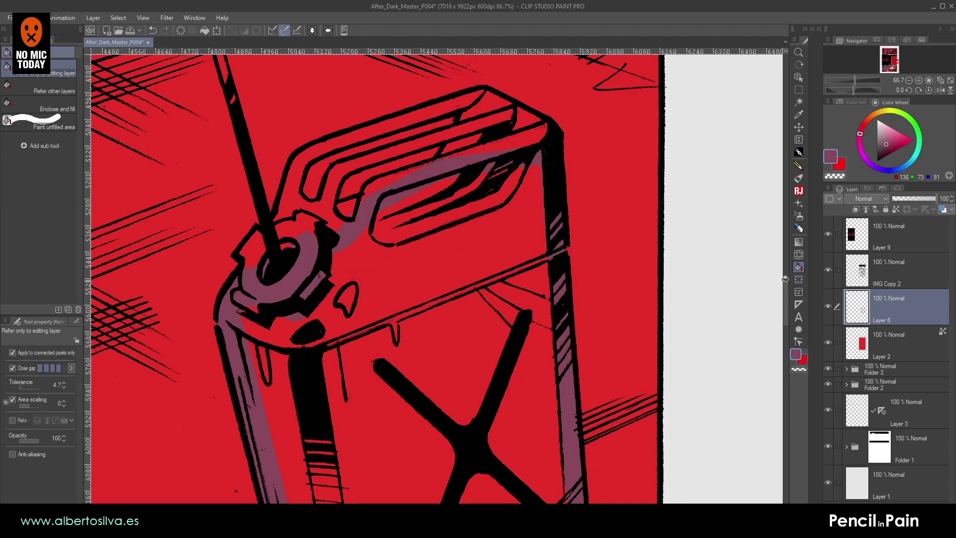
{"action": "left_click_drag", "start_coordinate": [429, 265], "coordinate": [546, 337]}
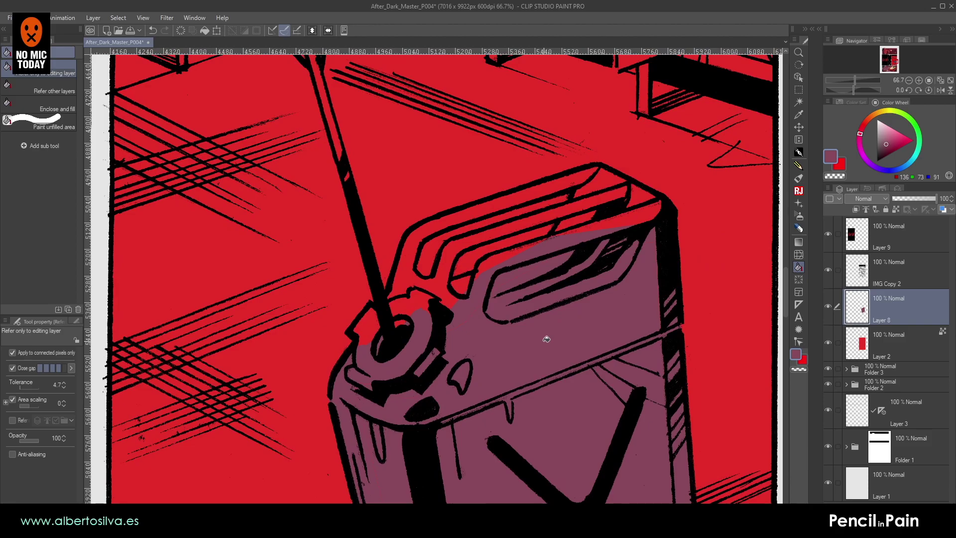
- Paint the remaining red areas around the cap and the near ends of the handle bars in mauve with the G-pen at sizes 45 and 40
{"action": "scroll", "coordinate": [544, 342], "scroll_direction": "up", "scroll_amount": 1}
{"action": "left_click_drag", "start_coordinate": [284, 294], "coordinate": [377, 262]}
{"action": "key", "text": "p"}
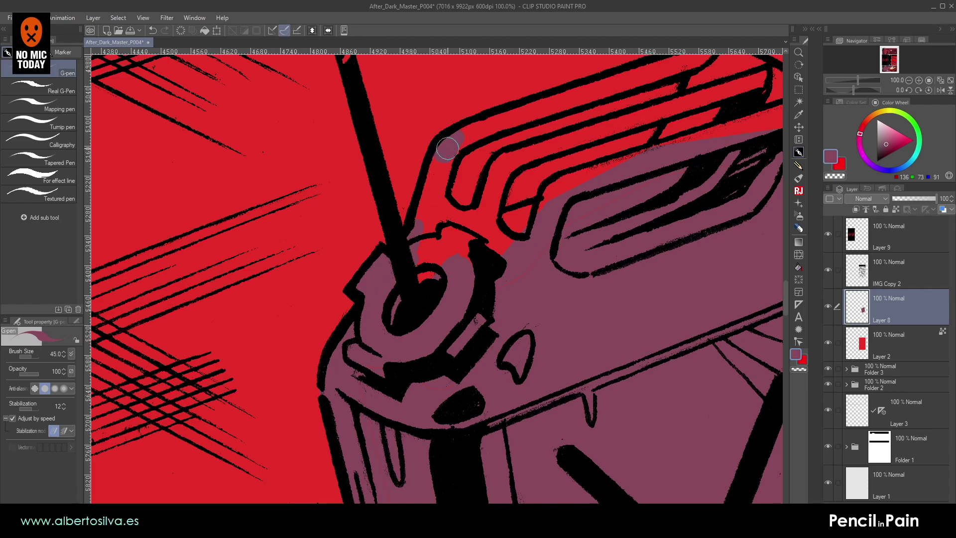
{"action": "left_click_drag", "start_coordinate": [446, 150], "coordinate": [421, 270]}
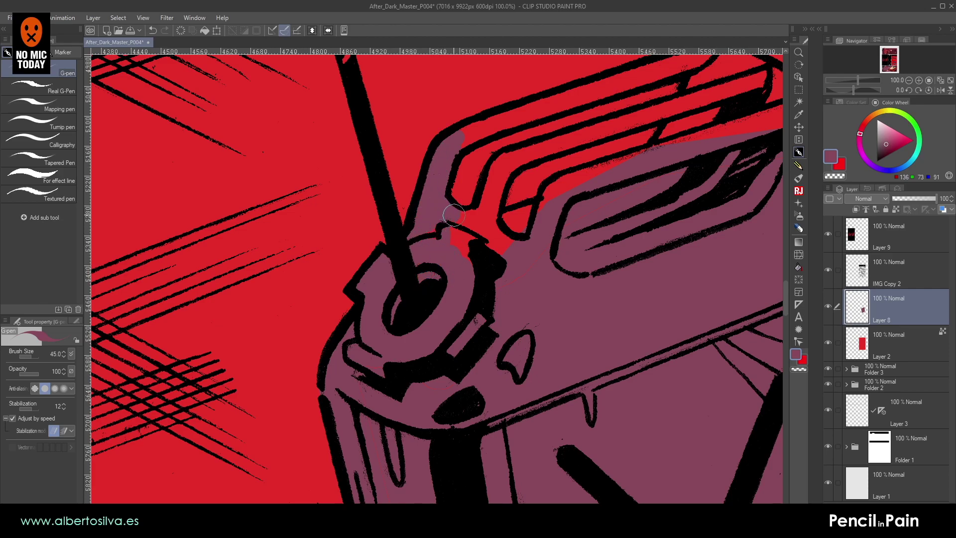
{"action": "mouse_move", "coordinate": [433, 229]}
{"action": "left_mouse_down"}
{"action": "mouse_move", "coordinate": [466, 246]}
{"action": "mouse_move", "coordinate": [446, 233]}
{"action": "mouse_move", "coordinate": [431, 247]}
{"action": "left_mouse_up"}
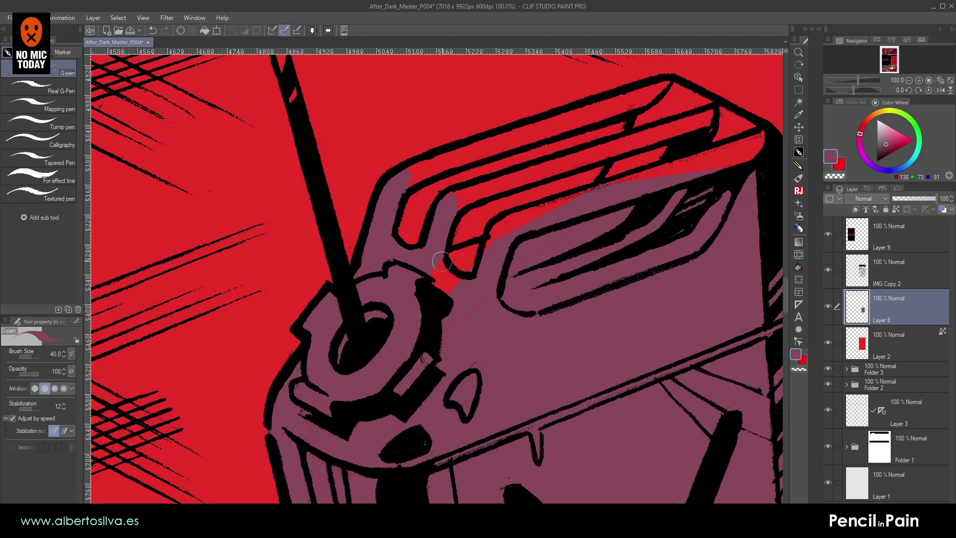
{"action": "mouse_move", "coordinate": [446, 258]}
{"action": "left_mouse_down"}
{"action": "mouse_move", "coordinate": [485, 239]}
{"action": "mouse_move", "coordinate": [498, 249]}
{"action": "mouse_move", "coordinate": [439, 246]}
{"action": "mouse_move", "coordinate": [442, 277]}
{"action": "left_mouse_up"}
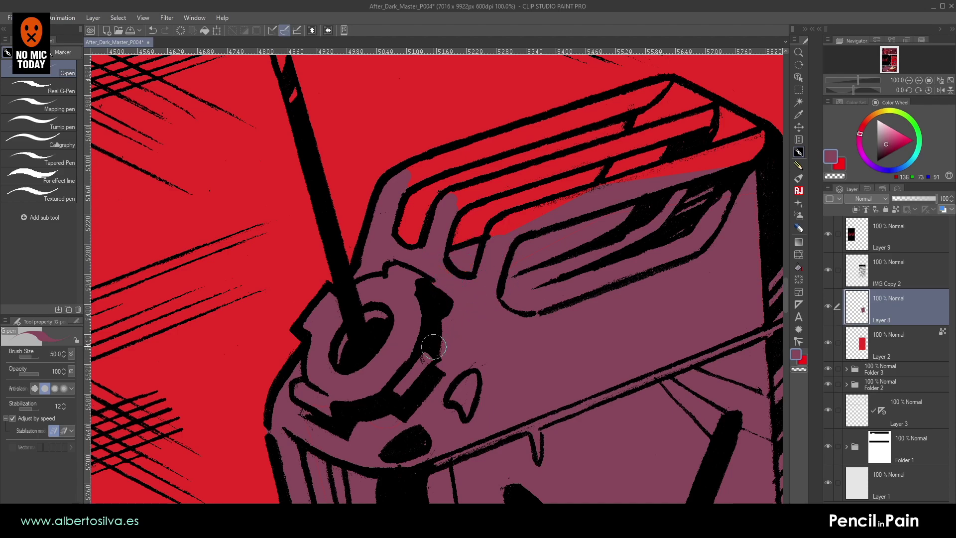
- Turn off the G-pen's anti-aliasing and touch up the mauve along the can's cap and edges at size 70
{"action": "left_click_drag", "start_coordinate": [573, 280], "coordinate": [587, 103]}
{"action": "key", "text": "]"}
{"action": "key", "text": "]"}
{"action": "left_click_drag", "start_coordinate": [326, 244], "coordinate": [341, 243]}
{"action": "left_click", "coordinate": [36, 388]}
{"action": "left_click", "coordinate": [344, 236]}
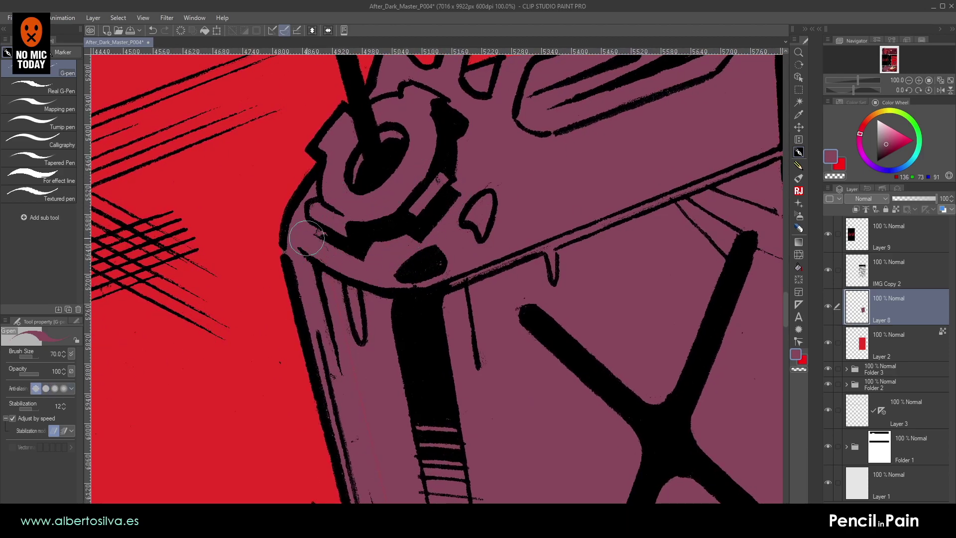
{"action": "scroll", "coordinate": [348, 264], "scroll_direction": "down", "scroll_amount": 10}
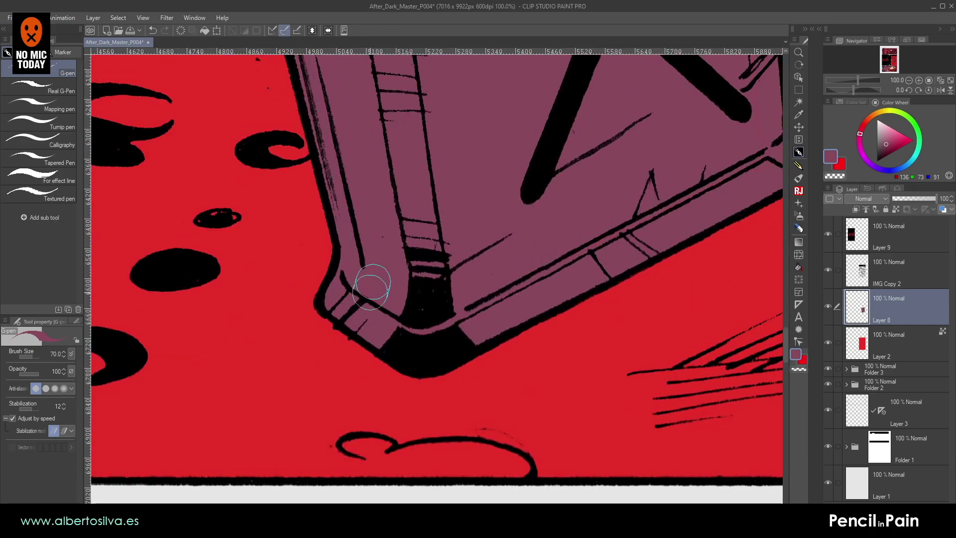
{"action": "left_click_drag", "start_coordinate": [717, 159], "coordinate": [415, 309]}
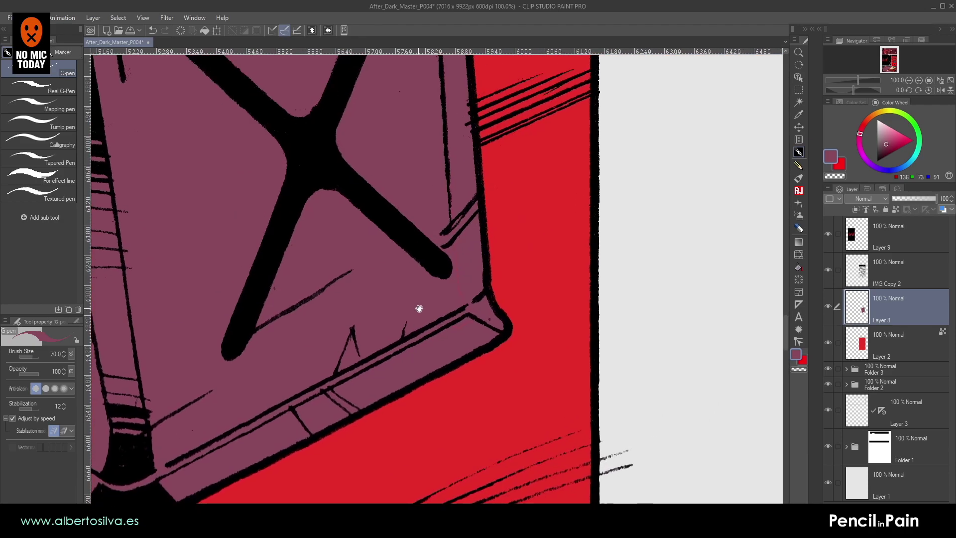
{"action": "scroll", "coordinate": [427, 319], "scroll_direction": "up", "scroll_amount": 5}
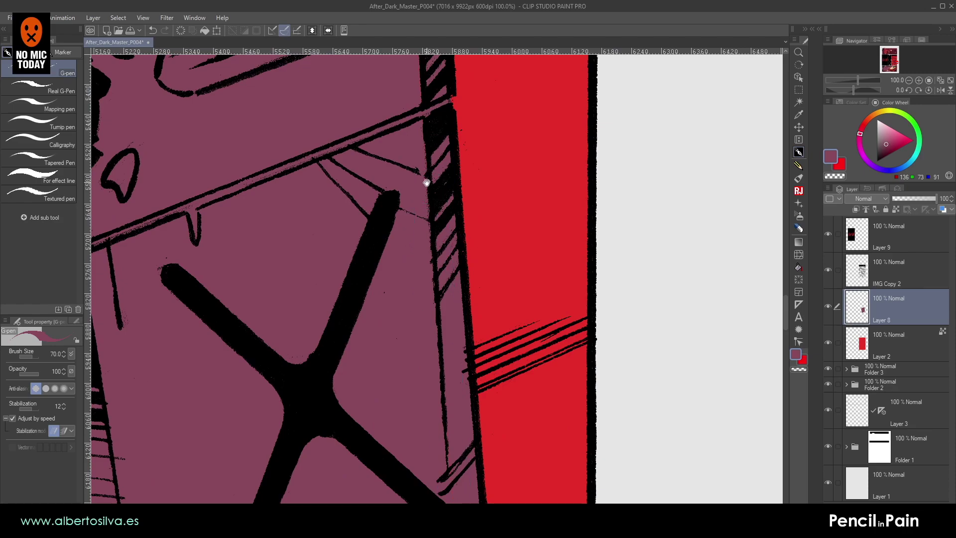
{"action": "left_click_drag", "start_coordinate": [427, 185], "coordinate": [482, 424]}
- Paint the far end of the jerrycan's handle in mauve up to the shadowed slots, using the G-pen at size 40
{"action": "left_click_drag", "start_coordinate": [468, 192], "coordinate": [458, 162]}
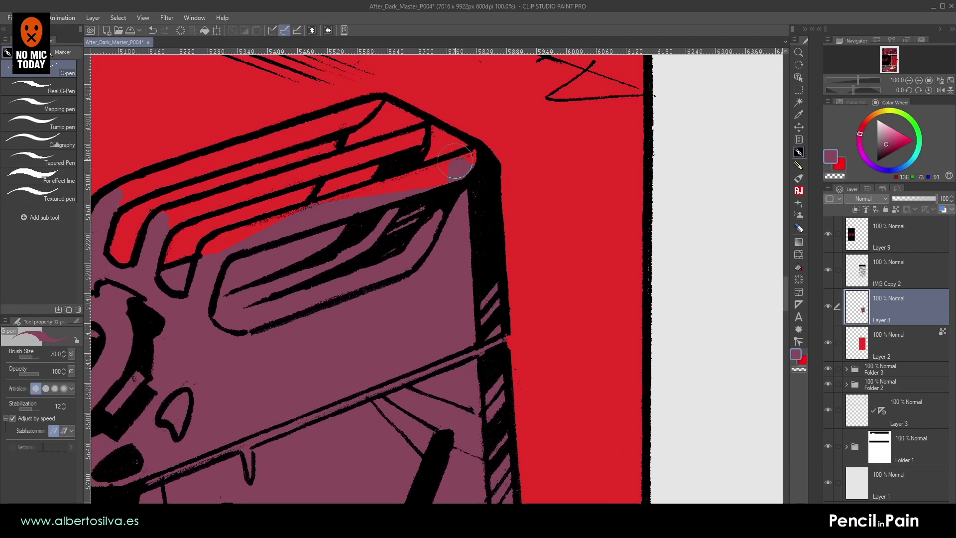
{"action": "left_click", "coordinate": [920, 79]}
{"action": "left_click_drag", "start_coordinate": [501, 185], "coordinate": [662, 283]}
{"action": "key", "text": "bracketleft"}
{"action": "key", "text": "bracketleft"}
{"action": "key", "text": "bracketleft"}
{"action": "mouse_move", "coordinate": [458, 216]}
{"action": "left_mouse_down"}
{"action": "mouse_move", "coordinate": [486, 138]}
{"action": "mouse_move", "coordinate": [511, 112]}
{"action": "mouse_move", "coordinate": [655, 187]}
{"action": "mouse_move", "coordinate": [640, 220]}
{"action": "mouse_move", "coordinate": [485, 226]}
{"action": "mouse_move", "coordinate": [513, 131]}
{"action": "mouse_move", "coordinate": [497, 217]}
{"action": "mouse_move", "coordinate": [599, 230]}
{"action": "mouse_move", "coordinate": [566, 196]}
{"action": "mouse_move", "coordinate": [553, 160]}
{"action": "left_mouse_up"}
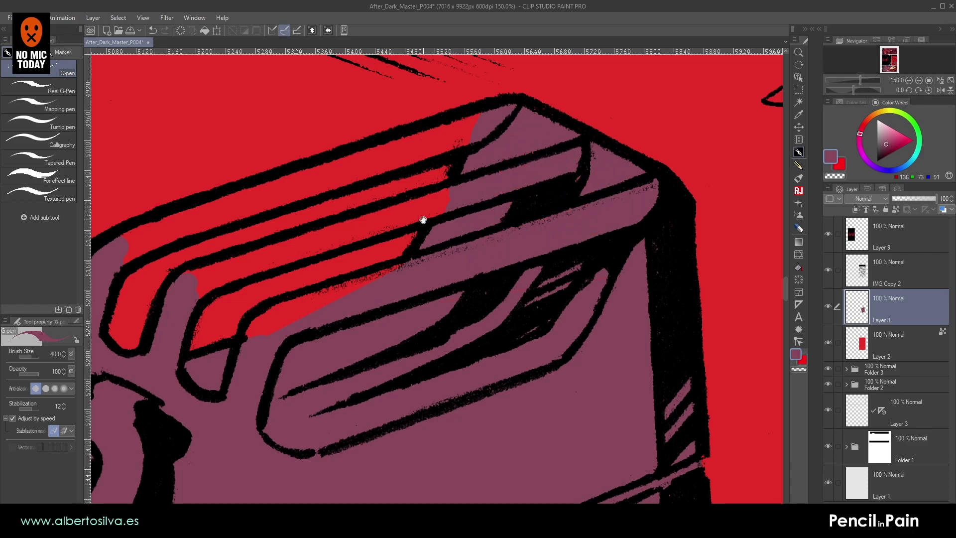
- Paint along the jerrycan's handle bars in mauve with the G-pen at size 45, leaving the two slots between them red
{"action": "left_click_drag", "start_coordinate": [424, 219], "coordinate": [590, 213]}
{"action": "key", "text": "bracketright"}
{"action": "mouse_move", "coordinate": [279, 256]}
{"action": "left_mouse_down"}
{"action": "mouse_move", "coordinate": [308, 227]}
{"action": "mouse_move", "coordinate": [654, 107]}
{"action": "mouse_move", "coordinate": [632, 128]}
{"action": "mouse_move", "coordinate": [315, 222]}
{"action": "mouse_move", "coordinate": [312, 233]}
{"action": "left_mouse_up"}
{"action": "mouse_move", "coordinate": [356, 288]}
{"action": "left_mouse_down"}
{"action": "mouse_move", "coordinate": [348, 283]}
{"action": "mouse_move", "coordinate": [405, 251]}
{"action": "mouse_move", "coordinate": [619, 188]}
{"action": "left_mouse_up"}
{"action": "mouse_move", "coordinate": [428, 326]}
{"action": "left_mouse_down"}
{"action": "mouse_move", "coordinate": [416, 331]}
{"action": "mouse_move", "coordinate": [438, 309]}
{"action": "mouse_move", "coordinate": [600, 258]}
{"action": "left_mouse_up"}
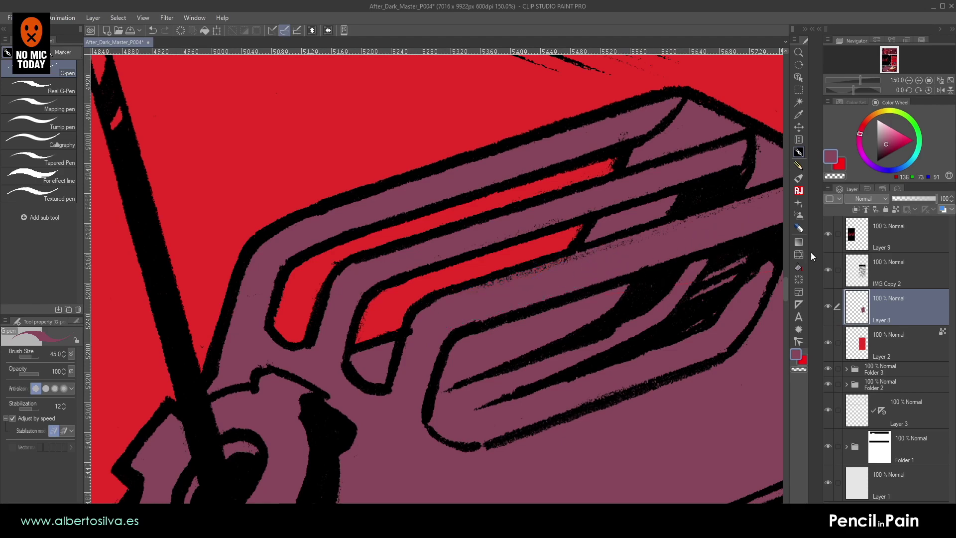
- On the IMG Copy 2 line art, clean the rough edge along the jerrycan's front handle bar with straight Hard eraser strokes at size 15
{"action": "left_click", "coordinate": [879, 268]}
{"action": "left_click", "coordinate": [799, 229]}
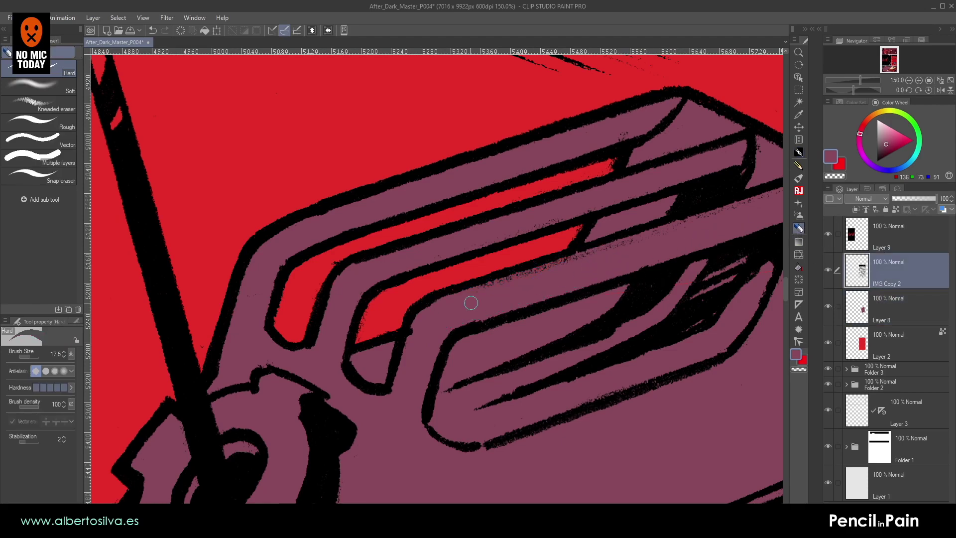
{"action": "left_click", "coordinate": [448, 302]}
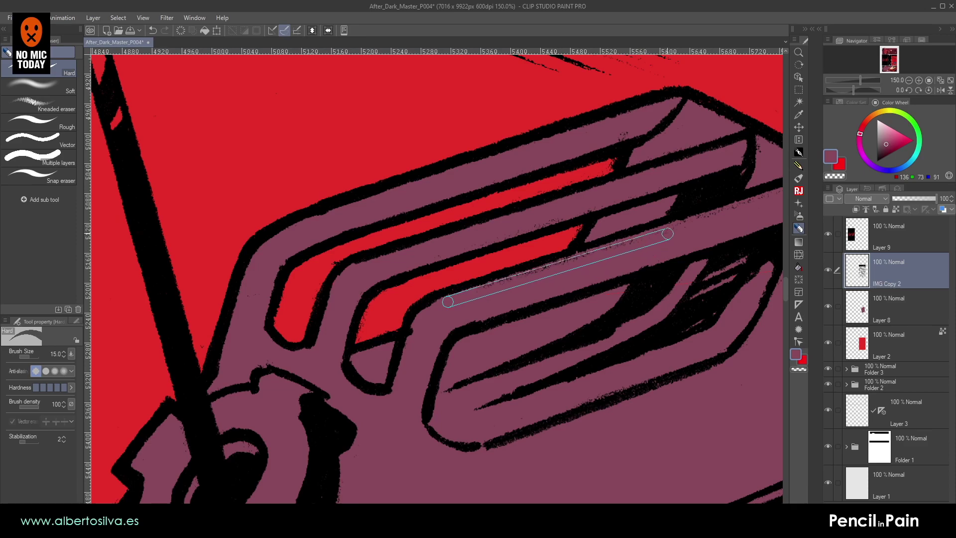
{"action": "left_click", "coordinate": [672, 228], "text": "shift"}
{"action": "left_click", "coordinate": [762, 200], "text": "shift"}
{"action": "mouse_move", "coordinate": [443, 240]}
{"action": "left_mouse_down"}
{"action": "mouse_move", "coordinate": [486, 236]}
{"action": "mouse_move", "coordinate": [512, 254]}
{"action": "left_mouse_up"}
{"action": "left_click_drag", "start_coordinate": [589, 215], "coordinate": [419, 235]}
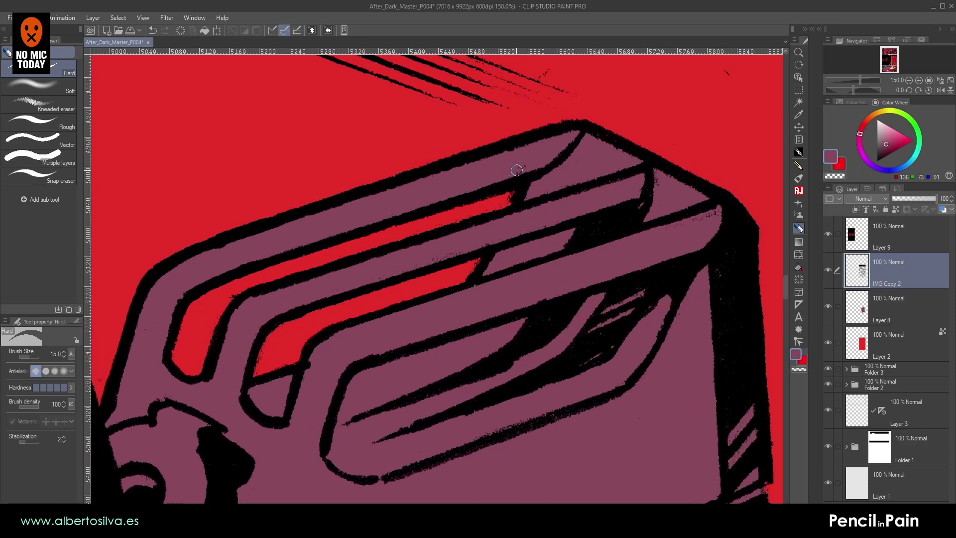
- Erase the stray ink specks around the handle's far end and the jerrycan's cap with the Hard eraser at size 10
{"action": "mouse_move", "coordinate": [608, 255]}
{"action": "left_mouse_down"}
{"action": "mouse_move", "coordinate": [556, 196]}
{"action": "mouse_move", "coordinate": [544, 230]}
{"action": "mouse_move", "coordinate": [535, 219]}
{"action": "left_mouse_up"}
{"action": "key", "text": "bracketleft"}
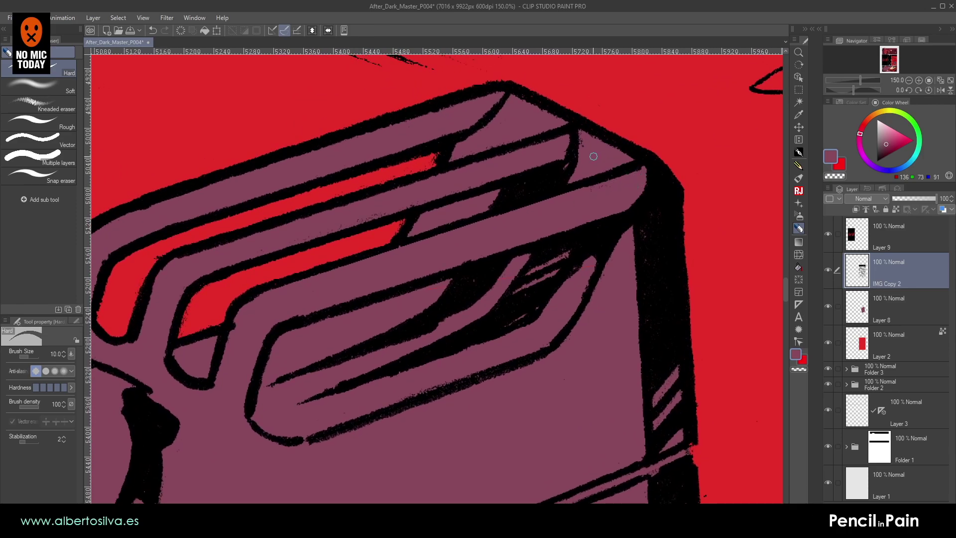
{"action": "scroll", "coordinate": [583, 147], "scroll_direction": "down", "scroll_amount": 5}
{"action": "scroll", "coordinate": [433, 298], "scroll_direction": "left", "scroll_amount": 5}
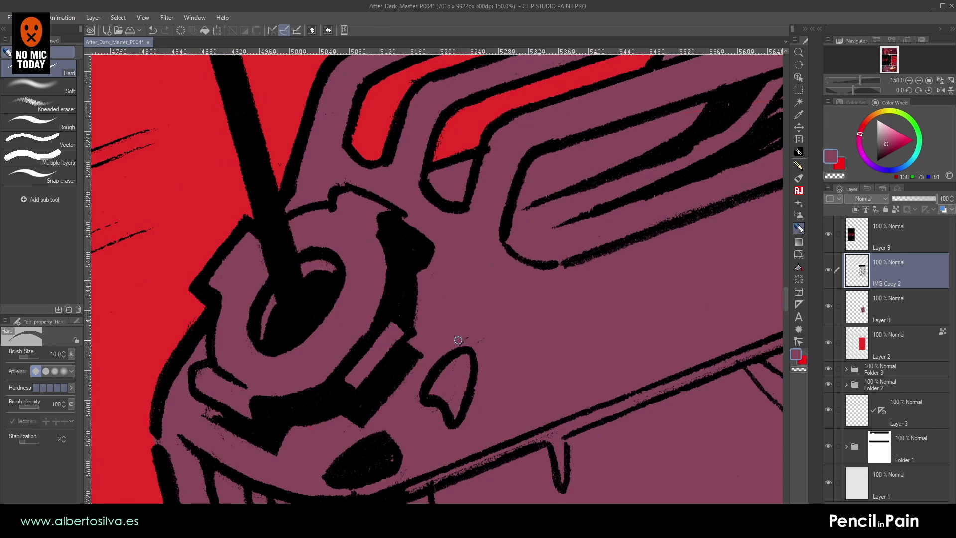
{"action": "scroll", "coordinate": [481, 341], "scroll_direction": "down", "scroll_amount": 4}
{"action": "scroll", "coordinate": [442, 327], "scroll_direction": "right", "scroll_amount": 1}
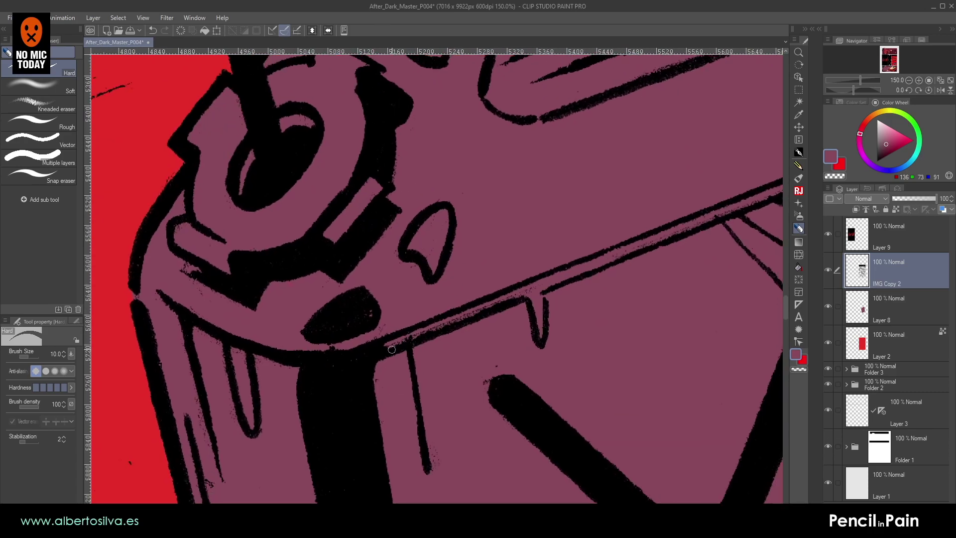
- Clean the stray specks around the jerrycan's rim and paint drips with the Hard eraser at size 12.5
{"action": "mouse_move", "coordinate": [538, 294]}
{"action": "left_mouse_down"}
{"action": "mouse_move", "coordinate": [533, 284]}
{"action": "mouse_move", "coordinate": [544, 283]}
{"action": "left_mouse_up"}
{"action": "mouse_move", "coordinate": [636, 263]}
{"action": "left_mouse_down"}
{"action": "mouse_move", "coordinate": [679, 218]}
{"action": "mouse_move", "coordinate": [688, 179]}
{"action": "left_mouse_up"}
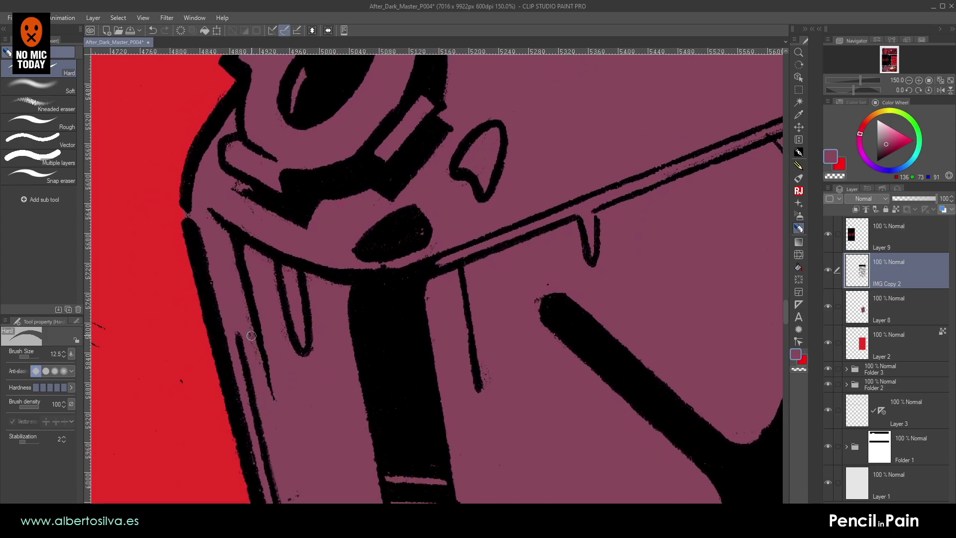
{"action": "scroll", "coordinate": [279, 441], "scroll_direction": "down", "scroll_amount": 4}
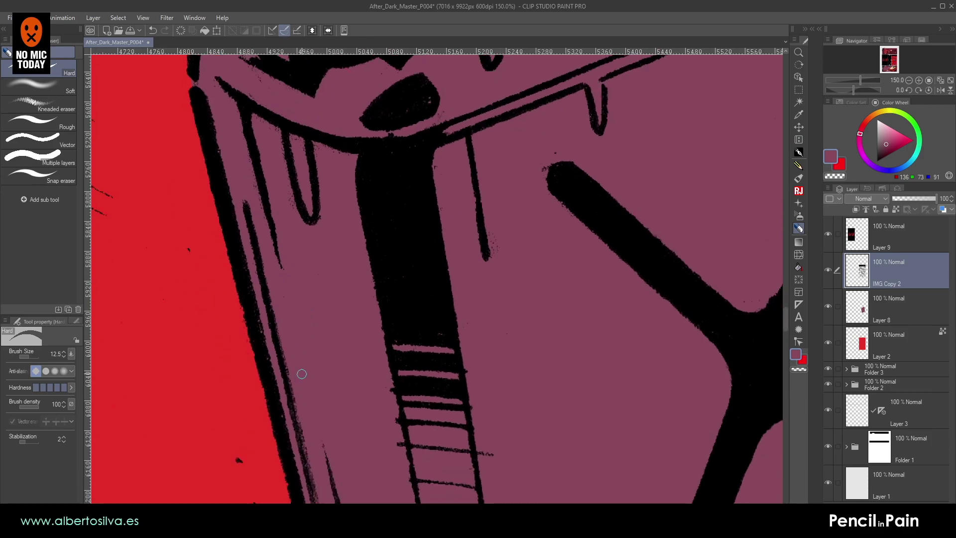
{"action": "scroll", "coordinate": [450, 286], "scroll_direction": "up", "scroll_amount": 8}
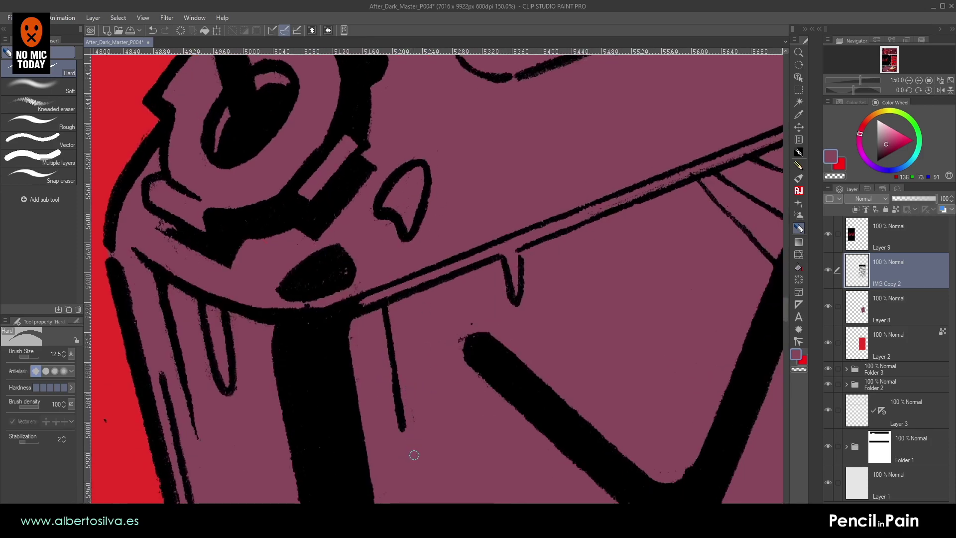
{"action": "left_click_drag", "start_coordinate": [535, 191], "coordinate": [497, 387]}
{"action": "left_click_drag", "start_coordinate": [574, 238], "coordinate": [430, 315]}
- On Layer 8, paint the lower part of the arrow's shaft in mauve with straight G-pen strokes at size 30
{"action": "left_click", "coordinate": [908, 81]}
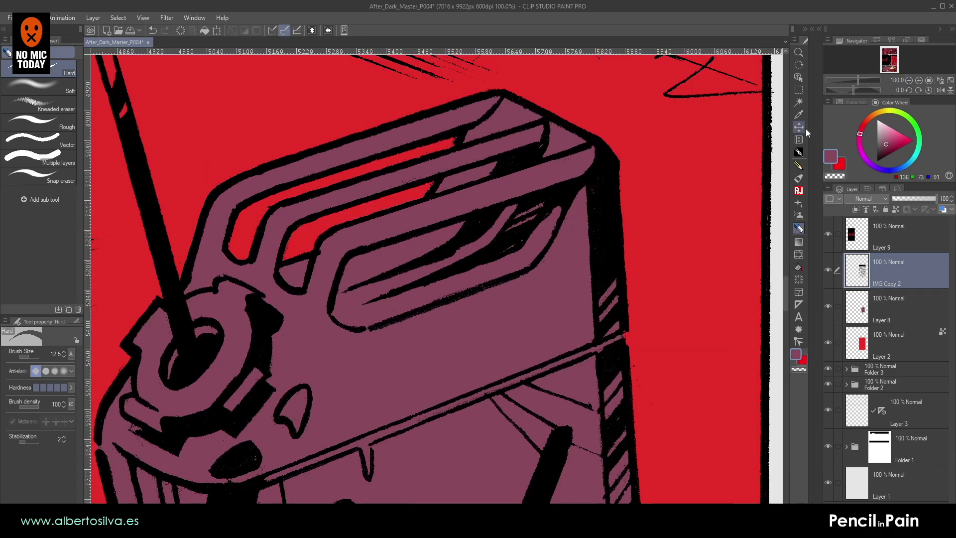
{"action": "left_click_drag", "start_coordinate": [535, 172], "coordinate": [647, 207]}
{"action": "left_click", "coordinate": [798, 152]}
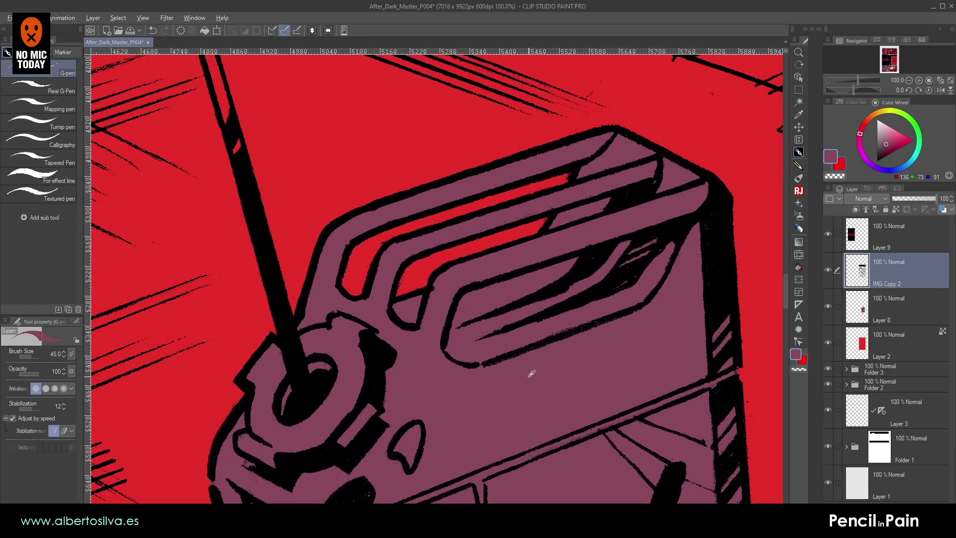
{"action": "left_click", "coordinate": [898, 312]}
{"action": "left_click_drag", "start_coordinate": [425, 227], "coordinate": [575, 283]}
{"action": "key", "text": "bracketleft"}
{"action": "left_click", "coordinate": [447, 416]}
{"action": "left_click_drag", "start_coordinate": [407, 275], "coordinate": [494, 525]}
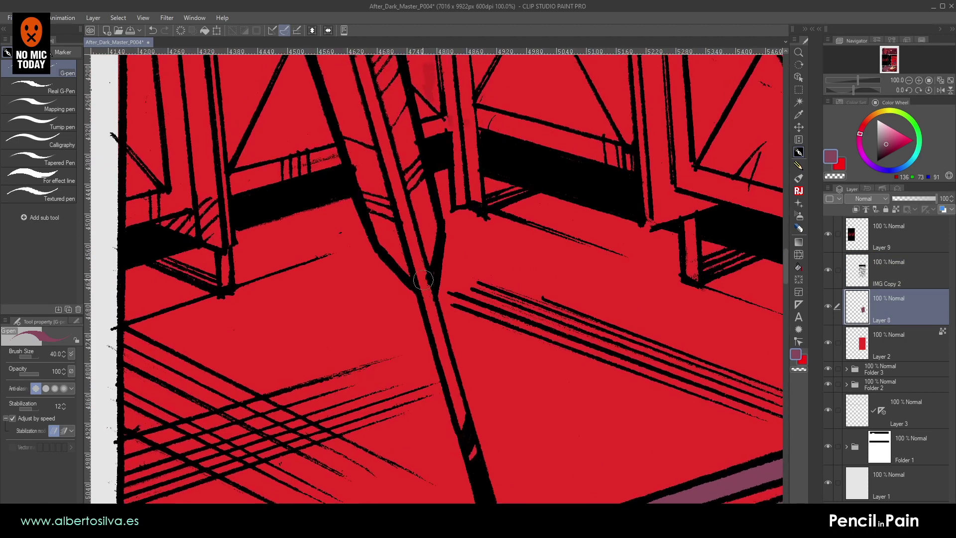
{"action": "left_click", "coordinate": [420, 277], "text": "shift"}
{"action": "left_click_drag", "start_coordinate": [497, 469], "coordinate": [437, 261]}
{"action": "key", "text": "bracketleft"}
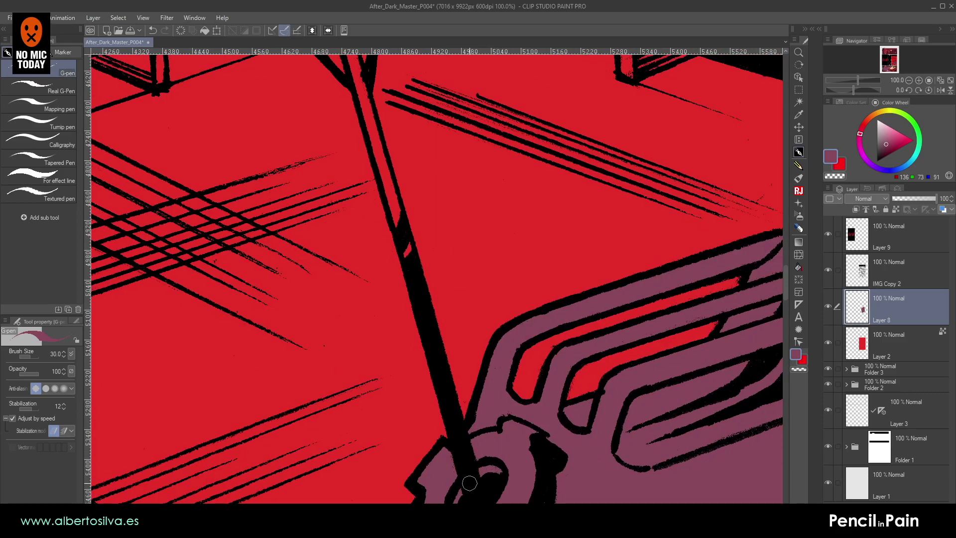
{"action": "left_click_drag", "start_coordinate": [431, 310], "coordinate": [478, 429]}
{"action": "left_click", "coordinate": [404, 193], "text": "shift"}
- Continue the mauve up the arrow's shaft to its end and outline the inner edges of both feathers with the G-pen at size 30
{"action": "left_click_drag", "start_coordinate": [402, 143], "coordinate": [450, 279]}
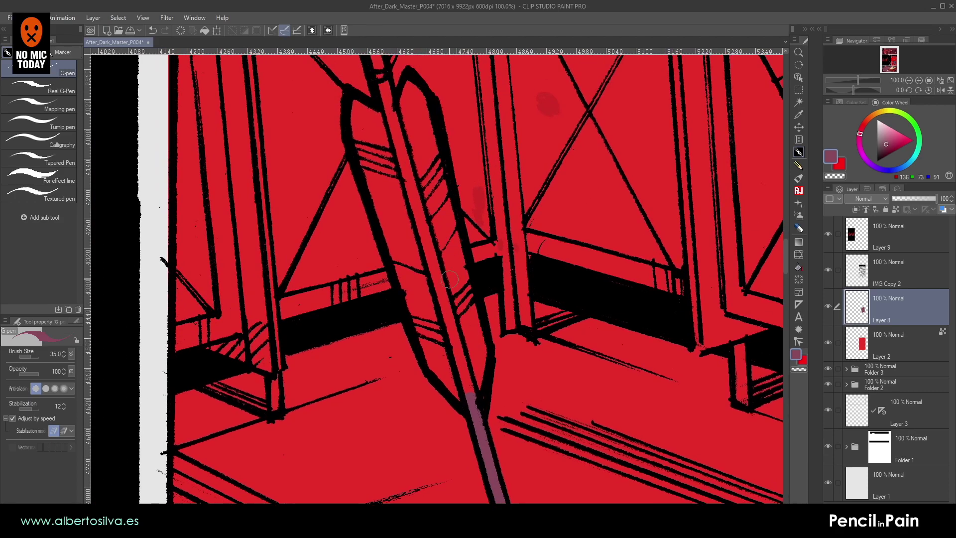
{"action": "left_click", "coordinate": [398, 134], "text": "shift"}
{"action": "left_click_drag", "start_coordinate": [397, 132], "coordinate": [416, 319]}
{"action": "mouse_move", "coordinate": [390, 262]}
{"action": "left_mouse_down"}
{"action": "mouse_move", "coordinate": [458, 165]}
{"action": "mouse_move", "coordinate": [431, 230]}
{"action": "left_mouse_up"}
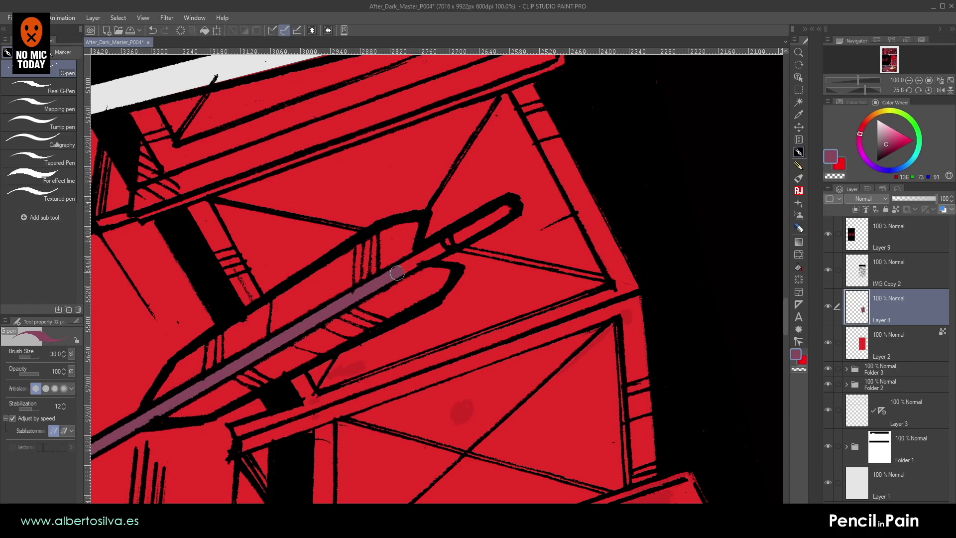
{"action": "left_click_drag", "start_coordinate": [446, 248], "coordinate": [491, 217]}
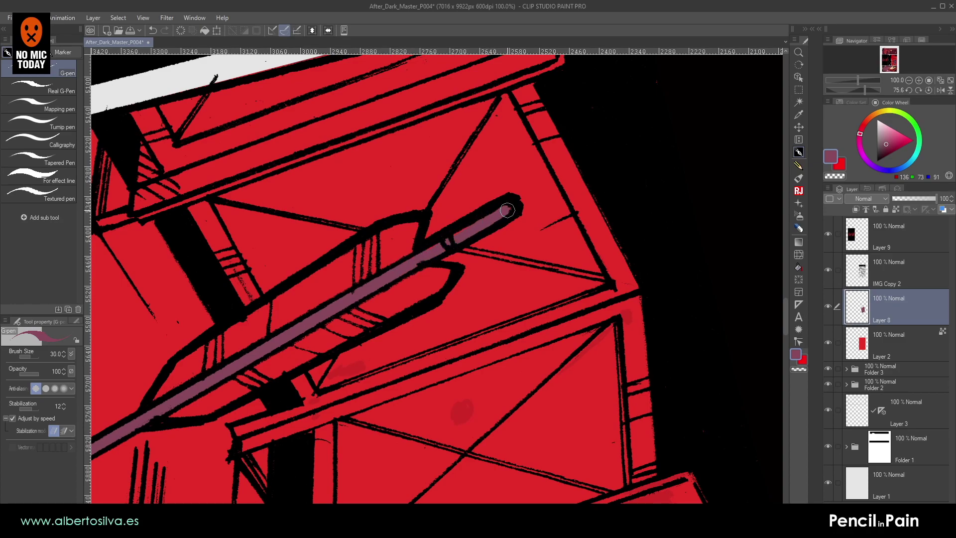
{"action": "left_click_drag", "start_coordinate": [407, 271], "coordinate": [486, 201]}
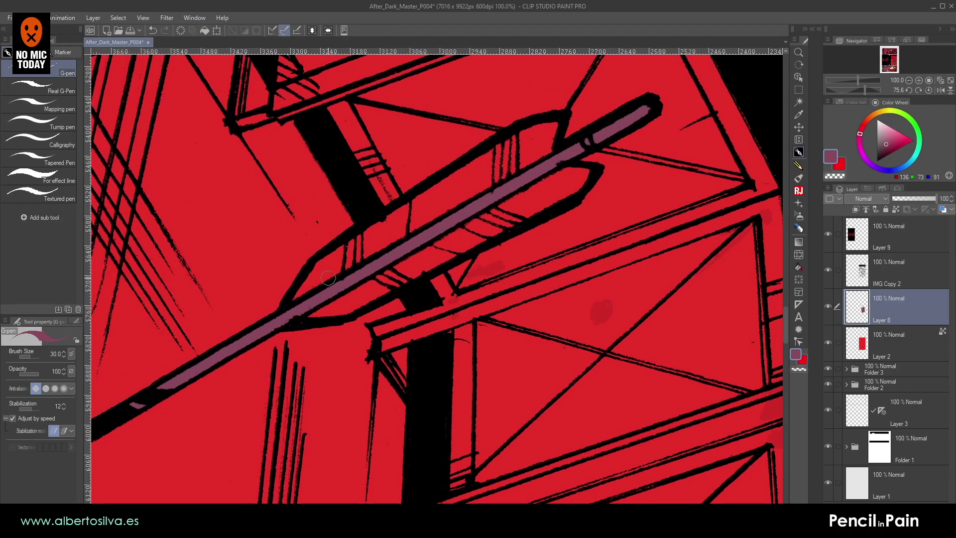
{"action": "mouse_move", "coordinate": [328, 257]}
{"action": "left_mouse_down"}
{"action": "mouse_move", "coordinate": [497, 149]}
{"action": "mouse_move", "coordinate": [556, 127]}
{"action": "mouse_move", "coordinate": [539, 128]}
{"action": "mouse_move", "coordinate": [513, 135]}
{"action": "mouse_move", "coordinate": [551, 127]}
{"action": "mouse_move", "coordinate": [547, 159]}
{"action": "mouse_move", "coordinate": [589, 172]}
{"action": "mouse_move", "coordinate": [540, 214]}
{"action": "mouse_move", "coordinate": [337, 316]}
{"action": "mouse_move", "coordinate": [304, 312]}
{"action": "left_mouse_up"}
- On IMG Copy 2, erase the dark smudge inside the crossed panel beside the arrow with the Hard eraser at size 45
{"action": "left_click", "coordinate": [904, 278]}
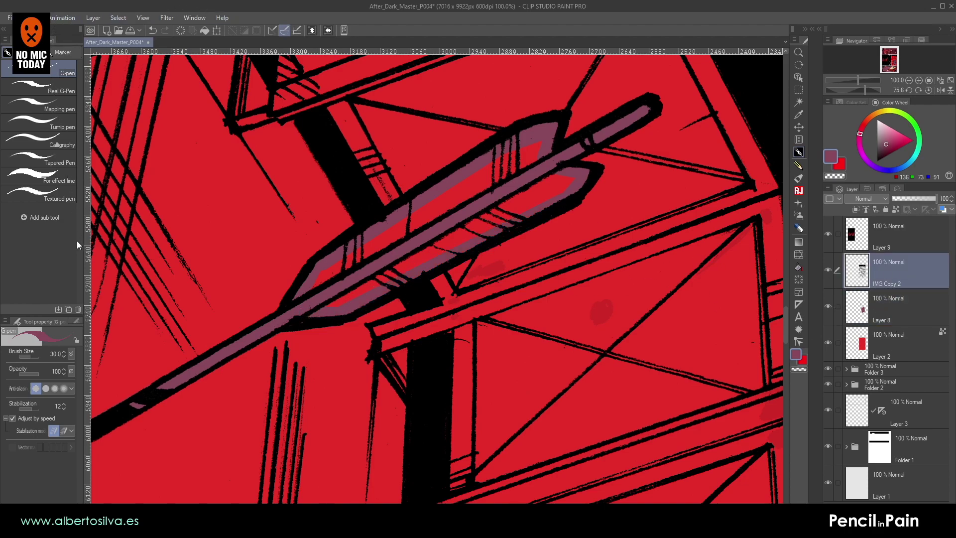
{"action": "left_click", "coordinate": [217, 292]}
{"action": "key", "text": "p"}
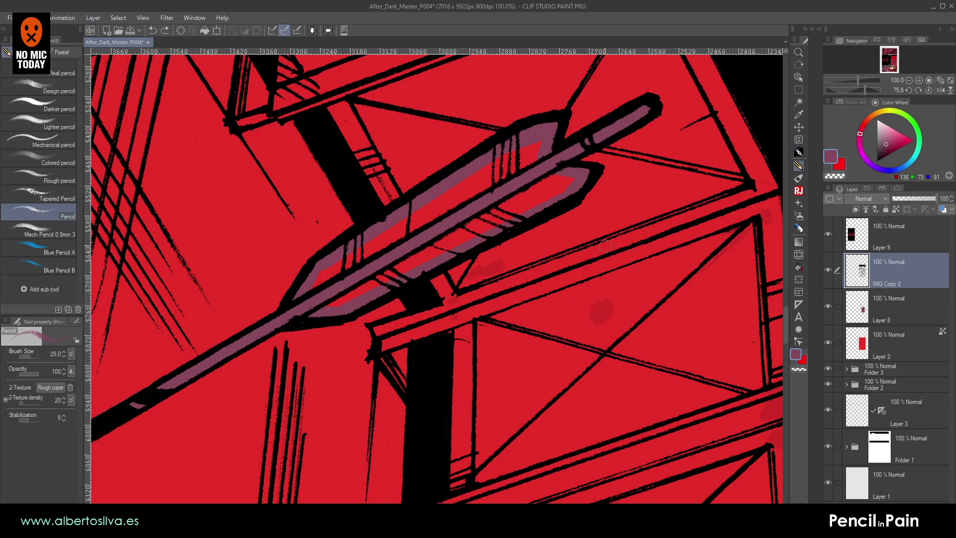
{"action": "key", "text": "e"}
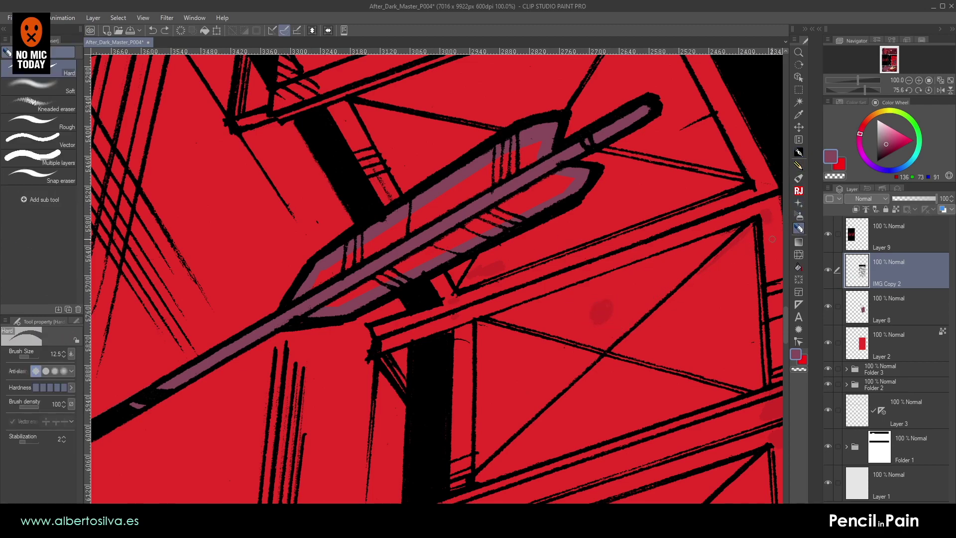
{"action": "key", "text": "bracketright"}
{"action": "key", "text": "bracketright"}
{"action": "key", "text": "bracketright"}
{"action": "key", "text": "bracketright"}
{"action": "key", "text": "bracketright"}
{"action": "key", "text": "bracketright"}
{"action": "mouse_move", "coordinate": [649, 313]}
{"action": "left_mouse_down"}
{"action": "mouse_move", "coordinate": [527, 320]}
{"action": "mouse_move", "coordinate": [486, 230]}
{"action": "mouse_move", "coordinate": [523, 226]}
{"action": "mouse_move", "coordinate": [550, 383]}
{"action": "left_mouse_up"}
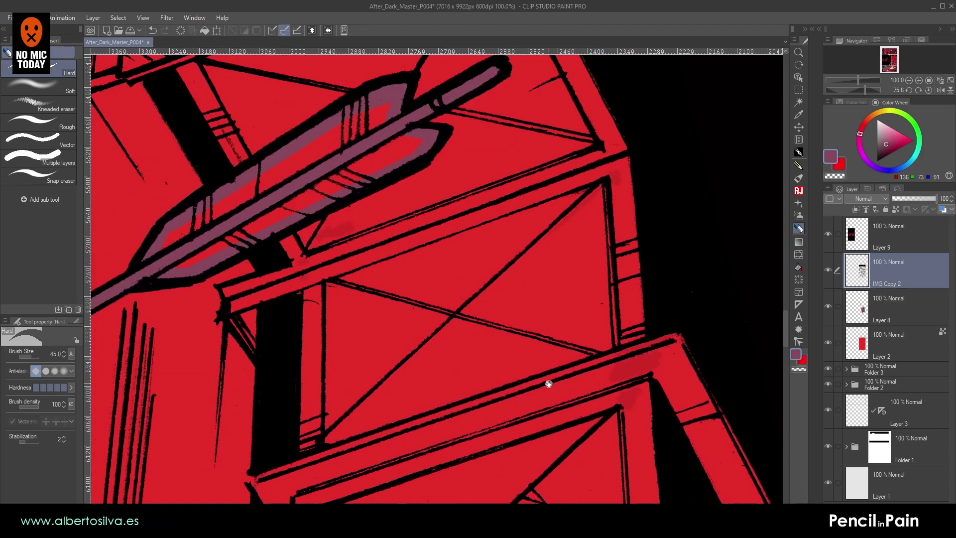
{"action": "left_click", "coordinate": [798, 103]}
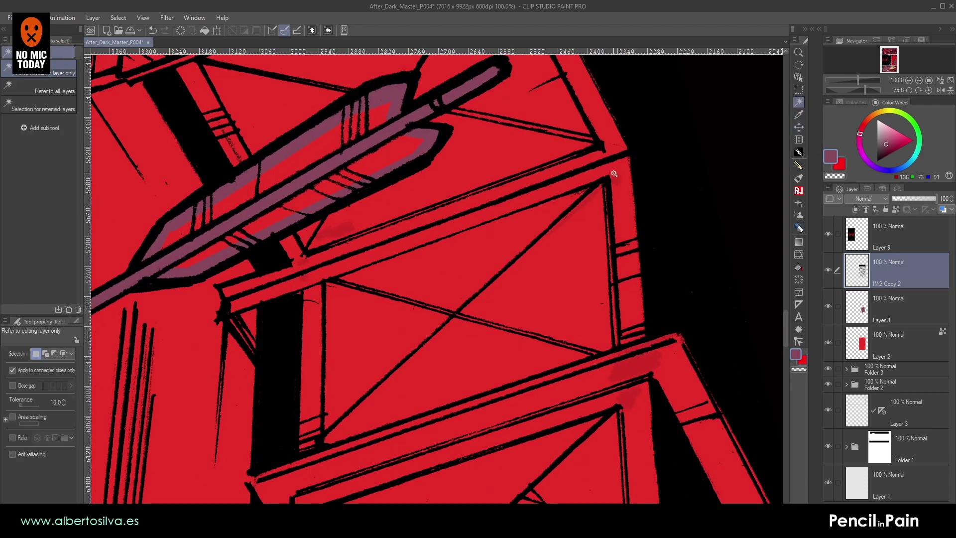
{"action": "left_click", "coordinate": [612, 202]}
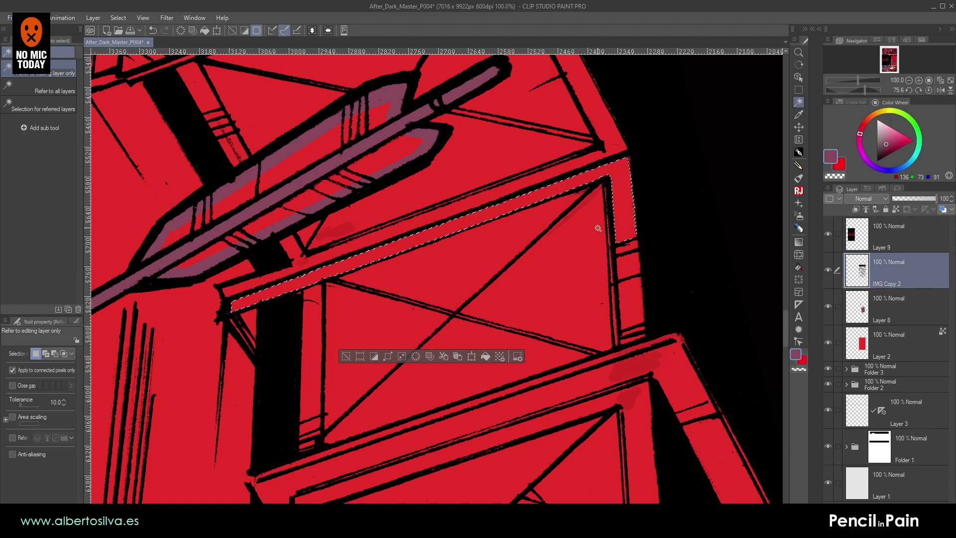
{"action": "key", "text": "ctrl+d"}
{"action": "left_click_drag", "start_coordinate": [618, 317], "coordinate": [619, 212]}
{"action": "left_click", "coordinate": [634, 296]}
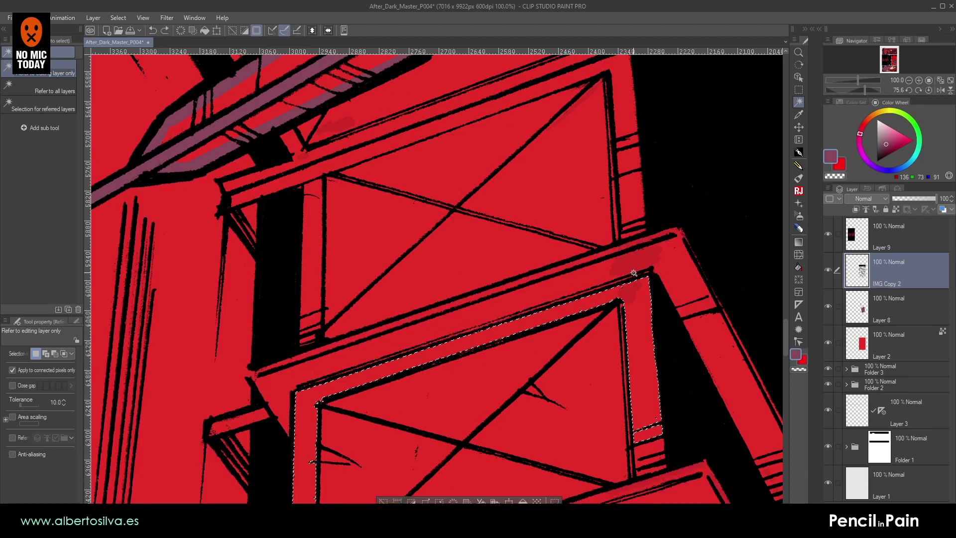
{"action": "key", "text": "ctrl+d"}
{"action": "left_click", "coordinate": [908, 81]}
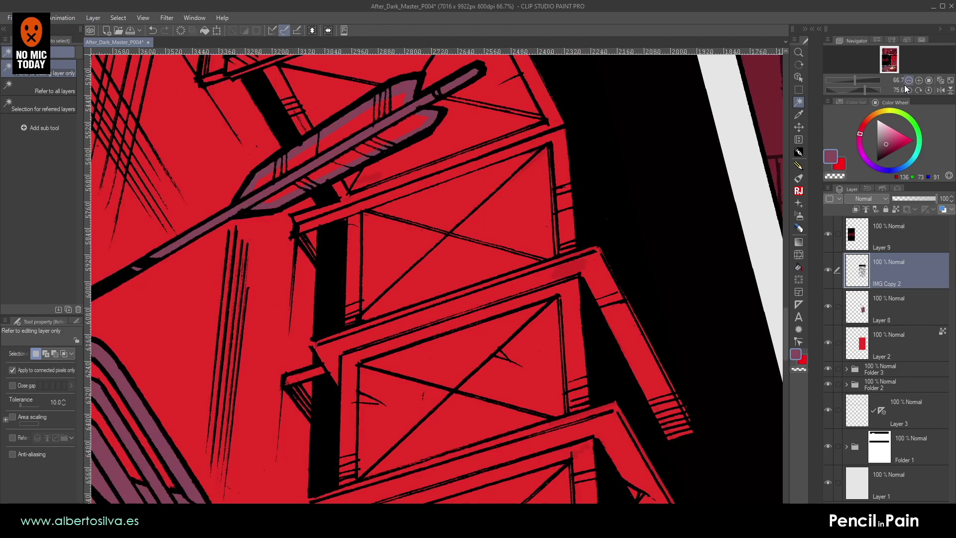
{"action": "left_click", "coordinate": [557, 271]}
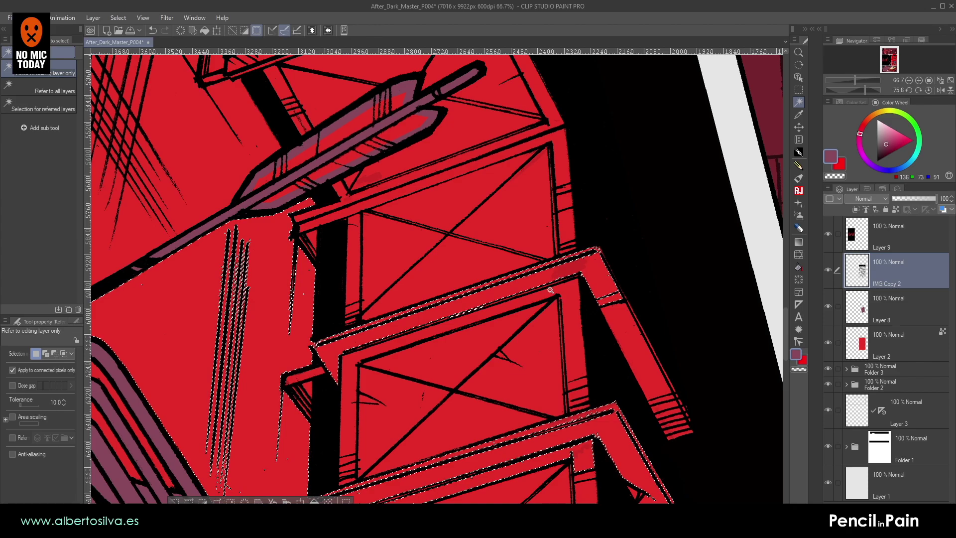
{"action": "left_click", "coordinate": [919, 80]}
{"action": "left_click", "coordinate": [918, 80]}
{"action": "left_click_drag", "start_coordinate": [563, 279], "coordinate": [332, 309]}
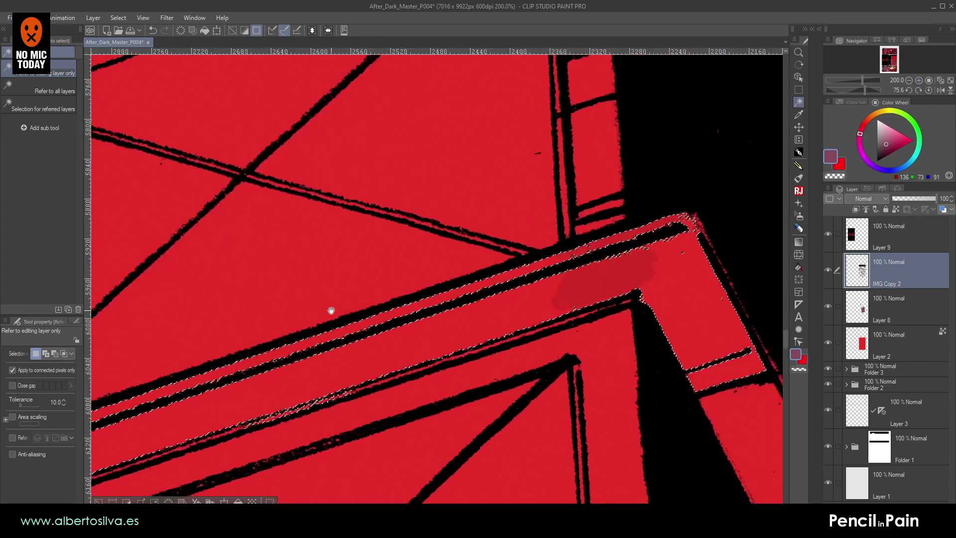
{"action": "key", "text": "ctrl+d"}
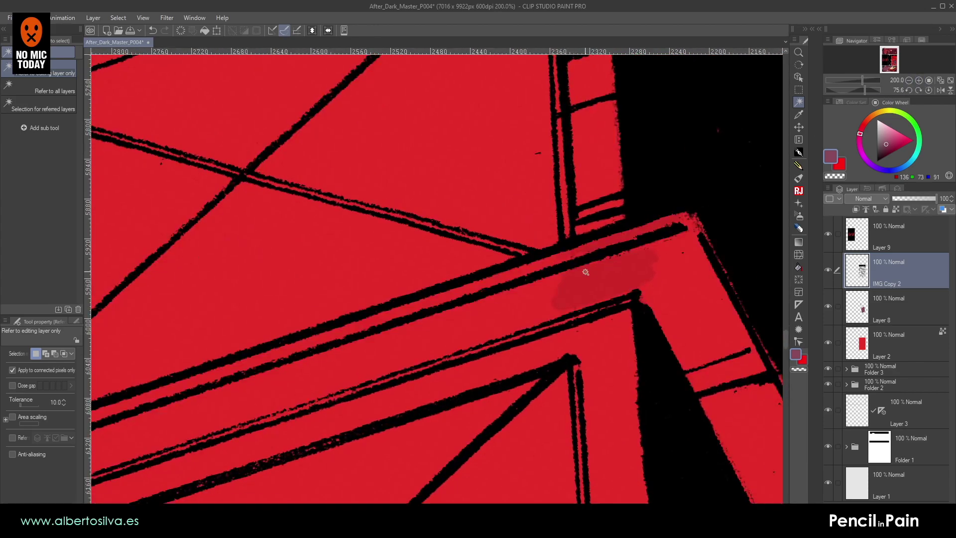
- Erase the dark smudge at the corner of the wooden frame with the Hard eraser at size 15
{"action": "left_click", "coordinate": [799, 228]}
{"action": "mouse_move", "coordinate": [547, 297]}
{"action": "left_mouse_down"}
{"action": "mouse_move", "coordinate": [581, 281]}
{"action": "mouse_move", "coordinate": [559, 280]}
{"action": "mouse_move", "coordinate": [662, 249]}
{"action": "mouse_move", "coordinate": [590, 281]}
{"action": "left_mouse_up"}
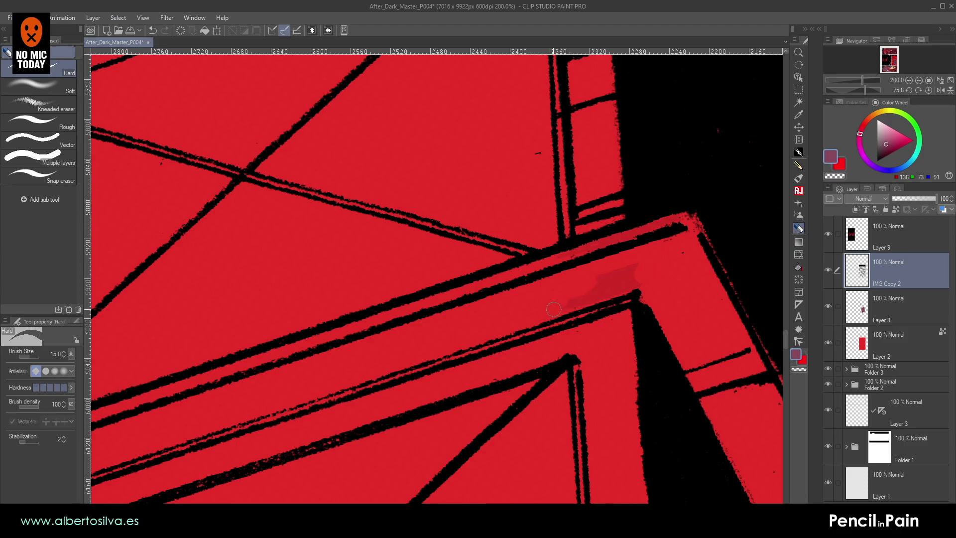
{"action": "left_click_drag", "start_coordinate": [557, 308], "coordinate": [643, 279]}
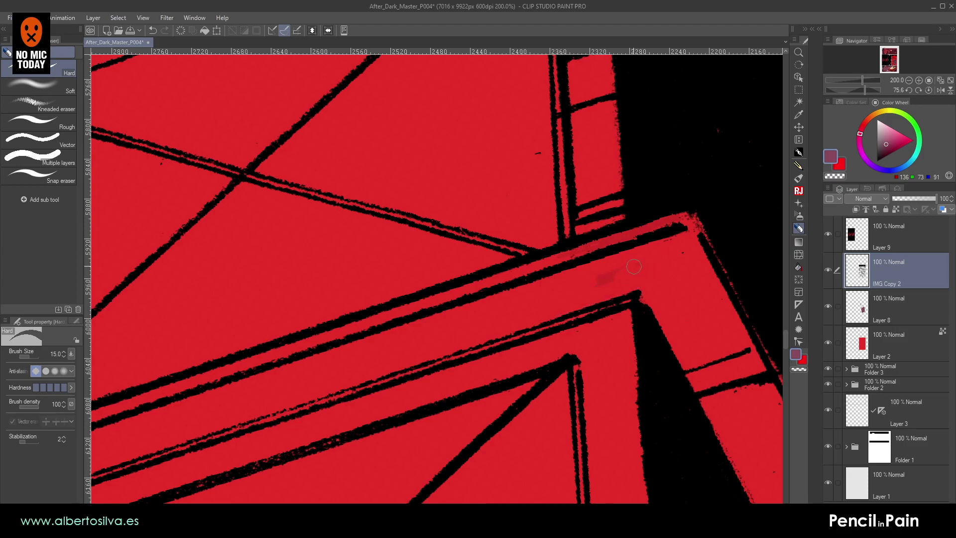
{"action": "mouse_move", "coordinate": [670, 195]}
{"action": "left_mouse_down"}
{"action": "mouse_move", "coordinate": [520, 229]}
{"action": "mouse_move", "coordinate": [426, 294]}
{"action": "mouse_move", "coordinate": [412, 172]}
{"action": "mouse_move", "coordinate": [396, 231]}
{"action": "left_mouse_up"}
{"action": "key", "text": "bracketleft"}
{"action": "left_click_drag", "start_coordinate": [529, 343], "coordinate": [531, 154]}
{"action": "mouse_move", "coordinate": [246, 426]}
{"action": "left_mouse_down"}
{"action": "mouse_move", "coordinate": [506, 252]}
{"action": "mouse_move", "coordinate": [612, 237]}
{"action": "mouse_move", "coordinate": [649, 216]}
{"action": "mouse_move", "coordinate": [548, 217]}
{"action": "mouse_move", "coordinate": [444, 171]}
{"action": "left_mouse_up"}
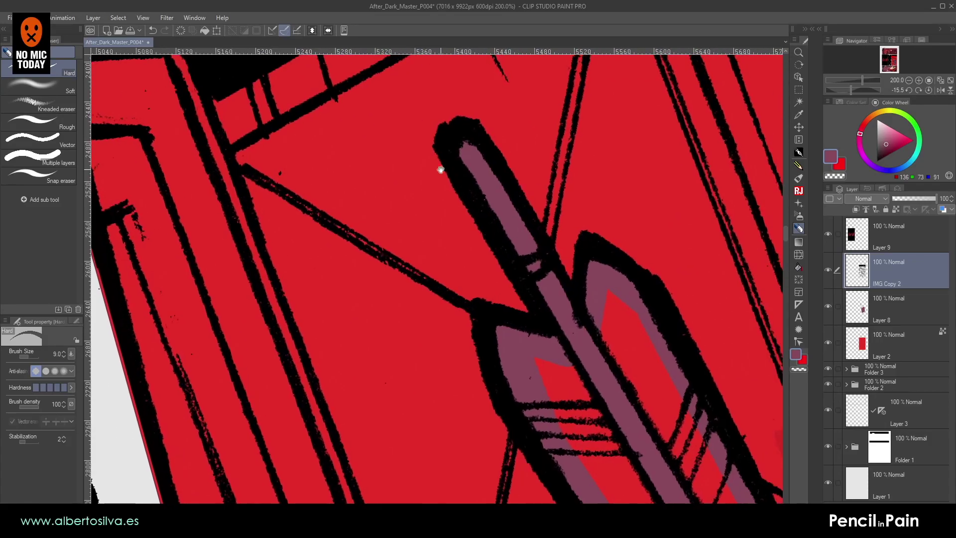
{"action": "left_click", "coordinate": [919, 80]}
{"action": "left_click", "coordinate": [918, 80]}
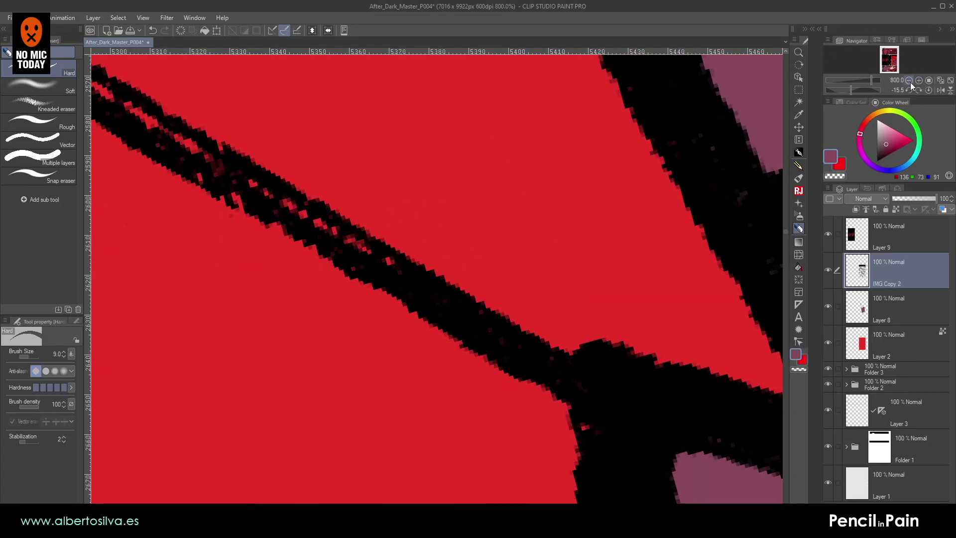
{"action": "left_click", "coordinate": [909, 81]}
{"action": "left_click", "coordinate": [909, 81]}
{"action": "left_click", "coordinate": [908, 81]}
{"action": "left_click", "coordinate": [909, 81]}
- Fill the remaining red areas of the arrow's feathers with mauve on Layer 8, using the fill tool that refers only to the editing layer
{"action": "left_click_drag", "start_coordinate": [639, 301], "coordinate": [451, 183]}
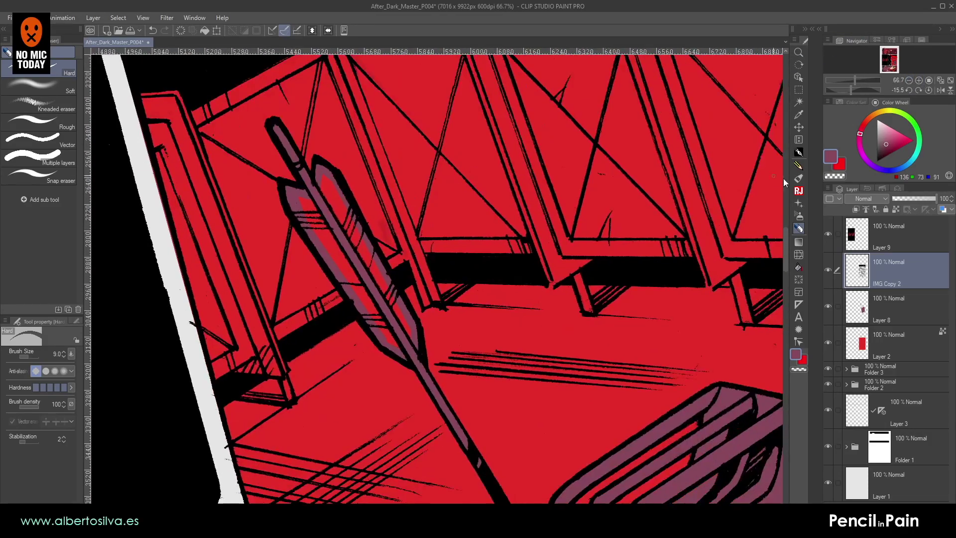
{"action": "left_click", "coordinate": [798, 269]}
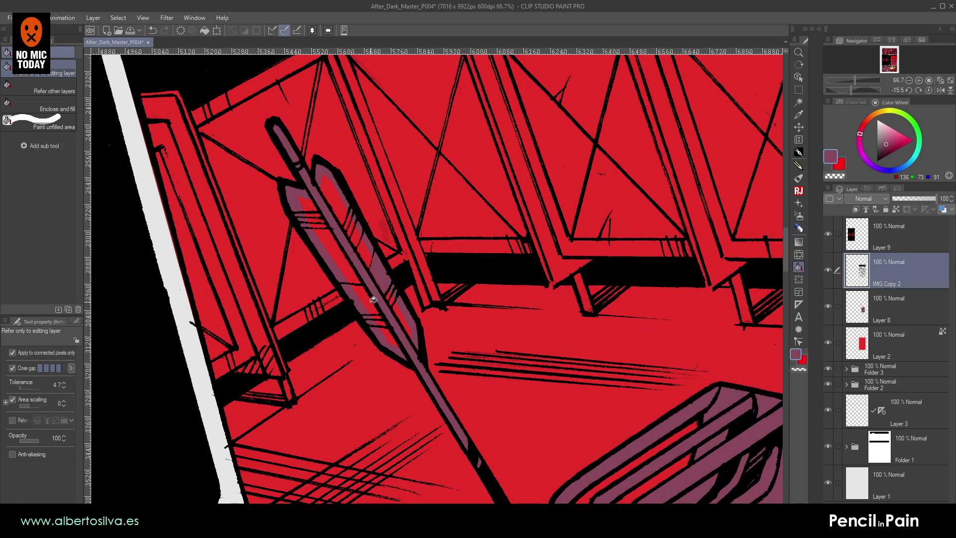
{"action": "left_click", "coordinate": [889, 313]}
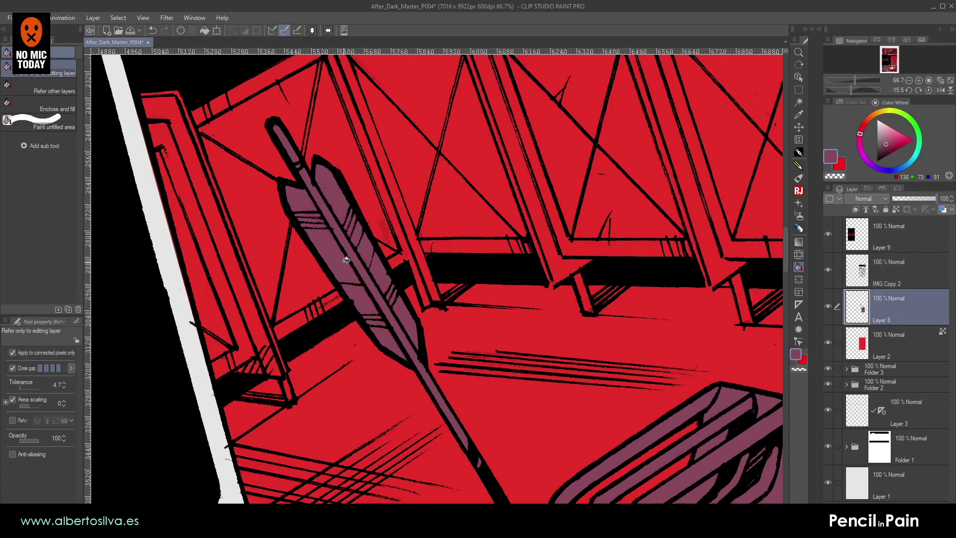
- Sample the light pink (RGB 188, 119, 139) from the bottom panel and paint along the edges of the jerrycan's cap on Layer 8 with the G-pen
{"action": "left_click_drag", "start_coordinate": [435, 344], "coordinate": [520, 84]}
{"action": "left_click", "coordinate": [909, 80]}
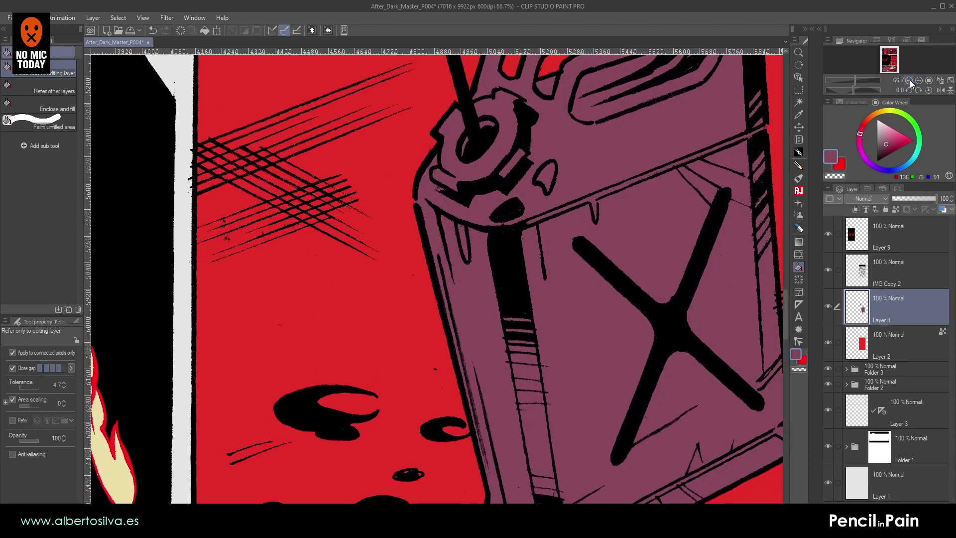
{"action": "left_click", "coordinate": [909, 80]}
{"action": "left_click", "coordinate": [909, 80]}
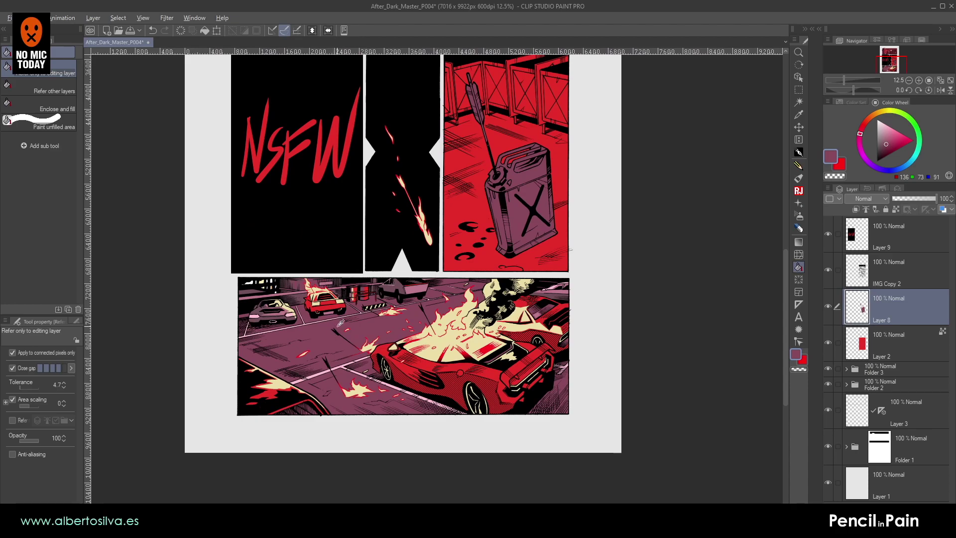
{"action": "left_click", "coordinate": [423, 284], "text": "alt"}
{"action": "left_click_drag", "start_coordinate": [481, 253], "coordinate": [456, 325]}
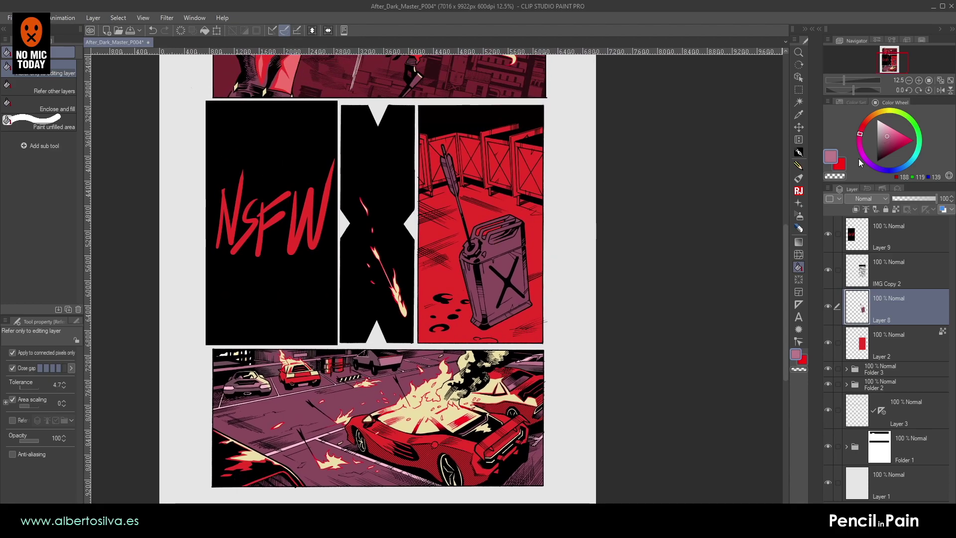
{"action": "left_click", "coordinate": [918, 82]}
{"action": "left_click", "coordinate": [918, 80]}
{"action": "left_click", "coordinate": [918, 80]}
{"action": "left_click_drag", "start_coordinate": [673, 153], "coordinate": [487, 310]}
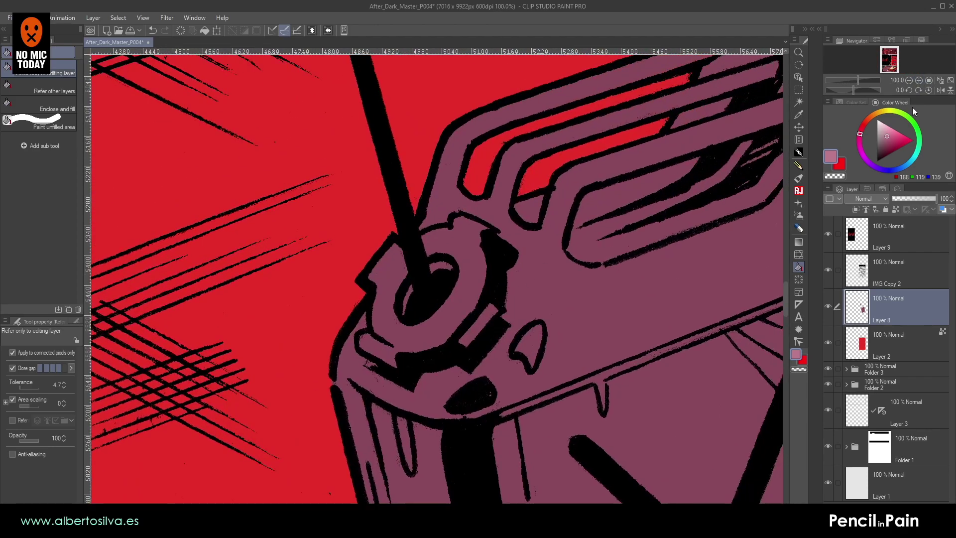
{"action": "left_click", "coordinate": [919, 81]}
{"action": "key", "text": "p"}
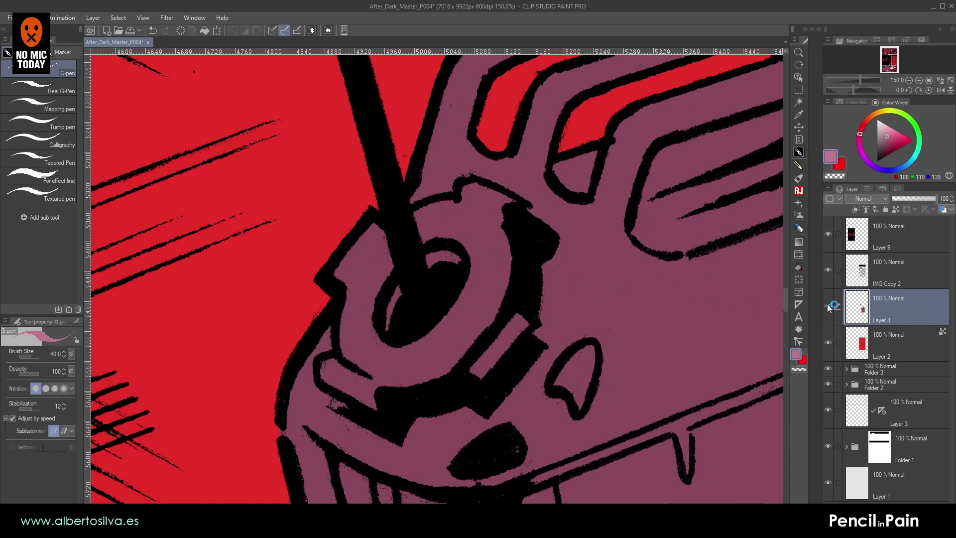
{"action": "key", "text": "bracketleft"}
{"action": "mouse_move", "coordinate": [374, 228]}
{"action": "left_mouse_down"}
{"action": "mouse_move", "coordinate": [343, 268]}
{"action": "mouse_move", "coordinate": [356, 363]}
{"action": "mouse_move", "coordinate": [329, 372]}
{"action": "mouse_move", "coordinate": [378, 405]}
{"action": "mouse_move", "coordinate": [357, 362]}
{"action": "mouse_move", "coordinate": [366, 382]}
{"action": "mouse_move", "coordinate": [395, 395]}
{"action": "mouse_move", "coordinate": [439, 387]}
{"action": "mouse_move", "coordinate": [472, 376]}
{"action": "mouse_move", "coordinate": [516, 324]}
{"action": "mouse_move", "coordinate": [517, 245]}
{"action": "mouse_move", "coordinate": [503, 223]}
{"action": "mouse_move", "coordinate": [454, 210]}
{"action": "mouse_move", "coordinate": [368, 256]}
{"action": "left_mouse_up"}
- Fill the rest of the cap with the light pink and touch up its upper notch with the G-pen at size 20
{"action": "left_click", "coordinate": [797, 280]}
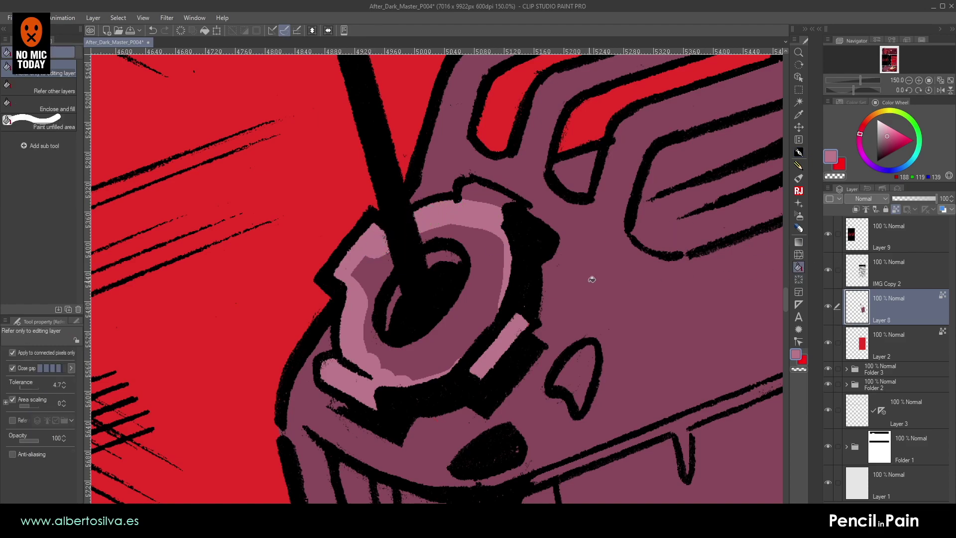
{"action": "left_click", "coordinate": [480, 270]}
{"action": "scroll", "coordinate": [475, 224], "scroll_direction": "up", "scroll_amount": 2}
{"action": "key", "text": "p"}
{"action": "key", "text": "bracketleft"}
{"action": "key", "text": "bracketleft"}
{"action": "mouse_move", "coordinate": [474, 228]}
{"action": "left_mouse_down"}
{"action": "mouse_move", "coordinate": [468, 233]}
{"action": "mouse_move", "coordinate": [500, 242]}
{"action": "left_mouse_up"}
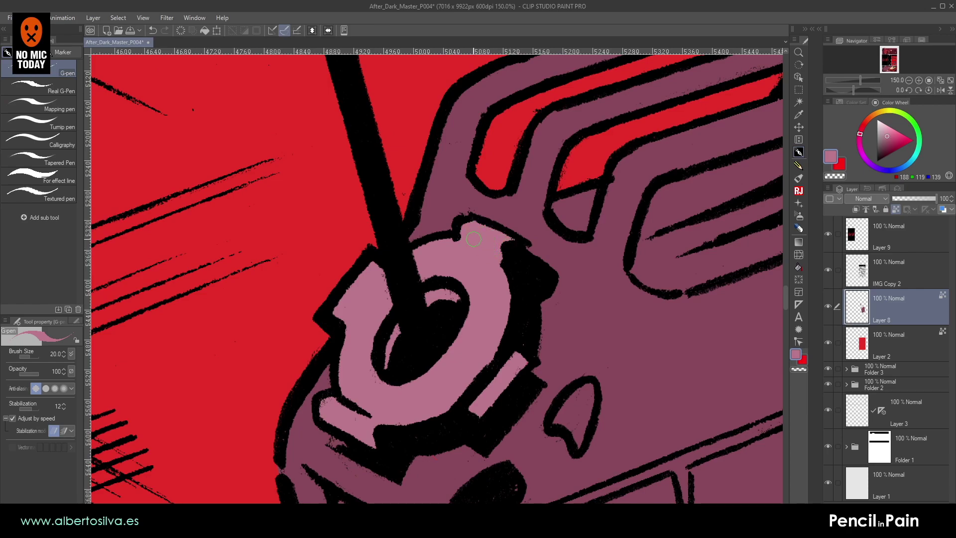
- Sample the jerrycan's mauve and repaint the inside of the cap's hole with the G-pen at size 20
{"action": "left_click", "coordinate": [584, 302], "text": "alt"}
{"action": "mouse_move", "coordinate": [401, 320]}
{"action": "left_mouse_down"}
{"action": "mouse_move", "coordinate": [390, 343]}
{"action": "mouse_move", "coordinate": [397, 338]}
{"action": "left_mouse_up"}
{"action": "mouse_move", "coordinate": [428, 301]}
{"action": "left_mouse_down"}
{"action": "mouse_move", "coordinate": [458, 304]}
{"action": "mouse_move", "coordinate": [440, 295]}
{"action": "mouse_move", "coordinate": [410, 316]}
{"action": "left_mouse_up"}
{"action": "left_click", "coordinate": [909, 80]}
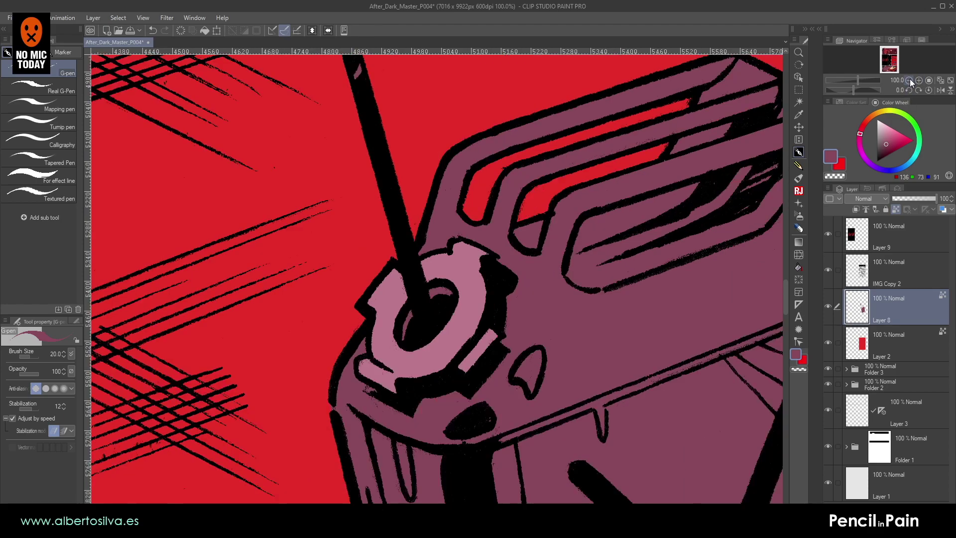
{"action": "left_click", "coordinate": [909, 79]}
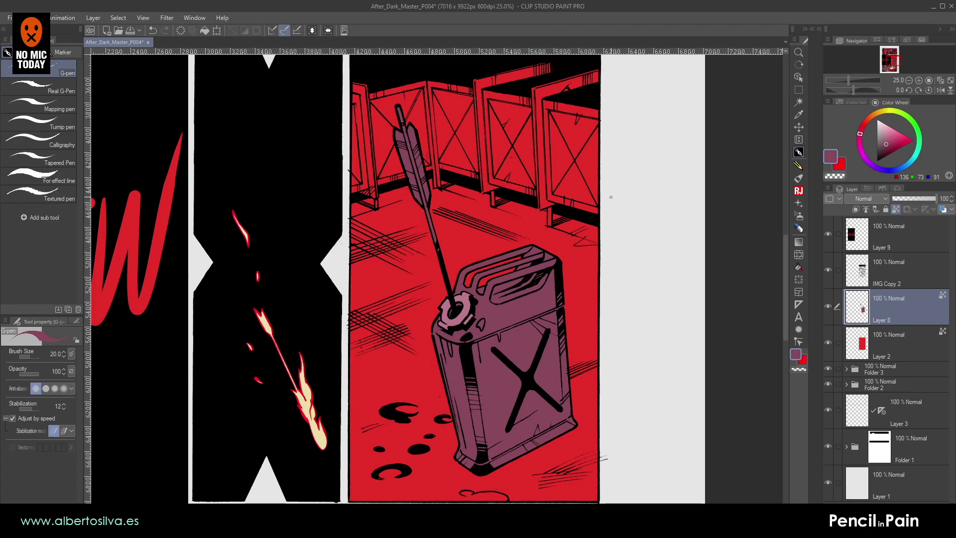
- Pick a greyer mauve (RGB 112, 78, 88) and add a new layer directly above Layer 2
{"action": "left_click_drag", "start_coordinate": [555, 268], "coordinate": [680, 133]}
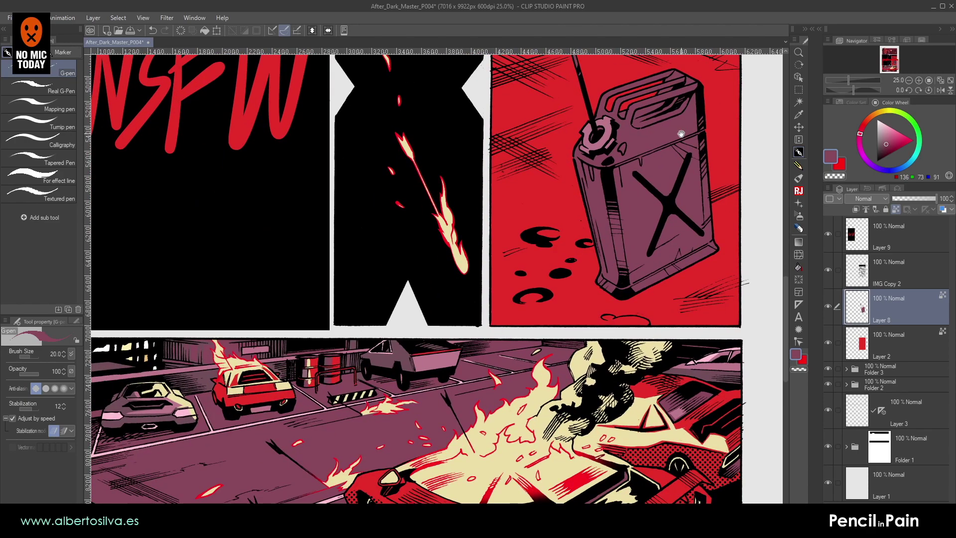
{"action": "left_click_drag", "start_coordinate": [393, 409], "coordinate": [416, 396]}
{"action": "left_click_drag", "start_coordinate": [545, 300], "coordinate": [546, 291]}
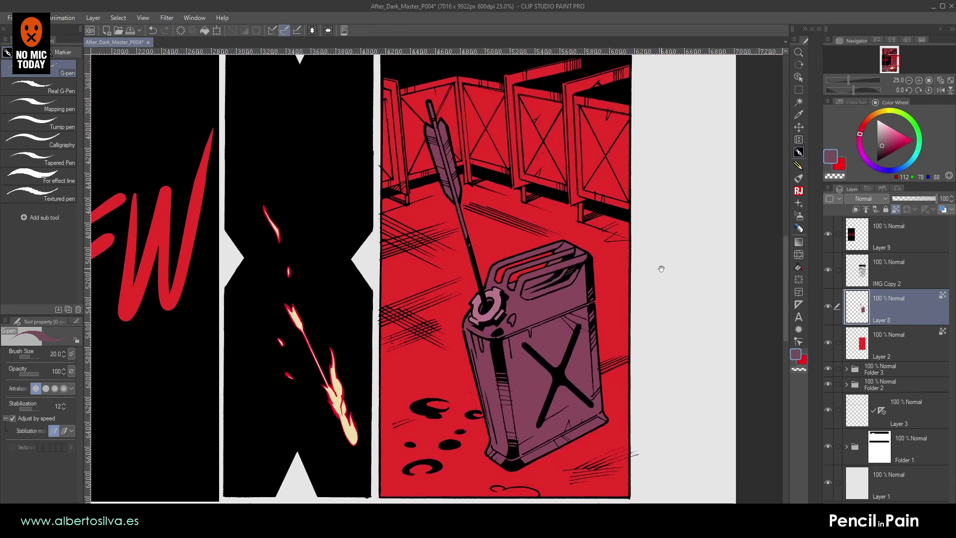
{"action": "left_click", "coordinate": [898, 341]}
{"action": "key", "text": "ctrl+shift+n"}
{"action": "left_click_drag", "start_coordinate": [545, 254], "coordinate": [543, 353]}
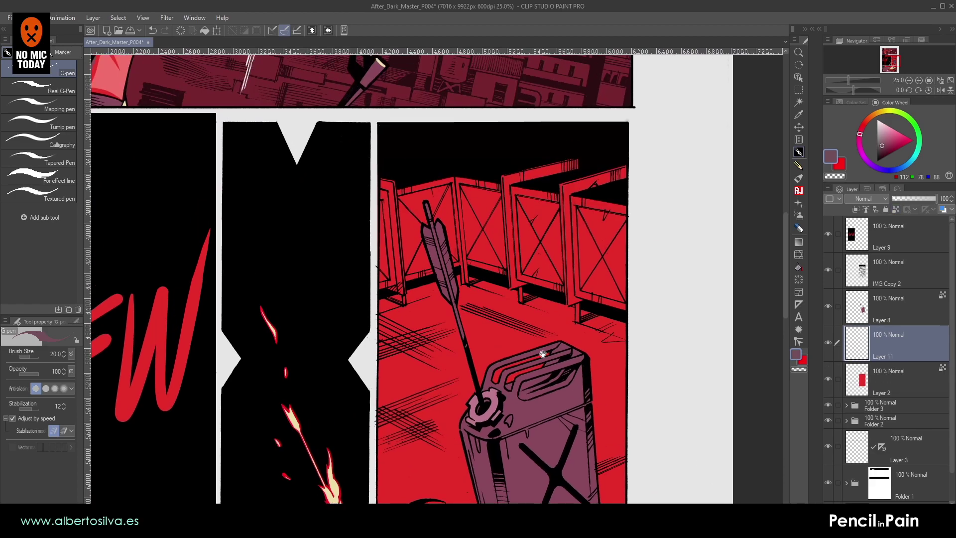
{"action": "scroll", "coordinate": [543, 357], "scroll_direction": "up", "scroll_amount": 5}
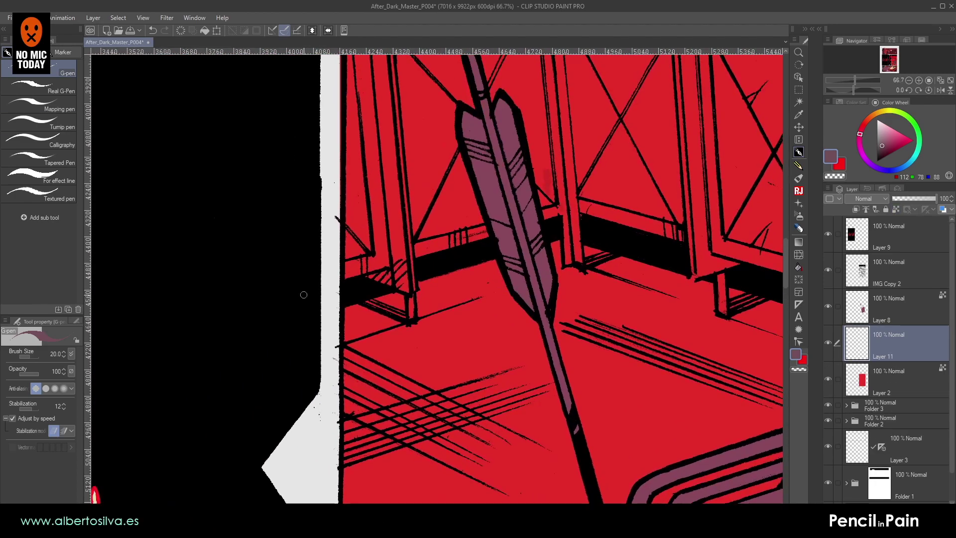
- Clip both Layer 11 and Layer 8 to the layer below
{"action": "left_click", "coordinate": [855, 209]}
{"action": "left_click", "coordinate": [861, 323]}
{"action": "left_click", "coordinate": [856, 211]}
- On Layer 11, outline the area of crossed wooden frames with the G-pen at size 60 and fill the enclosed area with the grey mauve
{"action": "key", "text": "bracketright"}
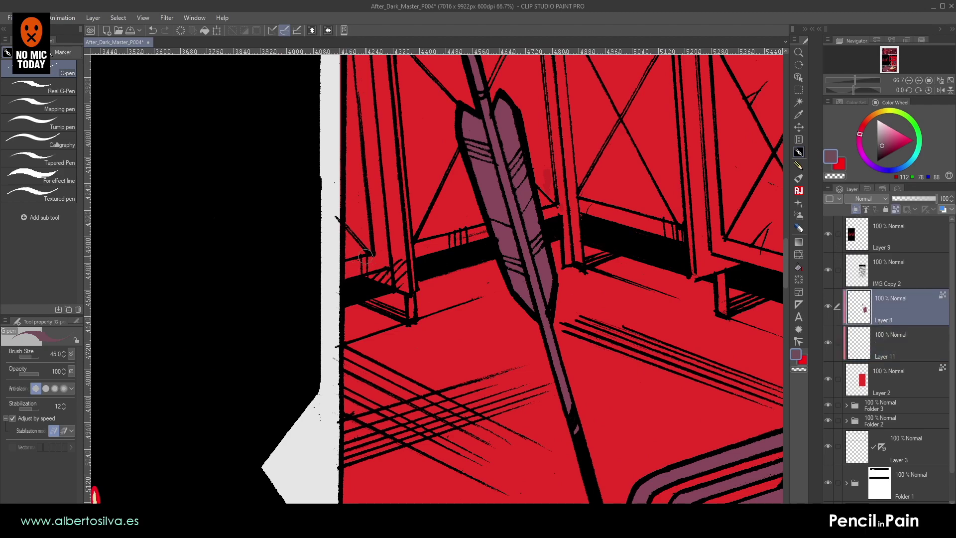
{"action": "left_click", "coordinate": [848, 342]}
{"action": "key", "text": "bracketright"}
{"action": "key", "text": "bracketright"}
{"action": "left_click_drag", "start_coordinate": [349, 265], "coordinate": [567, 210]}
{"action": "left_click_drag", "start_coordinate": [661, 256], "coordinate": [358, 210]}
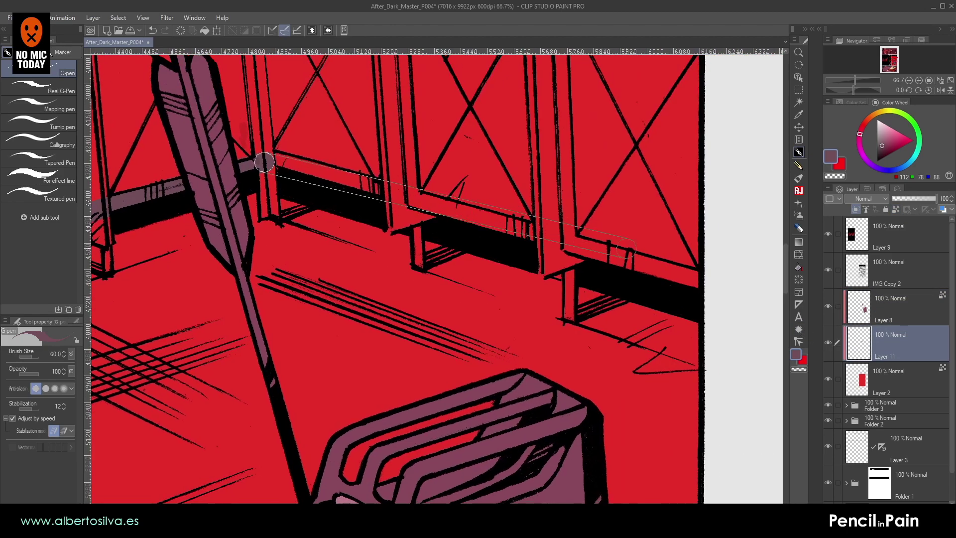
{"action": "left_click", "coordinate": [698, 288], "text": "shift"}
{"action": "left_click_drag", "start_coordinate": [697, 124], "coordinate": [683, 419]}
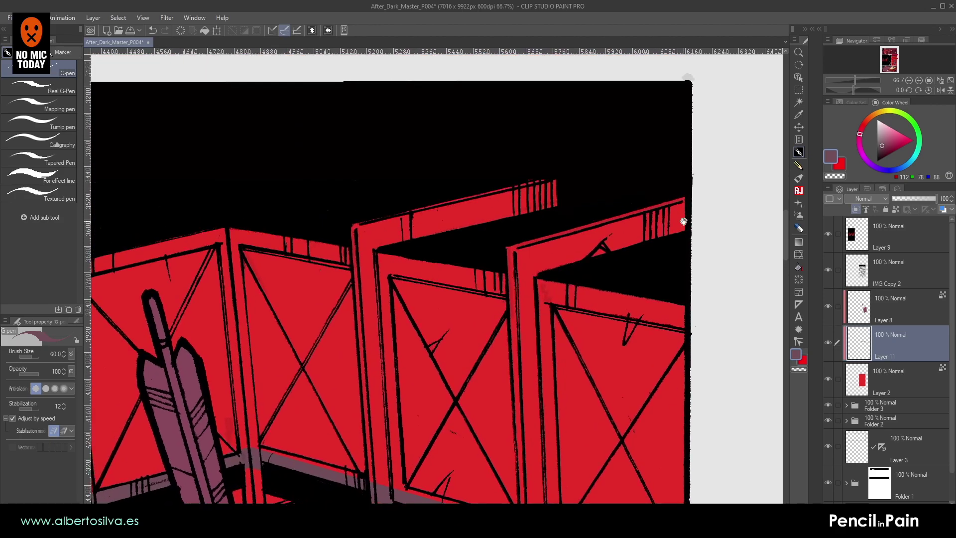
{"action": "left_click", "coordinate": [687, 88], "text": "shift"}
{"action": "left_click_drag", "start_coordinate": [306, 88], "coordinate": [629, 143]}
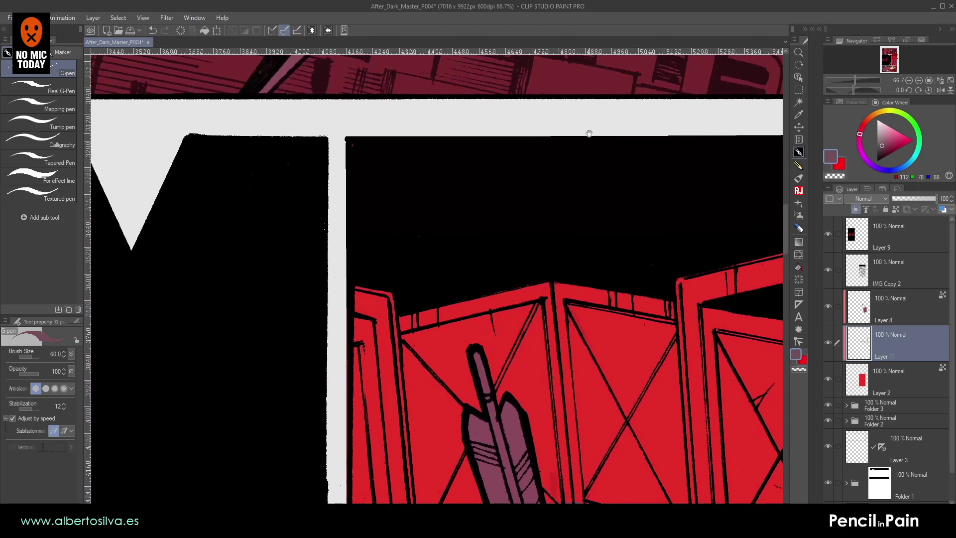
{"action": "left_click", "coordinate": [351, 143], "text": "shift"}
{"action": "left_click_drag", "start_coordinate": [368, 293], "coordinate": [400, 1]}
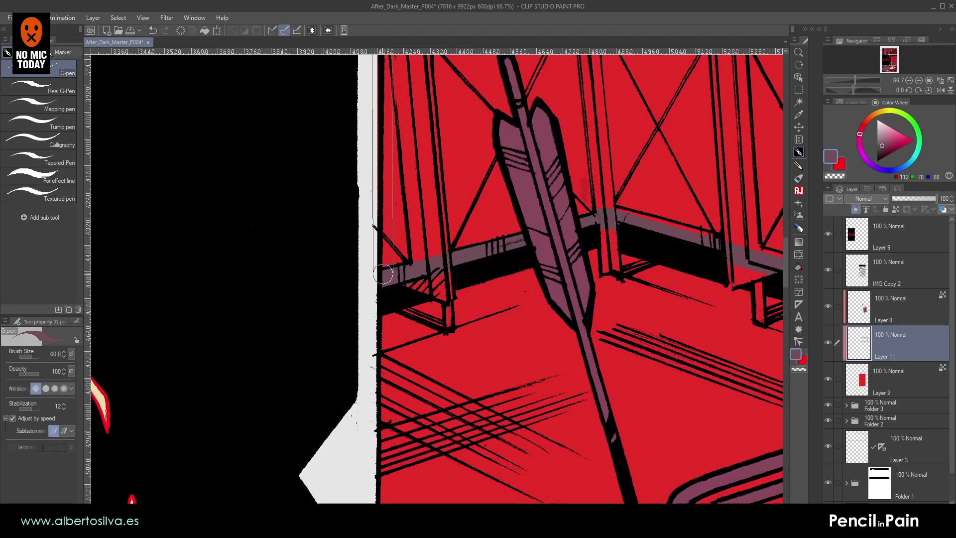
{"action": "left_click", "coordinate": [799, 267]}
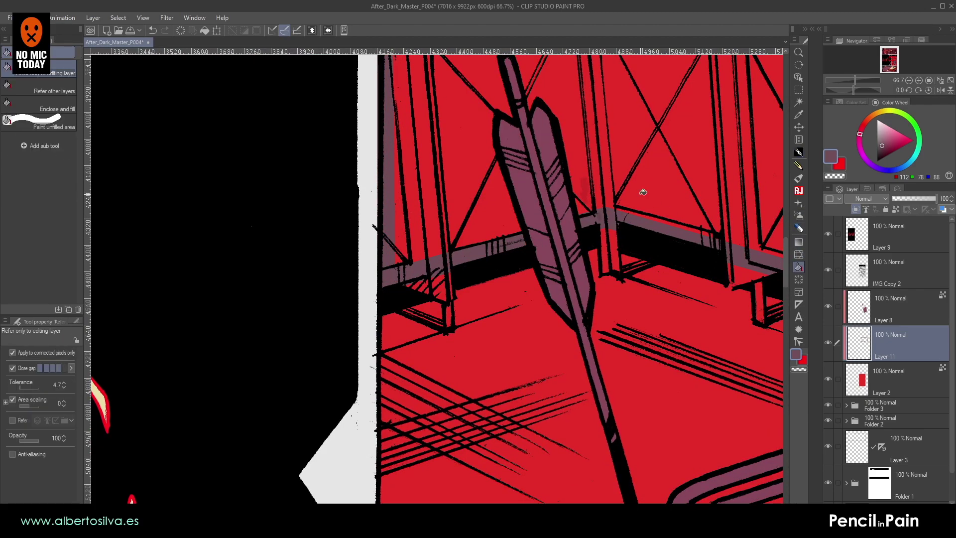
{"action": "mouse_move", "coordinate": [681, 131]}
{"action": "left_mouse_down"}
{"action": "mouse_move", "coordinate": [651, 140]}
{"action": "mouse_move", "coordinate": [488, 278]}
{"action": "mouse_move", "coordinate": [686, 125]}
{"action": "left_mouse_up"}
- Paint the remaining red gaps at the base and foot of the leftmost wooden frame grey mauve with a smaller G-pen
{"action": "left_click", "coordinate": [920, 81]}
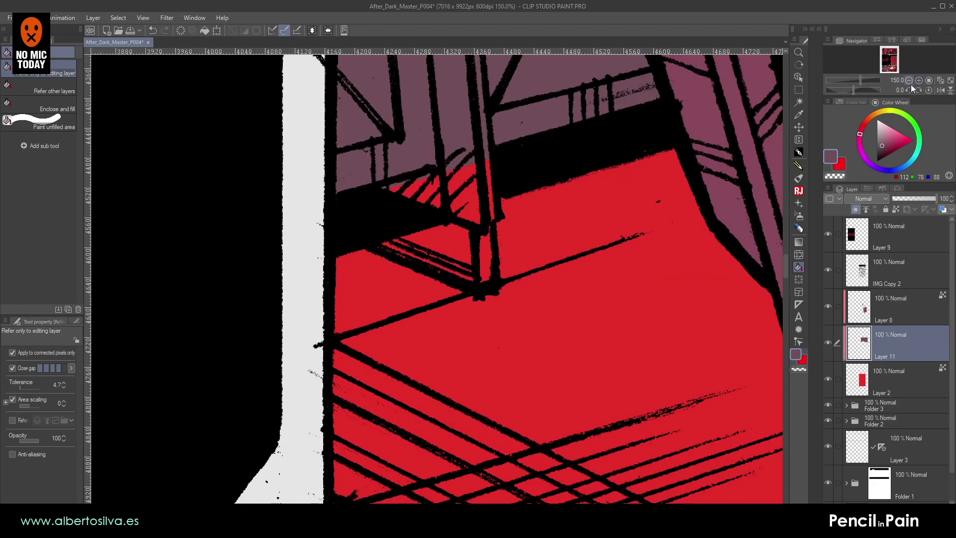
{"action": "key", "text": "p"}
{"action": "key", "text": "bracketleft"}
{"action": "key", "text": "bracketleft"}
{"action": "key", "text": "bracketleft"}
{"action": "mouse_move", "coordinate": [380, 185]}
{"action": "left_mouse_down"}
{"action": "mouse_move", "coordinate": [492, 219]}
{"action": "mouse_move", "coordinate": [482, 154]}
{"action": "mouse_move", "coordinate": [438, 177]}
{"action": "mouse_move", "coordinate": [452, 200]}
{"action": "mouse_move", "coordinate": [479, 189]}
{"action": "mouse_move", "coordinate": [487, 284]}
{"action": "mouse_move", "coordinate": [487, 220]}
{"action": "mouse_move", "coordinate": [491, 237]}
{"action": "left_mouse_up"}
{"action": "mouse_move", "coordinate": [672, 170]}
{"action": "left_mouse_down"}
{"action": "mouse_move", "coordinate": [596, 174]}
{"action": "mouse_move", "coordinate": [282, 294]}
{"action": "left_mouse_up"}
{"action": "left_click_drag", "start_coordinate": [502, 199], "coordinate": [471, 210]}
{"action": "mouse_move", "coordinate": [412, 187]}
{"action": "left_mouse_down"}
{"action": "mouse_move", "coordinate": [413, 291]}
{"action": "mouse_move", "coordinate": [427, 219]}
{"action": "mouse_move", "coordinate": [437, 279]}
{"action": "mouse_move", "coordinate": [436, 204]}
{"action": "left_mouse_up"}
- Paint the base corner and foot of the middle wooden frame grey mauve with the G-pen at size 30
{"action": "left_click_drag", "start_coordinate": [635, 254], "coordinate": [390, 188]}
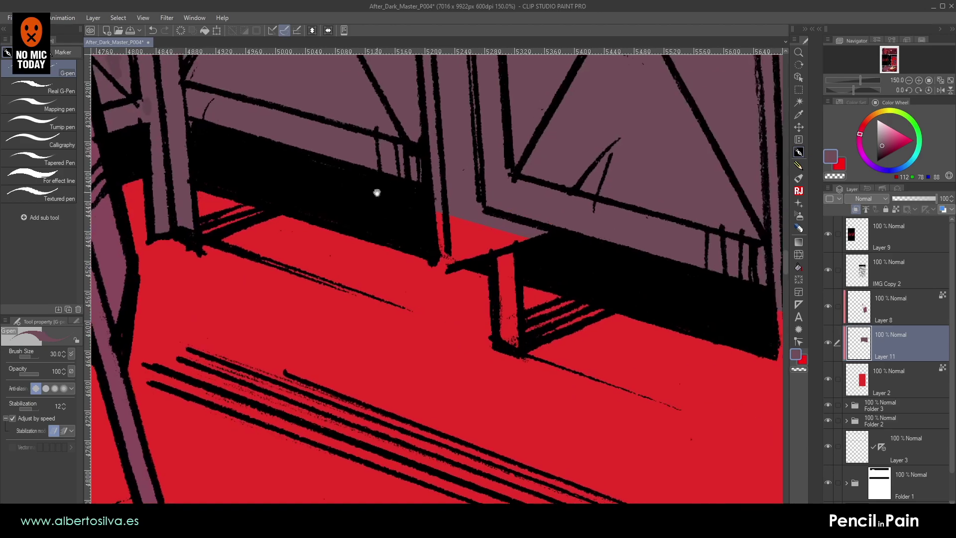
{"action": "mouse_move", "coordinate": [441, 209]}
{"action": "left_mouse_down"}
{"action": "mouse_move", "coordinate": [443, 260]}
{"action": "mouse_move", "coordinate": [535, 228]}
{"action": "mouse_move", "coordinate": [455, 240]}
{"action": "mouse_move", "coordinate": [490, 232]}
{"action": "left_mouse_up"}
{"action": "left_click", "coordinate": [501, 240]}
{"action": "left_click_drag", "start_coordinate": [511, 340], "coordinate": [514, 242]}
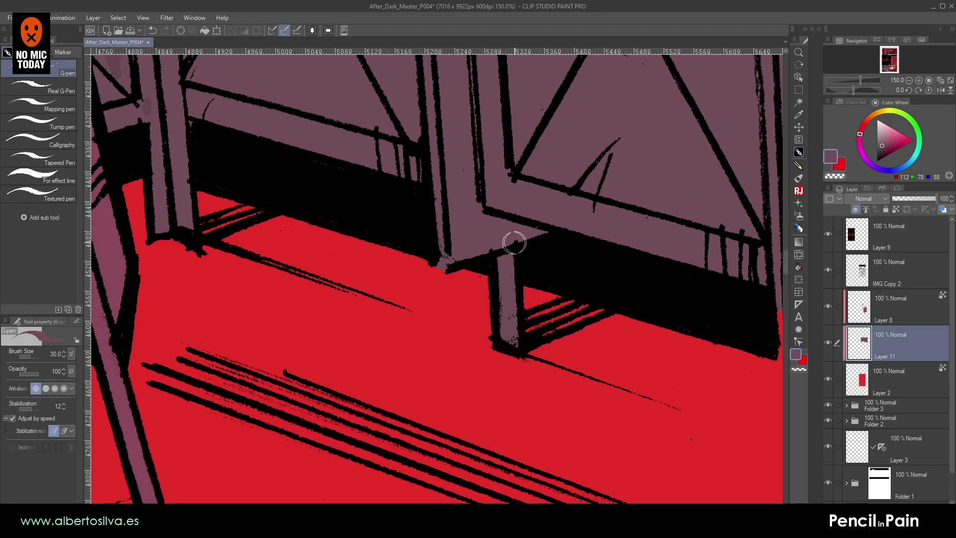
- Paint the lower post, base corner and foot of the rightmost wooden frame grey mauve with the G-pen at sizes 25 to 30
{"action": "left_click_drag", "start_coordinate": [737, 272], "coordinate": [478, 250]}
{"action": "left_click", "coordinate": [523, 277]}
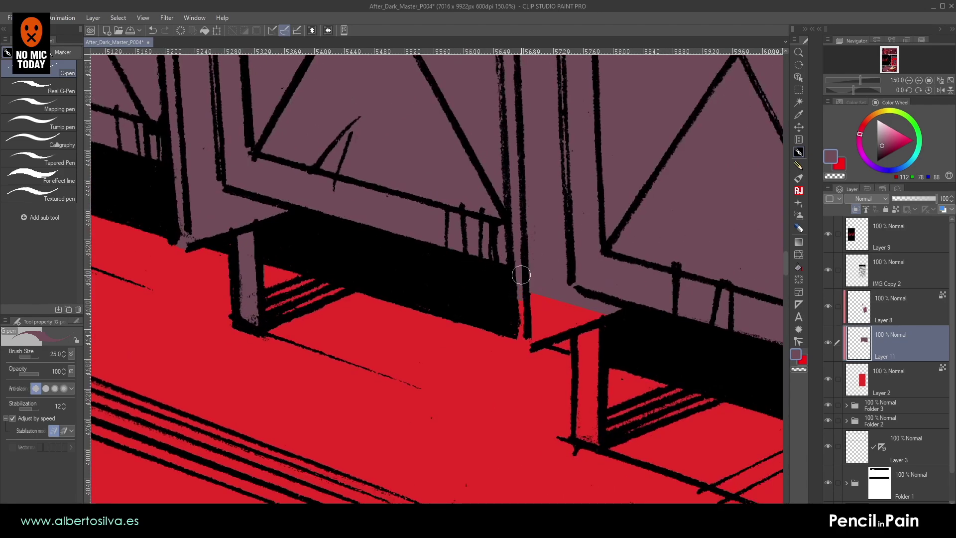
{"action": "left_click", "coordinate": [524, 345], "text": "shift"}
{"action": "key", "text": "["}
{"action": "left_click", "coordinate": [608, 307], "text": "shift"}
{"action": "left_click", "coordinate": [532, 292], "text": "shift"}
{"action": "mouse_move", "coordinate": [535, 302]}
{"action": "left_mouse_down"}
{"action": "mouse_move", "coordinate": [546, 303]}
{"action": "mouse_move", "coordinate": [540, 325]}
{"action": "mouse_move", "coordinate": [577, 307]}
{"action": "left_mouse_up"}
{"action": "key", "text": "bracketright"}
{"action": "mouse_move", "coordinate": [589, 351]}
{"action": "left_mouse_down"}
{"action": "mouse_move", "coordinate": [477, 275]}
{"action": "mouse_move", "coordinate": [466, 370]}
{"action": "mouse_move", "coordinate": [481, 238]}
{"action": "left_mouse_up"}
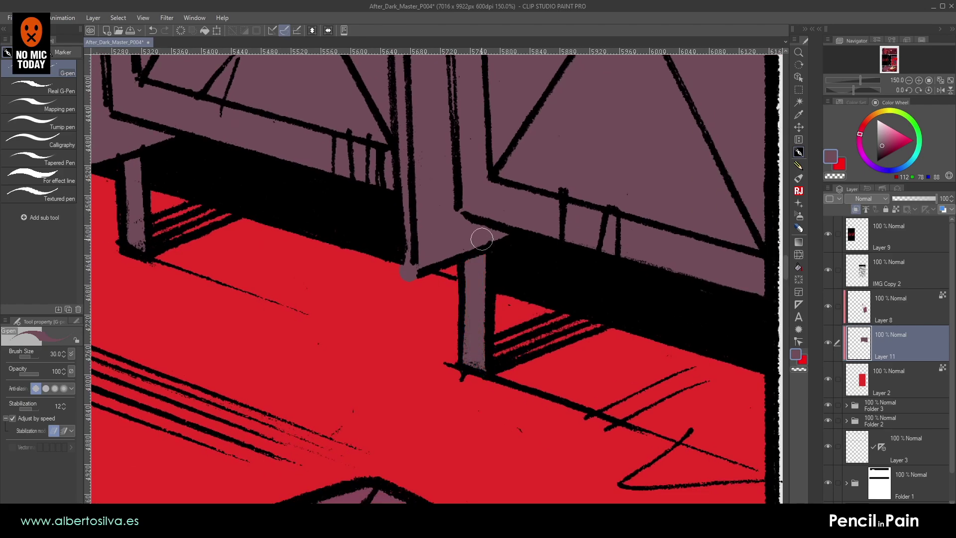
- Examine the coloured wooden frames and jerrycan within the panel and against the rest of the page
{"action": "left_click", "coordinate": [910, 81]}
{"action": "left_click", "coordinate": [910, 81]}
{"action": "left_click", "coordinate": [909, 80]}
{"action": "left_click", "coordinate": [910, 80]}
{"action": "left_click_drag", "start_coordinate": [563, 253], "coordinate": [684, 184]}
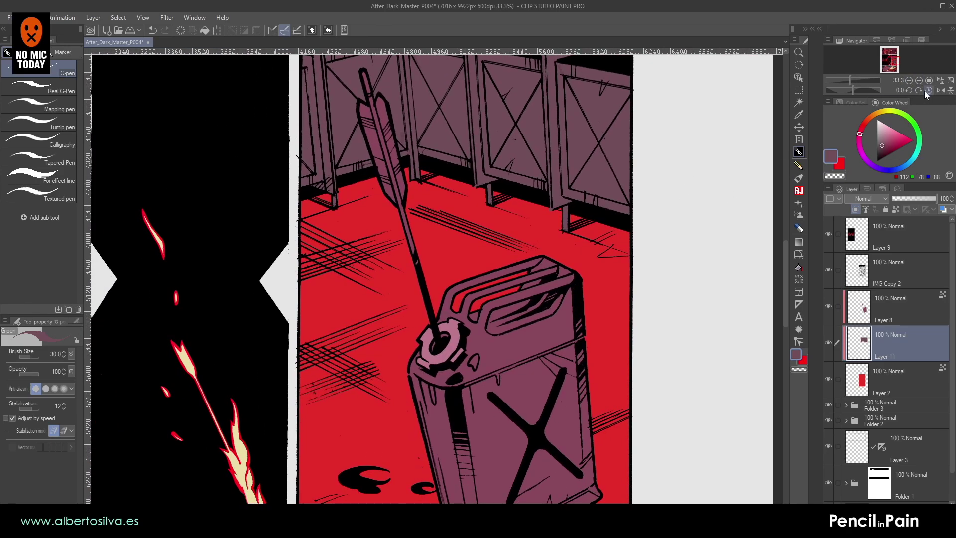
{"action": "left_click", "coordinate": [908, 79]}
{"action": "left_click", "coordinate": [908, 79]}
{"action": "left_click", "coordinate": [908, 79]}
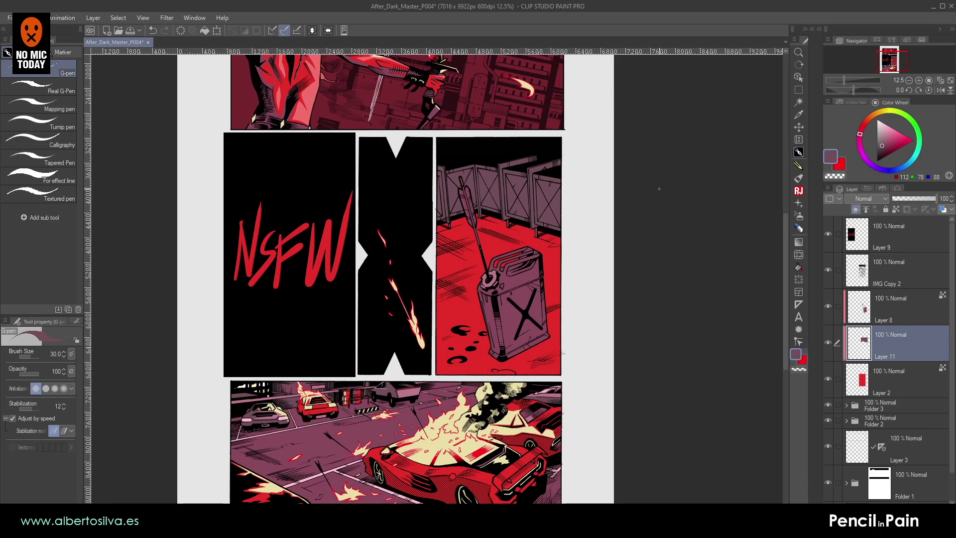
- Recolour the panel's red base on Layer 2 with mauve using the fill tool
{"action": "left_click", "coordinate": [799, 267]}
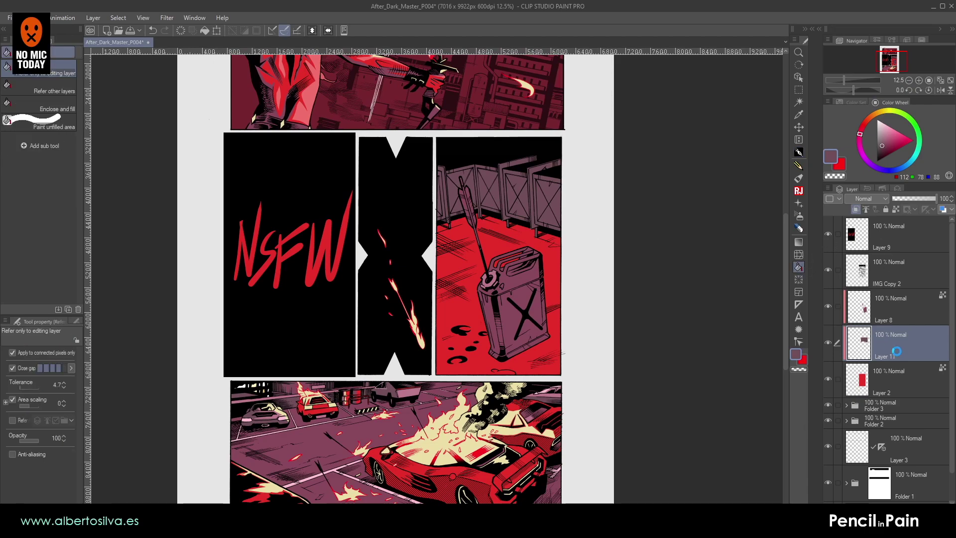
{"action": "left_click_drag", "start_coordinate": [465, 342], "coordinate": [532, 324]}
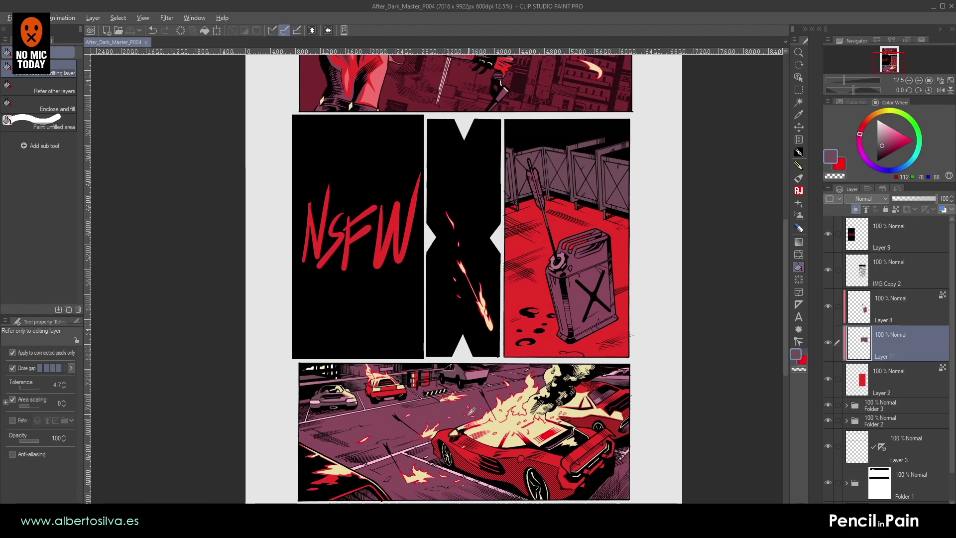
{"action": "left_click", "coordinate": [896, 374]}
{"action": "left_click", "coordinate": [618, 266]}
- Recolour the jerrycan and arrow on Layer 8 with bright red (RGB 230, 47, 42) using the fill tool
{"action": "left_click", "coordinate": [856, 340]}
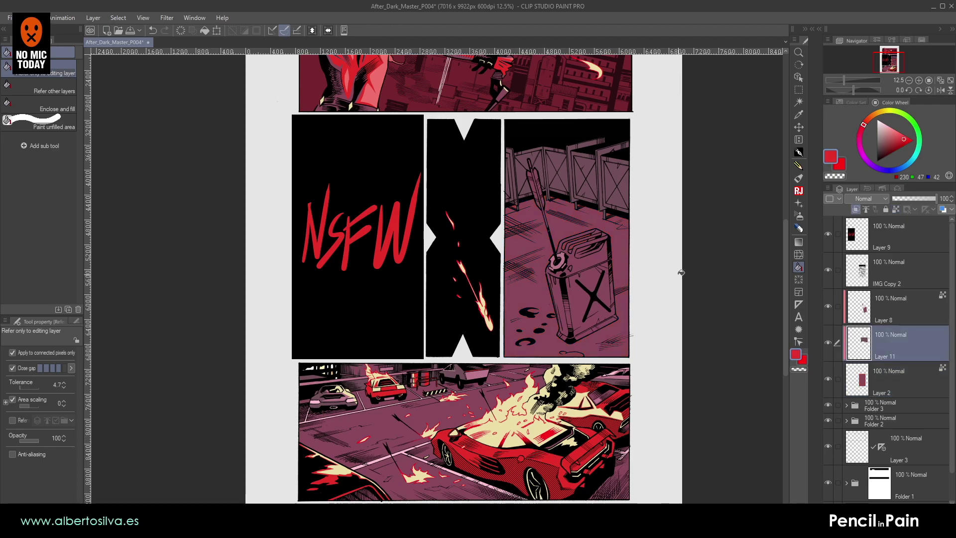
{"action": "left_click", "coordinate": [886, 306]}
{"action": "left_click", "coordinate": [575, 338]}
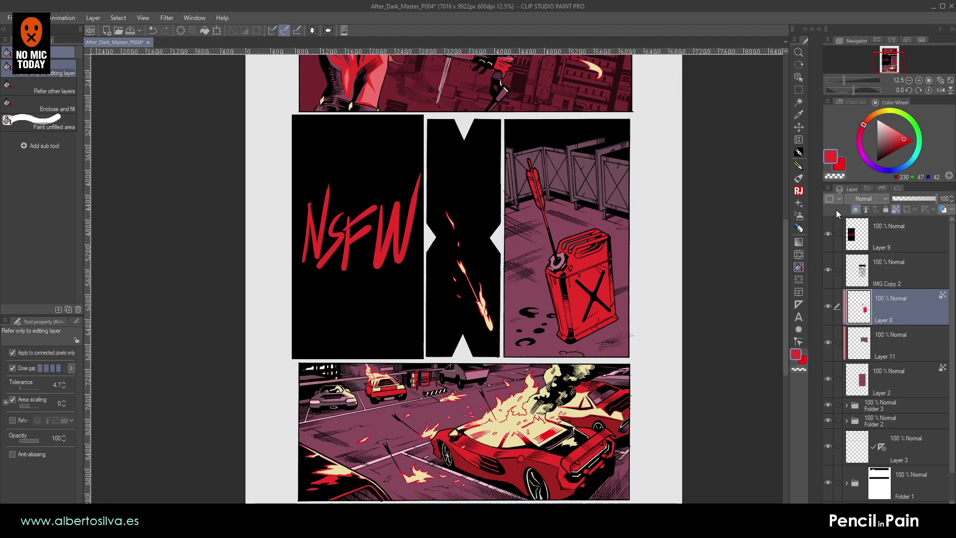
- Sample the cream (RGB 236, 223, 167) from the bottom panel and fill the jerrycan's cap with it on Layer 8
{"action": "left_click", "coordinate": [908, 81]}
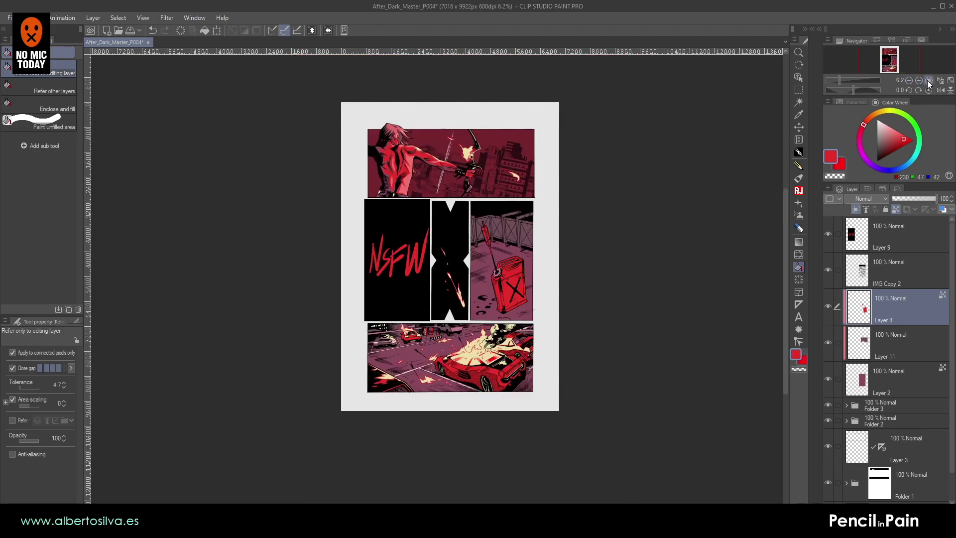
{"action": "left_click", "coordinate": [920, 79]}
{"action": "left_click", "coordinate": [920, 80]}
{"action": "left_click", "coordinate": [920, 80]}
{"action": "left_click_drag", "start_coordinate": [608, 288], "coordinate": [429, 187]}
{"action": "left_click_drag", "start_coordinate": [696, 187], "coordinate": [640, 142]}
{"action": "left_click_drag", "start_coordinate": [615, 284], "coordinate": [638, 199]}
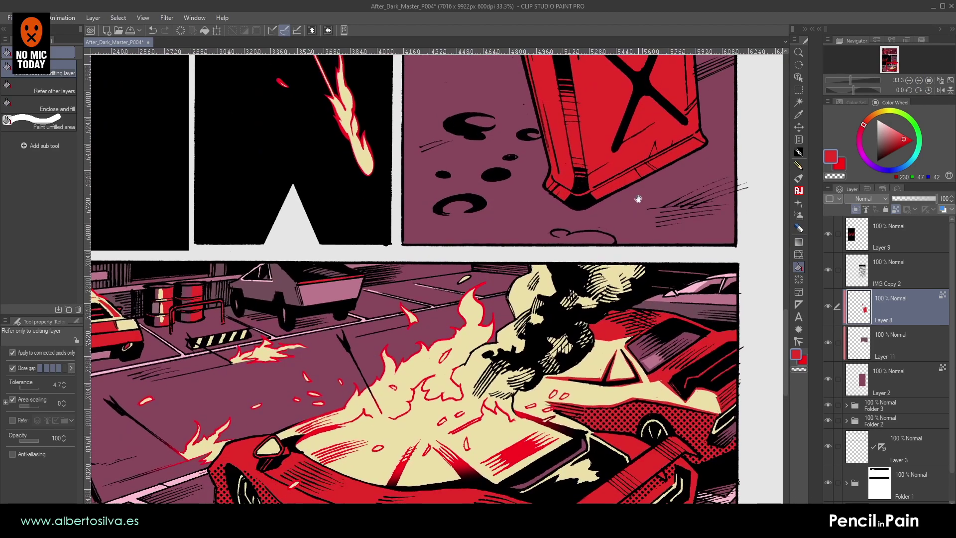
{"action": "left_click", "coordinate": [600, 361], "text": "alt"}
{"action": "left_click_drag", "start_coordinate": [544, 87], "coordinate": [563, 399]}
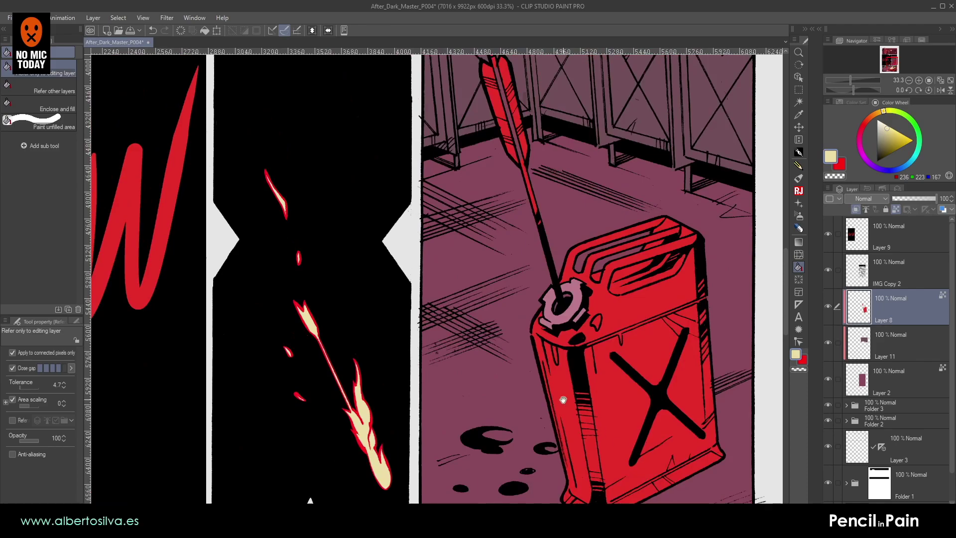
{"action": "left_click", "coordinate": [567, 312]}
- Try to fill the arrow's feathers with cream on Layer 8, and undo that fill
{"action": "left_click_drag", "start_coordinate": [559, 367], "coordinate": [525, 411]}
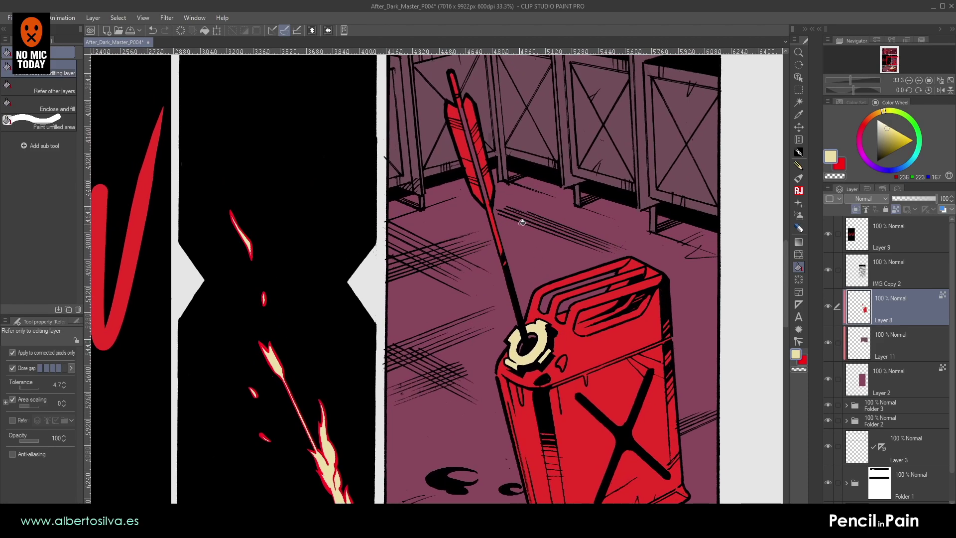
{"action": "left_click", "coordinate": [469, 157]}
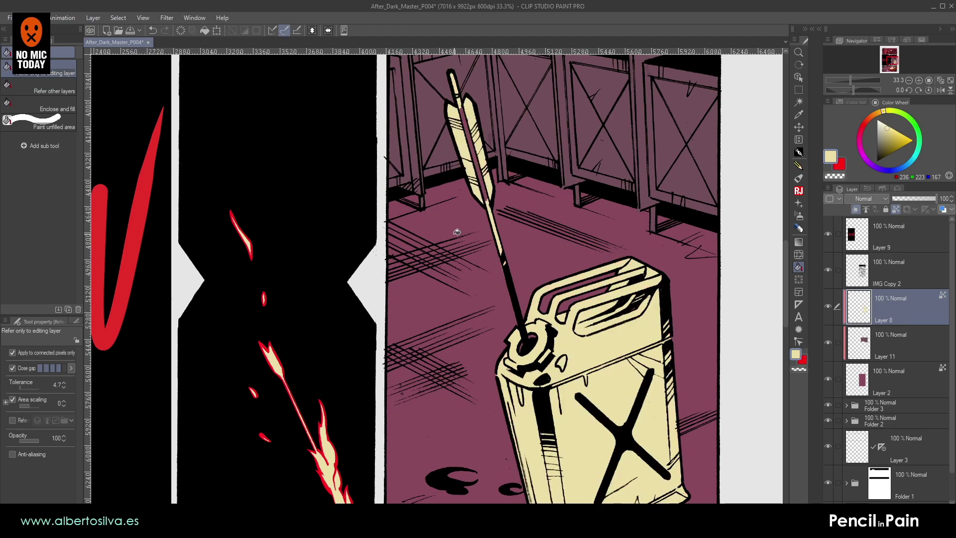
{"action": "key", "text": "ctrl+z"}
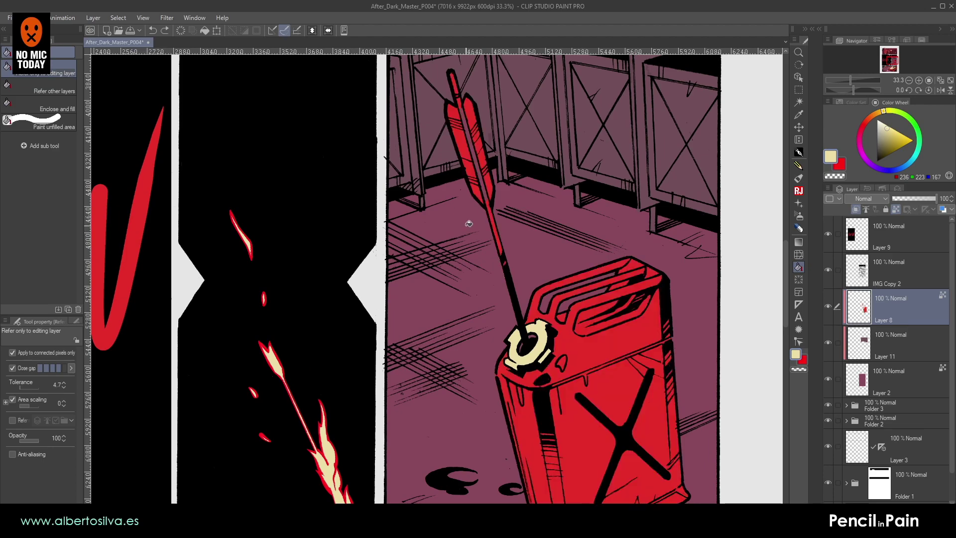
- Paint both of the arrow's feathers cream on Layer 8 with the G-pen, enlarging the brush to size 100
{"action": "scroll", "coordinate": [466, 226], "scroll_direction": "up", "scroll_amount": 2}
{"action": "left_click_drag", "start_coordinate": [406, 87], "coordinate": [384, 270]}
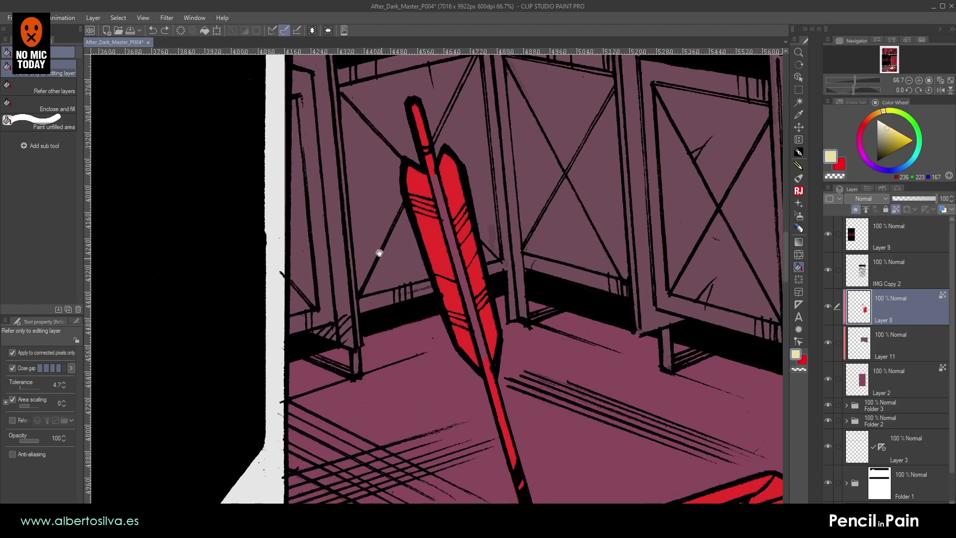
{"action": "key", "text": "p"}
{"action": "key", "text": "bracketright"}
{"action": "key", "text": "bracketright"}
{"action": "key", "text": "bracketright"}
{"action": "mouse_move", "coordinate": [411, 167]}
{"action": "left_mouse_down"}
{"action": "mouse_move", "coordinate": [454, 353]}
{"action": "mouse_move", "coordinate": [470, 398]}
{"action": "left_mouse_up"}
{"action": "key", "text": "bracketright"}
{"action": "left_click_drag", "start_coordinate": [512, 374], "coordinate": [448, 149]}
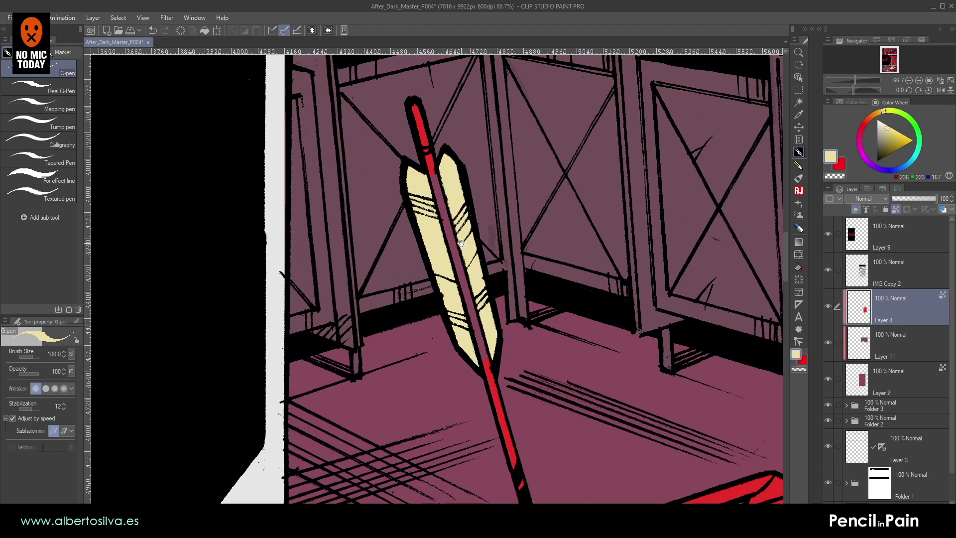
- Sample the bright red of the arrow's shaft and set the G-pen to size 30
{"action": "left_click_drag", "start_coordinate": [455, 273], "coordinate": [451, 204]}
{"action": "key", "text": "bracketleft"}
{"action": "left_click", "coordinate": [506, 348], "text": "alt"}
{"action": "key", "text": "bracketleft"}
{"action": "key", "text": "bracketleft"}
{"action": "key", "text": "bracketleft"}
{"action": "key", "text": "bracketleft"}
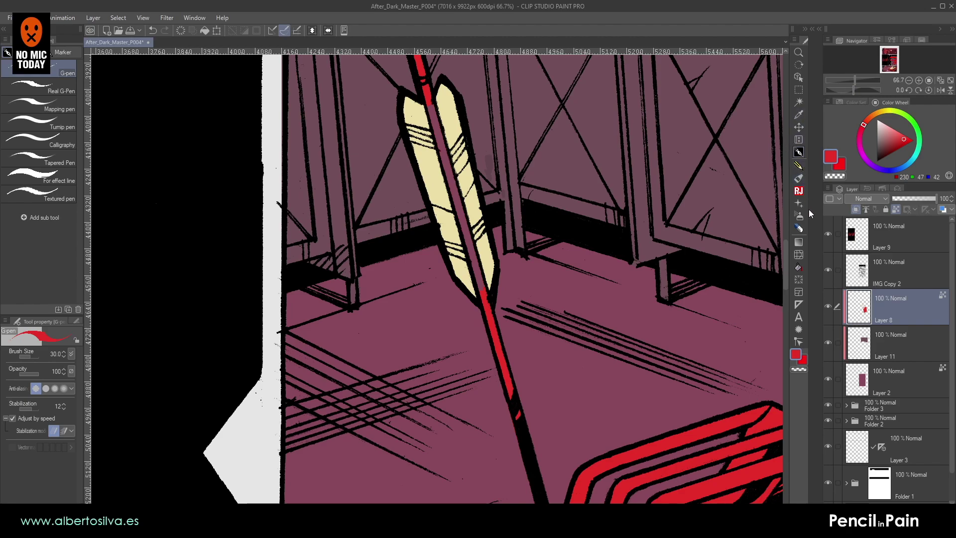
- Fill the arrow shaft between the feathers with red on the IMG Copy 2 layer
{"action": "left_click", "coordinate": [798, 127]}
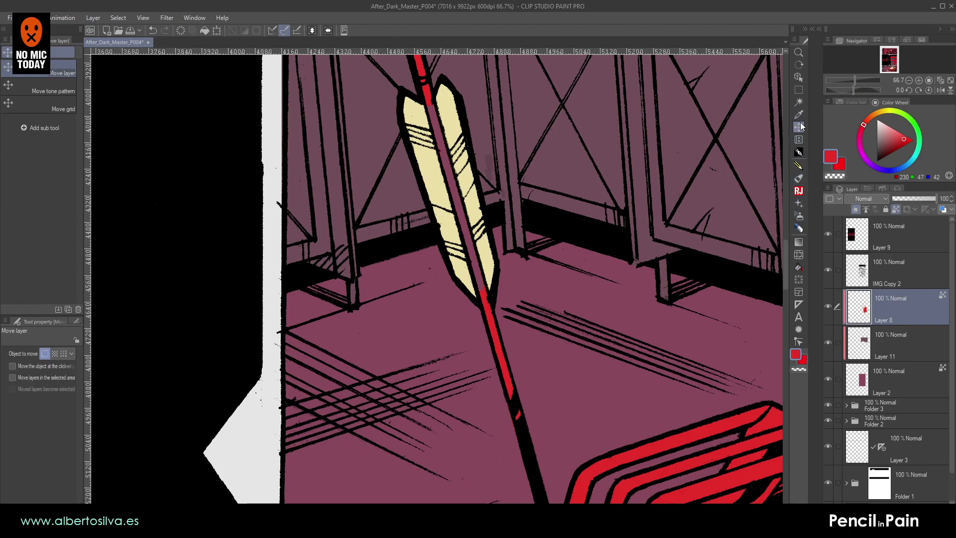
{"action": "key", "text": "w"}
{"action": "left_click", "coordinate": [856, 280]}
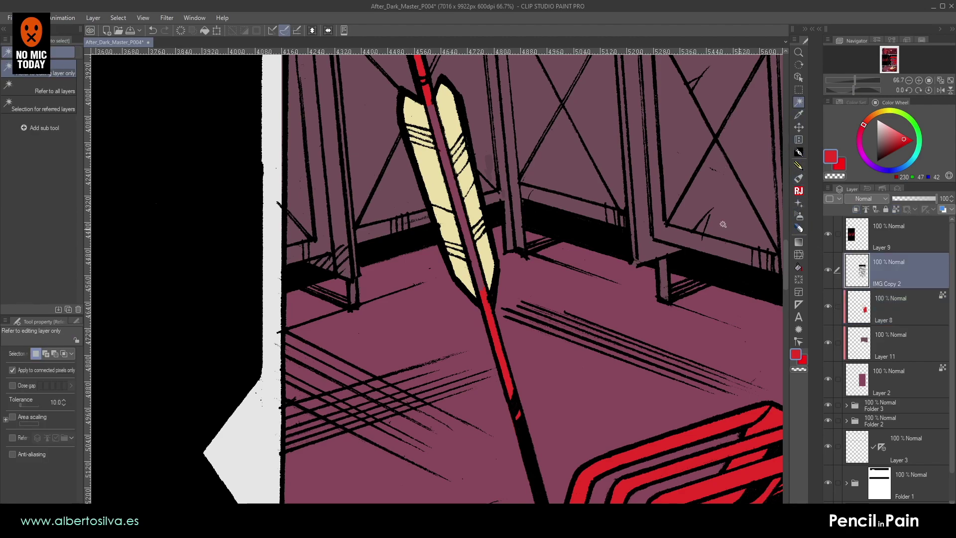
{"action": "left_click", "coordinate": [461, 203]}
{"action": "key", "text": "alt+BackSpace"}
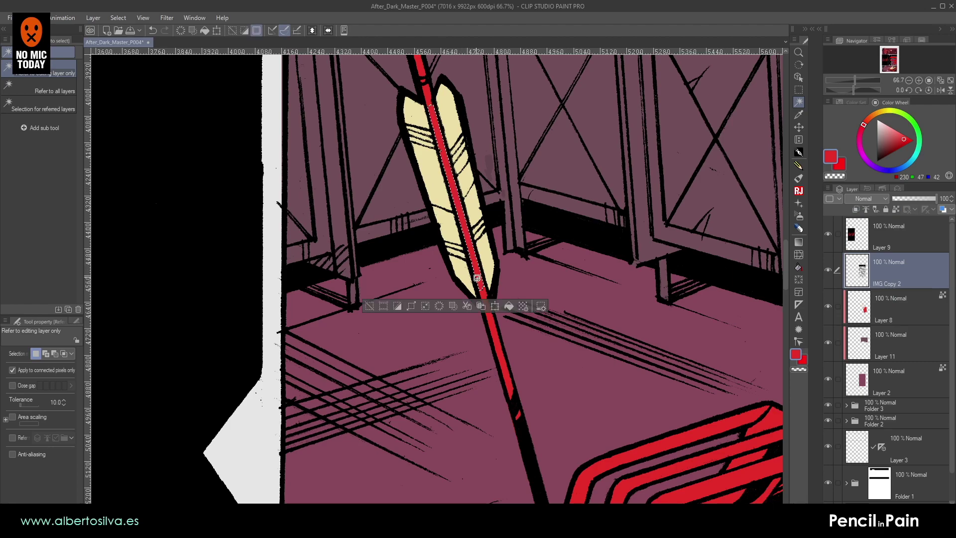
{"action": "key", "text": "ctrl+d"}
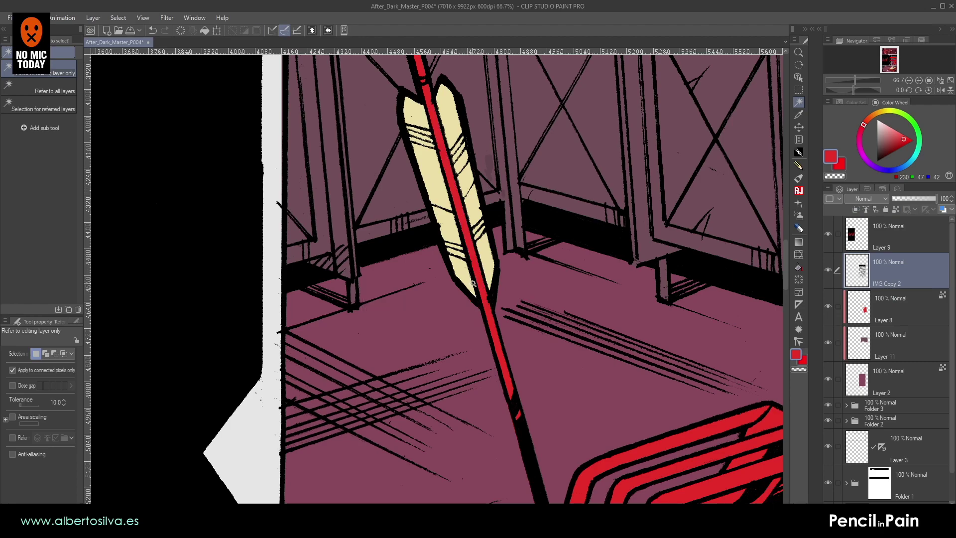
- Examine the recoloured arrow up close, along with the crates and fuel can in the same panel
{"action": "double_click", "coordinate": [918, 81]}
{"action": "left_click_drag", "start_coordinate": [595, 190], "coordinate": [591, 280]}
{"action": "left_click_drag", "start_coordinate": [576, 145], "coordinate": [590, 261]}
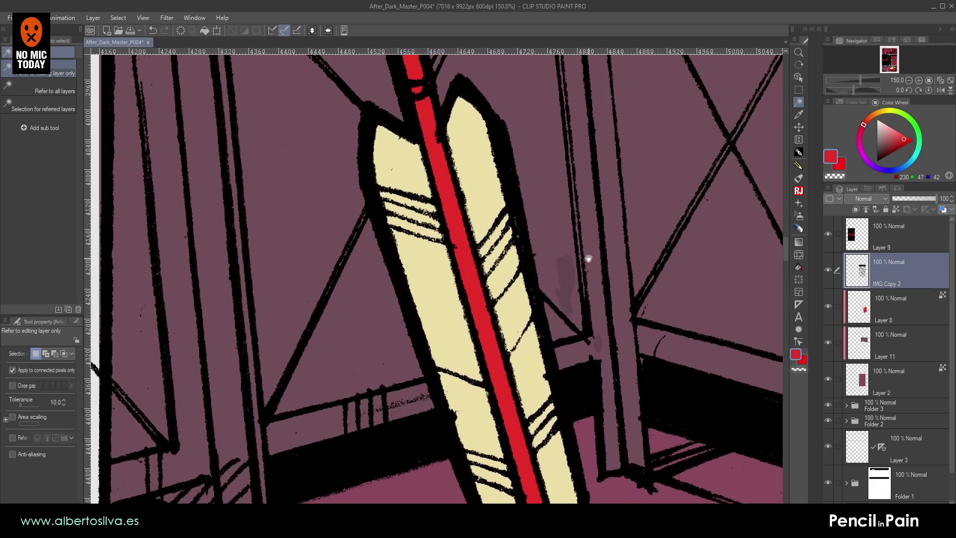
{"action": "left_click", "coordinate": [908, 80]}
{"action": "left_click", "coordinate": [909, 80]}
{"action": "left_click", "coordinate": [908, 80]}
{"action": "left_click", "coordinate": [908, 80]}
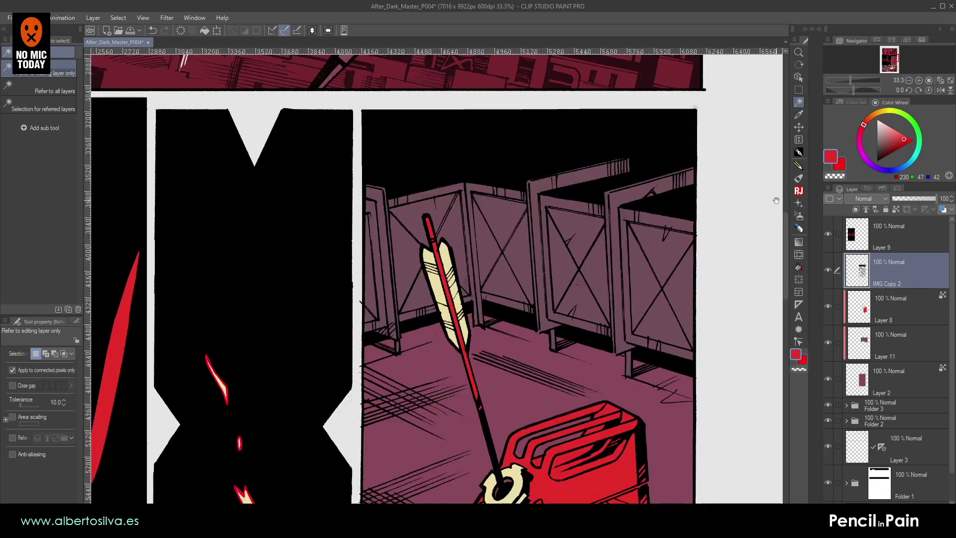
{"action": "left_click_drag", "start_coordinate": [722, 284], "coordinate": [729, 113]}
{"action": "left_click", "coordinate": [908, 80]}
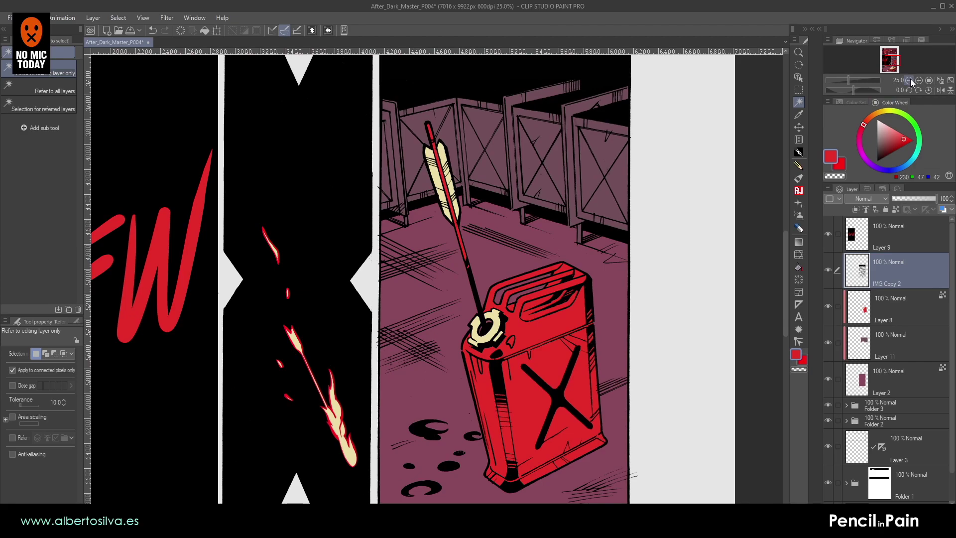
{"action": "left_click_drag", "start_coordinate": [601, 236], "coordinate": [648, 181]}
{"action": "mouse_move", "coordinate": [605, 264]}
{"action": "left_mouse_down"}
{"action": "mouse_move", "coordinate": [665, 166]}
{"action": "mouse_move", "coordinate": [574, 275]}
{"action": "mouse_move", "coordinate": [611, 176]}
{"action": "left_mouse_up"}
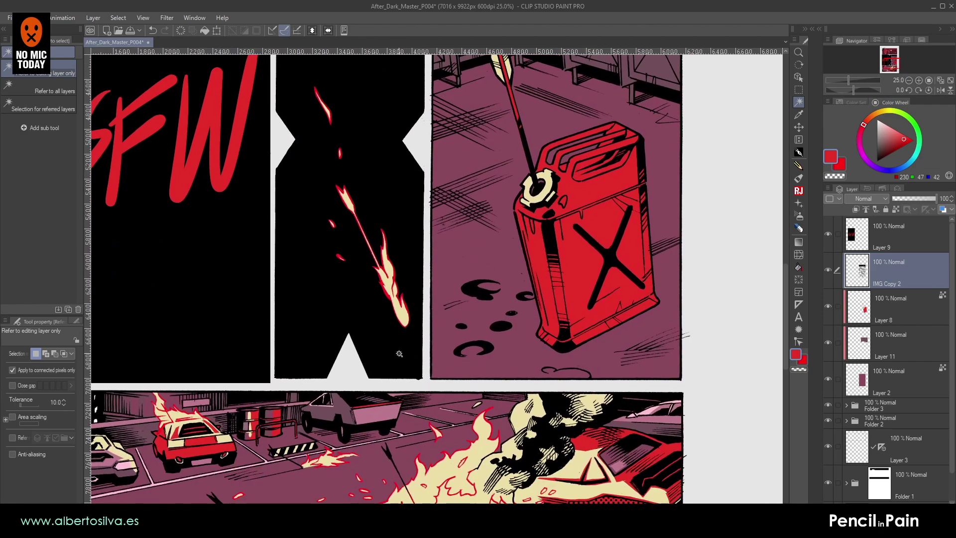
- Sample the pink from the vehicle in the bottom panel and paint the middle crate's top beam with straight G-pen strokes on Layer 11
{"action": "left_click", "coordinate": [799, 152]}
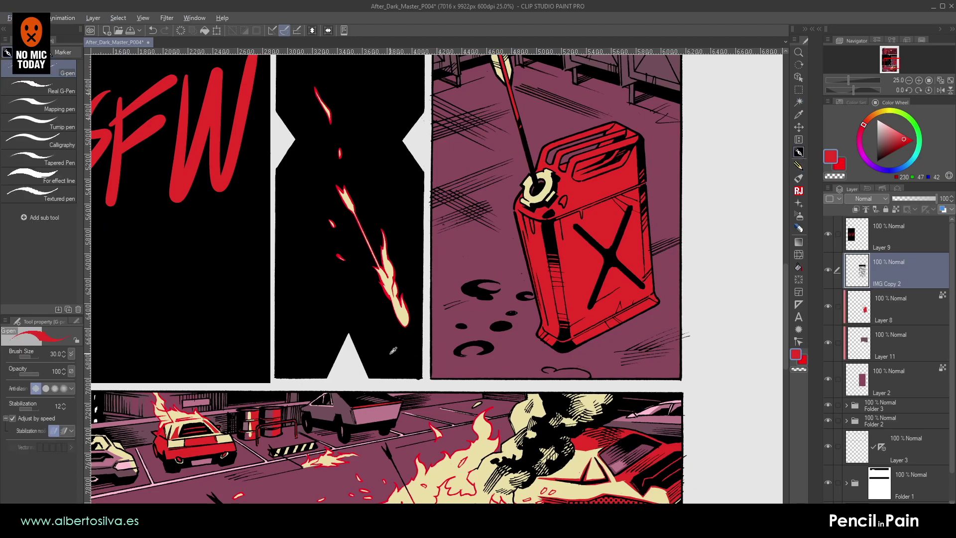
{"action": "left_click", "coordinate": [379, 411], "text": "alt"}
{"action": "left_click", "coordinate": [870, 343]}
{"action": "left_click_drag", "start_coordinate": [583, 187], "coordinate": [520, 484]}
{"action": "scroll", "coordinate": [461, 328], "scroll_direction": "up", "scroll_amount": 3}
{"action": "left_click_drag", "start_coordinate": [429, 219], "coordinate": [275, 296]}
{"action": "left_click", "coordinate": [918, 81]}
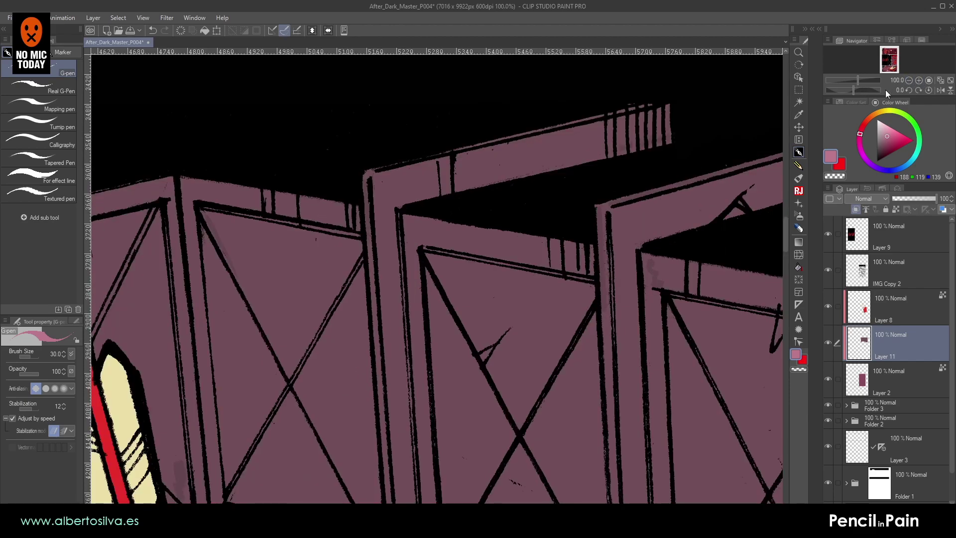
{"action": "left_click_drag", "start_coordinate": [476, 198], "coordinate": [479, 227]}
{"action": "left_click_drag", "start_coordinate": [378, 204], "coordinate": [380, 207]}
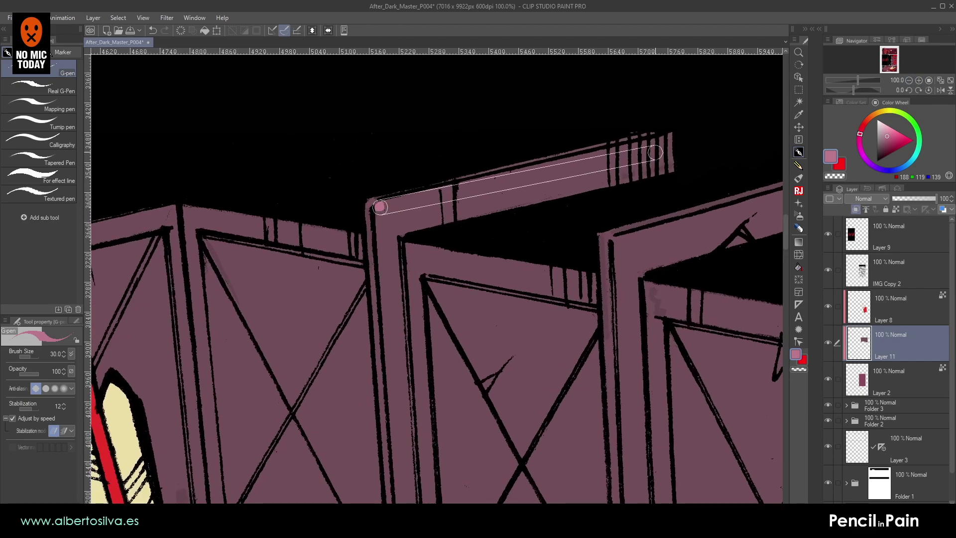
{"action": "left_click", "coordinate": [670, 152], "text": "shift"}
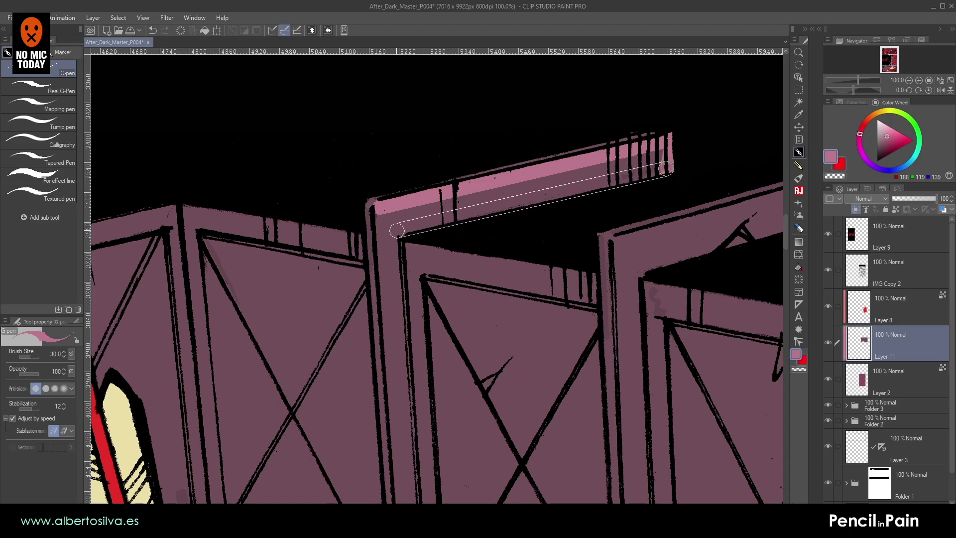
{"action": "left_click", "coordinate": [389, 233], "text": "shift"}
{"action": "mouse_move", "coordinate": [381, 235]}
{"action": "left_mouse_down"}
{"action": "mouse_move", "coordinate": [375, 222]}
{"action": "mouse_move", "coordinate": [385, 216]}
{"action": "left_mouse_up"}
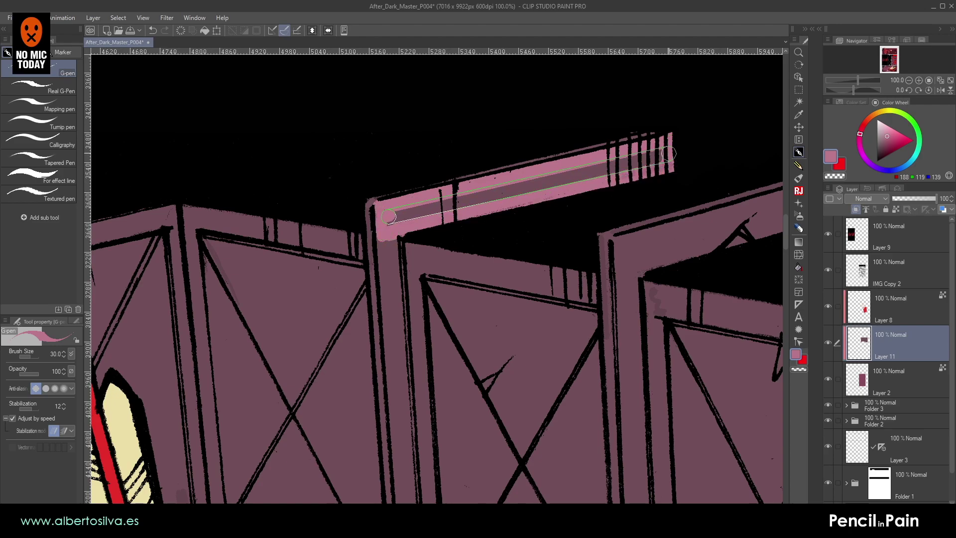
{"action": "left_click", "coordinate": [662, 151], "text": "shift"}
{"action": "left_click", "coordinate": [394, 223], "text": "shift"}
{"action": "left_click", "coordinate": [663, 161], "text": "shift"}
- Outline the same crate's long side beam in pink with brush sizes 20 and 15, and fill its interior
{"action": "left_click_drag", "start_coordinate": [397, 337], "coordinate": [429, 222]}
{"action": "mouse_move", "coordinate": [416, 418]}
{"action": "left_mouse_down"}
{"action": "mouse_move", "coordinate": [298, 236]}
{"action": "mouse_move", "coordinate": [293, 296]}
{"action": "mouse_move", "coordinate": [404, 219]}
{"action": "left_mouse_up"}
{"action": "key", "text": "bracketleft"}
{"action": "left_click", "coordinate": [309, 281]}
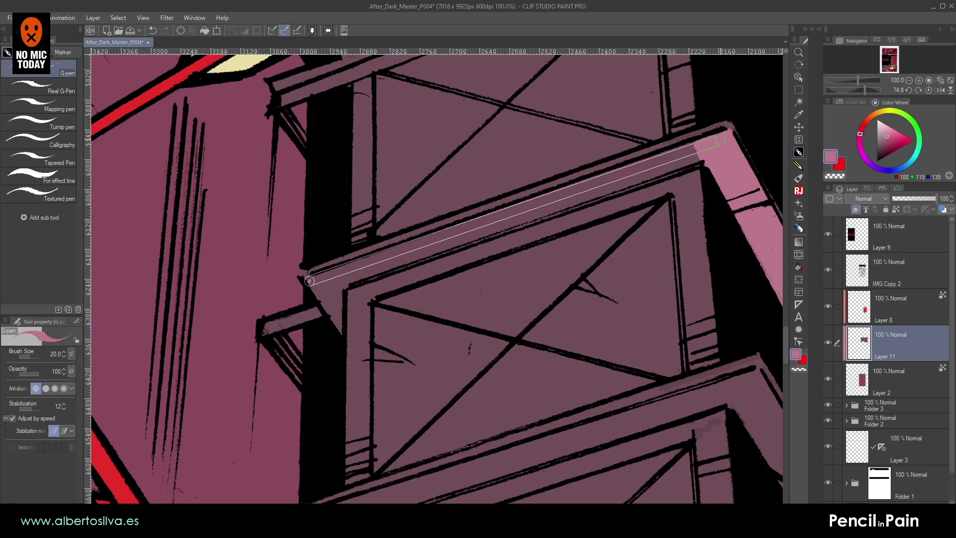
{"action": "left_click", "coordinate": [721, 135], "text": "shift"}
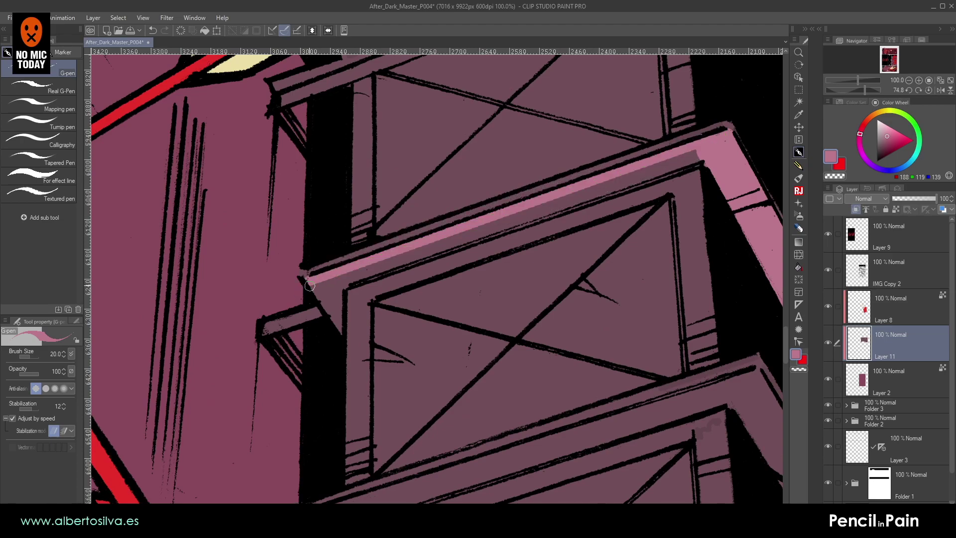
{"action": "mouse_move", "coordinate": [319, 296]}
{"action": "left_mouse_down"}
{"action": "mouse_move", "coordinate": [339, 335]}
{"action": "mouse_move", "coordinate": [340, 285]}
{"action": "mouse_move", "coordinate": [701, 161]}
{"action": "left_mouse_up"}
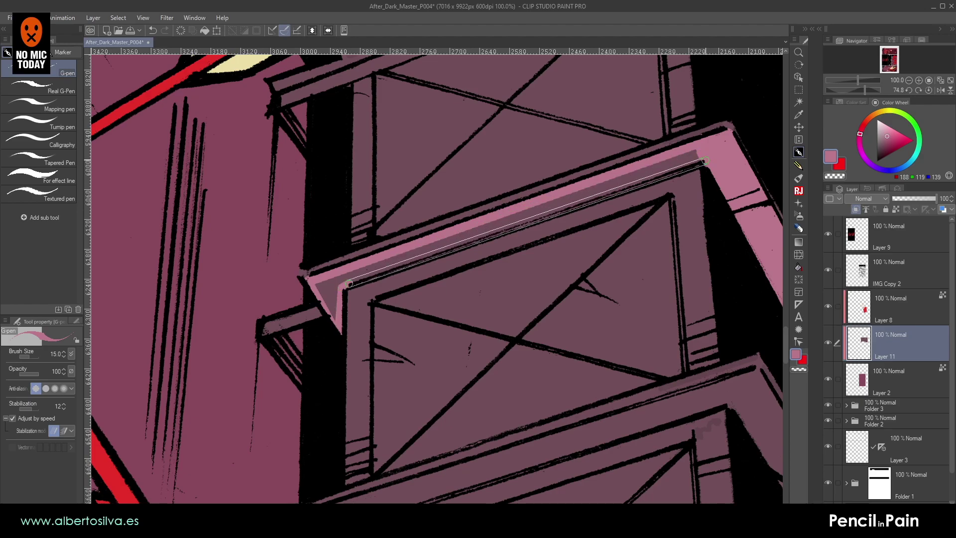
{"action": "left_click", "coordinate": [799, 266]}
{"action": "left_click", "coordinate": [600, 190]}
- Outline the side beam of the crate nearest the panel border in pink with straight strokes and fill it
{"action": "left_click_drag", "start_coordinate": [587, 352], "coordinate": [568, 101]}
{"action": "key", "text": "p"}
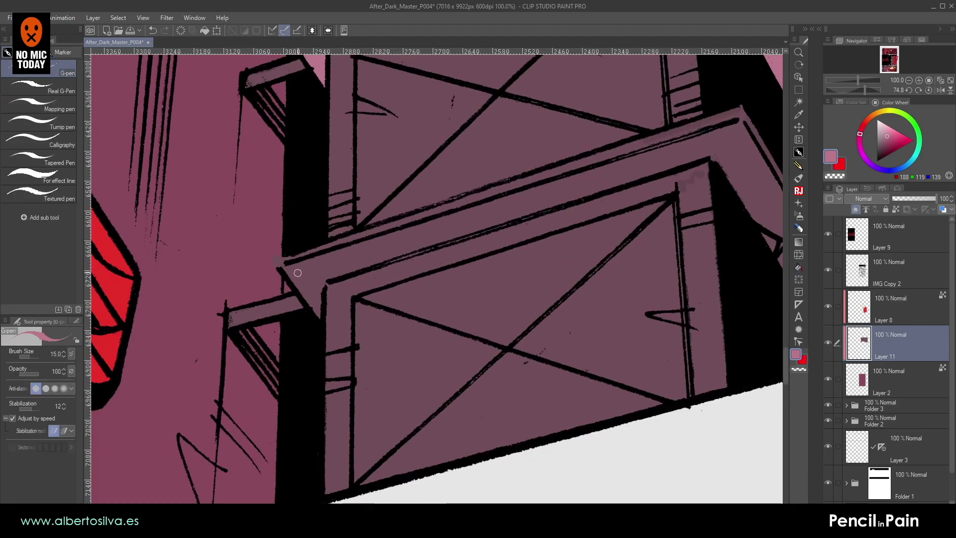
{"action": "mouse_move", "coordinate": [286, 269]}
{"action": "left_mouse_down"}
{"action": "mouse_move", "coordinate": [319, 321]}
{"action": "mouse_move", "coordinate": [323, 280]}
{"action": "left_mouse_up"}
{"action": "left_click", "coordinate": [711, 157], "text": "shift"}
{"action": "left_click", "coordinate": [706, 134], "text": "shift"}
{"action": "left_click", "coordinate": [292, 267], "text": "shift"}
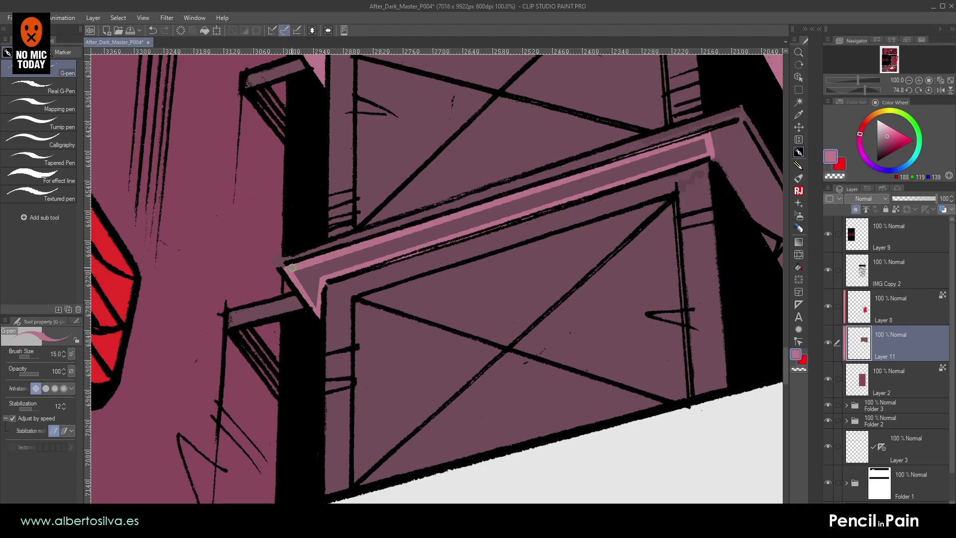
{"action": "left_click", "coordinate": [798, 266]}
{"action": "left_click", "coordinate": [626, 172]}
- Outline the top beam of the crate nearest the panel border in pink and fill it
{"action": "left_click_drag", "start_coordinate": [662, 201], "coordinate": [511, 249]}
{"action": "left_click_drag", "start_coordinate": [438, 203], "coordinate": [382, 262]}
{"action": "left_click_drag", "start_coordinate": [418, 195], "coordinate": [430, 285]}
{"action": "key", "text": "p"}
{"action": "mouse_move", "coordinate": [385, 241]}
{"action": "left_mouse_down"}
{"action": "mouse_move", "coordinate": [416, 244]}
{"action": "mouse_move", "coordinate": [602, 160]}
{"action": "mouse_move", "coordinate": [623, 137]}
{"action": "mouse_move", "coordinate": [617, 107]}
{"action": "mouse_move", "coordinate": [402, 195]}
{"action": "mouse_move", "coordinate": [385, 214]}
{"action": "left_mouse_up"}
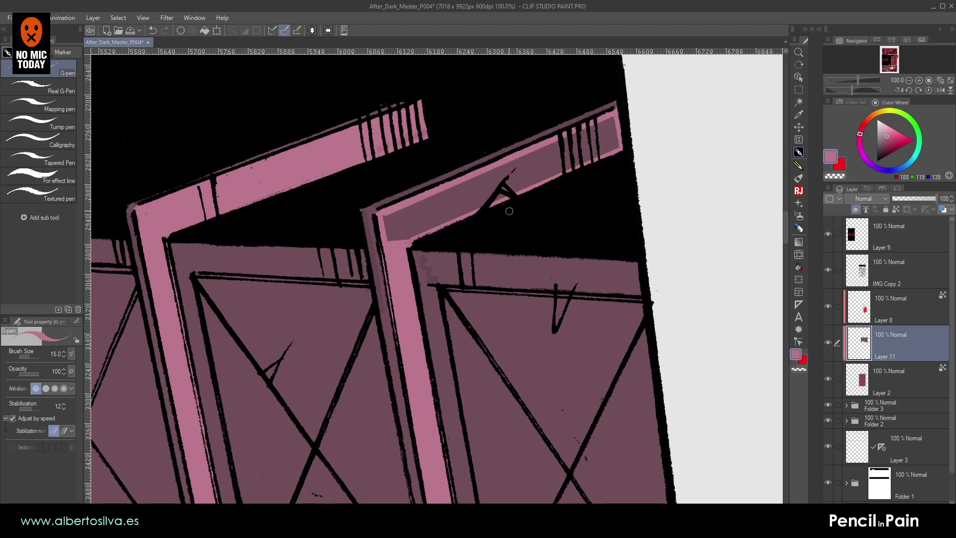
{"action": "left_click", "coordinate": [799, 268]}
{"action": "left_click", "coordinate": [506, 186]}
- Outline the front face of the crate behind the arrow in pink at brush size 20 and fill it
{"action": "left_click_drag", "start_coordinate": [372, 332], "coordinate": [451, 262]}
{"action": "left_click_drag", "start_coordinate": [111, 427], "coordinate": [486, 245]}
{"action": "left_click_drag", "start_coordinate": [333, 180], "coordinate": [562, 239]}
{"action": "left_click_drag", "start_coordinate": [506, 142], "coordinate": [510, 243]}
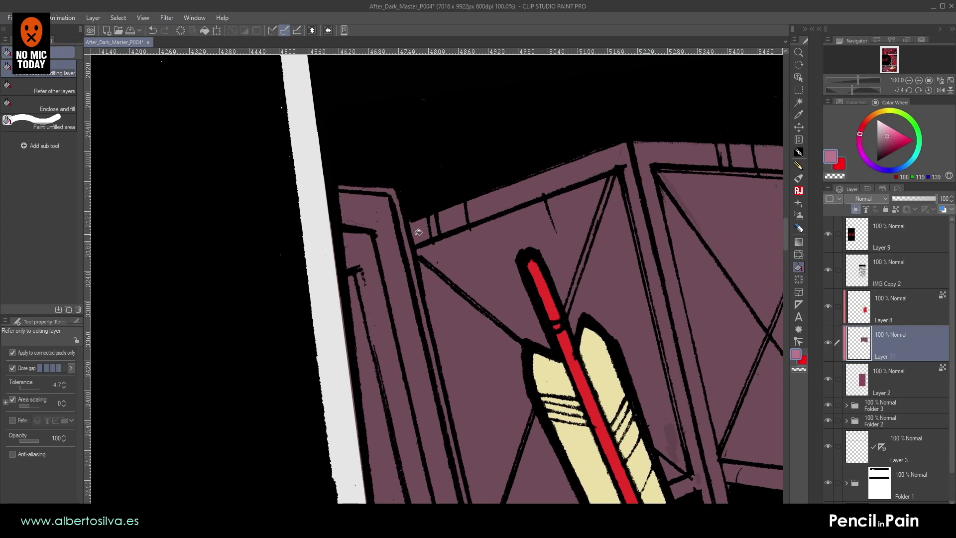
{"action": "key", "text": "p"}
{"action": "left_click_drag", "start_coordinate": [476, 454], "coordinate": [409, 209]}
{"action": "left_click", "coordinate": [428, 336], "text": "shift"}
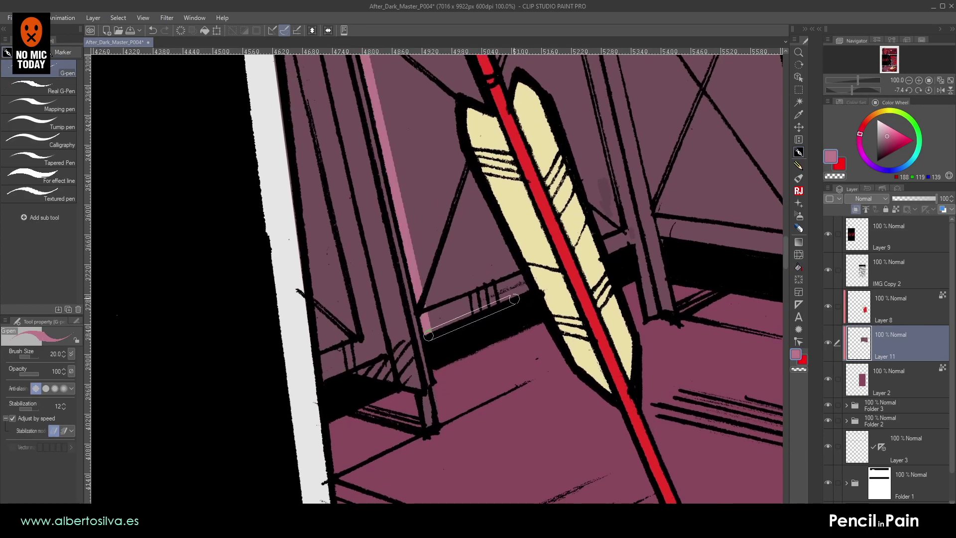
{"action": "left_click", "coordinate": [638, 241], "text": "shift"}
{"action": "left_click_drag", "start_coordinate": [605, 134], "coordinate": [603, 361]}
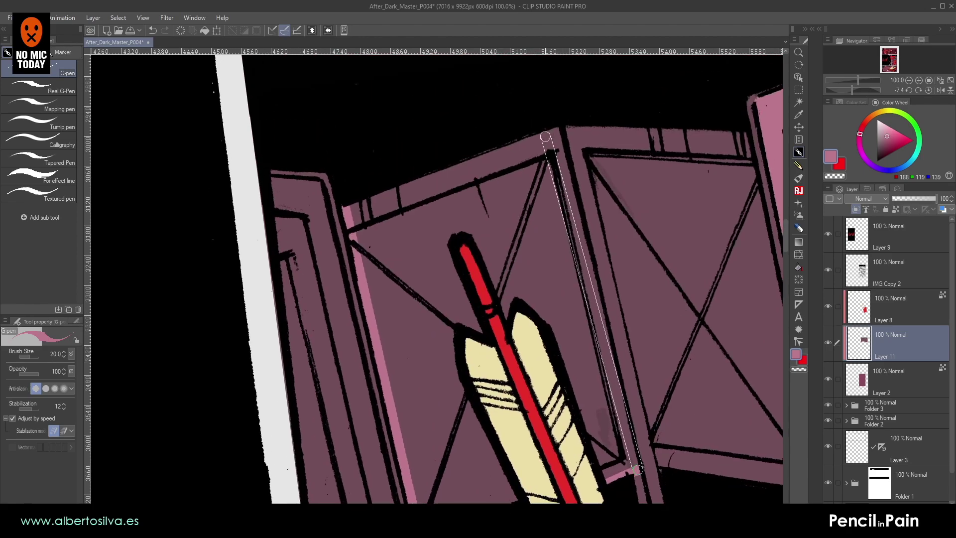
{"action": "left_click", "coordinate": [351, 207], "text": "shift"}
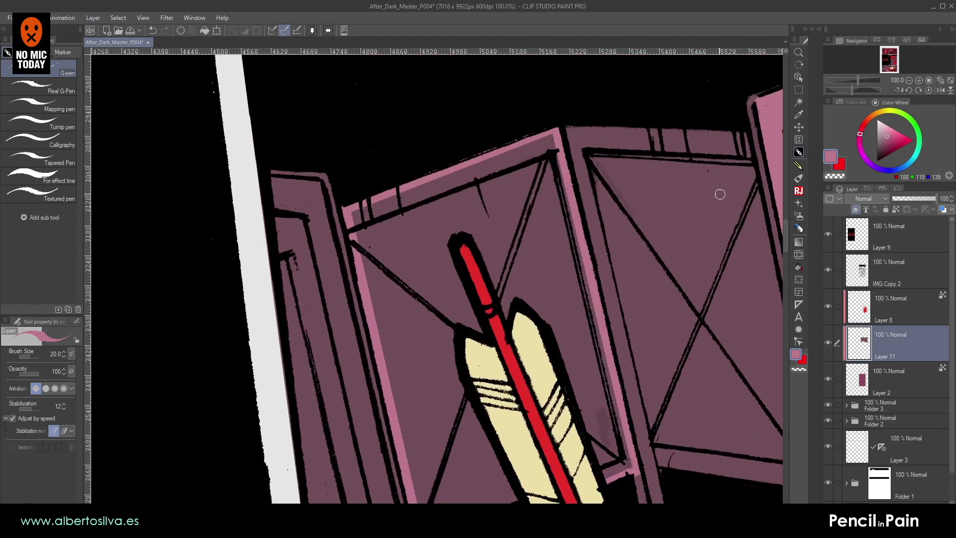
{"action": "left_click", "coordinate": [799, 268]}
{"action": "left_click", "coordinate": [515, 237]}
- Outline the front face of the partly hidden crate beside the panel gutter in pink and fill it
{"action": "left_click_drag", "start_coordinate": [521, 337], "coordinate": [651, 174]}
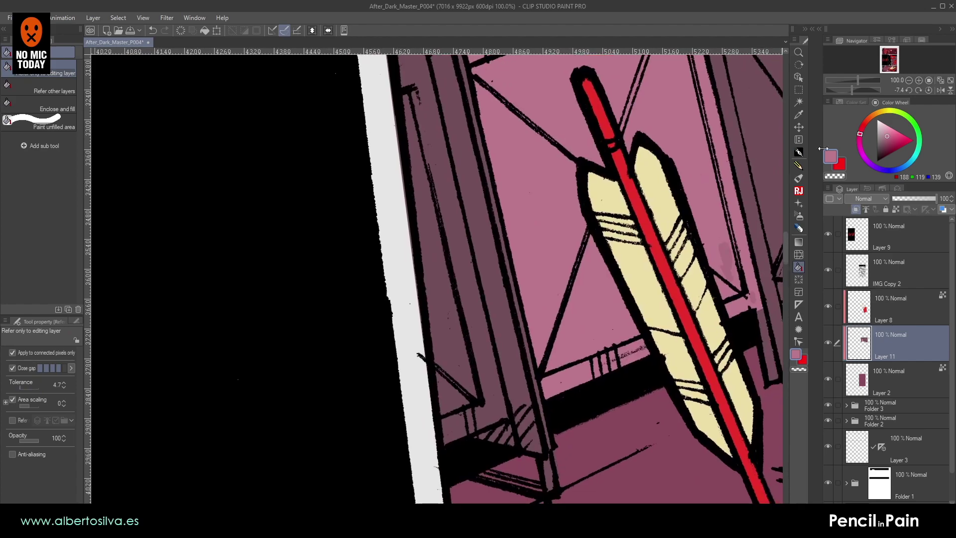
{"action": "left_click", "coordinate": [798, 152]}
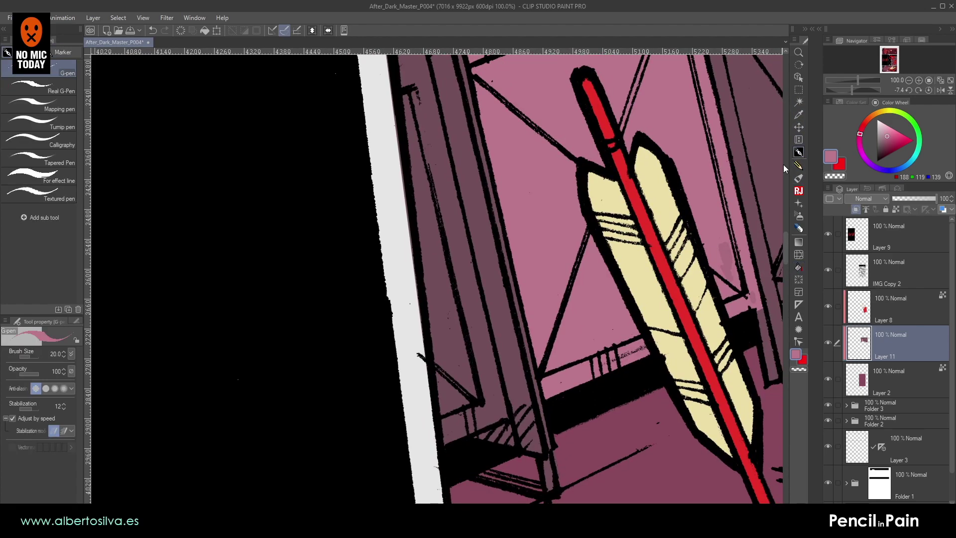
{"action": "scroll", "coordinate": [473, 345], "scroll_direction": "down", "scroll_amount": 3}
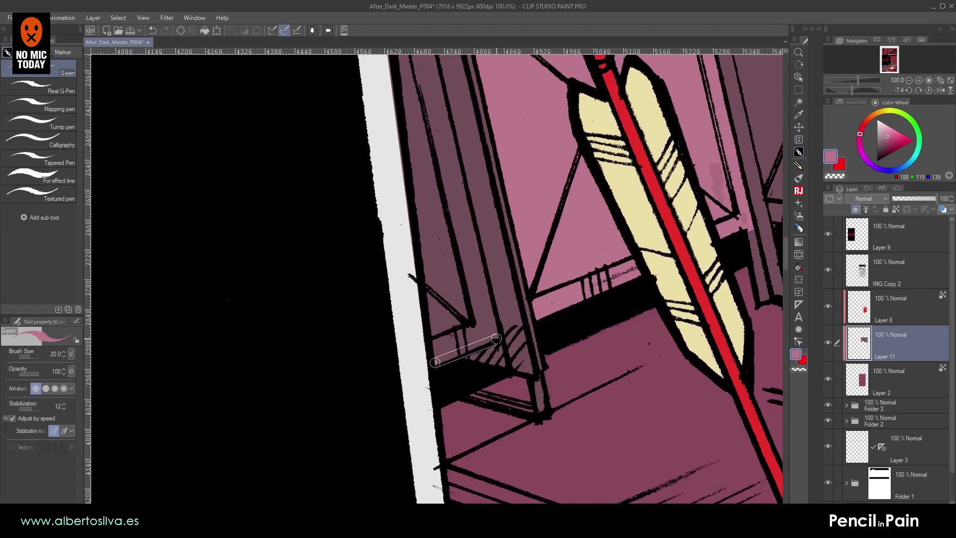
{"action": "scroll", "coordinate": [447, 229], "scroll_direction": "up", "scroll_amount": 8}
{"action": "left_click", "coordinate": [430, 226], "text": "shift"}
{"action": "key", "text": "ctrl+z"}
{"action": "left_click_drag", "start_coordinate": [428, 230], "coordinate": [406, 240]}
{"action": "left_click_drag", "start_coordinate": [436, 527], "coordinate": [409, 176]}
{"action": "left_click", "coordinate": [423, 259], "text": "shift"}
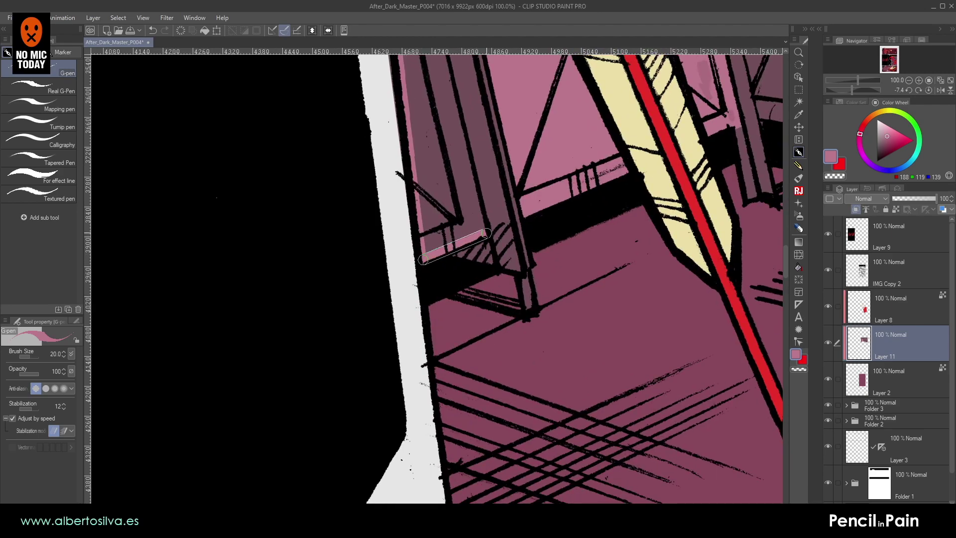
{"action": "left_click_drag", "start_coordinate": [462, 137], "coordinate": [504, 438]}
{"action": "left_click", "coordinate": [443, 179], "text": "shift"}
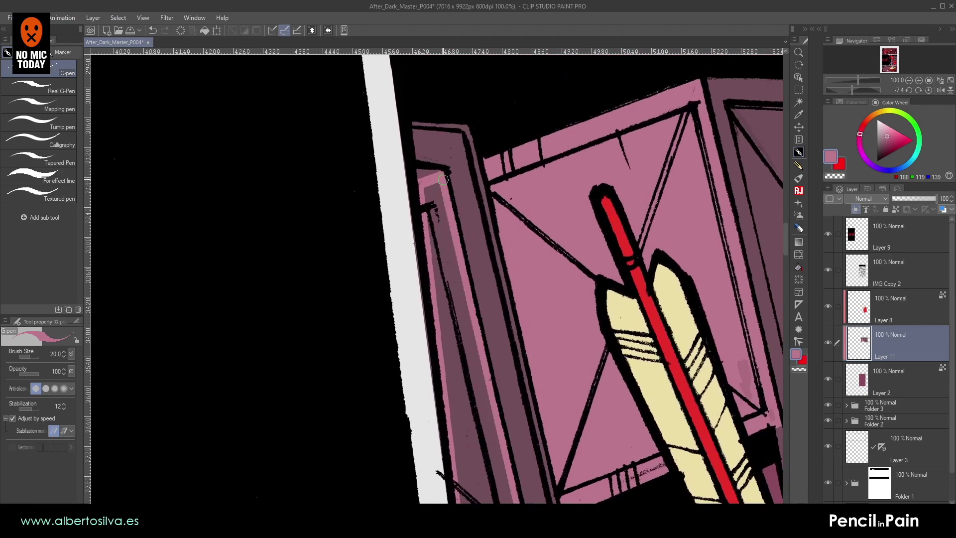
{"action": "left_click", "coordinate": [799, 266]}
{"action": "left_click", "coordinate": [457, 329]}
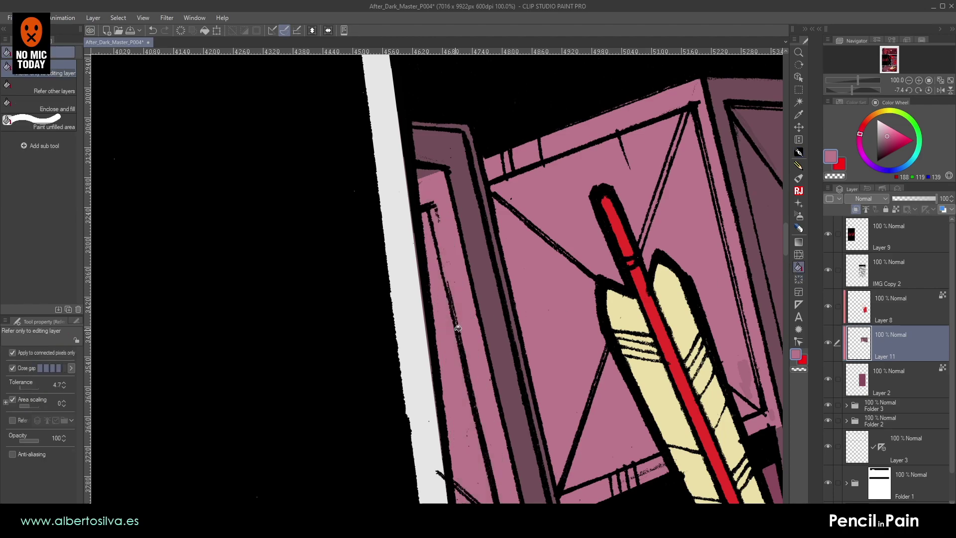
- Review the pink crate colouring within the panel and against the whole comic page
{"action": "left_click", "coordinate": [908, 80]}
{"action": "left_click", "coordinate": [909, 81]}
{"action": "left_click", "coordinate": [908, 80]}
{"action": "left_click_drag", "start_coordinate": [647, 284], "coordinate": [532, 163]}
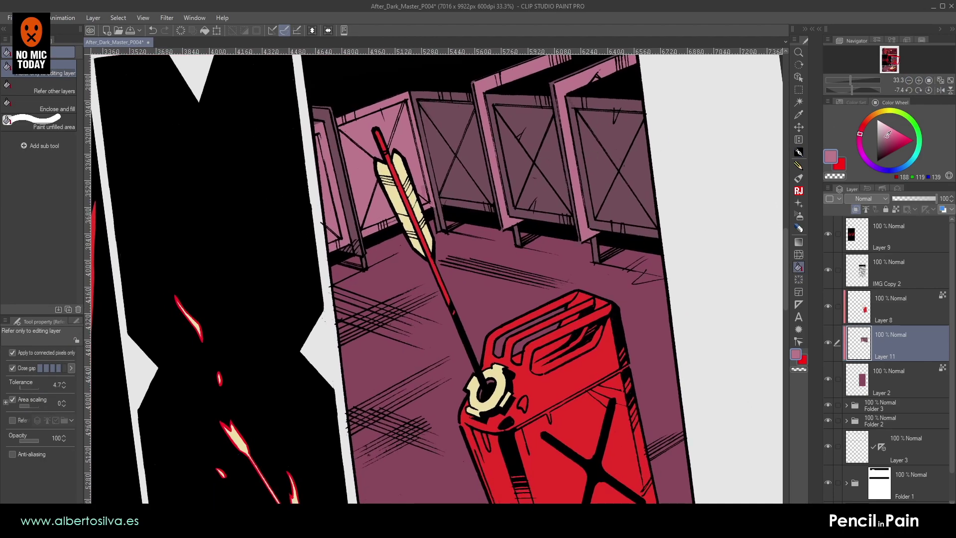
{"action": "left_click", "coordinate": [909, 80]}
{"action": "left_click", "coordinate": [907, 78]}
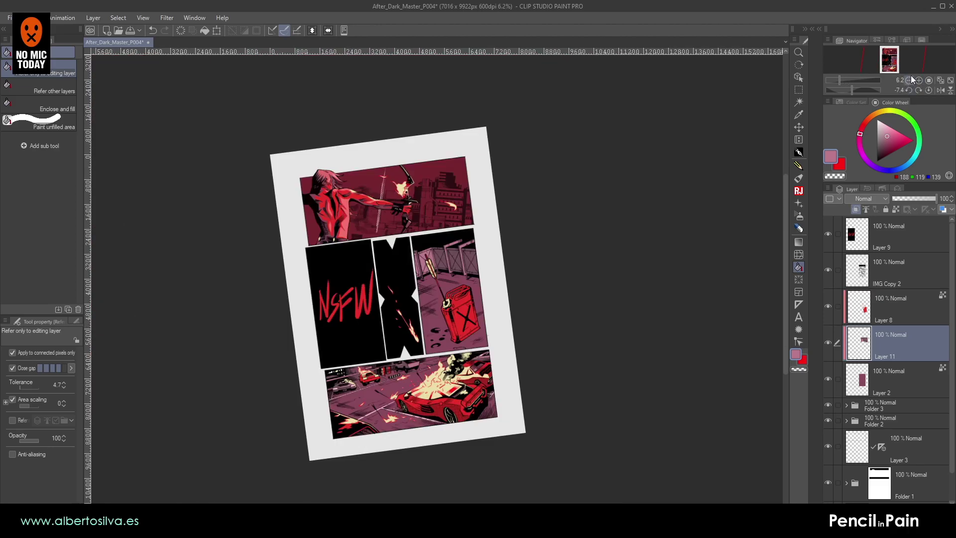
{"action": "left_click", "coordinate": [919, 78]}
{"action": "left_click", "coordinate": [918, 79]}
{"action": "left_click", "coordinate": [918, 79]}
{"action": "left_click_drag", "start_coordinate": [639, 208], "coordinate": [642, 193]}
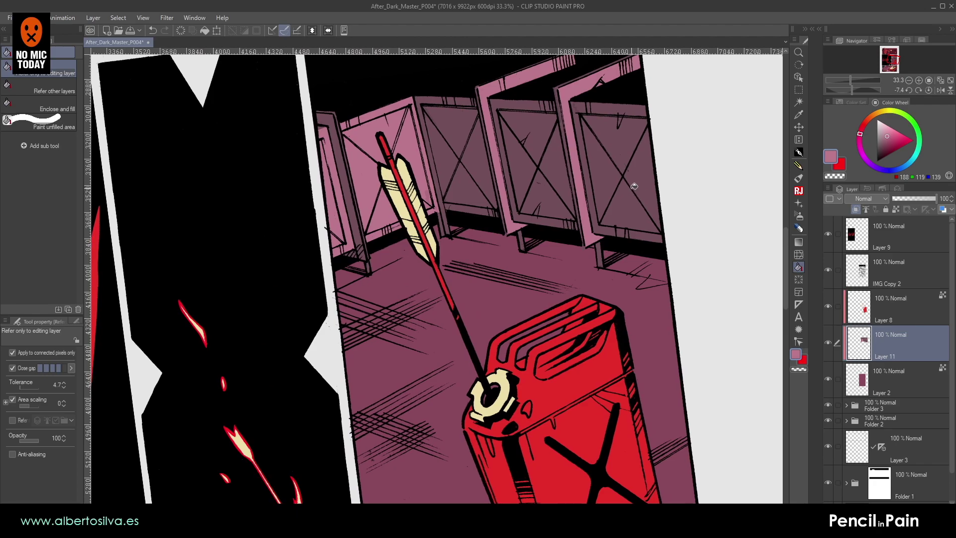
{"action": "left_click_drag", "start_coordinate": [634, 186], "coordinate": [463, 202]}
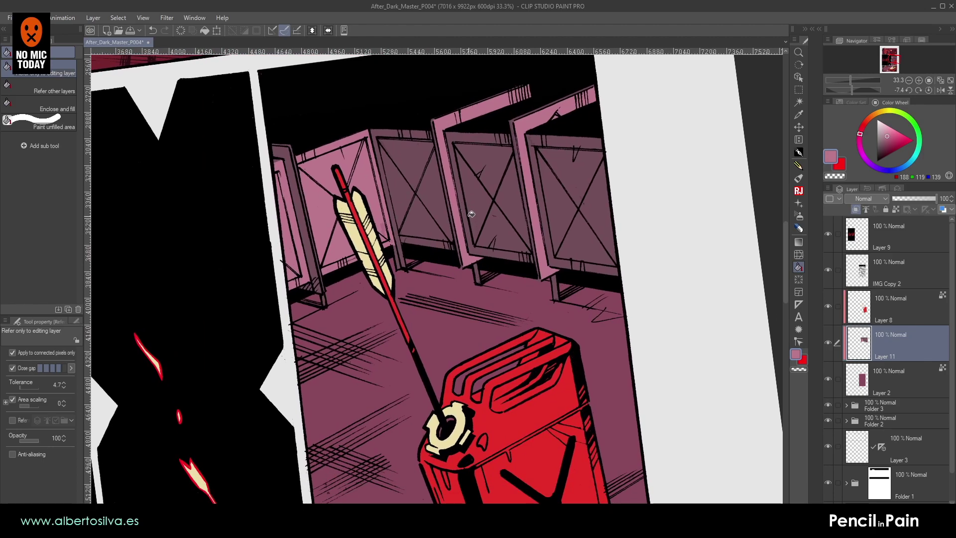
{"action": "left_click", "coordinate": [910, 81]}
{"action": "left_click", "coordinate": [911, 82]}
{"action": "left_click", "coordinate": [910, 81]}
{"action": "left_click_drag", "start_coordinate": [562, 234], "coordinate": [663, 186]}
- Undo the pink colouring on the crates and straighten the rotated canvas view
{"action": "key", "text": "ctrl+z"}
{"action": "key", "text": "ctrl+z"}
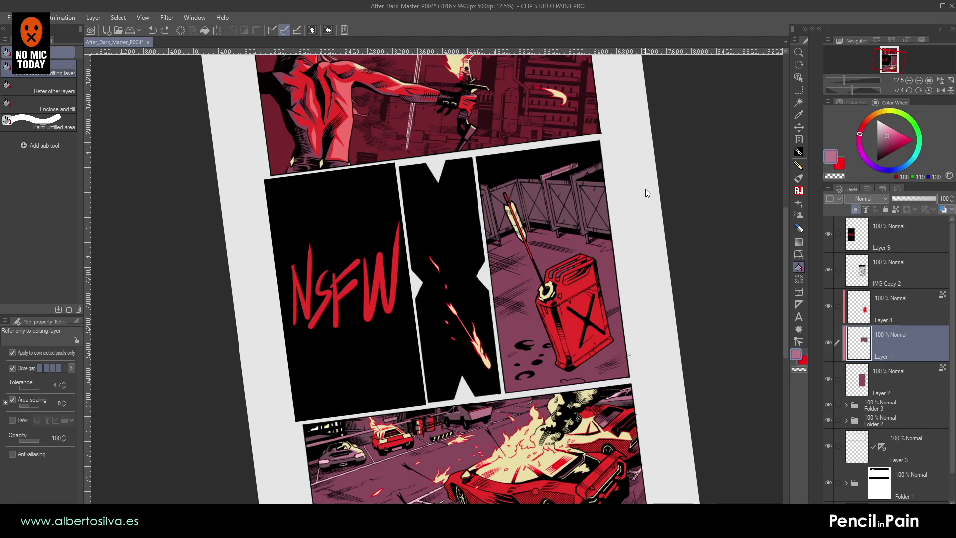
{"action": "left_click_drag", "start_coordinate": [645, 189], "coordinate": [592, 189]}
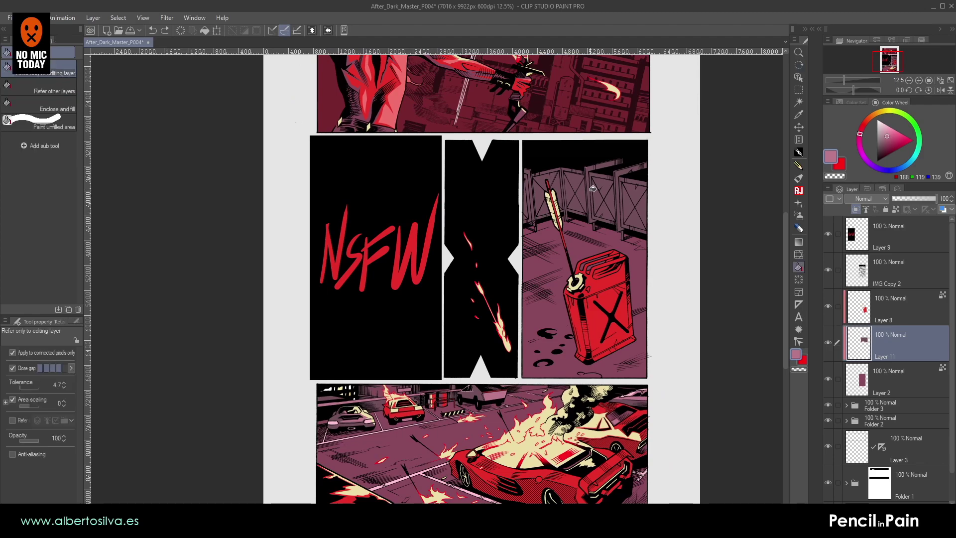
- Duplicate the Fill 1 Copy halftone layer from Folder 3 above IMG Copy 2 and clear the copy's mask to fully hidden
{"action": "left_click_drag", "start_coordinate": [555, 347], "coordinate": [575, 339]}
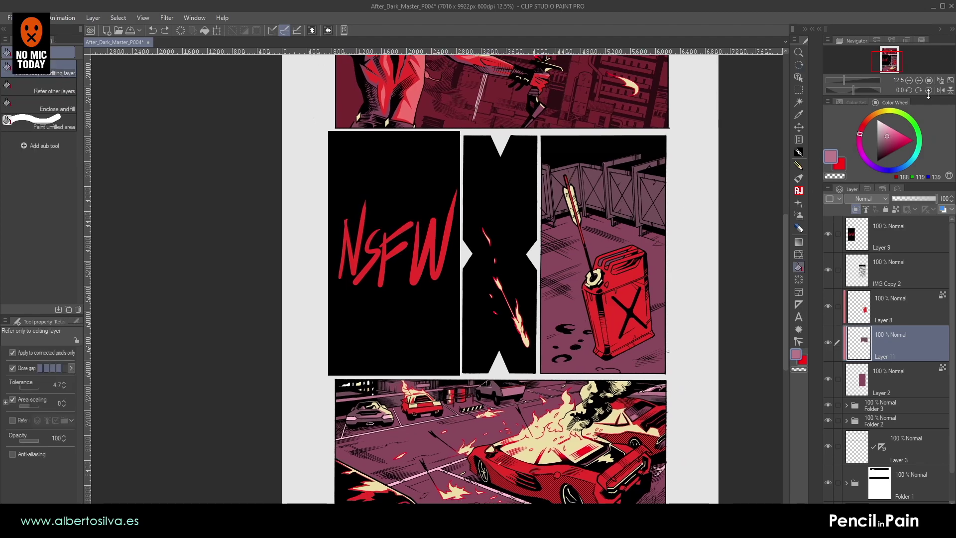
{"action": "left_click", "coordinate": [908, 81]}
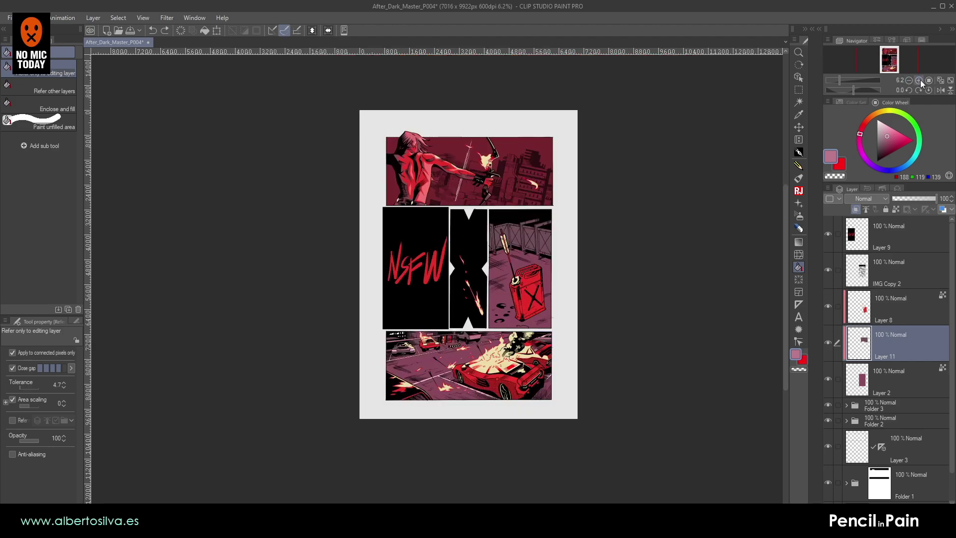
{"action": "left_click", "coordinate": [918, 80]}
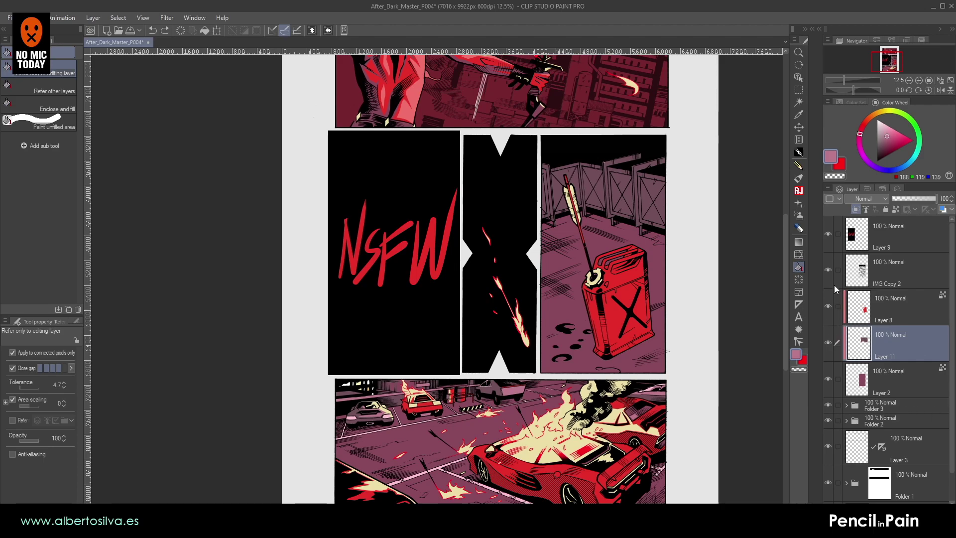
{"action": "left_click", "coordinate": [828, 404]}
{"action": "left_click", "coordinate": [829, 404]}
{"action": "left_click", "coordinate": [849, 405]}
{"action": "left_click", "coordinate": [847, 404]}
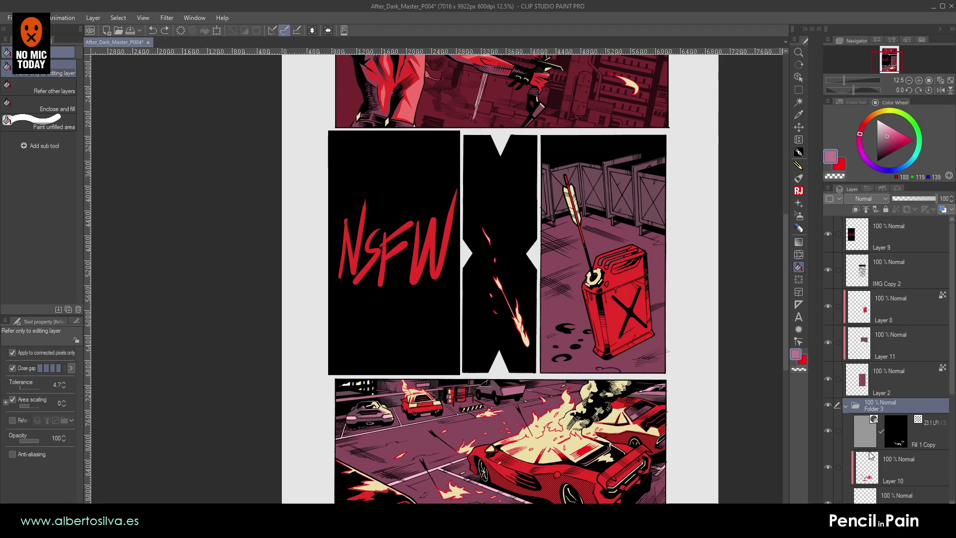
{"action": "left_click", "coordinate": [865, 429]}
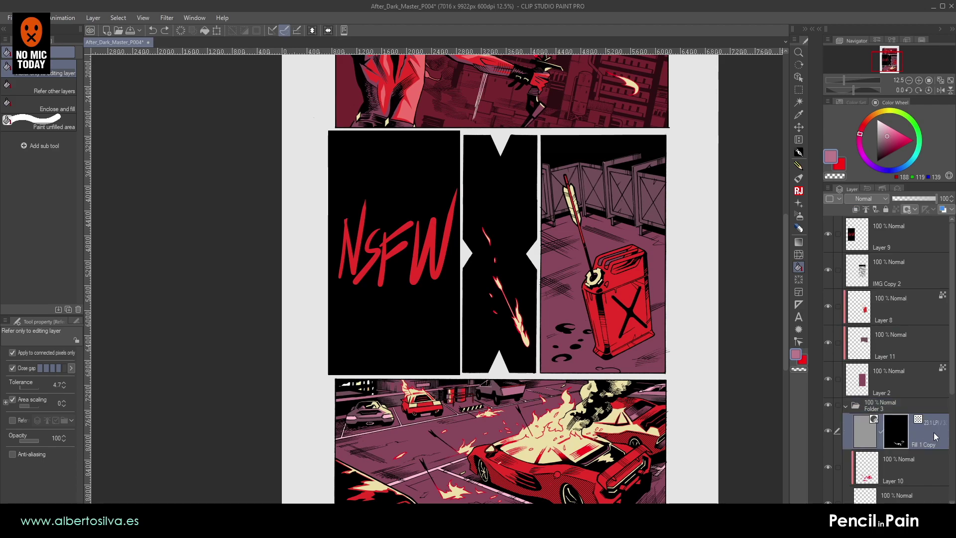
{"action": "key", "text": "ctrl+a"}
{"action": "left_click_drag", "start_coordinate": [933, 437], "coordinate": [854, 269]}
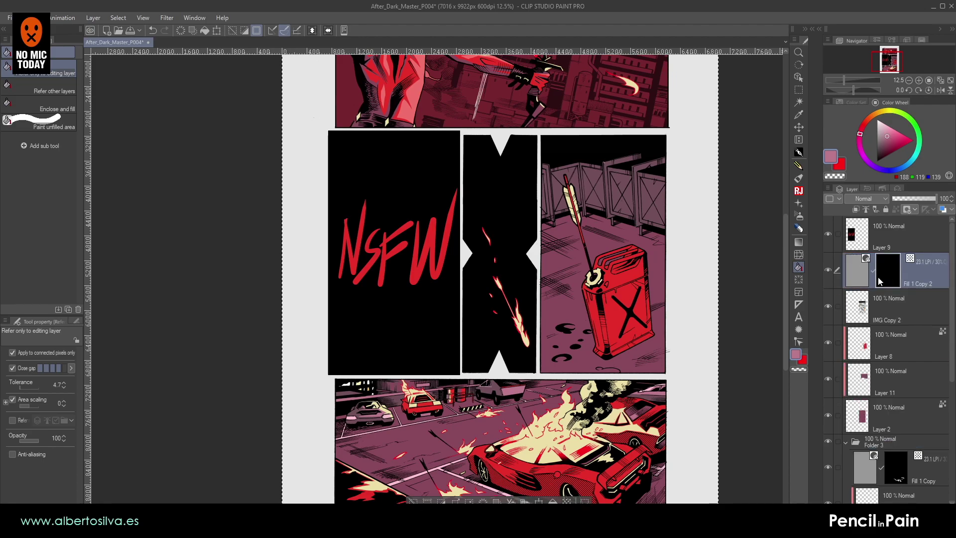
{"action": "key", "text": "ctrl+d"}
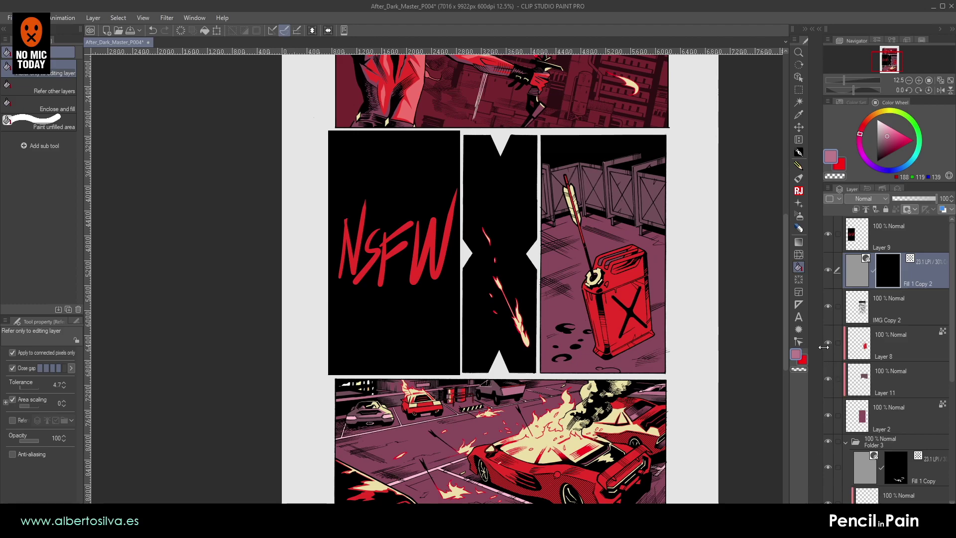
- Paint halftone dots with the G-pen at brush size 40 on the ground shadow beneath the crates behind the arrow
{"action": "left_click", "coordinate": [919, 81]}
{"action": "left_click", "coordinate": [918, 82]}
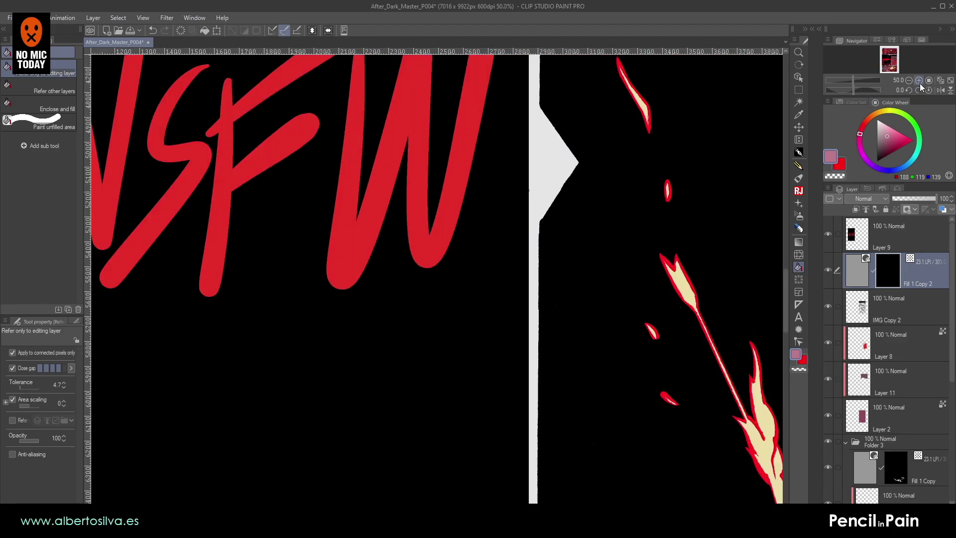
{"action": "left_click_drag", "start_coordinate": [713, 98], "coordinate": [153, 238]}
{"action": "scroll", "coordinate": [154, 238], "scroll_direction": "up", "scroll_amount": 3}
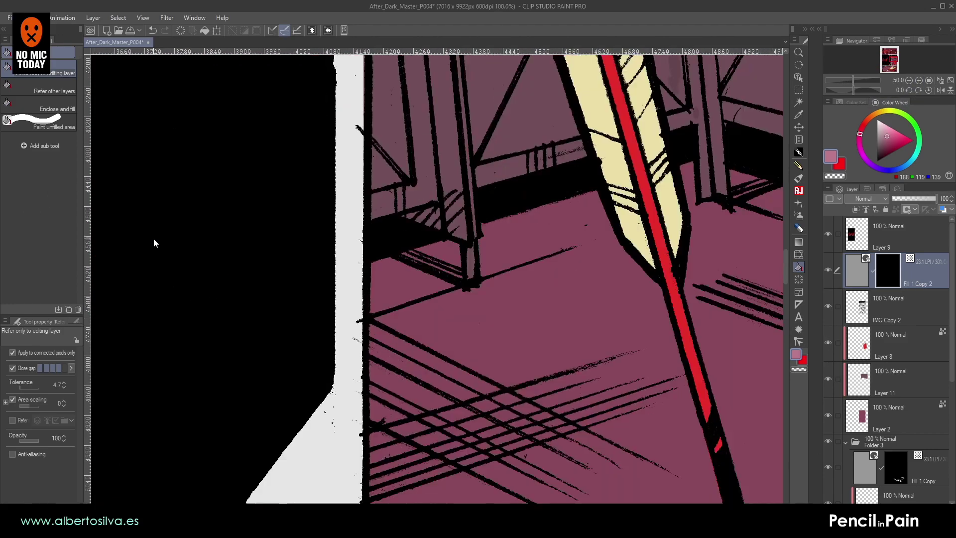
{"action": "left_click", "coordinate": [798, 152]}
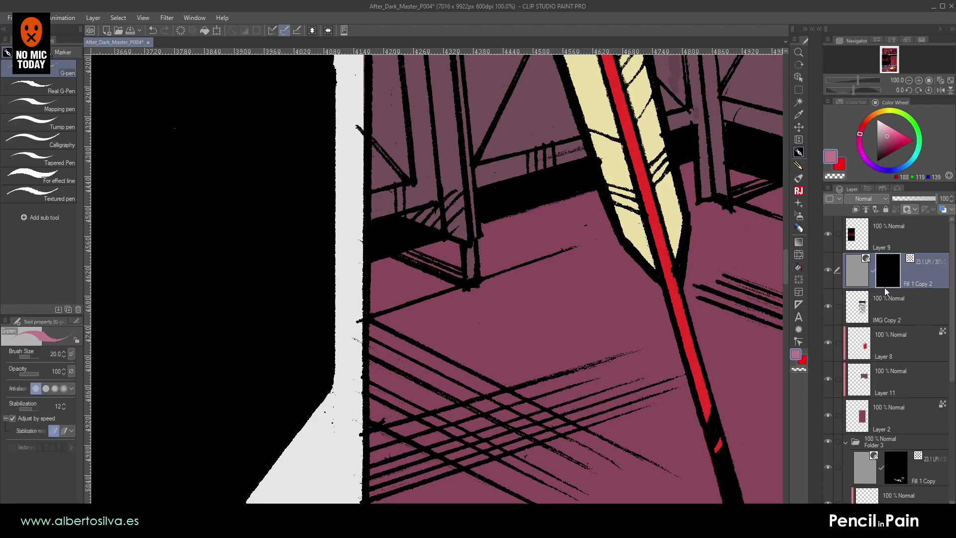
{"action": "mouse_move", "coordinate": [385, 269]}
{"action": "left_mouse_down"}
{"action": "mouse_move", "coordinate": [410, 260]}
{"action": "mouse_move", "coordinate": [370, 309]}
{"action": "mouse_move", "coordinate": [457, 281]}
{"action": "mouse_move", "coordinate": [457, 252]}
{"action": "mouse_move", "coordinate": [435, 249]}
{"action": "mouse_move", "coordinate": [403, 265]}
{"action": "mouse_move", "coordinate": [455, 248]}
{"action": "mouse_move", "coordinate": [446, 271]}
{"action": "left_mouse_up"}
{"action": "mouse_move", "coordinate": [499, 252]}
{"action": "left_mouse_down"}
{"action": "mouse_move", "coordinate": [494, 232]}
{"action": "mouse_move", "coordinate": [483, 268]}
{"action": "mouse_move", "coordinate": [600, 227]}
{"action": "mouse_move", "coordinate": [542, 251]}
{"action": "mouse_move", "coordinate": [613, 209]}
{"action": "mouse_move", "coordinate": [555, 232]}
{"action": "mouse_move", "coordinate": [500, 227]}
{"action": "mouse_move", "coordinate": [547, 238]}
{"action": "mouse_move", "coordinate": [590, 194]}
{"action": "mouse_move", "coordinate": [449, 267]}
{"action": "left_mouse_up"}
{"action": "key", "text": "]"}
{"action": "mouse_move", "coordinate": [505, 233]}
{"action": "left_mouse_down"}
{"action": "mouse_move", "coordinate": [510, 264]}
{"action": "mouse_move", "coordinate": [561, 237]}
{"action": "mouse_move", "coordinate": [554, 250]}
{"action": "mouse_move", "coordinate": [577, 249]}
{"action": "mouse_move", "coordinate": [570, 255]}
{"action": "mouse_move", "coordinate": [599, 269]}
{"action": "mouse_move", "coordinate": [646, 242]}
{"action": "left_mouse_up"}
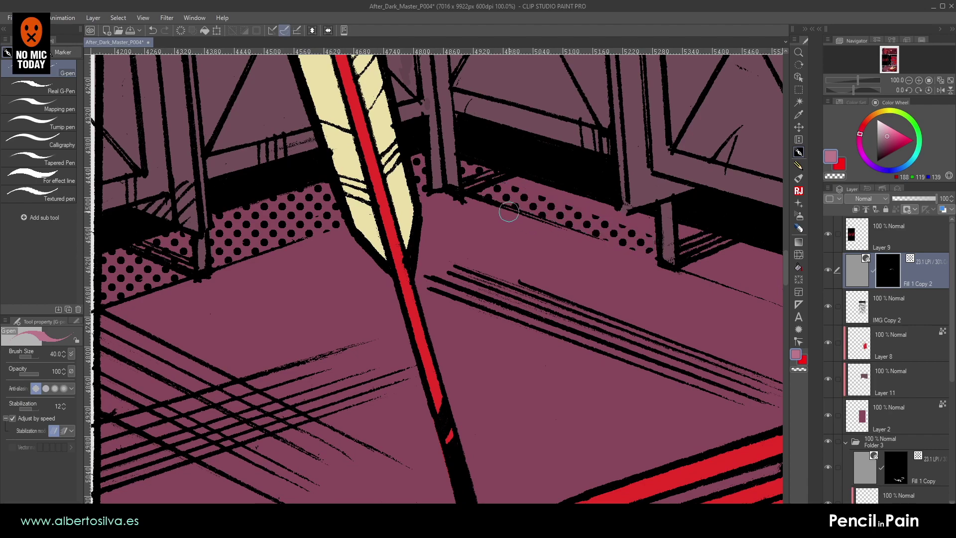
- Extend the halftone shadow along the ground under the right-hand crates to the panel's outer edge at brush size 35
{"action": "mouse_move", "coordinate": [476, 185]}
{"action": "left_mouse_down"}
{"action": "mouse_move", "coordinate": [657, 252]}
{"action": "mouse_move", "coordinate": [573, 193]}
{"action": "mouse_move", "coordinate": [536, 195]}
{"action": "mouse_move", "coordinate": [481, 173]}
{"action": "left_mouse_up"}
{"action": "mouse_move", "coordinate": [651, 246]}
{"action": "left_mouse_down"}
{"action": "mouse_move", "coordinate": [420, 188]}
{"action": "mouse_move", "coordinate": [632, 276]}
{"action": "left_mouse_up"}
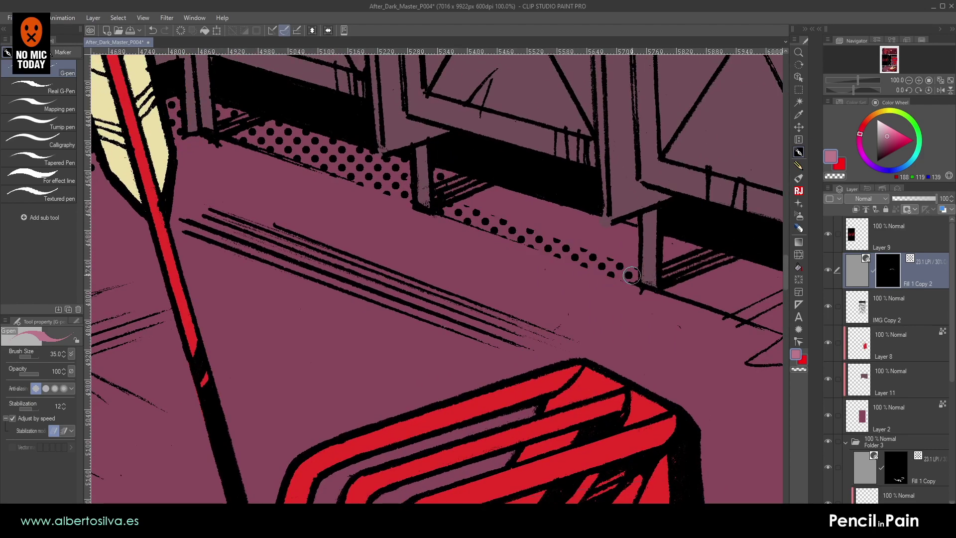
{"action": "mouse_move", "coordinate": [498, 191]}
{"action": "left_mouse_down"}
{"action": "mouse_move", "coordinate": [459, 208]}
{"action": "mouse_move", "coordinate": [538, 194]}
{"action": "mouse_move", "coordinate": [515, 222]}
{"action": "mouse_move", "coordinate": [540, 231]}
{"action": "mouse_move", "coordinate": [578, 208]}
{"action": "mouse_move", "coordinate": [599, 250]}
{"action": "mouse_move", "coordinate": [606, 238]}
{"action": "mouse_move", "coordinate": [634, 233]}
{"action": "left_mouse_up"}
{"action": "left_click_drag", "start_coordinate": [617, 266], "coordinate": [437, 258]}
{"action": "mouse_move", "coordinate": [418, 200]}
{"action": "left_mouse_down"}
{"action": "mouse_move", "coordinate": [403, 196]}
{"action": "mouse_move", "coordinate": [433, 199]}
{"action": "left_mouse_up"}
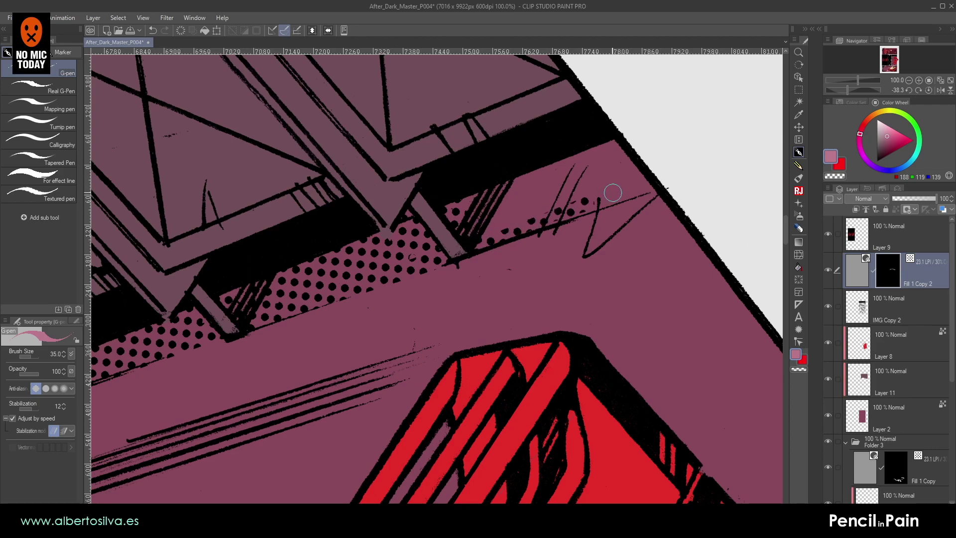
{"action": "mouse_move", "coordinate": [477, 199]}
{"action": "left_mouse_down"}
{"action": "mouse_move", "coordinate": [473, 219]}
{"action": "mouse_move", "coordinate": [508, 209]}
{"action": "mouse_move", "coordinate": [485, 234]}
{"action": "mouse_move", "coordinate": [622, 197]}
{"action": "left_mouse_up"}
{"action": "left_click_drag", "start_coordinate": [623, 196], "coordinate": [653, 186]}
{"action": "mouse_move", "coordinate": [544, 183]}
{"action": "left_mouse_down"}
{"action": "mouse_move", "coordinate": [536, 217]}
{"action": "mouse_move", "coordinate": [597, 197]}
{"action": "mouse_move", "coordinate": [609, 178]}
{"action": "mouse_move", "coordinate": [605, 149]}
{"action": "mouse_move", "coordinate": [559, 161]}
{"action": "mouse_move", "coordinate": [571, 185]}
{"action": "mouse_move", "coordinate": [624, 176]}
{"action": "left_mouse_up"}
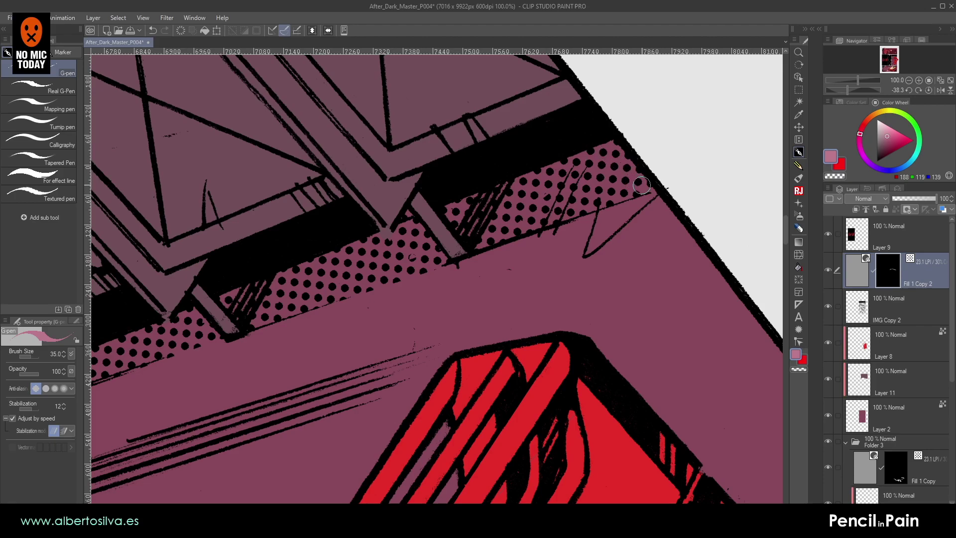
- Shade the fuel can's narrow left edge below the cap with halftone dots at brush size 40
{"action": "left_click_drag", "start_coordinate": [540, 230], "coordinate": [781, 82]}
{"action": "double_click", "coordinate": [540, 194]}
{"action": "left_click_drag", "start_coordinate": [508, 228], "coordinate": [654, 160]}
{"action": "left_click_drag", "start_coordinate": [548, 234], "coordinate": [710, 115]}
{"action": "left_click_drag", "start_coordinate": [550, 259], "coordinate": [440, 176]}
{"action": "mouse_move", "coordinate": [379, 354]}
{"action": "left_mouse_down"}
{"action": "mouse_move", "coordinate": [373, 382]}
{"action": "mouse_move", "coordinate": [458, 345]}
{"action": "left_mouse_up"}
{"action": "key", "text": "r"}
{"action": "mouse_move", "coordinate": [430, 313]}
{"action": "left_mouse_down"}
{"action": "mouse_move", "coordinate": [448, 292]}
{"action": "mouse_move", "coordinate": [400, 302]}
{"action": "mouse_move", "coordinate": [418, 343]}
{"action": "mouse_move", "coordinate": [348, 363]}
{"action": "mouse_move", "coordinate": [423, 326]}
{"action": "mouse_move", "coordinate": [569, 210]}
{"action": "mouse_move", "coordinate": [716, 118]}
{"action": "left_mouse_up"}
{"action": "key", "text": "space"}
{"action": "key", "text": "bracketright"}
{"action": "key", "text": "r"}
{"action": "left_click_drag", "start_coordinate": [640, 144], "coordinate": [472, 85]}
{"action": "key", "text": "space"}
{"action": "left_click_drag", "start_coordinate": [526, 143], "coordinate": [429, 366]}
{"action": "left_click", "coordinate": [433, 151]}
{"action": "left_click", "coordinate": [426, 159]}
{"action": "left_click", "coordinate": [418, 170]}
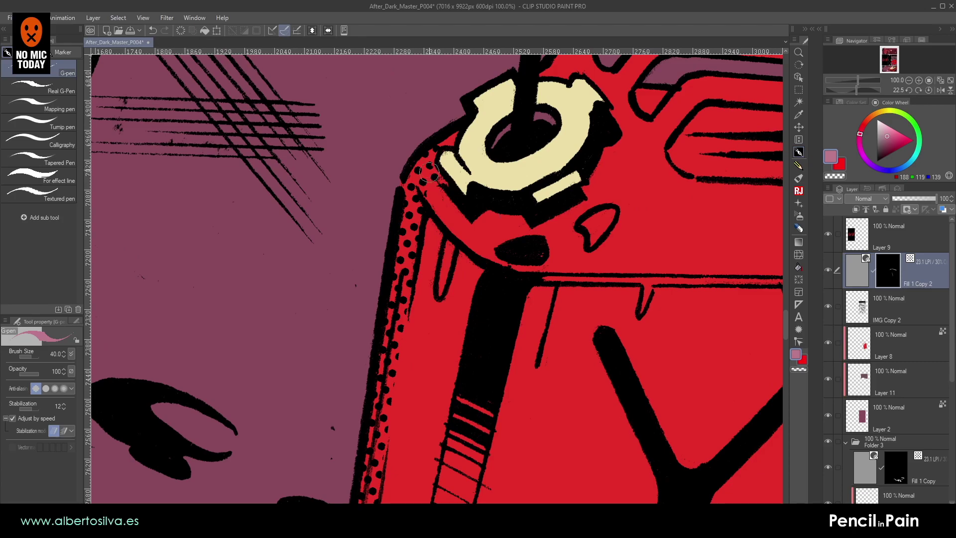
- Shade the can's lower left corner and the hatched gap in its black corner band with halftone at brush size 50
{"action": "left_click_drag", "start_coordinate": [437, 246], "coordinate": [461, 185]}
{"action": "mouse_move", "coordinate": [339, 272]}
{"action": "left_mouse_down"}
{"action": "mouse_move", "coordinate": [359, 269]}
{"action": "mouse_move", "coordinate": [353, 281]}
{"action": "mouse_move", "coordinate": [396, 259]}
{"action": "left_mouse_up"}
{"action": "left_click", "coordinate": [602, 192], "text": "shift"}
{"action": "left_click", "coordinate": [598, 170], "text": "shift"}
{"action": "left_click_drag", "start_coordinate": [597, 170], "coordinate": [599, 170]}
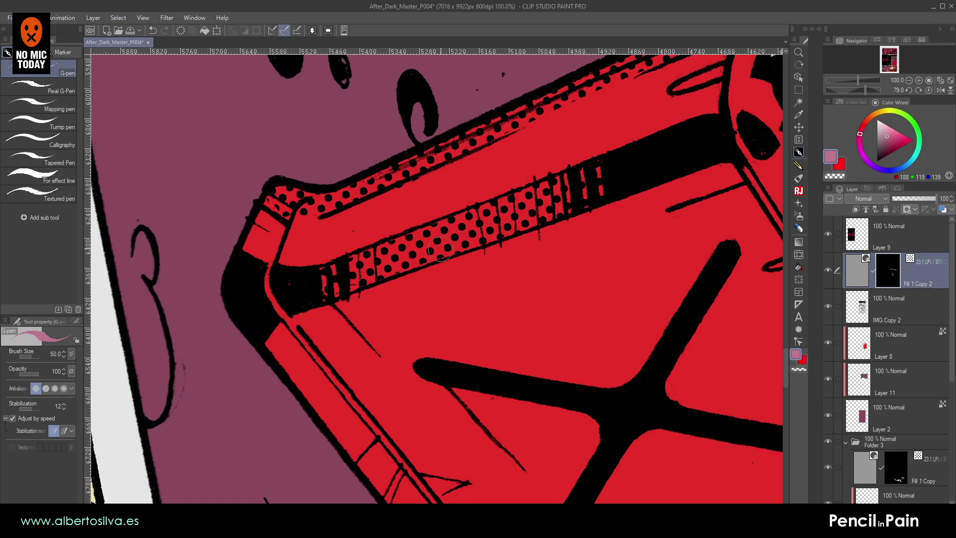
{"action": "left_click_drag", "start_coordinate": [401, 243], "coordinate": [505, 228]}
- Add halftone shading to the can's handle bars and the recess beneath them, reducing the brush size to 25
{"action": "key", "text": "r"}
{"action": "left_click_drag", "start_coordinate": [381, 195], "coordinate": [337, 301]}
{"action": "mouse_move", "coordinate": [481, 264]}
{"action": "left_mouse_down"}
{"action": "mouse_move", "coordinate": [450, 264]}
{"action": "mouse_move", "coordinate": [246, 490]}
{"action": "mouse_move", "coordinate": [565, 359]}
{"action": "left_mouse_up"}
{"action": "left_click_drag", "start_coordinate": [561, 165], "coordinate": [525, 299]}
{"action": "mouse_move", "coordinate": [443, 242]}
{"action": "left_mouse_down"}
{"action": "mouse_move", "coordinate": [345, 204]}
{"action": "mouse_move", "coordinate": [319, 243]}
{"action": "mouse_move", "coordinate": [330, 229]}
{"action": "mouse_move", "coordinate": [291, 256]}
{"action": "left_mouse_up"}
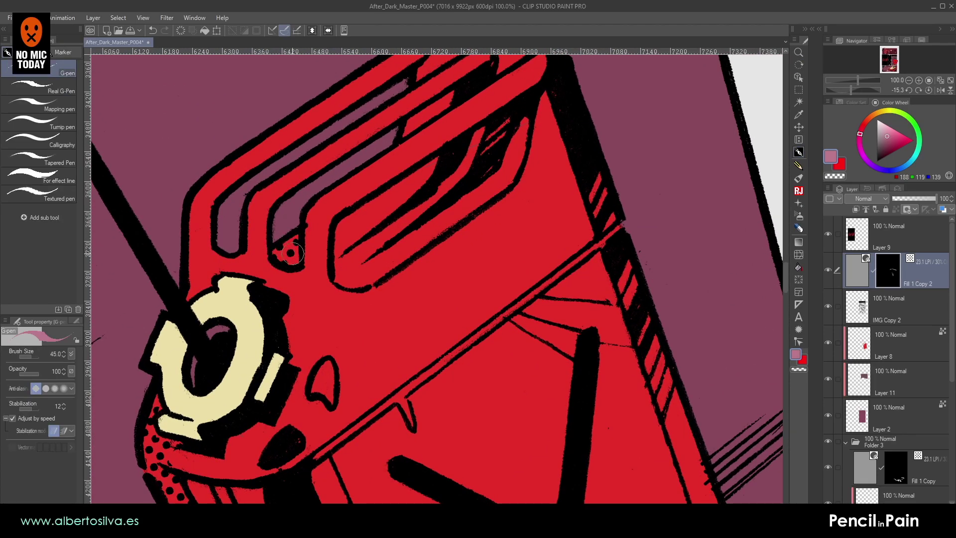
{"action": "mouse_move", "coordinate": [343, 227]}
{"action": "left_mouse_down"}
{"action": "mouse_move", "coordinate": [437, 166]}
{"action": "mouse_move", "coordinate": [418, 176]}
{"action": "mouse_move", "coordinate": [409, 254]}
{"action": "mouse_move", "coordinate": [378, 240]}
{"action": "mouse_move", "coordinate": [410, 215]}
{"action": "left_mouse_up"}
{"action": "mouse_move", "coordinate": [412, 160]}
{"action": "left_mouse_down"}
{"action": "mouse_move", "coordinate": [389, 183]}
{"action": "mouse_move", "coordinate": [439, 147]}
{"action": "left_mouse_up"}
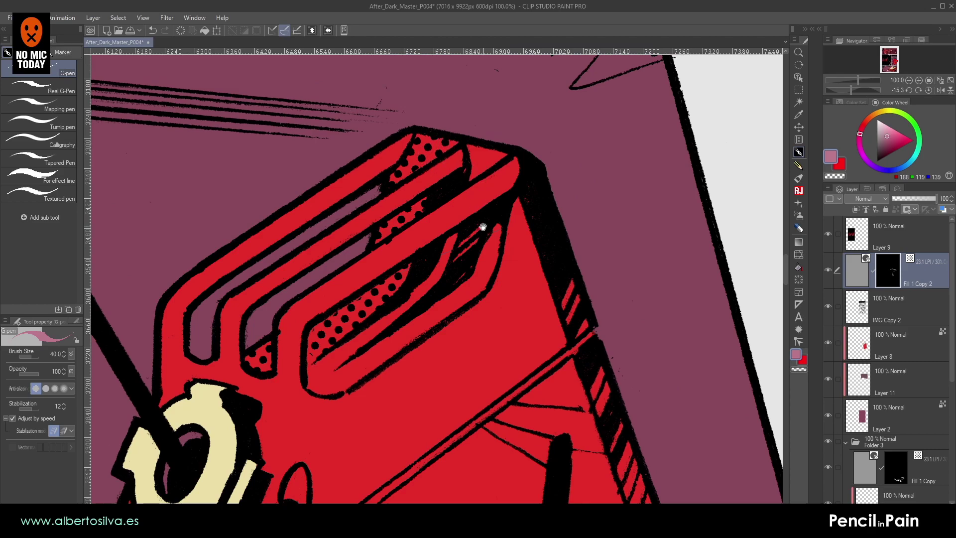
{"action": "scroll", "coordinate": [476, 210], "scroll_direction": "down", "scroll_amount": 3}
{"action": "left_click_drag", "start_coordinate": [453, 158], "coordinate": [474, 155]}
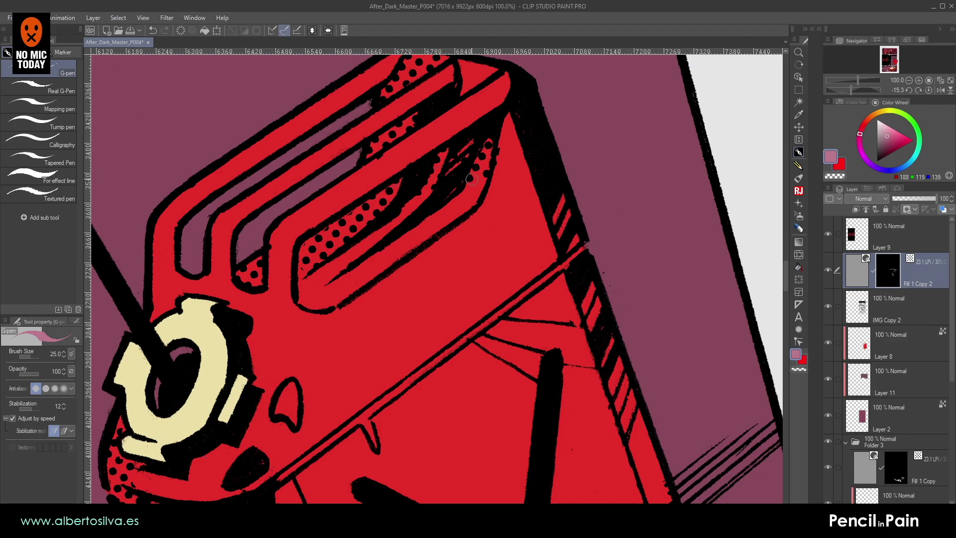
- Paint a halftone strip along the hatched right edge of the can at brush size 35
{"action": "left_click_drag", "start_coordinate": [526, 221], "coordinate": [478, 249]}
{"action": "left_click_drag", "start_coordinate": [417, 185], "coordinate": [390, 286]}
{"action": "left_click_drag", "start_coordinate": [516, 209], "coordinate": [426, 264]}
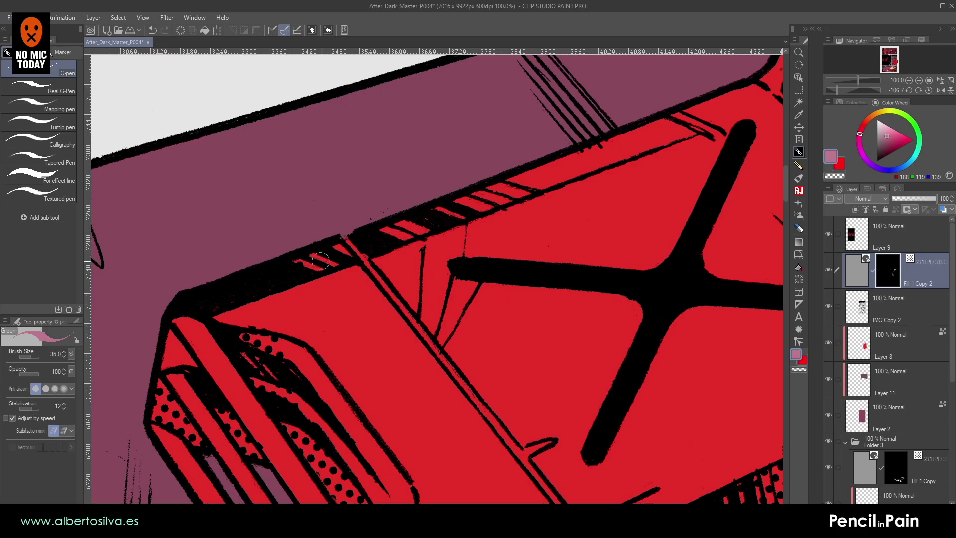
{"action": "left_click_drag", "start_coordinate": [405, 225], "coordinate": [535, 174]}
{"action": "left_click", "coordinate": [585, 160]}
{"action": "left_click", "coordinate": [603, 156]}
{"action": "left_click", "coordinate": [619, 149]}
{"action": "left_click", "coordinate": [625, 139]}
{"action": "left_click", "coordinate": [644, 133]}
{"action": "left_click", "coordinate": [654, 139]}
{"action": "left_click", "coordinate": [672, 135]}
- Continue the halftone down the can's right edge into its lower right corner and base rim
{"action": "left_click_drag", "start_coordinate": [624, 125], "coordinate": [580, 274]}
{"action": "left_click_drag", "start_coordinate": [460, 324], "coordinate": [448, 236]}
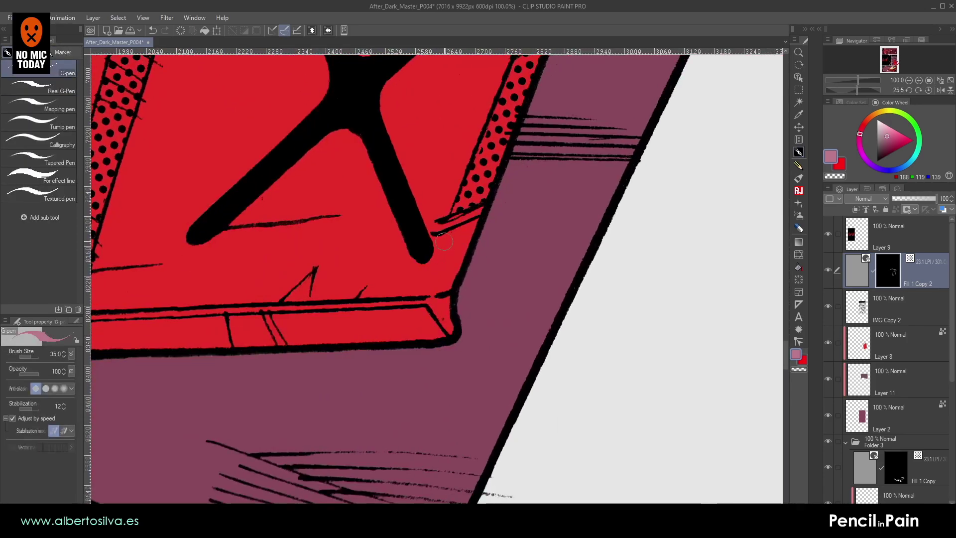
{"action": "left_click", "coordinate": [445, 282]}
{"action": "left_click", "coordinate": [450, 254]}
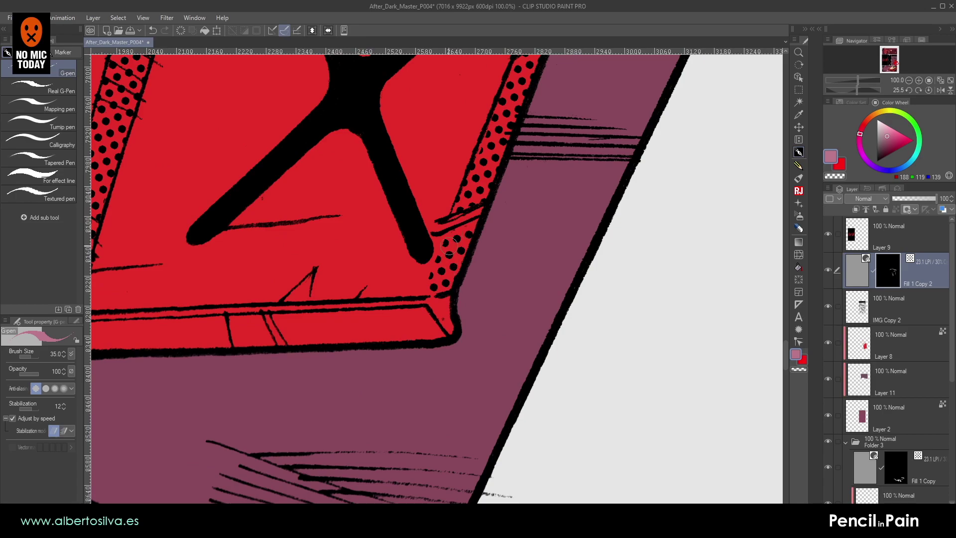
{"action": "left_click", "coordinate": [434, 299]}
{"action": "left_click", "coordinate": [442, 311]}
{"action": "left_click", "coordinate": [446, 323]}
- Straighten the canvas view and examine the halftone shading within the panel and across the whole comic page
{"action": "left_click", "coordinate": [908, 80]}
{"action": "left_click", "coordinate": [908, 80]}
{"action": "left_click_drag", "start_coordinate": [488, 211], "coordinate": [525, 269]}
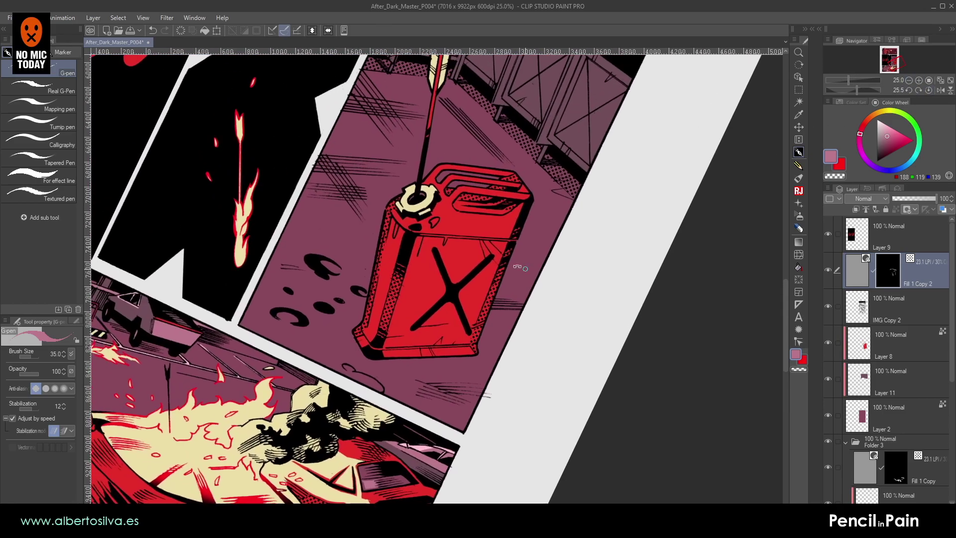
{"action": "key", "text": "r"}
{"action": "double_click", "coordinate": [621, 217]}
{"action": "left_click_drag", "start_coordinate": [553, 209], "coordinate": [544, 359]}
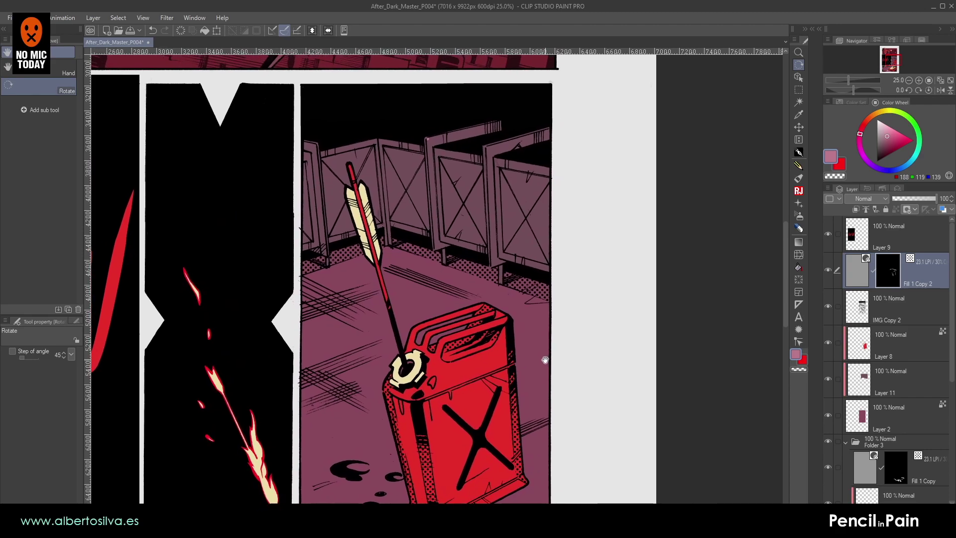
{"action": "left_click", "coordinate": [919, 80]}
{"action": "left_click", "coordinate": [906, 81]}
{"action": "left_click", "coordinate": [907, 80]}
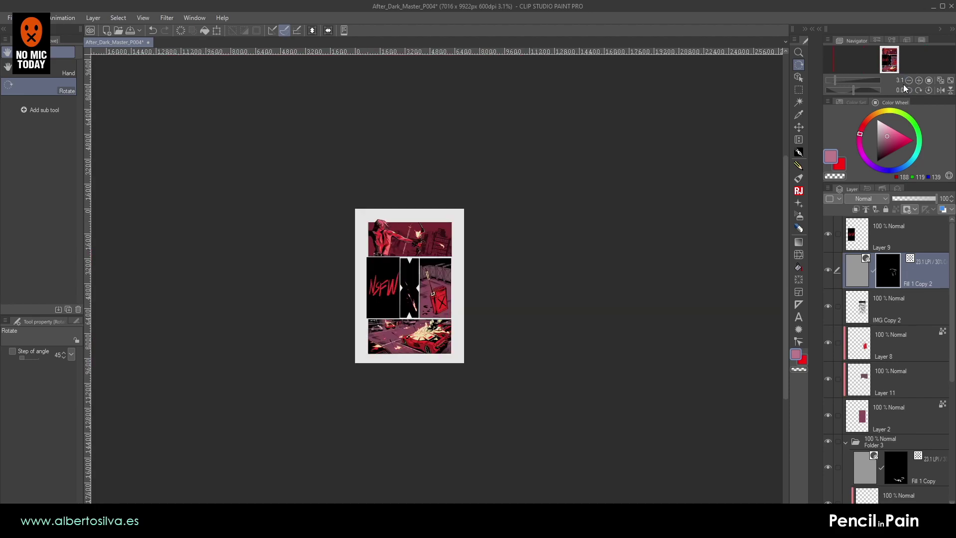
{"action": "left_click", "coordinate": [919, 80]}
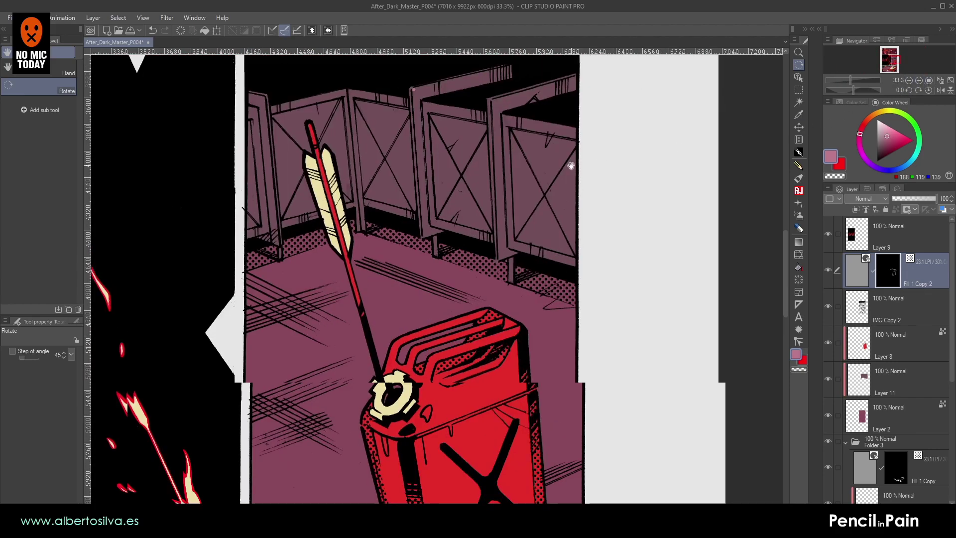
- Fill the left triangle of the X-braced crate second from the panel's right edge with halftone at brush size 35
{"action": "scroll", "coordinate": [557, 241], "scroll_direction": "up", "scroll_amount": 4}
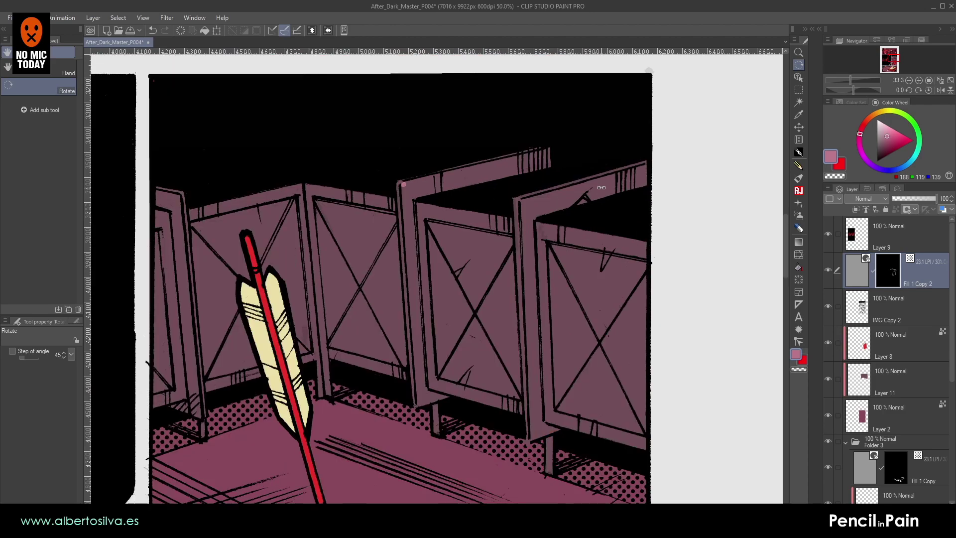
{"action": "left_click_drag", "start_coordinate": [356, 269], "coordinate": [476, 120]}
{"action": "mouse_move", "coordinate": [402, 337]}
{"action": "left_mouse_down"}
{"action": "mouse_move", "coordinate": [393, 398]}
{"action": "mouse_move", "coordinate": [455, 287]}
{"action": "mouse_move", "coordinate": [374, 122]}
{"action": "mouse_move", "coordinate": [398, 349]}
{"action": "left_mouse_up"}
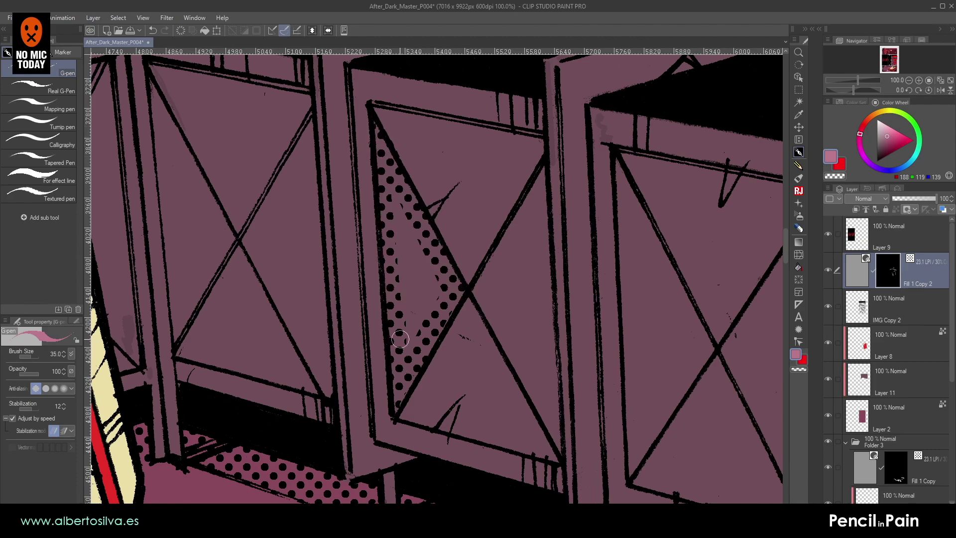
{"action": "mouse_move", "coordinate": [410, 303]}
{"action": "left_mouse_down"}
{"action": "mouse_move", "coordinate": [407, 331]}
{"action": "mouse_move", "coordinate": [401, 230]}
{"action": "mouse_move", "coordinate": [388, 192]}
{"action": "mouse_move", "coordinate": [404, 219]}
{"action": "left_mouse_up"}
- Paint a vertical halftone strip down the right side of the same crate front at brush size 50
{"action": "left_click_drag", "start_coordinate": [553, 411], "coordinate": [470, 281]}
{"action": "key", "text": "]"}
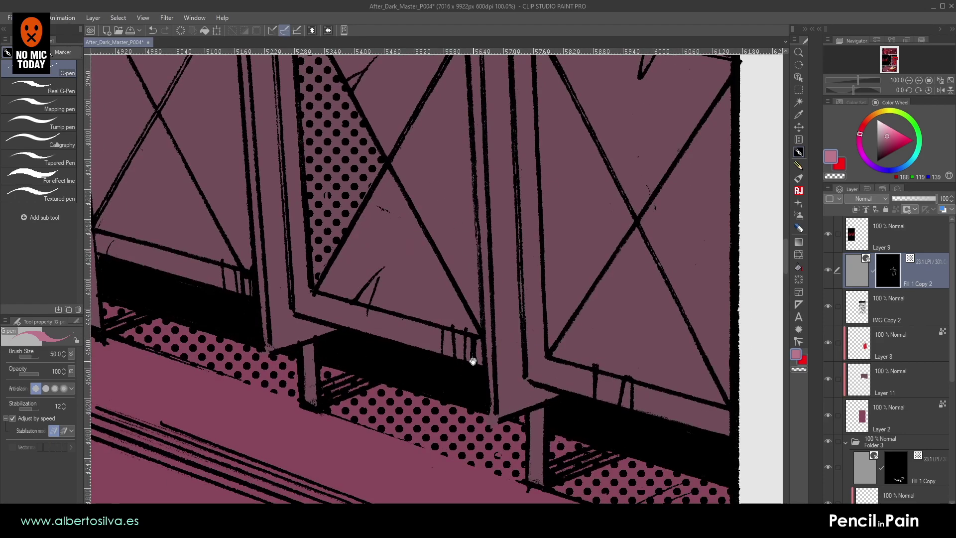
{"action": "left_click_drag", "start_coordinate": [426, 86], "coordinate": [454, 251]}
{"action": "left_click", "coordinate": [477, 132], "text": "shift"}
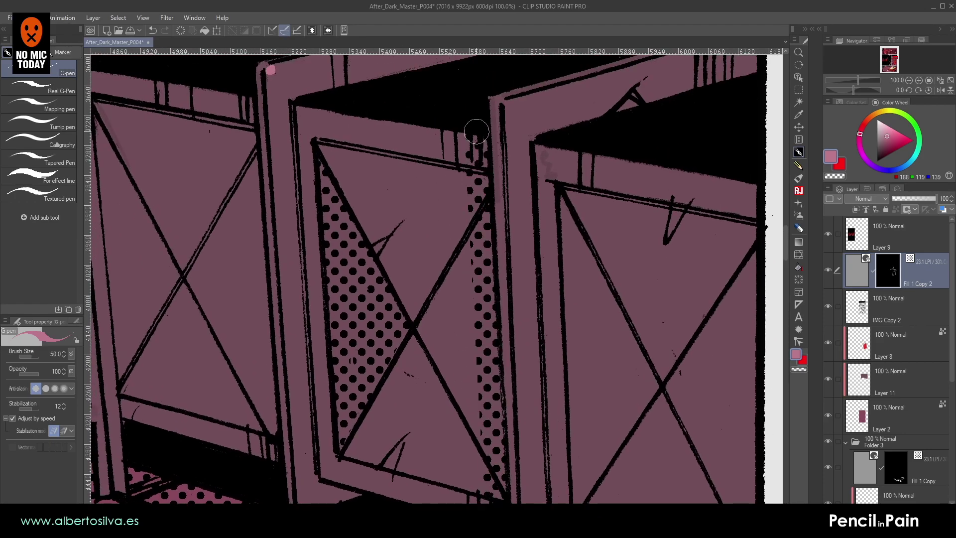
{"action": "left_click_drag", "start_coordinate": [539, 311], "coordinate": [491, 232]}
{"action": "scroll", "coordinate": [460, 138], "scroll_direction": "down", "scroll_amount": 6}
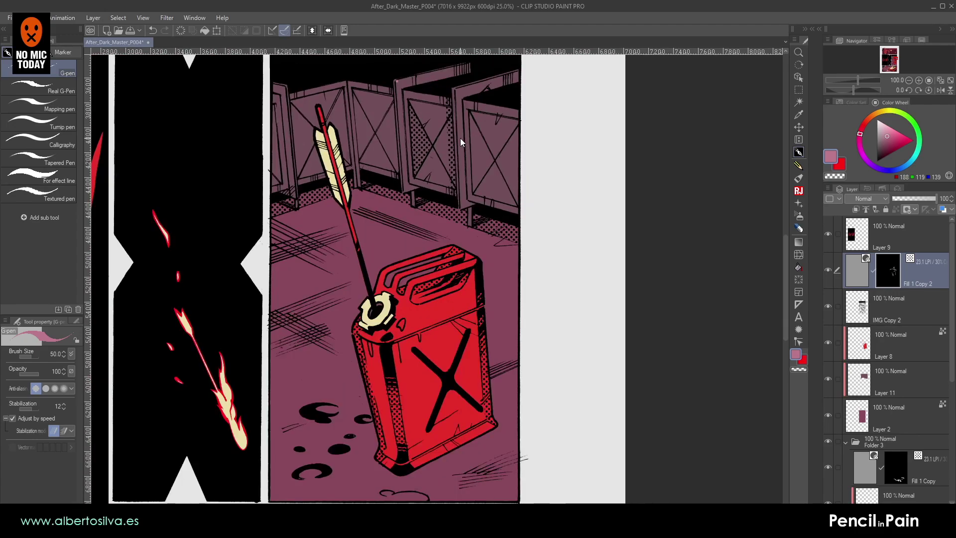
- Shade the left triangle of the rightmost crate's X-braced front with halftone at brush size 30
{"action": "scroll", "coordinate": [460, 138], "scroll_direction": "up", "scroll_amount": 6}
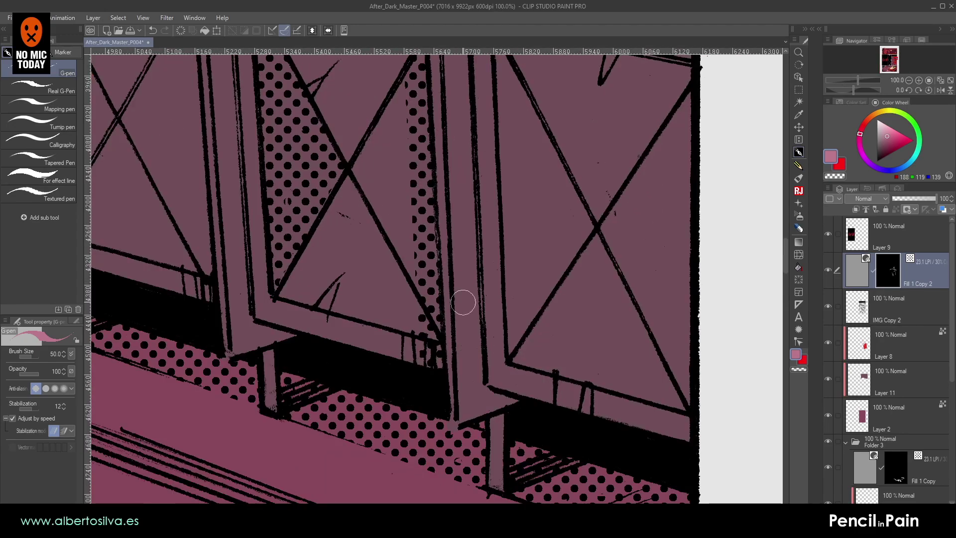
{"action": "key", "text": "["}
{"action": "left_click_drag", "start_coordinate": [518, 305], "coordinate": [511, 351]}
{"action": "left_click", "coordinate": [589, 225], "text": "shift"}
{"action": "left_click_drag", "start_coordinate": [570, 179], "coordinate": [550, 357]}
{"action": "left_click", "coordinate": [473, 214], "text": "shift"}
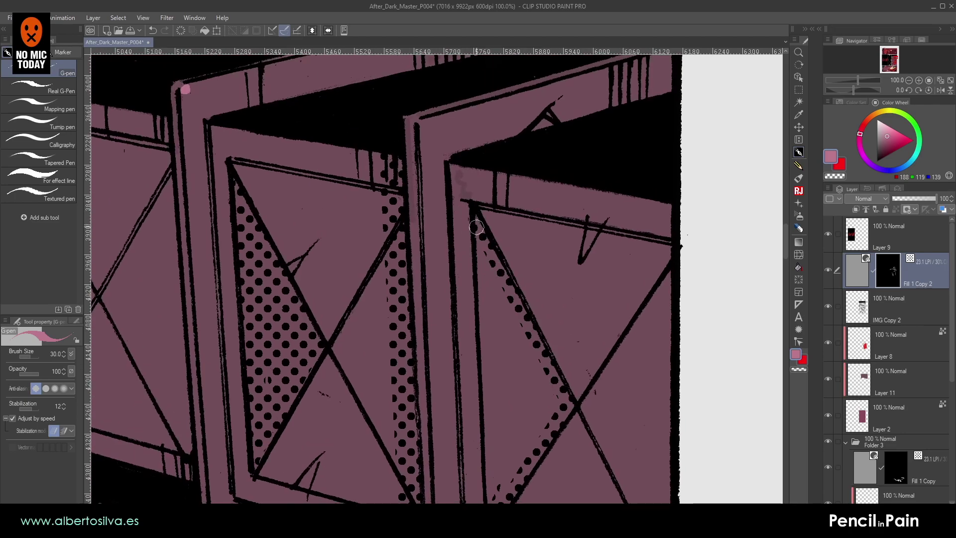
{"action": "left_click", "coordinate": [475, 219], "text": "shift"}
{"action": "mouse_move", "coordinate": [521, 457]}
{"action": "left_mouse_down"}
{"action": "mouse_move", "coordinate": [516, 307]}
{"action": "mouse_move", "coordinate": [513, 314]}
{"action": "mouse_move", "coordinate": [549, 286]}
{"action": "mouse_move", "coordinate": [552, 251]}
{"action": "mouse_move", "coordinate": [507, 215]}
{"action": "mouse_move", "coordinate": [494, 232]}
{"action": "mouse_move", "coordinate": [491, 225]}
{"action": "mouse_move", "coordinate": [502, 323]}
{"action": "mouse_move", "coordinate": [535, 287]}
{"action": "mouse_move", "coordinate": [529, 224]}
{"action": "mouse_move", "coordinate": [502, 154]}
{"action": "mouse_move", "coordinate": [492, 158]}
{"action": "mouse_move", "coordinate": [512, 281]}
{"action": "mouse_move", "coordinate": [582, 193]}
{"action": "left_mouse_up"}
- Paint a narrow halftone strip down the right side of the crate front just right of the arrow
{"action": "key", "text": "bracketright"}
{"action": "key", "text": "bracketright"}
{"action": "left_click_drag", "start_coordinate": [397, 171], "coordinate": [540, 198]}
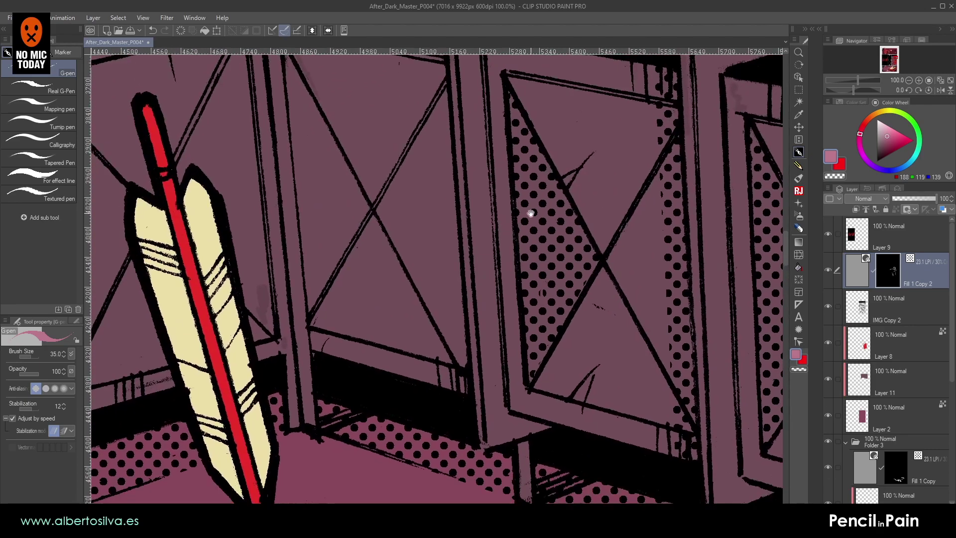
{"action": "left_click_drag", "start_coordinate": [449, 273], "coordinate": [469, 402]}
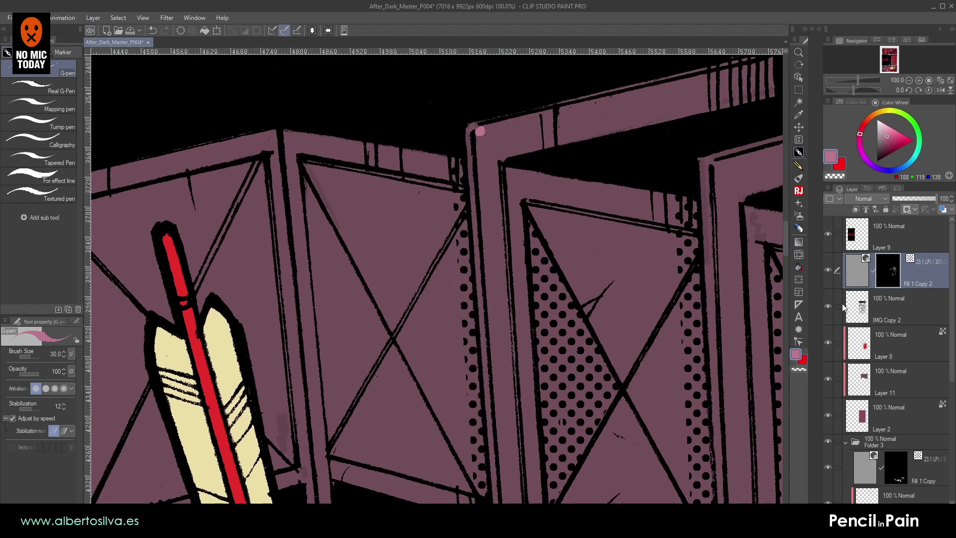
- Cover the stray pink dot at the crate's upper corner on Layer 11 with the crate's muted purple at brush size 40
{"action": "left_click", "coordinate": [828, 305]}
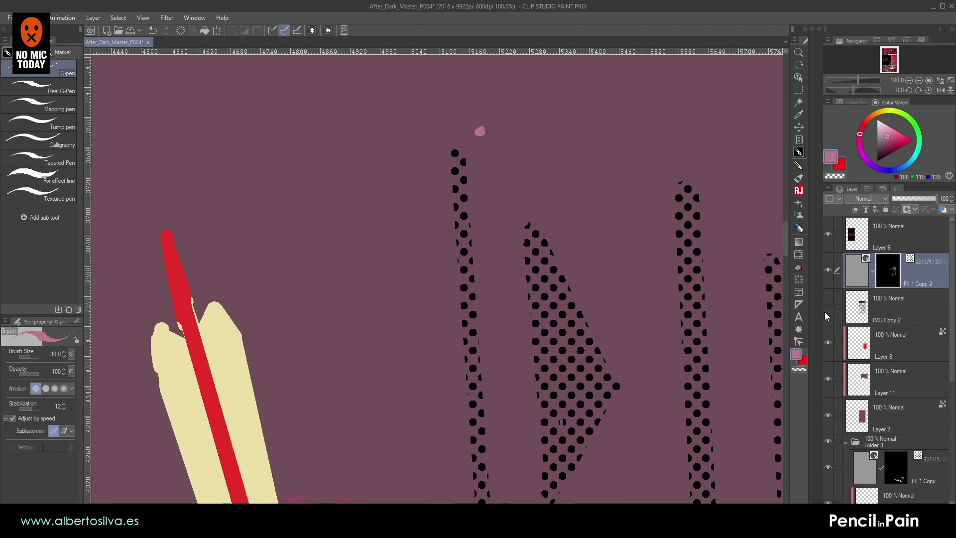
{"action": "left_click", "coordinate": [828, 306]}
{"action": "left_click", "coordinate": [828, 342]}
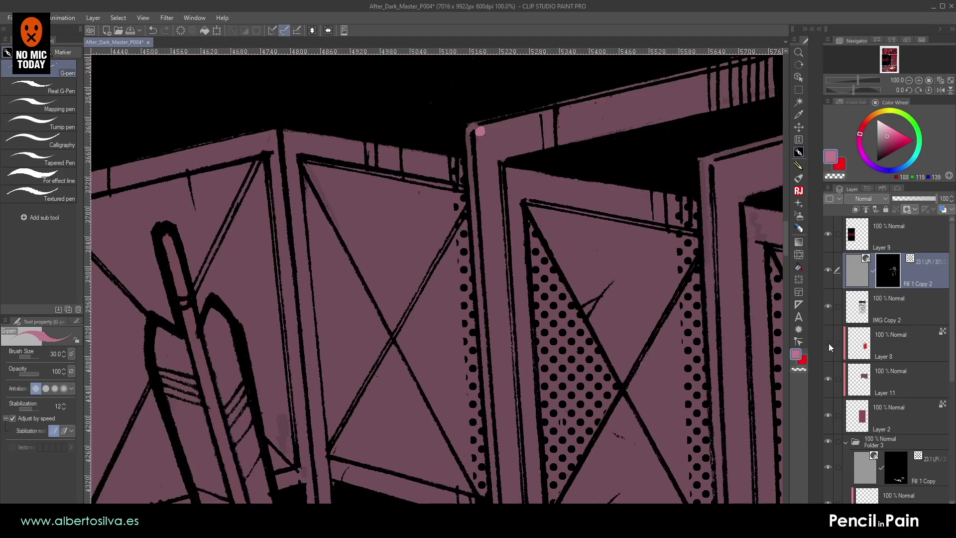
{"action": "left_click", "coordinate": [827, 342]}
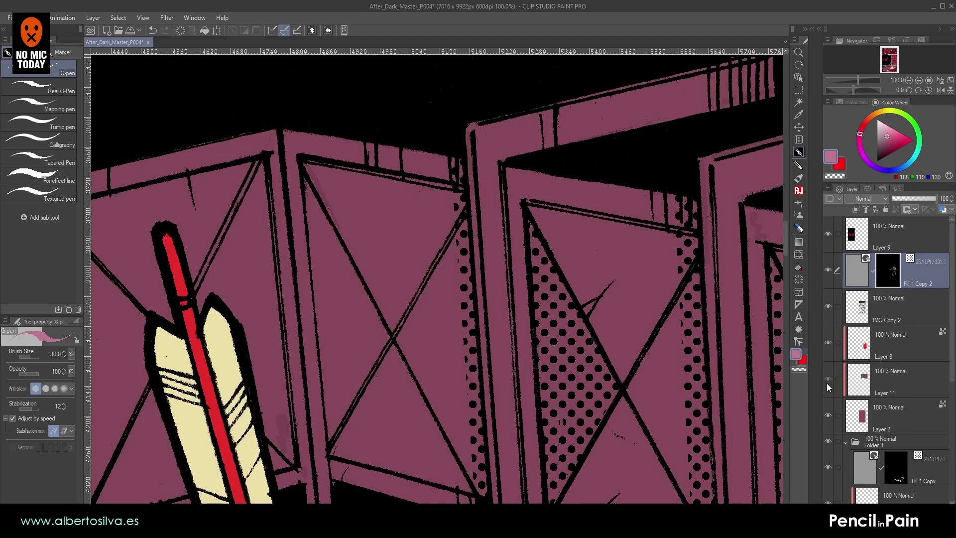
{"action": "left_click", "coordinate": [874, 387]}
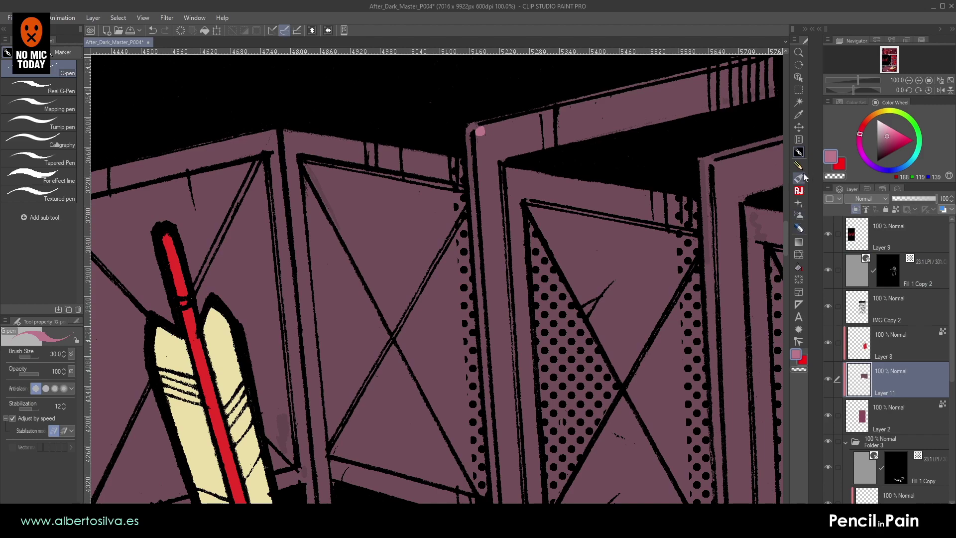
{"action": "left_click", "coordinate": [507, 223], "text": "alt"}
{"action": "key", "text": "bracketright"}
{"action": "left_click", "coordinate": [480, 132]}
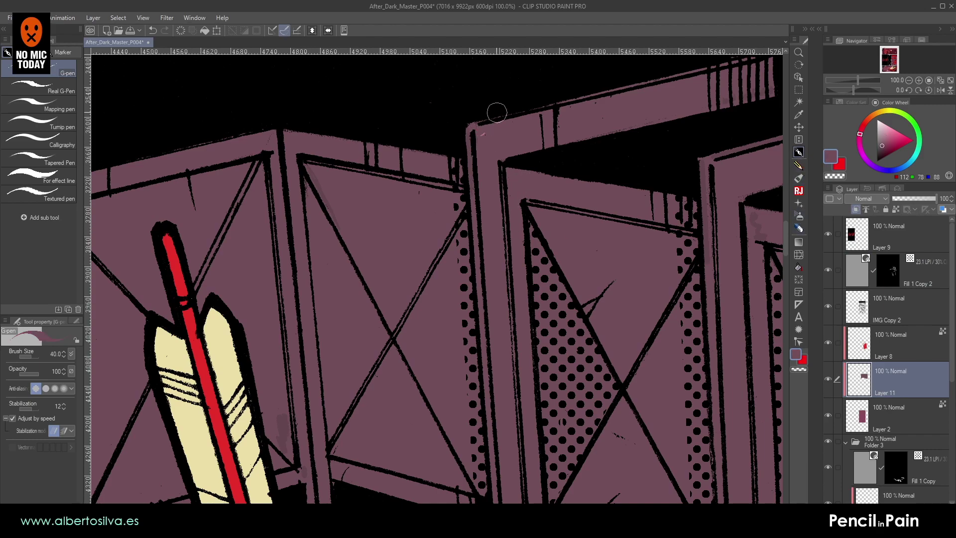
- Fill the left triangle of the X-braced crate front just right of the arrow with halftone on Fill 1 Copy 2, using brush sizes 20 and 35
{"action": "mouse_move", "coordinate": [543, 197]}
{"action": "left_mouse_down"}
{"action": "mouse_move", "coordinate": [564, 73]}
{"action": "mouse_move", "coordinate": [568, 157]}
{"action": "left_mouse_up"}
{"action": "left_click", "coordinate": [894, 275]}
{"action": "key", "text": "bracketleft"}
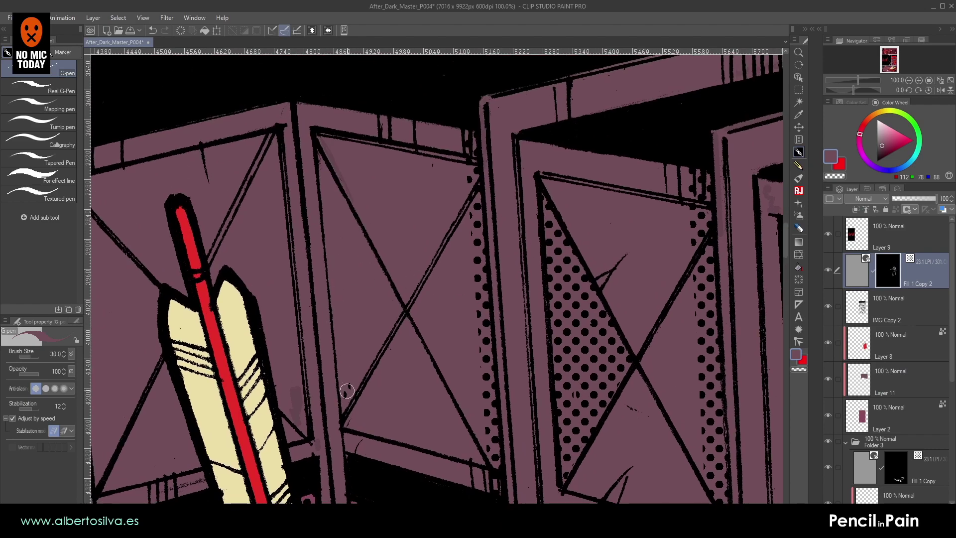
{"action": "mouse_move", "coordinate": [346, 409]}
{"action": "left_mouse_down"}
{"action": "mouse_move", "coordinate": [396, 313]}
{"action": "mouse_move", "coordinate": [358, 344]}
{"action": "left_mouse_up"}
{"action": "left_click_drag", "start_coordinate": [344, 400], "coordinate": [324, 187]}
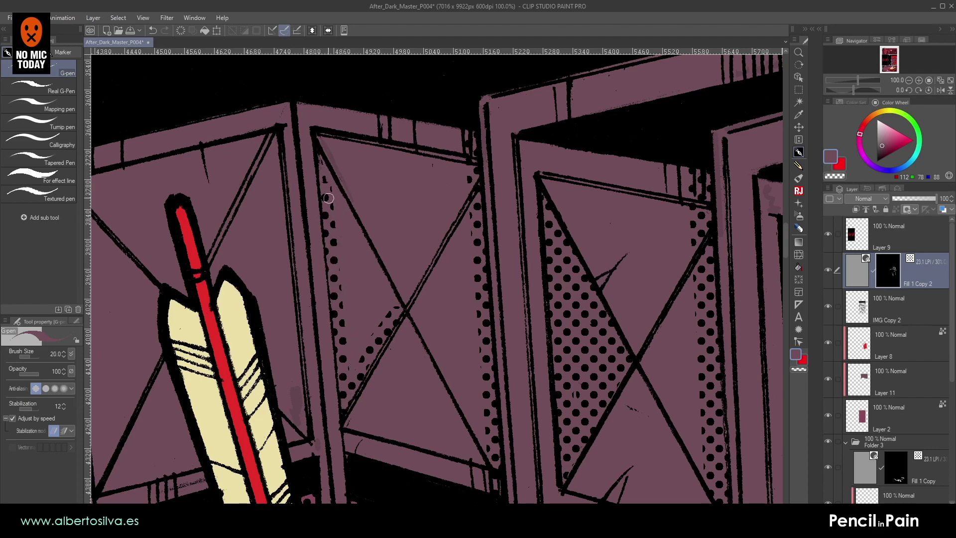
{"action": "mouse_move", "coordinate": [318, 173]}
{"action": "left_mouse_down"}
{"action": "mouse_move", "coordinate": [321, 153]}
{"action": "mouse_move", "coordinate": [397, 308]}
{"action": "left_mouse_up"}
{"action": "key", "text": "bracketright"}
{"action": "key", "text": "bracketright"}
{"action": "mouse_move", "coordinate": [332, 238]}
{"action": "left_mouse_down"}
{"action": "mouse_move", "coordinate": [350, 283]}
{"action": "mouse_move", "coordinate": [348, 332]}
{"action": "mouse_move", "coordinate": [372, 310]}
{"action": "mouse_move", "coordinate": [377, 322]}
{"action": "mouse_move", "coordinate": [359, 332]}
{"action": "mouse_move", "coordinate": [378, 309]}
{"action": "mouse_move", "coordinate": [372, 277]}
{"action": "mouse_move", "coordinate": [350, 253]}
{"action": "left_mouse_up"}
- Shade the top board of the crate at the panel's left edge with halftone
{"action": "left_click_drag", "start_coordinate": [639, 228], "coordinate": [681, 139]}
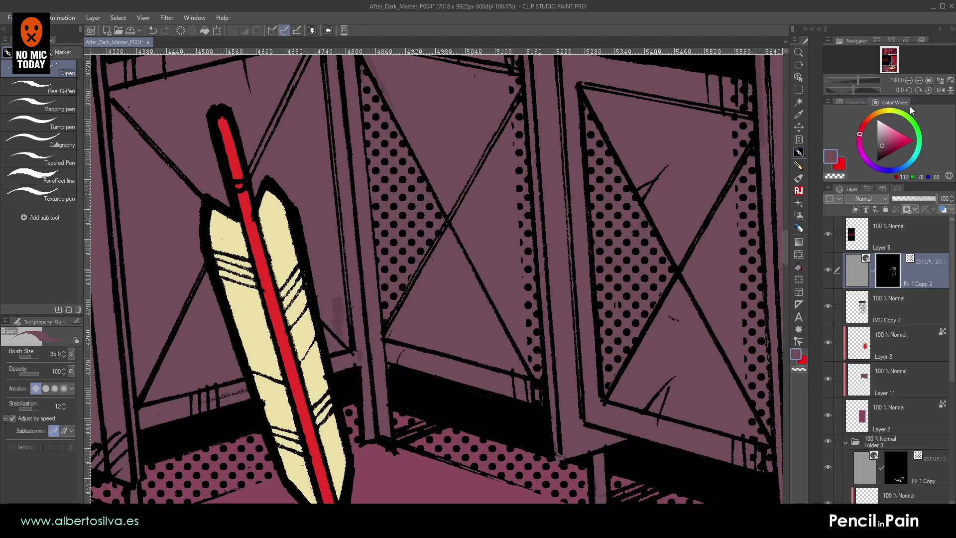
{"action": "left_click", "coordinate": [909, 80]}
{"action": "scroll", "coordinate": [575, 153], "scroll_direction": "down", "scroll_amount": 5}
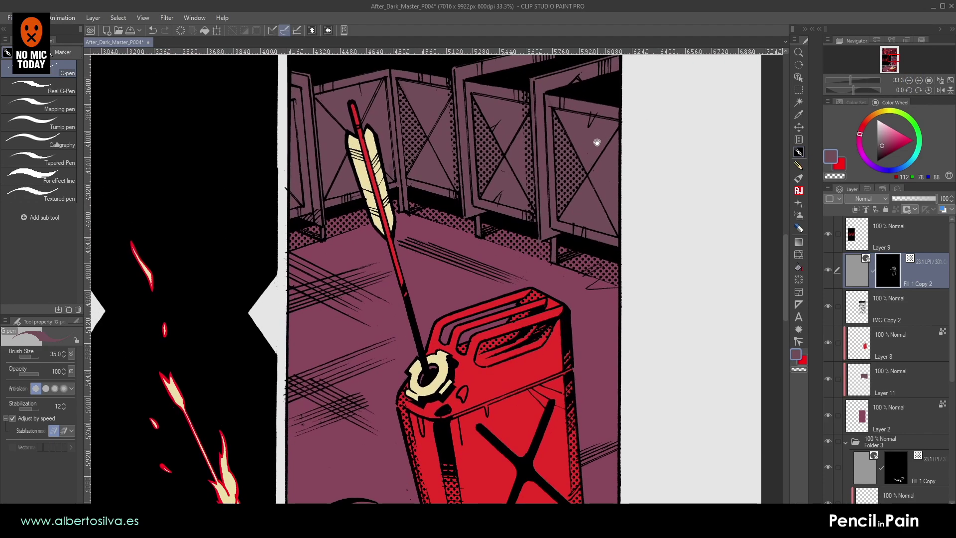
{"action": "left_click_drag", "start_coordinate": [609, 164], "coordinate": [647, 276]}
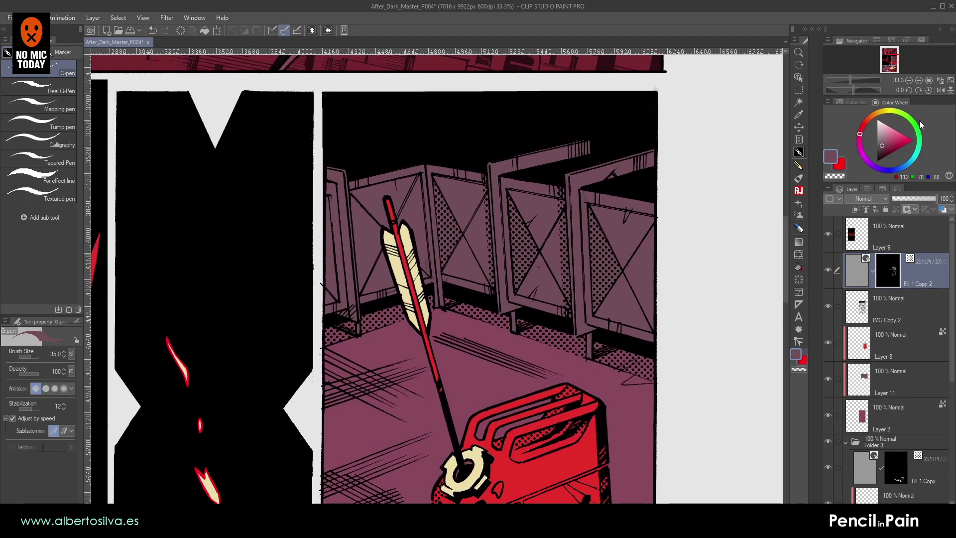
{"action": "left_click", "coordinate": [917, 80]}
{"action": "left_click", "coordinate": [918, 80]}
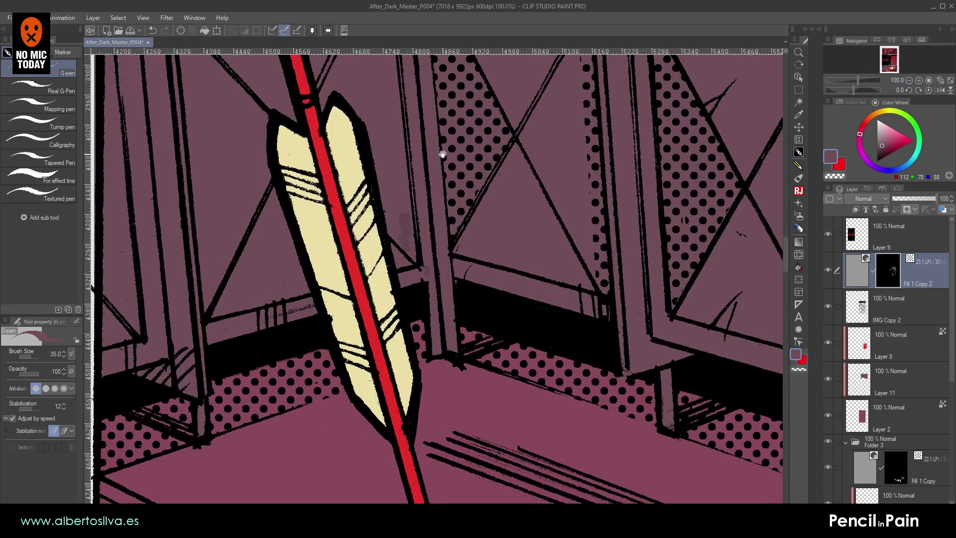
{"action": "left_click_drag", "start_coordinate": [288, 94], "coordinate": [560, 258]}
{"action": "mouse_move", "coordinate": [397, 131]}
{"action": "left_mouse_down"}
{"action": "mouse_move", "coordinate": [389, 135]}
{"action": "mouse_move", "coordinate": [398, 129]}
{"action": "mouse_move", "coordinate": [421, 144]}
{"action": "mouse_move", "coordinate": [427, 131]}
{"action": "mouse_move", "coordinate": [399, 121]}
{"action": "mouse_move", "coordinate": [427, 144]}
{"action": "left_mouse_up"}
- Paint halftone down the left-edge crate's post at brush size 50 and finish its hatched base at size 40
{"action": "key", "text": "]"}
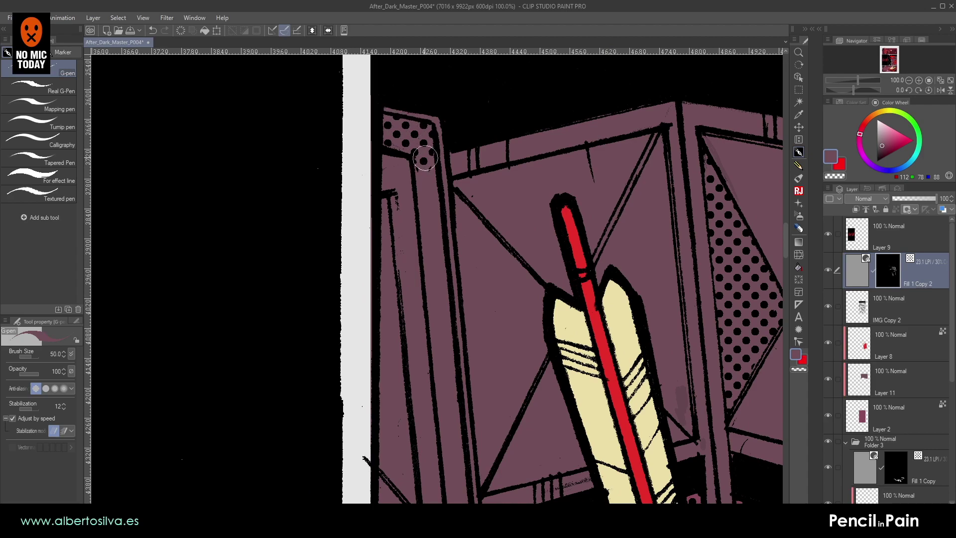
{"action": "left_click_drag", "start_coordinate": [449, 418], "coordinate": [427, 168]}
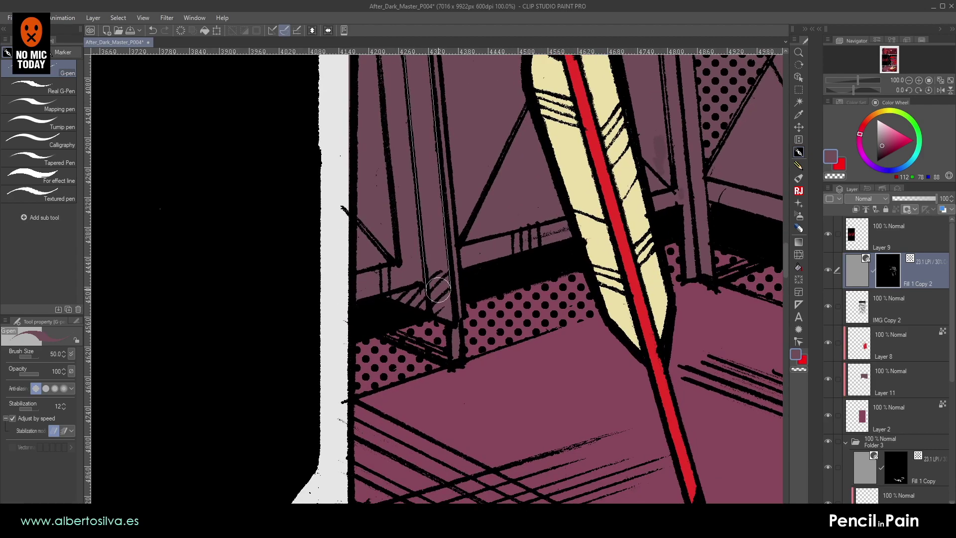
{"action": "left_click", "coordinate": [438, 285], "text": "shift"}
{"action": "key", "text": "["}
{"action": "key", "text": "["}
{"action": "mouse_move", "coordinate": [431, 296]}
{"action": "left_mouse_down"}
{"action": "mouse_move", "coordinate": [445, 301]}
{"action": "mouse_move", "coordinate": [438, 313]}
{"action": "left_mouse_up"}
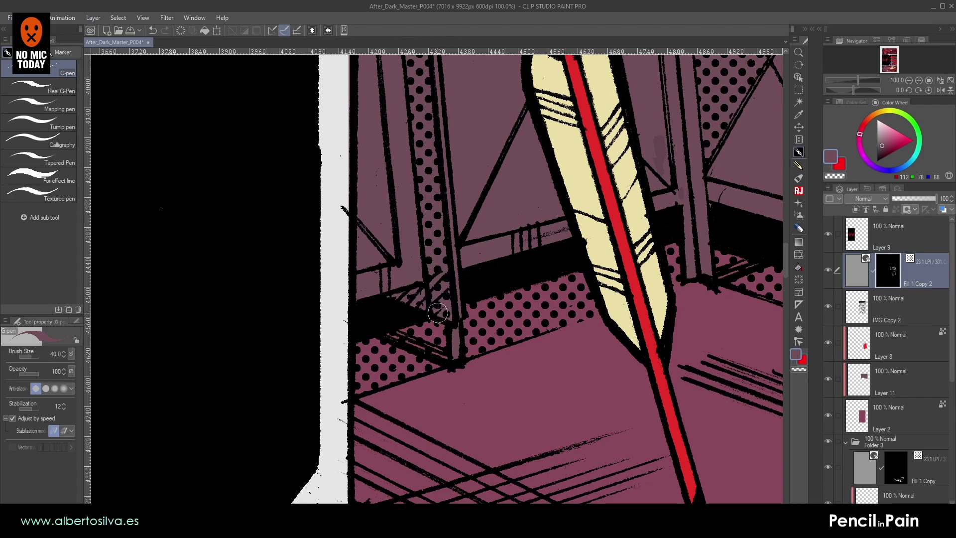
- Save the After Dark comic page
{"action": "left_click", "coordinate": [909, 82]}
{"action": "left_click", "coordinate": [909, 81]}
{"action": "left_click", "coordinate": [909, 81]}
{"action": "left_click", "coordinate": [910, 81]}
{"action": "left_click_drag", "start_coordinate": [574, 269], "coordinate": [546, 214]}
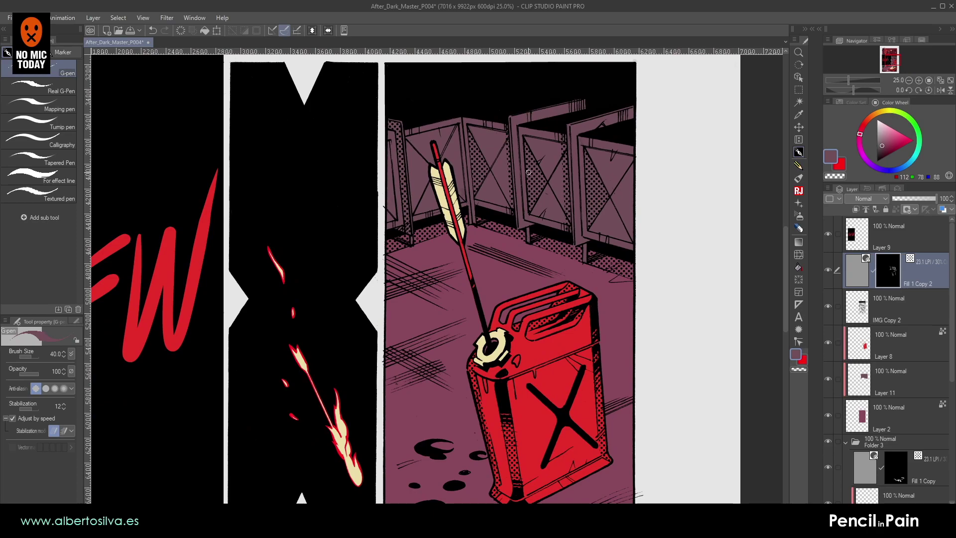
{"action": "scroll", "coordinate": [528, 173], "scroll_direction": "down", "scroll_amount": 2}
{"action": "left_click_drag", "start_coordinate": [493, 340], "coordinate": [575, 363]}
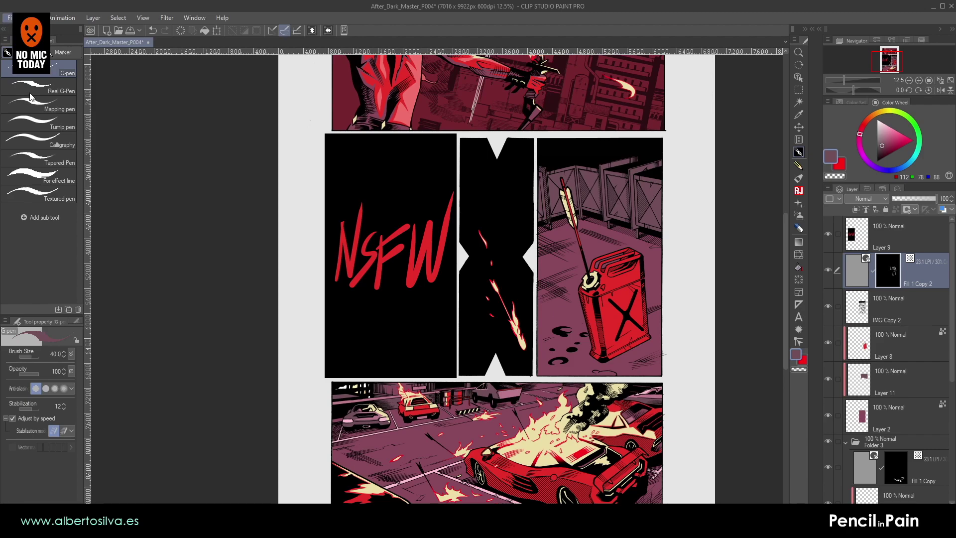
{"action": "key", "text": "ctrl+s"}
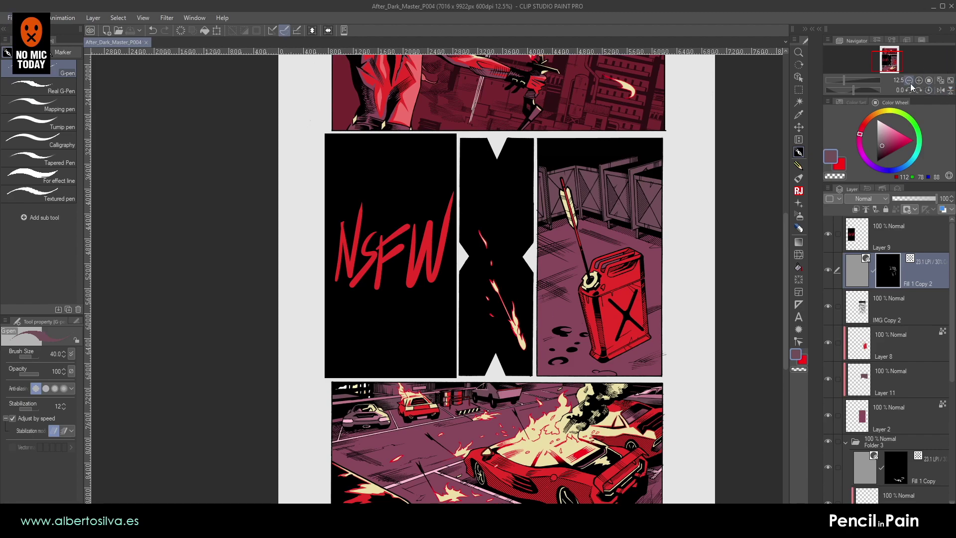
{"action": "left_click", "coordinate": [909, 80]}
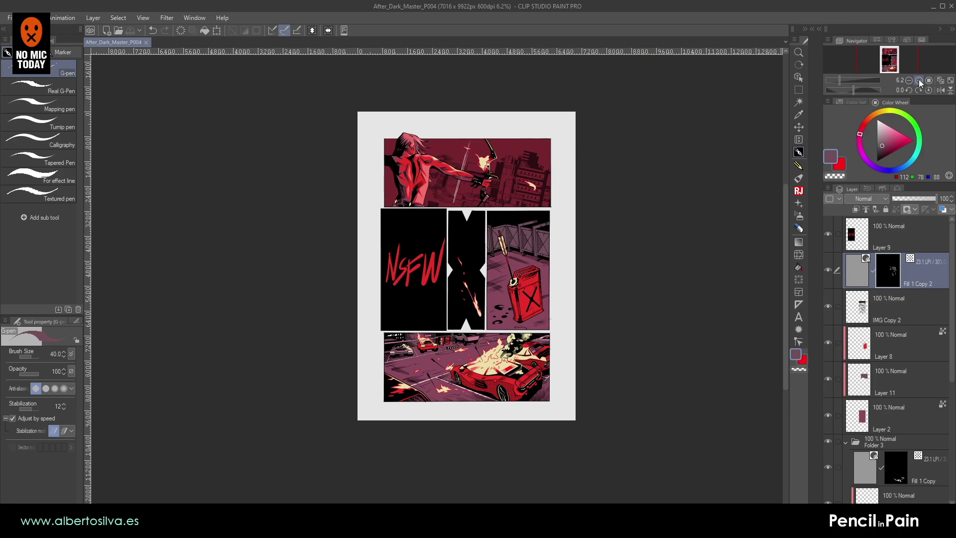
{"action": "left_click", "coordinate": [918, 80]}
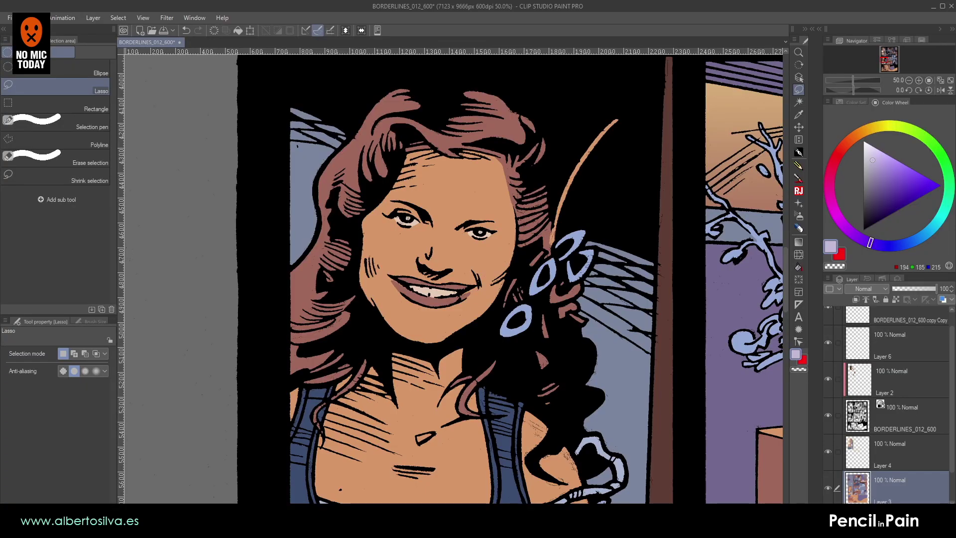
{"action": "left_click", "coordinate": [798, 102]}
{"action": "left_click", "coordinate": [462, 188]}
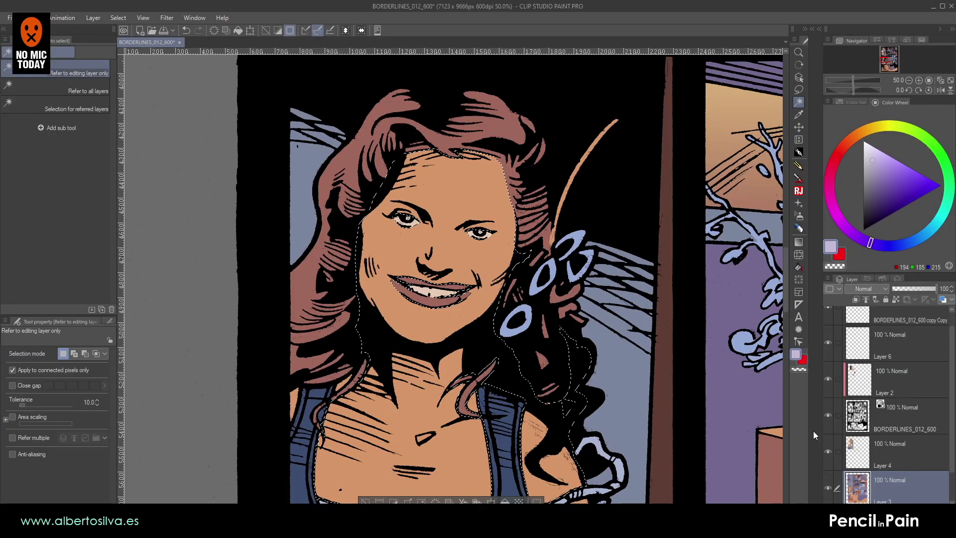
{"action": "key", "text": "ctrl+c"}
{"action": "key", "text": "ctrl+v"}
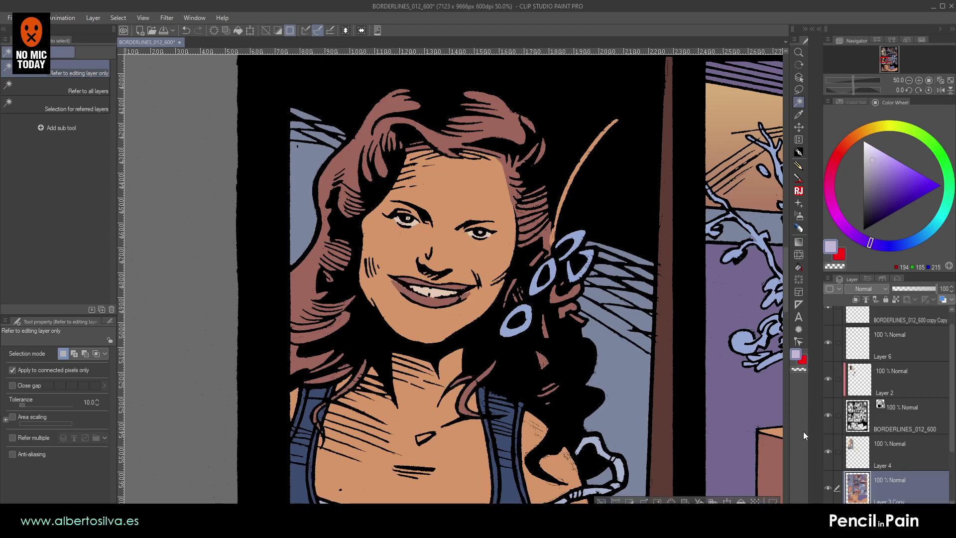
{"action": "key", "text": "ctrl+z"}
- Auto-select the woman's tan skin on the flat colour layer of BORDERLINES_012_600, copy it onto its own layer and deselect
{"action": "left_click", "coordinate": [490, 256]}
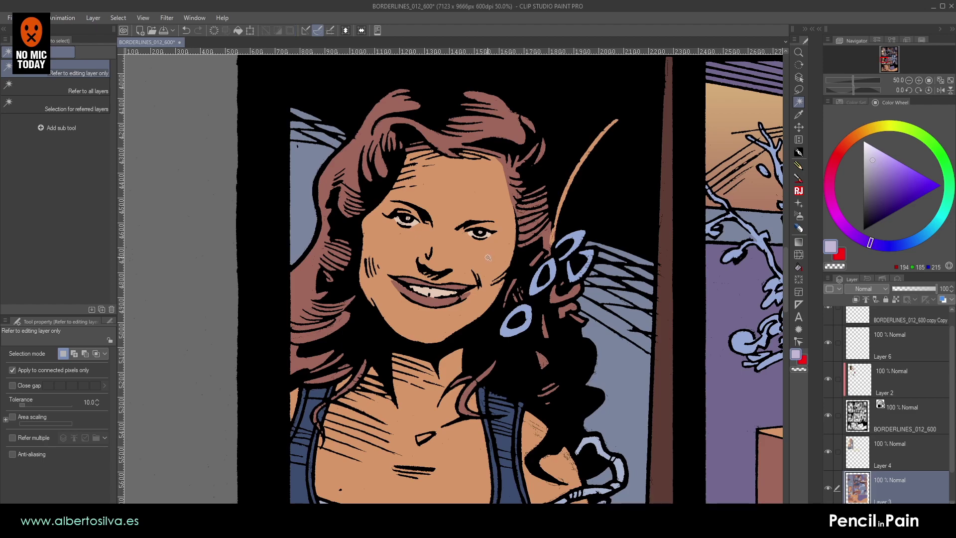
{"action": "key", "text": "ctrl+c"}
{"action": "key", "text": "ctrl+v"}
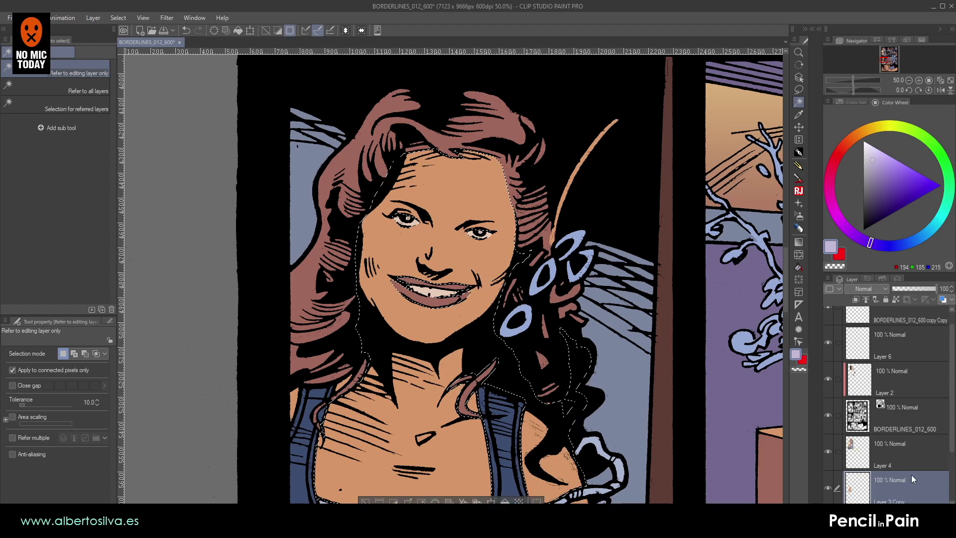
{"action": "key", "text": "ctrl+d"}
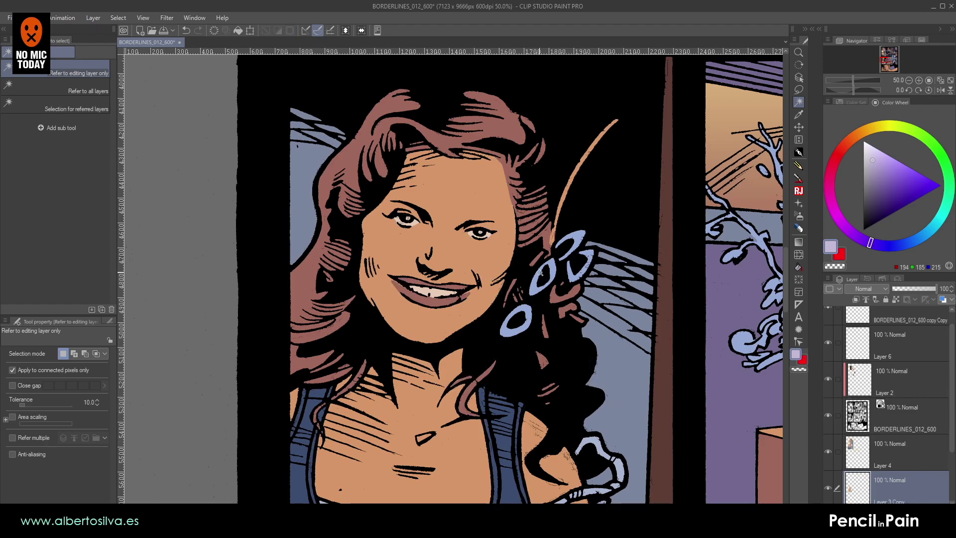
- Pick the grey-purple shadow colour from the panel above for the G-pen and lock the copied skin layer's transparent pixels
{"action": "left_click_drag", "start_coordinate": [534, 220], "coordinate": [535, 241]}
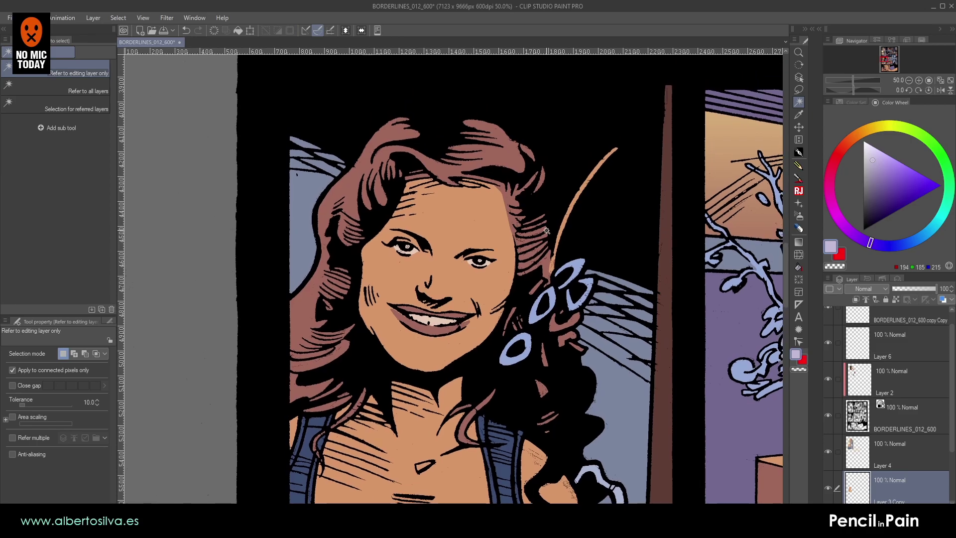
{"action": "left_click", "coordinate": [908, 79]}
{"action": "scroll", "coordinate": [591, 245], "scroll_direction": "up", "scroll_amount": 5}
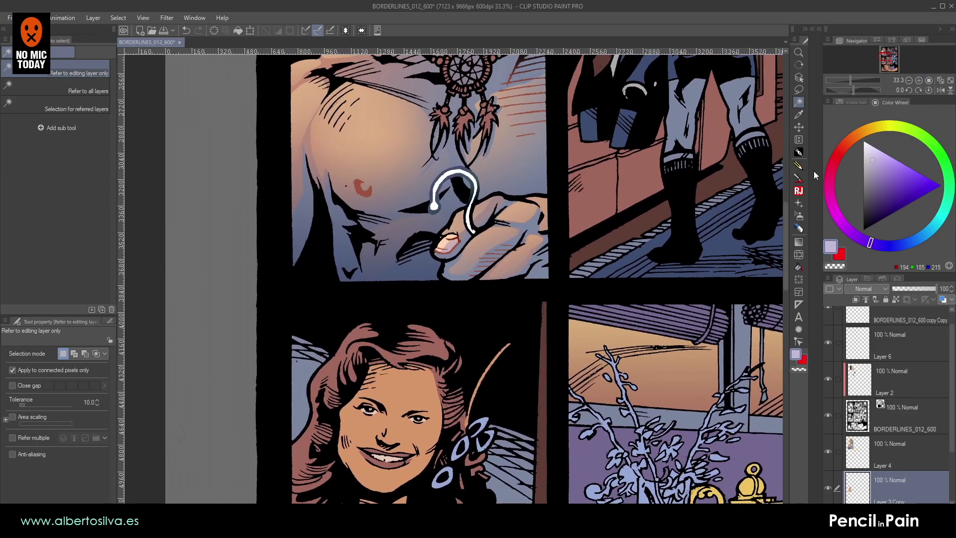
{"action": "left_click", "coordinate": [798, 152]}
{"action": "left_click", "coordinate": [401, 239], "text": "alt"}
{"action": "left_click_drag", "start_coordinate": [375, 394], "coordinate": [440, 222]}
{"action": "scroll", "coordinate": [440, 223], "scroll_direction": "up", "scroll_amount": 1}
{"action": "scroll", "coordinate": [440, 222], "scroll_direction": "up", "scroll_amount": 1}
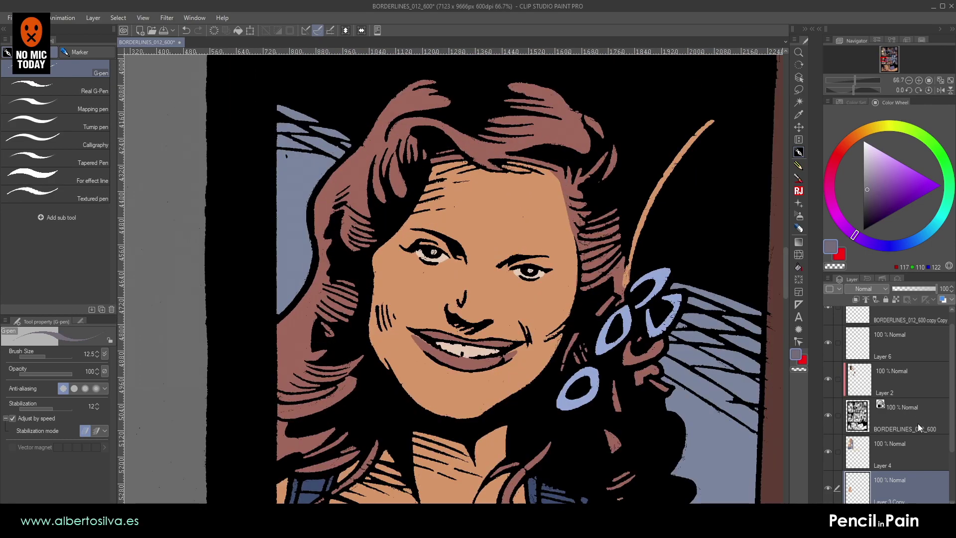
{"action": "left_click", "coordinate": [896, 299]}
- Paint grey-purple shadows on the woman's nose, the hairline side of her forehead and her left-hand cheek and jaw at brush size 125
{"action": "key", "text": "bracketright"}
{"action": "key", "text": "bracketright"}
{"action": "key", "text": "bracketright"}
{"action": "key", "text": "bracketright"}
{"action": "key", "text": "bracketright"}
{"action": "key", "text": "bracketright"}
{"action": "key", "text": "bracketright"}
{"action": "key", "text": "bracketright"}
{"action": "key", "text": "bracketright"}
{"action": "mouse_move", "coordinate": [402, 236]}
{"action": "left_mouse_down"}
{"action": "mouse_move", "coordinate": [454, 268]}
{"action": "mouse_move", "coordinate": [433, 241]}
{"action": "mouse_move", "coordinate": [443, 247]}
{"action": "mouse_move", "coordinate": [449, 276]}
{"action": "mouse_move", "coordinate": [454, 254]}
{"action": "mouse_move", "coordinate": [450, 297]}
{"action": "left_mouse_up"}
{"action": "mouse_move", "coordinate": [455, 256]}
{"action": "left_mouse_down"}
{"action": "mouse_move", "coordinate": [448, 312]}
{"action": "mouse_move", "coordinate": [439, 312]}
{"action": "left_mouse_up"}
{"action": "mouse_move", "coordinate": [406, 193]}
{"action": "left_mouse_down"}
{"action": "mouse_move", "coordinate": [381, 225]}
{"action": "mouse_move", "coordinate": [413, 199]}
{"action": "mouse_move", "coordinate": [368, 269]}
{"action": "mouse_move", "coordinate": [448, 204]}
{"action": "mouse_move", "coordinate": [335, 296]}
{"action": "mouse_move", "coordinate": [349, 304]}
{"action": "mouse_move", "coordinate": [350, 339]}
{"action": "mouse_move", "coordinate": [391, 451]}
{"action": "left_mouse_up"}
{"action": "left_click_drag", "start_coordinate": [361, 401], "coordinate": [404, 448]}
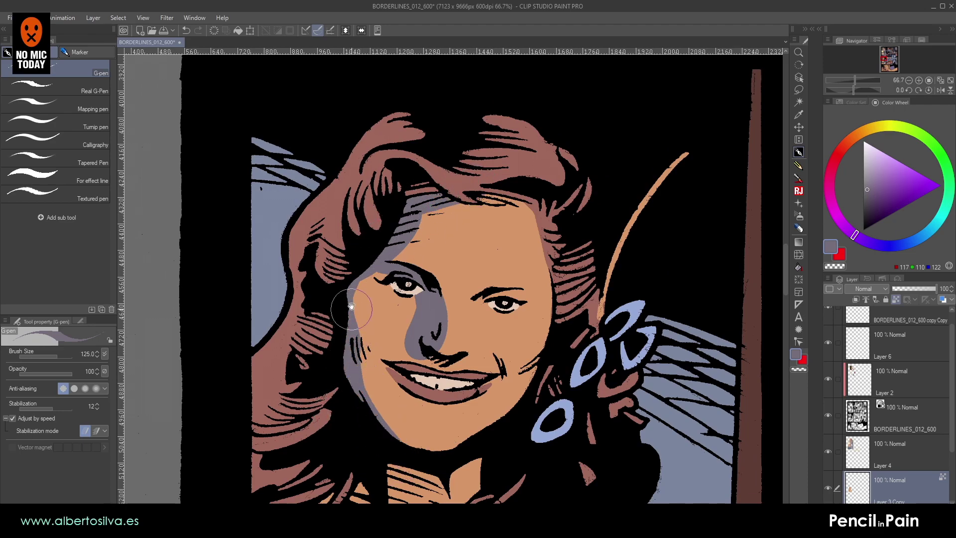
- Extend the grey-purple shadow over the brow and eyelid of the woman's left-hand eye at brush size 45
{"action": "left_click_drag", "start_coordinate": [332, 286], "coordinate": [316, 241]}
{"action": "scroll", "coordinate": [315, 239], "scroll_direction": "up", "scroll_amount": 1}
{"action": "left_click_drag", "start_coordinate": [442, 222], "coordinate": [412, 194]}
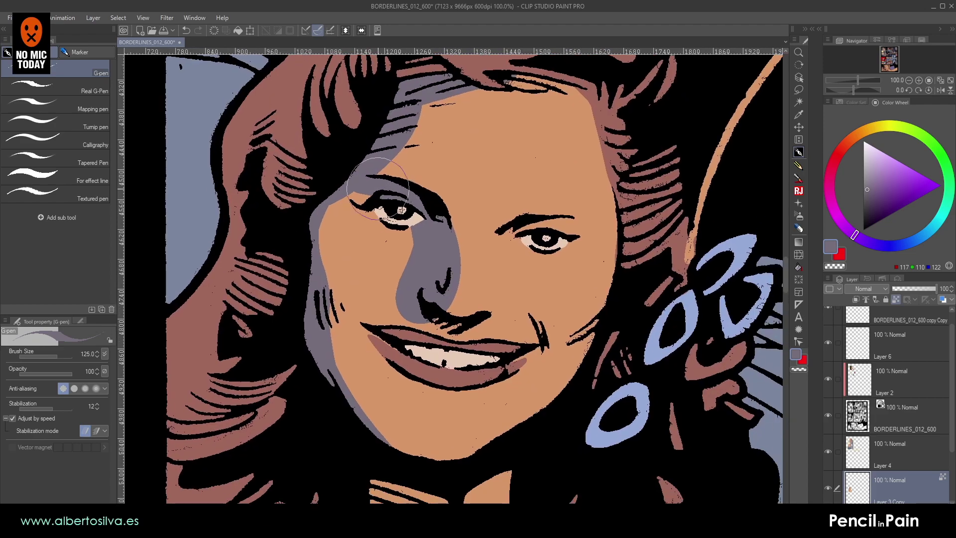
{"action": "key", "text": "bracketleft"}
{"action": "key", "text": "bracketleft"}
{"action": "key", "text": "bracketleft"}
{"action": "key", "text": "bracketleft"}
{"action": "key", "text": "bracketleft"}
{"action": "key", "text": "bracketleft"}
{"action": "key", "text": "bracketleft"}
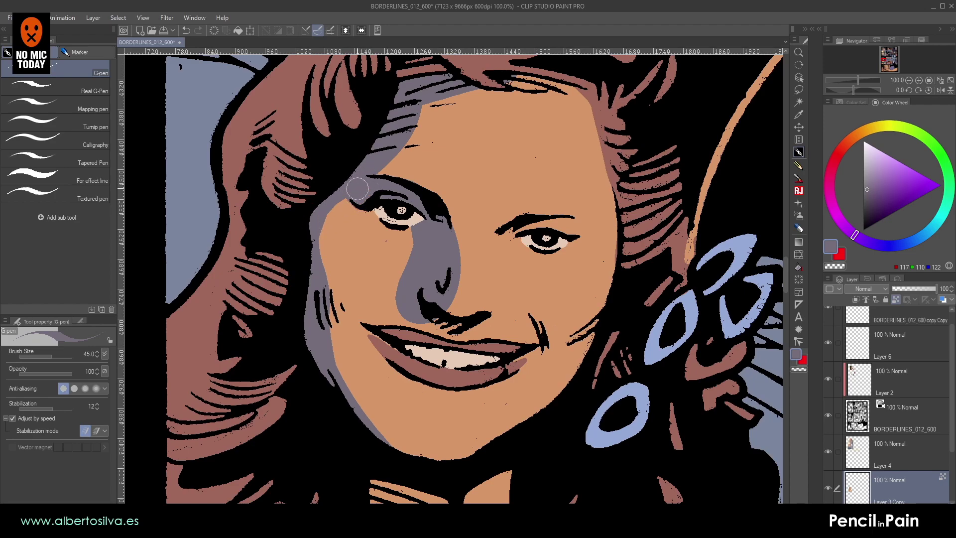
- Refine the shadow between the outer corner of the left-hand eye and the cheek at brush size 25
{"action": "key", "text": "r"}
{"action": "left_click_drag", "start_coordinate": [360, 193], "coordinate": [275, 268]}
{"action": "key", "text": "p"}
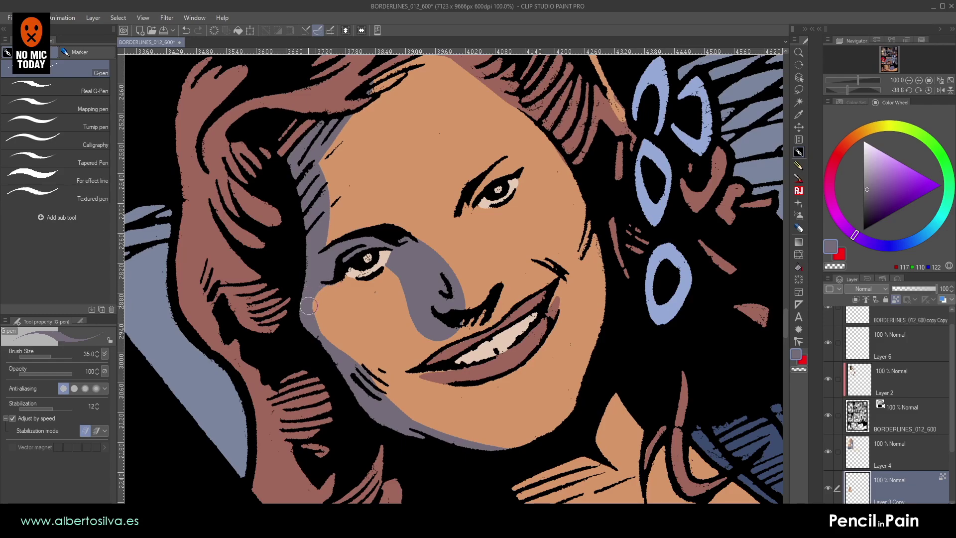
{"action": "key", "text": "["}
{"action": "key", "text": "["}
{"action": "left_click_drag", "start_coordinate": [316, 293], "coordinate": [325, 280]}
{"action": "key", "text": "r"}
{"action": "left_click_drag", "start_coordinate": [303, 320], "coordinate": [331, 219]}
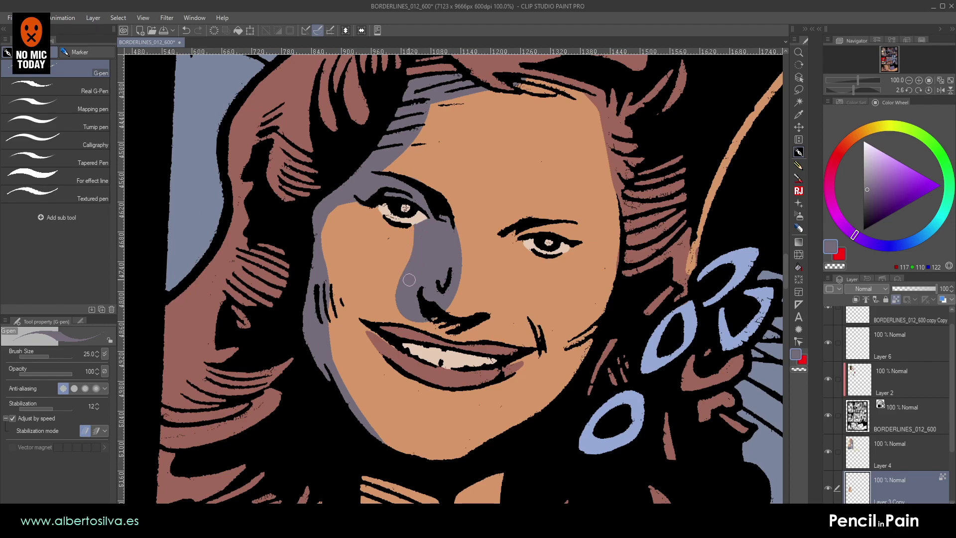
- Trim the nose shadow along the bridge, nostril and cheek side with the Hard eraser at sizes 40, 25 and 30
{"action": "left_click", "coordinate": [796, 229]}
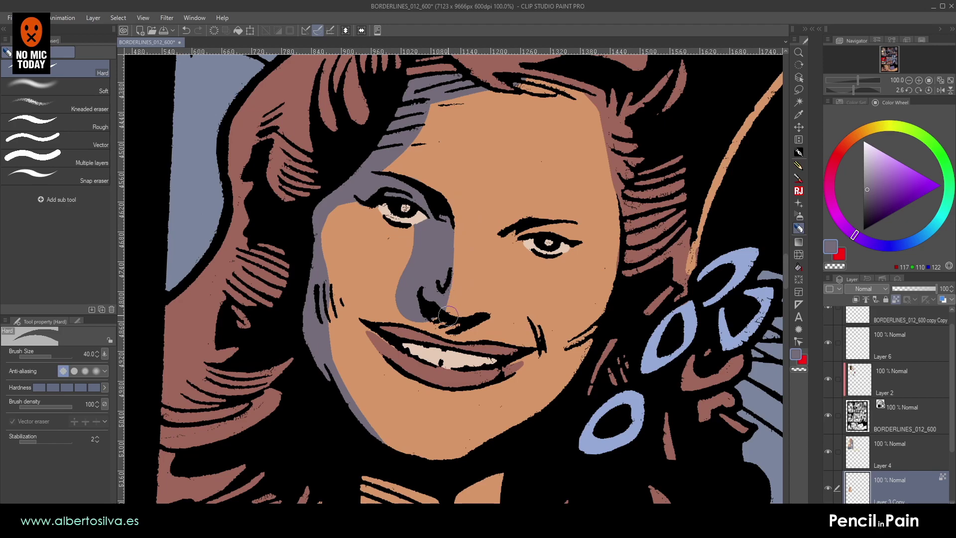
{"action": "mouse_move", "coordinate": [464, 251]}
{"action": "left_mouse_down"}
{"action": "mouse_move", "coordinate": [472, 224]}
{"action": "mouse_move", "coordinate": [453, 219]}
{"action": "mouse_move", "coordinate": [466, 251]}
{"action": "mouse_move", "coordinate": [440, 310]}
{"action": "mouse_move", "coordinate": [473, 252]}
{"action": "mouse_move", "coordinate": [452, 306]}
{"action": "mouse_move", "coordinate": [462, 285]}
{"action": "mouse_move", "coordinate": [433, 325]}
{"action": "mouse_move", "coordinate": [434, 301]}
{"action": "left_mouse_up"}
{"action": "key", "text": "r"}
{"action": "key", "text": "e"}
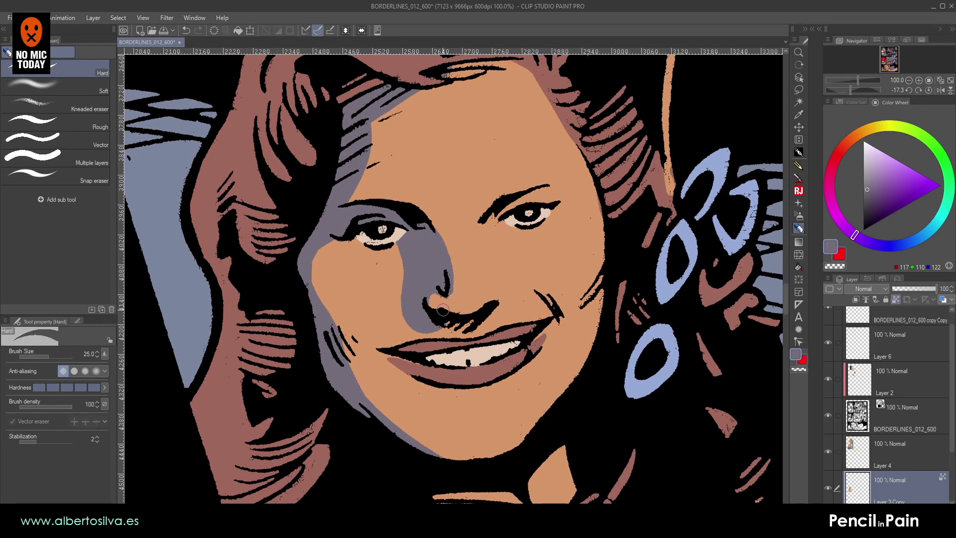
{"action": "mouse_move", "coordinate": [396, 294]}
{"action": "left_mouse_down"}
{"action": "mouse_move", "coordinate": [406, 240]}
{"action": "mouse_move", "coordinate": [393, 303]}
{"action": "left_mouse_up"}
{"action": "key", "text": "]"}
{"action": "left_click_drag", "start_coordinate": [398, 251], "coordinate": [398, 310]}
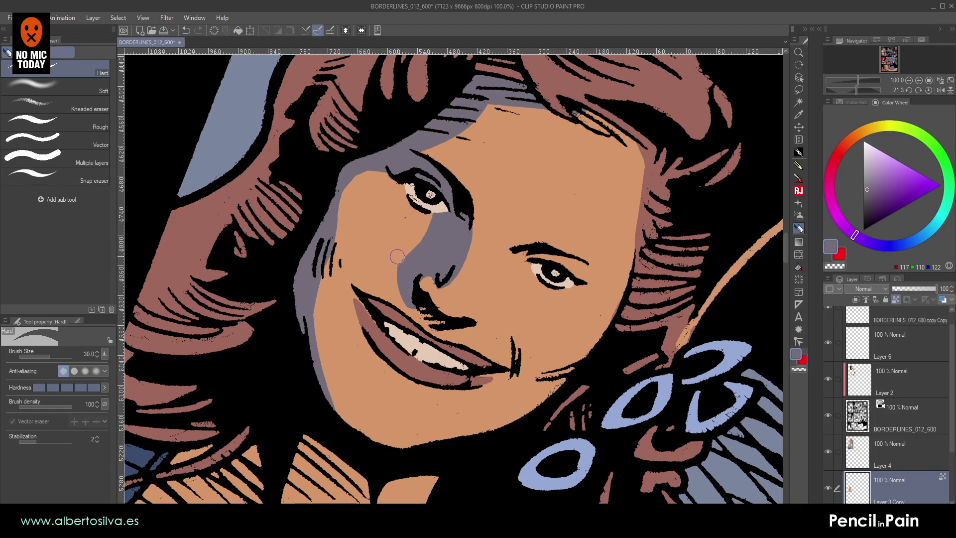
- Trim the cheek-side edge of the nose shadow below the woman's left-hand eye with the Hard eraser at size 30
{"action": "left_click_drag", "start_coordinate": [399, 256], "coordinate": [393, 274]}
{"action": "key", "text": "r"}
{"action": "mouse_move", "coordinate": [716, 313]}
{"action": "left_mouse_down"}
{"action": "mouse_move", "coordinate": [784, 137]}
{"action": "mouse_move", "coordinate": [788, 159]}
{"action": "left_mouse_up"}
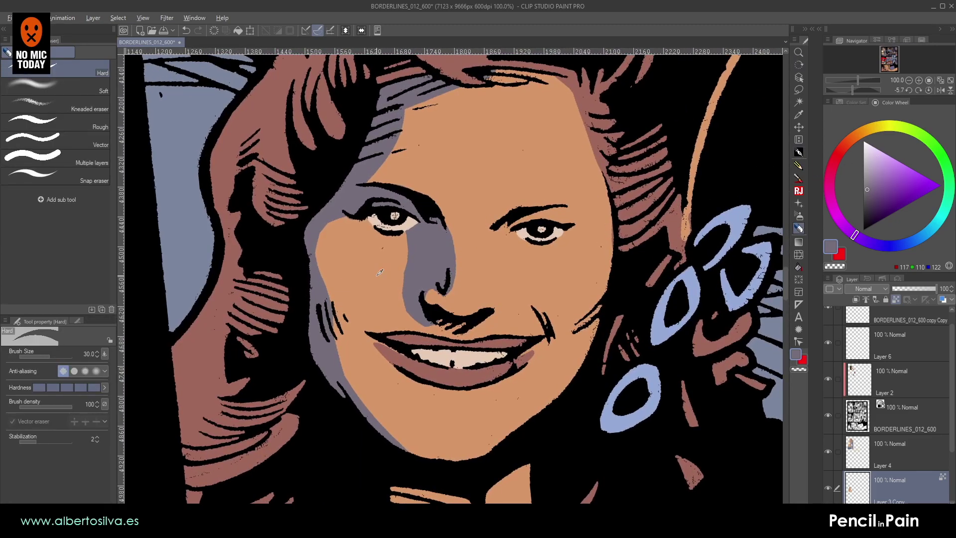
{"action": "mouse_move", "coordinate": [400, 241]}
{"action": "left_mouse_down"}
{"action": "mouse_move", "coordinate": [381, 234]}
{"action": "mouse_move", "coordinate": [421, 226]}
{"action": "mouse_move", "coordinate": [396, 254]}
{"action": "mouse_move", "coordinate": [420, 265]}
{"action": "mouse_move", "coordinate": [421, 227]}
{"action": "mouse_move", "coordinate": [395, 237]}
{"action": "left_mouse_up"}
{"action": "key", "text": "p"}
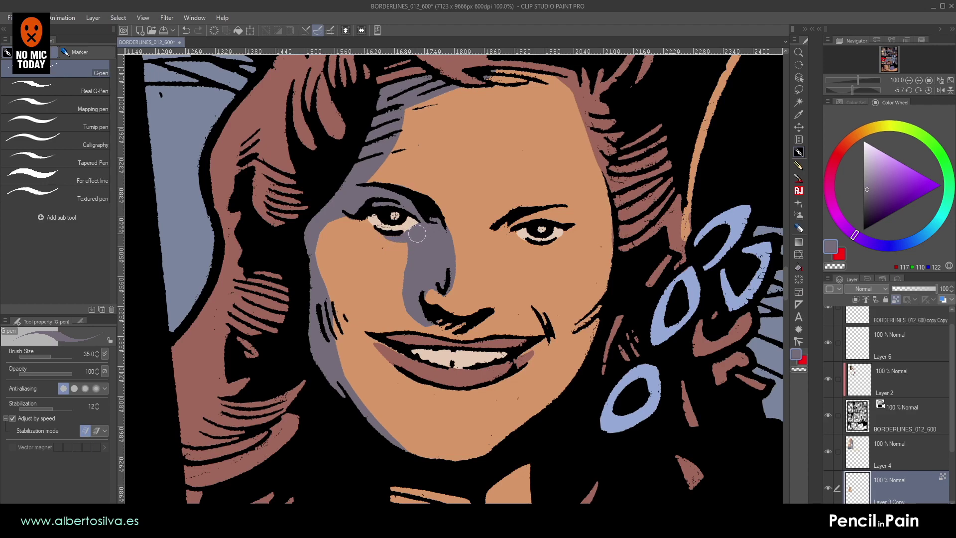
- Paint a grey-purple shadow at the inner corner of the right-hand eye with the G-pen at size 40, trimming it with the sampled skin tone
{"action": "left_click_drag", "start_coordinate": [482, 276], "coordinate": [468, 252]}
{"action": "key", "text": "]"}
{"action": "mouse_move", "coordinate": [508, 190]}
{"action": "left_mouse_down"}
{"action": "mouse_move", "coordinate": [488, 209]}
{"action": "mouse_move", "coordinate": [495, 191]}
{"action": "mouse_move", "coordinate": [479, 219]}
{"action": "mouse_move", "coordinate": [515, 185]}
{"action": "mouse_move", "coordinate": [483, 217]}
{"action": "mouse_move", "coordinate": [518, 192]}
{"action": "mouse_move", "coordinate": [486, 221]}
{"action": "mouse_move", "coordinate": [495, 205]}
{"action": "mouse_move", "coordinate": [485, 218]}
{"action": "mouse_move", "coordinate": [471, 197]}
{"action": "mouse_move", "coordinate": [474, 213]}
{"action": "mouse_move", "coordinate": [483, 191]}
{"action": "mouse_move", "coordinate": [475, 226]}
{"action": "mouse_move", "coordinate": [497, 245]}
{"action": "mouse_move", "coordinate": [473, 215]}
{"action": "mouse_move", "coordinate": [496, 240]}
{"action": "left_mouse_up"}
{"action": "left_click", "coordinate": [495, 174], "text": "alt"}
{"action": "left_click_drag", "start_coordinate": [515, 182], "coordinate": [505, 192]}
{"action": "key", "text": "shift+space"}
{"action": "left_click_drag", "start_coordinate": [455, 167], "coordinate": [403, 177]}
{"action": "key", "text": "p"}
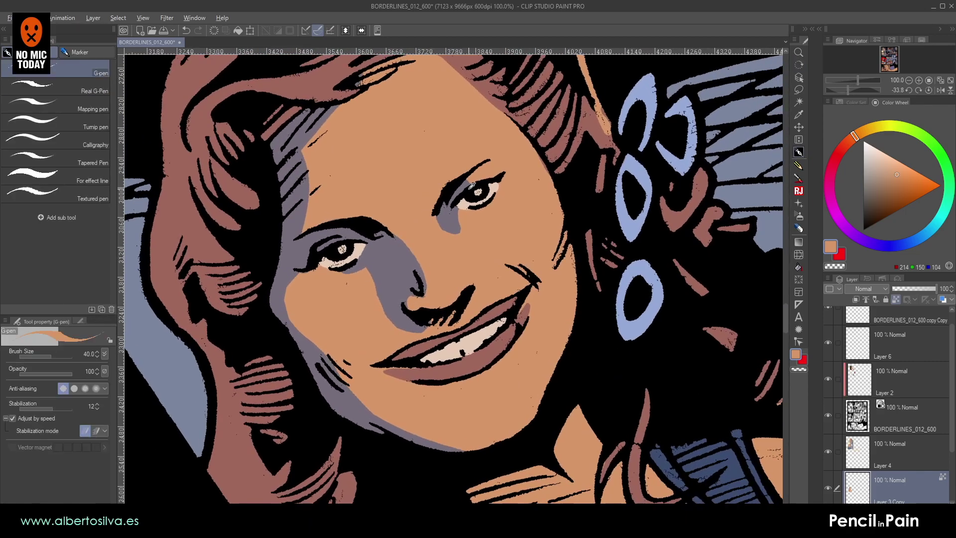
- Resample the grey-purple shadow color and shade the eyelid between the right-hand eye and its brow
{"action": "left_click", "coordinate": [472, 175], "text": "alt"}
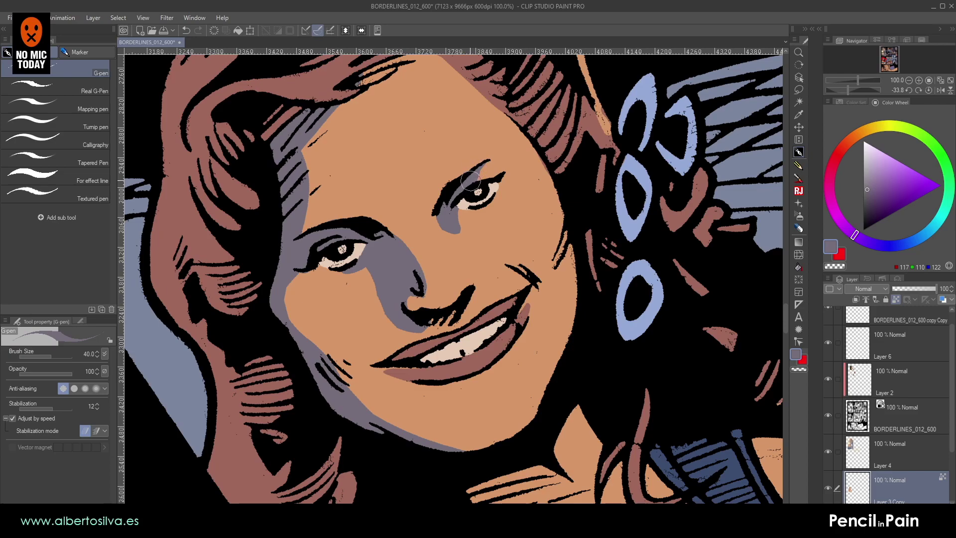
{"action": "key", "text": "r"}
{"action": "left_click_drag", "start_coordinate": [464, 189], "coordinate": [496, 214]}
{"action": "key", "text": "p"}
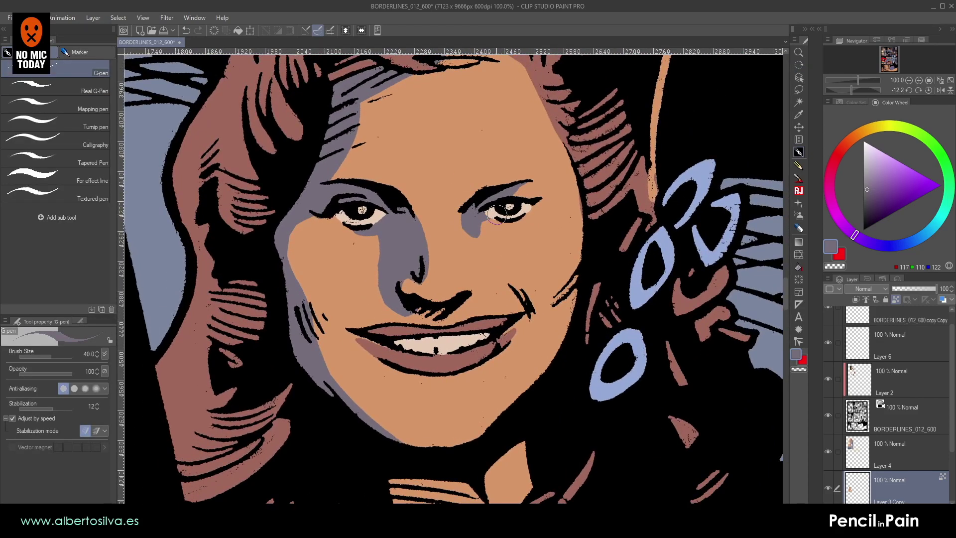
- Extend the grey-purple nose shadow under the left-hand nostril with the G-pen at size 40
{"action": "scroll", "coordinate": [448, 239], "scroll_direction": "down", "scroll_amount": 3}
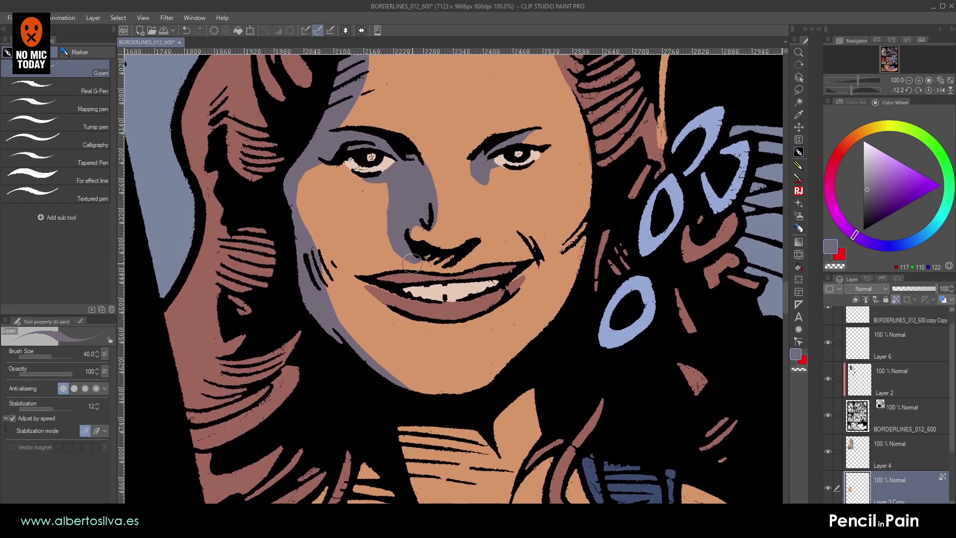
{"action": "mouse_move", "coordinate": [412, 258]}
{"action": "left_mouse_down"}
{"action": "mouse_move", "coordinate": [447, 271]}
{"action": "mouse_move", "coordinate": [440, 260]}
{"action": "left_mouse_up"}
{"action": "left_click_drag", "start_coordinate": [444, 226], "coordinate": [452, 298]}
{"action": "left_click_drag", "start_coordinate": [736, 158], "coordinate": [787, 152]}
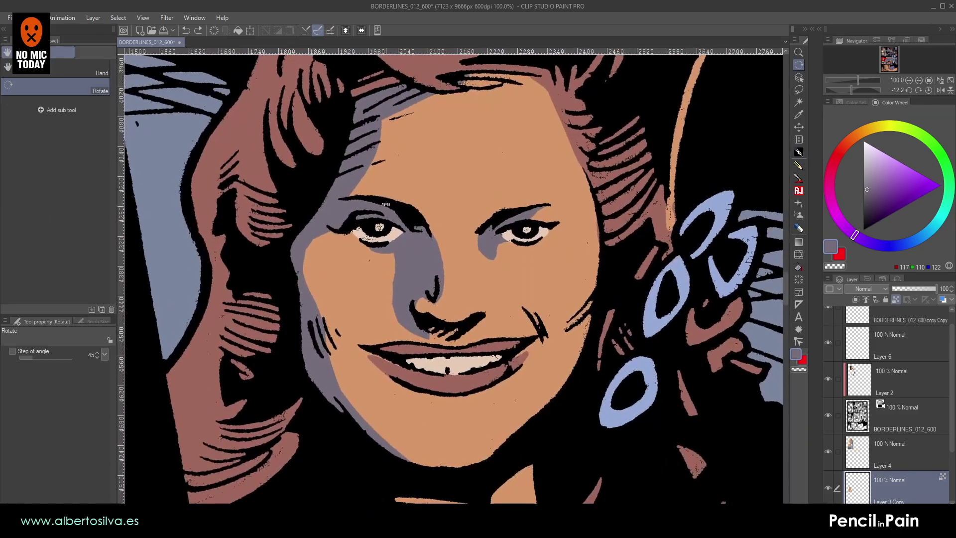
{"action": "left_click", "coordinate": [798, 101]}
{"action": "left_click", "coordinate": [441, 226]}
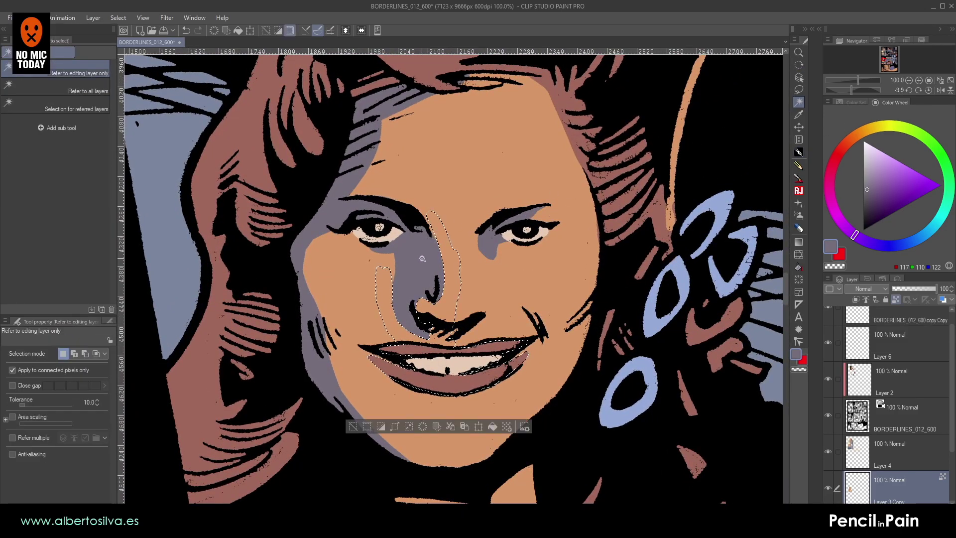
{"action": "key", "text": "ctrl+d"}
{"action": "key", "text": "p"}
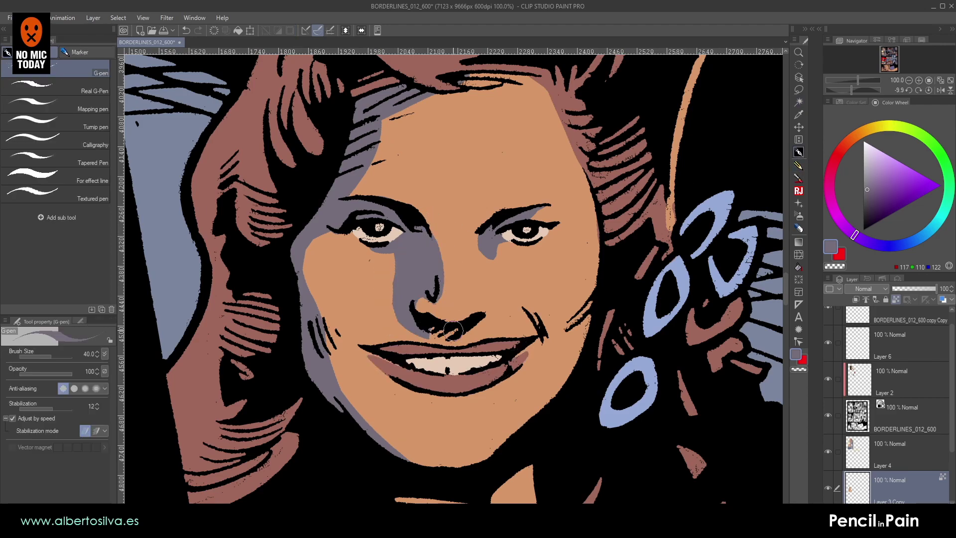
{"action": "left_click", "coordinate": [826, 488]}
{"action": "left_click", "coordinate": [826, 486]}
{"action": "mouse_move", "coordinate": [445, 349]}
{"action": "left_mouse_down"}
{"action": "mouse_move", "coordinate": [400, 381]}
{"action": "mouse_move", "coordinate": [460, 303]}
{"action": "mouse_move", "coordinate": [361, 456]}
{"action": "left_mouse_up"}
{"action": "key", "text": "ctrl+z"}
{"action": "key", "text": "ctrl+z"}
{"action": "key", "text": "ctrl+z"}
{"action": "key", "text": "ctrl+z"}
{"action": "left_click", "coordinate": [798, 101]}
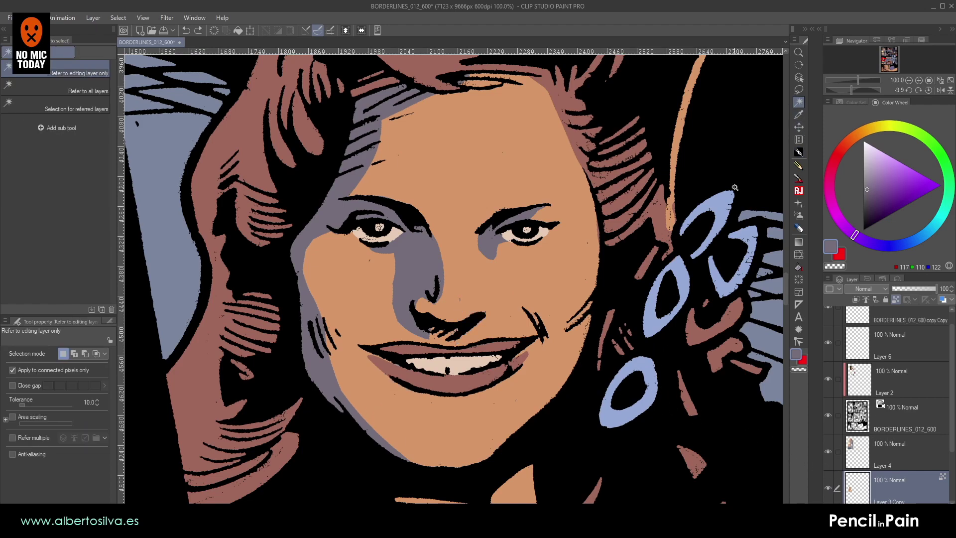
{"action": "left_click", "coordinate": [451, 304]}
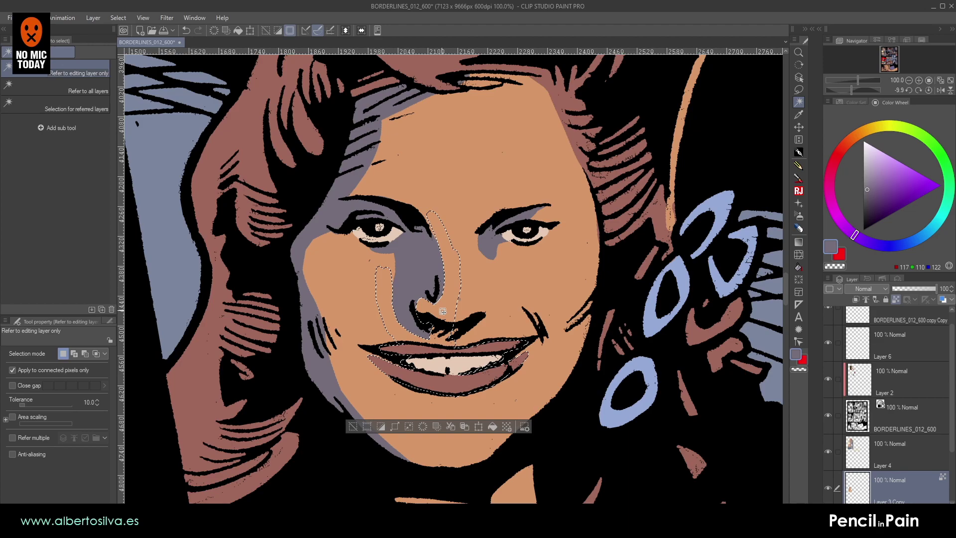
{"action": "key", "text": "ctrl+d"}
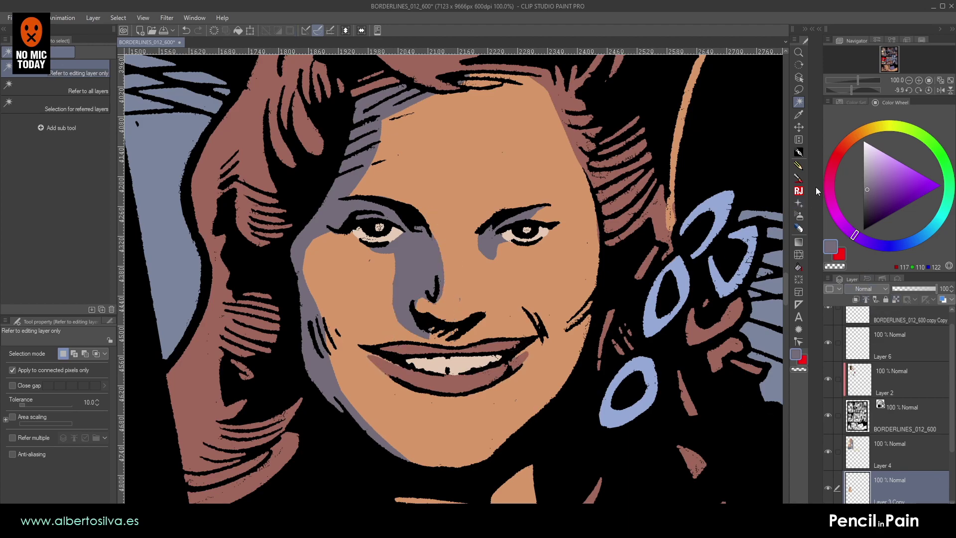
- Paint the grey-purple shadow beneath the nose, between the right-hand nostril and the upper lip, with the G-pen at size 40
{"action": "left_click", "coordinate": [798, 153]}
{"action": "mouse_move", "coordinate": [384, 282]}
{"action": "left_mouse_down"}
{"action": "mouse_move", "coordinate": [438, 210]}
{"action": "mouse_move", "coordinate": [410, 224]}
{"action": "left_mouse_up"}
{"action": "mouse_move", "coordinate": [399, 303]}
{"action": "left_mouse_down"}
{"action": "mouse_move", "coordinate": [394, 276]}
{"action": "mouse_move", "coordinate": [409, 342]}
{"action": "left_mouse_up"}
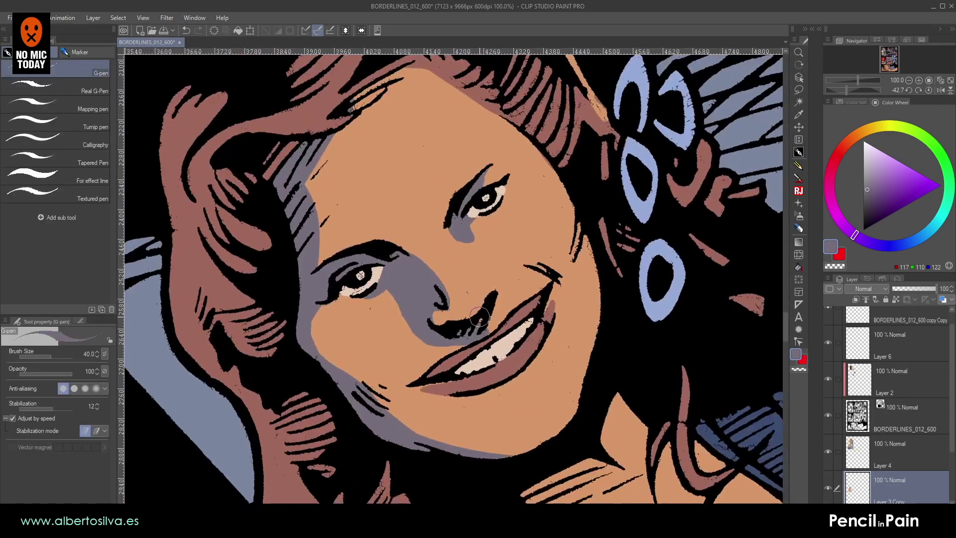
{"action": "mouse_move", "coordinate": [492, 306]}
{"action": "left_mouse_down"}
{"action": "mouse_move", "coordinate": [485, 323]}
{"action": "mouse_move", "coordinate": [554, 248]}
{"action": "mouse_move", "coordinate": [555, 219]}
{"action": "left_mouse_up"}
{"action": "left_click_drag", "start_coordinate": [522, 179], "coordinate": [528, 247]}
- Shade the skin between the hair strokes at the top of the forehead in grey-purple at size 40
{"action": "mouse_move", "coordinate": [510, 159]}
{"action": "left_mouse_down"}
{"action": "mouse_move", "coordinate": [354, 164]}
{"action": "mouse_move", "coordinate": [308, 213]}
{"action": "mouse_move", "coordinate": [342, 261]}
{"action": "left_mouse_up"}
{"action": "mouse_move", "coordinate": [350, 219]}
{"action": "left_mouse_down"}
{"action": "mouse_move", "coordinate": [345, 272]}
{"action": "mouse_move", "coordinate": [342, 259]}
{"action": "left_mouse_up"}
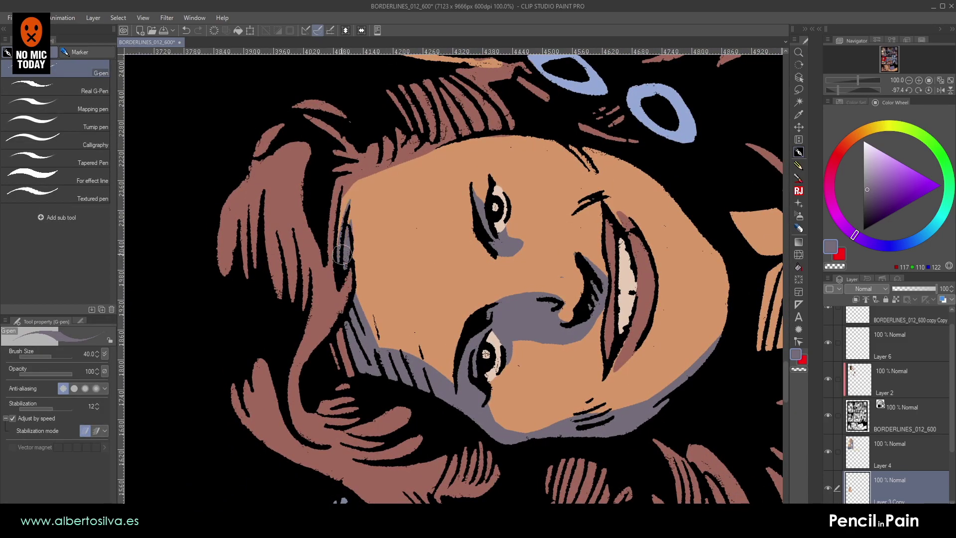
{"action": "left_click_drag", "start_coordinate": [346, 227], "coordinate": [495, 172]}
{"action": "left_click_drag", "start_coordinate": [469, 239], "coordinate": [491, 147]}
- Erase the stray ink specks in the left-hand eye on the BORDERLINES_012_600 line art layer with a small Hard eraser
{"action": "scroll", "coordinate": [454, 126], "scroll_direction": "down", "scroll_amount": 1}
{"action": "scroll", "coordinate": [454, 126], "scroll_direction": "up", "scroll_amount": 1}
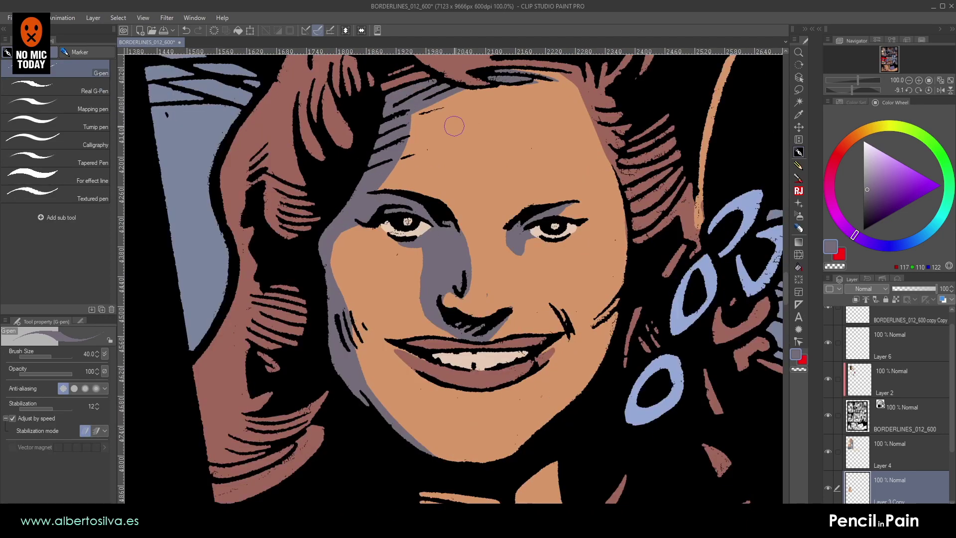
{"action": "scroll", "coordinate": [454, 126], "scroll_direction": "up", "scroll_amount": 2}
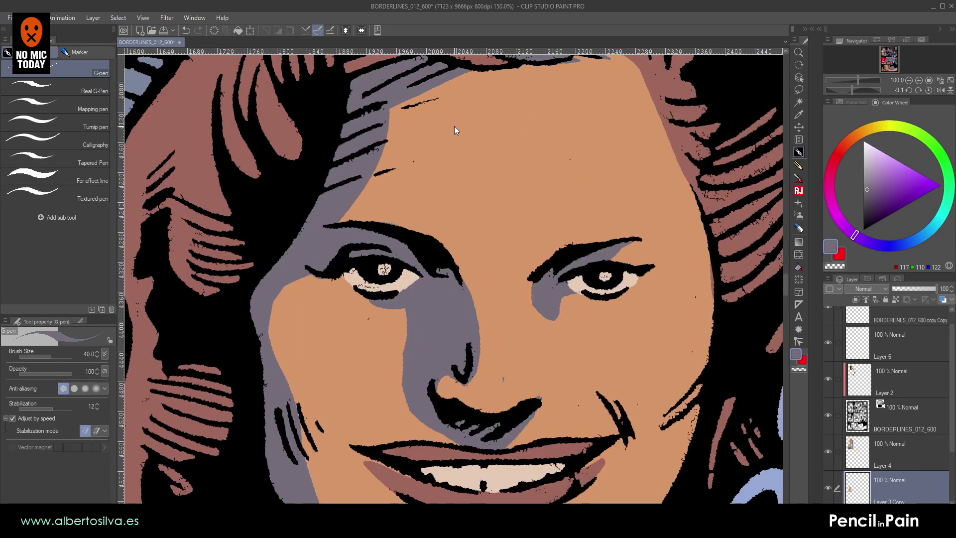
{"action": "left_click", "coordinate": [866, 416]}
{"action": "left_click", "coordinate": [798, 228]}
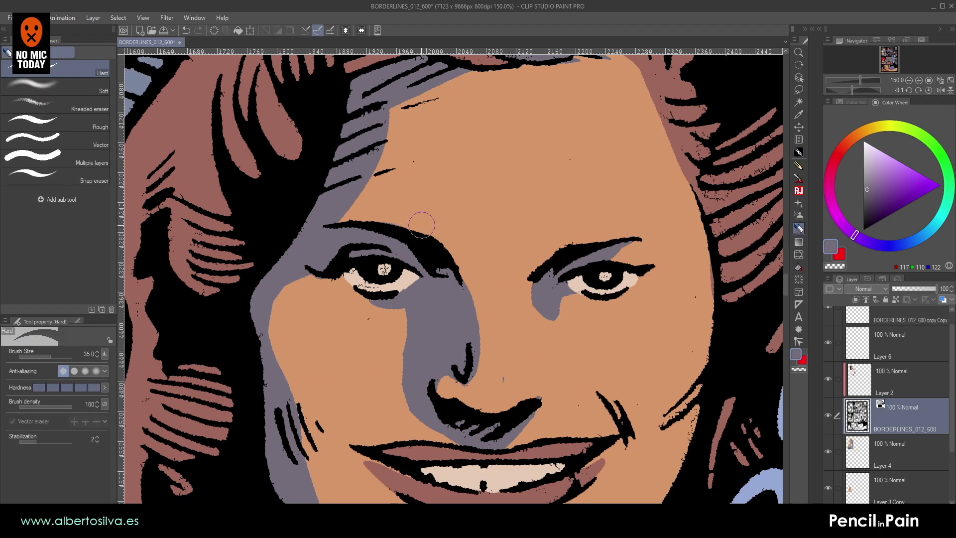
{"action": "key", "text": "bracketleft"}
{"action": "key", "text": "shift+space"}
{"action": "left_click_drag", "start_coordinate": [360, 304], "coordinate": [374, 358]}
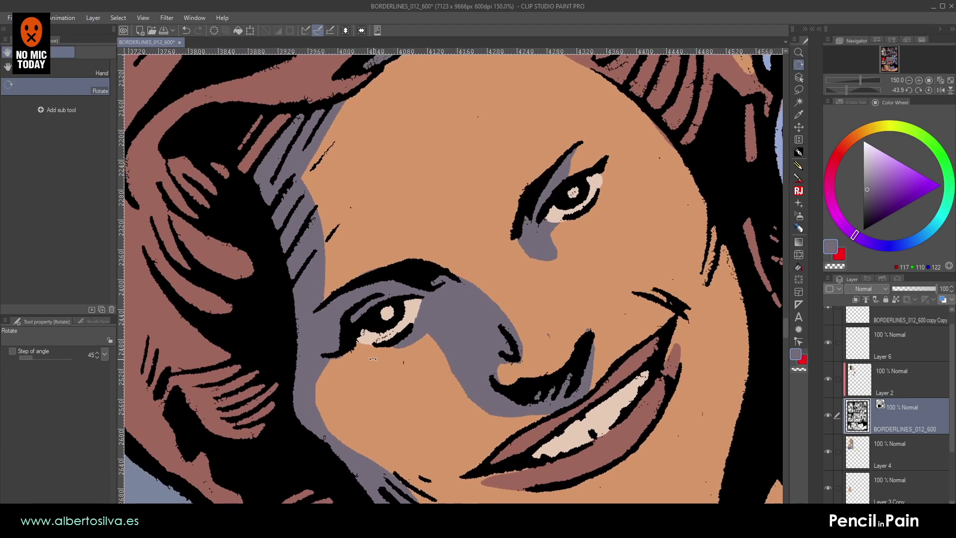
{"action": "key", "text": "e"}
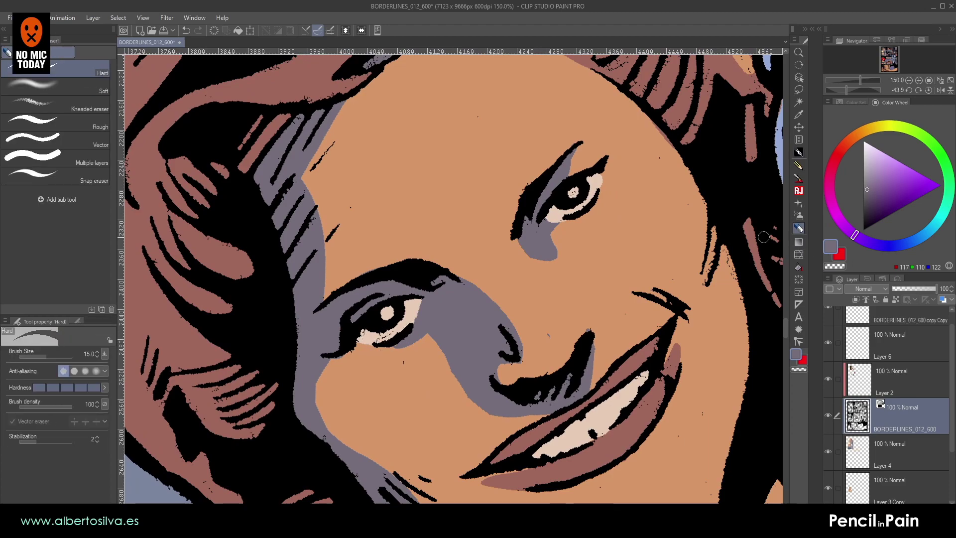
{"action": "key", "text": "bracketleft"}
{"action": "mouse_move", "coordinate": [369, 341]}
{"action": "left_mouse_down"}
{"action": "mouse_move", "coordinate": [386, 336]}
{"action": "mouse_move", "coordinate": [360, 343]}
{"action": "left_mouse_up"}
- Clean the ink specks out of the right-hand eye's highlight with the Hard eraser, ending at size 17.5
{"action": "key", "text": "bracketleft"}
{"action": "key", "text": "bracketleft"}
{"action": "key", "text": "bracketright"}
{"action": "key", "text": "bracketright"}
{"action": "left_click_drag", "start_coordinate": [566, 306], "coordinate": [531, 346]}
{"action": "key", "text": "bracketright"}
{"action": "key", "text": "bracketright"}
{"action": "left_click_drag", "start_coordinate": [480, 393], "coordinate": [487, 263]}
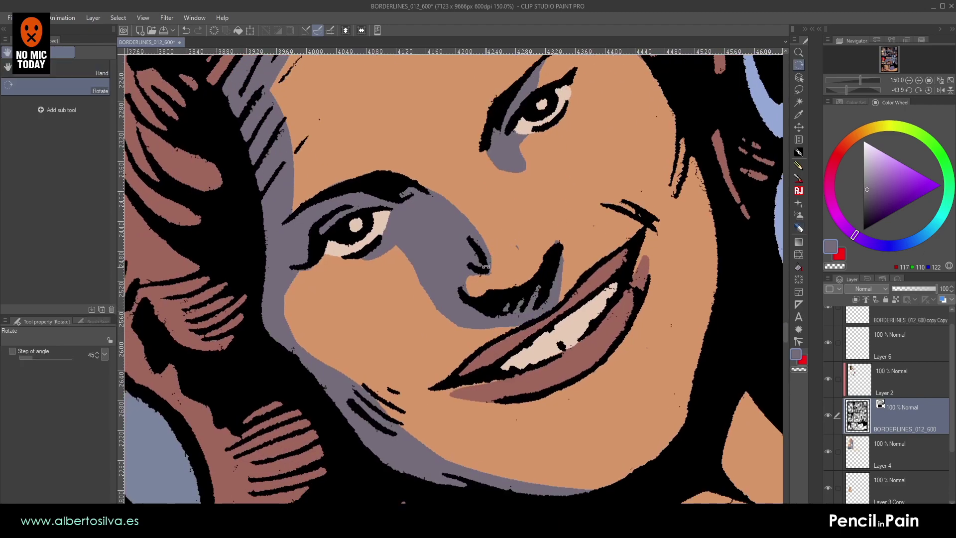
{"action": "double_click", "coordinate": [486, 265]}
{"action": "left_click_drag", "start_coordinate": [466, 317], "coordinate": [467, 321]}
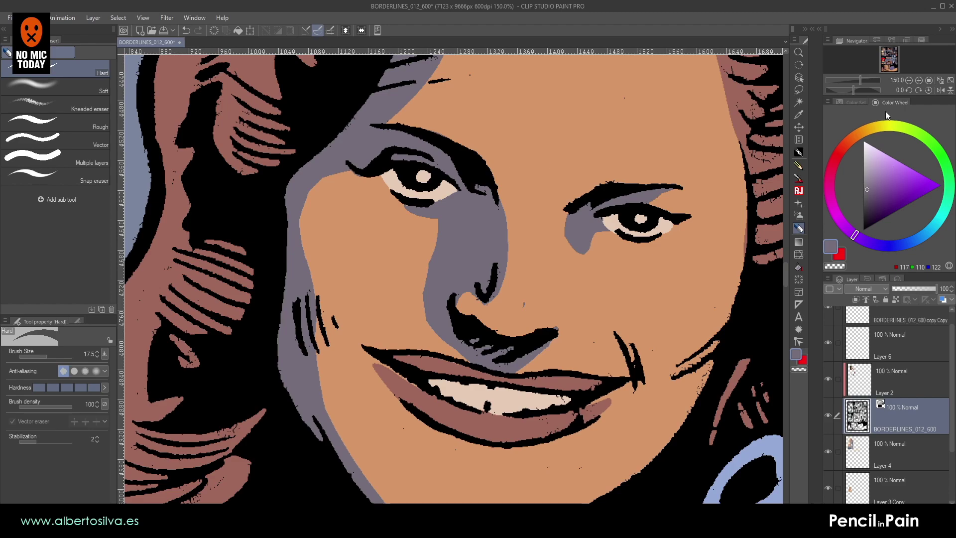
- Auto-select the connected grey-purple shadow across the nose, brow and cheek on Layer 3 Copy
{"action": "left_click", "coordinate": [909, 80]}
{"action": "left_click", "coordinate": [909, 80]}
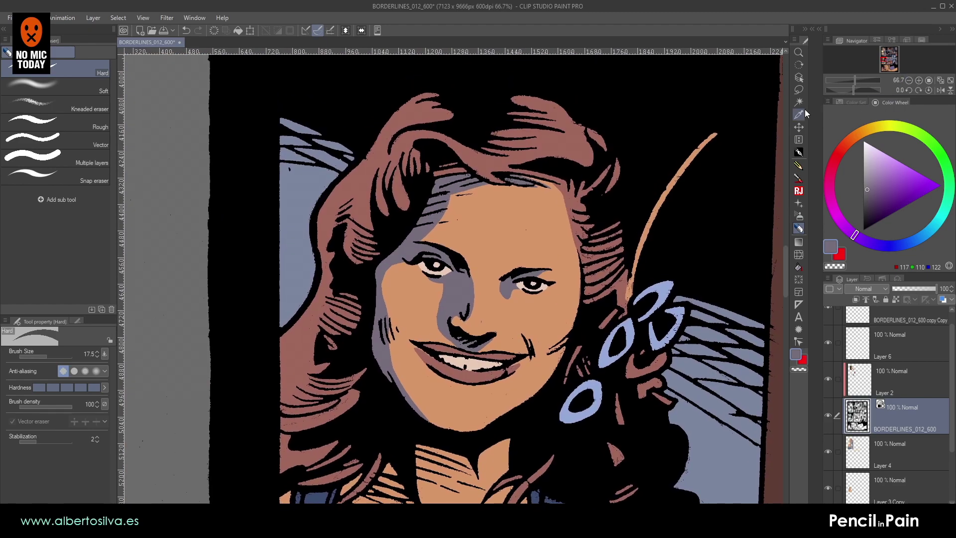
{"action": "left_click", "coordinate": [799, 102]}
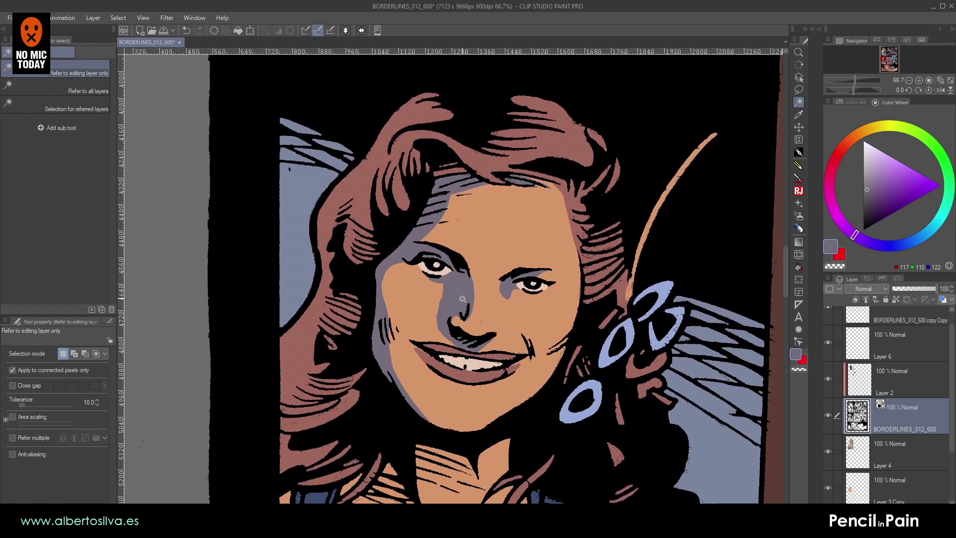
{"action": "left_click", "coordinate": [462, 299]}
{"action": "key", "text": "ctrl+d"}
{"action": "left_click", "coordinate": [869, 449]}
{"action": "left_click", "coordinate": [436, 327]}
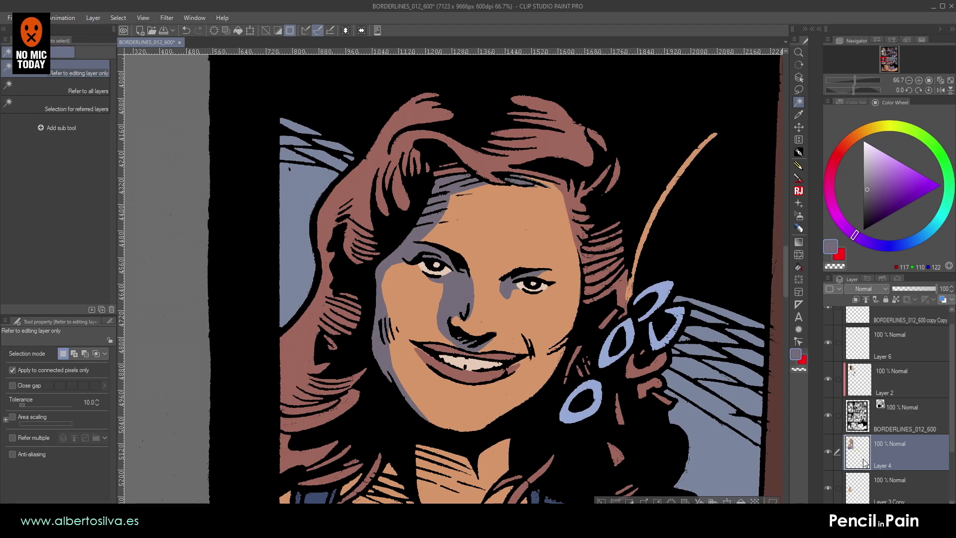
{"action": "left_click", "coordinate": [854, 488]}
{"action": "left_click", "coordinate": [450, 307]}
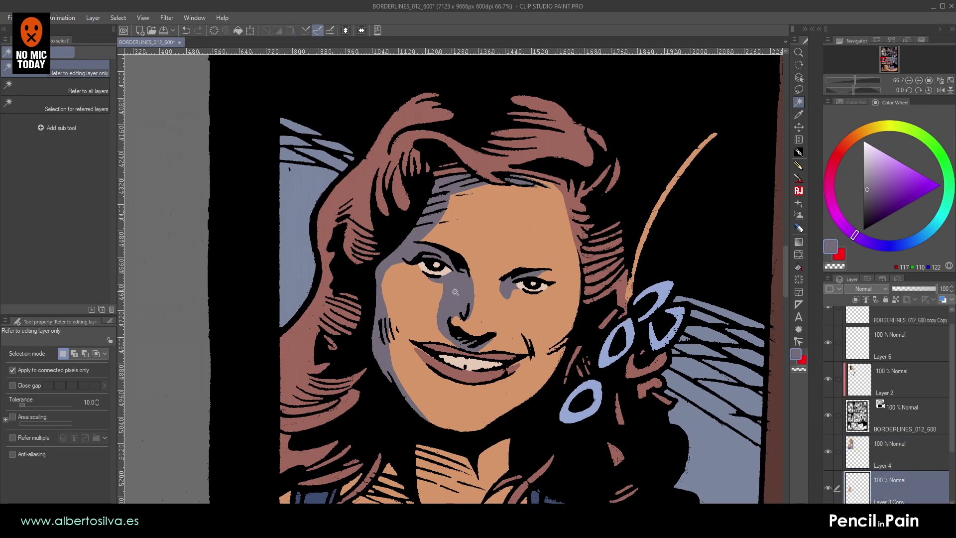
{"action": "scroll", "coordinate": [400, 259], "scroll_direction": "up", "scroll_amount": 1}
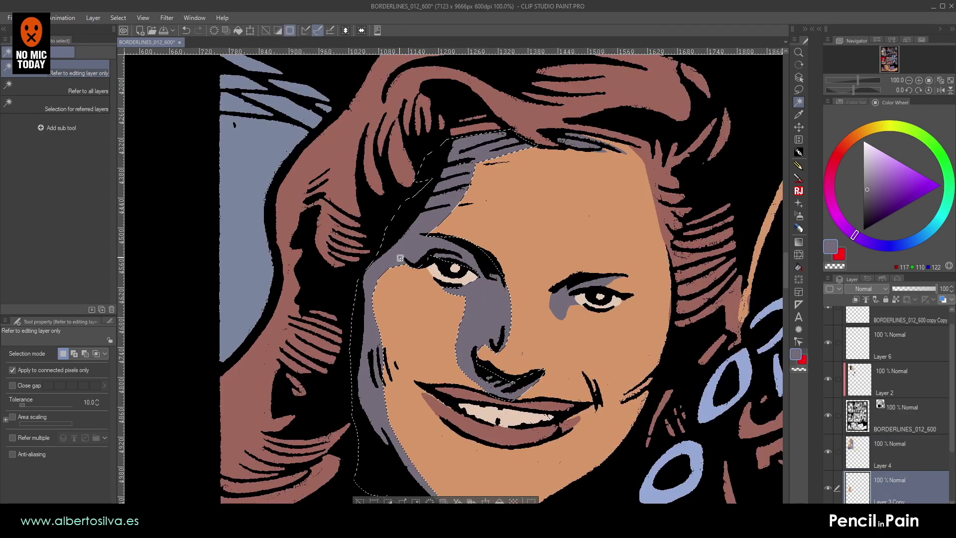
- Blend the selected shadow with the sampled orange skin tone using Foreground to transparent gradients, undoing unwanted tries, and deselect it
{"action": "left_click", "coordinate": [798, 242]}
{"action": "left_click", "coordinate": [773, 267], "text": "alt"}
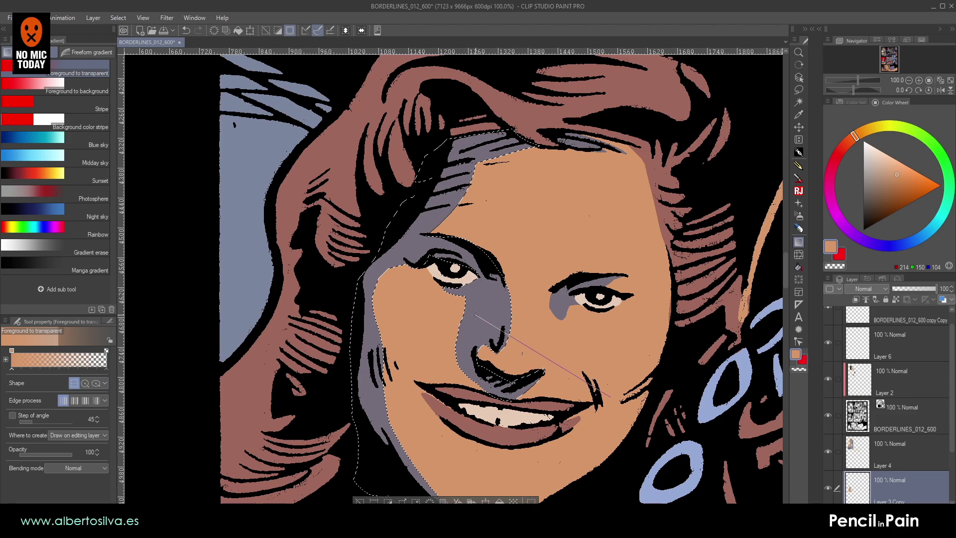
{"action": "left_click_drag", "start_coordinate": [616, 391], "coordinate": [395, 270]}
{"action": "key", "text": "ctrl+z"}
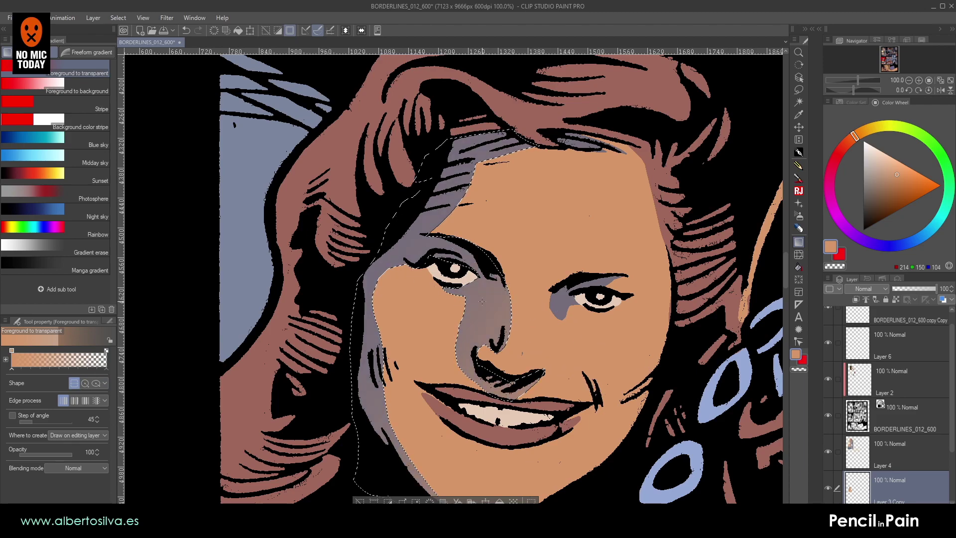
{"action": "left_click_drag", "start_coordinate": [614, 379], "coordinate": [651, 243]}
{"action": "left_click_drag", "start_coordinate": [525, 397], "coordinate": [520, 200]}
{"action": "key", "text": "ctrl+z"}
{"action": "left_click_drag", "start_coordinate": [587, 429], "coordinate": [506, 233]}
{"action": "left_click_drag", "start_coordinate": [590, 176], "coordinate": [529, 354]}
{"action": "scroll", "coordinate": [517, 136], "scroll_direction": "down", "scroll_amount": 2}
{"action": "key", "text": "ctrl+d"}
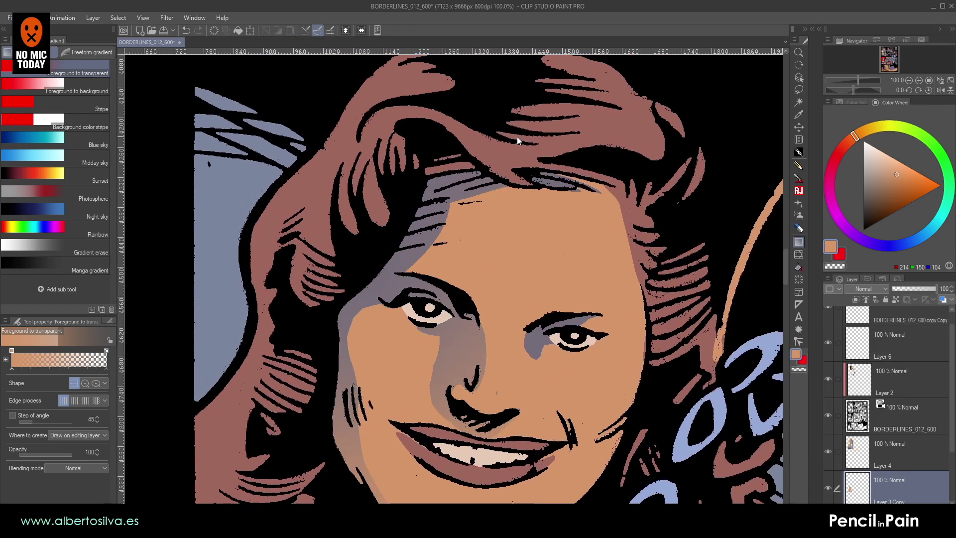
- Sample the reddish-brown of the chest hatching in the dreamcatcher panel as the G-pen's drawing color
{"action": "scroll", "coordinate": [517, 137], "scroll_direction": "down", "scroll_amount": 1}
{"action": "scroll", "coordinate": [517, 136], "scroll_direction": "up", "scroll_amount": 4}
{"action": "left_click_drag", "start_coordinate": [407, 422], "coordinate": [450, 197]}
{"action": "left_click_drag", "start_coordinate": [541, 185], "coordinate": [427, 293]}
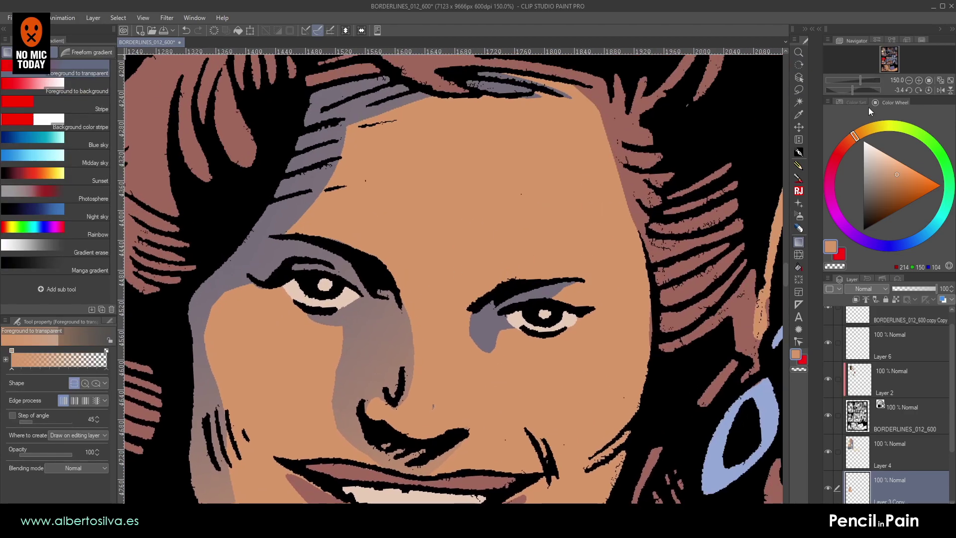
{"action": "left_click", "coordinate": [908, 79]}
{"action": "left_click", "coordinate": [908, 79]}
{"action": "left_click_drag", "start_coordinate": [394, 170], "coordinate": [393, 418]}
{"action": "left_click_drag", "start_coordinate": [411, 139], "coordinate": [376, 406]}
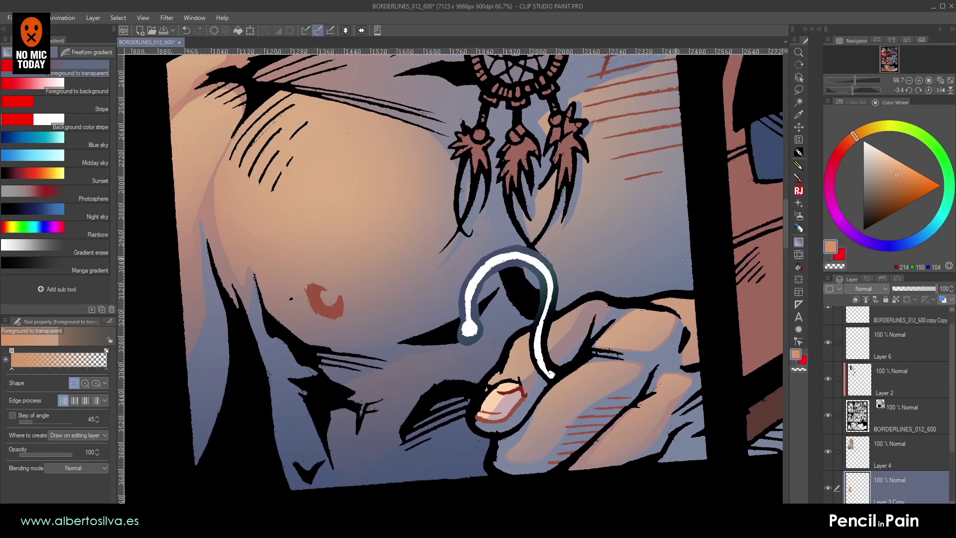
{"action": "left_click", "coordinate": [798, 152]}
{"action": "scroll", "coordinate": [607, 190], "scroll_direction": "up", "scroll_amount": 5}
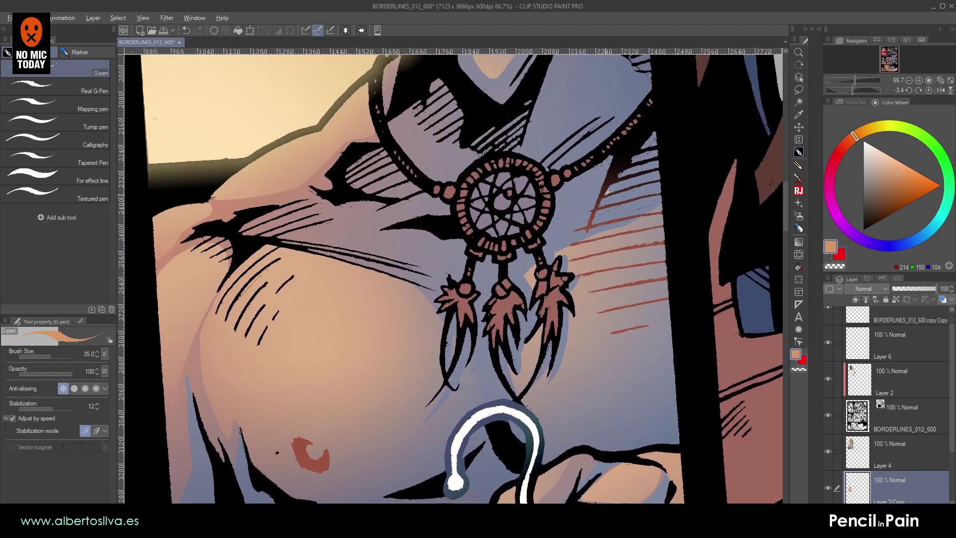
{"action": "left_click", "coordinate": [642, 279], "text": "alt"}
- Recolor the ink hatching on the woman's shadowed cheek reddish brown on Layer 2 with the G-pen at size 60
{"action": "scroll", "coordinate": [490, 273], "scroll_direction": "down", "scroll_amount": 5}
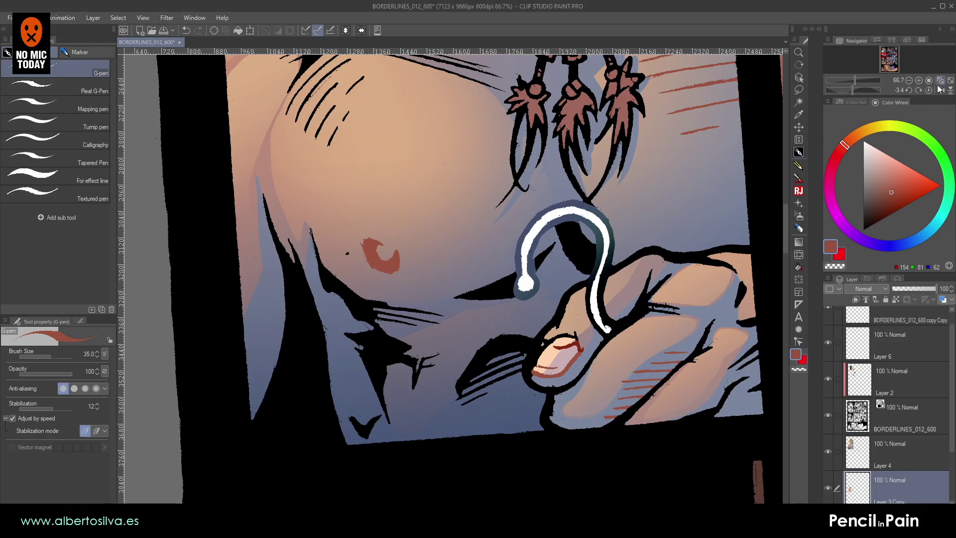
{"action": "left_click_drag", "start_coordinate": [673, 313], "coordinate": [716, 80]}
{"action": "left_click_drag", "start_coordinate": [546, 356], "coordinate": [432, 212]}
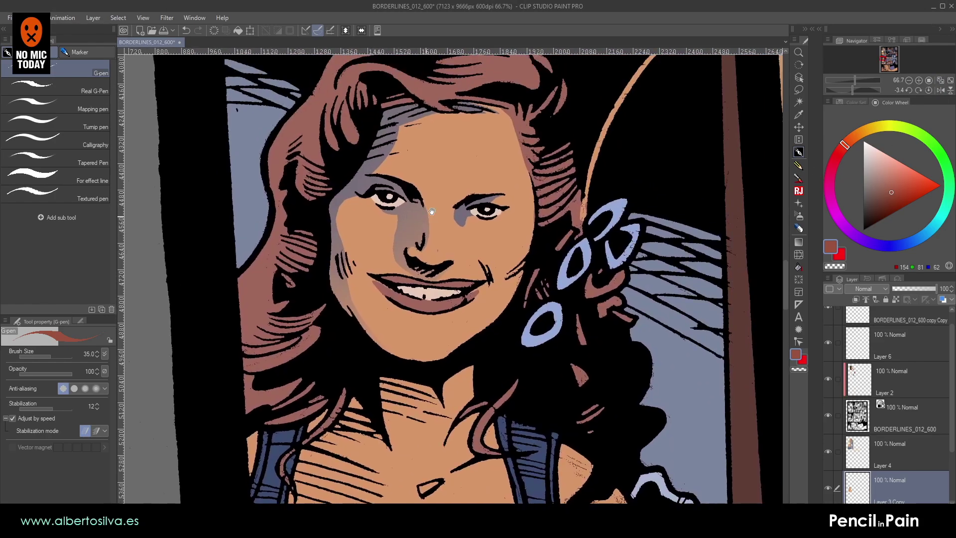
{"action": "left_click", "coordinate": [918, 79]}
{"action": "left_click", "coordinate": [919, 80]}
{"action": "key", "text": "bracketright"}
{"action": "key", "text": "bracketright"}
{"action": "key", "text": "bracketright"}
{"action": "left_click", "coordinate": [855, 390]}
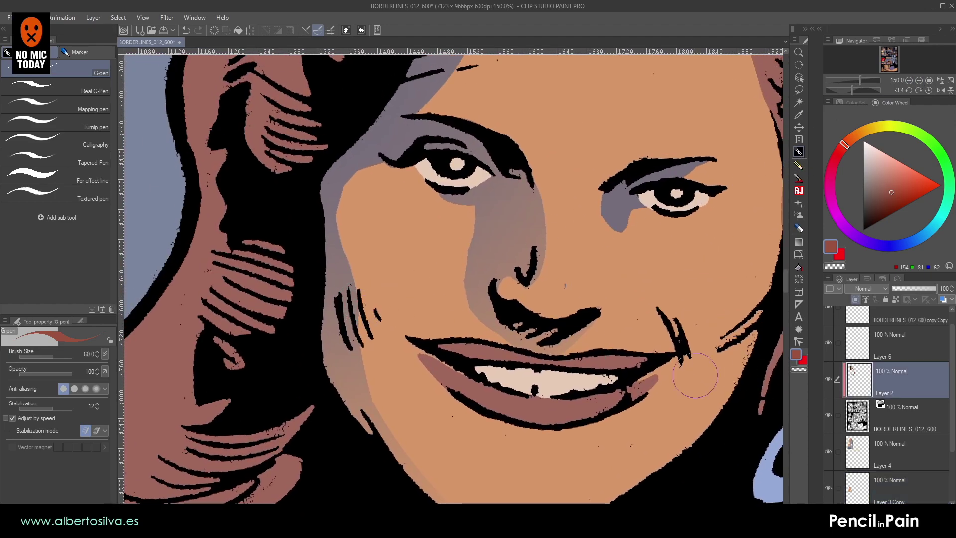
{"action": "mouse_move", "coordinate": [363, 289]}
{"action": "left_mouse_down"}
{"action": "mouse_move", "coordinate": [376, 343]}
{"action": "mouse_move", "coordinate": [354, 319]}
{"action": "mouse_move", "coordinate": [358, 341]}
{"action": "left_mouse_up"}
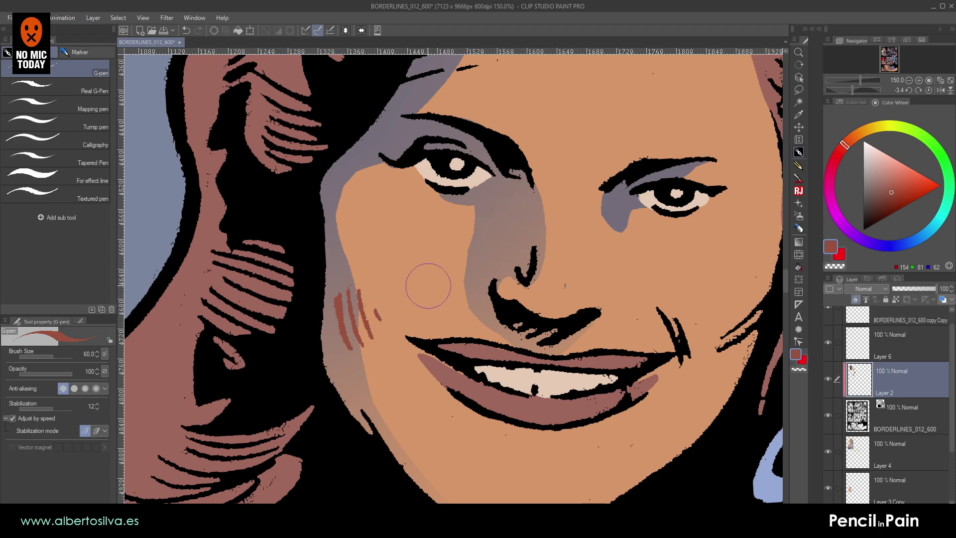
- Recolor the nose line and the forehead hatching along the hairline reddish brown, reducing the G-pen to size 30
{"action": "mouse_move", "coordinate": [522, 254]}
{"action": "left_mouse_down"}
{"action": "mouse_move", "coordinate": [512, 239]}
{"action": "mouse_move", "coordinate": [533, 327]}
{"action": "mouse_move", "coordinate": [537, 435]}
{"action": "left_mouse_up"}
{"action": "mouse_move", "coordinate": [421, 262]}
{"action": "left_mouse_down"}
{"action": "mouse_move", "coordinate": [440, 259]}
{"action": "mouse_move", "coordinate": [436, 230]}
{"action": "left_mouse_up"}
{"action": "left_click_drag", "start_coordinate": [454, 199], "coordinate": [490, 193]}
{"action": "mouse_move", "coordinate": [416, 217]}
{"action": "left_mouse_down"}
{"action": "mouse_move", "coordinate": [432, 214]}
{"action": "mouse_move", "coordinate": [439, 191]}
{"action": "mouse_move", "coordinate": [405, 209]}
{"action": "mouse_move", "coordinate": [373, 282]}
{"action": "mouse_move", "coordinate": [387, 272]}
{"action": "left_mouse_up"}
{"action": "key", "text": "bracketleft"}
{"action": "key", "text": "bracketleft"}
{"action": "key", "text": "bracketleft"}
{"action": "key", "text": "shift+space"}
{"action": "left_click_drag", "start_coordinate": [478, 234], "coordinate": [325, 254]}
{"action": "key", "text": "bracketleft"}
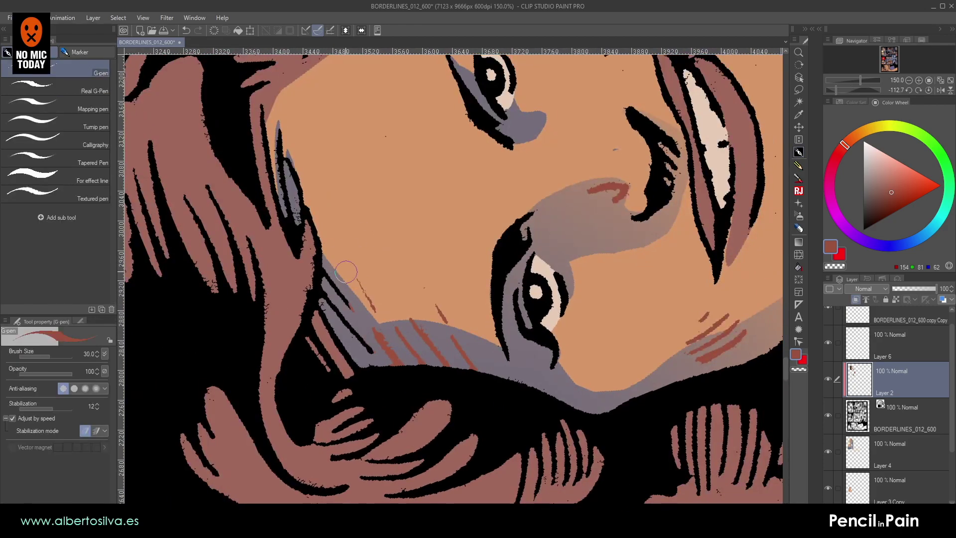
{"action": "mouse_move", "coordinate": [336, 288]}
{"action": "left_mouse_down"}
{"action": "mouse_move", "coordinate": [328, 273]}
{"action": "mouse_move", "coordinate": [350, 306]}
{"action": "mouse_move", "coordinate": [336, 309]}
{"action": "mouse_move", "coordinate": [372, 353]}
{"action": "left_mouse_up"}
- Recolor the hatching at the edge of the woman's lit cheek, beside the earrings, in the same reddish brown
{"action": "key", "text": "shift+space"}
{"action": "mouse_move", "coordinate": [365, 272]}
{"action": "left_mouse_down"}
{"action": "mouse_move", "coordinate": [567, 231]}
{"action": "mouse_move", "coordinate": [506, 163]}
{"action": "mouse_move", "coordinate": [458, 153]}
{"action": "mouse_move", "coordinate": [473, 155]}
{"action": "left_mouse_up"}
{"action": "key", "text": "space"}
{"action": "left_click_drag", "start_coordinate": [571, 316], "coordinate": [414, 177]}
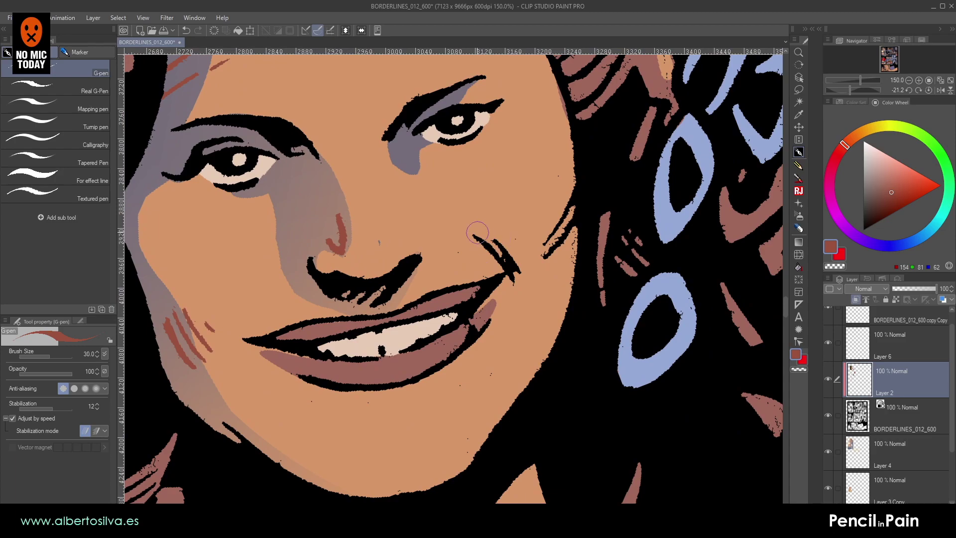
{"action": "mouse_move", "coordinate": [552, 249]}
{"action": "left_mouse_down"}
{"action": "mouse_move", "coordinate": [551, 219]}
{"action": "mouse_move", "coordinate": [559, 200]}
{"action": "mouse_move", "coordinate": [562, 225]}
{"action": "mouse_move", "coordinate": [566, 192]}
{"action": "mouse_move", "coordinate": [563, 224]}
{"action": "mouse_move", "coordinate": [622, 299]}
{"action": "mouse_move", "coordinate": [604, 357]}
{"action": "mouse_move", "coordinate": [642, 353]}
{"action": "left_mouse_up"}
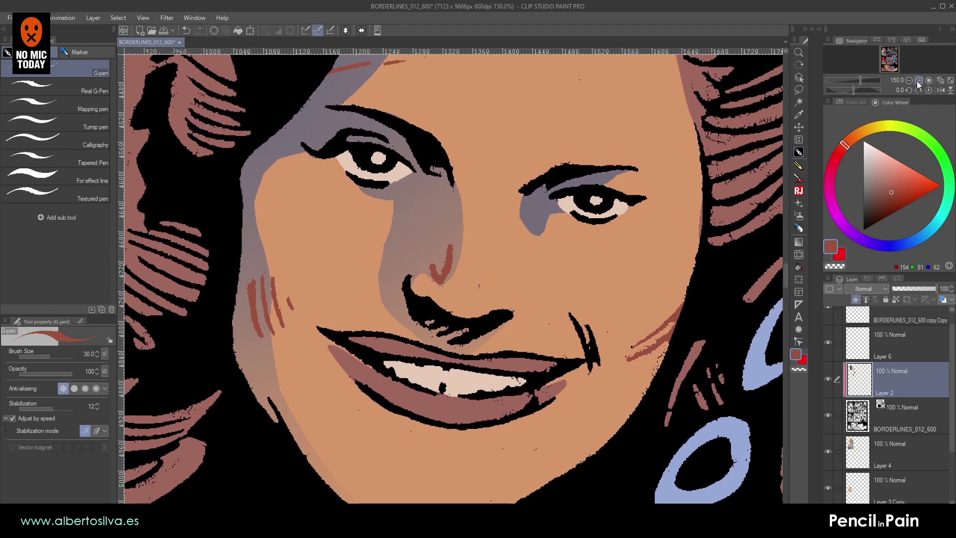
{"action": "double_click", "coordinate": [909, 81]}
{"action": "mouse_move", "coordinate": [649, 210]}
{"action": "left_mouse_down"}
{"action": "mouse_move", "coordinate": [663, 203]}
{"action": "mouse_move", "coordinate": [657, 217]}
{"action": "left_mouse_up"}
{"action": "left_click_drag", "start_coordinate": [538, 235], "coordinate": [539, 246]}
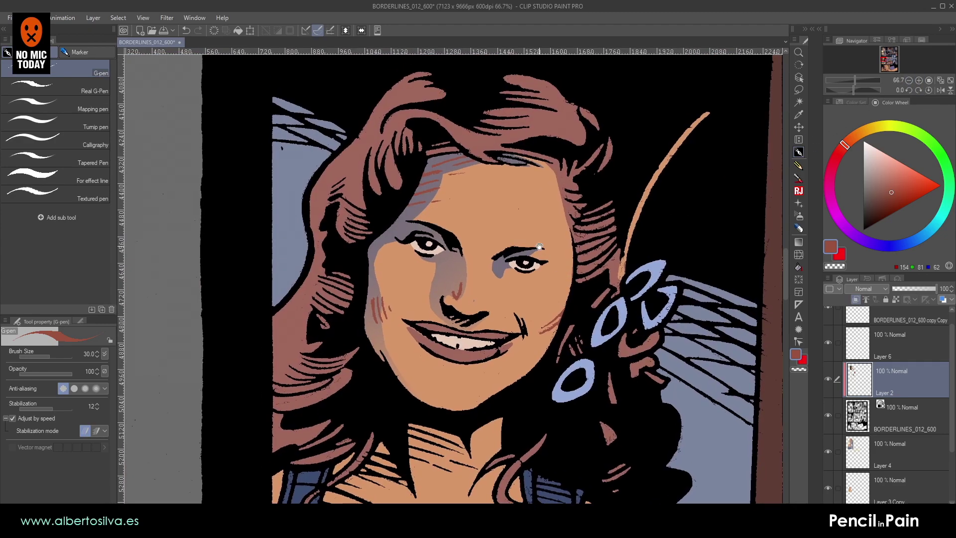
{"action": "scroll", "coordinate": [539, 245], "scroll_direction": "up", "scroll_amount": 4}
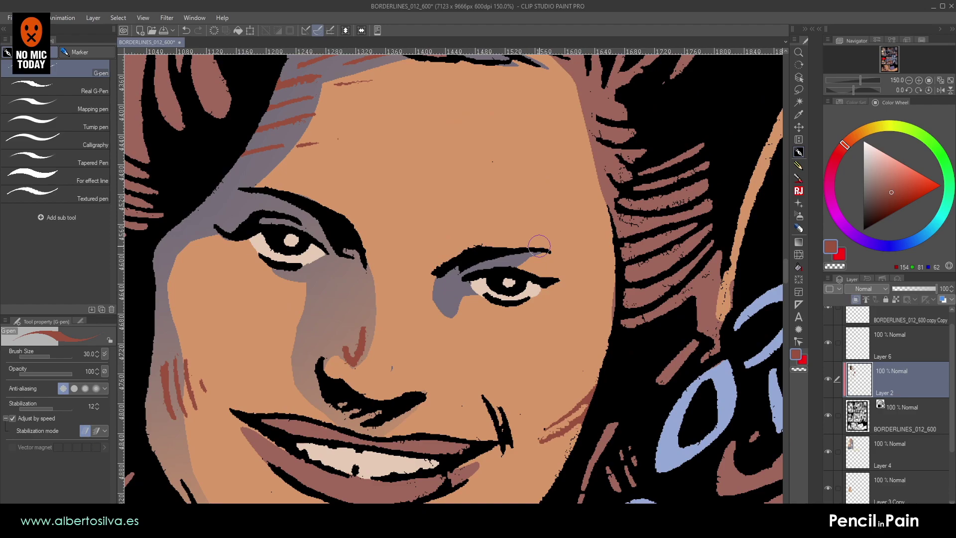
{"action": "left_click", "coordinate": [909, 81]}
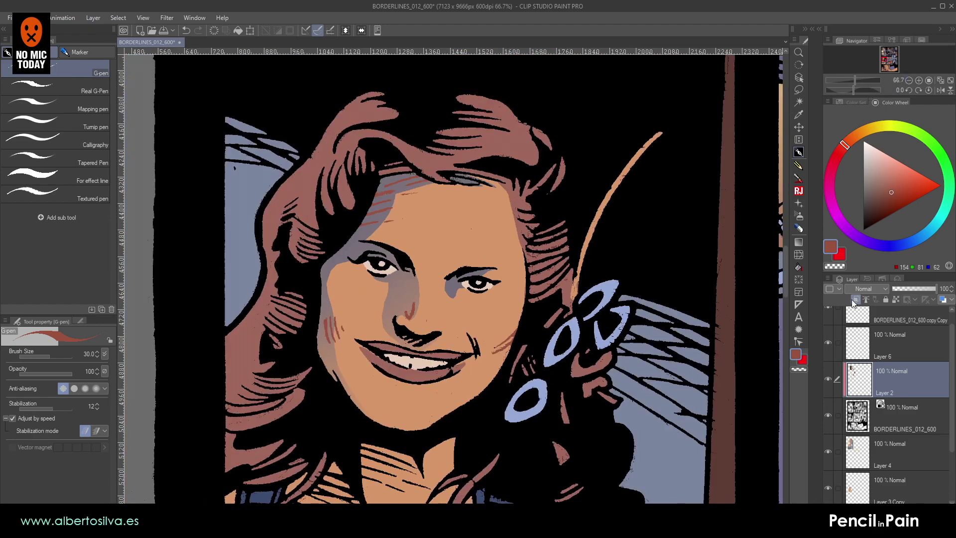
{"action": "left_click", "coordinate": [905, 450]}
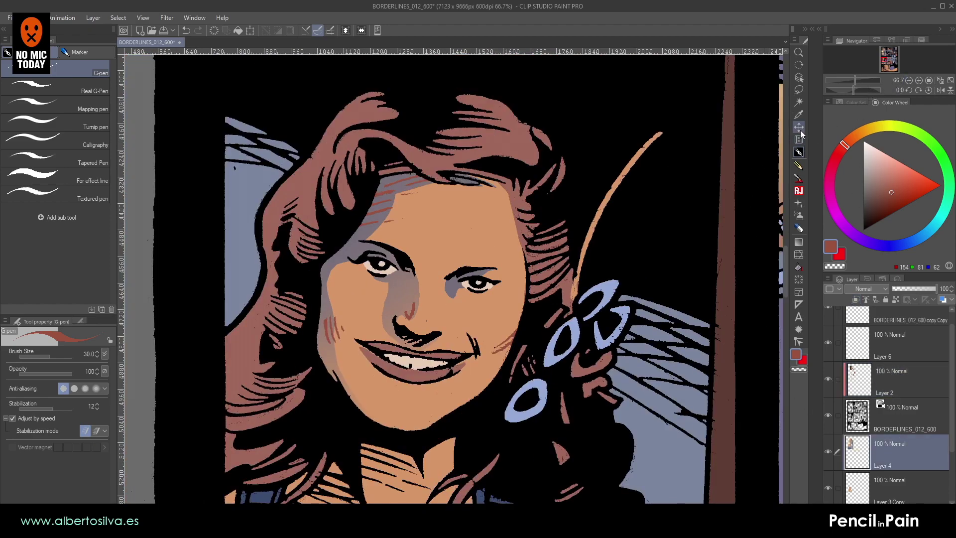
{"action": "left_click", "coordinate": [798, 102]}
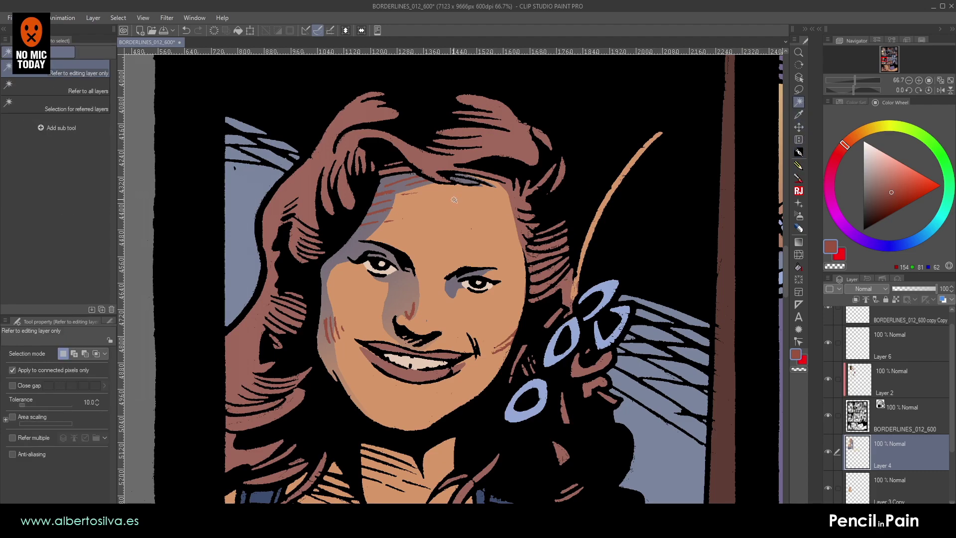
{"action": "left_click", "coordinate": [447, 231]}
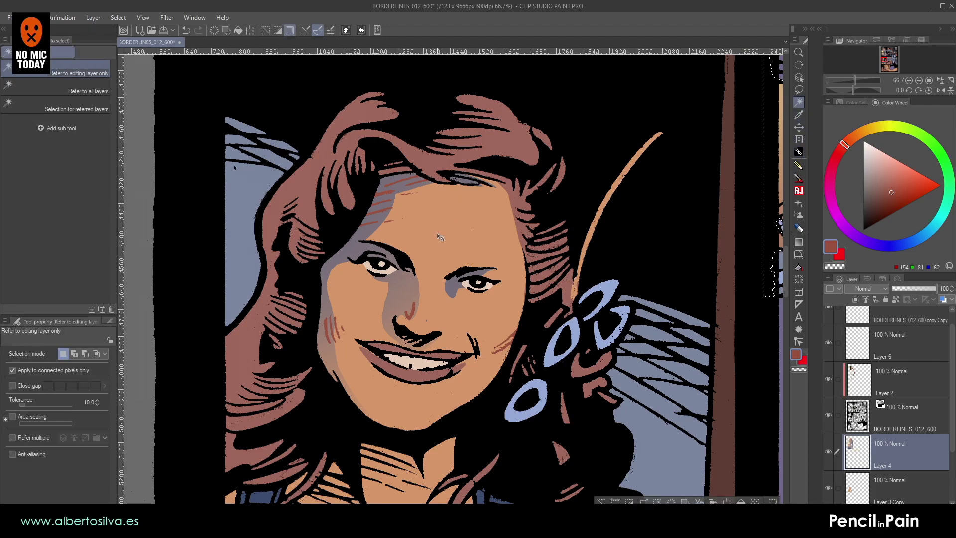
{"action": "key", "text": "ctrl+d"}
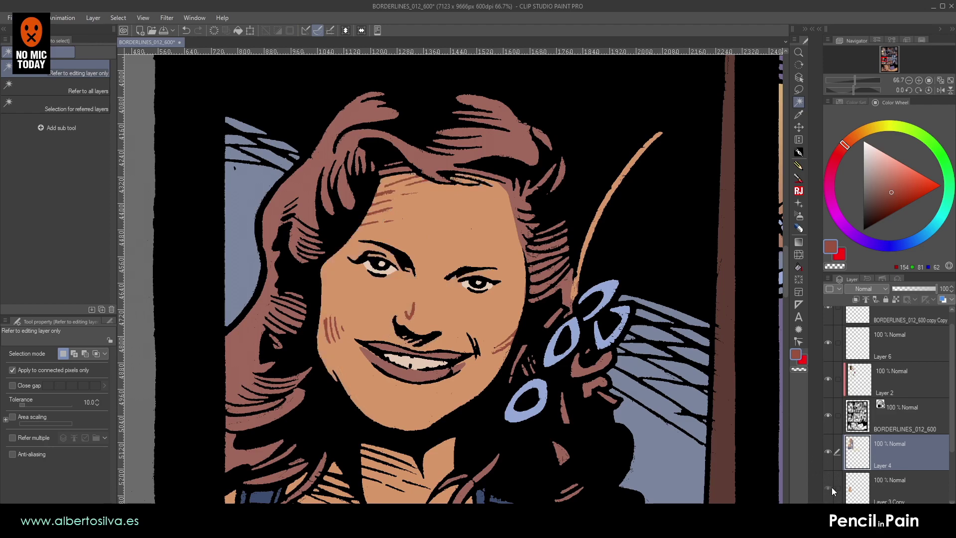
- Auto-select the connected lit skin of the woman's face on Layer 3 Copy, adding the areas beside the nose
{"action": "left_click", "coordinate": [876, 490]}
{"action": "left_click", "coordinate": [453, 249]}
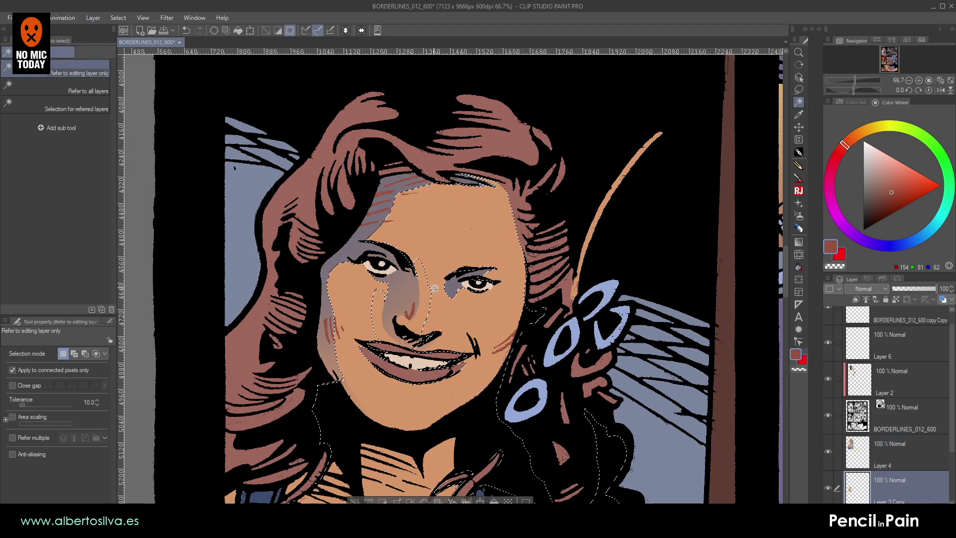
{"action": "left_click", "coordinate": [386, 320], "text": "shift"}
{"action": "left_click", "coordinate": [439, 344], "text": "shift"}
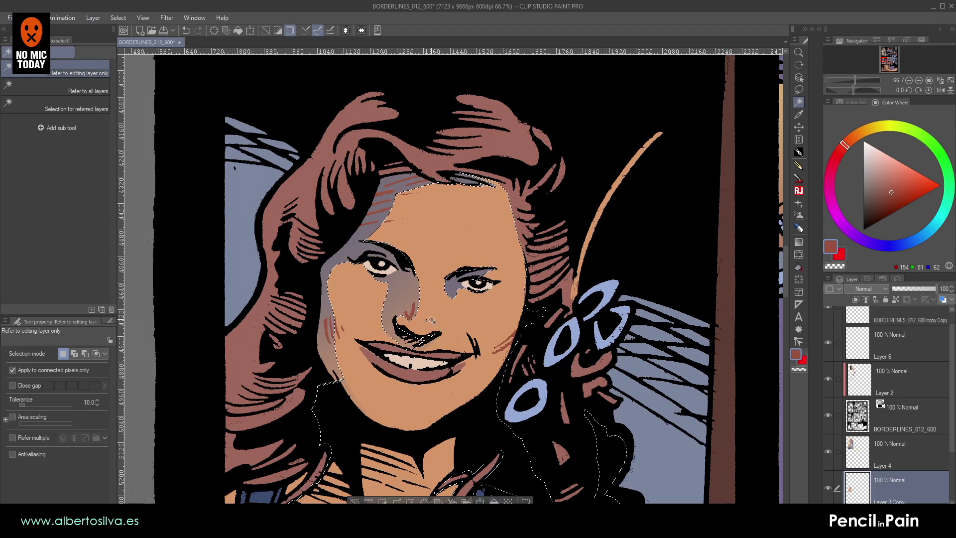
- Trim the selection with the Lasso so it covers only the face, without the hair and neck areas
{"action": "left_click", "coordinate": [798, 90]}
{"action": "mouse_move", "coordinate": [457, 356]}
{"action": "left_mouse_down"}
{"action": "mouse_move", "coordinate": [486, 182]}
{"action": "mouse_move", "coordinate": [482, 192]}
{"action": "left_mouse_up"}
{"action": "mouse_move", "coordinate": [418, 270]}
{"action": "left_mouse_down"}
{"action": "mouse_move", "coordinate": [541, 220]}
{"action": "mouse_move", "coordinate": [446, 385]}
{"action": "mouse_move", "coordinate": [264, 222]}
{"action": "left_mouse_up"}
{"action": "mouse_move", "coordinate": [361, 329]}
{"action": "left_mouse_down"}
{"action": "mouse_move", "coordinate": [277, 392]}
{"action": "mouse_move", "coordinate": [446, 193]}
{"action": "mouse_move", "coordinate": [430, 273]}
{"action": "mouse_move", "coordinate": [452, 204]}
{"action": "left_mouse_up"}
{"action": "mouse_move", "coordinate": [621, 234]}
{"action": "left_mouse_down"}
{"action": "mouse_move", "coordinate": [221, 285]}
{"action": "mouse_move", "coordinate": [588, 416]}
{"action": "mouse_move", "coordinate": [602, 219]}
{"action": "left_mouse_up"}
{"action": "mouse_move", "coordinate": [583, 160]}
{"action": "left_mouse_down"}
{"action": "mouse_move", "coordinate": [495, 363]}
{"action": "mouse_move", "coordinate": [498, 399]}
{"action": "left_mouse_up"}
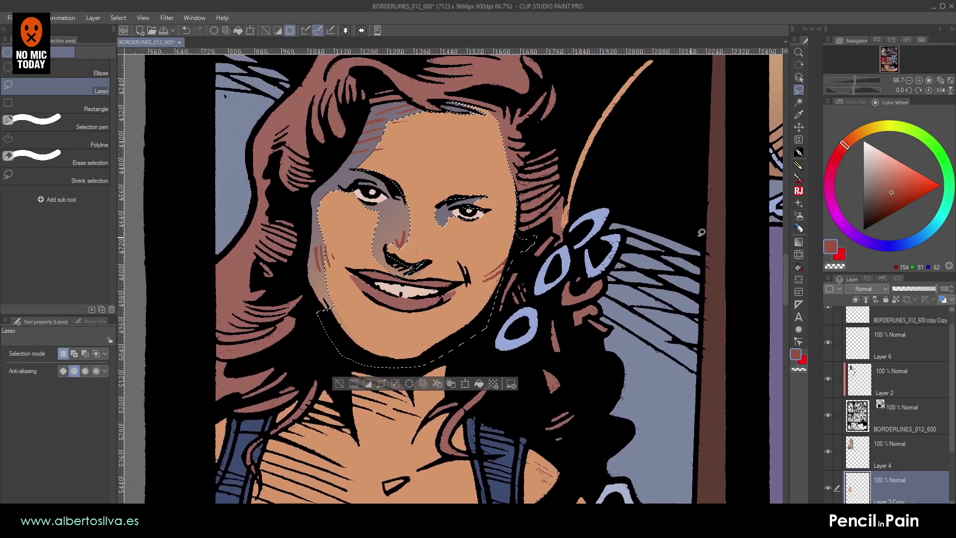
- Sample the light skin tone from the bare-chested figure's panel as the color for the Foreground to transparent gradient
{"action": "left_click", "coordinate": [799, 241]}
{"action": "left_click_drag", "start_coordinate": [508, 129], "coordinate": [520, 398]}
{"action": "left_click_drag", "start_coordinate": [521, 197], "coordinate": [533, 348]}
{"action": "left_click_drag", "start_coordinate": [475, 149], "coordinate": [564, 373]}
{"action": "left_click", "coordinate": [357, 142], "text": "alt"}
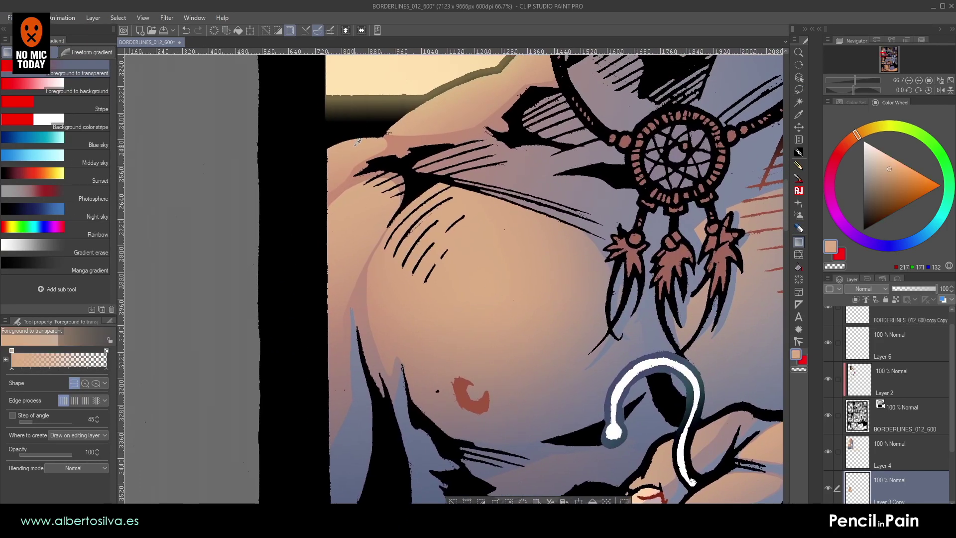
{"action": "left_click_drag", "start_coordinate": [467, 500], "coordinate": [423, 191]}
{"action": "left_click_drag", "start_coordinate": [473, 199], "coordinate": [463, 121]}
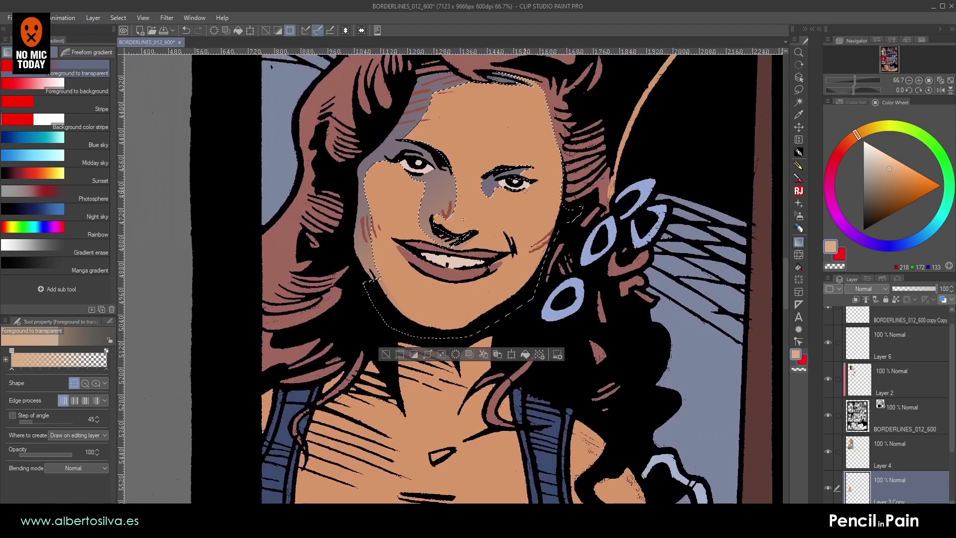
- Lighten the selected face with a circular Foreground to transparent gradient in the sampled skin tone, redoing it after an unwanted try
{"action": "left_click_drag", "start_coordinate": [492, 204], "coordinate": [571, 258]}
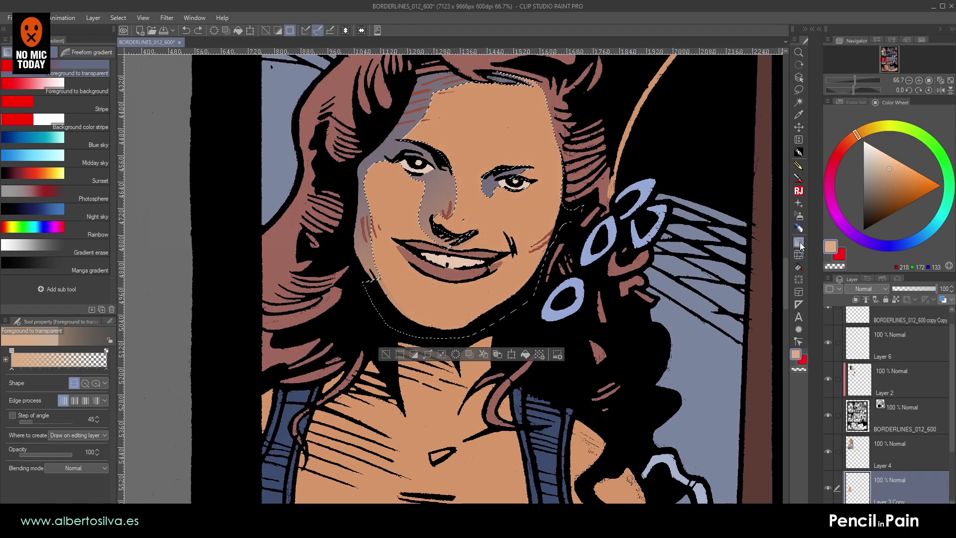
{"action": "left_click", "coordinate": [96, 384]}
{"action": "left_click", "coordinate": [85, 382]}
{"action": "left_click_drag", "start_coordinate": [487, 206], "coordinate": [617, 44]}
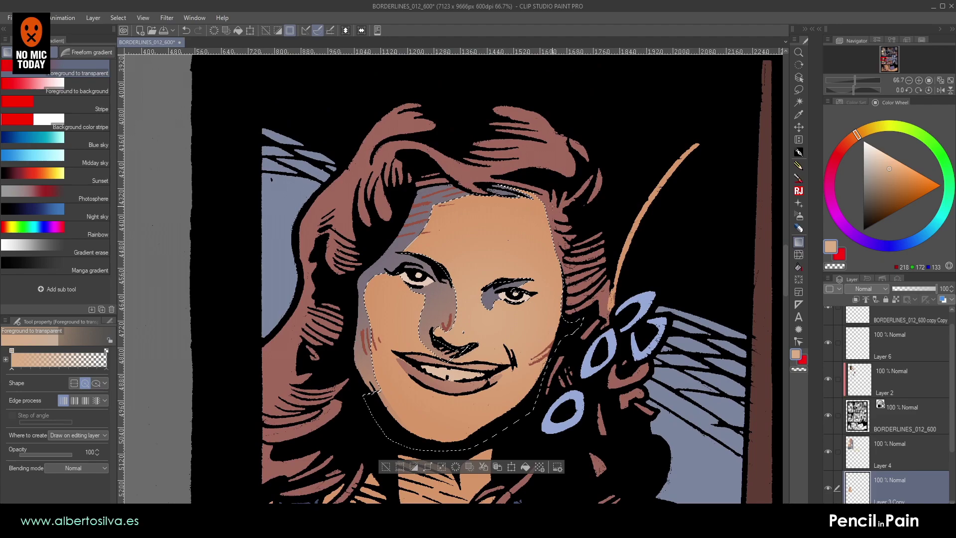
{"action": "key", "text": "ctrl+z"}
{"action": "left_click_drag", "start_coordinate": [470, 287], "coordinate": [523, 236]}
- Try straight gradients of the same skin tone from the jaw on the earring side, undo the unwanted ones, and deselect the face
{"action": "scroll", "coordinate": [475, 273], "scroll_direction": "down", "scroll_amount": 3}
{"action": "left_click", "coordinate": [73, 383]}
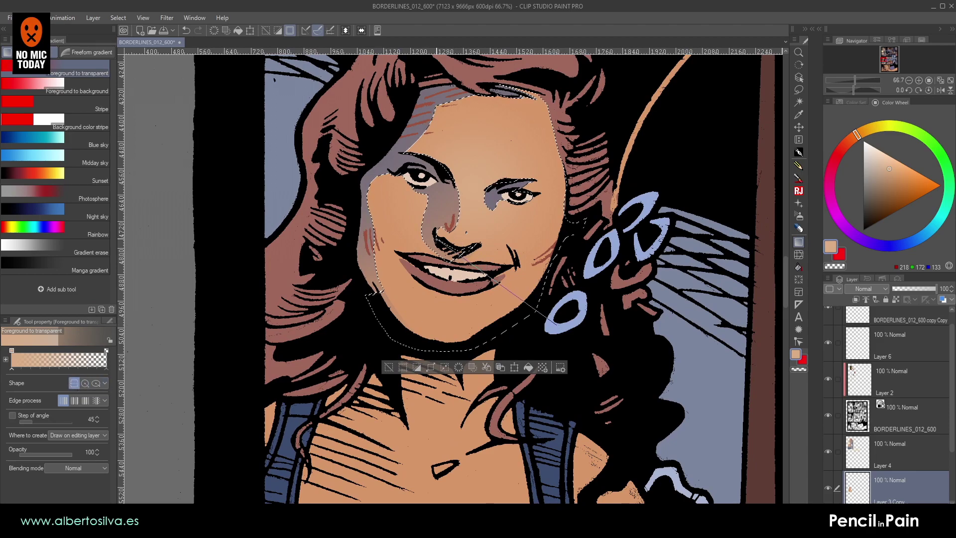
{"action": "left_click_drag", "start_coordinate": [543, 214], "coordinate": [542, 212]}
{"action": "key", "text": "ctrl+z"}
{"action": "left_click_drag", "start_coordinate": [513, 330], "coordinate": [527, 242]}
{"action": "key", "text": "ctrl+z"}
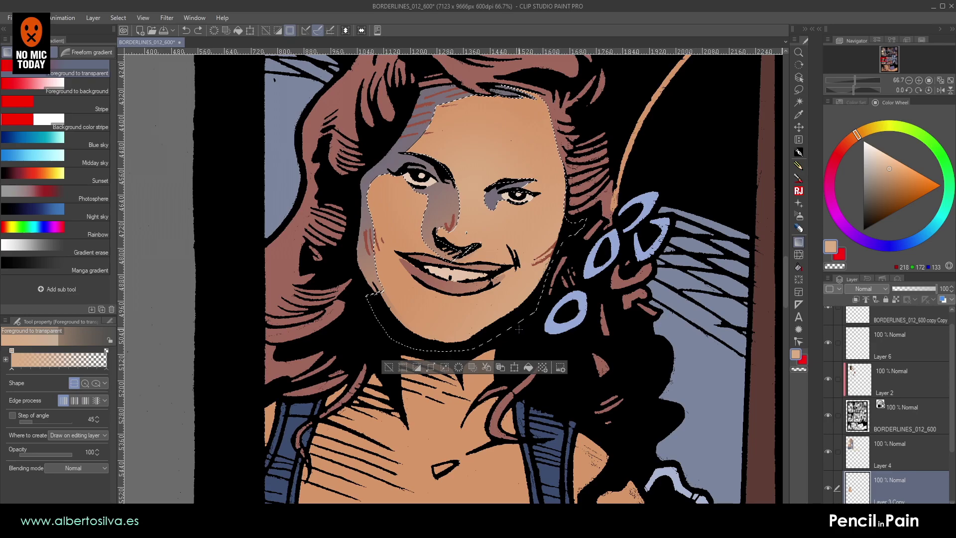
{"action": "key", "text": "ctrl+d"}
- Paint the centers of both eyes dark blue (RGB 11, 75, 144) with the G-pen on a new layer above Layer 3 Copy
{"action": "scroll", "coordinate": [476, 282], "scroll_direction": "down", "scroll_amount": 1}
{"action": "scroll", "coordinate": [476, 282], "scroll_direction": "up", "scroll_amount": 3}
{"action": "left_click_drag", "start_coordinate": [341, 123], "coordinate": [342, 311]}
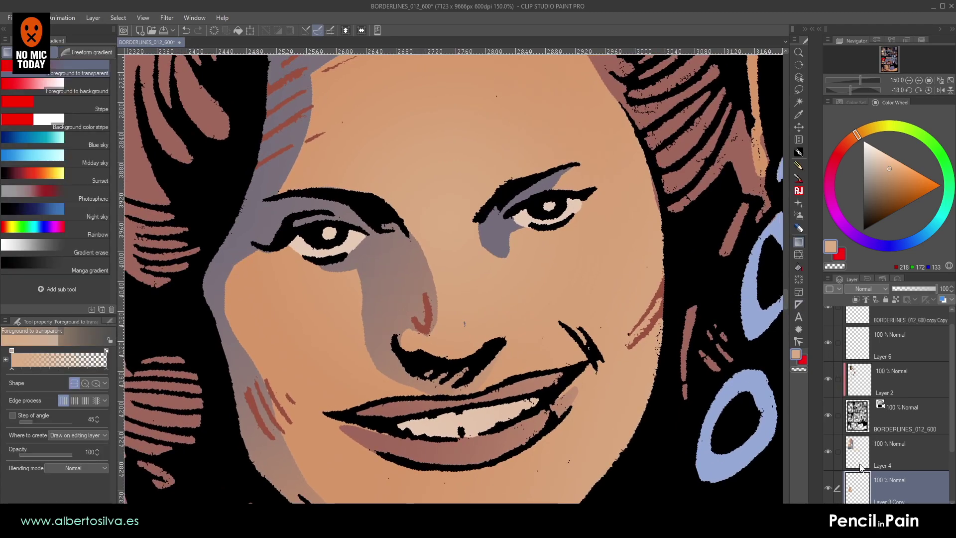
{"action": "left_click", "coordinate": [799, 152]}
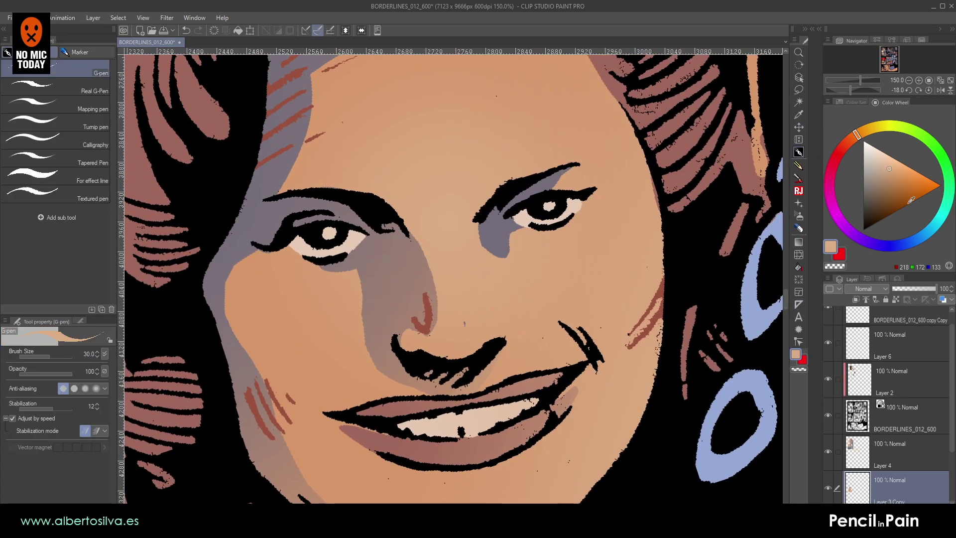
{"action": "left_click", "coordinate": [917, 239]}
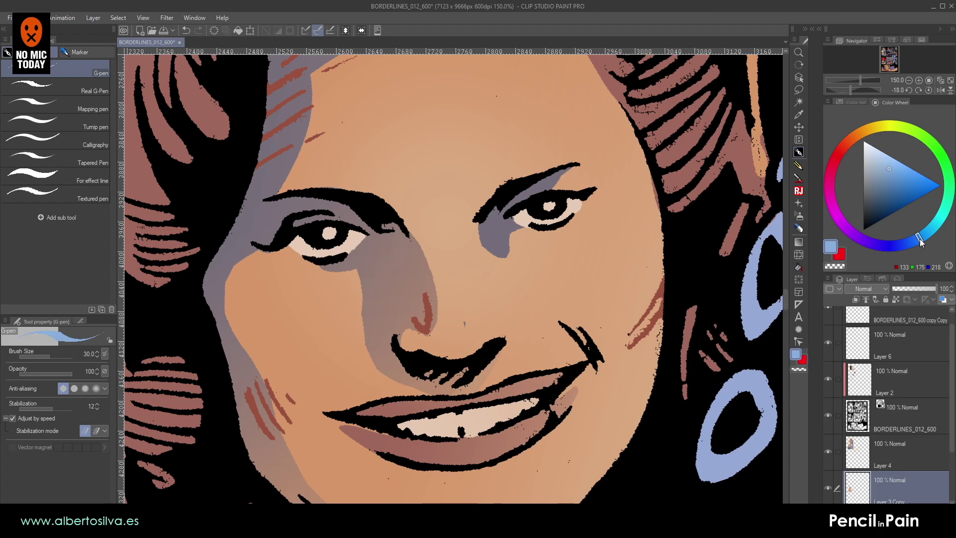
{"action": "left_click_drag", "start_coordinate": [901, 189], "coordinate": [906, 200]}
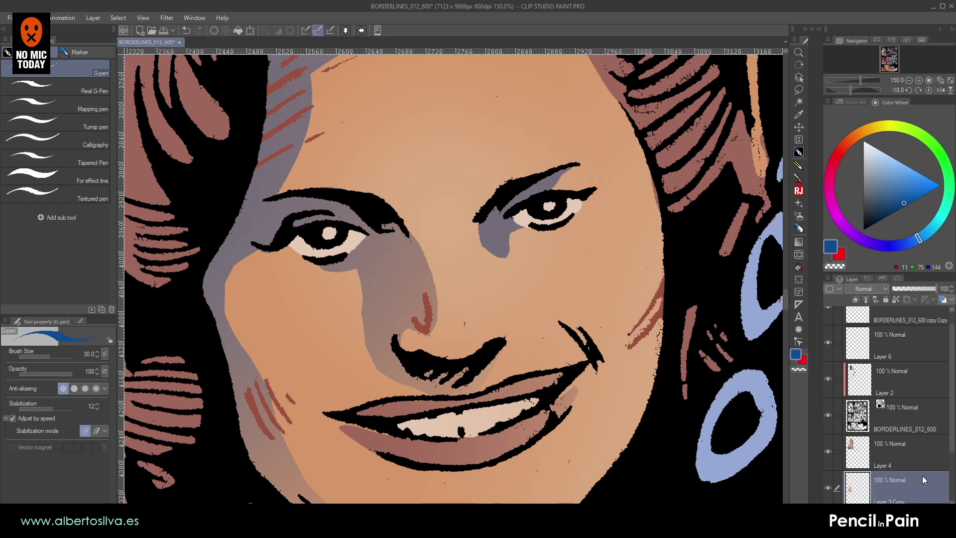
{"action": "key", "text": "ctrl+shift+n"}
{"action": "left_click", "coordinate": [328, 233]}
{"action": "left_click", "coordinate": [548, 206]}
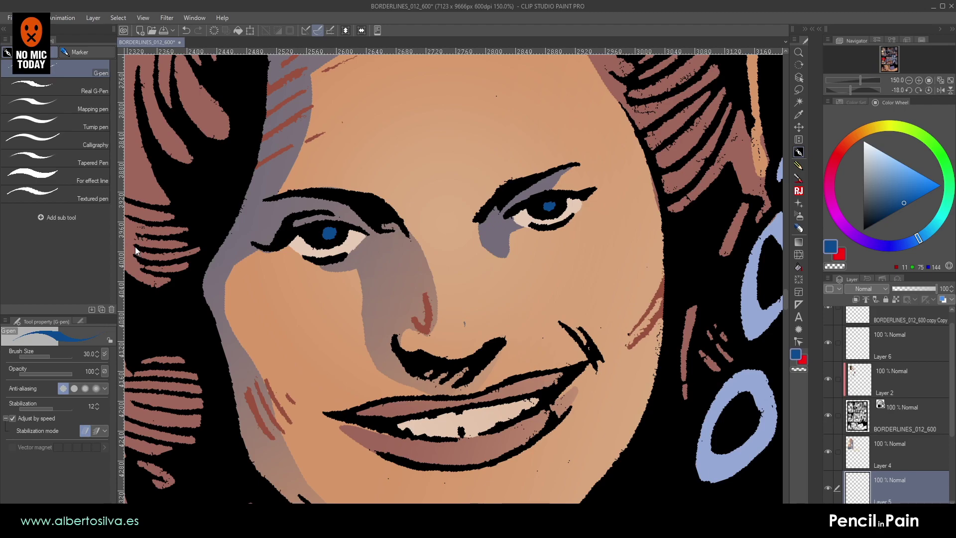
- Shift the hue of the painted irises from blue to orange-brown with a hue and saturation correction
{"action": "key", "text": "ctrl+u"}
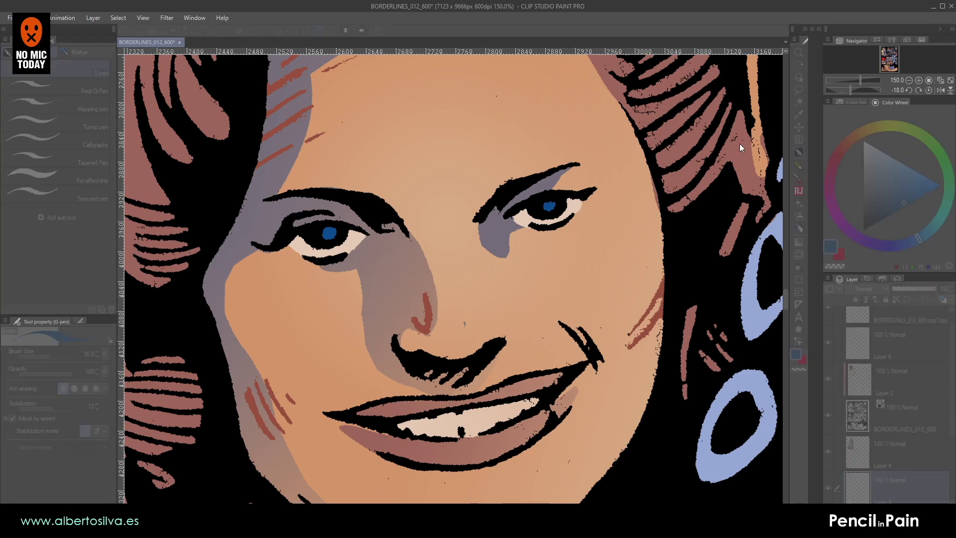
{"action": "left_click_drag", "start_coordinate": [764, 152], "coordinate": [845, 157]}
{"action": "left_click_drag", "start_coordinate": [858, 151], "coordinate": [889, 153]}
{"action": "left_click", "coordinate": [897, 134]}
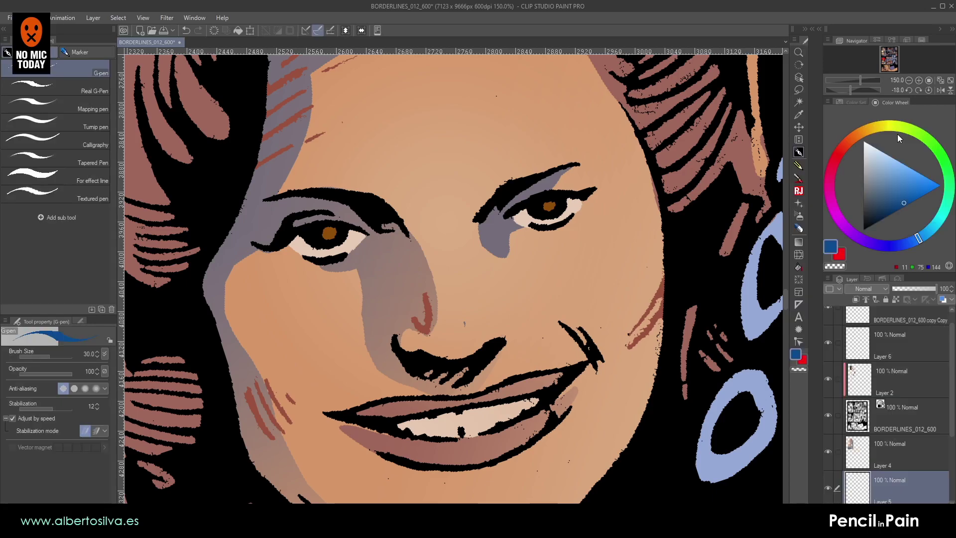
- Select the eyeball areas of both eyes with the Lasso, following the upper lids and the whites
{"action": "left_click", "coordinate": [799, 90]}
{"action": "key", "text": "shift+space"}
{"action": "left_click_drag", "start_coordinate": [637, 258], "coordinate": [567, 133]}
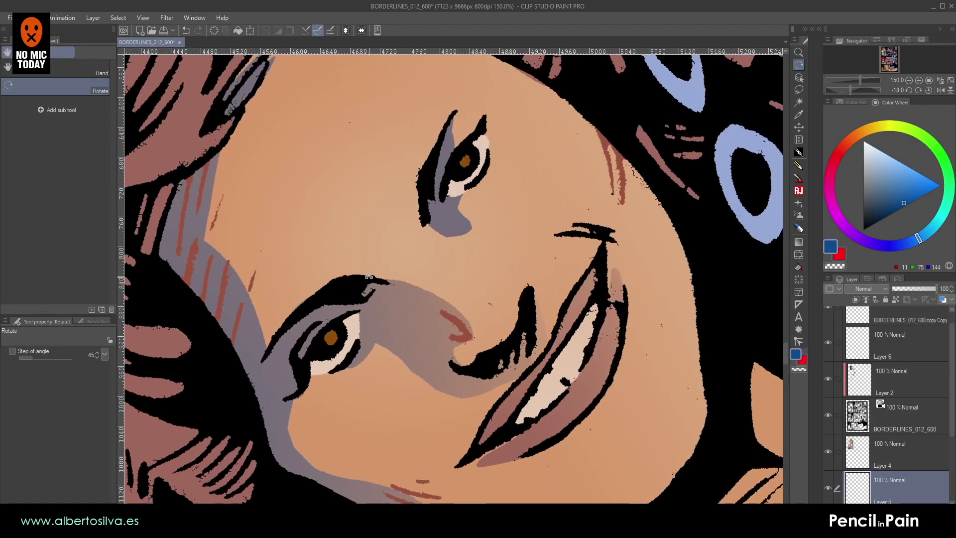
{"action": "left_click", "coordinate": [919, 80]}
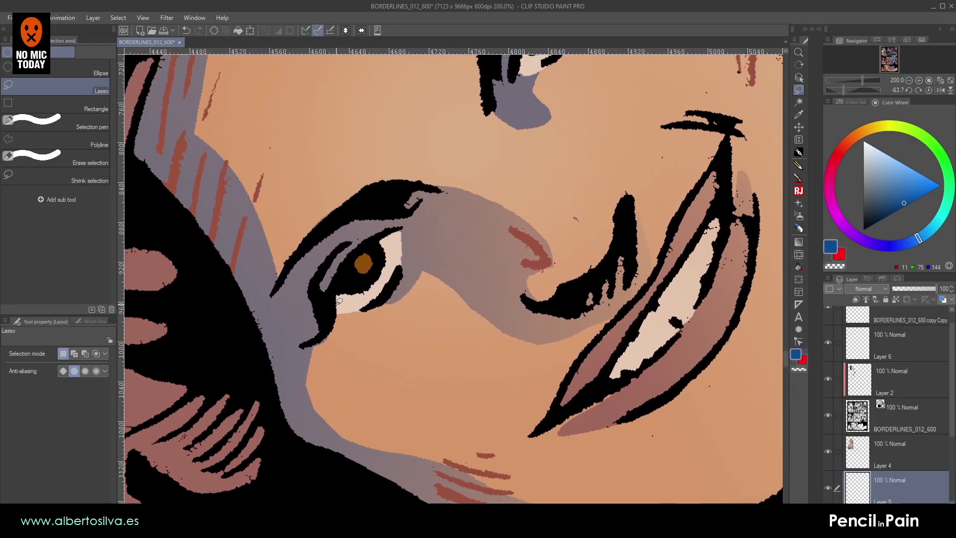
{"action": "mouse_move", "coordinate": [338, 289]}
{"action": "left_mouse_down"}
{"action": "mouse_move", "coordinate": [365, 248]}
{"action": "mouse_move", "coordinate": [388, 241]}
{"action": "mouse_move", "coordinate": [397, 264]}
{"action": "mouse_move", "coordinate": [344, 304]}
{"action": "left_mouse_up"}
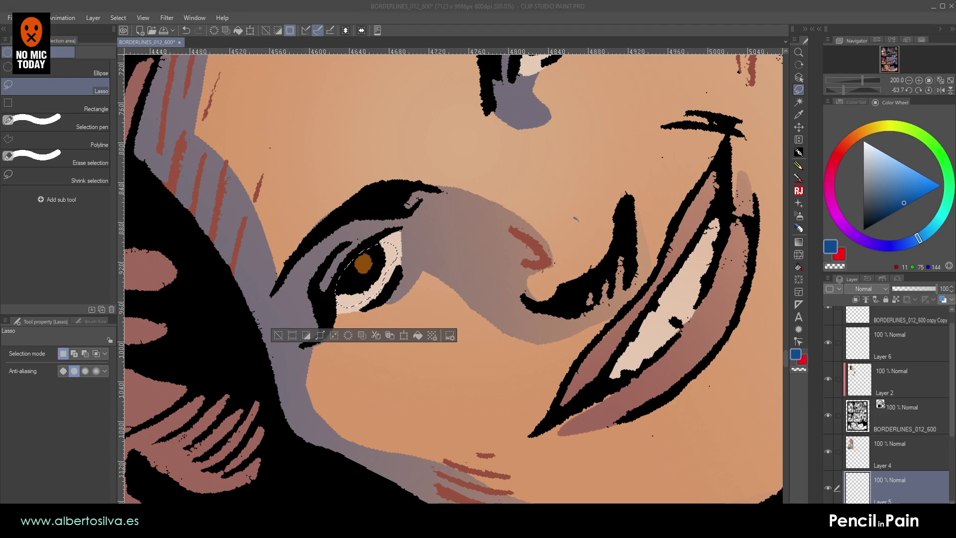
{"action": "left_click_drag", "start_coordinate": [503, 197], "coordinate": [388, 403]}
{"action": "mouse_move", "coordinate": [439, 212]}
{"action": "left_mouse_down"}
{"action": "mouse_move", "coordinate": [421, 225]}
{"action": "mouse_move", "coordinate": [408, 264]}
{"action": "mouse_move", "coordinate": [444, 247]}
{"action": "mouse_move", "coordinate": [450, 227]}
{"action": "mouse_move", "coordinate": [441, 210]}
{"action": "left_mouse_up"}
{"action": "key", "text": "shift+space"}
{"action": "double_click", "coordinate": [397, 254]}
- Apply a dark blue (RGB 0, 61, 126) foreground-to-transparent gradient to the selected eyes on a new layer clipped to the line art
{"action": "left_click", "coordinate": [798, 242]}
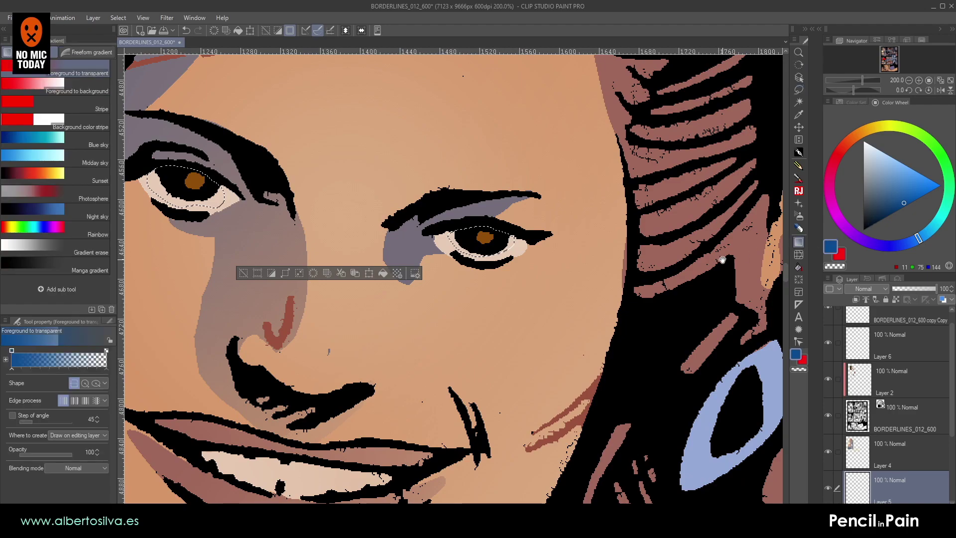
{"action": "key", "text": "space"}
{"action": "left_click_drag", "start_coordinate": [279, 311], "coordinate": [428, 288]}
{"action": "key", "text": "shift+space"}
{"action": "left_click_drag", "start_coordinate": [316, 294], "coordinate": [322, 320]}
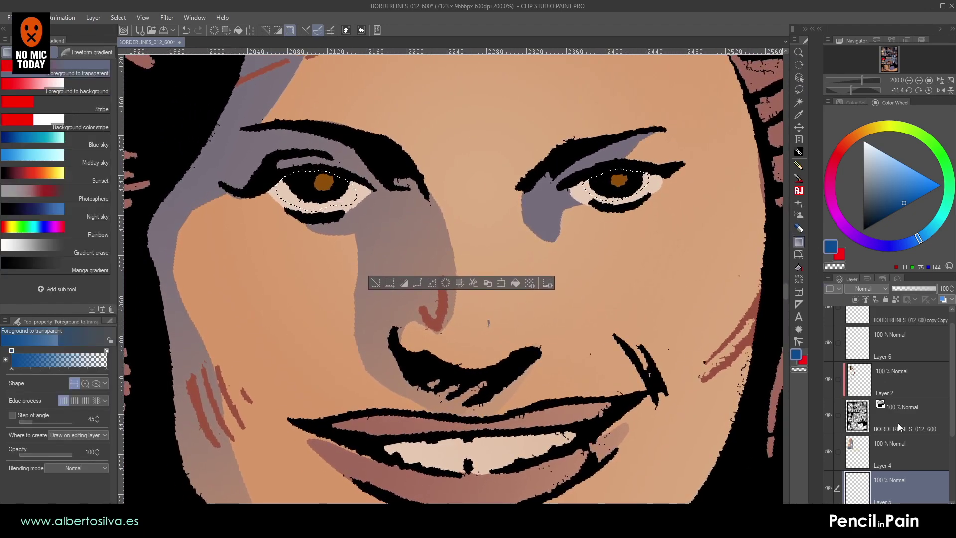
{"action": "left_click", "coordinate": [906, 428]}
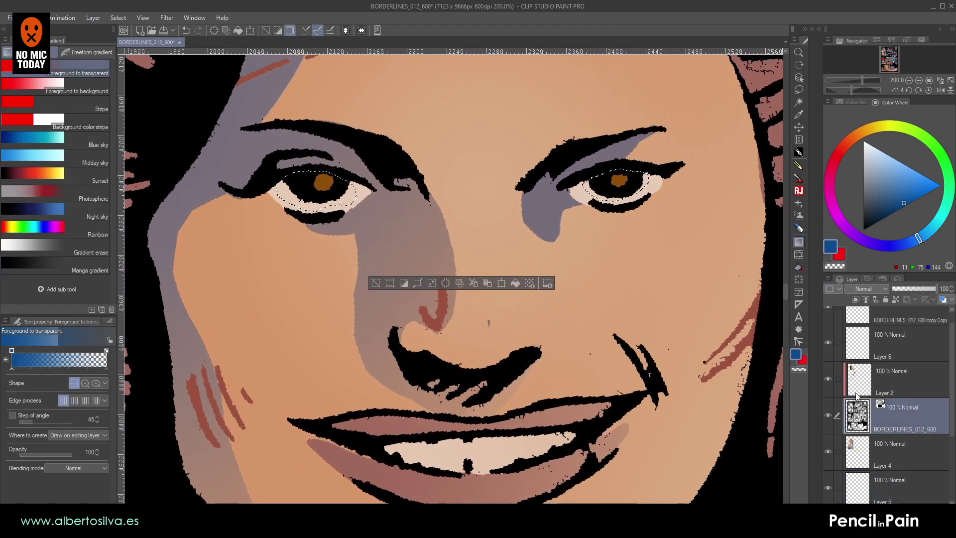
{"action": "left_click", "coordinate": [855, 299]}
{"action": "left_click", "coordinate": [900, 208]}
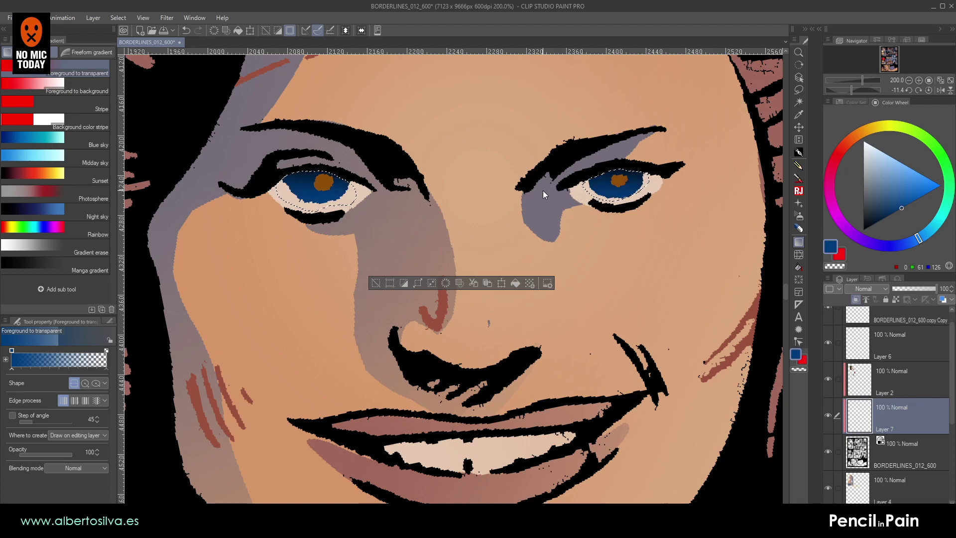
- Shade the upper part of both eyes in black with the Soft airbrush at size 80
{"action": "left_click", "coordinate": [799, 154]}
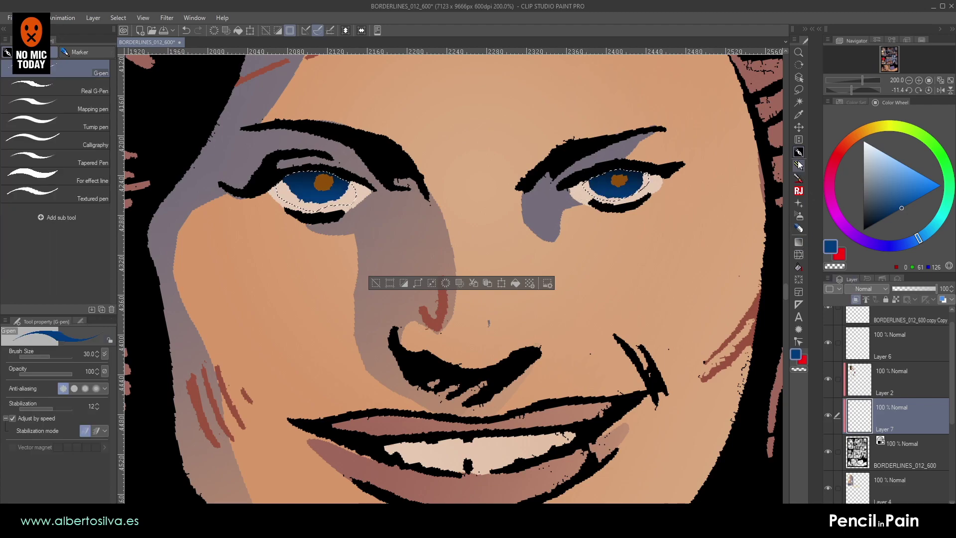
{"action": "left_click", "coordinate": [798, 215]}
{"action": "key", "text": "bracketleft"}
{"action": "key", "text": "bracketleft"}
{"action": "key", "text": "bracketleft"}
{"action": "key", "text": "bracketleft"}
{"action": "key", "text": "bracketleft"}
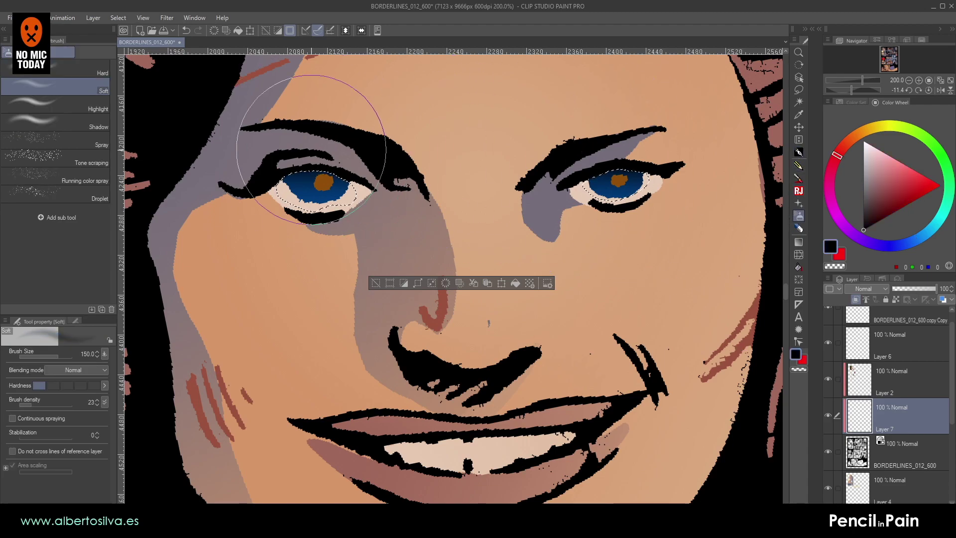
{"action": "mouse_move", "coordinate": [308, 149]}
{"action": "left_mouse_down"}
{"action": "mouse_move", "coordinate": [317, 150]}
{"action": "mouse_move", "coordinate": [292, 149]}
{"action": "left_mouse_up"}
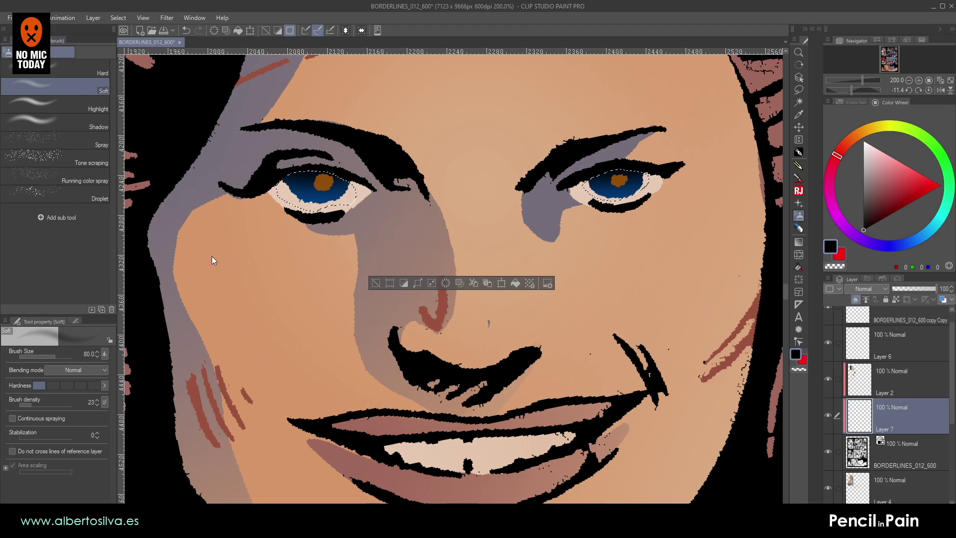
- Shift the hue of the eye shading from blue to reddish brown and deselect the eyes
{"action": "key", "text": "space"}
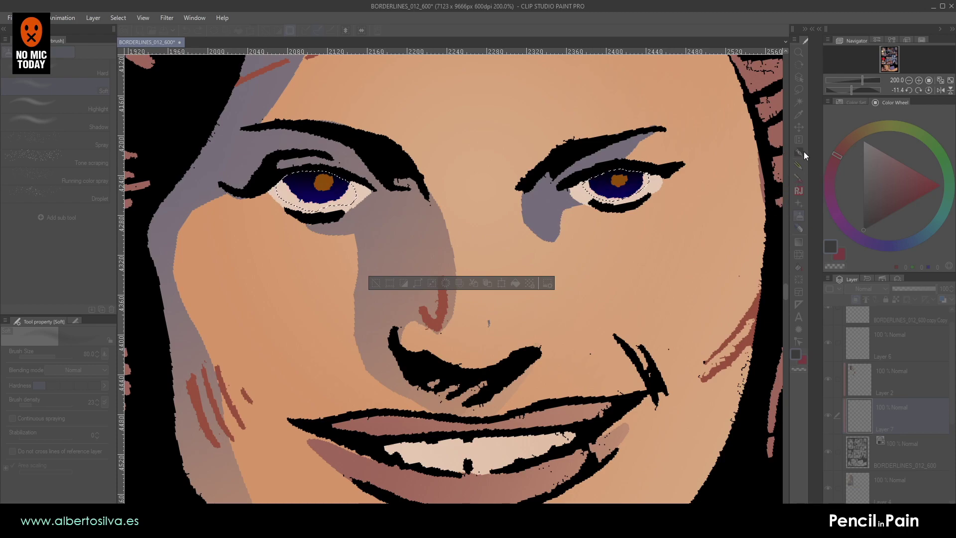
{"action": "left_click_drag", "start_coordinate": [851, 151], "coordinate": [868, 151]}
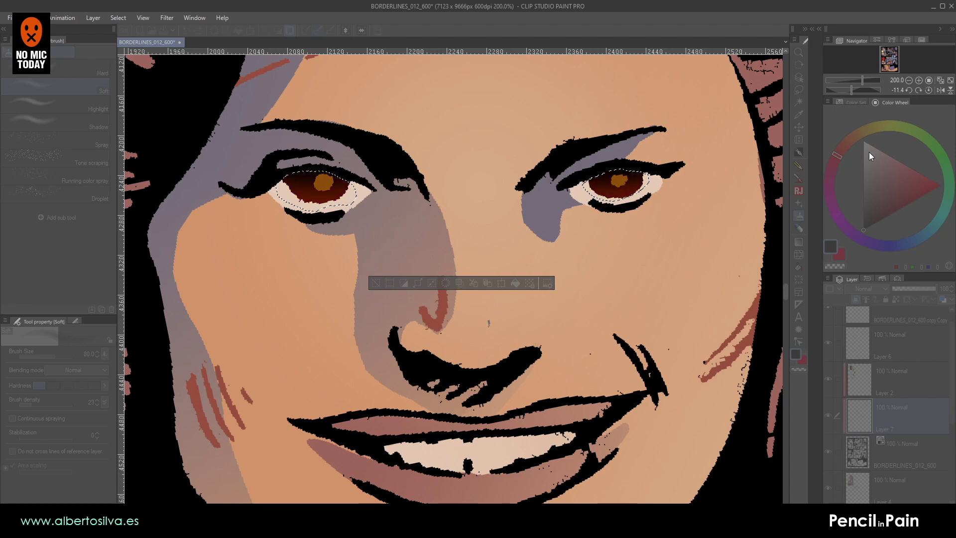
{"action": "left_click", "coordinate": [894, 135]}
{"action": "key", "text": "ctrl+d"}
{"action": "key", "text": "ctrl+minus"}
{"action": "key", "text": "ctrl+minus"}
{"action": "key", "text": "ctrl+minus"}
{"action": "key", "text": "ctrl+minus"}
{"action": "key", "text": "ctrl+minus"}
{"action": "key", "text": "ctrl+plus"}
{"action": "key", "text": "ctrl+plus"}
{"action": "key", "text": "ctrl+plus"}
{"action": "key", "text": "ctrl+plus"}
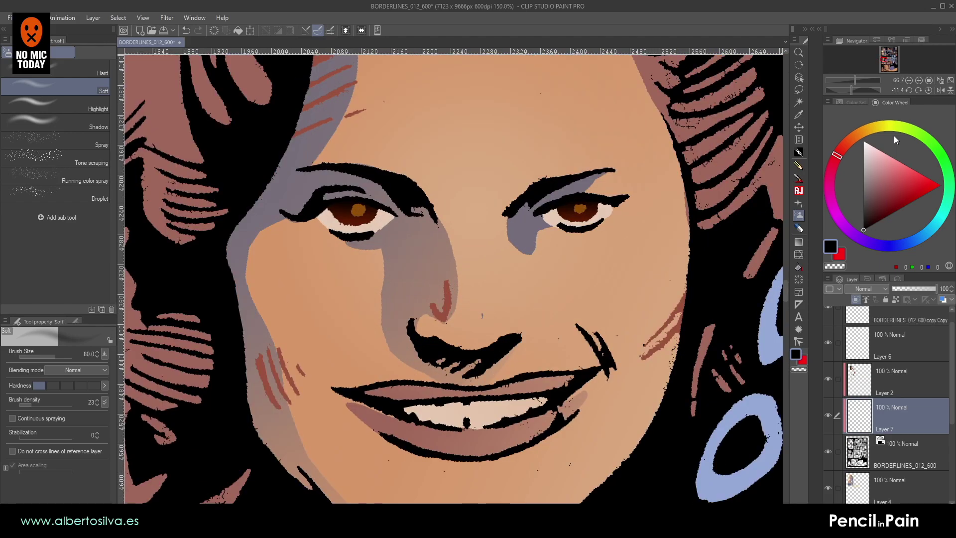
- Move the clipped Layer 7 above Layer 2 and set the G-pen to brush size 60
{"action": "key", "text": "space"}
{"action": "left_click_drag", "start_coordinate": [309, 250], "coordinate": [297, 164]}
{"action": "key", "text": "shift+space"}
{"action": "left_click_drag", "start_coordinate": [295, 211], "coordinate": [267, 257]}
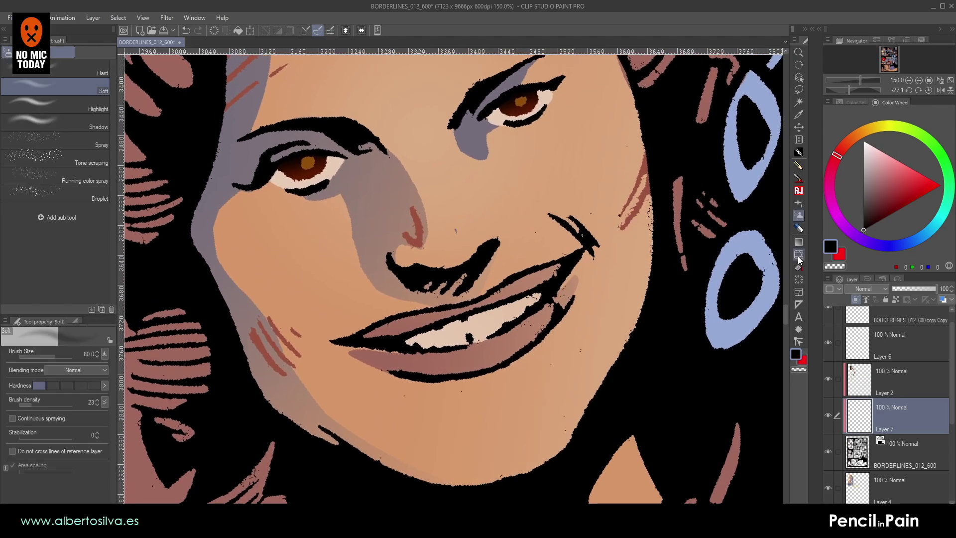
{"action": "left_click", "coordinate": [798, 154]}
{"action": "left_click", "coordinate": [940, 153]}
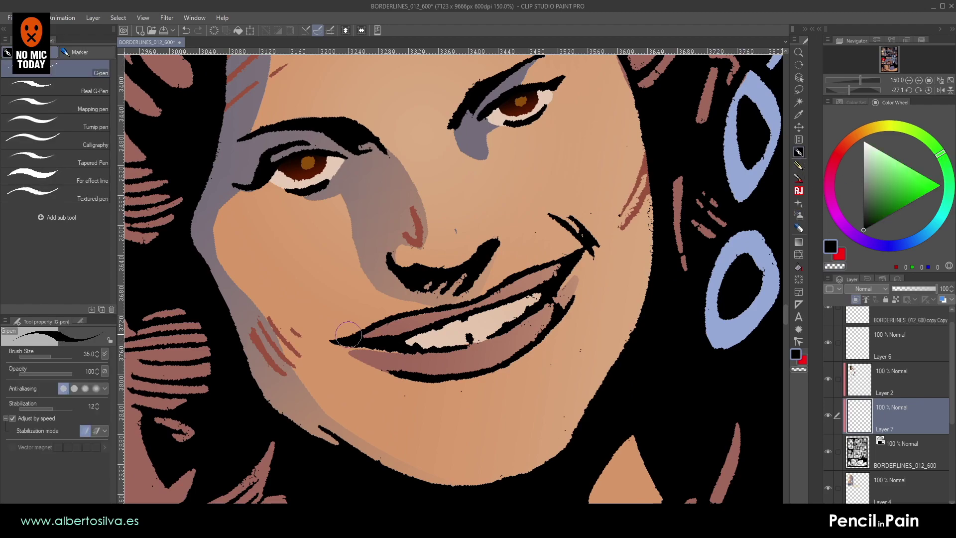
{"action": "key", "text": "bracketright"}
{"action": "key", "text": "bracketright"}
{"action": "key", "text": "bracketright"}
{"action": "left_click", "coordinate": [828, 415]}
{"action": "left_click", "coordinate": [828, 415]}
{"action": "left_click_drag", "start_coordinate": [865, 411], "coordinate": [862, 381]}
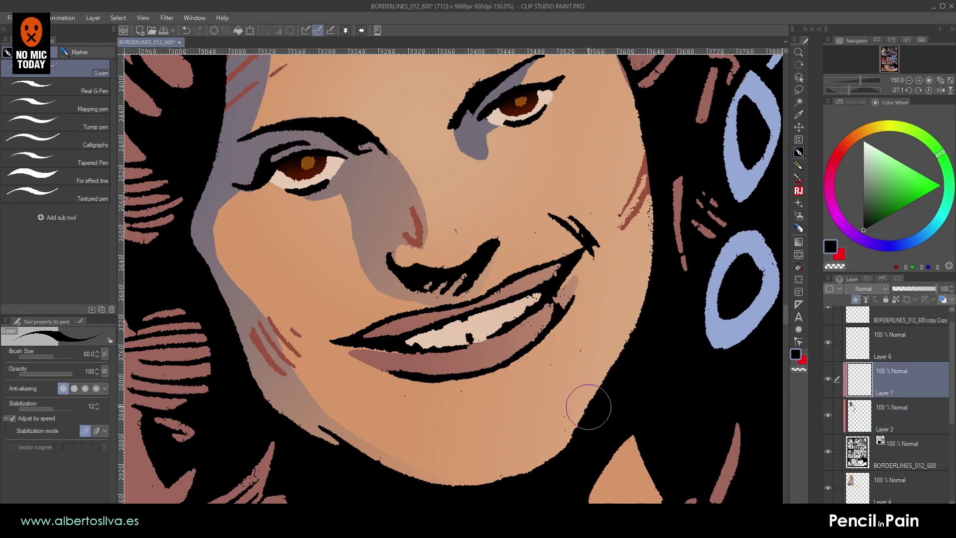
- Paint over the lip outlines and the smile crease in bright green (RGB 8, 255, 0) with the G-pen at size 90
{"action": "key", "text": "p"}
{"action": "key", "text": "e"}
{"action": "key", "text": "p"}
{"action": "key", "text": "bracketright"}
{"action": "key", "text": "bracketright"}
{"action": "key", "text": "bracketright"}
{"action": "left_click_drag", "start_coordinate": [393, 215], "coordinate": [423, 234]}
{"action": "key", "text": "ctrl+z"}
{"action": "left_click", "coordinate": [940, 185]}
{"action": "mouse_move", "coordinate": [455, 385]}
{"action": "left_mouse_down"}
{"action": "mouse_move", "coordinate": [461, 365]}
{"action": "mouse_move", "coordinate": [437, 381]}
{"action": "mouse_move", "coordinate": [356, 343]}
{"action": "mouse_move", "coordinate": [480, 325]}
{"action": "mouse_move", "coordinate": [573, 276]}
{"action": "mouse_move", "coordinate": [503, 354]}
{"action": "mouse_move", "coordinate": [467, 378]}
{"action": "left_mouse_up"}
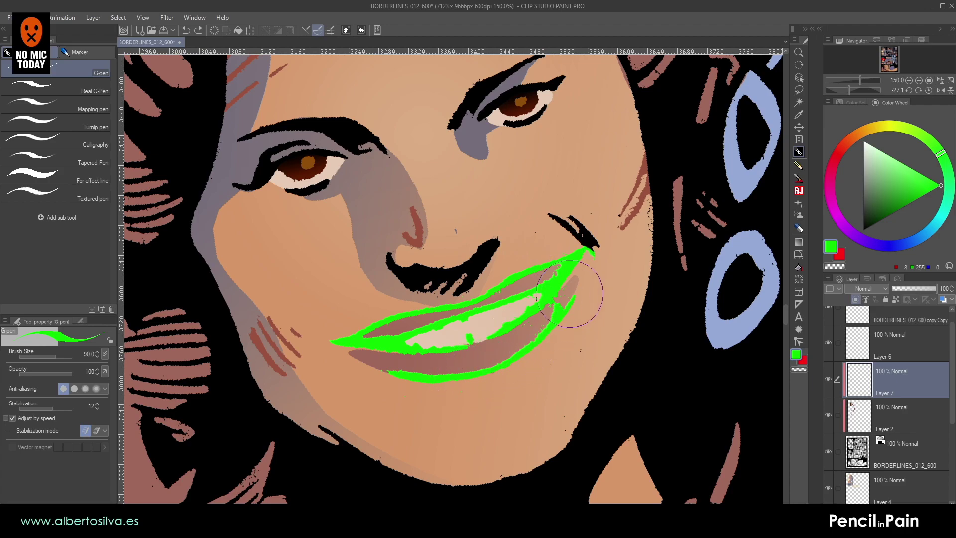
{"action": "left_click_drag", "start_coordinate": [580, 252], "coordinate": [546, 226]}
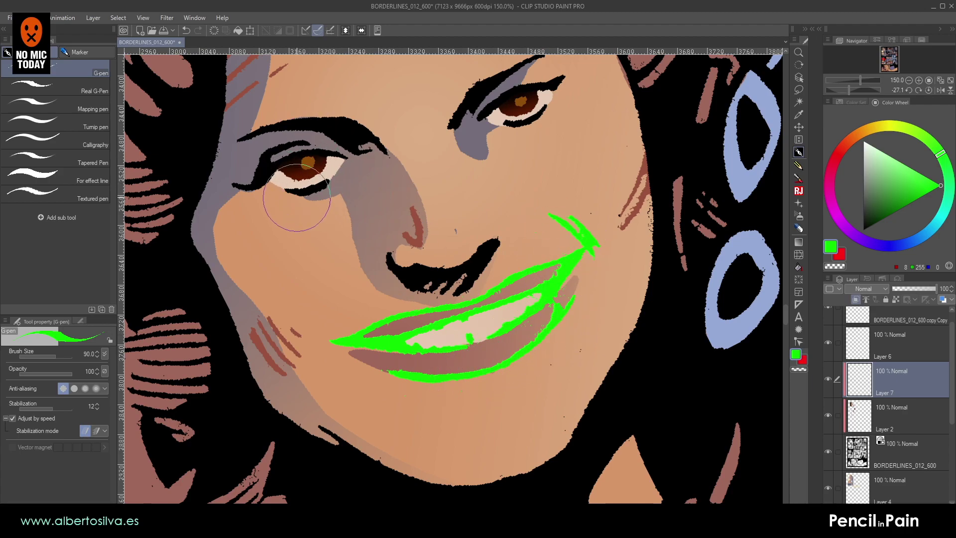
- Select the painted mouth area with Auto Select and recolor its green linework dark red with a hue and saturation correction
{"action": "left_click", "coordinate": [798, 102]}
{"action": "left_click", "coordinate": [560, 262]}
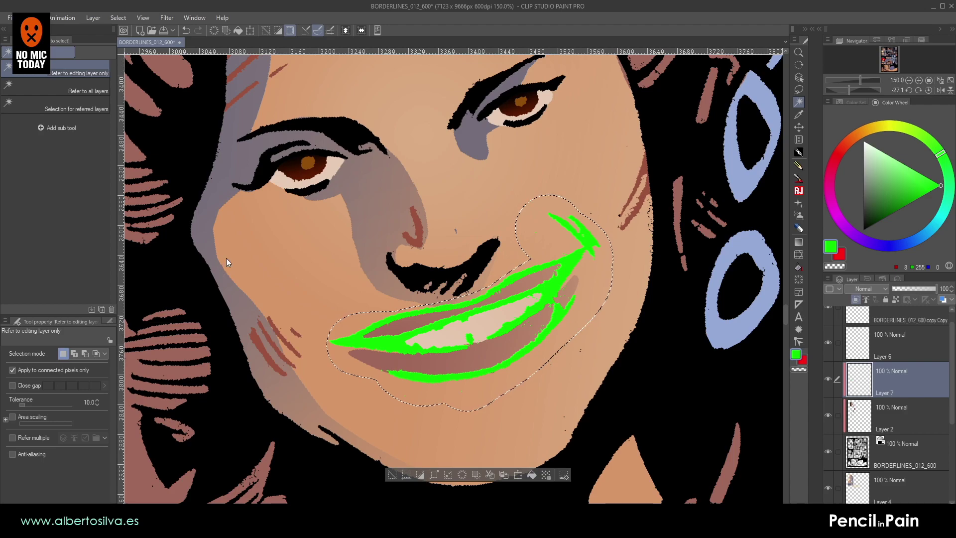
{"action": "key", "text": "ctrl+u"}
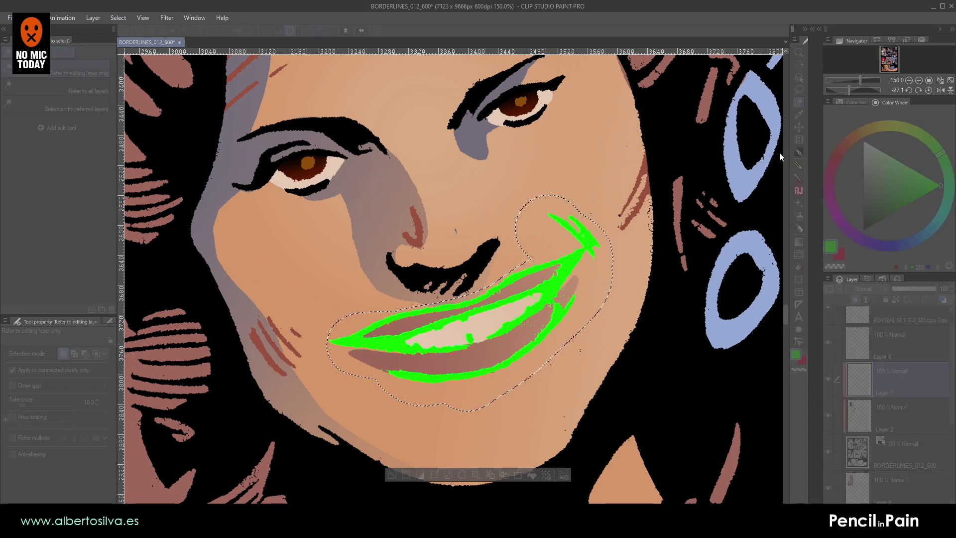
{"action": "left_click_drag", "start_coordinate": [746, 157], "coordinate": [746, 165]}
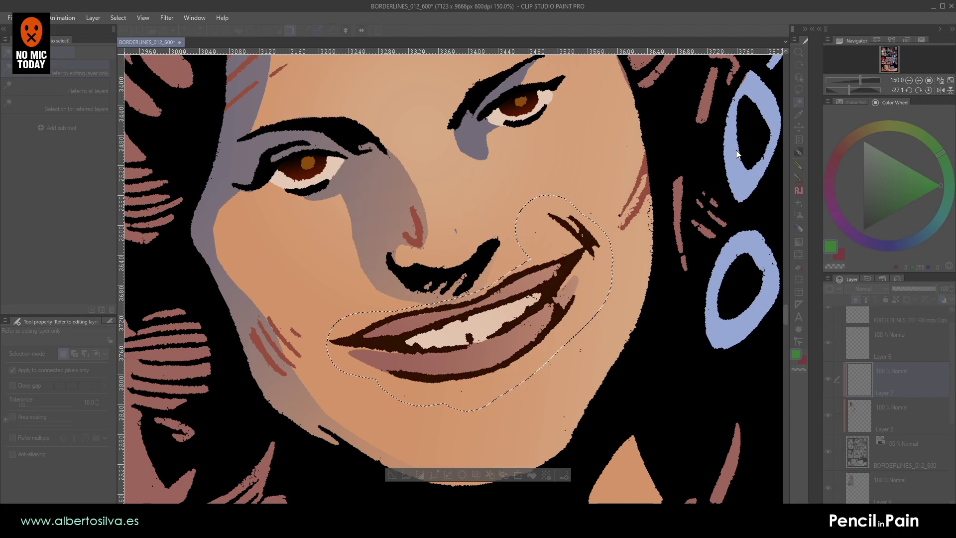
{"action": "left_click", "coordinate": [905, 144]}
{"action": "key", "text": "alt+BackSpace"}
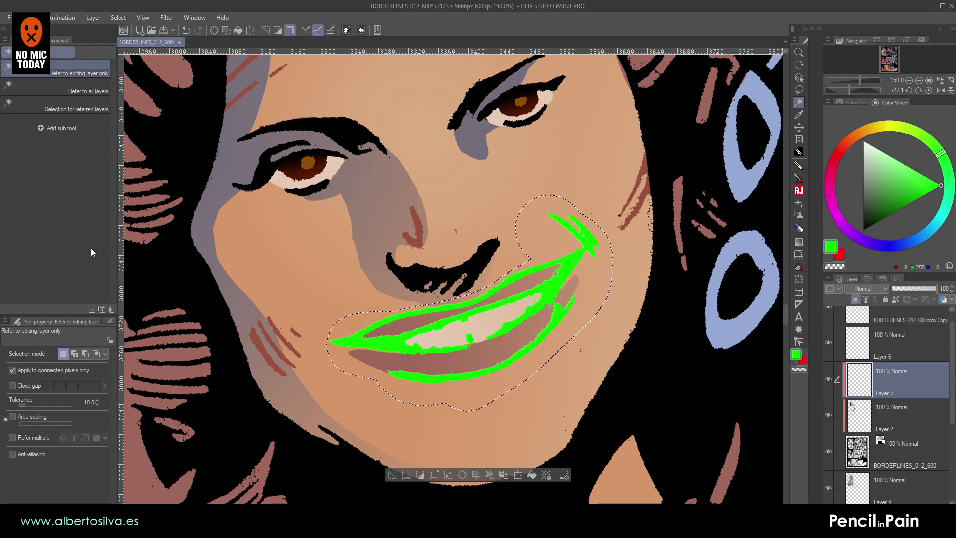
{"action": "left_click", "coordinate": [223, 257]}
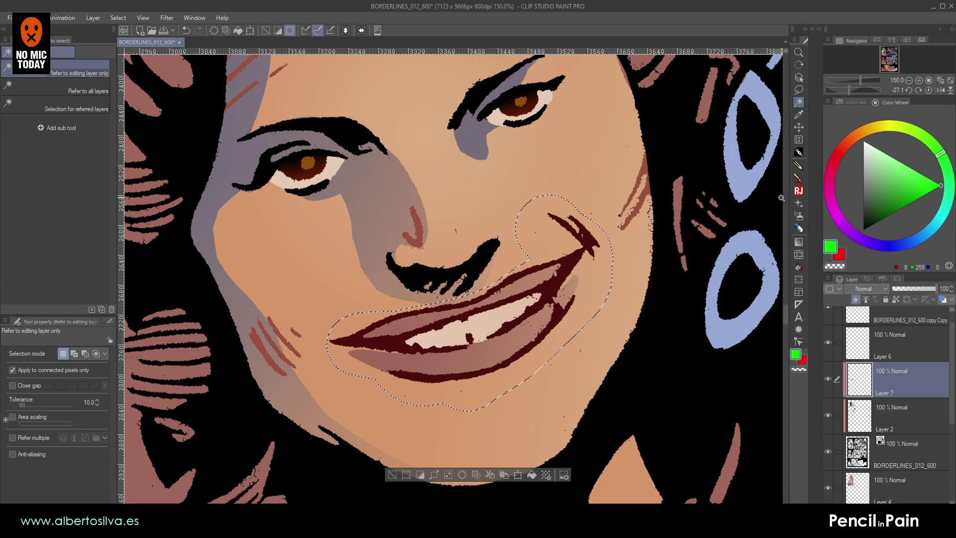
- Repaint the smile crease lines with the reddish brown (RGB 154, 81, 62) sampled from the cheek hatching and clear the selection
{"action": "key", "text": "r"}
{"action": "left_click_drag", "start_coordinate": [632, 170], "coordinate": [659, 309]}
{"action": "key", "text": "p"}
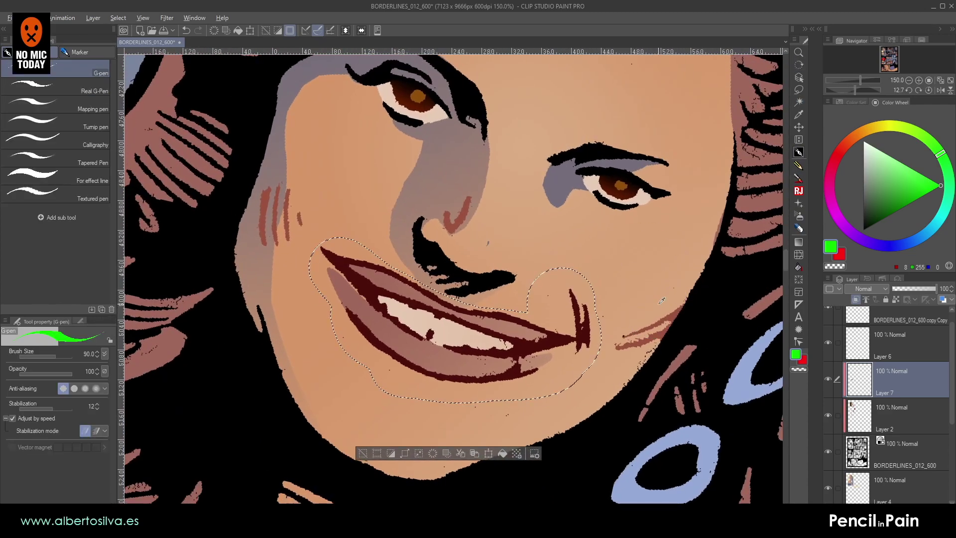
{"action": "left_click", "coordinate": [672, 317], "text": "alt"}
{"action": "key", "text": "["}
{"action": "key", "text": "["}
{"action": "key", "text": "["}
{"action": "key", "text": "["}
{"action": "key", "text": "["}
{"action": "key", "text": "["}
{"action": "key", "text": "["}
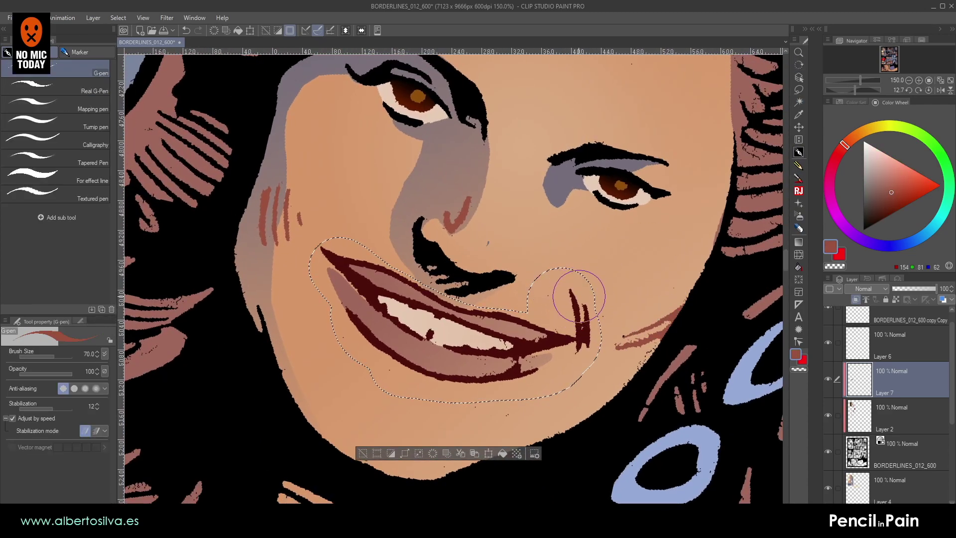
{"action": "mouse_move", "coordinate": [570, 277]}
{"action": "left_mouse_down"}
{"action": "mouse_move", "coordinate": [587, 343]}
{"action": "mouse_move", "coordinate": [571, 278]}
{"action": "mouse_move", "coordinate": [581, 369]}
{"action": "left_mouse_up"}
{"action": "key", "text": "r"}
{"action": "mouse_move", "coordinate": [403, 330]}
{"action": "left_mouse_down"}
{"action": "mouse_move", "coordinate": [395, 341]}
{"action": "mouse_move", "coordinate": [409, 351]}
{"action": "left_mouse_up"}
{"action": "key", "text": "p"}
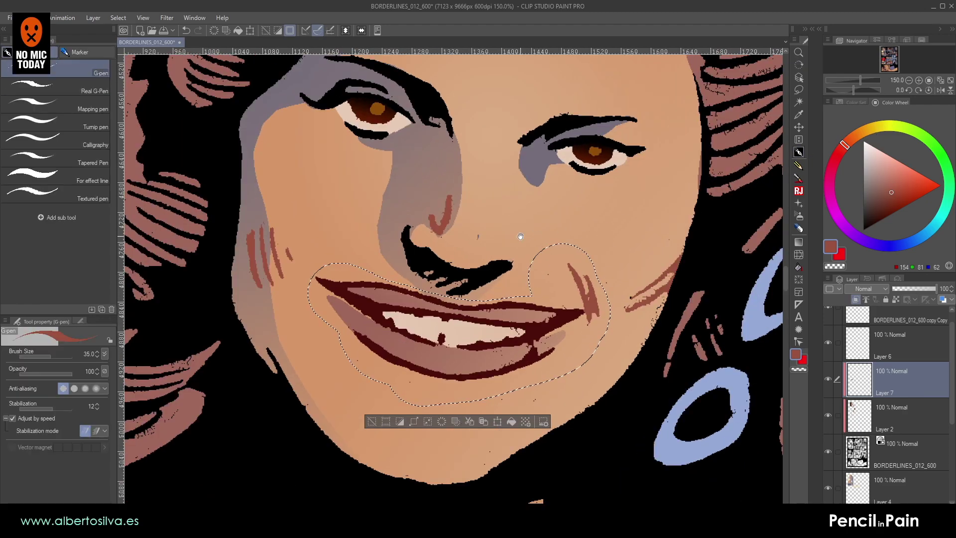
{"action": "left_click_drag", "start_coordinate": [533, 236], "coordinate": [534, 299]}
{"action": "key", "text": "r"}
{"action": "key", "text": "p"}
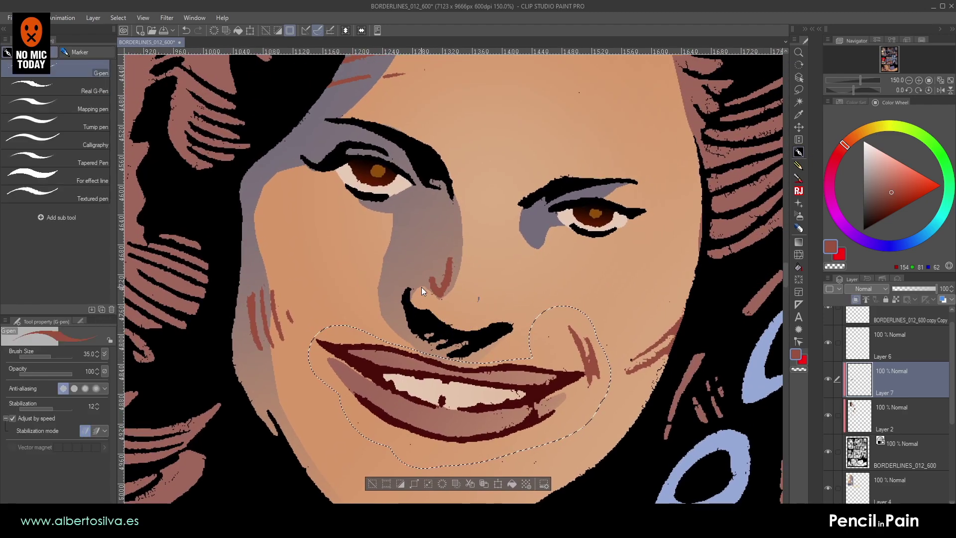
{"action": "key", "text": "ctrl+d"}
{"action": "scroll", "coordinate": [421, 287], "scroll_direction": "down", "scroll_amount": 5}
{"action": "scroll", "coordinate": [422, 287], "scroll_direction": "down", "scroll_amount": 1}
{"action": "scroll", "coordinate": [421, 287], "scroll_direction": "up", "scroll_amount": 5}
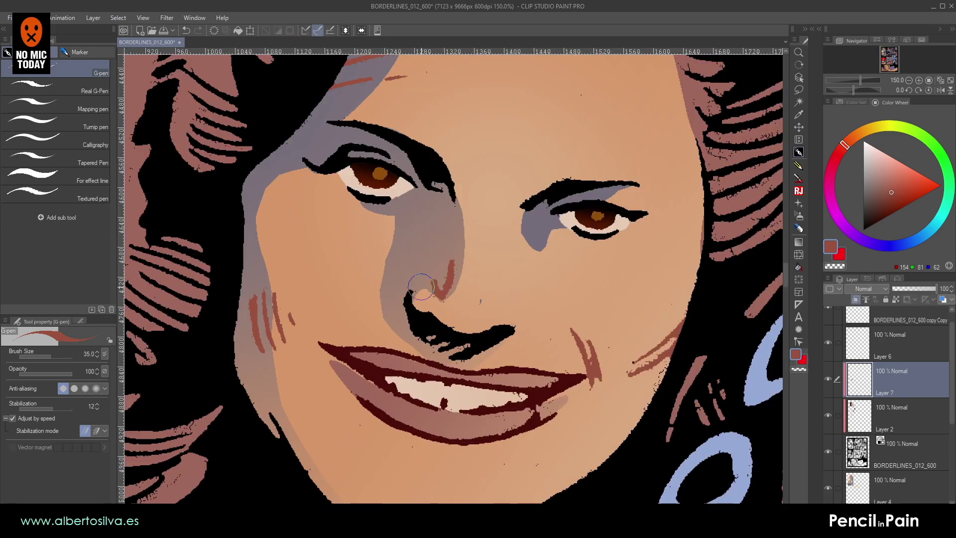
- Merge the mouth linework color on Layer 7 down into Layer 2
{"action": "left_click_drag", "start_coordinate": [431, 259], "coordinate": [406, 288]}
{"action": "key", "text": "r"}
{"action": "mouse_move", "coordinate": [401, 187]}
{"action": "left_mouse_down"}
{"action": "mouse_move", "coordinate": [382, 199]}
{"action": "mouse_move", "coordinate": [368, 259]}
{"action": "mouse_move", "coordinate": [361, 248]}
{"action": "mouse_move", "coordinate": [373, 240]}
{"action": "mouse_move", "coordinate": [382, 189]}
{"action": "left_mouse_up"}
{"action": "key", "text": "p"}
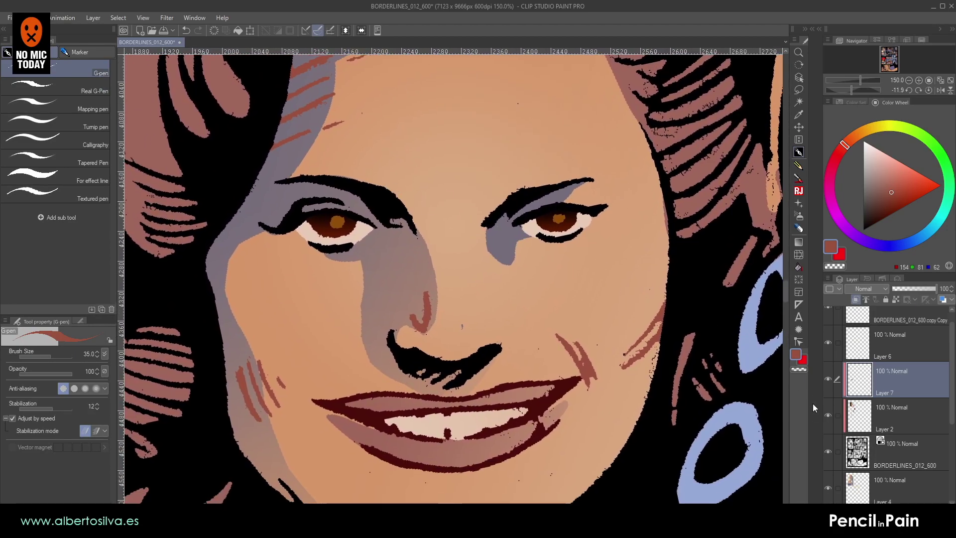
{"action": "key", "text": "ctrl+e"}
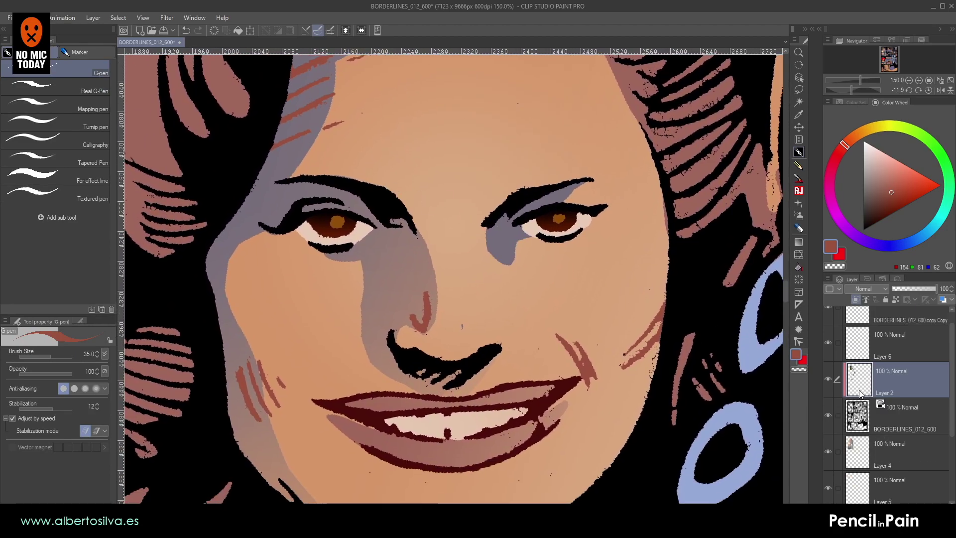
- Add a new layer above Layer 4 and outline the lit forehead area down to the eyebrows with the Lasso
{"action": "left_click", "coordinate": [891, 450]}
{"action": "key", "text": "ctrl+shift+n"}
{"action": "left_click_drag", "start_coordinate": [653, 154], "coordinate": [635, 228]}
{"action": "left_click", "coordinate": [798, 90]}
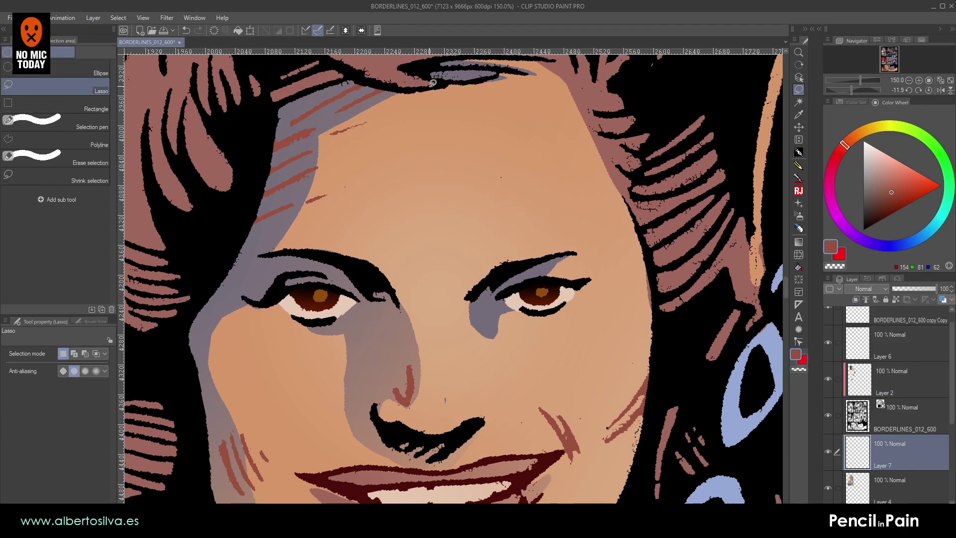
{"action": "left_click_drag", "start_coordinate": [417, 92], "coordinate": [327, 137]}
{"action": "mouse_move", "coordinate": [322, 173]}
{"action": "left_mouse_down"}
{"action": "mouse_move", "coordinate": [295, 244]}
{"action": "mouse_move", "coordinate": [382, 271]}
{"action": "mouse_move", "coordinate": [419, 327]}
{"action": "mouse_move", "coordinate": [434, 329]}
{"action": "mouse_move", "coordinate": [464, 310]}
{"action": "mouse_move", "coordinate": [517, 257]}
{"action": "mouse_move", "coordinate": [613, 248]}
{"action": "mouse_move", "coordinate": [624, 239]}
{"action": "mouse_move", "coordinate": [629, 203]}
{"action": "mouse_move", "coordinate": [557, 87]}
{"action": "mouse_move", "coordinate": [528, 72]}
{"action": "mouse_move", "coordinate": [423, 89]}
{"action": "left_mouse_up"}
{"action": "mouse_move", "coordinate": [456, 200]}
{"action": "left_mouse_down"}
{"action": "mouse_move", "coordinate": [452, 133]}
{"action": "mouse_move", "coordinate": [463, 136]}
{"action": "mouse_move", "coordinate": [461, 124]}
{"action": "left_mouse_up"}
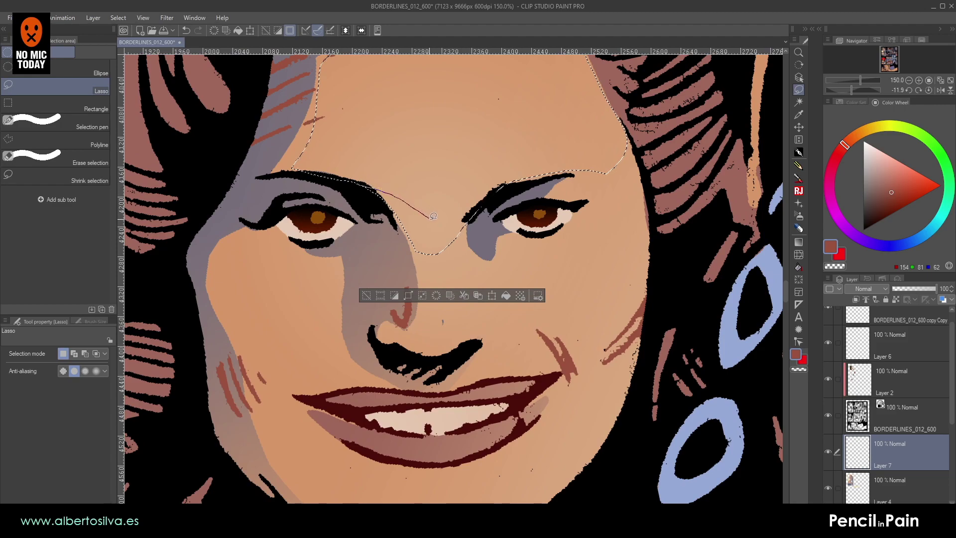
- Reshape the forehead selection between the eyebrows and extend it in a narrow strip down the bridge of the nose
{"action": "left_click_drag", "start_coordinate": [447, 234], "coordinate": [363, 201]}
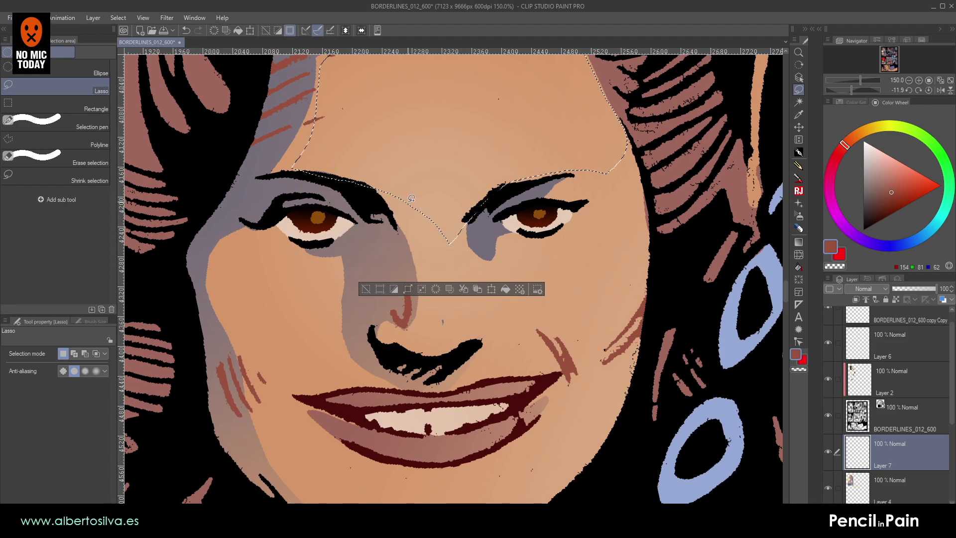
{"action": "left_click_drag", "start_coordinate": [464, 255], "coordinate": [463, 227]}
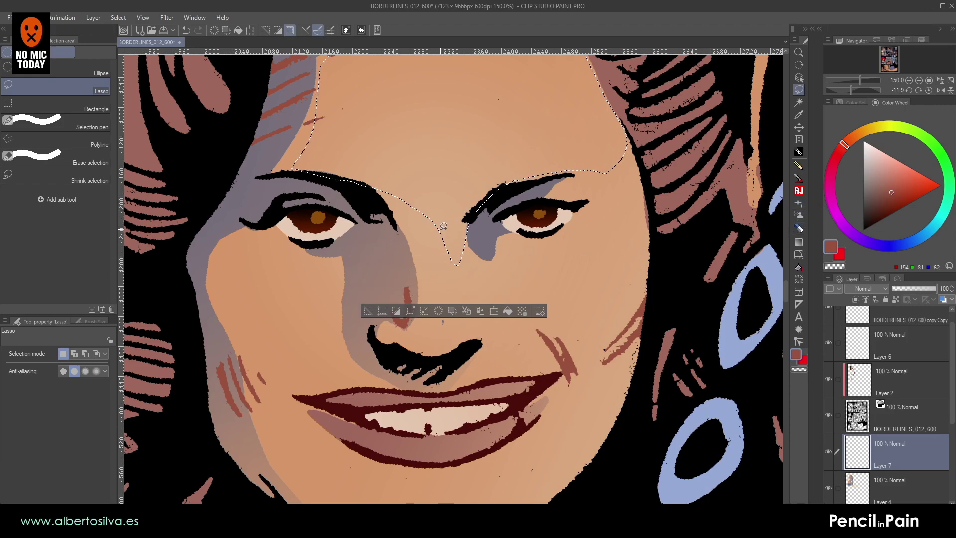
{"action": "mouse_move", "coordinate": [444, 267]}
{"action": "left_mouse_down"}
{"action": "mouse_move", "coordinate": [449, 316]}
{"action": "mouse_move", "coordinate": [469, 326]}
{"action": "mouse_move", "coordinate": [467, 262]}
{"action": "left_mouse_up"}
{"action": "left_click_drag", "start_coordinate": [477, 203], "coordinate": [478, 204]}
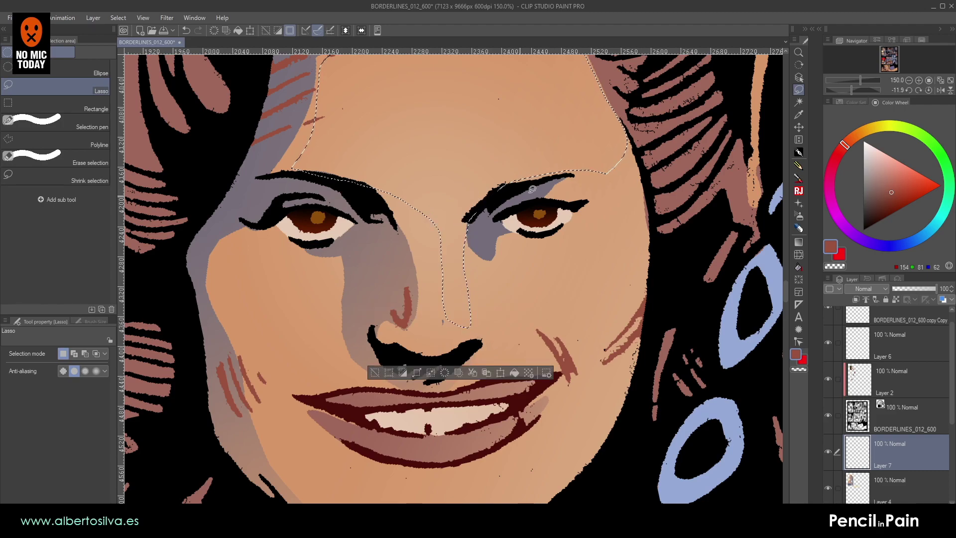
- Add a new layer above Layer 7 for highlights and set up a foreground-to-transparent gradient in near-white (RGB 255, 253, 253)
{"action": "left_click", "coordinate": [909, 80]}
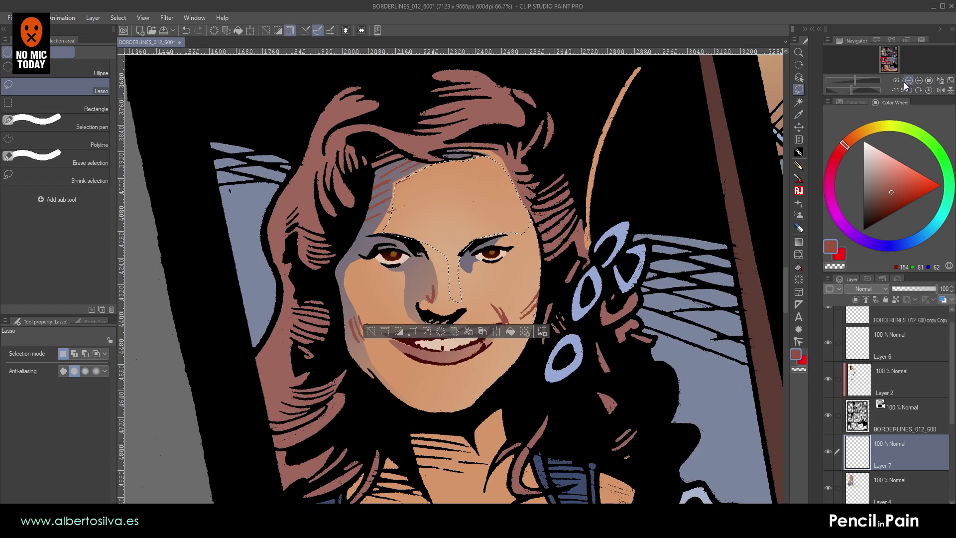
{"action": "left_click", "coordinate": [798, 243]}
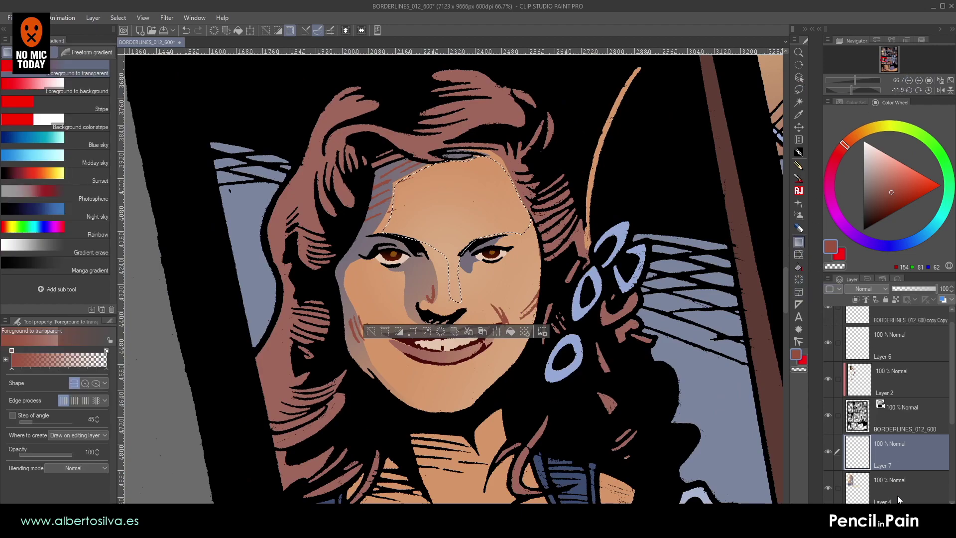
{"action": "left_click", "coordinate": [856, 299]}
{"action": "left_click", "coordinate": [864, 142]}
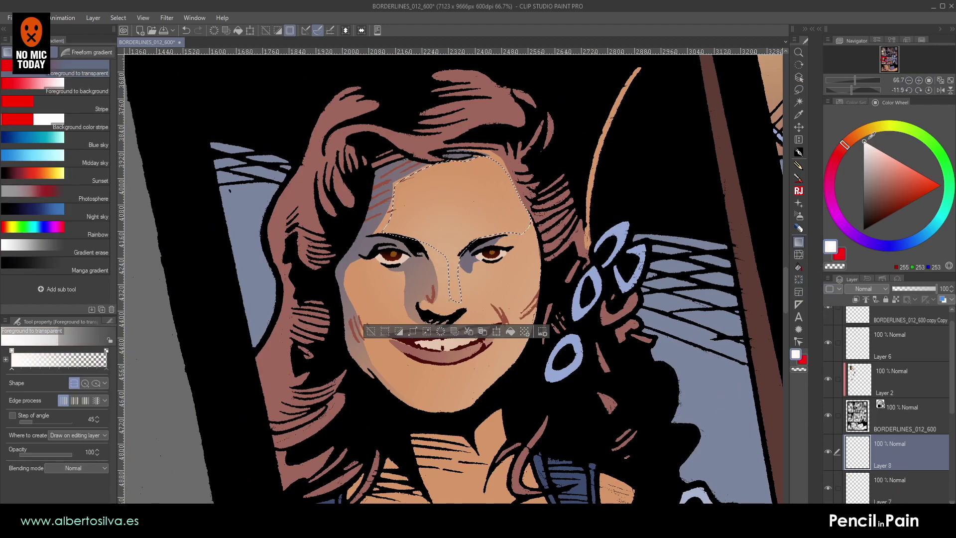
- Fill the forehead and nose-bridge selection with the white gradient, fading from the lit side of the face toward the shadow side
{"action": "left_click_drag", "start_coordinate": [547, 199], "coordinate": [379, 206]}
{"action": "key", "text": "ctrl+z"}
{"action": "key", "text": "ctrl+y"}
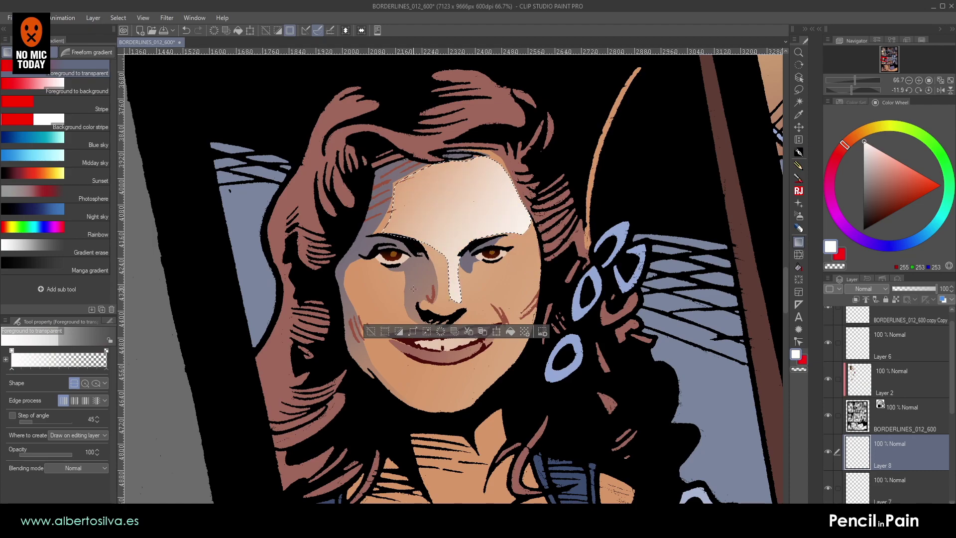
- Clear the selection and set the highlight layer to Overlay blending at 43% opacity
{"action": "scroll", "coordinate": [363, 214], "scroll_direction": "down", "scroll_amount": 1}
{"action": "scroll", "coordinate": [364, 214], "scroll_direction": "up", "scroll_amount": 2}
{"action": "key", "text": "ctrl+d"}
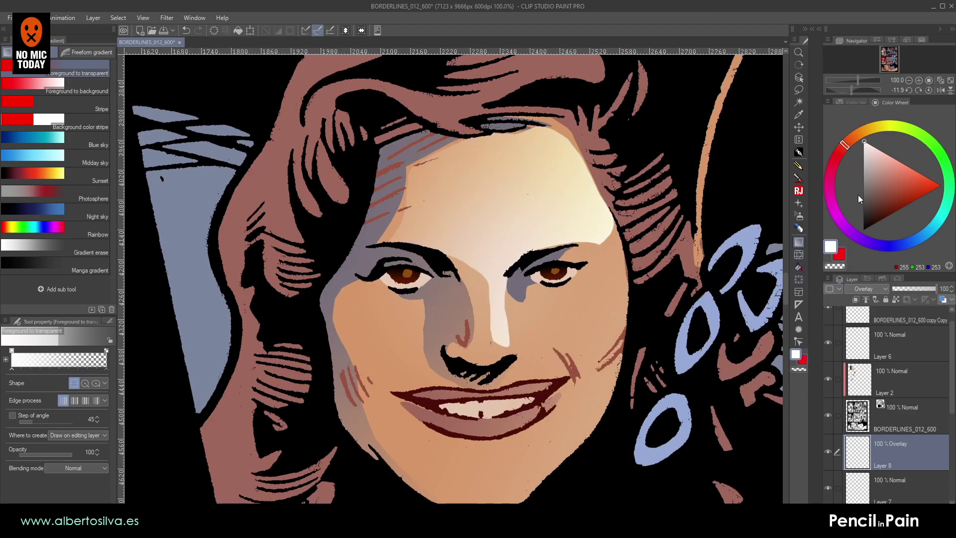
{"action": "left_click_drag", "start_coordinate": [918, 291], "coordinate": [906, 291]}
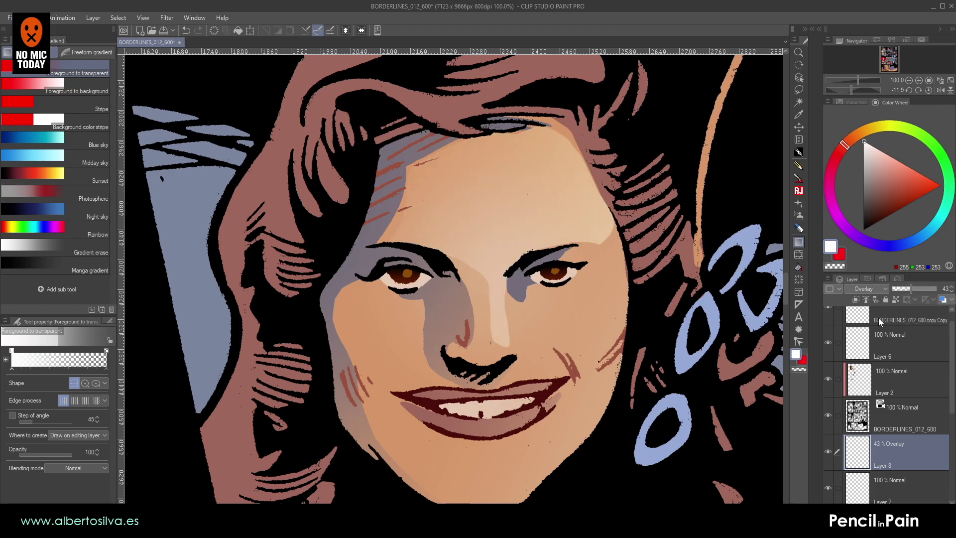
- Examine the forehead highlight at whole-panel scale and up close
{"action": "key", "text": "ctrl+minus"}
{"action": "key", "text": "ctrl+minus"}
{"action": "key", "text": "ctrl+minus"}
{"action": "key", "text": "ctrl+minus"}
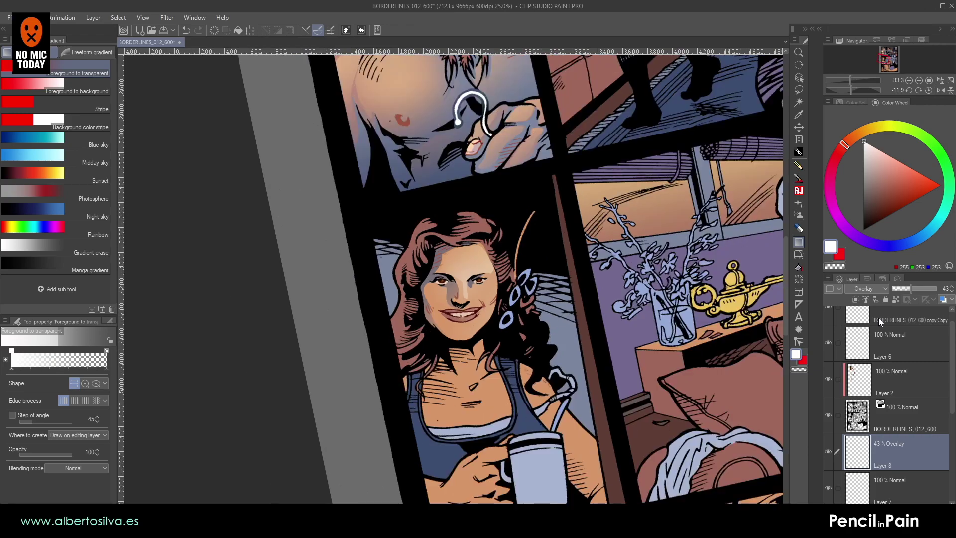
{"action": "key", "text": "ctrl+plus"}
{"action": "key", "text": "ctrl+plus"}
{"action": "key", "text": "ctrl+plus"}
{"action": "key", "text": "ctrl+plus"}
{"action": "key", "text": "ctrl+plus"}
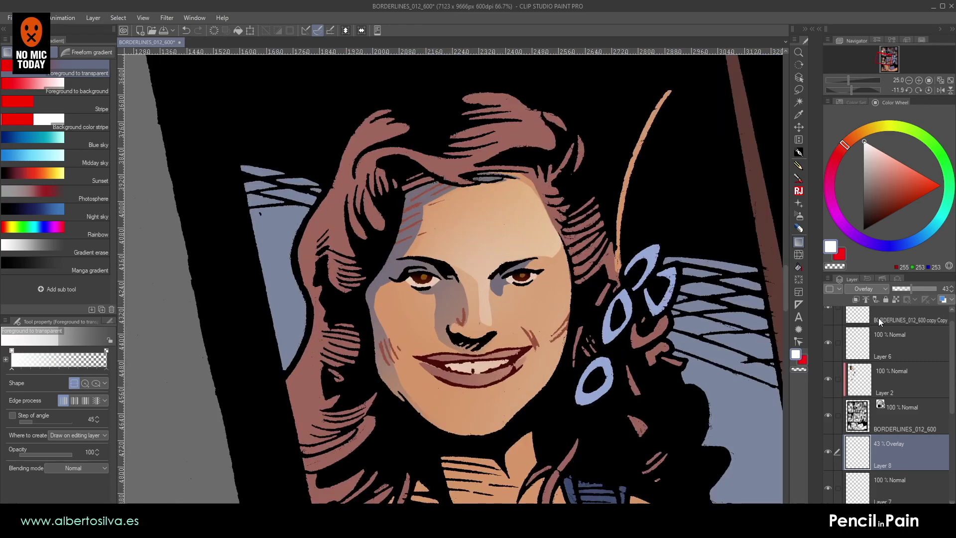
- Delete the forehead and nose-bridge highlight from the overlay layer
{"action": "left_click_drag", "start_coordinate": [567, 240], "coordinate": [445, 153]}
{"action": "key", "text": "r"}
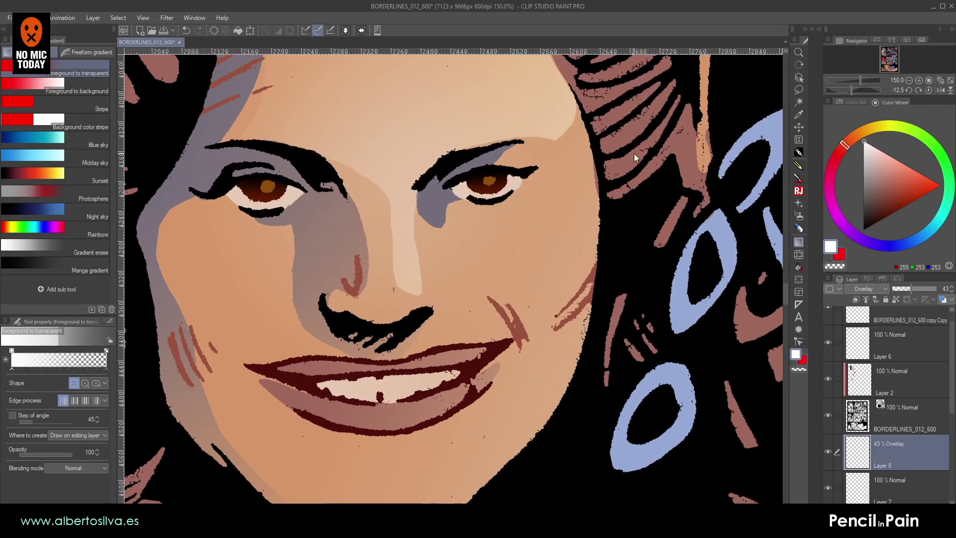
{"action": "key", "text": "ctrl+a"}
{"action": "key", "text": "Delete"}
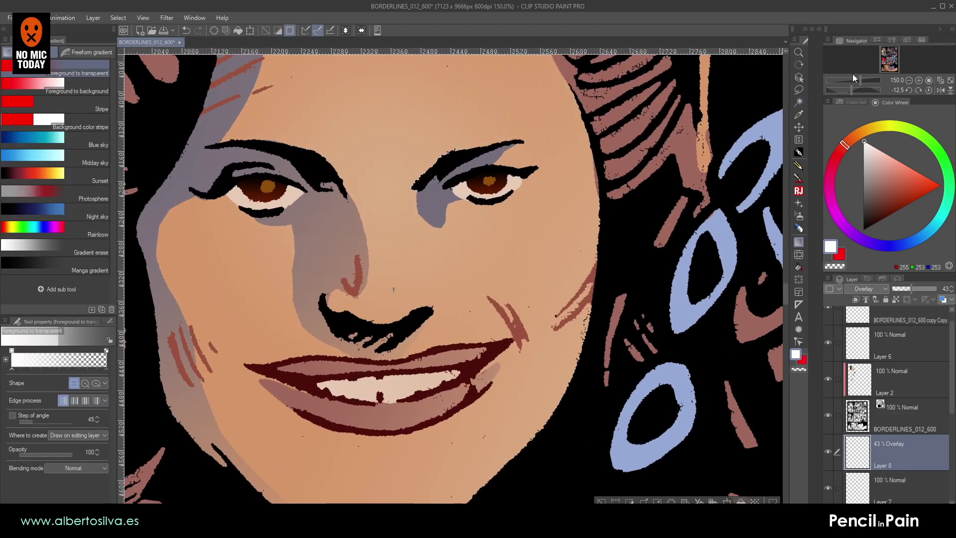
- Outline the lit cheek with the Lasso, from the side of the nose under the eye to the smile crease and above the upper lip
{"action": "left_click", "coordinate": [799, 89]}
{"action": "key", "text": "shift+space"}
{"action": "double_click", "coordinate": [473, 244]}
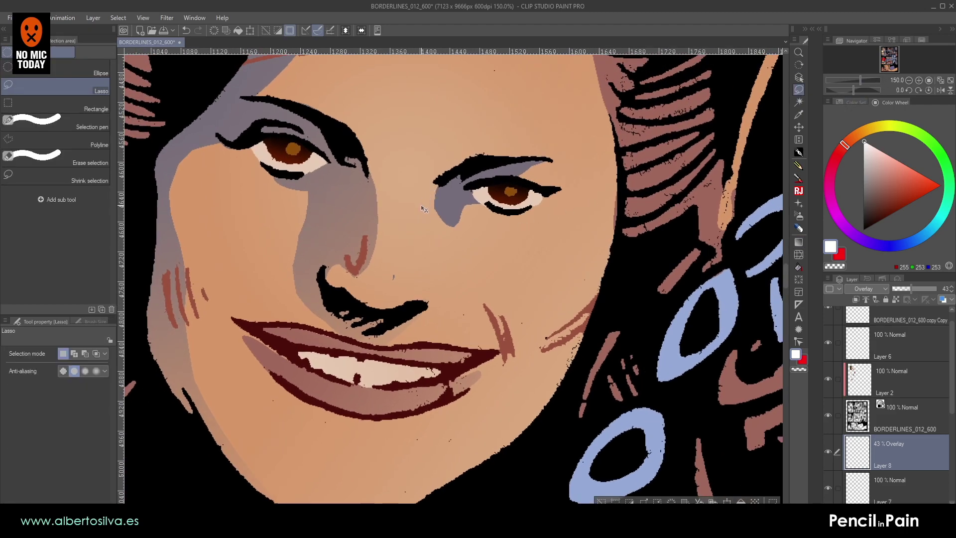
{"action": "key", "text": "ctrl+d"}
{"action": "left_click_drag", "start_coordinate": [426, 195], "coordinate": [411, 228]}
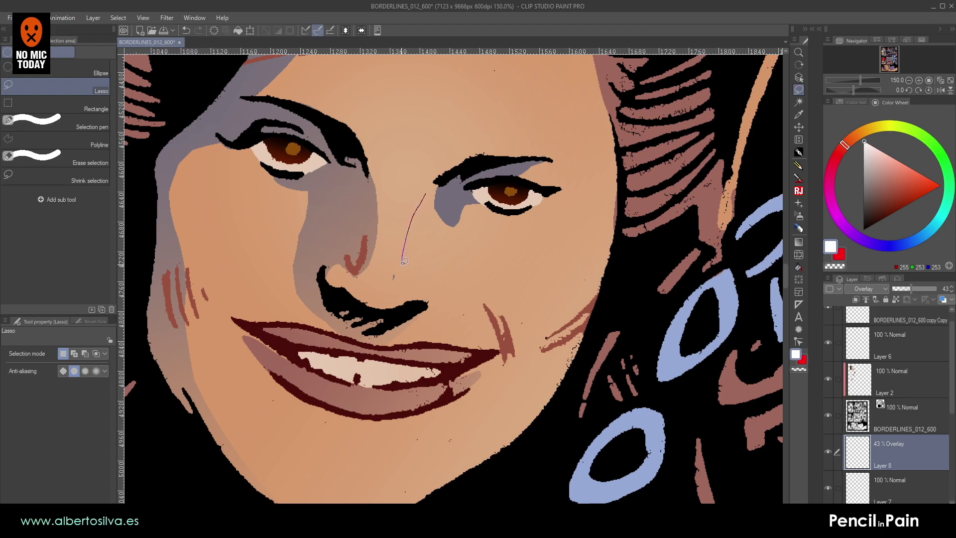
{"action": "mouse_move", "coordinate": [427, 288]}
{"action": "left_mouse_down"}
{"action": "mouse_move", "coordinate": [451, 258]}
{"action": "mouse_move", "coordinate": [441, 218]}
{"action": "mouse_move", "coordinate": [439, 242]}
{"action": "mouse_move", "coordinate": [455, 267]}
{"action": "mouse_move", "coordinate": [527, 333]}
{"action": "mouse_move", "coordinate": [548, 322]}
{"action": "mouse_move", "coordinate": [571, 280]}
{"action": "mouse_move", "coordinate": [583, 195]}
{"action": "mouse_move", "coordinate": [574, 174]}
{"action": "mouse_move", "coordinate": [555, 168]}
{"action": "mouse_move", "coordinate": [434, 234]}
{"action": "left_mouse_up"}
{"action": "key", "text": "shift+space"}
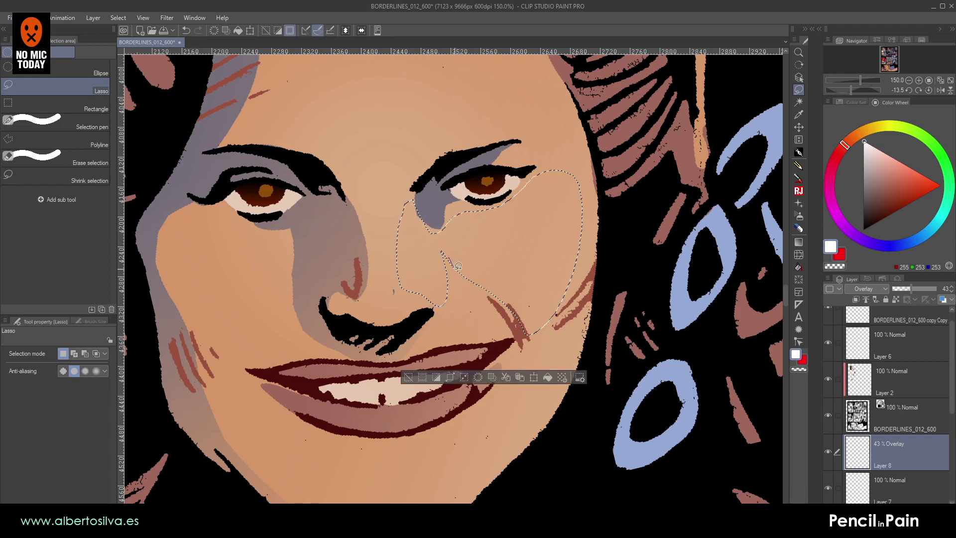
{"action": "left_click_drag", "start_coordinate": [426, 342], "coordinate": [465, 342]}
{"action": "left_click_drag", "start_coordinate": [495, 297], "coordinate": [493, 295]}
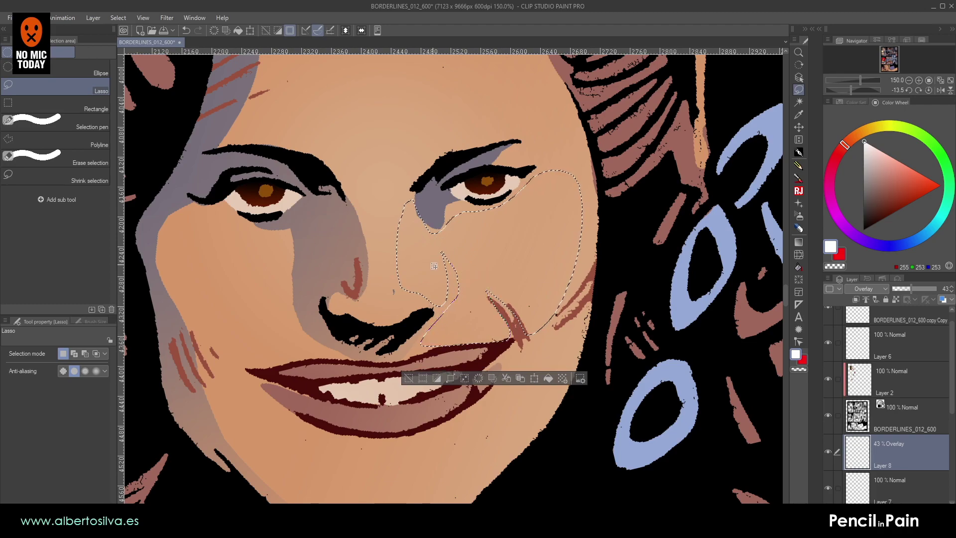
- Fill the lit cheek selection on the overlay layer with two passes of the white gradient and clear the selection
{"action": "left_click", "coordinate": [798, 243]}
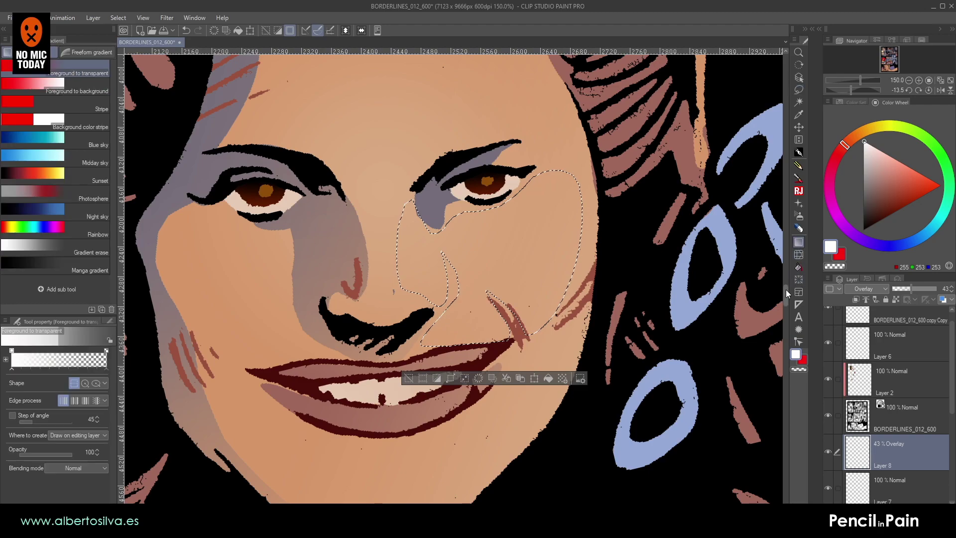
{"action": "left_click", "coordinate": [828, 452]}
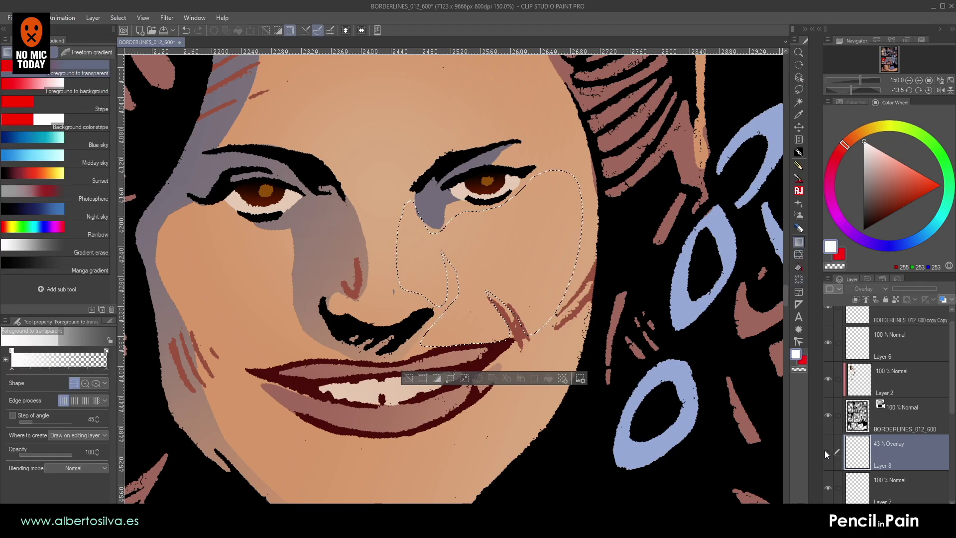
{"action": "left_click", "coordinate": [828, 452]}
{"action": "left_click_drag", "start_coordinate": [587, 272], "coordinate": [279, 273]}
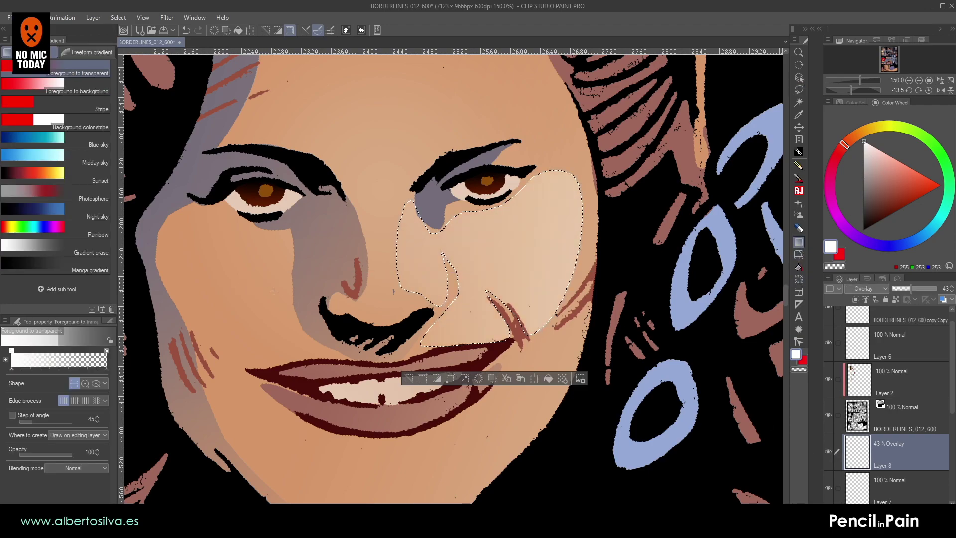
{"action": "left_click_drag", "start_coordinate": [457, 256], "coordinate": [254, 253]}
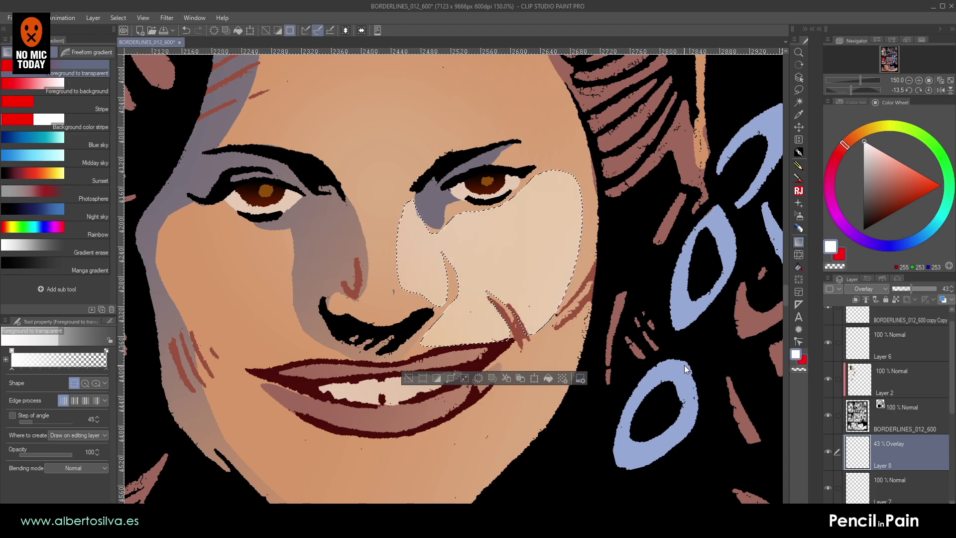
{"action": "key", "text": "ctrl+d"}
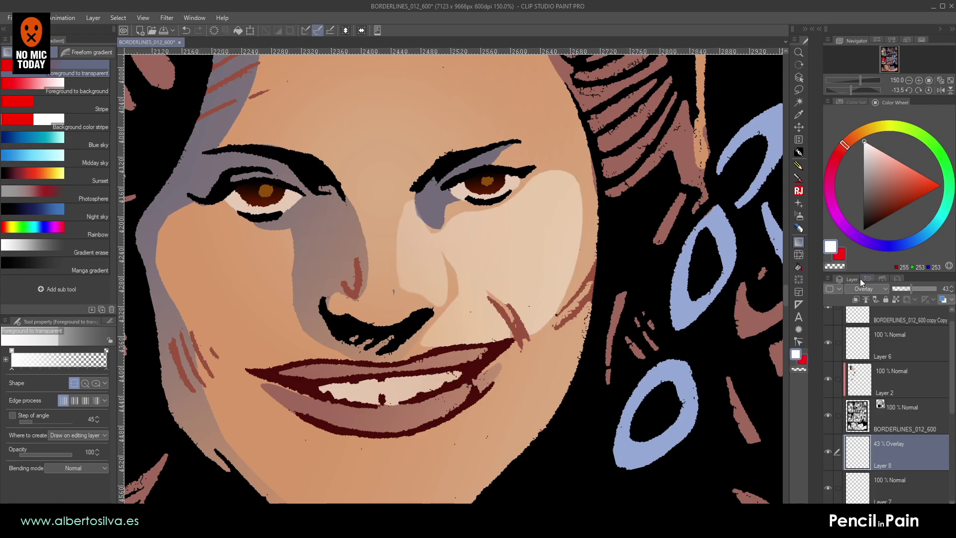
- Examine the lit cheek highlight at whole-panel scale and up close
{"action": "key", "text": "ctrl+minus"}
{"action": "key", "text": "ctrl+minus"}
{"action": "key", "text": "ctrl+minus"}
{"action": "key", "text": "ctrl+minus"}
{"action": "key", "text": "ctrl+minus"}
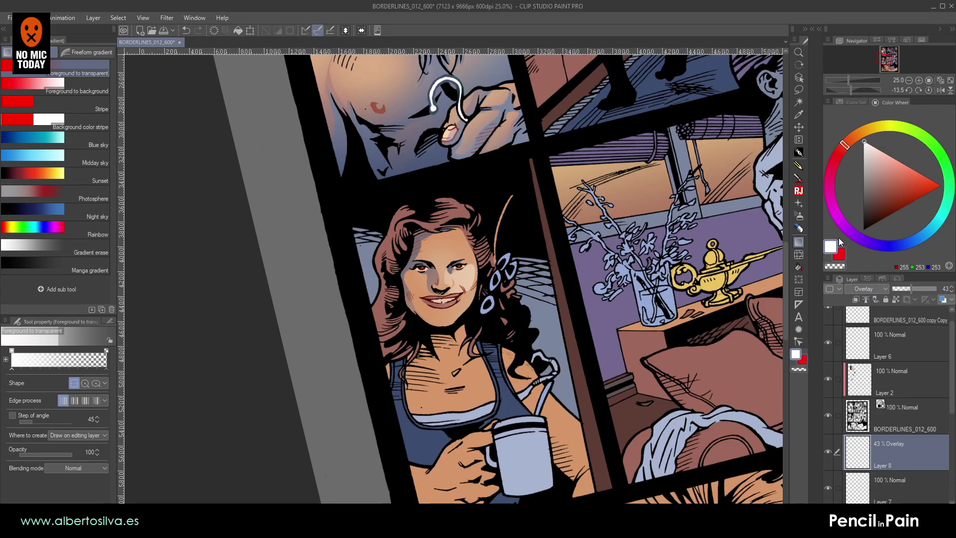
{"action": "key", "text": "ctrl+plus"}
{"action": "key", "text": "ctrl+plus"}
{"action": "key", "text": "ctrl+plus"}
{"action": "key", "text": "ctrl+plus"}
{"action": "key", "text": "ctrl+plus"}
{"action": "left_click_drag", "start_coordinate": [377, 236], "coordinate": [400, 253]}
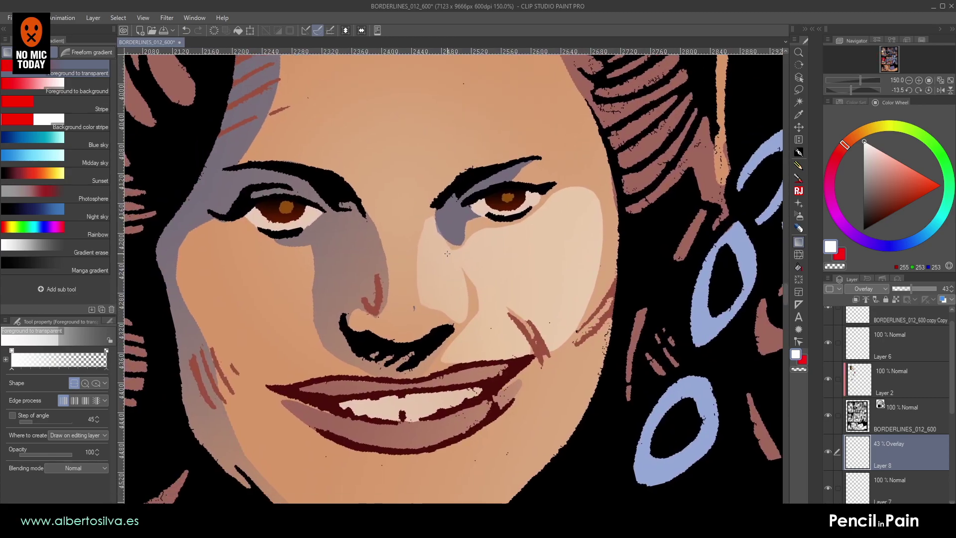
- Outline the lit lower cheek and chin with the Lasso, fill the area with the white gradient, and clear the selection
{"action": "left_click_drag", "start_coordinate": [465, 330], "coordinate": [520, 227]}
{"action": "left_click", "coordinate": [798, 90]}
{"action": "mouse_move", "coordinate": [443, 348]}
{"action": "left_mouse_down"}
{"action": "mouse_move", "coordinate": [436, 331]}
{"action": "mouse_move", "coordinate": [427, 338]}
{"action": "mouse_move", "coordinate": [473, 406]}
{"action": "mouse_move", "coordinate": [444, 446]}
{"action": "mouse_move", "coordinate": [550, 408]}
{"action": "mouse_move", "coordinate": [633, 315]}
{"action": "mouse_move", "coordinate": [661, 205]}
{"action": "mouse_move", "coordinate": [493, 331]}
{"action": "mouse_move", "coordinate": [440, 335]}
{"action": "left_mouse_up"}
{"action": "left_click", "coordinate": [798, 242]}
{"action": "mouse_move", "coordinate": [630, 335]}
{"action": "left_mouse_down"}
{"action": "mouse_move", "coordinate": [328, 336]}
{"action": "mouse_move", "coordinate": [329, 358]}
{"action": "left_mouse_up"}
{"action": "key", "text": "ctrl+d"}
{"action": "scroll", "coordinate": [527, 316], "scroll_direction": "down", "scroll_amount": 4}
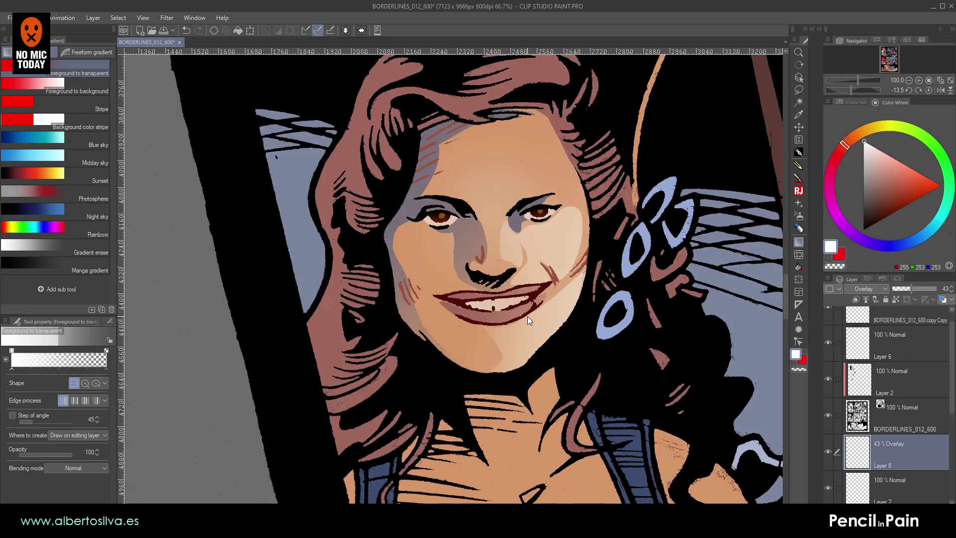
- Try a blur filter on the overlay layer to soften the edges of the cheek and chin highlights
{"action": "scroll", "coordinate": [527, 316], "scroll_direction": "up", "scroll_amount": 4}
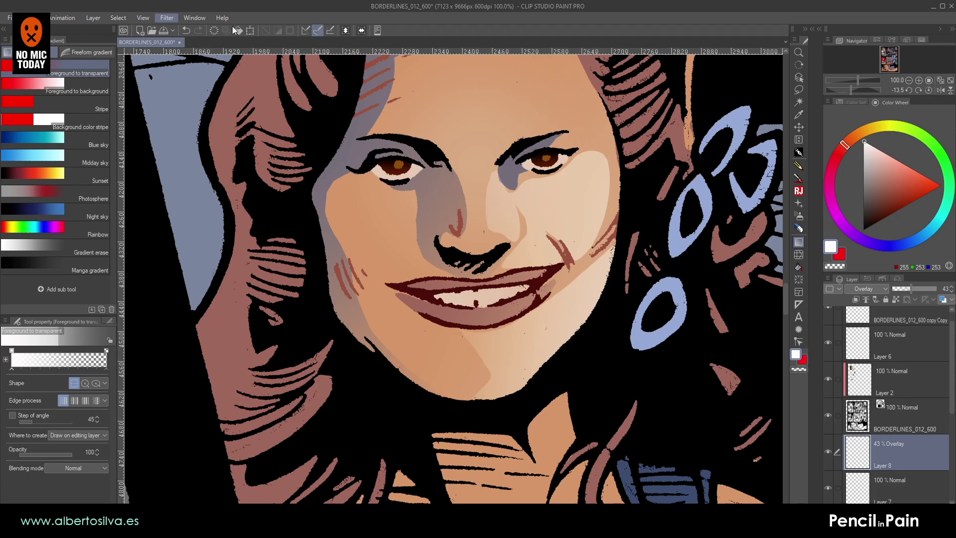
{"action": "left_click", "coordinate": [265, 56]}
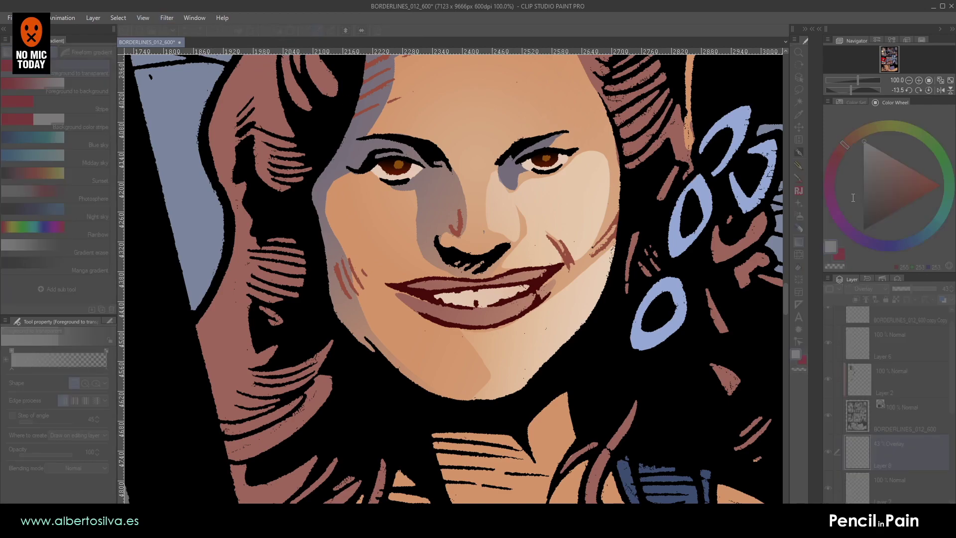
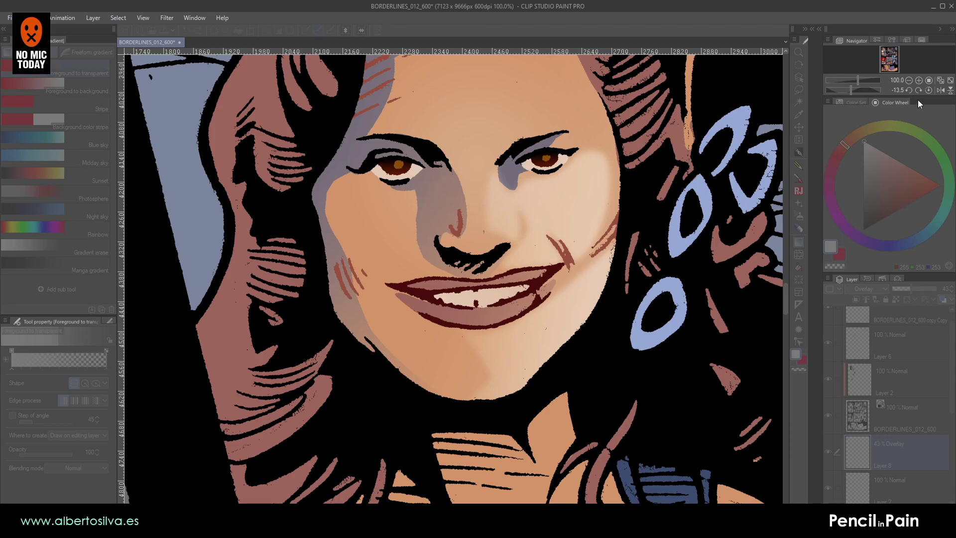
{"action": "left_click", "coordinate": [911, 80]}
{"action": "left_click", "coordinate": [911, 80]}
{"action": "left_click", "coordinate": [911, 80]}
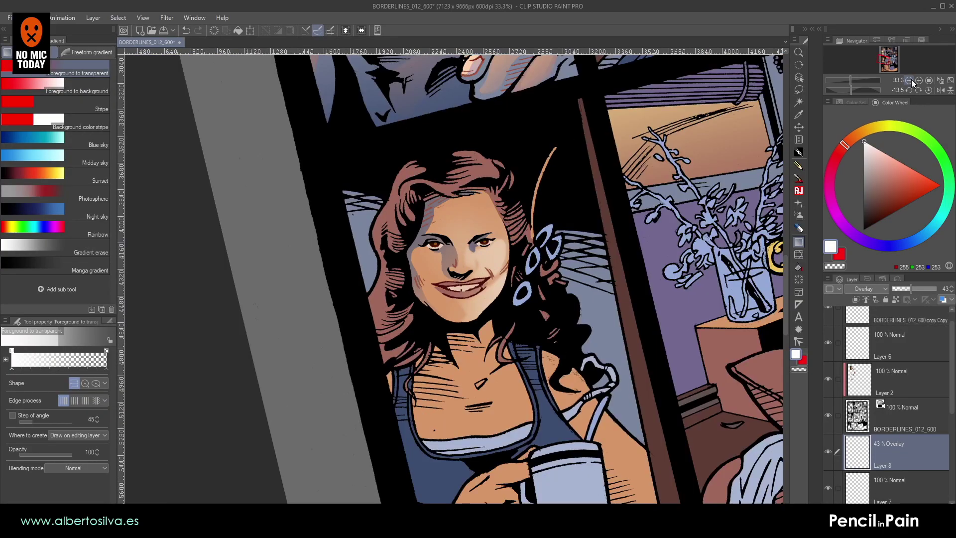
{"action": "left_click", "coordinate": [910, 80]}
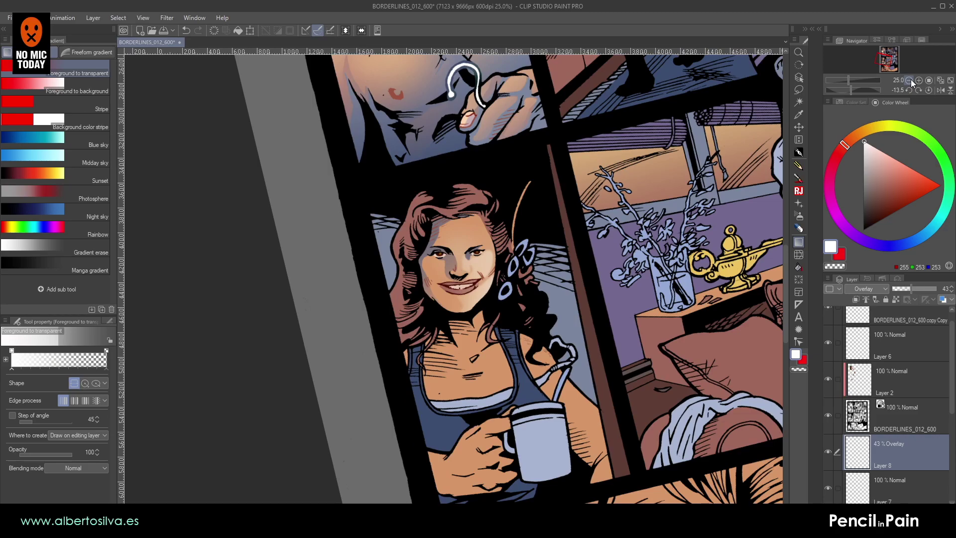
- Examine the face's highlights and shading up close, including in a horizontally mirrored view
{"action": "key", "text": "ctrl+plus"}
{"action": "key", "text": "ctrl+plus"}
{"action": "key", "text": "ctrl+plus"}
{"action": "key", "text": "ctrl+plus"}
{"action": "key", "text": "ctrl+plus"}
{"action": "left_click_drag", "start_coordinate": [271, 238], "coordinate": [327, 322]}
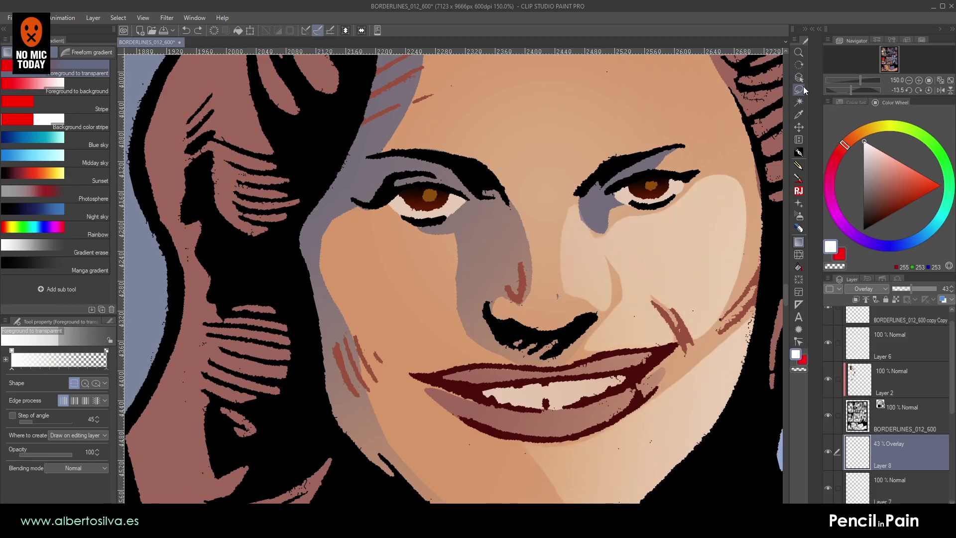
{"action": "left_click", "coordinate": [798, 65]}
{"action": "mouse_move", "coordinate": [341, 236]}
{"action": "left_mouse_down"}
{"action": "mouse_move", "coordinate": [335, 301]}
{"action": "mouse_move", "coordinate": [342, 233]}
{"action": "left_mouse_up"}
{"action": "key", "text": "m"}
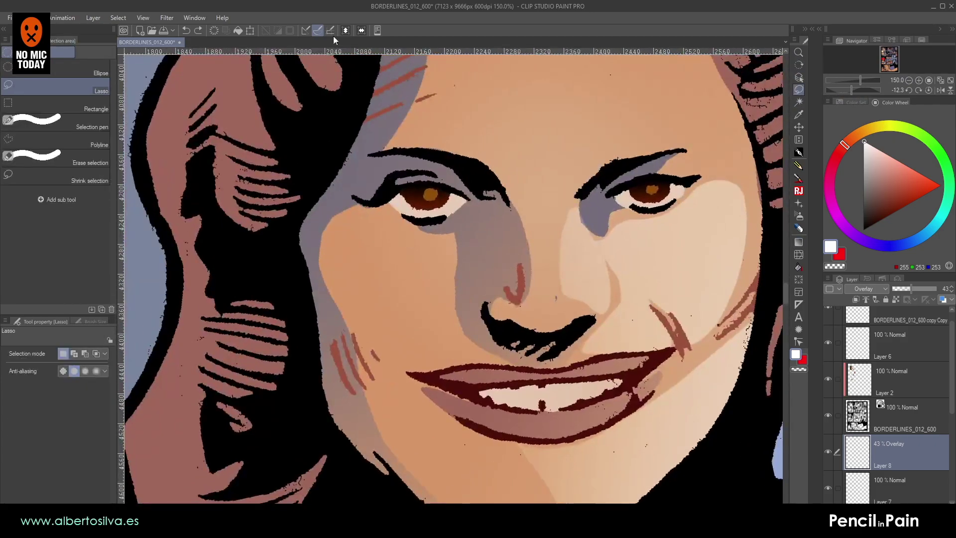
{"action": "left_click", "coordinate": [360, 31]}
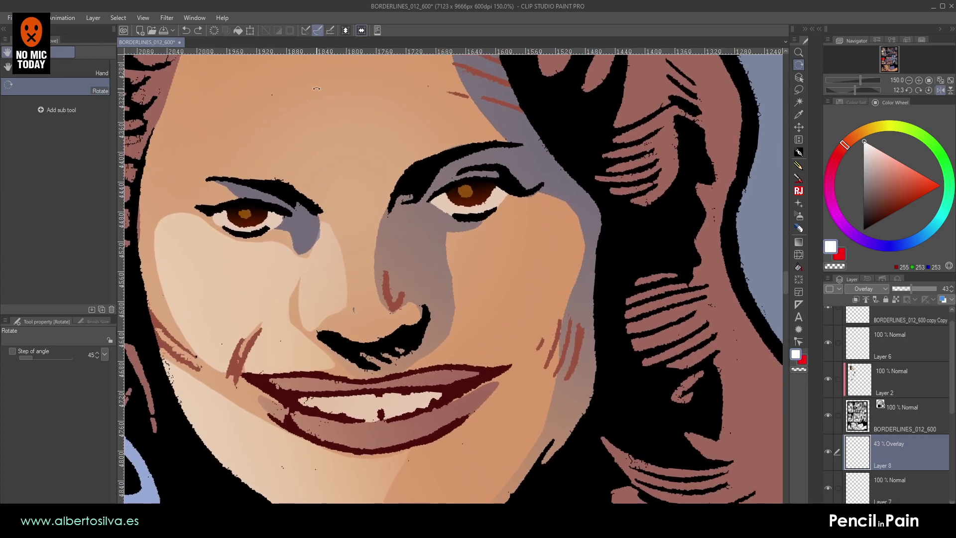
{"action": "left_click", "coordinate": [364, 34]}
- Outline the cheek on the shadow side with the Lasso, between the face-edge shadow and the nose shadow, down to the mouth corner
{"action": "key", "text": "r"}
{"action": "left_click_drag", "start_coordinate": [308, 423], "coordinate": [452, 499]}
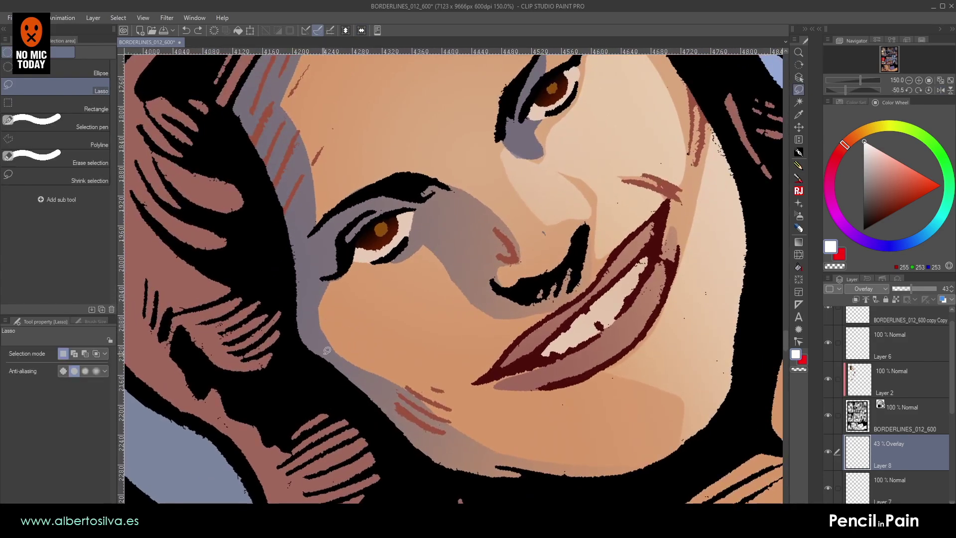
{"action": "mouse_move", "coordinate": [345, 290]}
{"action": "left_mouse_down"}
{"action": "mouse_move", "coordinate": [437, 261]}
{"action": "mouse_move", "coordinate": [470, 309]}
{"action": "mouse_move", "coordinate": [507, 332]}
{"action": "mouse_move", "coordinate": [482, 363]}
{"action": "mouse_move", "coordinate": [421, 382]}
{"action": "mouse_move", "coordinate": [339, 348]}
{"action": "left_mouse_up"}
{"action": "key", "text": "r"}
{"action": "key", "text": "m"}
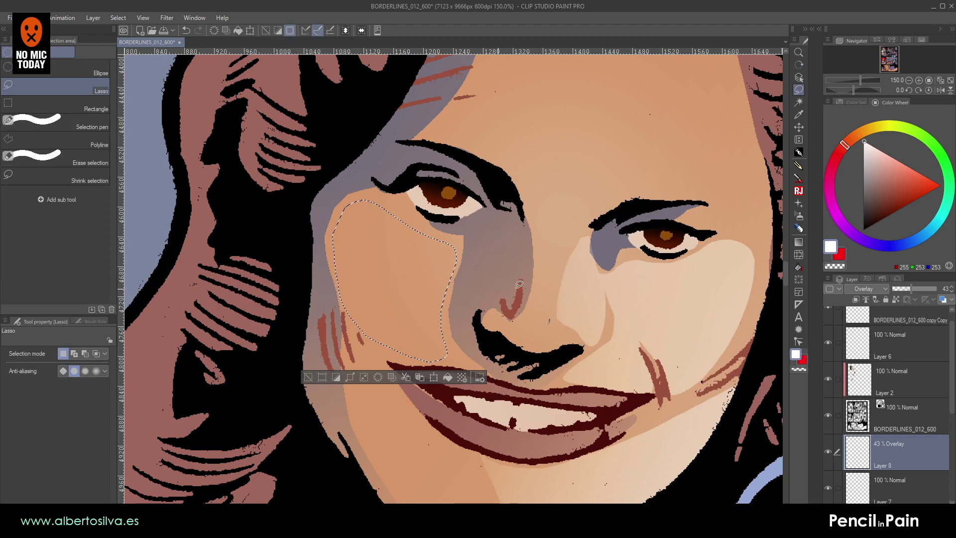
- Try a faint white gradient fill in the shadow-side cheek selection
{"action": "left_click", "coordinate": [798, 242]}
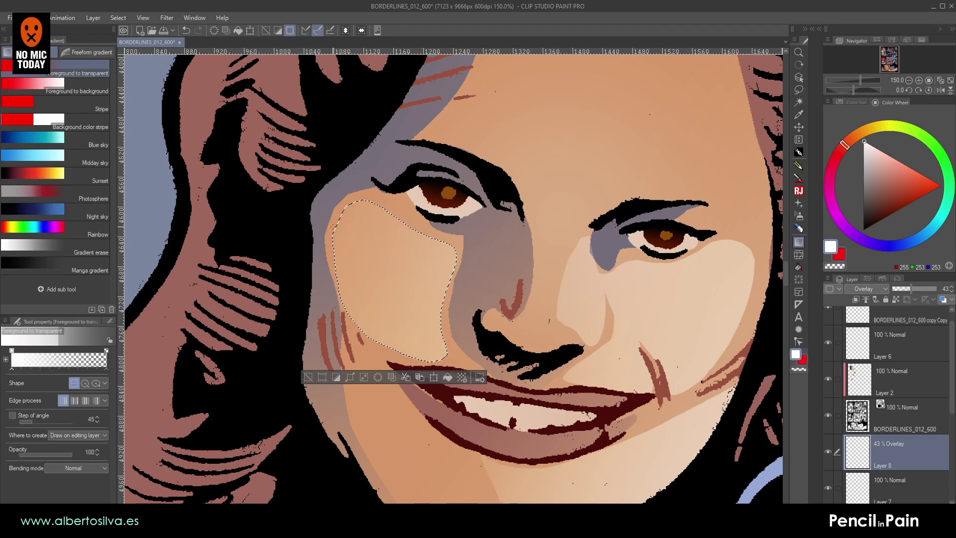
{"action": "key", "text": "ctrl+d"}
{"action": "scroll", "coordinate": [300, 204], "scroll_direction": "down", "scroll_amount": 4}
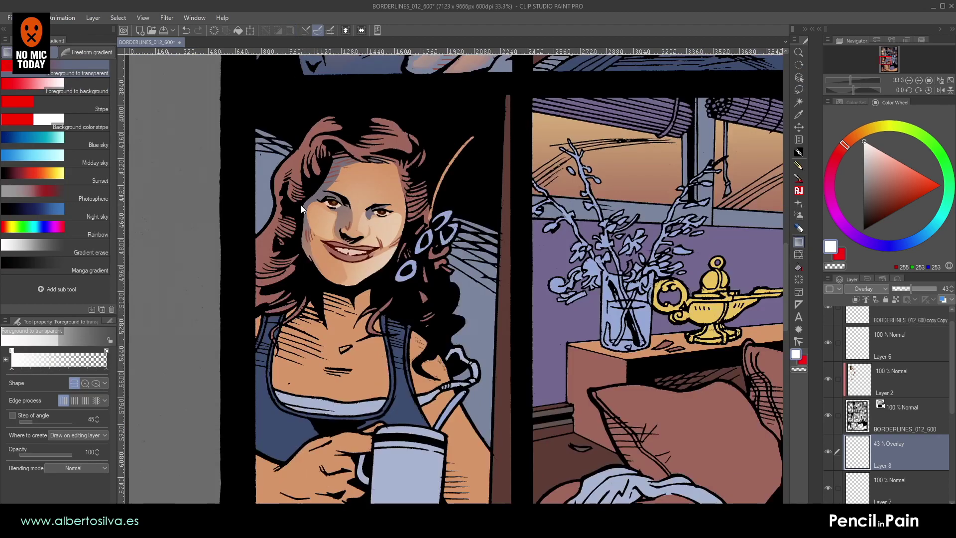
{"action": "scroll", "coordinate": [300, 205], "scroll_direction": "up", "scroll_amount": 4}
{"action": "key", "text": "ctrl+z"}
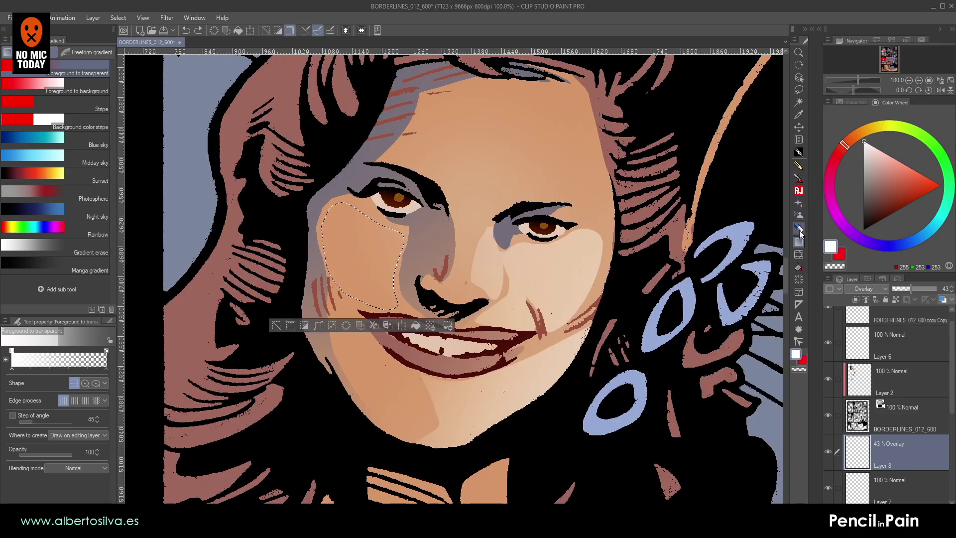
- Fill the shadow-side cheek selection with a soft white radial gradient and deselect it
{"action": "left_click", "coordinate": [85, 383]}
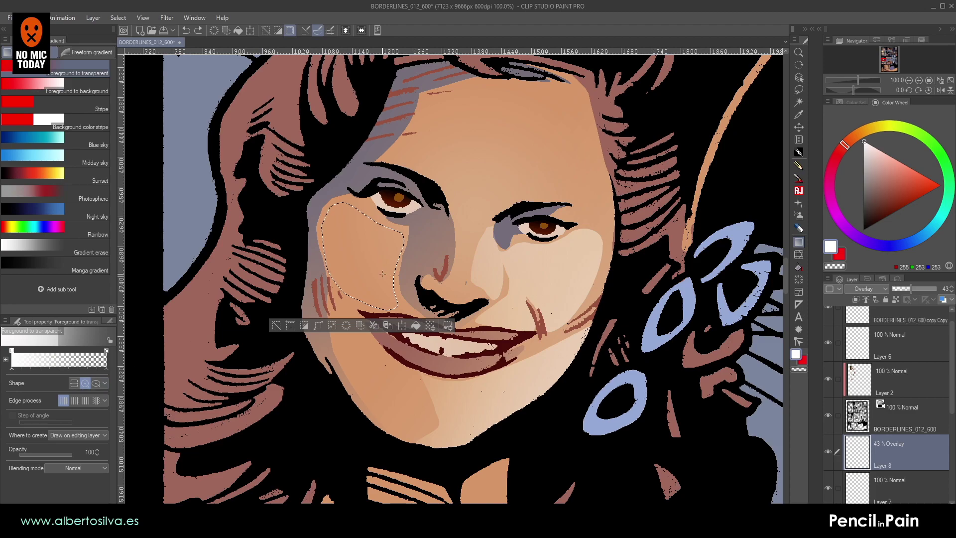
{"action": "left_click_drag", "start_coordinate": [366, 278], "coordinate": [447, 112]}
{"action": "left_click_drag", "start_coordinate": [345, 279], "coordinate": [415, 197]}
{"action": "key", "text": "ctrl+z"}
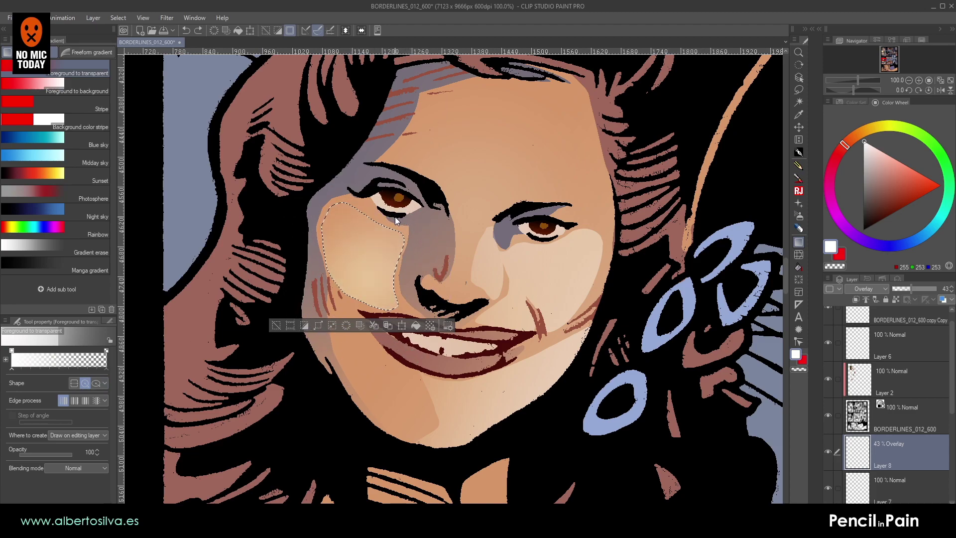
{"action": "key", "text": "ctrl+d"}
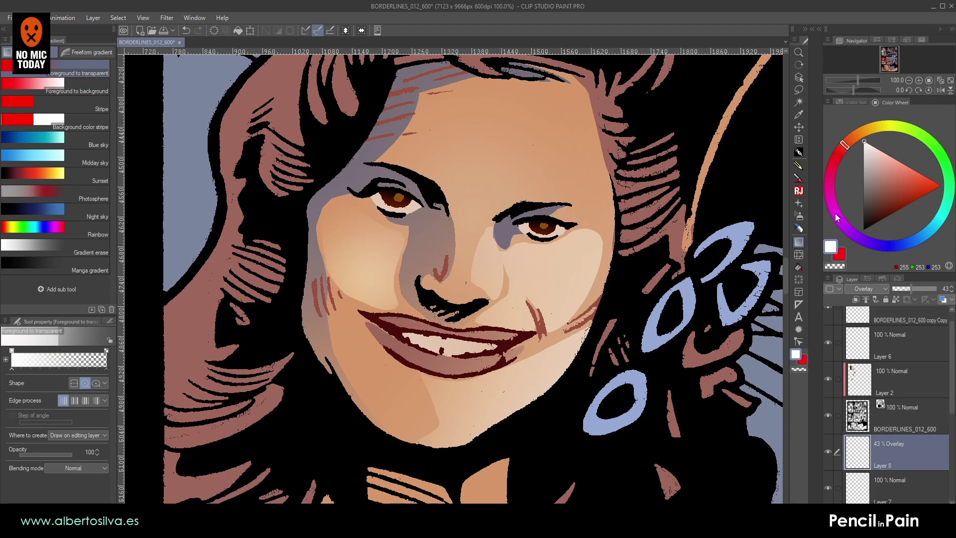
- Try erasing along the shadow-side edge of the face with the Hard eraser at size 150 and the strongest anti-aliasing
{"action": "left_click", "coordinate": [798, 228]}
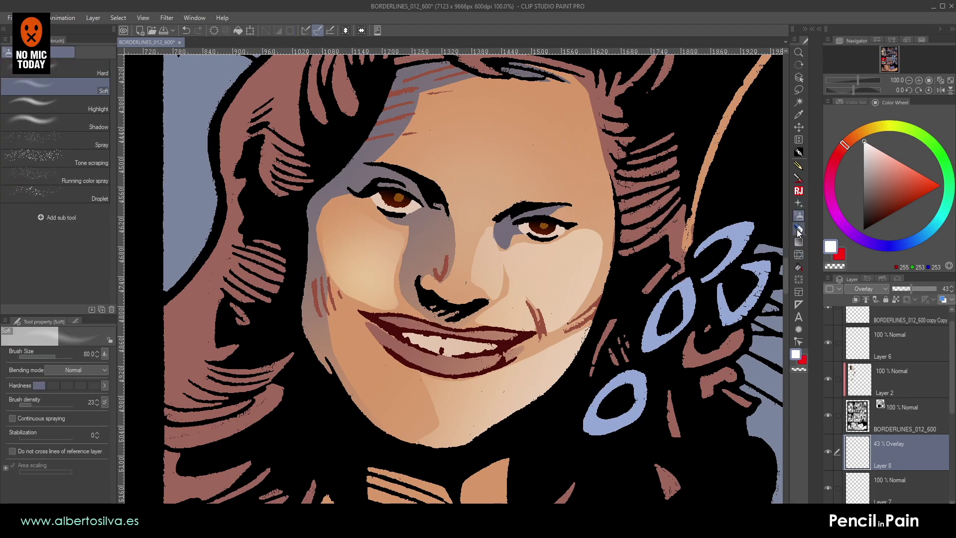
{"action": "left_click", "coordinate": [85, 374]}
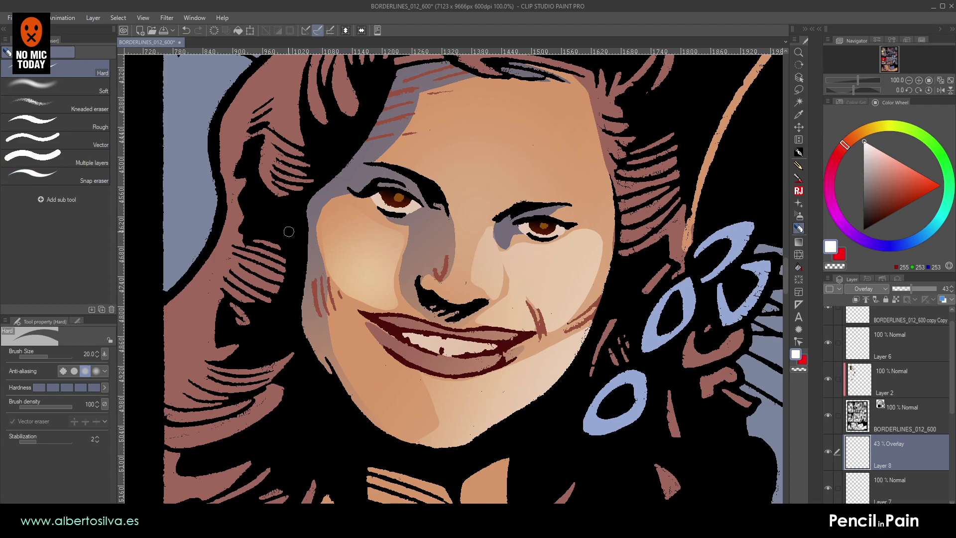
{"action": "key", "text": "]"}
{"action": "key", "text": "]"}
{"action": "key", "text": "]"}
{"action": "key", "text": "]"}
{"action": "key", "text": "]"}
{"action": "key", "text": "ctrl+z"}
{"action": "left_click", "coordinate": [94, 374]}
{"action": "key", "text": "]"}
{"action": "left_click_drag", "start_coordinate": [293, 228], "coordinate": [336, 339]}
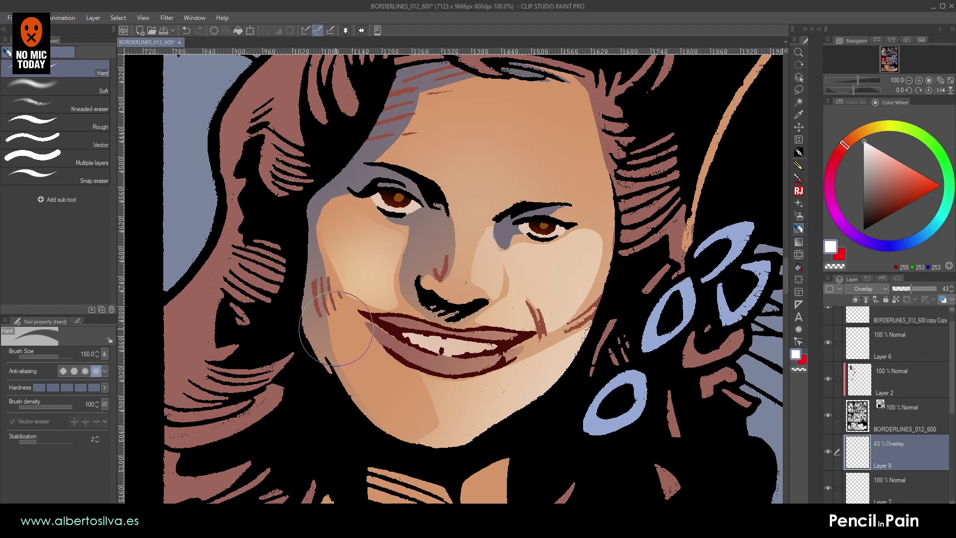
- Fade the edges of the shadow-side cheek and chin highlights with a large Soft eraser, reducing its size to 90 for the chin
{"action": "left_click", "coordinate": [55, 86]}
{"action": "key", "text": "]"}
{"action": "key", "text": "]"}
{"action": "key", "text": "]"}
{"action": "key", "text": "]"}
{"action": "key", "text": "]"}
{"action": "key", "text": "]"}
{"action": "key", "text": "]"}
{"action": "key", "text": "]"}
{"action": "key", "text": "]"}
{"action": "mouse_move", "coordinate": [295, 248]}
{"action": "left_mouse_down"}
{"action": "mouse_move", "coordinate": [338, 327]}
{"action": "mouse_move", "coordinate": [319, 278]}
{"action": "mouse_move", "coordinate": [373, 340]}
{"action": "mouse_move", "coordinate": [364, 332]}
{"action": "mouse_move", "coordinate": [401, 336]}
{"action": "mouse_move", "coordinate": [424, 252]}
{"action": "mouse_move", "coordinate": [417, 214]}
{"action": "mouse_move", "coordinate": [359, 184]}
{"action": "left_mouse_up"}
{"action": "left_click_drag", "start_coordinate": [444, 330], "coordinate": [434, 319]}
{"action": "key", "text": "["}
{"action": "key", "text": "["}
{"action": "mouse_move", "coordinate": [390, 354]}
{"action": "left_mouse_down"}
{"action": "mouse_move", "coordinate": [414, 405]}
{"action": "mouse_move", "coordinate": [403, 367]}
{"action": "mouse_move", "coordinate": [411, 395]}
{"action": "mouse_move", "coordinate": [389, 418]}
{"action": "left_mouse_up"}
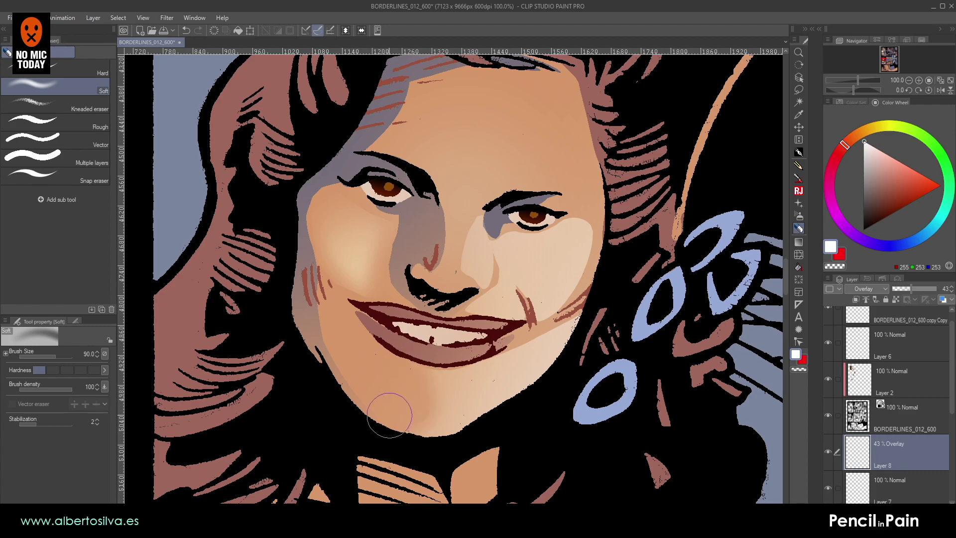
- Soften the overlay highlight around the nose and beside the lit eye with a smaller Soft eraser, size 40 to 50
{"action": "key", "text": "["}
{"action": "key", "text": "["}
{"action": "key", "text": "["}
{"action": "left_click_drag", "start_coordinate": [463, 223], "coordinate": [481, 200]}
{"action": "left_click_drag", "start_coordinate": [458, 268], "coordinate": [465, 286]}
{"action": "key", "text": "shift+space"}
{"action": "left_click_drag", "start_coordinate": [385, 261], "coordinate": [386, 302]}
{"action": "key", "text": "["}
{"action": "key", "text": "["}
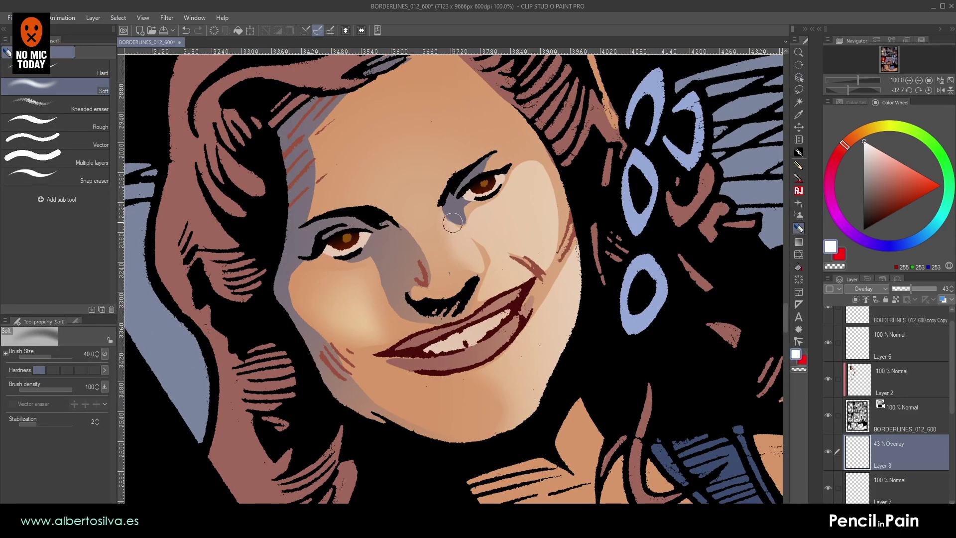
{"action": "key", "text": "bracketright"}
{"action": "left_click_drag", "start_coordinate": [667, 161], "coordinate": [634, 202]}
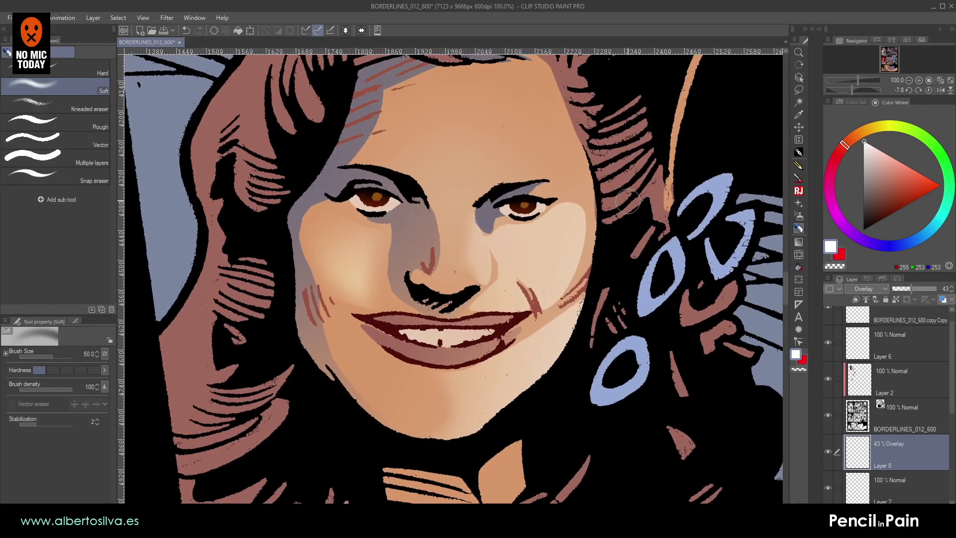
- Erase the overlay highlight from the lit cheek, nose and chin with the Soft eraser at size 80
{"action": "scroll", "coordinate": [632, 204], "scroll_direction": "up", "scroll_amount": 1}
{"action": "key", "text": "bracketright"}
{"action": "key", "text": "bracketright"}
{"action": "key", "text": "bracketright"}
{"action": "mouse_move", "coordinate": [517, 234]}
{"action": "left_mouse_down"}
{"action": "mouse_move", "coordinate": [476, 272]}
{"action": "mouse_move", "coordinate": [505, 247]}
{"action": "mouse_move", "coordinate": [522, 249]}
{"action": "mouse_move", "coordinate": [478, 300]}
{"action": "mouse_move", "coordinate": [485, 324]}
{"action": "mouse_move", "coordinate": [538, 311]}
{"action": "mouse_move", "coordinate": [585, 268]}
{"action": "mouse_move", "coordinate": [590, 218]}
{"action": "mouse_move", "coordinate": [565, 189]}
{"action": "left_mouse_up"}
{"action": "mouse_move", "coordinate": [597, 288]}
{"action": "left_mouse_down"}
{"action": "mouse_move", "coordinate": [546, 384]}
{"action": "mouse_move", "coordinate": [478, 431]}
{"action": "mouse_move", "coordinate": [403, 441]}
{"action": "left_mouse_up"}
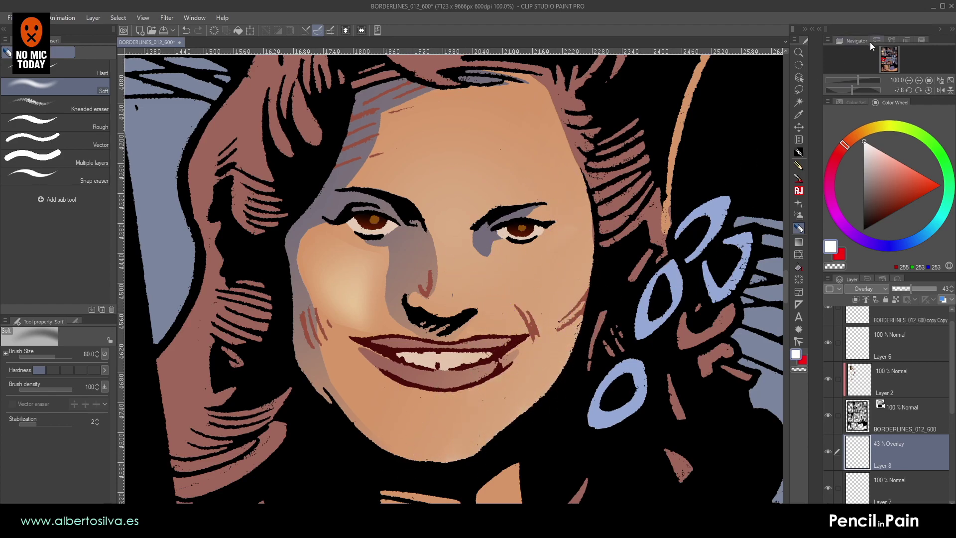
- Outline the lit side of the forehead and add the lit cheek down to the smile crease with the Lasso
{"action": "left_click", "coordinate": [798, 89]}
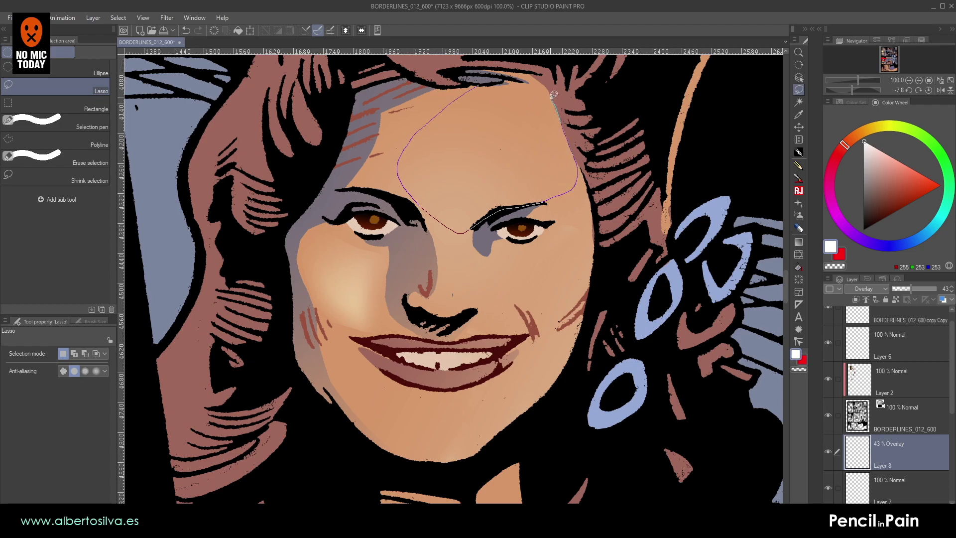
{"action": "left_click_drag", "start_coordinate": [536, 81], "coordinate": [530, 82]}
{"action": "scroll", "coordinate": [545, 158], "scroll_direction": "down", "scroll_amount": 2}
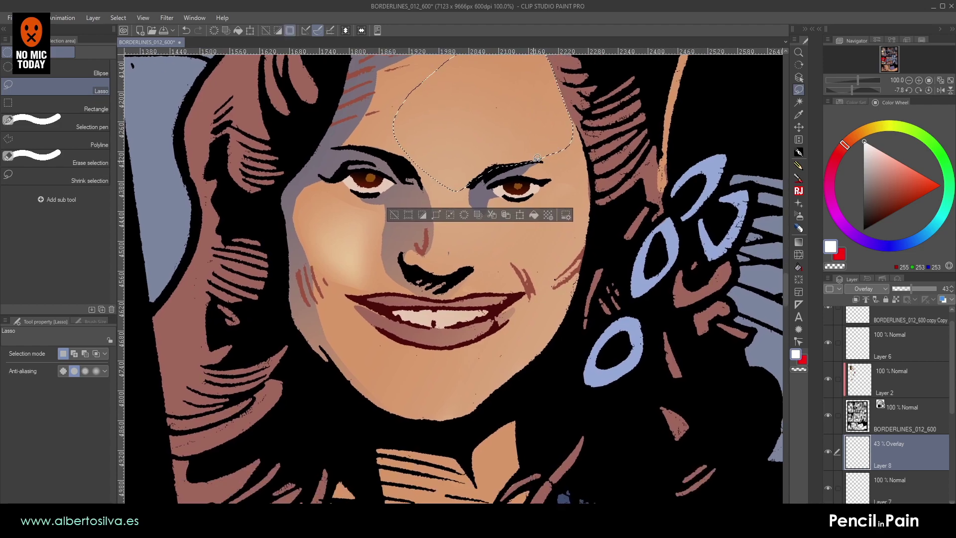
{"action": "left_click_drag", "start_coordinate": [542, 178], "coordinate": [496, 199]}
{"action": "mouse_move", "coordinate": [507, 238]}
{"action": "left_mouse_down"}
{"action": "mouse_move", "coordinate": [534, 294]}
{"action": "mouse_move", "coordinate": [547, 294]}
{"action": "mouse_move", "coordinate": [585, 241]}
{"action": "left_mouse_up"}
{"action": "left_click_drag", "start_coordinate": [591, 155], "coordinate": [572, 120]}
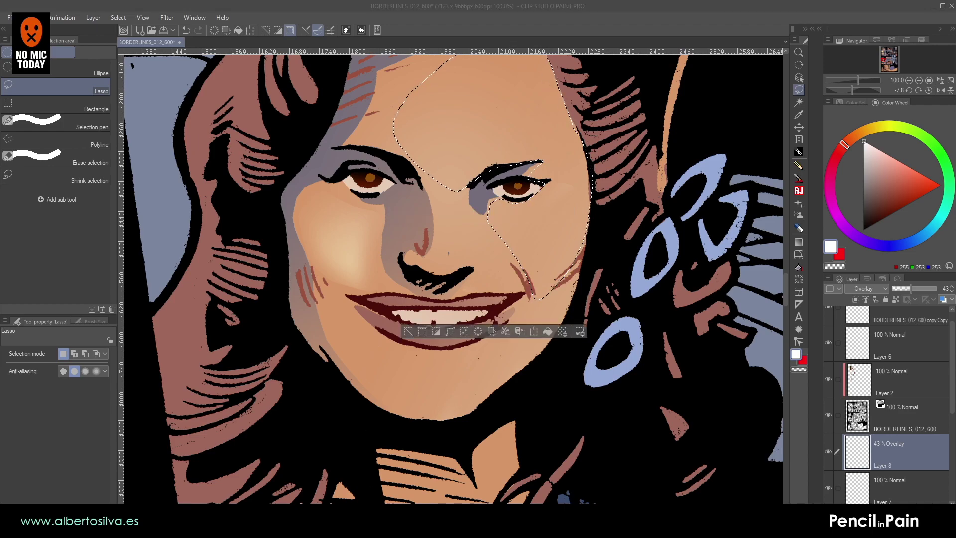
- Extend the selection over the nose bridge and upper lip, and fit it around the shadow beside the lit eye
{"action": "left_click", "coordinate": [919, 80]}
{"action": "left_click_drag", "start_coordinate": [434, 359], "coordinate": [382, 324]}
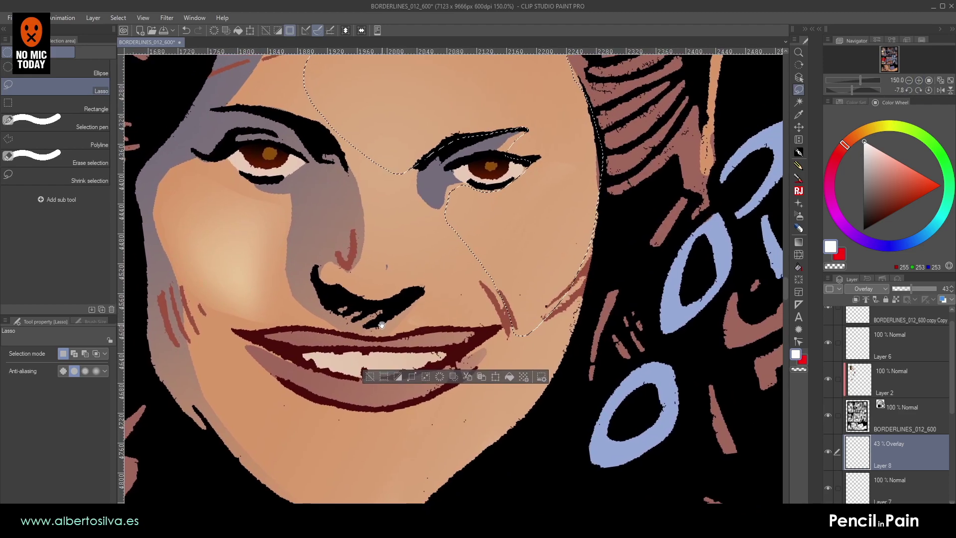
{"action": "left_click", "coordinate": [798, 102]}
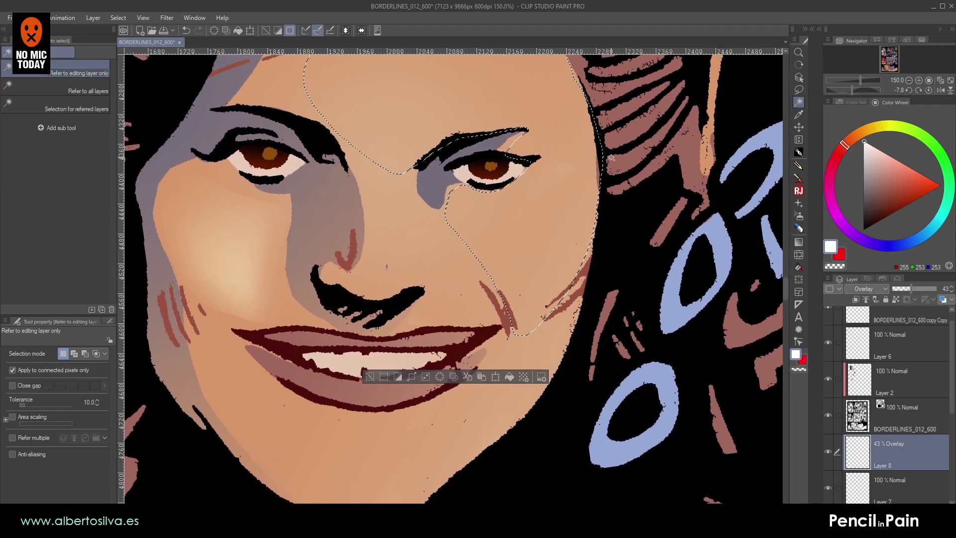
{"action": "left_click", "coordinate": [798, 90]}
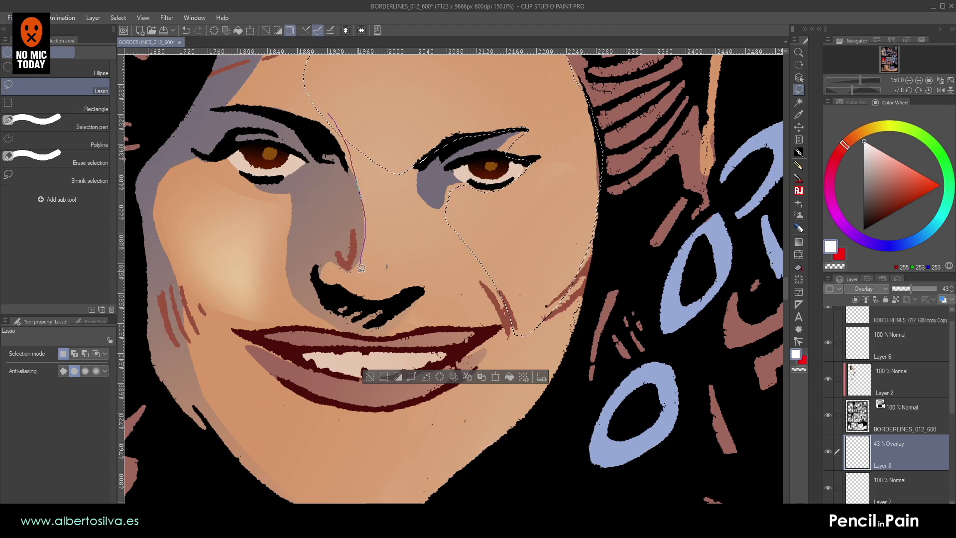
{"action": "left_click_drag", "start_coordinate": [414, 288], "coordinate": [390, 316]}
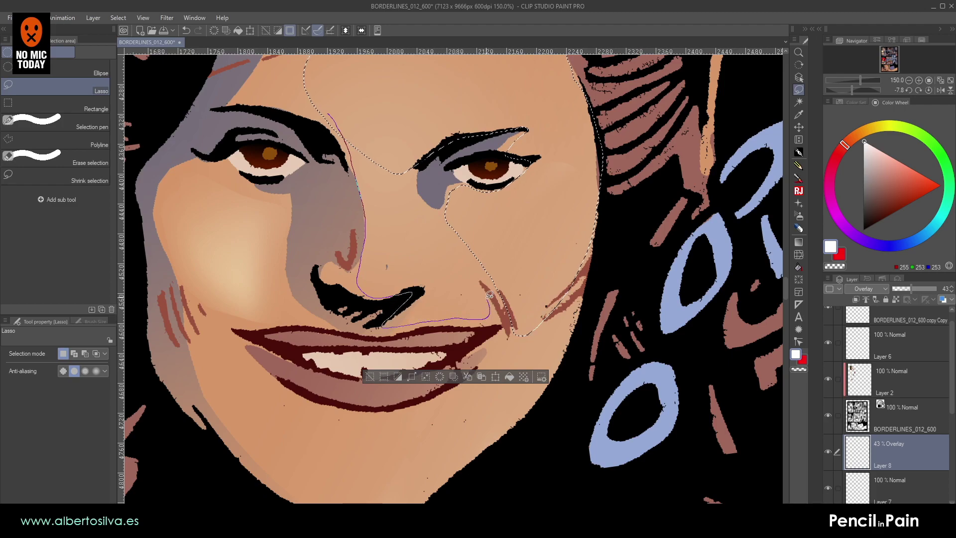
{"action": "left_click_drag", "start_coordinate": [449, 198], "coordinate": [413, 182]}
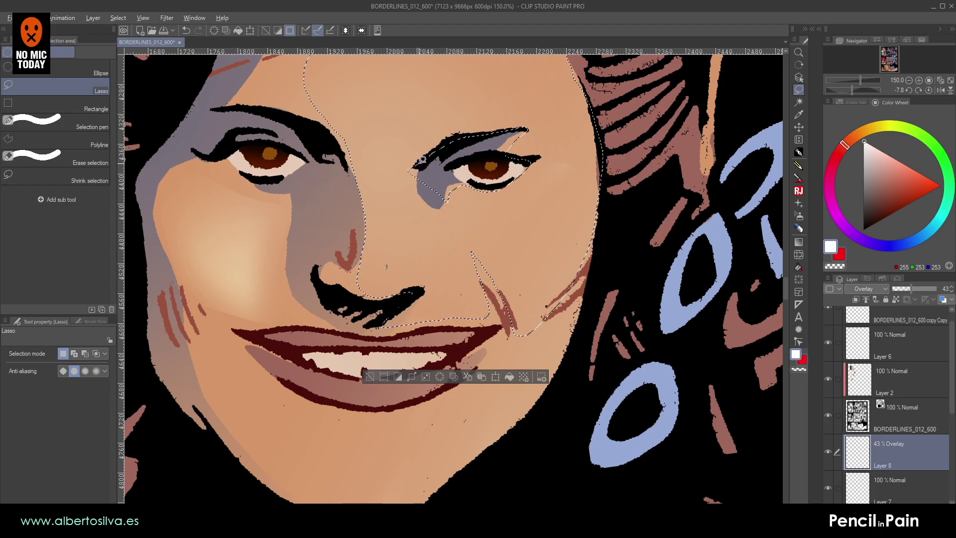
{"action": "mouse_move", "coordinate": [433, 151]}
{"action": "left_mouse_down"}
{"action": "mouse_move", "coordinate": [429, 193]}
{"action": "mouse_move", "coordinate": [398, 178]}
{"action": "mouse_move", "coordinate": [421, 177]}
{"action": "mouse_move", "coordinate": [441, 199]}
{"action": "mouse_move", "coordinate": [448, 166]}
{"action": "mouse_move", "coordinate": [477, 183]}
{"action": "mouse_move", "coordinate": [450, 181]}
{"action": "left_mouse_up"}
{"action": "left_click_drag", "start_coordinate": [419, 214], "coordinate": [503, 194]}
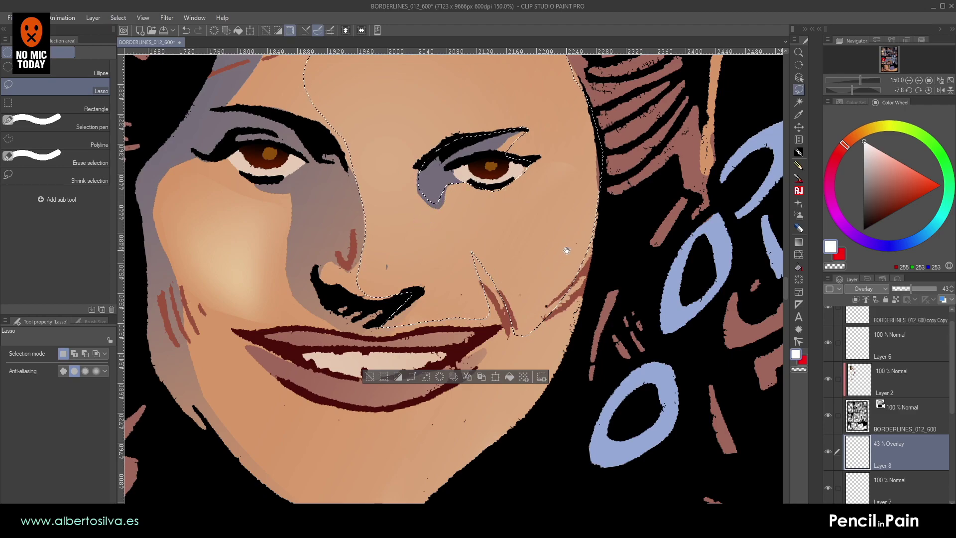
{"action": "left_click_drag", "start_coordinate": [565, 255], "coordinate": [554, 271]}
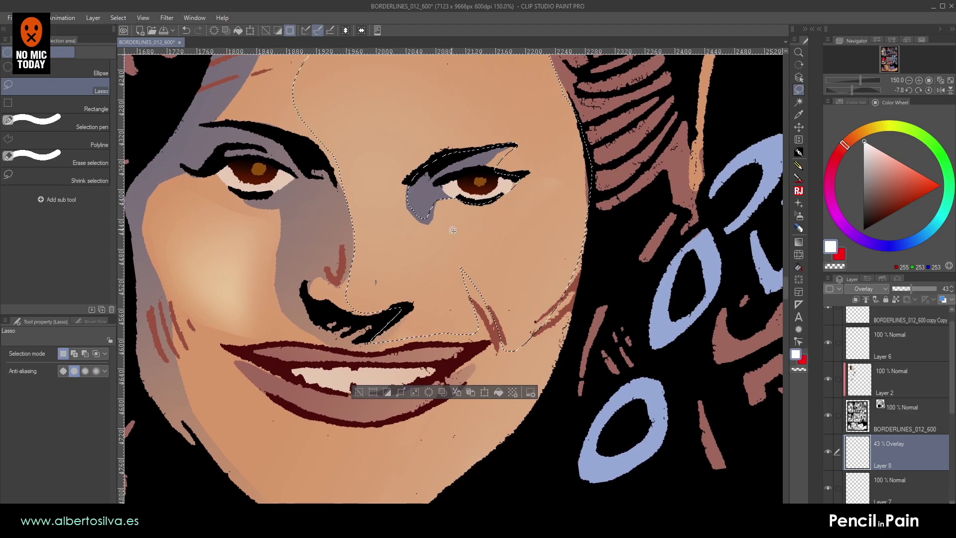
- Add the lit side of the chin and jaw, from the lower lip to the face edge, to the Lasso selection
{"action": "scroll", "coordinate": [456, 226], "scroll_direction": "down", "scroll_amount": 3}
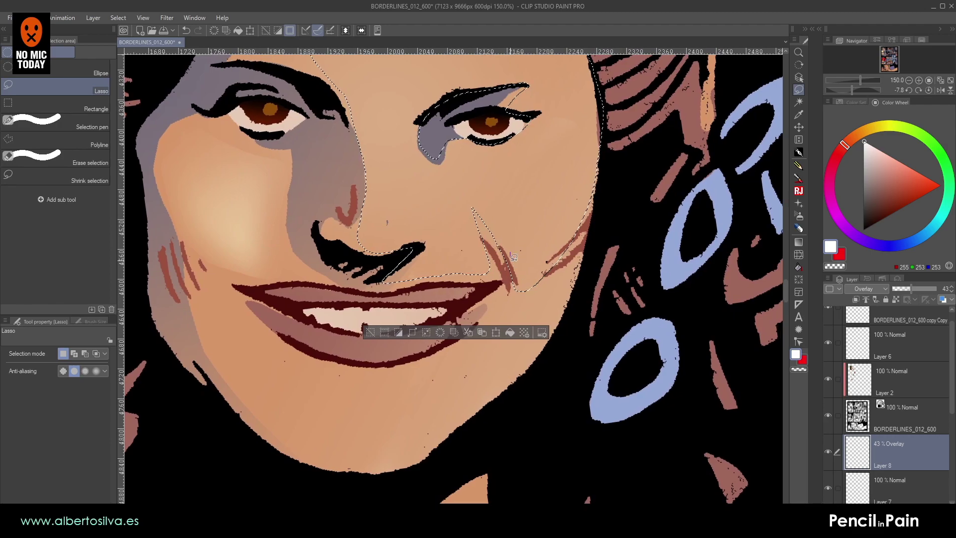
{"action": "left_click_drag", "start_coordinate": [421, 355], "coordinate": [363, 384]}
{"action": "mouse_move", "coordinate": [366, 433]}
{"action": "left_mouse_down"}
{"action": "mouse_move", "coordinate": [339, 487]}
{"action": "mouse_move", "coordinate": [435, 472]}
{"action": "mouse_move", "coordinate": [559, 346]}
{"action": "mouse_move", "coordinate": [580, 303]}
{"action": "left_mouse_up"}
{"action": "left_click_drag", "start_coordinate": [606, 147], "coordinate": [607, 147]}
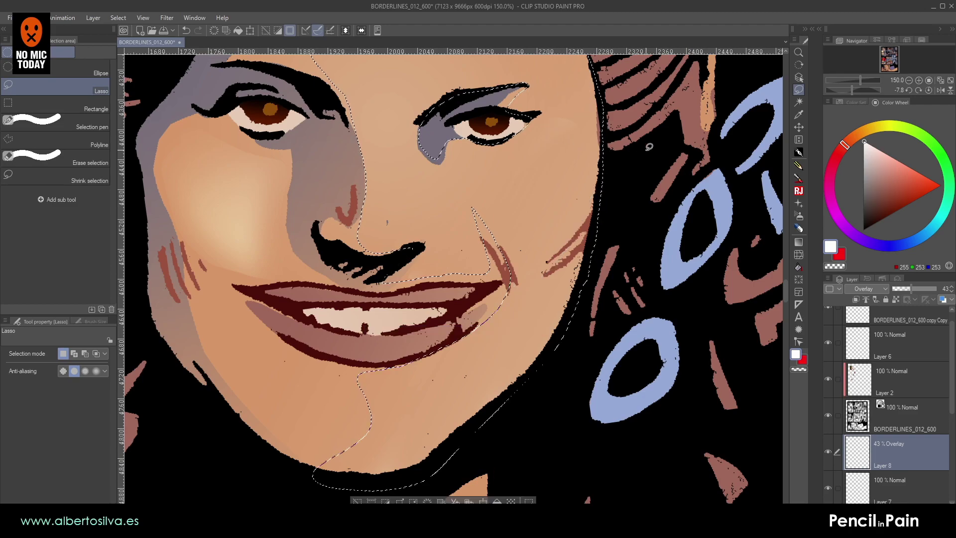
- Sample the light skin tone from the shoulder of the figure wearing the dreamcatcher necklace for the Gradient tool
{"action": "left_click", "coordinate": [908, 80]}
{"action": "left_click", "coordinate": [909, 80]}
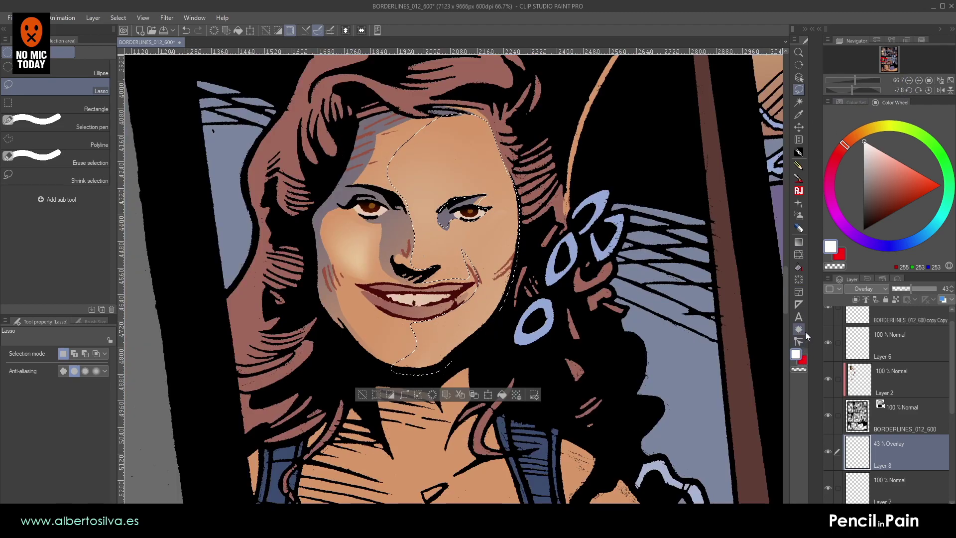
{"action": "left_click", "coordinate": [800, 242]}
{"action": "left_click_drag", "start_coordinate": [497, 176], "coordinate": [563, 399]}
{"action": "left_click_drag", "start_coordinate": [523, 150], "coordinate": [597, 392]}
{"action": "left_click_drag", "start_coordinate": [471, 93], "coordinate": [548, 330]}
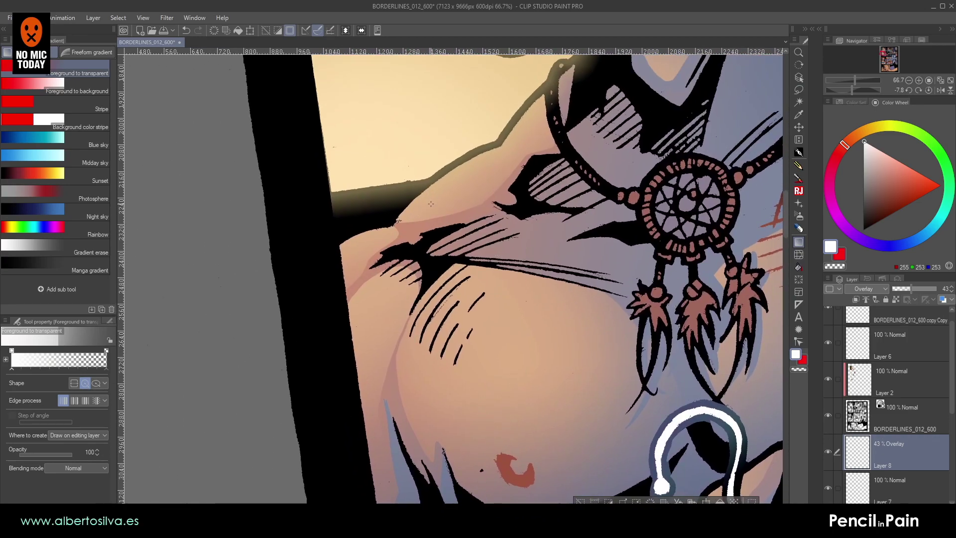
{"action": "left_click", "coordinate": [377, 231], "text": "alt"}
{"action": "scroll", "coordinate": [459, 267], "scroll_direction": "down", "scroll_amount": 15}
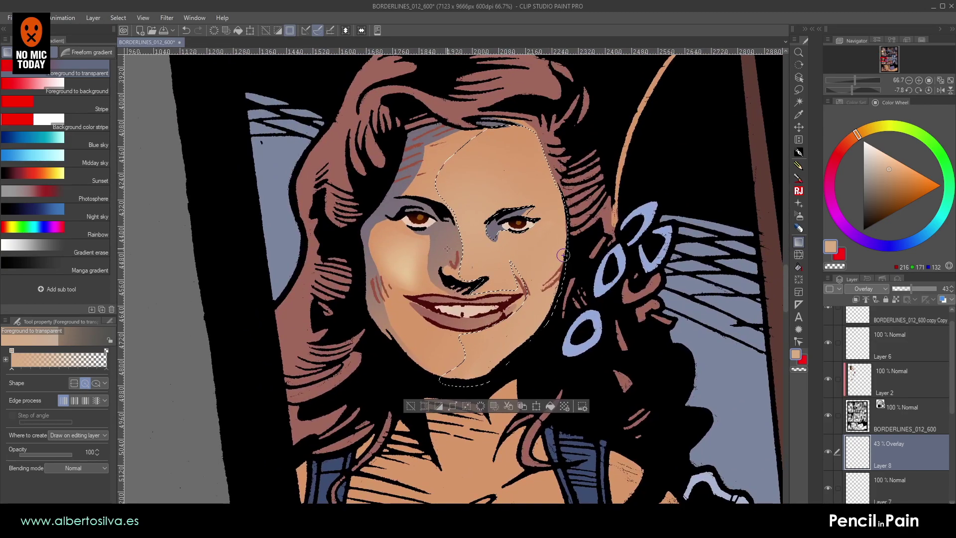
- Try a linear foreground-to-transparent gradient of the sampled skin tone across the selected lit side of the face
{"action": "left_click", "coordinate": [74, 383]}
{"action": "left_click_drag", "start_coordinate": [417, 277], "coordinate": [417, 277]}
{"action": "key", "text": "ctrl+z"}
{"action": "left_click_drag", "start_coordinate": [590, 255], "coordinate": [485, 245]}
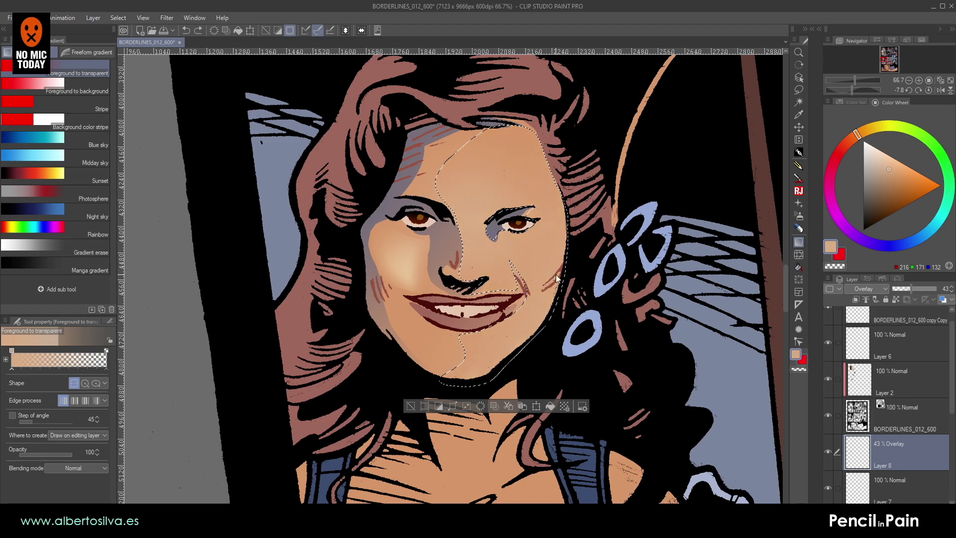
- Lighten the color to pale peach (254, 230, 209), fill the selected lit side with linear gradients, and deselect
{"action": "left_click", "coordinate": [887, 155]}
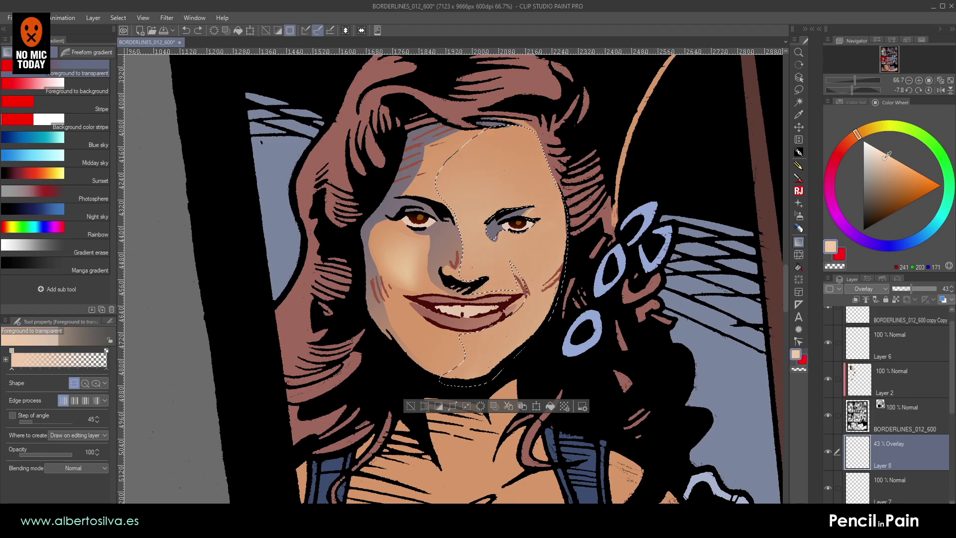
{"action": "left_click_drag", "start_coordinate": [580, 271], "coordinate": [417, 290]}
{"action": "left_click_drag", "start_coordinate": [518, 245], "coordinate": [517, 245]}
{"action": "left_click", "coordinate": [881, 148]}
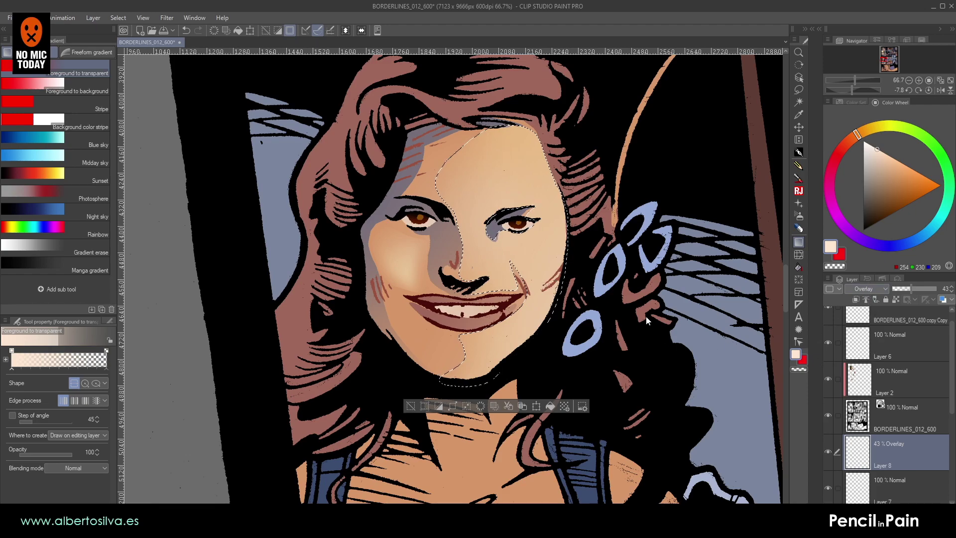
{"action": "key", "text": "ctrl+d"}
- Erase the soft round highlight from the shadow-side cheek with the Soft eraser at size 80
{"action": "left_click_drag", "start_coordinate": [584, 320], "coordinate": [563, 388]}
{"action": "key", "text": "r"}
{"action": "left_click_drag", "start_coordinate": [352, 161], "coordinate": [377, 195]}
{"action": "key", "text": "g"}
{"action": "scroll", "coordinate": [377, 193], "scroll_direction": "up", "scroll_amount": 2}
{"action": "mouse_move", "coordinate": [512, 344]}
{"action": "left_mouse_down"}
{"action": "mouse_move", "coordinate": [487, 87]}
{"action": "mouse_move", "coordinate": [503, 89]}
{"action": "left_mouse_up"}
{"action": "left_click", "coordinate": [800, 227]}
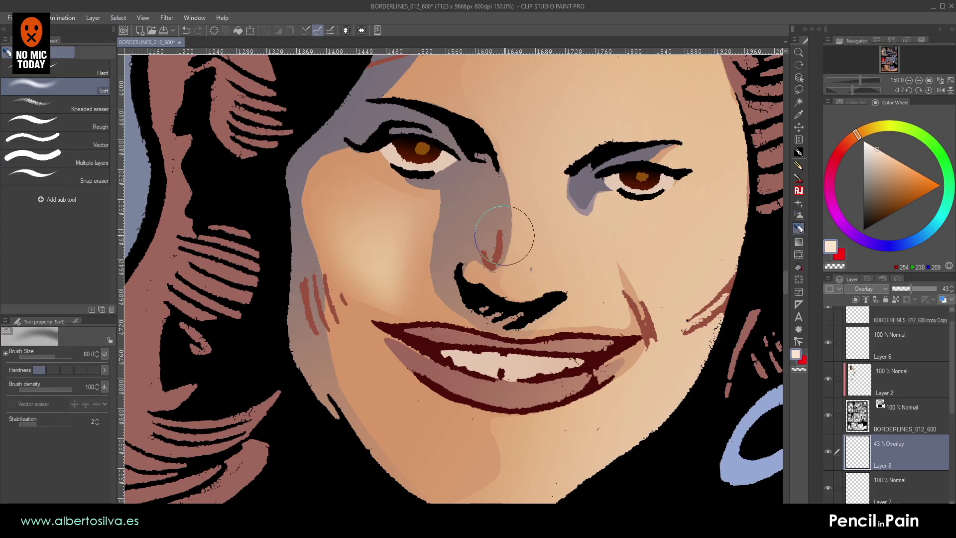
{"action": "key", "text": "r"}
{"action": "mouse_move", "coordinate": [527, 138]}
{"action": "left_mouse_down"}
{"action": "mouse_move", "coordinate": [456, 121]}
{"action": "mouse_move", "coordinate": [510, 131]}
{"action": "left_mouse_up"}
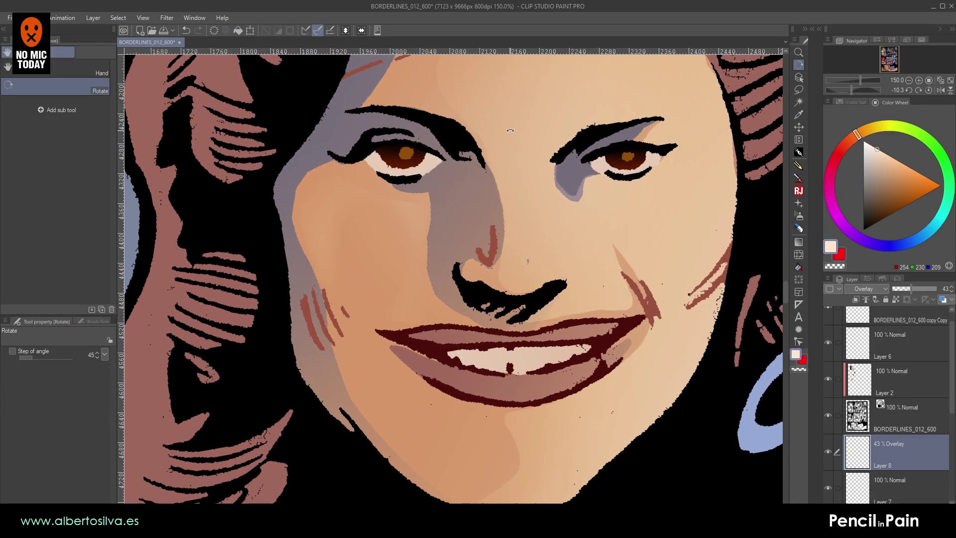
- Paint the smile crease and mouth corner on the lit side with the G-pen at size 45, using orange skin tone sampled from the chin
{"action": "key", "text": "p"}
{"action": "left_click", "coordinate": [424, 424], "text": "alt"}
{"action": "key", "text": "bracketright"}
{"action": "key", "text": "bracketright"}
{"action": "mouse_move", "coordinate": [557, 247]}
{"action": "left_mouse_down"}
{"action": "mouse_move", "coordinate": [576, 284]}
{"action": "mouse_move", "coordinate": [640, 298]}
{"action": "left_mouse_up"}
{"action": "key", "text": "ctrl+z"}
{"action": "scroll", "coordinate": [551, 291], "scroll_direction": "down", "scroll_amount": 4}
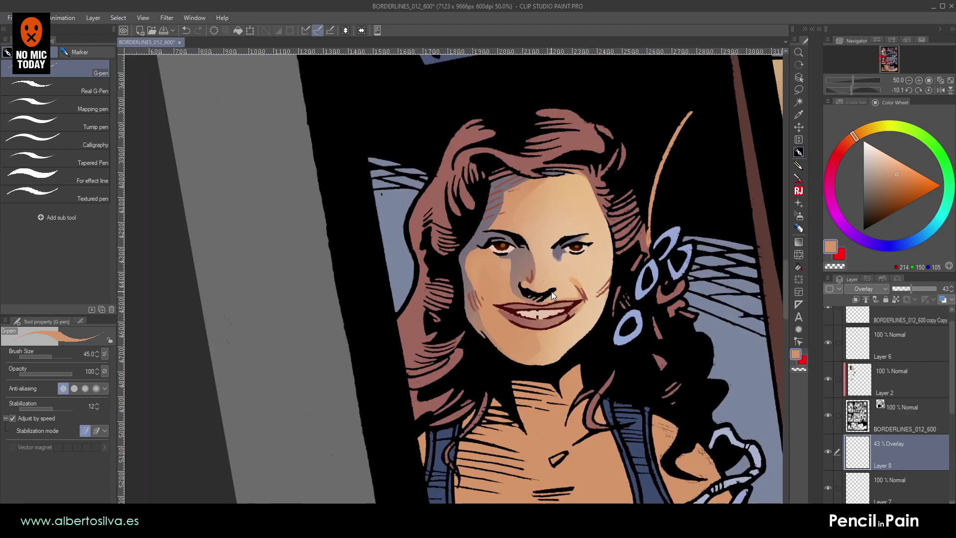
- Try merging the 43% overlay highlight layer into the layer below it and check the face
{"action": "key", "text": "ctrl+e"}
{"action": "key", "text": "ctrl+e"}
{"action": "key", "text": "ctrl+z"}
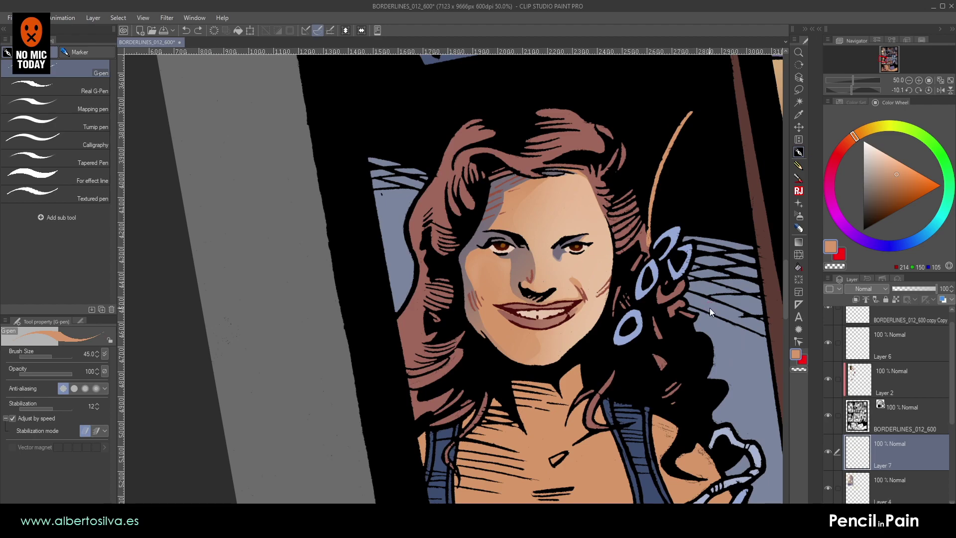
{"action": "scroll", "coordinate": [709, 307], "scroll_direction": "up", "scroll_amount": 2}
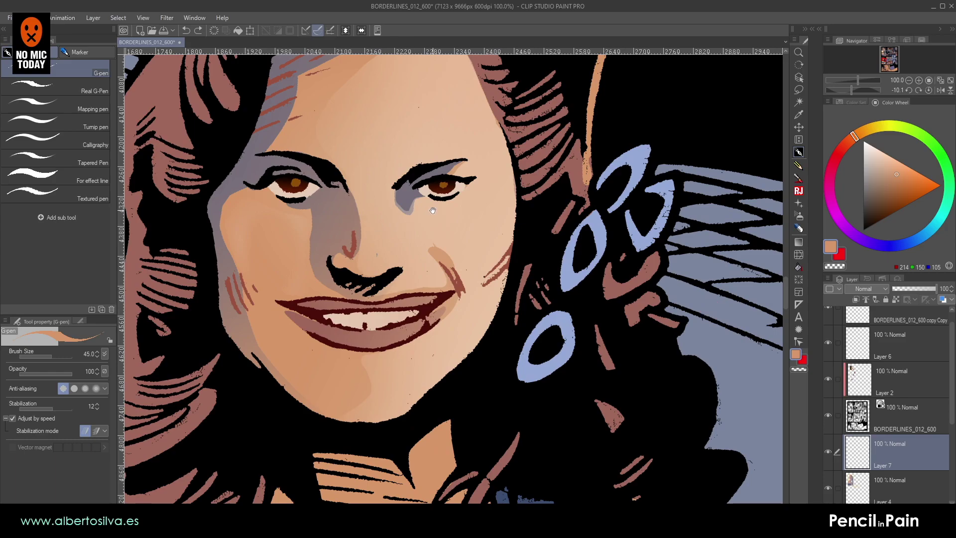
{"action": "left_click_drag", "start_coordinate": [429, 213], "coordinate": [506, 290]}
{"action": "mouse_move", "coordinate": [444, 189]}
{"action": "left_mouse_down"}
{"action": "mouse_move", "coordinate": [455, 189]}
{"action": "mouse_move", "coordinate": [438, 189]}
{"action": "left_mouse_up"}
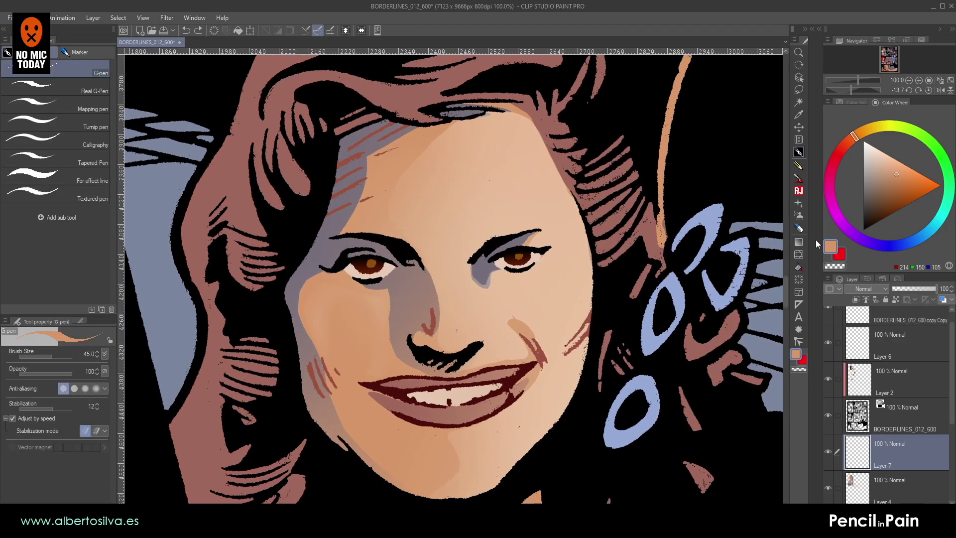
{"action": "key", "text": "ctrl+z"}
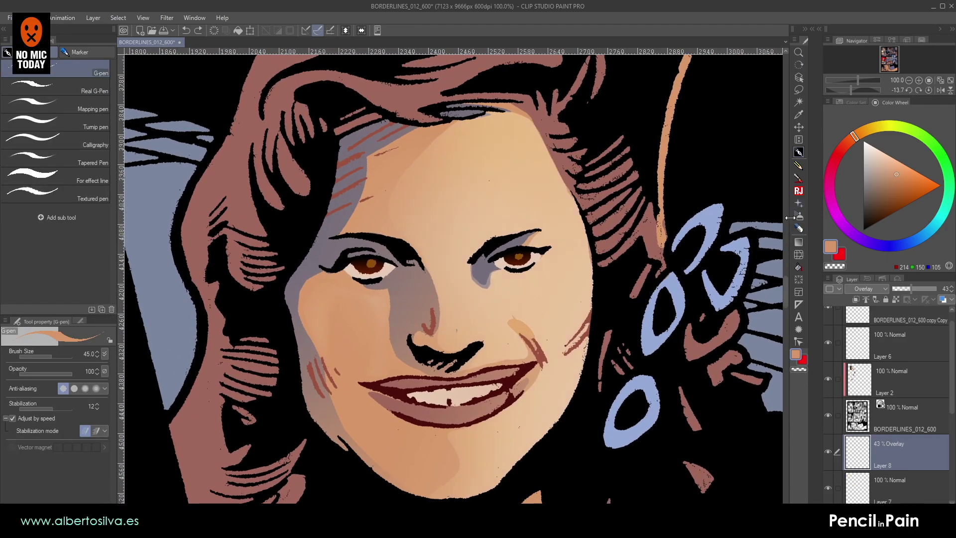
- Erase the overlay highlight softly from the shadow side of the forehead with the Soft eraser, enlarging it to size 400
{"action": "left_click", "coordinate": [798, 228]}
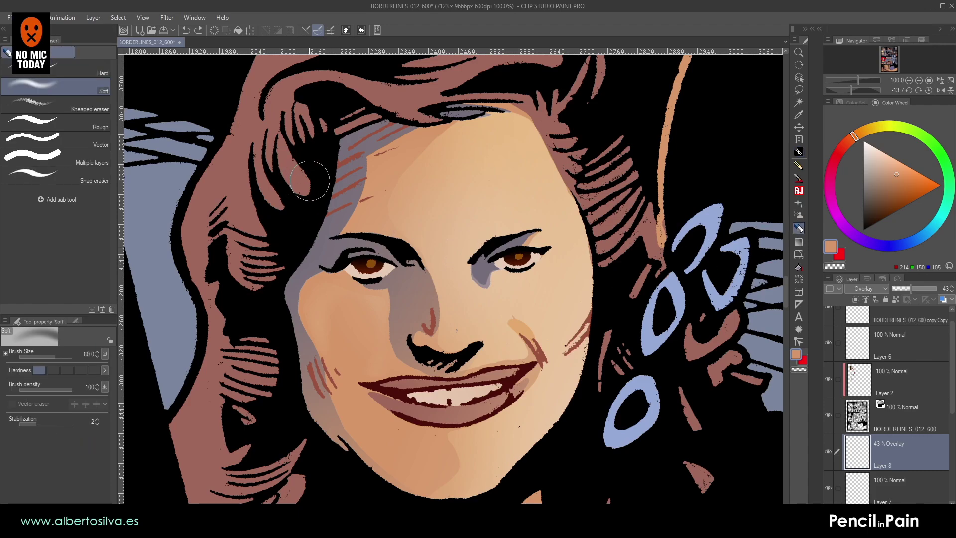
{"action": "mouse_move", "coordinate": [395, 142]}
{"action": "left_mouse_down"}
{"action": "mouse_move", "coordinate": [408, 121]}
{"action": "mouse_move", "coordinate": [373, 193]}
{"action": "left_mouse_up"}
{"action": "key", "text": "bracketright"}
{"action": "key", "text": "bracketright"}
{"action": "key", "text": "bracketright"}
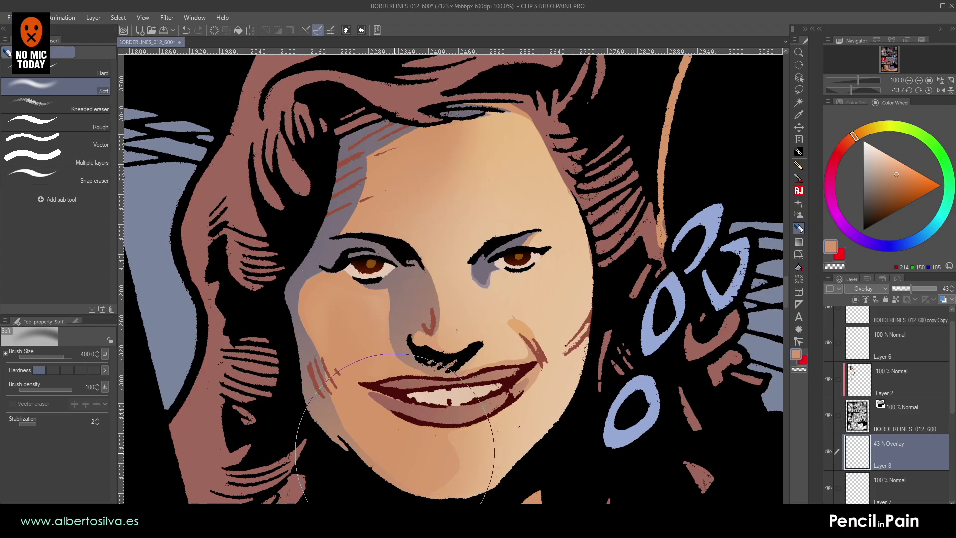
- Soften the overlay highlight along the lit-side hairline and temple with the Soft eraser reduced to size 35
{"action": "key", "text": "r"}
{"action": "mouse_move", "coordinate": [418, 123]}
{"action": "left_mouse_down"}
{"action": "mouse_move", "coordinate": [448, 120]}
{"action": "mouse_move", "coordinate": [420, 122]}
{"action": "left_mouse_up"}
{"action": "key", "text": "r"}
{"action": "mouse_move", "coordinate": [490, 127]}
{"action": "left_mouse_down"}
{"action": "mouse_move", "coordinate": [307, 215]}
{"action": "mouse_move", "coordinate": [292, 285]}
{"action": "left_mouse_up"}
{"action": "key", "text": "e"}
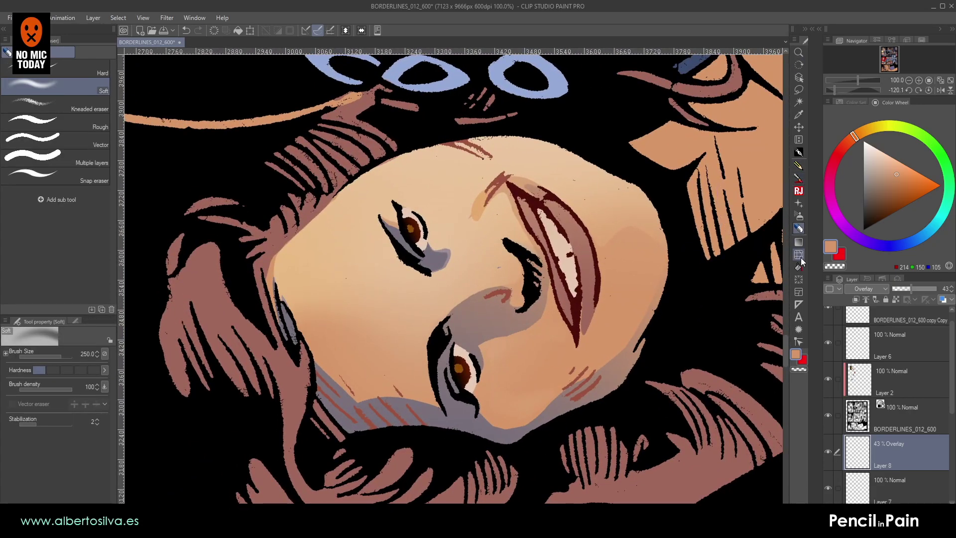
{"action": "key", "text": "["}
{"action": "key", "text": "["}
{"action": "key", "text": "["}
{"action": "key", "text": "["}
{"action": "key", "text": "["}
{"action": "key", "text": "["}
{"action": "key", "text": "["}
{"action": "key", "text": "["}
{"action": "key", "text": "["}
{"action": "key", "text": "["}
{"action": "key", "text": "["}
{"action": "key", "text": "["}
{"action": "left_click_drag", "start_coordinate": [268, 260], "coordinate": [265, 284]}
{"action": "left_click_drag", "start_coordinate": [265, 260], "coordinate": [351, 185]}
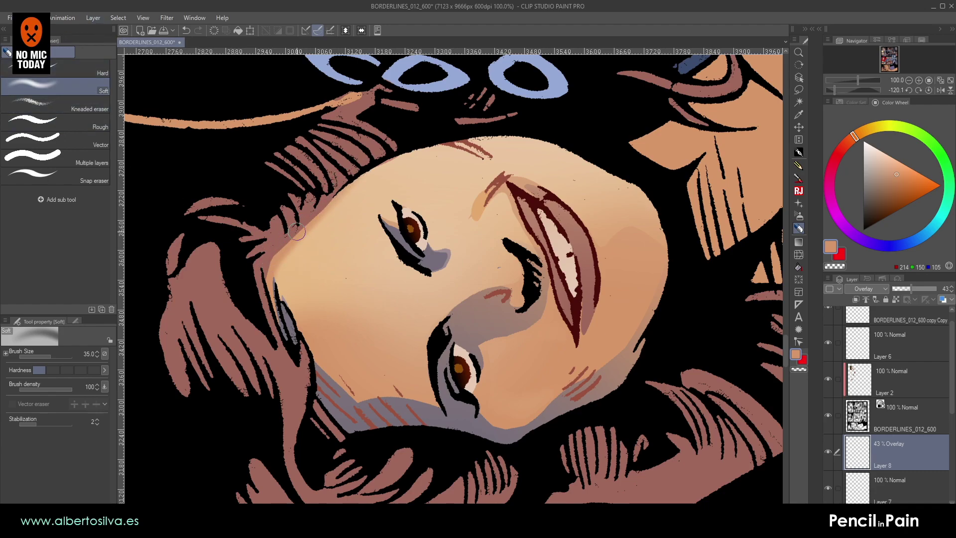
- Add a new layer and lasso a narrow leaf-shaped highlight area between the nose bridge and the lit-side eye
{"action": "key", "text": "shift+space"}
{"action": "double_click", "coordinate": [449, 184]}
{"action": "left_click_drag", "start_coordinate": [455, 225], "coordinate": [442, 190]}
{"action": "left_click_drag", "start_coordinate": [387, 275], "coordinate": [411, 299]}
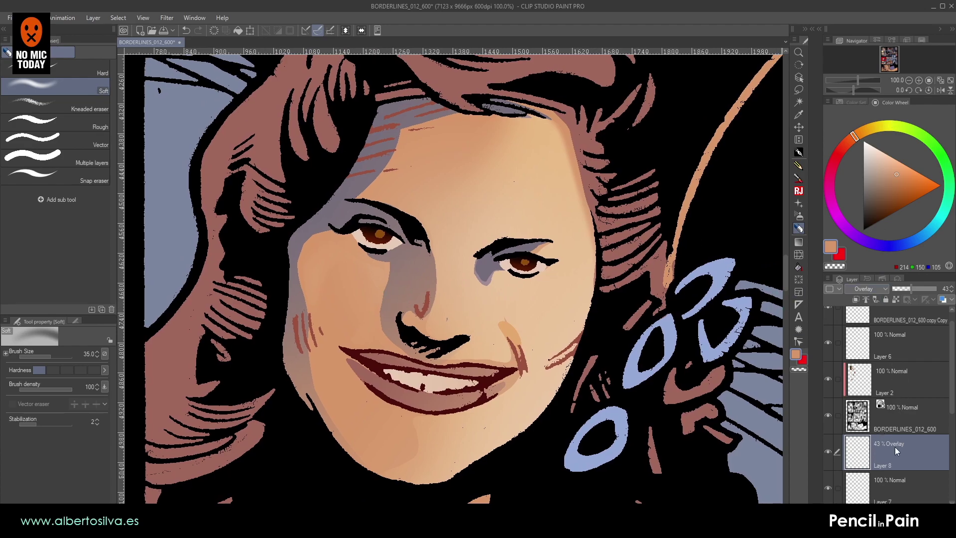
{"action": "key", "text": "ctrl+shift+n"}
{"action": "left_click_drag", "start_coordinate": [571, 400], "coordinate": [534, 416]}
{"action": "left_click", "coordinate": [798, 89]}
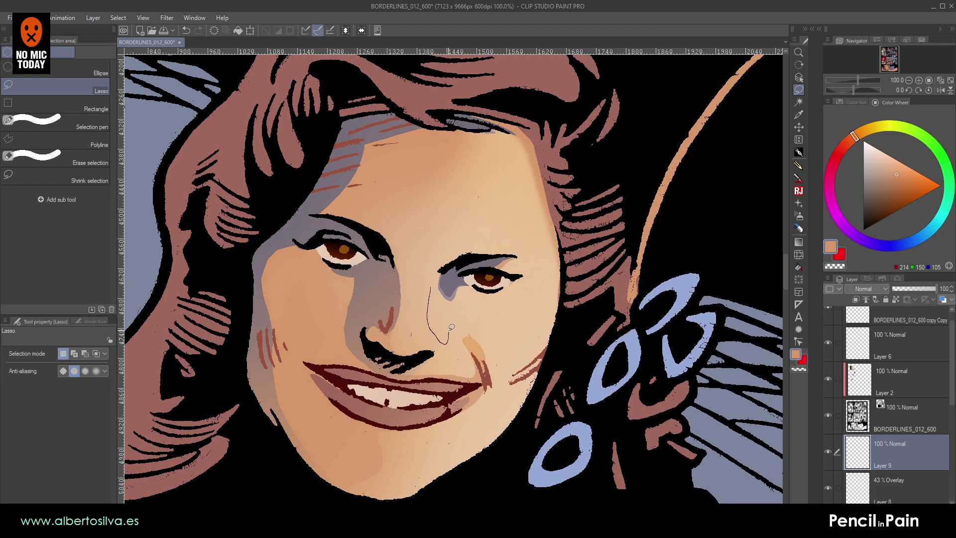
{"action": "left_click_drag", "start_coordinate": [445, 302], "coordinate": [431, 306]}
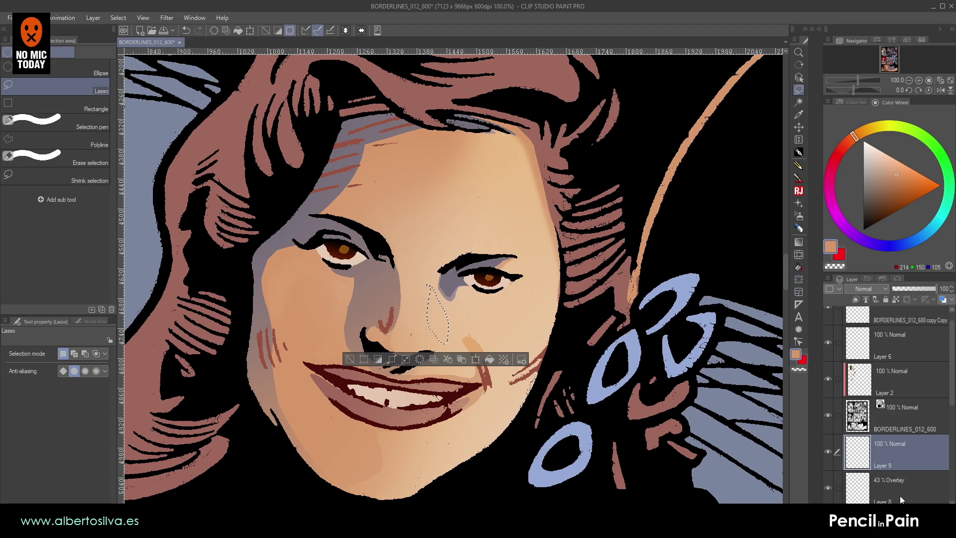
- Add another layer, set the color to pale peach (255, 228, 209), fill the leaf-shaped selection with a Foreground to transparent gradient, and deselect
{"action": "left_click", "coordinate": [866, 508]}
{"action": "left_click_drag", "start_coordinate": [881, 158], "coordinate": [877, 149]}
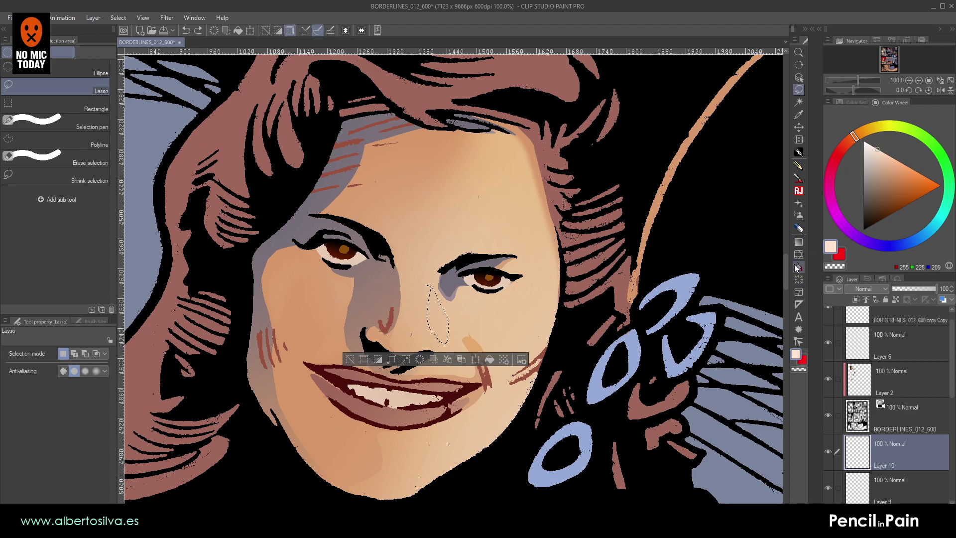
{"action": "left_click", "coordinate": [798, 242]}
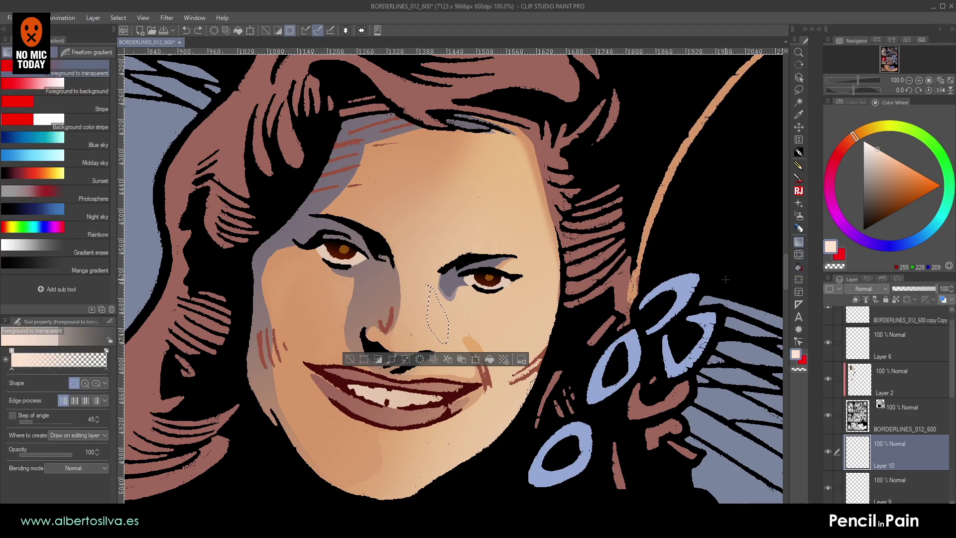
{"action": "left_click", "coordinate": [350, 358]}
{"action": "left_click_drag", "start_coordinate": [320, 305], "coordinate": [322, 273]}
{"action": "key", "text": "r"}
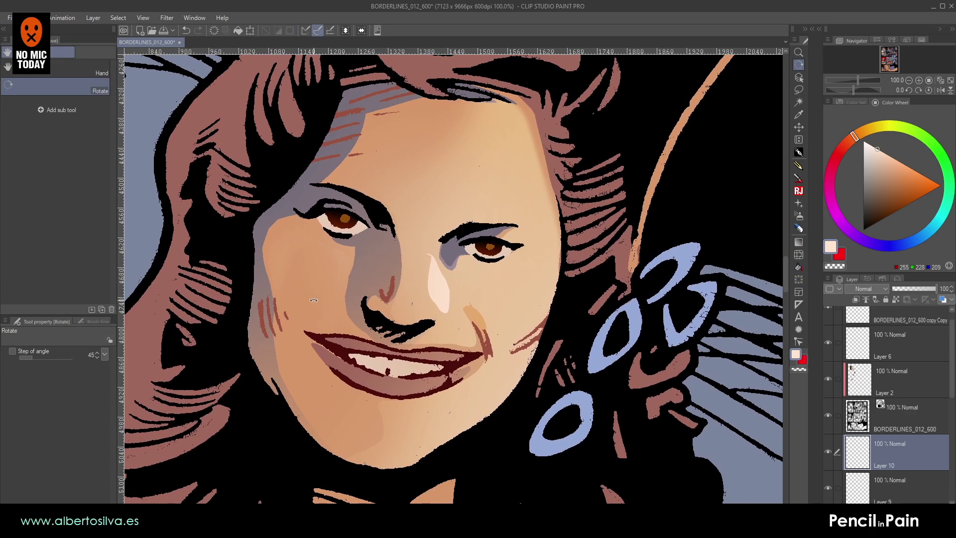
- Undo the gradient highlight beside the nose and discard its lasso selection
{"action": "key", "text": "g"}
{"action": "key", "text": "ctrl+z"}
{"action": "key", "text": "ctrl+z"}
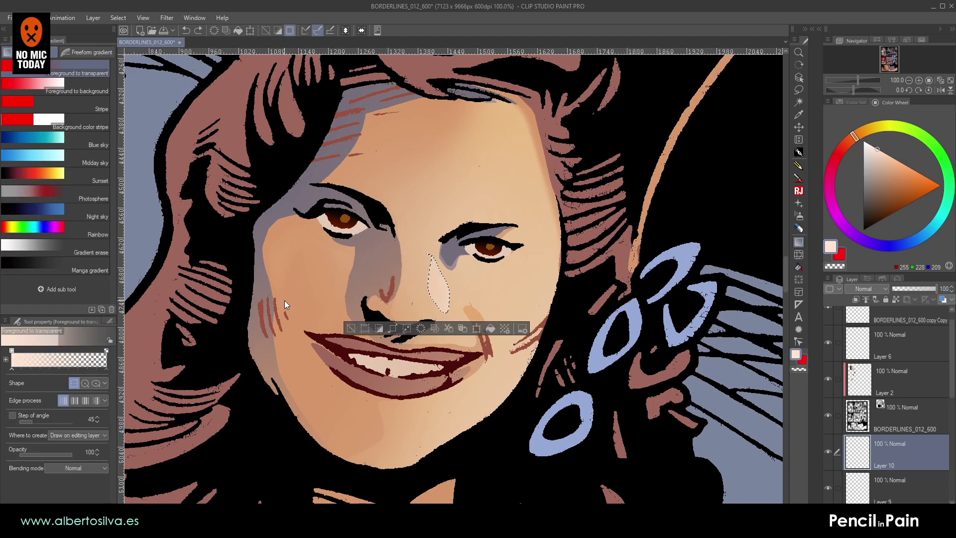
{"action": "scroll", "coordinate": [285, 300], "scroll_direction": "up", "scroll_amount": 2}
{"action": "left_click_drag", "start_coordinate": [542, 193], "coordinate": [399, 219]}
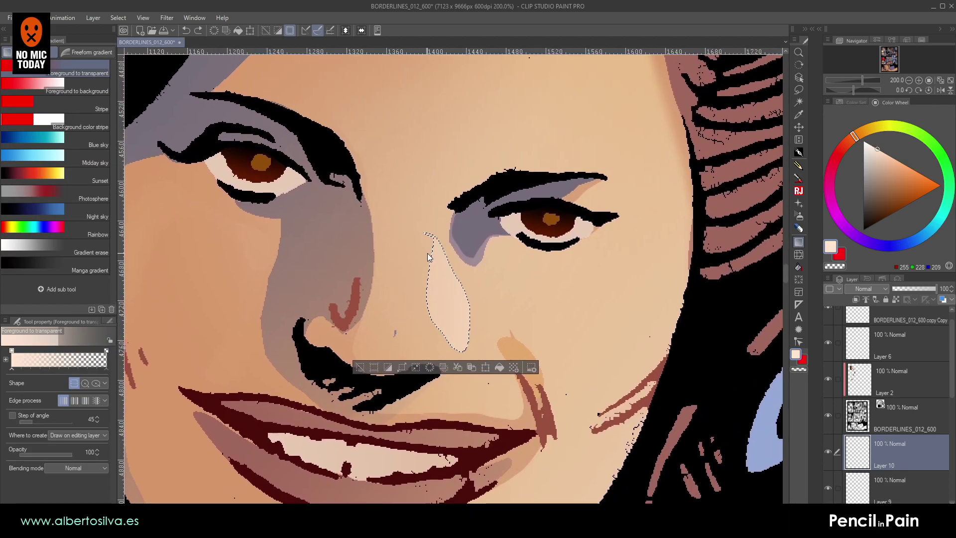
{"action": "key", "text": "ctrl+d"}
{"action": "key", "text": "m"}
{"action": "key", "text": "ctrl+shift+d"}
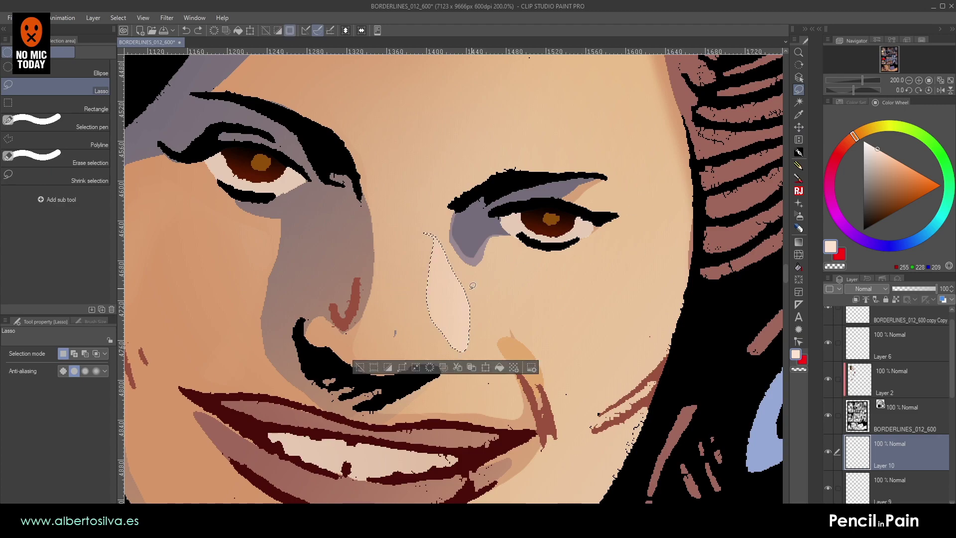
{"action": "key", "text": "ctrl+d"}
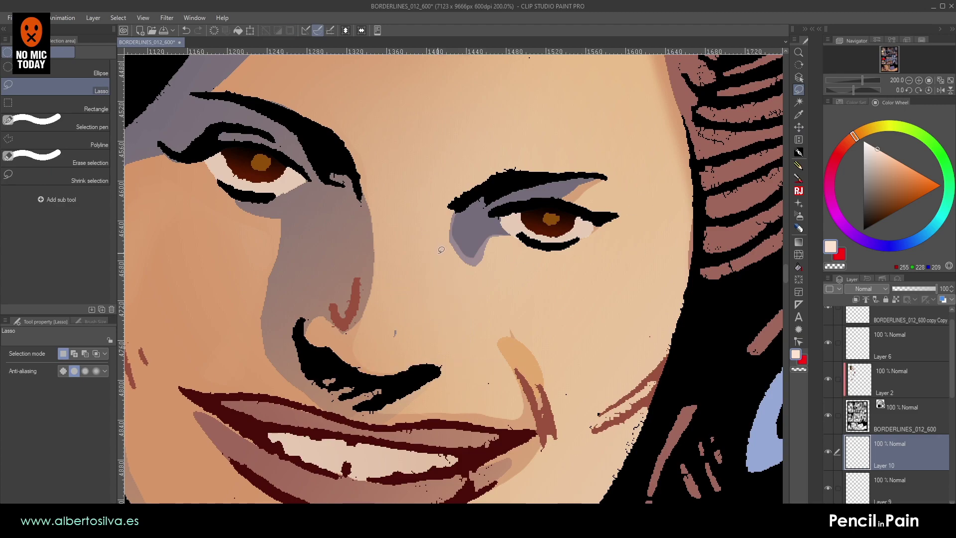
- Lasso a cleaner, pointed leaf shape between the nose and lit-side eye and fill it with the pale peach gradient
{"action": "left_click_drag", "start_coordinate": [441, 241], "coordinate": [431, 290]}
{"action": "left_click_drag", "start_coordinate": [461, 341], "coordinate": [473, 336]}
{"action": "left_click_drag", "start_coordinate": [446, 241], "coordinate": [445, 241]}
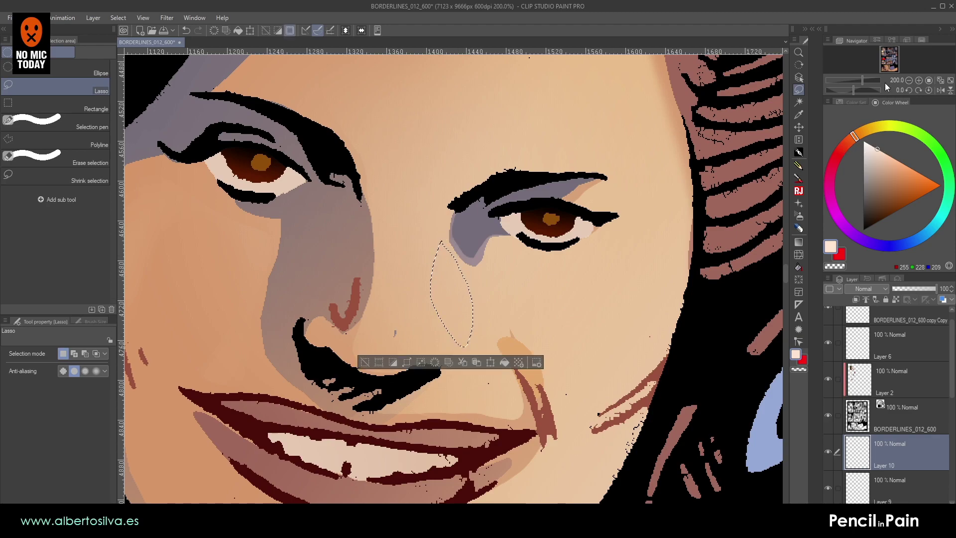
{"action": "left_click", "coordinate": [908, 80]}
{"action": "left_click", "coordinate": [798, 242]}
{"action": "left_click_drag", "start_coordinate": [555, 301], "coordinate": [339, 300]}
{"action": "key", "text": "ctrl+d"}
- Restore the leaf-shaped selection, add a new layer, fill the shape with a pale peach gradient, and deselect
{"action": "left_click_drag", "start_coordinate": [416, 321], "coordinate": [367, 350]}
{"action": "key", "text": "ctrl+shift+d"}
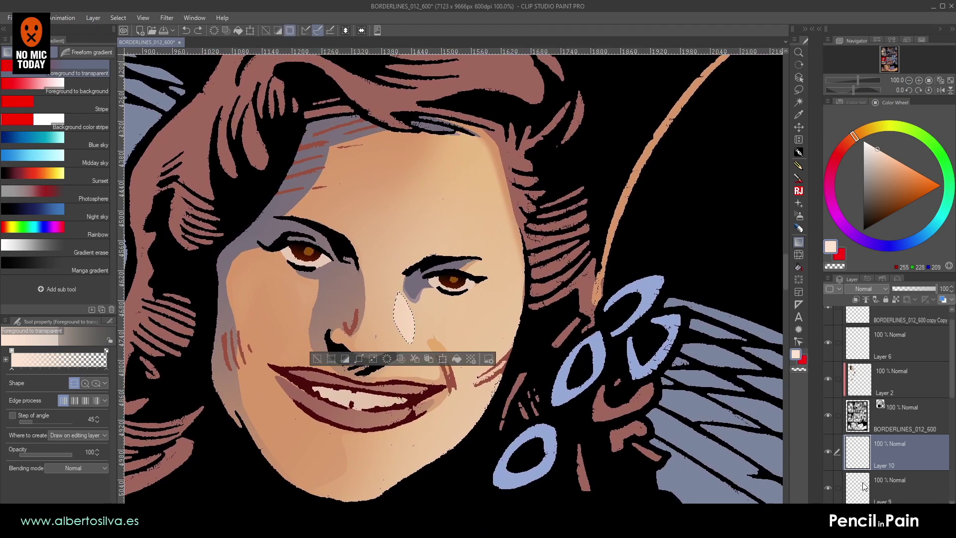
{"action": "key", "text": "ctrl+shift+n"}
{"action": "left_click_drag", "start_coordinate": [439, 321], "coordinate": [381, 298]}
{"action": "key", "text": "ctrl+z"}
{"action": "left_click_drag", "start_coordinate": [433, 313], "coordinate": [232, 359]}
{"action": "key", "text": "ctrl+d"}
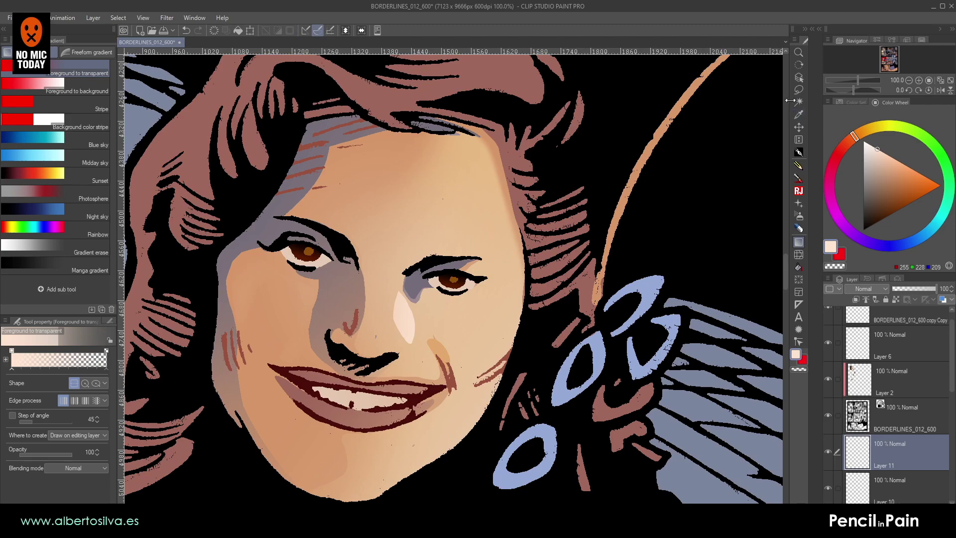
- Nudge the nose highlight layer slightly towards the nose bridge with the Move layer tool
{"action": "left_click", "coordinate": [798, 127]}
{"action": "key", "text": "Left"}
{"action": "key", "text": "Left"}
{"action": "key", "text": "Left"}
{"action": "key", "text": "Left"}
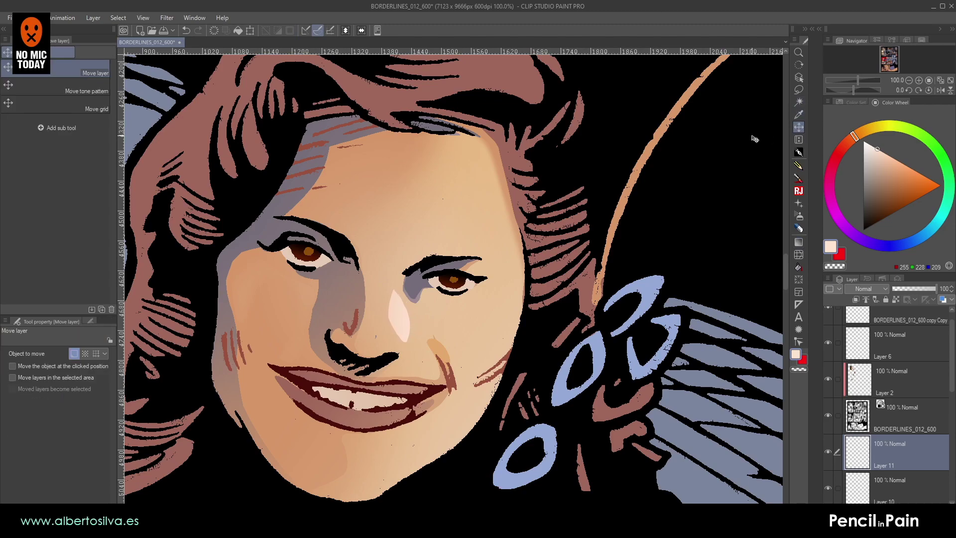
- Transform the nose highlight by rotating it about 12 degrees, scaling it to 96%, and distorting it narrower, then apply
{"action": "scroll", "coordinate": [754, 139], "scroll_direction": "down", "scroll_amount": 2}
{"action": "scroll", "coordinate": [754, 139], "scroll_direction": "down", "scroll_amount": 1}
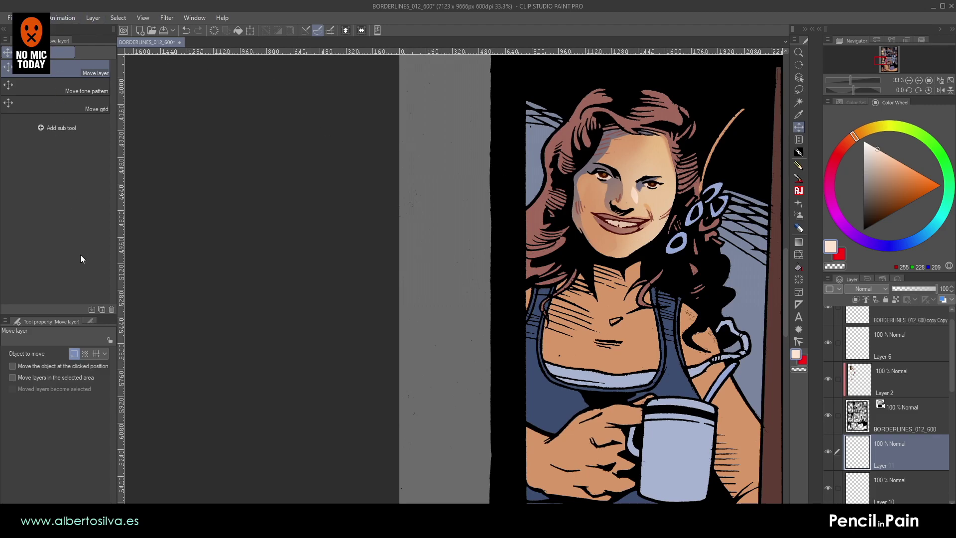
{"action": "key", "text": "ctrl+t"}
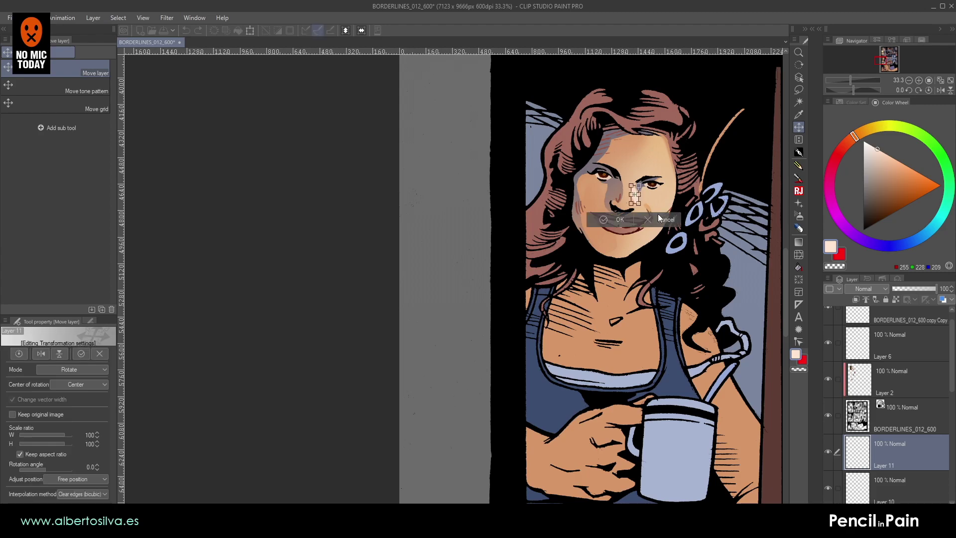
{"action": "left_click_drag", "start_coordinate": [650, 204], "coordinate": [647, 210]}
{"action": "left_click", "coordinate": [919, 80]}
{"action": "left_click", "coordinate": [919, 81]}
{"action": "left_click_drag", "start_coordinate": [605, 175], "coordinate": [432, 315]}
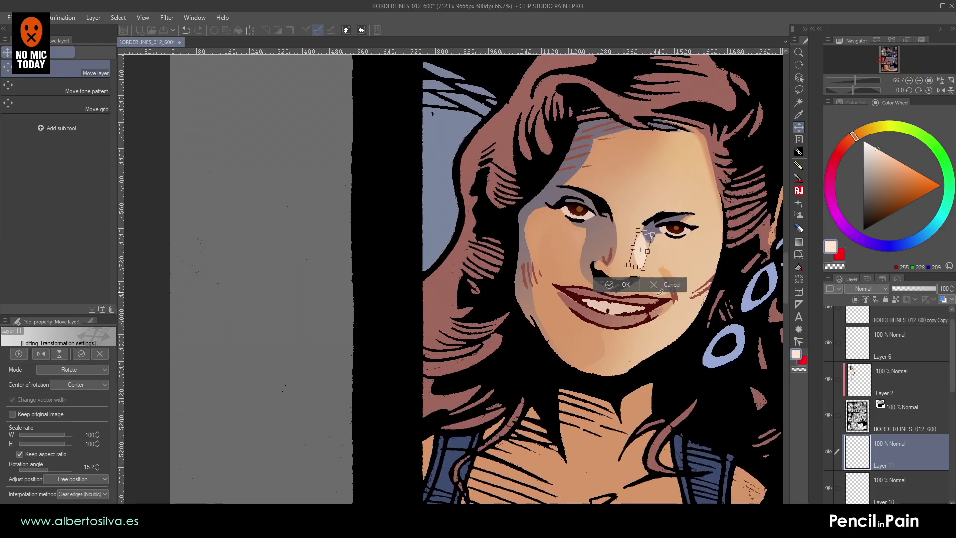
{"action": "mouse_move", "coordinate": [647, 252]}
{"action": "left_mouse_down"}
{"action": "mouse_move", "coordinate": [647, 276]}
{"action": "mouse_move", "coordinate": [645, 254]}
{"action": "left_mouse_up"}
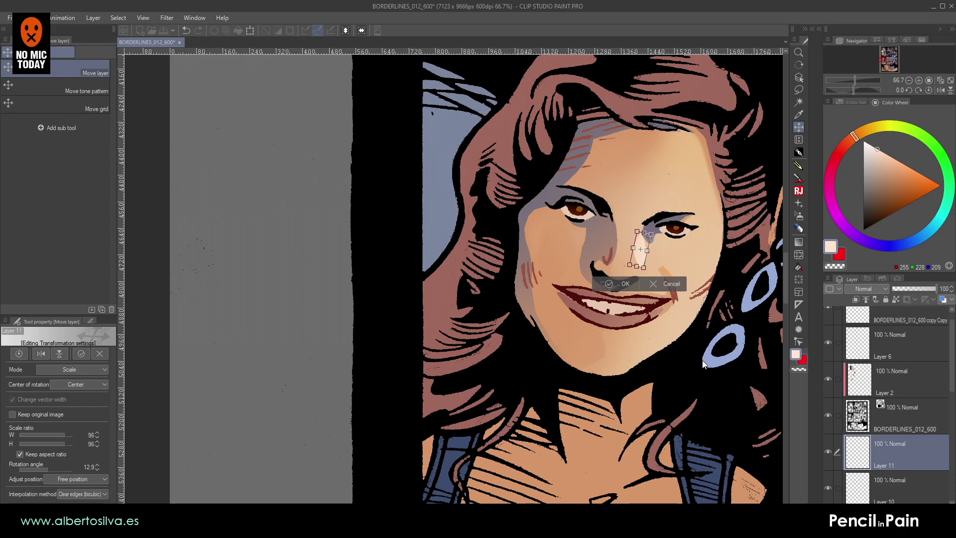
{"action": "key", "text": "ctrl"}
{"action": "left_click_drag", "start_coordinate": [646, 253], "coordinate": [643, 249]}
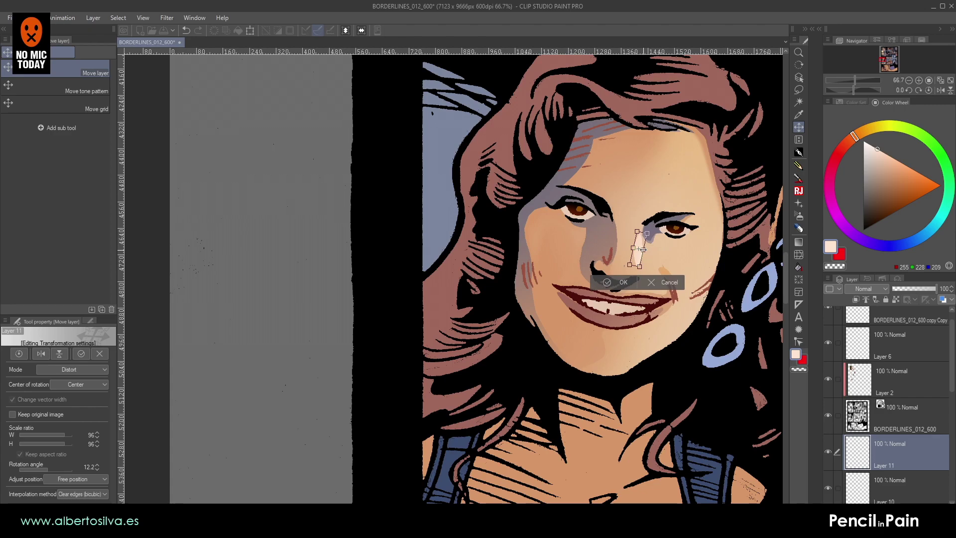
{"action": "key", "text": "Return"}
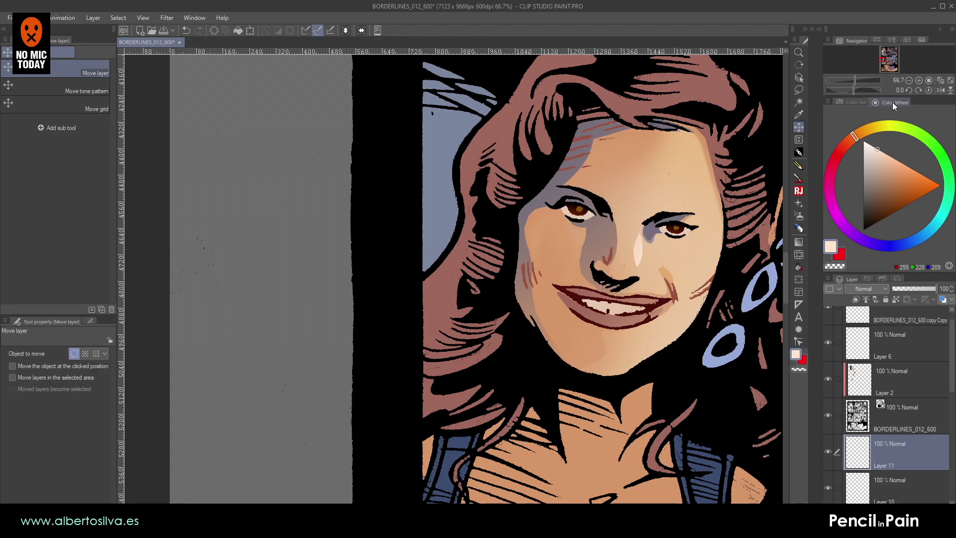
- Move the nose highlight slightly up along the bridge and merge its layer into the layer below
{"action": "left_click", "coordinate": [908, 80]}
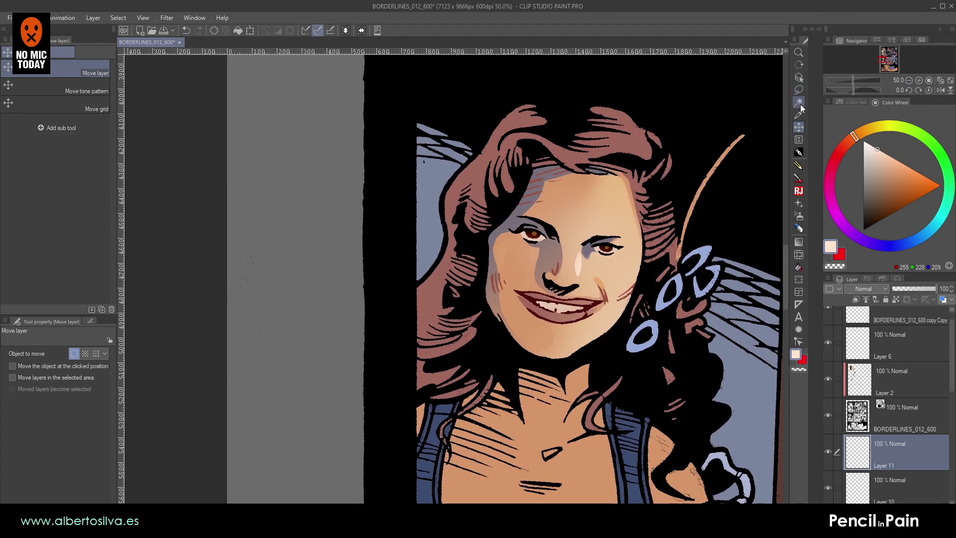
{"action": "left_click", "coordinate": [799, 102]}
{"action": "left_click", "coordinate": [798, 128]}
{"action": "left_click_drag", "start_coordinate": [592, 281], "coordinate": [593, 277]}
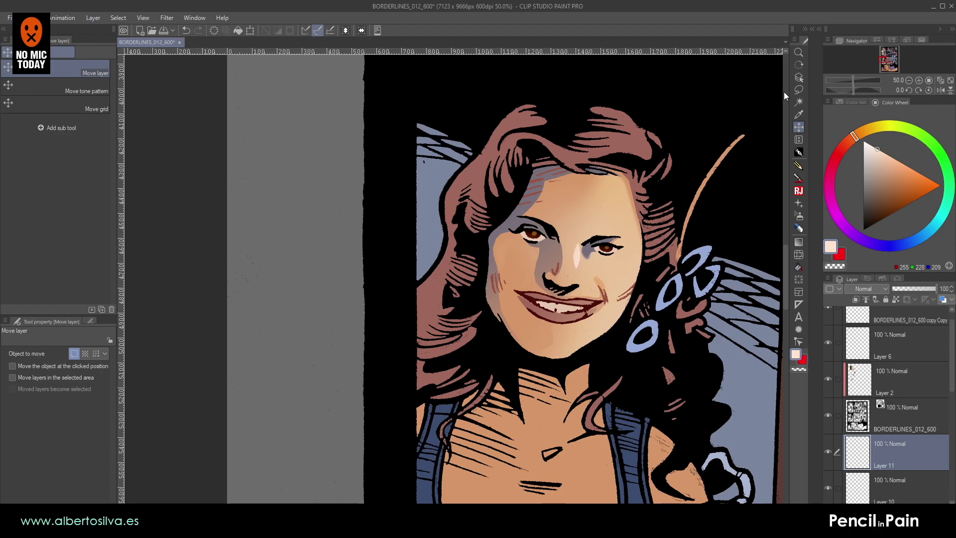
{"action": "scroll", "coordinate": [635, 165], "scroll_direction": "right", "scroll_amount": 1}
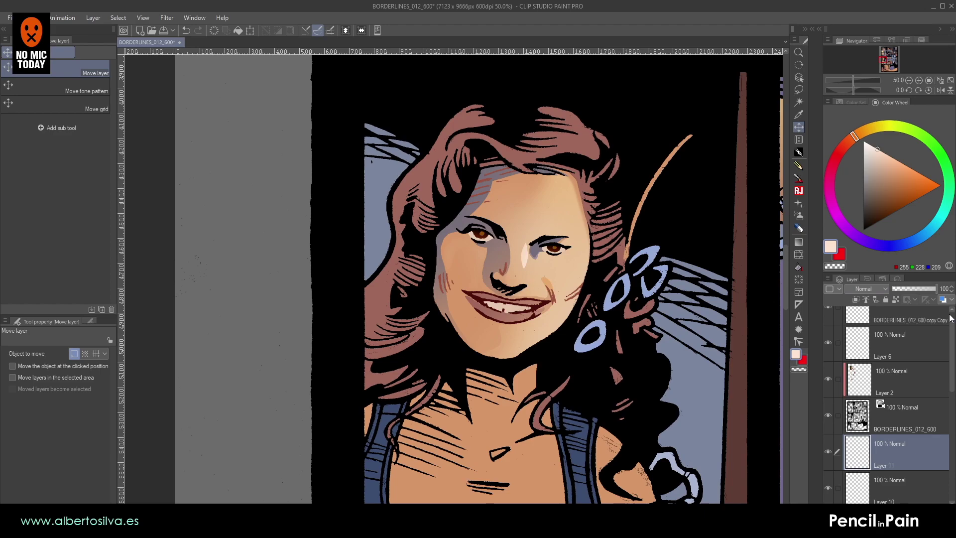
{"action": "scroll", "coordinate": [200, 263], "scroll_direction": "up", "scroll_amount": 5}
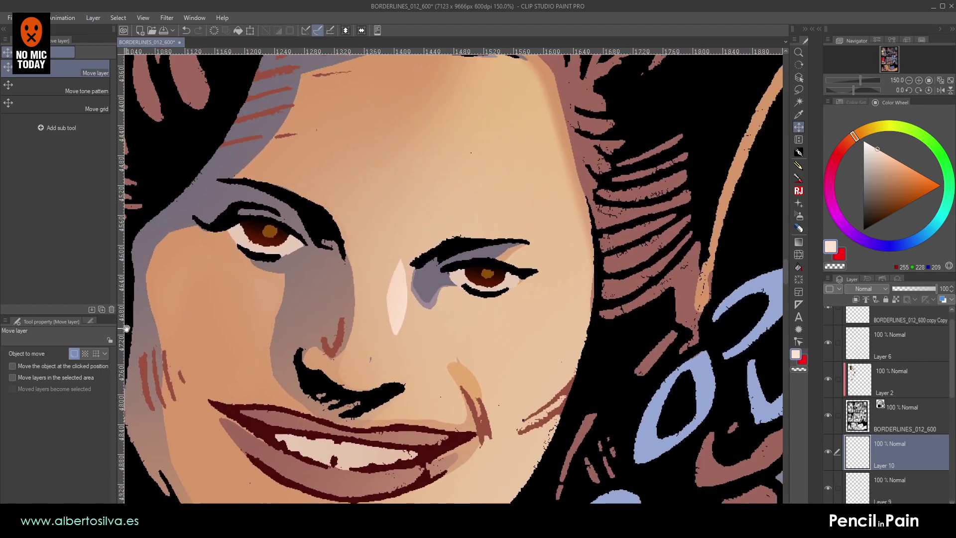
- Paint a pale peach rim highlight along the lit-side jaw edge below the cheek lines with the G-pen at size 50
{"action": "left_click", "coordinate": [798, 90]}
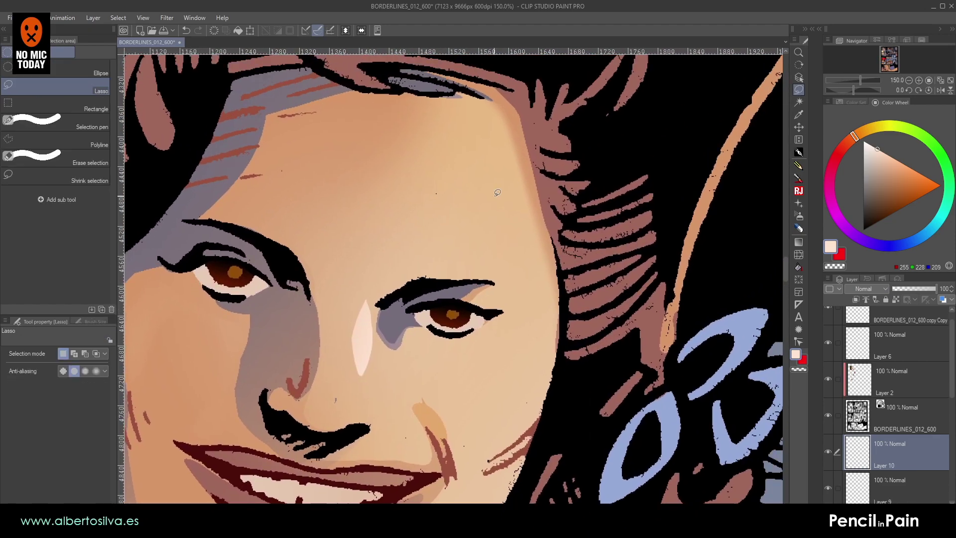
{"action": "left_click_drag", "start_coordinate": [479, 287], "coordinate": [574, 97]}
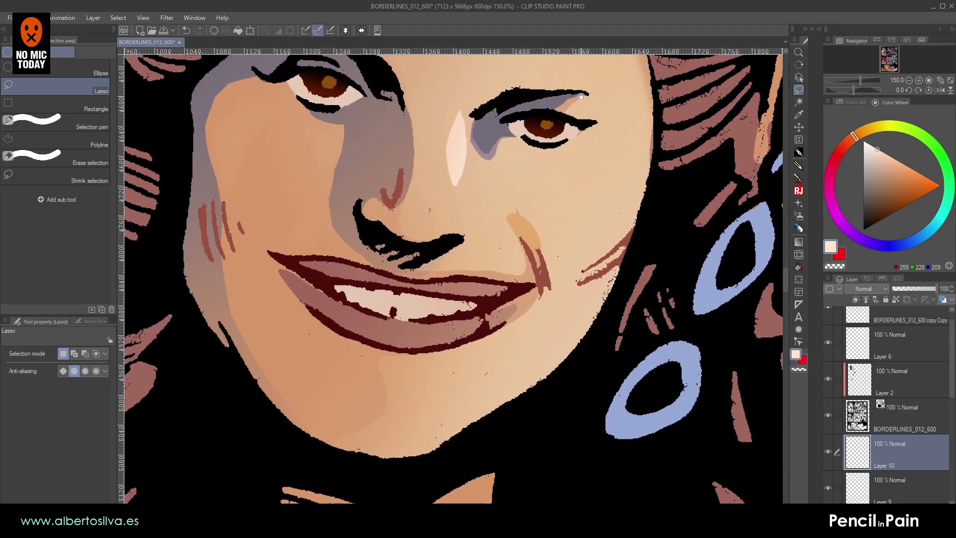
{"action": "left_click", "coordinate": [799, 152]}
{"action": "key", "text": "]"}
{"action": "left_click_drag", "start_coordinate": [615, 281], "coordinate": [557, 366]}
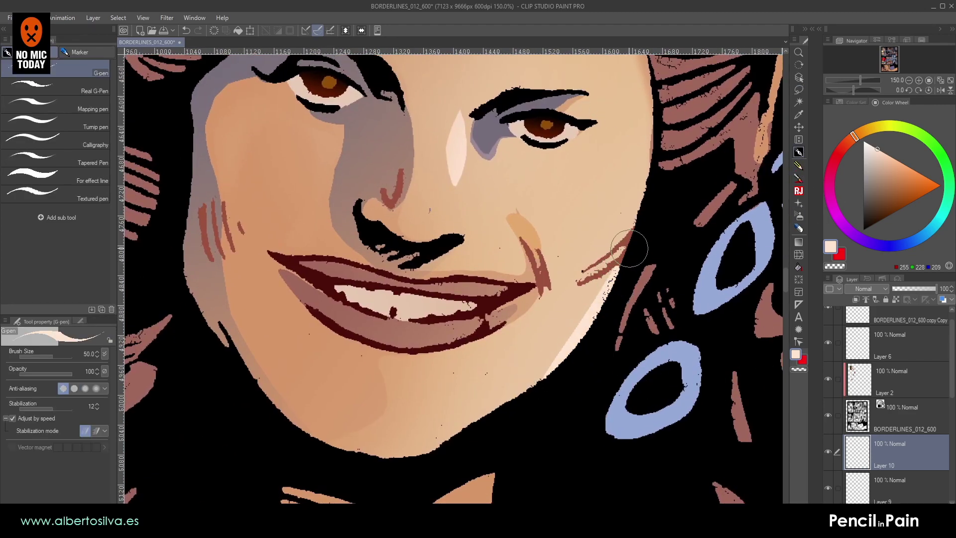
{"action": "left_click_drag", "start_coordinate": [587, 321], "coordinate": [527, 393]}
{"action": "left_click_drag", "start_coordinate": [570, 348], "coordinate": [384, 495]}
- Try painting the rim highlight from the forehead down the lit-side temple and cheek at size 50, and undo it
{"action": "key", "text": "r"}
{"action": "mouse_move", "coordinate": [475, 174]}
{"action": "left_mouse_down"}
{"action": "mouse_move", "coordinate": [351, 230]}
{"action": "mouse_move", "coordinate": [478, 174]}
{"action": "mouse_move", "coordinate": [524, 198]}
{"action": "mouse_move", "coordinate": [457, 173]}
{"action": "left_mouse_up"}
{"action": "left_click_drag", "start_coordinate": [570, 95], "coordinate": [514, 253]}
{"action": "key", "text": "r"}
{"action": "mouse_move", "coordinate": [490, 139]}
{"action": "left_mouse_down"}
{"action": "mouse_move", "coordinate": [393, 406]}
{"action": "mouse_move", "coordinate": [310, 289]}
{"action": "mouse_move", "coordinate": [264, 349]}
{"action": "mouse_move", "coordinate": [324, 258]}
{"action": "left_mouse_up"}
{"action": "left_click_drag", "start_coordinate": [278, 311], "coordinate": [454, 180]}
{"action": "key", "text": "r"}
{"action": "mouse_move", "coordinate": [288, 254]}
{"action": "left_mouse_down"}
{"action": "mouse_move", "coordinate": [318, 188]}
{"action": "mouse_move", "coordinate": [546, 158]}
{"action": "mouse_move", "coordinate": [533, 149]}
{"action": "mouse_move", "coordinate": [535, 262]}
{"action": "left_mouse_up"}
{"action": "left_click_drag", "start_coordinate": [534, 216], "coordinate": [568, 360]}
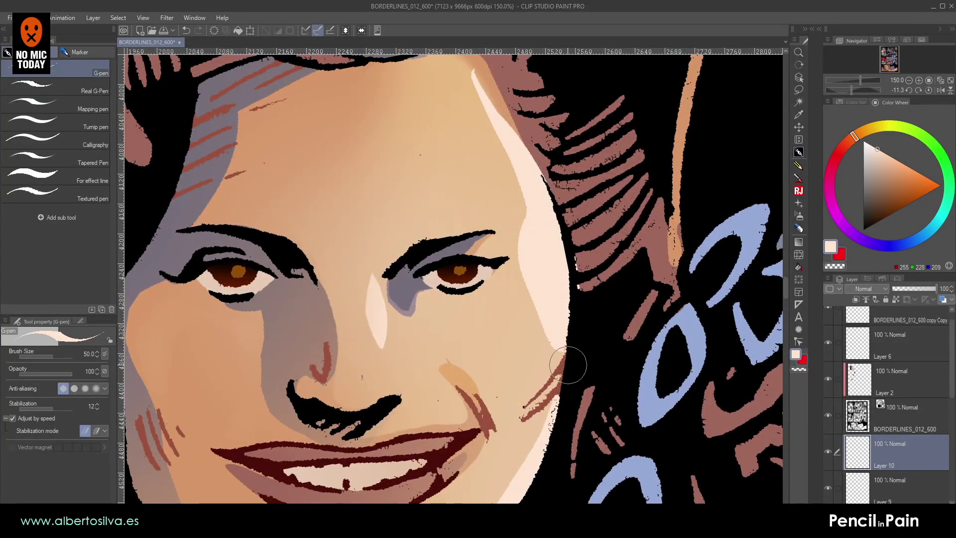
{"action": "scroll", "coordinate": [493, 344], "scroll_direction": "down", "scroll_amount": 5}
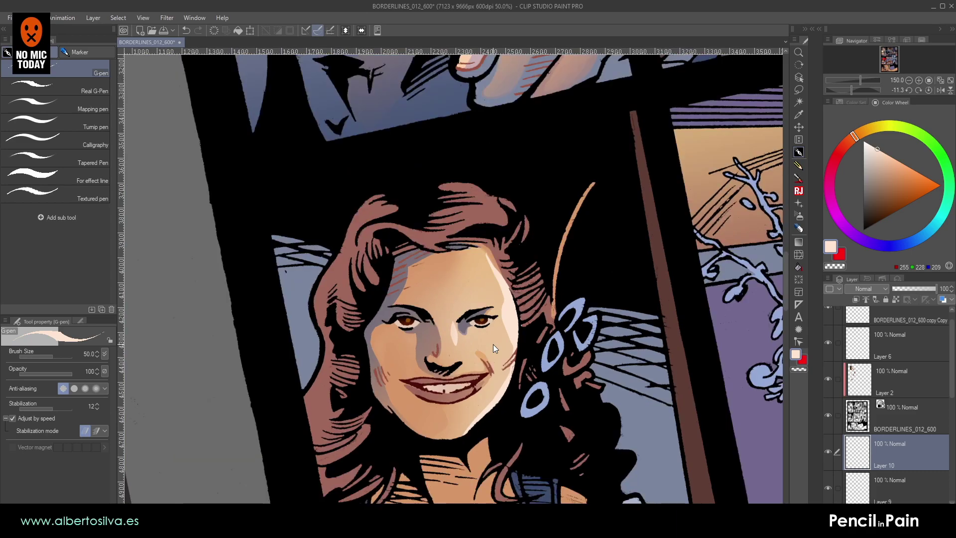
{"action": "scroll", "coordinate": [493, 344], "scroll_direction": "up", "scroll_amount": 1}
{"action": "scroll", "coordinate": [493, 345], "scroll_direction": "up", "scroll_amount": 4}
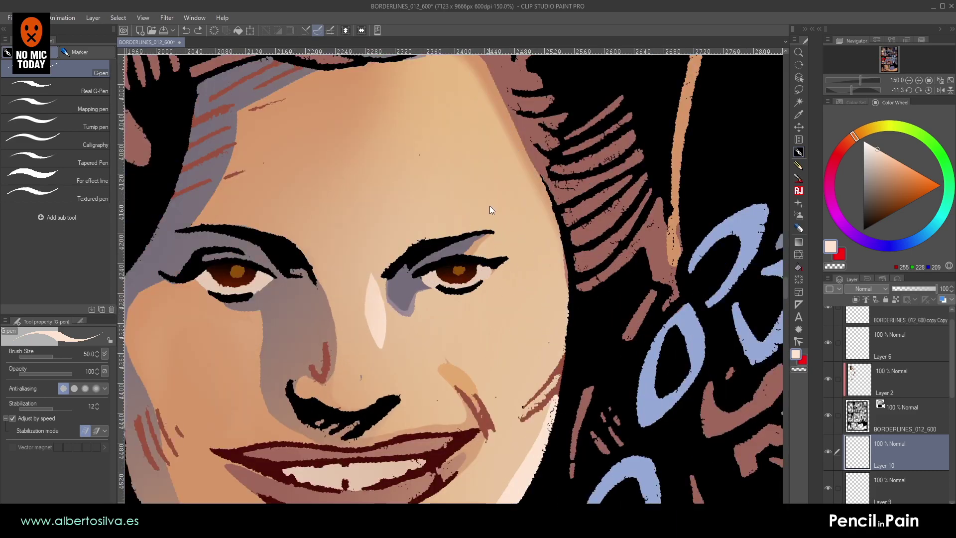
- Paint a pale peach rim highlight along the lit-side cheek edge up to the outer end of the eye with the G-pen at size 40
{"action": "key", "text": "bracketleft"}
{"action": "mouse_move", "coordinate": [480, 258]}
{"action": "left_mouse_down"}
{"action": "mouse_move", "coordinate": [505, 257]}
{"action": "mouse_move", "coordinate": [478, 254]}
{"action": "mouse_move", "coordinate": [529, 254]}
{"action": "mouse_move", "coordinate": [505, 256]}
{"action": "left_mouse_up"}
{"action": "key", "text": "r"}
{"action": "left_click_drag", "start_coordinate": [548, 289], "coordinate": [571, 267]}
{"action": "key", "text": "p"}
{"action": "mouse_move", "coordinate": [518, 254]}
{"action": "left_mouse_down"}
{"action": "mouse_move", "coordinate": [548, 304]}
{"action": "mouse_move", "coordinate": [540, 254]}
{"action": "mouse_move", "coordinate": [557, 358]}
{"action": "left_mouse_up"}
{"action": "left_click_drag", "start_coordinate": [543, 271], "coordinate": [534, 390]}
{"action": "key", "text": "r"}
{"action": "mouse_move", "coordinate": [468, 189]}
{"action": "left_mouse_down"}
{"action": "mouse_move", "coordinate": [435, 188]}
{"action": "mouse_move", "coordinate": [343, 344]}
{"action": "mouse_move", "coordinate": [328, 324]}
{"action": "left_mouse_up"}
{"action": "key", "text": "p"}
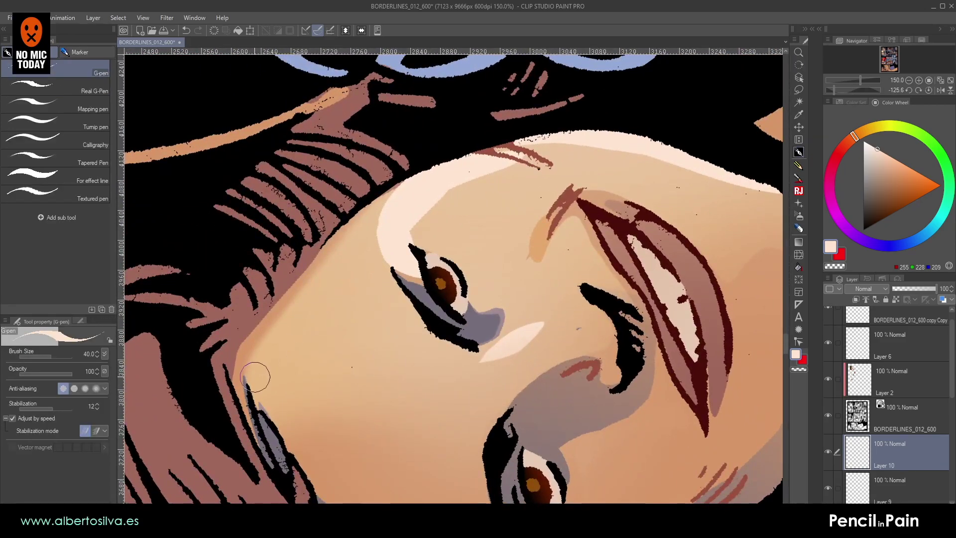
- Extend the pale peach rim highlight up the temple and forehead edge to the hairline and fill in its cheek section
{"action": "left_click_drag", "start_coordinate": [252, 380], "coordinate": [373, 222]}
{"action": "key", "text": "r"}
{"action": "double_click", "coordinate": [306, 253]}
{"action": "key", "text": "p"}
{"action": "left_click_drag", "start_coordinate": [448, 348], "coordinate": [446, 285]}
{"action": "left_click_drag", "start_coordinate": [529, 319], "coordinate": [504, 349]}
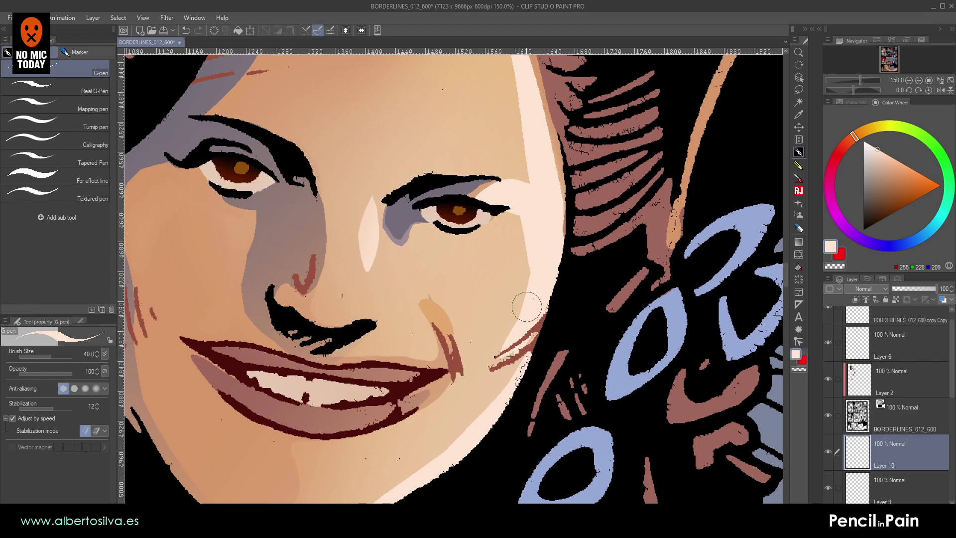
- Lasso the lit part of the forehead between the eyebrows, the hairline, and the rim highlight
{"action": "left_click", "coordinate": [909, 79]}
{"action": "left_click", "coordinate": [908, 80]}
{"action": "key", "text": "r"}
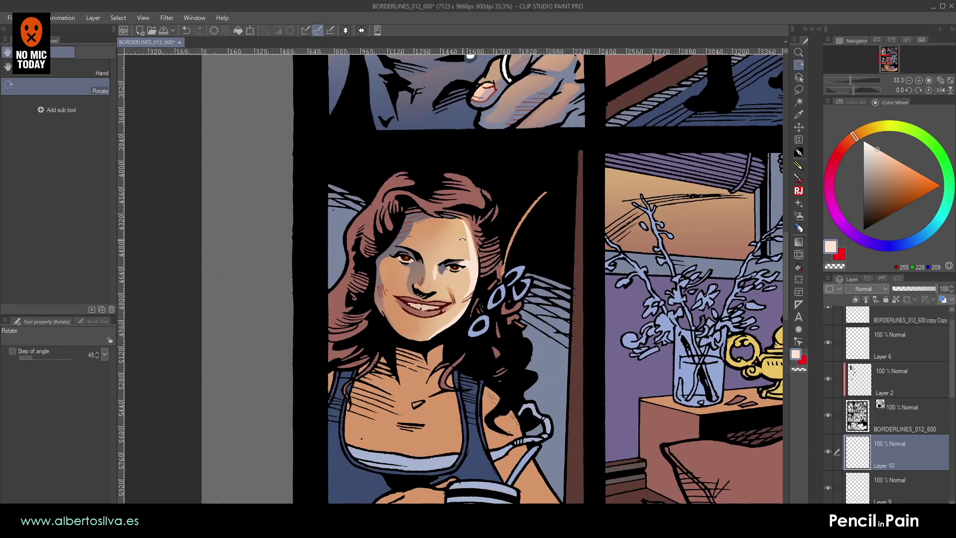
{"action": "scroll", "coordinate": [462, 240], "scroll_direction": "up", "scroll_amount": 3}
{"action": "left_click_drag", "start_coordinate": [573, 317], "coordinate": [593, 239]}
{"action": "left_click_drag", "start_coordinate": [337, 225], "coordinate": [284, 225]}
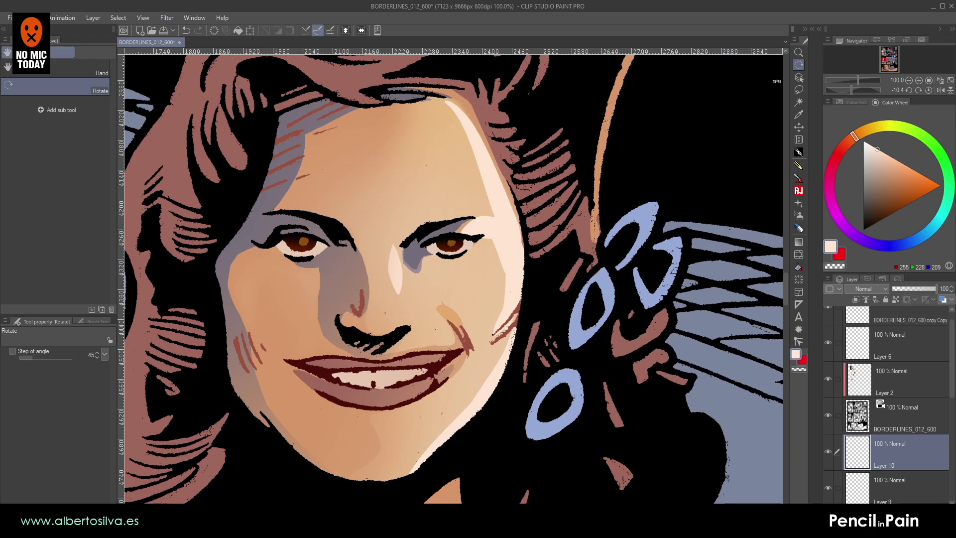
{"action": "left_click", "coordinate": [799, 90]}
{"action": "left_click_drag", "start_coordinate": [413, 234], "coordinate": [454, 217]}
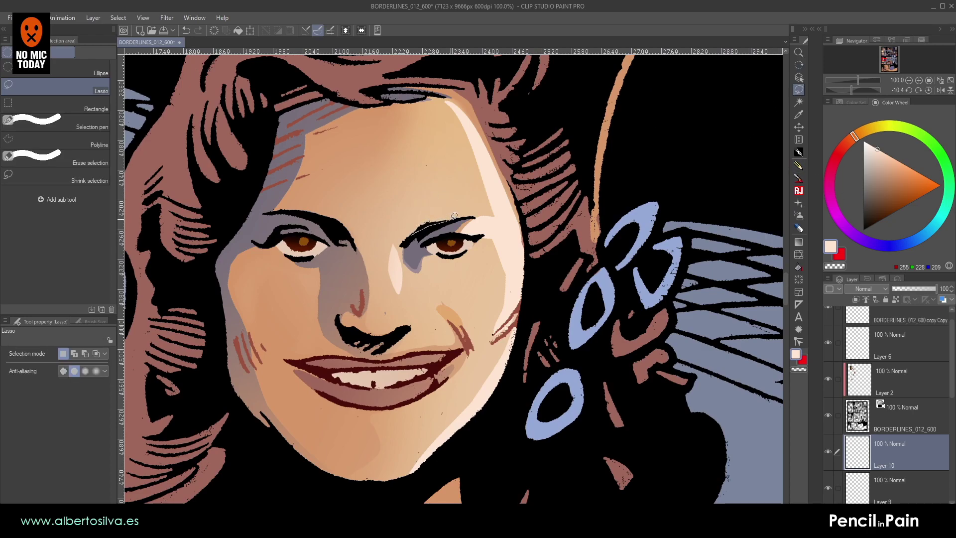
{"action": "mouse_move", "coordinate": [459, 101]}
{"action": "left_mouse_down"}
{"action": "mouse_move", "coordinate": [438, 94]}
{"action": "mouse_move", "coordinate": [383, 103]}
{"action": "mouse_move", "coordinate": [346, 133]}
{"action": "left_mouse_up"}
{"action": "left_click_drag", "start_coordinate": [321, 202], "coordinate": [388, 244]}
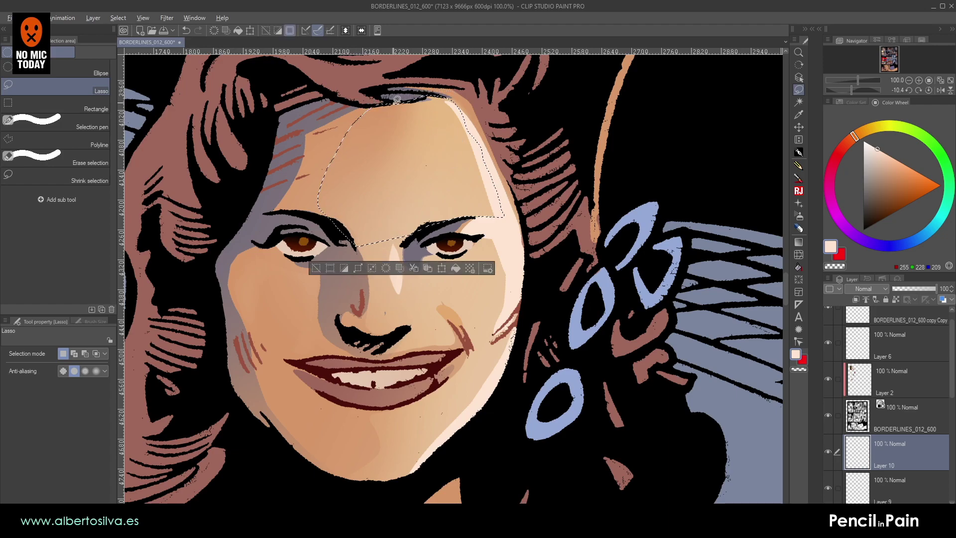
{"action": "left_click", "coordinate": [918, 80]}
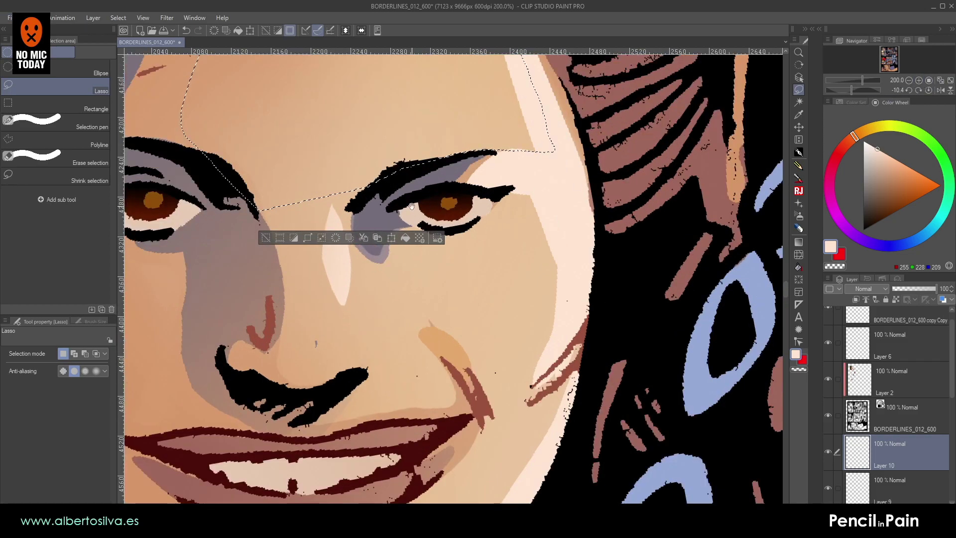
{"action": "left_click_drag", "start_coordinate": [318, 74], "coordinate": [439, 316]}
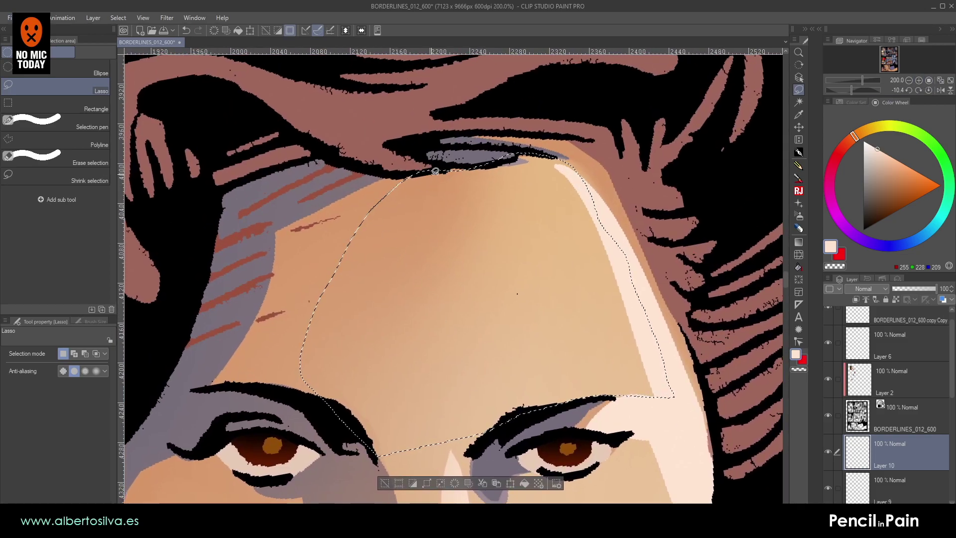
{"action": "mouse_move", "coordinate": [475, 166]}
{"action": "left_mouse_down"}
{"action": "mouse_move", "coordinate": [517, 153]}
{"action": "mouse_move", "coordinate": [493, 143]}
{"action": "left_mouse_up"}
- Fill the forehead selection with a circular pale peach foreground-to-transparent gradient coming from the lit side
{"action": "left_click", "coordinate": [918, 79]}
{"action": "left_click", "coordinate": [918, 80]}
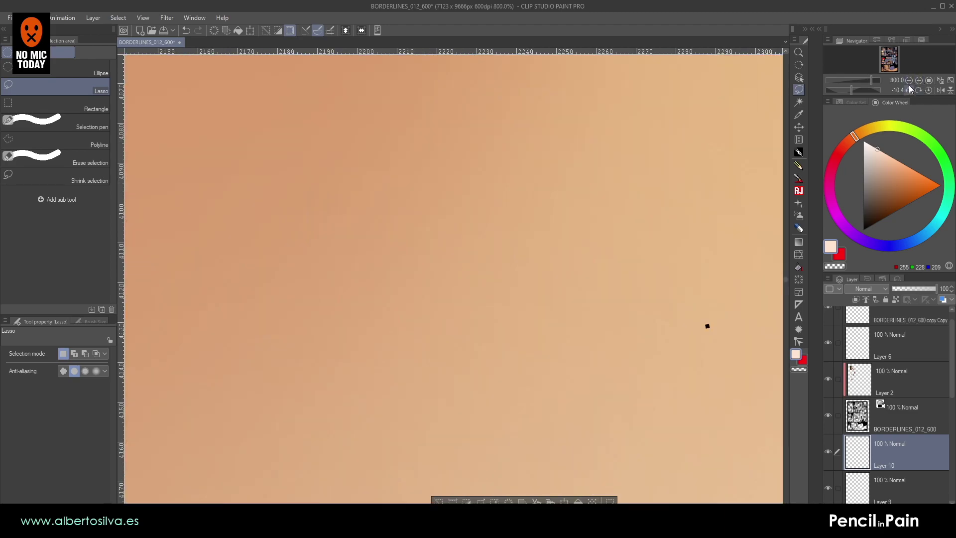
{"action": "left_click", "coordinate": [910, 80]}
{"action": "left_click", "coordinate": [909, 80]}
{"action": "left_click", "coordinate": [910, 80]}
{"action": "left_click", "coordinate": [909, 79]}
{"action": "left_click", "coordinate": [909, 80]}
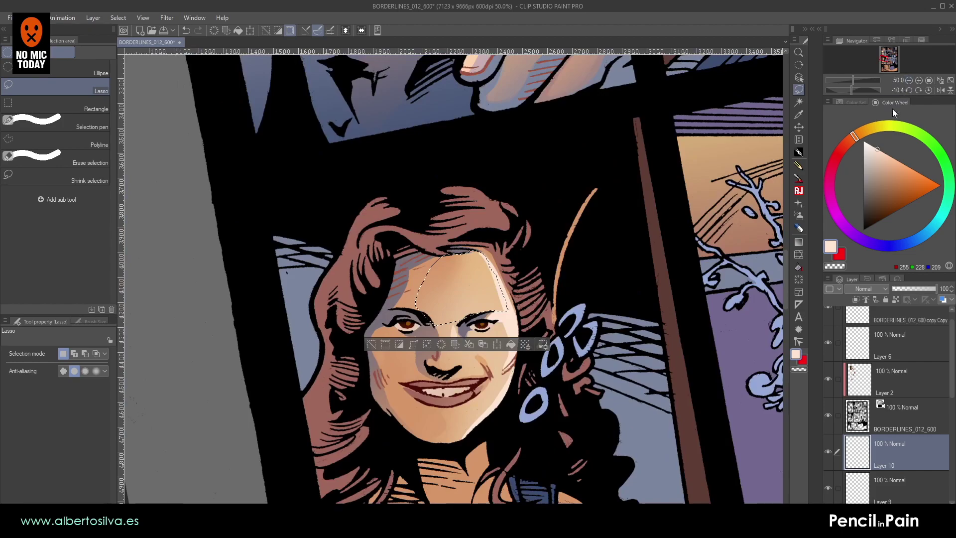
{"action": "left_click", "coordinate": [918, 79]}
{"action": "left_click", "coordinate": [798, 242]}
{"action": "left_click", "coordinate": [84, 382]}
{"action": "left_click", "coordinate": [528, 313], "text": "alt"}
{"action": "left_click_drag", "start_coordinate": [519, 317], "coordinate": [466, 252]}
{"action": "left_click_drag", "start_coordinate": [510, 282], "coordinate": [575, 235]}
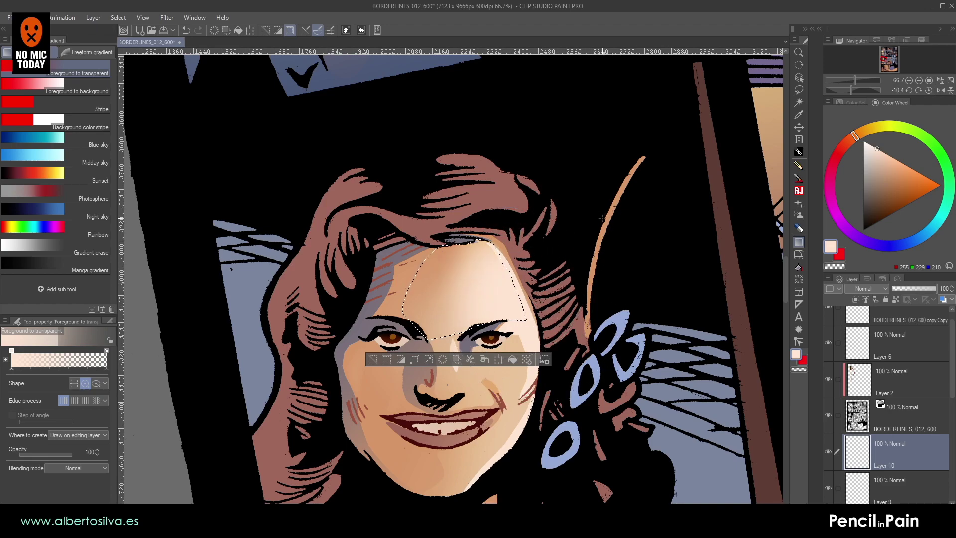
- Undo the last gradient pass, redraw it within the forehead selection, and clear the selection
{"action": "key", "text": "ctrl+d"}
{"action": "left_click_drag", "start_coordinate": [581, 295], "coordinate": [597, 169]}
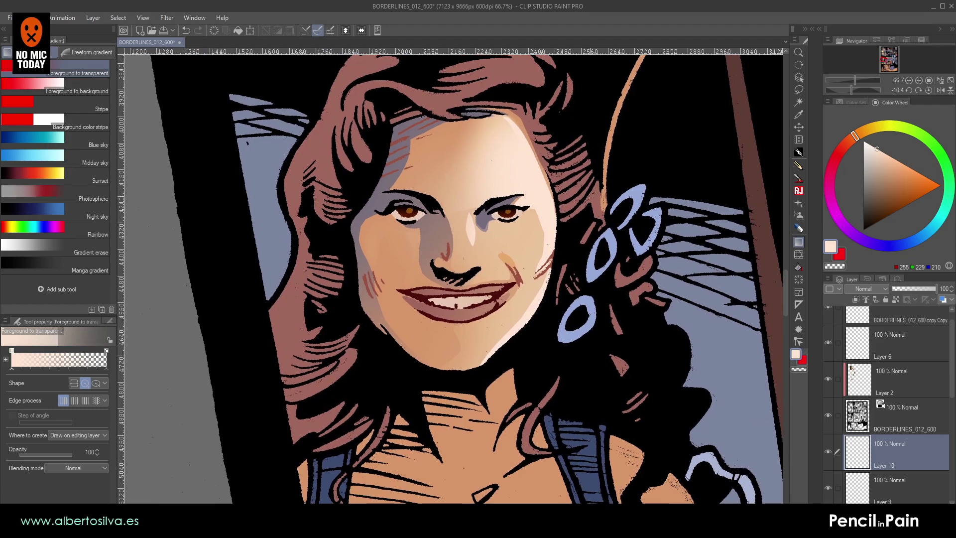
{"action": "key", "text": "ctrl+z"}
{"action": "key", "text": "ctrl+z"}
{"action": "left_click_drag", "start_coordinate": [538, 188], "coordinate": [522, 171]}
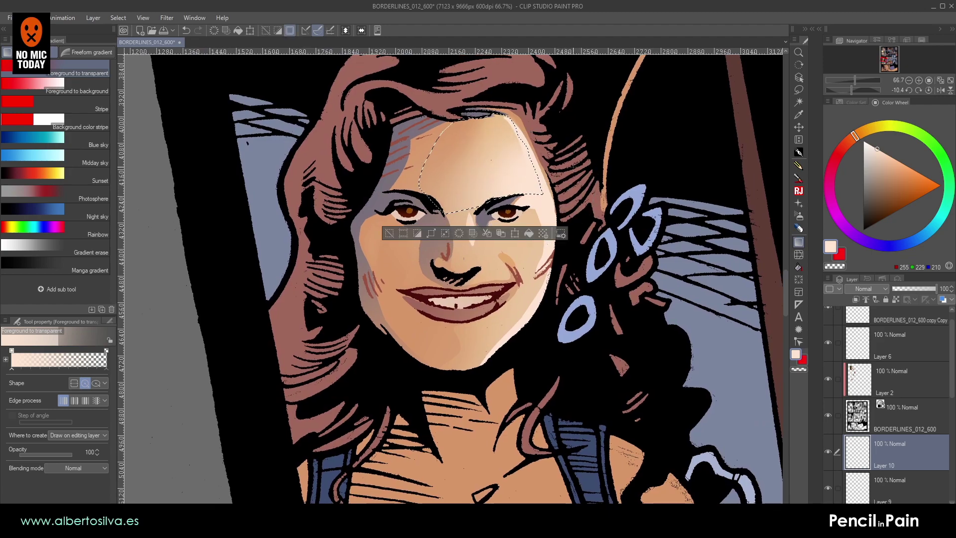
{"action": "key", "text": "ctrl+d"}
- Lasso the lit-side cheek beside the eye, fill it with a linear pale peach foreground-to-transparent gradient, and deselect
{"action": "scroll", "coordinate": [500, 176], "scroll_direction": "down", "scroll_amount": 2}
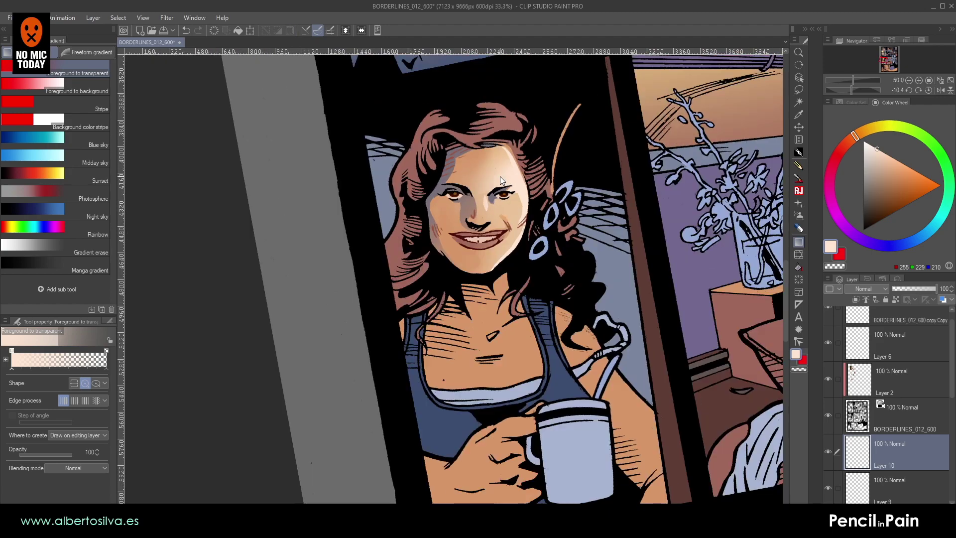
{"action": "scroll", "coordinate": [500, 176], "scroll_direction": "up", "scroll_amount": 4}
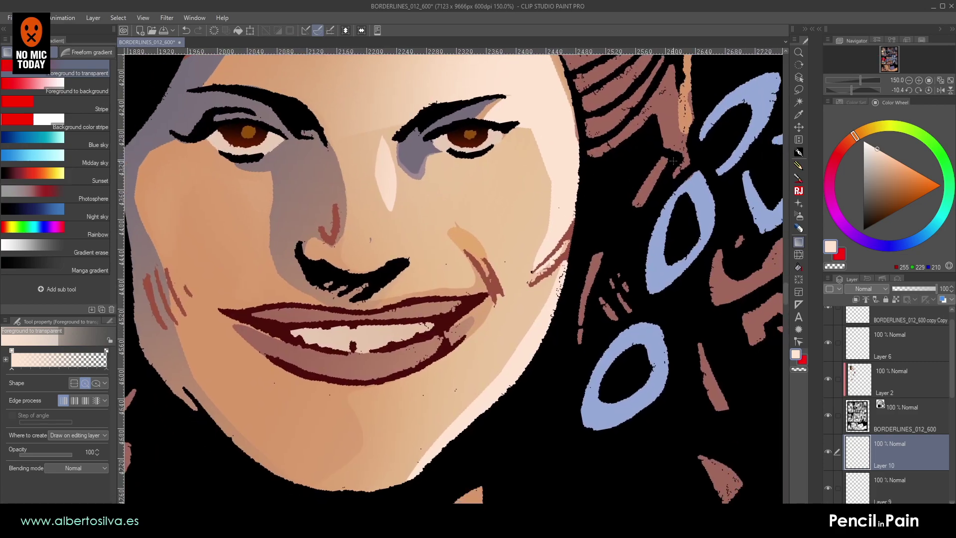
{"action": "left_click", "coordinate": [799, 89]}
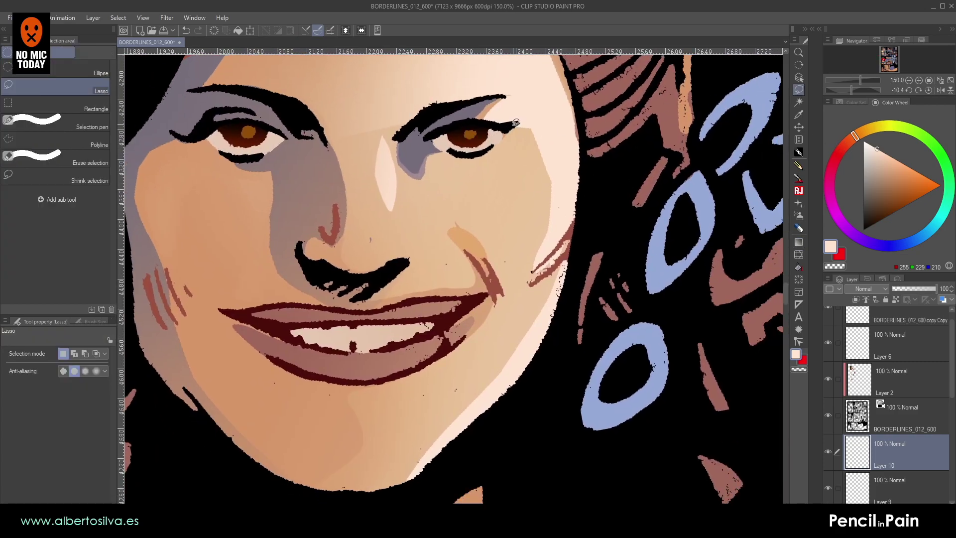
{"action": "left_click_drag", "start_coordinate": [489, 148], "coordinate": [466, 152]}
{"action": "mouse_move", "coordinate": [465, 189]}
{"action": "left_mouse_down"}
{"action": "mouse_move", "coordinate": [509, 262]}
{"action": "mouse_move", "coordinate": [572, 231]}
{"action": "mouse_move", "coordinate": [562, 127]}
{"action": "mouse_move", "coordinate": [521, 103]}
{"action": "left_mouse_up"}
{"action": "left_click", "coordinate": [798, 242]}
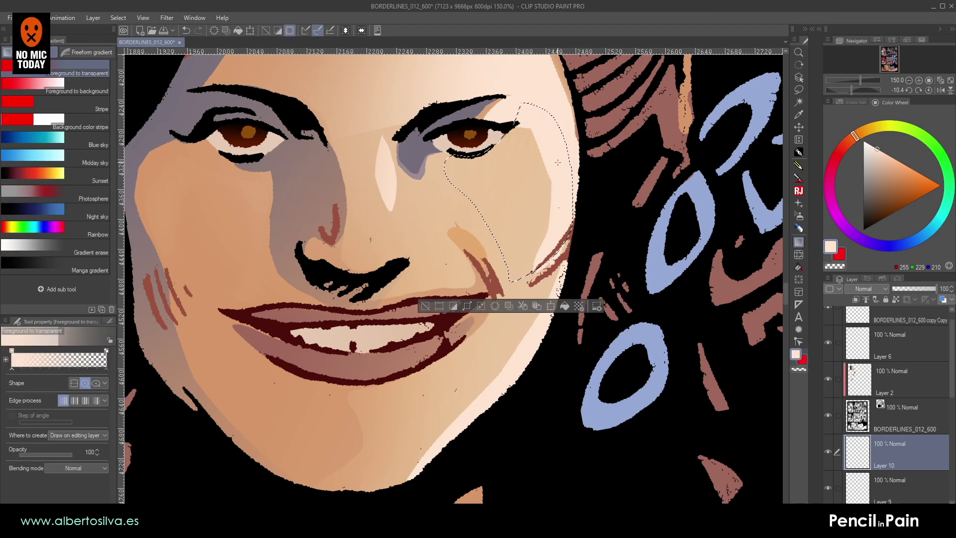
{"action": "left_click", "coordinate": [75, 384]}
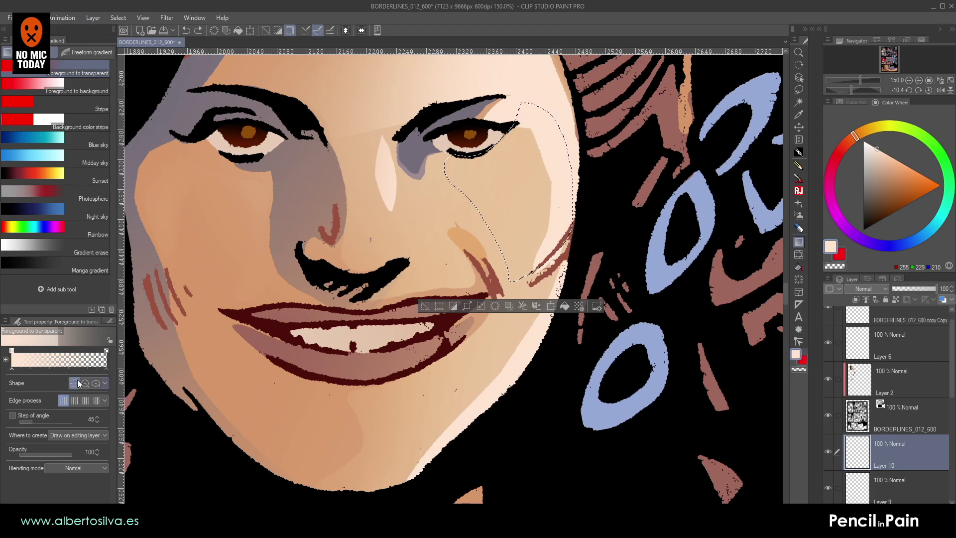
{"action": "left_click_drag", "start_coordinate": [549, 128], "coordinate": [458, 220]}
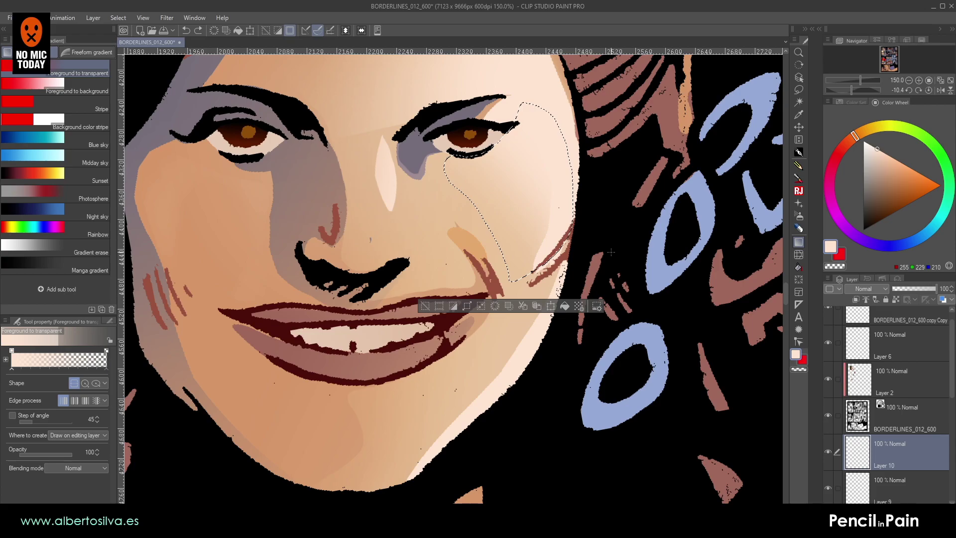
{"action": "key", "text": "ctrl+d"}
- Set the highlight layer, Layer 10, to Overlay blending at 56% opacity
{"action": "scroll", "coordinate": [542, 175], "scroll_direction": "down", "scroll_amount": 3}
{"action": "scroll", "coordinate": [541, 175], "scroll_direction": "down", "scroll_amount": 2}
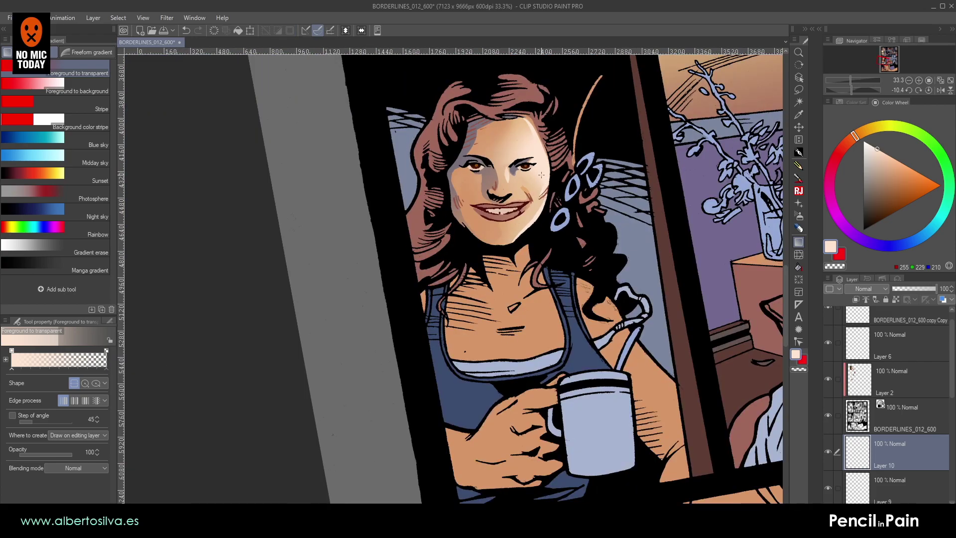
{"action": "scroll", "coordinate": [541, 175], "scroll_direction": "up", "scroll_amount": 3}
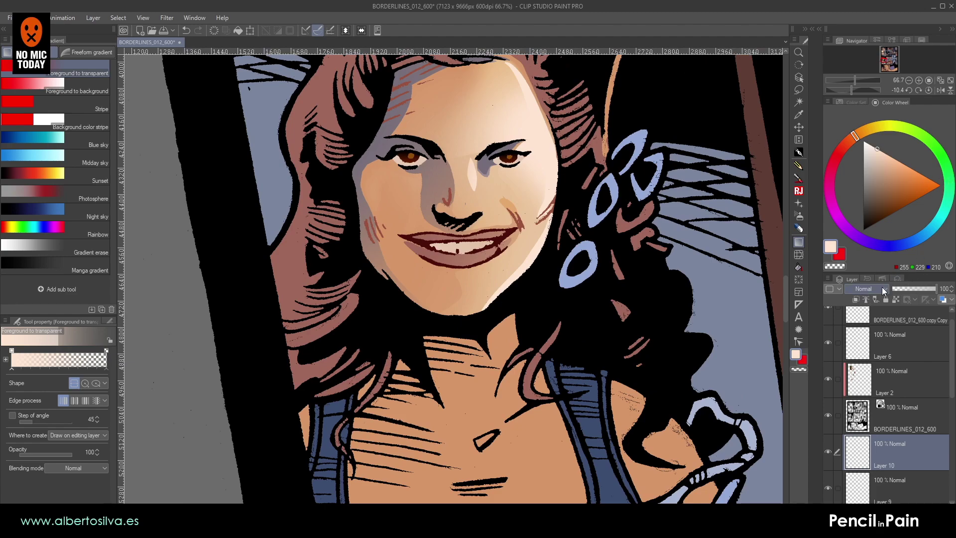
{"action": "left_click", "coordinate": [863, 136]}
{"action": "left_click_drag", "start_coordinate": [934, 288], "coordinate": [917, 288]}
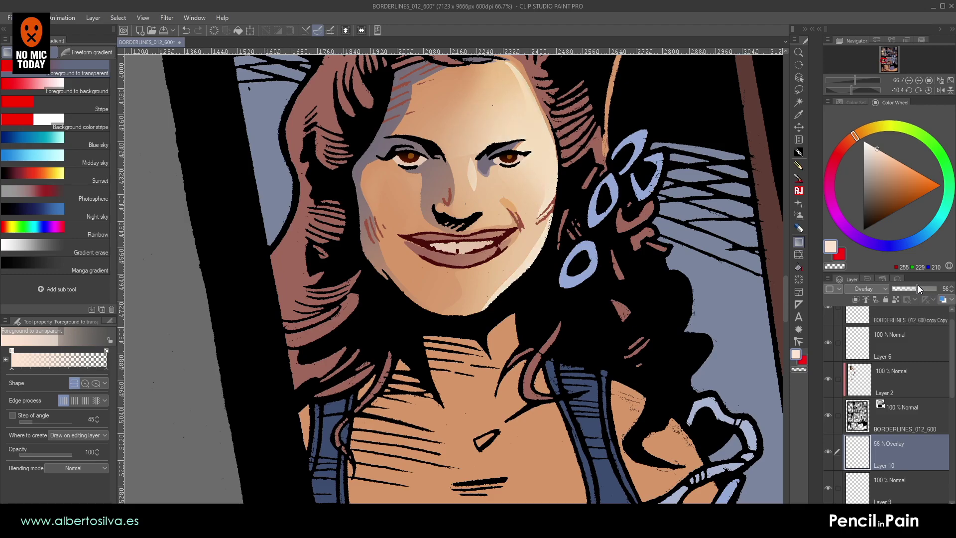
- Brighten the woman's teeth by painting white over them with the G-pen at size 20
{"action": "left_click", "coordinate": [910, 81]}
{"action": "left_click_drag", "start_coordinate": [625, 197], "coordinate": [599, 204]}
{"action": "double_click", "coordinate": [546, 248], "text": "shift"}
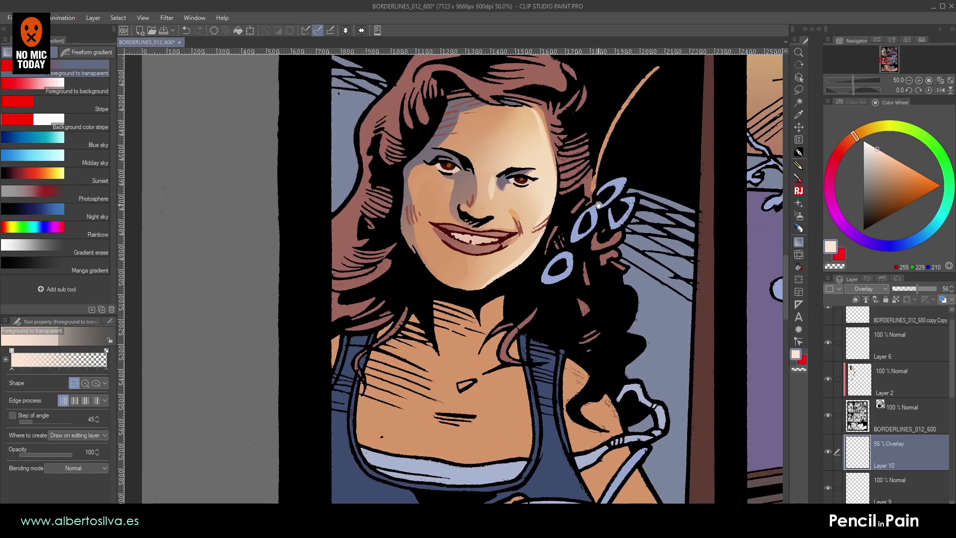
{"action": "scroll", "coordinate": [651, 159], "scroll_direction": "up", "scroll_amount": 3}
{"action": "left_click_drag", "start_coordinate": [336, 256], "coordinate": [641, 198]}
{"action": "left_click_drag", "start_coordinate": [307, 222], "coordinate": [298, 288]}
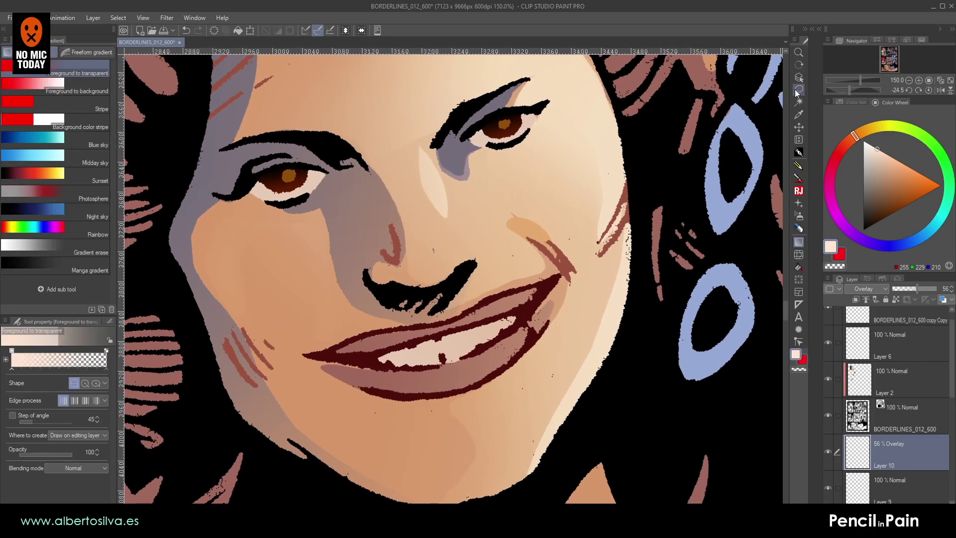
{"action": "left_click_drag", "start_coordinate": [875, 149], "coordinate": [863, 141]}
{"action": "key", "text": "bracketleft"}
{"action": "key", "text": "bracketleft"}
{"action": "key", "text": "bracketleft"}
{"action": "mouse_move", "coordinate": [450, 341]}
{"action": "left_mouse_down"}
{"action": "mouse_move", "coordinate": [448, 348]}
{"action": "mouse_move", "coordinate": [463, 334]}
{"action": "mouse_move", "coordinate": [452, 355]}
{"action": "mouse_move", "coordinate": [494, 324]}
{"action": "left_mouse_up"}
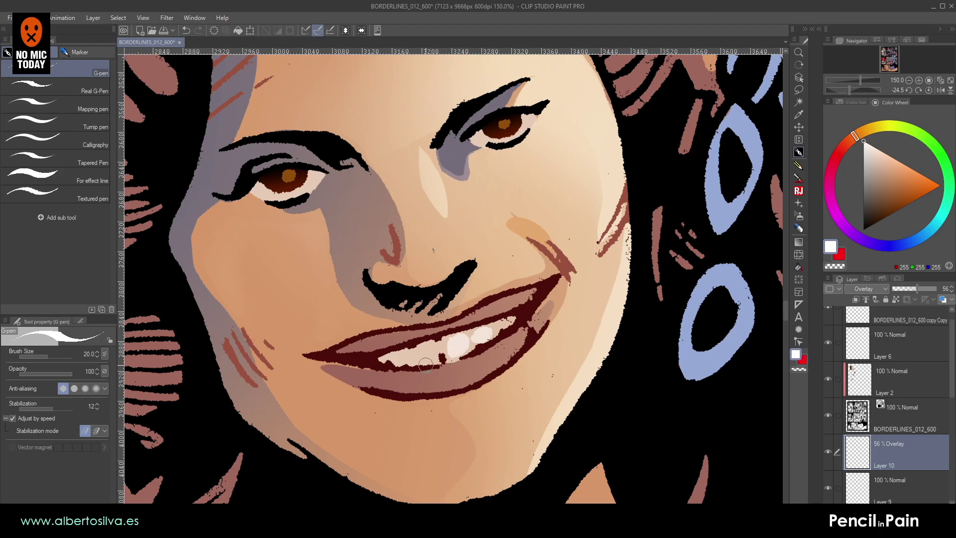
{"action": "left_click_drag", "start_coordinate": [435, 332], "coordinate": [427, 398]}
{"action": "left_click", "coordinate": [928, 90]}
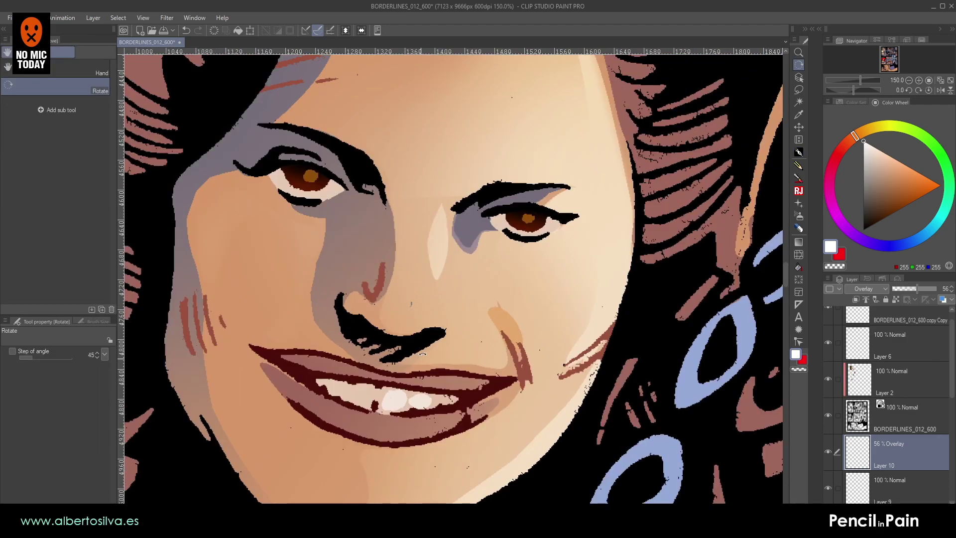
{"action": "mouse_move", "coordinate": [361, 397]}
{"action": "left_mouse_down"}
{"action": "mouse_move", "coordinate": [432, 399]}
{"action": "mouse_move", "coordinate": [419, 413]}
{"action": "mouse_move", "coordinate": [375, 389]}
{"action": "left_mouse_up"}
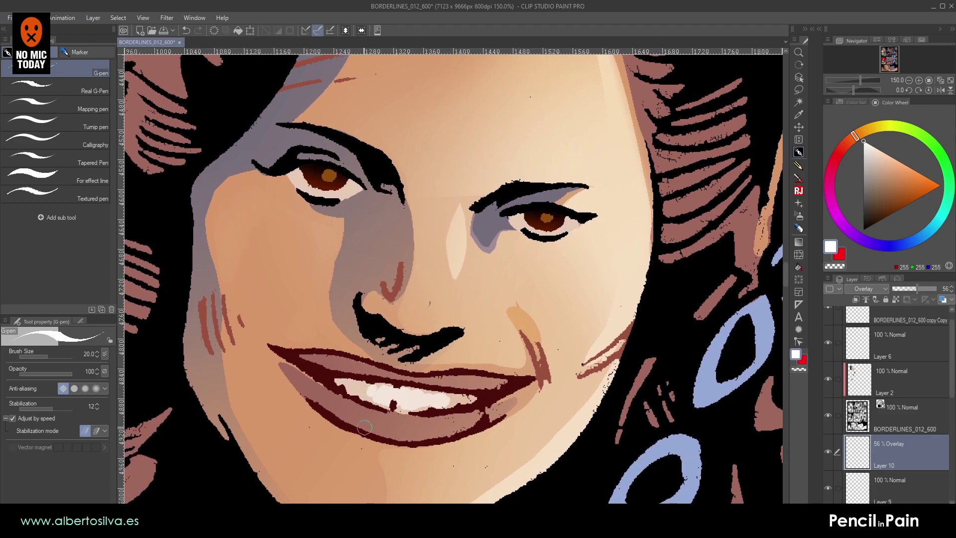
- Sample the orange skin tone for shading under the lit-side eye, and merge the Overlay highlight layer into Layer 9
{"action": "left_click", "coordinate": [909, 80]}
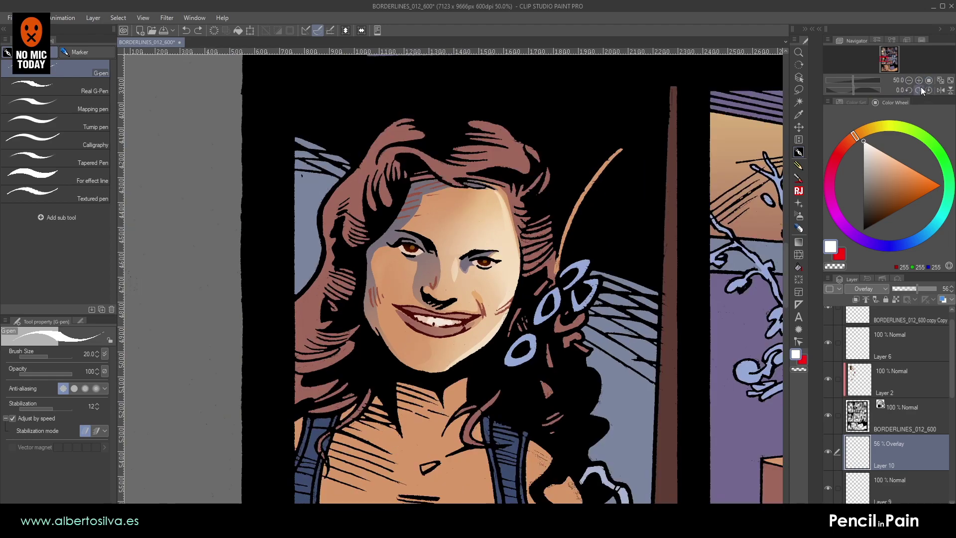
{"action": "left_click", "coordinate": [918, 79]}
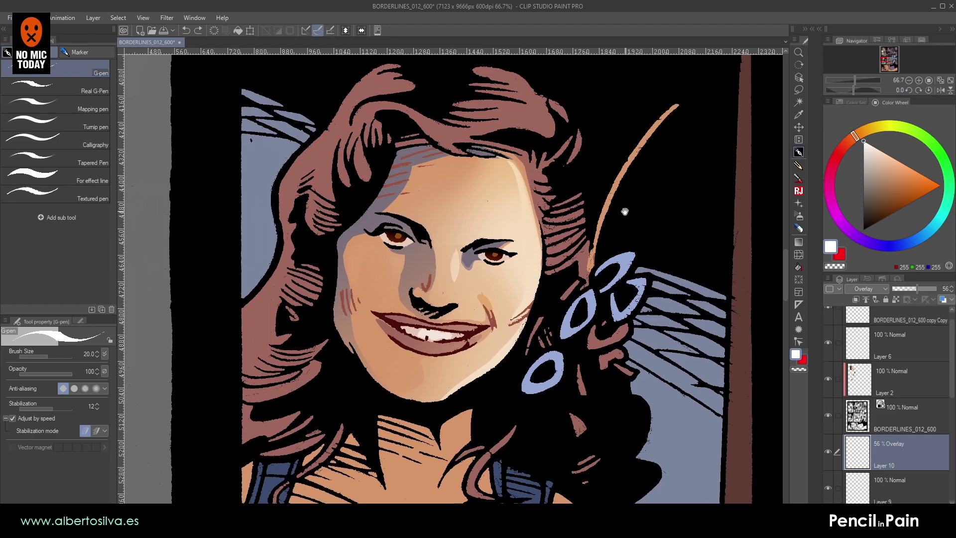
{"action": "scroll", "coordinate": [508, 233], "scroll_direction": "up", "scroll_amount": 3}
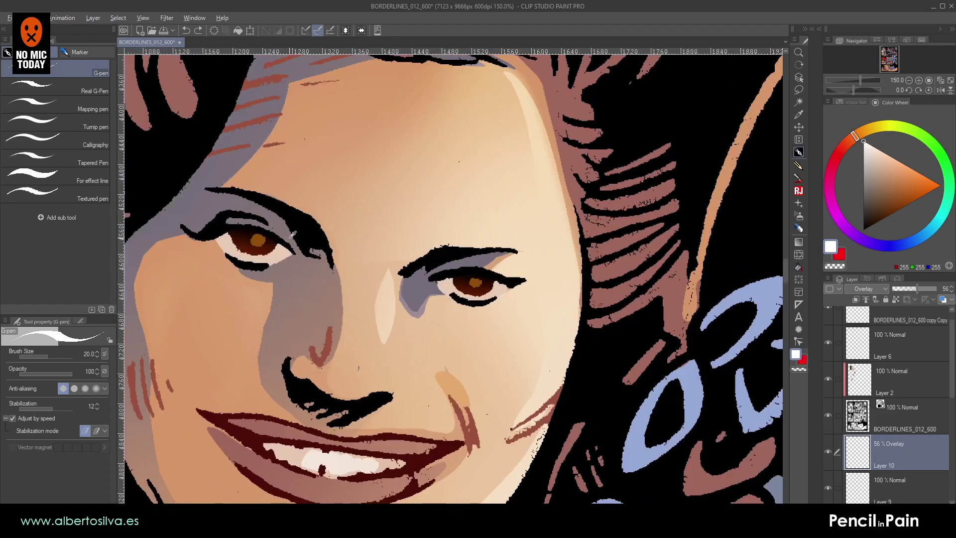
{"action": "left_click", "coordinate": [179, 280], "text": "alt"}
{"action": "key", "text": "]"}
{"action": "left_click_drag", "start_coordinate": [439, 296], "coordinate": [460, 303]}
{"action": "key", "text": "ctrl+e"}
- Paint an orange skin shadow beneath the lit-side eye on Layer 9, undoing and redrawing the strokes
{"action": "key", "text": "]"}
{"action": "left_click_drag", "start_coordinate": [439, 295], "coordinate": [461, 309]}
{"action": "key", "text": "shift+space"}
{"action": "left_click_drag", "start_coordinate": [369, 330], "coordinate": [419, 372]}
{"action": "key", "text": "ctrl+z"}
{"action": "key", "text": "ctrl+z"}
{"action": "left_click_drag", "start_coordinate": [454, 301], "coordinate": [502, 266]}
- Examine the shaded face close up and within the whole panel in its upright orientation
{"action": "key", "text": "space"}
{"action": "left_click_drag", "start_coordinate": [325, 265], "coordinate": [446, 143]}
{"action": "key", "text": "shift+space"}
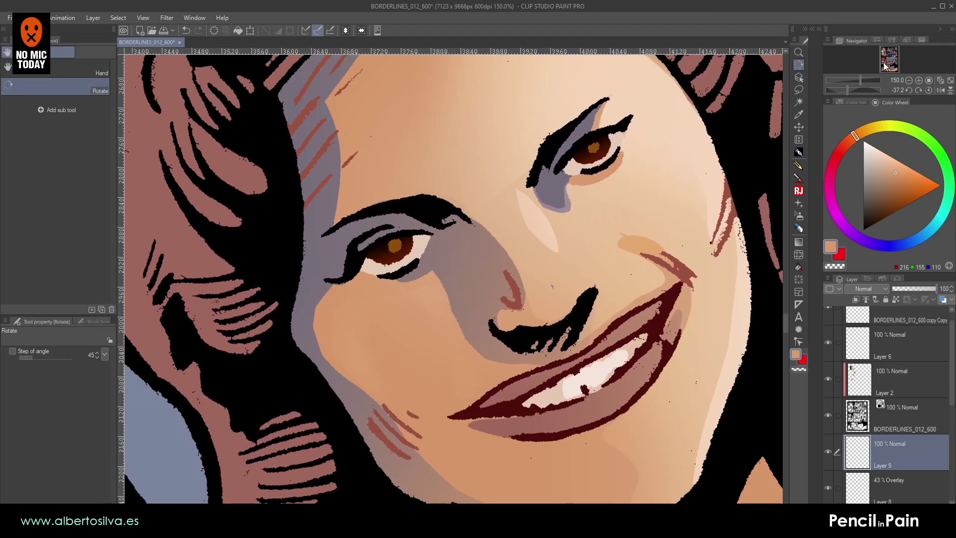
{"action": "left_click", "coordinate": [908, 80]}
{"action": "left_click", "coordinate": [908, 80]}
{"action": "left_click", "coordinate": [909, 80]}
{"action": "left_click", "coordinate": [909, 79]}
{"action": "double_click", "coordinate": [640, 193]}
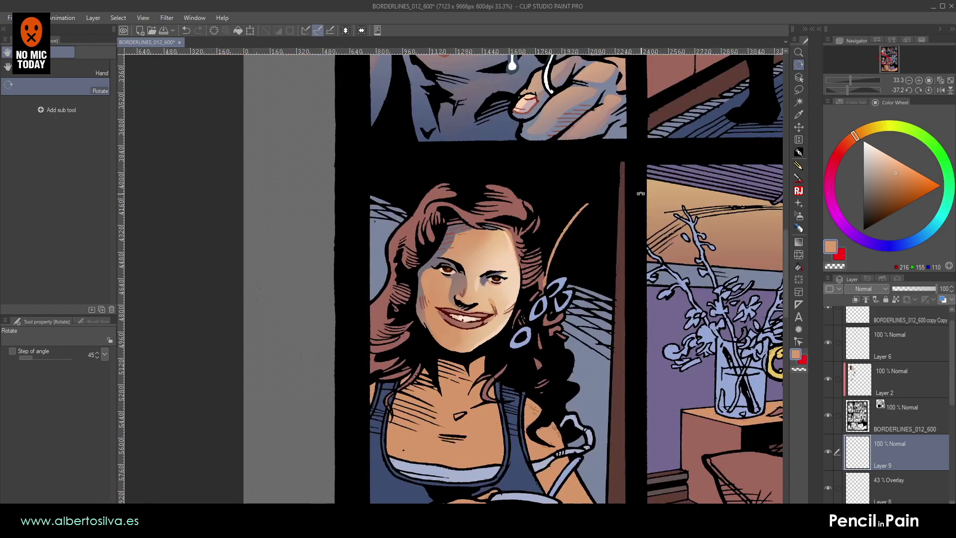
{"action": "scroll", "coordinate": [623, 191], "scroll_direction": "up", "scroll_amount": 4}
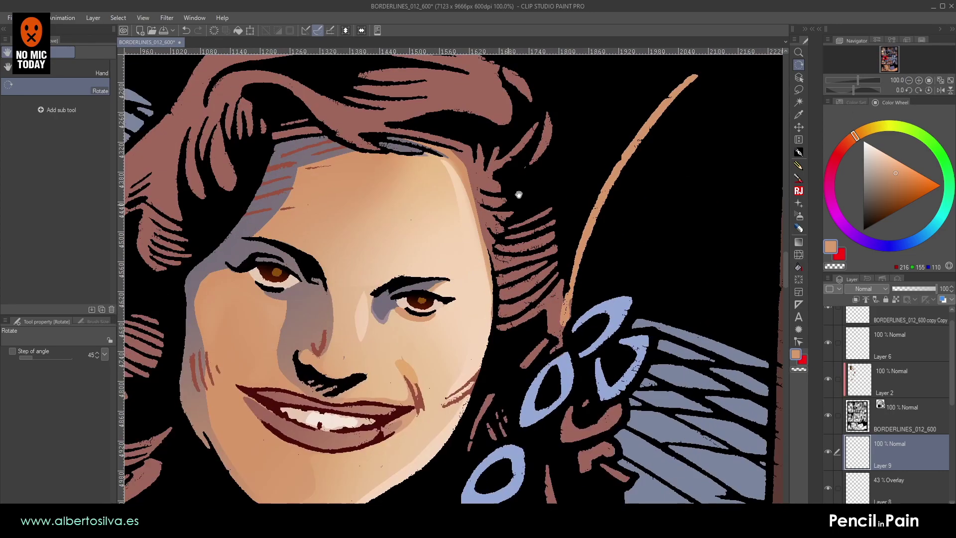
{"action": "left_click_drag", "start_coordinate": [519, 194], "coordinate": [588, 143]}
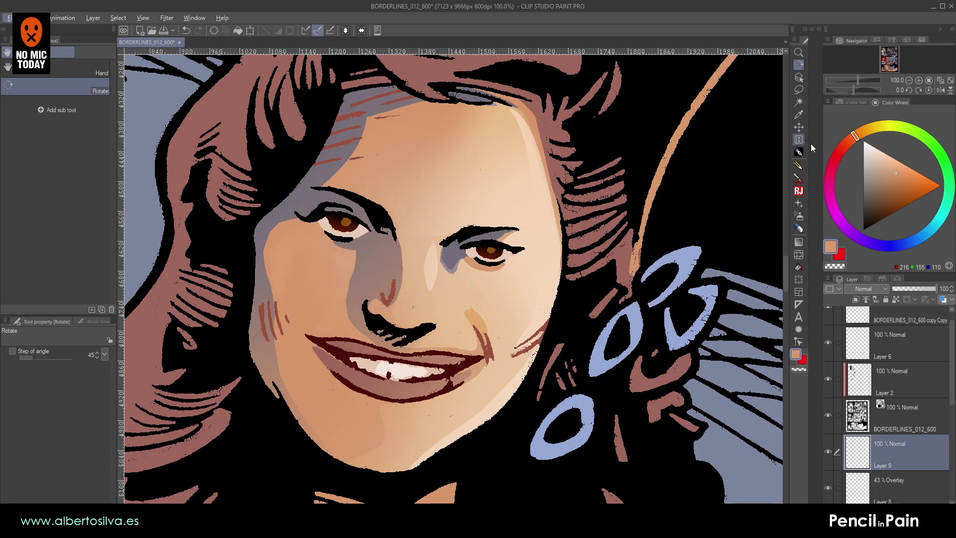
- Paint a tan crease shadow rising from the inner end of the lit-side eyebrow with the G-pen at size 45
{"action": "left_click", "coordinate": [796, 160]}
{"action": "left_click", "coordinate": [391, 188], "text": "alt"}
{"action": "key", "text": "]"}
{"action": "mouse_move", "coordinate": [459, 213]}
{"action": "left_mouse_down"}
{"action": "mouse_move", "coordinate": [431, 239]}
{"action": "mouse_move", "coordinate": [464, 209]}
{"action": "left_mouse_up"}
{"action": "key", "text": "ctrl+z"}
{"action": "mouse_move", "coordinate": [448, 241]}
{"action": "left_mouse_down"}
{"action": "mouse_move", "coordinate": [461, 208]}
{"action": "mouse_move", "coordinate": [438, 246]}
{"action": "left_mouse_up"}
{"action": "key", "text": "ctrl+z"}
{"action": "mouse_move", "coordinate": [461, 213]}
{"action": "left_mouse_down"}
{"action": "mouse_move", "coordinate": [449, 232]}
{"action": "mouse_move", "coordinate": [454, 207]}
{"action": "mouse_move", "coordinate": [445, 233]}
{"action": "left_mouse_up"}
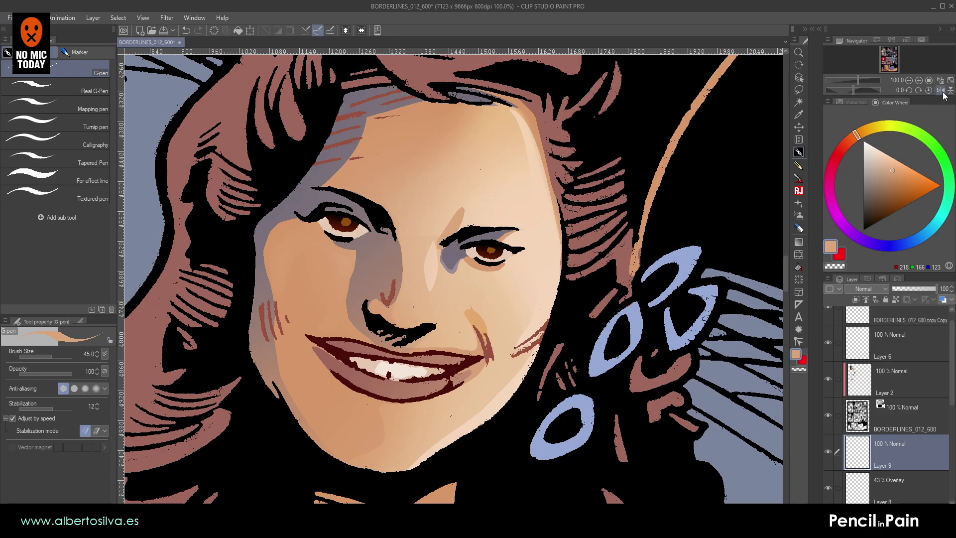
- Sample the pale nose highlight color and extend the highlight down the bridge to the nose tip with the G-pen at size 30
{"action": "left_click", "coordinate": [908, 80]}
{"action": "left_click", "coordinate": [909, 79]}
{"action": "left_click", "coordinate": [909, 80]}
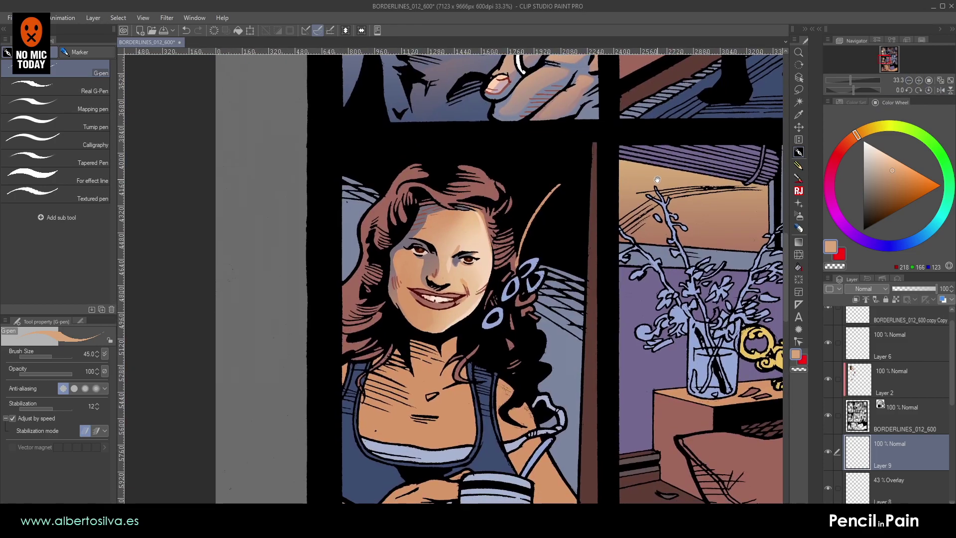
{"action": "scroll", "coordinate": [624, 127], "scroll_direction": "up", "scroll_amount": 4}
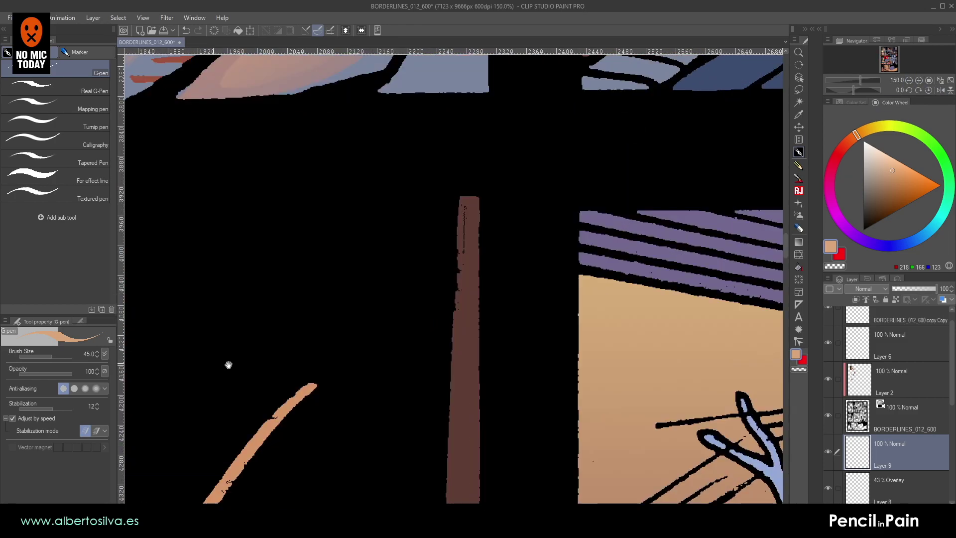
{"action": "left_click_drag", "start_coordinate": [184, 358], "coordinate": [568, 53]}
{"action": "mouse_move", "coordinate": [191, 447]}
{"action": "left_mouse_down"}
{"action": "mouse_move", "coordinate": [400, 214]}
{"action": "mouse_move", "coordinate": [398, 262]}
{"action": "left_mouse_up"}
{"action": "left_click", "coordinate": [399, 211], "text": "alt"}
{"action": "key", "text": "bracketleft"}
{"action": "key", "text": "bracketleft"}
{"action": "key", "text": "bracketleft"}
{"action": "mouse_move", "coordinate": [398, 219]}
{"action": "left_mouse_down"}
{"action": "mouse_move", "coordinate": [398, 285]}
{"action": "mouse_move", "coordinate": [378, 311]}
{"action": "mouse_move", "coordinate": [396, 262]}
{"action": "mouse_move", "coordinate": [374, 292]}
{"action": "left_mouse_up"}
{"action": "mouse_move", "coordinate": [401, 257]}
{"action": "left_mouse_down"}
{"action": "mouse_move", "coordinate": [362, 291]}
{"action": "mouse_move", "coordinate": [378, 293]}
{"action": "left_mouse_up"}
{"action": "left_click_drag", "start_coordinate": [401, 252], "coordinate": [403, 270]}
- Resample the light peach of the nose and widen the highlight along the upper bridge between the eyes
{"action": "scroll", "coordinate": [332, 326], "scroll_direction": "down", "scroll_amount": 5}
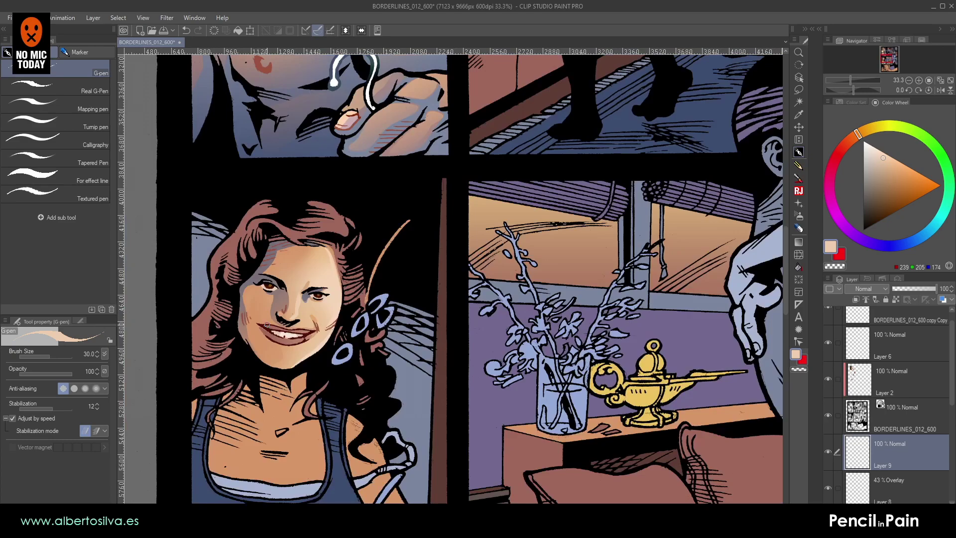
{"action": "scroll", "coordinate": [267, 324], "scroll_direction": "up", "scroll_amount": 5}
{"action": "left_click", "coordinate": [405, 219], "text": "alt"}
{"action": "left_click_drag", "start_coordinate": [405, 183], "coordinate": [393, 253]}
{"action": "left_click_drag", "start_coordinate": [396, 212], "coordinate": [394, 234]}
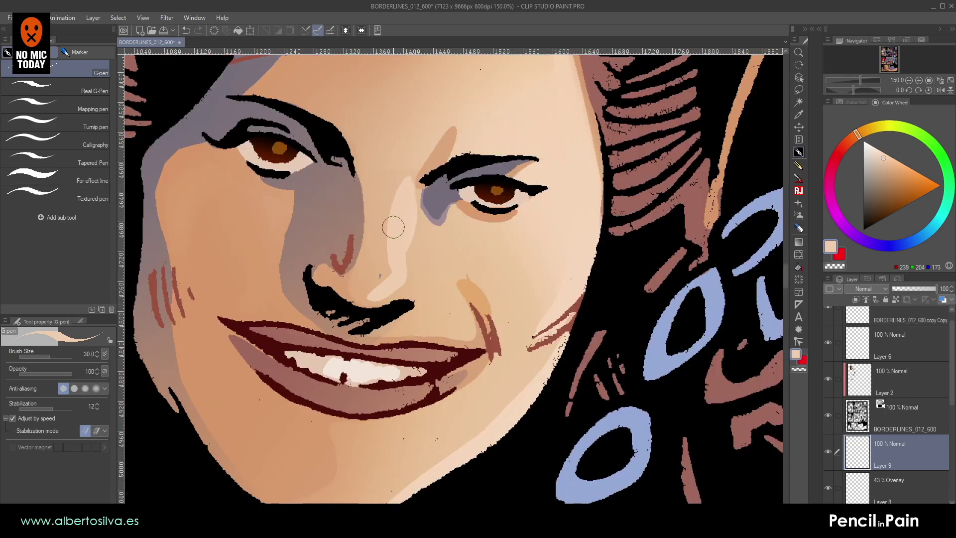
- Sample the skin tone beside the nose and paint over the nose-bridge highlight's edges with the G-pen to refine and narrow it
{"action": "left_click", "coordinate": [412, 256], "text": "alt"}
{"action": "left_click", "coordinate": [413, 244], "text": "alt"}
{"action": "left_click_drag", "start_coordinate": [409, 199], "coordinate": [399, 263]}
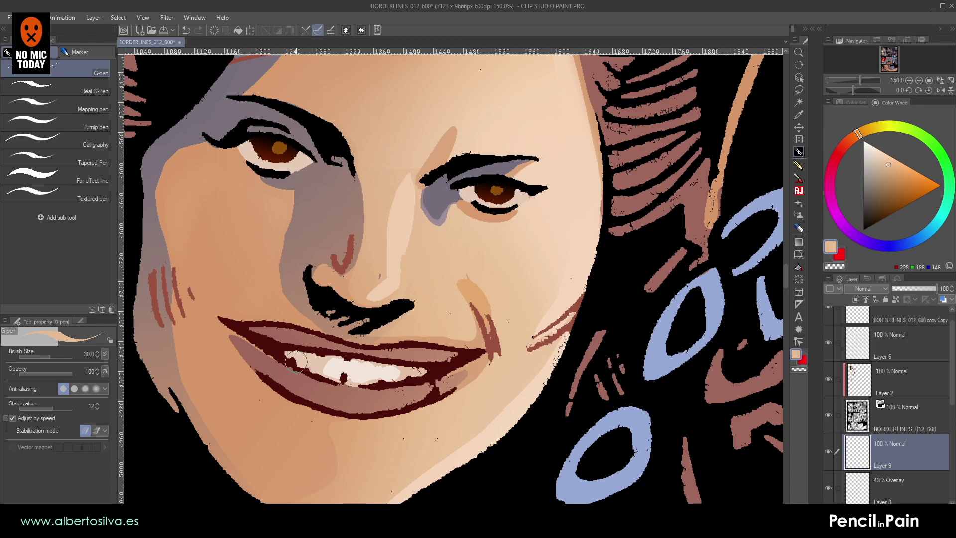
{"action": "left_click_drag", "start_coordinate": [413, 176], "coordinate": [413, 230]}
{"action": "scroll", "coordinate": [344, 377], "scroll_direction": "down", "scroll_amount": 3}
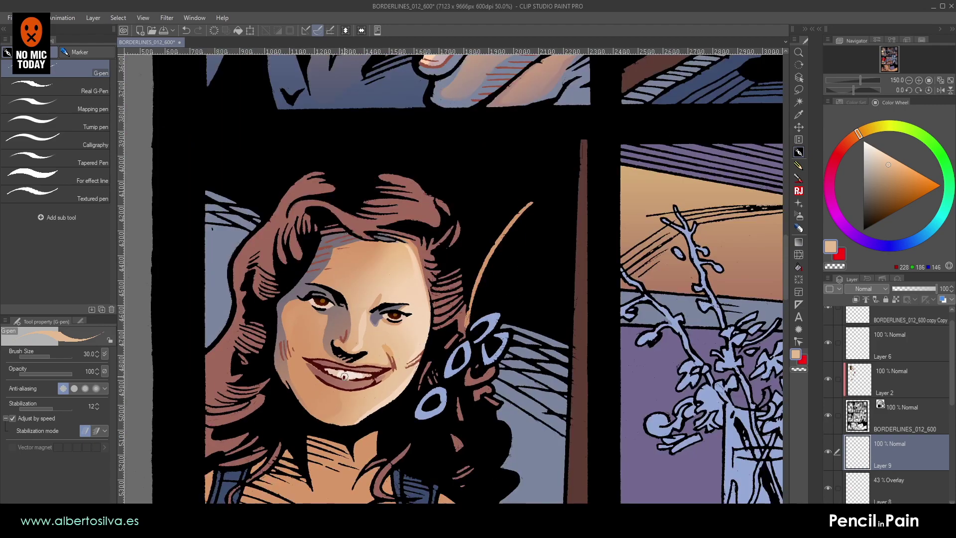
{"action": "scroll", "coordinate": [345, 377], "scroll_direction": "up", "scroll_amount": 3}
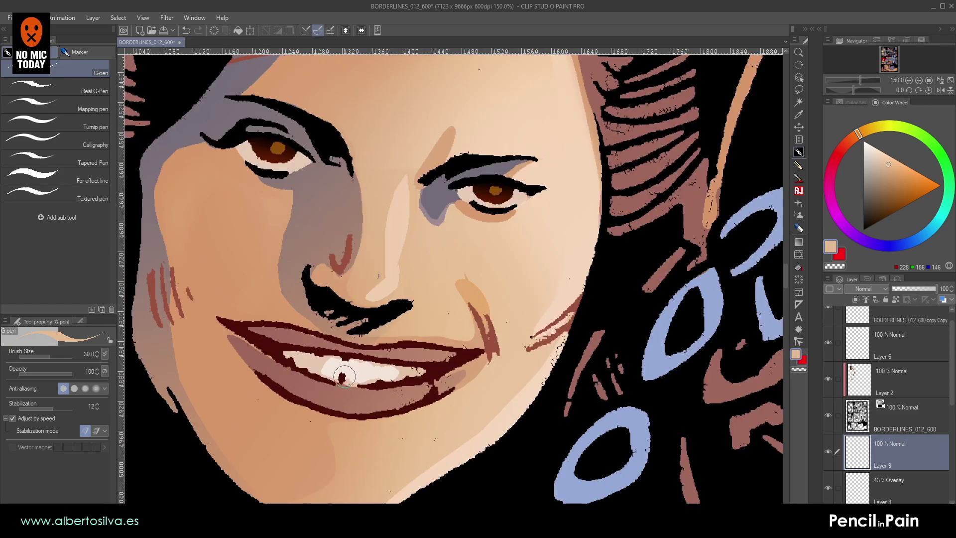
{"action": "mouse_move", "coordinate": [405, 167]}
{"action": "left_mouse_down"}
{"action": "mouse_move", "coordinate": [378, 244]}
{"action": "mouse_move", "coordinate": [403, 180]}
{"action": "mouse_move", "coordinate": [381, 267]}
{"action": "mouse_move", "coordinate": [388, 207]}
{"action": "mouse_move", "coordinate": [384, 251]}
{"action": "left_mouse_up"}
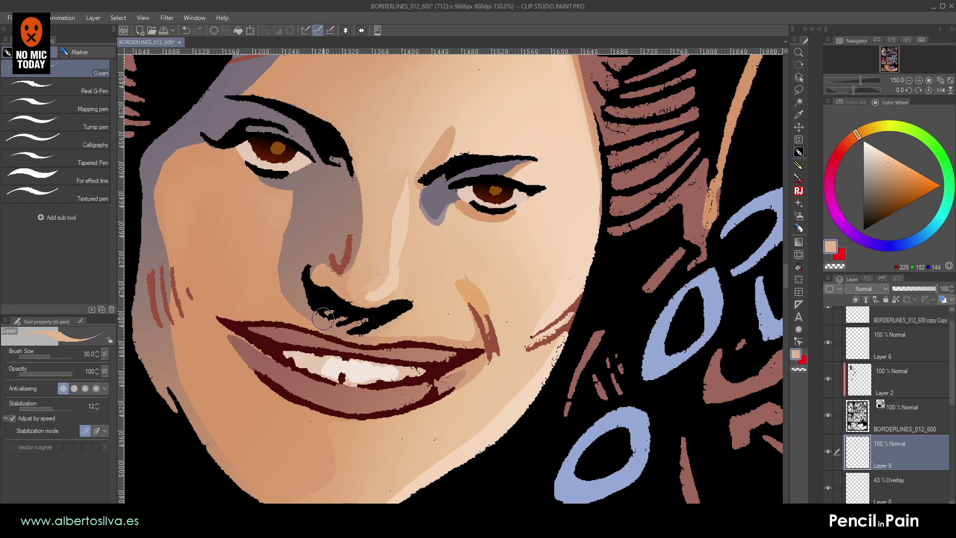
- Compare the woman's face with Layer 9 hidden and shown, and reduce that layer's opacity to 73%
{"action": "scroll", "coordinate": [177, 431], "scroll_direction": "down", "scroll_amount": 2}
{"action": "scroll", "coordinate": [178, 431], "scroll_direction": "down", "scroll_amount": 1}
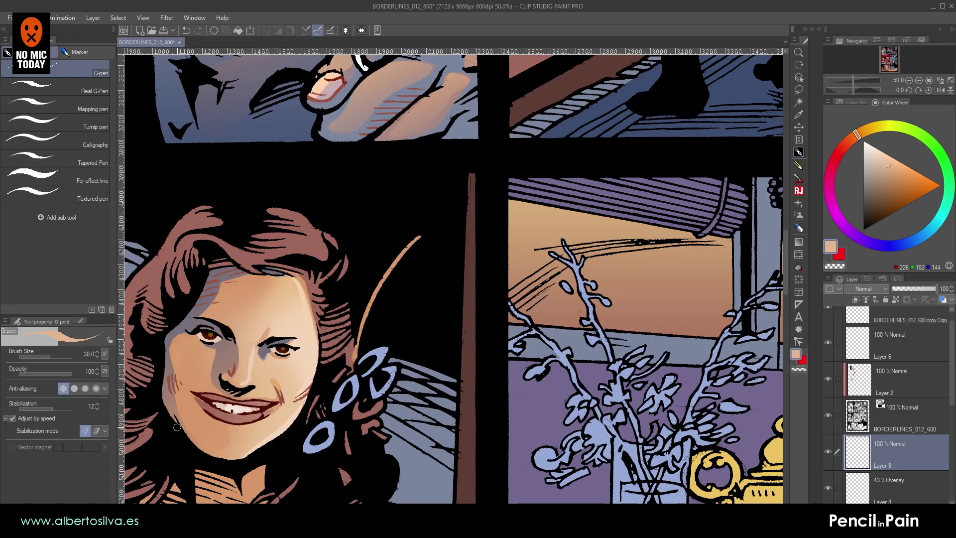
{"action": "left_click_drag", "start_coordinate": [357, 357], "coordinate": [569, 257]}
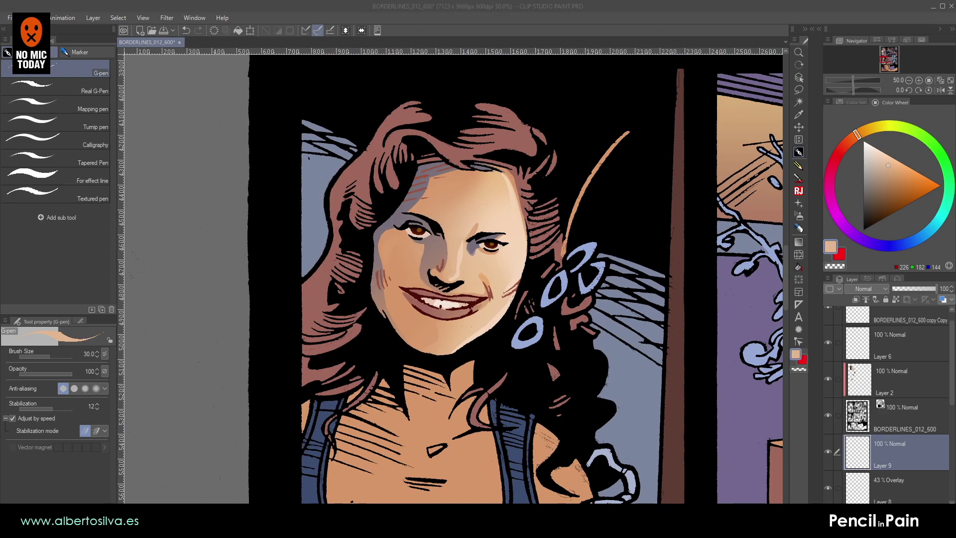
{"action": "left_click_drag", "start_coordinate": [402, 317], "coordinate": [413, 365]}
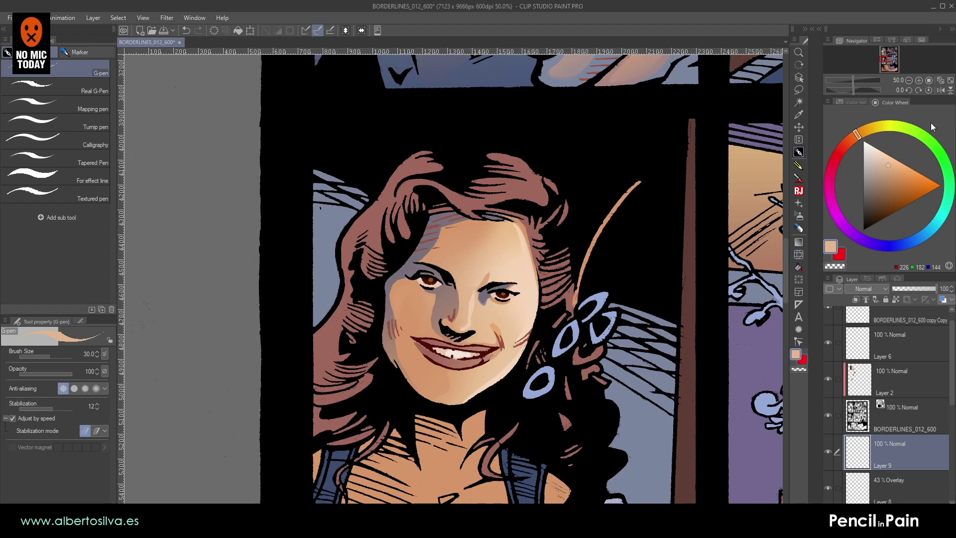
{"action": "left_click", "coordinate": [919, 84]}
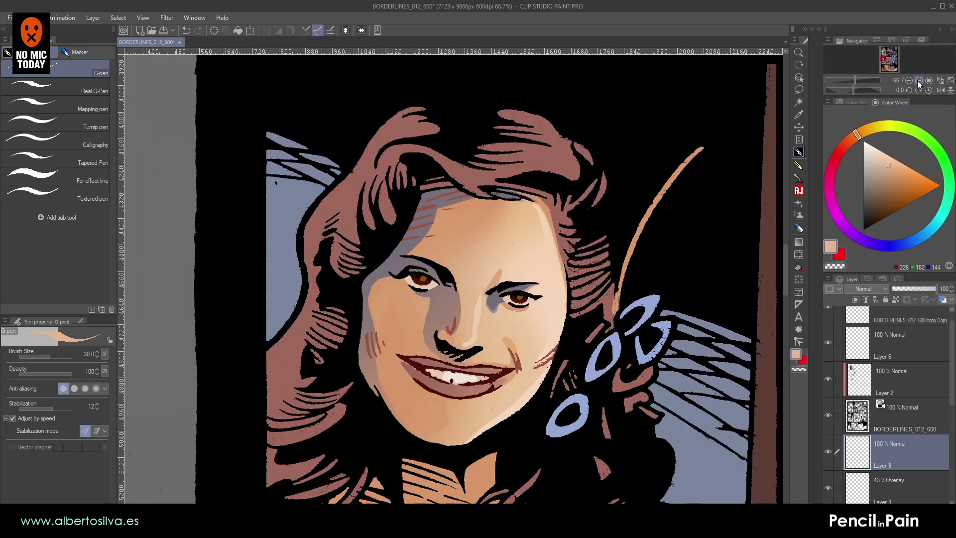
{"action": "left_click_drag", "start_coordinate": [606, 263], "coordinate": [592, 243]}
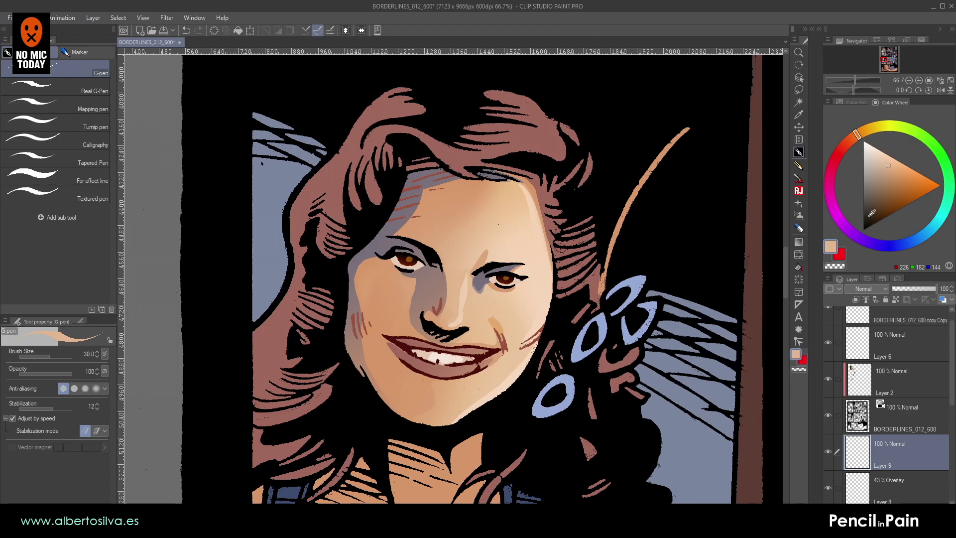
{"action": "left_click", "coordinate": [828, 452]}
{"action": "left_click", "coordinate": [828, 454]}
{"action": "key", "text": "ctrl+e"}
{"action": "key", "text": "ctrl+e"}
{"action": "key", "text": "ctrl+z"}
{"action": "key", "text": "ctrl+z"}
- Merge Layer 8 and Layer 9 down into Layer 7, and compare the face with the merged layer hidden and shown
{"action": "scroll", "coordinate": [944, 419], "scroll_direction": "down", "scroll_amount": 3}
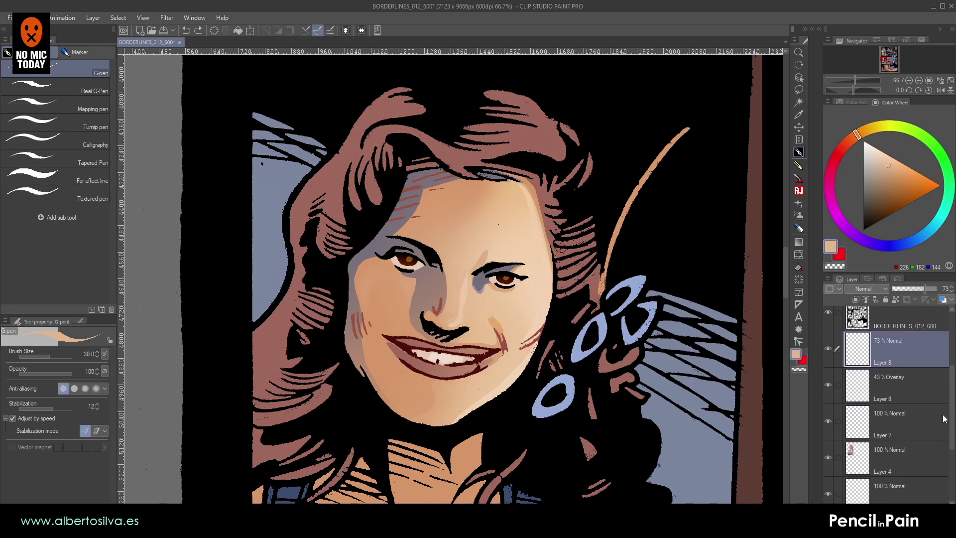
{"action": "left_click", "coordinate": [885, 415]}
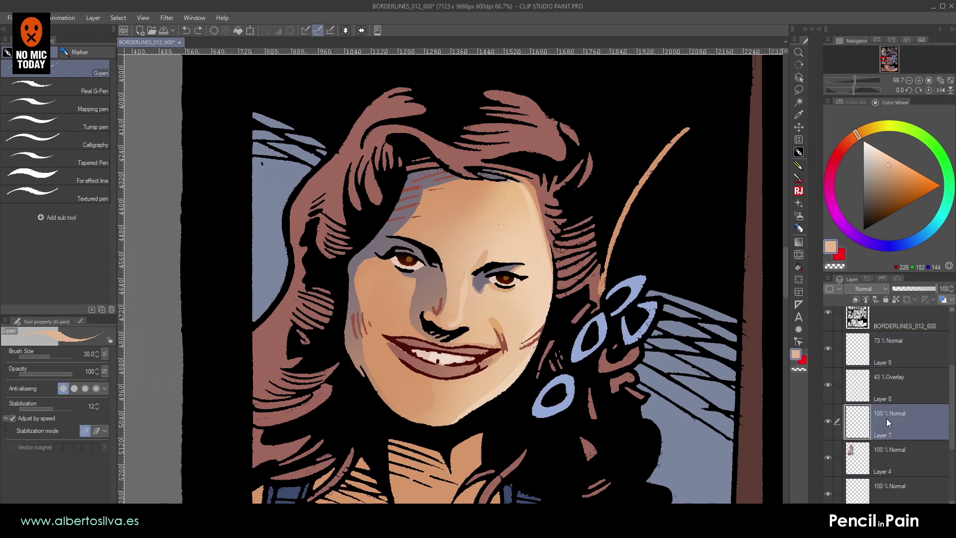
{"action": "left_click", "coordinate": [881, 390]}
{"action": "key", "text": "ctrl+e"}
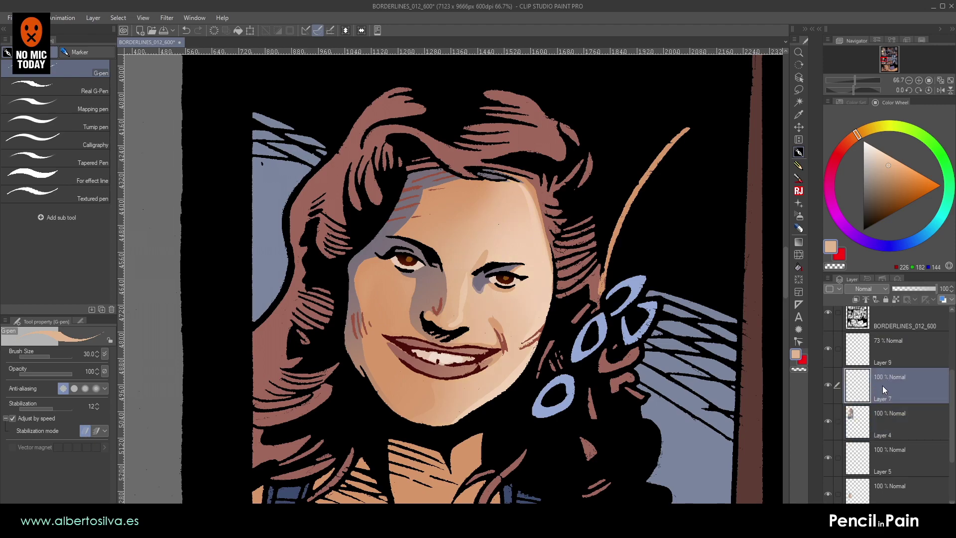
{"action": "left_click", "coordinate": [883, 356]}
{"action": "key", "text": "Delete"}
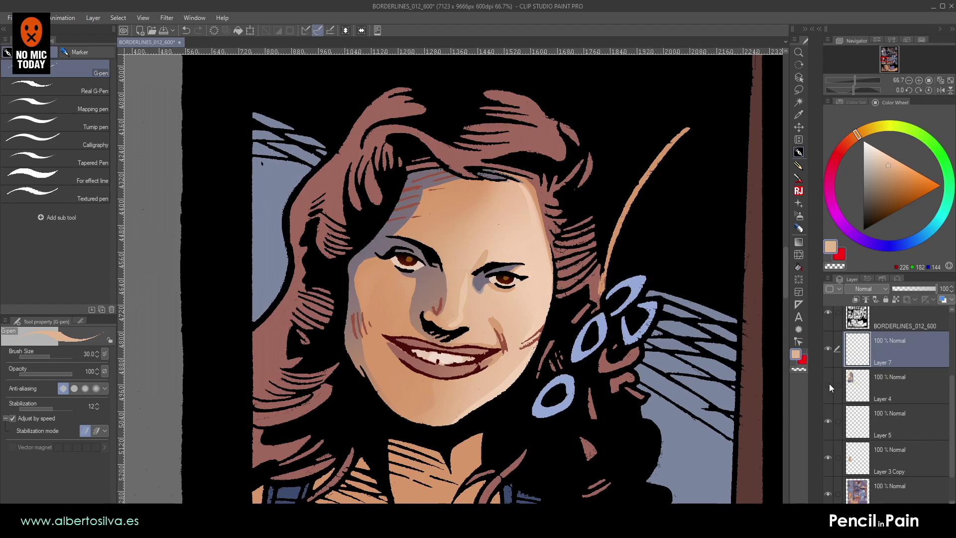
{"action": "left_click", "coordinate": [828, 348]}
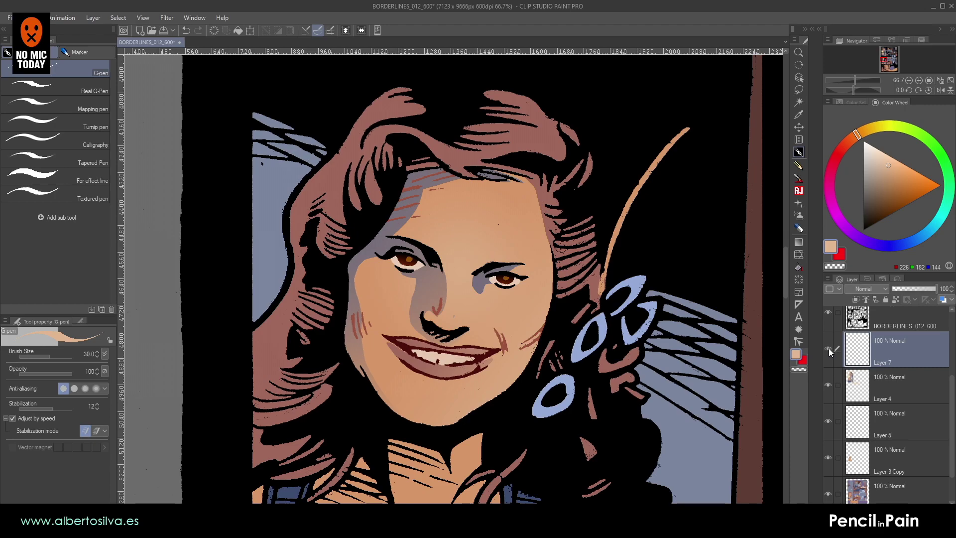
{"action": "left_click", "coordinate": [828, 348]}
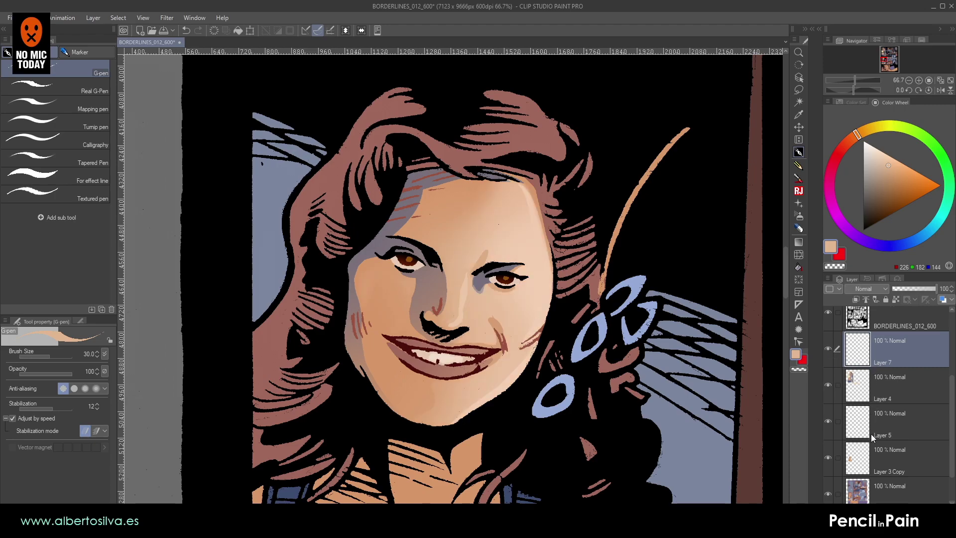
- Load the face's skin area as a selection, add a new layer above Layer 7, and sample the greyish-purple facial shadow colour
{"action": "left_click", "coordinate": [854, 461], "text": "ctrl"}
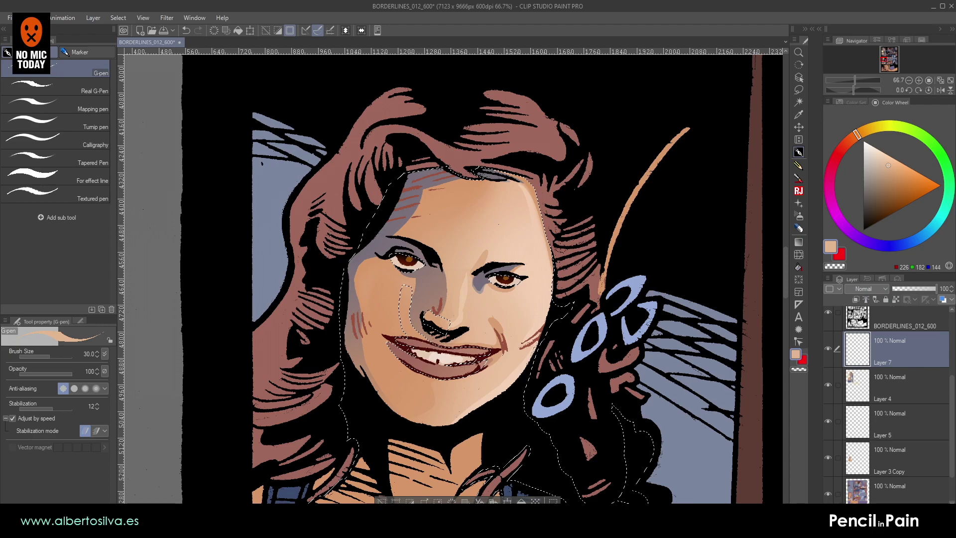
{"action": "key", "text": "ctrl+shift+n"}
{"action": "left_click", "coordinate": [383, 241], "text": "alt"}
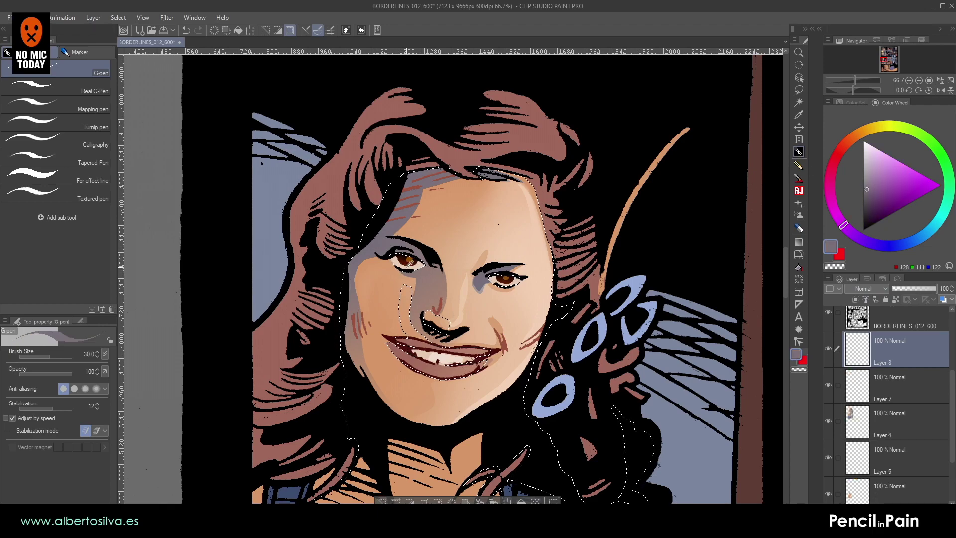
- Try foreground-to-transparent shadow gradients across the shaded side of the face on the new layer, undoing each one
{"action": "left_click", "coordinate": [799, 242]}
{"action": "left_click_drag", "start_coordinate": [447, 268], "coordinate": [449, 269]}
{"action": "key", "text": "ctrl+z"}
{"action": "left_click_drag", "start_coordinate": [262, 235], "coordinate": [411, 313]}
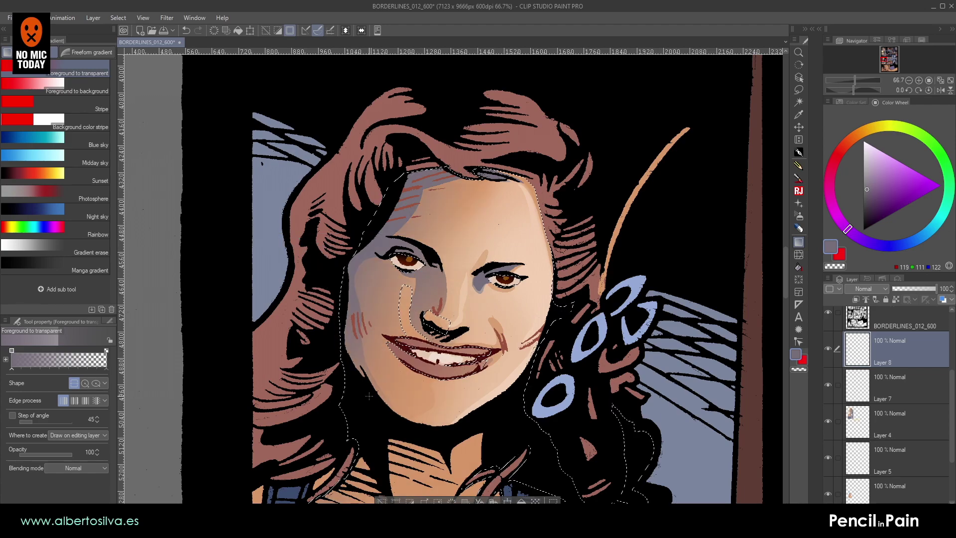
{"action": "left_click_drag", "start_coordinate": [357, 281], "coordinate": [357, 281]}
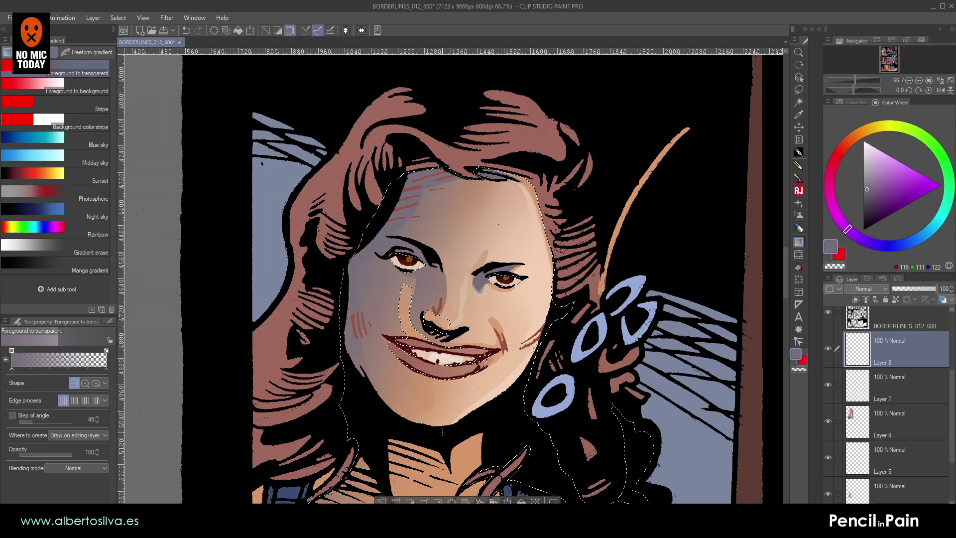
{"action": "key", "text": "ctrl+z"}
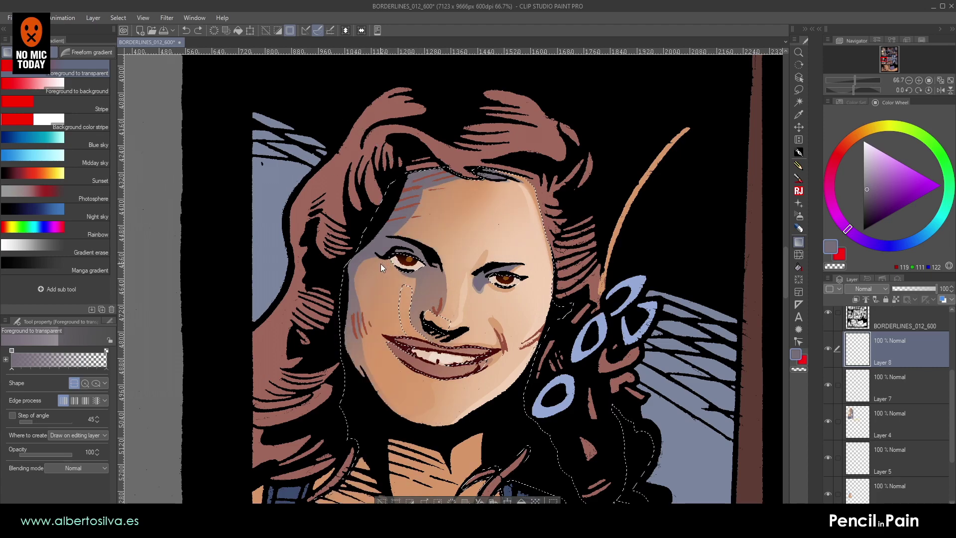
{"action": "left_click_drag", "start_coordinate": [456, 303], "coordinate": [455, 303]}
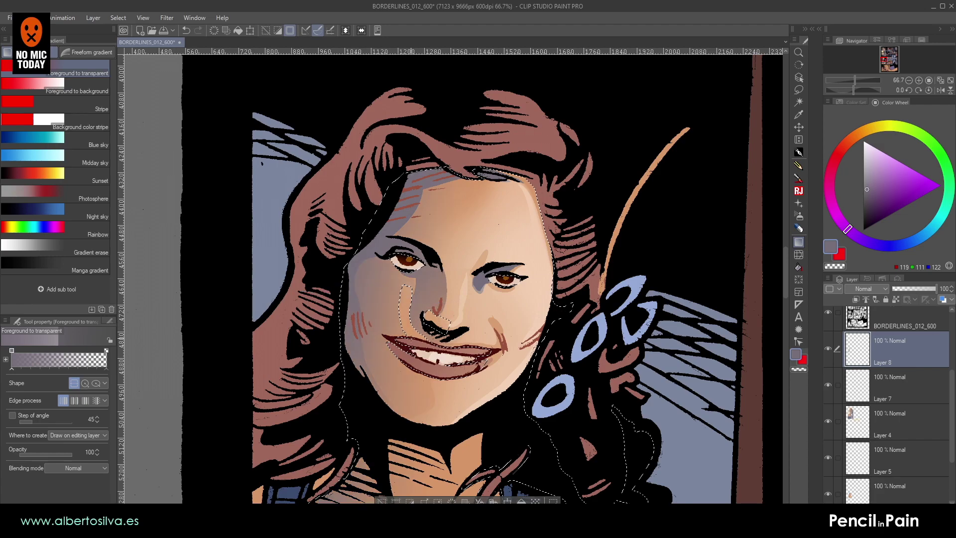
{"action": "key", "text": "ctrl+z"}
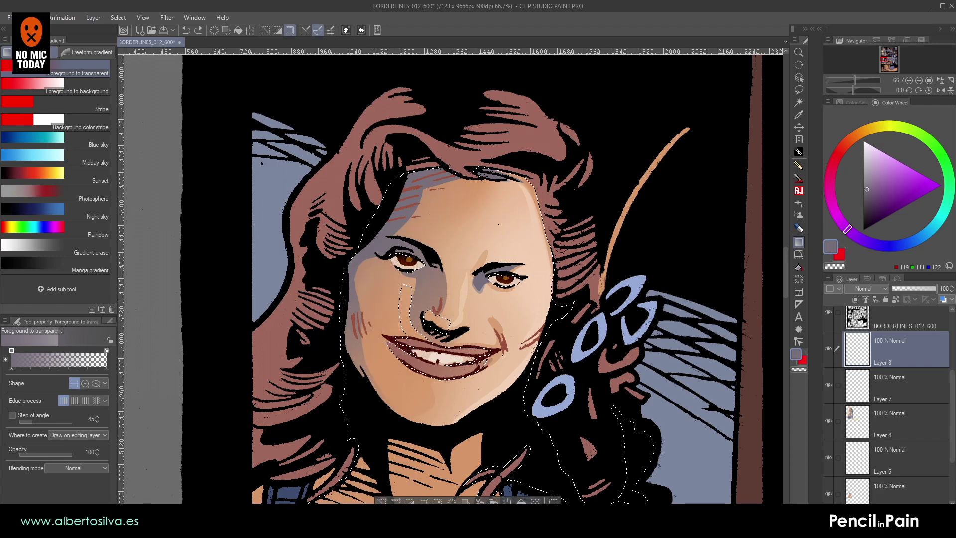
- Reload the face selection from Layer 4, make that layer active, and lasso the unselected strip beside the nose into the selection
{"action": "left_click", "coordinate": [798, 102]}
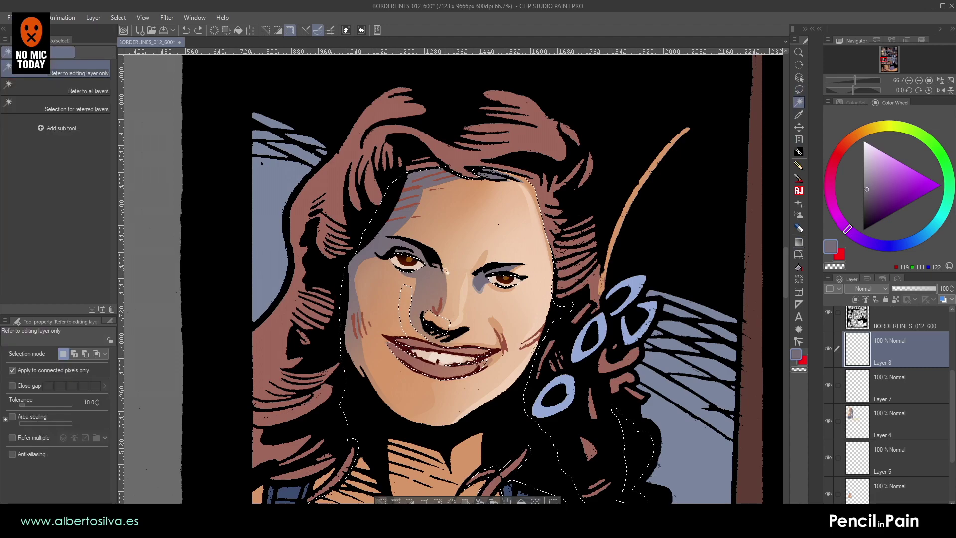
{"action": "left_click", "coordinate": [468, 345]}
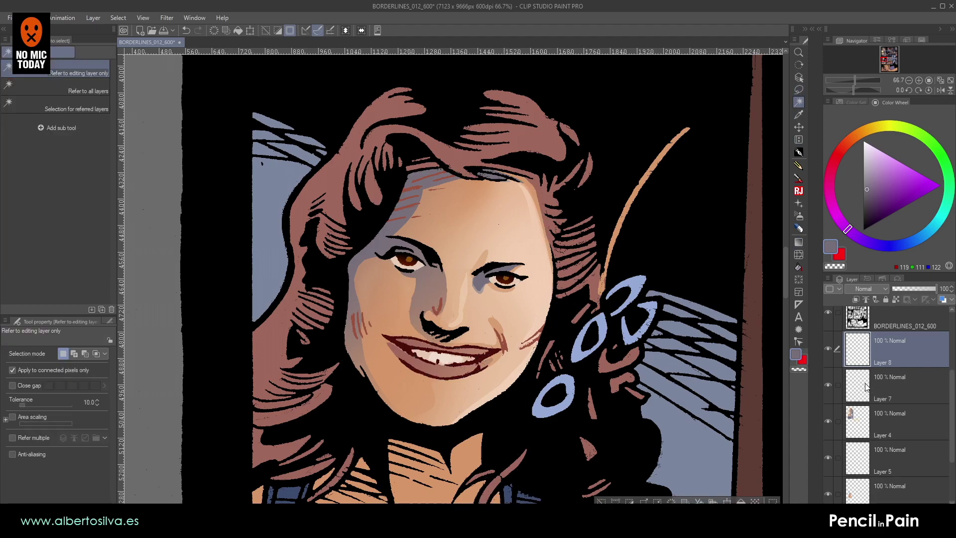
{"action": "left_click", "coordinate": [870, 417], "text": "ctrl"}
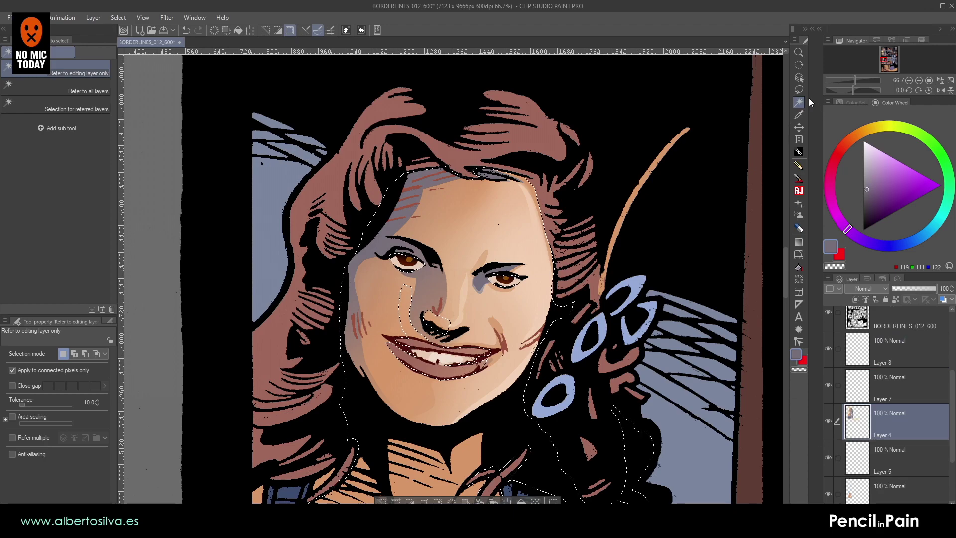
{"action": "left_click", "coordinate": [798, 89]}
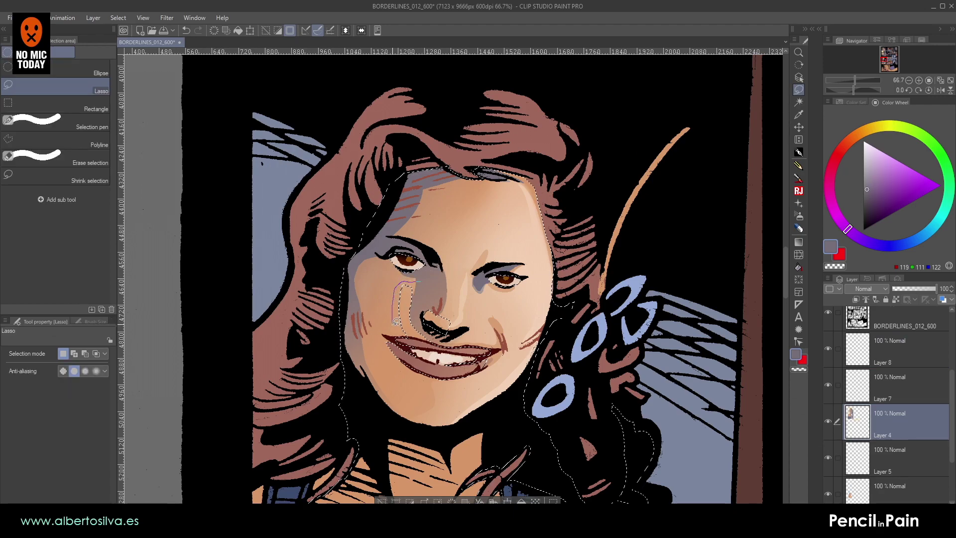
{"action": "left_click", "coordinate": [919, 80]}
{"action": "left_click", "coordinate": [919, 79]}
{"action": "mouse_move", "coordinate": [387, 314]}
{"action": "left_mouse_down"}
{"action": "mouse_move", "coordinate": [448, 332]}
{"action": "mouse_move", "coordinate": [488, 307]}
{"action": "left_mouse_up"}
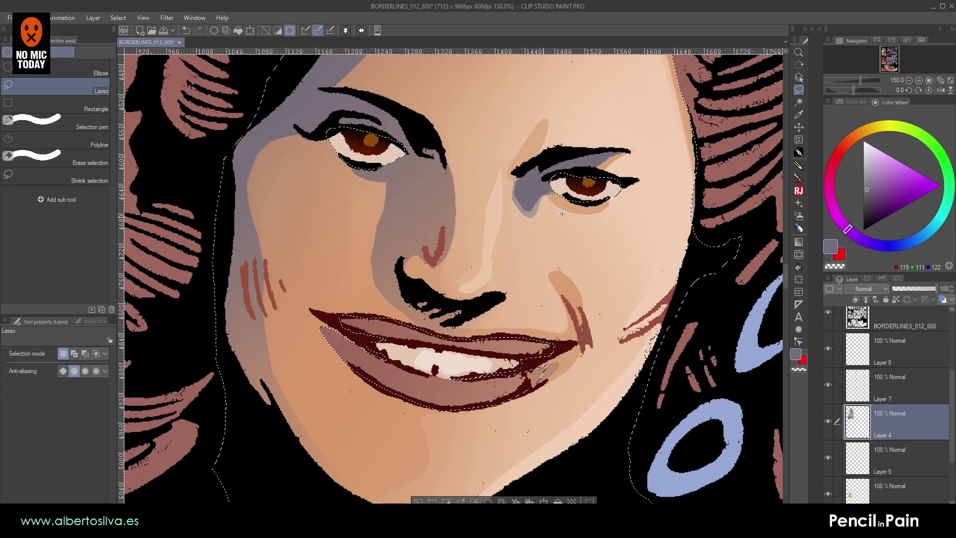
- Shade the selected face and chest on Layer 4 with a greyish-purple foreground-to-transparent gradient fading in from the shadow side, redoing the first attempt
{"action": "left_click", "coordinate": [908, 81]}
{"action": "left_click", "coordinate": [909, 81]}
{"action": "left_click", "coordinate": [798, 242]}
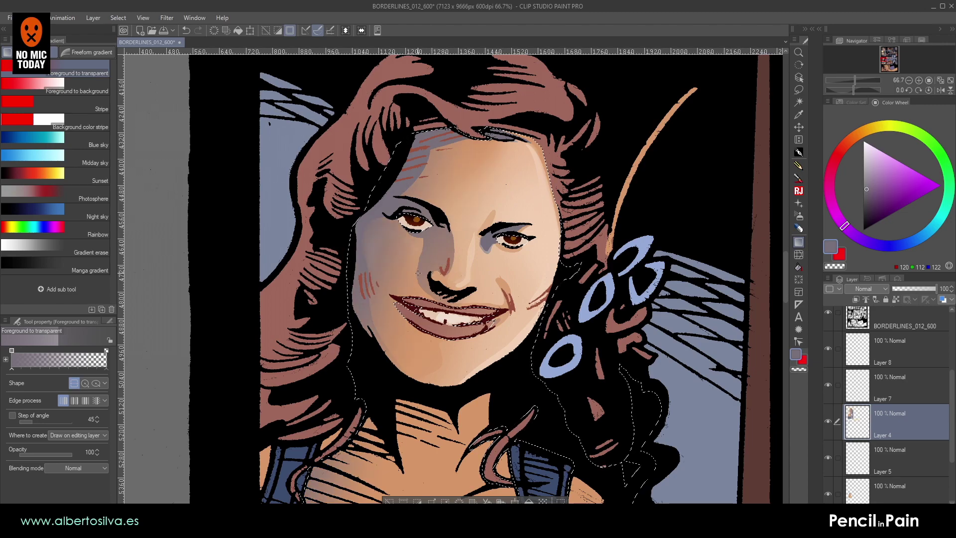
{"action": "left_click_drag", "start_coordinate": [312, 290], "coordinate": [456, 272]}
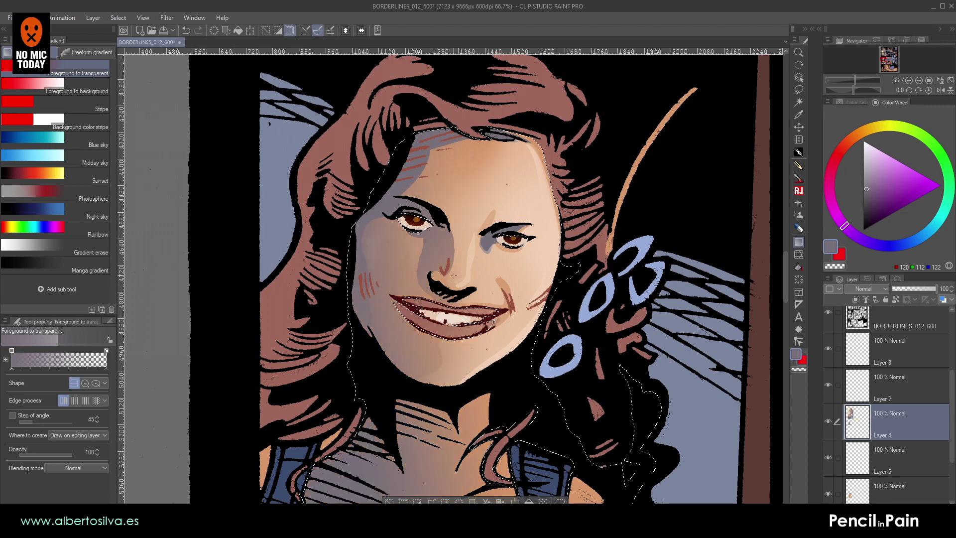
{"action": "key", "text": "ctrl+z"}
{"action": "left_click_drag", "start_coordinate": [320, 354], "coordinate": [441, 341]}
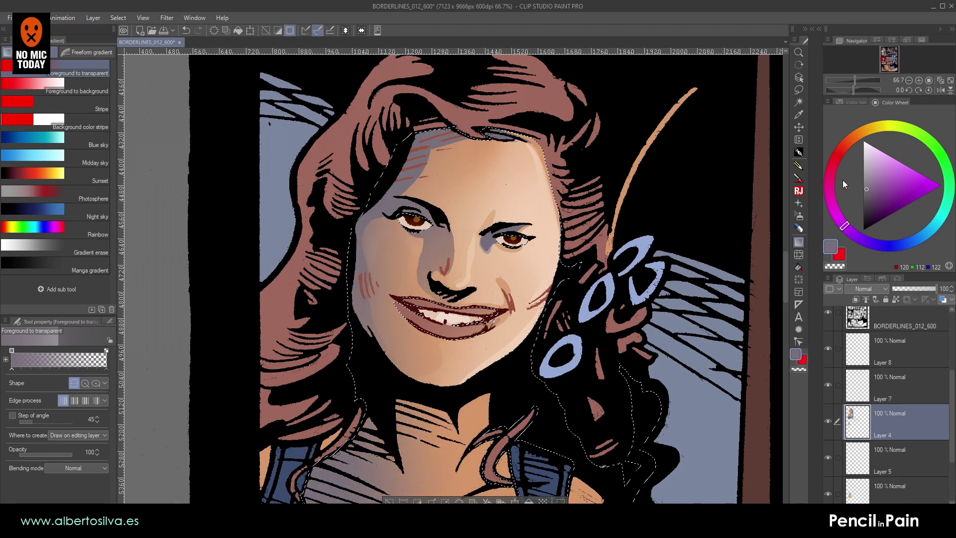
- Try softening the shading on the forehead with the Soft eraser at size 250, and undo the stroke
{"action": "left_click", "coordinate": [798, 228]}
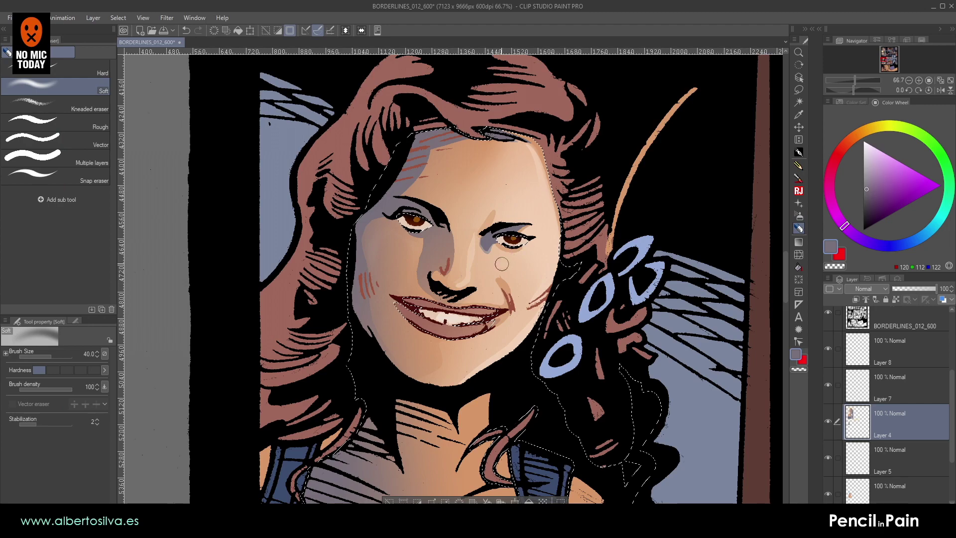
{"action": "key", "text": "bracketright"}
{"action": "key", "text": "bracketright"}
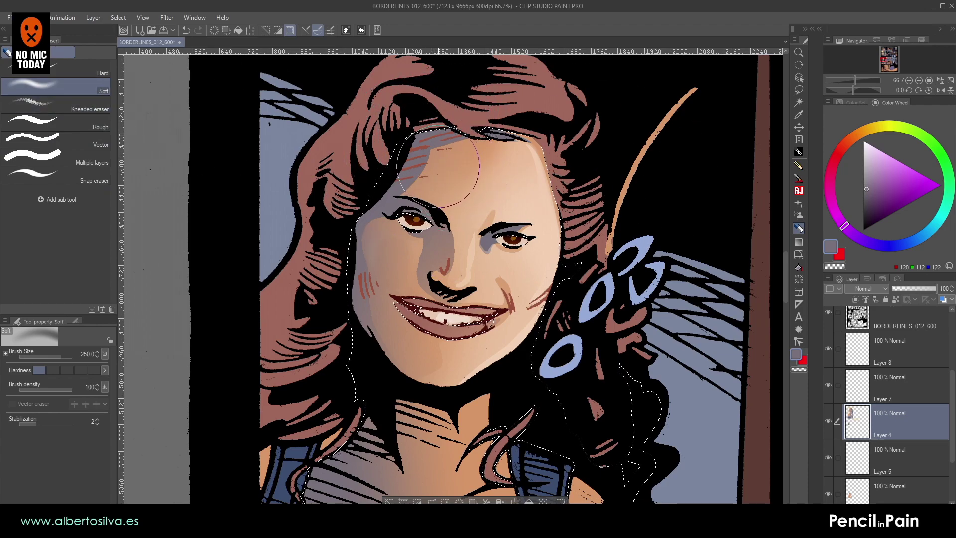
{"action": "key", "text": "ctrl+z"}
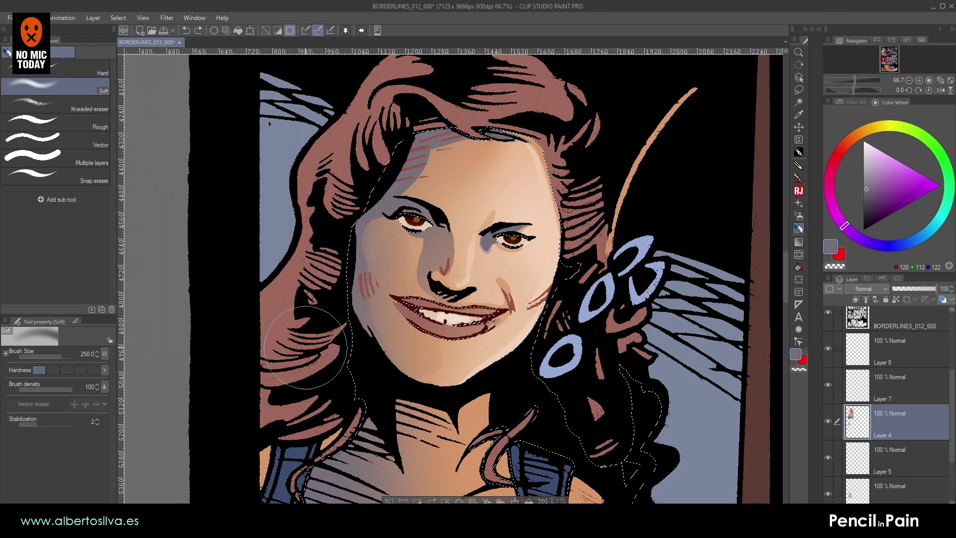
- Blend the shadow edge across the forehead on Layer 4 with the Soft airbrush, sampling neighbouring skin tones and enlarging the brush to 250
{"action": "left_click", "coordinate": [798, 153]}
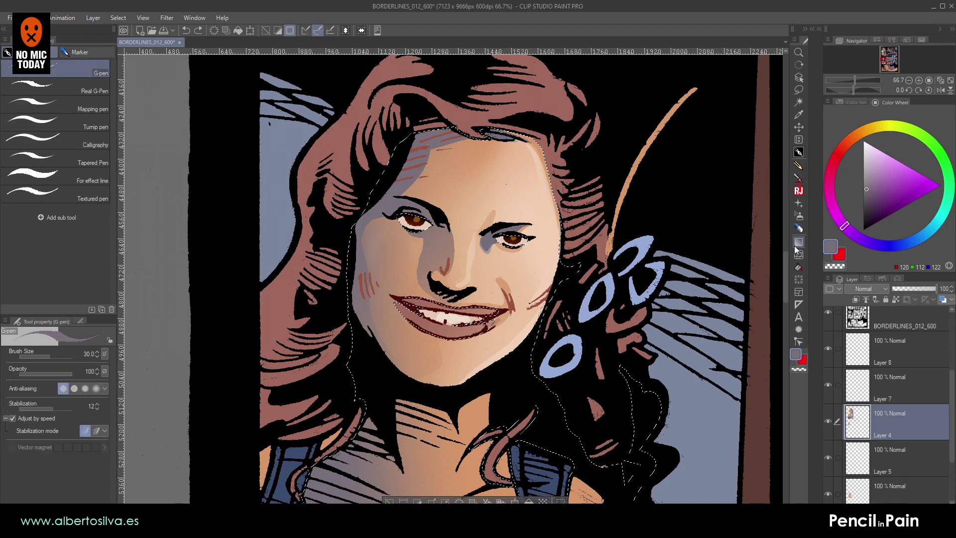
{"action": "left_click", "coordinate": [799, 217]}
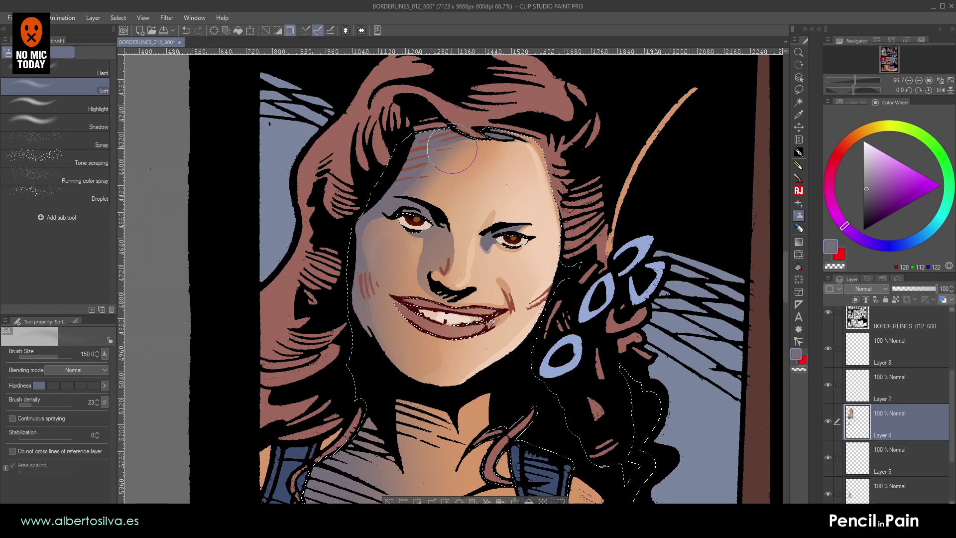
{"action": "left_click", "coordinate": [446, 189], "text": "alt"}
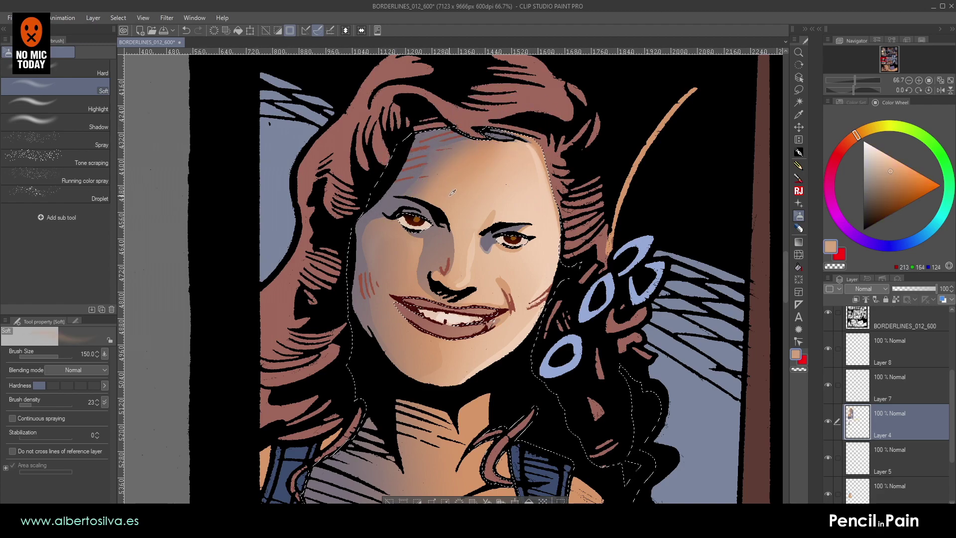
{"action": "left_click", "coordinate": [452, 194], "text": "alt"}
{"action": "left_click", "coordinate": [408, 180], "text": "alt"}
{"action": "left_click", "coordinate": [451, 162], "text": "alt"}
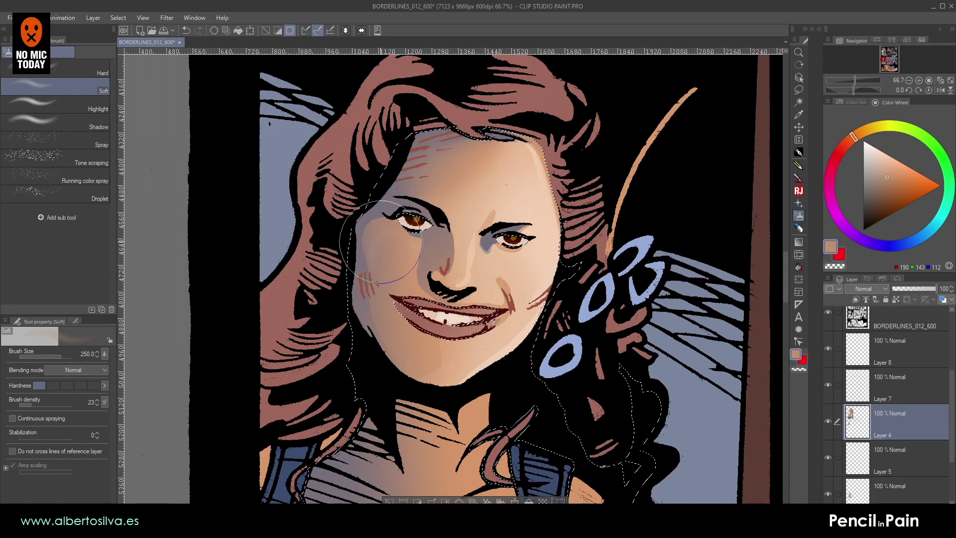
- Soften the shadow edge between the outer eye and cheek with sampled greyish purple, reducing the Soft airbrush to 40 and then 25
{"action": "left_click", "coordinate": [378, 201], "text": "alt"}
{"action": "scroll", "coordinate": [376, 194], "scroll_direction": "up", "scroll_amount": 4}
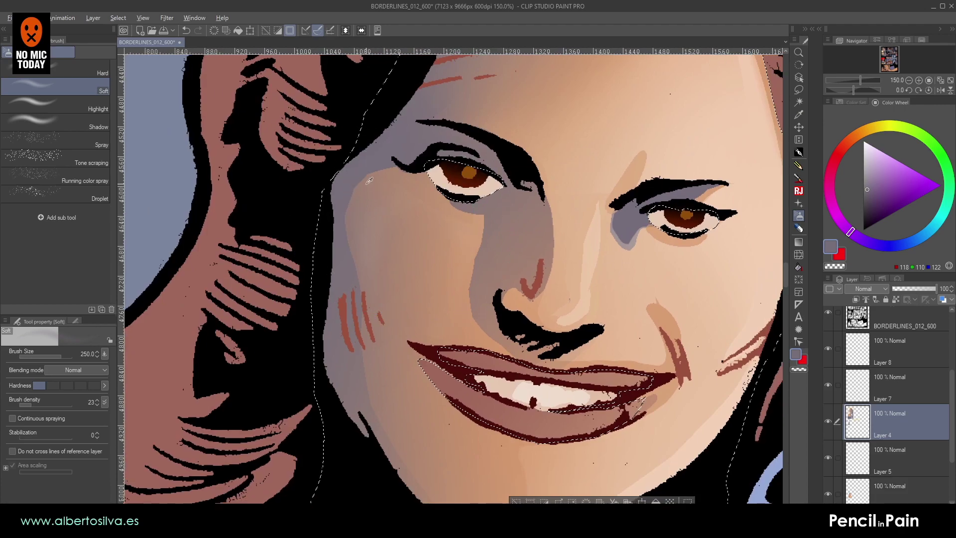
{"action": "left_click", "coordinate": [367, 165], "text": "alt"}
{"action": "key", "text": "bracketleft"}
{"action": "key", "text": "bracketleft"}
{"action": "key", "text": "bracketleft"}
{"action": "key", "text": "bracketleft"}
{"action": "key", "text": "bracketleft"}
{"action": "key", "text": "bracketleft"}
{"action": "key", "text": "bracketleft"}
{"action": "key", "text": "bracketleft"}
{"action": "key", "text": "bracketleft"}
{"action": "key", "text": "bracketleft"}
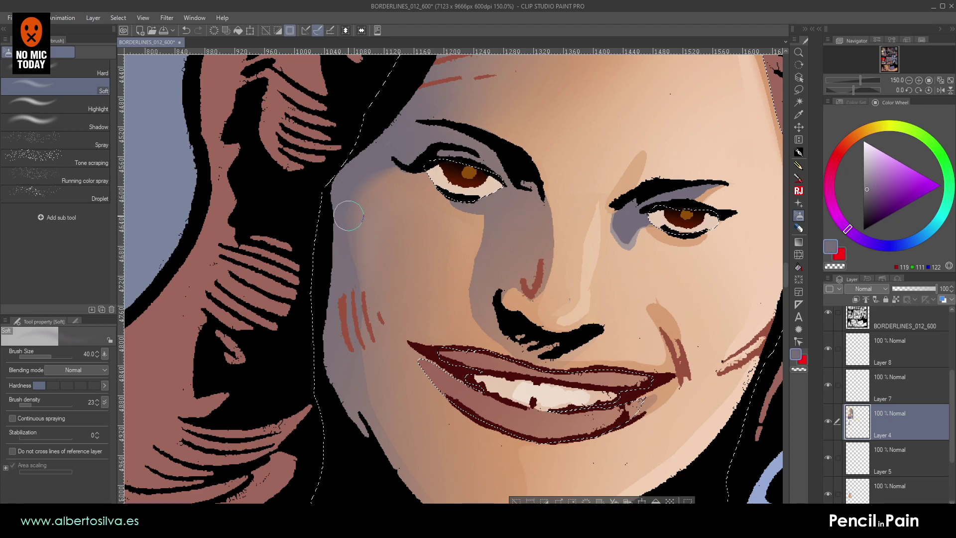
{"action": "key", "text": "bracketleft"}
{"action": "key", "text": "bracketleft"}
- Clear the face selection, merge Layer 7 down into Layer 4, and merge the result into Layer 5
{"action": "left_click", "coordinate": [908, 80]}
{"action": "left_click", "coordinate": [908, 80]}
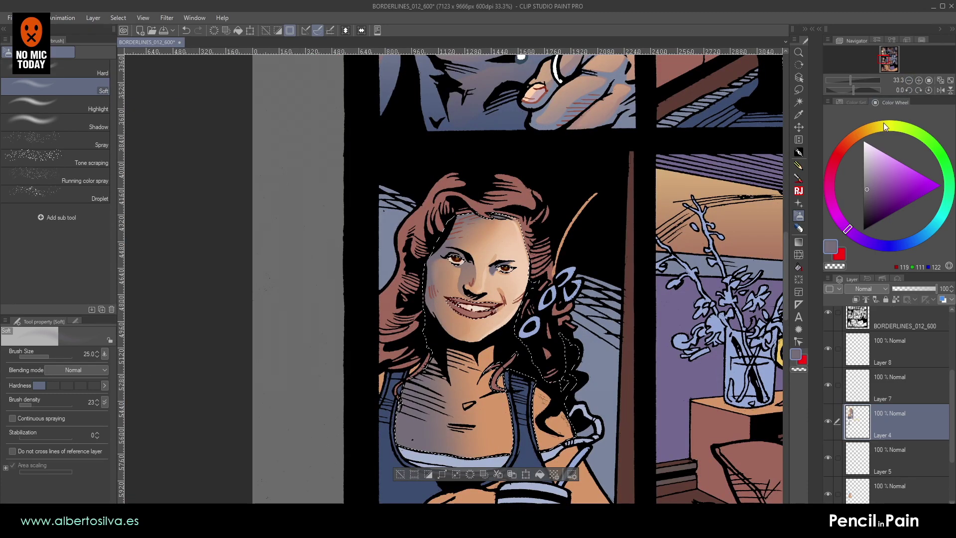
{"action": "key", "text": "ctrl+d"}
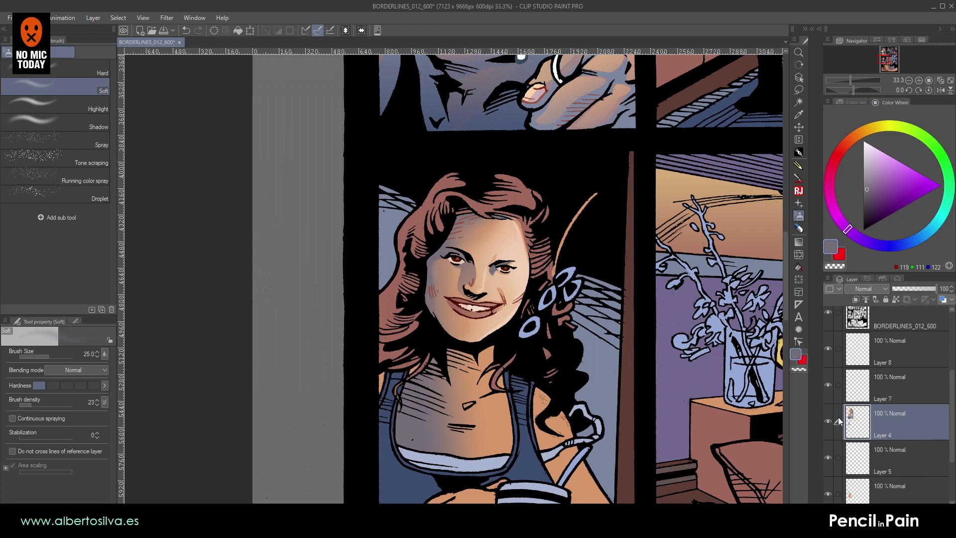
{"action": "left_click", "coordinate": [857, 383]}
{"action": "key", "text": "ctrl+e"}
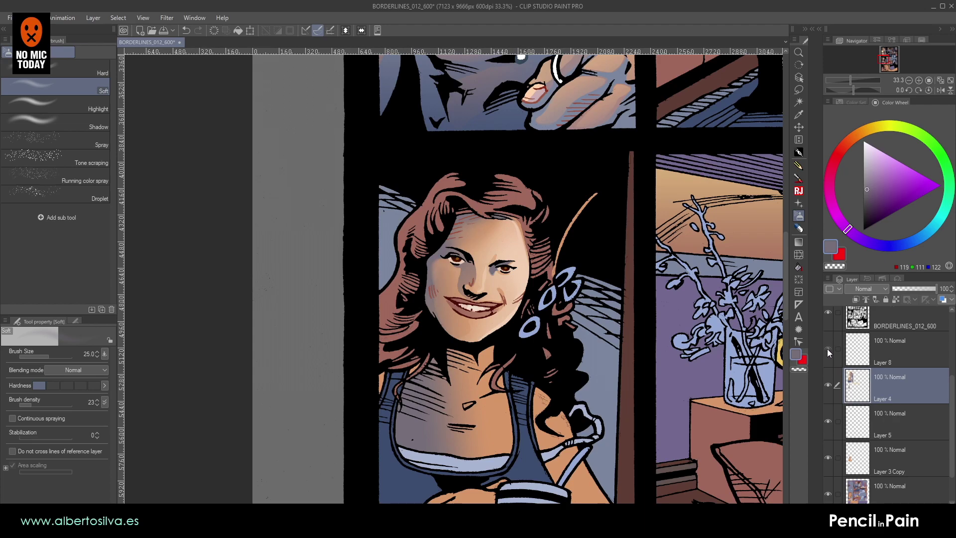
{"action": "key", "text": "ctrl+a"}
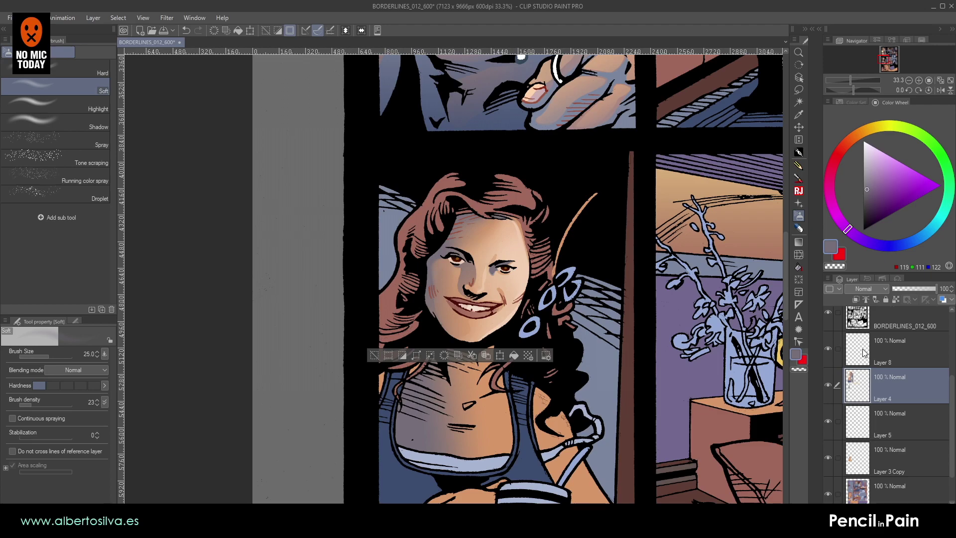
{"action": "key", "text": "ctrl+e"}
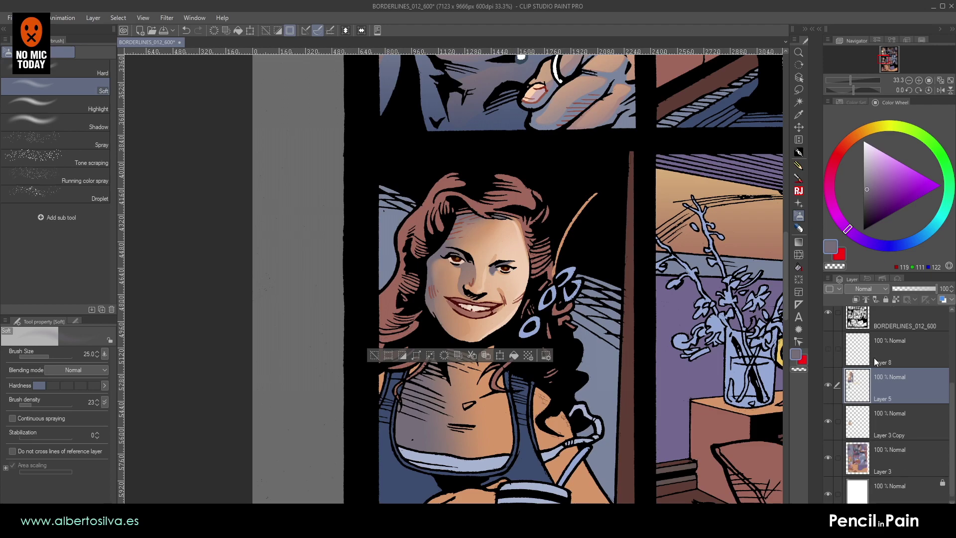
- Make Layer 8 visible and merge it down into Layer 5
{"action": "left_click", "coordinate": [876, 361]}
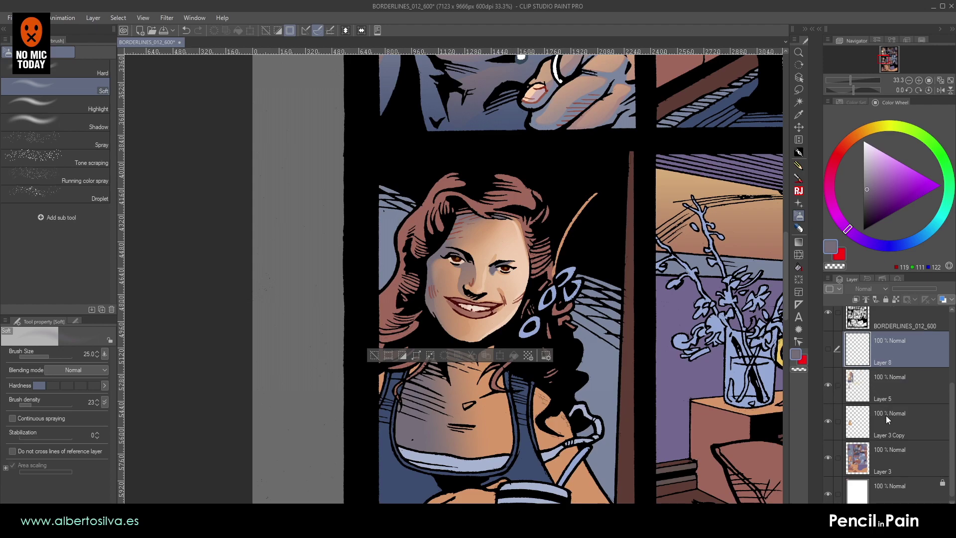
{"action": "left_click", "coordinate": [828, 349]}
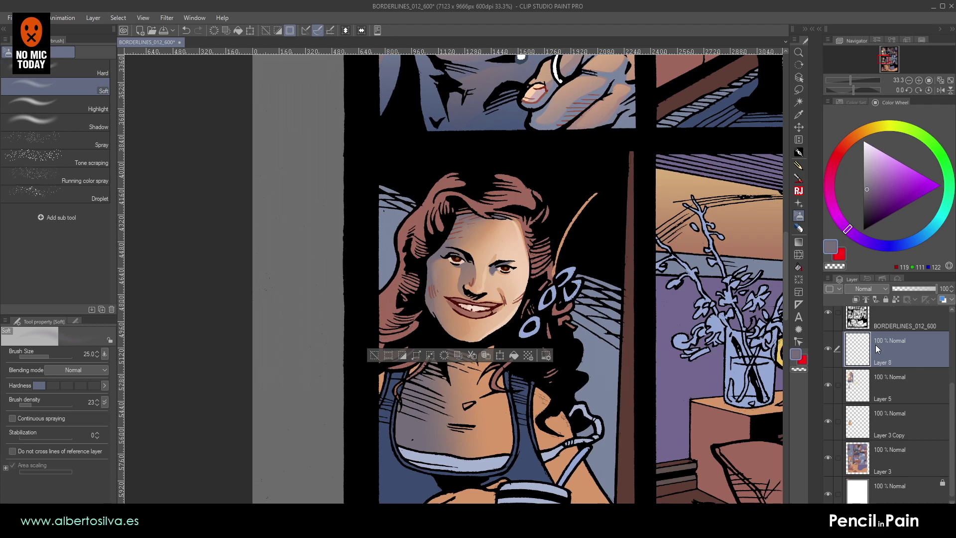
{"action": "key", "text": "ctrl+e"}
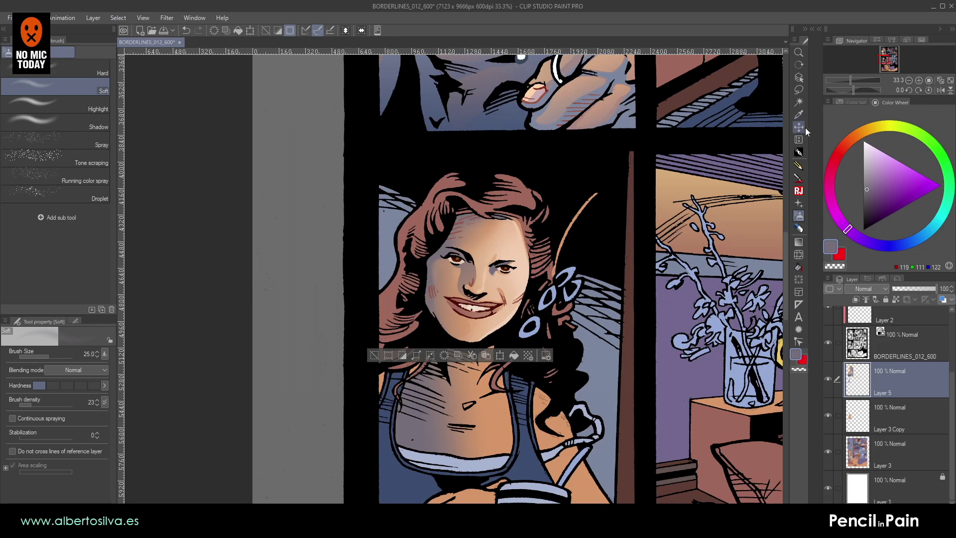
- Set up the G-pen at size 45 with the greyish purple sampled from the forehead shadow
{"action": "left_click", "coordinate": [918, 80]}
{"action": "left_click", "coordinate": [918, 80]}
{"action": "left_click", "coordinate": [918, 79]}
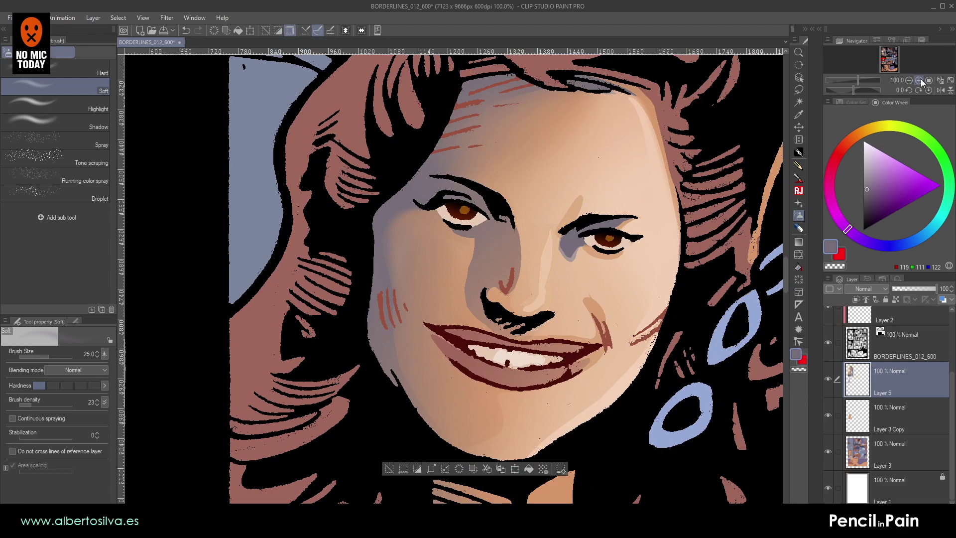
{"action": "left_click", "coordinate": [798, 153]}
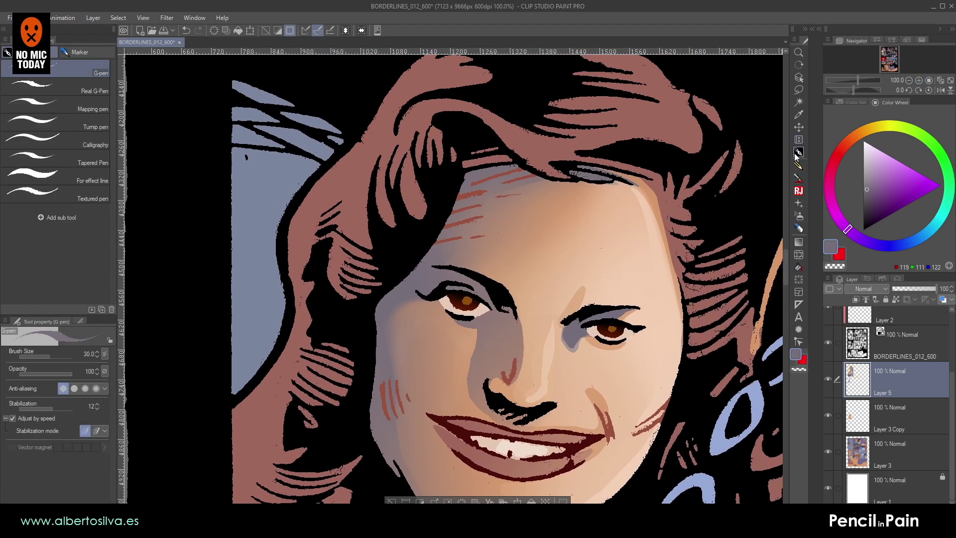
{"action": "left_click", "coordinate": [480, 172], "text": "alt"}
{"action": "key", "text": "bracketright"}
{"action": "key", "text": "bracketright"}
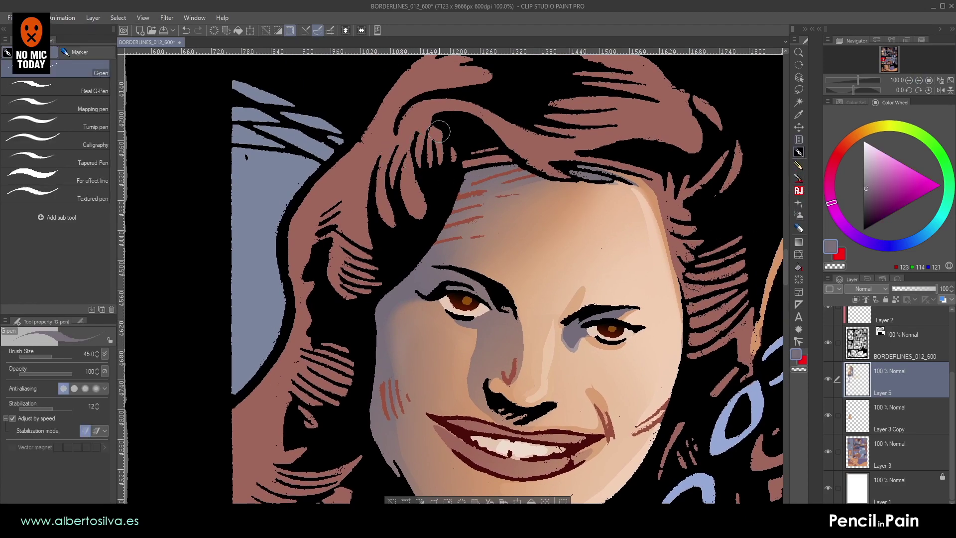
- Merge Layer 5 down into Layer 3 Copy, undoing the first merge and repeating it
{"action": "left_click", "coordinate": [798, 102]}
{"action": "left_click", "coordinate": [863, 451]}
{"action": "left_click", "coordinate": [863, 388]}
{"action": "key", "text": "ctrl+e"}
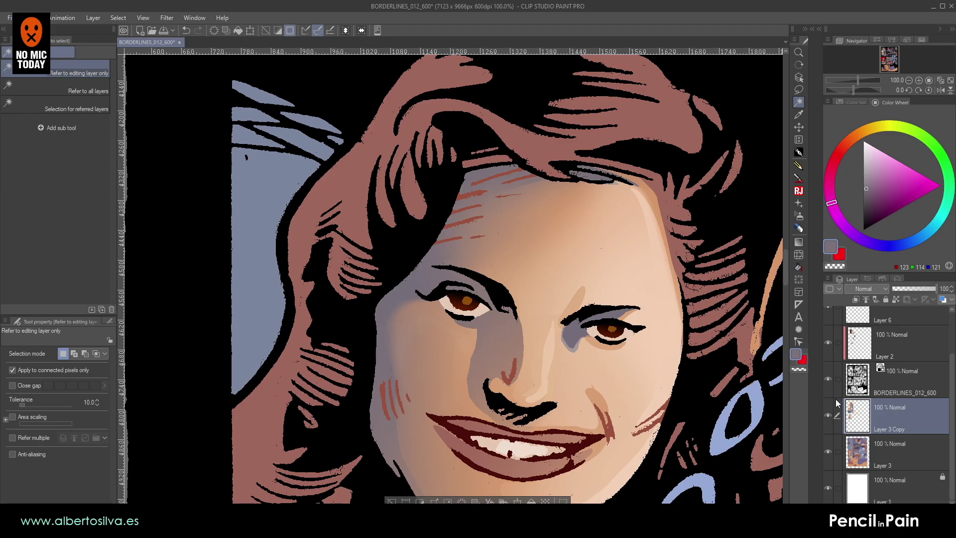
{"action": "left_click_drag", "start_coordinate": [888, 60], "coordinate": [881, 60]}
{"action": "key", "text": "ctrl+z"}
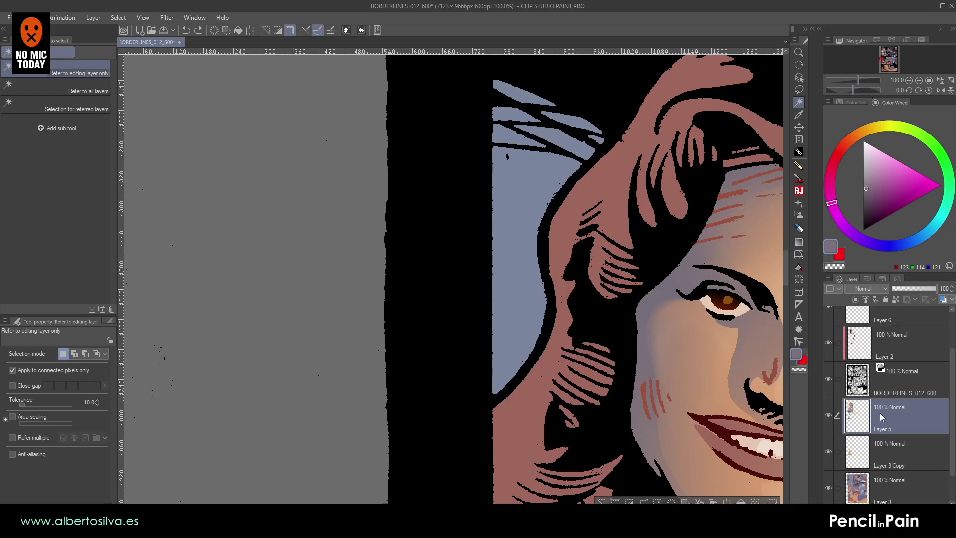
{"action": "key", "text": "ctrl+e"}
{"action": "left_click_drag", "start_coordinate": [646, 321], "coordinate": [410, 273]}
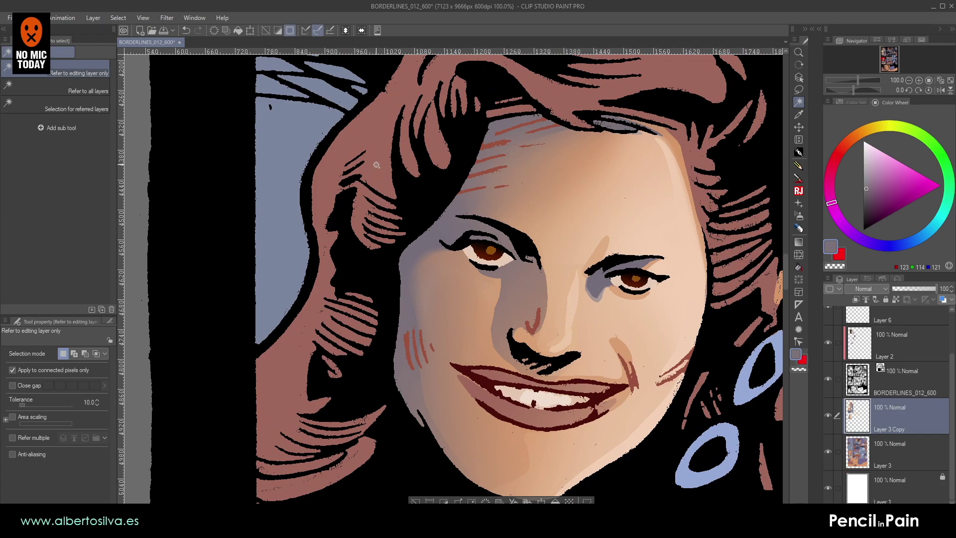
- Select the woman's hair on Layer 3 by colour, referring to the editing layer only, and copy and paste it onto a new layer
{"action": "key", "text": "p"}
{"action": "left_click", "coordinate": [881, 448]}
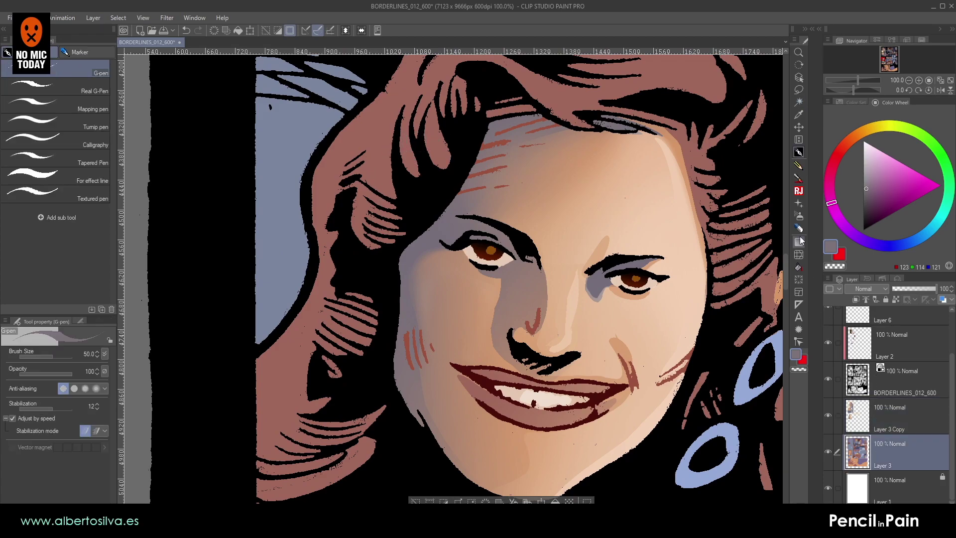
{"action": "left_click", "coordinate": [798, 101]}
{"action": "left_click", "coordinate": [403, 137]}
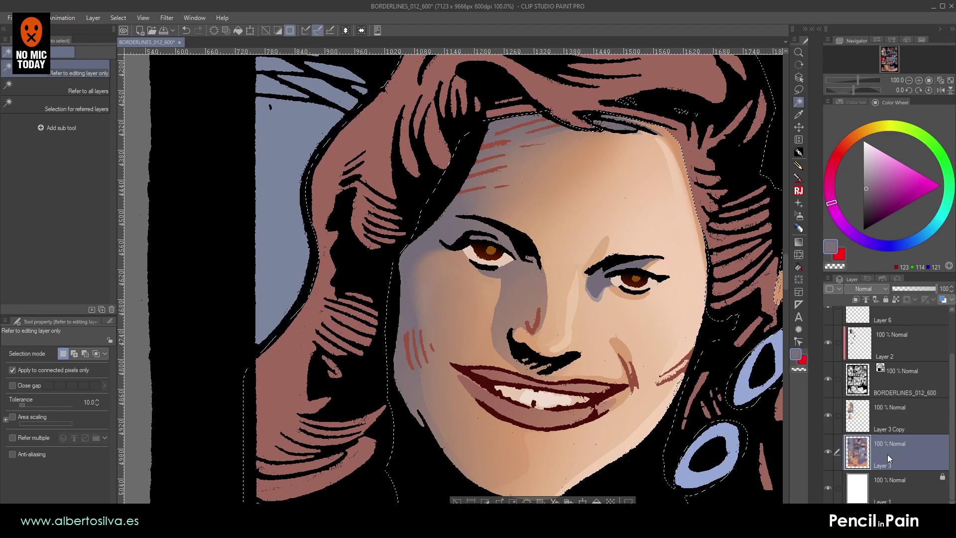
{"action": "key", "text": "ctrl+c"}
{"action": "key", "text": "ctrl+v"}
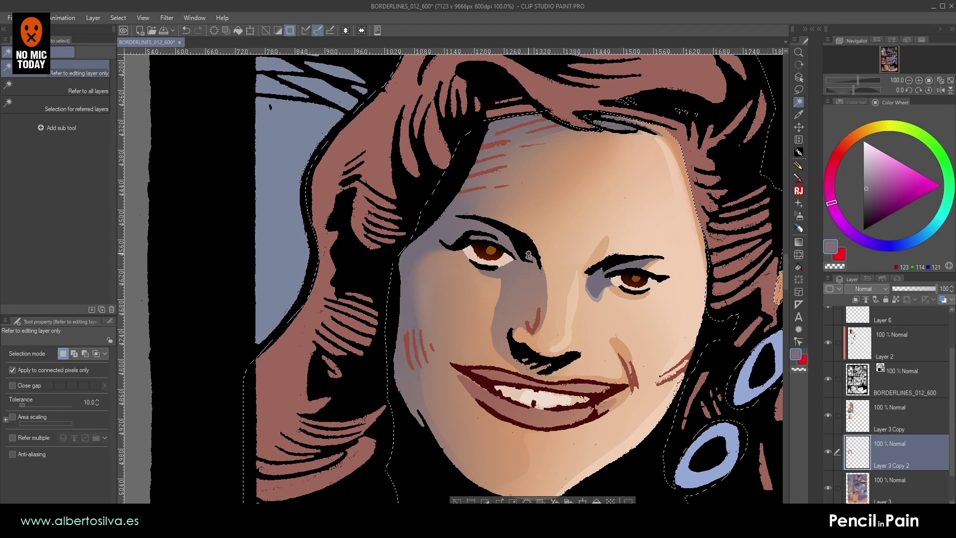
- Shade the hatched hair clump beside the temple with the G-pen, using greyish purple sampled from the face shadow
{"action": "left_click", "coordinate": [798, 152]}
{"action": "left_click", "coordinate": [446, 231], "text": "alt"}
{"action": "key", "text": "bracketright"}
{"action": "key", "text": "bracketright"}
{"action": "key", "text": "bracketright"}
{"action": "mouse_move", "coordinate": [367, 219]}
{"action": "left_mouse_down"}
{"action": "mouse_move", "coordinate": [355, 213]}
{"action": "mouse_move", "coordinate": [382, 236]}
{"action": "mouse_move", "coordinate": [380, 219]}
{"action": "left_mouse_up"}
{"action": "key", "text": "bracketleft"}
{"action": "key", "text": "bracketleft"}
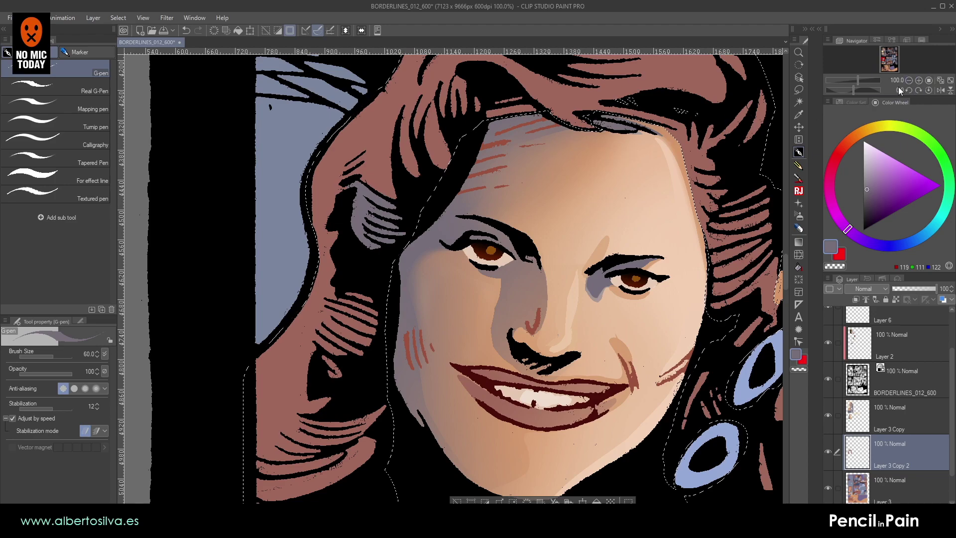
- Shade the hair strands beside the upper forehead in greyish purple with the G-pen at size 50
{"action": "left_click", "coordinate": [918, 80]}
{"action": "key", "text": "bracketleft"}
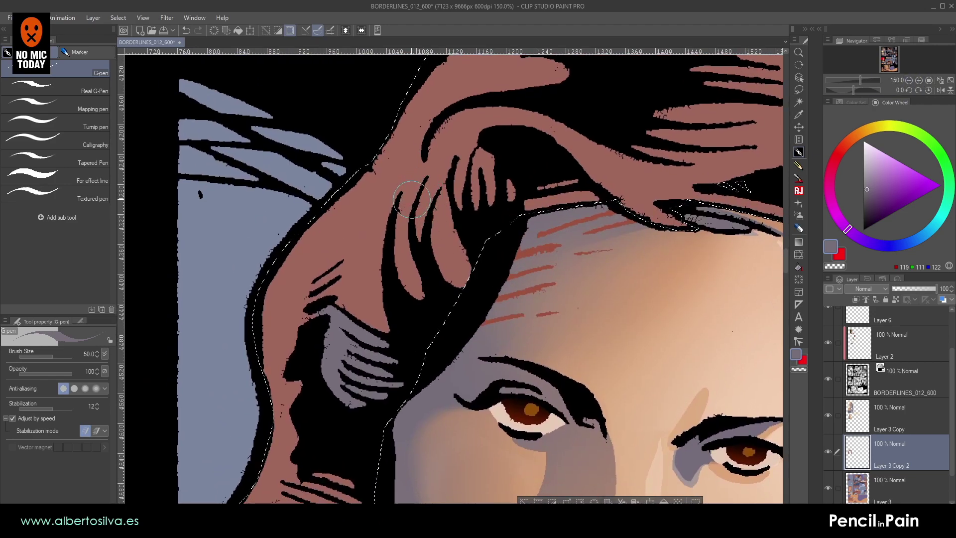
{"action": "mouse_move", "coordinate": [438, 198]}
{"action": "left_mouse_down"}
{"action": "mouse_move", "coordinate": [451, 277]}
{"action": "mouse_move", "coordinate": [449, 214]}
{"action": "mouse_move", "coordinate": [473, 234]}
{"action": "mouse_move", "coordinate": [491, 154]}
{"action": "mouse_move", "coordinate": [487, 206]}
{"action": "mouse_move", "coordinate": [565, 177]}
{"action": "mouse_move", "coordinate": [569, 205]}
{"action": "mouse_move", "coordinate": [591, 211]}
{"action": "mouse_move", "coordinate": [524, 190]}
{"action": "left_mouse_up"}
- Restore the lit edge of the strands beside the forehead with sampled reddish-brown hair colour and the G-pen at size 35
{"action": "left_click", "coordinate": [472, 118], "text": "alt"}
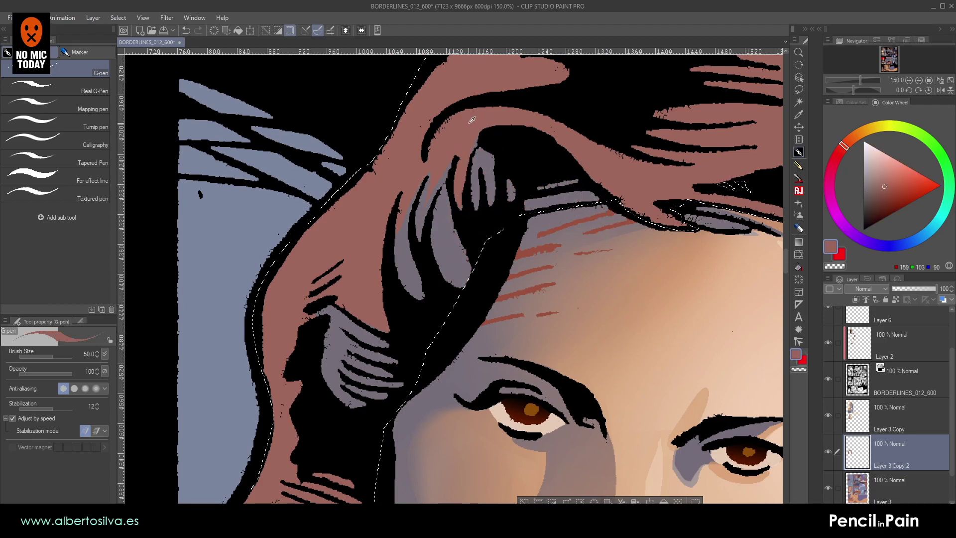
{"action": "key", "text": "bracketleft"}
{"action": "key", "text": "bracketleft"}
{"action": "key", "text": "bracketleft"}
{"action": "left_click_drag", "start_coordinate": [465, 148], "coordinate": [481, 123]}
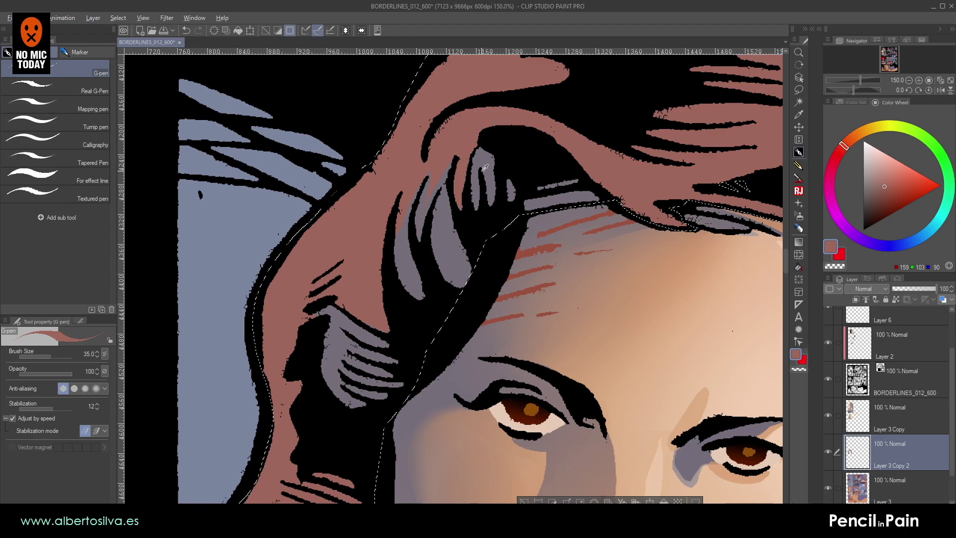
- Resample the greyish purple and shade the hatched strands and small curl beside the shadowed cheek with the G-pen
{"action": "left_click", "coordinate": [486, 173], "text": "alt"}
{"action": "left_click_drag", "start_coordinate": [473, 243], "coordinate": [491, 123]}
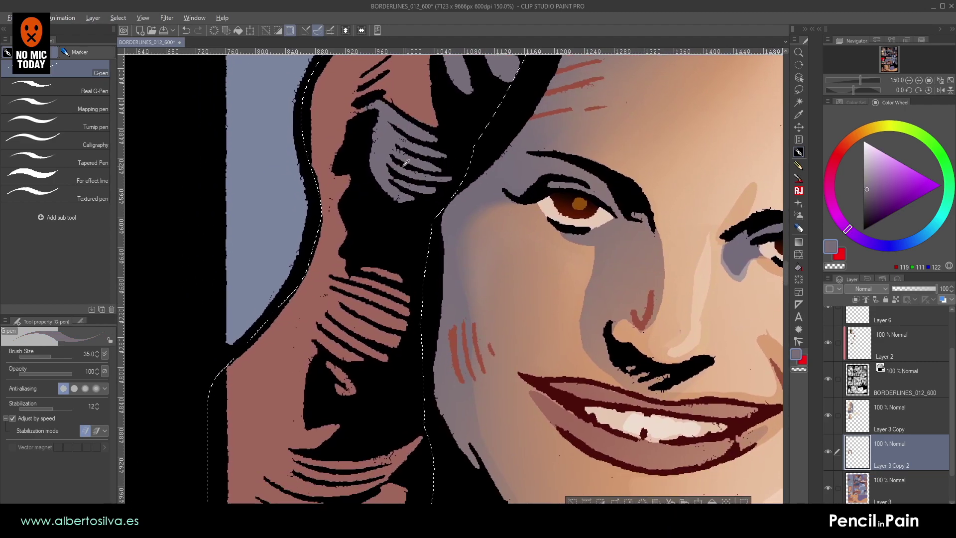
{"action": "key", "text": "bracketright"}
{"action": "key", "text": "bracketright"}
{"action": "key", "text": "bracketright"}
{"action": "mouse_move", "coordinate": [365, 259]}
{"action": "left_mouse_down"}
{"action": "mouse_move", "coordinate": [352, 298]}
{"action": "mouse_move", "coordinate": [360, 331]}
{"action": "mouse_move", "coordinate": [405, 280]}
{"action": "mouse_move", "coordinate": [394, 334]}
{"action": "left_mouse_up"}
{"action": "left_click_drag", "start_coordinate": [400, 326], "coordinate": [442, 211]}
{"action": "left_click_drag", "start_coordinate": [348, 343], "coordinate": [369, 292]}
{"action": "left_click_drag", "start_coordinate": [368, 286], "coordinate": [392, 330]}
{"action": "key", "text": "bracketleft"}
{"action": "mouse_move", "coordinate": [347, 358]}
{"action": "left_mouse_down"}
{"action": "mouse_move", "coordinate": [449, 295]}
{"action": "mouse_move", "coordinate": [373, 378]}
{"action": "mouse_move", "coordinate": [344, 376]}
{"action": "left_mouse_up"}
- Shade the long curved strands below the cheek in greyish purple with the G-pen at size 45
{"action": "mouse_move", "coordinate": [478, 264]}
{"action": "left_mouse_down"}
{"action": "mouse_move", "coordinate": [450, 314]}
{"action": "mouse_move", "coordinate": [453, 291]}
{"action": "mouse_move", "coordinate": [456, 300]}
{"action": "mouse_move", "coordinate": [385, 392]}
{"action": "mouse_move", "coordinate": [361, 399]}
{"action": "mouse_move", "coordinate": [367, 376]}
{"action": "mouse_move", "coordinate": [465, 321]}
{"action": "mouse_move", "coordinate": [389, 375]}
{"action": "left_mouse_up"}
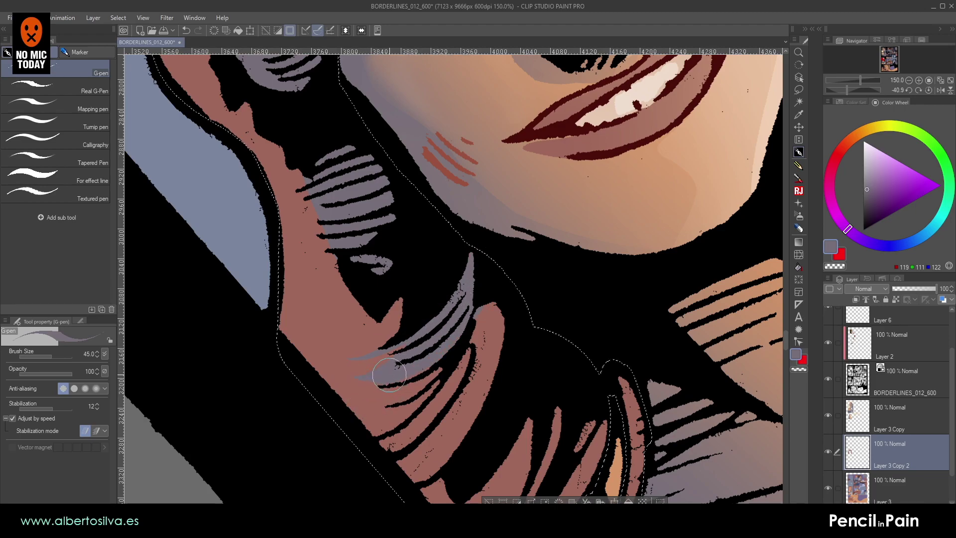
{"action": "left_click_drag", "start_coordinate": [475, 301], "coordinate": [387, 469]}
{"action": "left_click_drag", "start_coordinate": [456, 378], "coordinate": [360, 475]}
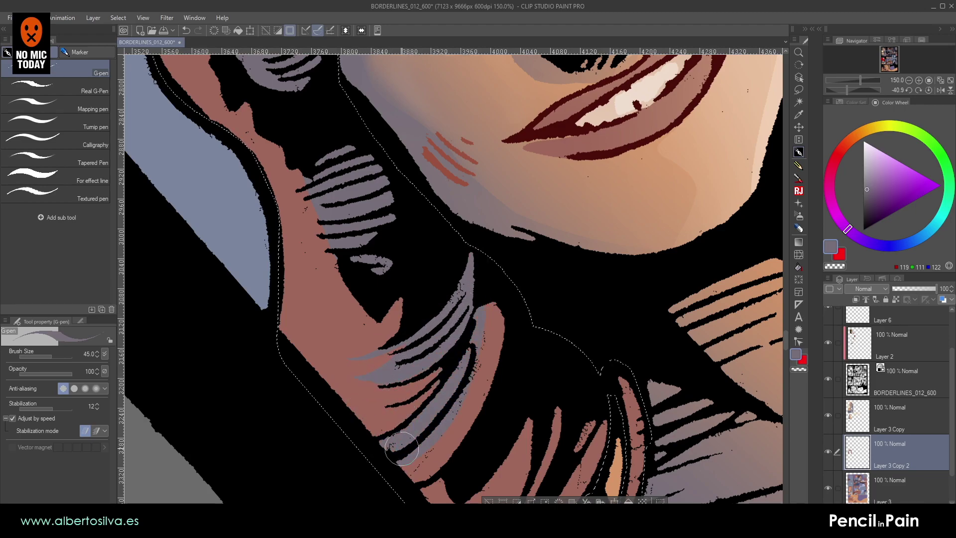
- Shade the lowest curls above the shoulder strap in greyish purple with the G-pen at size 50
{"action": "left_click_drag", "start_coordinate": [474, 389], "coordinate": [438, 277]}
{"action": "key", "text": "bracketright"}
{"action": "left_click_drag", "start_coordinate": [493, 314], "coordinate": [478, 360]}
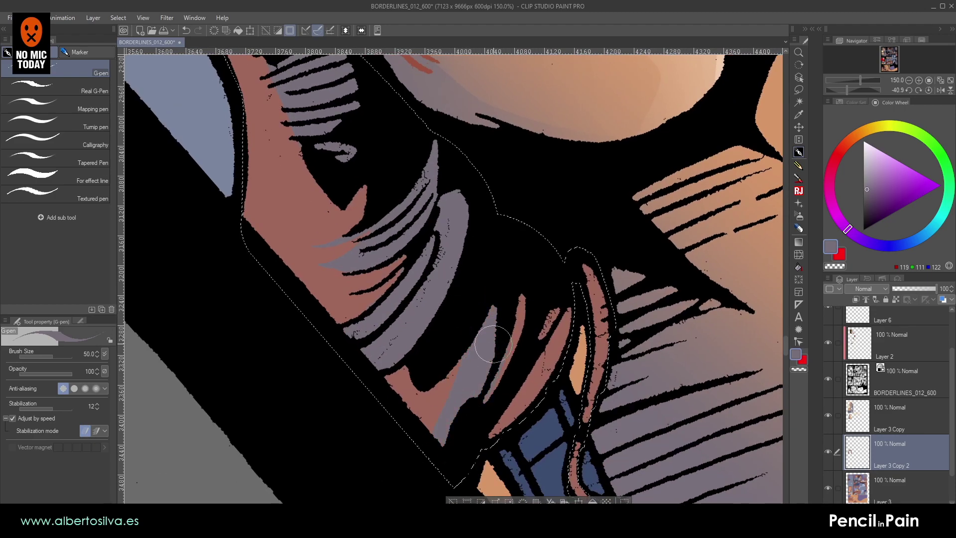
{"action": "key", "text": "shift+space"}
{"action": "mouse_move", "coordinate": [545, 362]}
{"action": "left_mouse_down"}
{"action": "mouse_move", "coordinate": [539, 211]}
{"action": "mouse_move", "coordinate": [562, 234]}
{"action": "left_mouse_up"}
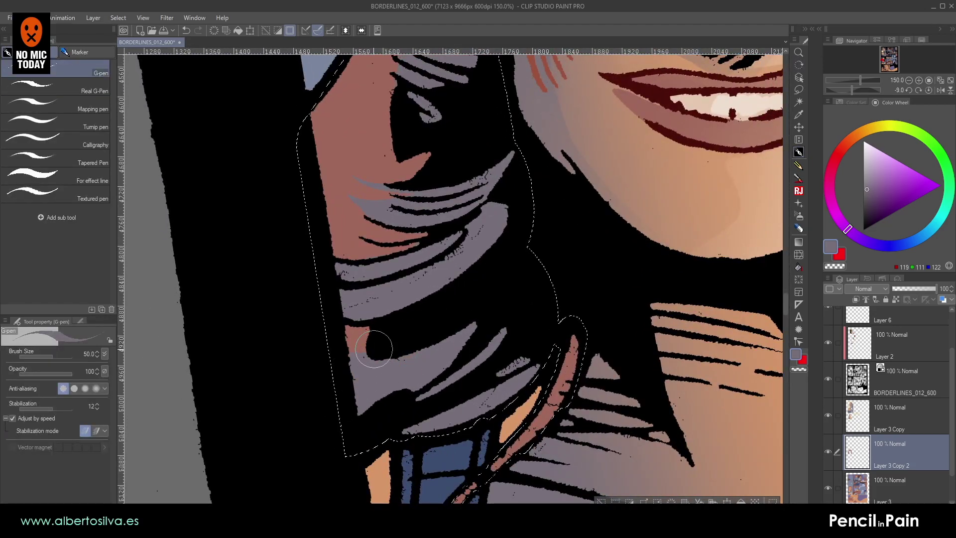
{"action": "left_click_drag", "start_coordinate": [552, 336], "coordinate": [495, 264]}
- Try greyish-purple shading strokes on the hair above the forehead, and undo them
{"action": "left_click_drag", "start_coordinate": [561, 151], "coordinate": [502, 494]}
{"action": "left_click_drag", "start_coordinate": [557, 78], "coordinate": [431, 397]}
{"action": "key", "text": "shift+space"}
{"action": "left_click_drag", "start_coordinate": [405, 229], "coordinate": [380, 271]}
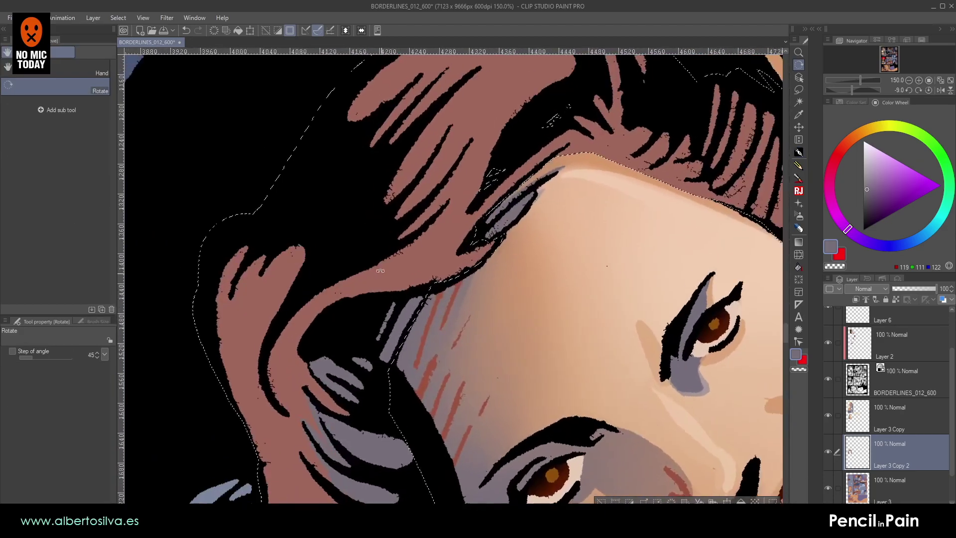
{"action": "left_click_drag", "start_coordinate": [439, 250], "coordinate": [415, 336]}
{"action": "mouse_move", "coordinate": [474, 173]}
{"action": "left_mouse_down"}
{"action": "mouse_move", "coordinate": [437, 240]}
{"action": "mouse_move", "coordinate": [347, 293]}
{"action": "mouse_move", "coordinate": [429, 199]}
{"action": "left_mouse_up"}
{"action": "left_click_drag", "start_coordinate": [315, 331], "coordinate": [418, 205]}
{"action": "left_click_drag", "start_coordinate": [366, 281], "coordinate": [386, 225]}
{"action": "left_click_drag", "start_coordinate": [368, 259], "coordinate": [458, 154]}
{"action": "left_click_drag", "start_coordinate": [494, 121], "coordinate": [371, 225]}
{"action": "left_click_drag", "start_coordinate": [425, 148], "coordinate": [351, 223]}
{"action": "key", "text": "shift+space"}
{"action": "mouse_move", "coordinate": [422, 214]}
{"action": "left_mouse_down"}
{"action": "mouse_move", "coordinate": [502, 157]}
{"action": "mouse_move", "coordinate": [458, 152]}
{"action": "left_mouse_up"}
{"action": "key", "text": "ctrl+z"}
{"action": "key", "text": "ctrl+z"}
{"action": "key", "text": "ctrl+z"}
{"action": "key", "text": "ctrl+z"}
{"action": "key", "text": "ctrl+z"}
{"action": "key", "text": "ctrl+z"}
{"action": "key", "text": "ctrl+z"}
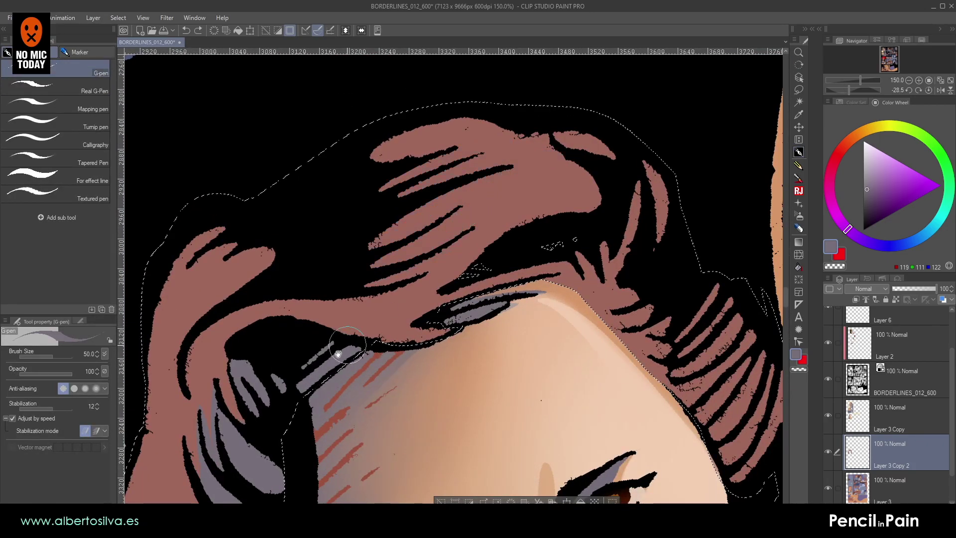
- Shade the hair roots along the hairline above the forehead in greyish purple with the G-pen at size 50
{"action": "left_click_drag", "start_coordinate": [311, 324], "coordinate": [446, 83]}
{"action": "left_click_drag", "start_coordinate": [563, 188], "coordinate": [290, 303]}
{"action": "key", "text": "shift+space"}
{"action": "mouse_move", "coordinate": [397, 214]}
{"action": "left_mouse_down"}
{"action": "mouse_move", "coordinate": [324, 315]}
{"action": "mouse_move", "coordinate": [313, 233]}
{"action": "mouse_move", "coordinate": [428, 182]}
{"action": "mouse_move", "coordinate": [478, 199]}
{"action": "mouse_move", "coordinate": [555, 158]}
{"action": "left_mouse_up"}
{"action": "key", "text": "shift+space"}
{"action": "mouse_move", "coordinate": [413, 150]}
{"action": "left_mouse_down"}
{"action": "mouse_move", "coordinate": [587, 239]}
{"action": "mouse_move", "coordinate": [576, 219]}
{"action": "mouse_move", "coordinate": [632, 282]}
{"action": "left_mouse_up"}
- Shade the hatched strands beside the lit side of the face in greyish purple with the G-pen at size 40
{"action": "key", "text": "bracketleft"}
{"action": "key", "text": "bracketleft"}
{"action": "left_click_drag", "start_coordinate": [351, 203], "coordinate": [493, 179]}
{"action": "key", "text": "space"}
{"action": "left_click_drag", "start_coordinate": [577, 190], "coordinate": [566, 191]}
{"action": "mouse_move", "coordinate": [594, 145]}
{"action": "left_mouse_down"}
{"action": "mouse_move", "coordinate": [596, 166]}
{"action": "mouse_move", "coordinate": [535, 198]}
{"action": "left_mouse_up"}
{"action": "key", "text": "space"}
{"action": "mouse_move", "coordinate": [568, 491]}
{"action": "left_mouse_down"}
{"action": "mouse_move", "coordinate": [552, 258]}
{"action": "mouse_move", "coordinate": [592, 122]}
{"action": "left_mouse_up"}
{"action": "left_click_drag", "start_coordinate": [541, 334], "coordinate": [606, 121]}
{"action": "left_click_drag", "start_coordinate": [445, 273], "coordinate": [537, 398]}
{"action": "left_click_drag", "start_coordinate": [531, 232], "coordinate": [530, 426]}
{"action": "left_click_drag", "start_coordinate": [504, 210], "coordinate": [503, 427]}
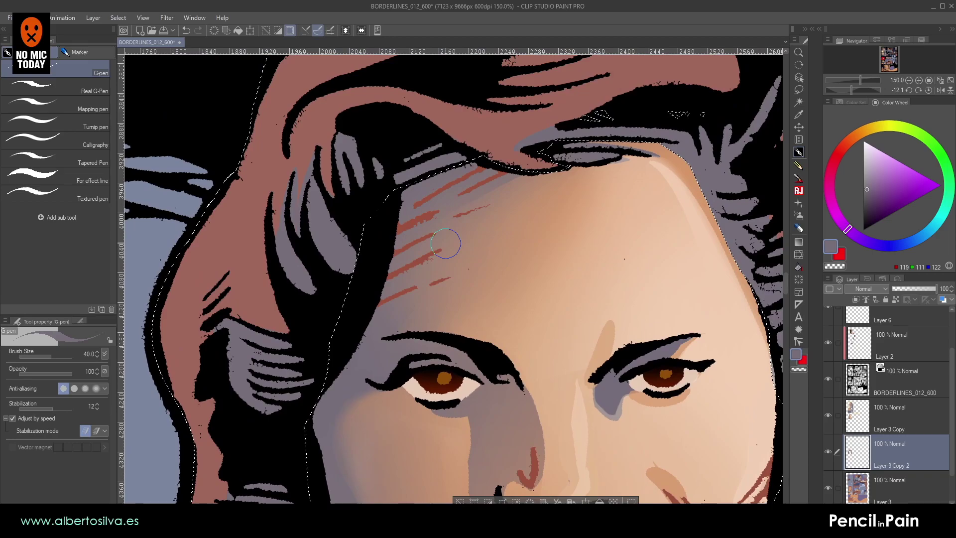
- Clear the selection around the woman's hair and face
{"action": "scroll", "coordinate": [446, 244], "scroll_direction": "down", "scroll_amount": 3}
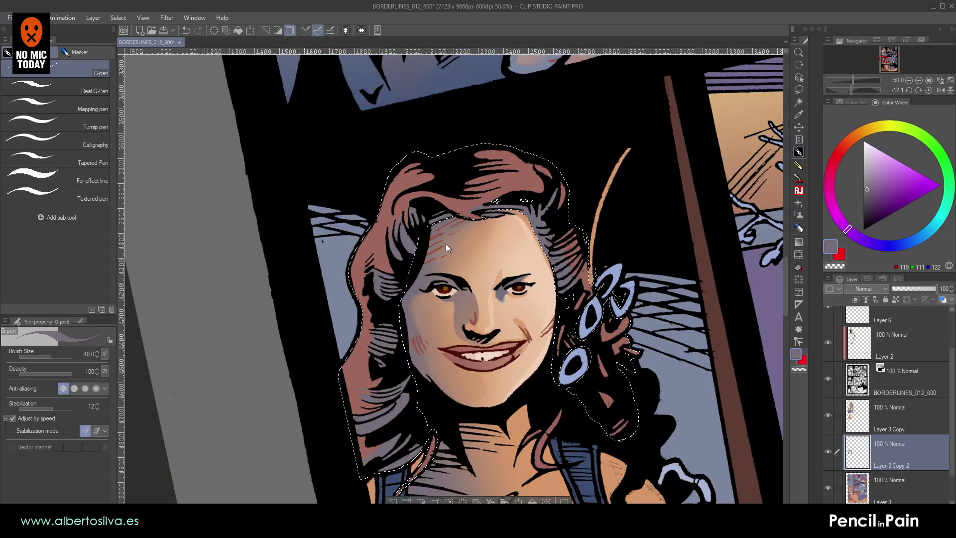
{"action": "key", "text": "ctrl+d"}
{"action": "scroll", "coordinate": [446, 243], "scroll_direction": "up", "scroll_amount": 1}
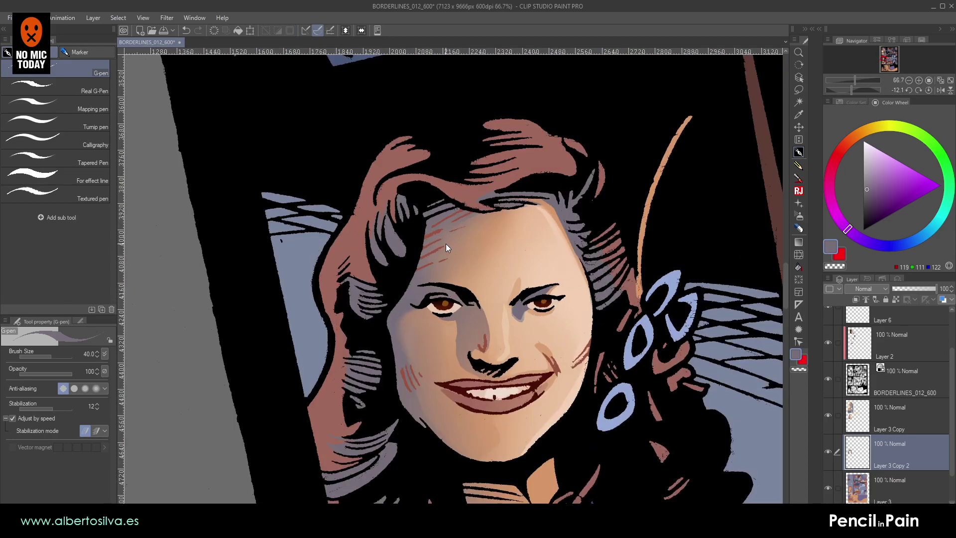
- Examine the shading of the woman's hair and face up close and within the whole panel
{"action": "scroll", "coordinate": [446, 243], "scroll_direction": "up", "scroll_amount": 2}
{"action": "left_click_drag", "start_coordinate": [541, 245], "coordinate": [452, 214]}
{"action": "left_click_drag", "start_coordinate": [627, 202], "coordinate": [414, 194]}
{"action": "mouse_move", "coordinate": [195, 175]}
{"action": "left_mouse_down"}
{"action": "mouse_move", "coordinate": [540, 215]}
{"action": "mouse_move", "coordinate": [569, 315]}
{"action": "left_mouse_up"}
{"action": "left_click_drag", "start_coordinate": [367, 246], "coordinate": [417, 194]}
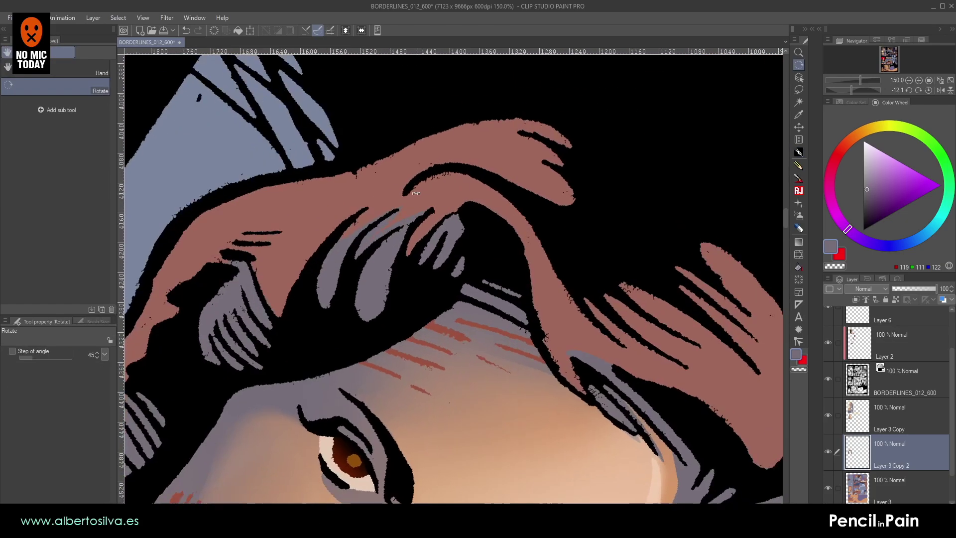
{"action": "left_click", "coordinate": [798, 90]}
{"action": "mouse_move", "coordinate": [321, 295]}
{"action": "left_mouse_down"}
{"action": "mouse_move", "coordinate": [402, 220]}
{"action": "mouse_move", "coordinate": [468, 190]}
{"action": "left_mouse_up"}
{"action": "left_click_drag", "start_coordinate": [351, 185], "coordinate": [267, 217]}
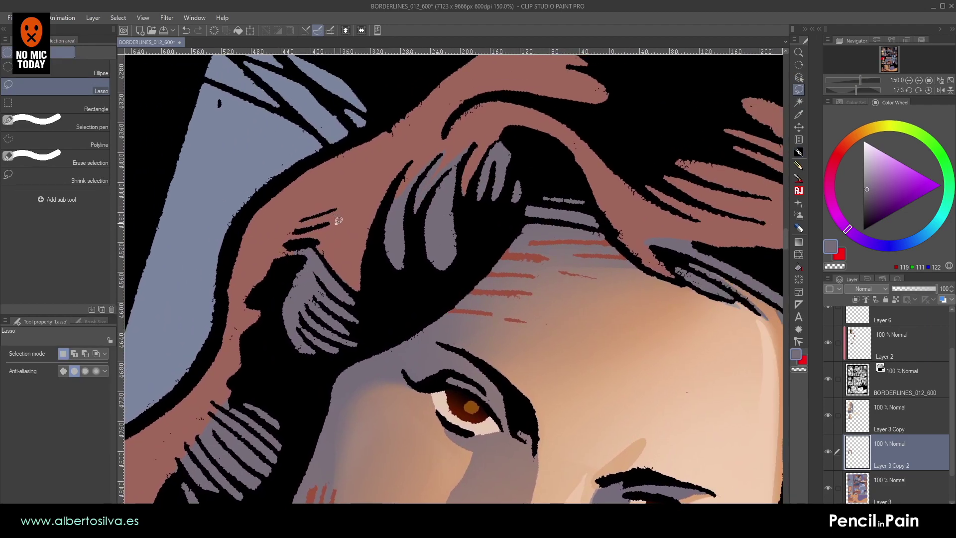
{"action": "key", "text": "r"}
{"action": "double_click", "coordinate": [555, 157]}
{"action": "triple_click", "coordinate": [908, 81]}
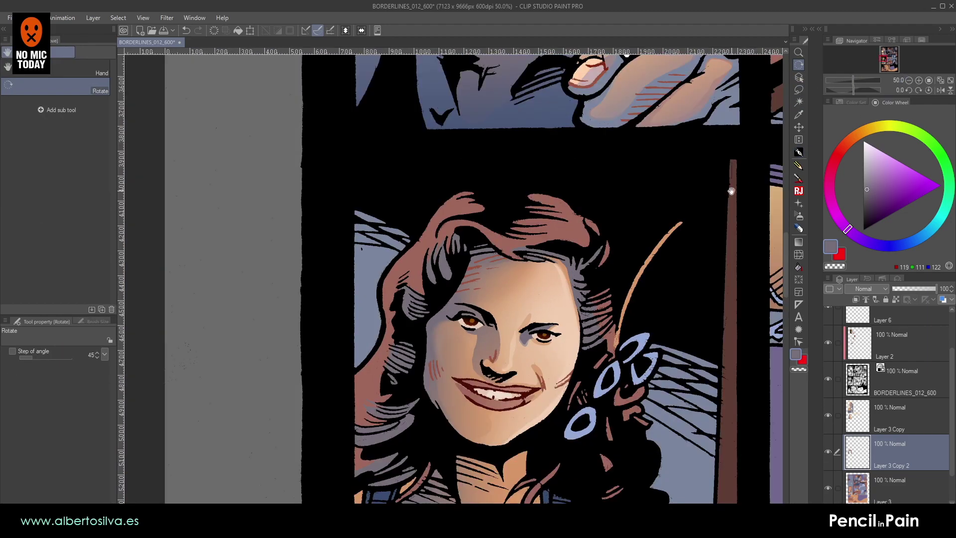
{"action": "left_click_drag", "start_coordinate": [650, 159], "coordinate": [613, 103]}
{"action": "scroll", "coordinate": [613, 102], "scroll_direction": "down", "scroll_amount": 2}
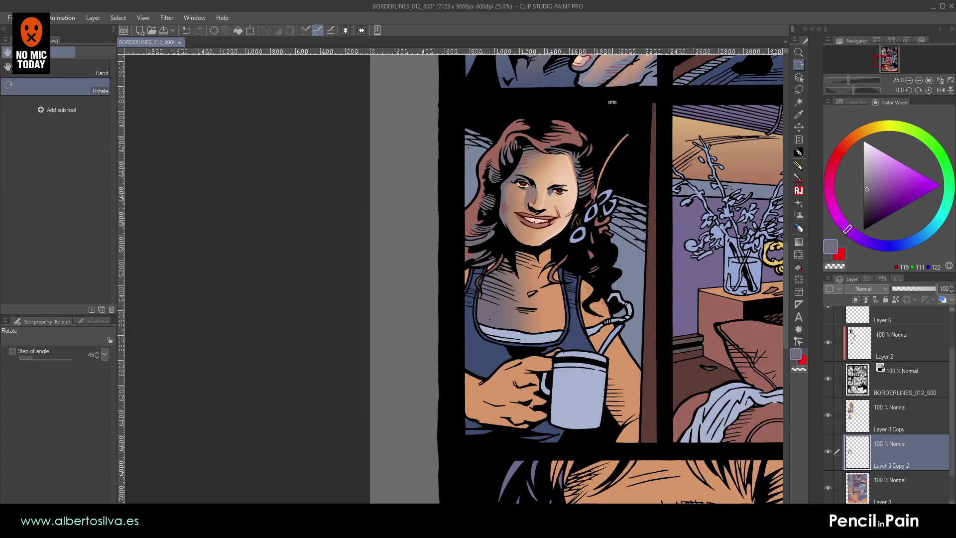
{"action": "triple_click", "coordinate": [918, 80]}
{"action": "left_click", "coordinate": [917, 81]}
{"action": "left_click_drag", "start_coordinate": [404, 158], "coordinate": [76, 491]}
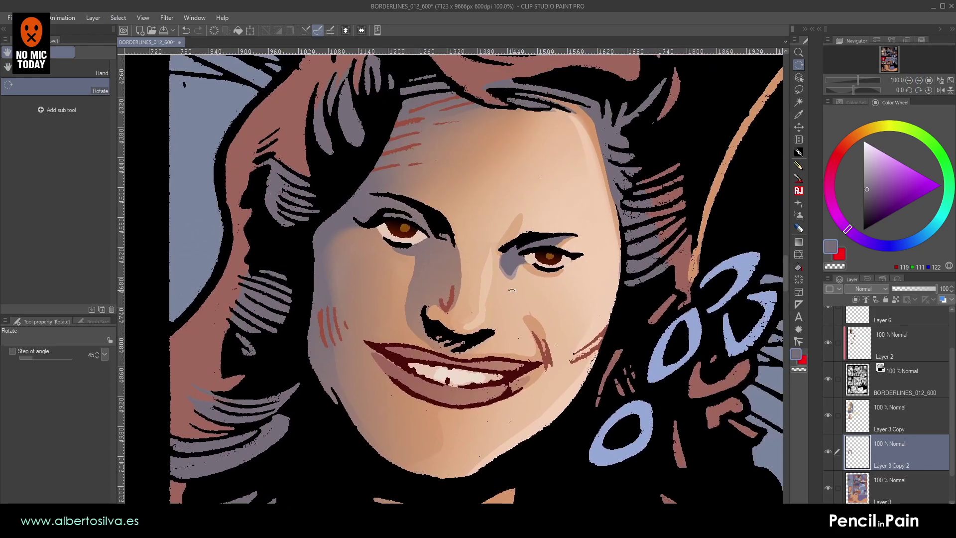
- On Layer 2, shade the upper eyelid on the face's shadowed side in dark red sampled from the lips with the G-pen at size 40
{"action": "left_click", "coordinate": [798, 153]}
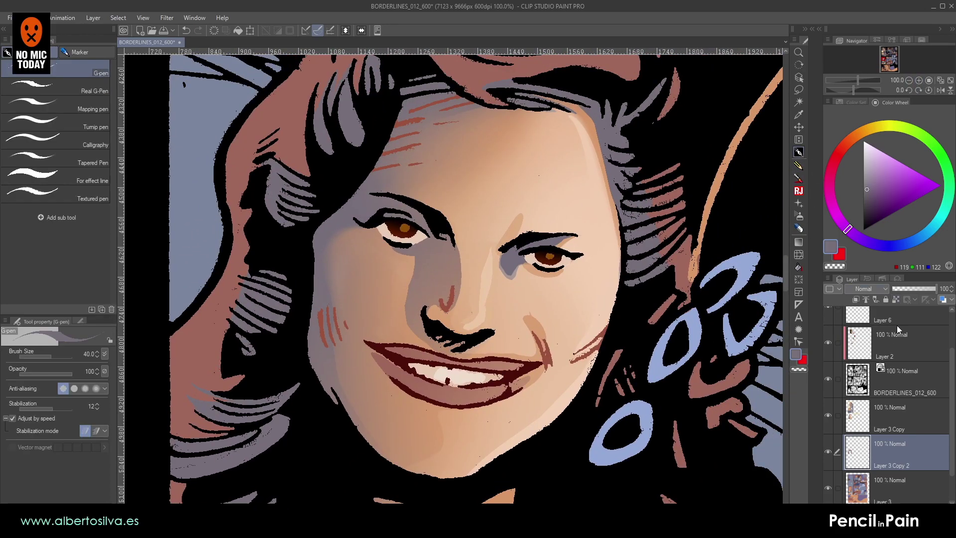
{"action": "left_click", "coordinate": [892, 346]}
{"action": "left_click", "coordinate": [529, 360], "text": "alt"}
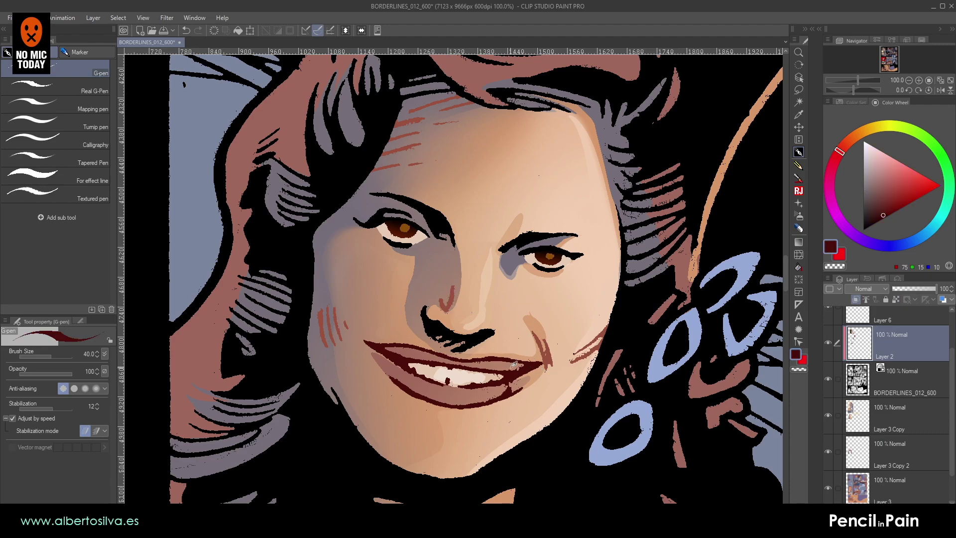
{"action": "mouse_move", "coordinate": [525, 363]}
{"action": "left_mouse_down"}
{"action": "mouse_move", "coordinate": [463, 348]}
{"action": "mouse_move", "coordinate": [375, 282]}
{"action": "mouse_move", "coordinate": [359, 283]}
{"action": "left_mouse_up"}
{"action": "double_click", "coordinate": [328, 313]}
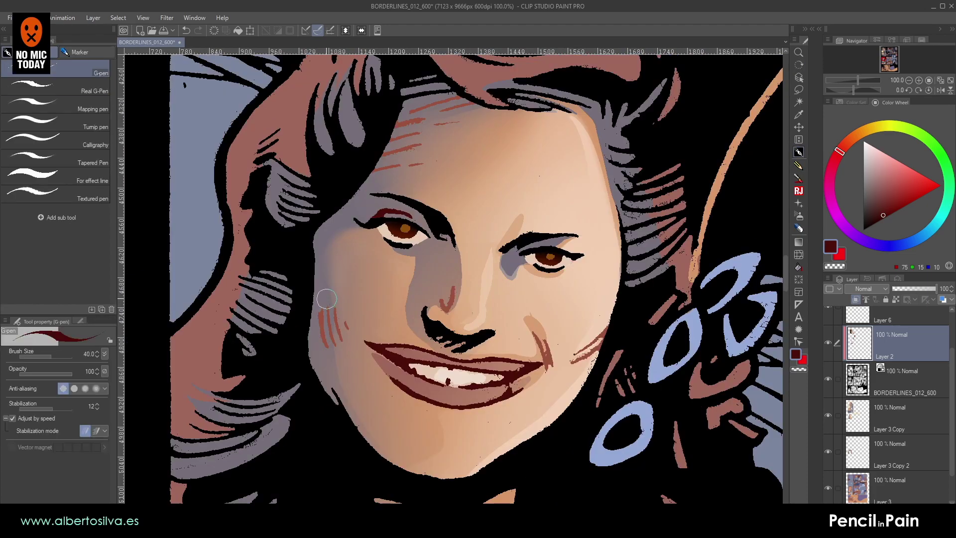
{"action": "left_click", "coordinate": [909, 80]}
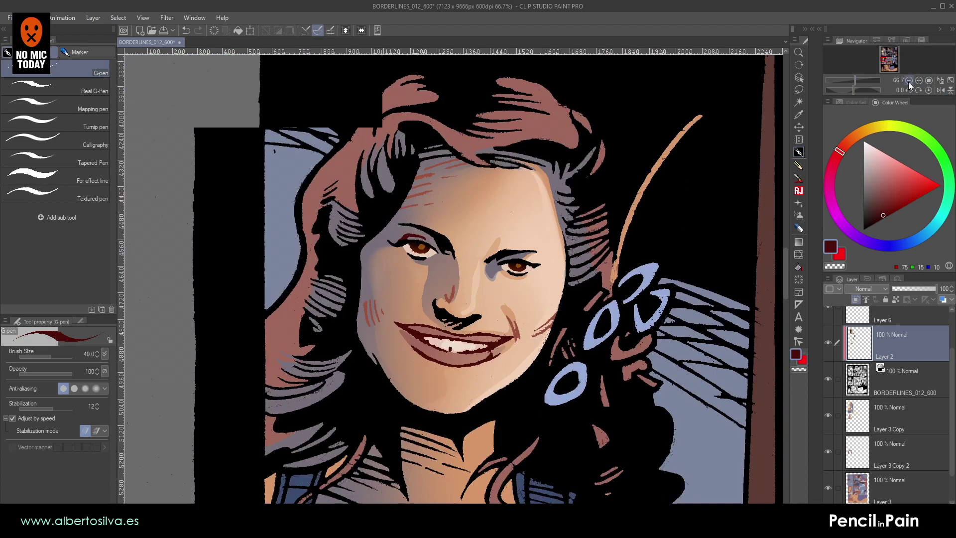
{"action": "left_click", "coordinate": [909, 80]}
{"action": "left_click_drag", "start_coordinate": [651, 213], "coordinate": [616, 181]}
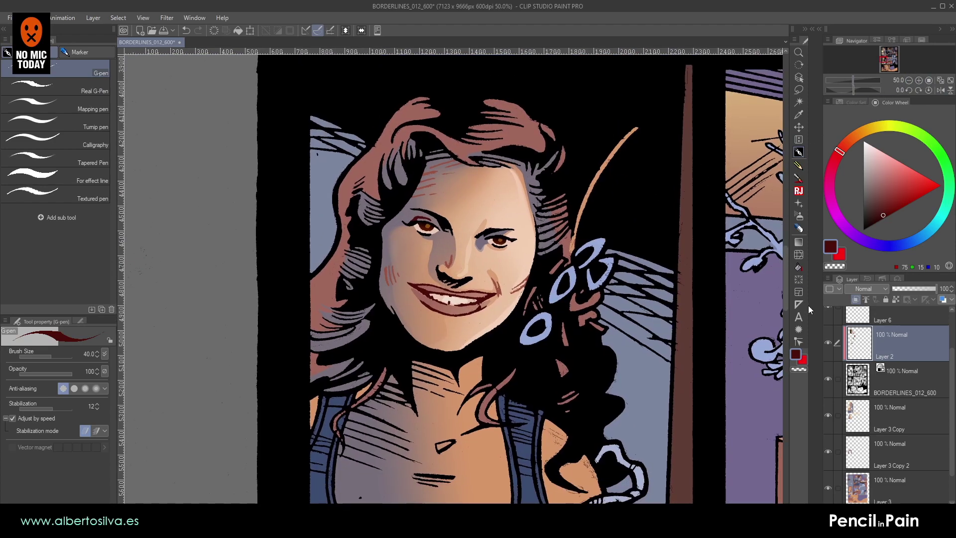
{"action": "left_click", "coordinate": [828, 342]}
{"action": "left_click", "coordinate": [828, 341]}
- Lasso a highlight shape with pointed tips over the thick swept strands above the lit side of the forehead
{"action": "left_click", "coordinate": [862, 417]}
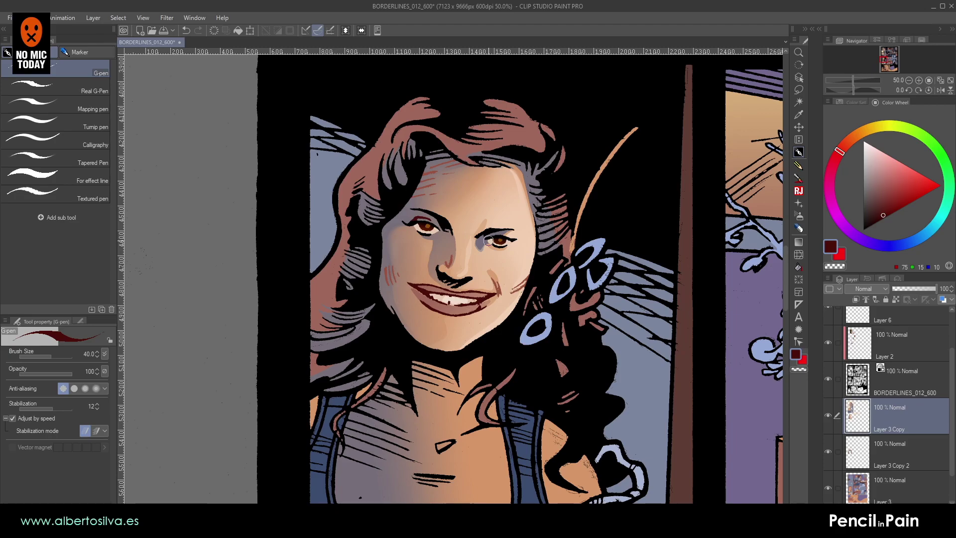
{"action": "scroll", "coordinate": [488, 240], "scroll_direction": "up", "scroll_amount": 3}
{"action": "left_click_drag", "start_coordinate": [390, 123], "coordinate": [342, 384]}
{"action": "key", "text": "r"}
{"action": "left_click_drag", "start_coordinate": [344, 132], "coordinate": [264, 271]}
{"action": "left_click", "coordinate": [798, 90]}
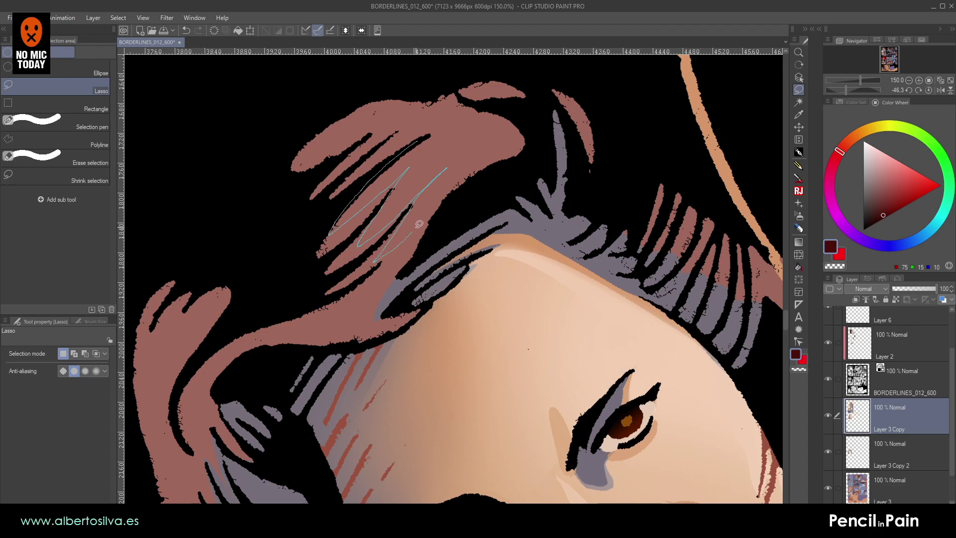
{"action": "left_click_drag", "start_coordinate": [473, 121], "coordinate": [472, 123]}
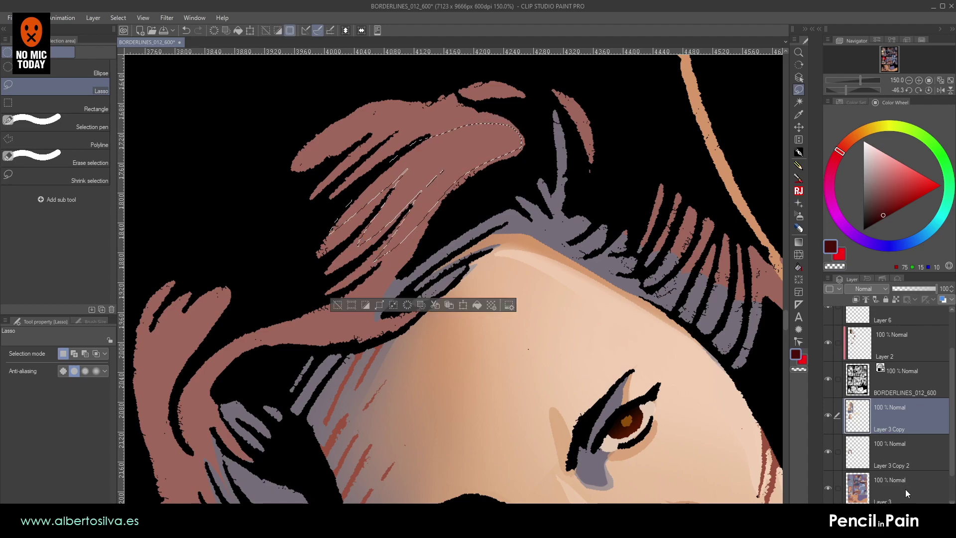
- Add a new layer above Layer 3 Copy and fill the selected hair with a pale sand (RGB 205, 187, 144) foreground-to-transparent gradient
{"action": "key", "text": "ctrl+shift+n"}
{"action": "mouse_move", "coordinate": [879, 160]}
{"action": "left_mouse_down"}
{"action": "mouse_move", "coordinate": [889, 160]}
{"action": "mouse_move", "coordinate": [870, 129]}
{"action": "left_mouse_up"}
{"action": "left_click", "coordinate": [887, 169]}
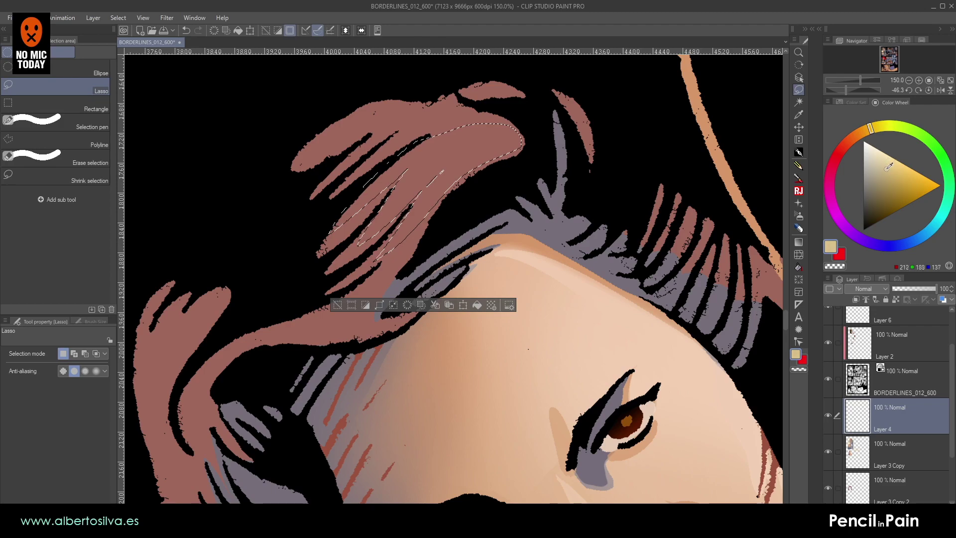
{"action": "left_click", "coordinate": [798, 243]}
{"action": "left_click_drag", "start_coordinate": [550, 134], "coordinate": [312, 258]}
{"action": "left_click_drag", "start_coordinate": [480, 141], "coordinate": [344, 258]}
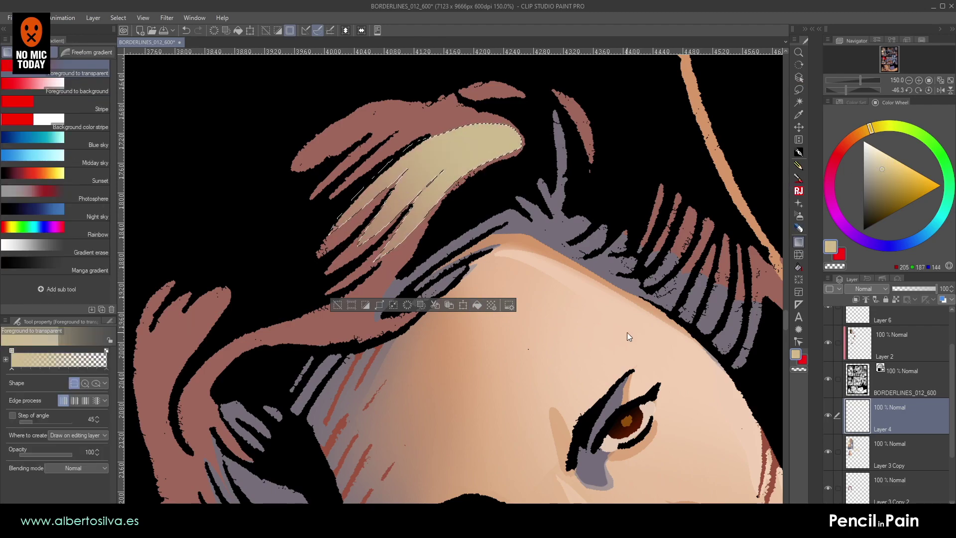
- Clear the hair selection and set the new highlight layer's blending mode to Overlay
{"action": "key", "text": "ctrl+d"}
{"action": "left_click_drag", "start_coordinate": [726, 193], "coordinate": [684, 226]}
{"action": "double_click", "coordinate": [684, 226]}
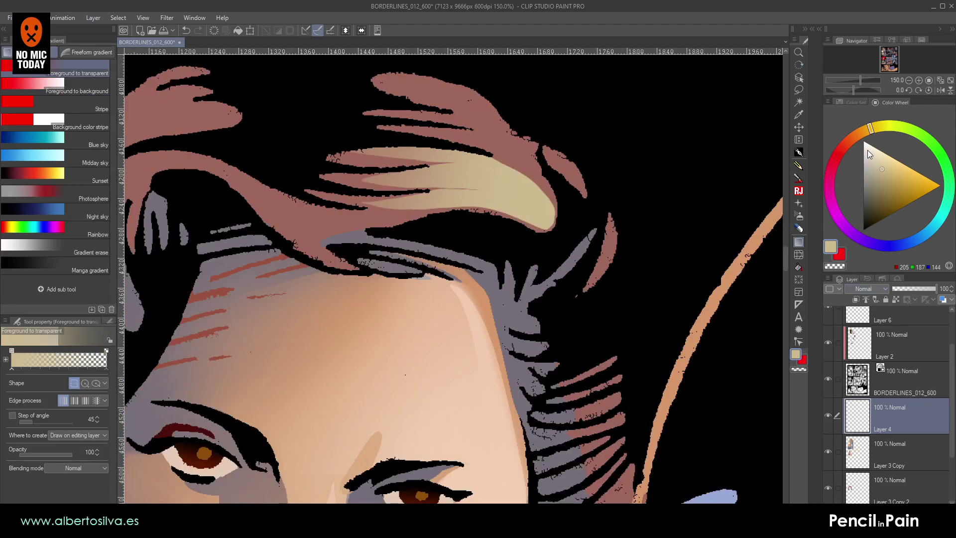
{"action": "left_click", "coordinate": [867, 137]}
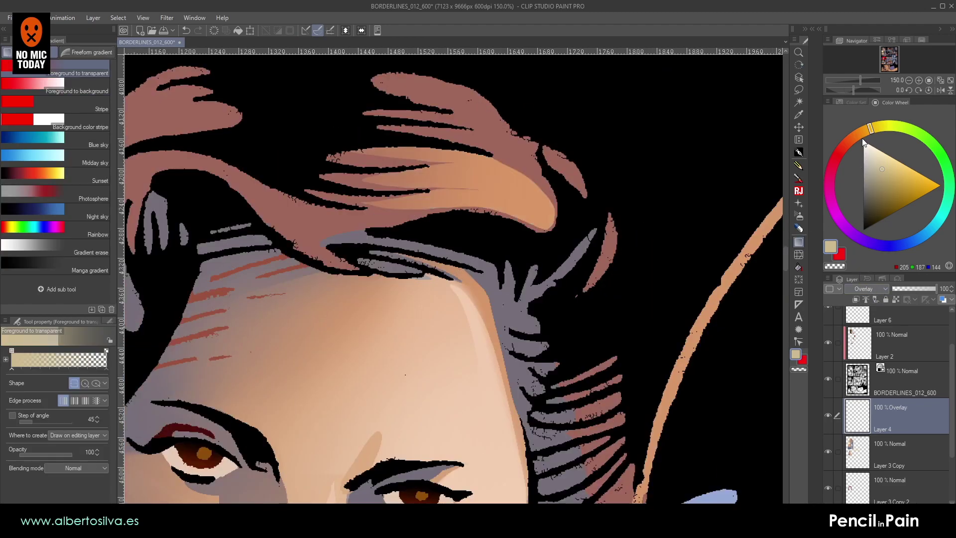
{"action": "left_click", "coordinate": [908, 79]}
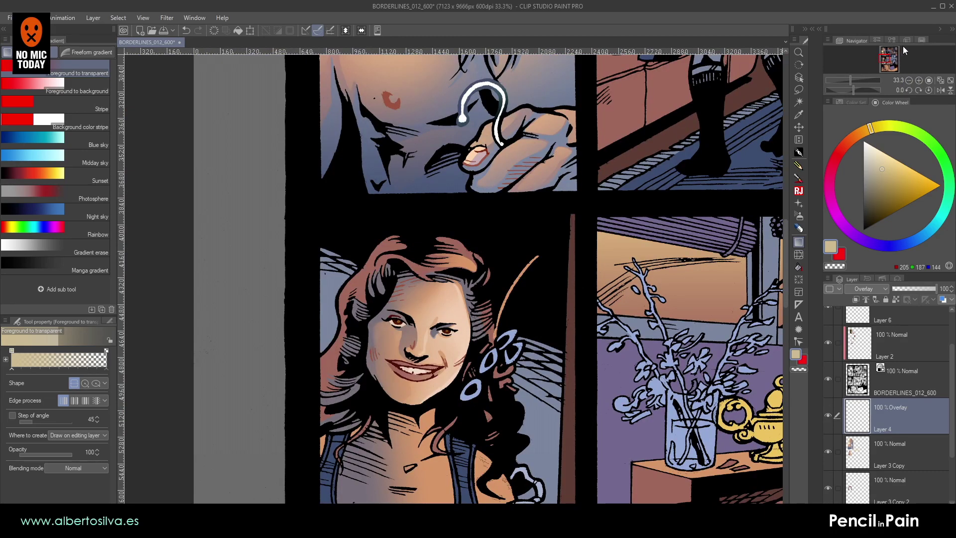
- Lasso the thinner strands behind the first hair highlight, fill them with the sand foreground-to-transparent gradient, and clear the selection
{"action": "left_click", "coordinate": [918, 80]}
{"action": "left_click", "coordinate": [918, 80]}
{"action": "left_click", "coordinate": [918, 80]}
{"action": "left_click", "coordinate": [918, 80]}
{"action": "key", "text": "shift+space"}
{"action": "left_click_drag", "start_coordinate": [515, 144], "coordinate": [359, 220]}
{"action": "left_click", "coordinate": [799, 90]}
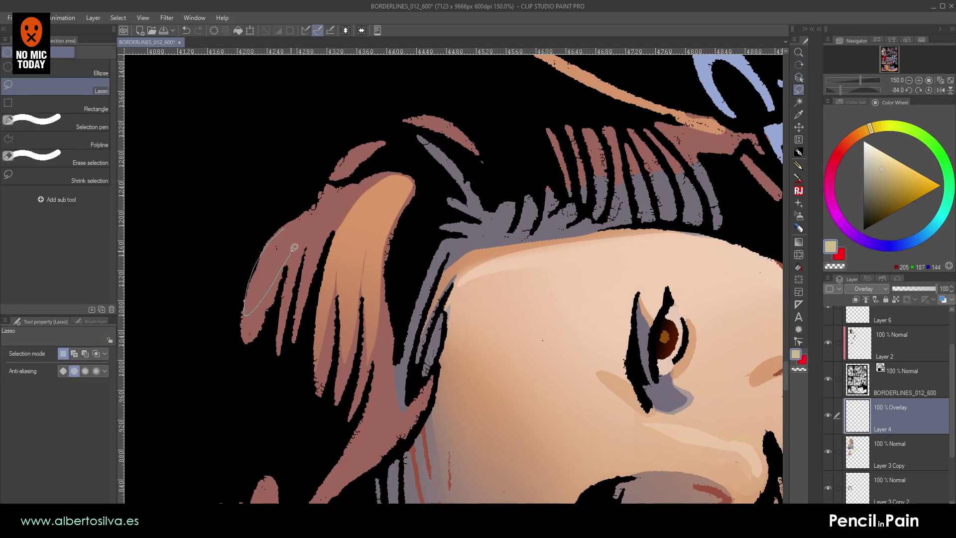
{"action": "mouse_move", "coordinate": [335, 206]}
{"action": "left_mouse_down"}
{"action": "mouse_move", "coordinate": [307, 231]}
{"action": "mouse_move", "coordinate": [293, 228]}
{"action": "left_mouse_up"}
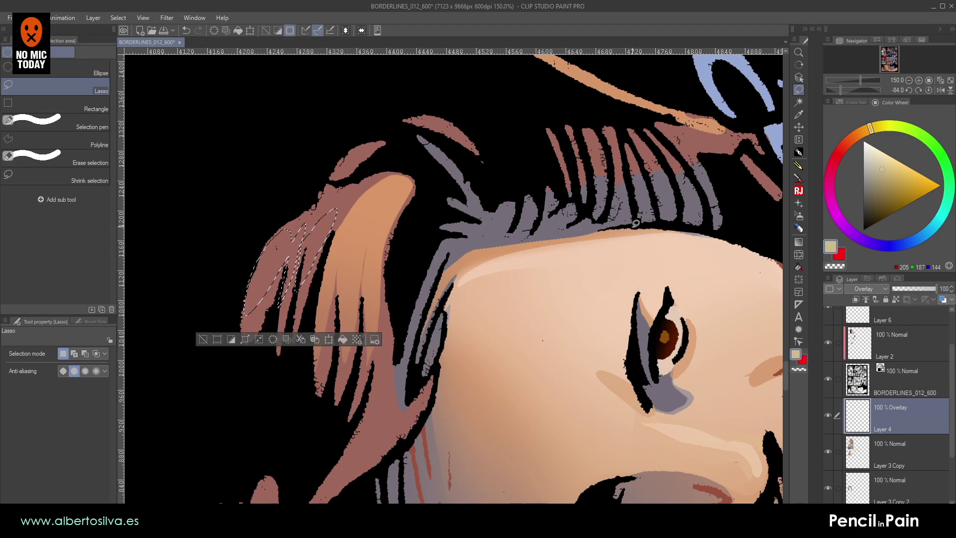
{"action": "left_click", "coordinate": [798, 244]}
{"action": "left_click_drag", "start_coordinate": [314, 153], "coordinate": [292, 294]}
{"action": "left_click_drag", "start_coordinate": [303, 170], "coordinate": [258, 287]}
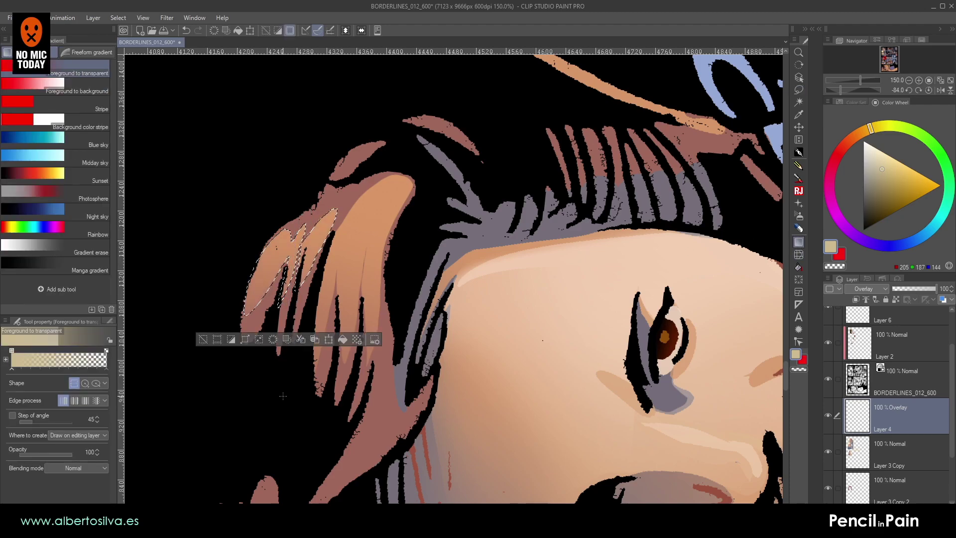
{"action": "key", "text": "ctrl+d"}
- Paint sand highlights on the loose locks and upper strands at the crown with the G-pen at size 40
{"action": "left_click_drag", "start_coordinate": [303, 252], "coordinate": [264, 295]}
{"action": "key", "text": "shift+space"}
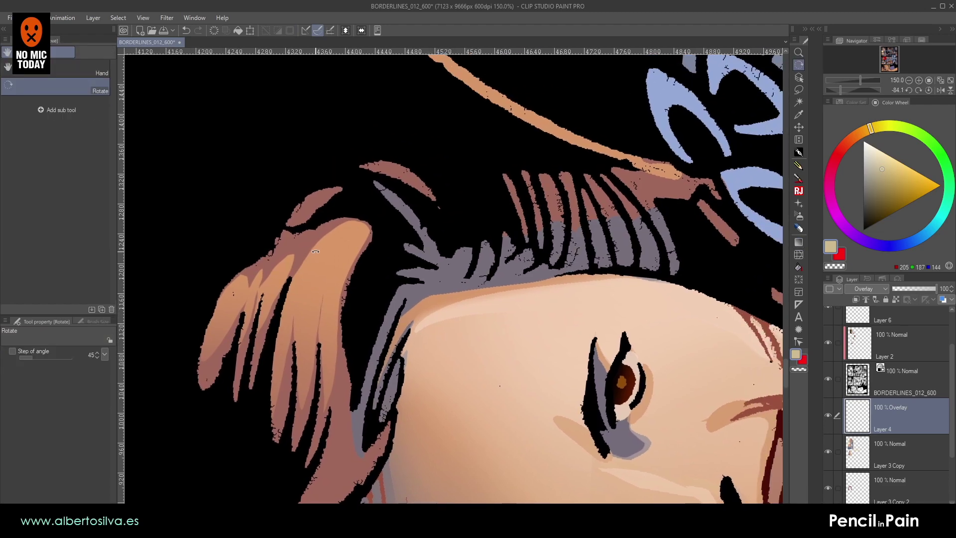
{"action": "double_click", "coordinate": [319, 250]}
{"action": "left_click_drag", "start_coordinate": [434, 196], "coordinate": [394, 260]}
{"action": "left_click", "coordinate": [798, 153]}
{"action": "key", "text": "shift+space"}
{"action": "mouse_move", "coordinate": [511, 169]}
{"action": "left_mouse_down"}
{"action": "mouse_move", "coordinate": [352, 211]}
{"action": "mouse_move", "coordinate": [538, 168]}
{"action": "mouse_move", "coordinate": [521, 159]}
{"action": "left_mouse_up"}
{"action": "left_click_drag", "start_coordinate": [494, 216], "coordinate": [508, 313]}
{"action": "mouse_move", "coordinate": [448, 275]}
{"action": "left_mouse_down"}
{"action": "mouse_move", "coordinate": [623, 160]}
{"action": "mouse_move", "coordinate": [675, 147]}
{"action": "left_mouse_up"}
{"action": "key", "text": "shift+space"}
{"action": "left_click_drag", "start_coordinate": [424, 237], "coordinate": [349, 255]}
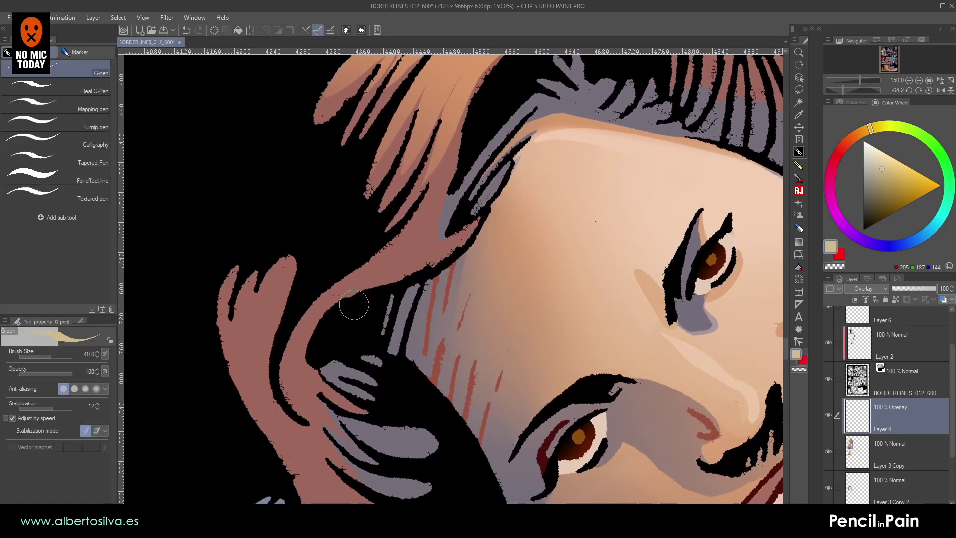
- Paint tapering sand highlights along the wavy strand sweeping over the forehead with the G-pen at size 40, redoing unsatisfactory strokes
{"action": "mouse_move", "coordinate": [303, 321]}
{"action": "left_mouse_down"}
{"action": "mouse_move", "coordinate": [388, 252]}
{"action": "mouse_move", "coordinate": [437, 154]}
{"action": "left_mouse_up"}
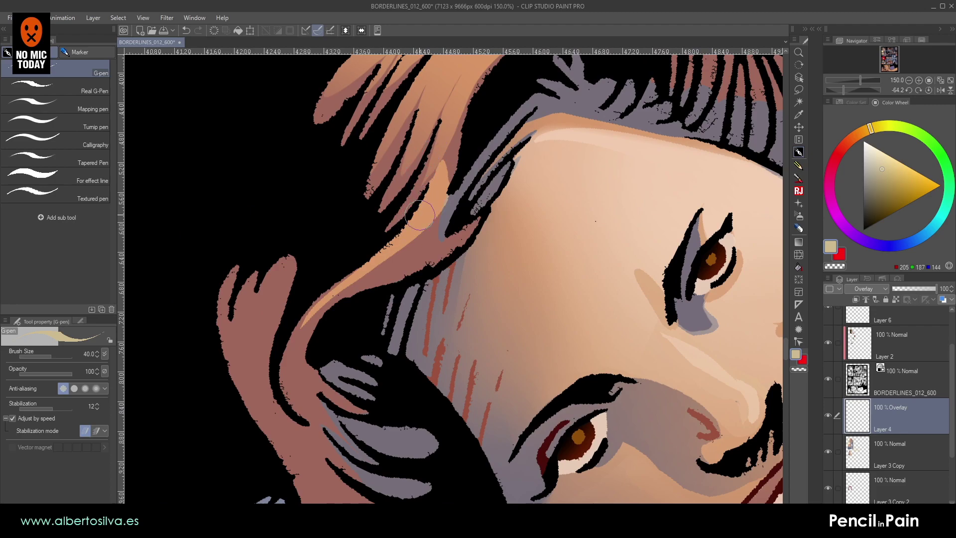
{"action": "key", "text": "ctrl+z"}
{"action": "left_click_drag", "start_coordinate": [302, 333], "coordinate": [434, 161]}
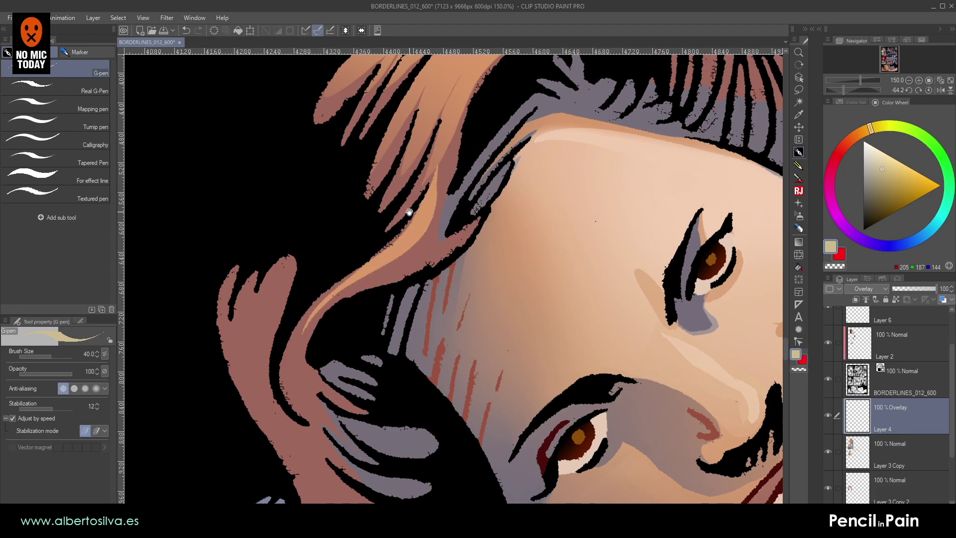
{"action": "left_click_drag", "start_coordinate": [397, 222], "coordinate": [375, 294]}
{"action": "key", "text": "shift+space"}
{"action": "double_click", "coordinate": [397, 240]}
{"action": "key", "text": "ctrl+z"}
{"action": "key", "text": "shift+space"}
{"action": "mouse_move", "coordinate": [423, 195]}
{"action": "left_mouse_down"}
{"action": "mouse_move", "coordinate": [457, 188]}
{"action": "mouse_move", "coordinate": [582, 292]}
{"action": "mouse_move", "coordinate": [579, 319]}
{"action": "left_mouse_up"}
{"action": "mouse_move", "coordinate": [451, 356]}
{"action": "left_mouse_down"}
{"action": "mouse_move", "coordinate": [480, 319]}
{"action": "mouse_move", "coordinate": [650, 244]}
{"action": "mouse_move", "coordinate": [357, 282]}
{"action": "mouse_move", "coordinate": [354, 298]}
{"action": "mouse_move", "coordinate": [377, 343]}
{"action": "left_mouse_up"}
{"action": "key", "text": "shift+space"}
{"action": "left_click_drag", "start_coordinate": [411, 308], "coordinate": [290, 380]}
{"action": "key", "text": "shift+space"}
{"action": "left_click_drag", "start_coordinate": [287, 205], "coordinate": [297, 200]}
{"action": "double_click", "coordinate": [297, 200]}
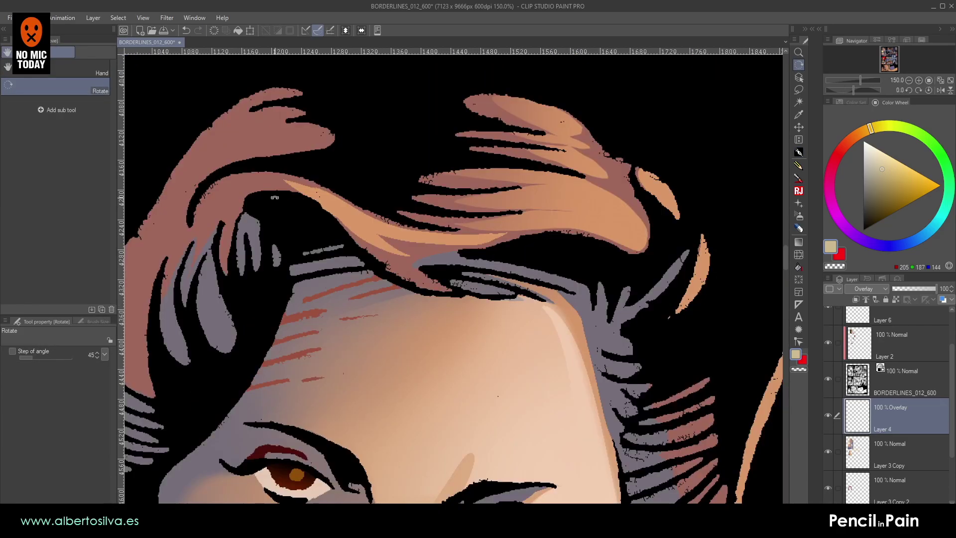
{"action": "scroll", "coordinate": [275, 197], "scroll_direction": "down", "scroll_amount": 5}
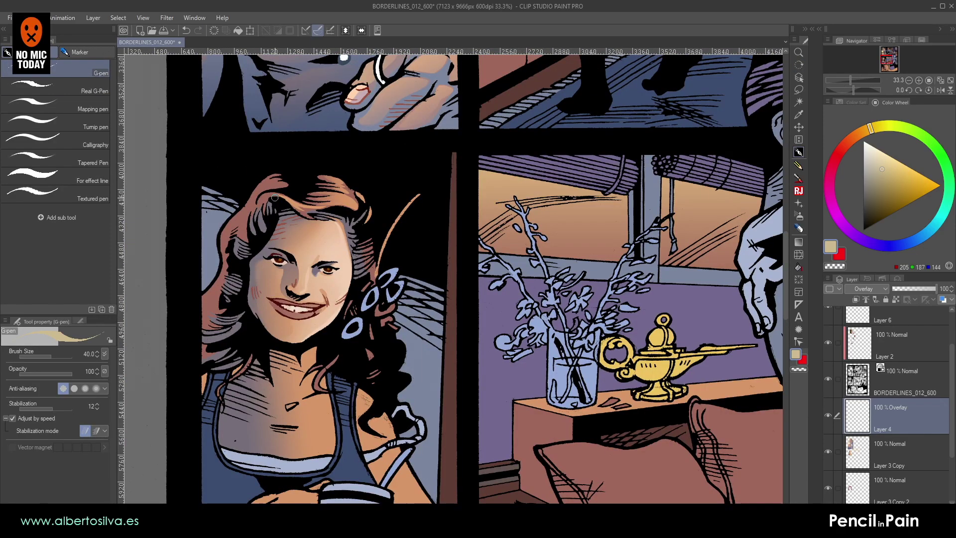
- Paint sand highlights on the outer ends of the hatched strands beside the lit side of the face with the G-pen at size 25
{"action": "scroll", "coordinate": [275, 197], "scroll_direction": "up", "scroll_amount": 4}
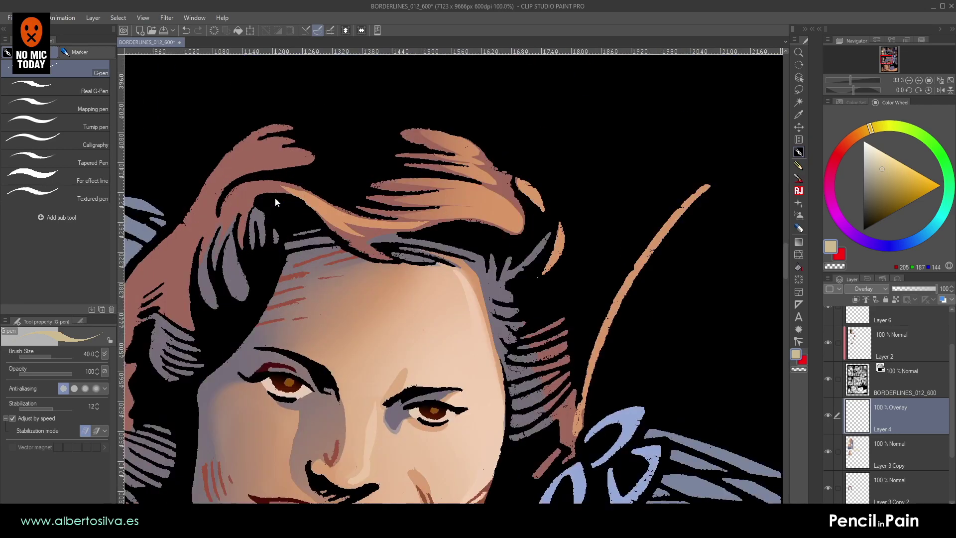
{"action": "key", "text": "space"}
{"action": "mouse_move", "coordinate": [672, 380]}
{"action": "left_mouse_down"}
{"action": "mouse_move", "coordinate": [446, 149]}
{"action": "mouse_move", "coordinate": [437, 168]}
{"action": "mouse_move", "coordinate": [446, 187]}
{"action": "mouse_move", "coordinate": [471, 174]}
{"action": "left_mouse_up"}
{"action": "key", "text": "["}
{"action": "key", "text": "["}
{"action": "left_click_drag", "start_coordinate": [439, 209], "coordinate": [472, 194]}
{"action": "mouse_move", "coordinate": [444, 230]}
{"action": "left_mouse_down"}
{"action": "mouse_move", "coordinate": [477, 209]}
{"action": "mouse_move", "coordinate": [445, 242]}
{"action": "mouse_move", "coordinate": [484, 229]}
{"action": "left_mouse_up"}
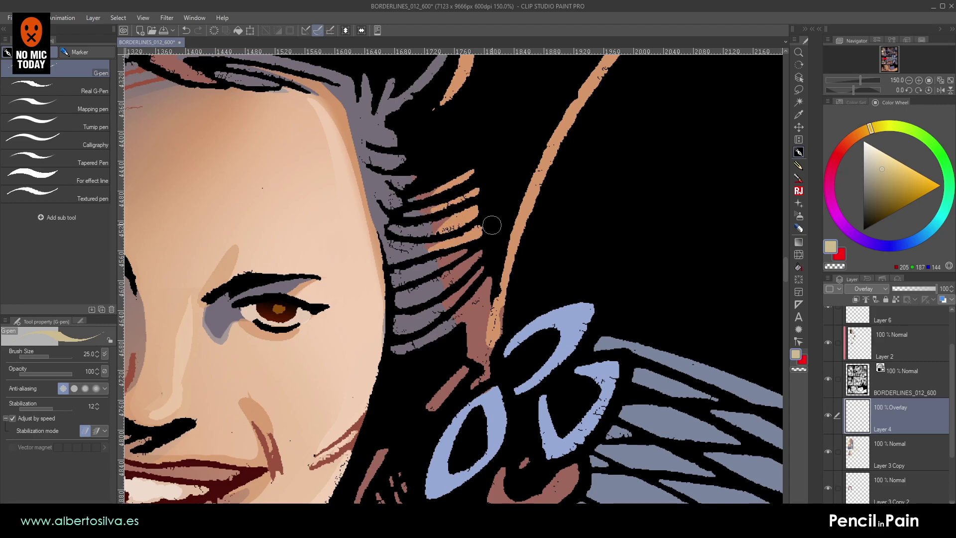
{"action": "left_click_drag", "start_coordinate": [450, 280], "coordinate": [492, 249]}
{"action": "mouse_move", "coordinate": [491, 285]}
{"action": "left_mouse_down"}
{"action": "mouse_move", "coordinate": [466, 317]}
{"action": "mouse_move", "coordinate": [486, 300]}
{"action": "mouse_move", "coordinate": [472, 348]}
{"action": "left_mouse_up"}
{"action": "mouse_move", "coordinate": [486, 264]}
{"action": "left_mouse_down"}
{"action": "mouse_move", "coordinate": [569, 235]}
{"action": "mouse_move", "coordinate": [647, 313]}
{"action": "mouse_move", "coordinate": [652, 419]}
{"action": "left_mouse_up"}
{"action": "left_click_drag", "start_coordinate": [415, 204], "coordinate": [381, 261]}
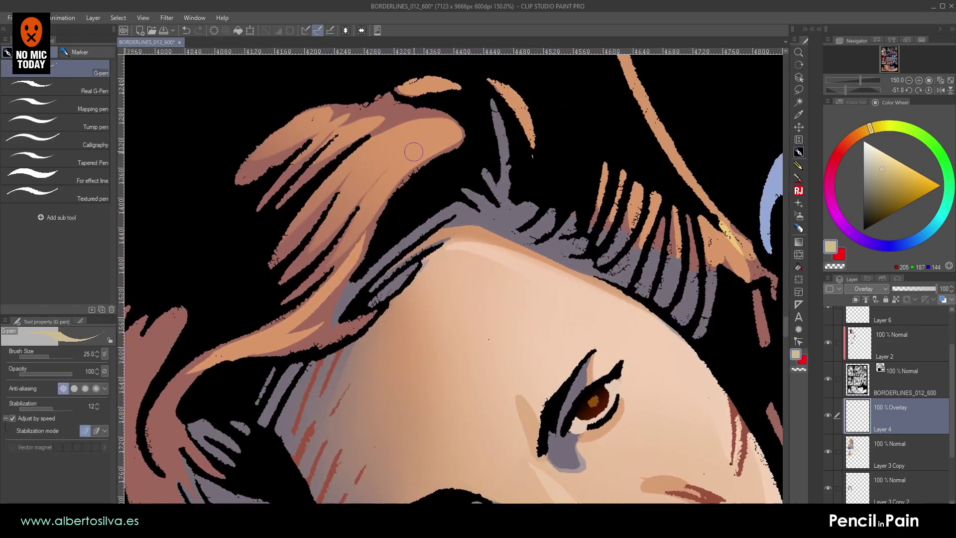
- Merge Layer 3 Copy into Layer 3 Copy 2, and make the Overlay highlight layer active
{"action": "scroll", "coordinate": [364, 168], "scroll_direction": "down", "scroll_amount": 5}
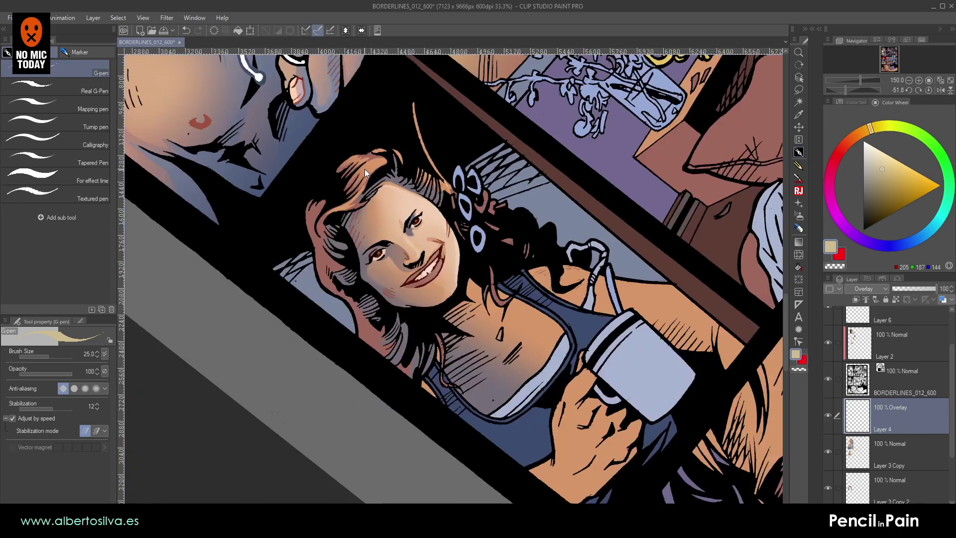
{"action": "scroll", "coordinate": [365, 169], "scroll_direction": "up", "scroll_amount": 1}
{"action": "left_click_drag", "start_coordinate": [364, 169], "coordinate": [337, 205]}
{"action": "double_click", "coordinate": [504, 217]}
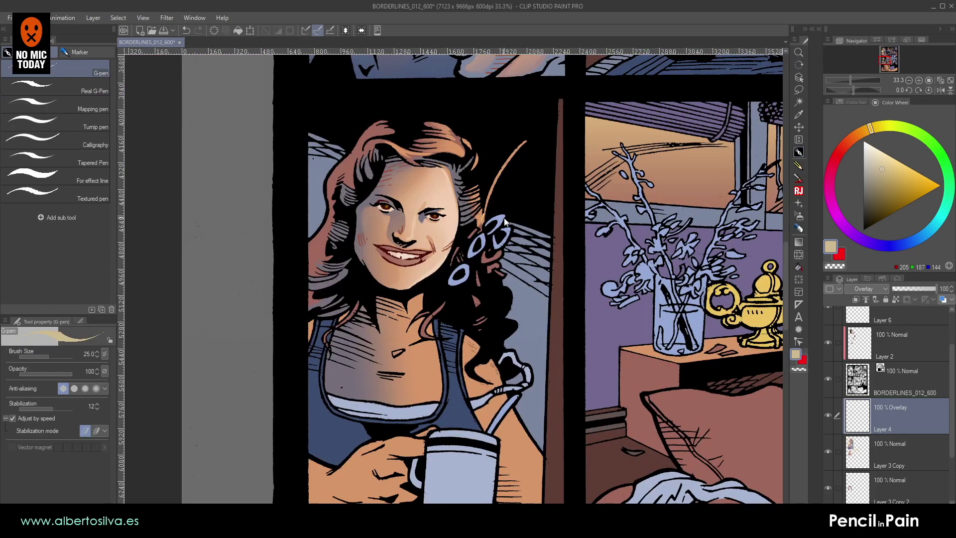
{"action": "key", "text": "ctrl+e"}
{"action": "key", "text": "ctrl+z"}
{"action": "left_click", "coordinate": [871, 451]}
{"action": "key", "text": "ctrl+e"}
{"action": "left_click", "coordinate": [876, 413]}
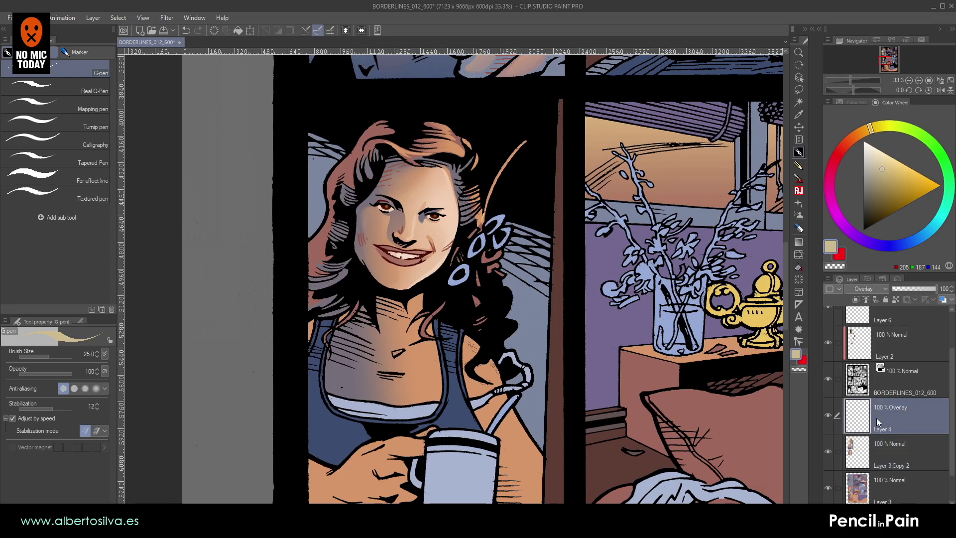
- Merge the Overlay highlight layer into Layer 3 Copy 2, and add a new layer with bright sky blue as the drawing colour
{"action": "key", "text": "ctrl+e"}
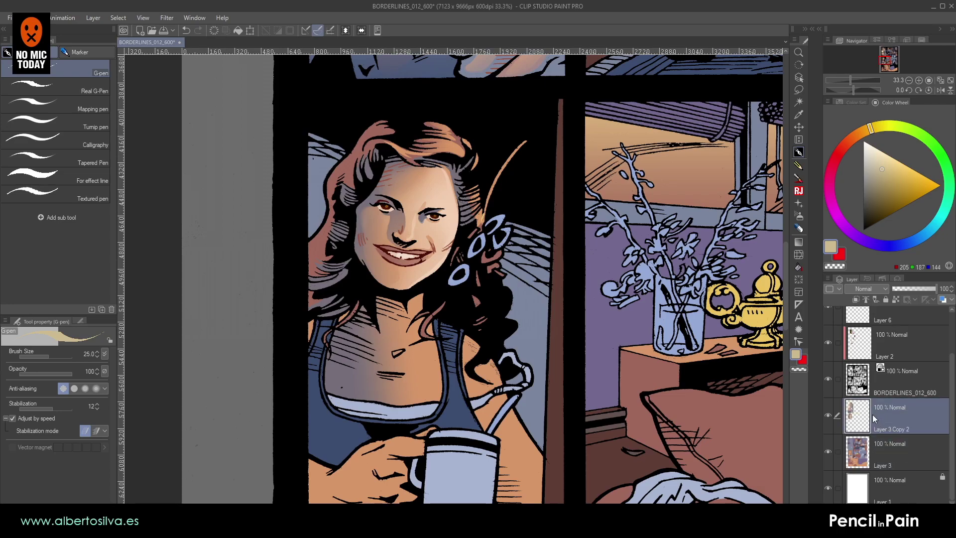
{"action": "left_click", "coordinate": [919, 80]}
{"action": "left_click", "coordinate": [919, 80]}
{"action": "left_click_drag", "start_coordinate": [487, 152], "coordinate": [557, 303]}
{"action": "key", "text": "r"}
{"action": "left_click_drag", "start_coordinate": [330, 210], "coordinate": [299, 202]}
{"action": "key", "text": "p"}
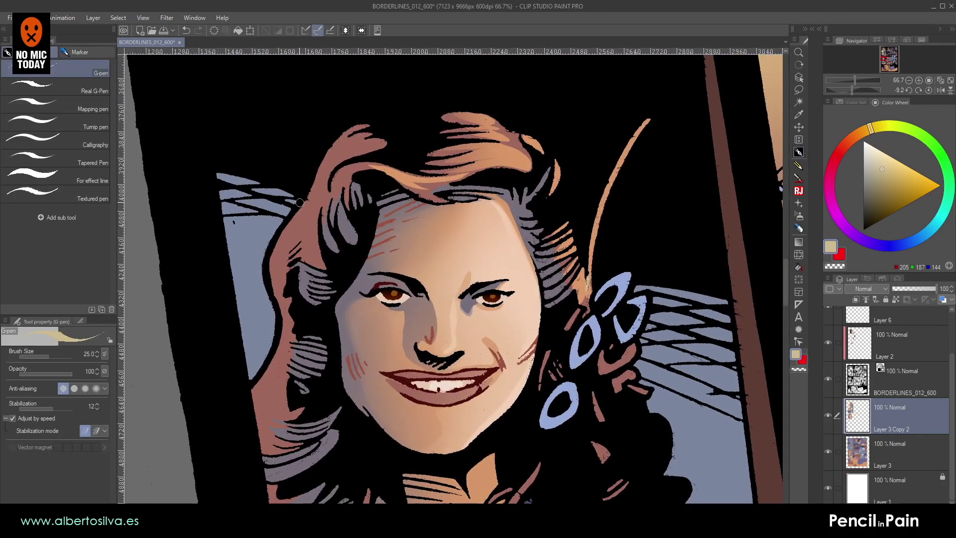
{"action": "scroll", "coordinate": [299, 202], "scroll_direction": "up", "scroll_amount": 3}
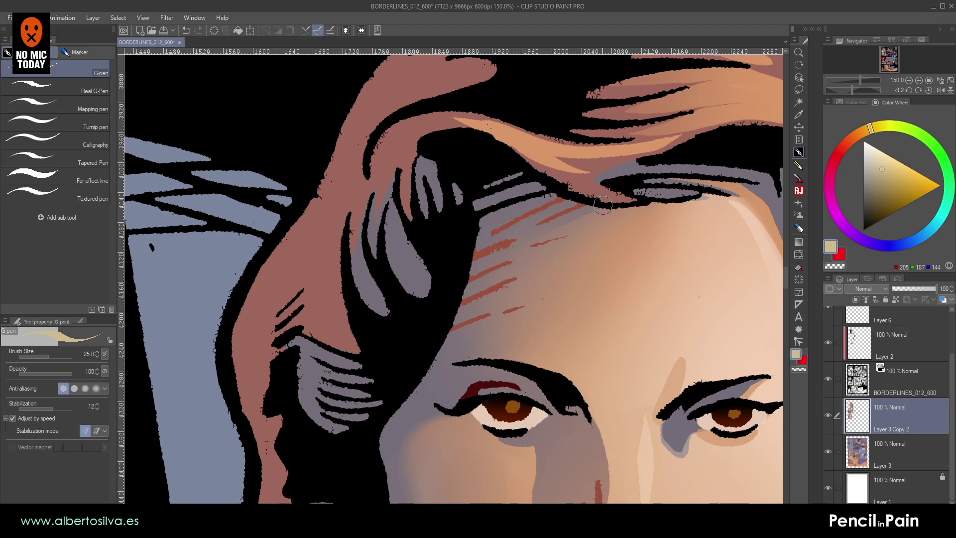
{"action": "left_click_drag", "start_coordinate": [516, 216], "coordinate": [535, 268]}
{"action": "left_click", "coordinate": [932, 228]}
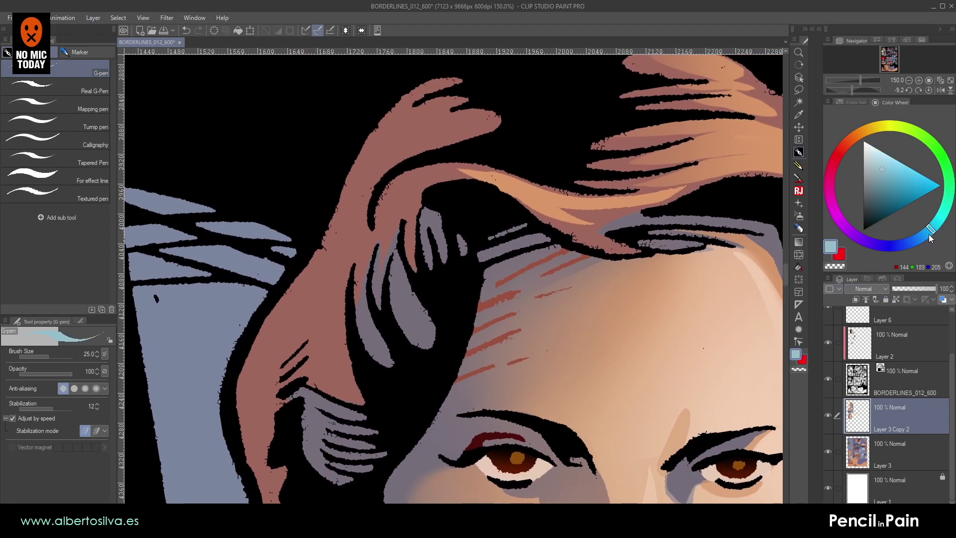
{"action": "left_click_drag", "start_coordinate": [911, 179], "coordinate": [927, 175]}
{"action": "key", "text": "ctrl+shift+n"}
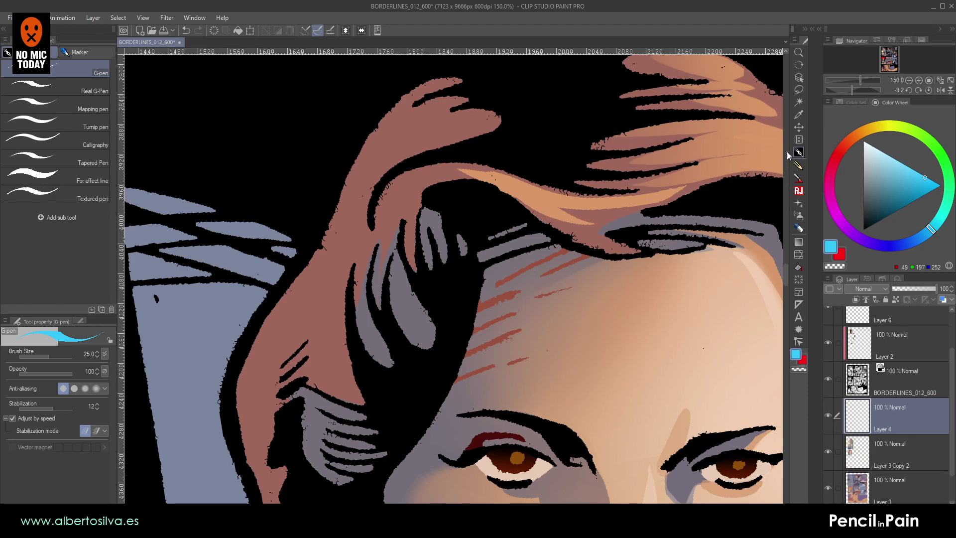
- Paint a sky-blue rim light along the upper outer edge of the hair on the shadowed side with the G-pen at size 40
{"action": "key", "text": "]"}
{"action": "mouse_move", "coordinate": [393, 107]}
{"action": "left_mouse_down"}
{"action": "mouse_move", "coordinate": [456, 81]}
{"action": "mouse_move", "coordinate": [376, 131]}
{"action": "mouse_move", "coordinate": [359, 171]}
{"action": "left_mouse_up"}
{"action": "key", "text": "bracketright"}
{"action": "left_click_drag", "start_coordinate": [387, 124], "coordinate": [334, 217]}
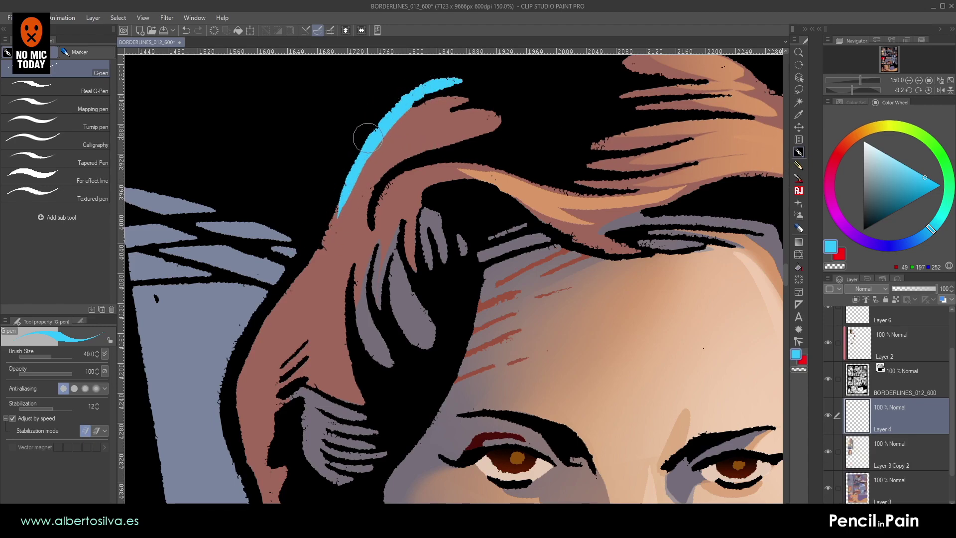
{"action": "left_click_drag", "start_coordinate": [371, 140], "coordinate": [337, 222]}
{"action": "mouse_move", "coordinate": [359, 157]}
{"action": "left_mouse_down"}
{"action": "mouse_move", "coordinate": [340, 243]}
{"action": "mouse_move", "coordinate": [256, 340]}
{"action": "left_mouse_up"}
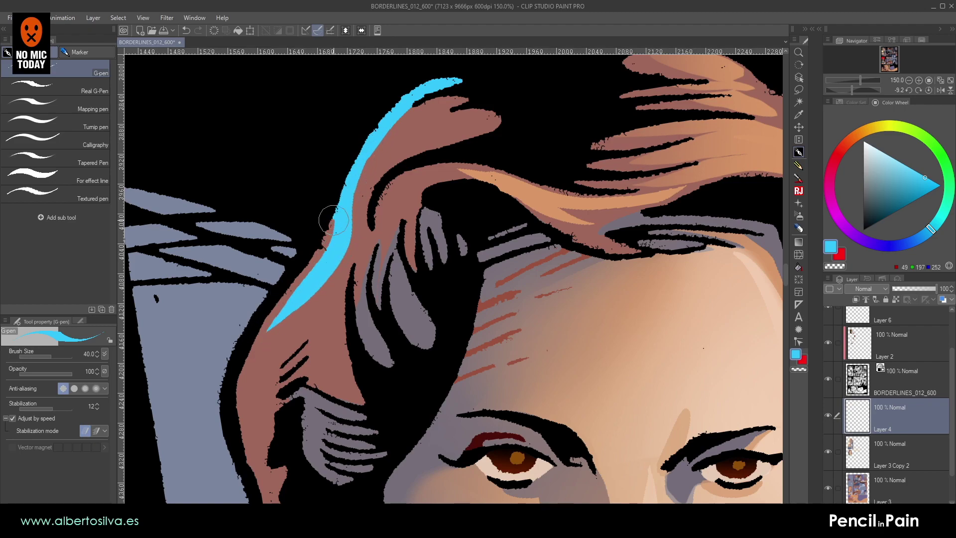
{"action": "left_click_drag", "start_coordinate": [328, 214], "coordinate": [249, 331]}
{"action": "key", "text": "ctrl+z"}
{"action": "left_click_drag", "start_coordinate": [334, 205], "coordinate": [287, 300]}
{"action": "mouse_move", "coordinate": [328, 238]}
{"action": "left_mouse_down"}
{"action": "mouse_move", "coordinate": [241, 384]}
{"action": "mouse_move", "coordinate": [251, 442]}
{"action": "left_mouse_up"}
{"action": "left_click_drag", "start_coordinate": [245, 367], "coordinate": [357, 184]}
- Continue the sky-blue rim light down the lower outer hair to the panel border with the G-pen at size 35, redoing unsatisfactory strokes
{"action": "key", "text": "shift+space"}
{"action": "mouse_move", "coordinate": [301, 211]}
{"action": "left_mouse_down"}
{"action": "mouse_move", "coordinate": [422, 161]}
{"action": "mouse_move", "coordinate": [384, 234]}
{"action": "left_mouse_up"}
{"action": "key", "text": "p"}
{"action": "mouse_move", "coordinate": [517, 142]}
{"action": "left_mouse_down"}
{"action": "mouse_move", "coordinate": [407, 196]}
{"action": "mouse_move", "coordinate": [509, 148]}
{"action": "mouse_move", "coordinate": [611, 147]}
{"action": "left_mouse_up"}
{"action": "key", "text": "shift+space"}
{"action": "mouse_move", "coordinate": [359, 224]}
{"action": "left_mouse_down"}
{"action": "mouse_move", "coordinate": [351, 318]}
{"action": "mouse_move", "coordinate": [373, 214]}
{"action": "left_mouse_up"}
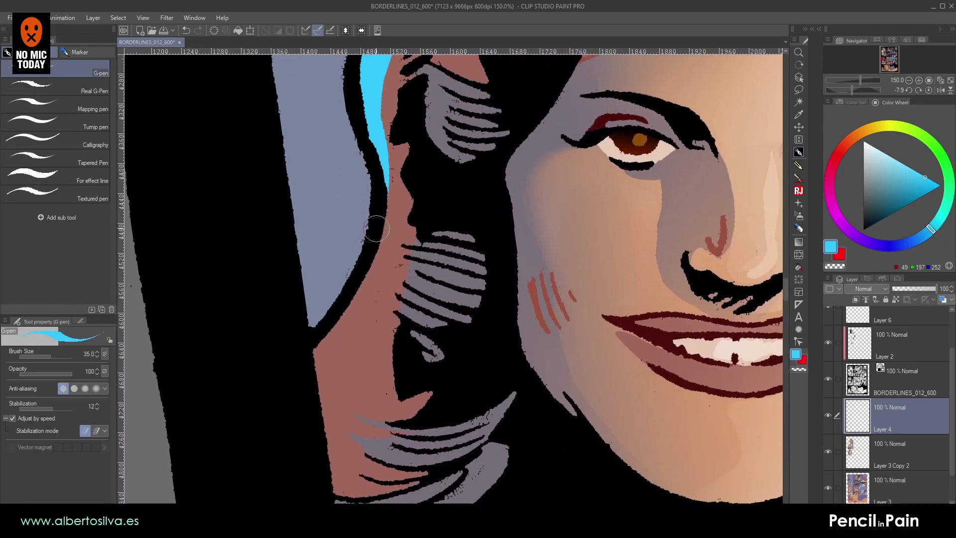
{"action": "left_click_drag", "start_coordinate": [394, 175], "coordinate": [323, 365]}
{"action": "left_click_drag", "start_coordinate": [383, 234], "coordinate": [318, 375]}
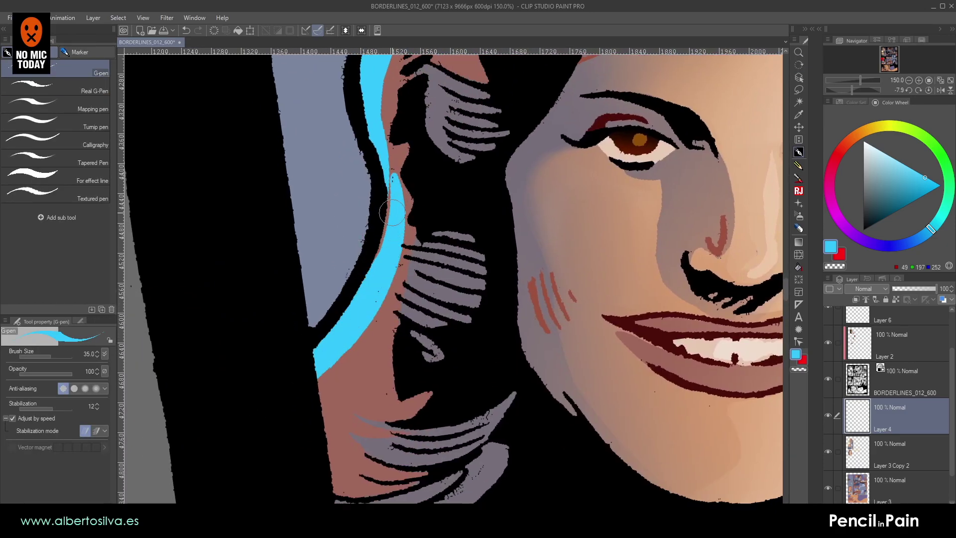
{"action": "key", "text": "ctrl+z"}
{"action": "key", "text": "ctrl+z"}
{"action": "mouse_move", "coordinate": [382, 164]}
{"action": "left_mouse_down"}
{"action": "mouse_move", "coordinate": [384, 239]}
{"action": "mouse_move", "coordinate": [309, 342]}
{"action": "left_mouse_up"}
{"action": "mouse_move", "coordinate": [371, 262]}
{"action": "left_mouse_down"}
{"action": "mouse_move", "coordinate": [371, 291]}
{"action": "mouse_move", "coordinate": [314, 352]}
{"action": "mouse_move", "coordinate": [343, 318]}
{"action": "mouse_move", "coordinate": [398, 205]}
{"action": "left_mouse_up"}
{"action": "mouse_move", "coordinate": [311, 245]}
{"action": "left_mouse_down"}
{"action": "mouse_move", "coordinate": [396, 198]}
{"action": "mouse_move", "coordinate": [363, 331]}
{"action": "left_mouse_up"}
{"action": "mouse_move", "coordinate": [462, 249]}
{"action": "left_mouse_down"}
{"action": "mouse_move", "coordinate": [432, 355]}
{"action": "mouse_move", "coordinate": [421, 349]}
{"action": "mouse_move", "coordinate": [435, 286]}
{"action": "mouse_move", "coordinate": [436, 295]}
{"action": "left_mouse_up"}
{"action": "key", "text": "r"}
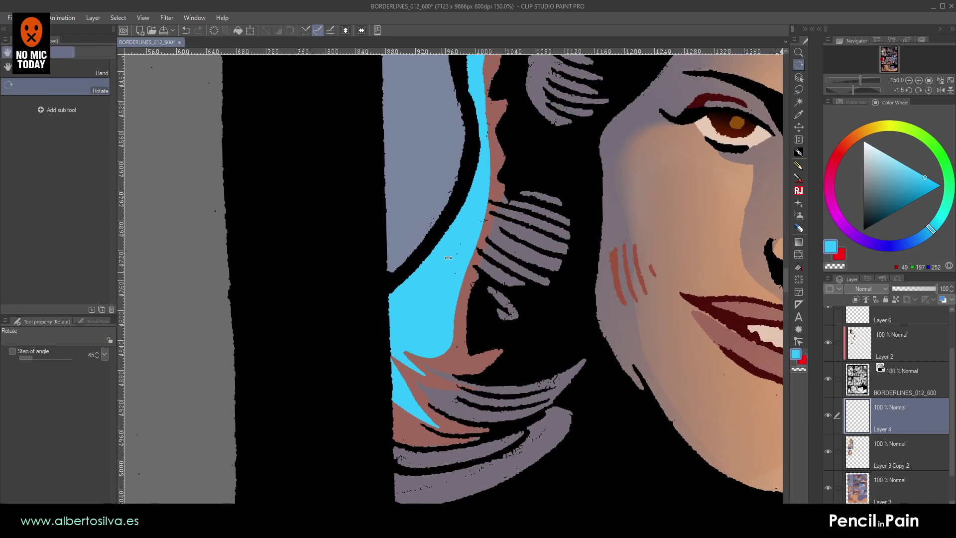
{"action": "key", "text": "p"}
{"action": "mouse_move", "coordinate": [475, 80]}
{"action": "left_mouse_down"}
{"action": "mouse_move", "coordinate": [495, 112]}
{"action": "mouse_move", "coordinate": [493, 167]}
{"action": "left_mouse_up"}
{"action": "key", "text": "ctrl+z"}
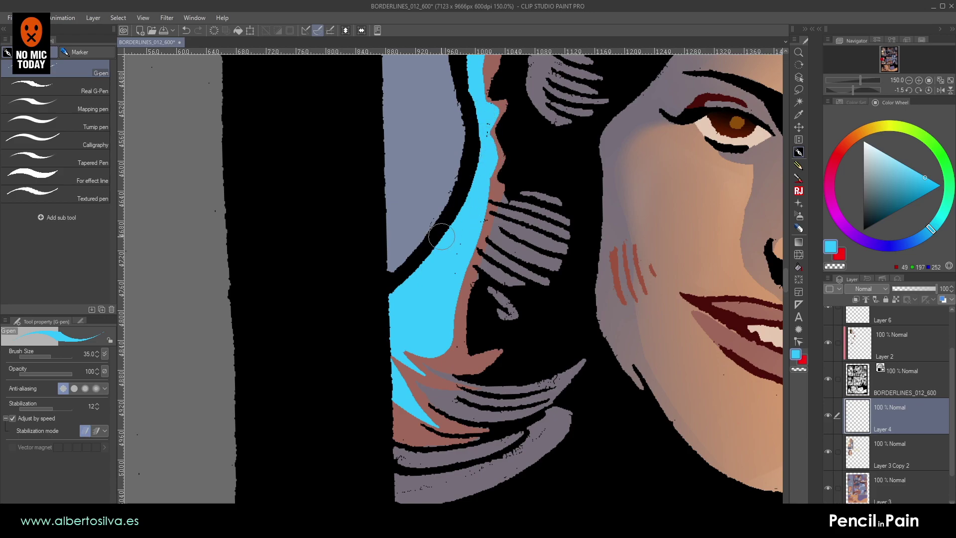
- Lasso the curved lock above the shadowed temple, fill it with a sky-blue foreground-to-transparent gradient, and deselect
{"action": "left_click", "coordinate": [907, 81]}
{"action": "left_click", "coordinate": [907, 81]}
{"action": "left_click", "coordinate": [908, 81]}
{"action": "left_click", "coordinate": [907, 81]}
{"action": "key", "text": "r"}
{"action": "left_click_drag", "start_coordinate": [587, 207], "coordinate": [589, 212]}
{"action": "key", "text": "p"}
{"action": "scroll", "coordinate": [590, 213], "scroll_direction": "up", "scroll_amount": 3}
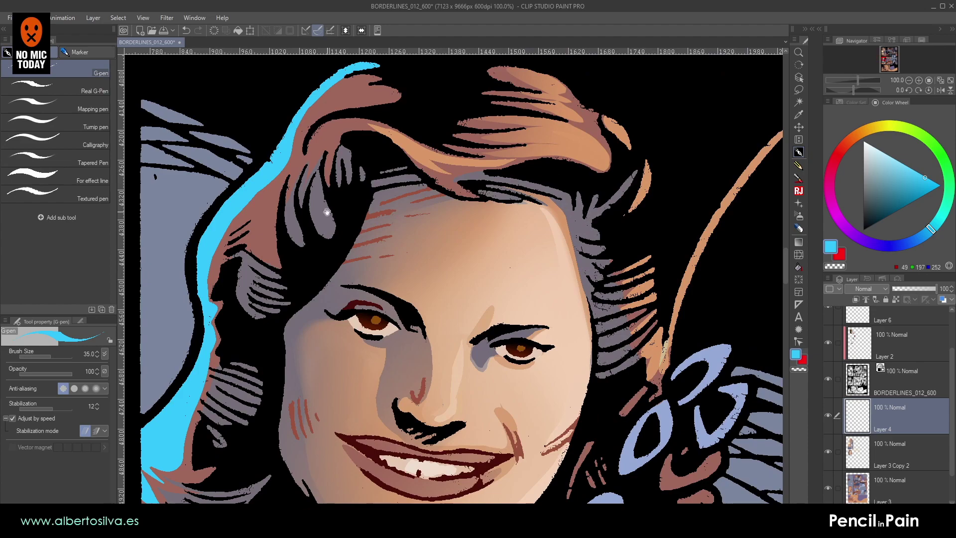
{"action": "left_click_drag", "start_coordinate": [299, 200], "coordinate": [392, 189]}
{"action": "left_click", "coordinate": [799, 90]}
{"action": "key", "text": "r"}
{"action": "left_click_drag", "start_coordinate": [398, 111], "coordinate": [326, 153]}
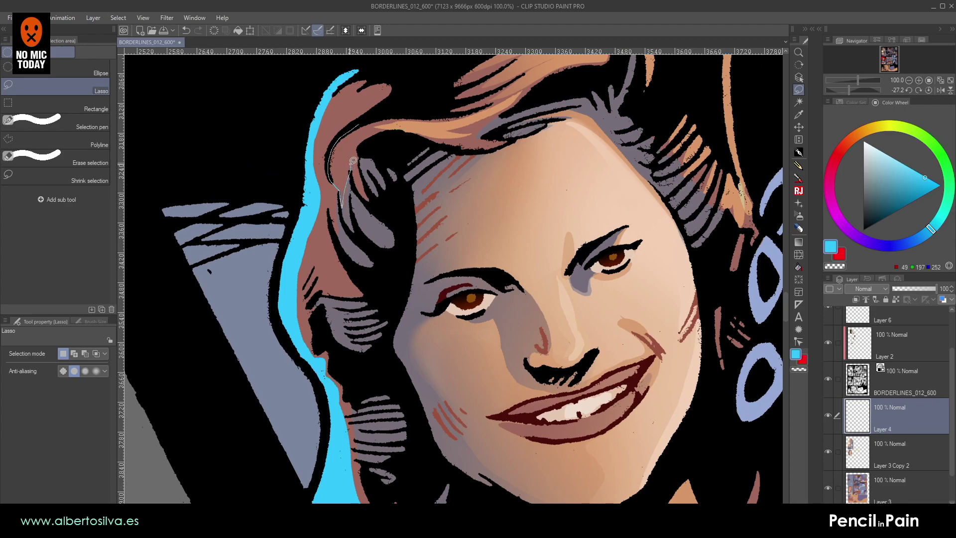
{"action": "left_click_drag", "start_coordinate": [392, 117], "coordinate": [392, 118]}
{"action": "key", "text": "g"}
{"action": "left_click_drag", "start_coordinate": [307, 153], "coordinate": [453, 99]}
{"action": "key", "text": "ctrl+d"}
{"action": "double_click", "coordinate": [329, 265]}
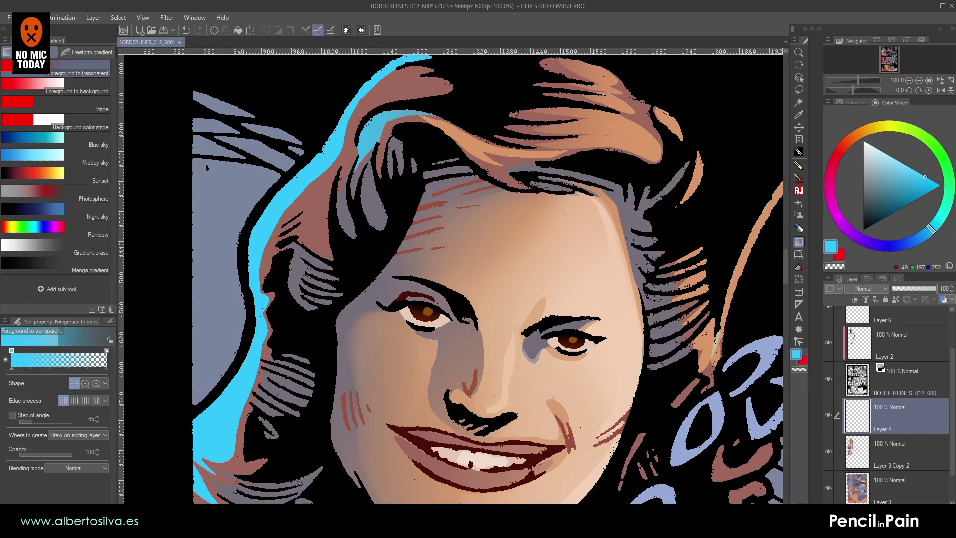
- Lasso the hair beside the rim light below the curved lock, fade sky blue into it with a gradient, and deselect
{"action": "left_click", "coordinate": [798, 90]}
{"action": "mouse_move", "coordinate": [304, 182]}
{"action": "left_mouse_down"}
{"action": "mouse_move", "coordinate": [288, 209]}
{"action": "mouse_move", "coordinate": [307, 205]}
{"action": "mouse_move", "coordinate": [292, 221]}
{"action": "mouse_move", "coordinate": [307, 218]}
{"action": "mouse_move", "coordinate": [321, 241]}
{"action": "mouse_move", "coordinate": [350, 106]}
{"action": "mouse_move", "coordinate": [316, 166]}
{"action": "mouse_move", "coordinate": [327, 257]}
{"action": "left_mouse_up"}
{"action": "left_click", "coordinate": [798, 242]}
{"action": "key", "text": "ctrl+d"}
- Mute the bright blue of the hair rim light with a Hue/Saturation/Luminosity correction
{"action": "scroll", "coordinate": [282, 151], "scroll_direction": "down", "scroll_amount": 1}
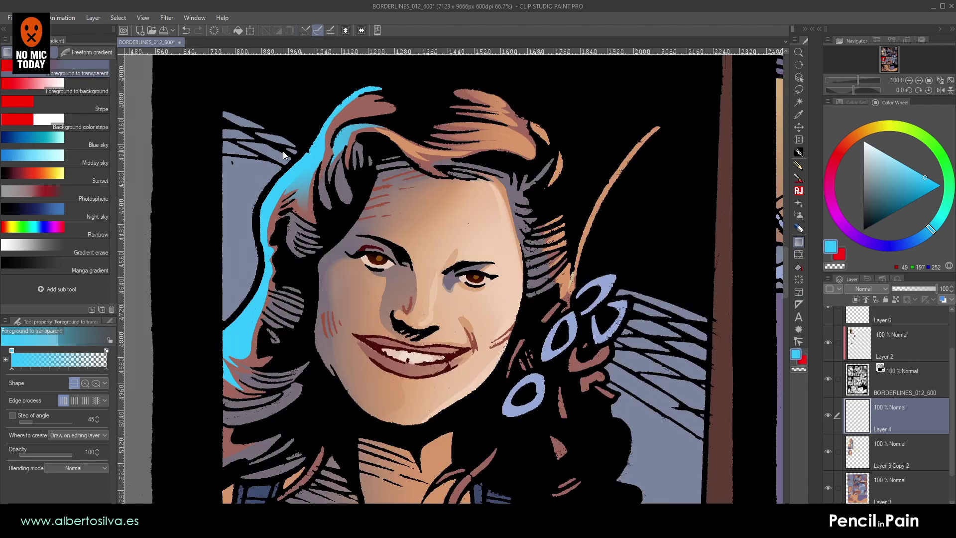
{"action": "scroll", "coordinate": [283, 151], "scroll_direction": "down", "scroll_amount": 2}
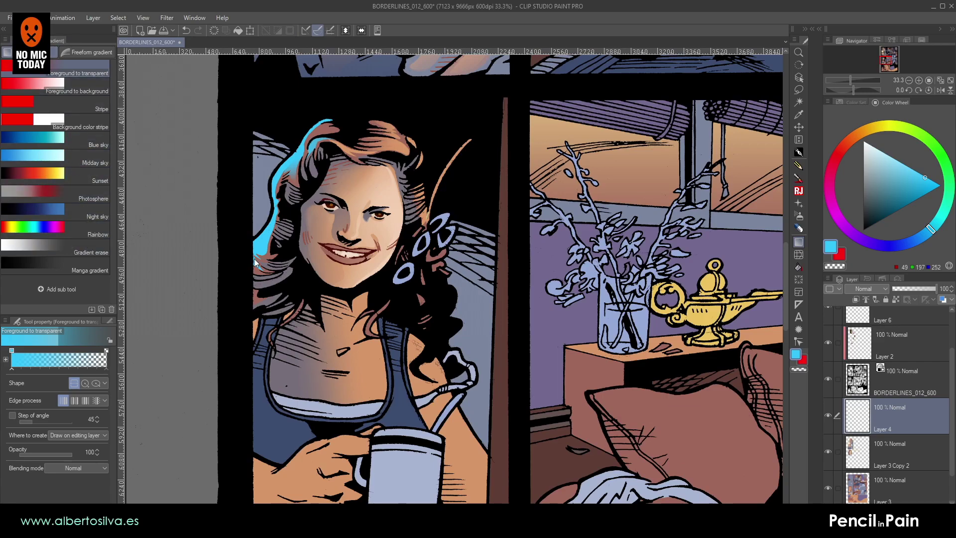
{"action": "key", "text": "ctrl+u"}
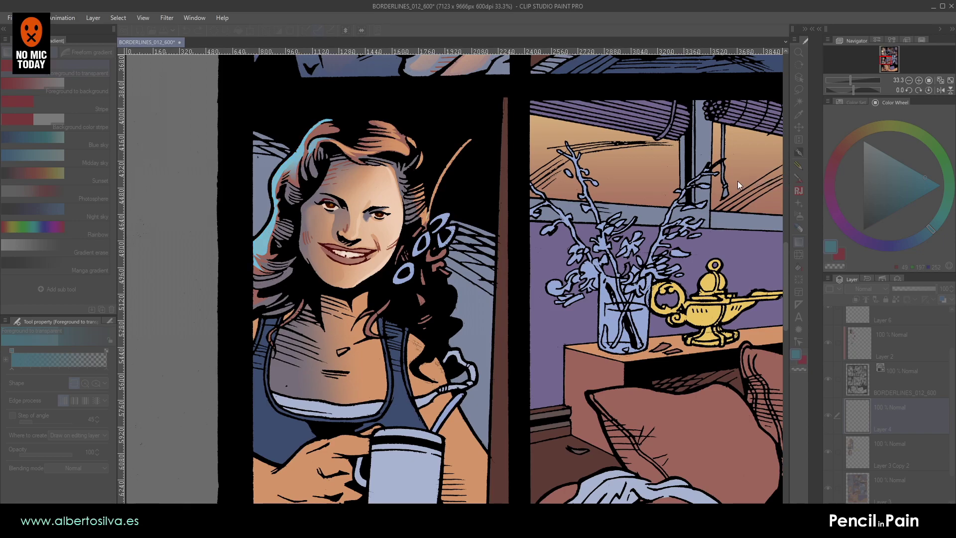
{"action": "mouse_move", "coordinate": [783, 148]}
{"action": "left_mouse_down"}
{"action": "mouse_move", "coordinate": [772, 151]}
{"action": "mouse_move", "coordinate": [792, 151]}
{"action": "left_mouse_up"}
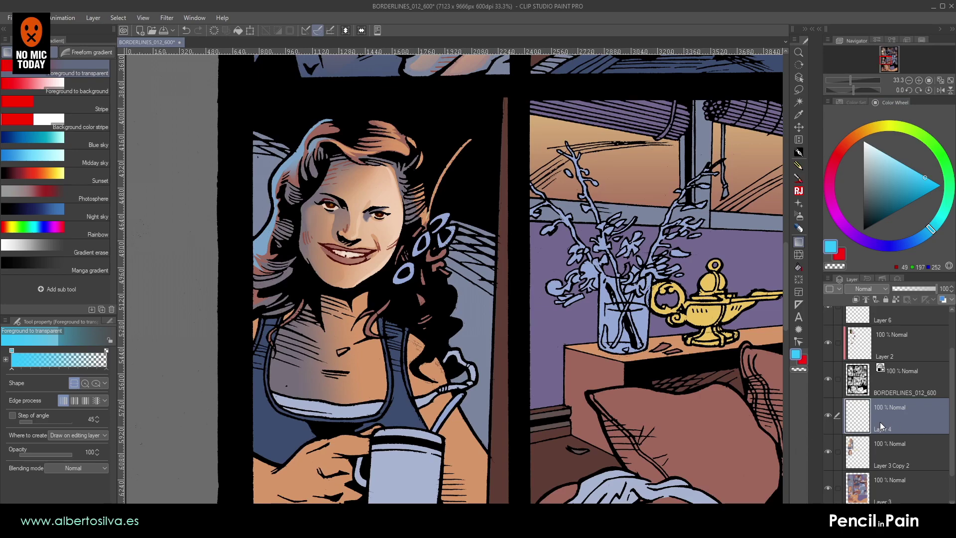
- Lasso a long curved area down the shadowed cheek, from beside the eye to the jaw
{"action": "key", "text": "ctrl+plus"}
{"action": "key", "text": "ctrl+plus"}
{"action": "key", "text": "ctrl+plus"}
{"action": "key", "text": "ctrl+plus"}
{"action": "left_click_drag", "start_coordinate": [367, 162], "coordinate": [561, 316]}
{"action": "mouse_move", "coordinate": [298, 127]}
{"action": "left_mouse_down"}
{"action": "mouse_move", "coordinate": [575, 198]}
{"action": "mouse_move", "coordinate": [620, 220]}
{"action": "left_mouse_up"}
{"action": "left_click", "coordinate": [798, 89]}
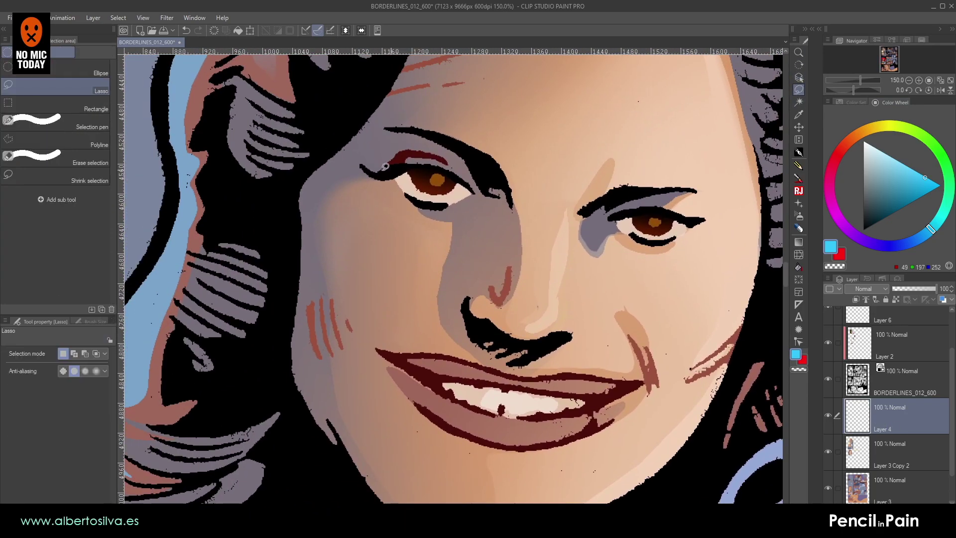
{"action": "mouse_move", "coordinate": [336, 174]}
{"action": "left_mouse_down"}
{"action": "mouse_move", "coordinate": [310, 227]}
{"action": "mouse_move", "coordinate": [318, 377]}
{"action": "mouse_move", "coordinate": [331, 412]}
{"action": "mouse_move", "coordinate": [377, 458]}
{"action": "mouse_move", "coordinate": [376, 400]}
{"action": "mouse_move", "coordinate": [359, 348]}
{"action": "mouse_move", "coordinate": [381, 254]}
{"action": "mouse_move", "coordinate": [346, 175]}
{"action": "left_mouse_up"}
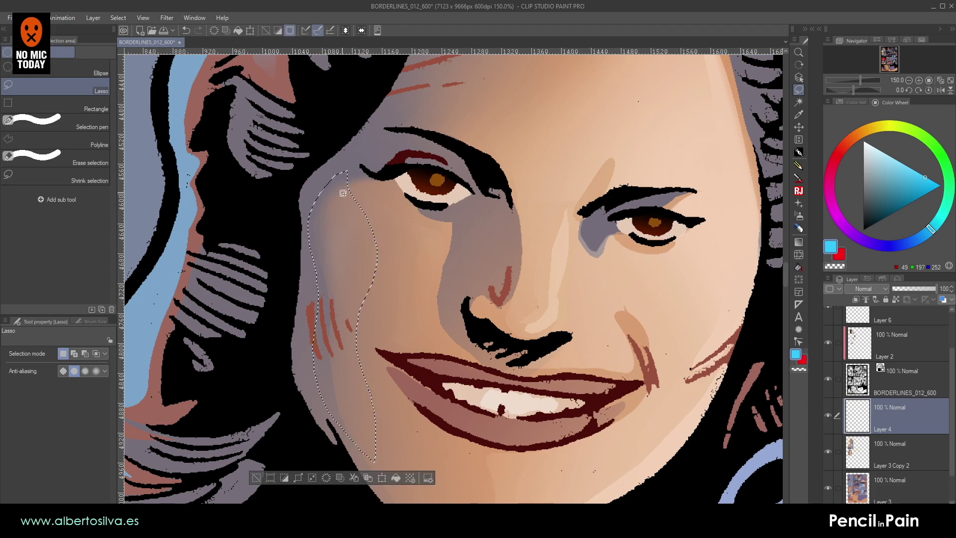
- Try a sky-blue foreground-to-transparent gradient across the cheek selection on the hair rim-light layer
{"action": "left_click", "coordinate": [799, 242]}
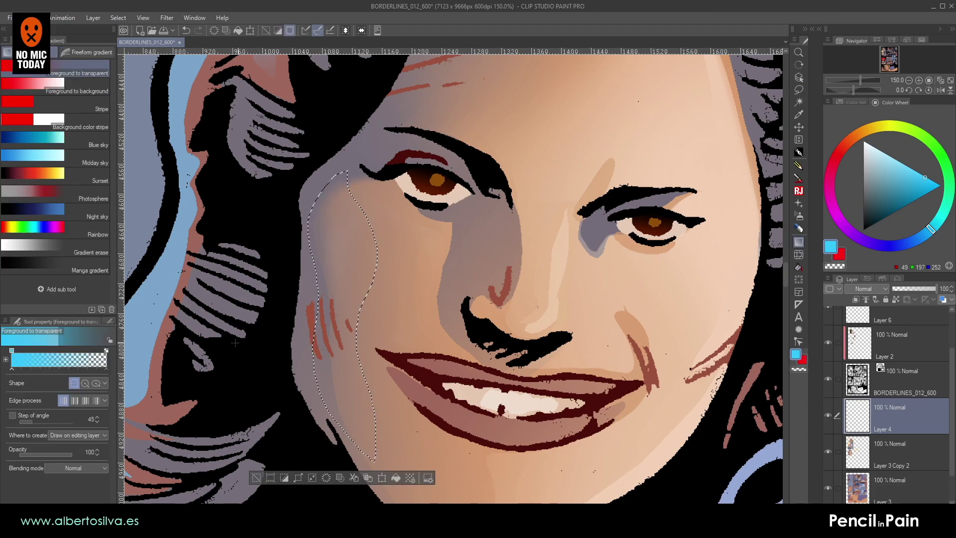
{"action": "left_click_drag", "start_coordinate": [305, 290], "coordinate": [387, 336]}
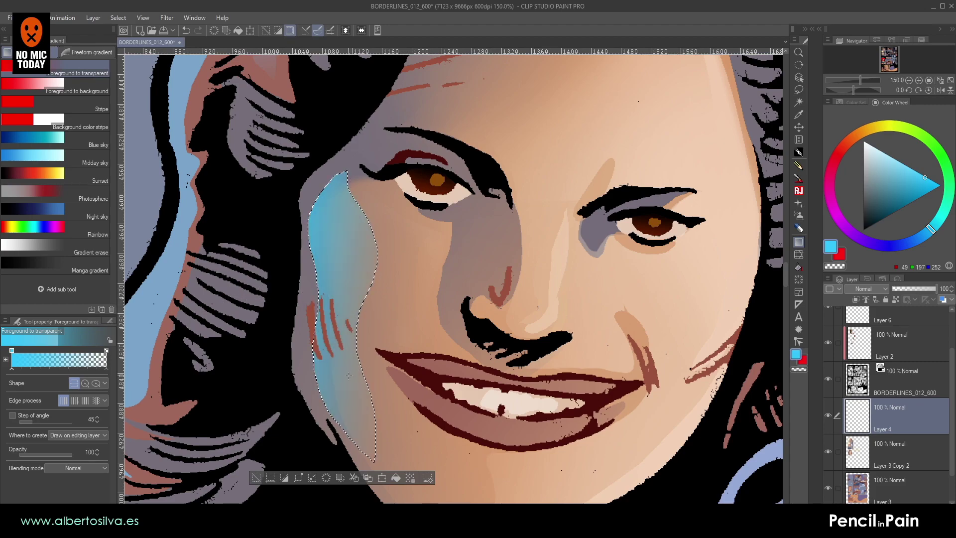
{"action": "left_click", "coordinate": [909, 80]}
{"action": "left_click", "coordinate": [908, 81]}
{"action": "left_click", "coordinate": [908, 80]}
{"action": "left_click", "coordinate": [908, 80]}
{"action": "left_click", "coordinate": [909, 80]}
{"action": "left_click", "coordinate": [908, 81]}
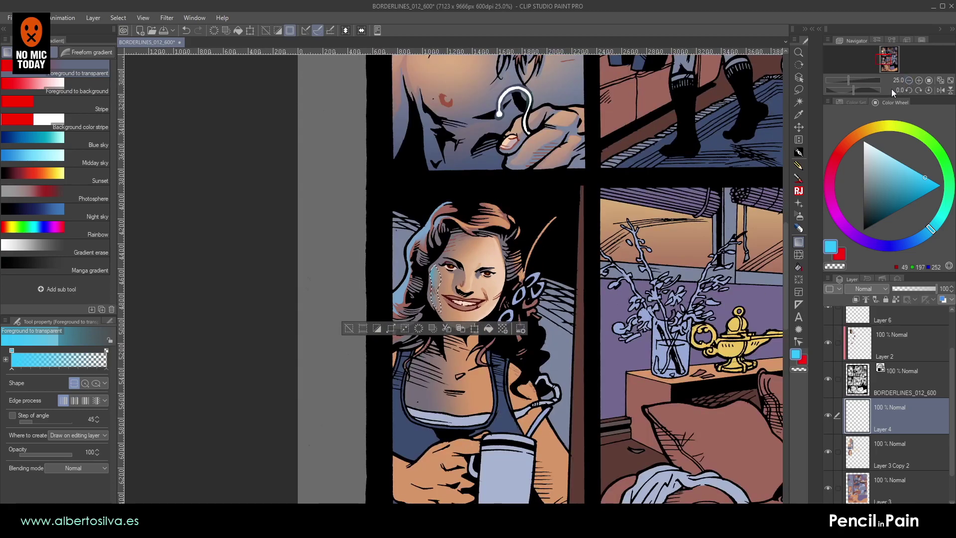
{"action": "left_click", "coordinate": [918, 79]}
{"action": "left_click", "coordinate": [919, 80]}
{"action": "left_click", "coordinate": [919, 80]}
{"action": "left_click", "coordinate": [920, 79]}
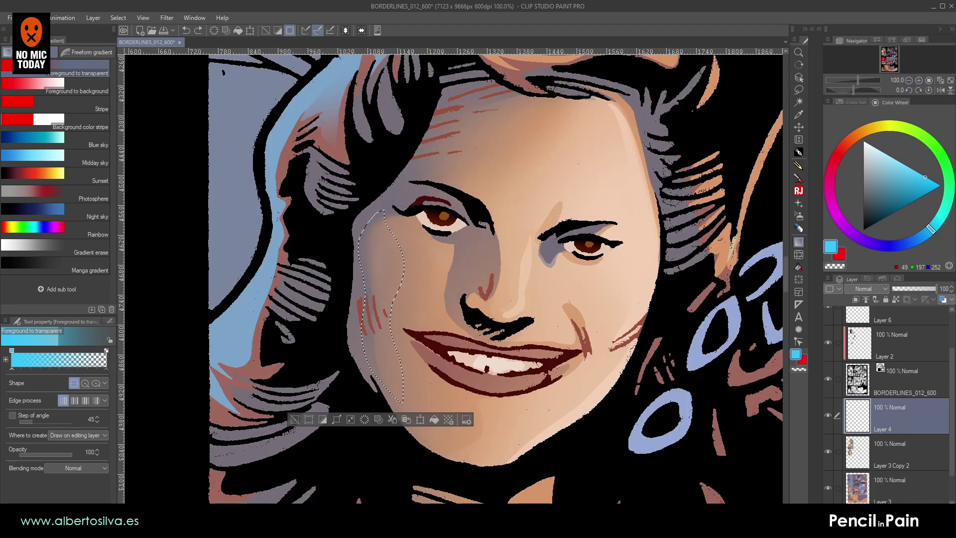
- Add a new layer, apply a sky-blue foreground-to-transparent gradient across the selected cheek area, and deselect
{"action": "key", "text": "ctrl+shift+n"}
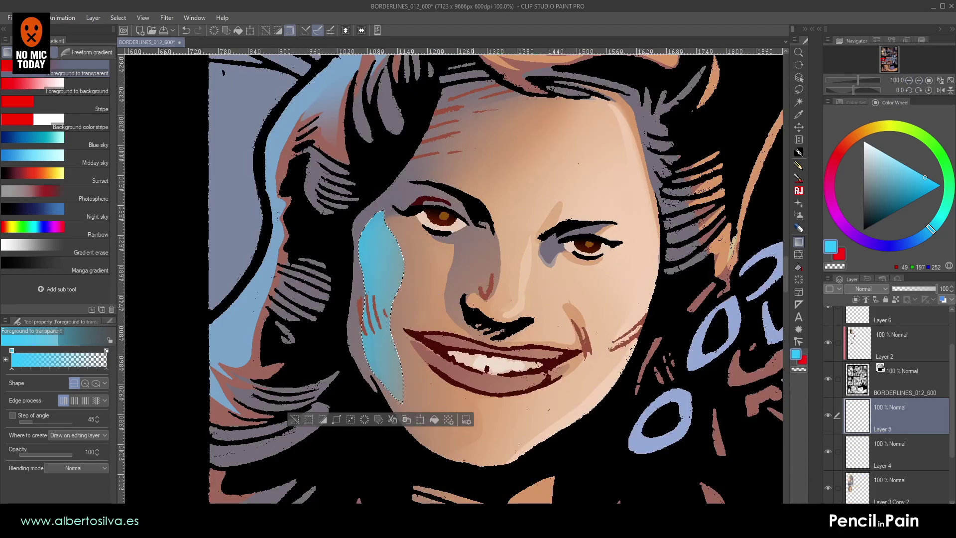
{"action": "left_click_drag", "start_coordinate": [255, 275], "coordinate": [413, 299]}
{"action": "key", "text": "ctrl+d"}
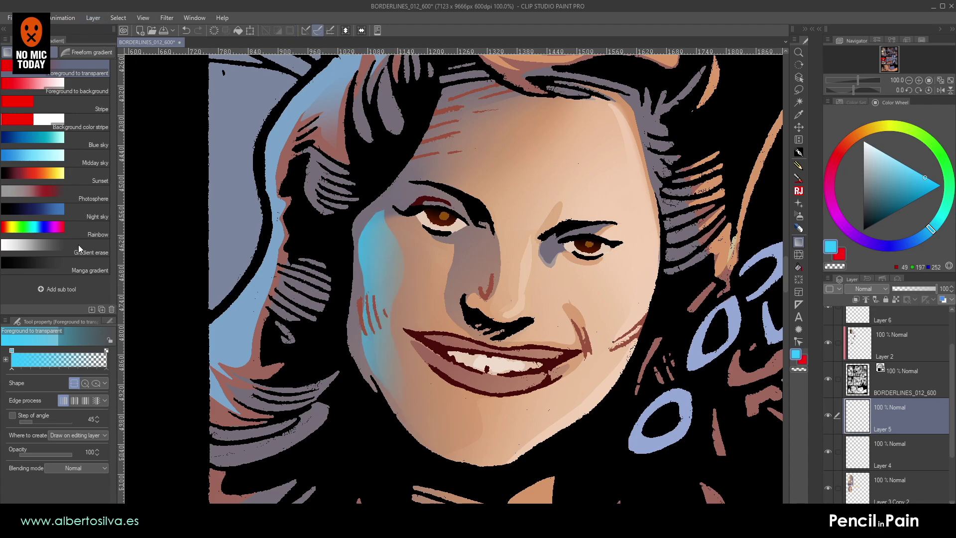
- Mute the cheek rim light with a Hue/Saturation/Luminosity correction and lower its layer opacity to 58%
{"action": "key", "text": "ctrl+u"}
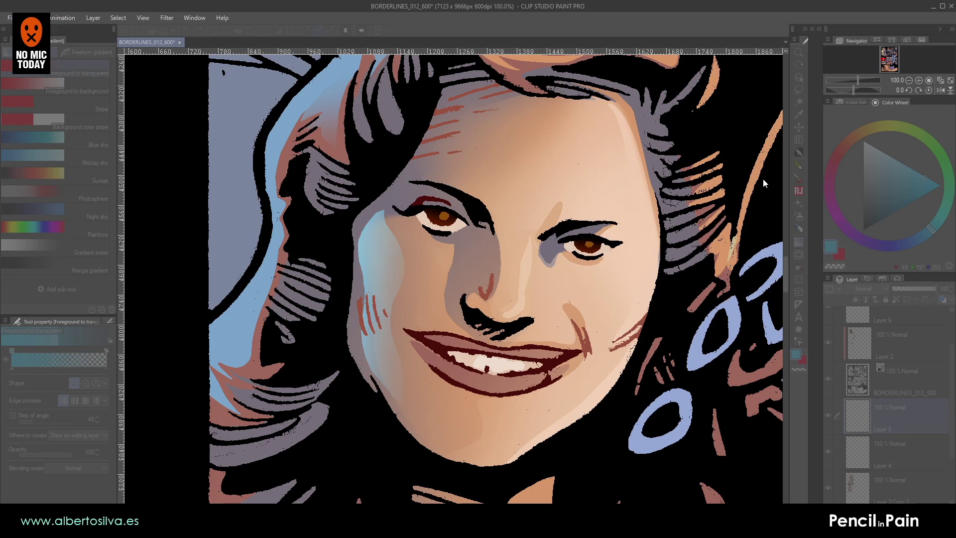
{"action": "left_click_drag", "start_coordinate": [928, 292], "coordinate": [913, 288]}
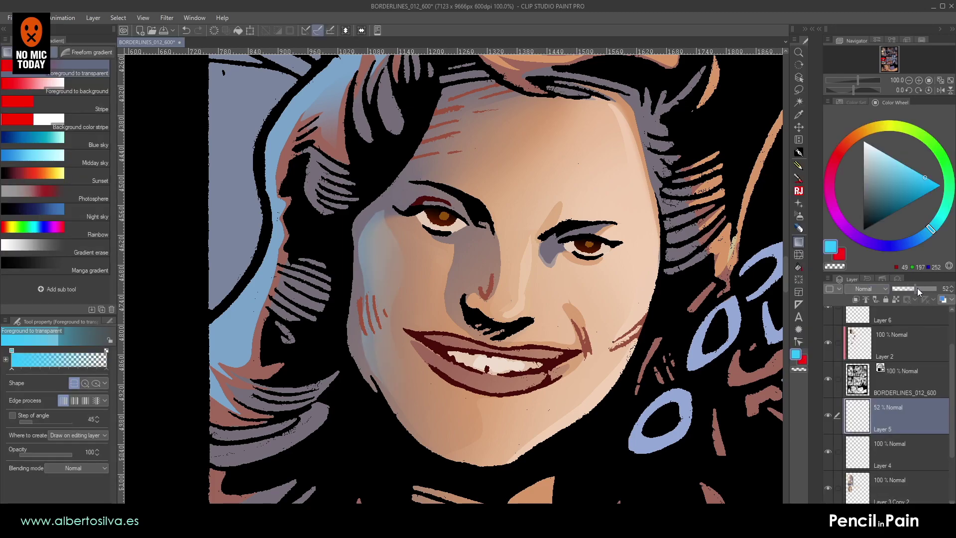
{"action": "left_click", "coordinate": [909, 79]}
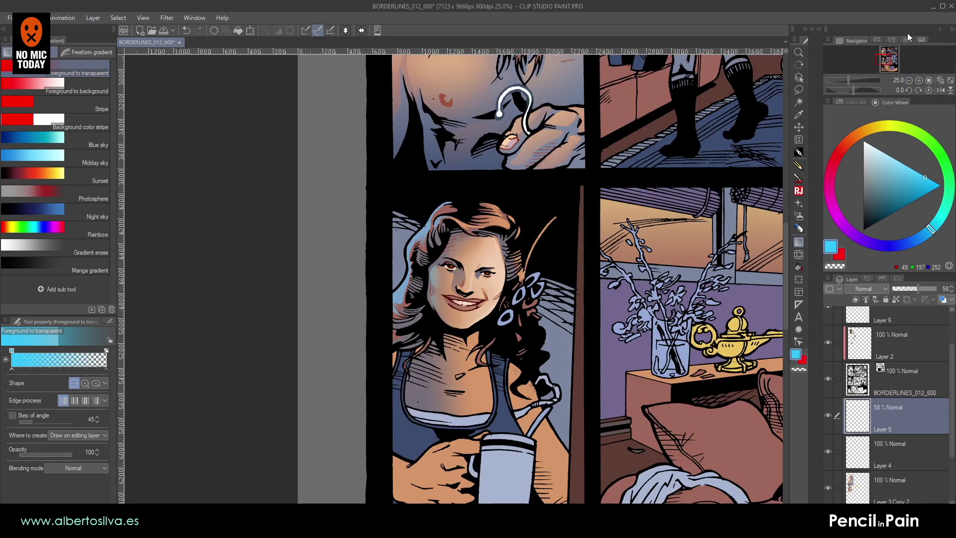
{"action": "mouse_move", "coordinate": [885, 64]}
{"action": "left_mouse_down"}
{"action": "mouse_move", "coordinate": [886, 50]}
{"action": "mouse_move", "coordinate": [882, 59]}
{"action": "left_mouse_up"}
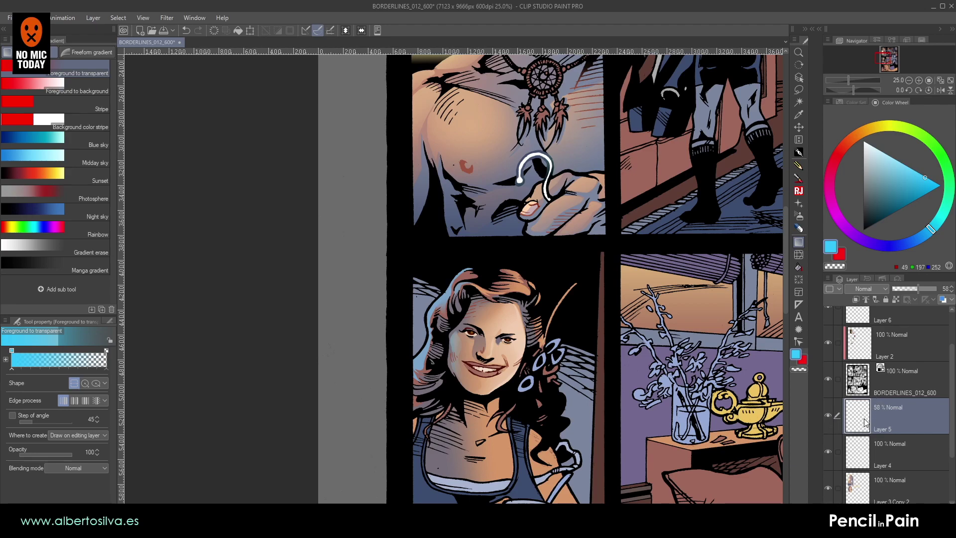
- Merge the cheek rim-light layer, Layer 5, into Layer 4
{"action": "left_click", "coordinate": [858, 456]}
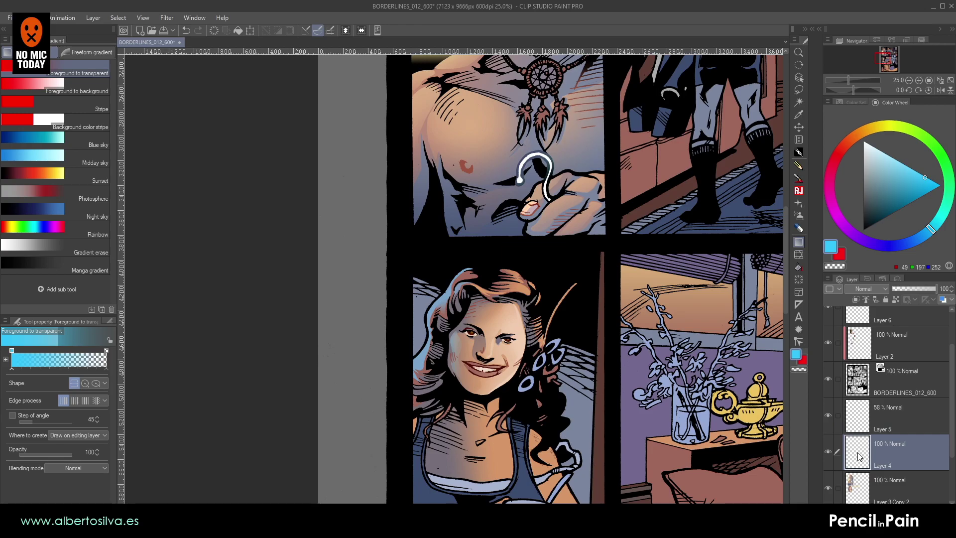
{"action": "left_click", "coordinate": [874, 420]}
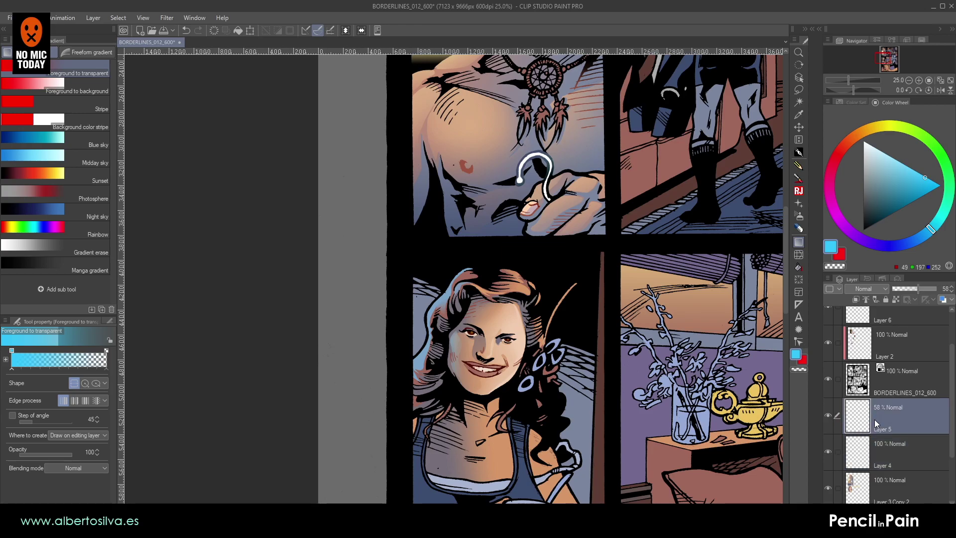
{"action": "key", "text": "Delete"}
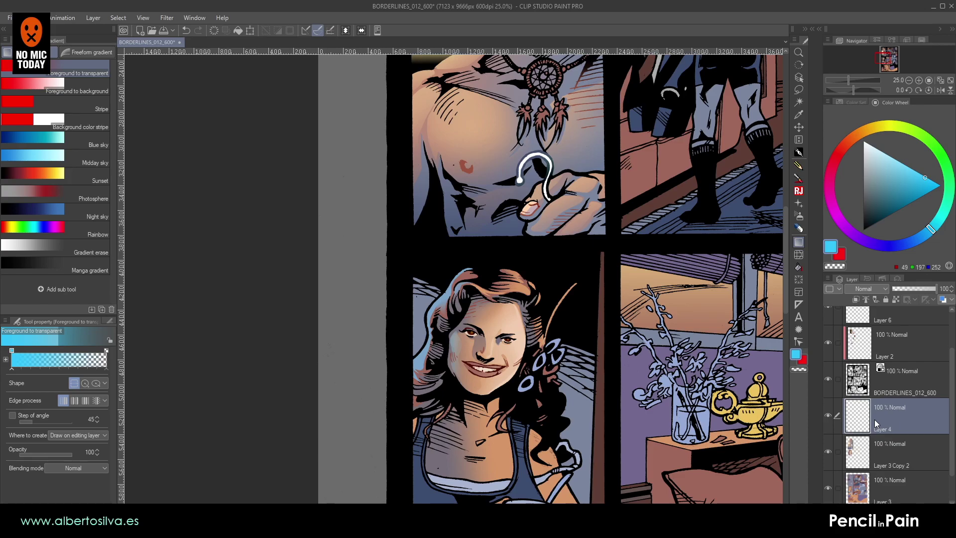
- Lasso the ink line beneath the shaded eye, nudge it slightly closer to the eye on the BORDERLINES_012_600 layer, and deselect
{"action": "key", "text": "ctrl+plus"}
{"action": "key", "text": "ctrl+plus"}
{"action": "key", "text": "ctrl+plus"}
{"action": "key", "text": "ctrl+plus"}
{"action": "key", "text": "ctrl+plus"}
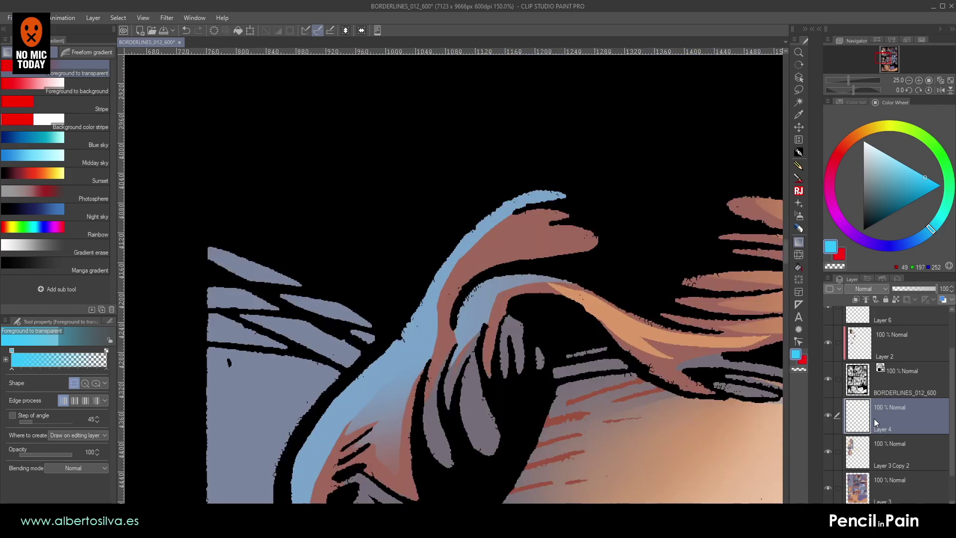
{"action": "left_click_drag", "start_coordinate": [449, 286], "coordinate": [366, 148]}
{"action": "key", "text": "r"}
{"action": "left_click_drag", "start_coordinate": [299, 193], "coordinate": [264, 281]}
{"action": "key", "text": "m"}
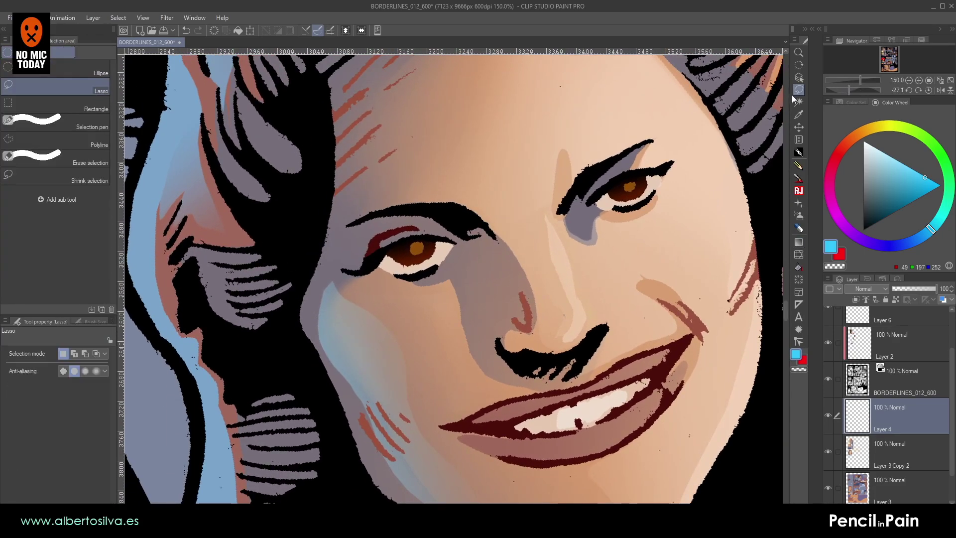
{"action": "mouse_move", "coordinate": [439, 255]}
{"action": "left_mouse_down"}
{"action": "mouse_move", "coordinate": [408, 269]}
{"action": "mouse_move", "coordinate": [421, 288]}
{"action": "mouse_move", "coordinate": [439, 256]}
{"action": "left_mouse_up"}
{"action": "left_click", "coordinate": [862, 351]}
{"action": "key", "text": "r"}
{"action": "double_click", "coordinate": [767, 318]}
{"action": "key", "text": "m"}
{"action": "left_click", "coordinate": [881, 380]}
{"action": "left_click", "coordinate": [798, 127]}
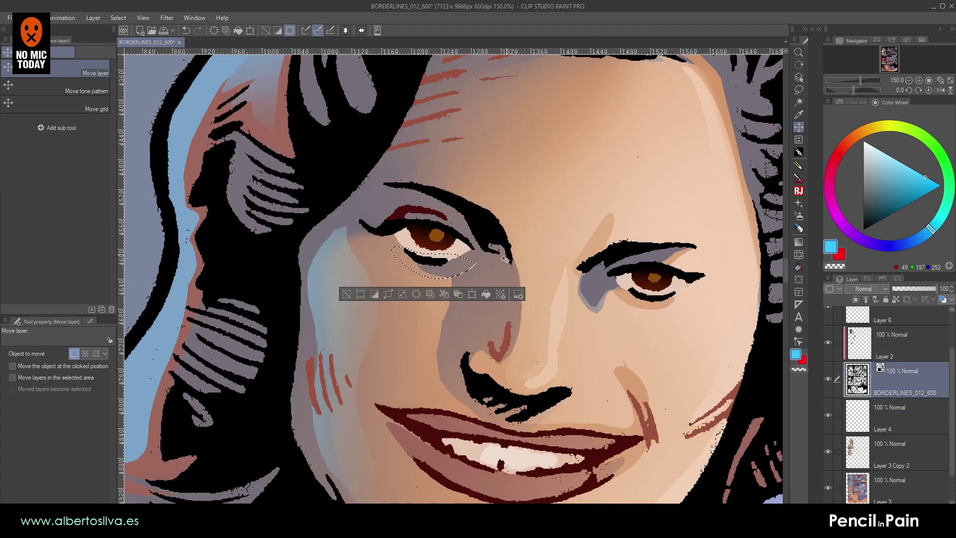
{"action": "left_click_drag", "start_coordinate": [486, 250], "coordinate": [488, 248]}
{"action": "key", "text": "ctrl+d"}
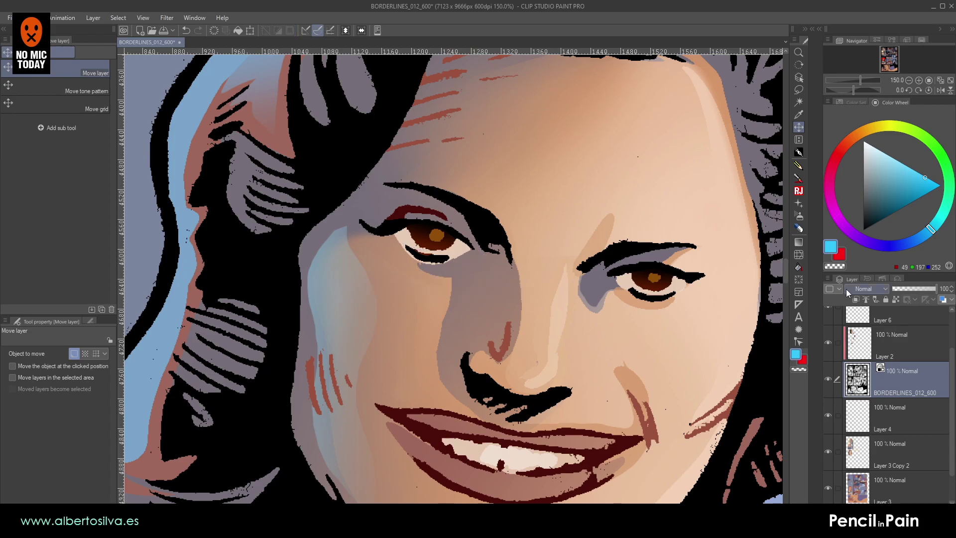
- Erase along the shaded eye's lower lid on Layer 2 using the Hard eraser at size 17.5
{"action": "left_click", "coordinate": [861, 352]}
{"action": "mouse_move", "coordinate": [689, 358]}
{"action": "left_mouse_down"}
{"action": "mouse_move", "coordinate": [685, 190]}
{"action": "mouse_move", "coordinate": [604, 82]}
{"action": "mouse_move", "coordinate": [626, 100]}
{"action": "left_mouse_up"}
{"action": "left_click", "coordinate": [798, 228]}
{"action": "key", "text": "["}
{"action": "key", "text": "["}
{"action": "key", "text": "["}
{"action": "key", "text": "["}
{"action": "key", "text": "["}
{"action": "key", "text": "["}
{"action": "key", "text": "["}
{"action": "key", "text": "["}
{"action": "key", "text": "["}
{"action": "key", "text": "["}
{"action": "key", "text": "["}
{"action": "key", "text": "["}
{"action": "key", "text": "["}
{"action": "key", "text": "["}
{"action": "key", "text": "["}
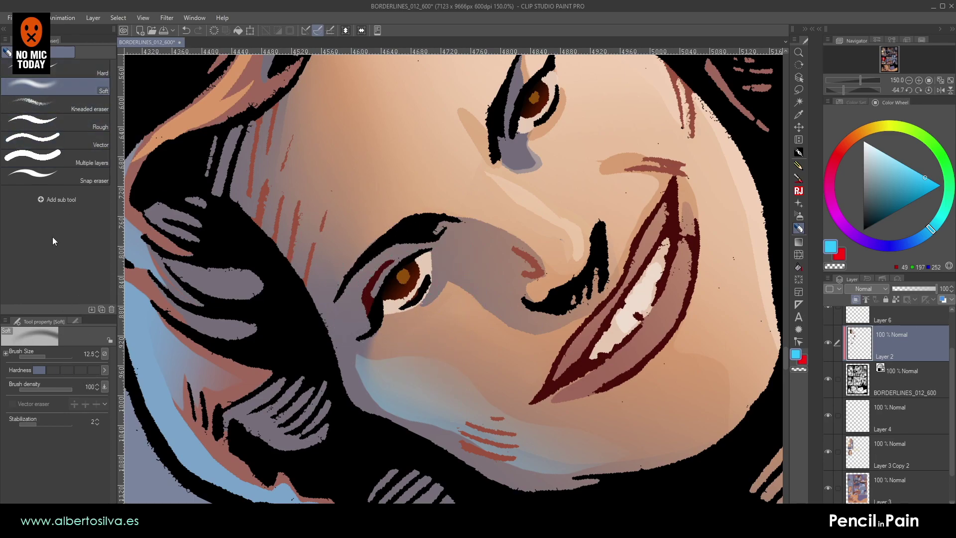
{"action": "left_click", "coordinate": [55, 70]}
{"action": "left_click_drag", "start_coordinate": [401, 304], "coordinate": [427, 298]}
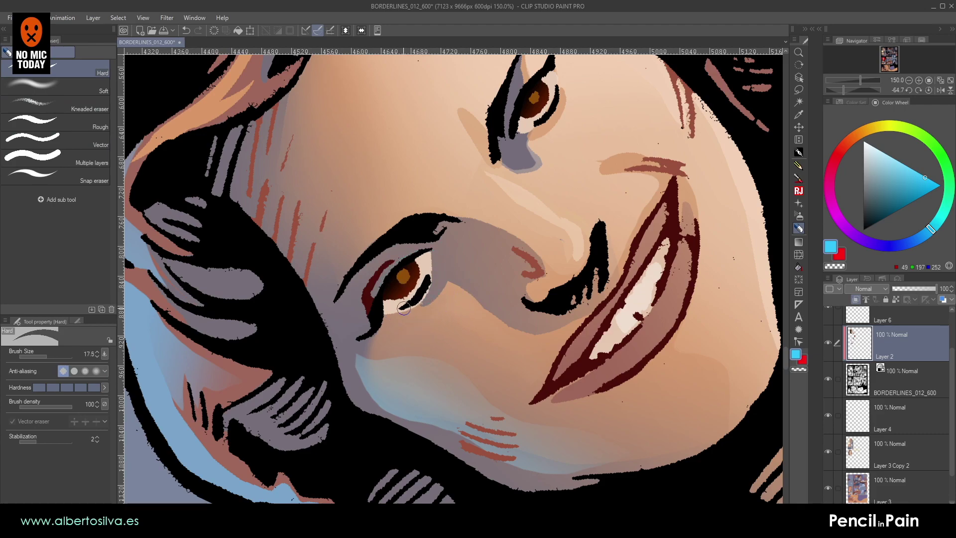
- Paint the sampled nose-shadow tone beneath the shaded eye with the G-pen on Layer 3 Copy 2
{"action": "key", "text": "p"}
{"action": "left_click", "coordinate": [438, 252], "text": "alt"}
{"action": "left_click_drag", "start_coordinate": [441, 238], "coordinate": [428, 277]}
{"action": "key", "text": "ctrl+z"}
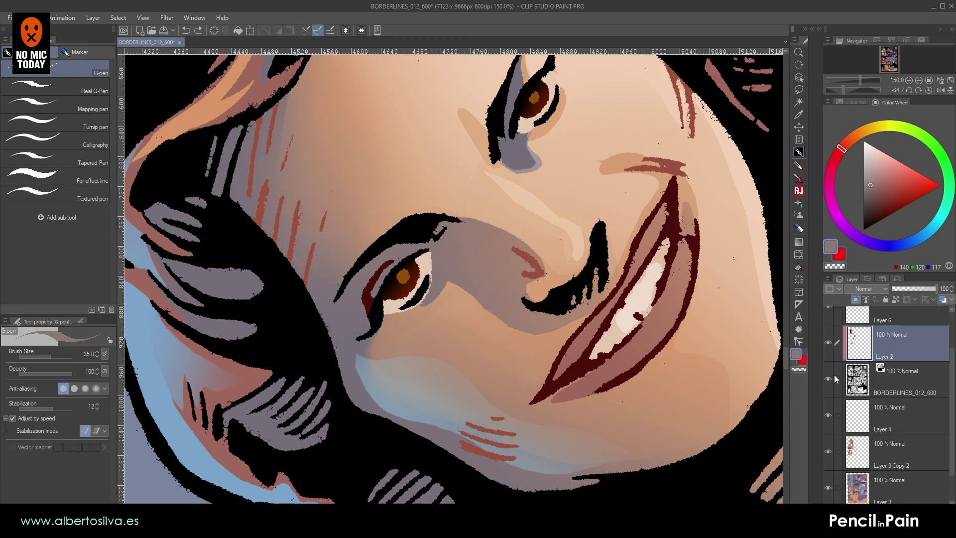
{"action": "left_click", "coordinate": [865, 453]}
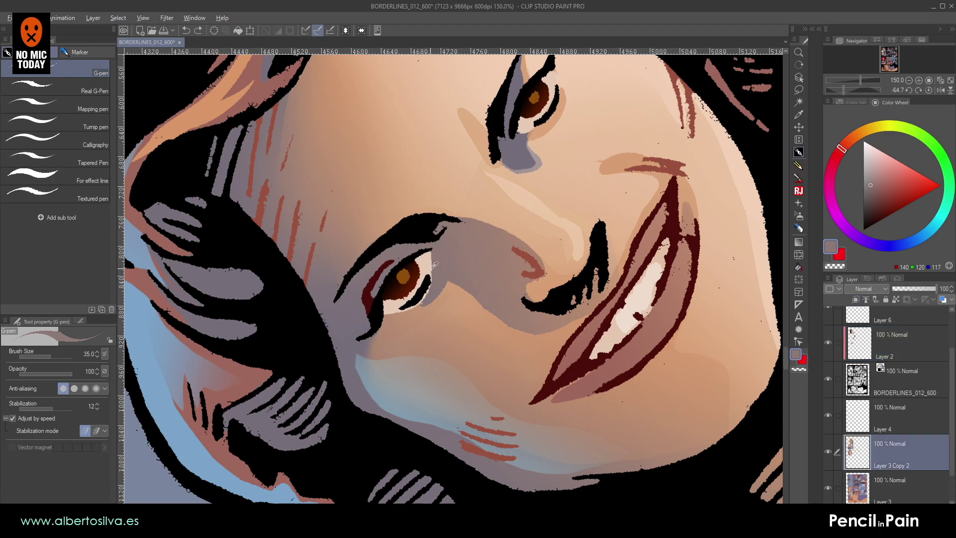
{"action": "left_click_drag", "start_coordinate": [431, 255], "coordinate": [427, 296]}
- Touch up the outer corner of the shaded eye with the sampled skin colour, then sample the pale eye-white tone
{"action": "key", "text": "shift+space"}
{"action": "mouse_move", "coordinate": [376, 264]}
{"action": "left_mouse_down"}
{"action": "mouse_move", "coordinate": [386, 238]}
{"action": "mouse_move", "coordinate": [515, 259]}
{"action": "left_mouse_up"}
{"action": "left_click", "coordinate": [458, 221], "text": "alt"}
{"action": "left_click_drag", "start_coordinate": [463, 230], "coordinate": [475, 209]}
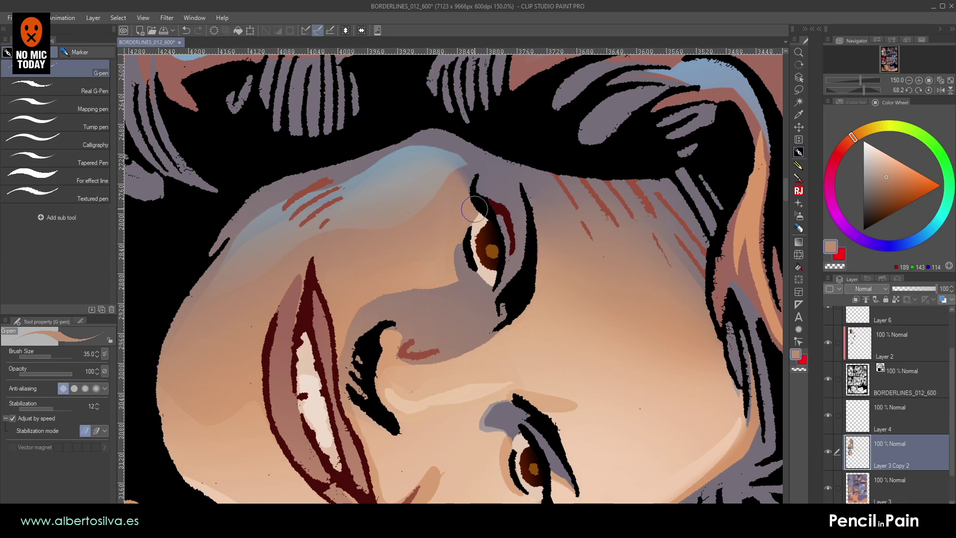
{"action": "key", "text": "shift+space"}
{"action": "double_click", "coordinate": [382, 213]}
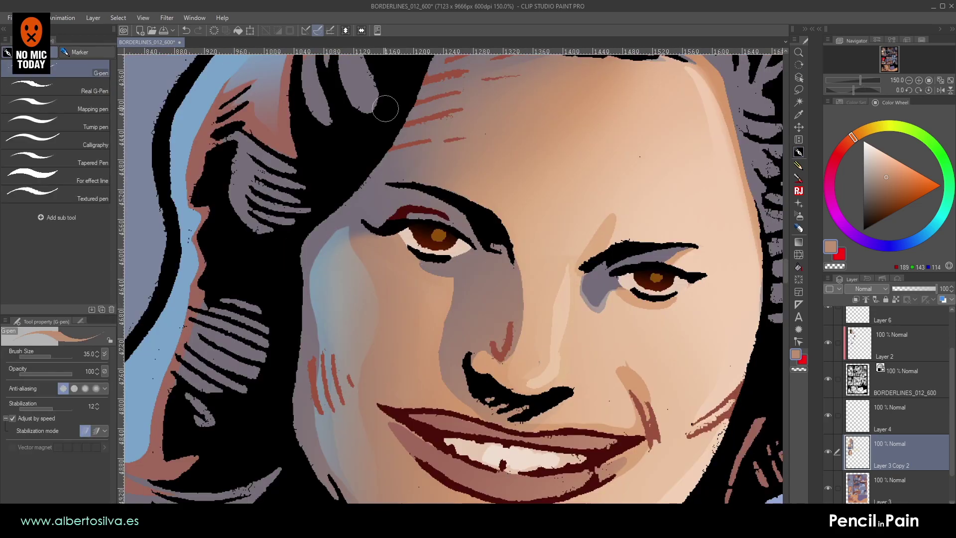
{"action": "left_click", "coordinate": [413, 233], "text": "alt"}
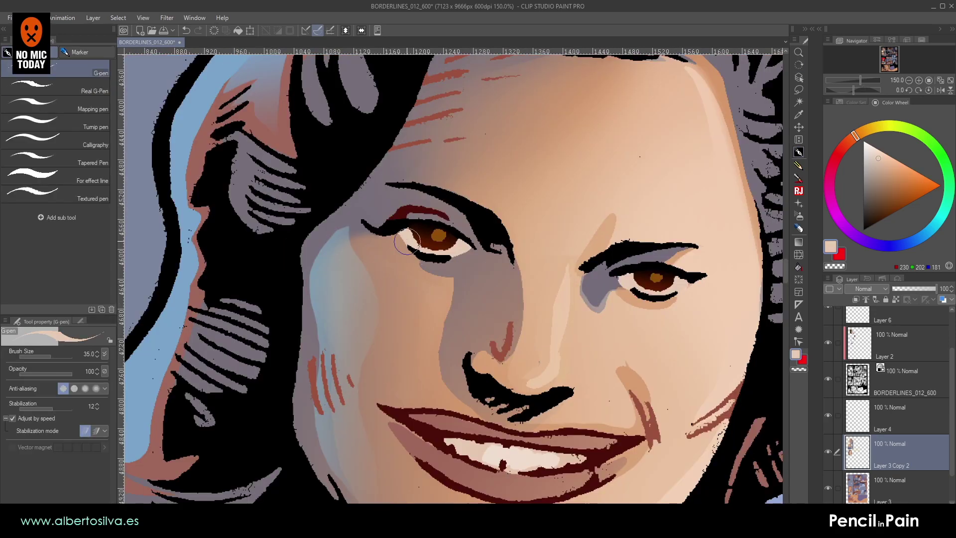
{"action": "scroll", "coordinate": [304, 325], "scroll_direction": "down", "scroll_amount": 1}
{"action": "scroll", "coordinate": [304, 325], "scroll_direction": "down", "scroll_amount": 1}
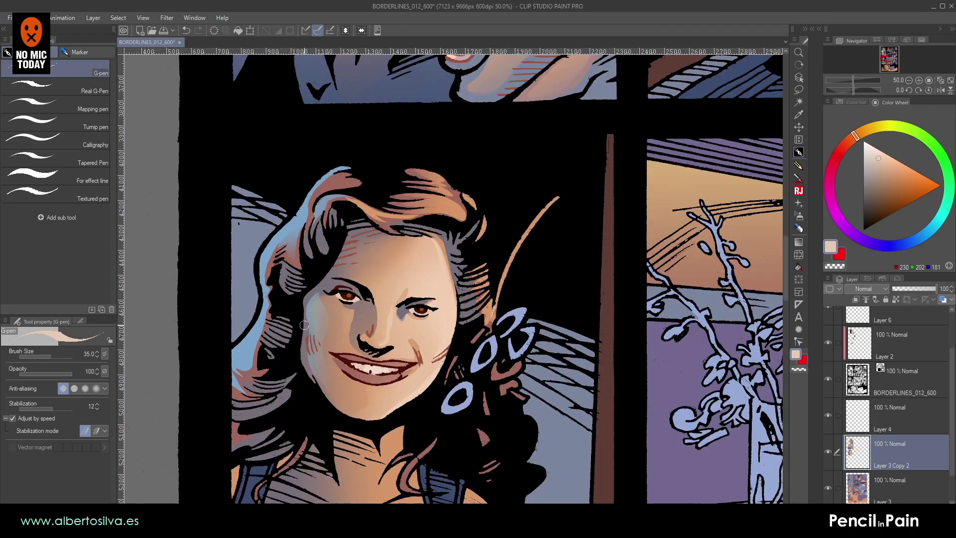
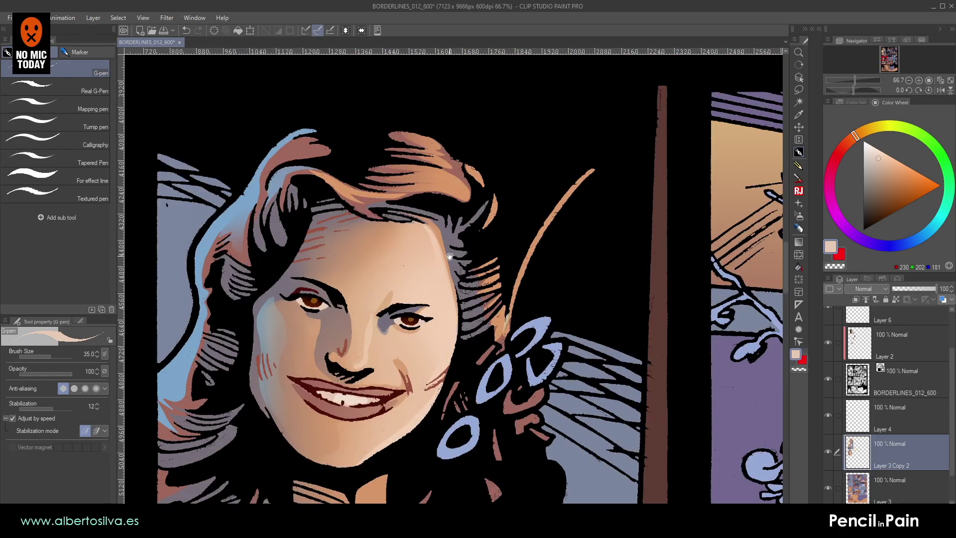
- Add a new clipped layer above Layer 3 Copy 2 and lasso highlight shapes along the outer edge of the blue-lit hair
{"action": "scroll", "coordinate": [449, 257], "scroll_direction": "up", "scroll_amount": 2}
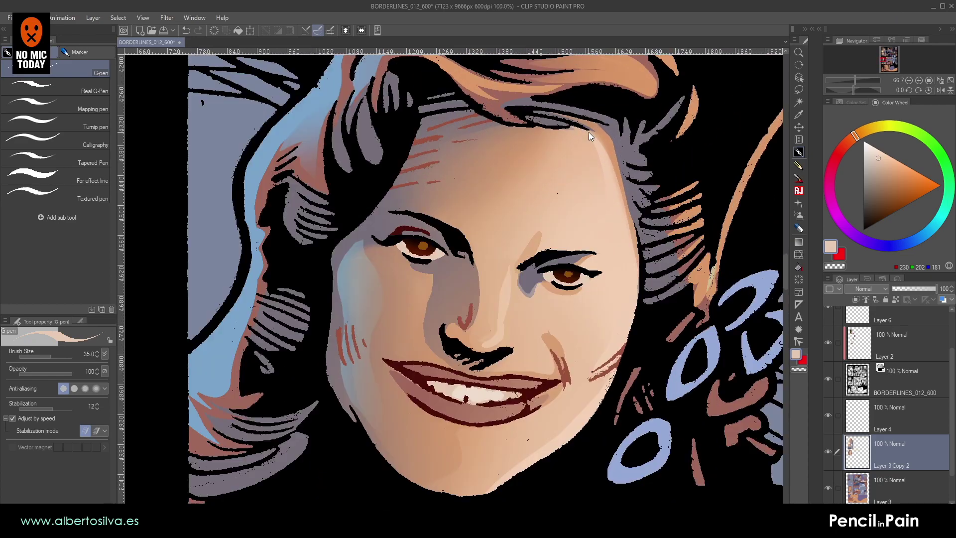
{"action": "left_click_drag", "start_coordinate": [430, 219], "coordinate": [498, 271]}
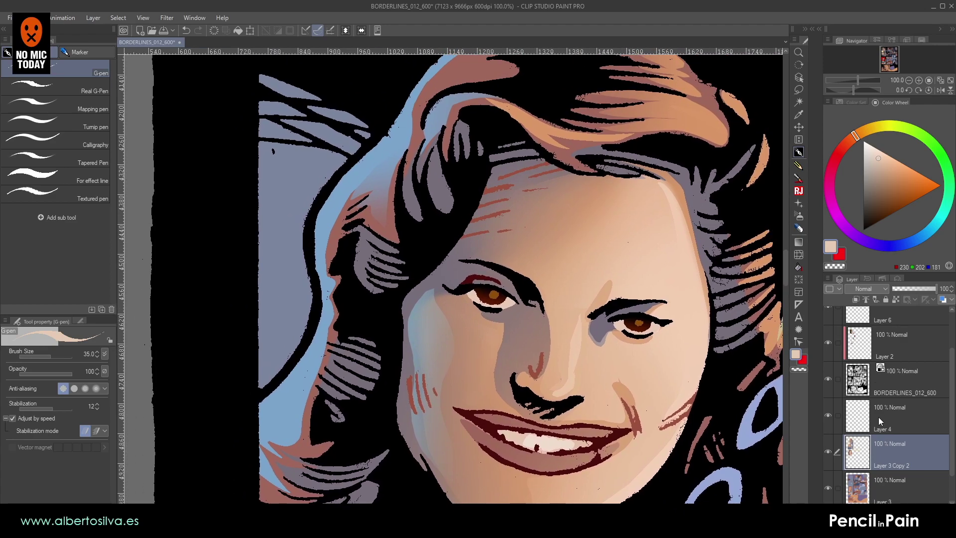
{"action": "left_click_drag", "start_coordinate": [529, 214], "coordinate": [527, 235]}
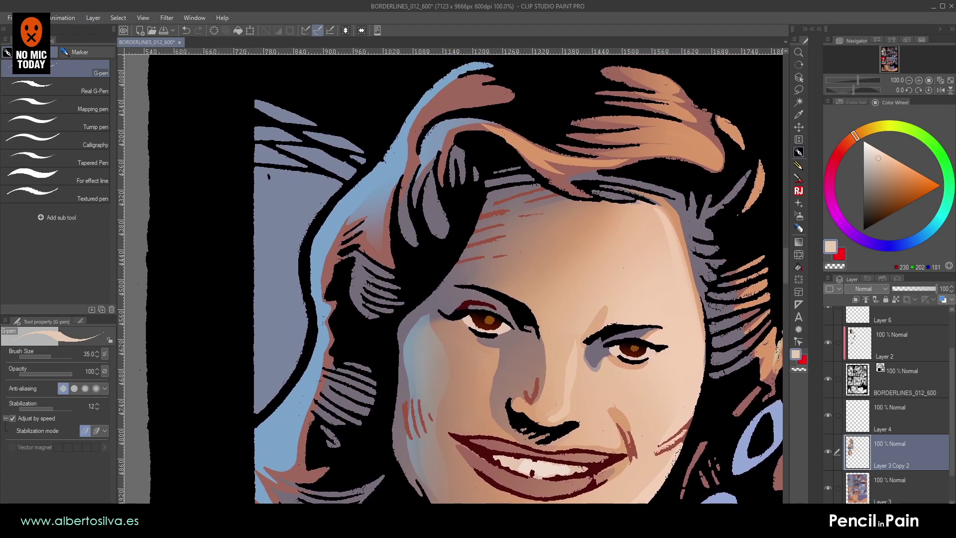
{"action": "key", "text": "ctrl+shift+n"}
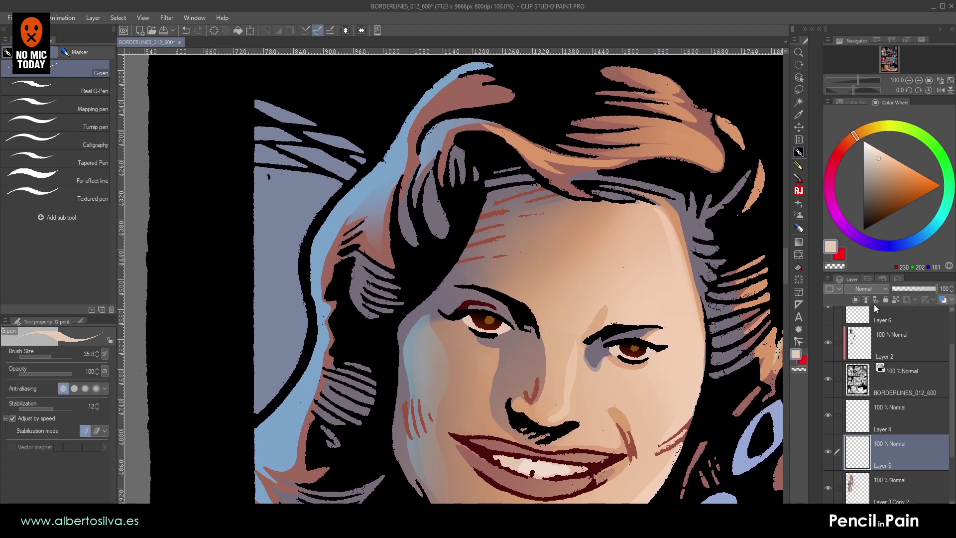
{"action": "left_click", "coordinate": [798, 90]}
{"action": "left_click_drag", "start_coordinate": [492, 167], "coordinate": [545, 129]}
{"action": "mouse_move", "coordinate": [361, 186]}
{"action": "left_mouse_down"}
{"action": "mouse_move", "coordinate": [418, 165]}
{"action": "mouse_move", "coordinate": [395, 196]}
{"action": "mouse_move", "coordinate": [460, 161]}
{"action": "mouse_move", "coordinate": [476, 185]}
{"action": "mouse_move", "coordinate": [528, 142]}
{"action": "mouse_move", "coordinate": [529, 116]}
{"action": "mouse_move", "coordinate": [473, 134]}
{"action": "left_mouse_up"}
{"action": "left_click_drag", "start_coordinate": [531, 117], "coordinate": [583, 84]}
{"action": "mouse_move", "coordinate": [330, 285]}
{"action": "left_mouse_down"}
{"action": "mouse_move", "coordinate": [268, 302]}
{"action": "mouse_move", "coordinate": [255, 333]}
{"action": "mouse_move", "coordinate": [268, 325]}
{"action": "mouse_move", "coordinate": [283, 348]}
{"action": "mouse_move", "coordinate": [333, 297]}
{"action": "left_mouse_up"}
{"action": "key", "text": "r"}
{"action": "double_click", "coordinate": [289, 301]}
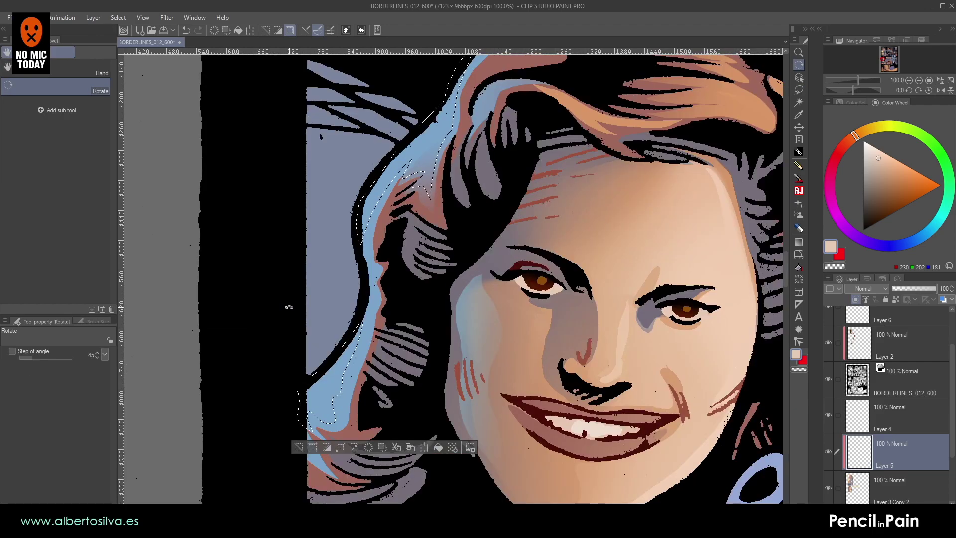
- Apply a pale blue foreground-to-transparent gradient to the selected hair highlights, place Layer 5 above Layer 4, and deselect
{"action": "left_click", "coordinate": [799, 242]}
{"action": "left_click", "coordinate": [932, 226]}
{"action": "left_click_drag", "start_coordinate": [884, 153], "coordinate": [875, 148]}
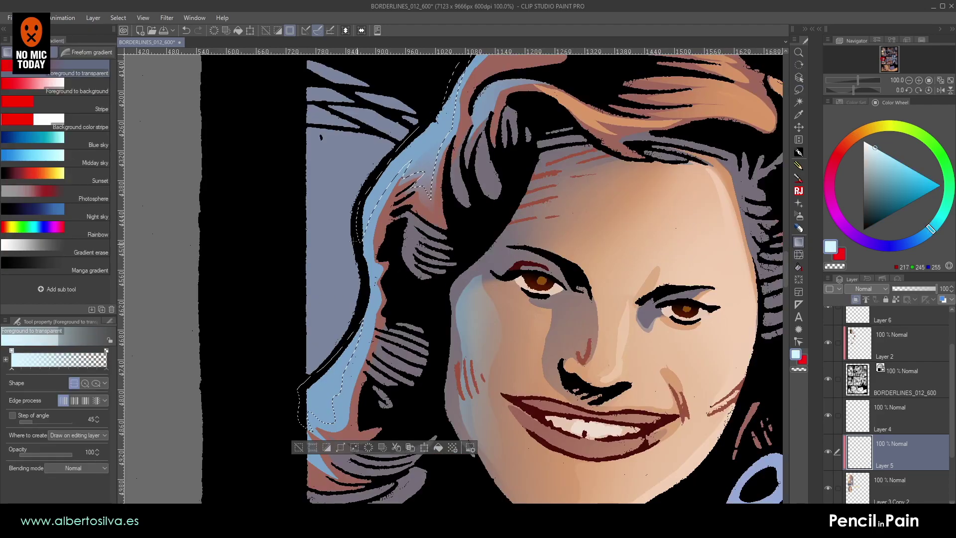
{"action": "left_click_drag", "start_coordinate": [418, 232], "coordinate": [419, 234]}
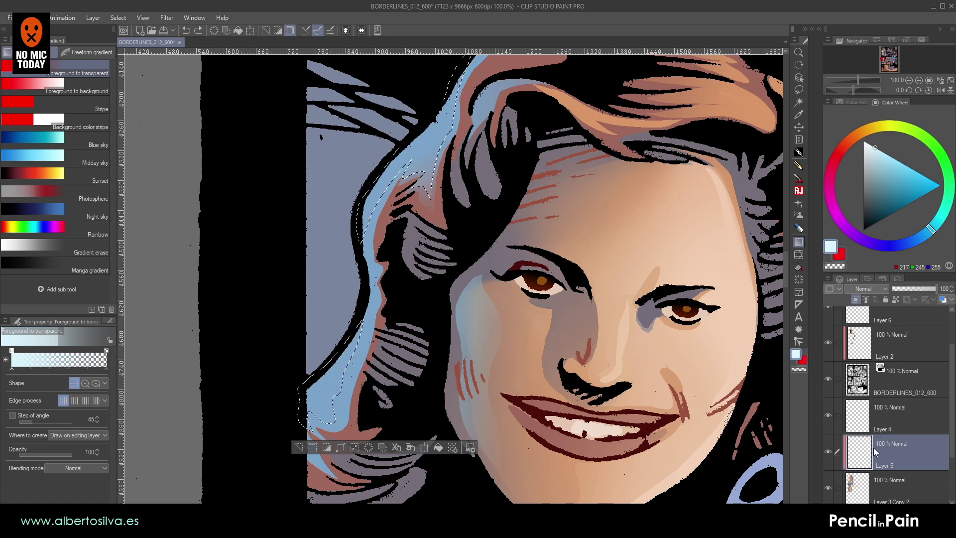
{"action": "left_click_drag", "start_coordinate": [863, 421], "coordinate": [859, 465]}
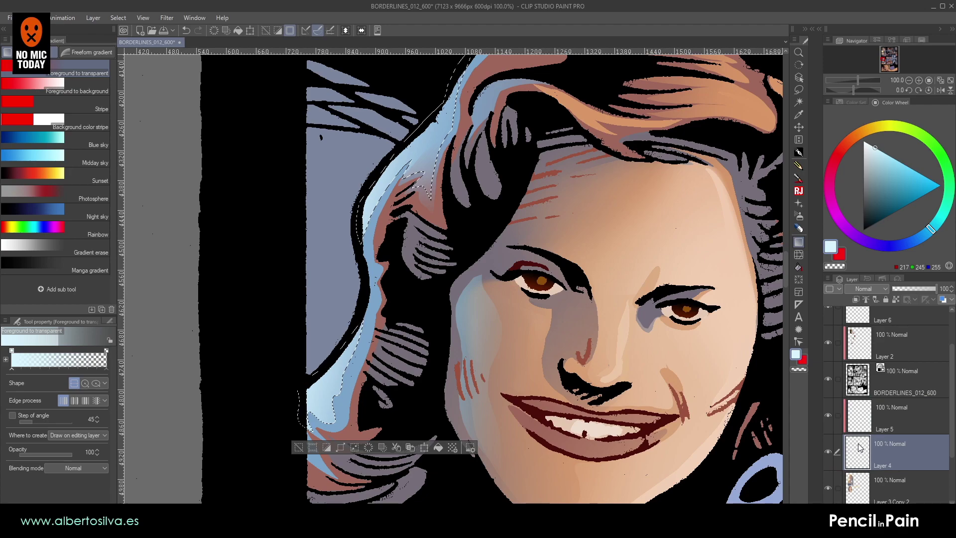
{"action": "key", "text": "ctrl+d"}
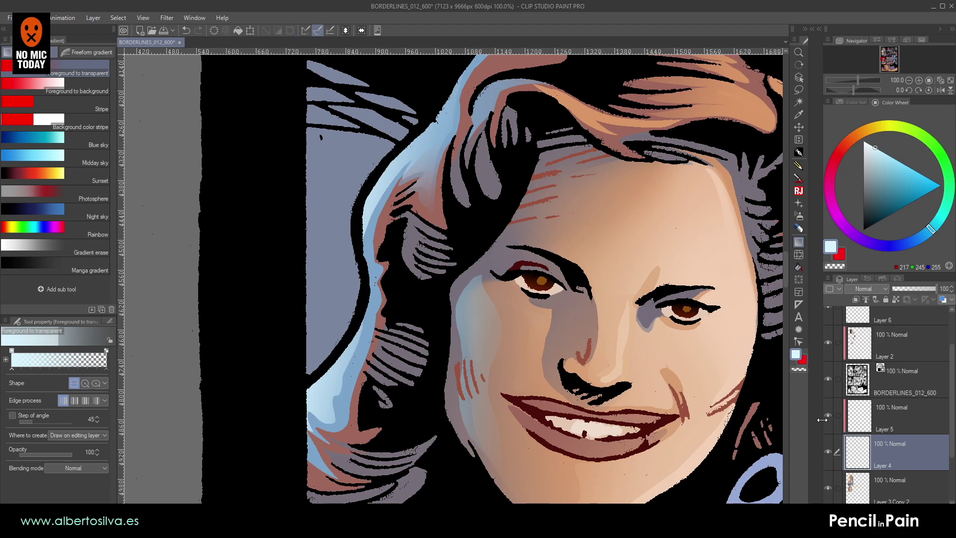
- Merge Layer 5 into Layer 4, and merge the result into Layer 3 Copy 2
{"action": "key", "text": "ctrl+minus"}
{"action": "key", "text": "ctrl+minus"}
{"action": "key", "text": "ctrl+minus"}
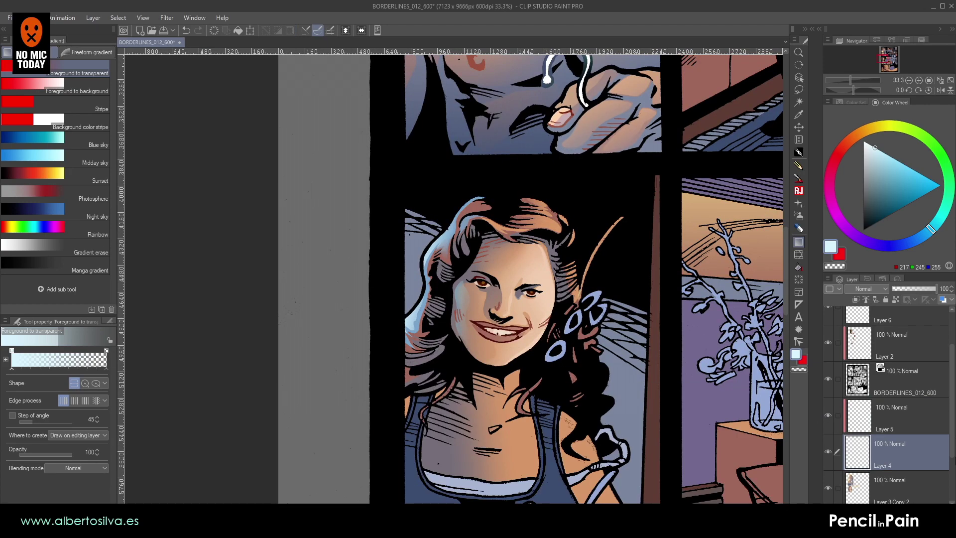
{"action": "left_click", "coordinate": [877, 422]}
{"action": "key", "text": "ctrl+e"}
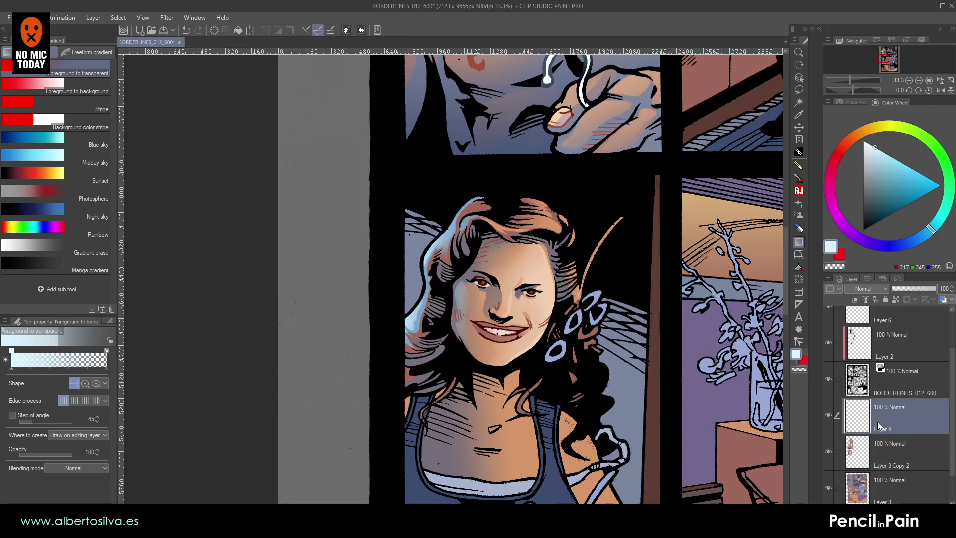
{"action": "key", "text": "ctrl+e"}
- Try a grey-blue gradient sampled from the cheek rim light on a lassoed area of the nose shadow, and undo it
{"action": "key", "text": "ctrl+plus"}
{"action": "key", "text": "ctrl+plus"}
{"action": "key", "text": "ctrl+plus"}
{"action": "key", "text": "ctrl+plus"}
{"action": "key", "text": "ctrl+plus"}
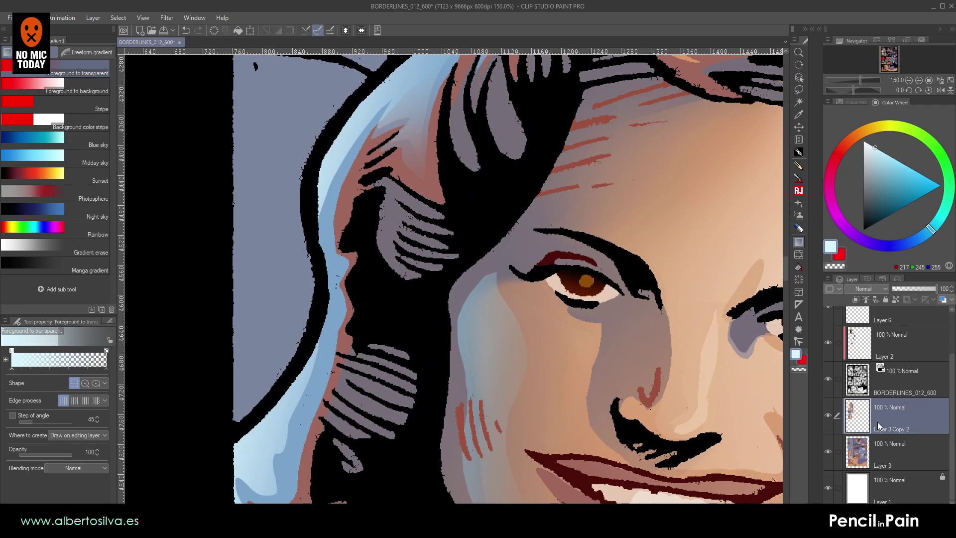
{"action": "left_click_drag", "start_coordinate": [538, 200], "coordinate": [365, 110]}
{"action": "left_click", "coordinate": [798, 90]}
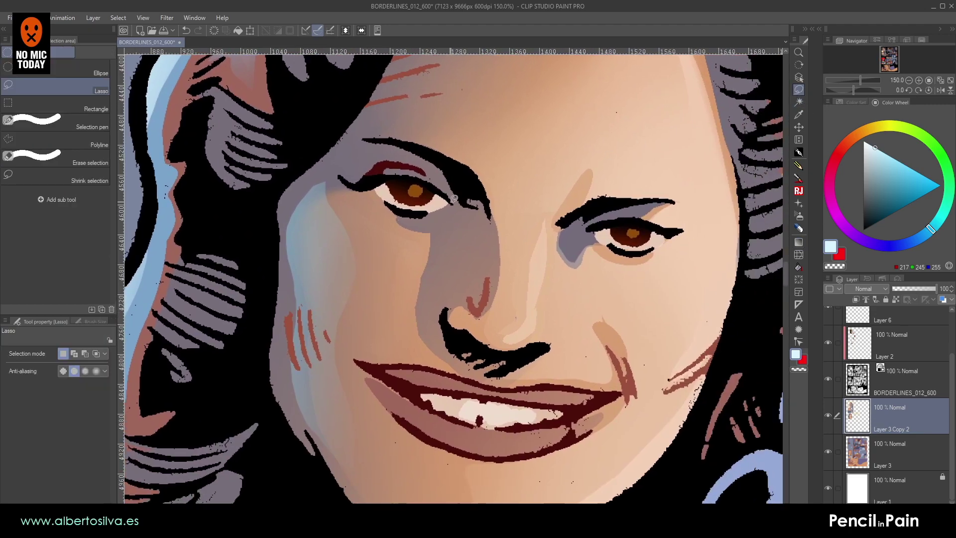
{"action": "mouse_move", "coordinate": [460, 225]}
{"action": "left_mouse_down"}
{"action": "mouse_move", "coordinate": [458, 258]}
{"action": "mouse_move", "coordinate": [477, 293]}
{"action": "mouse_move", "coordinate": [487, 248]}
{"action": "mouse_move", "coordinate": [466, 220]}
{"action": "left_mouse_up"}
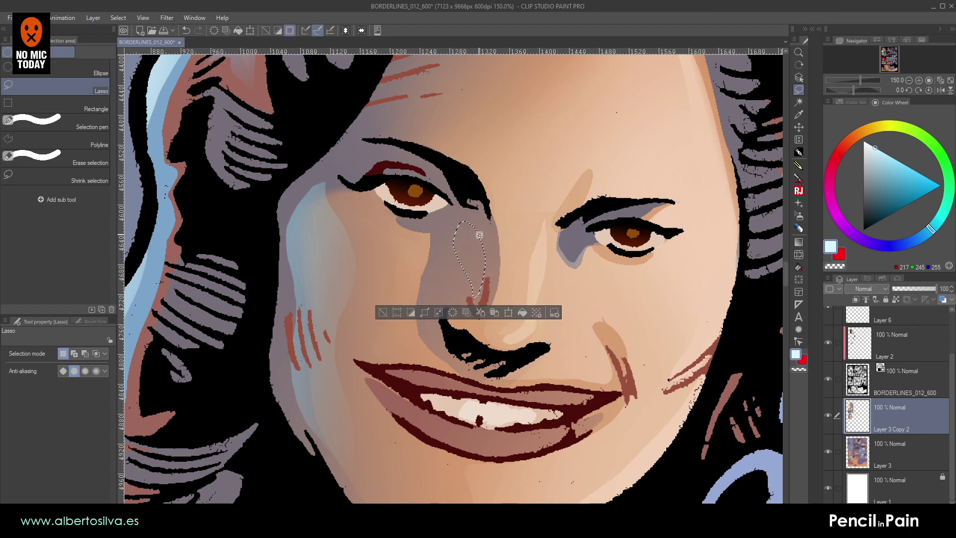
{"action": "left_click", "coordinate": [798, 242]}
{"action": "left_click", "coordinate": [295, 256], "text": "alt"}
{"action": "left_click_drag", "start_coordinate": [402, 202], "coordinate": [480, 292]}
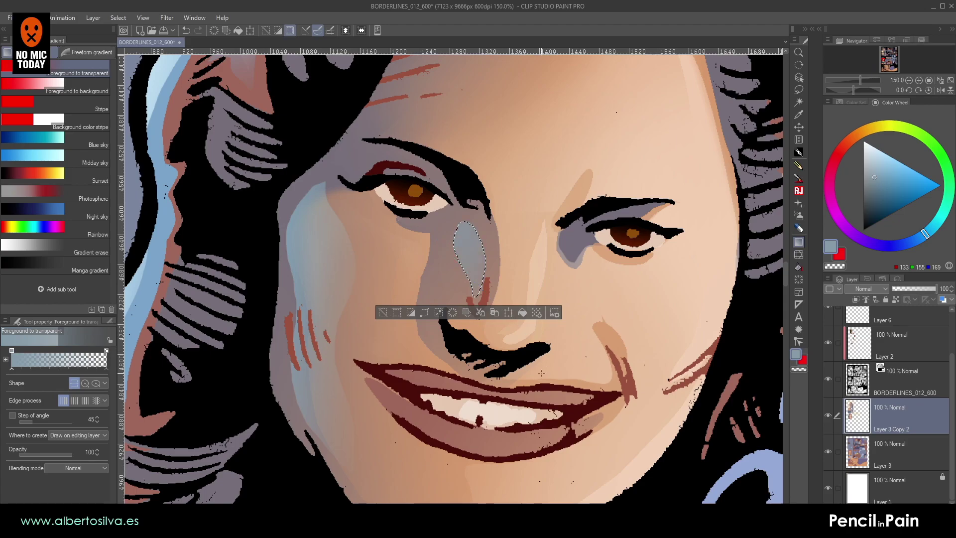
{"action": "key", "text": "ctrl+d"}
{"action": "scroll", "coordinate": [409, 336], "scroll_direction": "down", "scroll_amount": 5}
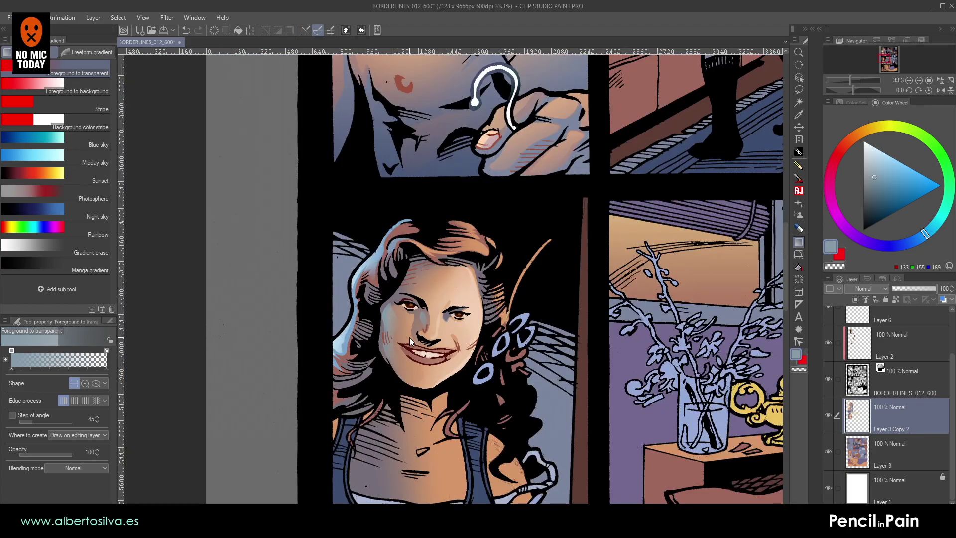
{"action": "scroll", "coordinate": [409, 338], "scroll_direction": "up", "scroll_amount": 5}
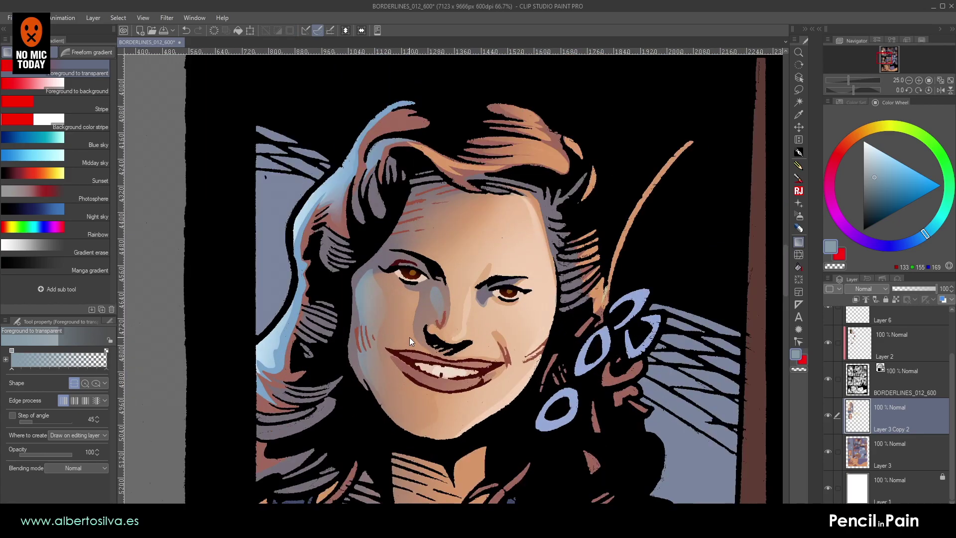
{"action": "key", "text": "ctrl+shift+d"}
- Lasso a pointed oval inside the nose's shadow, apply the grey-blue foreground-to-transparent gradient to it, and deselect
{"action": "left_click", "coordinate": [798, 90]}
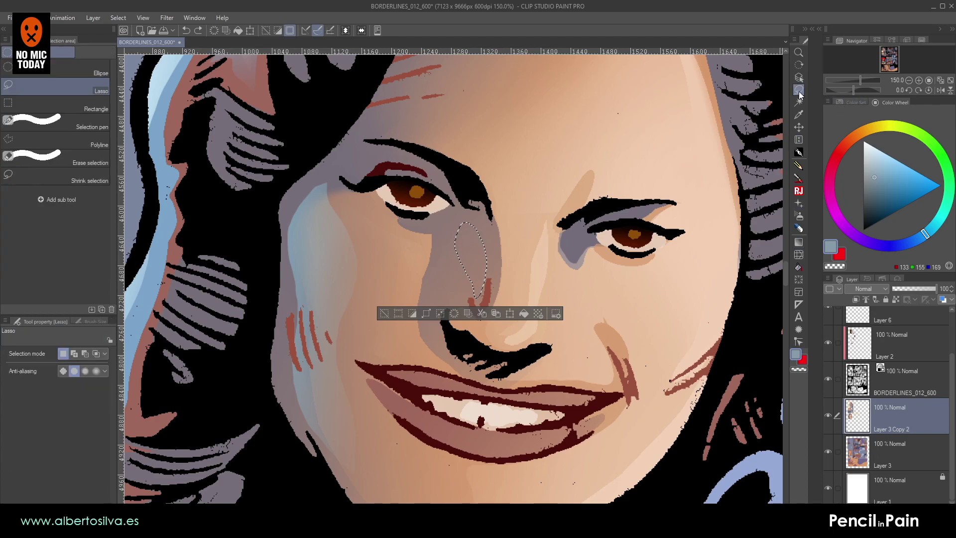
{"action": "key", "text": "ctrl+d"}
{"action": "mouse_move", "coordinate": [461, 242]}
{"action": "left_mouse_down"}
{"action": "mouse_move", "coordinate": [461, 272]}
{"action": "mouse_move", "coordinate": [480, 300]}
{"action": "mouse_move", "coordinate": [493, 261]}
{"action": "mouse_move", "coordinate": [471, 217]}
{"action": "left_mouse_up"}
{"action": "left_click", "coordinate": [798, 242]}
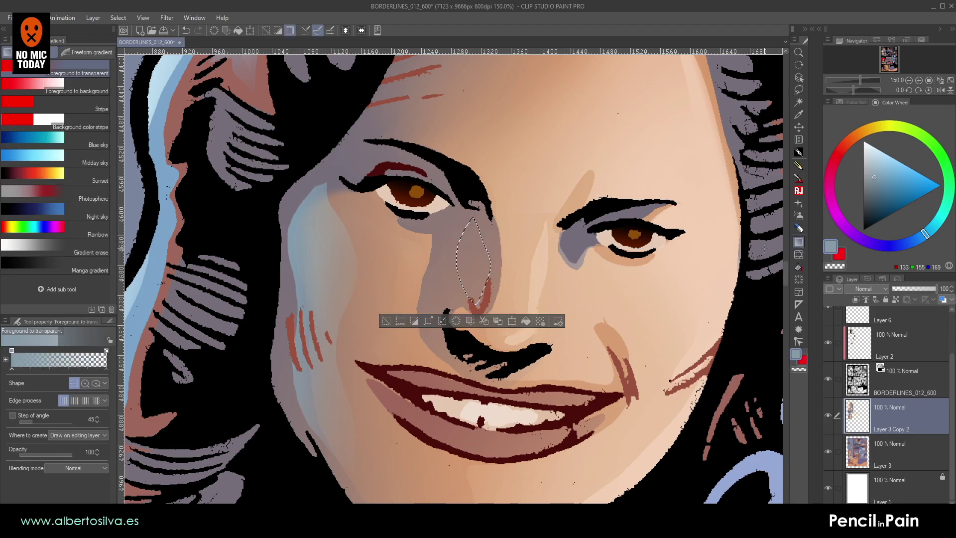
{"action": "left_click_drag", "start_coordinate": [428, 279], "coordinate": [567, 222]}
{"action": "key", "text": "ctrl+d"}
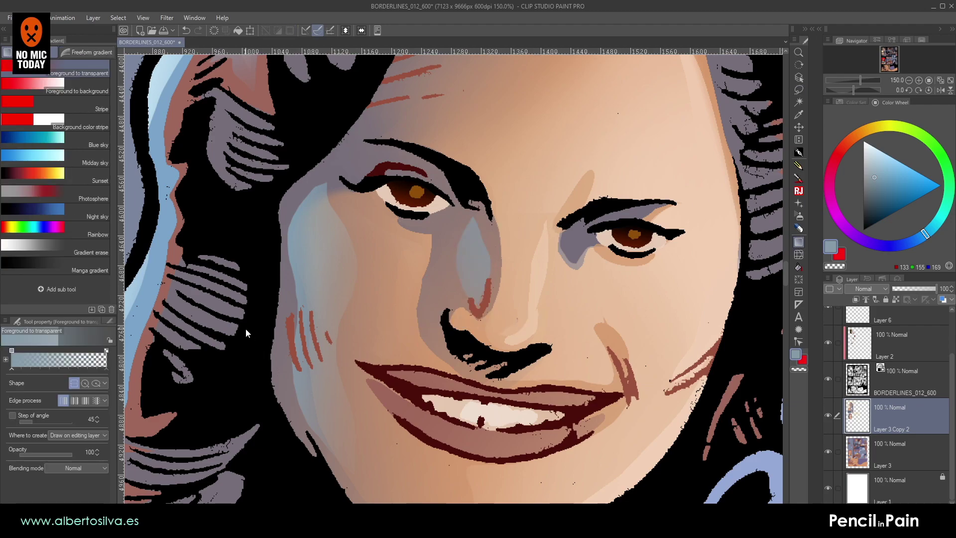
{"action": "scroll", "coordinate": [246, 328], "scroll_direction": "down", "scroll_amount": 4}
{"action": "left_click_drag", "start_coordinate": [442, 272], "coordinate": [539, 227]}
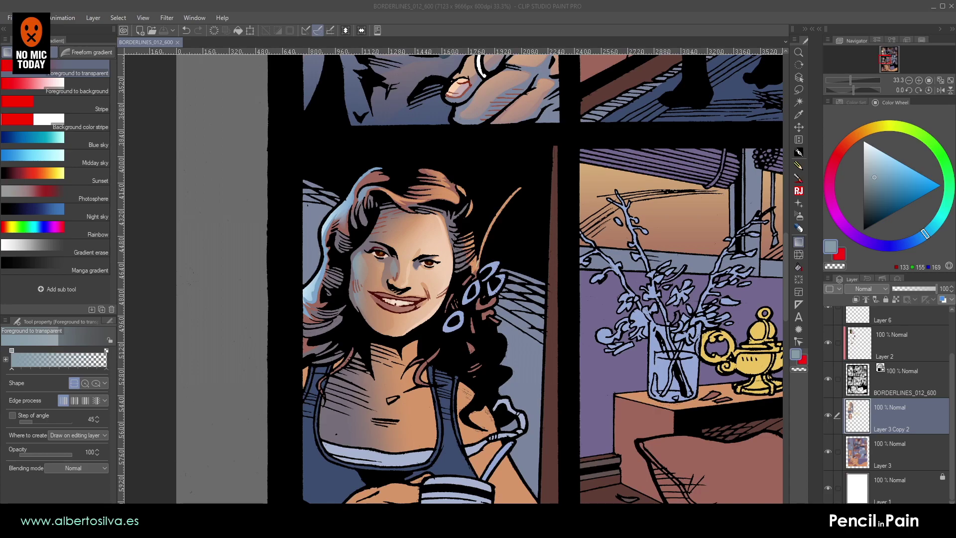
{"action": "left_click", "coordinate": [899, 10]}
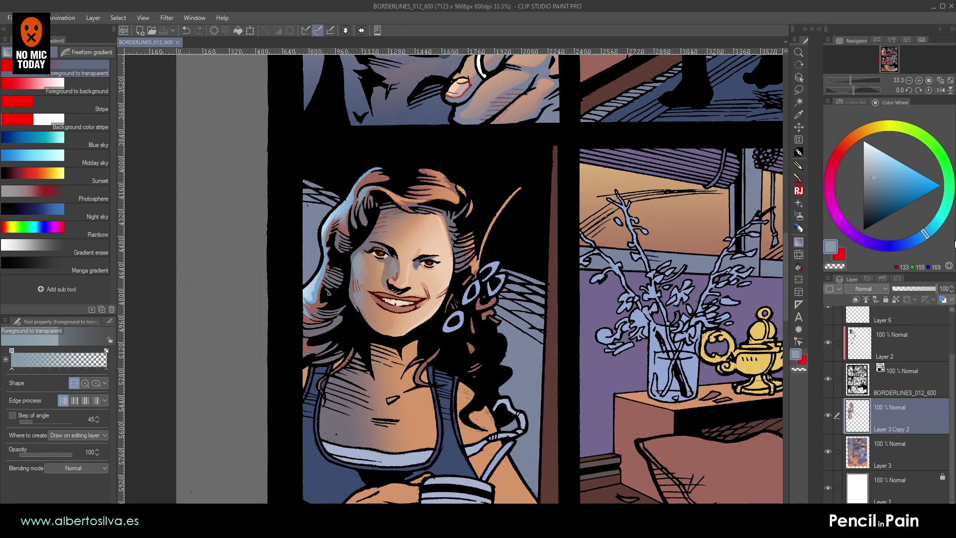
- Paint the neck shadow below the chin on the hatched side with a 50-size G-pen, using the grey-violet sampled from the chest shadow
{"action": "key", "text": "ctrl+plus"}
{"action": "key", "text": "ctrl+plus"}
{"action": "key", "text": "ctrl+plus"}
{"action": "left_click_drag", "start_coordinate": [498, 287], "coordinate": [720, 126]}
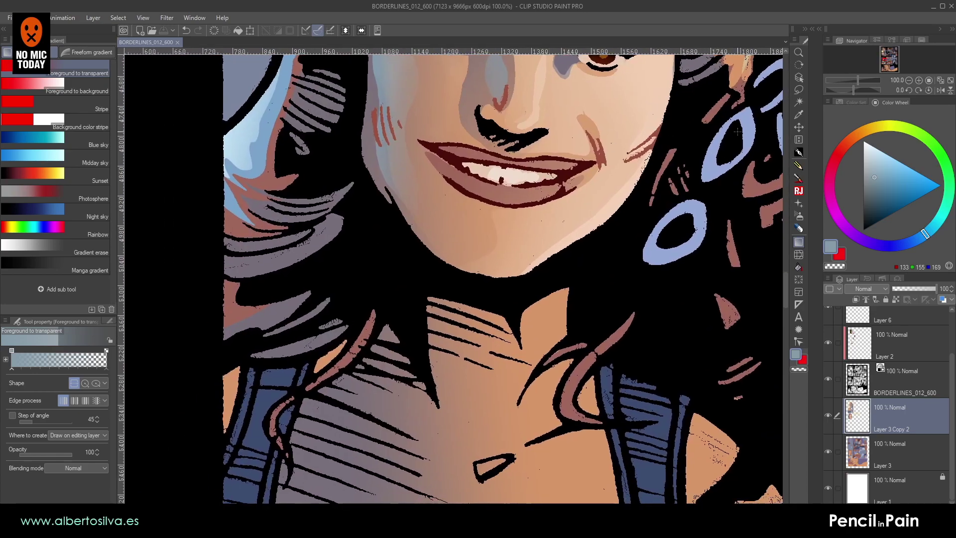
{"action": "left_click", "coordinate": [798, 152]}
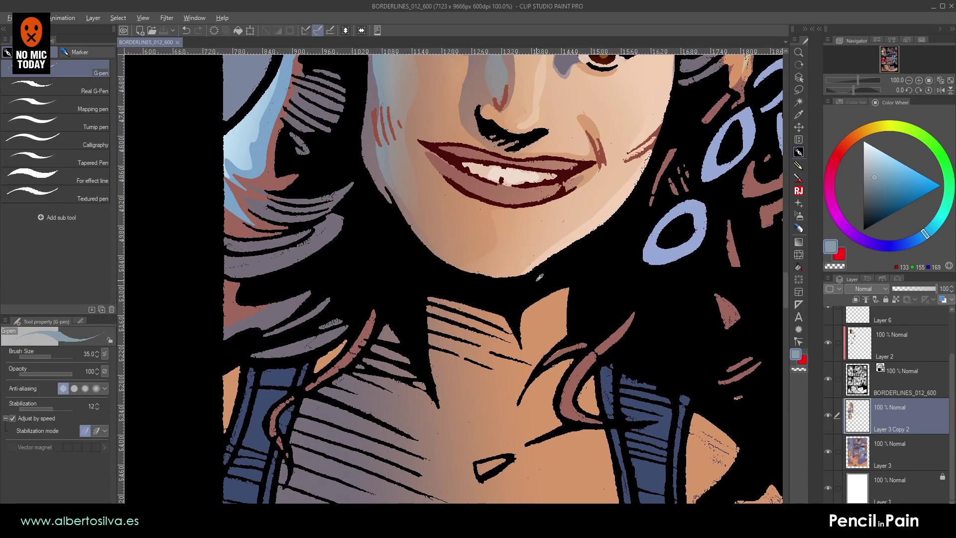
{"action": "left_click", "coordinate": [337, 399], "text": "alt"}
{"action": "mouse_move", "coordinate": [326, 357]}
{"action": "left_mouse_down"}
{"action": "mouse_move", "coordinate": [337, 346]}
{"action": "mouse_move", "coordinate": [425, 410]}
{"action": "mouse_move", "coordinate": [416, 406]}
{"action": "left_mouse_up"}
{"action": "key", "text": "shift+space"}
{"action": "key", "text": "bracketright"}
{"action": "key", "text": "bracketright"}
{"action": "mouse_move", "coordinate": [457, 304]}
{"action": "left_mouse_down"}
{"action": "mouse_move", "coordinate": [471, 299]}
{"action": "mouse_move", "coordinate": [453, 335]}
{"action": "mouse_move", "coordinate": [518, 283]}
{"action": "mouse_move", "coordinate": [501, 315]}
{"action": "mouse_move", "coordinate": [523, 299]}
{"action": "mouse_move", "coordinate": [477, 338]}
{"action": "left_mouse_up"}
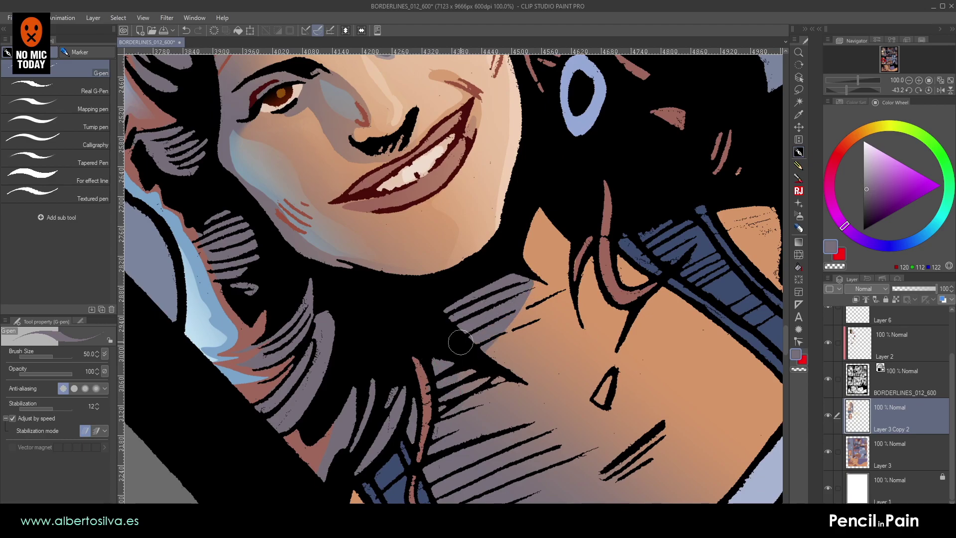
- Extend the grey-violet shadow over the orange patch of neck beneath the jaw on the earring side
{"action": "left_click_drag", "start_coordinate": [540, 283], "coordinate": [472, 368]}
{"action": "key", "text": "shift+space"}
{"action": "mouse_move", "coordinate": [527, 187]}
{"action": "left_mouse_down"}
{"action": "mouse_move", "coordinate": [611, 232]}
{"action": "mouse_move", "coordinate": [608, 221]}
{"action": "left_mouse_up"}
{"action": "mouse_move", "coordinate": [536, 296]}
{"action": "left_mouse_down"}
{"action": "mouse_move", "coordinate": [553, 270]}
{"action": "mouse_move", "coordinate": [521, 325]}
{"action": "mouse_move", "coordinate": [577, 274]}
{"action": "mouse_move", "coordinate": [527, 315]}
{"action": "mouse_move", "coordinate": [545, 280]}
{"action": "mouse_move", "coordinate": [565, 266]}
{"action": "mouse_move", "coordinate": [522, 331]}
{"action": "mouse_move", "coordinate": [581, 281]}
{"action": "mouse_move", "coordinate": [542, 289]}
{"action": "mouse_move", "coordinate": [564, 328]}
{"action": "mouse_move", "coordinate": [552, 310]}
{"action": "mouse_move", "coordinate": [579, 287]}
{"action": "mouse_move", "coordinate": [561, 317]}
{"action": "mouse_move", "coordinate": [547, 304]}
{"action": "mouse_move", "coordinate": [559, 329]}
{"action": "mouse_move", "coordinate": [541, 300]}
{"action": "left_mouse_up"}
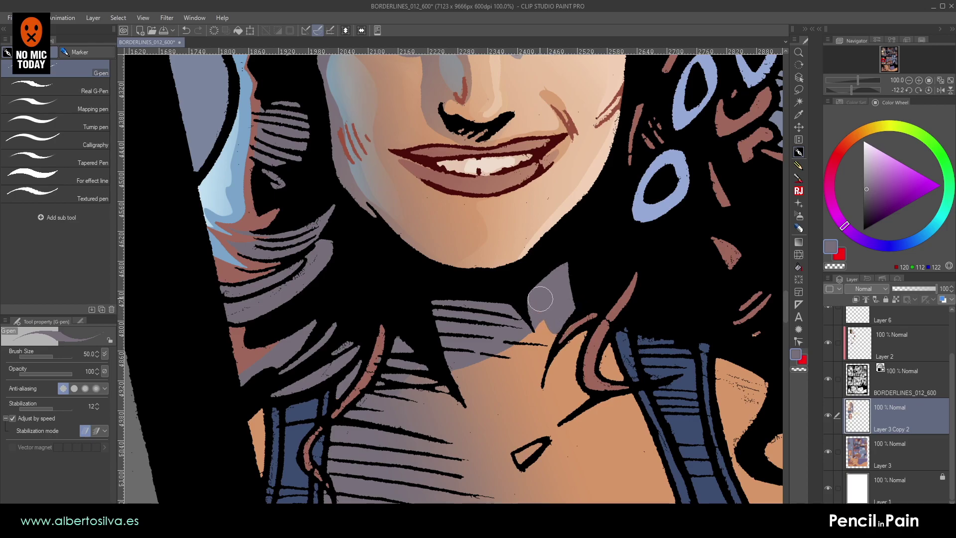
- Lasso jagged highlights inside the reddish hair lock above the blue rim light, fill them with an orange gradient sampled from the neighbouring hair, and deselect
{"action": "scroll", "coordinate": [553, 420], "scroll_direction": "down", "scroll_amount": 3}
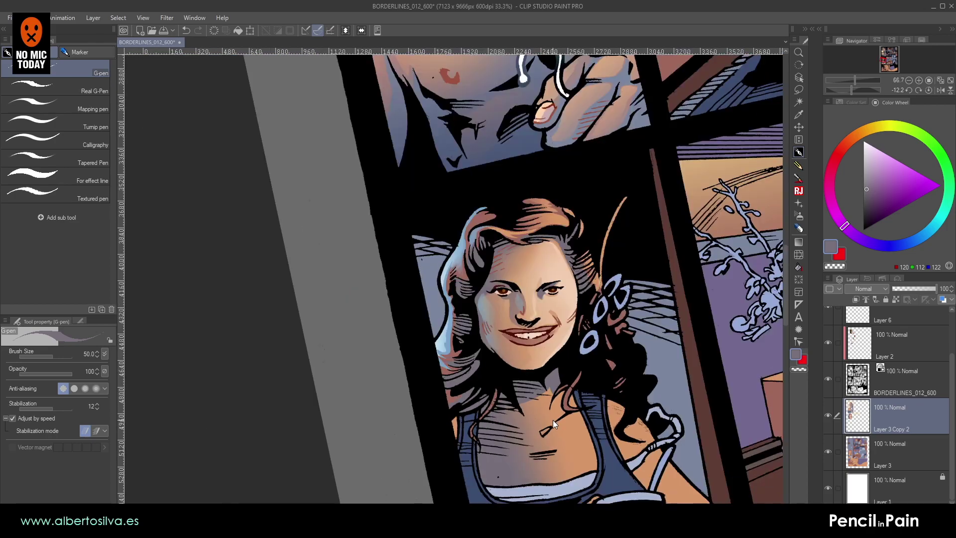
{"action": "left_click_drag", "start_coordinate": [480, 252], "coordinate": [428, 193]}
{"action": "key", "text": "shift+space"}
{"action": "double_click", "coordinate": [421, 210]}
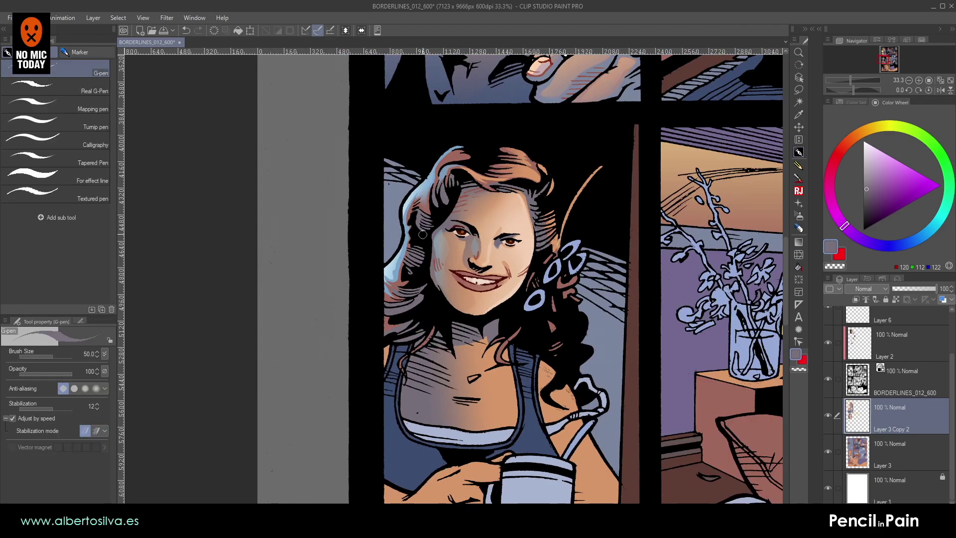
{"action": "left_click_drag", "start_coordinate": [489, 236], "coordinate": [499, 235]}
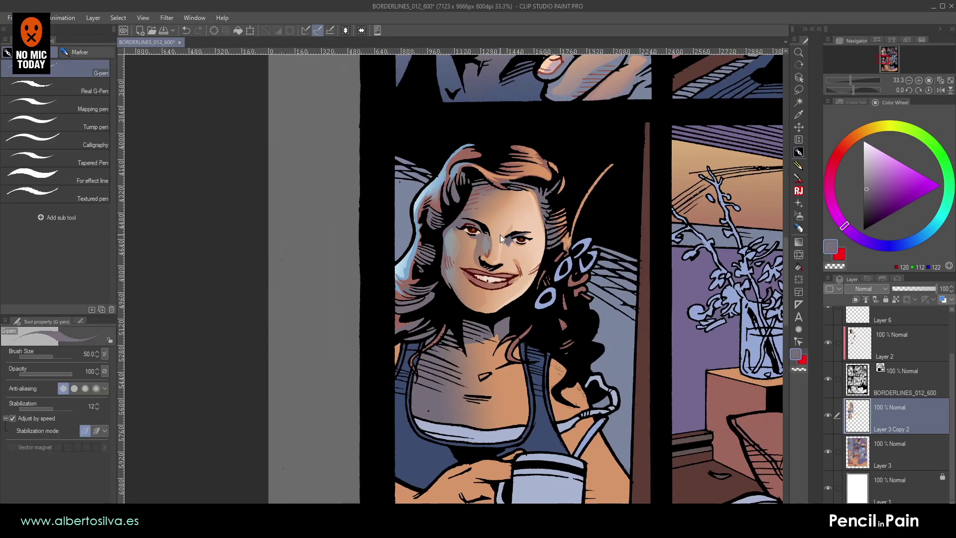
{"action": "scroll", "coordinate": [500, 234], "scroll_direction": "up", "scroll_amount": 1}
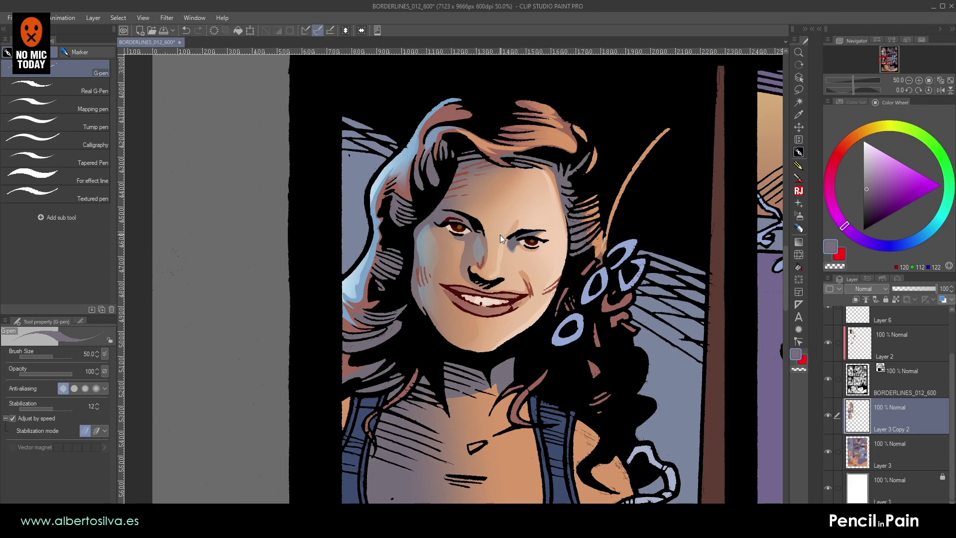
{"action": "scroll", "coordinate": [499, 234], "scroll_direction": "up", "scroll_amount": 3}
{"action": "left_click_drag", "start_coordinate": [500, 234], "coordinate": [584, 491]}
{"action": "left_click_drag", "start_coordinate": [389, 176], "coordinate": [344, 229]}
{"action": "left_click", "coordinate": [798, 90]}
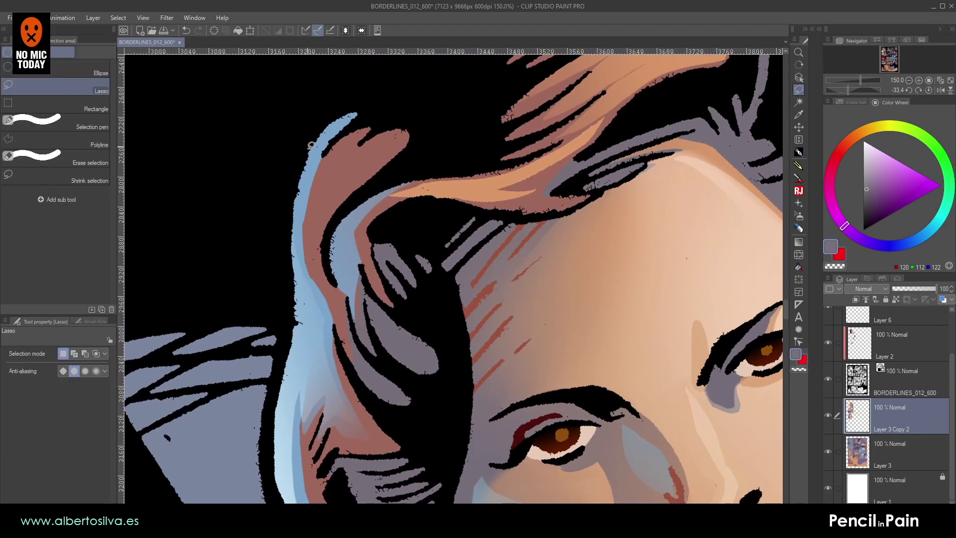
{"action": "mouse_move", "coordinate": [350, 143]}
{"action": "left_mouse_down"}
{"action": "mouse_move", "coordinate": [326, 158]}
{"action": "mouse_move", "coordinate": [306, 205]}
{"action": "mouse_move", "coordinate": [335, 180]}
{"action": "mouse_move", "coordinate": [318, 219]}
{"action": "mouse_move", "coordinate": [382, 158]}
{"action": "mouse_move", "coordinate": [341, 167]}
{"action": "mouse_move", "coordinate": [351, 149]}
{"action": "mouse_move", "coordinate": [322, 208]}
{"action": "left_mouse_up"}
{"action": "left_click", "coordinate": [799, 242]}
{"action": "left_click", "coordinate": [507, 194], "text": "alt"}
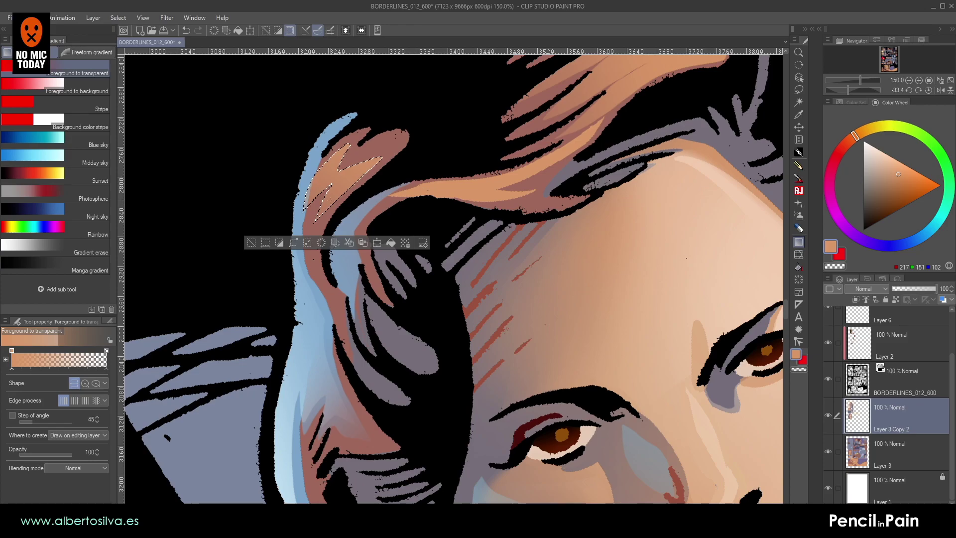
{"action": "key", "text": "ctrl+d"}
- On Layer 2, lasso the black contour along the blue-lit hair's outer edge and choose bright green for the foreground-to-transparent gradient
{"action": "scroll", "coordinate": [264, 273], "scroll_direction": "down", "scroll_amount": 4}
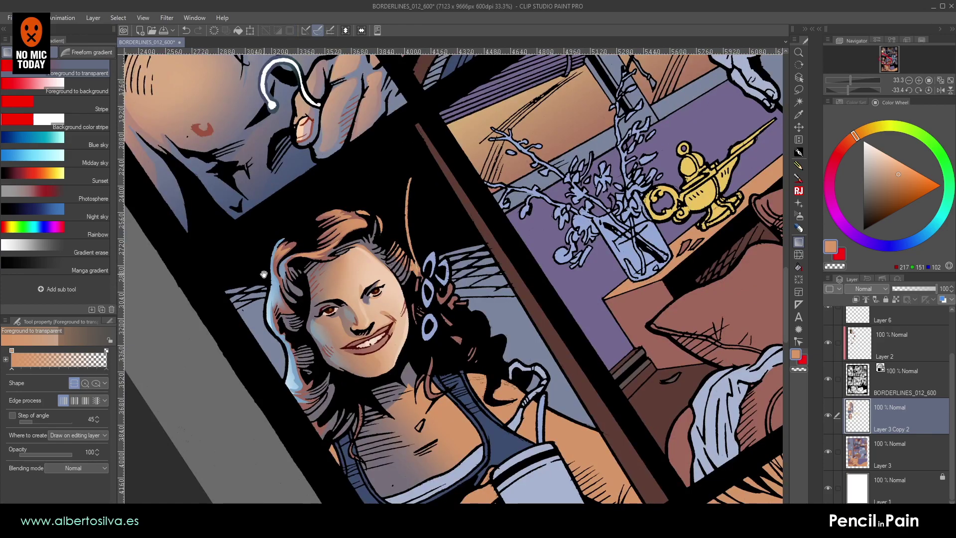
{"action": "left_click_drag", "start_coordinate": [264, 273], "coordinate": [258, 238]}
{"action": "double_click", "coordinate": [259, 238], "text": "shift"}
{"action": "left_click_drag", "start_coordinate": [346, 172], "coordinate": [406, 185]}
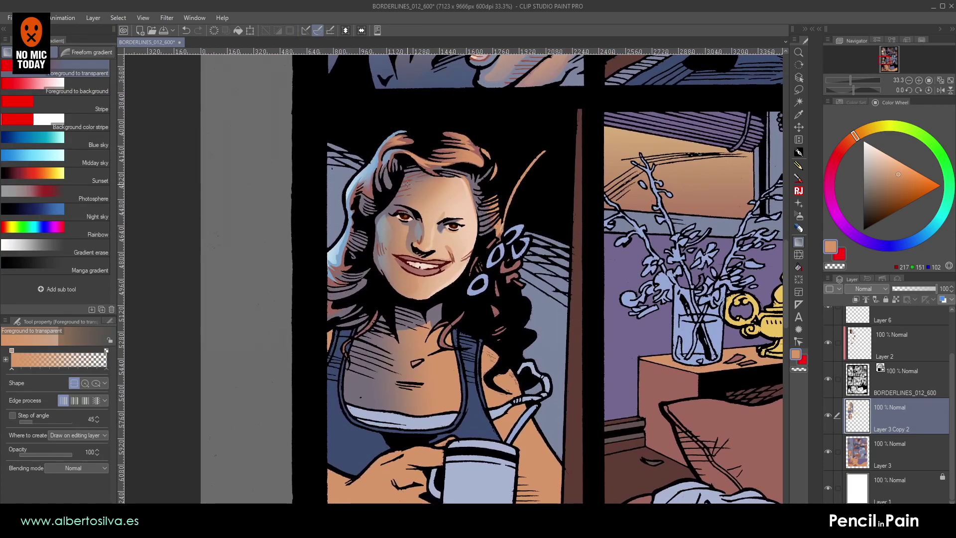
{"action": "scroll", "coordinate": [407, 184], "scroll_direction": "up", "scroll_amount": 3}
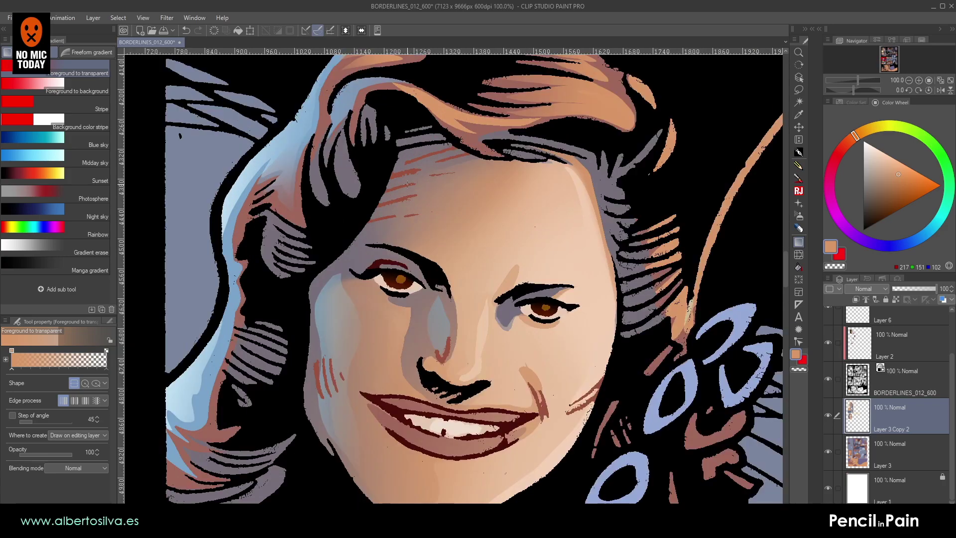
{"action": "left_click", "coordinate": [862, 388]}
{"action": "left_click", "coordinate": [863, 346]}
{"action": "left_click_drag", "start_coordinate": [371, 222], "coordinate": [427, 270]}
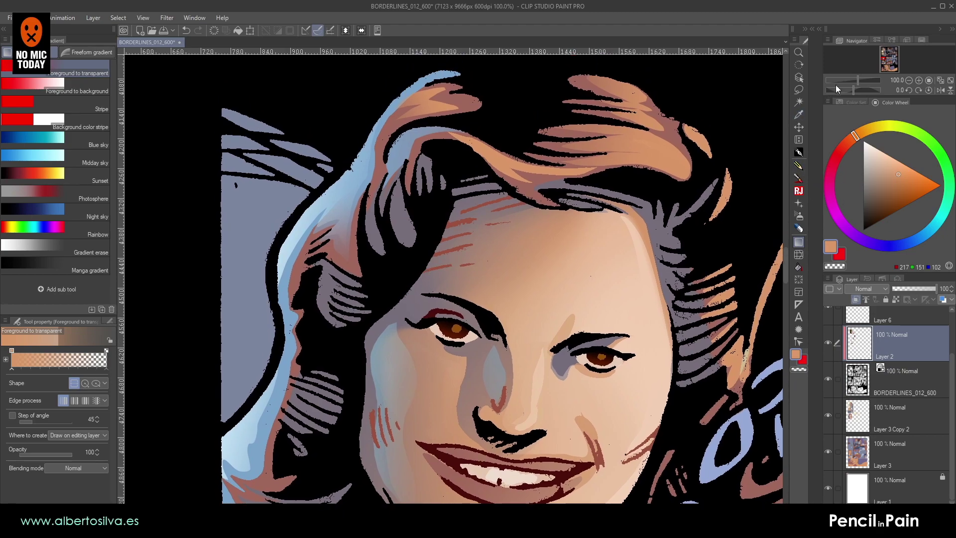
{"action": "left_click", "coordinate": [798, 89]}
{"action": "mouse_move", "coordinate": [226, 378]}
{"action": "left_mouse_down"}
{"action": "mouse_move", "coordinate": [225, 448]}
{"action": "mouse_move", "coordinate": [289, 371]}
{"action": "mouse_move", "coordinate": [285, 245]}
{"action": "mouse_move", "coordinate": [363, 191]}
{"action": "mouse_move", "coordinate": [412, 95]}
{"action": "mouse_move", "coordinate": [506, 85]}
{"action": "mouse_move", "coordinate": [490, 78]}
{"action": "mouse_move", "coordinate": [506, 70]}
{"action": "mouse_move", "coordinate": [442, 61]}
{"action": "mouse_move", "coordinate": [394, 82]}
{"action": "mouse_move", "coordinate": [352, 121]}
{"action": "mouse_move", "coordinate": [272, 217]}
{"action": "mouse_move", "coordinate": [249, 263]}
{"action": "mouse_move", "coordinate": [232, 351]}
{"action": "left_mouse_up"}
{"action": "left_click", "coordinate": [909, 80]}
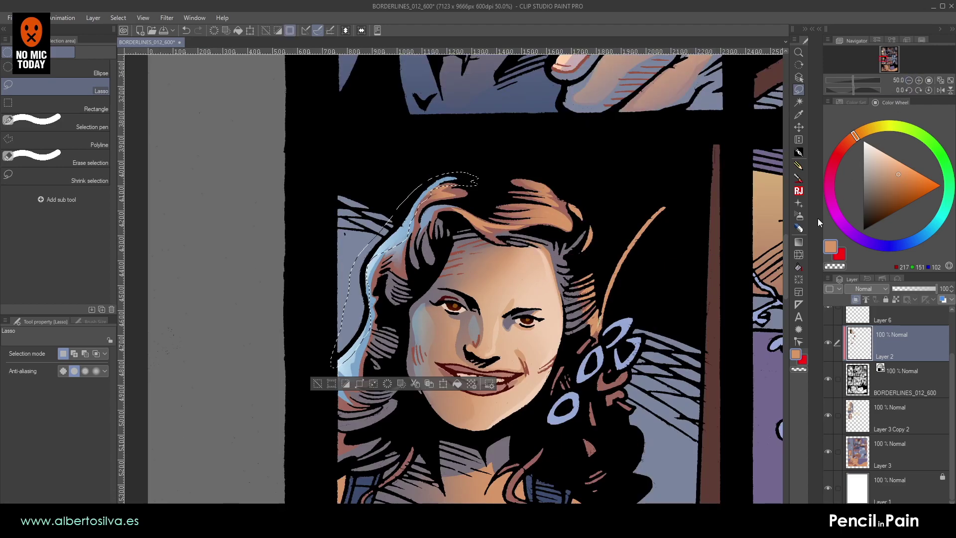
{"action": "left_click", "coordinate": [798, 242]}
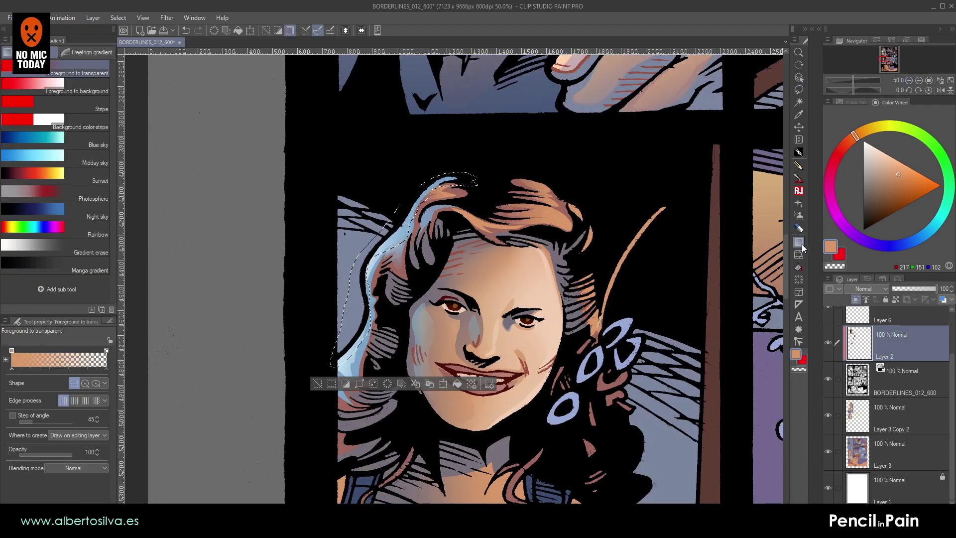
{"action": "left_click_drag", "start_coordinate": [920, 140], "coordinate": [931, 143]}
{"action": "left_click", "coordinate": [935, 187]}
- Try several green foreground-to-transparent gradients on the selected hair contour on Layer 2, and undo them
{"action": "left_click_drag", "start_coordinate": [321, 208], "coordinate": [384, 235]}
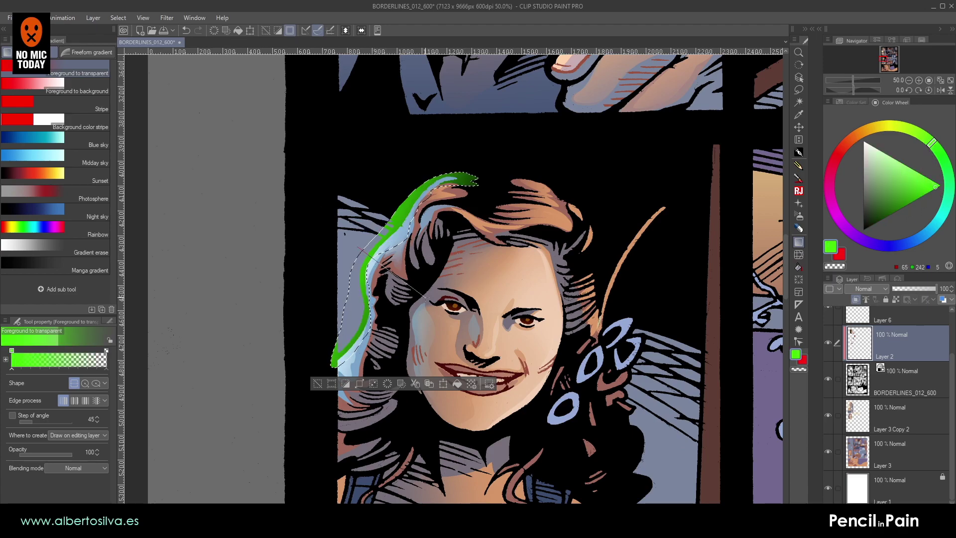
{"action": "key", "text": "ctrl+z"}
{"action": "left_click_drag", "start_coordinate": [391, 215], "coordinate": [468, 238]}
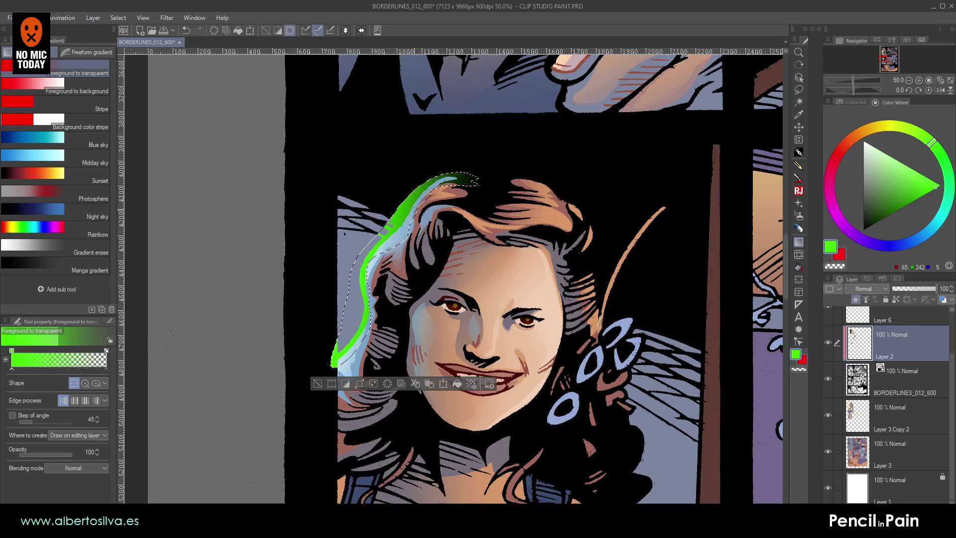
{"action": "key", "text": "ctrl+z"}
{"action": "left_click_drag", "start_coordinate": [415, 183], "coordinate": [443, 214]}
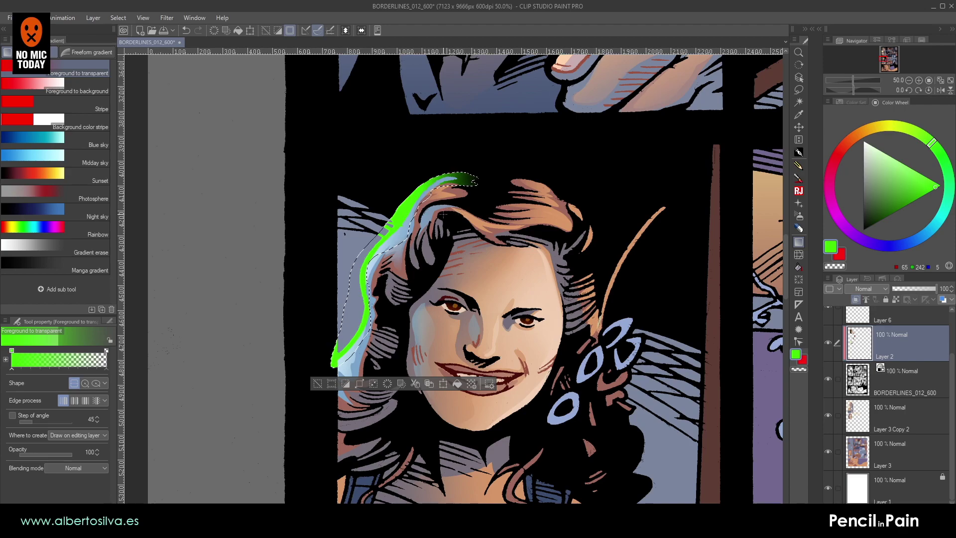
{"action": "key", "text": "ctrl+d"}
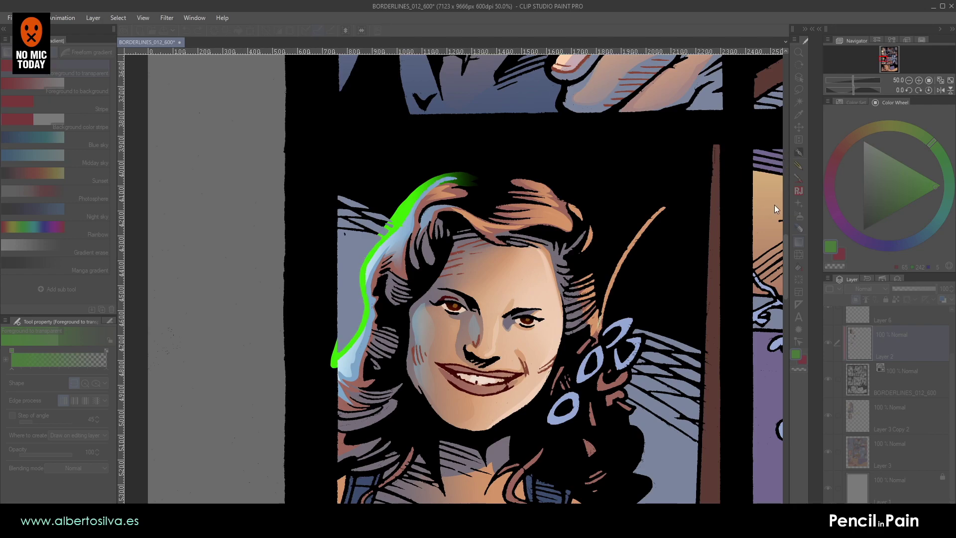
{"action": "left_click", "coordinate": [910, 149]}
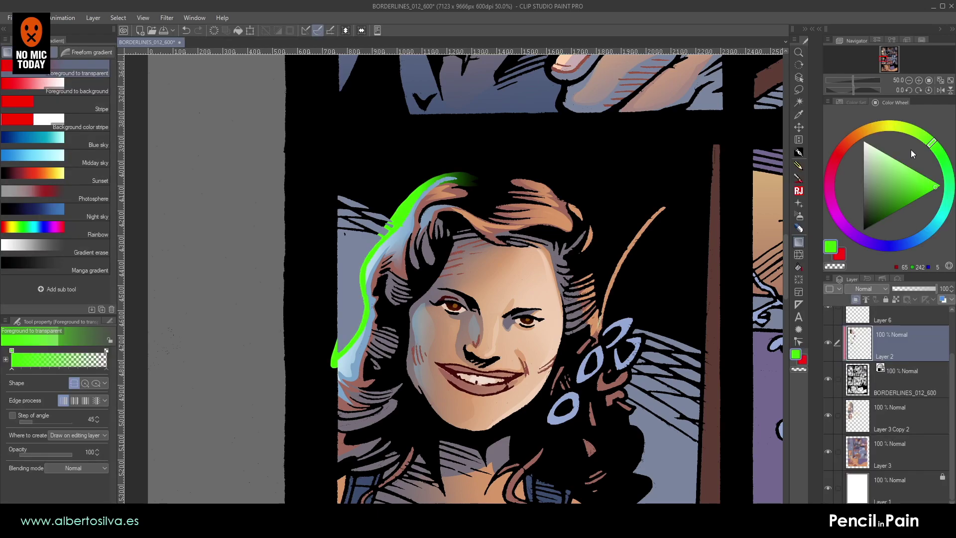
{"action": "key", "text": "ctrl+z"}
- Add a new layer directly above the BORDERLINES_012_600 line art, clipped to it
{"action": "left_click", "coordinate": [912, 382]}
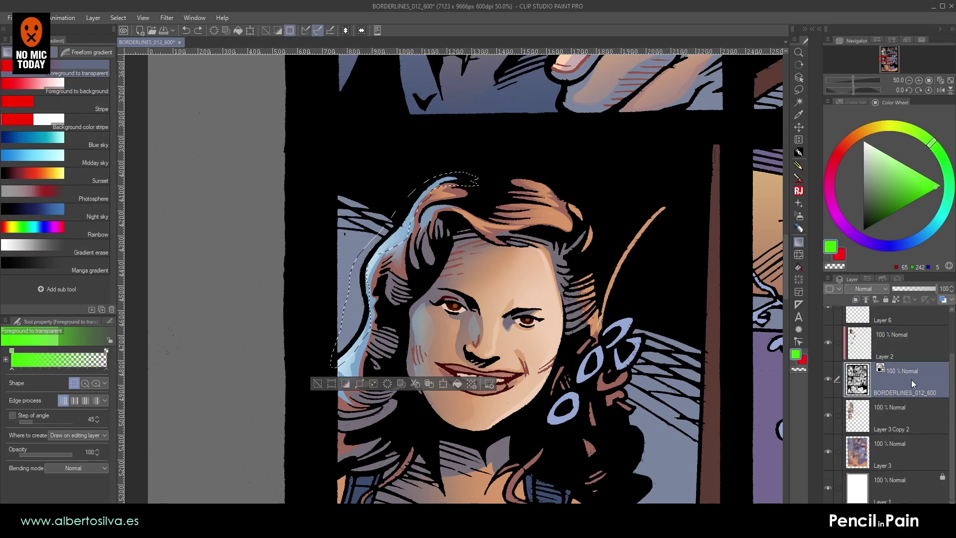
{"action": "key", "text": "ctrl+shift+n"}
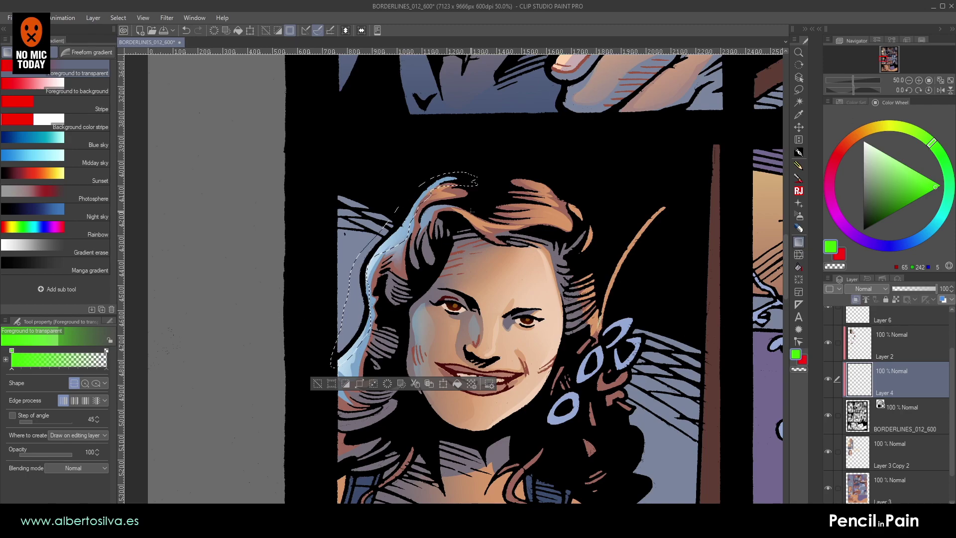
- Test green gradients of different directions on the selected hair contour on Layer 4, comparing before and after, and undo them
{"action": "left_click_drag", "start_coordinate": [373, 238], "coordinate": [368, 298]}
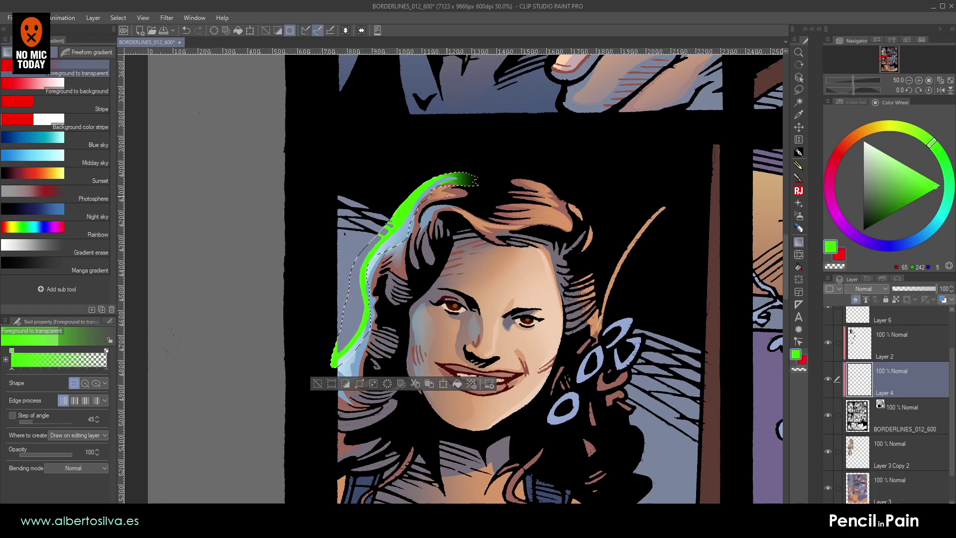
{"action": "key", "text": "ctrl+z"}
{"action": "key", "text": "ctrl+y"}
{"action": "key", "text": "ctrl+z"}
{"action": "key", "text": "ctrl+y"}
{"action": "key", "text": "ctrl+z"}
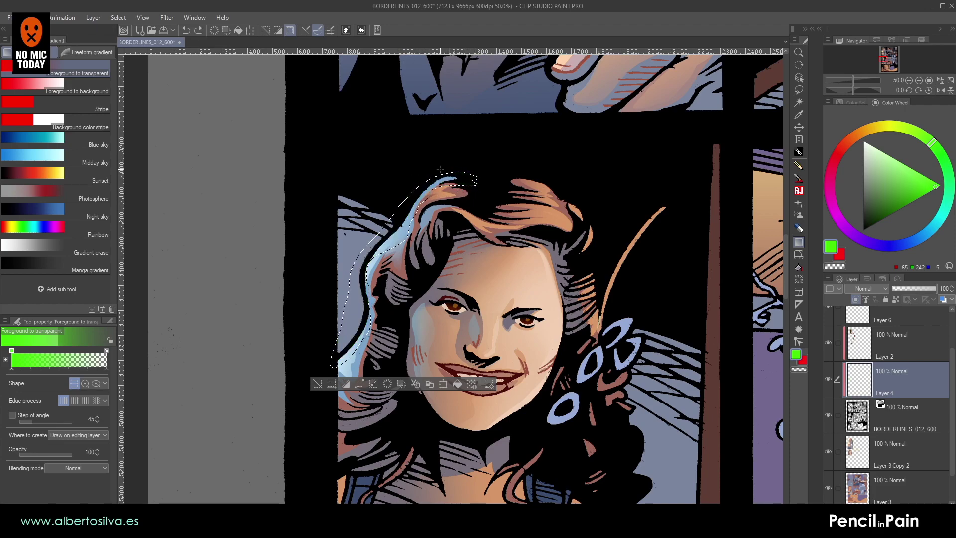
{"action": "left_click_drag", "start_coordinate": [465, 176], "coordinate": [469, 178]}
{"action": "key", "text": "ctrl+z"}
- Apply a green foreground-to-transparent gradient to the selected hair contour, deselect, and shift its colour to a very dark red
{"action": "left_click_drag", "start_coordinate": [388, 166], "coordinate": [470, 180]}
{"action": "key", "text": "ctrl+d"}
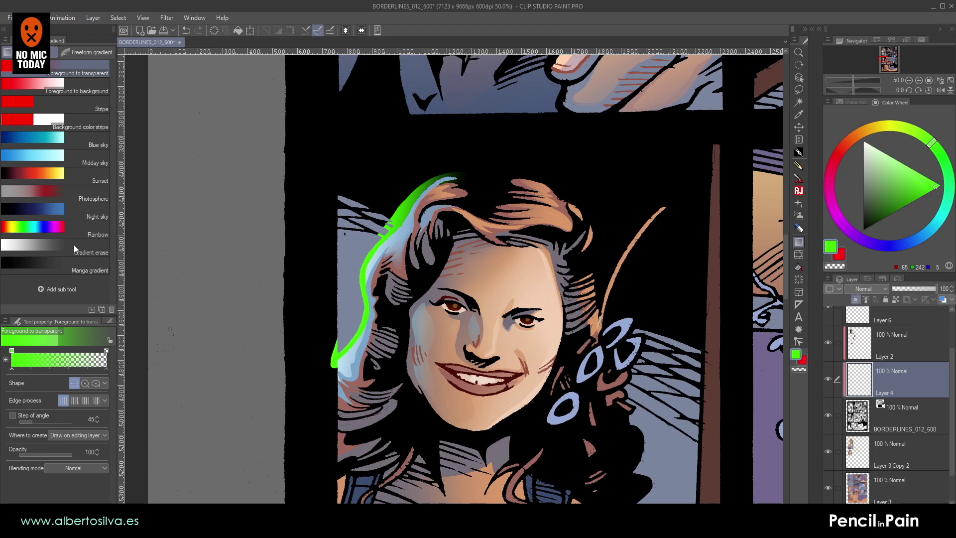
{"action": "key", "text": "ctrl+u"}
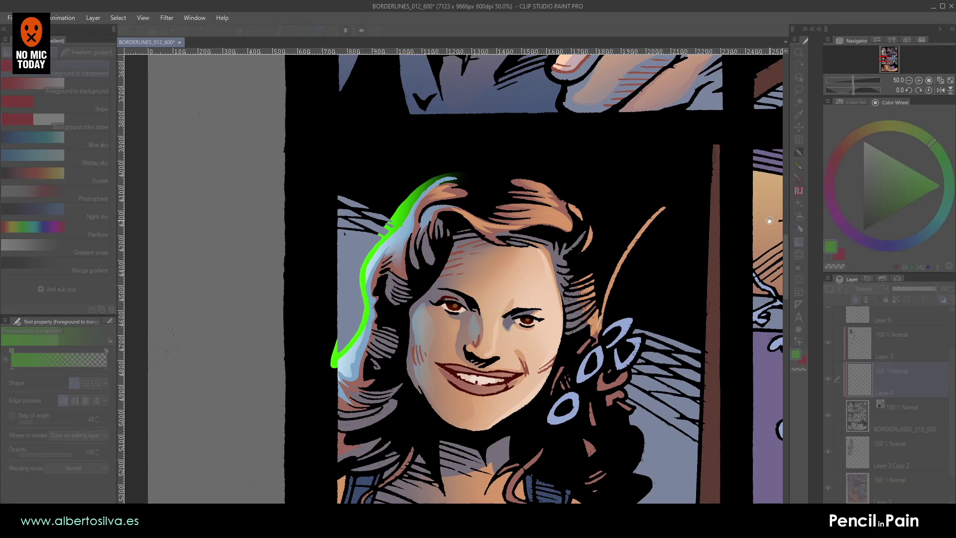
{"action": "left_click_drag", "start_coordinate": [760, 149], "coordinate": [725, 157]}
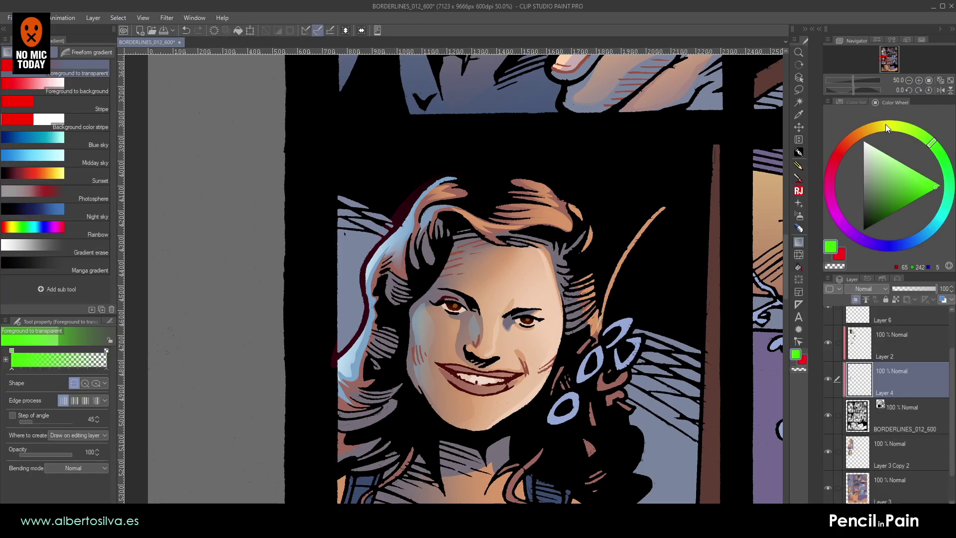
- Erase the dark red spilling onto the background lines beside the hair contour with the Hard eraser at size 25
{"action": "key", "text": "ctrl+plus"}
{"action": "key", "text": "ctrl+plus"}
{"action": "key", "text": "ctrl+plus"}
{"action": "left_click_drag", "start_coordinate": [561, 58], "coordinate": [614, 243]}
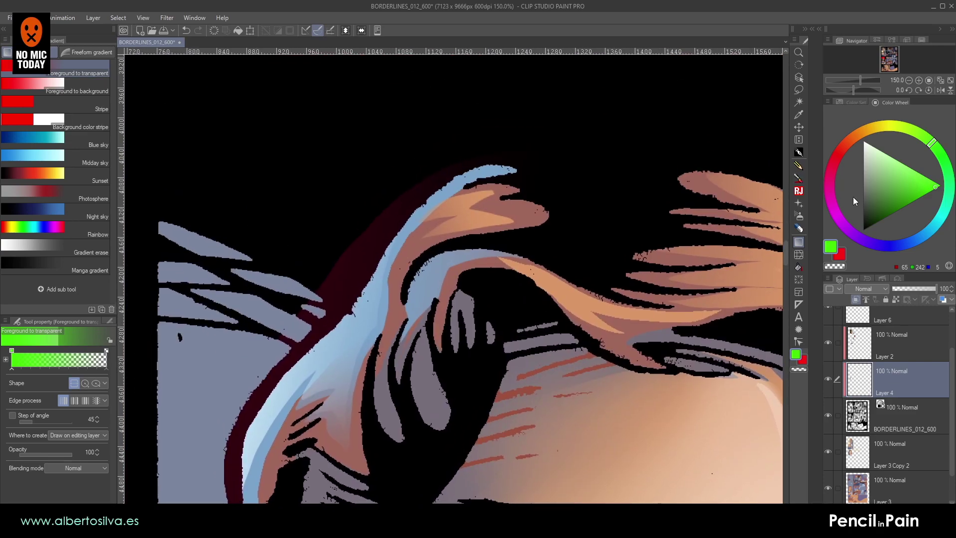
{"action": "left_click", "coordinate": [799, 217]}
{"action": "left_click", "coordinate": [798, 228]}
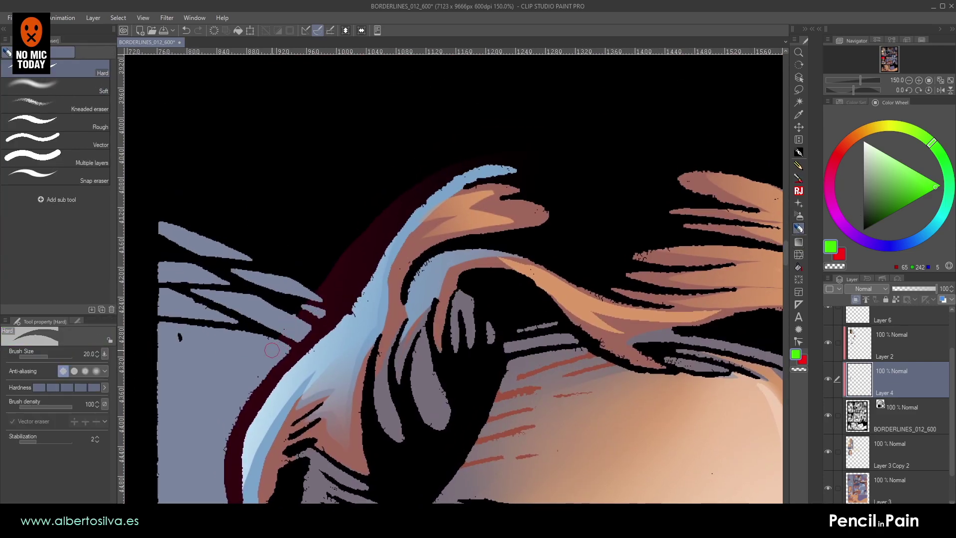
{"action": "mouse_move", "coordinate": [306, 318]}
{"action": "left_mouse_down"}
{"action": "mouse_move", "coordinate": [320, 301]}
{"action": "mouse_move", "coordinate": [312, 319]}
{"action": "mouse_move", "coordinate": [338, 271]}
{"action": "mouse_move", "coordinate": [298, 306]}
{"action": "mouse_move", "coordinate": [301, 320]}
{"action": "mouse_move", "coordinate": [330, 280]}
{"action": "mouse_move", "coordinate": [318, 309]}
{"action": "mouse_move", "coordinate": [359, 222]}
{"action": "left_mouse_up"}
{"action": "key", "text": "ctrl+z"}
{"action": "key", "text": "ctrl+z"}
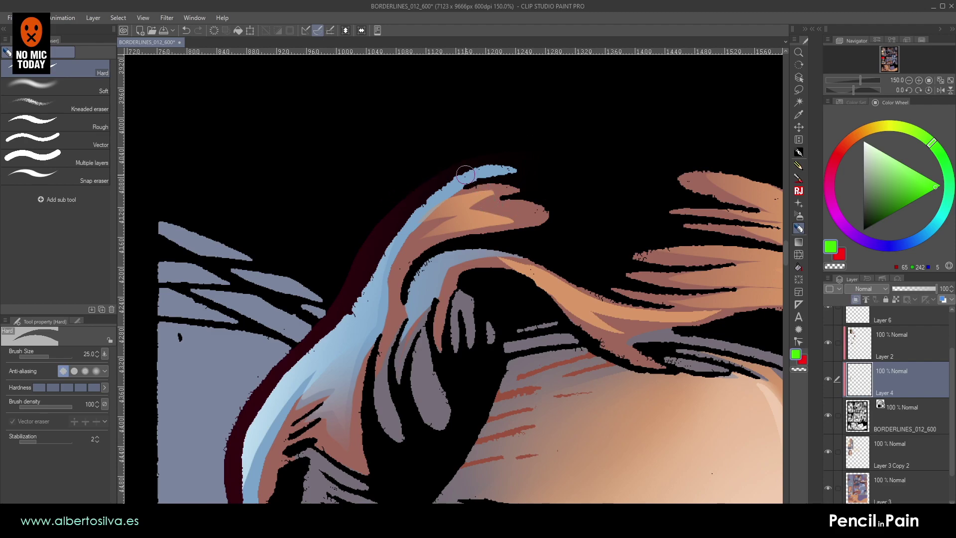
- Enlarge the Hard eraser to size 35 and erase the dark red that spills past the panel border beside the hair
{"action": "left_click_drag", "start_coordinate": [428, 440], "coordinate": [615, 70]}
{"action": "key", "text": "bracketright"}
{"action": "key", "text": "bracketright"}
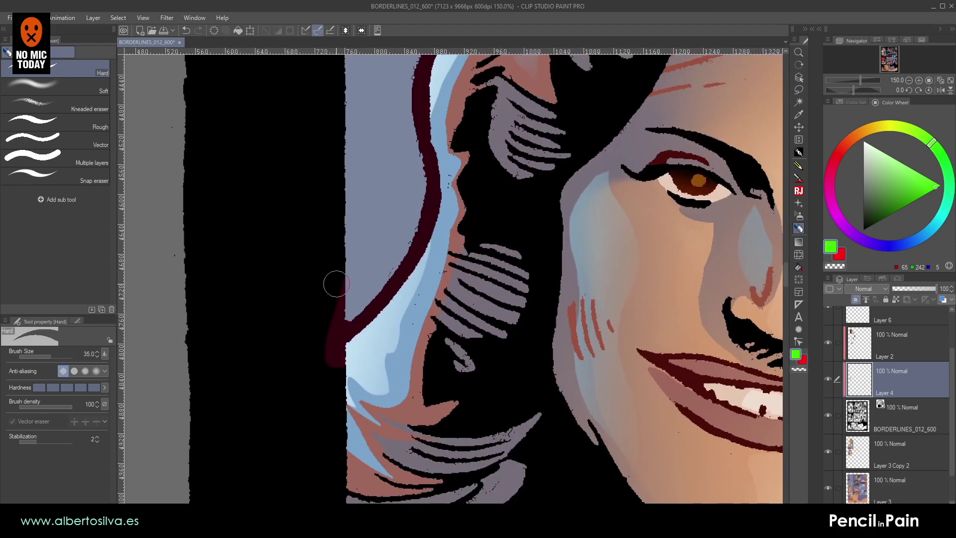
{"action": "left_click_drag", "start_coordinate": [331, 279], "coordinate": [327, 392]}
- Lasso the dark hair interior between the blue rim light and the face on Layer 4
{"action": "scroll", "coordinate": [325, 401], "scroll_direction": "up", "scroll_amount": 3}
{"action": "scroll", "coordinate": [420, 299], "scroll_direction": "right", "scroll_amount": 2}
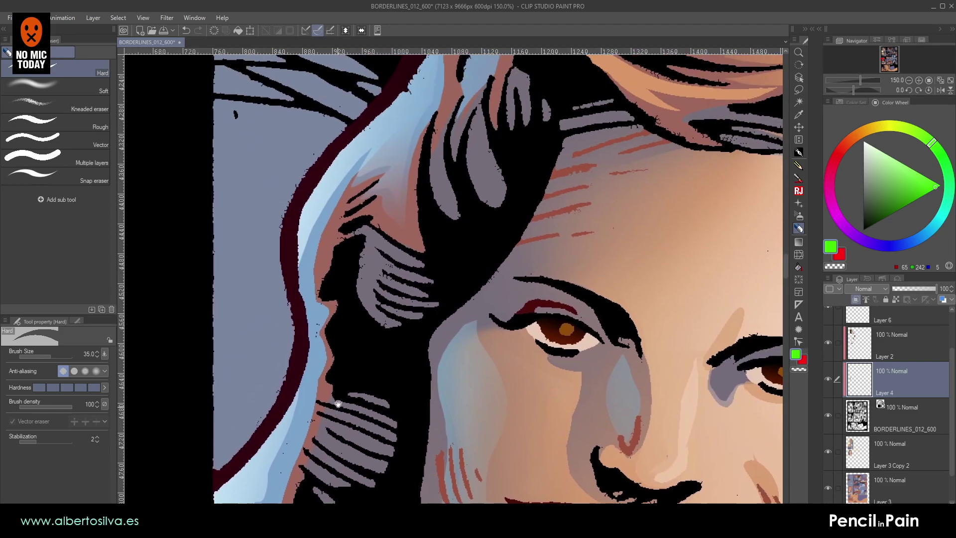
{"action": "left_click", "coordinate": [798, 90]}
{"action": "scroll", "coordinate": [392, 164], "scroll_direction": "down", "scroll_amount": 1}
{"action": "scroll", "coordinate": [391, 164], "scroll_direction": "left", "scroll_amount": 1}
{"action": "mouse_move", "coordinate": [392, 162]}
{"action": "left_mouse_down"}
{"action": "mouse_move", "coordinate": [354, 225]}
{"action": "mouse_move", "coordinate": [347, 262]}
{"action": "left_mouse_up"}
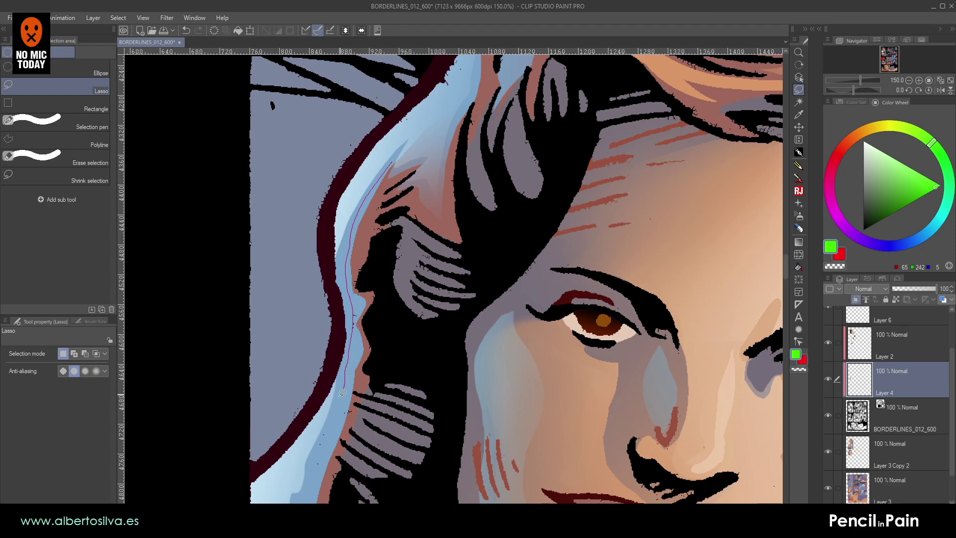
{"action": "mouse_move", "coordinate": [372, 433]}
{"action": "left_mouse_down"}
{"action": "mouse_move", "coordinate": [416, 424]}
{"action": "mouse_move", "coordinate": [454, 375]}
{"action": "left_mouse_up"}
{"action": "mouse_move", "coordinate": [465, 321]}
{"action": "left_mouse_down"}
{"action": "mouse_move", "coordinate": [556, 205]}
{"action": "mouse_move", "coordinate": [566, 171]}
{"action": "left_mouse_up"}
{"action": "mouse_move", "coordinate": [576, 89]}
{"action": "left_mouse_down"}
{"action": "mouse_move", "coordinate": [539, 67]}
{"action": "mouse_move", "coordinate": [484, 86]}
{"action": "left_mouse_up"}
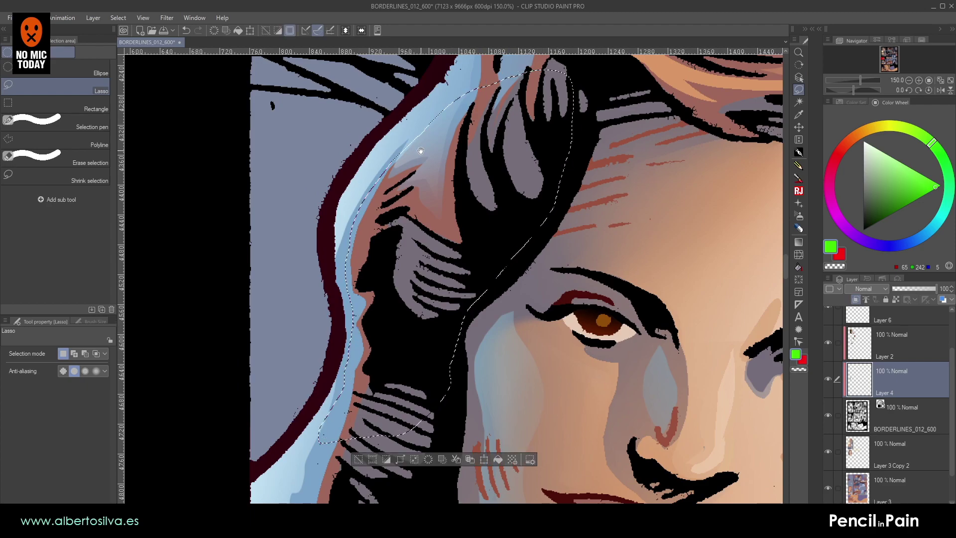
- Extend the selection down through the lower hair locks beside the cheek to the panel border
{"action": "scroll", "coordinate": [466, 235], "scroll_direction": "up", "scroll_amount": 3}
{"action": "scroll", "coordinate": [466, 236], "scroll_direction": "right", "scroll_amount": 1}
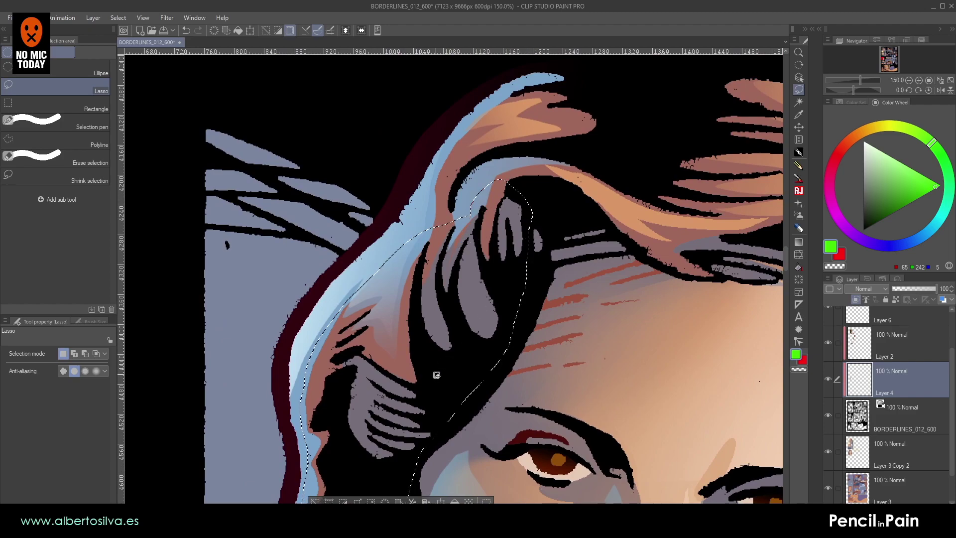
{"action": "scroll", "coordinate": [442, 363], "scroll_direction": "down", "scroll_amount": 5}
{"action": "scroll", "coordinate": [441, 363], "scroll_direction": "left", "scroll_amount": 2}
{"action": "left_click_drag", "start_coordinate": [447, 225], "coordinate": [390, 357]}
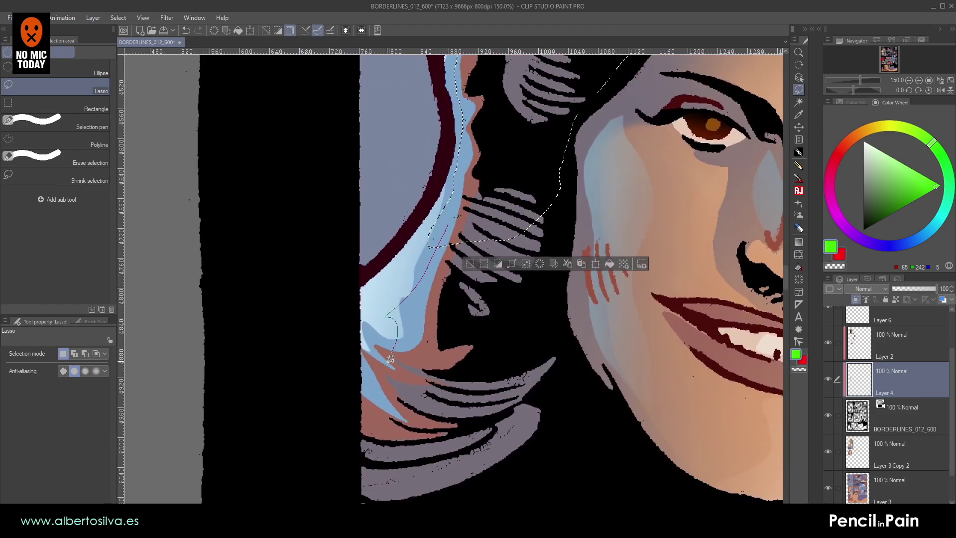
{"action": "mouse_move", "coordinate": [414, 396]}
{"action": "left_mouse_down"}
{"action": "mouse_move", "coordinate": [496, 407]}
{"action": "mouse_move", "coordinate": [520, 398]}
{"action": "mouse_move", "coordinate": [558, 354]}
{"action": "mouse_move", "coordinate": [568, 135]}
{"action": "mouse_move", "coordinate": [602, 87]}
{"action": "left_mouse_up"}
- Sample the contour's very dark red, apply it as foreground-to-transparent gradients over the selected hair, and deselect
{"action": "double_click", "coordinate": [909, 80]}
{"action": "key", "text": "r"}
{"action": "mouse_move", "coordinate": [392, 239]}
{"action": "left_mouse_down"}
{"action": "mouse_move", "coordinate": [395, 275]}
{"action": "mouse_move", "coordinate": [384, 256]}
{"action": "left_mouse_up"}
{"action": "left_click", "coordinate": [799, 241]}
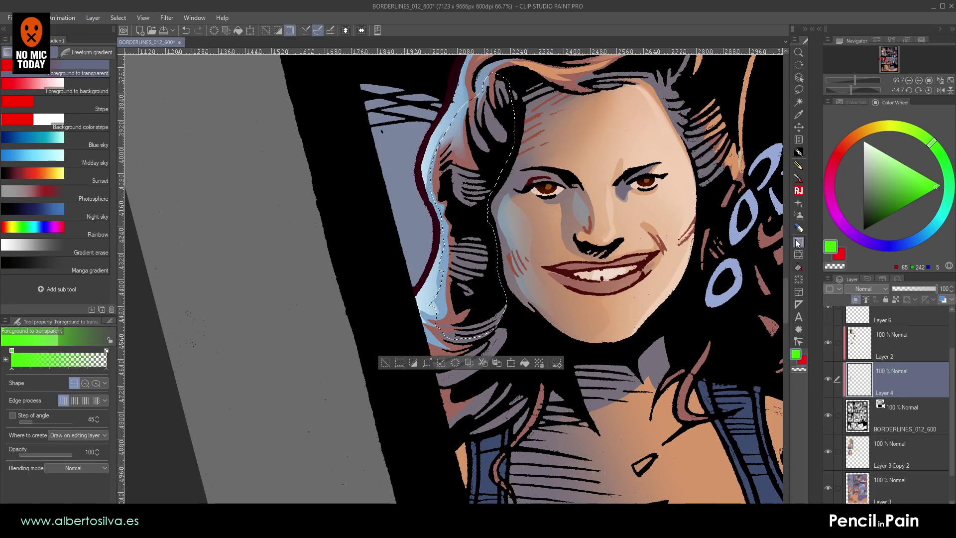
{"action": "right_click", "coordinate": [421, 187]}
{"action": "mouse_move", "coordinate": [489, 198]}
{"action": "left_mouse_down"}
{"action": "mouse_move", "coordinate": [465, 210]}
{"action": "mouse_move", "coordinate": [504, 202]}
{"action": "left_mouse_up"}
{"action": "left_click_drag", "start_coordinate": [443, 198], "coordinate": [458, 217]}
{"action": "key", "text": "ctrl+d"}
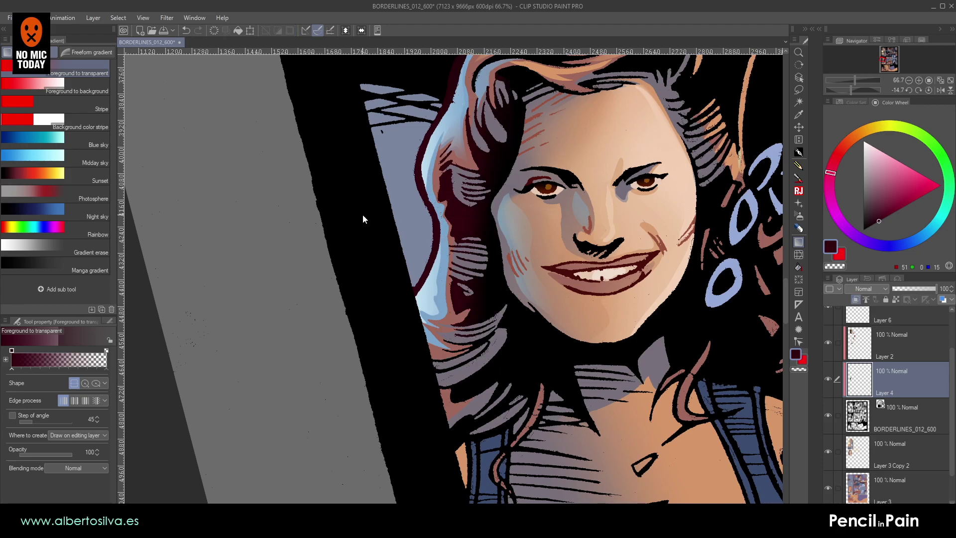
- Lasso the hair on the opposite side of the face, from the crown down around the flowers and curls
{"action": "scroll", "coordinate": [363, 214], "scroll_direction": "down", "scroll_amount": 3}
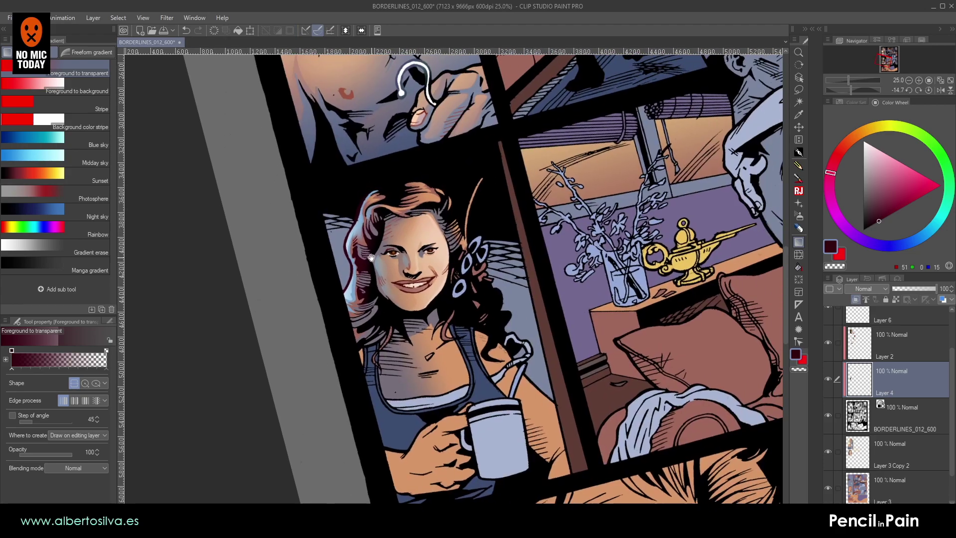
{"action": "double_click", "coordinate": [371, 257], "text": "shift"}
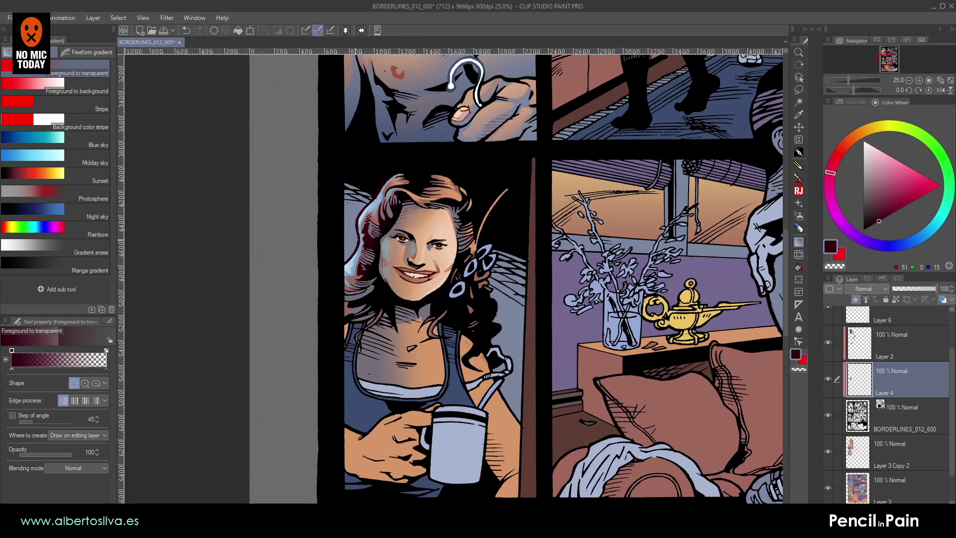
{"action": "scroll", "coordinate": [354, 239], "scroll_direction": "up", "scroll_amount": 3}
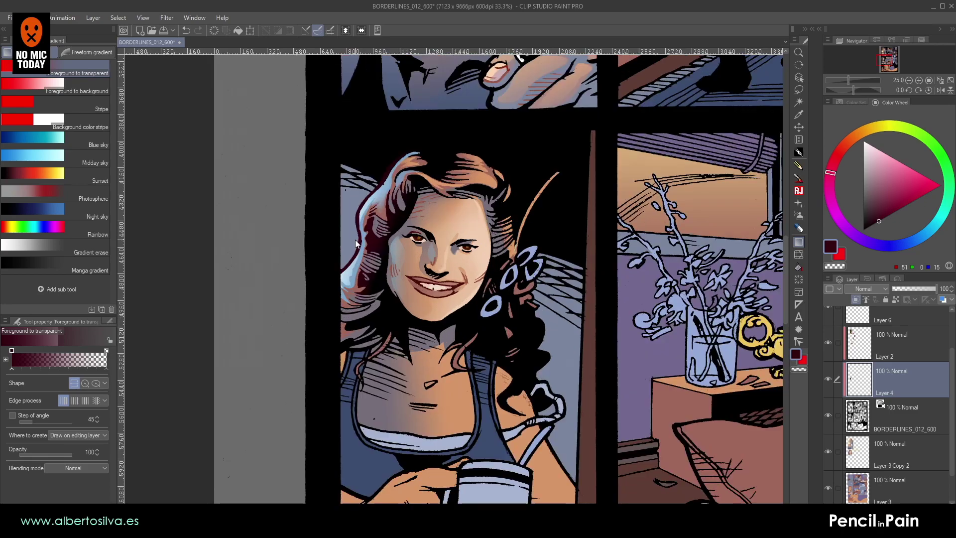
{"action": "left_click_drag", "start_coordinate": [530, 237], "coordinate": [335, 277]}
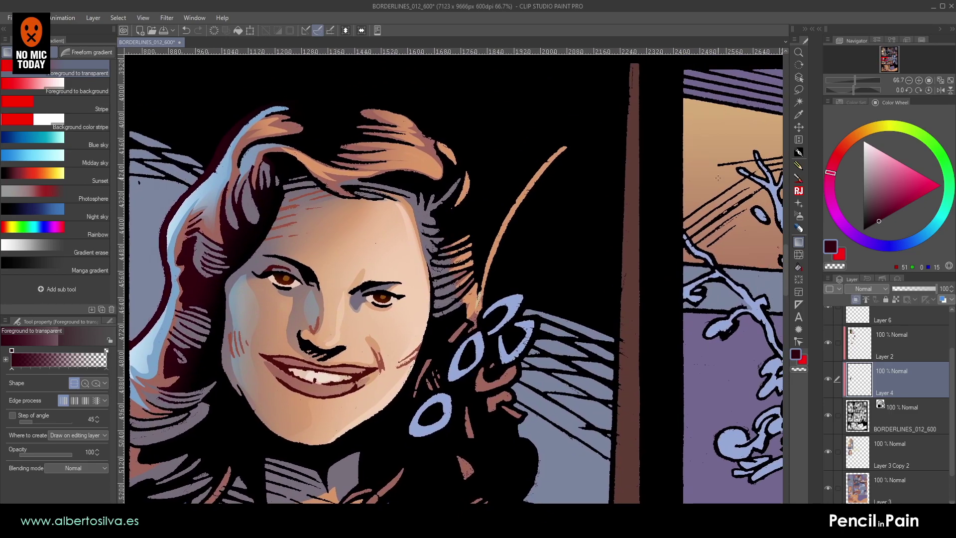
{"action": "left_click", "coordinate": [798, 89]}
{"action": "mouse_move", "coordinate": [406, 101]}
{"action": "left_mouse_down"}
{"action": "mouse_move", "coordinate": [469, 137]}
{"action": "mouse_move", "coordinate": [495, 178]}
{"action": "mouse_move", "coordinate": [494, 243]}
{"action": "mouse_move", "coordinate": [531, 369]}
{"action": "left_mouse_up"}
{"action": "mouse_move", "coordinate": [538, 484]}
{"action": "left_mouse_down"}
{"action": "mouse_move", "coordinate": [457, 492]}
{"action": "mouse_move", "coordinate": [408, 413]}
{"action": "mouse_move", "coordinate": [410, 386]}
{"action": "left_mouse_up"}
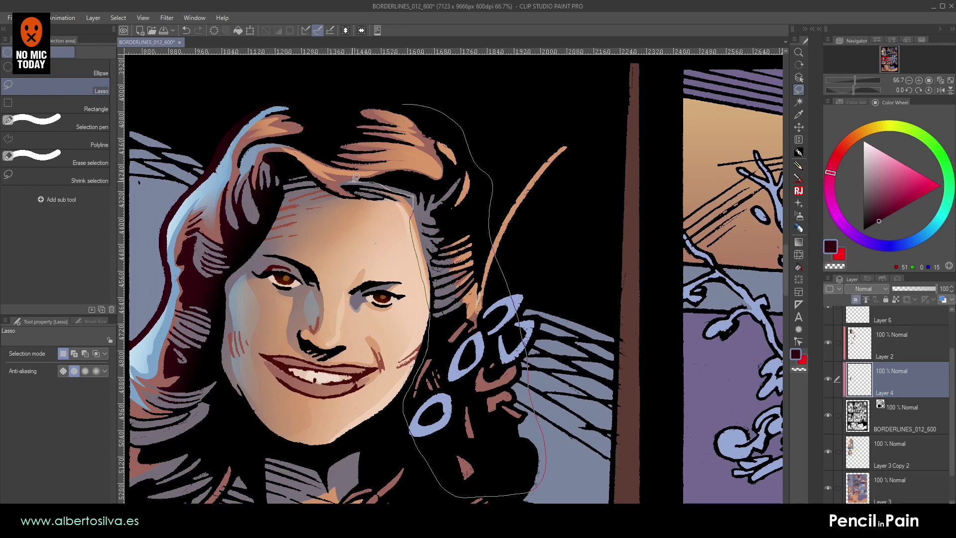
{"action": "left_click_drag", "start_coordinate": [421, 132], "coordinate": [416, 122]}
{"action": "scroll", "coordinate": [351, 235], "scroll_direction": "up", "scroll_amount": 3}
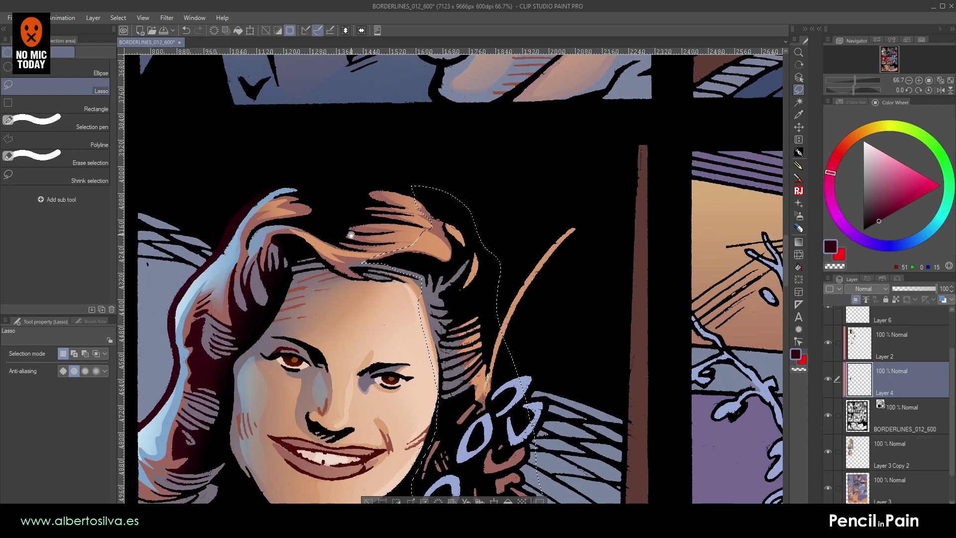
- Refine the selection edge along the hair strands above the forehead
{"action": "left_click_drag", "start_coordinate": [351, 235], "coordinate": [377, 221]}
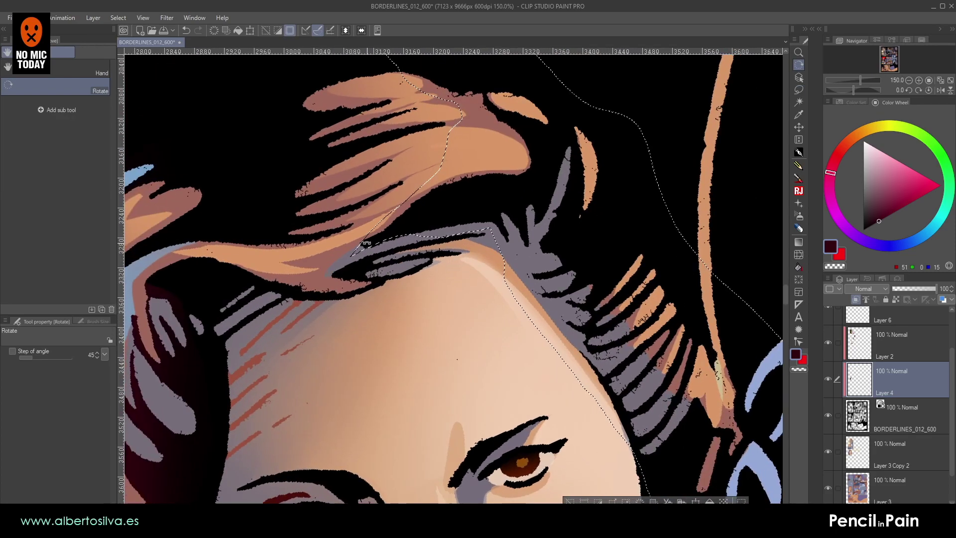
{"action": "left_click", "coordinate": [798, 89]}
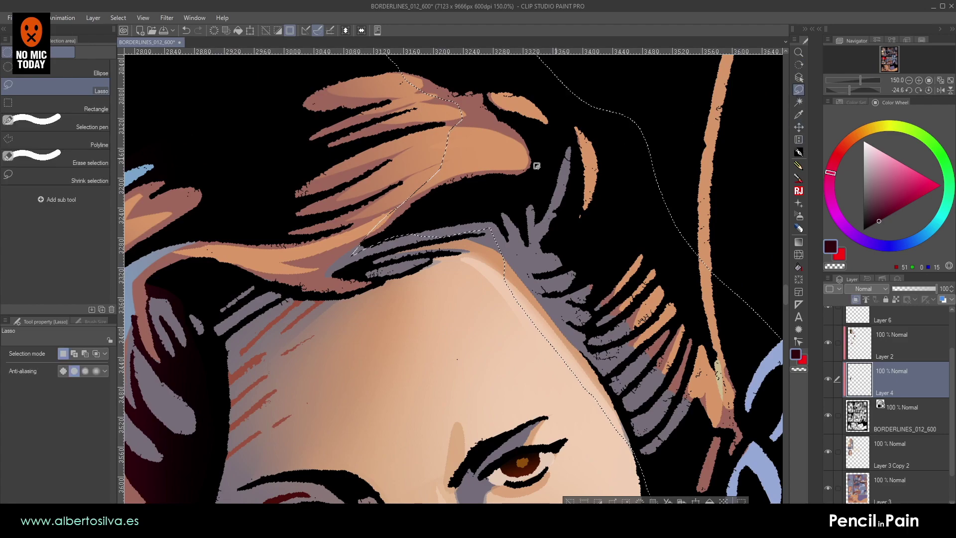
{"action": "left_click_drag", "start_coordinate": [436, 172], "coordinate": [384, 214]}
{"action": "left_click_drag", "start_coordinate": [349, 245], "coordinate": [384, 246]}
{"action": "mouse_move", "coordinate": [473, 227]}
{"action": "left_mouse_down"}
{"action": "mouse_move", "coordinate": [492, 233]}
{"action": "mouse_move", "coordinate": [517, 211]}
{"action": "left_mouse_up"}
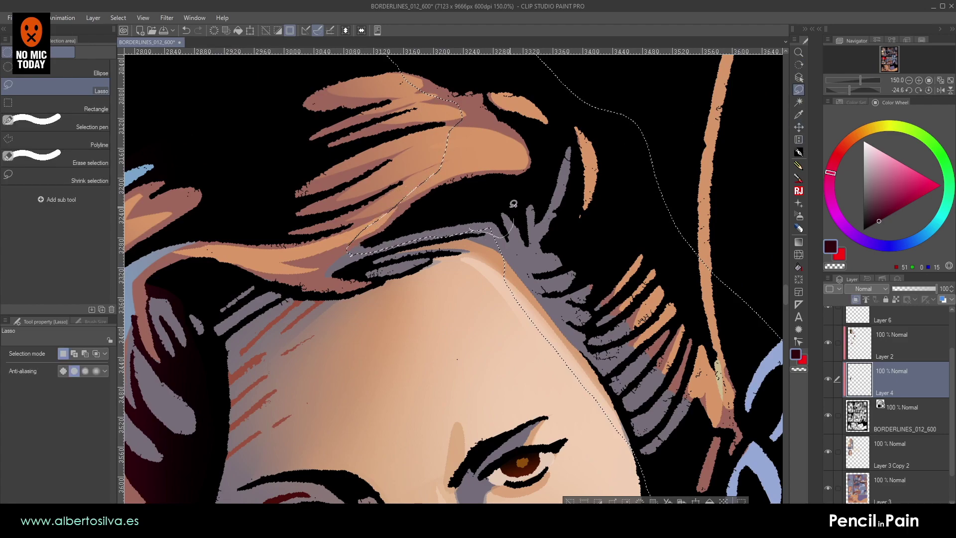
{"action": "left_click_drag", "start_coordinate": [567, 266], "coordinate": [466, 236]}
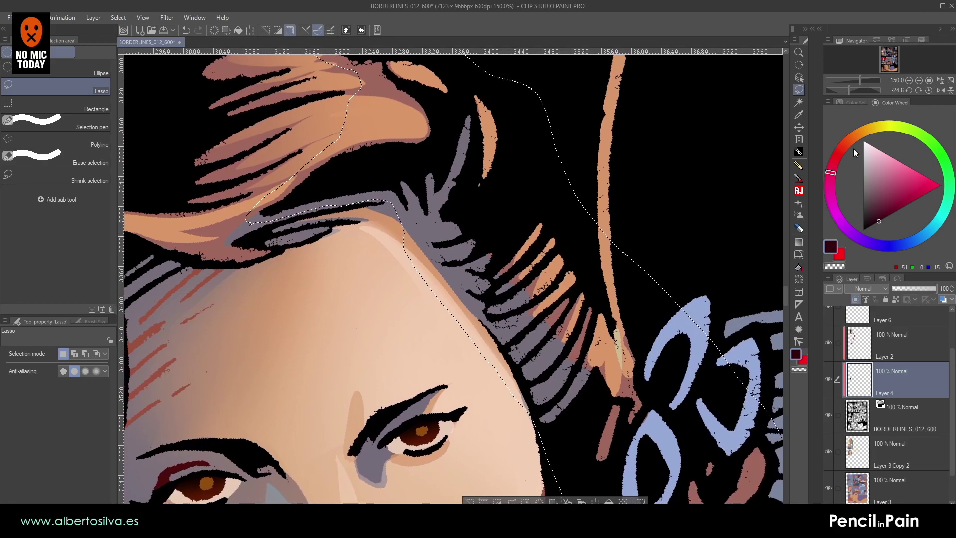
- Test dark red foreground-to-transparent gradients on the selected hair, undo the trials, apply one inward from the outer edge, and deselect
{"action": "left_click", "coordinate": [908, 80]}
{"action": "left_click_drag", "start_coordinate": [548, 268], "coordinate": [558, 218]}
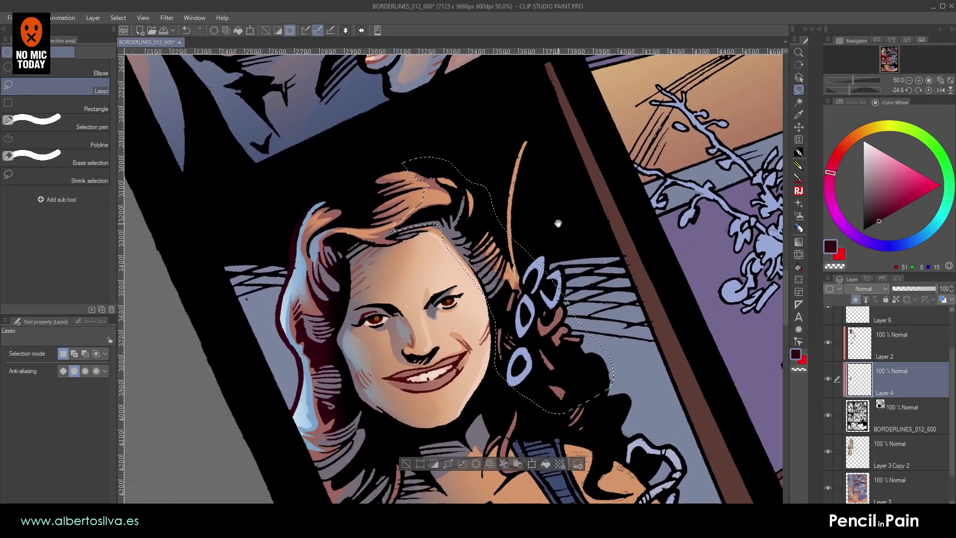
{"action": "left_click", "coordinate": [798, 242]}
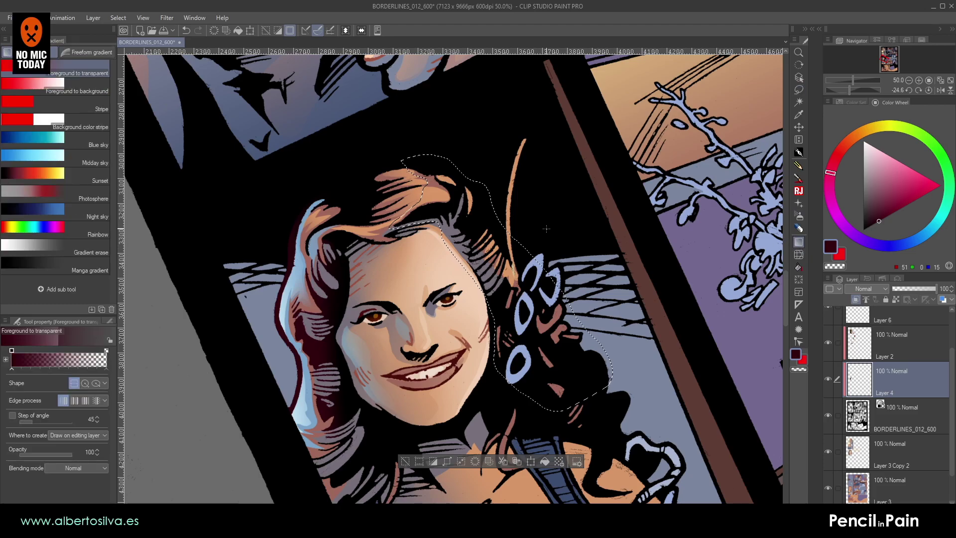
{"action": "left_click_drag", "start_coordinate": [499, 276], "coordinate": [490, 299]}
{"action": "key", "text": "ctrl+z"}
{"action": "left_click_drag", "start_coordinate": [520, 245], "coordinate": [458, 279]}
{"action": "key", "text": "ctrl+z"}
{"action": "left_click_drag", "start_coordinate": [530, 195], "coordinate": [468, 306]}
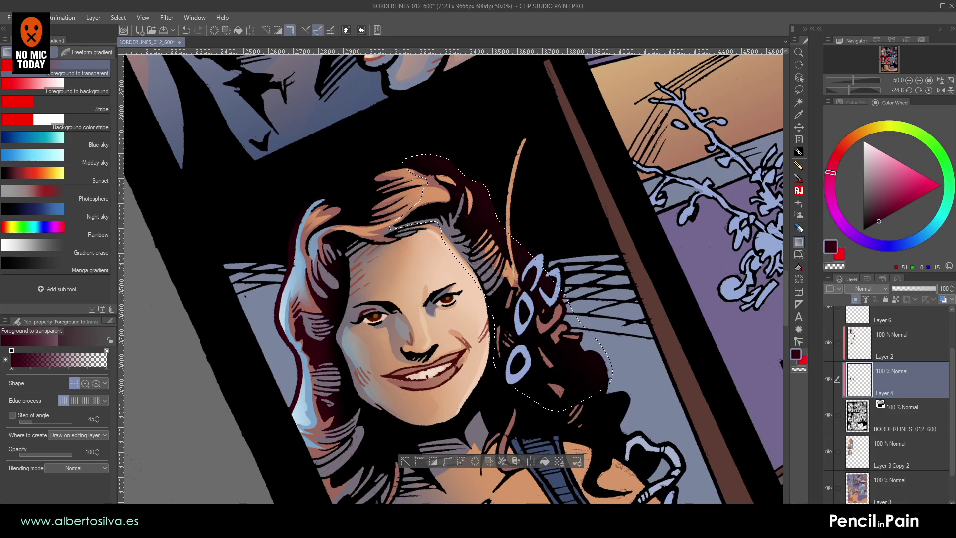
{"action": "key", "text": "ctrl+d"}
- Erase the dark red spilling outside the upper hair outline with the Hard eraser at size 70
{"action": "scroll", "coordinate": [466, 320], "scroll_direction": "up", "scroll_amount": 2}
{"action": "left_click_drag", "start_coordinate": [489, 225], "coordinate": [457, 280]}
{"action": "key", "text": "r"}
{"action": "double_click", "coordinate": [457, 279]}
{"action": "scroll", "coordinate": [438, 258], "scroll_direction": "down", "scroll_amount": 2}
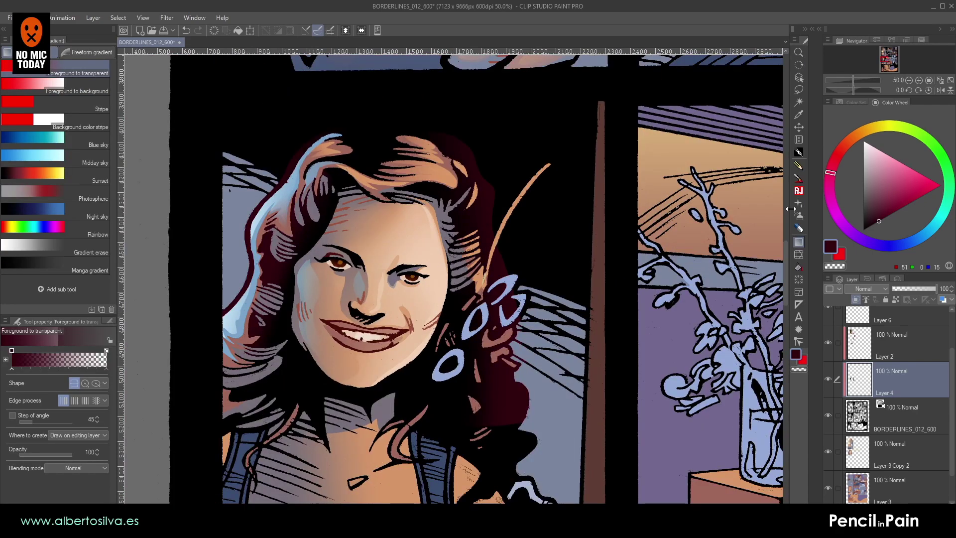
{"action": "left_click", "coordinate": [799, 228]}
{"action": "key", "text": "bracketright"}
{"action": "left_click_drag", "start_coordinate": [439, 138], "coordinate": [487, 172]}
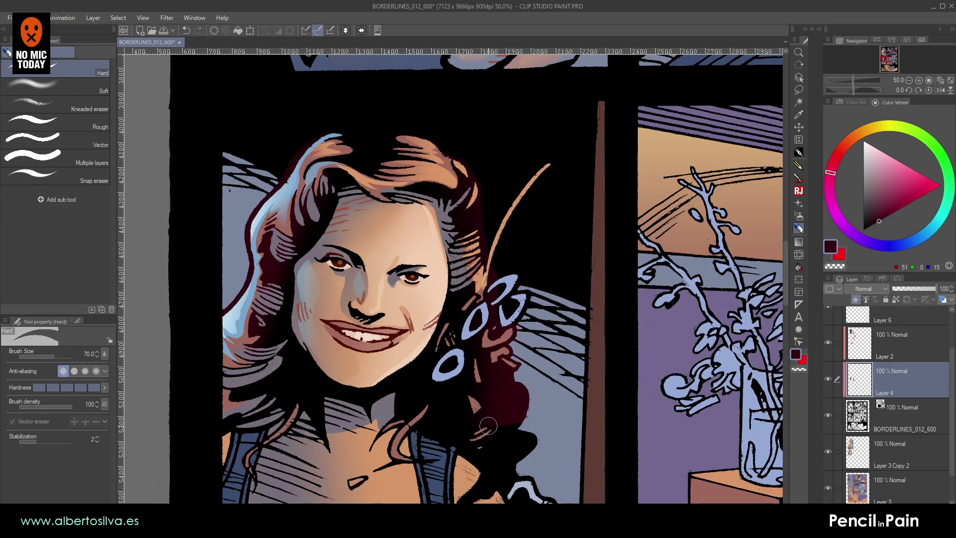
- Try erasing dark red from the lower curls with the Hard eraser at size 90, and undo the strokes
{"action": "key", "text": "]"}
{"action": "key", "text": "]"}
{"action": "mouse_move", "coordinate": [498, 374]}
{"action": "left_mouse_down"}
{"action": "mouse_move", "coordinate": [492, 394]}
{"action": "mouse_move", "coordinate": [502, 404]}
{"action": "mouse_move", "coordinate": [508, 392]}
{"action": "mouse_move", "coordinate": [506, 424]}
{"action": "mouse_move", "coordinate": [515, 407]}
{"action": "mouse_move", "coordinate": [508, 393]}
{"action": "mouse_move", "coordinate": [482, 423]}
{"action": "mouse_move", "coordinate": [494, 404]}
{"action": "mouse_move", "coordinate": [502, 441]}
{"action": "left_mouse_up"}
{"action": "key", "text": "ctrl+z"}
{"action": "key", "text": "ctrl+z"}
{"action": "key", "text": "ctrl+z"}
{"action": "key", "text": "ctrl+z"}
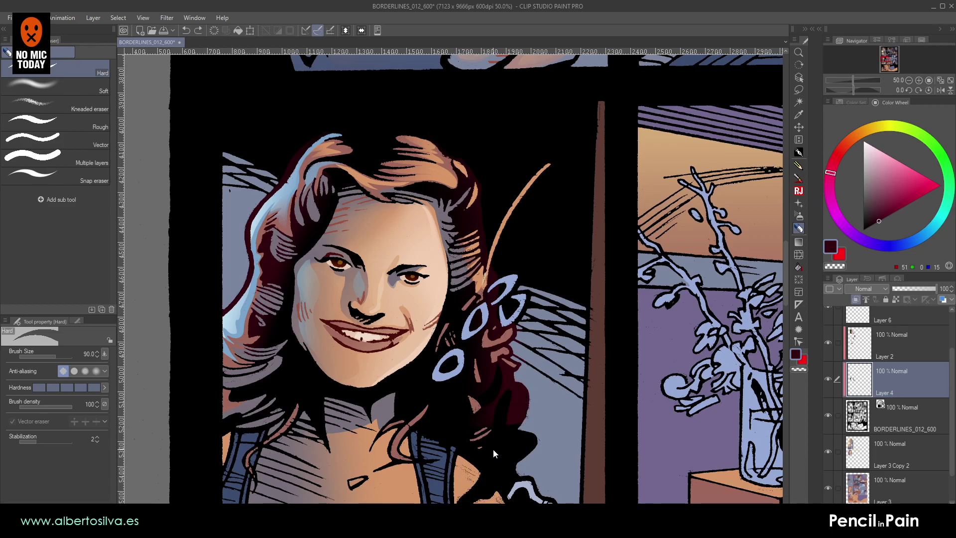
- Erase the dark red from the lower curls below the flowers with the Hard eraser at sizes 90 and 80
{"action": "mouse_move", "coordinate": [510, 407]}
{"action": "left_mouse_down"}
{"action": "mouse_move", "coordinate": [482, 440]}
{"action": "mouse_move", "coordinate": [499, 419]}
{"action": "mouse_move", "coordinate": [463, 443]}
{"action": "mouse_move", "coordinate": [511, 397]}
{"action": "mouse_move", "coordinate": [494, 445]}
{"action": "mouse_move", "coordinate": [502, 424]}
{"action": "mouse_move", "coordinate": [484, 405]}
{"action": "mouse_move", "coordinate": [512, 404]}
{"action": "mouse_move", "coordinate": [472, 429]}
{"action": "left_mouse_up"}
{"action": "key", "text": "["}
{"action": "mouse_move", "coordinate": [515, 397]}
{"action": "left_mouse_down"}
{"action": "mouse_move", "coordinate": [490, 442]}
{"action": "mouse_move", "coordinate": [486, 404]}
{"action": "mouse_move", "coordinate": [473, 401]}
{"action": "mouse_move", "coordinate": [504, 395]}
{"action": "mouse_move", "coordinate": [489, 391]}
{"action": "mouse_move", "coordinate": [490, 373]}
{"action": "mouse_move", "coordinate": [490, 393]}
{"action": "left_mouse_up"}
- Erase the dark red spilling past the outer hair contour near the crown with the Hard eraser at size 30
{"action": "key", "text": "ctrl+minus"}
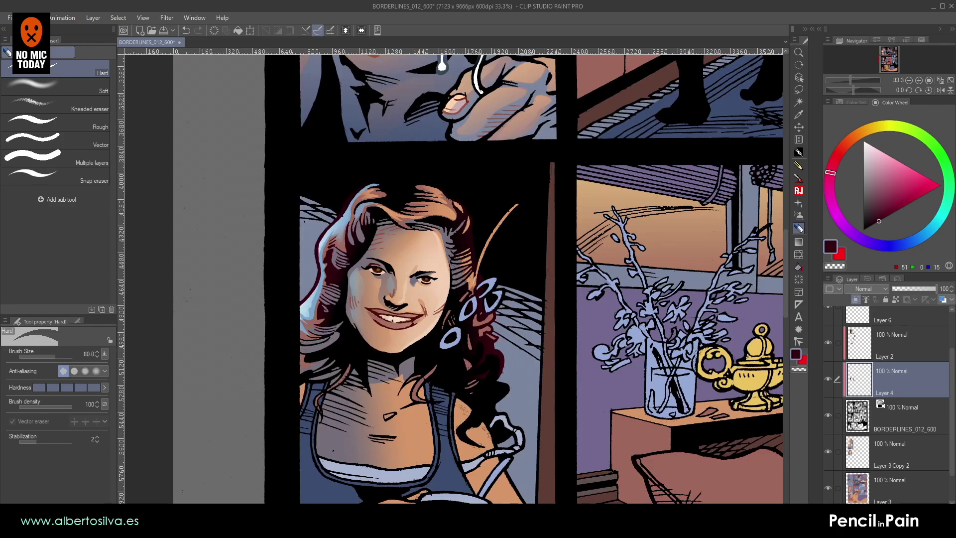
{"action": "key", "text": "ctrl+plus"}
{"action": "key", "text": "ctrl+plus"}
{"action": "key", "text": "ctrl+plus"}
{"action": "key", "text": "space"}
{"action": "left_click_drag", "start_coordinate": [491, 266], "coordinate": [476, 214]}
{"action": "key", "text": "shift+space"}
{"action": "mouse_move", "coordinate": [476, 209]}
{"action": "left_mouse_down"}
{"action": "mouse_move", "coordinate": [438, 195]}
{"action": "mouse_move", "coordinate": [385, 344]}
{"action": "mouse_move", "coordinate": [364, 306]}
{"action": "mouse_move", "coordinate": [278, 320]}
{"action": "mouse_move", "coordinate": [263, 294]}
{"action": "left_mouse_up"}
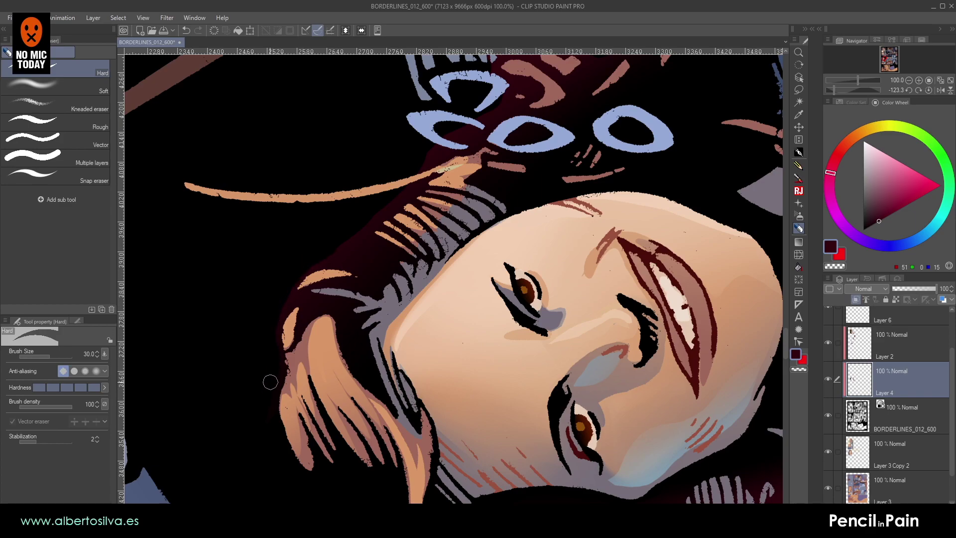
{"action": "left_click_drag", "start_coordinate": [321, 256], "coordinate": [301, 305]}
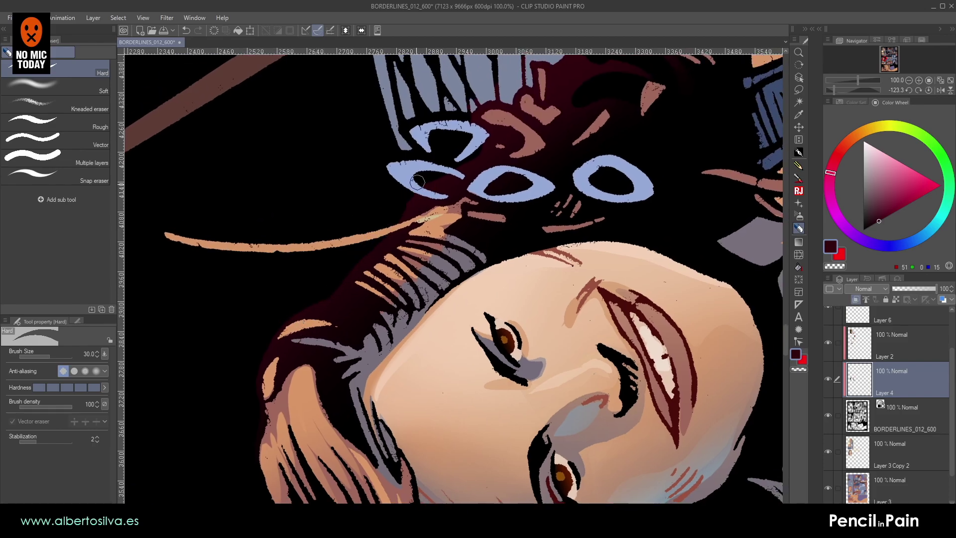
- Erase the dark red inside and around the hair flowers with the size 30 Hard eraser
{"action": "left_click_drag", "start_coordinate": [403, 187], "coordinate": [606, 251]}
{"action": "left_click_drag", "start_coordinate": [565, 291], "coordinate": [564, 214]}
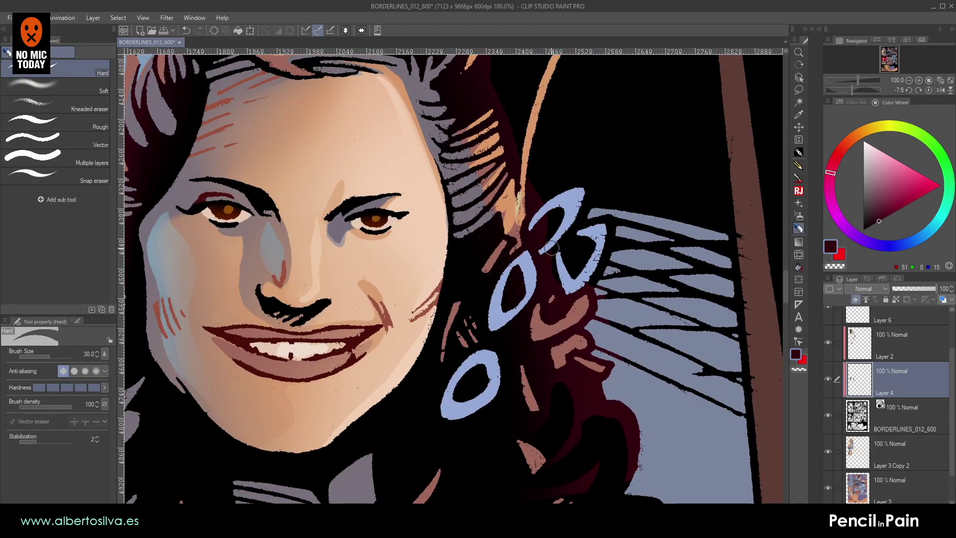
{"action": "mouse_move", "coordinate": [568, 290]}
{"action": "left_mouse_down"}
{"action": "mouse_move", "coordinate": [594, 277]}
{"action": "mouse_move", "coordinate": [522, 211]}
{"action": "left_mouse_up"}
- Enlarge the Hard eraser to 45 and 60 and erase the dark red inside the lower curls, leaving their outer rim tinted
{"action": "key", "text": "bracketright"}
{"action": "key", "text": "bracketright"}
{"action": "key", "text": "bracketright"}
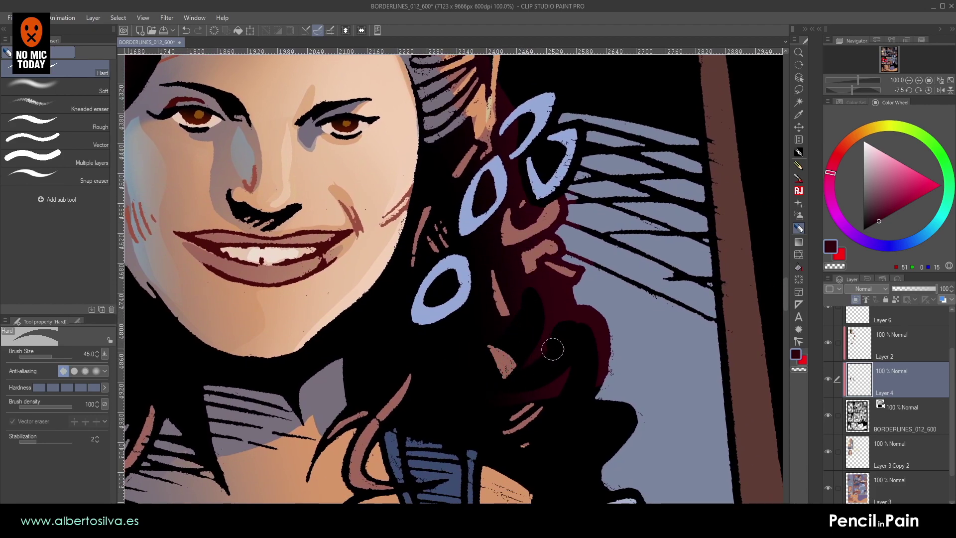
{"action": "left_click_drag", "start_coordinate": [576, 324], "coordinate": [618, 386]}
{"action": "key", "text": "bracketright"}
{"action": "left_click_drag", "start_coordinate": [567, 367], "coordinate": [523, 386]}
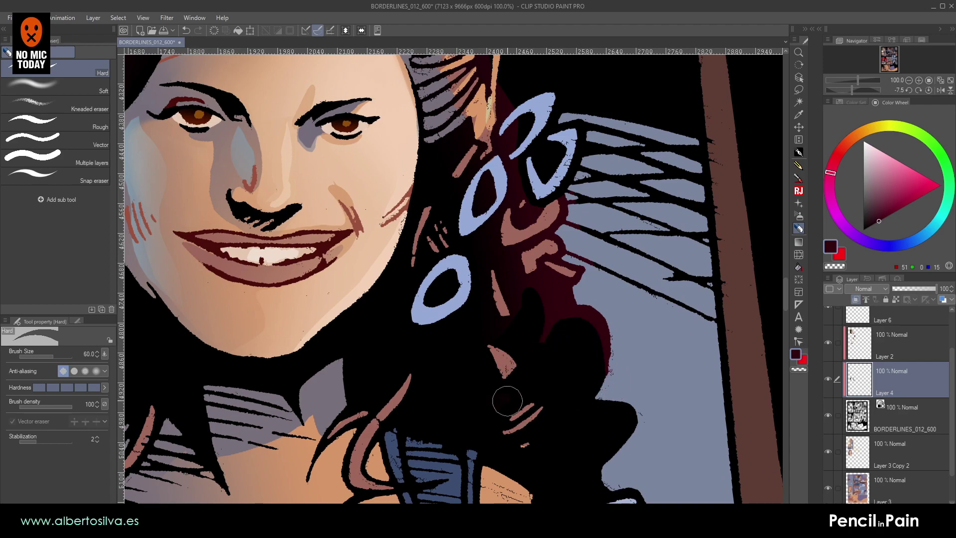
- Erase the dark red spilling onto the background lines beside the curls with a reduced Hard eraser
{"action": "left_click_drag", "start_coordinate": [523, 339], "coordinate": [556, 397]}
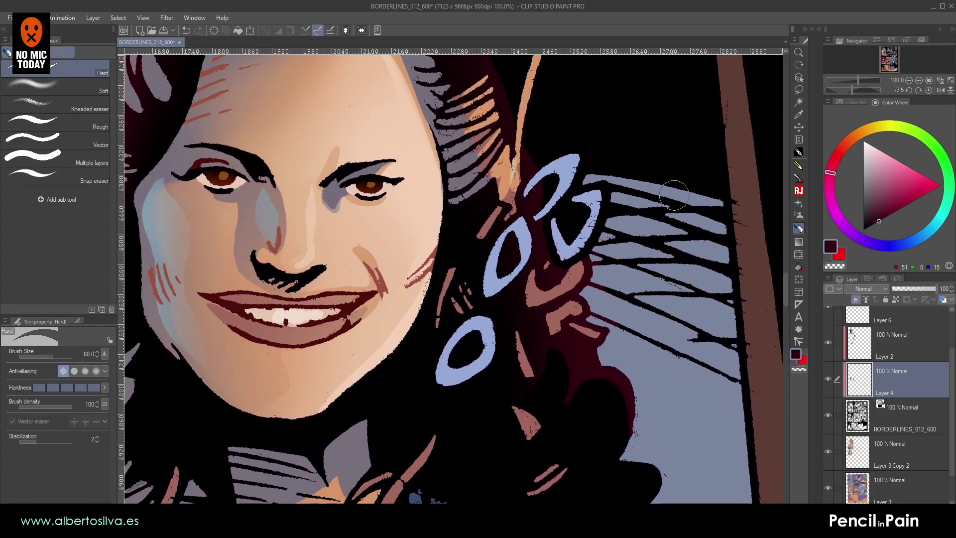
{"action": "left_click_drag", "start_coordinate": [624, 173], "coordinate": [604, 210]}
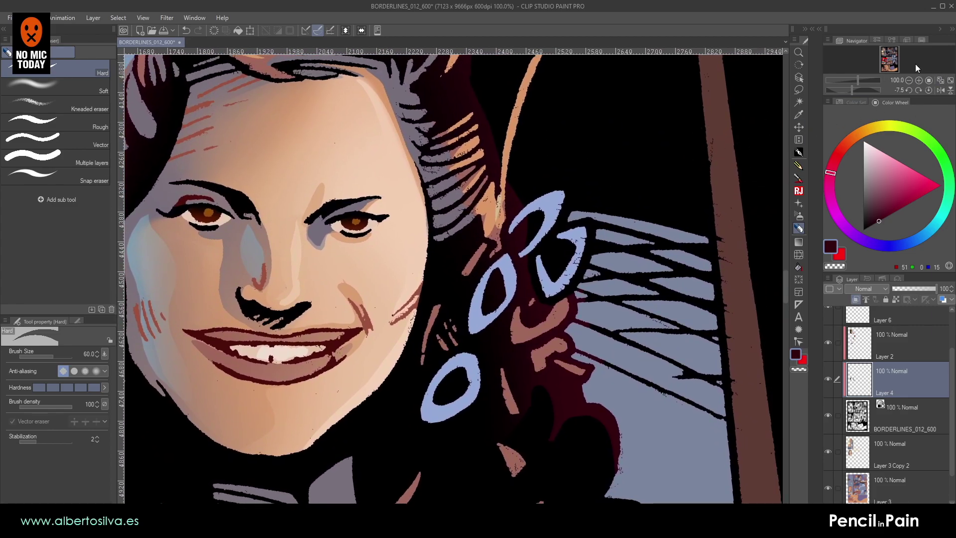
{"action": "left_click", "coordinate": [919, 79]}
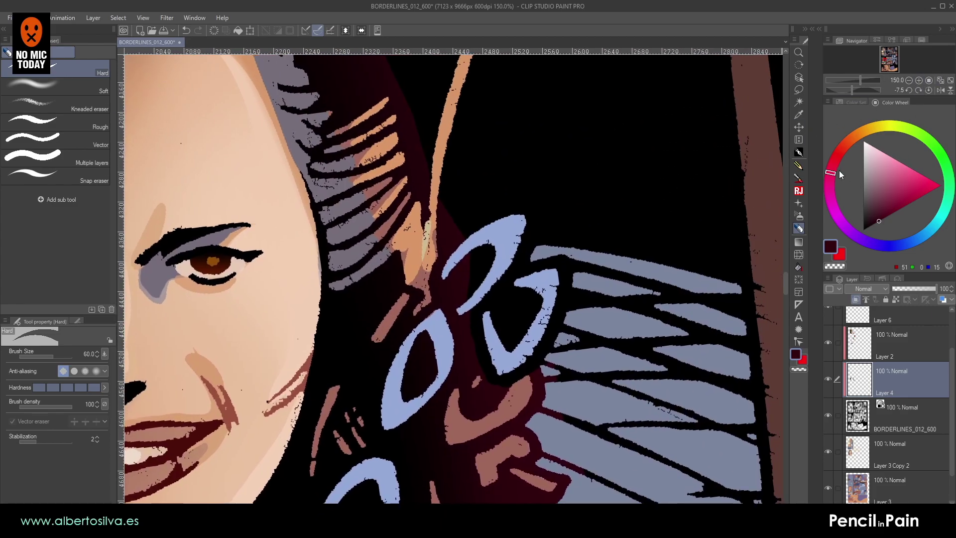
{"action": "left_click_drag", "start_coordinate": [581, 368], "coordinate": [566, 310]}
{"action": "key", "text": "bracketleft"}
{"action": "mouse_move", "coordinate": [554, 390]}
{"action": "left_mouse_down"}
{"action": "mouse_move", "coordinate": [569, 334]}
{"action": "mouse_move", "coordinate": [593, 404]}
{"action": "left_mouse_up"}
{"action": "key", "text": "bracketleft"}
{"action": "key", "text": "bracketleft"}
- Tint the outlines around the upper two hair flowers dark red with the G-pen at size 35
{"action": "key", "text": "p"}
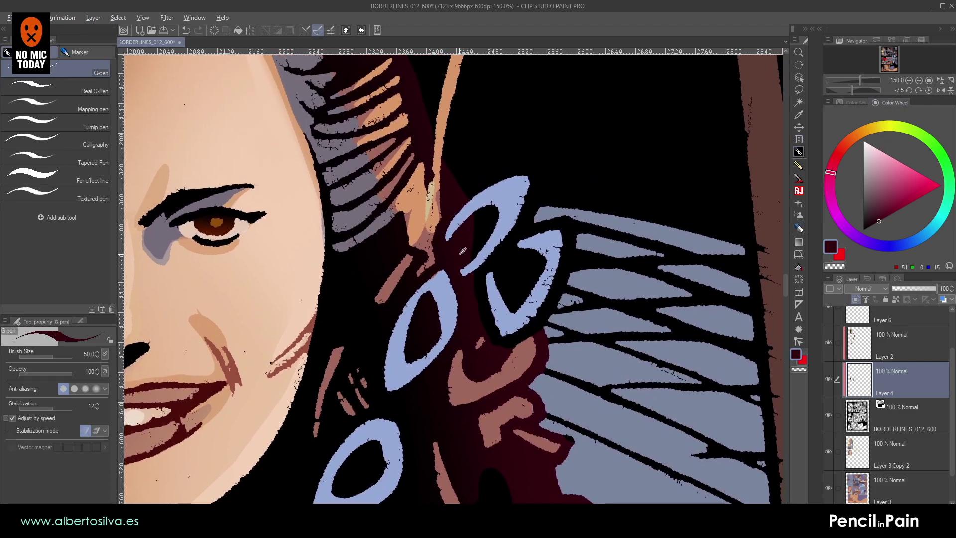
{"action": "key", "text": "bracketleft"}
{"action": "key", "text": "bracketleft"}
{"action": "key", "text": "bracketleft"}
{"action": "mouse_move", "coordinate": [524, 182]}
{"action": "left_mouse_down"}
{"action": "mouse_move", "coordinate": [508, 180]}
{"action": "mouse_move", "coordinate": [530, 179]}
{"action": "mouse_move", "coordinate": [522, 213]}
{"action": "mouse_move", "coordinate": [494, 232]}
{"action": "mouse_move", "coordinate": [461, 282]}
{"action": "left_mouse_up"}
{"action": "left_click_drag", "start_coordinate": [526, 211], "coordinate": [459, 282]}
{"action": "mouse_move", "coordinate": [511, 240]}
{"action": "left_mouse_down"}
{"action": "mouse_move", "coordinate": [568, 226]}
{"action": "mouse_move", "coordinate": [534, 318]}
{"action": "mouse_move", "coordinate": [518, 330]}
{"action": "mouse_move", "coordinate": [490, 322]}
{"action": "mouse_move", "coordinate": [485, 295]}
{"action": "mouse_move", "coordinate": [497, 344]}
{"action": "mouse_move", "coordinate": [531, 325]}
{"action": "mouse_move", "coordinate": [553, 292]}
{"action": "mouse_move", "coordinate": [544, 317]}
{"action": "left_mouse_up"}
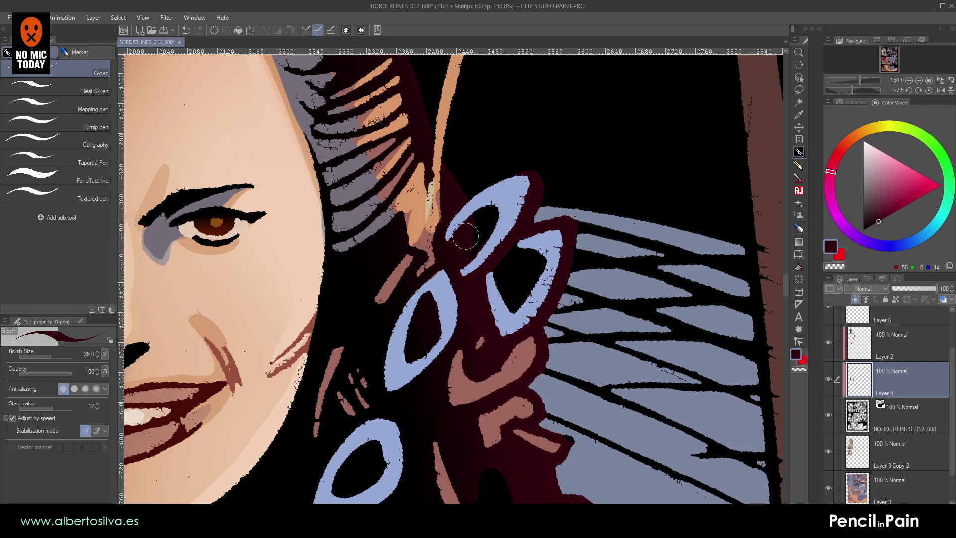
{"action": "scroll", "coordinate": [464, 235], "scroll_direction": "down", "scroll_amount": 4}
{"action": "left_click_drag", "start_coordinate": [465, 235], "coordinate": [505, 188]}
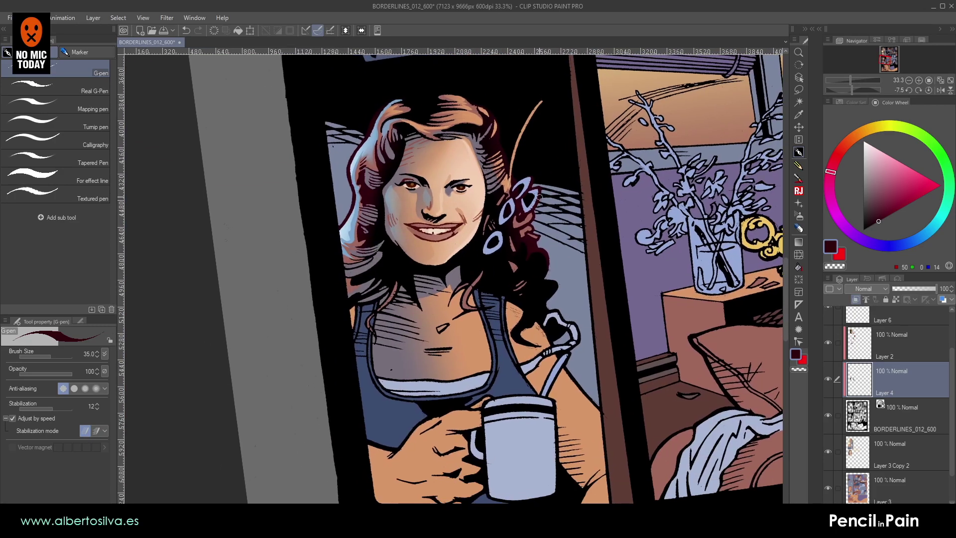
- Tint the middle curls below the hair flowers dark red with the G-pen at size 40
{"action": "key", "text": "r"}
{"action": "double_click", "coordinate": [505, 188]}
{"action": "scroll", "coordinate": [505, 188], "scroll_direction": "up", "scroll_amount": 1}
{"action": "left_click_drag", "start_coordinate": [504, 187], "coordinate": [386, 46]}
{"action": "left_click", "coordinate": [799, 153]}
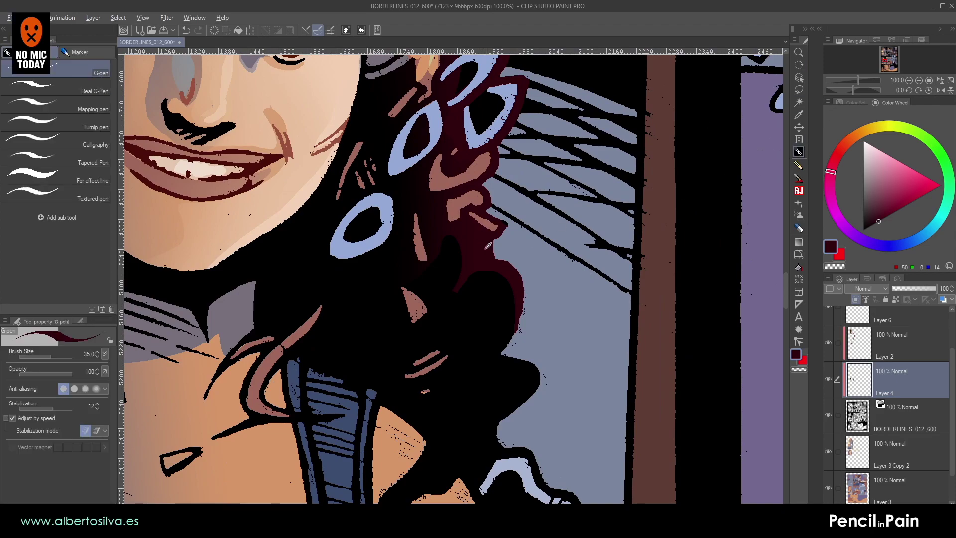
{"action": "left_click_drag", "start_coordinate": [474, 310], "coordinate": [486, 278]}
{"action": "left_click_drag", "start_coordinate": [519, 227], "coordinate": [478, 297]}
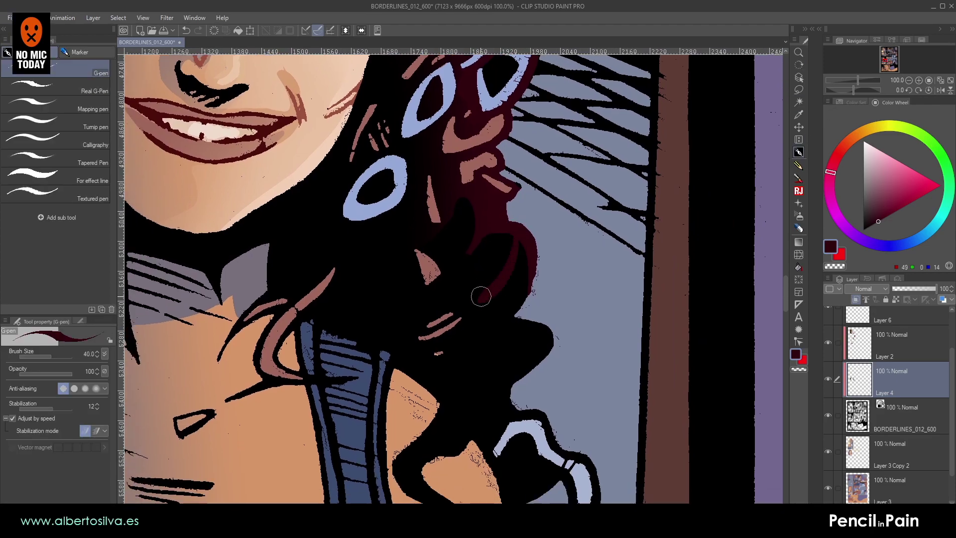
{"action": "left_click_drag", "start_coordinate": [526, 249], "coordinate": [469, 336]}
{"action": "mouse_move", "coordinate": [479, 302]}
{"action": "left_mouse_down"}
{"action": "mouse_move", "coordinate": [492, 362]}
{"action": "mouse_move", "coordinate": [523, 256]}
{"action": "left_mouse_up"}
- Tint the lowest curl sweeping down to her shoulder dark red with the G-pen at size 45
{"action": "key", "text": "bracketright"}
{"action": "mouse_move", "coordinate": [554, 318]}
{"action": "left_mouse_down"}
{"action": "mouse_move", "coordinate": [521, 362]}
{"action": "mouse_move", "coordinate": [516, 394]}
{"action": "mouse_move", "coordinate": [479, 414]}
{"action": "mouse_move", "coordinate": [486, 408]}
{"action": "mouse_move", "coordinate": [471, 446]}
{"action": "left_mouse_up"}
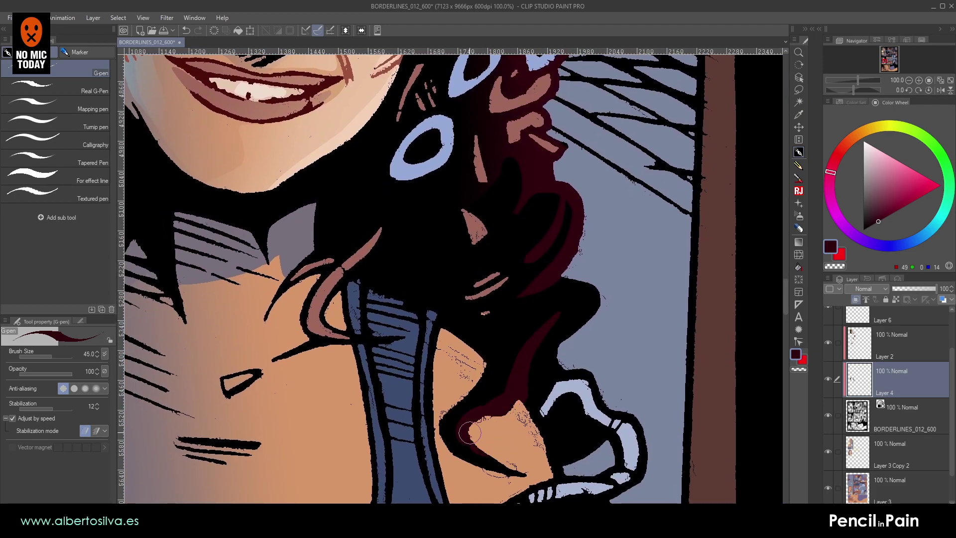
{"action": "left_click_drag", "start_coordinate": [518, 376], "coordinate": [503, 398]}
- Enlarge the G-pen to 60, undo the stray stroke, and tint the inner curl beside the lowest hair flower dark red
{"action": "key", "text": "bracketright"}
{"action": "key", "text": "bracketright"}
{"action": "key", "text": "bracketright"}
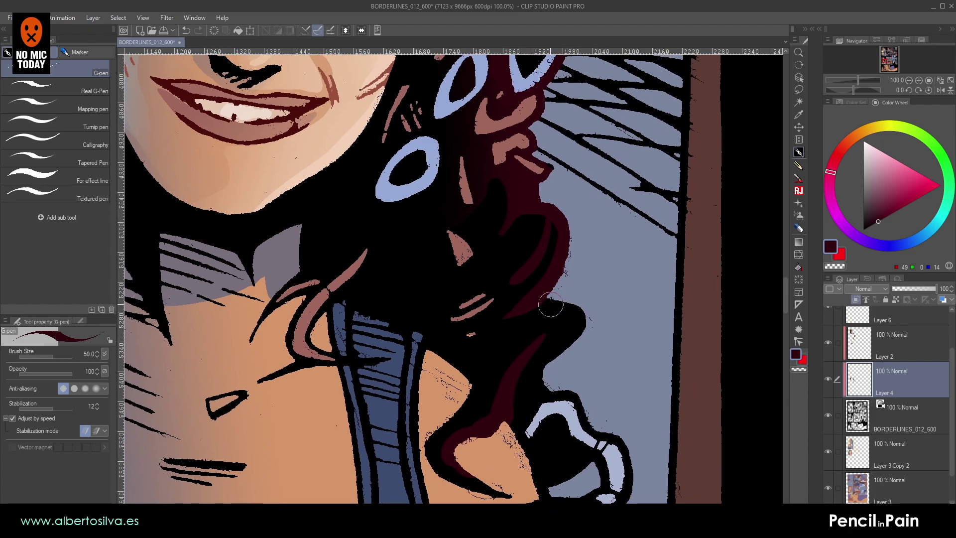
{"action": "left_click_drag", "start_coordinate": [540, 299], "coordinate": [542, 398]}
{"action": "mouse_move", "coordinate": [464, 373]}
{"action": "left_mouse_down"}
{"action": "mouse_move", "coordinate": [481, 340]}
{"action": "mouse_move", "coordinate": [446, 384]}
{"action": "left_mouse_up"}
{"action": "key", "text": "ctrl+z"}
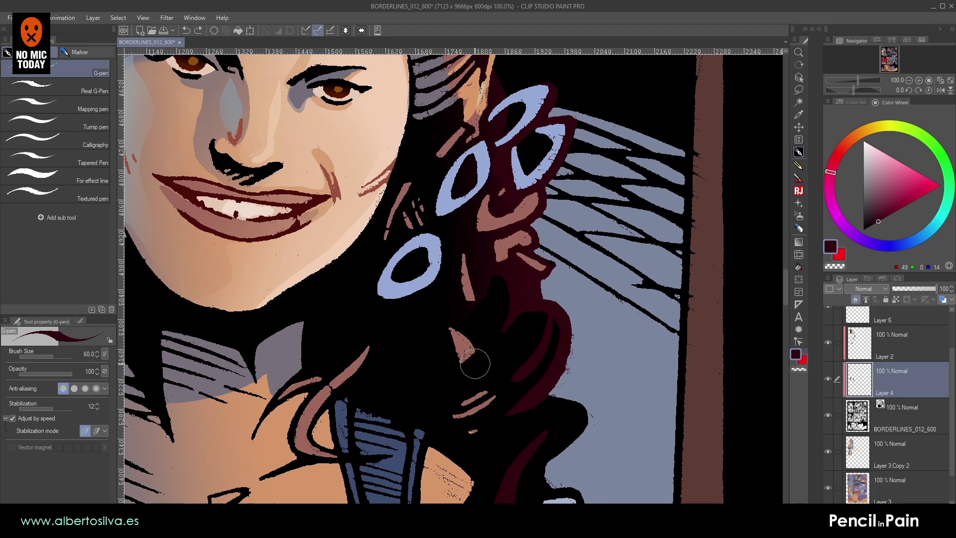
{"action": "left_click_drag", "start_coordinate": [486, 348], "coordinate": [443, 386]}
{"action": "left_click_drag", "start_coordinate": [550, 451], "coordinate": [550, 411]}
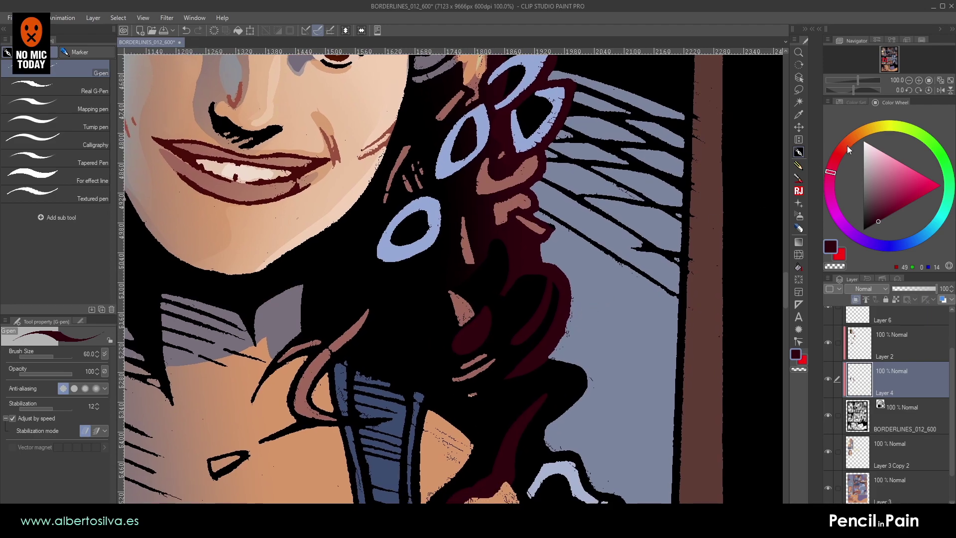
- Lasso the flower-side half of her hair on Layer 4, shift the tint's hue towards brown, and deselect
{"action": "left_click", "coordinate": [908, 80]}
{"action": "left_click", "coordinate": [909, 80]}
{"action": "left_click", "coordinate": [909, 81]}
{"action": "left_click_drag", "start_coordinate": [765, 169], "coordinate": [776, 181]}
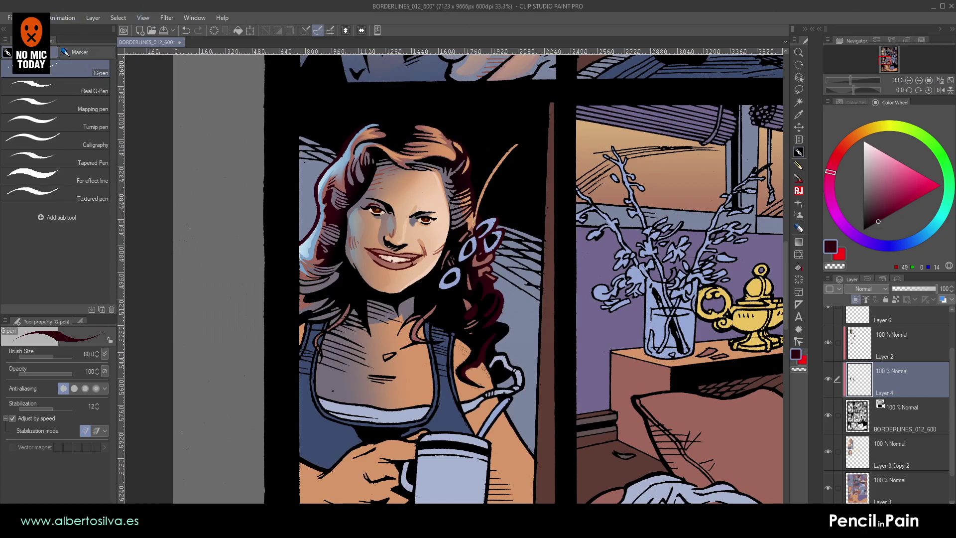
{"action": "left_click", "coordinate": [799, 90]}
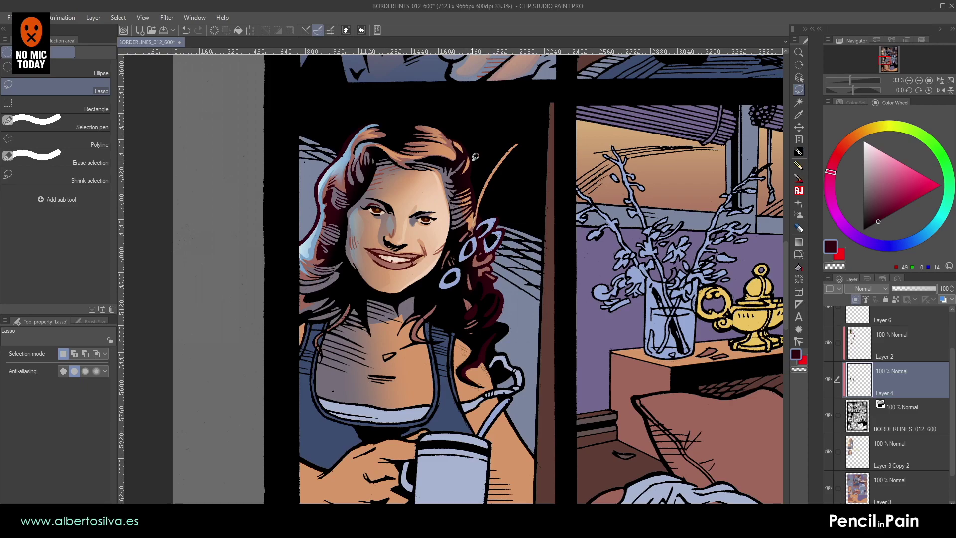
{"action": "mouse_move", "coordinate": [470, 121]}
{"action": "left_mouse_down"}
{"action": "mouse_move", "coordinate": [409, 169]}
{"action": "mouse_move", "coordinate": [417, 264]}
{"action": "mouse_move", "coordinate": [446, 382]}
{"action": "mouse_move", "coordinate": [473, 431]}
{"action": "mouse_move", "coordinate": [518, 289]}
{"action": "mouse_move", "coordinate": [497, 141]}
{"action": "mouse_move", "coordinate": [448, 119]}
{"action": "left_mouse_up"}
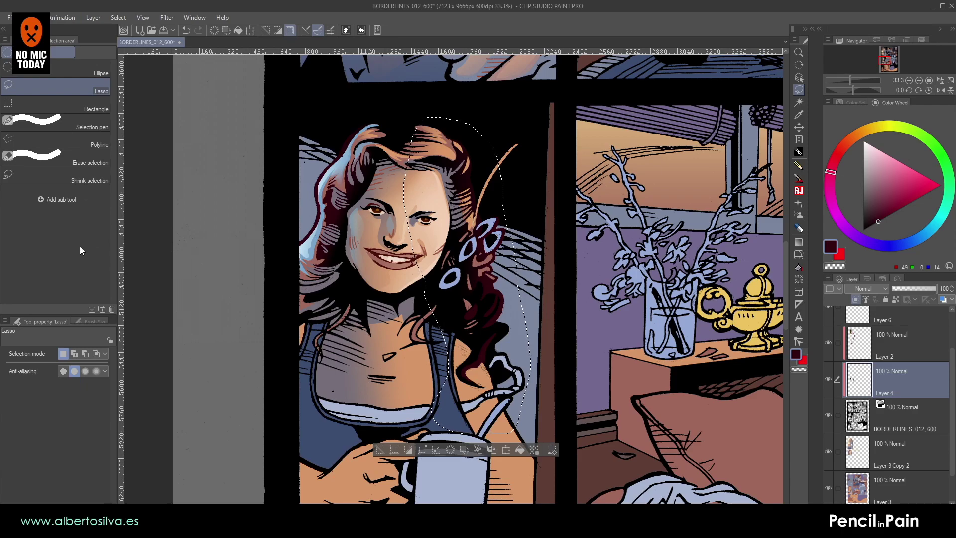
{"action": "key", "text": "ctrl+u"}
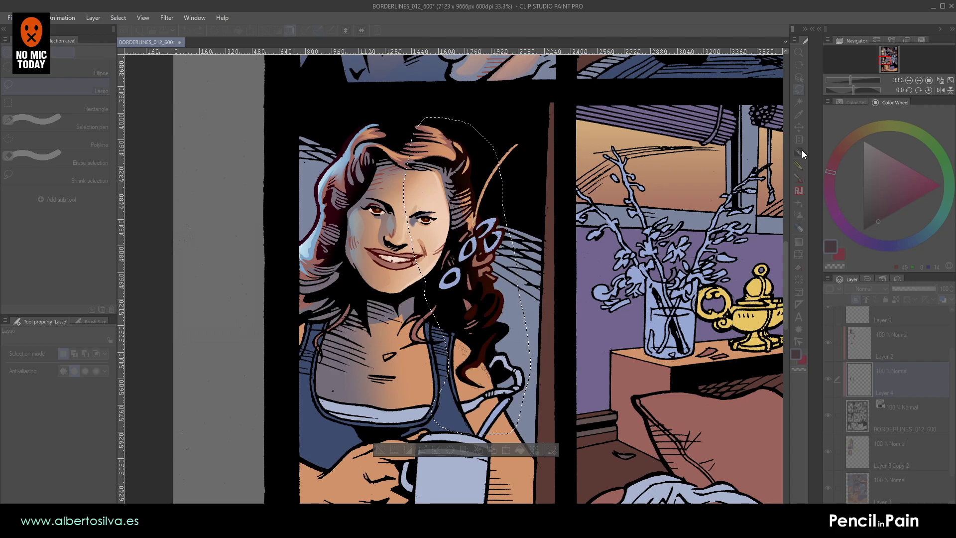
{"action": "left_click", "coordinate": [893, 133]}
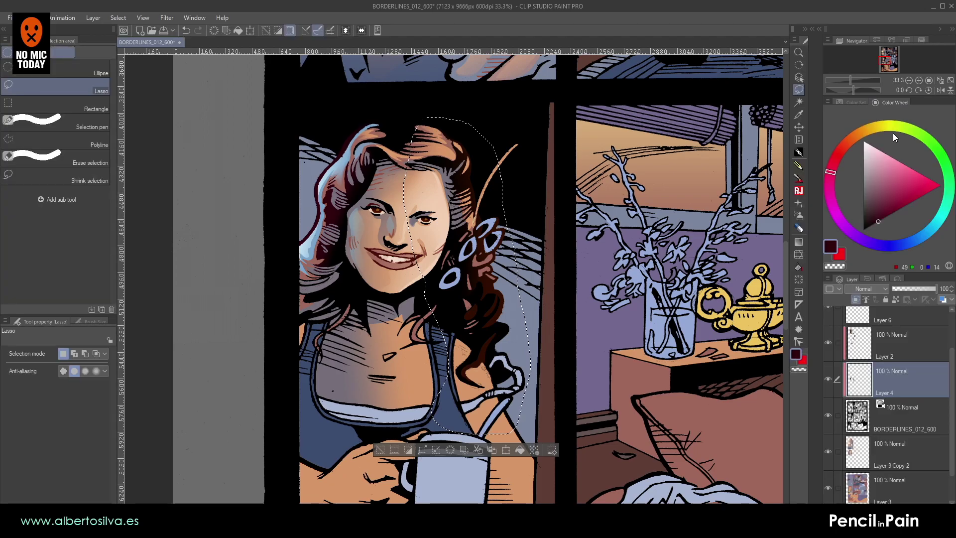
{"action": "key", "text": "ctrl+d"}
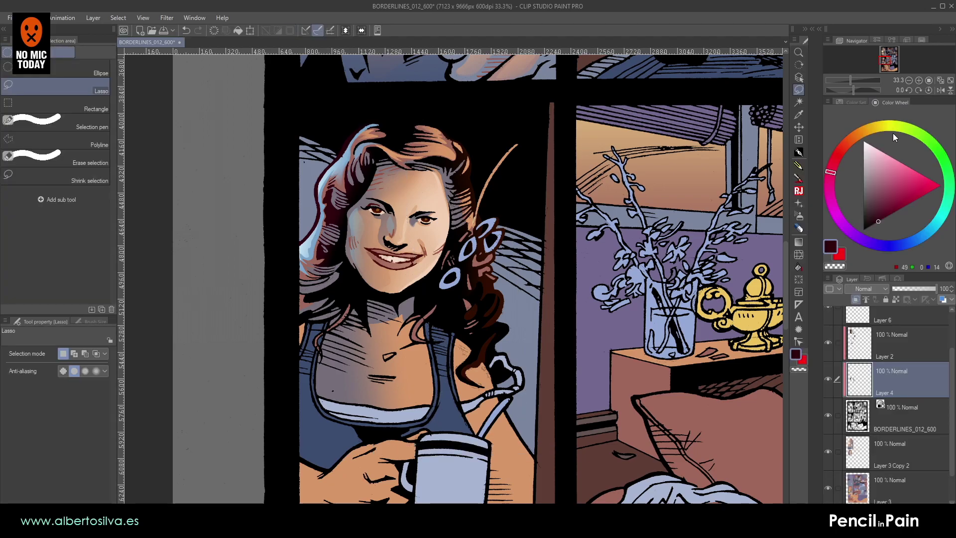
- Merge Layer 2 down into Layer 4
{"action": "key", "text": "ctrl+minus"}
{"action": "key", "text": "ctrl+plus"}
{"action": "key", "text": "ctrl+plus"}
{"action": "key", "text": "ctrl+plus"}
{"action": "left_click_drag", "start_coordinate": [328, 105], "coordinate": [389, 273]}
{"action": "key", "text": "r"}
{"action": "left_click_drag", "start_coordinate": [344, 134], "coordinate": [249, 291]}
{"action": "key", "text": "m"}
{"action": "scroll", "coordinate": [249, 291], "scroll_direction": "up", "scroll_amount": 2}
{"action": "mouse_move", "coordinate": [401, 174]}
{"action": "left_mouse_down"}
{"action": "mouse_move", "coordinate": [235, 303]}
{"action": "mouse_move", "coordinate": [210, 367]}
{"action": "left_mouse_up"}
{"action": "left_click", "coordinate": [856, 338]}
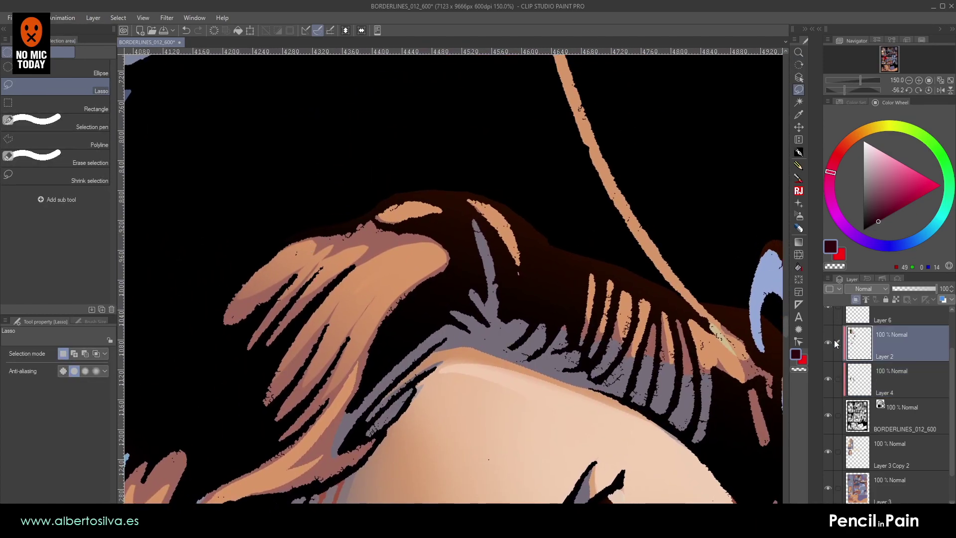
{"action": "key", "text": "ctrl+e"}
- Lasso highlight strands in the large lock above her forehead and shade them with a cream-to-transparent gradient (RGB 245, 237, 210) on a new layer above Layer 3 Copy 2
{"action": "left_click", "coordinate": [891, 416]}
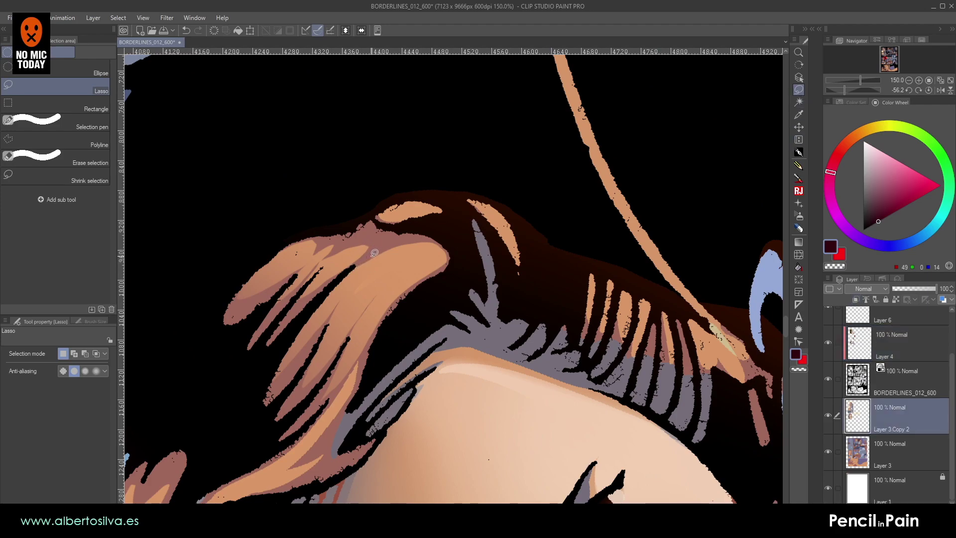
{"action": "mouse_move", "coordinate": [333, 303]}
{"action": "left_mouse_down"}
{"action": "mouse_move", "coordinate": [381, 255]}
{"action": "mouse_move", "coordinate": [342, 309]}
{"action": "mouse_move", "coordinate": [414, 260]}
{"action": "mouse_move", "coordinate": [368, 313]}
{"action": "mouse_move", "coordinate": [440, 252]}
{"action": "mouse_move", "coordinate": [410, 248]}
{"action": "left_mouse_up"}
{"action": "left_click", "coordinate": [798, 242]}
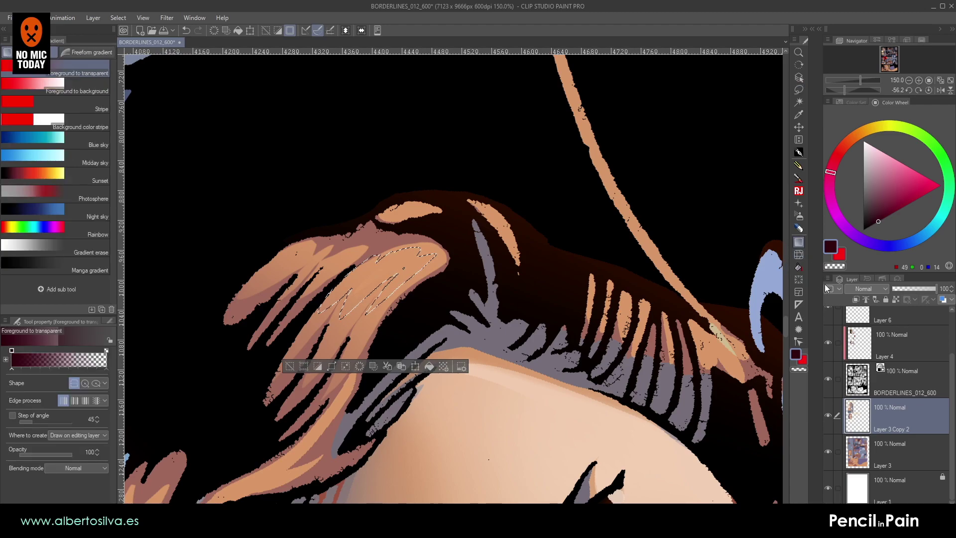
{"action": "key", "text": "ctrl+shift+n"}
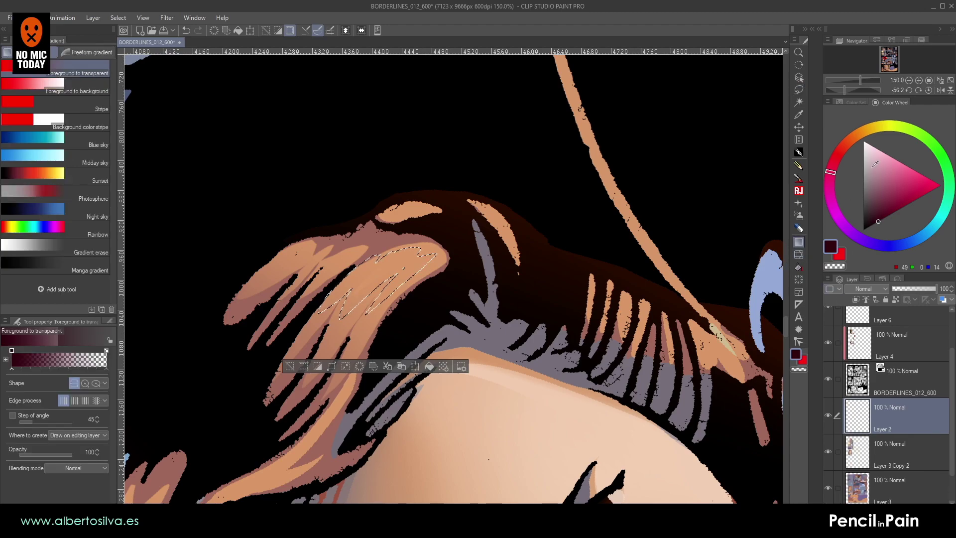
{"action": "left_click", "coordinate": [876, 128]}
{"action": "left_click", "coordinate": [873, 150]}
{"action": "mouse_move", "coordinate": [426, 263]}
{"action": "left_mouse_down"}
{"action": "mouse_move", "coordinate": [344, 295]}
{"action": "mouse_move", "coordinate": [344, 331]}
{"action": "left_mouse_up"}
{"action": "key", "text": "ctrl+d"}
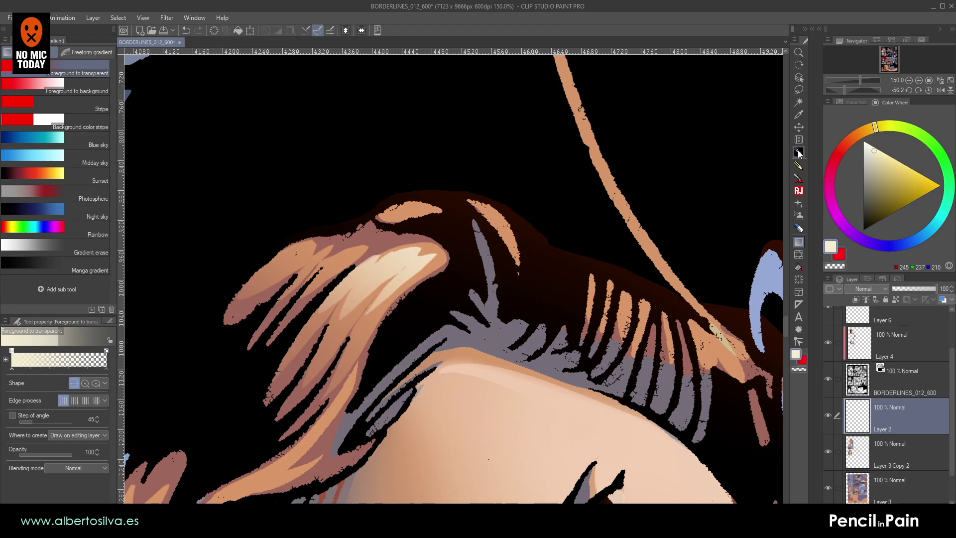
- Lasso highlight shapes on the neighbouring upper hair lock, shade them with the same cream gradient, and deselect
{"action": "left_click", "coordinate": [798, 89]}
{"action": "mouse_move", "coordinate": [304, 241]}
{"action": "left_mouse_down"}
{"action": "mouse_move", "coordinate": [270, 279]}
{"action": "mouse_move", "coordinate": [307, 260]}
{"action": "mouse_move", "coordinate": [318, 242]}
{"action": "mouse_move", "coordinate": [308, 240]}
{"action": "mouse_move", "coordinate": [307, 270]}
{"action": "mouse_move", "coordinate": [330, 251]}
{"action": "mouse_move", "coordinate": [320, 276]}
{"action": "mouse_move", "coordinate": [352, 245]}
{"action": "left_mouse_up"}
{"action": "left_click", "coordinate": [799, 242]}
{"action": "left_click_drag", "start_coordinate": [358, 181], "coordinate": [294, 272]}
{"action": "key", "text": "ctrl+d"}
- Set the hair highlight layer's blending mode to Overlay and merge it into Layer 3 Copy 2
{"action": "left_click_drag", "start_coordinate": [350, 296], "coordinate": [323, 322]}
{"action": "key", "text": "r"}
{"action": "double_click", "coordinate": [298, 270]}
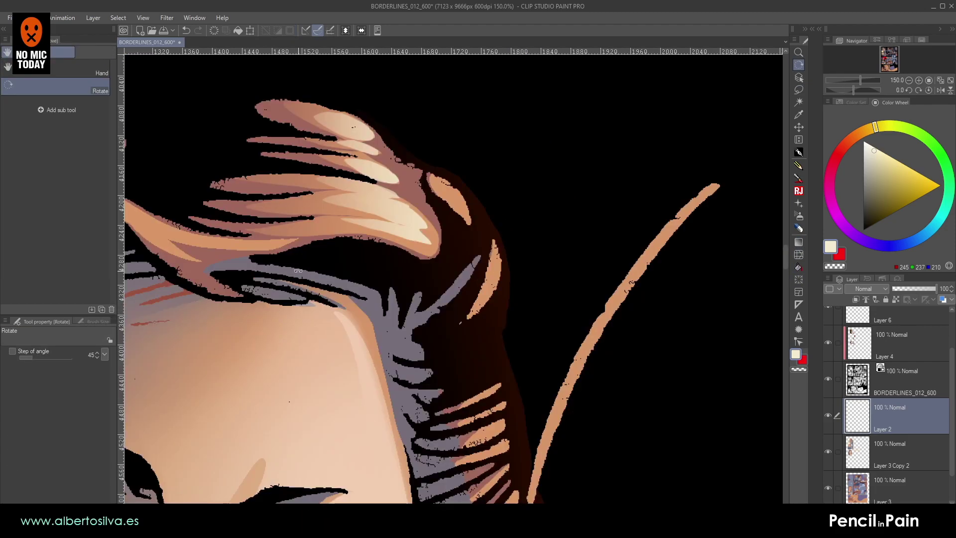
{"action": "scroll", "coordinate": [298, 270], "scroll_direction": "down", "scroll_amount": 4}
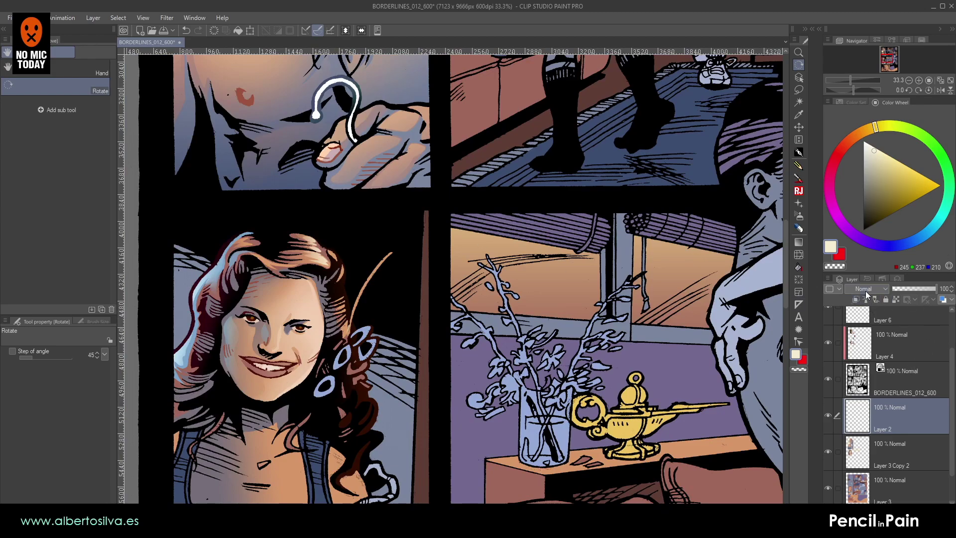
{"action": "left_click", "coordinate": [861, 138]}
{"action": "left_click_drag", "start_coordinate": [600, 295], "coordinate": [643, 252]}
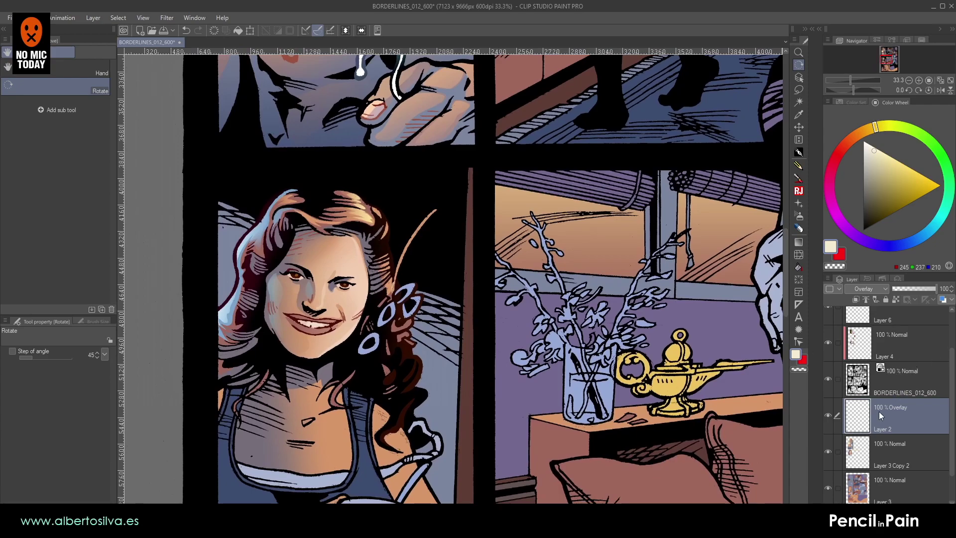
{"action": "key", "text": "ctrl+e"}
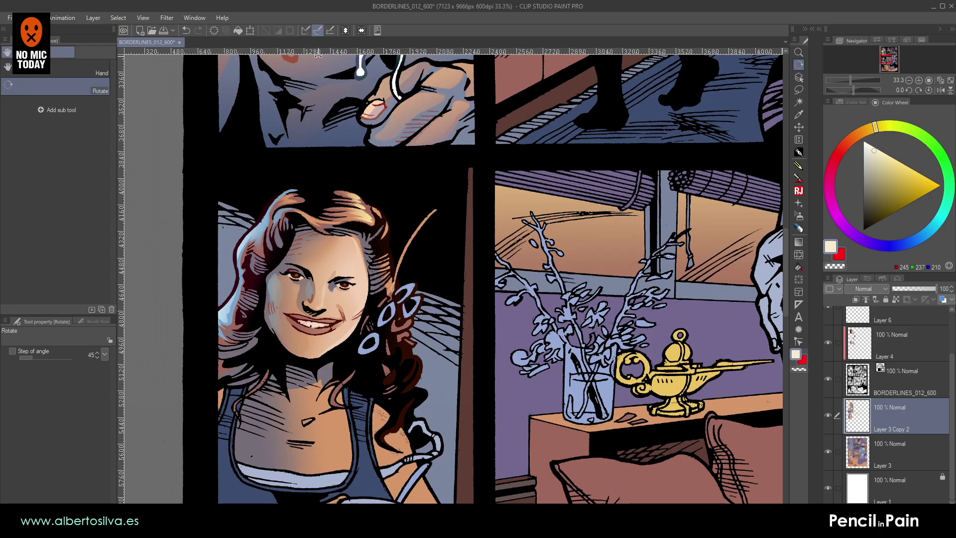
- Select a rectangle around the upper part of the woman's panel and add a new layer above the BORDERLINES_012_600 line art
{"action": "mouse_move", "coordinate": [392, 242]}
{"action": "left_mouse_down"}
{"action": "mouse_move", "coordinate": [385, 260]}
{"action": "mouse_move", "coordinate": [390, 239]}
{"action": "left_mouse_up"}
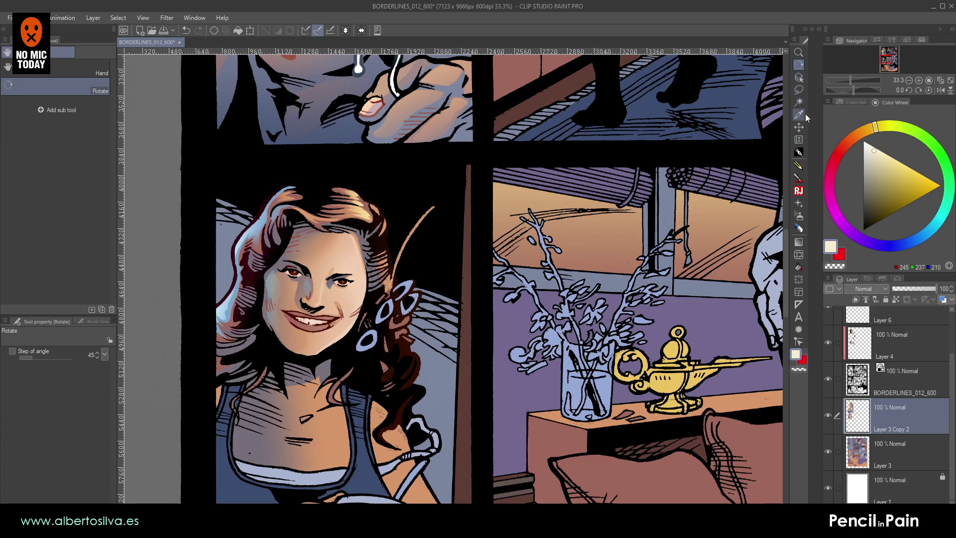
{"action": "left_click", "coordinate": [799, 90]}
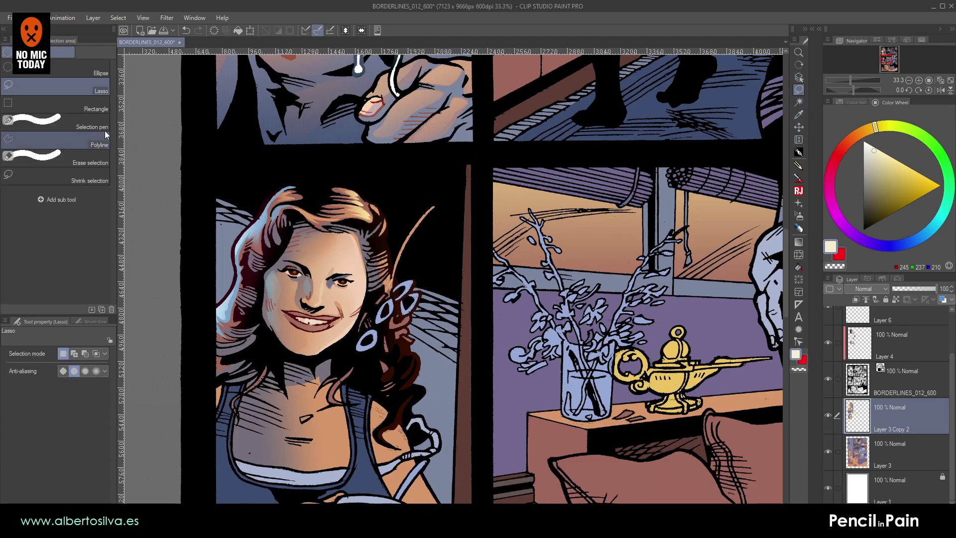
{"action": "left_click", "coordinate": [59, 105]}
{"action": "left_click_drag", "start_coordinate": [207, 159], "coordinate": [478, 418]}
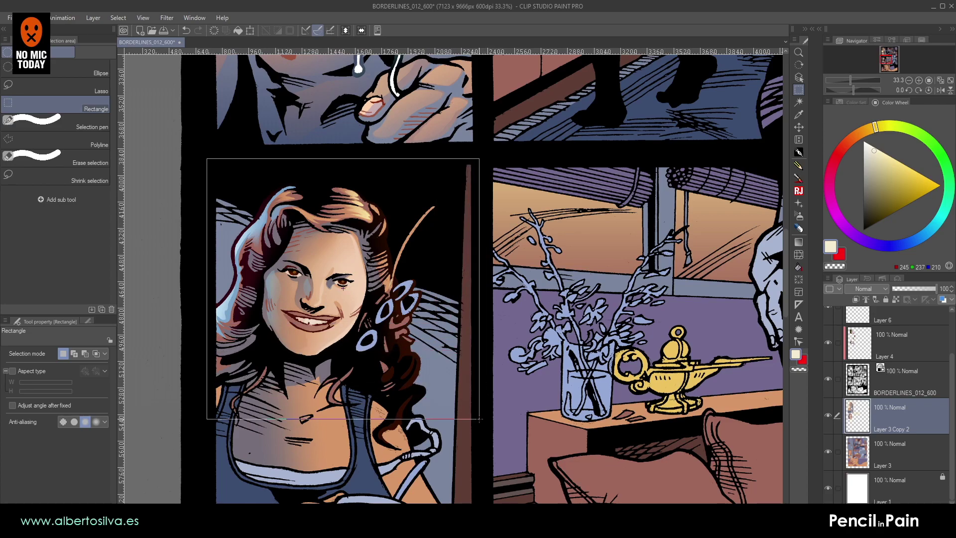
{"action": "left_click", "coordinate": [913, 467]}
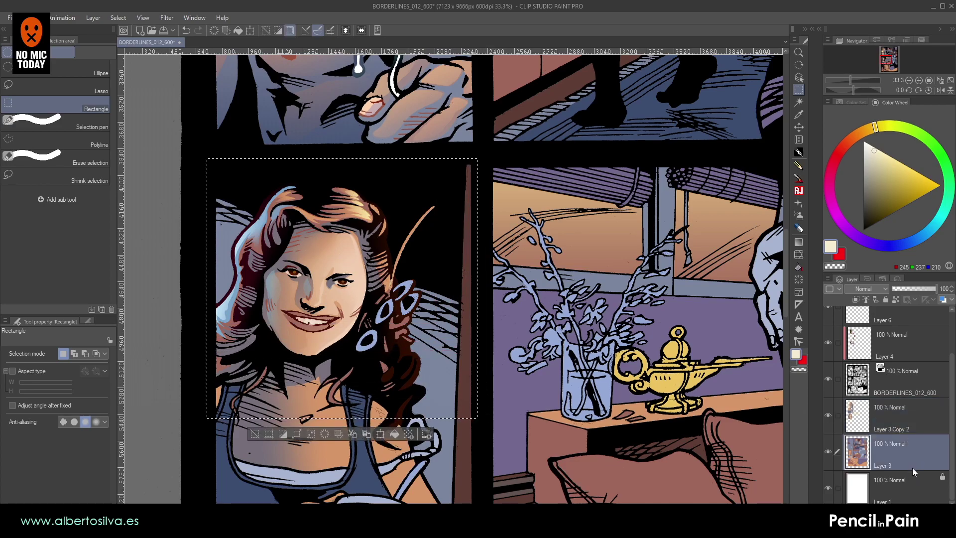
{"action": "left_click", "coordinate": [912, 393]}
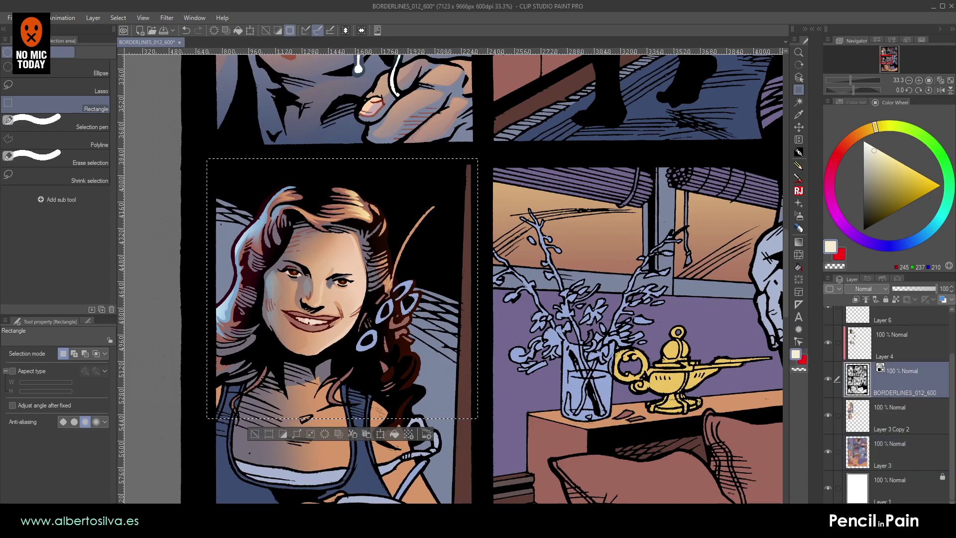
{"action": "key", "text": "ctrl+shift+n"}
- Sample the purple wall colour, draw a purple-to-transparent gradient down the selected panel area, and deselect
{"action": "left_click", "coordinate": [797, 243]}
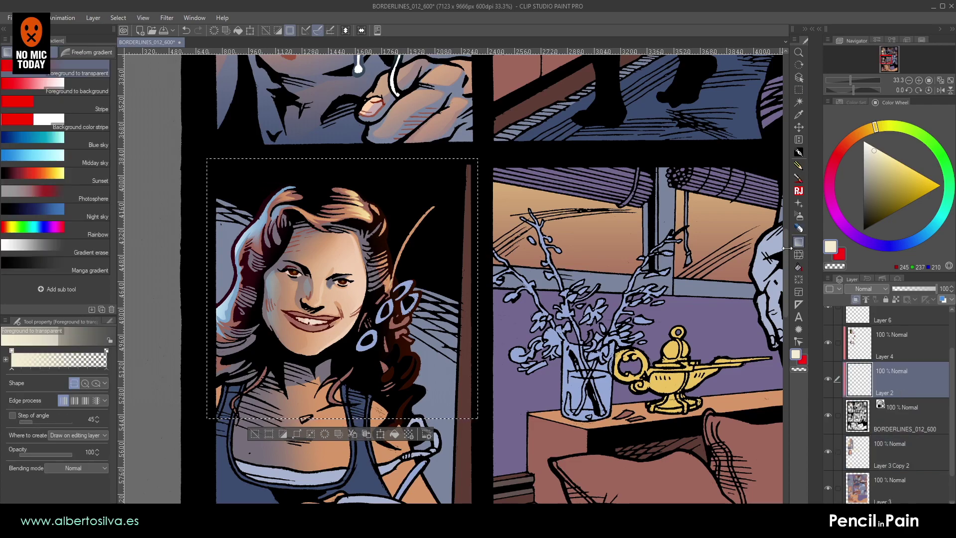
{"action": "left_click", "coordinate": [512, 325], "text": "alt"}
{"action": "left_click_drag", "start_coordinate": [357, 201], "coordinate": [344, 341]}
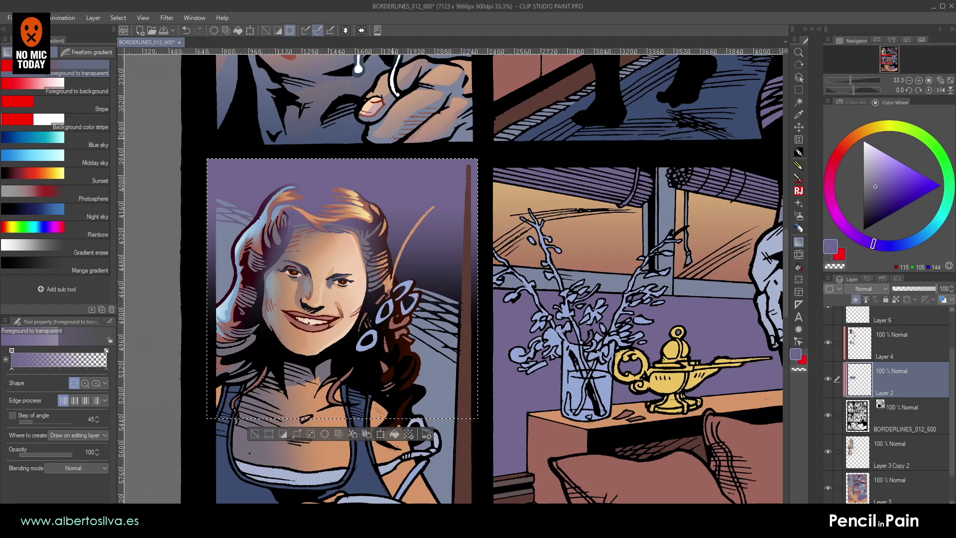
{"action": "key", "text": "ctrl+d"}
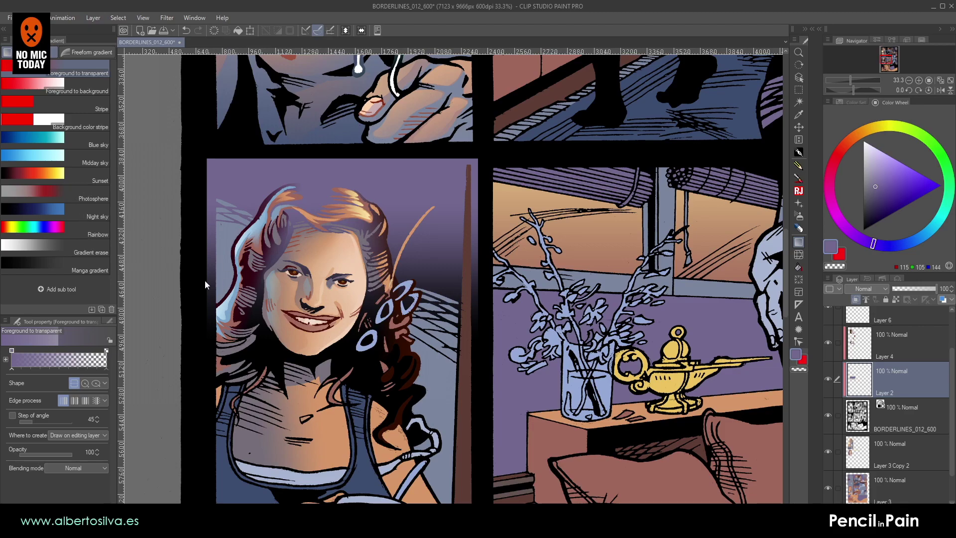
- Try darkening the panel's purple gradient with a Hue/Saturation/Luminosity adjustment
{"action": "key", "text": "ctrl+u"}
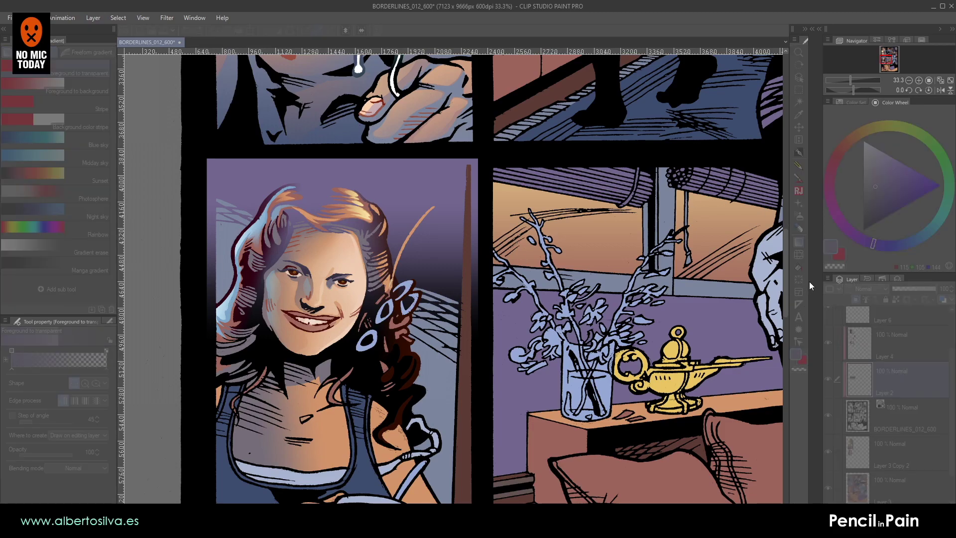
{"action": "left_click_drag", "start_coordinate": [774, 303], "coordinate": [805, 298]}
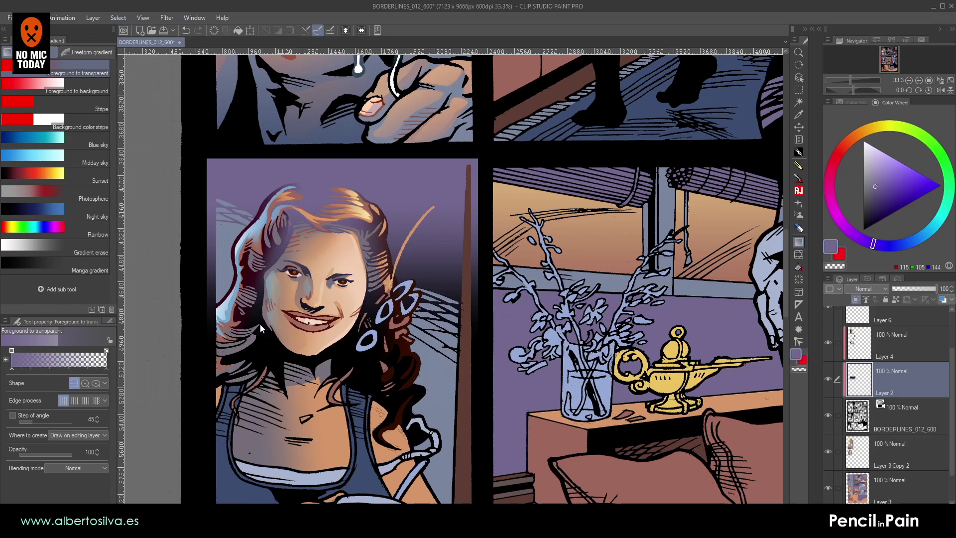
{"action": "left_click", "coordinate": [264, 258]}
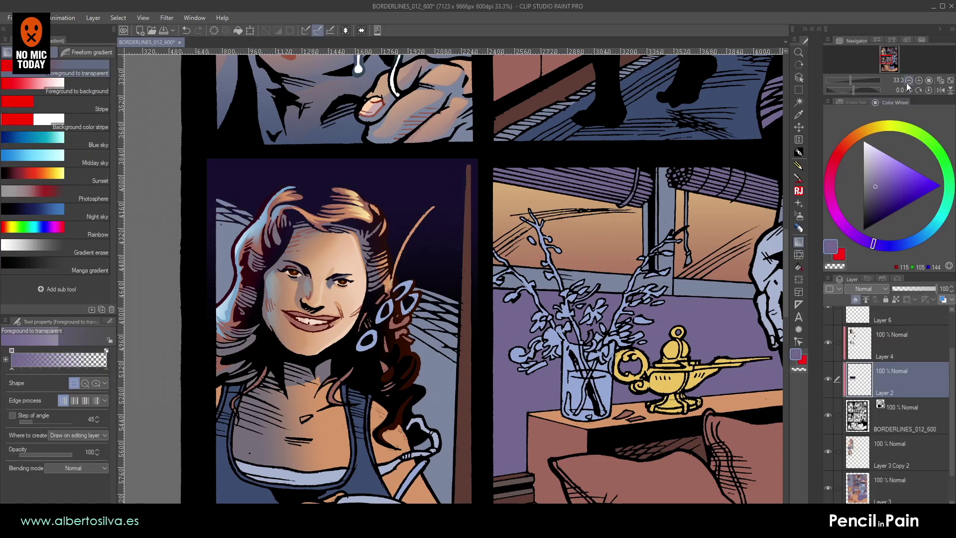
- Undo the tonal adjustment of the purple gradient and the deselection of the panel area
{"action": "left_click", "coordinate": [908, 80]}
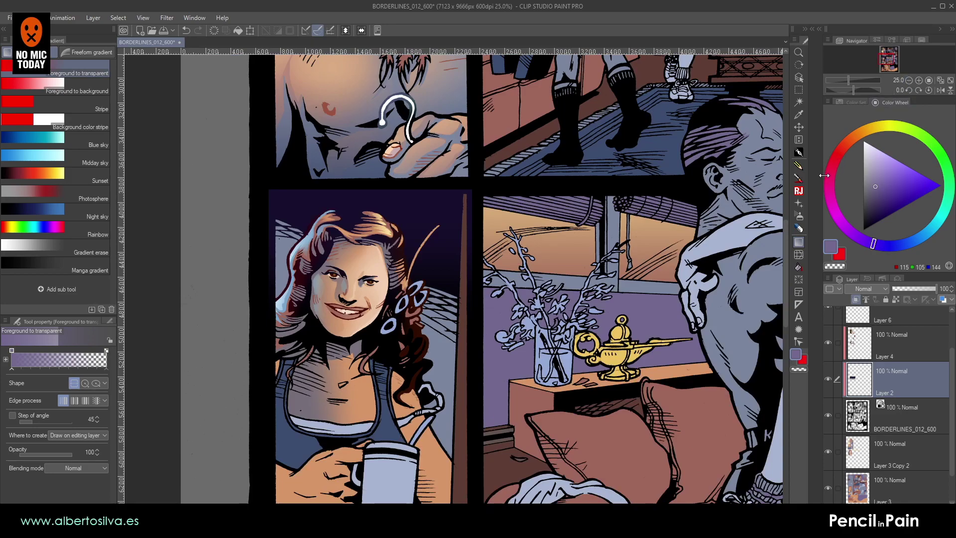
{"action": "key", "text": "ctrl+z"}
{"action": "key", "text": "ctrl+z"}
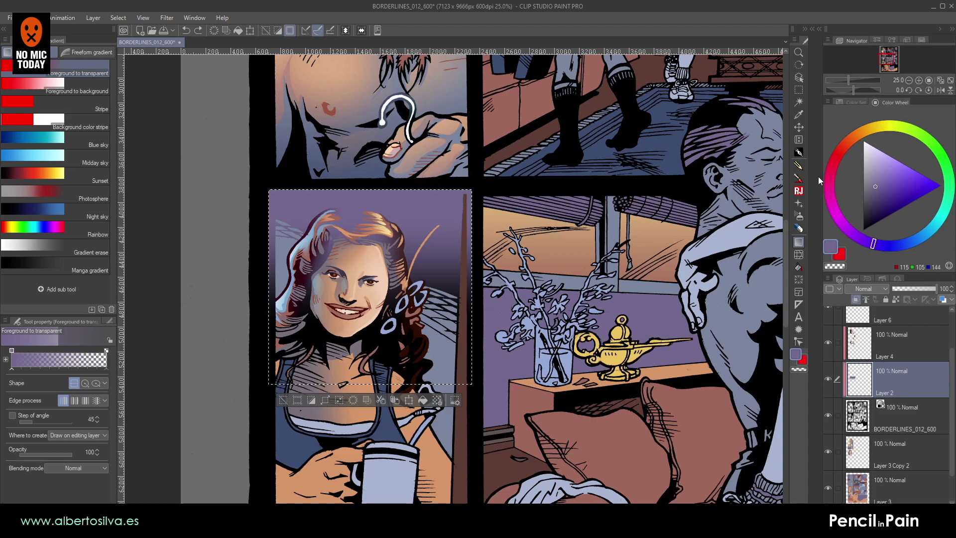
- Pick a dark purple (RGB 54, 46, 78) and draw foreground-to-transparent gradients down the selected panel area behind the woman
{"action": "left_click", "coordinate": [884, 205]}
{"action": "left_click_drag", "start_coordinate": [884, 205], "coordinate": [876, 207]}
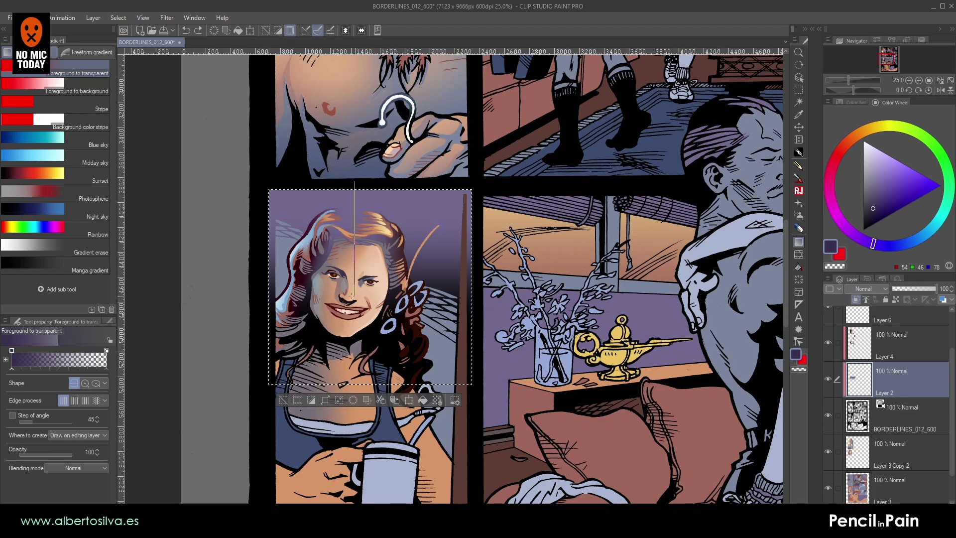
{"action": "left_click_drag", "start_coordinate": [353, 174], "coordinate": [378, 296]}
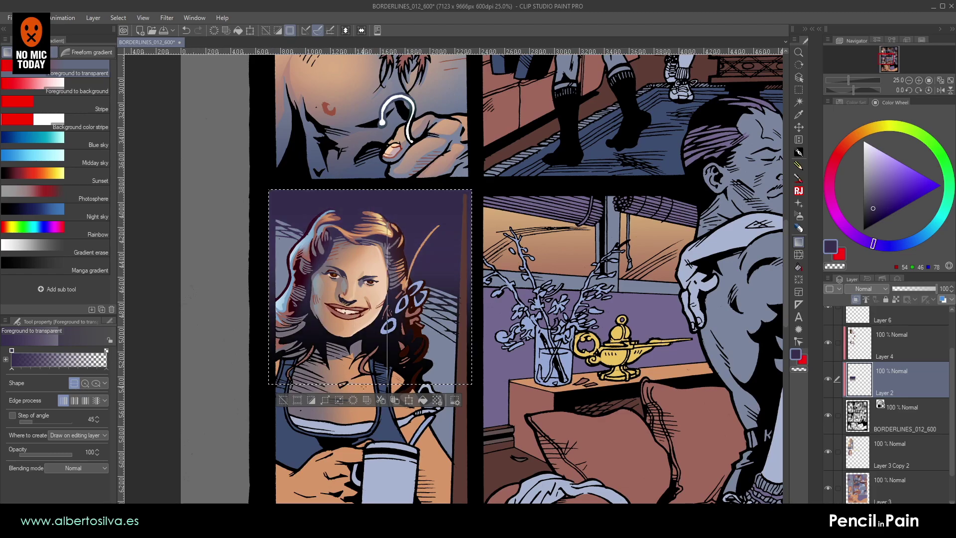
{"action": "left_click_drag", "start_coordinate": [394, 196], "coordinate": [382, 357]}
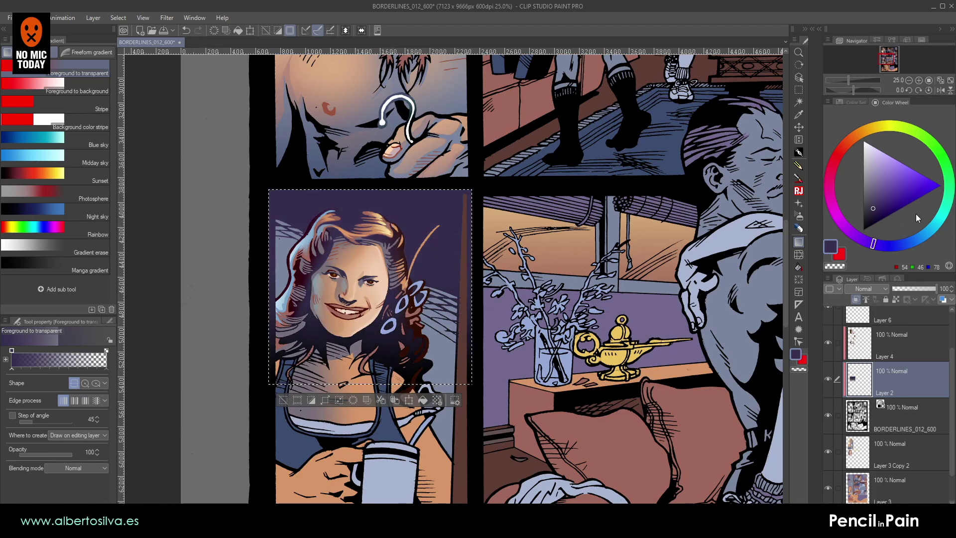
- Deepen the upper part of the panel's background with downward gradients in a near-black purple (RGB 23, 15, 46)
{"action": "left_click", "coordinate": [873, 219]}
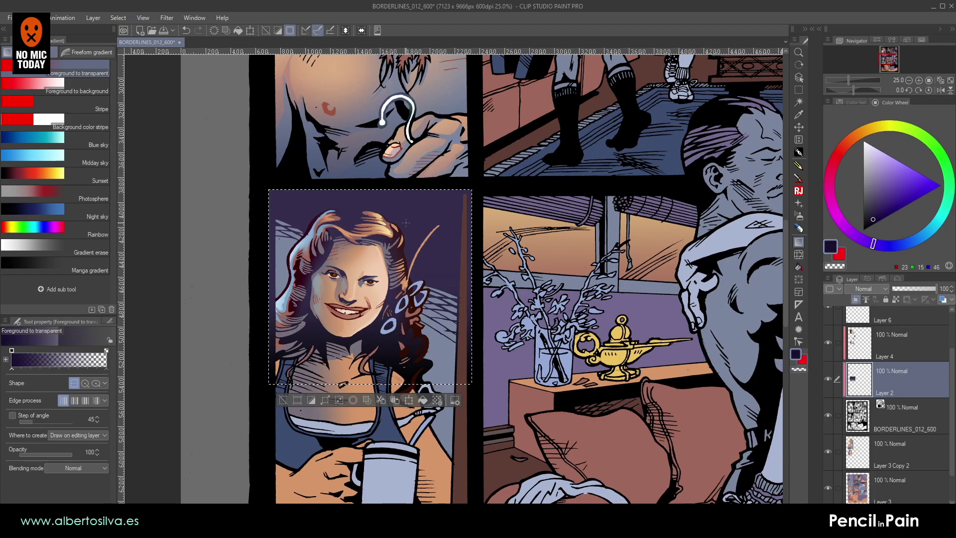
{"action": "left_click_drag", "start_coordinate": [383, 188], "coordinate": [381, 318]}
{"action": "left_click_drag", "start_coordinate": [383, 166], "coordinate": [366, 334]}
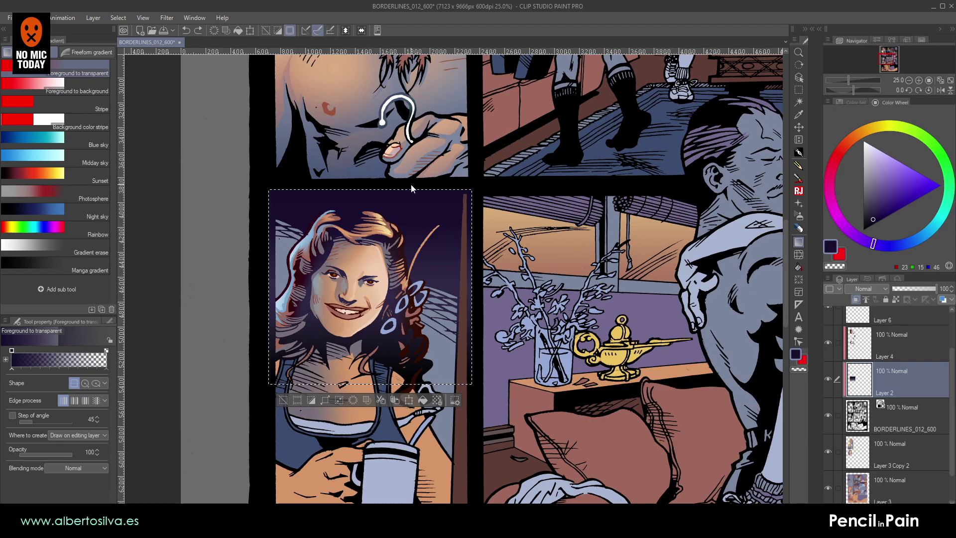
{"action": "left_click_drag", "start_coordinate": [423, 145], "coordinate": [354, 321]}
- Draw a linear black-to-transparent gradient down from the panel's upper edge and deselect the area
{"action": "left_click", "coordinate": [863, 230]}
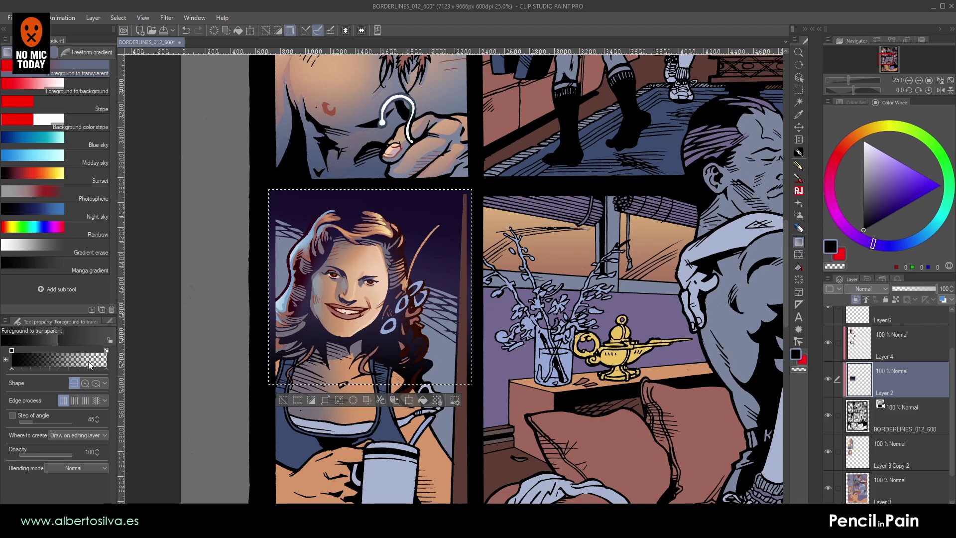
{"action": "left_click", "coordinate": [85, 383]}
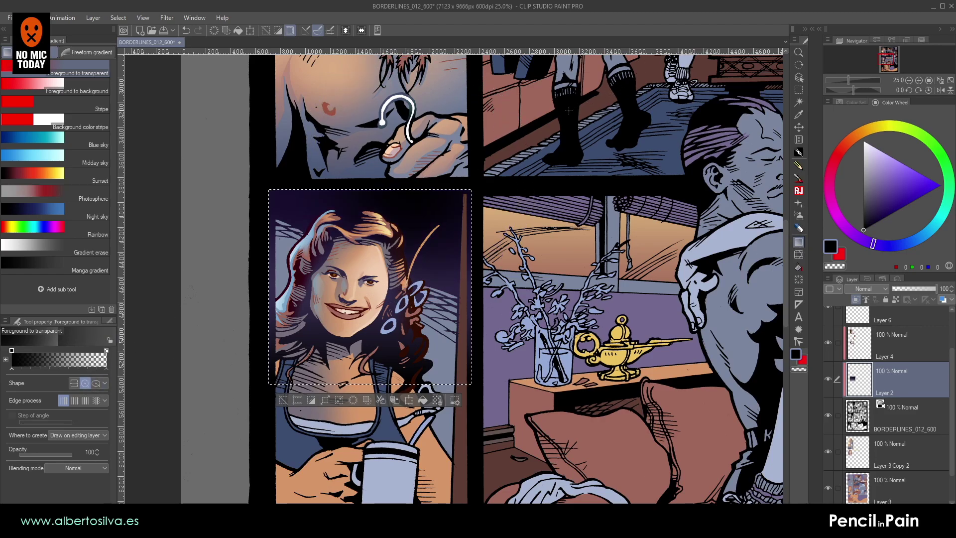
{"action": "key", "text": "ctrl+z"}
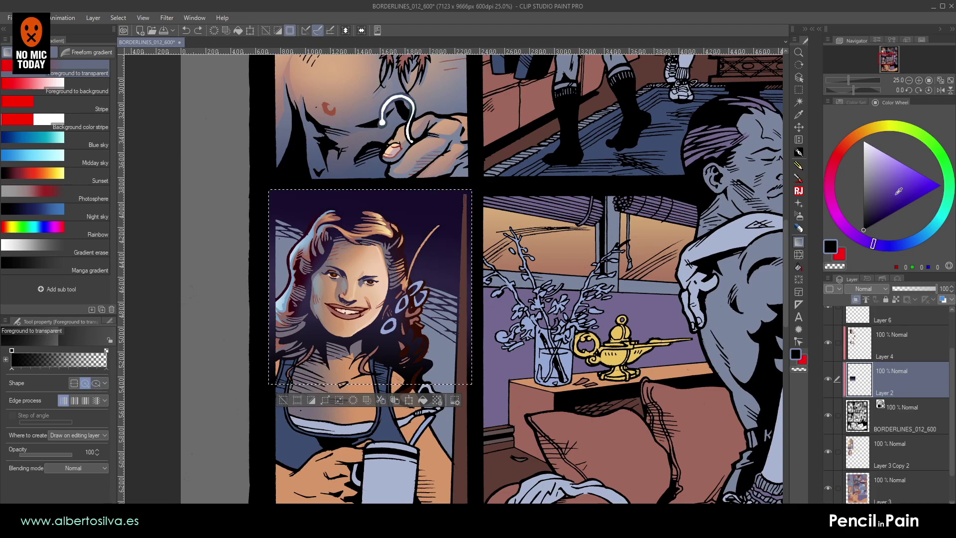
{"action": "left_click", "coordinate": [74, 383]}
{"action": "left_click_drag", "start_coordinate": [404, 142], "coordinate": [382, 266]}
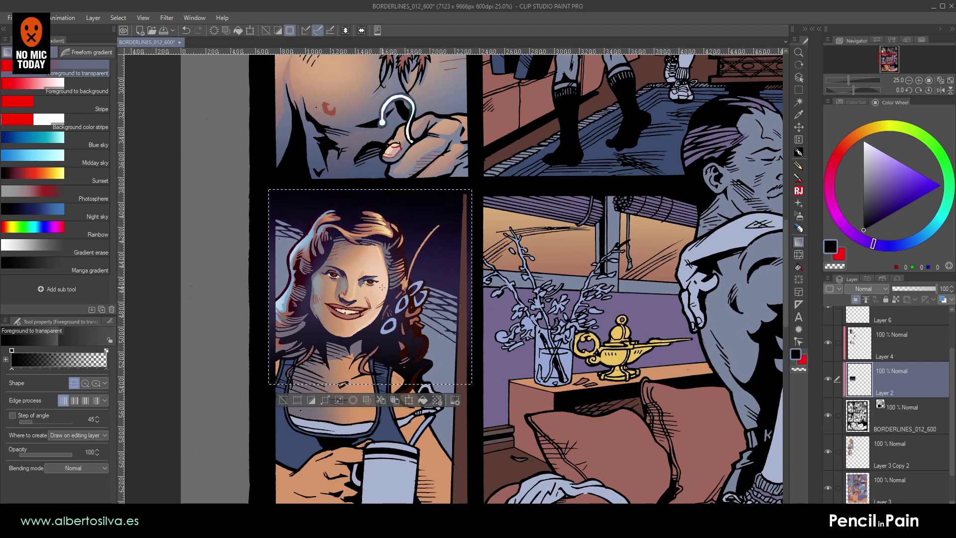
{"action": "key", "text": "ctrl+d"}
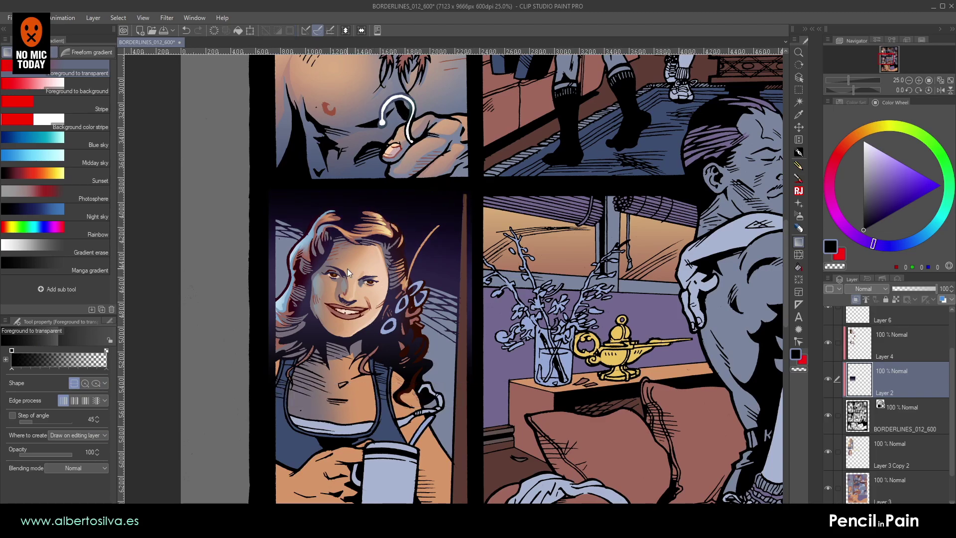
- Erase the gradient spilling over the gutter along the panel's left edge with a hard eraser of size 125
{"action": "scroll", "coordinate": [347, 267], "scroll_direction": "up", "scroll_amount": 1}
{"action": "scroll", "coordinate": [347, 268], "scroll_direction": "up", "scroll_amount": 1}
{"action": "left_click", "coordinate": [798, 228]}
{"action": "mouse_move", "coordinate": [360, 334]}
{"action": "left_mouse_down"}
{"action": "mouse_move", "coordinate": [357, 303]}
{"action": "mouse_move", "coordinate": [419, 219]}
{"action": "left_mouse_up"}
{"action": "key", "text": "]"}
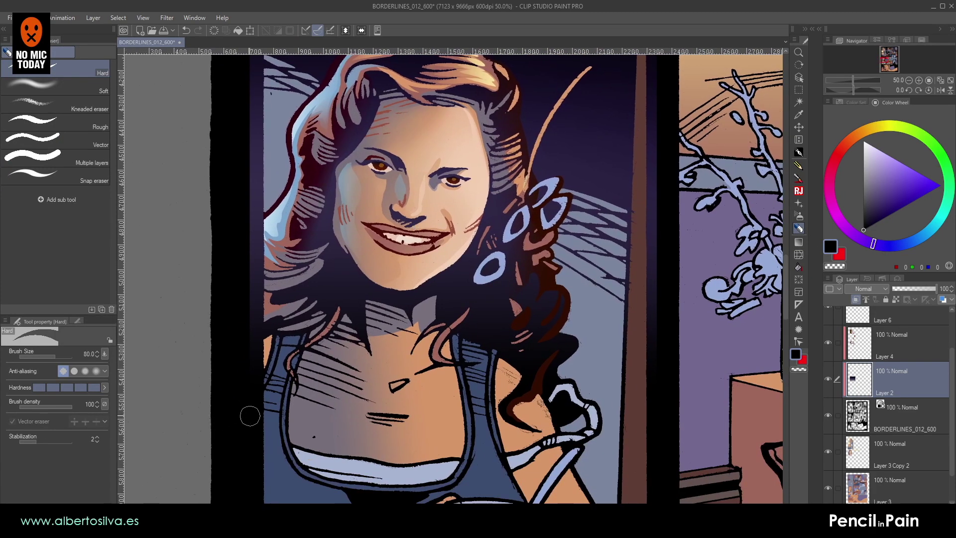
{"action": "key", "text": "]"}
{"action": "left_click_drag", "start_coordinate": [288, 254], "coordinate": [303, 442]}
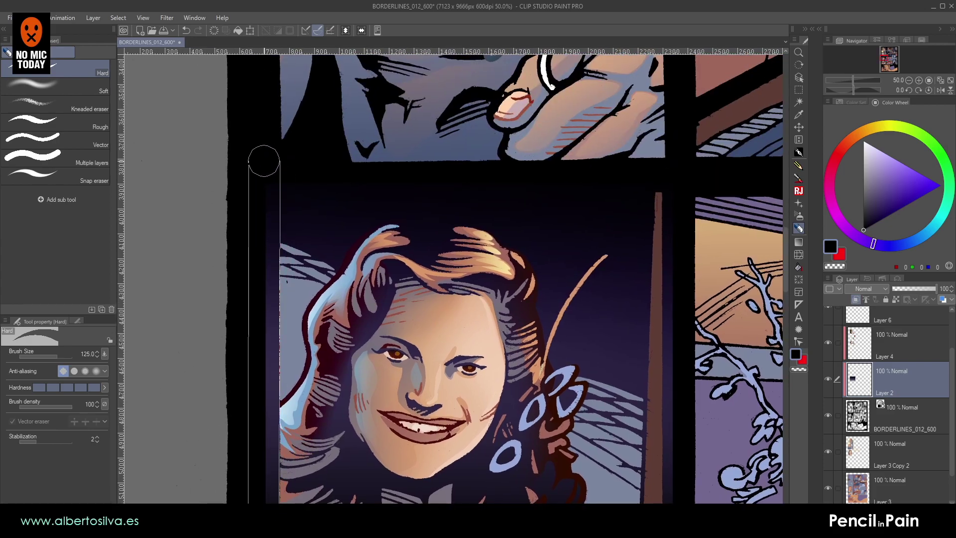
{"action": "left_click", "coordinate": [264, 160], "text": "shift"}
- Erase the gradient spilling over the gutter along the panel's right edge in a straight line
{"action": "mouse_move", "coordinate": [435, 250]}
{"action": "left_mouse_down"}
{"action": "mouse_move", "coordinate": [405, 216]}
{"action": "mouse_move", "coordinate": [211, 186]}
{"action": "mouse_move", "coordinate": [190, 230]}
{"action": "left_mouse_up"}
{"action": "left_click", "coordinate": [428, 160]}
{"action": "left_click_drag", "start_coordinate": [435, 398], "coordinate": [440, 133]}
{"action": "left_click_drag", "start_coordinate": [444, 309], "coordinate": [442, 279]}
{"action": "left_click_drag", "start_coordinate": [430, 344], "coordinate": [423, 395]}
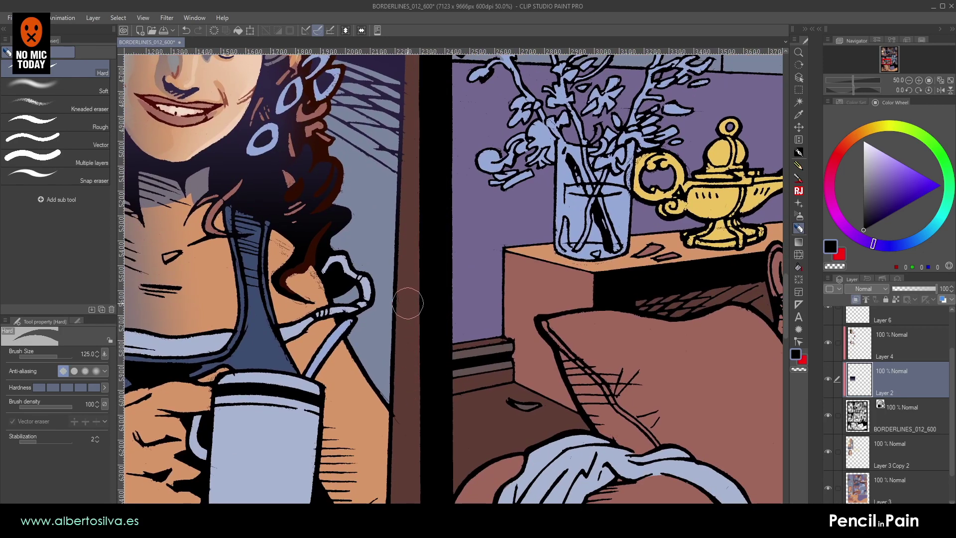
{"action": "scroll", "coordinate": [418, 262], "scroll_direction": "up", "scroll_amount": 4}
{"action": "left_click", "coordinate": [413, 118], "text": "shift"}
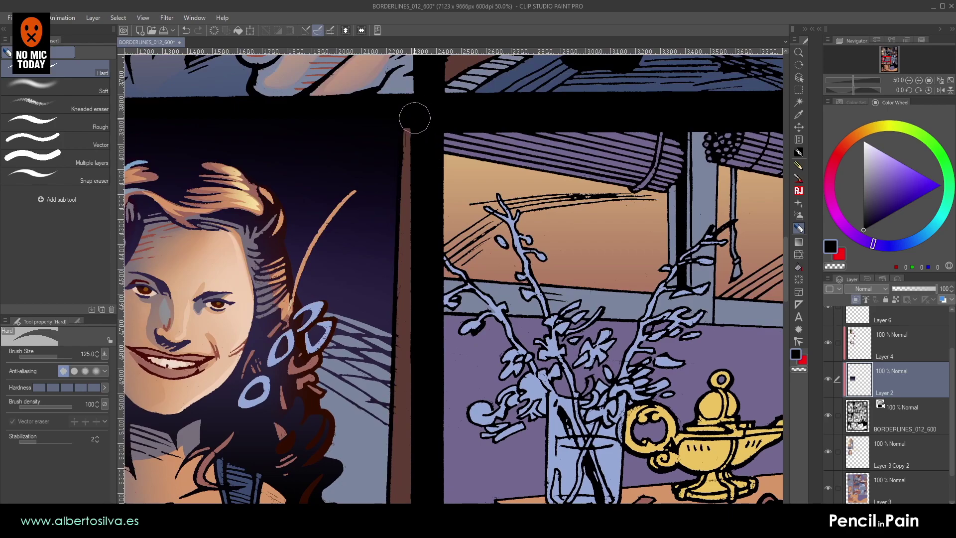
- Erase the gradient spilling over the gutter above the panel in a straight line with a hard eraser of size 150
{"action": "mouse_move", "coordinate": [441, 180]}
{"action": "left_mouse_down"}
{"action": "mouse_move", "coordinate": [568, 183]}
{"action": "mouse_move", "coordinate": [578, 198]}
{"action": "left_mouse_up"}
{"action": "key", "text": "]"}
{"action": "left_click", "coordinate": [170, 130], "text": "shift"}
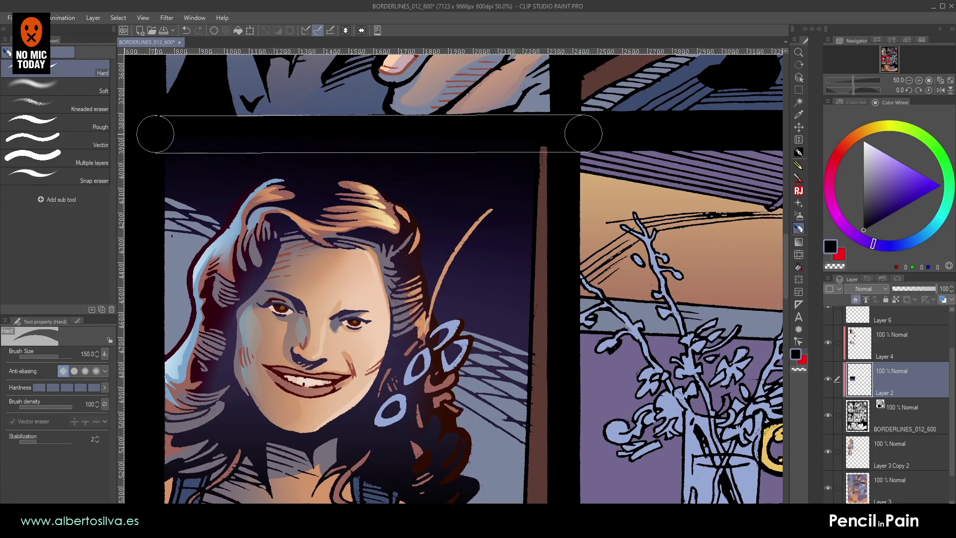
{"action": "left_click", "coordinate": [153, 133], "text": "shift"}
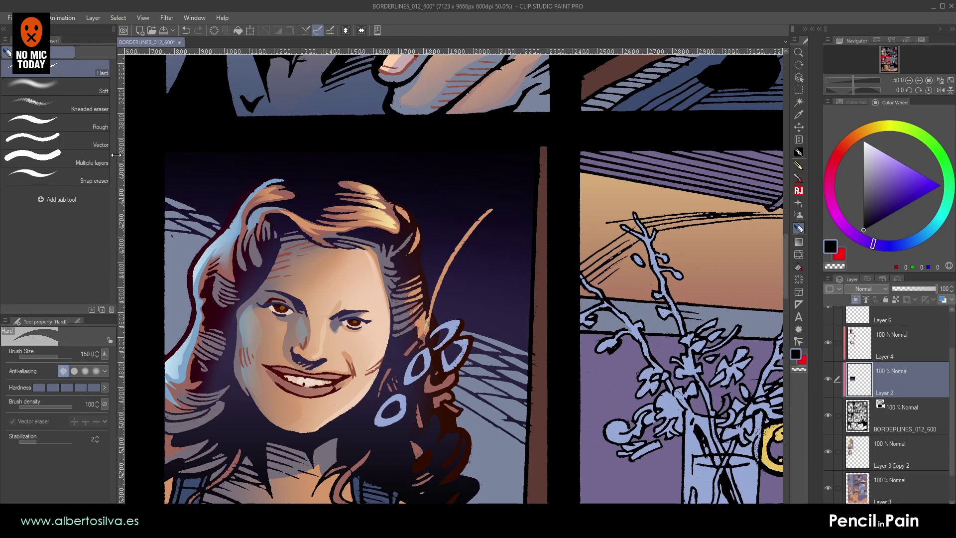
- Erase the purple gradient covering the woman's face, neck and inner hair with a hard eraser of size 350
{"action": "key", "text": "ctrl+plus"}
{"action": "left_click_drag", "start_coordinate": [196, 246], "coordinate": [328, 194]}
{"action": "key", "text": "bracketright"}
{"action": "key", "text": "bracketright"}
{"action": "key", "text": "bracketright"}
{"action": "key", "text": "bracketright"}
{"action": "mouse_move", "coordinate": [396, 283]}
{"action": "left_mouse_down"}
{"action": "mouse_move", "coordinate": [404, 248]}
{"action": "mouse_move", "coordinate": [381, 285]}
{"action": "mouse_move", "coordinate": [326, 250]}
{"action": "mouse_move", "coordinate": [290, 244]}
{"action": "mouse_move", "coordinate": [230, 393]}
{"action": "mouse_move", "coordinate": [327, 439]}
{"action": "mouse_move", "coordinate": [377, 441]}
{"action": "left_mouse_up"}
{"action": "mouse_move", "coordinate": [335, 362]}
{"action": "left_mouse_down"}
{"action": "mouse_move", "coordinate": [328, 147]}
{"action": "mouse_move", "coordinate": [507, 357]}
{"action": "mouse_move", "coordinate": [554, 275]}
{"action": "mouse_move", "coordinate": [495, 282]}
{"action": "left_mouse_up"}
{"action": "mouse_move", "coordinate": [490, 183]}
{"action": "left_mouse_down"}
{"action": "mouse_move", "coordinate": [400, 352]}
{"action": "mouse_move", "coordinate": [318, 164]}
{"action": "mouse_move", "coordinate": [302, 318]}
{"action": "left_mouse_up"}
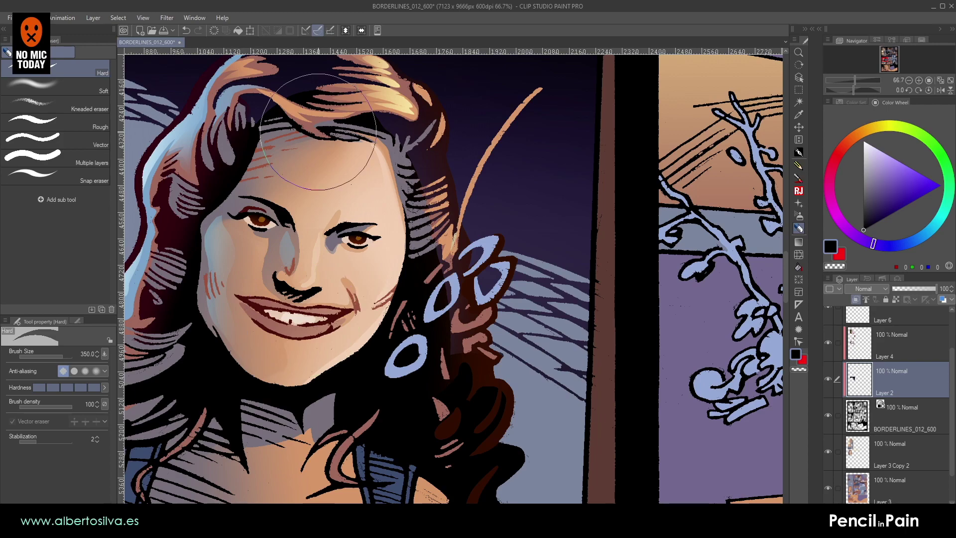
{"action": "left_click_drag", "start_coordinate": [344, 183], "coordinate": [438, 267]}
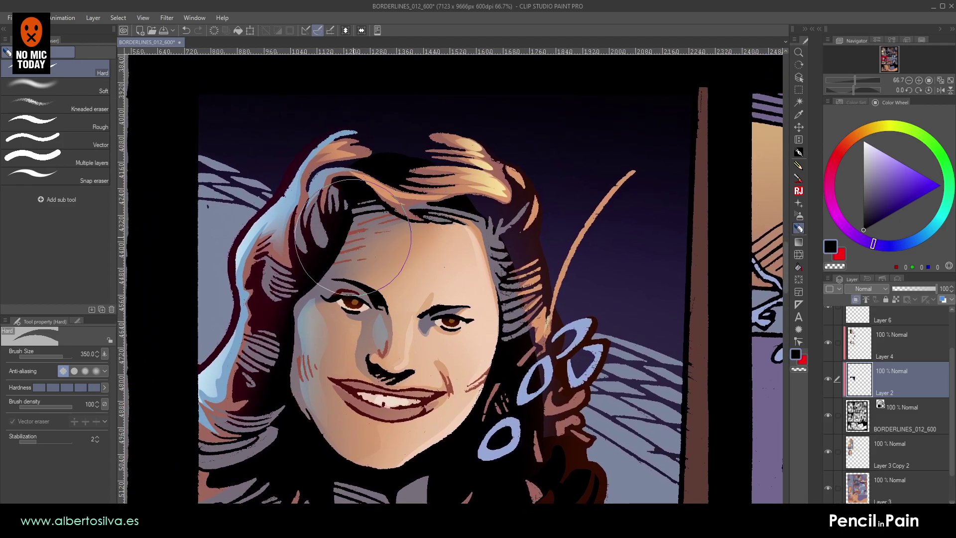
- Erase the gradient from the black areas of the hair above the forehead and crown, reducing the eraser size to 70
{"action": "scroll", "coordinate": [353, 237], "scroll_direction": "up", "scroll_amount": 2}
{"action": "left_click_drag", "start_coordinate": [401, 237], "coordinate": [501, 358]}
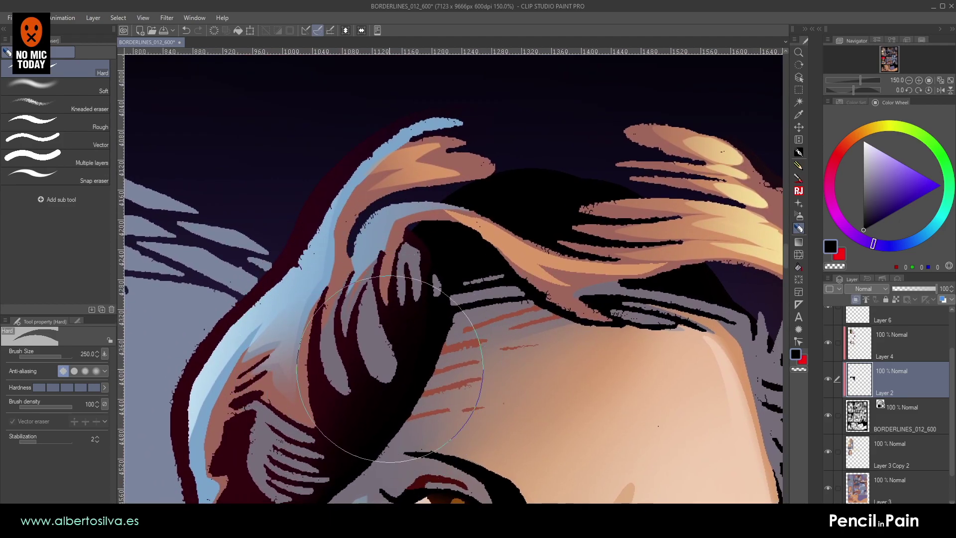
{"action": "key", "text": "r"}
{"action": "mouse_move", "coordinate": [430, 233]}
{"action": "left_mouse_down"}
{"action": "mouse_move", "coordinate": [402, 274]}
{"action": "mouse_move", "coordinate": [404, 263]}
{"action": "left_mouse_up"}
{"action": "mouse_move", "coordinate": [412, 239]}
{"action": "left_mouse_down"}
{"action": "mouse_move", "coordinate": [397, 351]}
{"action": "mouse_move", "coordinate": [348, 343]}
{"action": "mouse_move", "coordinate": [341, 318]}
{"action": "mouse_move", "coordinate": [341, 334]}
{"action": "mouse_move", "coordinate": [367, 287]}
{"action": "mouse_move", "coordinate": [495, 199]}
{"action": "left_mouse_up"}
{"action": "mouse_move", "coordinate": [427, 245]}
{"action": "left_mouse_down"}
{"action": "mouse_move", "coordinate": [380, 328]}
{"action": "mouse_move", "coordinate": [411, 251]}
{"action": "left_mouse_up"}
{"action": "key", "text": "bracketleft"}
{"action": "key", "text": "bracketleft"}
{"action": "key", "text": "bracketleft"}
{"action": "key", "text": "bracketleft"}
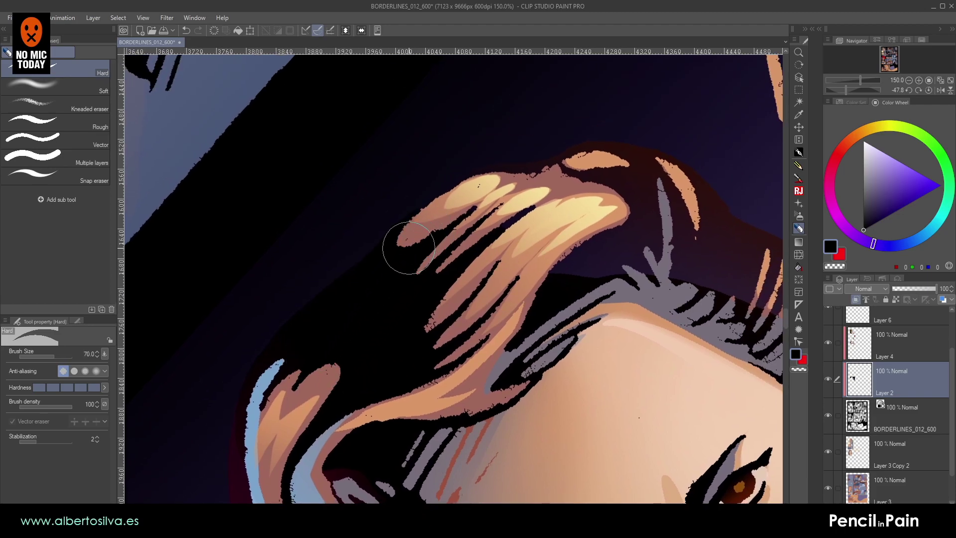
{"action": "left_click_drag", "start_coordinate": [520, 219], "coordinate": [395, 210]}
{"action": "left_click_drag", "start_coordinate": [458, 178], "coordinate": [438, 353]}
- Erase the gradient from the hair beside the face down to the flower ornament with a hard eraser of size 100
{"action": "mouse_move", "coordinate": [407, 177]}
{"action": "left_mouse_down"}
{"action": "mouse_move", "coordinate": [348, 231]}
{"action": "mouse_move", "coordinate": [329, 295]}
{"action": "mouse_move", "coordinate": [327, 284]}
{"action": "mouse_move", "coordinate": [362, 379]}
{"action": "mouse_move", "coordinate": [403, 259]}
{"action": "mouse_move", "coordinate": [443, 286]}
{"action": "mouse_move", "coordinate": [357, 413]}
{"action": "left_mouse_up"}
{"action": "key", "text": "bracketright"}
{"action": "key", "text": "bracketright"}
{"action": "mouse_move", "coordinate": [359, 335]}
{"action": "left_mouse_down"}
{"action": "mouse_move", "coordinate": [332, 342]}
{"action": "mouse_move", "coordinate": [375, 256]}
{"action": "mouse_move", "coordinate": [358, 300]}
{"action": "mouse_move", "coordinate": [426, 211]}
{"action": "mouse_move", "coordinate": [416, 303]}
{"action": "left_mouse_up"}
{"action": "mouse_move", "coordinate": [367, 346]}
{"action": "left_mouse_down"}
{"action": "mouse_move", "coordinate": [356, 354]}
{"action": "mouse_move", "coordinate": [372, 295]}
{"action": "mouse_move", "coordinate": [472, 189]}
{"action": "left_mouse_up"}
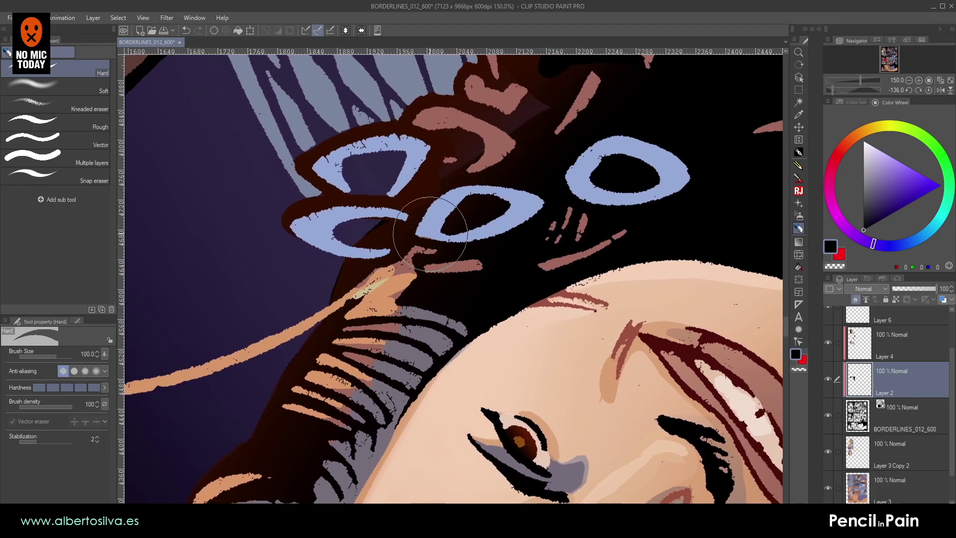
{"action": "key", "text": "ctrl+z"}
{"action": "mouse_move", "coordinate": [376, 304]}
{"action": "left_mouse_down"}
{"action": "mouse_move", "coordinate": [397, 263]}
{"action": "mouse_move", "coordinate": [568, 142]}
{"action": "left_mouse_up"}
{"action": "mouse_move", "coordinate": [487, 207]}
{"action": "left_mouse_down"}
{"action": "mouse_move", "coordinate": [438, 277]}
{"action": "mouse_move", "coordinate": [473, 188]}
{"action": "left_mouse_up"}
{"action": "mouse_move", "coordinate": [384, 268]}
{"action": "left_mouse_down"}
{"action": "mouse_move", "coordinate": [535, 300]}
{"action": "mouse_move", "coordinate": [530, 248]}
{"action": "mouse_move", "coordinate": [472, 190]}
{"action": "left_mouse_up"}
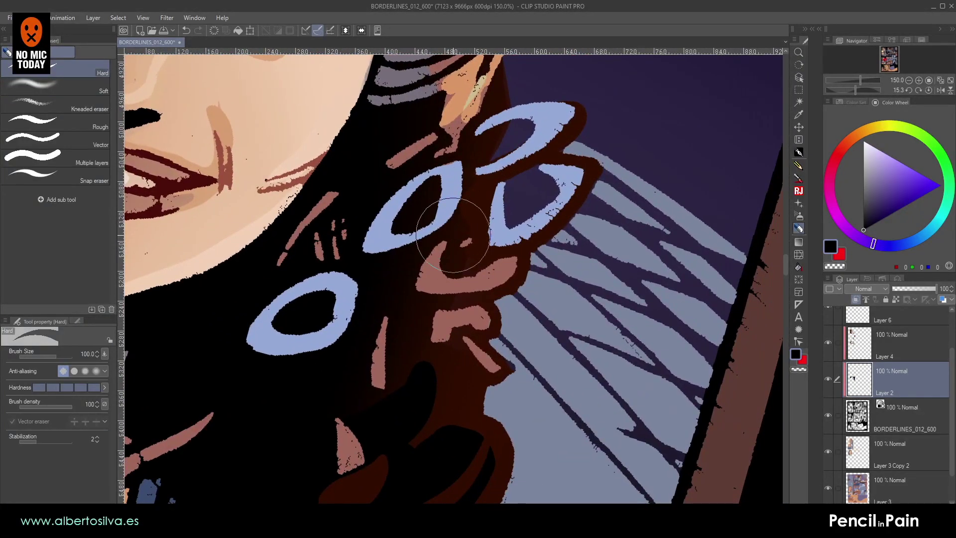
- Erase the remaining gradient between the flower ornament and the hair curls below it with a smaller eraser
{"action": "key", "text": "bracketleft"}
{"action": "key", "text": "bracketleft"}
{"action": "mouse_move", "coordinate": [466, 218]}
{"action": "left_mouse_down"}
{"action": "mouse_move", "coordinate": [450, 298]}
{"action": "mouse_move", "coordinate": [427, 350]}
{"action": "left_mouse_up"}
{"action": "left_click_drag", "start_coordinate": [438, 230], "coordinate": [358, 404]}
- Try erasing the gradient around the flower ornament with a smaller hard eraser, and undo the strokes
{"action": "key", "text": "r"}
{"action": "left_click_drag", "start_coordinate": [399, 249], "coordinate": [397, 304]}
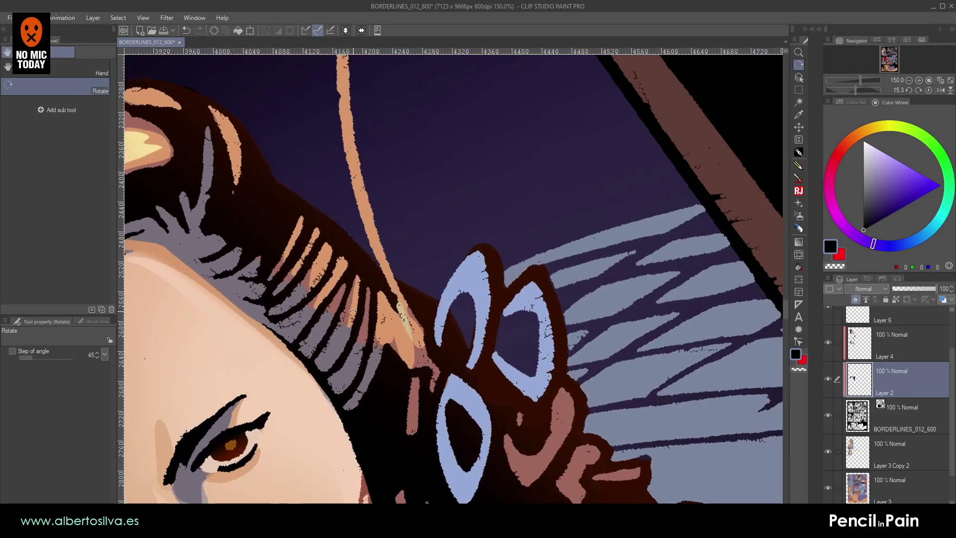
{"action": "key", "text": "e"}
{"action": "key", "text": "bracketleft"}
{"action": "key", "text": "bracketleft"}
{"action": "key", "text": "bracketleft"}
{"action": "key", "text": "bracketleft"}
{"action": "left_click_drag", "start_coordinate": [479, 260], "coordinate": [449, 313]}
{"action": "left_click_drag", "start_coordinate": [459, 273], "coordinate": [450, 366]}
{"action": "key", "text": "ctrl+z"}
{"action": "key", "text": "ctrl+z"}
{"action": "key", "text": "ctrl+z"}
- Try erasing the gradient along the loose orange hair strand with a hard eraser of about size 40, and undo the strokes
{"action": "mouse_move", "coordinate": [346, 269]}
{"action": "left_mouse_down"}
{"action": "mouse_move", "coordinate": [374, 361]}
{"action": "mouse_move", "coordinate": [410, 200]}
{"action": "left_mouse_up"}
{"action": "key", "text": "bracketright"}
{"action": "left_click_drag", "start_coordinate": [377, 254], "coordinate": [348, 280]}
{"action": "mouse_move", "coordinate": [438, 209]}
{"action": "left_mouse_down"}
{"action": "mouse_move", "coordinate": [327, 299]}
{"action": "mouse_move", "coordinate": [412, 222]}
{"action": "left_mouse_up"}
{"action": "key", "text": "ctrl+z"}
{"action": "key", "text": "ctrl+z"}
{"action": "left_click_drag", "start_coordinate": [301, 321], "coordinate": [476, 192]}
{"action": "left_click_drag", "start_coordinate": [438, 223], "coordinate": [692, 128]}
{"action": "key", "text": "ctrl+z"}
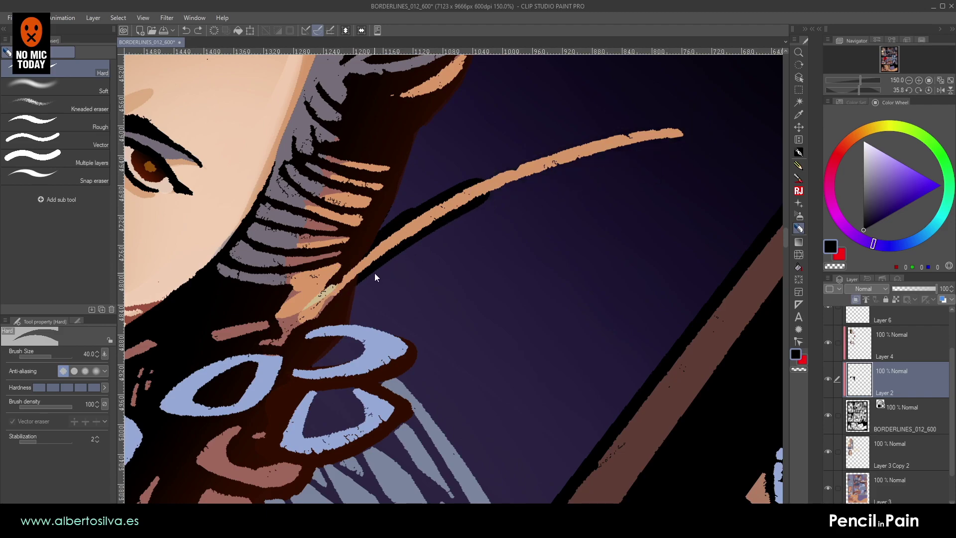
{"action": "key", "text": "ctrl+z"}
{"action": "key", "text": "ctrl+z"}
- Erase the gradient along the loose orange hair strand to give it a black outline, using a hard eraser of size 45
{"action": "key", "text": "shift+space"}
{"action": "mouse_move", "coordinate": [344, 202]}
{"action": "left_mouse_down"}
{"action": "mouse_move", "coordinate": [323, 243]}
{"action": "mouse_move", "coordinate": [328, 228]}
{"action": "left_mouse_up"}
{"action": "key", "text": "space"}
{"action": "left_click_drag", "start_coordinate": [405, 213], "coordinate": [331, 267]}
{"action": "mouse_move", "coordinate": [245, 398]}
{"action": "left_mouse_down"}
{"action": "mouse_move", "coordinate": [288, 329]}
{"action": "mouse_move", "coordinate": [326, 296]}
{"action": "mouse_move", "coordinate": [591, 141]}
{"action": "left_mouse_up"}
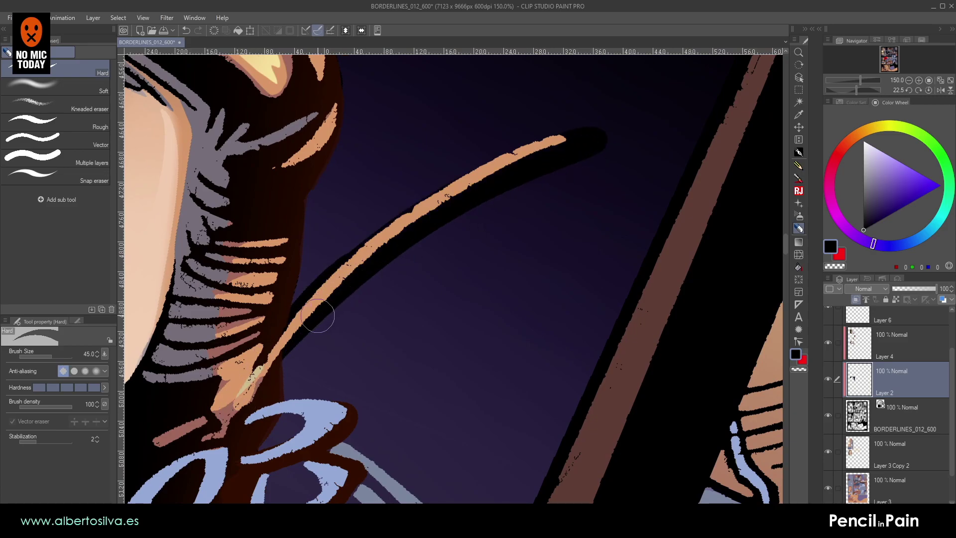
- Reset the canvas rotation to upright and save the comic page
{"action": "scroll", "coordinate": [258, 291], "scroll_direction": "down", "scroll_amount": 5}
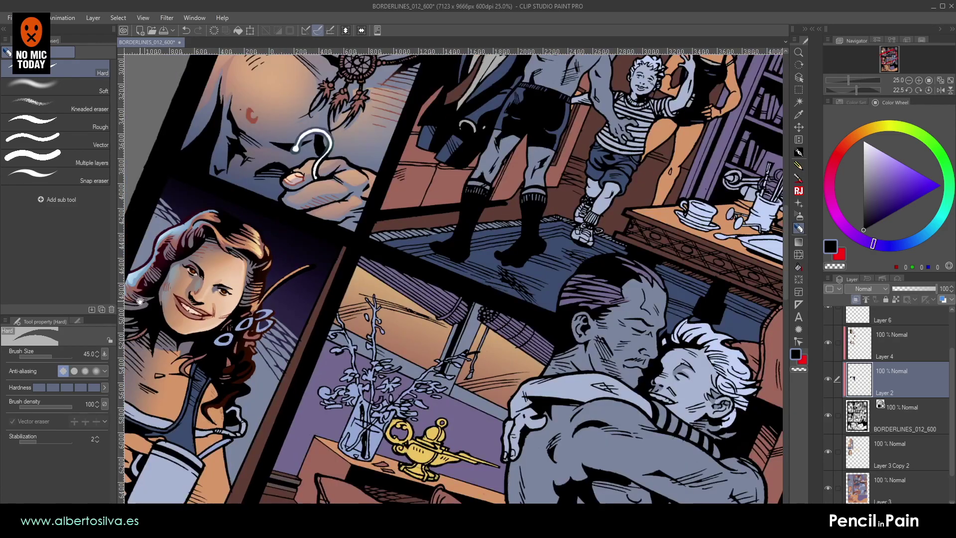
{"action": "left_click_drag", "start_coordinate": [130, 296], "coordinate": [239, 214]}
{"action": "key", "text": "r"}
{"action": "double_click", "coordinate": [371, 268]}
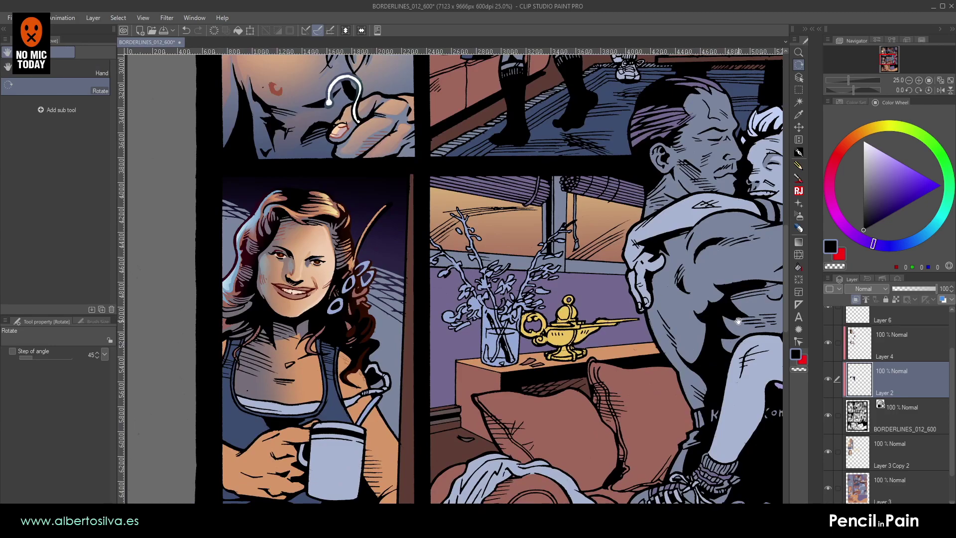
{"action": "left_click_drag", "start_coordinate": [635, 315], "coordinate": [724, 293]}
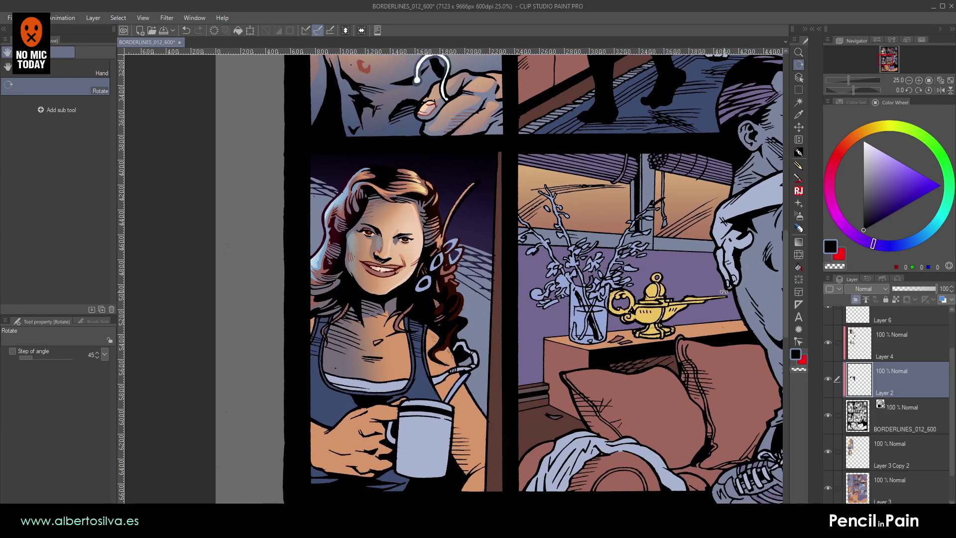
{"action": "key", "text": "ctrl+s"}
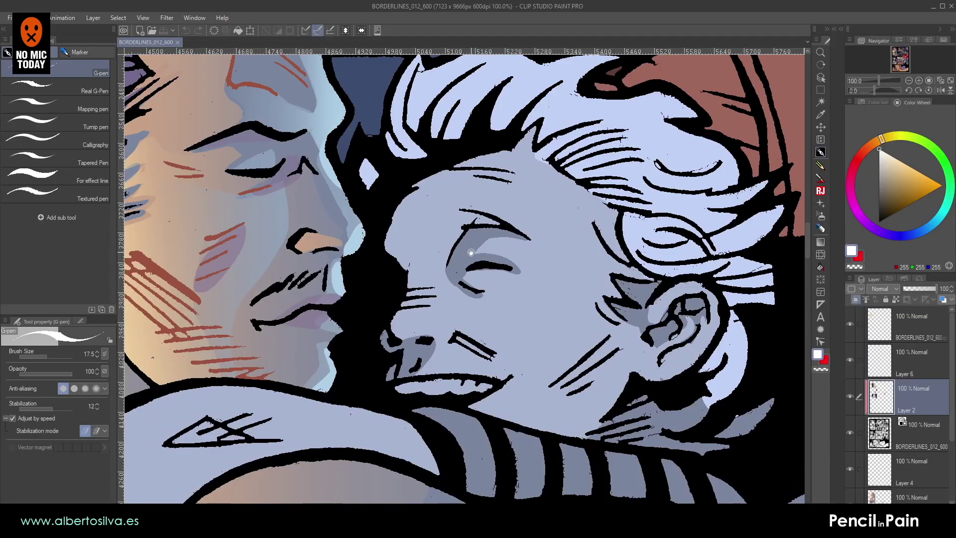
- On Layer 3, auto-select the white-haired child's hair, face and the small separate light patch in front of the forehead
{"action": "left_click_drag", "start_coordinate": [470, 250], "coordinate": [455, 232]}
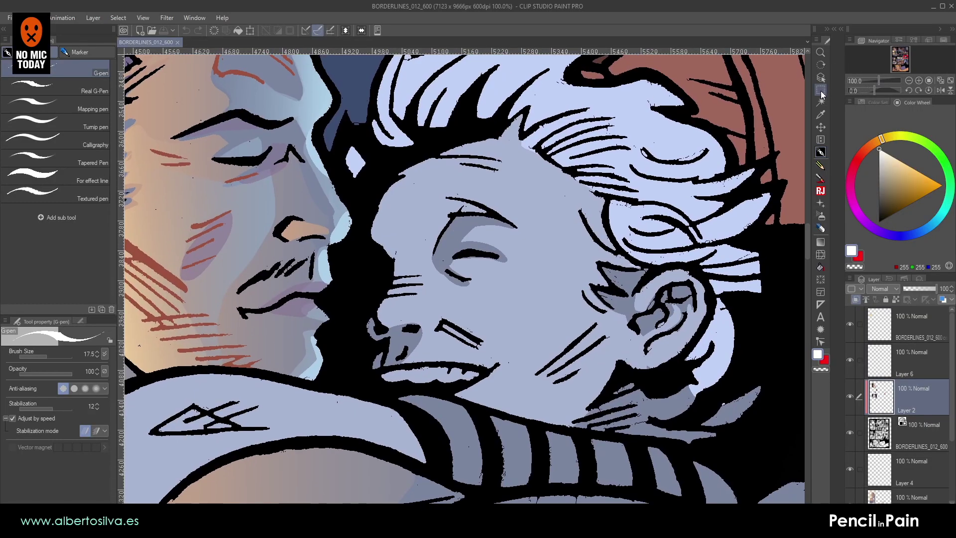
{"action": "left_click_drag", "start_coordinate": [619, 182], "coordinate": [594, 213]}
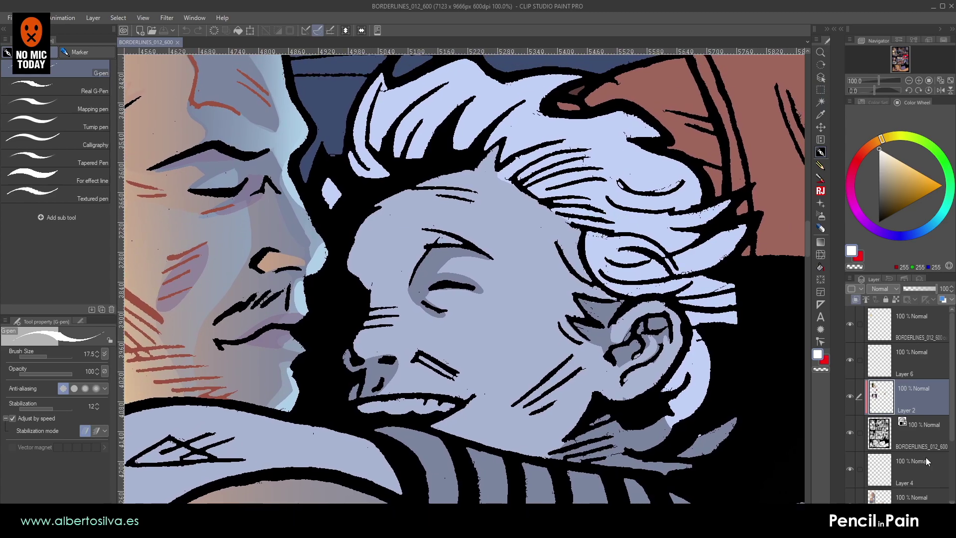
{"action": "scroll", "coordinate": [906, 431], "scroll_direction": "down", "scroll_amount": 3}
{"action": "scroll", "coordinate": [899, 450], "scroll_direction": "down", "scroll_amount": 1}
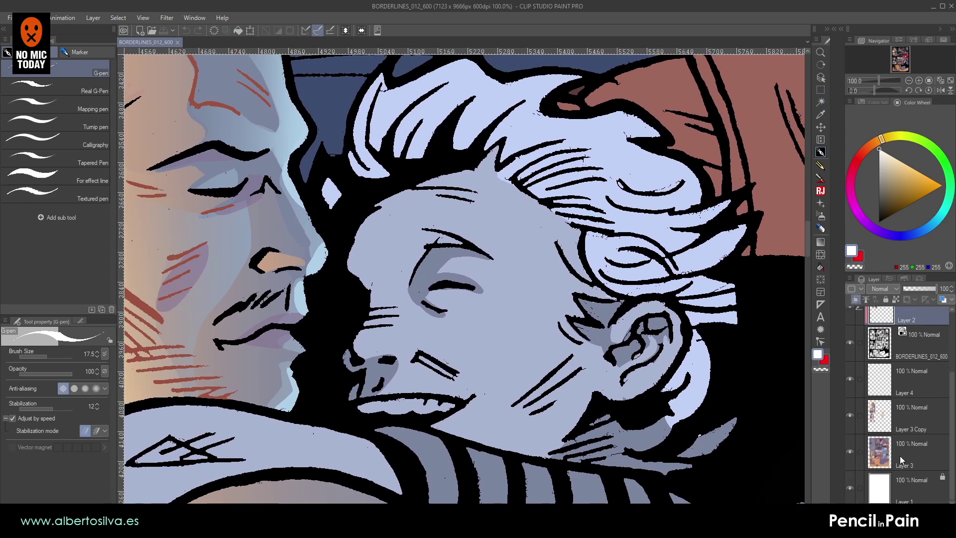
{"action": "left_click", "coordinate": [899, 448]}
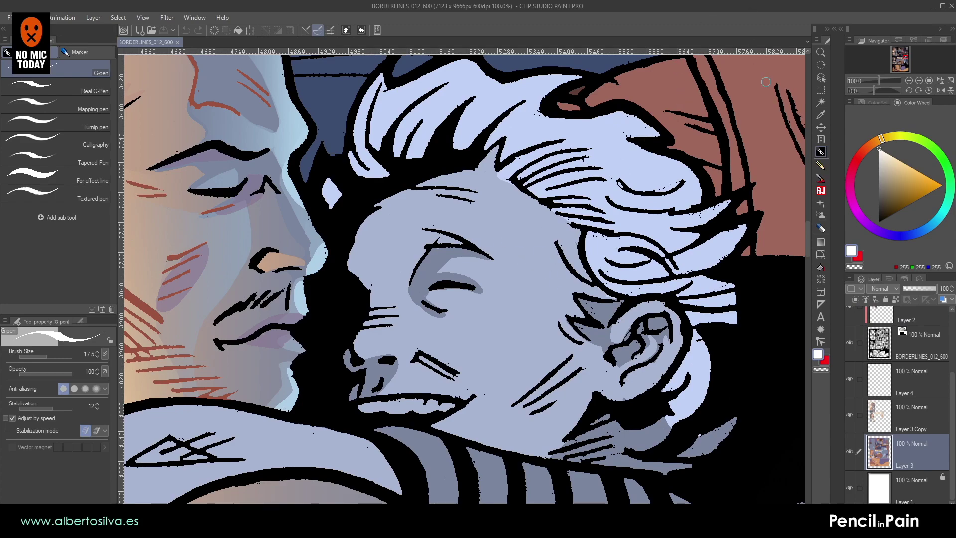
{"action": "left_click", "coordinate": [821, 101]}
{"action": "left_click", "coordinate": [523, 170]}
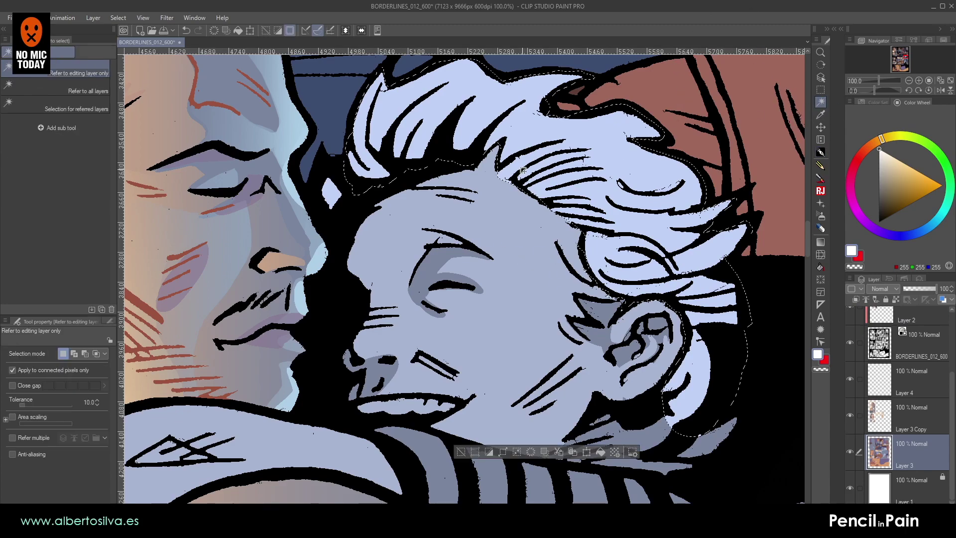
{"action": "left_click", "coordinate": [473, 277], "text": "shift"}
{"action": "left_click", "coordinate": [331, 194], "text": "shift"}
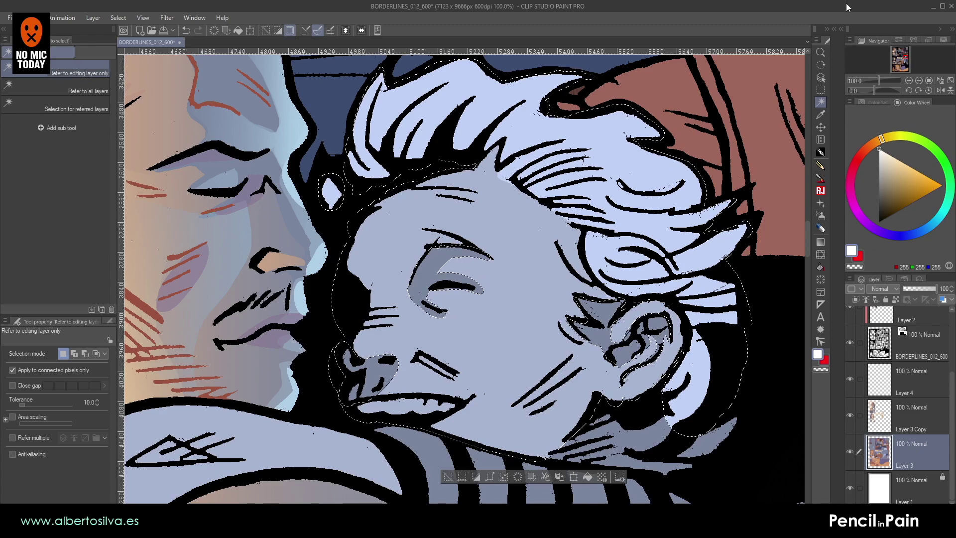
- Extend the selection with the Lasso around the front of the child's face and the small separate light patch by the forehead
{"action": "left_click", "coordinate": [820, 88]}
{"action": "left_click", "coordinate": [44, 86]}
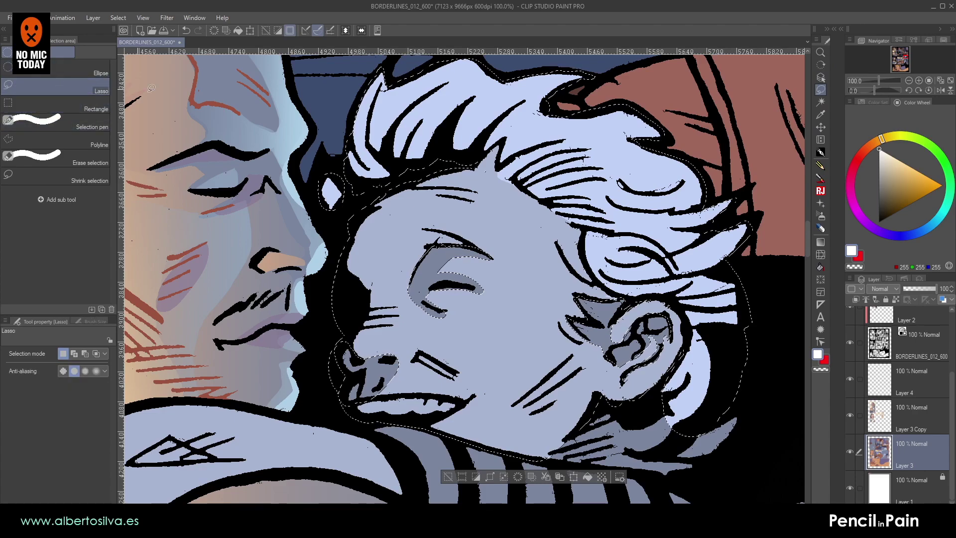
{"action": "mouse_move", "coordinate": [323, 169]}
{"action": "left_mouse_down"}
{"action": "mouse_move", "coordinate": [319, 204]}
{"action": "mouse_move", "coordinate": [334, 231]}
{"action": "mouse_move", "coordinate": [321, 346]}
{"action": "mouse_move", "coordinate": [346, 406]}
{"action": "mouse_move", "coordinate": [373, 414]}
{"action": "mouse_move", "coordinate": [523, 311]}
{"action": "mouse_move", "coordinate": [471, 135]}
{"action": "mouse_move", "coordinate": [442, 138]}
{"action": "left_mouse_up"}
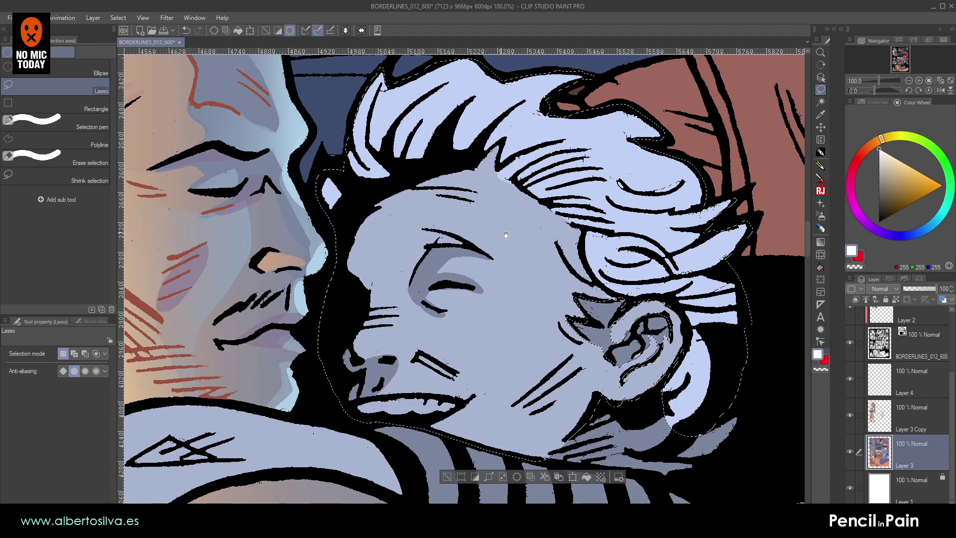
- Add the back of the child's head, the ear, the nape and the stray hair tips to the lasso selection
{"action": "left_click_drag", "start_coordinate": [495, 229], "coordinate": [395, 128]}
{"action": "left_click_drag", "start_coordinate": [504, 134], "coordinate": [431, 273]}
{"action": "mouse_move", "coordinate": [436, 343]}
{"action": "left_mouse_down"}
{"action": "mouse_move", "coordinate": [567, 379]}
{"action": "mouse_move", "coordinate": [603, 374]}
{"action": "left_mouse_up"}
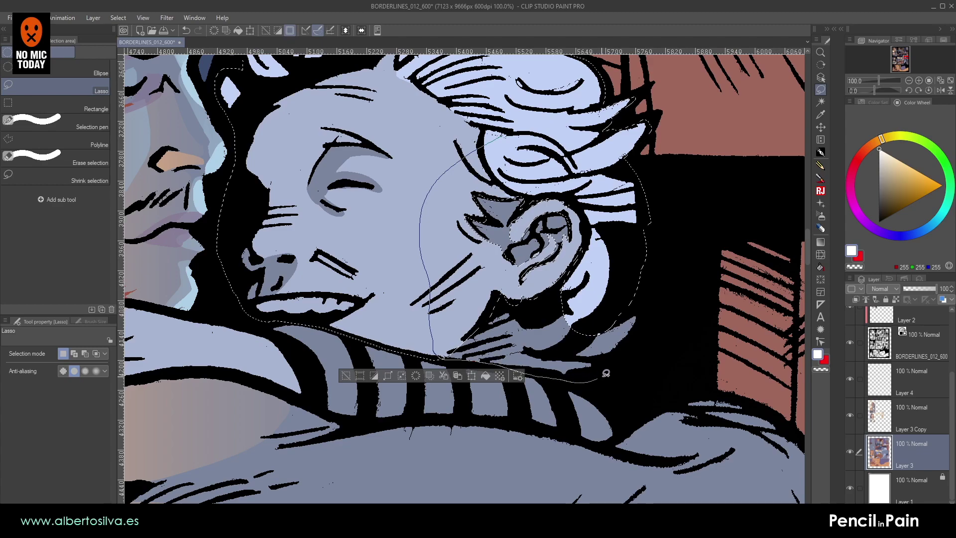
{"action": "mouse_move", "coordinate": [659, 284]}
{"action": "left_mouse_down"}
{"action": "mouse_move", "coordinate": [638, 199]}
{"action": "mouse_move", "coordinate": [515, 125]}
{"action": "mouse_move", "coordinate": [629, 161]}
{"action": "mouse_move", "coordinate": [647, 125]}
{"action": "left_mouse_up"}
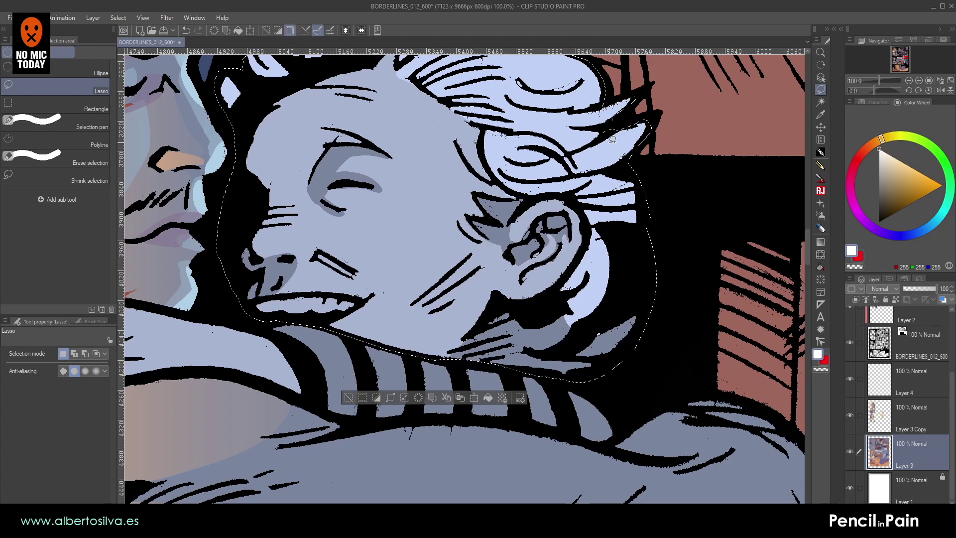
{"action": "mouse_move", "coordinate": [623, 166]}
{"action": "left_mouse_down"}
{"action": "mouse_move", "coordinate": [651, 115]}
{"action": "mouse_move", "coordinate": [627, 121]}
{"action": "mouse_move", "coordinate": [563, 171]}
{"action": "mouse_move", "coordinate": [607, 164]}
{"action": "mouse_move", "coordinate": [614, 116]}
{"action": "mouse_move", "coordinate": [605, 135]}
{"action": "left_mouse_up"}
{"action": "left_click_drag", "start_coordinate": [624, 96], "coordinate": [602, 108]}
{"action": "mouse_move", "coordinate": [531, 142]}
{"action": "left_mouse_down"}
{"action": "mouse_move", "coordinate": [560, 215]}
{"action": "mouse_move", "coordinate": [543, 201]}
{"action": "left_mouse_up"}
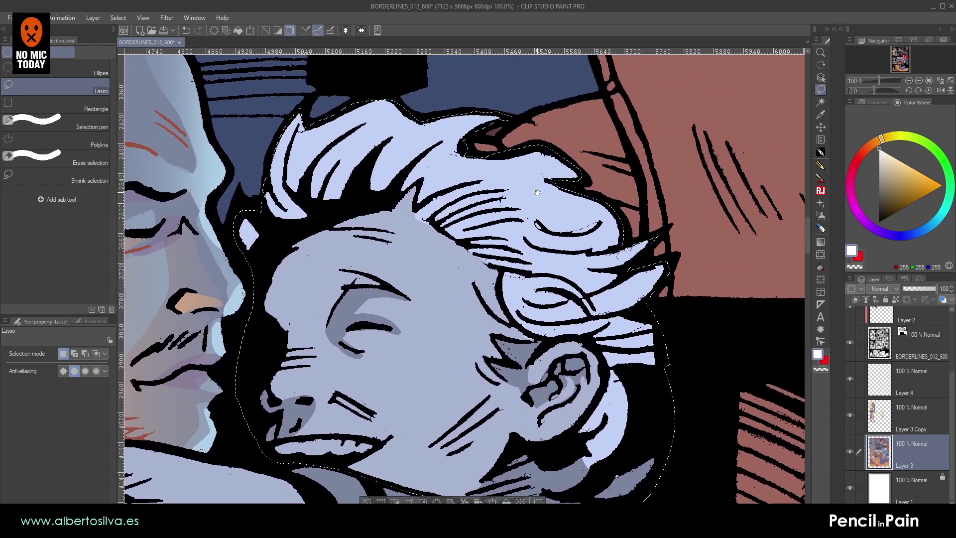
{"action": "mouse_move", "coordinate": [464, 141]}
{"action": "left_mouse_down"}
{"action": "mouse_move", "coordinate": [434, 162]}
{"action": "mouse_move", "coordinate": [471, 132]}
{"action": "mouse_move", "coordinate": [465, 145]}
{"action": "mouse_move", "coordinate": [496, 149]}
{"action": "mouse_move", "coordinate": [469, 139]}
{"action": "mouse_move", "coordinate": [472, 150]}
{"action": "mouse_move", "coordinate": [502, 155]}
{"action": "mouse_move", "coordinate": [463, 145]}
{"action": "left_mouse_up"}
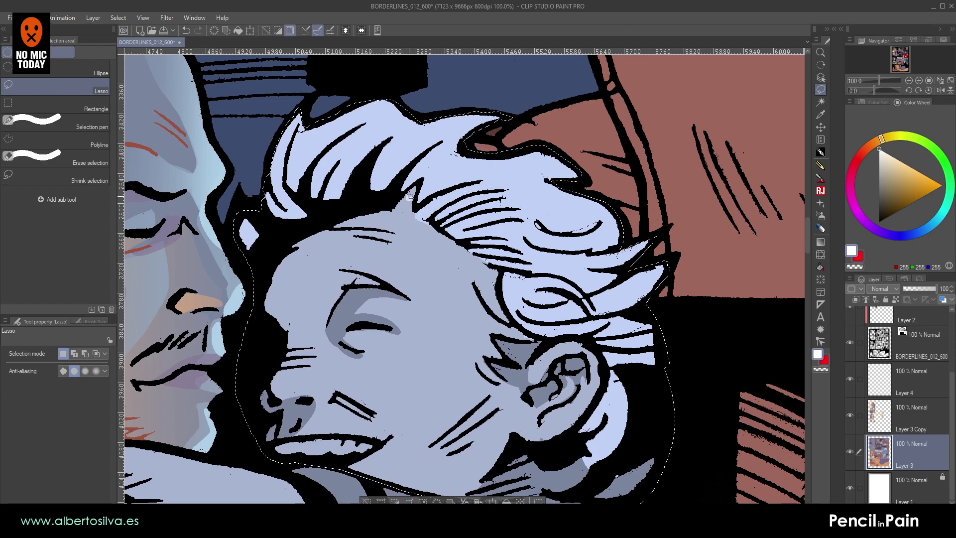
- Copy the selected child's head to its own layer, lock Layer 3, and make the copy active with nothing selected
{"action": "left_click_drag", "start_coordinate": [453, 189], "coordinate": [487, 151]}
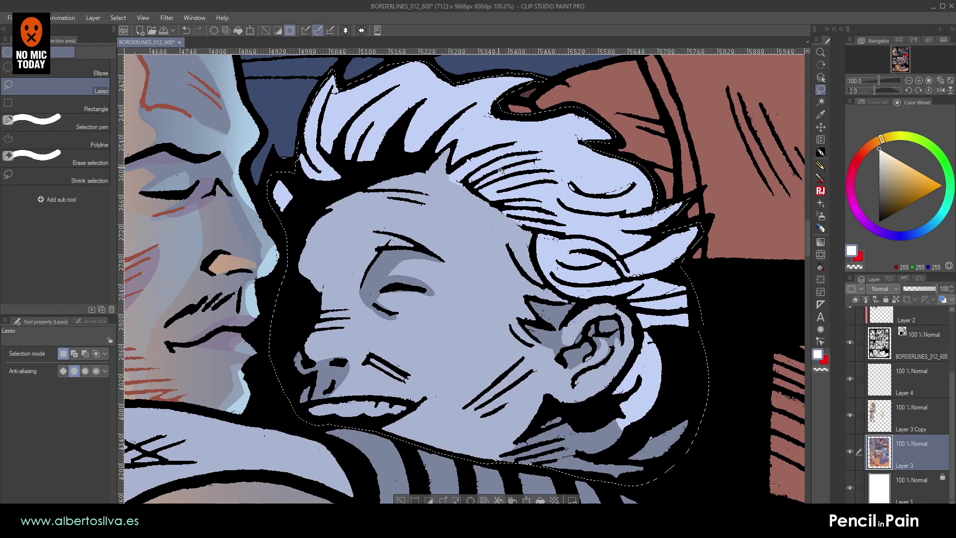
{"action": "key", "text": "ctrl+v"}
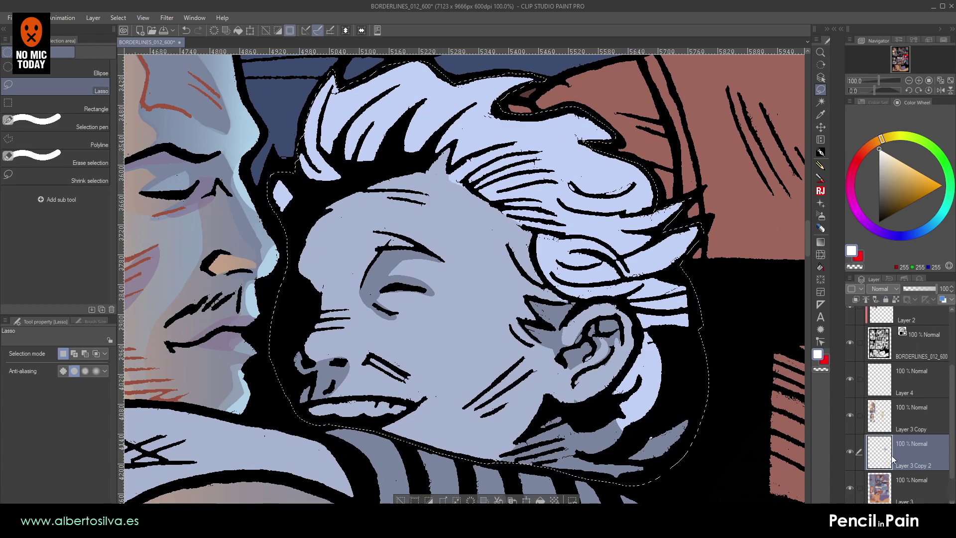
{"action": "left_click", "coordinate": [891, 485]}
{"action": "left_click", "coordinate": [896, 299]}
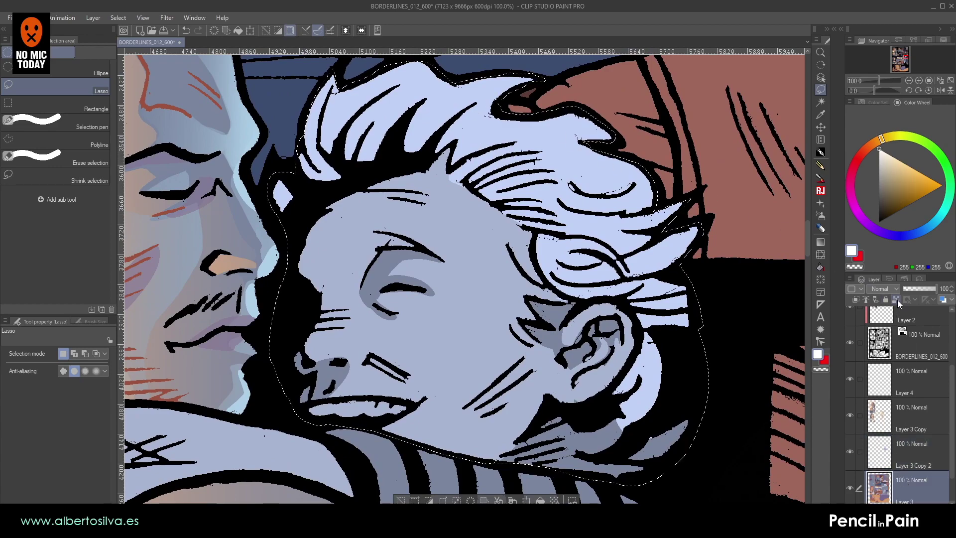
{"action": "left_click", "coordinate": [908, 450]}
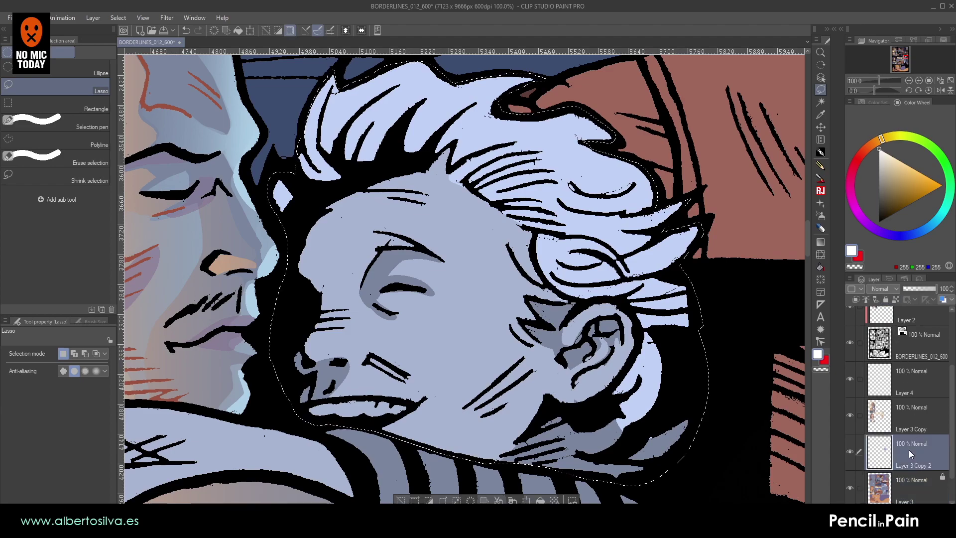
{"action": "left_click_drag", "start_coordinate": [415, 195], "coordinate": [393, 183]}
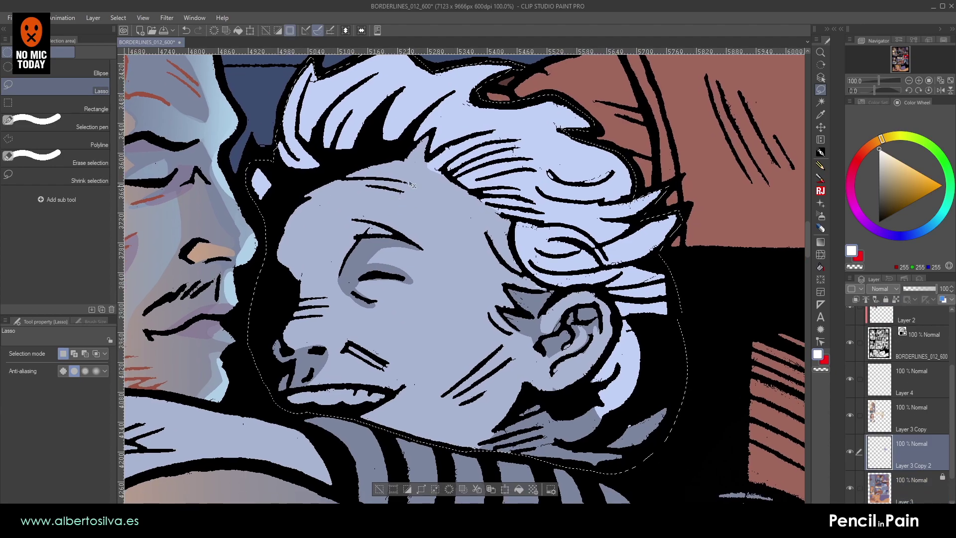
{"action": "key", "text": "ctrl+d"}
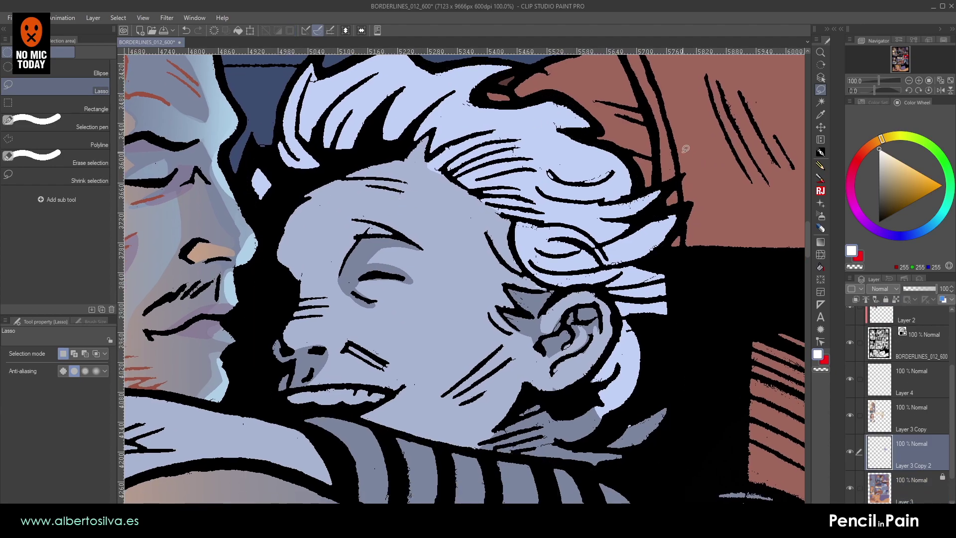
- Auto-select the child's face and light its centre with a radial gradient in pale blue, RGB 193, 205, 231, then deselect
{"action": "left_click", "coordinate": [820, 102]}
{"action": "left_click", "coordinate": [453, 261]}
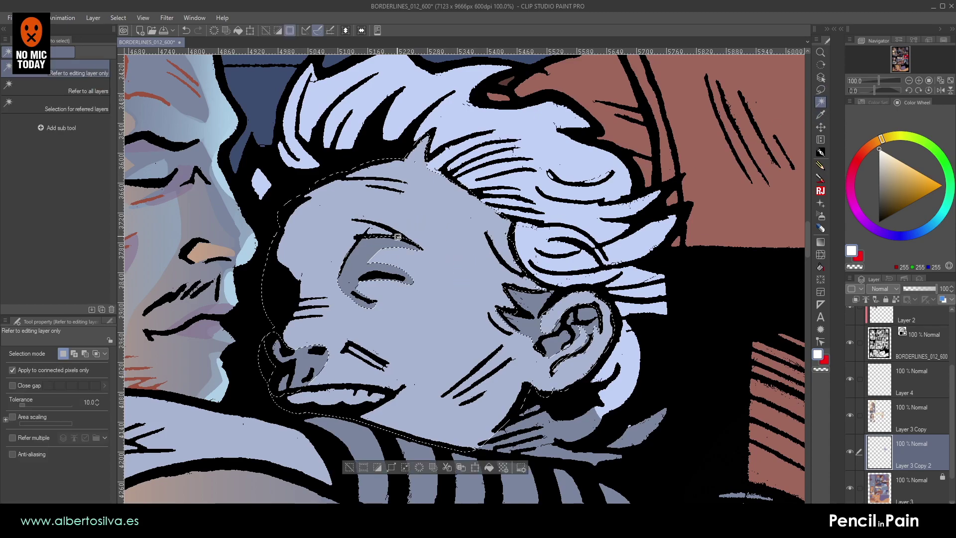
{"action": "left_click", "coordinate": [820, 242]}
{"action": "left_click", "coordinate": [86, 384]}
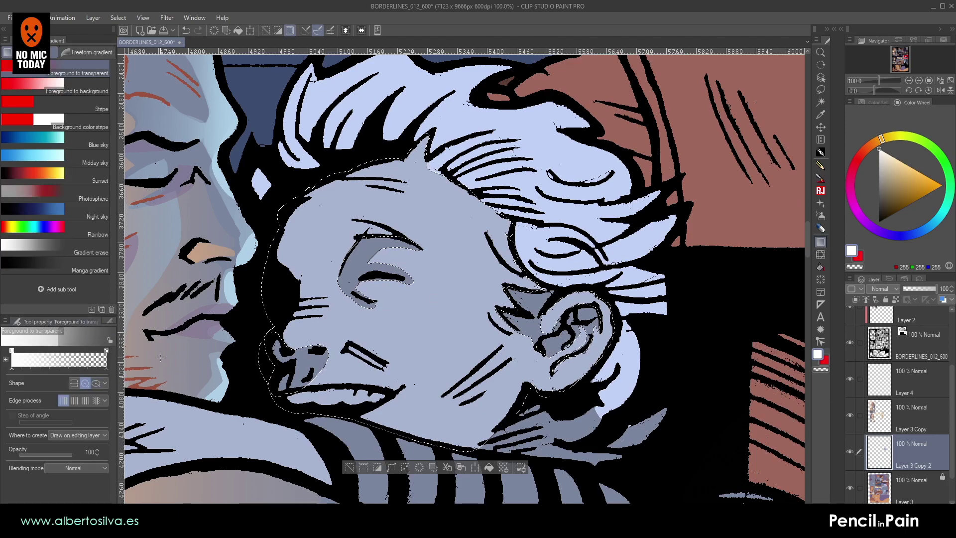
{"action": "left_click", "coordinate": [355, 340], "text": "alt"}
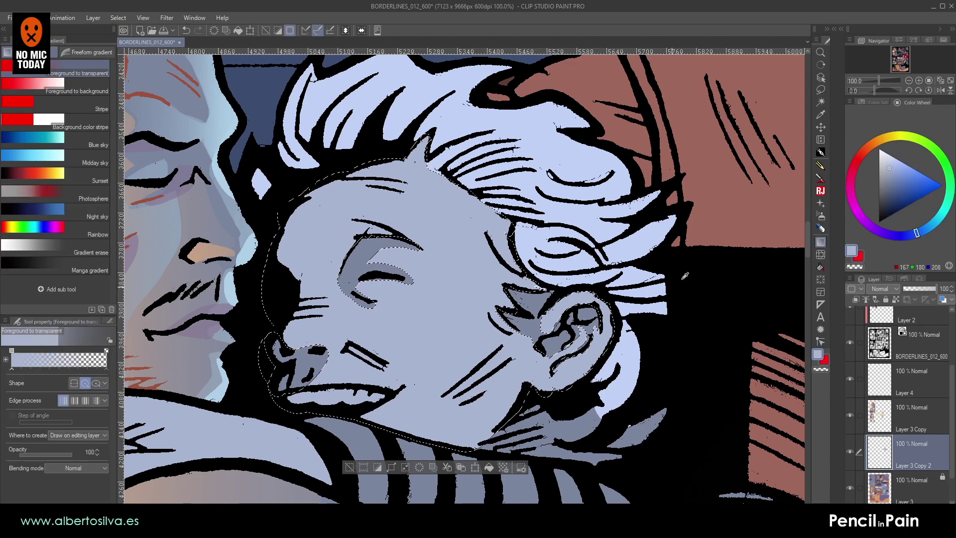
{"action": "left_click", "coordinate": [891, 159]}
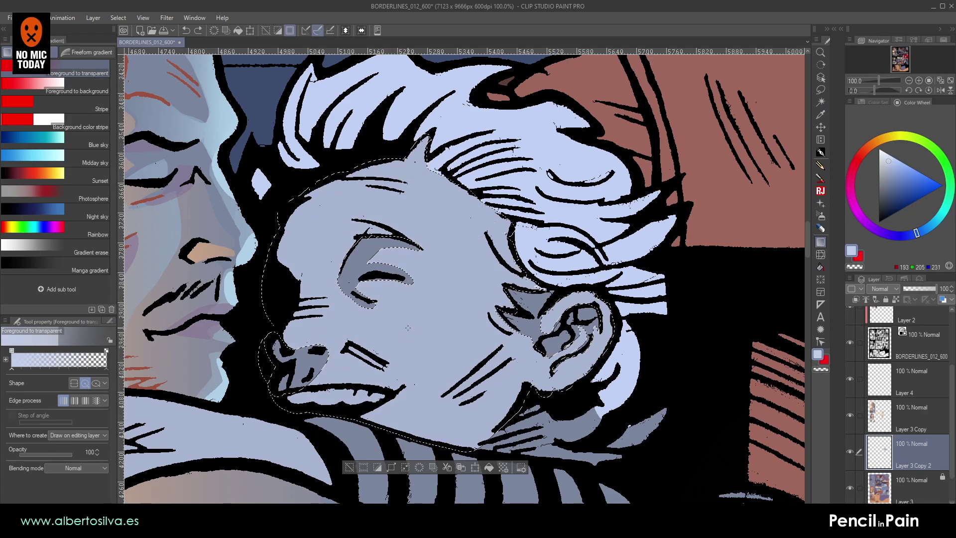
{"action": "left_click_drag", "start_coordinate": [526, 243], "coordinate": [526, 243]}
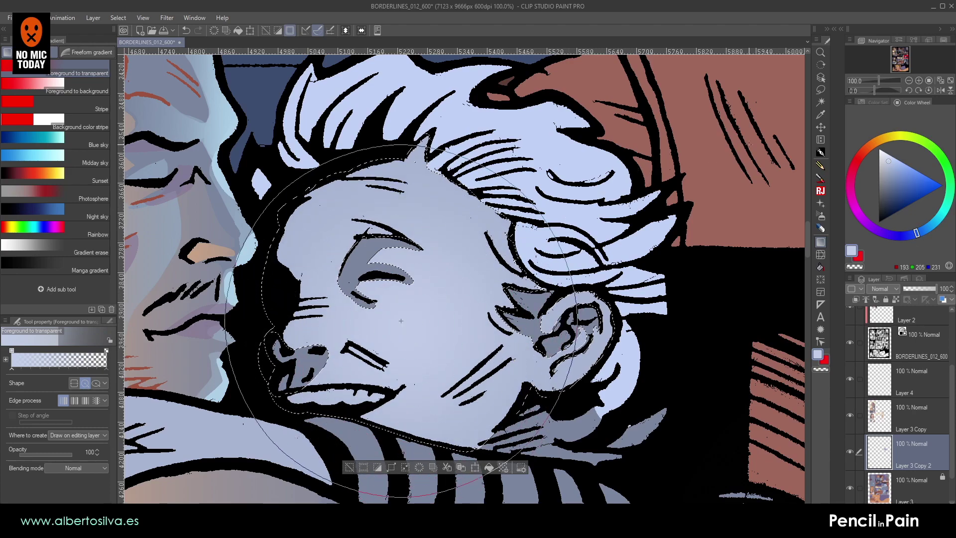
{"action": "key", "text": "ctrl+d"}
- Lasso the child's face from the forehead and nose around the jaw, leaving out the ear and hair
{"action": "left_click_drag", "start_coordinate": [461, 216], "coordinate": [523, 217]}
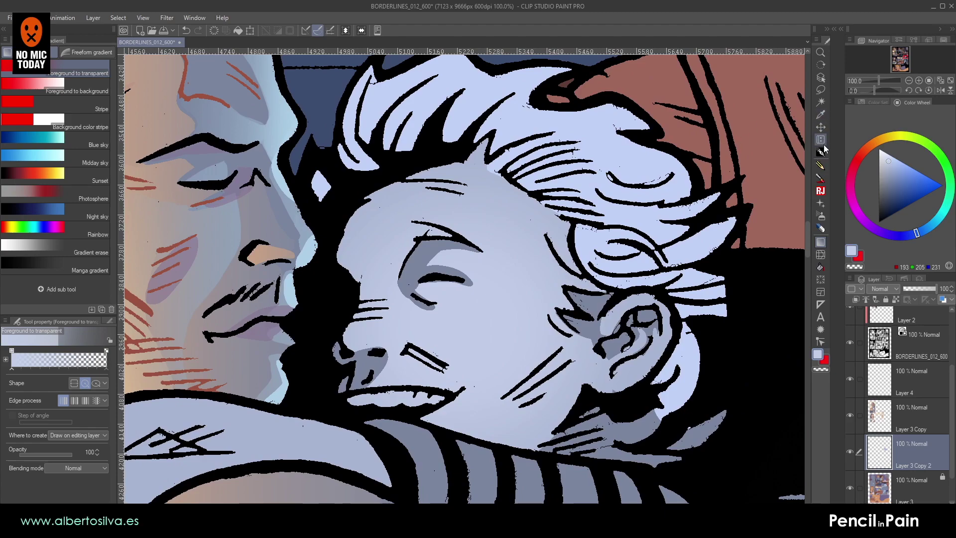
{"action": "left_click", "coordinate": [820, 91]}
{"action": "left_click_drag", "start_coordinate": [382, 263], "coordinate": [387, 250]}
{"action": "left_click_drag", "start_coordinate": [413, 175], "coordinate": [409, 171]}
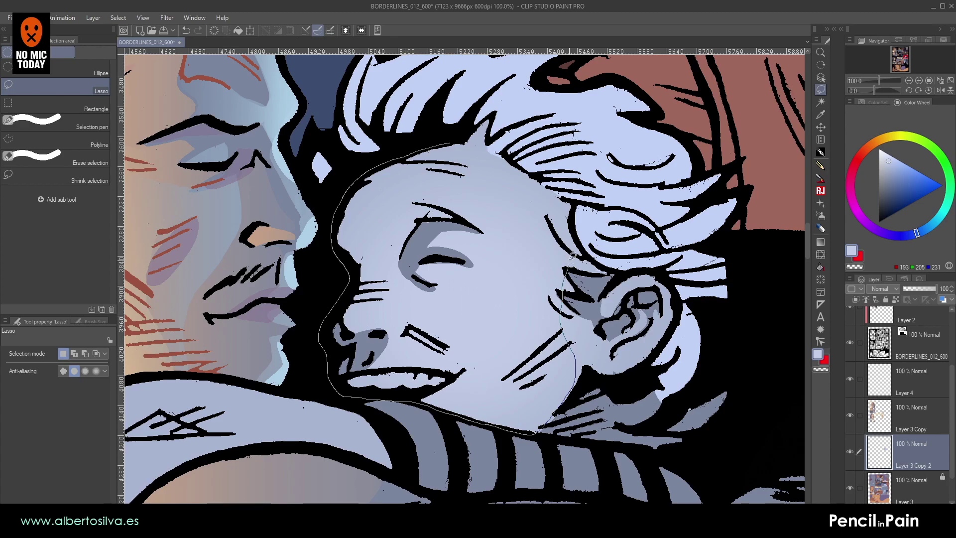
{"action": "left_click_drag", "start_coordinate": [487, 144], "coordinate": [489, 149]}
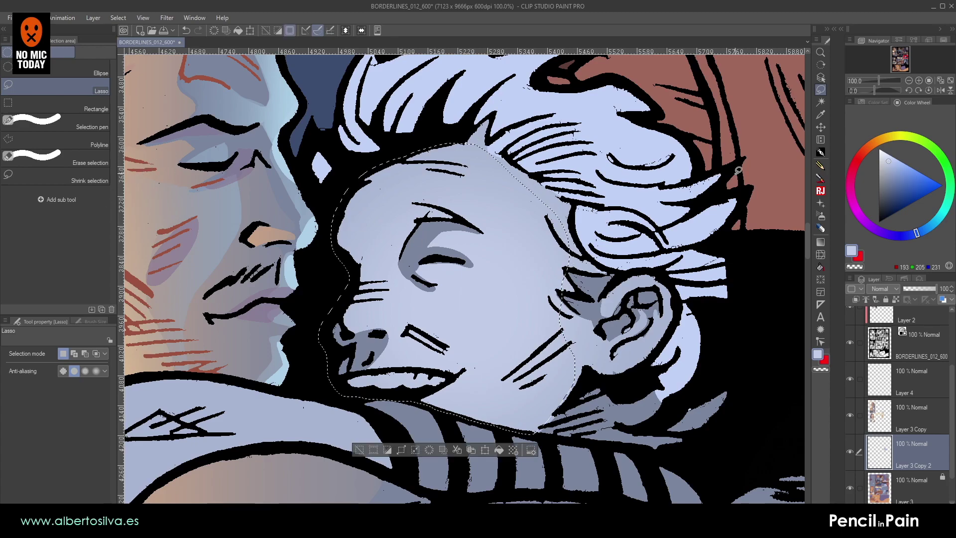
- On a new layer in Color mode, tint the child's face with a linear gradient of the skin tone sampled from the man's face
{"action": "left_click", "coordinate": [820, 242]}
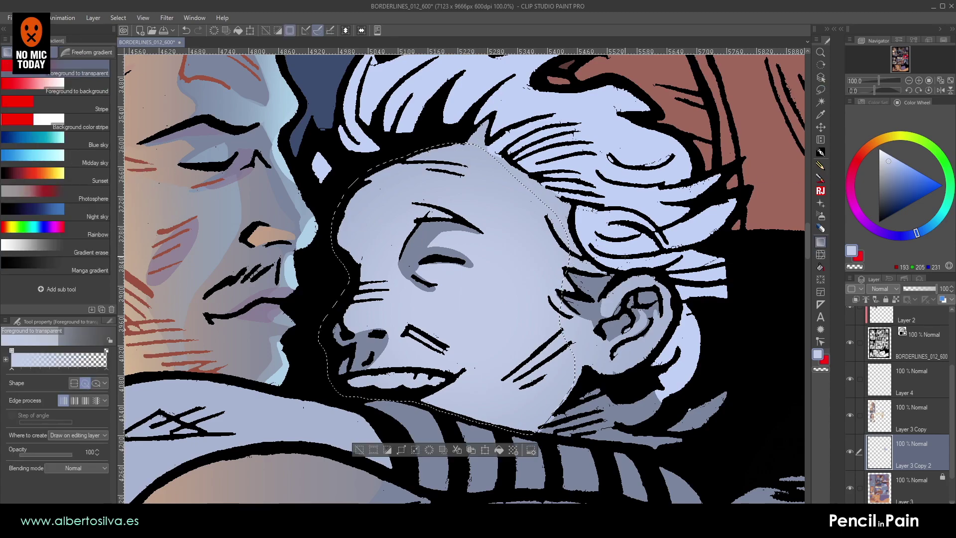
{"action": "left_click", "coordinate": [171, 198], "text": "alt"}
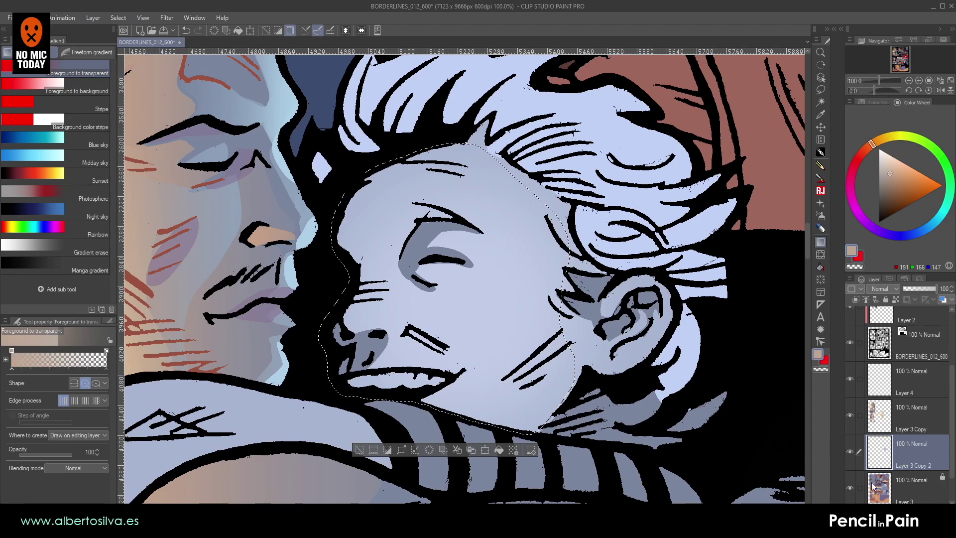
{"action": "key", "text": "ctrl+shift+n"}
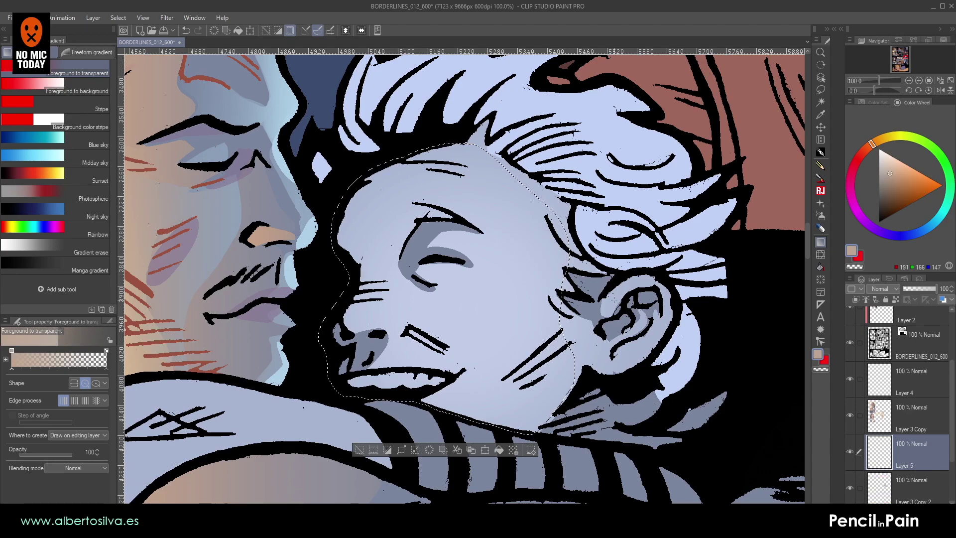
{"action": "left_click", "coordinate": [76, 383]}
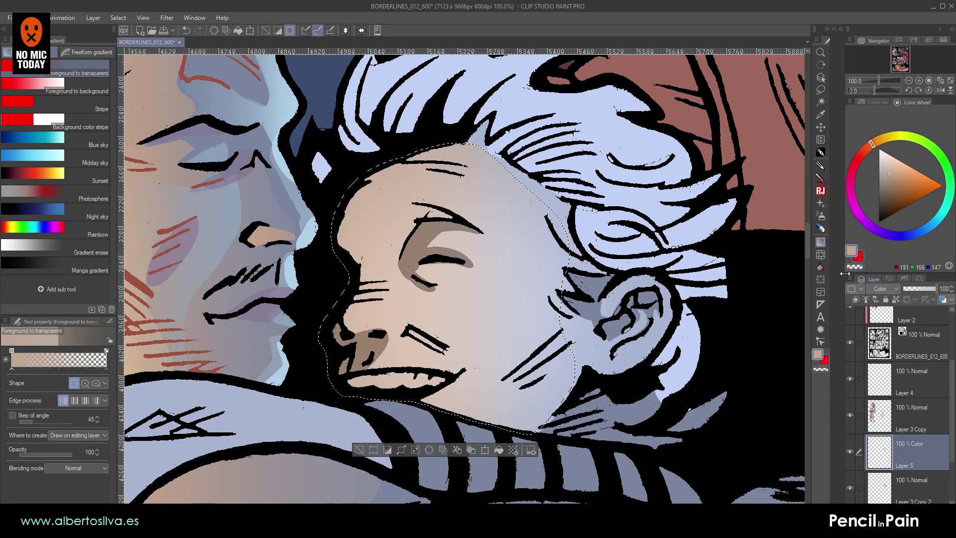
- Check the child's skin colouring against the whole comic page and up close beside the man's face
{"action": "key", "text": "ctrl+minus"}
{"action": "key", "text": "ctrl+minus"}
{"action": "key", "text": "ctrl+minus"}
{"action": "key", "text": "ctrl+minus"}
{"action": "key", "text": "ctrl+minus"}
{"action": "key", "text": "ctrl+minus"}
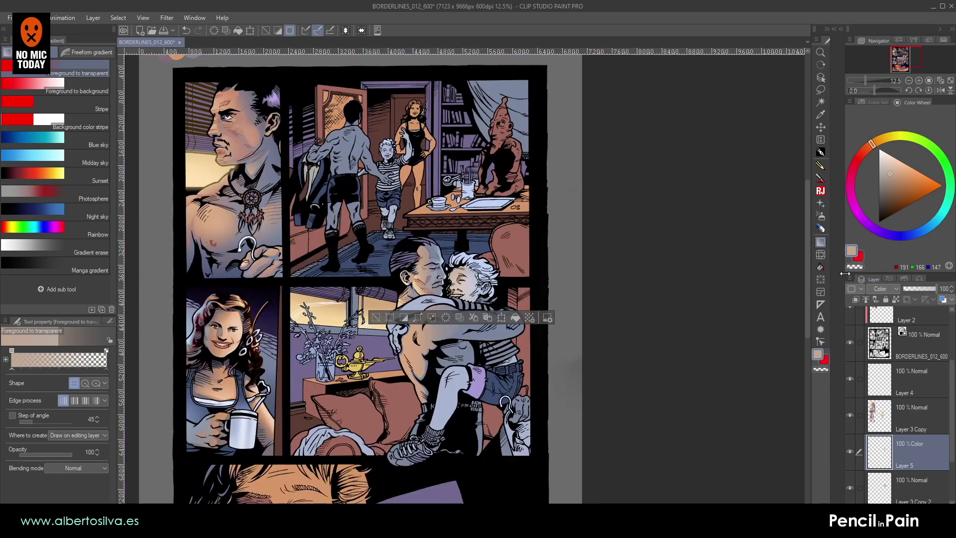
{"action": "key", "text": "ctrl+plus"}
{"action": "key", "text": "ctrl+plus"}
{"action": "key", "text": "ctrl+plus"}
{"action": "key", "text": "ctrl+plus"}
{"action": "key", "text": "ctrl+plus"}
{"action": "key", "text": "ctrl+plus"}
{"action": "key", "text": "ctrl+minus"}
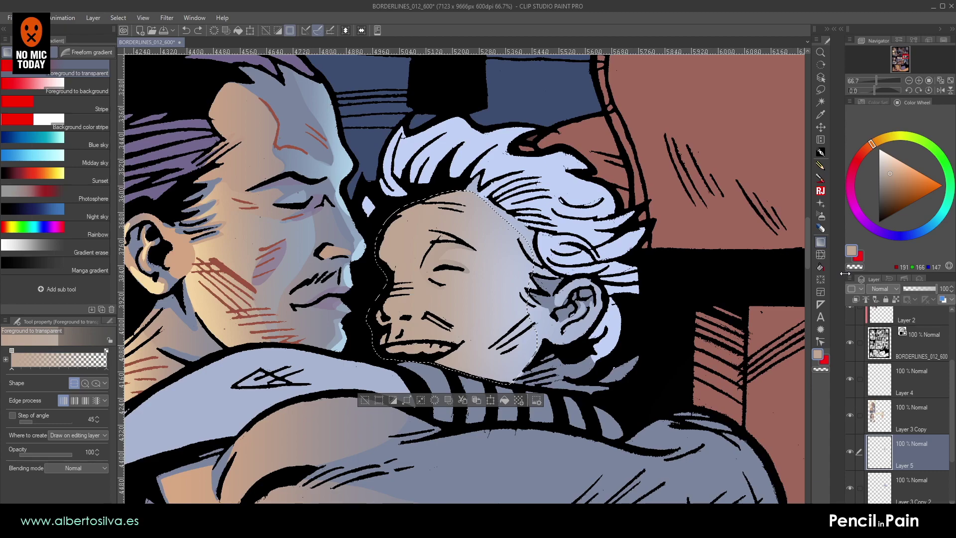
- Build up the child's selected face on Layer 5 with linear gradients of sampled skin tone and blue-grey
{"action": "key", "text": "ctrl+d"}
{"action": "key", "text": "ctrl+shift+d"}
{"action": "left_click", "coordinate": [191, 314], "text": "alt"}
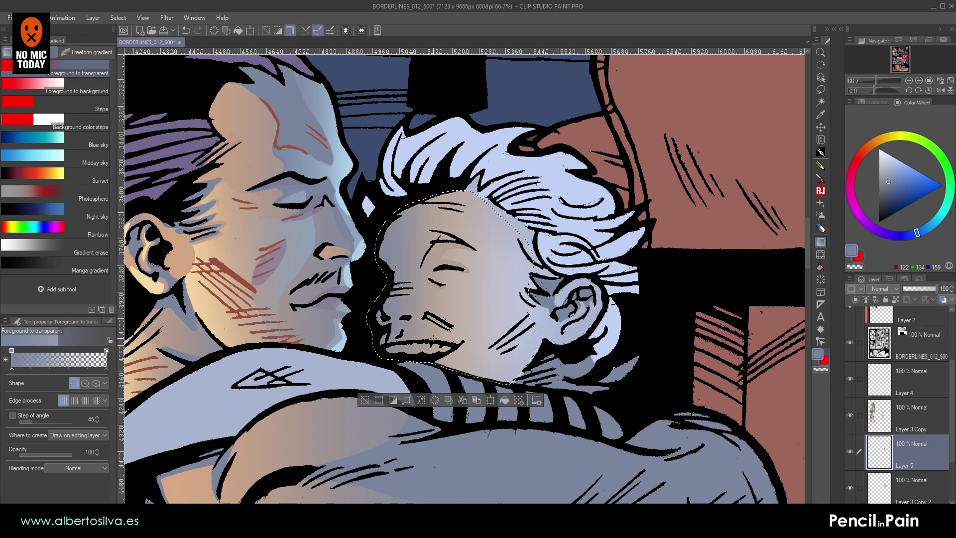
{"action": "left_click", "coordinate": [428, 274], "text": "alt"}
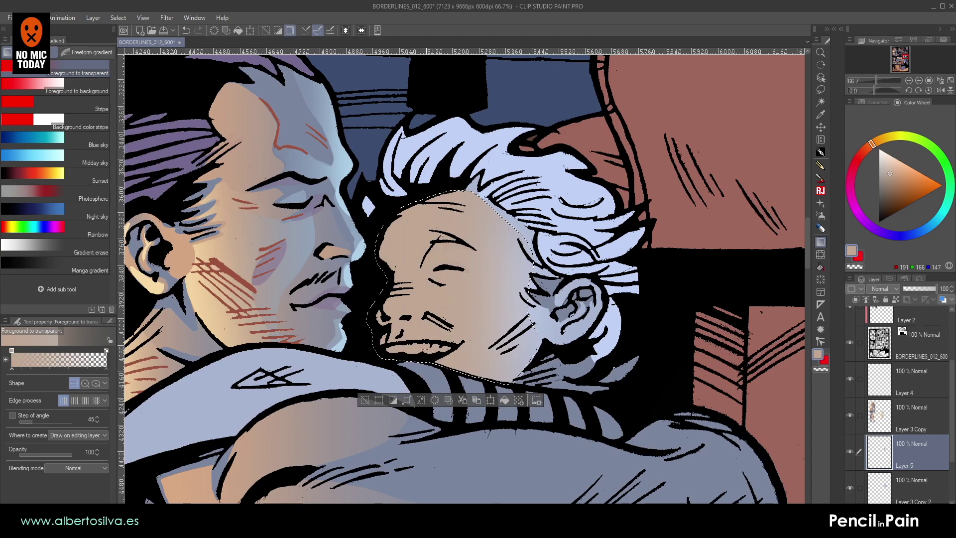
{"action": "left_click", "coordinate": [176, 304], "text": "alt"}
{"action": "left_click_drag", "start_coordinate": [373, 294], "coordinate": [446, 294]}
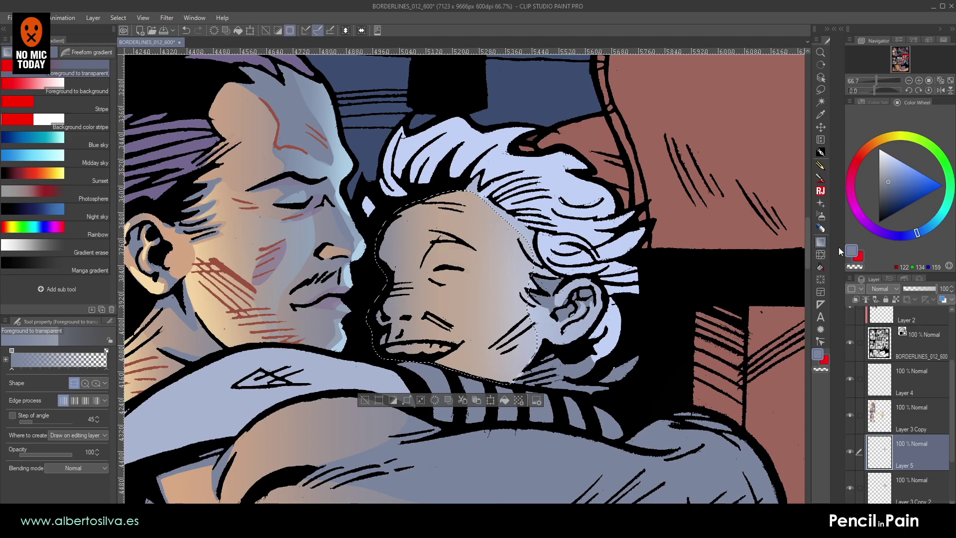
- Brighten the child's cheek with a radial gradient in light skin tone, RGB 233, 194, 171, and deselect the face
{"action": "left_click", "coordinate": [85, 383]}
{"action": "mouse_move", "coordinate": [228, 294]}
{"action": "left_mouse_down"}
{"action": "mouse_move", "coordinate": [283, 241]}
{"action": "mouse_move", "coordinate": [226, 295]}
{"action": "left_mouse_up"}
{"action": "left_click", "coordinate": [236, 112], "text": "alt"}
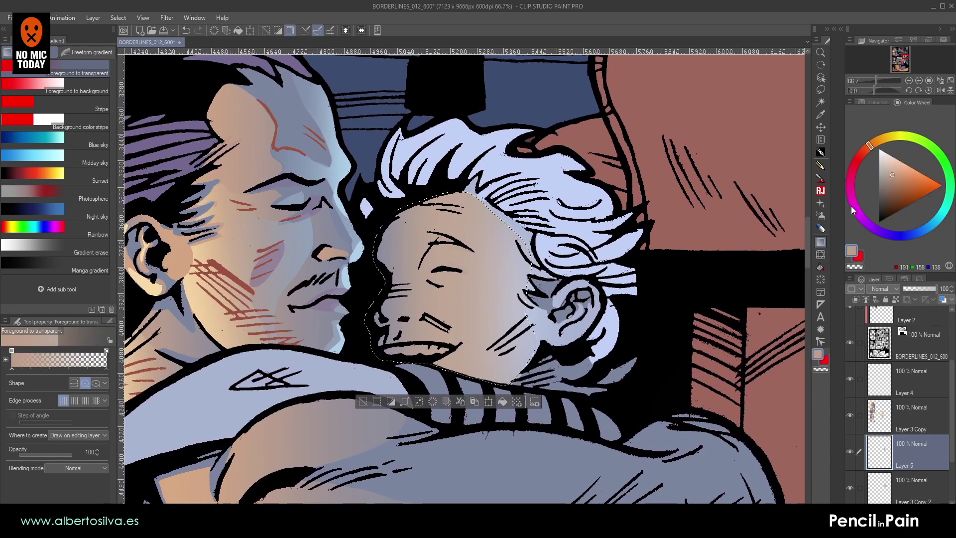
{"action": "left_click", "coordinate": [895, 161]}
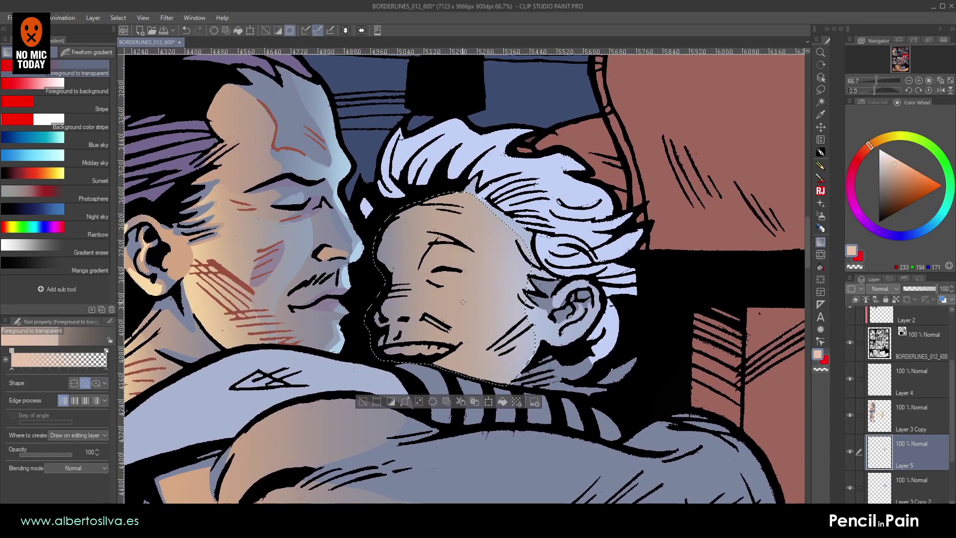
{"action": "left_click_drag", "start_coordinate": [472, 302], "coordinate": [508, 348]}
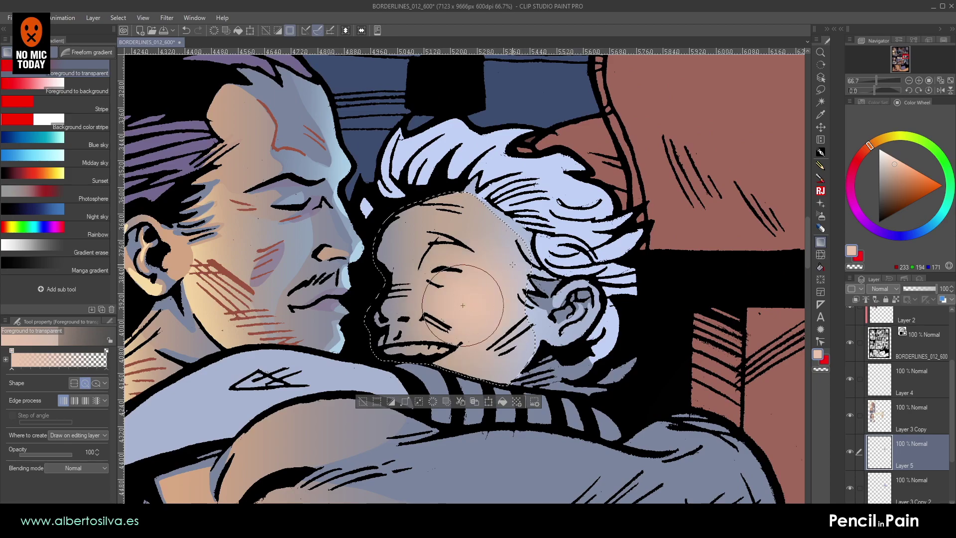
{"action": "scroll", "coordinate": [493, 306], "scroll_direction": "down", "scroll_amount": 3}
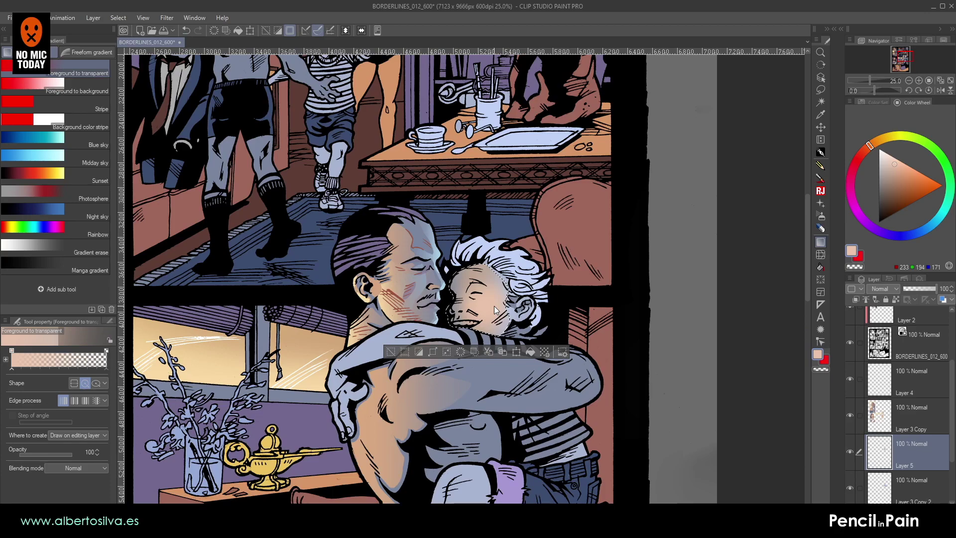
{"action": "scroll", "coordinate": [494, 305], "scroll_direction": "up", "scroll_amount": 4}
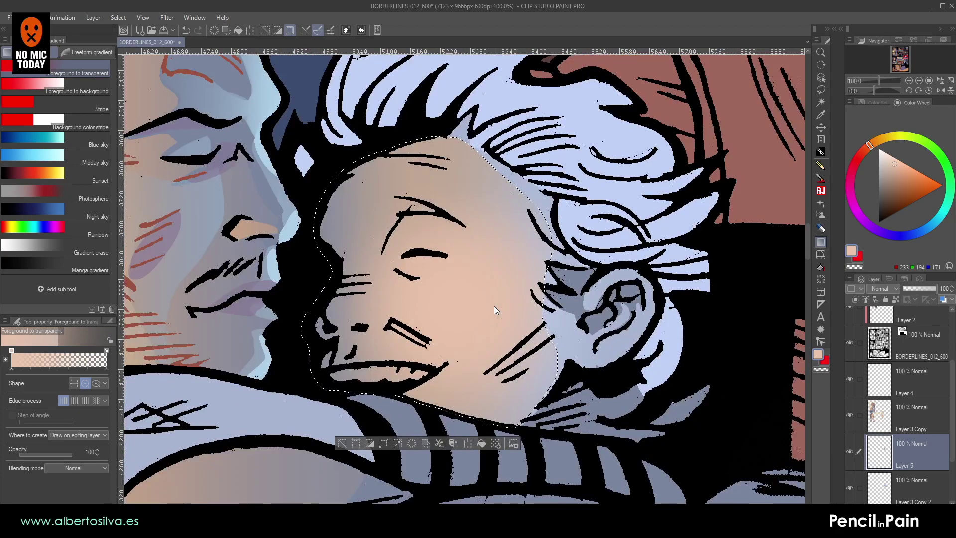
{"action": "key", "text": "ctrl+d"}
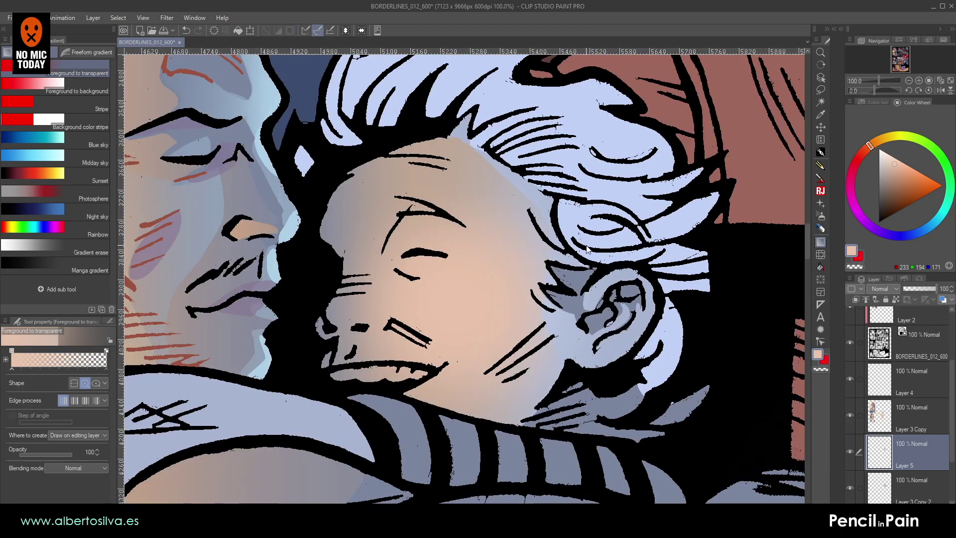
- Set the G-pen to a sampled blue-grey with anti-aliasing, and try shadow strokes beside the child's closed eye, undoing each one
{"action": "left_click", "coordinate": [850, 453]}
{"action": "left_click", "coordinate": [850, 453]}
{"action": "left_click", "coordinate": [820, 152]}
{"action": "left_click", "coordinate": [245, 189], "text": "alt"}
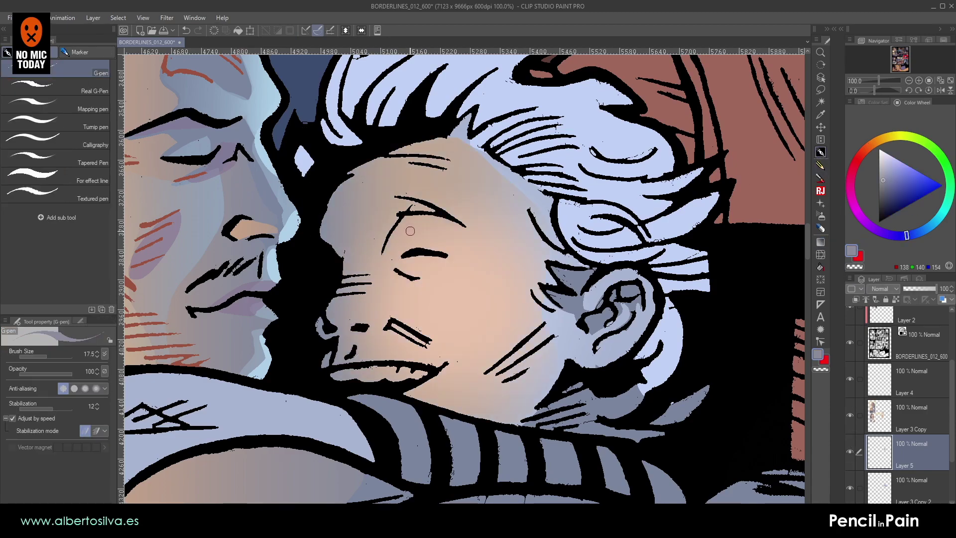
{"action": "key", "text": "]"}
{"action": "key", "text": "]"}
{"action": "left_click_drag", "start_coordinate": [409, 225], "coordinate": [392, 257]}
{"action": "key", "text": "ctrl+z"}
{"action": "left_click", "coordinate": [74, 388]}
{"action": "left_click_drag", "start_coordinate": [409, 205], "coordinate": [386, 261]}
{"action": "key", "text": "ctrl+z"}
- Paint a blue-grey shadow around the child's closed eye on a new layer with the G-pen, rotating the canvas to suit the strokes
{"action": "left_click", "coordinate": [861, 509]}
{"action": "mouse_move", "coordinate": [385, 262]}
{"action": "left_mouse_down"}
{"action": "mouse_move", "coordinate": [410, 220]}
{"action": "mouse_move", "coordinate": [388, 262]}
{"action": "mouse_move", "coordinate": [425, 218]}
{"action": "mouse_move", "coordinate": [396, 242]}
{"action": "mouse_move", "coordinate": [403, 221]}
{"action": "mouse_move", "coordinate": [391, 245]}
{"action": "mouse_move", "coordinate": [394, 258]}
{"action": "mouse_move", "coordinate": [401, 247]}
{"action": "mouse_move", "coordinate": [394, 321]}
{"action": "left_mouse_up"}
{"action": "key", "text": "r"}
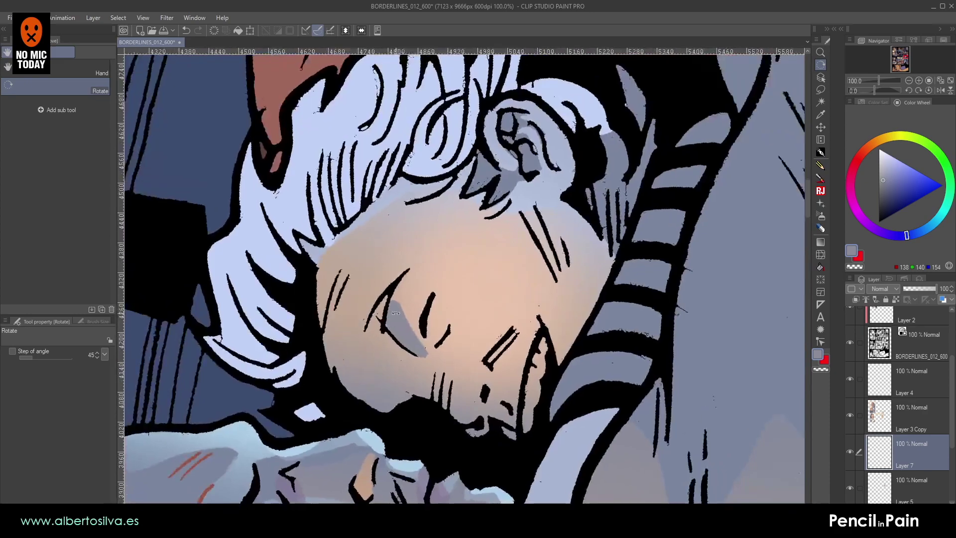
{"action": "mouse_move", "coordinate": [431, 294]}
{"action": "left_mouse_down"}
{"action": "mouse_move", "coordinate": [414, 334]}
{"action": "mouse_move", "coordinate": [425, 335]}
{"action": "mouse_move", "coordinate": [422, 227]}
{"action": "mouse_move", "coordinate": [462, 214]}
{"action": "mouse_move", "coordinate": [450, 221]}
{"action": "mouse_move", "coordinate": [450, 247]}
{"action": "mouse_move", "coordinate": [390, 286]}
{"action": "mouse_move", "coordinate": [393, 298]}
{"action": "left_mouse_up"}
{"action": "key", "text": "r"}
{"action": "key", "text": "r"}
{"action": "key", "text": "p"}
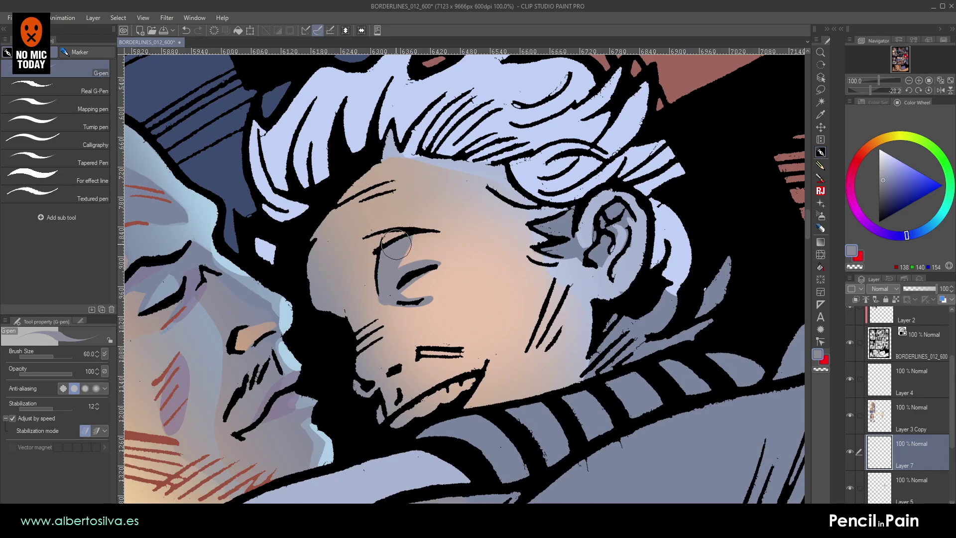
- Paint blue-grey shadow along the forehead and nose-bridge edge of the light-haired figure's face with the G-pen
{"action": "key", "text": "r"}
{"action": "left_click_drag", "start_coordinate": [368, 316], "coordinate": [335, 250]}
{"action": "key", "text": "p"}
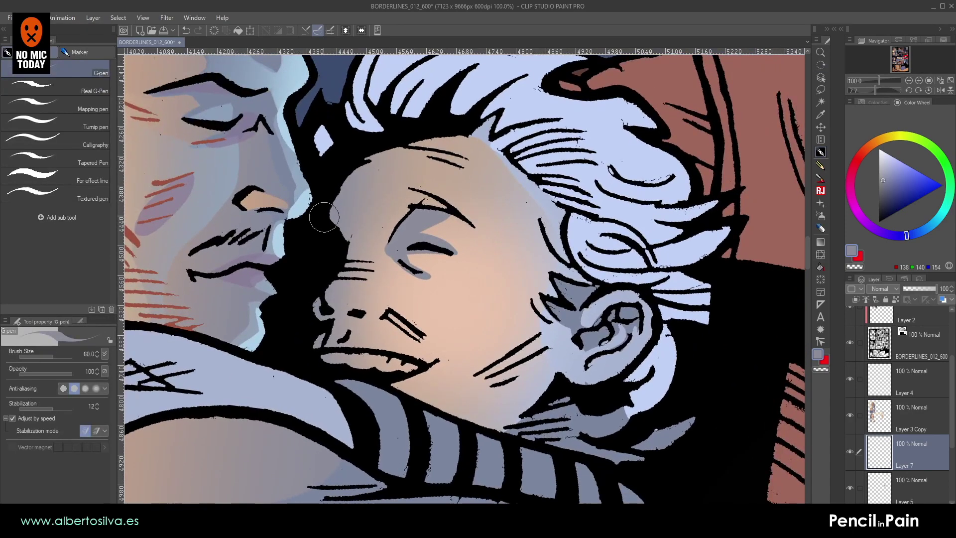
{"action": "mouse_move", "coordinate": [333, 193]}
{"action": "left_mouse_down"}
{"action": "mouse_move", "coordinate": [343, 240]}
{"action": "mouse_move", "coordinate": [305, 305]}
{"action": "mouse_move", "coordinate": [497, 269]}
{"action": "mouse_move", "coordinate": [504, 276]}
{"action": "left_mouse_up"}
{"action": "left_click", "coordinate": [489, 188], "text": "alt"}
{"action": "mouse_move", "coordinate": [523, 238]}
{"action": "left_mouse_down"}
{"action": "mouse_move", "coordinate": [533, 282]}
{"action": "mouse_move", "coordinate": [486, 215]}
{"action": "left_mouse_up"}
{"action": "mouse_move", "coordinate": [466, 269]}
{"action": "left_mouse_down"}
{"action": "mouse_move", "coordinate": [456, 305]}
{"action": "mouse_move", "coordinate": [422, 276]}
{"action": "left_mouse_up"}
{"action": "mouse_move", "coordinate": [420, 231]}
{"action": "left_mouse_down"}
{"action": "mouse_move", "coordinate": [403, 252]}
{"action": "mouse_move", "coordinate": [402, 277]}
{"action": "left_mouse_up"}
- Reduce the G-pen to size 45 and shade inside the light-haired figure's open mouth in blue-grey
{"action": "key", "text": "bracketleft"}
{"action": "key", "text": "bracketleft"}
{"action": "left_click_drag", "start_coordinate": [535, 245], "coordinate": [467, 308]}
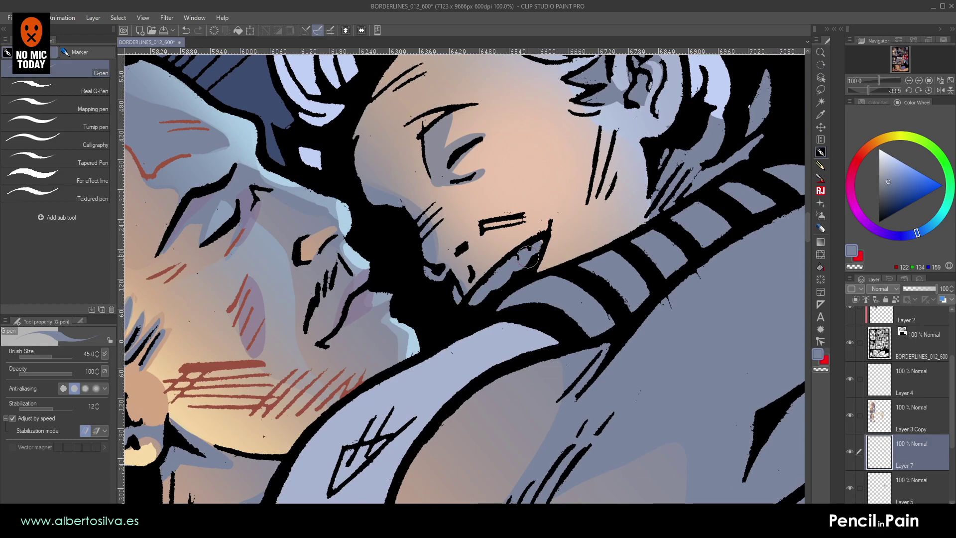
{"action": "left_click_drag", "start_coordinate": [492, 226], "coordinate": [443, 267]}
{"action": "scroll", "coordinate": [443, 267], "scroll_direction": "up", "scroll_amount": 2}
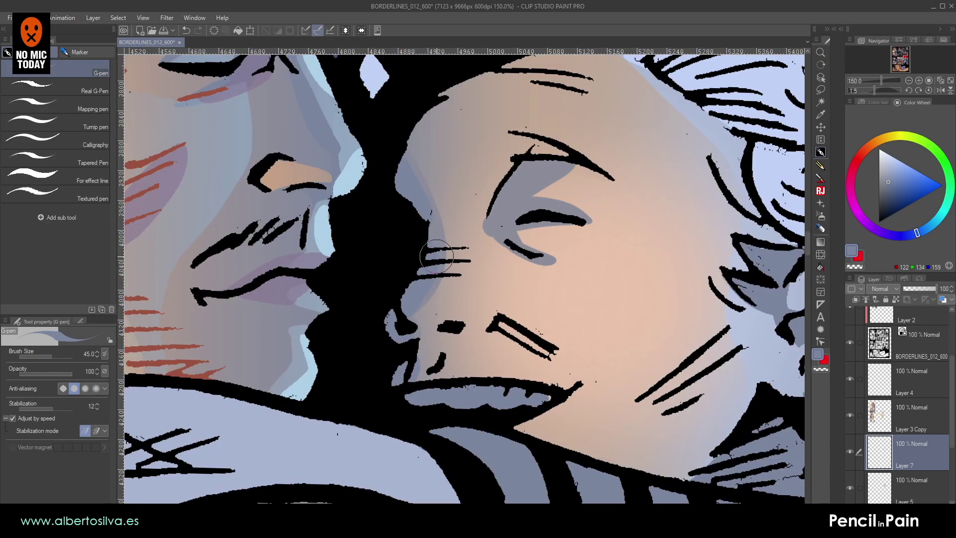
- Paint intermediate skin tones sampled from the face over the inner edge of the nose and brow shadow
{"action": "left_click", "coordinate": [445, 305], "text": "alt"}
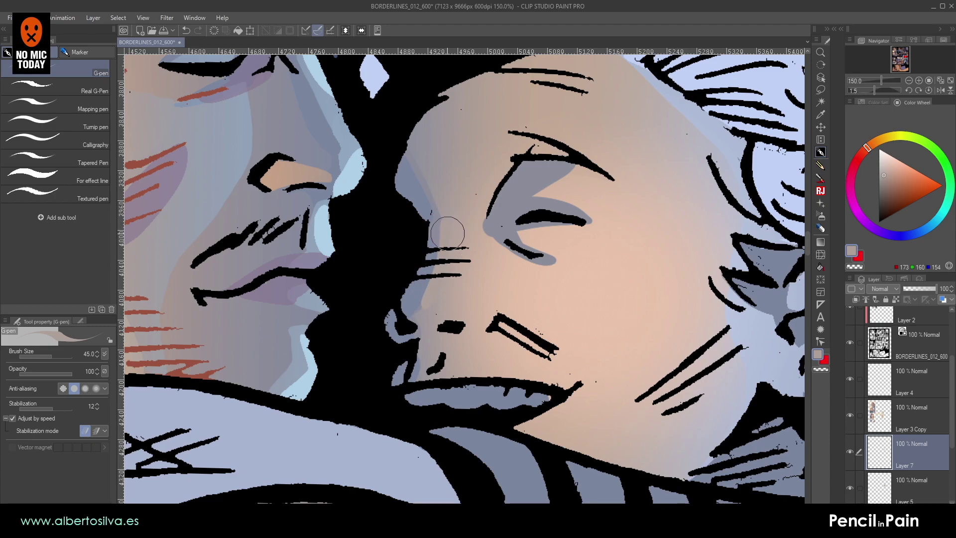
{"action": "left_click_drag", "start_coordinate": [441, 264], "coordinate": [424, 310]}
{"action": "left_click_drag", "start_coordinate": [430, 192], "coordinate": [426, 251]}
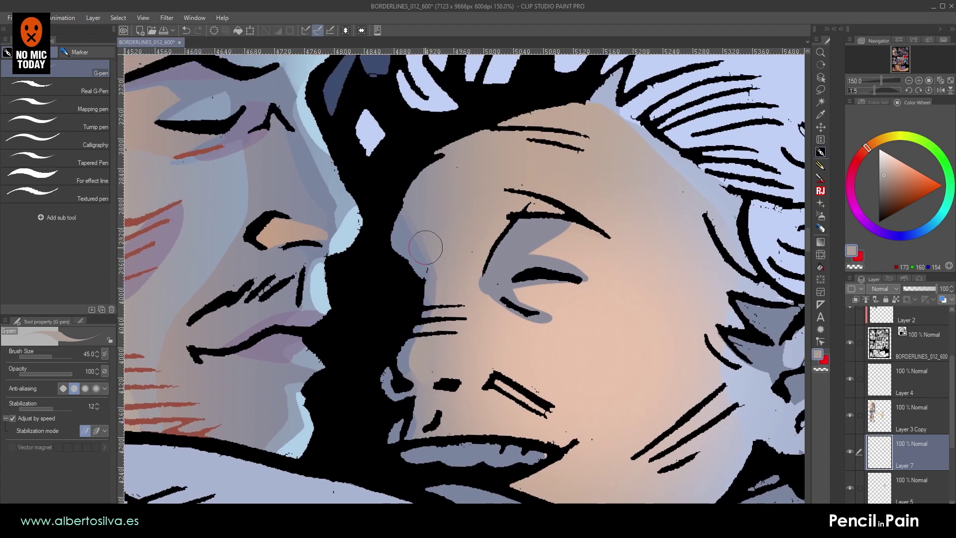
{"action": "left_click", "coordinate": [423, 234], "text": "alt"}
{"action": "mouse_move", "coordinate": [408, 214]}
{"action": "left_mouse_down"}
{"action": "mouse_move", "coordinate": [432, 255]}
{"action": "mouse_move", "coordinate": [402, 209]}
{"action": "mouse_move", "coordinate": [439, 265]}
{"action": "mouse_move", "coordinate": [402, 221]}
{"action": "mouse_move", "coordinate": [428, 244]}
{"action": "mouse_move", "coordinate": [415, 198]}
{"action": "mouse_move", "coordinate": [426, 229]}
{"action": "left_mouse_up"}
{"action": "left_click_drag", "start_coordinate": [475, 261], "coordinate": [467, 257]}
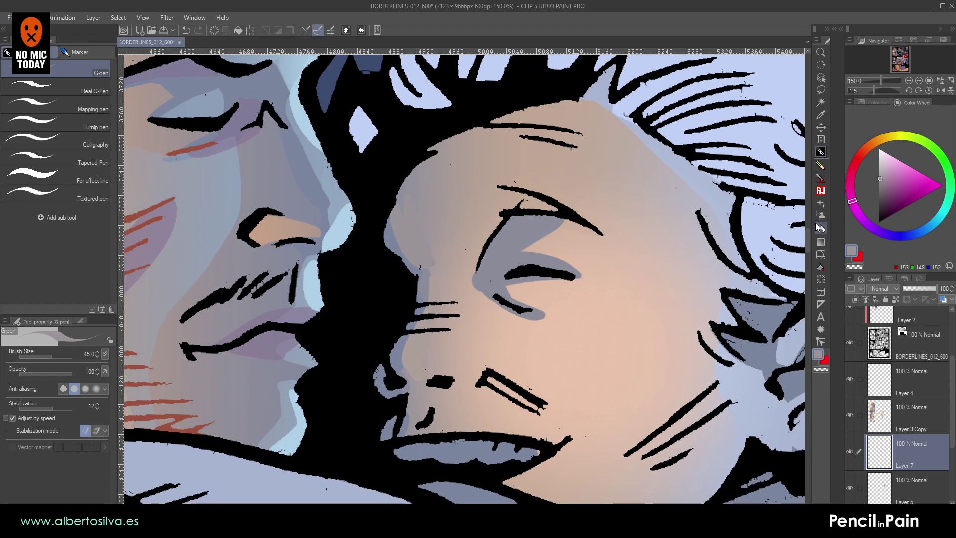
- Soften the brow and nose-bridge shading with the Soft airbrush at size 70, using a tone sampled from the forehead
{"action": "left_click", "coordinate": [820, 216]}
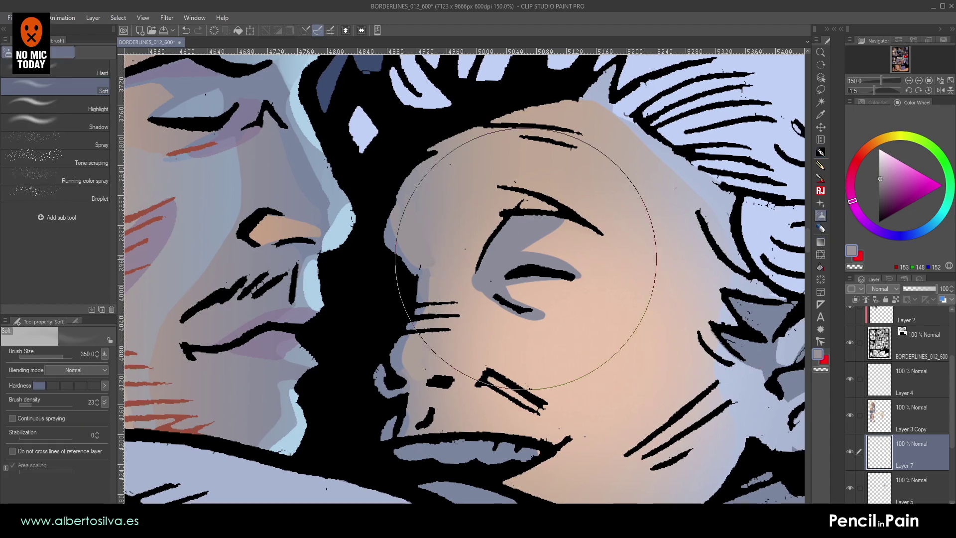
{"action": "key", "text": "bracketleft"}
{"action": "key", "text": "bracketleft"}
{"action": "key", "text": "bracketleft"}
{"action": "key", "text": "bracketleft"}
{"action": "key", "text": "bracketleft"}
{"action": "key", "text": "bracketleft"}
{"action": "key", "text": "bracketleft"}
{"action": "key", "text": "bracketleft"}
{"action": "left_click", "coordinate": [431, 202], "text": "alt"}
{"action": "mouse_move", "coordinate": [429, 196]}
{"action": "left_mouse_down"}
{"action": "mouse_move", "coordinate": [425, 224]}
{"action": "mouse_move", "coordinate": [439, 253]}
{"action": "left_mouse_up"}
{"action": "left_click_drag", "start_coordinate": [447, 303], "coordinate": [430, 220]}
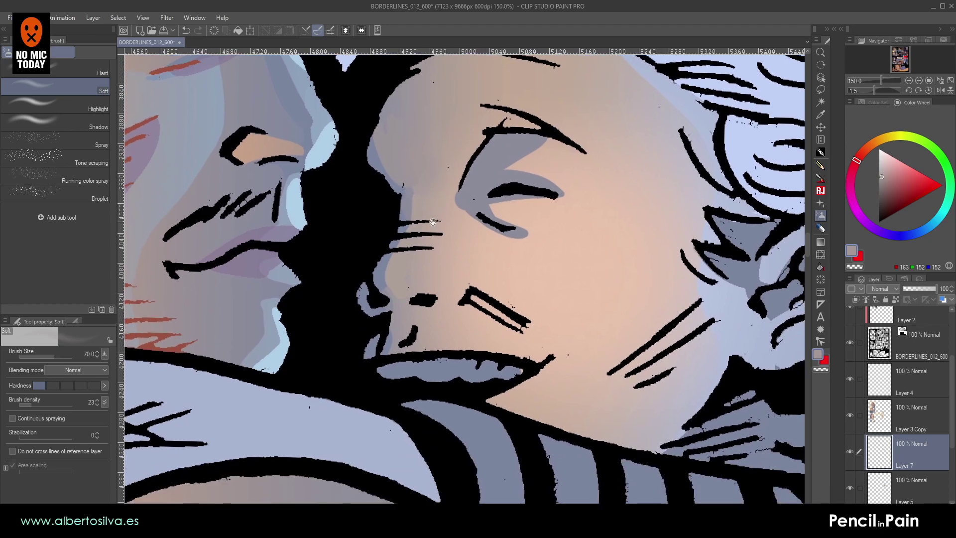
- Lasso the nose shape and lighten it with a foreground-to-transparent gradient in a light skin tone sampled from the cheek, then deselect
{"action": "left_click", "coordinate": [821, 151]}
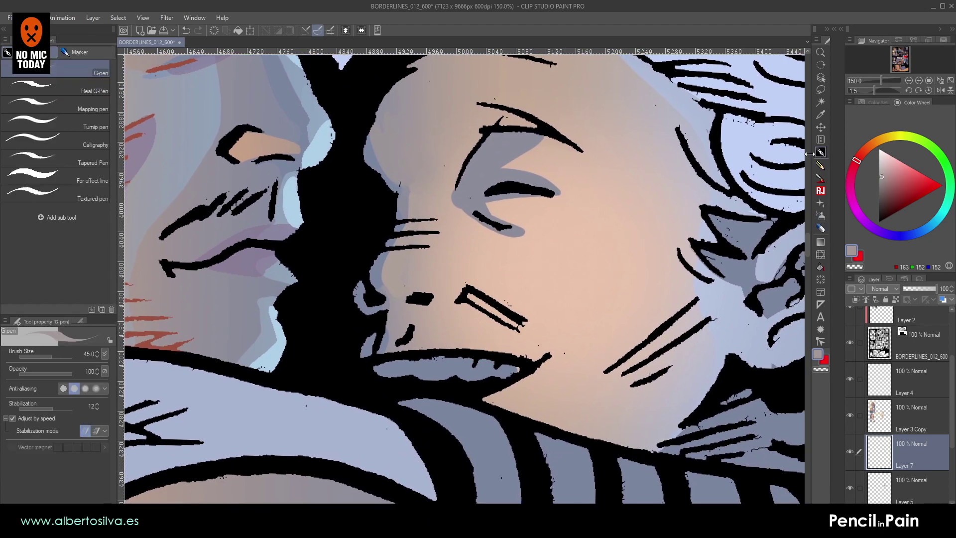
{"action": "left_click", "coordinate": [492, 251], "text": "alt"}
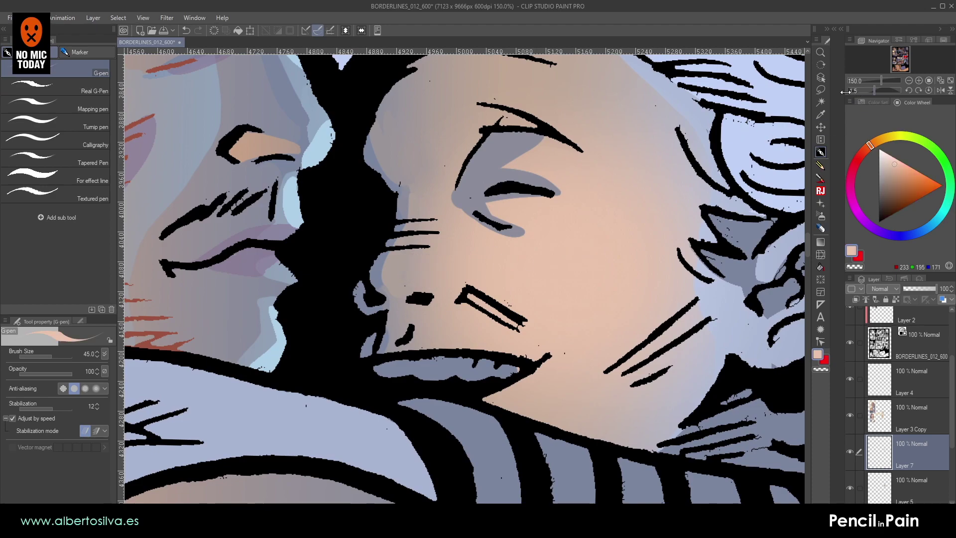
{"action": "left_click", "coordinate": [820, 89]}
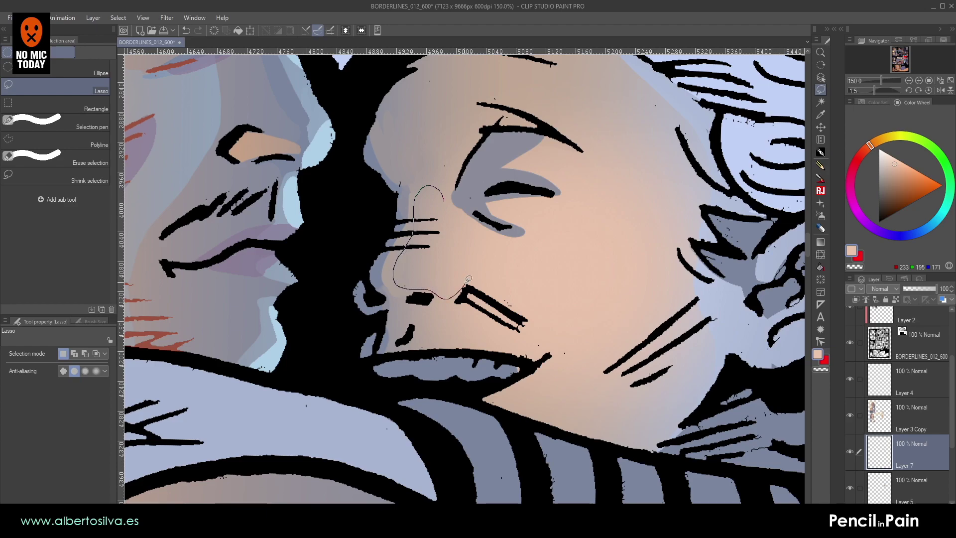
{"action": "left_click_drag", "start_coordinate": [469, 258], "coordinate": [353, 241]}
{"action": "left_click", "coordinate": [820, 242]}
{"action": "left_click", "coordinate": [550, 259], "text": "alt"}
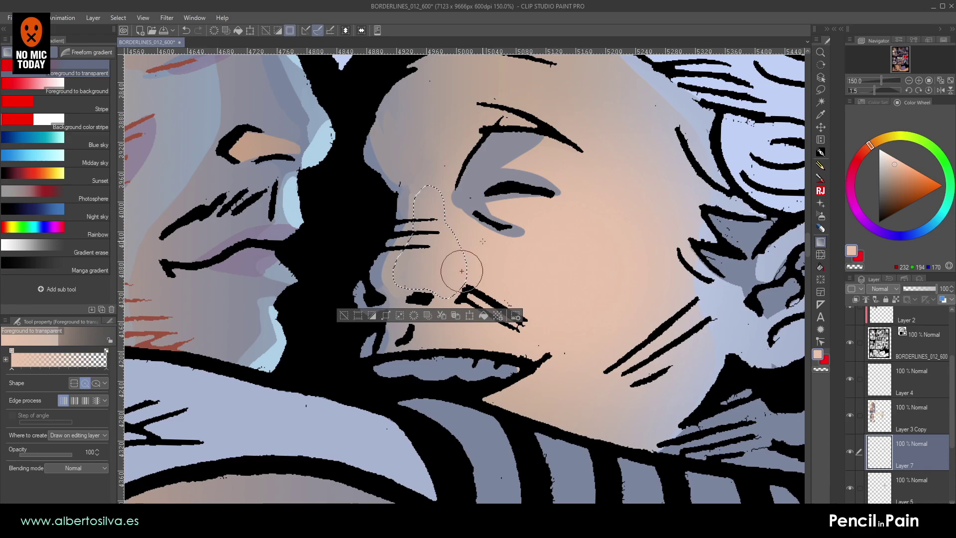
{"action": "left_click_drag", "start_coordinate": [462, 271], "coordinate": [603, 146]}
{"action": "key", "text": "ctrl+d"}
{"action": "scroll", "coordinate": [471, 210], "scroll_direction": "down", "scroll_amount": 6}
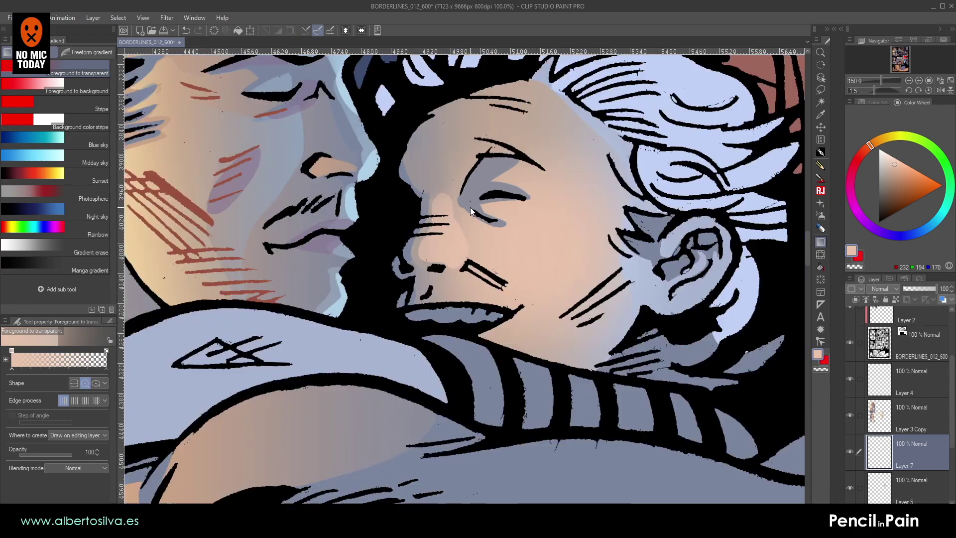
{"action": "scroll", "coordinate": [469, 206], "scroll_direction": "up", "scroll_amount": 6}
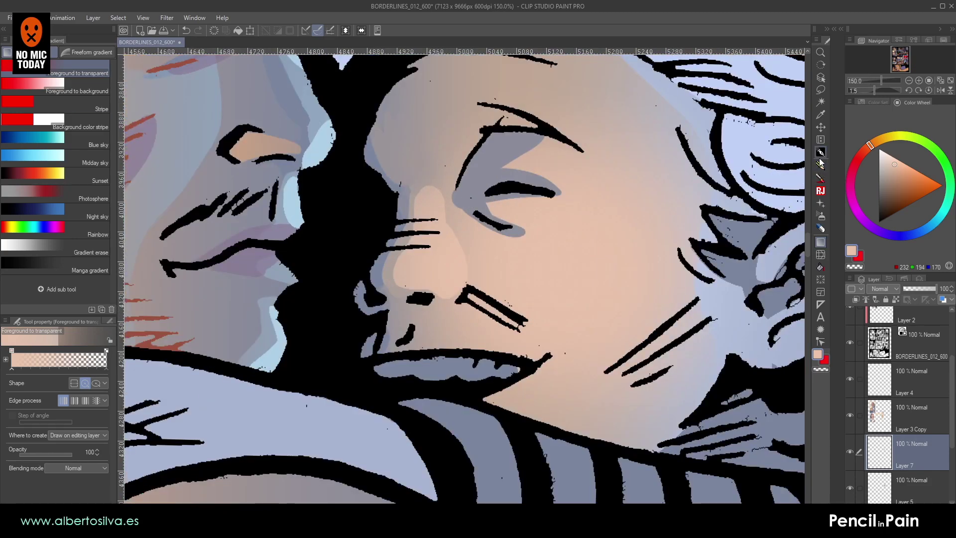
- Paint a muted pink-grey shadow beneath the nose tip with the G-pen at size 30, redoing the first strokes
{"action": "left_click", "coordinate": [820, 152]}
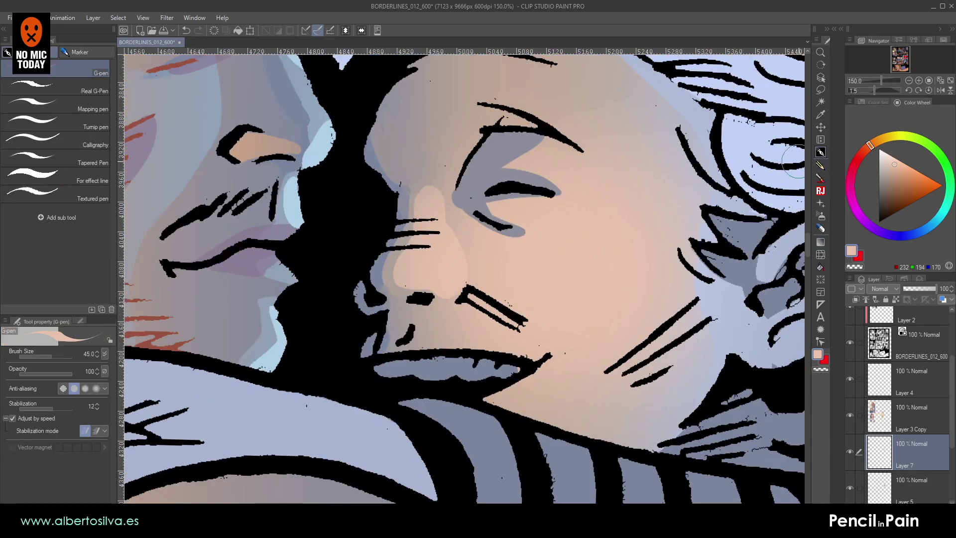
{"action": "left_click", "coordinate": [403, 289], "text": "alt"}
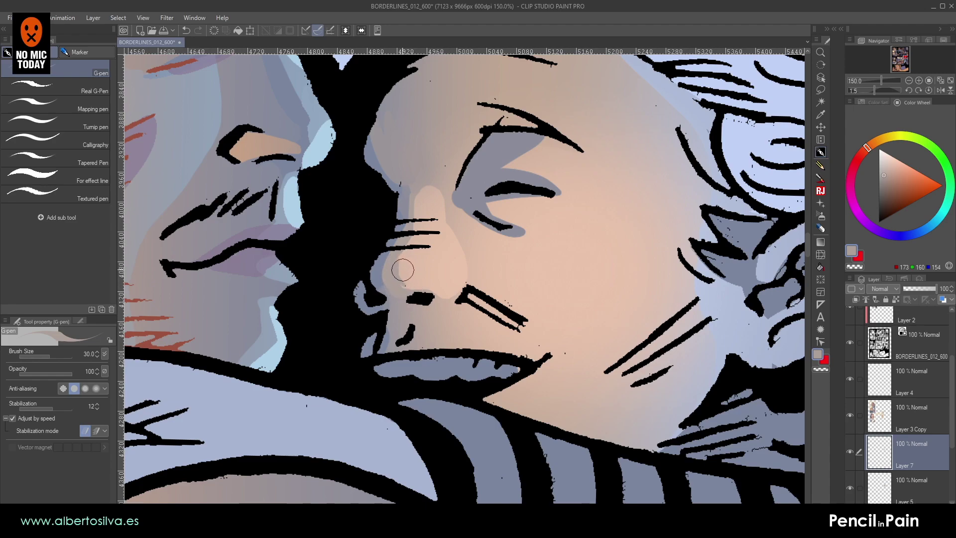
{"action": "left_click_drag", "start_coordinate": [410, 289], "coordinate": [444, 309]}
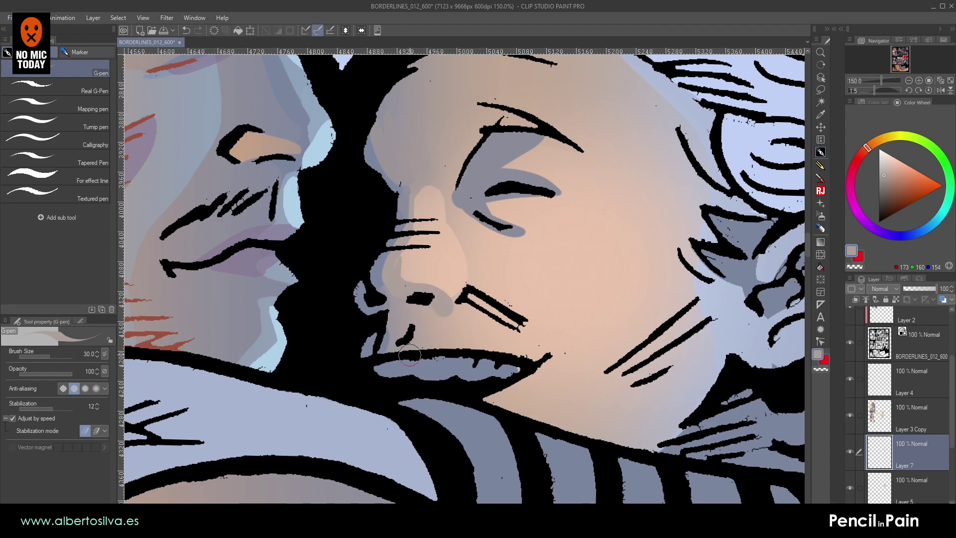
{"action": "key", "text": "ctrl+z"}
{"action": "key", "text": "ctrl+z"}
{"action": "mouse_move", "coordinate": [400, 256]}
{"action": "left_mouse_down"}
{"action": "mouse_move", "coordinate": [404, 291]}
{"action": "mouse_move", "coordinate": [455, 310]}
{"action": "left_mouse_up"}
{"action": "scroll", "coordinate": [439, 406], "scroll_direction": "down", "scroll_amount": 5}
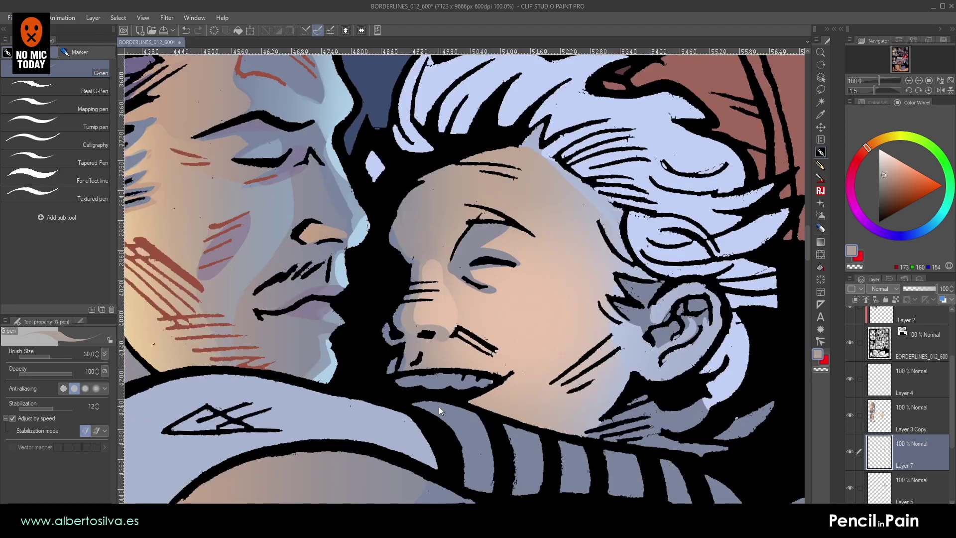
- Extend the sampled blue-grey shadow along the outer brow and up the forehead to the hairline
{"action": "scroll", "coordinate": [438, 406], "scroll_direction": "up", "scroll_amount": 5}
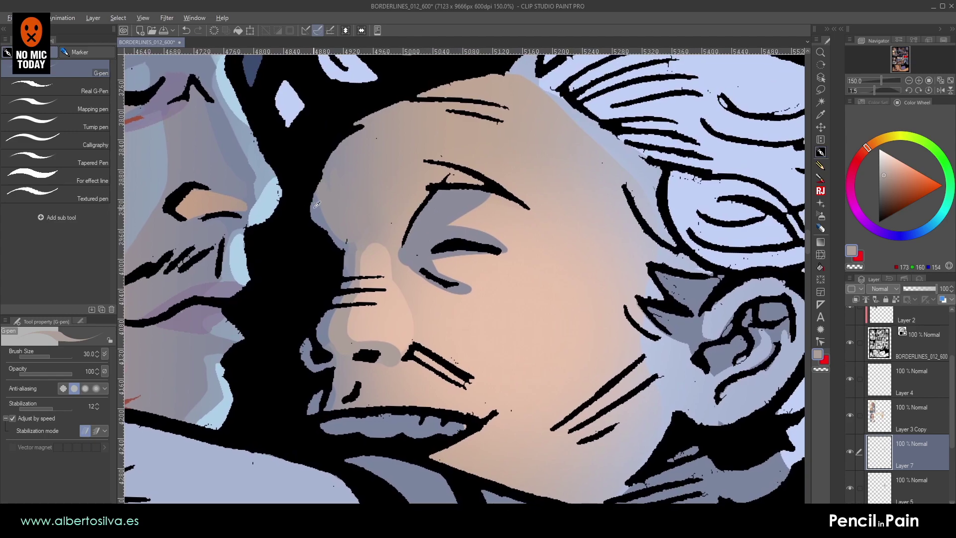
{"action": "left_click", "coordinate": [317, 204], "text": "alt"}
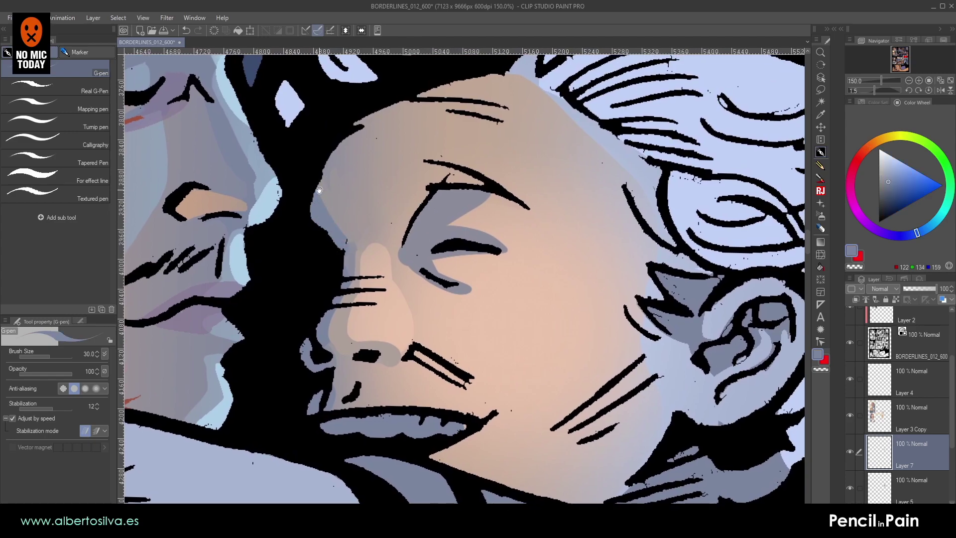
{"action": "left_click_drag", "start_coordinate": [319, 195], "coordinate": [313, 230]}
{"action": "mouse_move", "coordinate": [297, 196]}
{"action": "left_mouse_down"}
{"action": "mouse_move", "coordinate": [351, 171]}
{"action": "mouse_move", "coordinate": [335, 169]}
{"action": "mouse_move", "coordinate": [312, 200]}
{"action": "mouse_move", "coordinate": [342, 160]}
{"action": "mouse_move", "coordinate": [318, 227]}
{"action": "left_mouse_up"}
{"action": "key", "text": "shift+space"}
{"action": "left_click_drag", "start_coordinate": [329, 182], "coordinate": [282, 269]}
{"action": "mouse_move", "coordinate": [309, 230]}
{"action": "left_mouse_down"}
{"action": "mouse_move", "coordinate": [344, 174]}
{"action": "mouse_move", "coordinate": [332, 194]}
{"action": "left_mouse_up"}
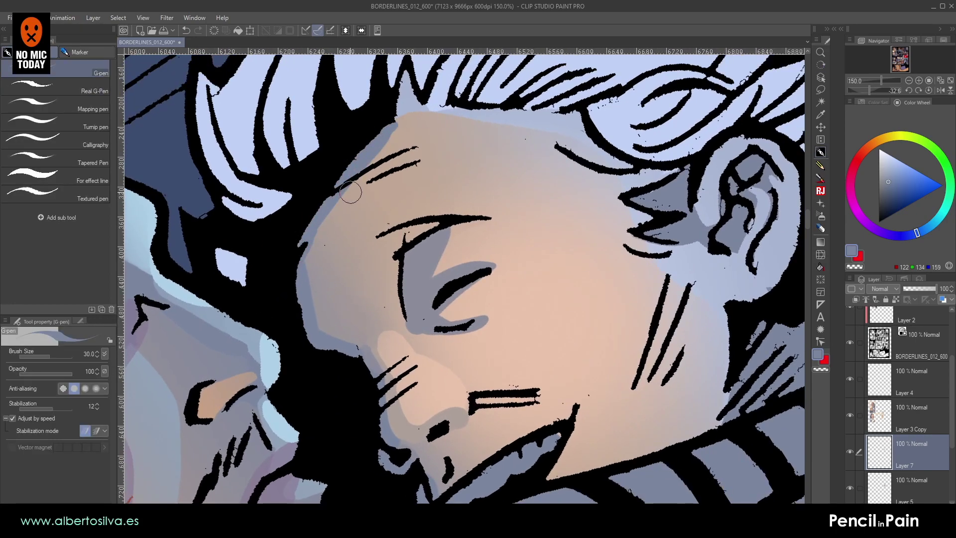
{"action": "left_click_drag", "start_coordinate": [397, 170], "coordinate": [313, 214]}
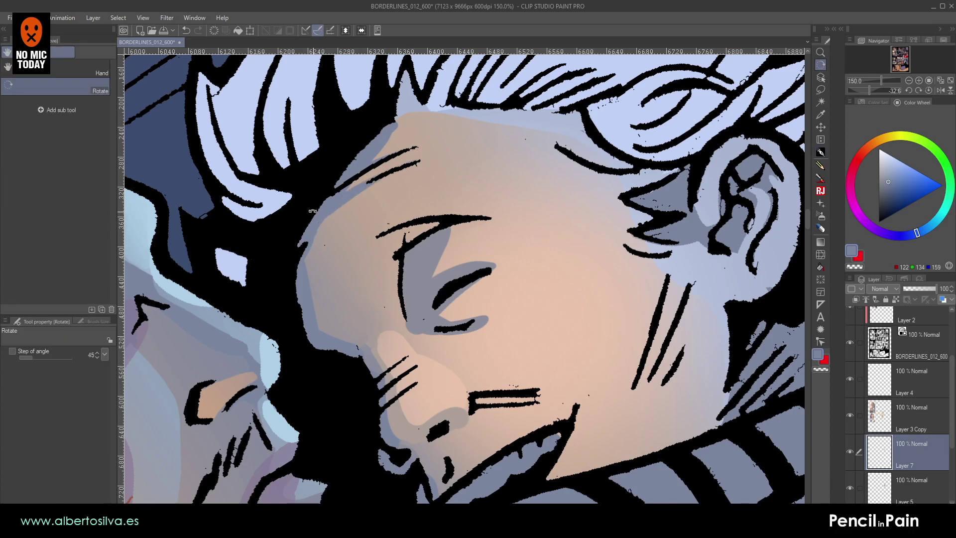
{"action": "key", "text": "shift+space"}
{"action": "double_click", "coordinate": [315, 212]}
- Fill the narrow outlined crease on the cheek with the pink-grey tone sampled from under the nose
{"action": "left_click_drag", "start_coordinate": [403, 292], "coordinate": [384, 178]}
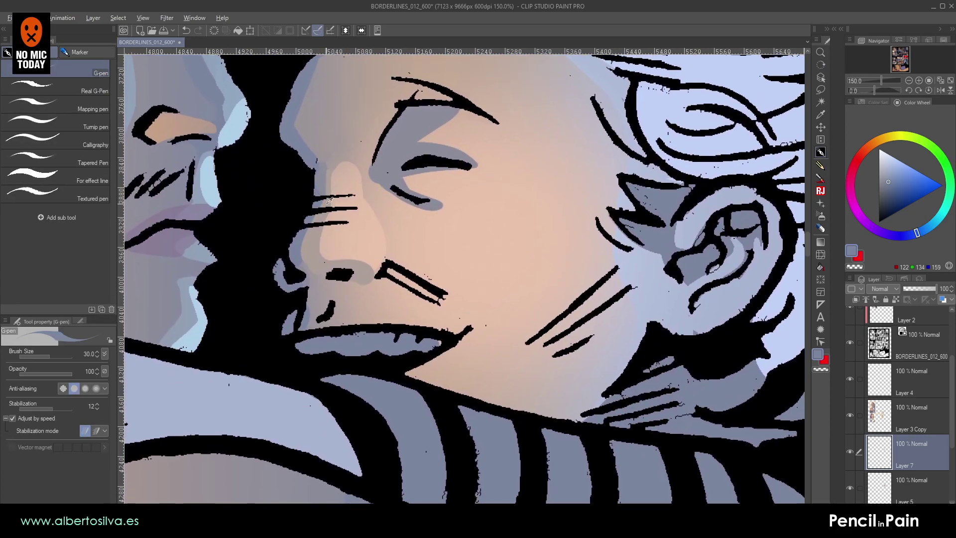
{"action": "left_click", "coordinate": [366, 268], "text": "alt"}
{"action": "key", "text": "shift+space"}
{"action": "mouse_move", "coordinate": [366, 269]}
{"action": "left_mouse_down"}
{"action": "mouse_move", "coordinate": [332, 216]}
{"action": "mouse_move", "coordinate": [385, 326]}
{"action": "mouse_move", "coordinate": [418, 330]}
{"action": "mouse_move", "coordinate": [429, 350]}
{"action": "mouse_move", "coordinate": [462, 319]}
{"action": "left_mouse_up"}
{"action": "key", "text": "shift+space"}
- Darken the sampled hairline colour to a deeper blue and paint a shadow along the hairline with the G-pen at size 25
{"action": "mouse_move", "coordinate": [512, 214]}
{"action": "left_mouse_down"}
{"action": "mouse_move", "coordinate": [585, 322]}
{"action": "mouse_move", "coordinate": [508, 308]}
{"action": "mouse_move", "coordinate": [476, 350]}
{"action": "mouse_move", "coordinate": [469, 380]}
{"action": "left_mouse_up"}
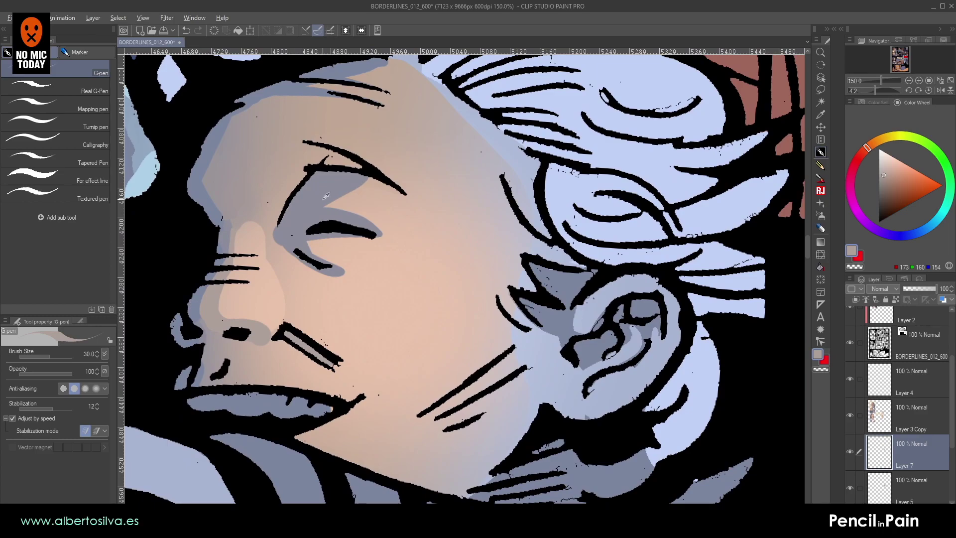
{"action": "left_click_drag", "start_coordinate": [464, 189], "coordinate": [455, 244]}
{"action": "key", "text": "shift+space"}
{"action": "mouse_move", "coordinate": [406, 163]}
{"action": "left_mouse_down"}
{"action": "mouse_move", "coordinate": [294, 271]}
{"action": "mouse_move", "coordinate": [282, 266]}
{"action": "left_mouse_up"}
{"action": "left_click", "coordinate": [292, 273], "text": "alt"}
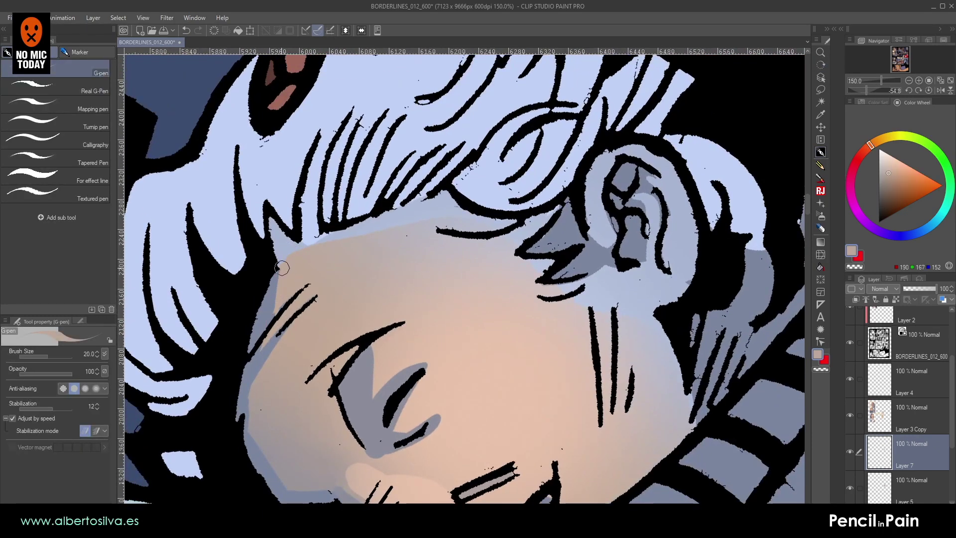
{"action": "left_click", "coordinate": [290, 240], "text": "alt"}
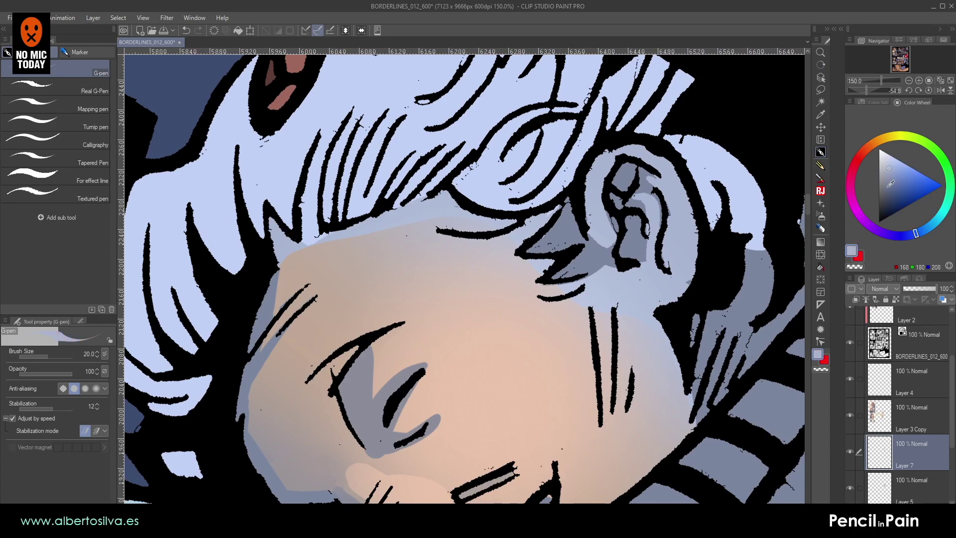
{"action": "left_click_drag", "start_coordinate": [890, 173], "coordinate": [892, 183]}
{"action": "key", "text": "shift+space"}
{"action": "left_click_drag", "start_coordinate": [249, 224], "coordinate": [303, 92]}
{"action": "key", "text": "]"}
{"action": "mouse_move", "coordinate": [338, 125]}
{"action": "left_mouse_down"}
{"action": "mouse_move", "coordinate": [325, 156]}
{"action": "mouse_move", "coordinate": [346, 158]}
{"action": "mouse_move", "coordinate": [282, 310]}
{"action": "mouse_move", "coordinate": [288, 335]}
{"action": "left_mouse_up"}
{"action": "key", "text": "shift+space"}
{"action": "key", "text": "space"}
{"action": "mouse_move", "coordinate": [385, 298]}
{"action": "left_mouse_down"}
{"action": "mouse_move", "coordinate": [371, 259]}
{"action": "mouse_move", "coordinate": [330, 245]}
{"action": "mouse_move", "coordinate": [392, 184]}
{"action": "left_mouse_up"}
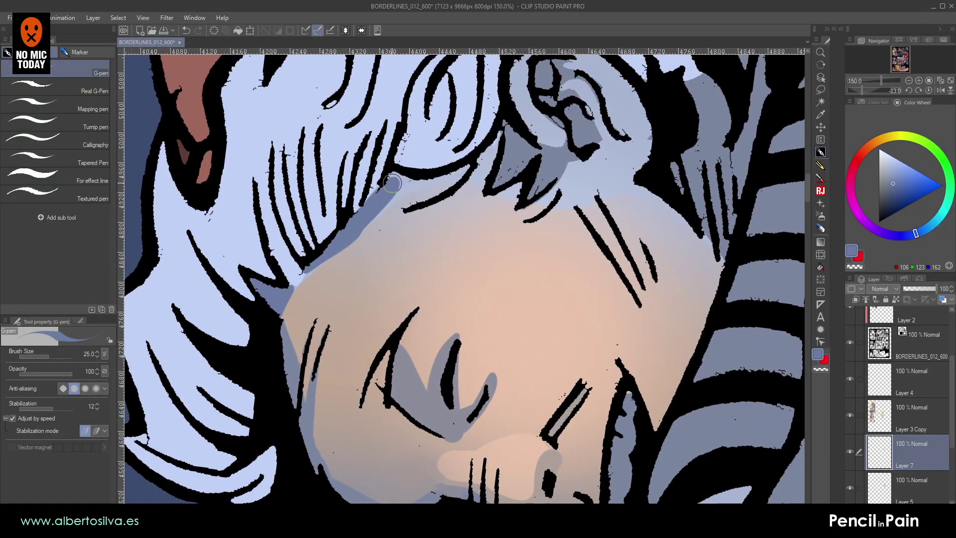
- Clean the hairline shadow's edge with a sampled skin tone and shade the temple near the ear in the deeper blue
{"action": "left_click", "coordinate": [351, 241], "text": "alt"}
{"action": "key", "text": "shift+space"}
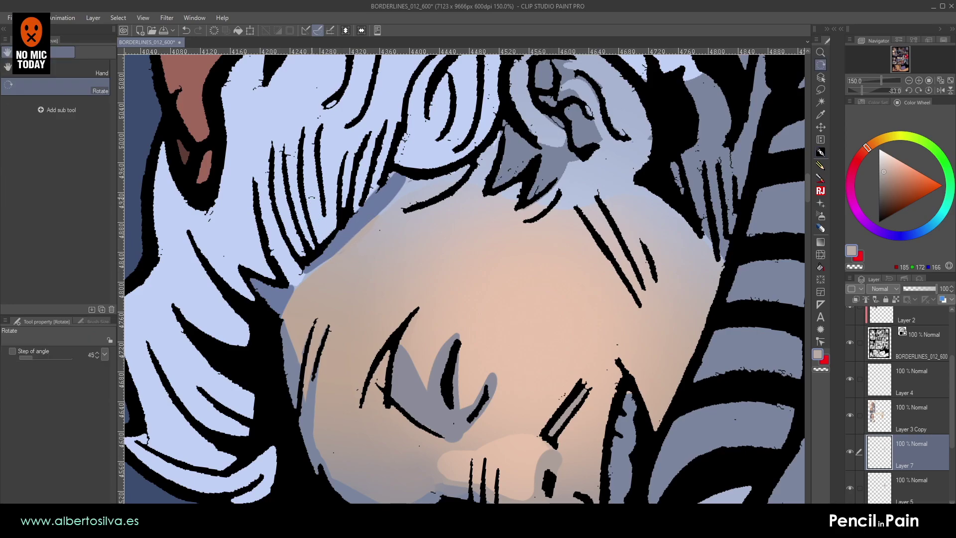
{"action": "left_click_drag", "start_coordinate": [346, 249], "coordinate": [500, 163]}
{"action": "left_click", "coordinate": [569, 217], "text": "alt"}
{"action": "mouse_move", "coordinate": [567, 214]}
{"action": "left_mouse_down"}
{"action": "mouse_move", "coordinate": [568, 265]}
{"action": "mouse_move", "coordinate": [587, 292]}
{"action": "left_mouse_up"}
{"action": "left_click_drag", "start_coordinate": [455, 187], "coordinate": [440, 195]}
{"action": "mouse_move", "coordinate": [383, 223]}
{"action": "left_mouse_down"}
{"action": "mouse_move", "coordinate": [469, 152]}
{"action": "mouse_move", "coordinate": [455, 167]}
{"action": "mouse_move", "coordinate": [483, 123]}
{"action": "left_mouse_up"}
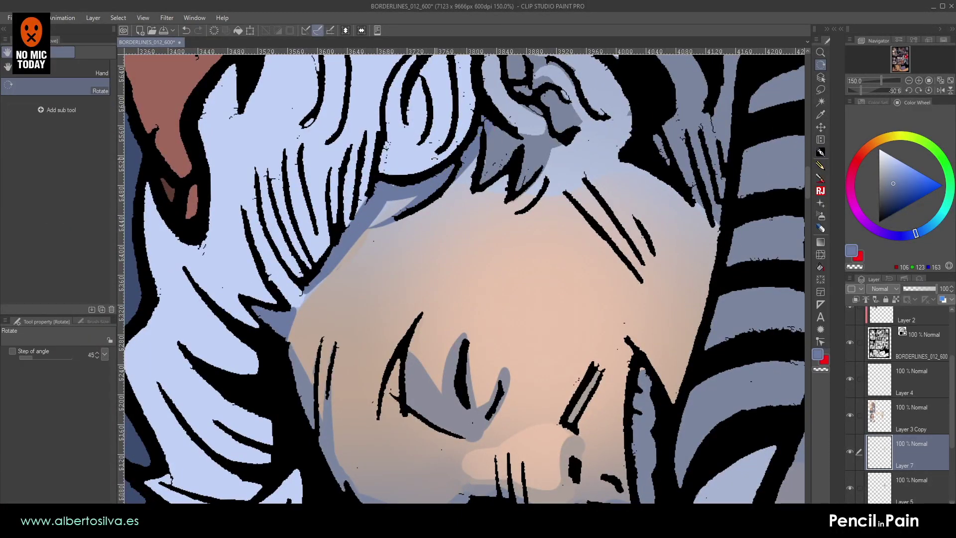
{"action": "double_click", "coordinate": [441, 192]}
{"action": "mouse_move", "coordinate": [433, 228]}
{"action": "left_mouse_down"}
{"action": "mouse_move", "coordinate": [441, 151]}
{"action": "mouse_move", "coordinate": [443, 229]}
{"action": "left_mouse_up"}
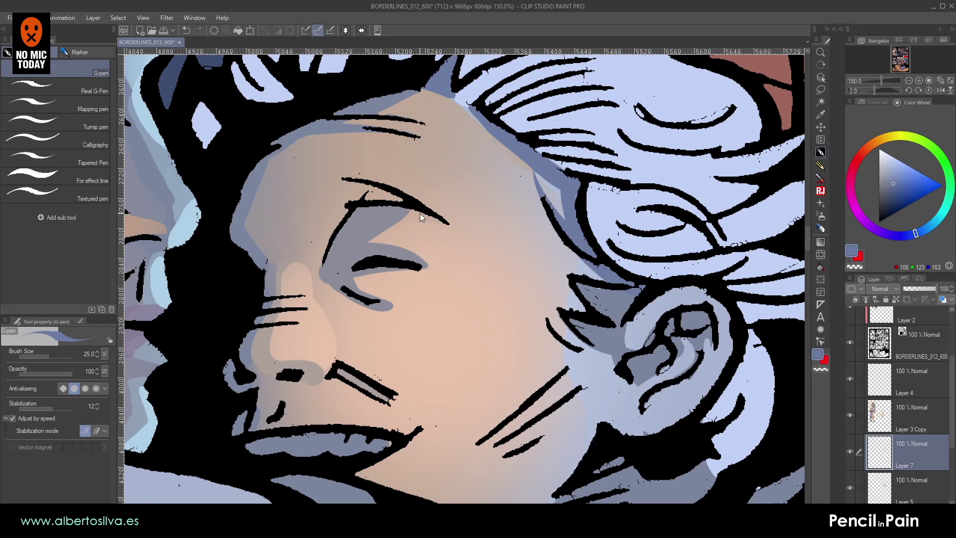
- Add a glowing cheek highlight with a foreground-to-transparent gradient in a pale skin tone, RGB 255, 229, 214
{"action": "scroll", "coordinate": [420, 217], "scroll_direction": "down", "scroll_amount": 6}
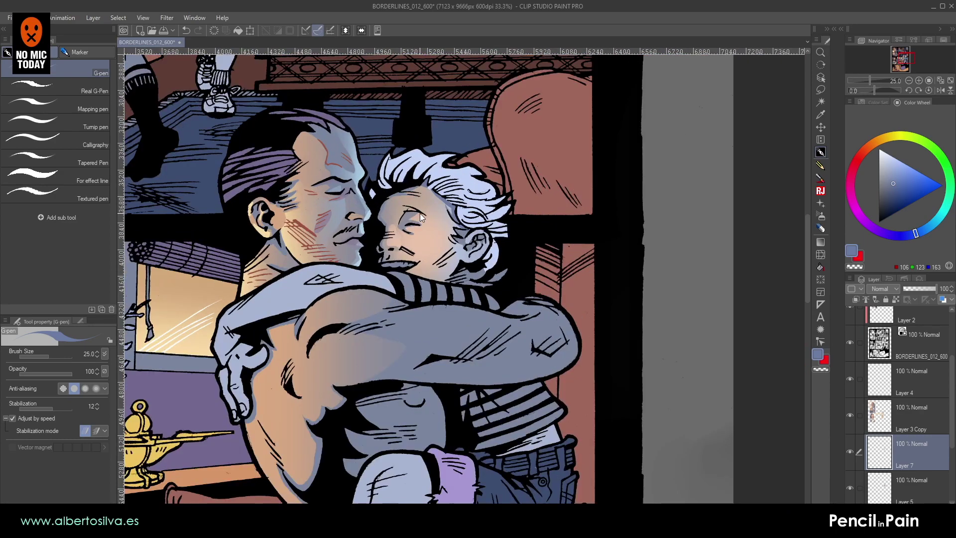
{"action": "scroll", "coordinate": [420, 213], "scroll_direction": "up", "scroll_amount": 3}
{"action": "left_click_drag", "start_coordinate": [418, 194], "coordinate": [411, 178]}
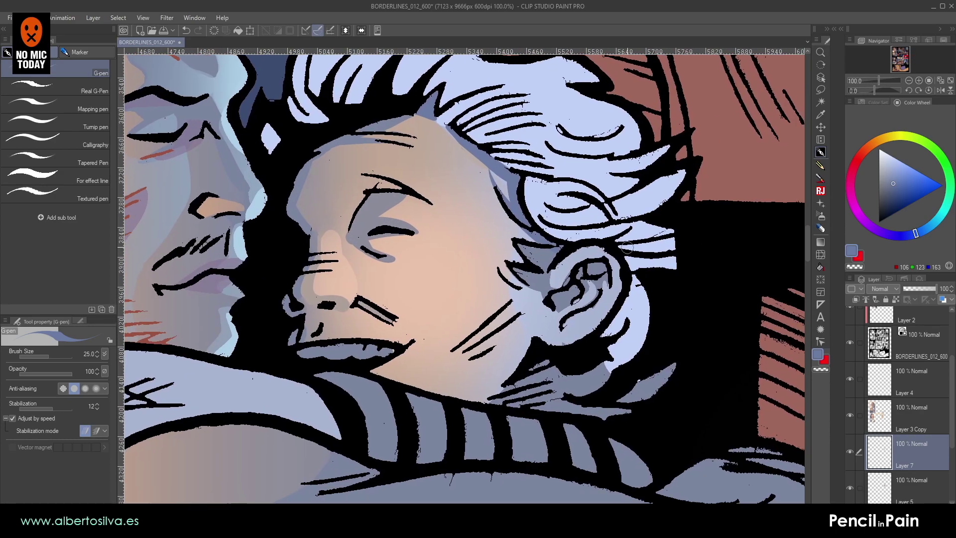
{"action": "left_click", "coordinate": [820, 243]}
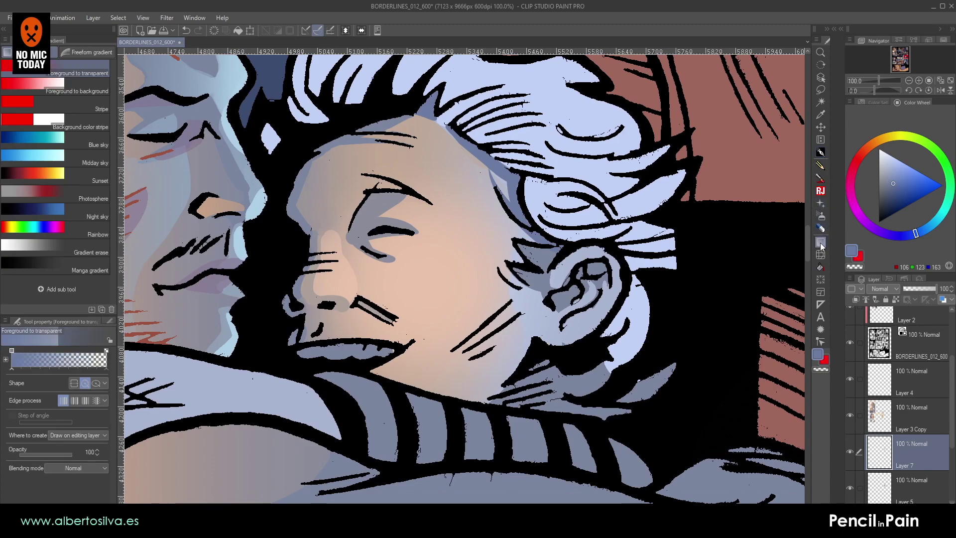
{"action": "left_click", "coordinate": [426, 264], "text": "alt"}
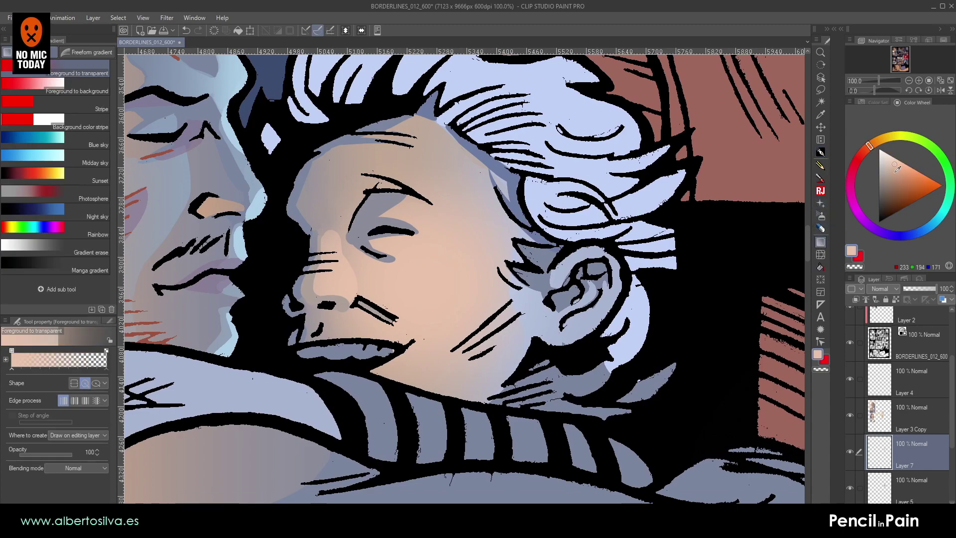
{"action": "left_click_drag", "start_coordinate": [897, 169], "coordinate": [889, 155]}
{"action": "left_click_drag", "start_coordinate": [433, 281], "coordinate": [486, 251]}
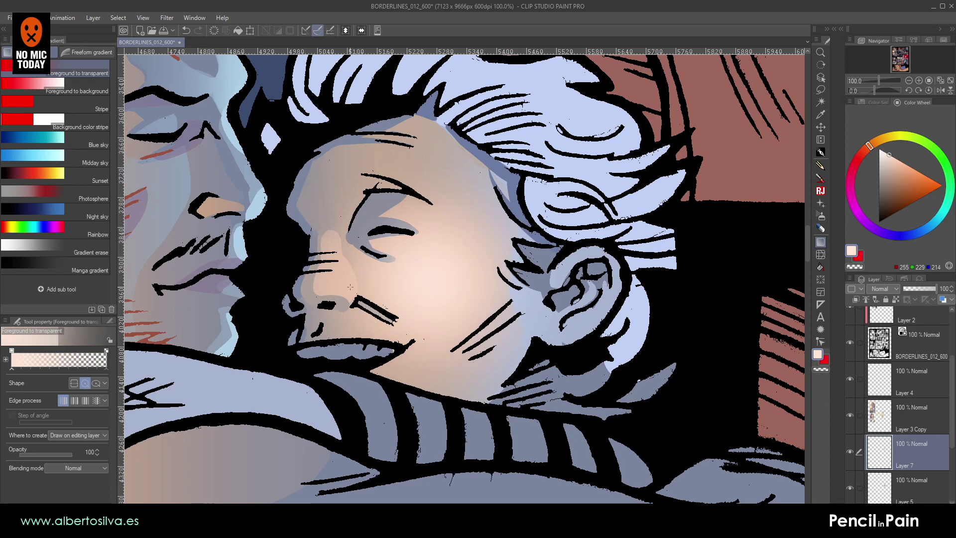
- Select the forehead and brow area with the Lasso and blend in a radial foreground-to-transparent gradient in the sampled skin tone, RGB 227, 191, 160
{"action": "left_click", "coordinate": [820, 90]}
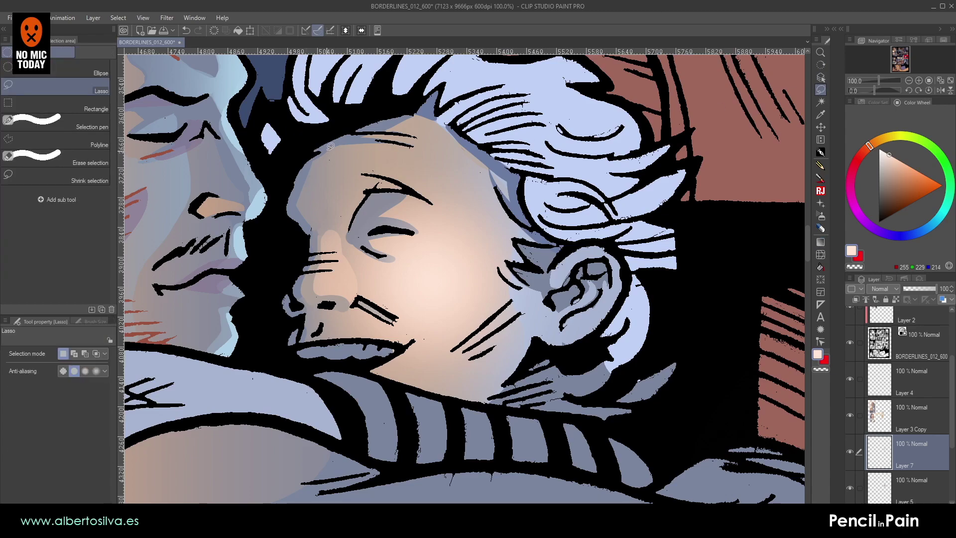
{"action": "mouse_move", "coordinate": [322, 150]}
{"action": "left_mouse_down"}
{"action": "mouse_move", "coordinate": [305, 182]}
{"action": "mouse_move", "coordinate": [304, 219]}
{"action": "mouse_move", "coordinate": [316, 228]}
{"action": "mouse_move", "coordinate": [348, 220]}
{"action": "left_mouse_up"}
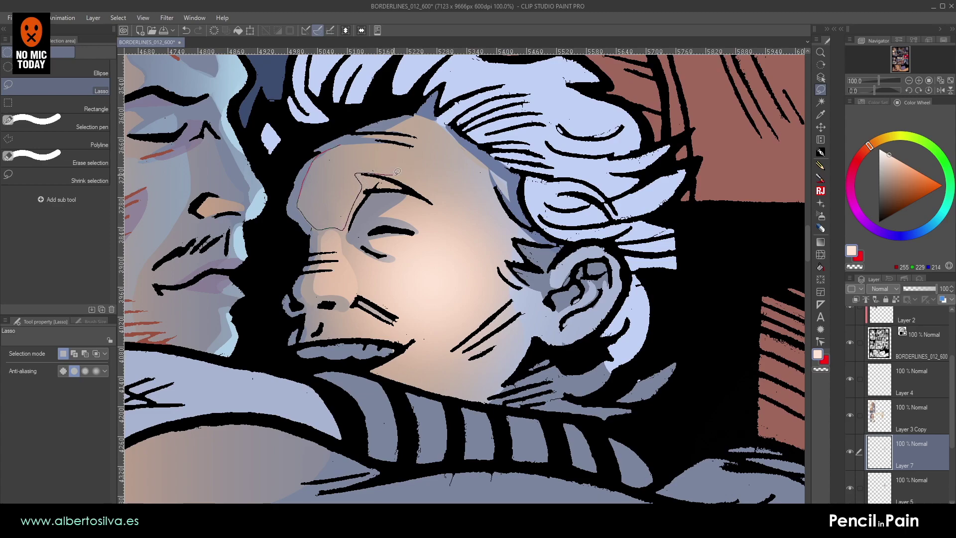
{"action": "left_click_drag", "start_coordinate": [356, 143], "coordinate": [355, 143]}
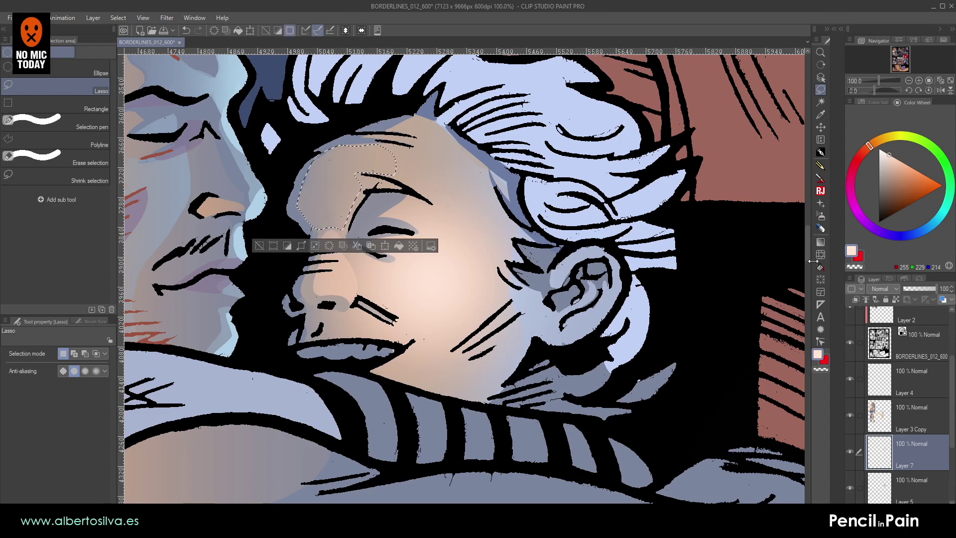
{"action": "left_click", "coordinate": [820, 241]}
{"action": "left_click", "coordinate": [352, 221], "text": "alt"}
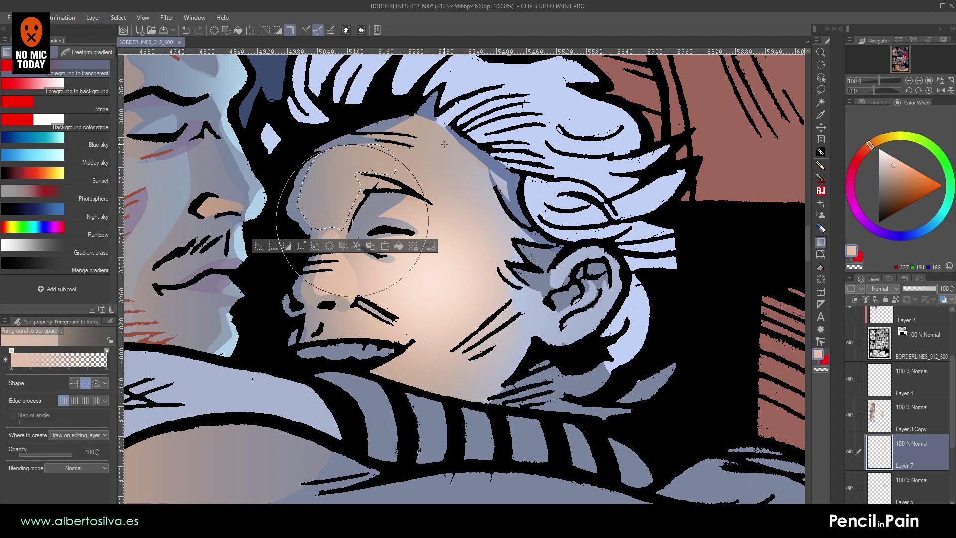
{"action": "key", "text": "ctrl+d"}
{"action": "scroll", "coordinate": [414, 108], "scroll_direction": "down", "scroll_amount": 4}
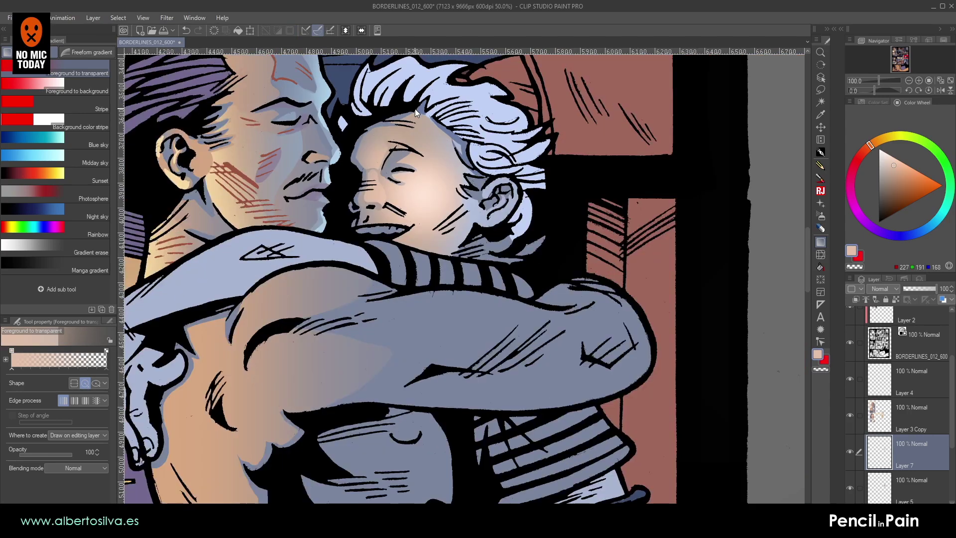
- Lighten the sampled pale blue to RGB 218, 227, 244 and paint the teeth with the G-pen at size 25
{"action": "scroll", "coordinate": [414, 108], "scroll_direction": "up", "scroll_amount": 6}
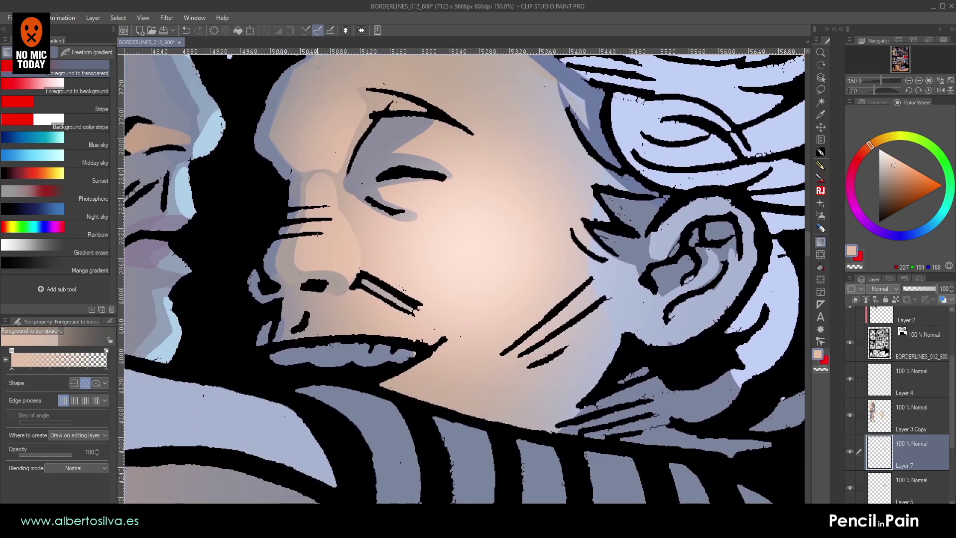
{"action": "left_click_drag", "start_coordinate": [874, 91], "coordinate": [870, 91]}
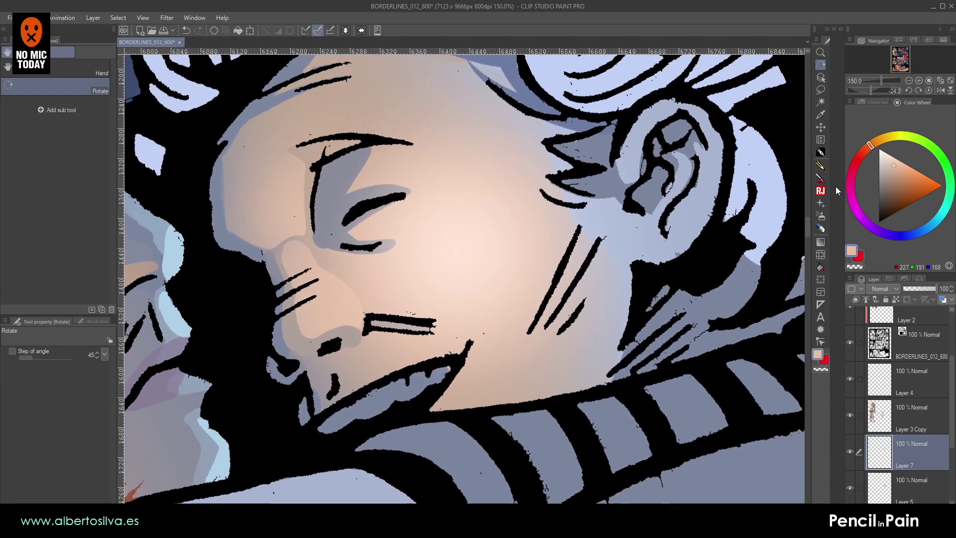
{"action": "left_click", "coordinate": [820, 152]}
{"action": "left_click_drag", "start_coordinate": [438, 175], "coordinate": [442, 267]}
{"action": "left_click", "coordinate": [672, 86], "text": "alt"}
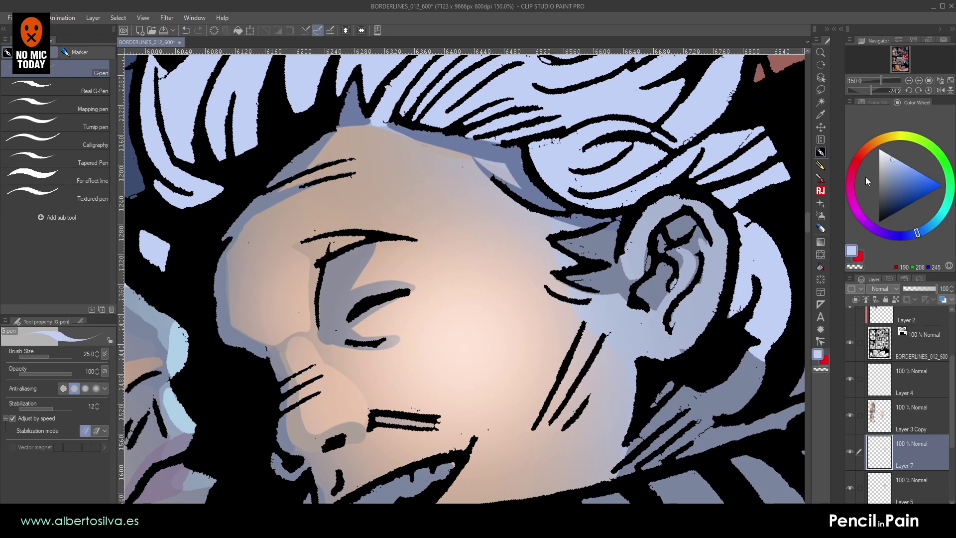
{"action": "left_click", "coordinate": [885, 156]}
{"action": "scroll", "coordinate": [373, 328], "scroll_direction": "down", "scroll_amount": 5}
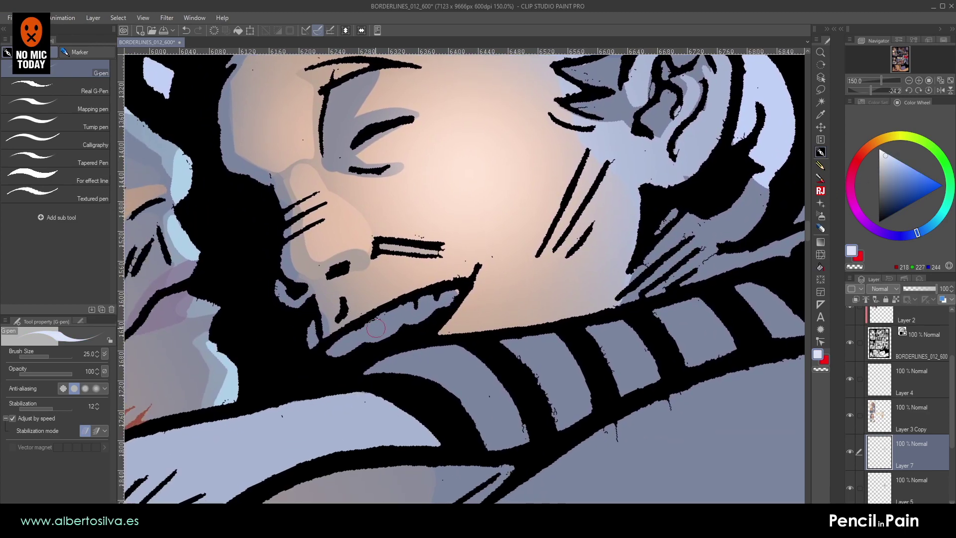
{"action": "left_click_drag", "start_coordinate": [378, 325], "coordinate": [426, 310]}
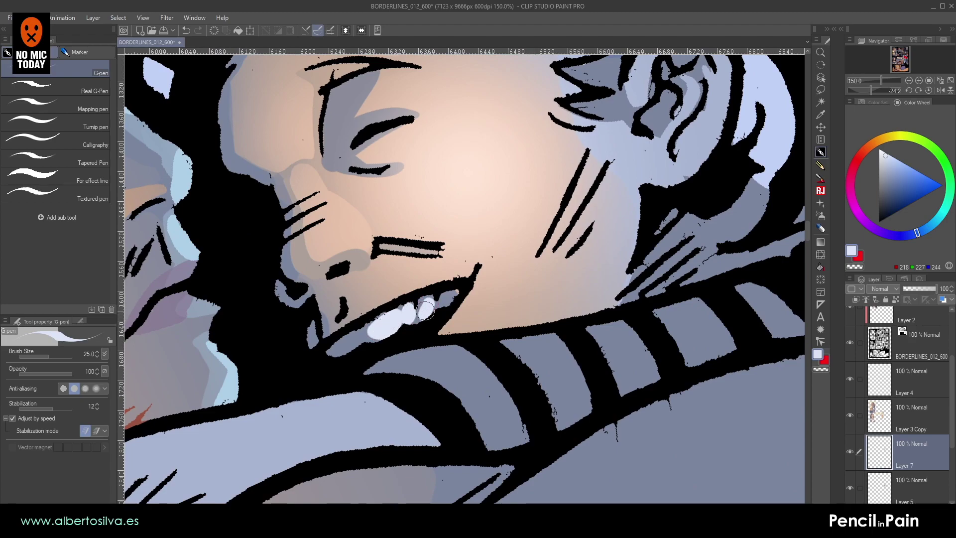
{"action": "left_click", "coordinate": [453, 291], "text": "alt"}
{"action": "left_click", "coordinate": [427, 307], "text": "alt"}
{"action": "mouse_move", "coordinate": [343, 355]}
{"action": "left_mouse_down"}
{"action": "mouse_move", "coordinate": [354, 344]}
{"action": "mouse_move", "coordinate": [338, 359]}
{"action": "left_mouse_up"}
{"action": "scroll", "coordinate": [265, 462], "scroll_direction": "down", "scroll_amount": 4}
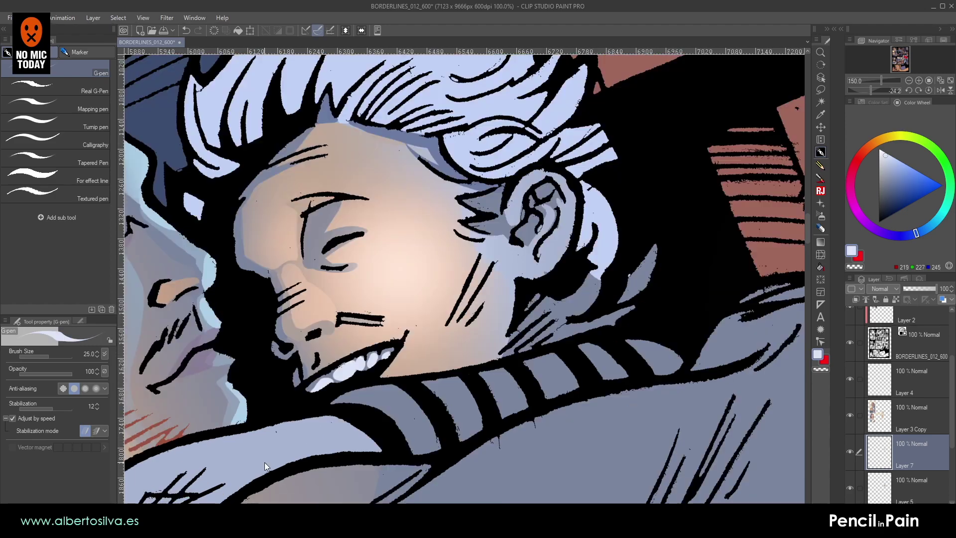
- Select the ear's upper rim with the Lasso and fill it with a linear foreground-to-transparent gradient in a skin tone sampled near the mouth
{"action": "left_click_drag", "start_coordinate": [443, 254], "coordinate": [512, 152]}
{"action": "key", "text": "shift+space"}
{"action": "double_click", "coordinate": [513, 166]}
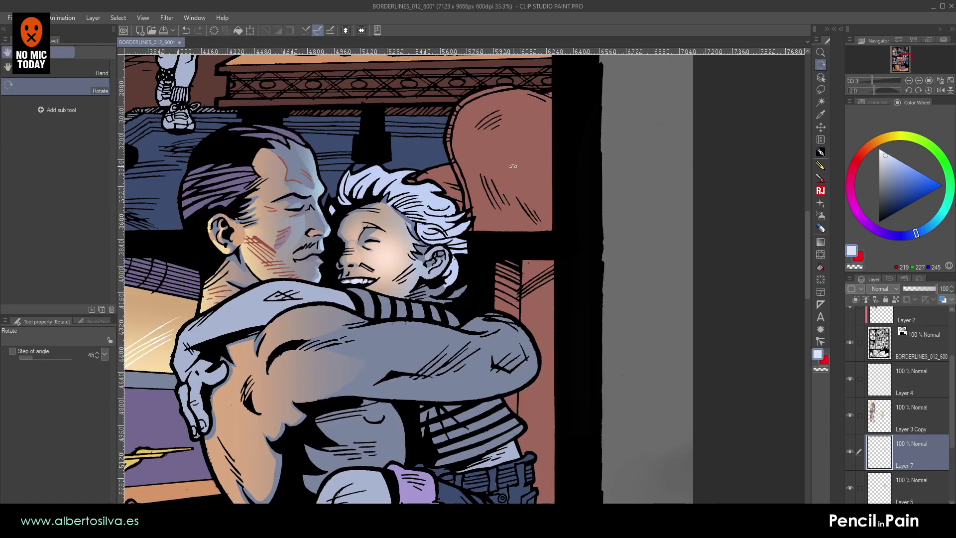
{"action": "key", "text": "ctrl+plus"}
{"action": "key", "text": "ctrl+plus"}
{"action": "key", "text": "ctrl+plus"}
{"action": "key", "text": "ctrl+plus"}
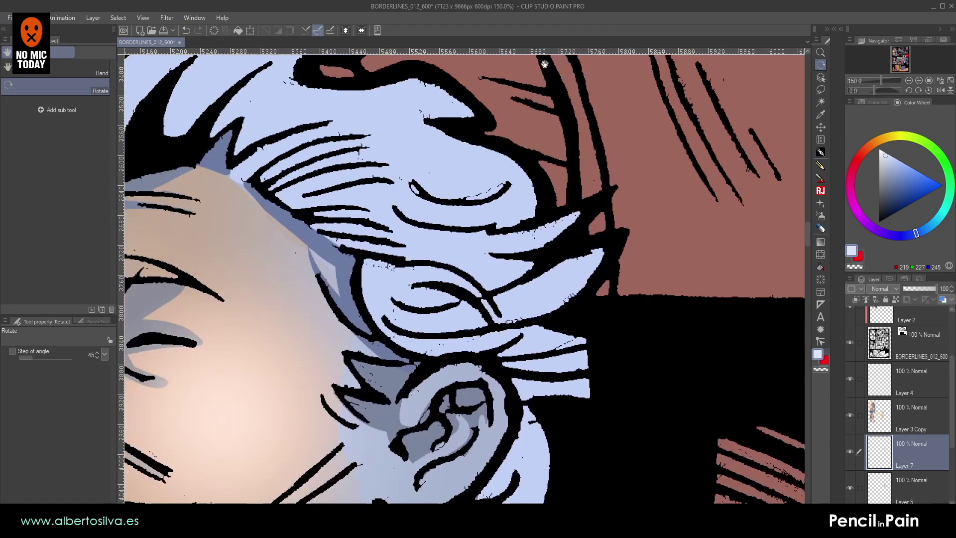
{"action": "left_click_drag", "start_coordinate": [444, 240], "coordinate": [544, 65]}
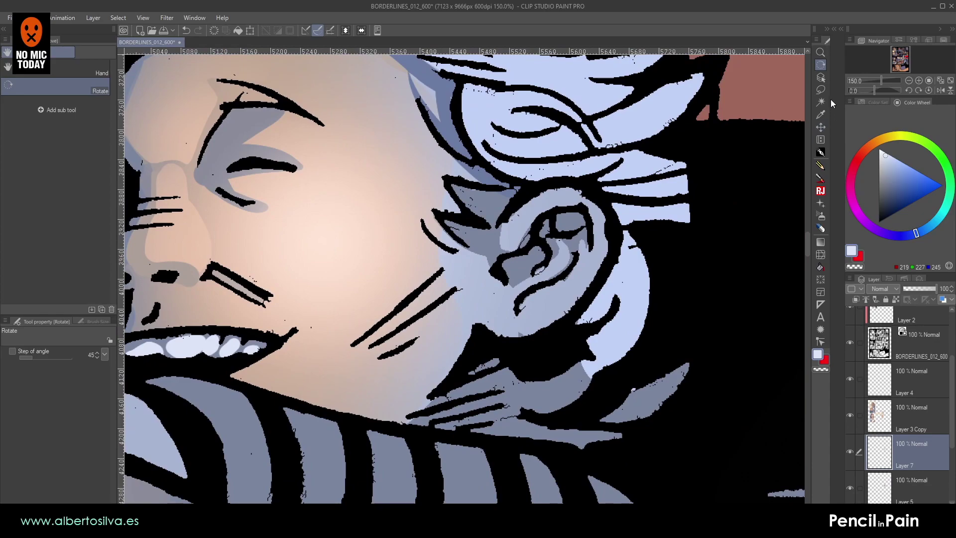
{"action": "left_click", "coordinate": [820, 89]}
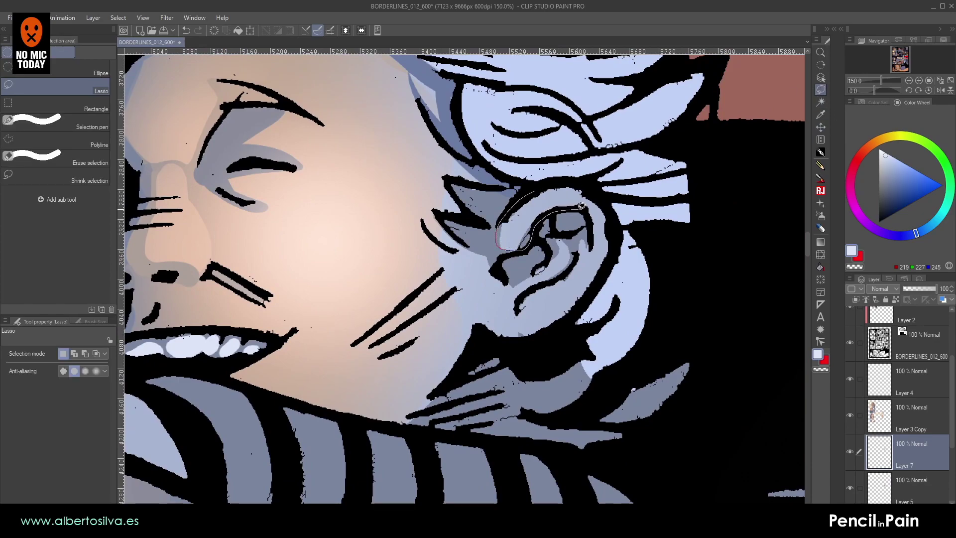
{"action": "left_click_drag", "start_coordinate": [599, 197], "coordinate": [536, 197]}
{"action": "left_click", "coordinate": [820, 242]}
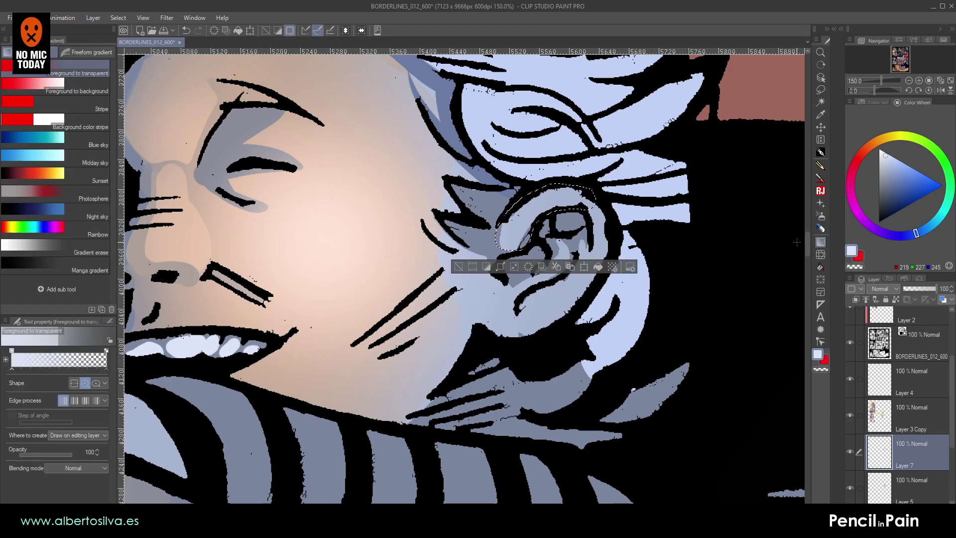
{"action": "left_click", "coordinate": [272, 313], "text": "alt"}
{"action": "left_click", "coordinate": [74, 383]}
{"action": "left_click_drag", "start_coordinate": [467, 205], "coordinate": [683, 242]}
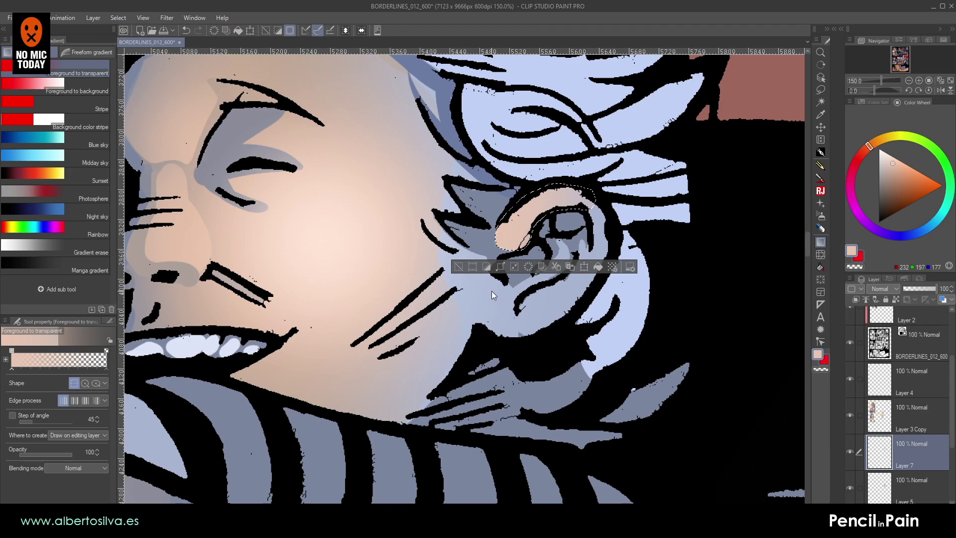
{"action": "left_click", "coordinate": [458, 267]}
- Select the ear's inner fold and lobe with the Lasso and apply a linear gradient in the sampled cheek tone, RGB 244, 214, 196
{"action": "left_click_drag", "start_coordinate": [462, 244], "coordinate": [466, 251]}
{"action": "left_click", "coordinate": [820, 90]}
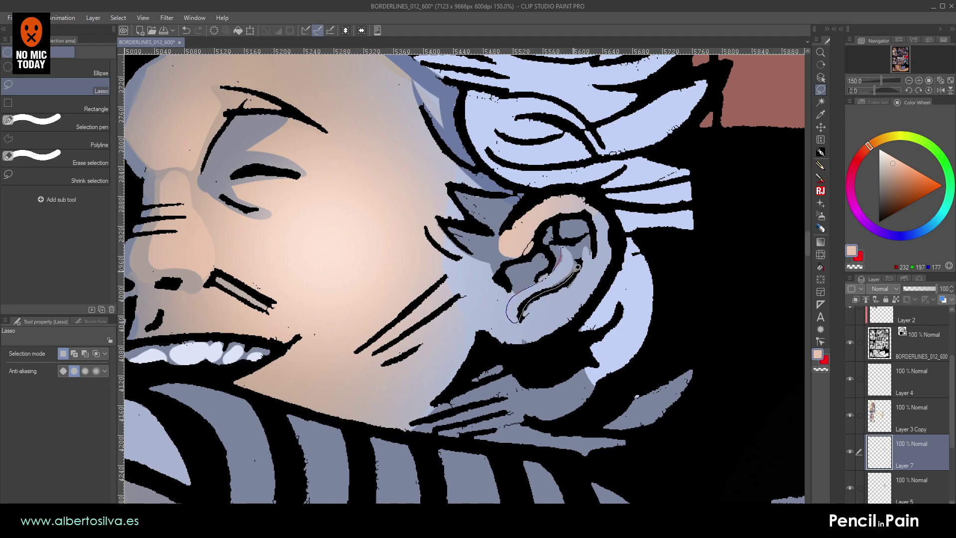
{"action": "left_click_drag", "start_coordinate": [577, 251], "coordinate": [560, 286]}
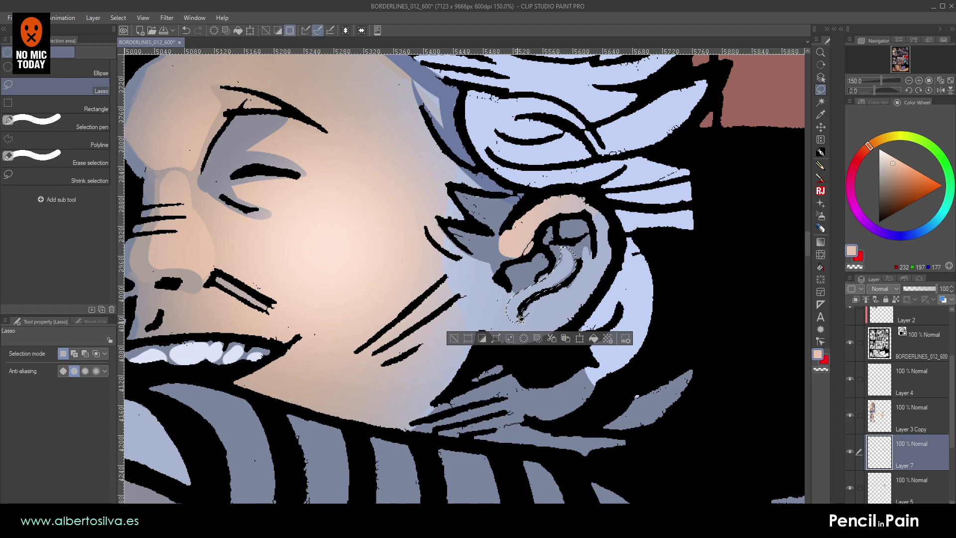
{"action": "left_click_drag", "start_coordinate": [596, 299], "coordinate": [547, 337]}
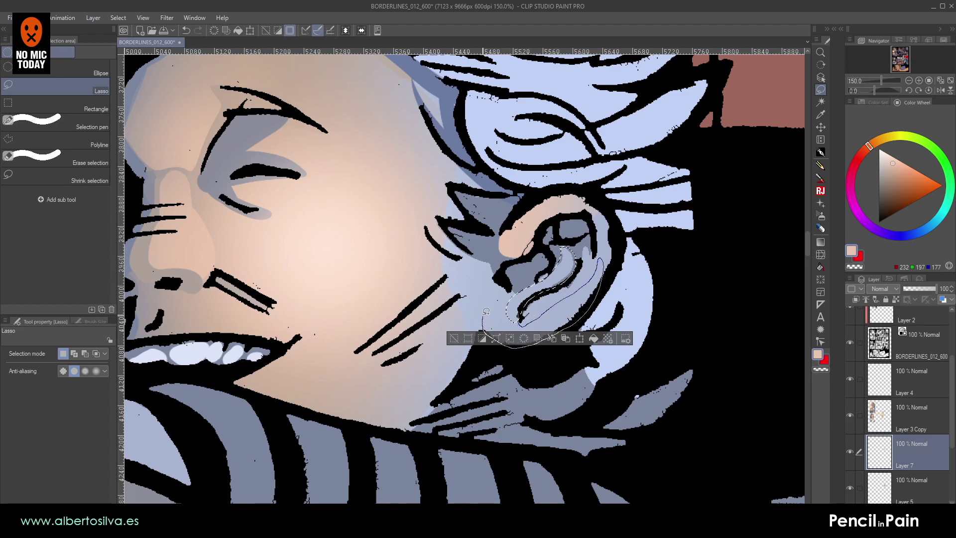
{"action": "left_click_drag", "start_coordinate": [514, 296], "coordinate": [515, 304]}
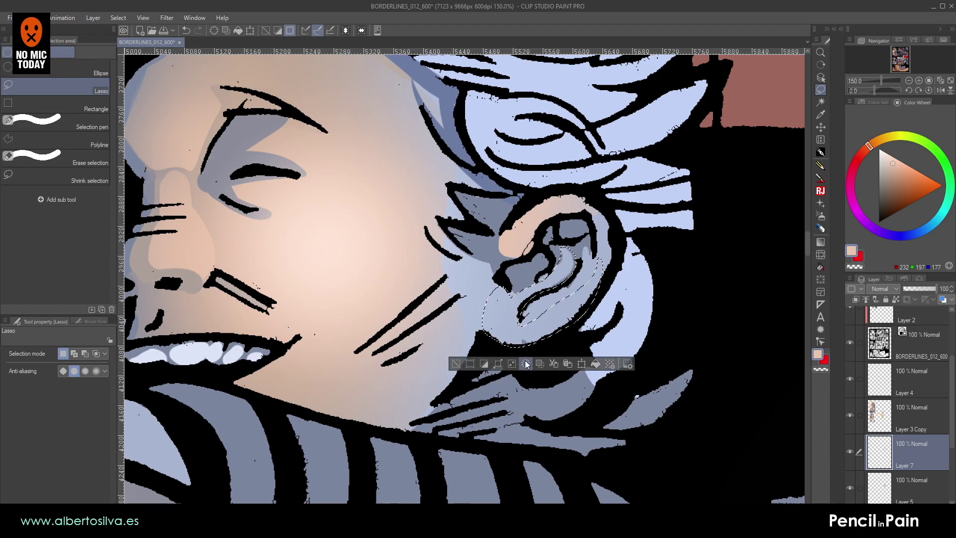
{"action": "left_click", "coordinate": [820, 243]}
{"action": "left_click", "coordinate": [373, 295], "text": "alt"}
{"action": "left_click_drag", "start_coordinate": [469, 325], "coordinate": [664, 259]}
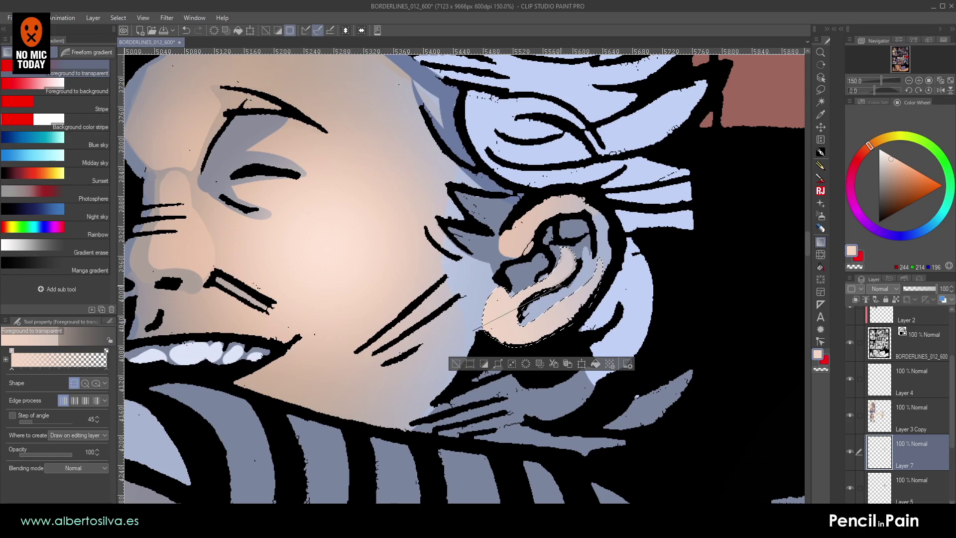
{"action": "key", "text": "ctrl+d"}
- Soften the shading on the jaw below the cheek lines with the Soft airbrush at size 150 in the sampled tone RGB 215, 185, 167
{"action": "scroll", "coordinate": [582, 289], "scroll_direction": "down", "scroll_amount": 5}
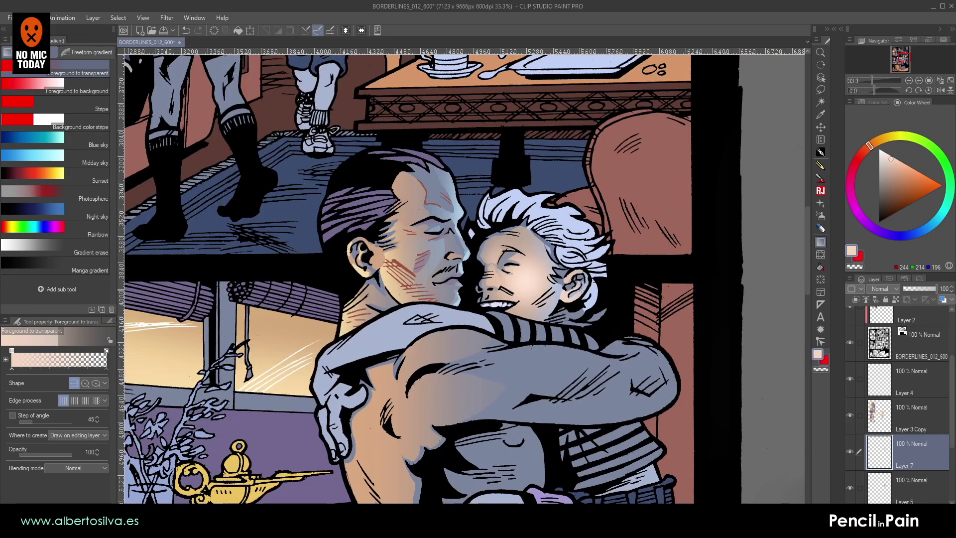
{"action": "scroll", "coordinate": [582, 289], "scroll_direction": "up", "scroll_amount": 4}
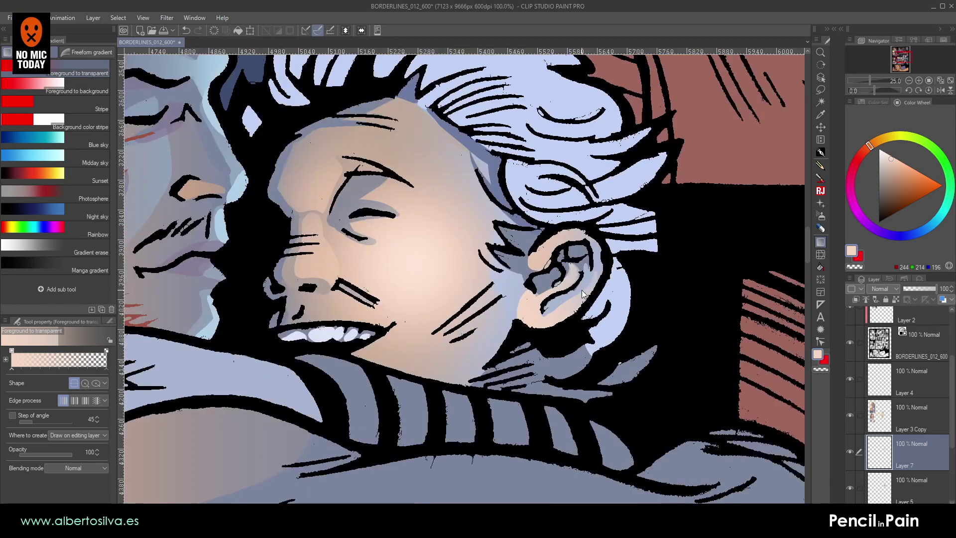
{"action": "left_click", "coordinate": [820, 153]}
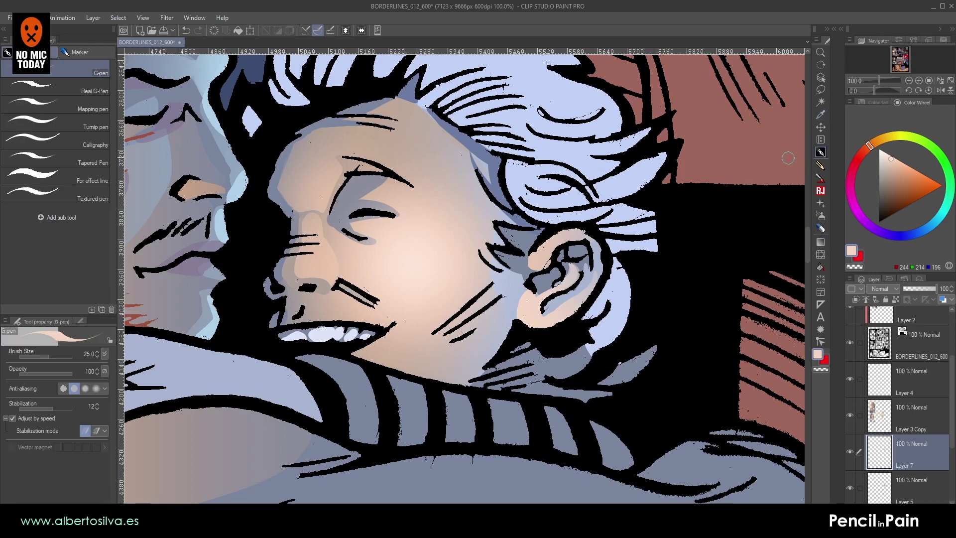
{"action": "left_click", "coordinate": [820, 216]}
{"action": "left_click", "coordinate": [429, 337], "text": "alt"}
{"action": "key", "text": "bracketright"}
{"action": "key", "text": "bracketright"}
{"action": "key", "text": "bracketright"}
{"action": "key", "text": "bracketright"}
{"action": "mouse_move", "coordinate": [460, 321]}
{"action": "left_mouse_down"}
{"action": "mouse_move", "coordinate": [498, 292]}
{"action": "mouse_move", "coordinate": [464, 330]}
{"action": "left_mouse_up"}
{"action": "scroll", "coordinate": [477, 502], "scroll_direction": "down", "scroll_amount": 4}
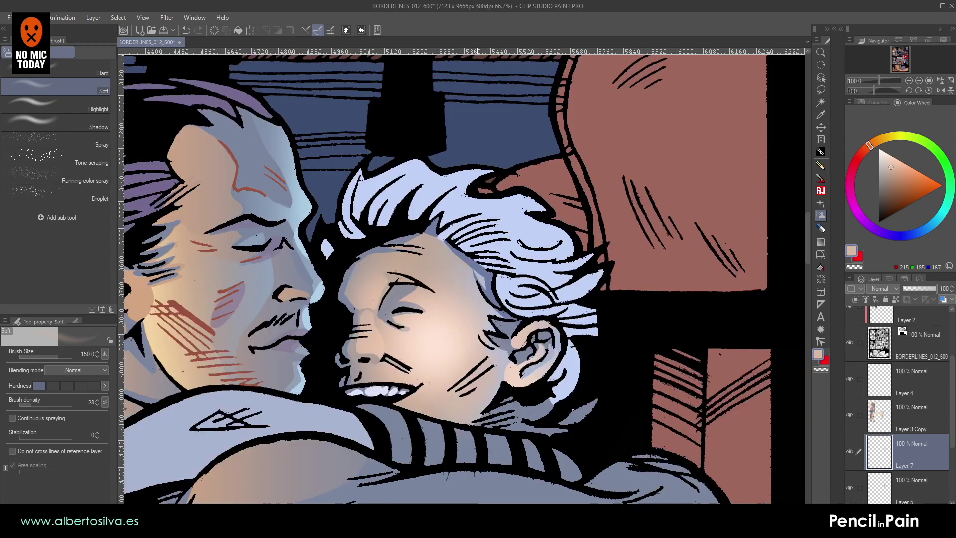
- Paint cool light around the light-haired figure's nostril with the G-pen at size 30, using sampled blues RGB 144, 167, 192 and 172, 207, 230
{"action": "left_click_drag", "start_coordinate": [439, 250], "coordinate": [452, 183]}
{"action": "scroll", "coordinate": [436, 150], "scroll_direction": "up", "scroll_amount": 3}
{"action": "left_click_drag", "start_coordinate": [466, 453], "coordinate": [414, 107]}
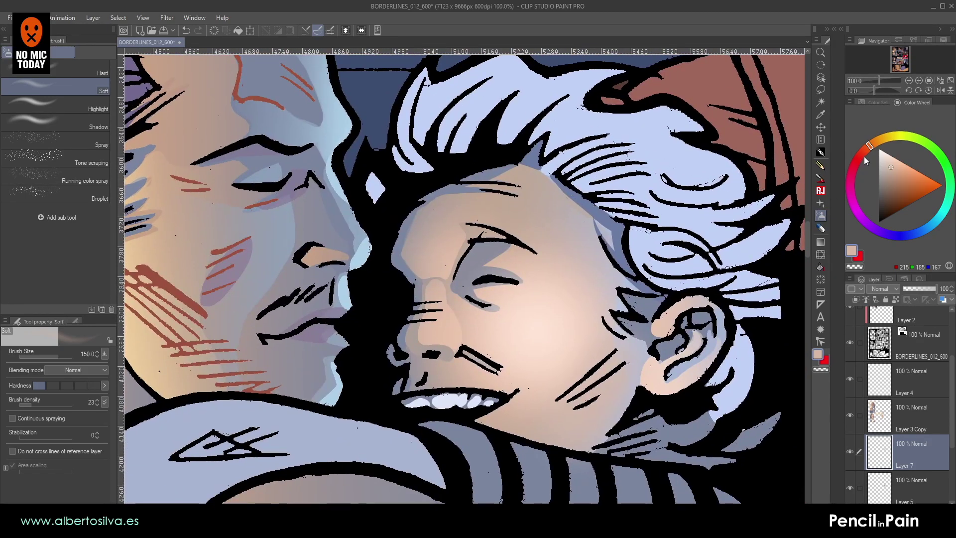
{"action": "left_click", "coordinate": [820, 153]}
{"action": "left_click", "coordinate": [359, 243], "text": "alt"}
{"action": "left_click_drag", "start_coordinate": [496, 279], "coordinate": [464, 248]}
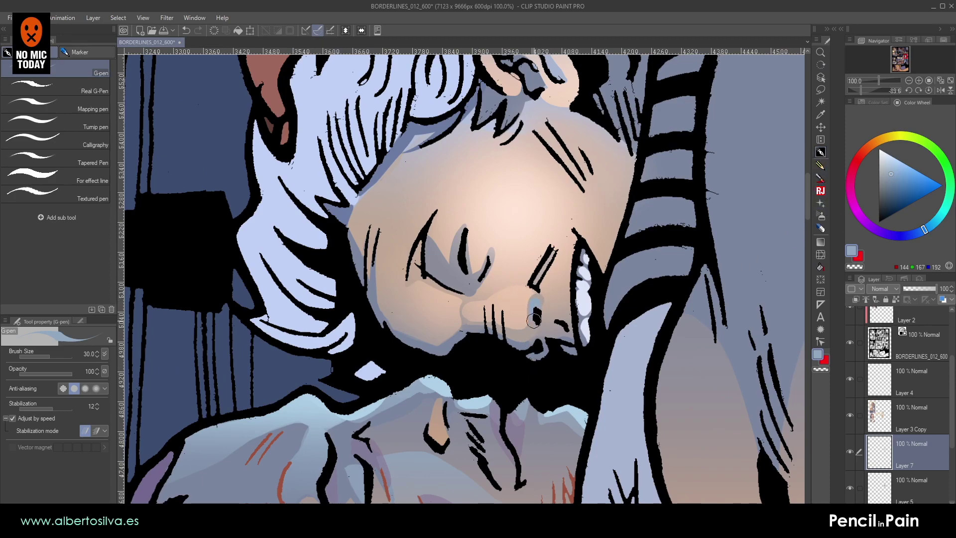
{"action": "left_click_drag", "start_coordinate": [407, 295], "coordinate": [412, 194]}
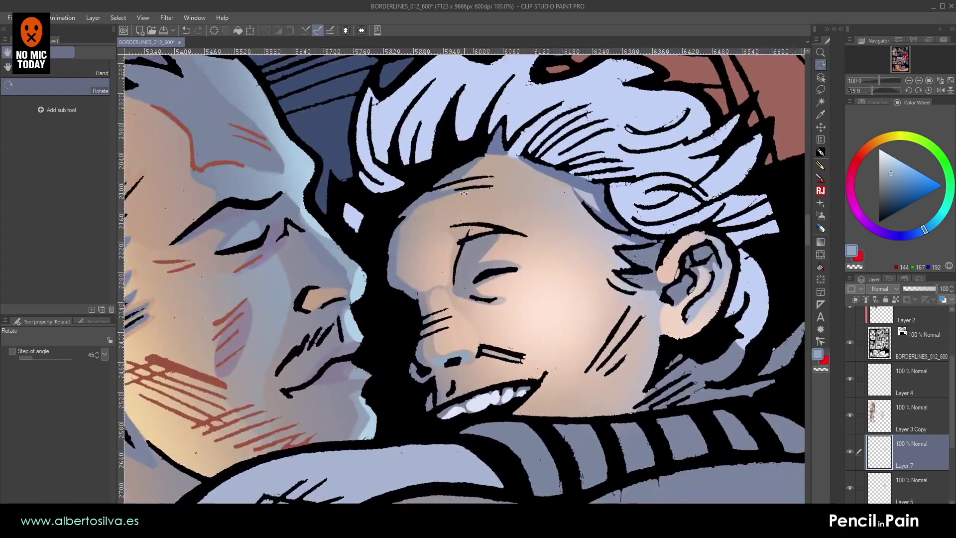
{"action": "left_click", "coordinate": [342, 269], "text": "alt"}
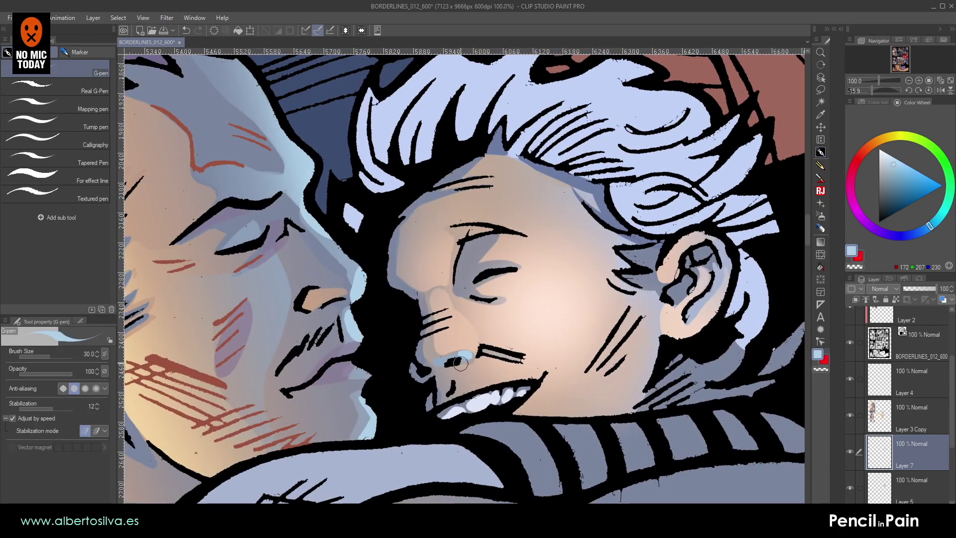
- Examine the colouring of the two embracing figures within the whole panel
{"action": "key", "text": "ctrl+minus"}
{"action": "key", "text": "ctrl+minus"}
{"action": "key", "text": "ctrl+minus"}
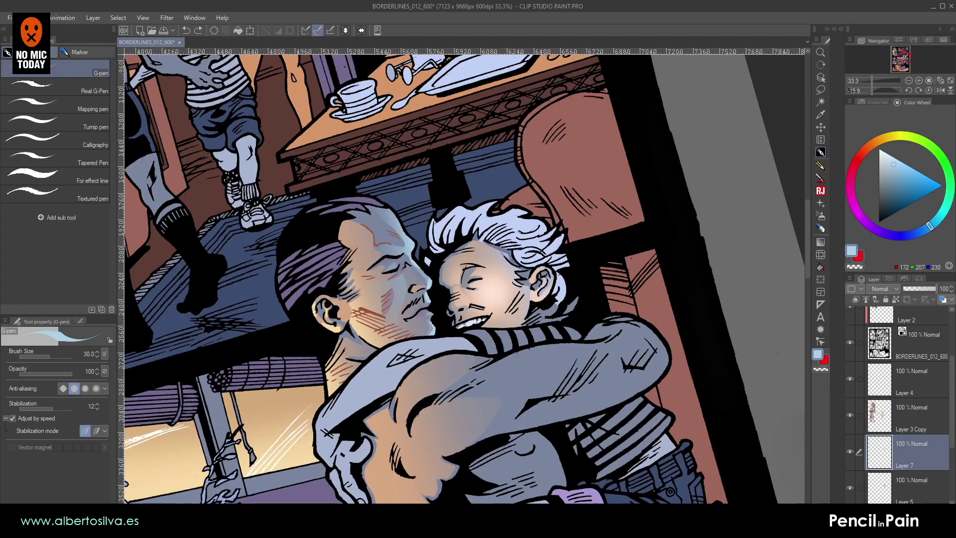
{"action": "key", "text": "ctrl+minus"}
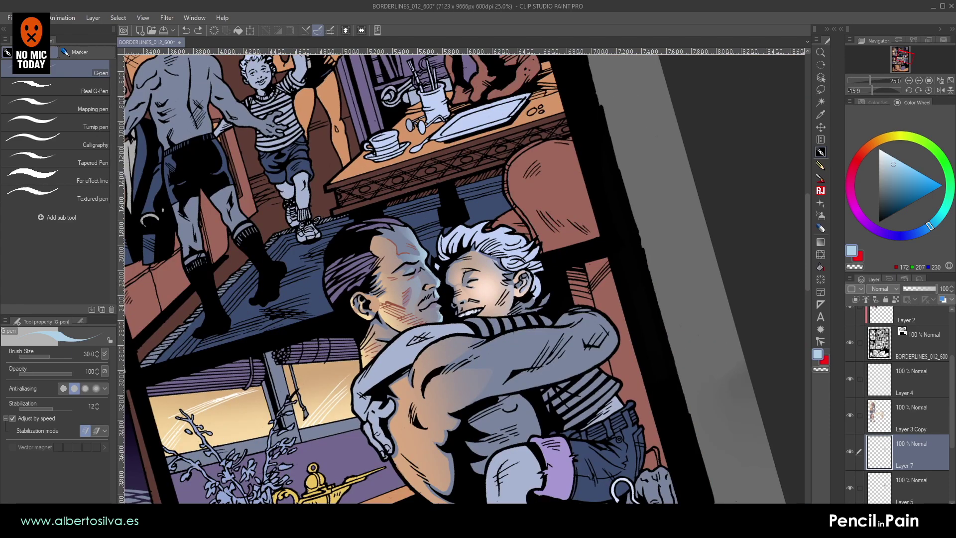
{"action": "key", "text": "ctrl+plus"}
{"action": "key", "text": "ctrl+plus"}
{"action": "key", "text": "ctrl+plus"}
{"action": "key", "text": "ctrl+plus"}
{"action": "mouse_move", "coordinate": [393, 275]}
{"action": "left_mouse_down"}
{"action": "mouse_move", "coordinate": [449, 215]}
{"action": "mouse_move", "coordinate": [427, 307]}
{"action": "left_mouse_up"}
- Shade the light hair's front lock with the G-pen at size 35, using RGB 115, 105, 144 sampled from the dark-haired figure's hair
{"action": "left_click", "coordinate": [181, 79], "text": "alt"}
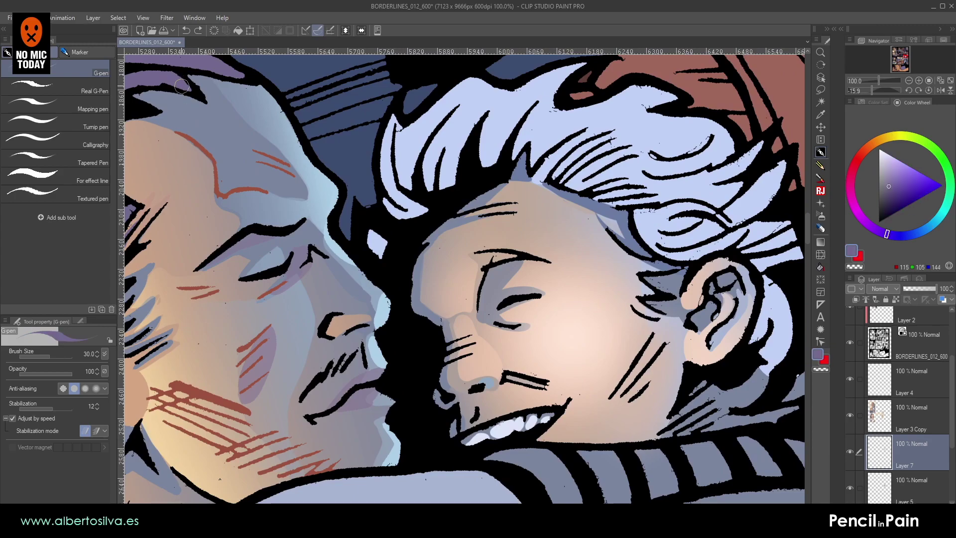
{"action": "left_click_drag", "start_coordinate": [356, 143], "coordinate": [309, 208]}
{"action": "scroll", "coordinate": [310, 208], "scroll_direction": "up", "scroll_amount": 1}
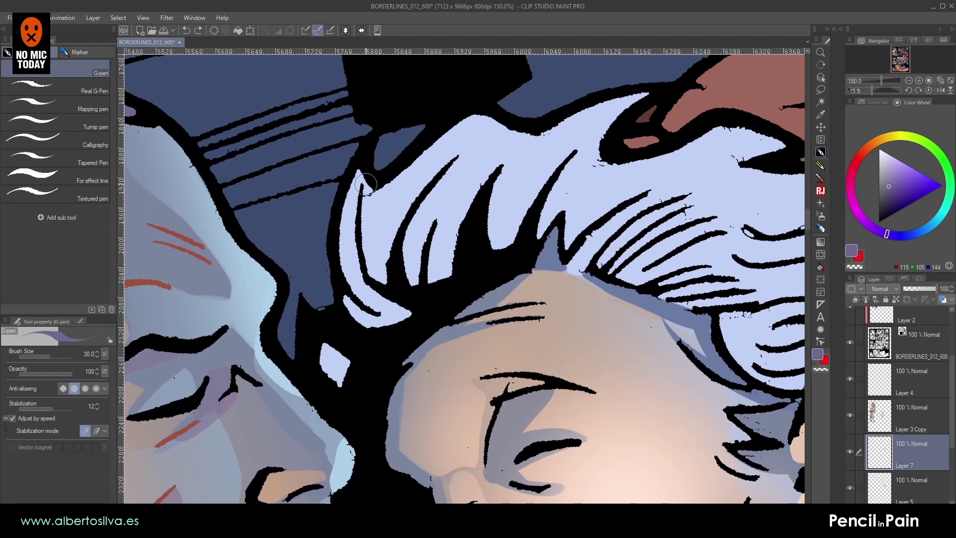
{"action": "mouse_move", "coordinate": [457, 158]}
{"action": "left_mouse_down"}
{"action": "mouse_move", "coordinate": [439, 176]}
{"action": "mouse_move", "coordinate": [407, 297]}
{"action": "left_mouse_up"}
{"action": "left_click_drag", "start_coordinate": [422, 200], "coordinate": [416, 274]}
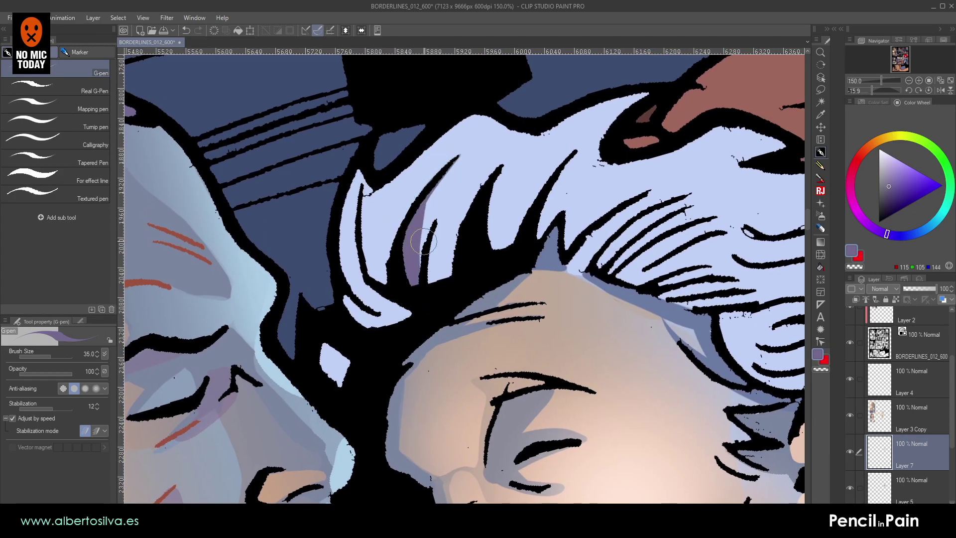
{"action": "mouse_move", "coordinate": [454, 183]}
{"action": "left_mouse_down"}
{"action": "mouse_move", "coordinate": [431, 321]}
{"action": "mouse_move", "coordinate": [500, 166]}
{"action": "mouse_move", "coordinate": [456, 286]}
{"action": "mouse_move", "coordinate": [447, 265]}
{"action": "mouse_move", "coordinate": [419, 291]}
{"action": "left_mouse_up"}
{"action": "left_click_drag", "start_coordinate": [429, 251], "coordinate": [551, 222]}
{"action": "left_click_drag", "start_coordinate": [205, 181], "coordinate": [521, 256]}
{"action": "left_click_drag", "start_coordinate": [647, 284], "coordinate": [262, 159]}
{"action": "left_click_drag", "start_coordinate": [382, 270], "coordinate": [391, 302]}
- Extend the dark purple shading over the neighbouring fringe locks and the small detached tuft with the G-pen at size 40
{"action": "key", "text": "r"}
{"action": "mouse_move", "coordinate": [392, 238]}
{"action": "left_mouse_down"}
{"action": "mouse_move", "coordinate": [469, 196]}
{"action": "mouse_move", "coordinate": [487, 197]}
{"action": "mouse_move", "coordinate": [499, 240]}
{"action": "left_mouse_up"}
{"action": "key", "text": "p"}
{"action": "left_click_drag", "start_coordinate": [519, 169], "coordinate": [507, 264]}
{"action": "left_click_drag", "start_coordinate": [508, 189], "coordinate": [513, 268]}
{"action": "key", "text": "r"}
{"action": "left_click_drag", "start_coordinate": [453, 180], "coordinate": [438, 248]}
{"action": "key", "text": "p"}
{"action": "mouse_move", "coordinate": [504, 103]}
{"action": "left_mouse_down"}
{"action": "mouse_move", "coordinate": [458, 211]}
{"action": "mouse_move", "coordinate": [400, 240]}
{"action": "left_mouse_up"}
{"action": "key", "text": "r"}
{"action": "key", "text": "p"}
{"action": "left_click_drag", "start_coordinate": [540, 192], "coordinate": [380, 312]}
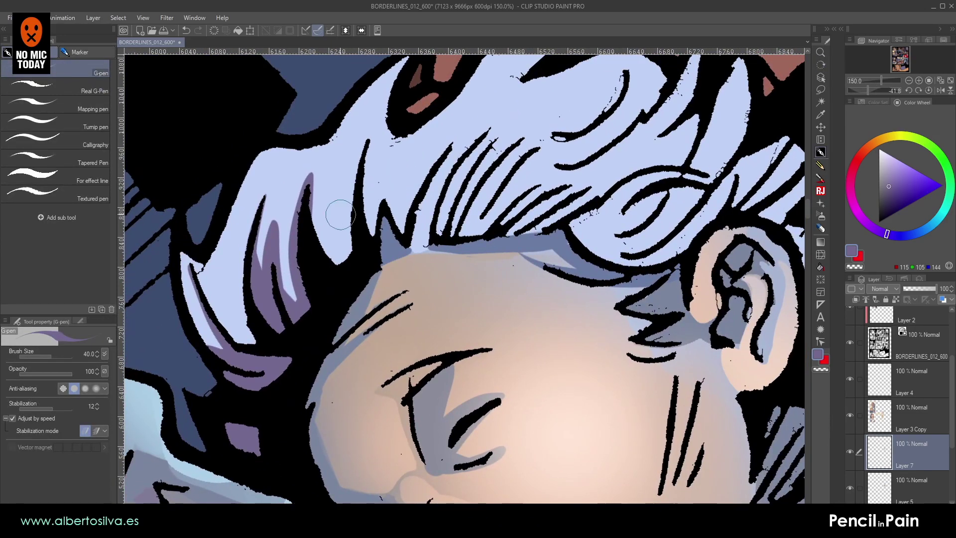
- Paint shadow strokes along the hatched strands above the forehead with the G-pen at size 40 in lighter purple, RGB 161, 150, 192
{"action": "left_click", "coordinate": [892, 170]}
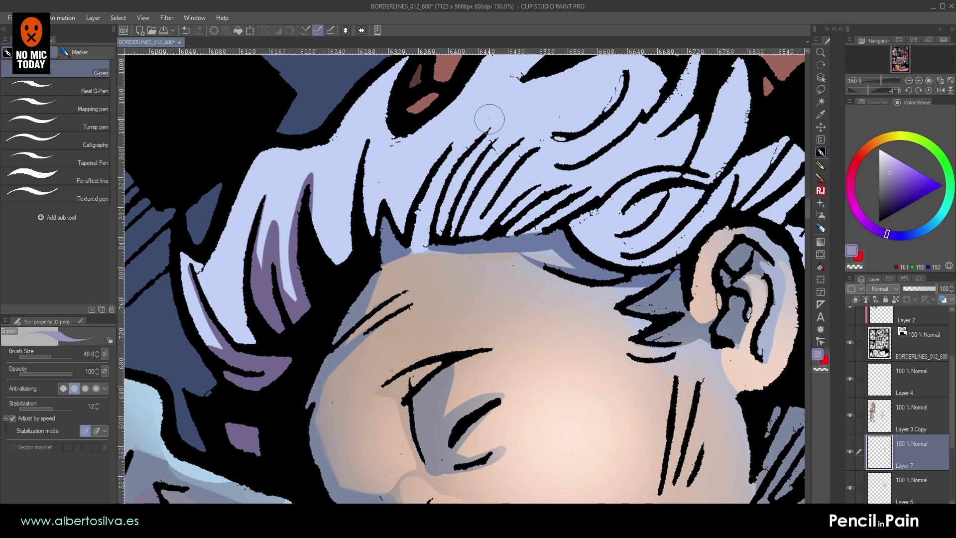
{"action": "left_click_drag", "start_coordinate": [487, 121], "coordinate": [417, 252]}
{"action": "key", "text": "ctrl+z"}
{"action": "mouse_move", "coordinate": [481, 118]}
{"action": "left_mouse_down"}
{"action": "mouse_move", "coordinate": [421, 238]}
{"action": "mouse_move", "coordinate": [435, 188]}
{"action": "mouse_move", "coordinate": [418, 236]}
{"action": "left_mouse_up"}
{"action": "left_click_drag", "start_coordinate": [526, 121], "coordinate": [443, 240]}
{"action": "key", "text": "ctrl+z"}
{"action": "left_click_drag", "start_coordinate": [533, 105], "coordinate": [455, 234]}
{"action": "key", "text": "ctrl+z"}
{"action": "left_click_drag", "start_coordinate": [530, 122], "coordinate": [463, 231]}
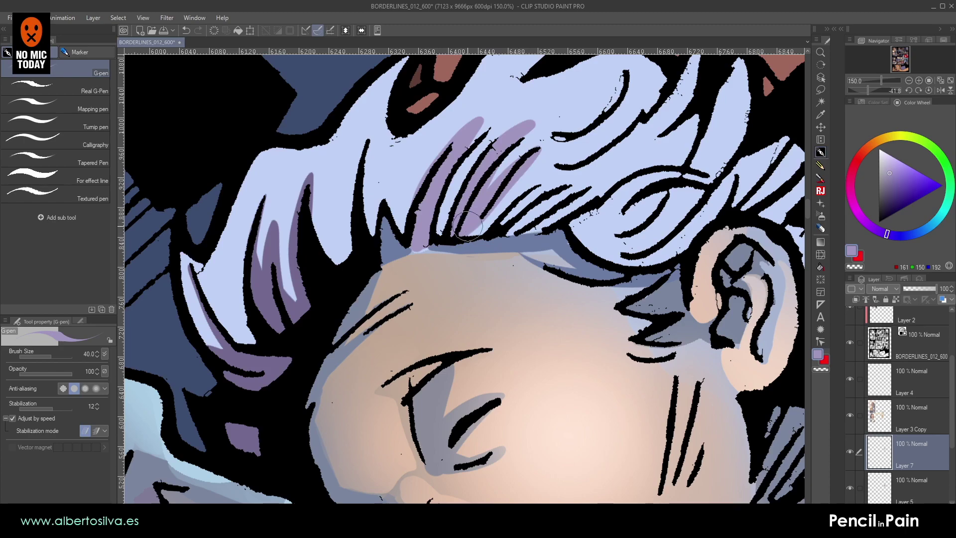
- Repaint the front locks' shadows in the lighter purple with broad G-pen strokes following the hair's direction
{"action": "key", "text": "r"}
{"action": "double_click", "coordinate": [403, 222]}
{"action": "left_click_drag", "start_coordinate": [405, 182], "coordinate": [465, 216]}
{"action": "mouse_move", "coordinate": [479, 134]}
{"action": "left_mouse_down"}
{"action": "mouse_move", "coordinate": [400, 203]}
{"action": "mouse_move", "coordinate": [388, 231]}
{"action": "left_mouse_up"}
{"action": "left_click_drag", "start_coordinate": [423, 144], "coordinate": [350, 236]}
{"action": "left_click_drag", "start_coordinate": [417, 129], "coordinate": [343, 230]}
{"action": "mouse_move", "coordinate": [390, 193]}
{"action": "left_mouse_down"}
{"action": "mouse_move", "coordinate": [382, 222]}
{"action": "mouse_move", "coordinate": [347, 212]}
{"action": "mouse_move", "coordinate": [344, 144]}
{"action": "mouse_move", "coordinate": [295, 184]}
{"action": "left_mouse_up"}
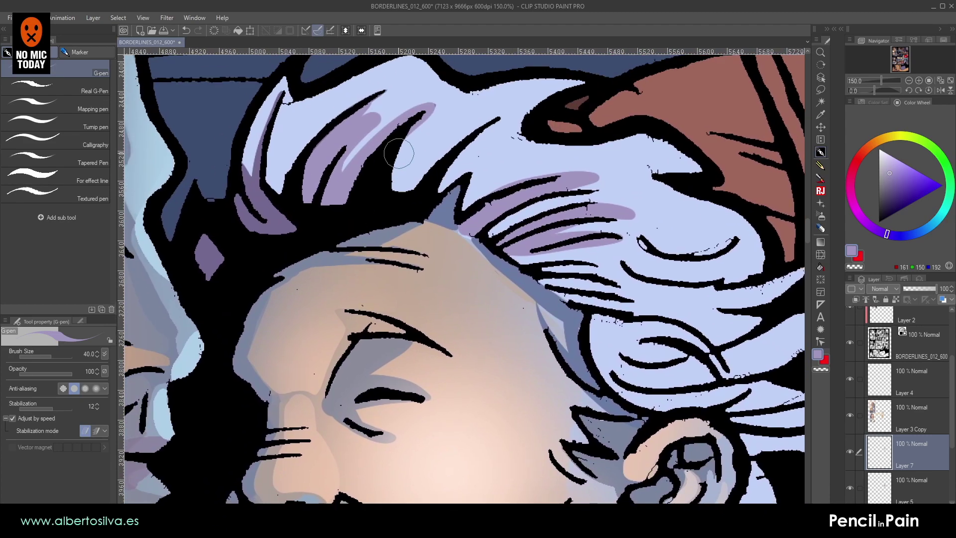
{"action": "mouse_move", "coordinate": [409, 126]}
{"action": "left_mouse_down"}
{"action": "mouse_move", "coordinate": [423, 172]}
{"action": "mouse_move", "coordinate": [408, 184]}
{"action": "mouse_move", "coordinate": [418, 189]}
{"action": "mouse_move", "coordinate": [414, 132]}
{"action": "mouse_move", "coordinate": [433, 136]}
{"action": "mouse_move", "coordinate": [437, 150]}
{"action": "left_mouse_up"}
{"action": "key", "text": "shift+space"}
{"action": "left_click_drag", "start_coordinate": [388, 195], "coordinate": [449, 311]}
{"action": "key", "text": "p"}
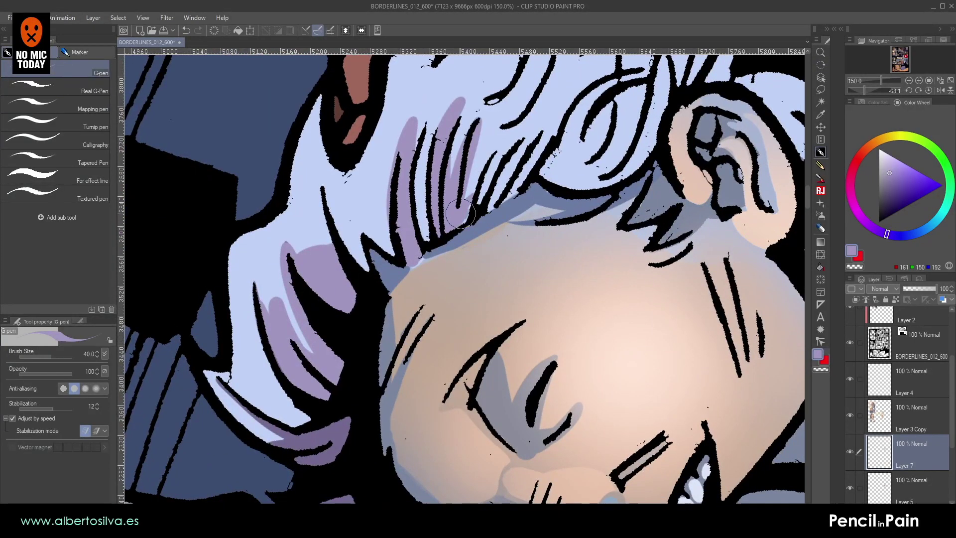
- Shade the remaining hatched strands and the underside of the curl above the ear in light purple with the G-pen at size 35
{"action": "mouse_move", "coordinate": [473, 188]}
{"action": "left_mouse_down"}
{"action": "mouse_move", "coordinate": [521, 170]}
{"action": "mouse_move", "coordinate": [492, 193]}
{"action": "mouse_move", "coordinate": [547, 239]}
{"action": "mouse_move", "coordinate": [557, 304]}
{"action": "left_mouse_up"}
{"action": "key", "text": "shift+space"}
{"action": "key", "text": "space"}
{"action": "mouse_move", "coordinate": [558, 309]}
{"action": "left_mouse_down"}
{"action": "mouse_move", "coordinate": [381, 200]}
{"action": "mouse_move", "coordinate": [430, 271]}
{"action": "left_mouse_up"}
{"action": "mouse_move", "coordinate": [412, 208]}
{"action": "left_mouse_down"}
{"action": "mouse_move", "coordinate": [421, 266]}
{"action": "mouse_move", "coordinate": [467, 292]}
{"action": "left_mouse_up"}
{"action": "key", "text": "shift+space"}
{"action": "left_click_drag", "start_coordinate": [457, 242], "coordinate": [400, 261]}
{"action": "left_click_drag", "start_coordinate": [443, 232], "coordinate": [409, 289]}
{"action": "mouse_move", "coordinate": [434, 254]}
{"action": "left_mouse_down"}
{"action": "mouse_move", "coordinate": [444, 232]}
{"action": "mouse_move", "coordinate": [417, 300]}
{"action": "left_mouse_up"}
{"action": "left_click_drag", "start_coordinate": [500, 175], "coordinate": [426, 301]}
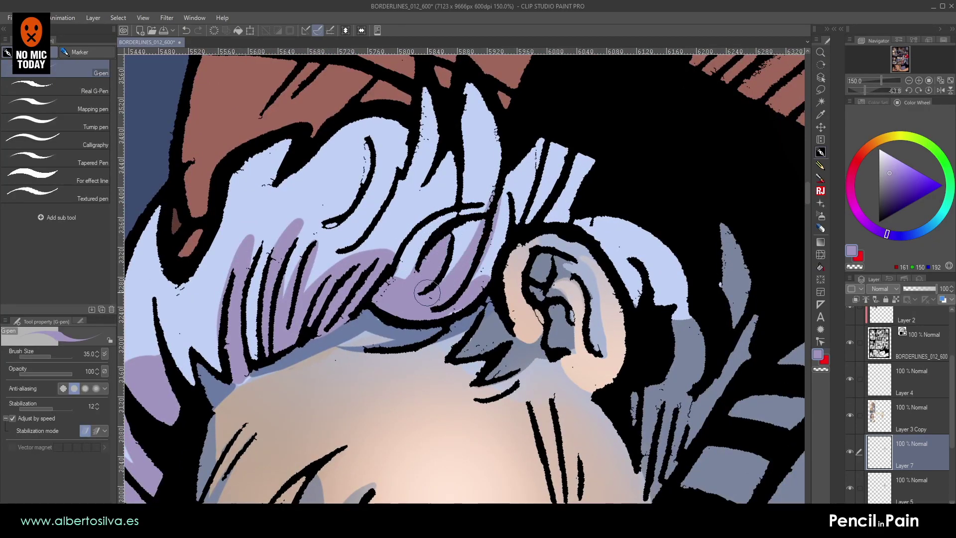
{"action": "left_click_drag", "start_coordinate": [503, 191], "coordinate": [463, 282]}
{"action": "left_click_drag", "start_coordinate": [492, 239], "coordinate": [479, 270]}
{"action": "key", "text": "r"}
{"action": "double_click", "coordinate": [416, 247]}
{"action": "scroll", "coordinate": [377, 229], "scroll_direction": "down", "scroll_amount": 4}
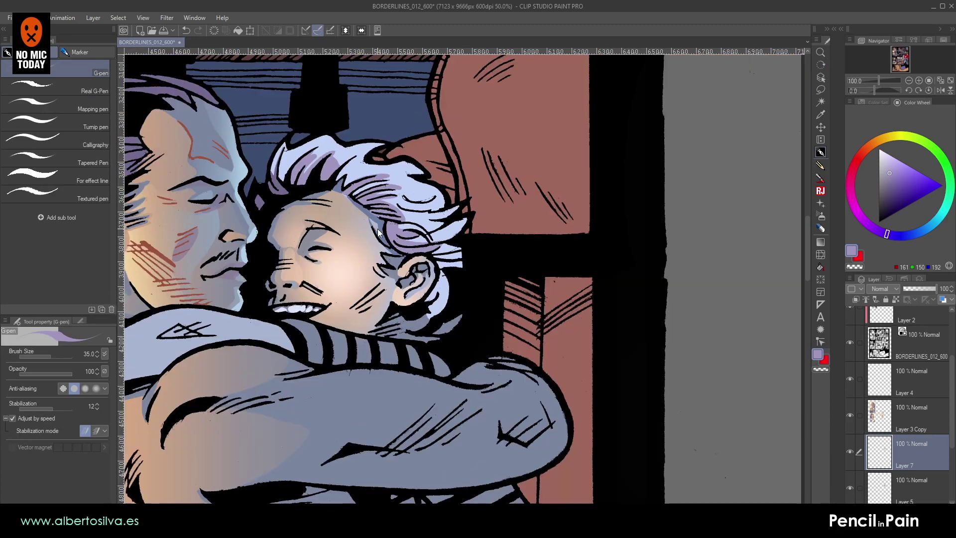
- Select the hair at the nape below the ear with the Lasso and fill it with a light purple foreground-to-transparent gradient
{"action": "scroll", "coordinate": [378, 229], "scroll_direction": "up", "scroll_amount": 3}
{"action": "mouse_move", "coordinate": [378, 228]}
{"action": "left_mouse_down"}
{"action": "mouse_move", "coordinate": [494, 302]}
{"action": "mouse_move", "coordinate": [495, 137]}
{"action": "left_mouse_up"}
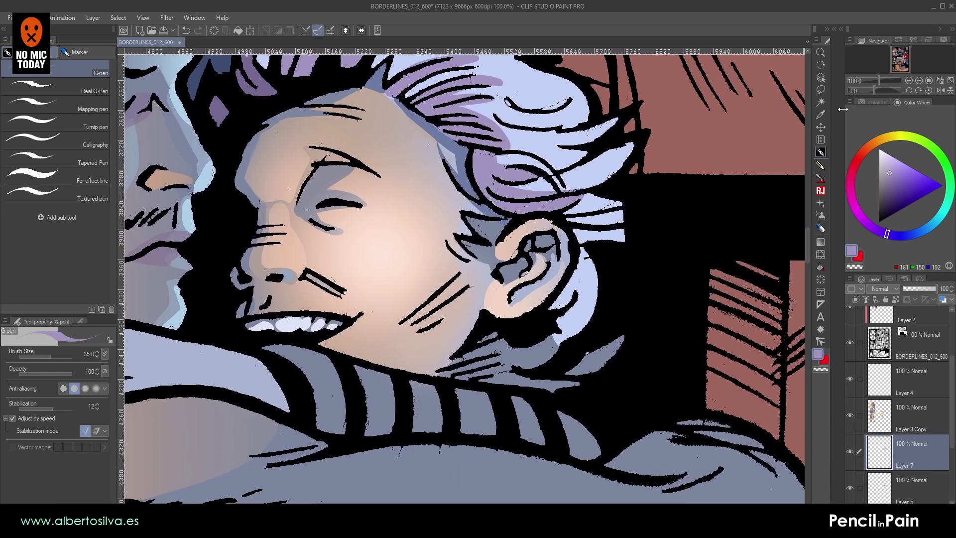
{"action": "left_click", "coordinate": [820, 91]}
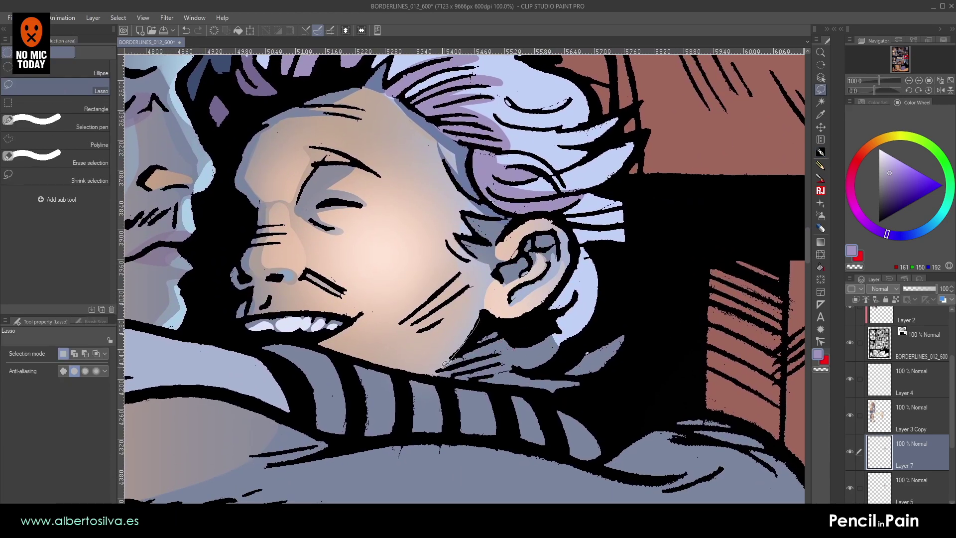
{"action": "left_click_drag", "start_coordinate": [478, 383], "coordinate": [587, 388]}
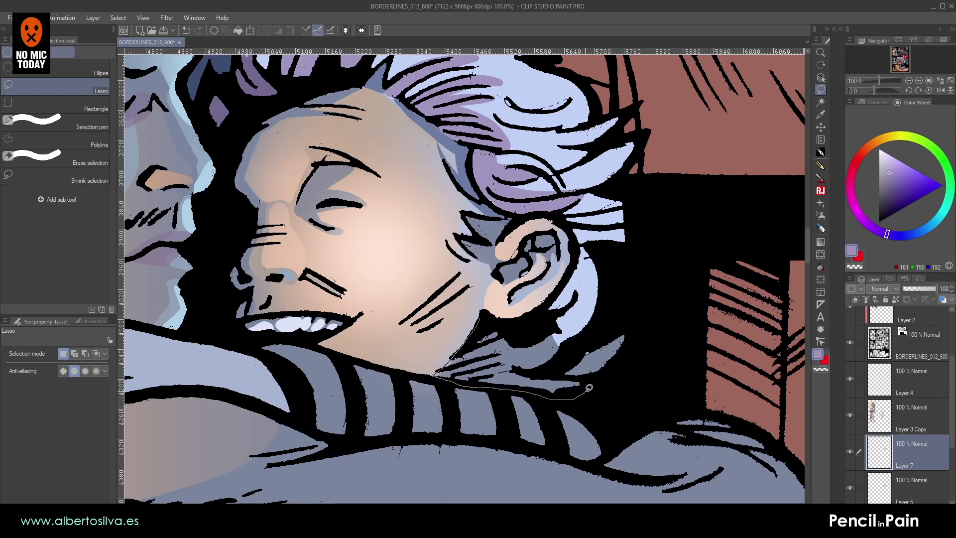
{"action": "left_click_drag", "start_coordinate": [515, 326], "coordinate": [514, 327]}
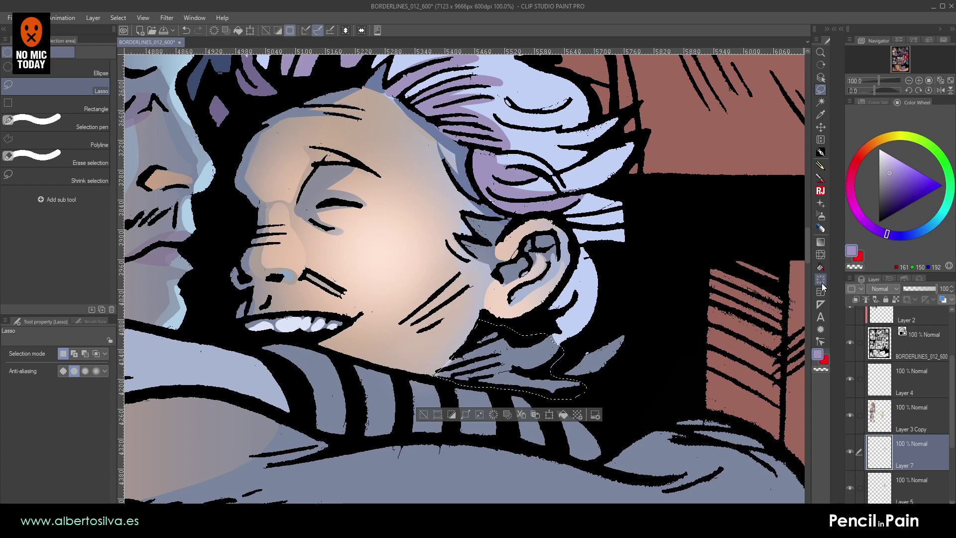
{"action": "left_click", "coordinate": [821, 242]}
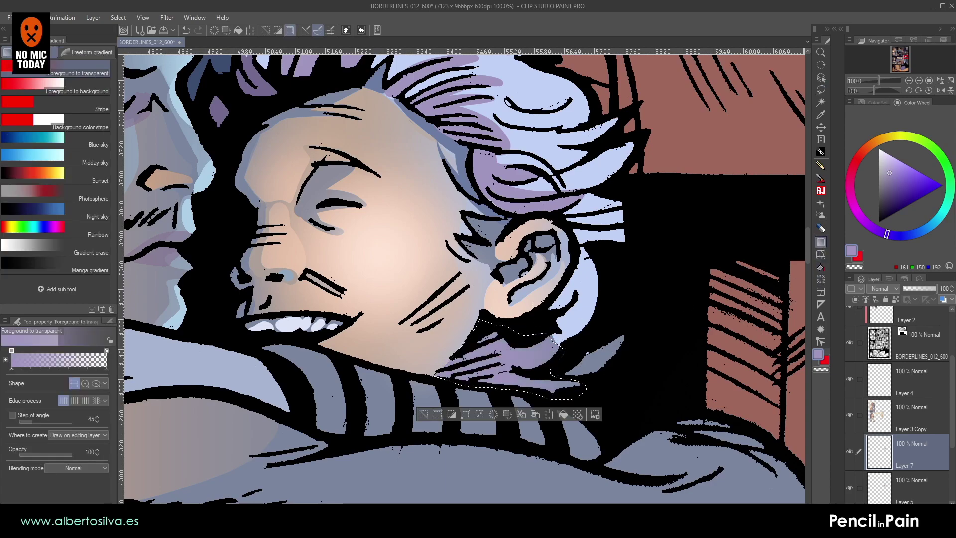
{"action": "key", "text": "ctrl+d"}
{"action": "scroll", "coordinate": [532, 304], "scroll_direction": "down", "scroll_amount": 3}
{"action": "scroll", "coordinate": [533, 309], "scroll_direction": "up", "scroll_amount": 2}
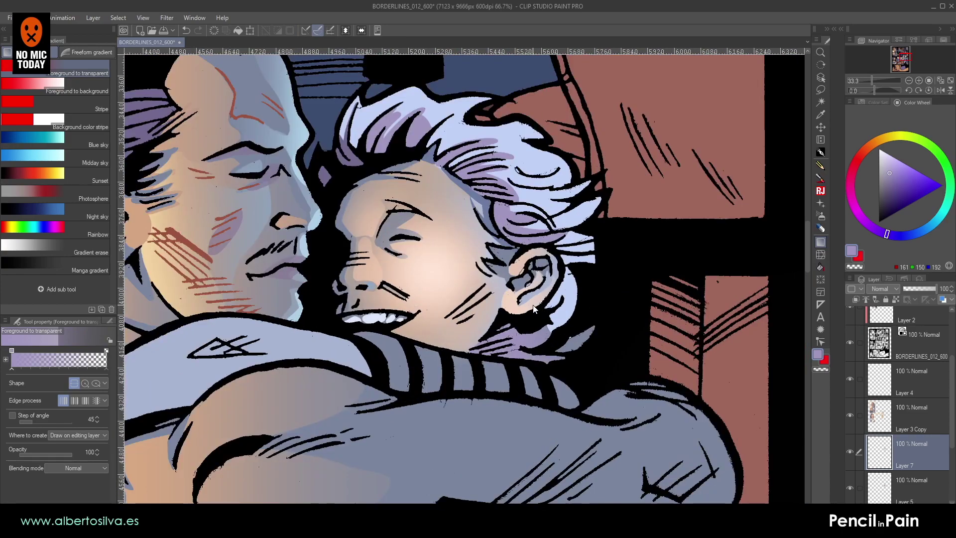
- Touch up the front lock's shadow edge with the G-pen at size 25 in the sampled hair blue, RGB 190, 200, 245
{"action": "scroll", "coordinate": [534, 309], "scroll_direction": "up", "scroll_amount": 1}
{"action": "left_click_drag", "start_coordinate": [400, 204], "coordinate": [410, 253]}
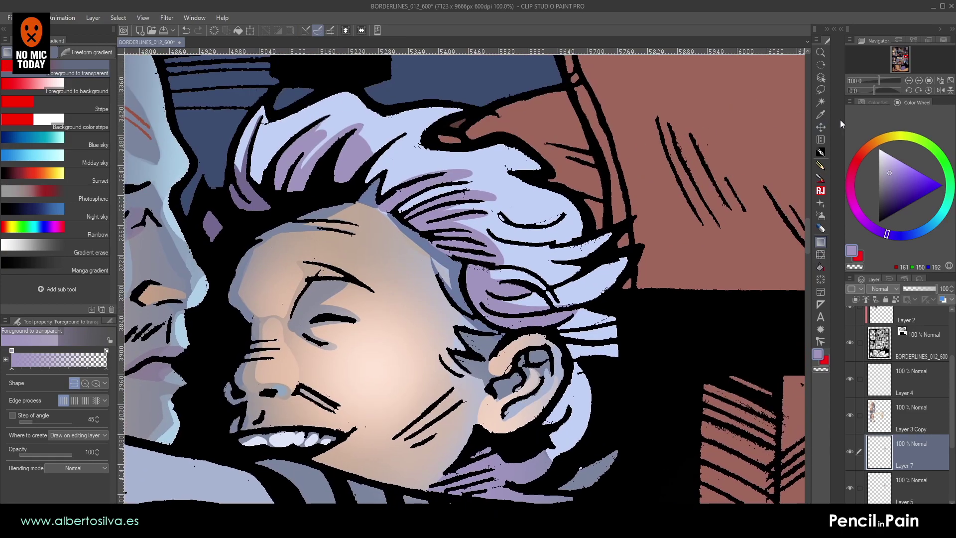
{"action": "key", "text": "r"}
{"action": "left_click_drag", "start_coordinate": [371, 113], "coordinate": [308, 124]}
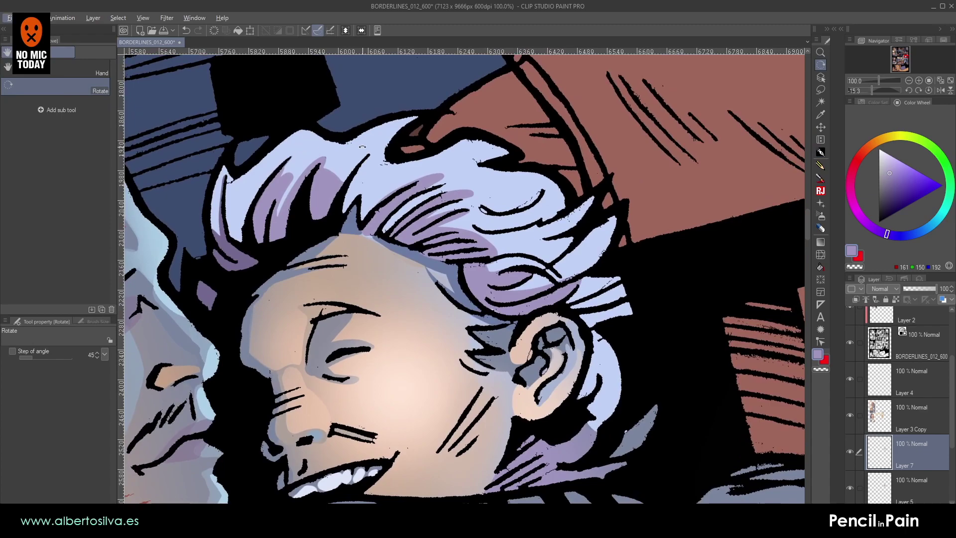
{"action": "left_click", "coordinate": [820, 152]}
{"action": "left_click", "coordinate": [307, 144], "text": "alt"}
{"action": "key", "text": "["}
{"action": "key", "text": "["}
{"action": "mouse_move", "coordinate": [261, 210]}
{"action": "left_mouse_down"}
{"action": "mouse_move", "coordinate": [282, 177]}
{"action": "mouse_move", "coordinate": [297, 173]}
{"action": "mouse_move", "coordinate": [257, 281]}
{"action": "left_mouse_up"}
{"action": "key", "text": "r"}
- Select the upper hair masses along the crown with the Lasso and fill them with foreground-to-transparent gradients in pale blue and white
{"action": "left_click", "coordinate": [821, 90]}
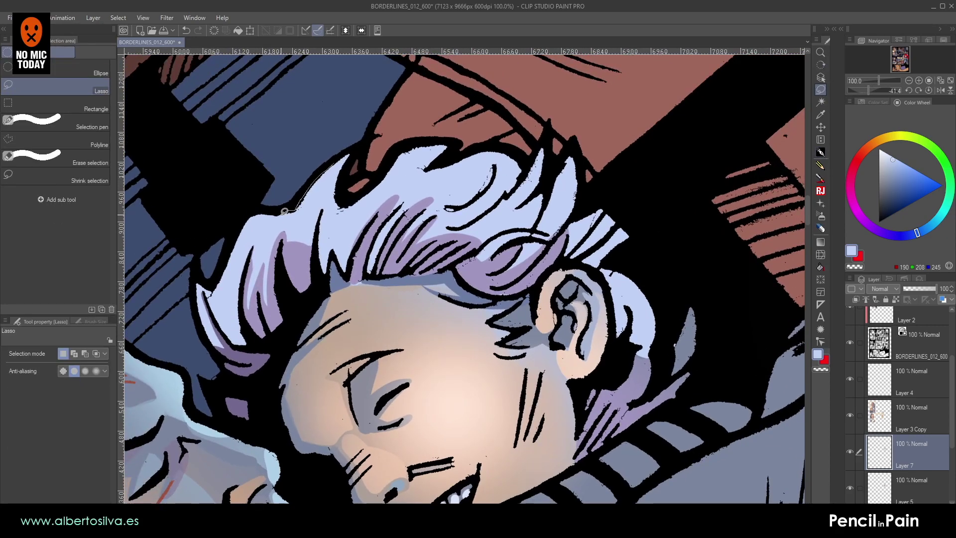
{"action": "mouse_move", "coordinate": [300, 231]}
{"action": "left_mouse_down"}
{"action": "mouse_move", "coordinate": [327, 188]}
{"action": "mouse_move", "coordinate": [316, 253]}
{"action": "left_mouse_up"}
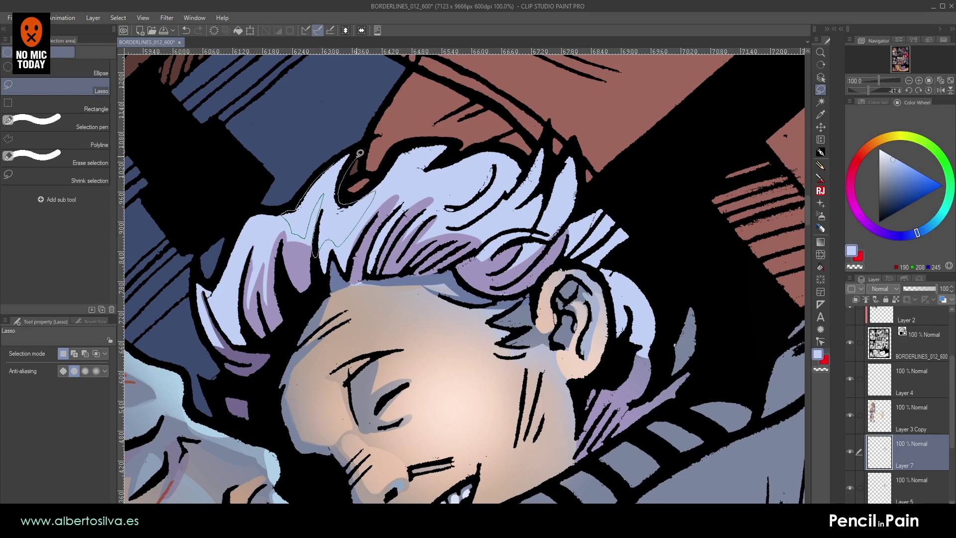
{"action": "mouse_move", "coordinate": [360, 153]}
{"action": "left_mouse_down"}
{"action": "mouse_move", "coordinate": [377, 183]}
{"action": "mouse_move", "coordinate": [362, 214]}
{"action": "left_mouse_up"}
{"action": "mouse_move", "coordinate": [455, 141]}
{"action": "left_mouse_down"}
{"action": "mouse_move", "coordinate": [422, 139]}
{"action": "mouse_move", "coordinate": [395, 151]}
{"action": "mouse_move", "coordinate": [366, 195]}
{"action": "left_mouse_up"}
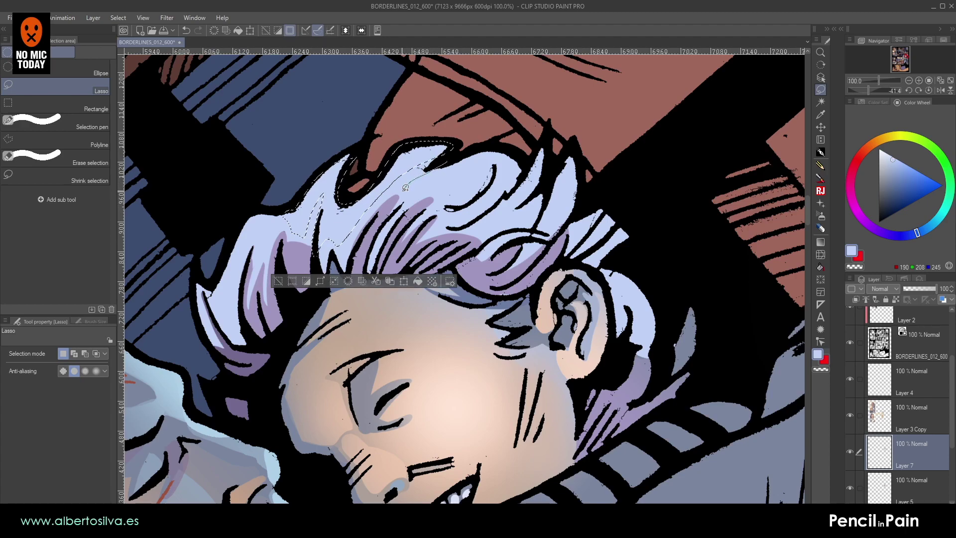
{"action": "left_click_drag", "start_coordinate": [499, 158], "coordinate": [463, 151]}
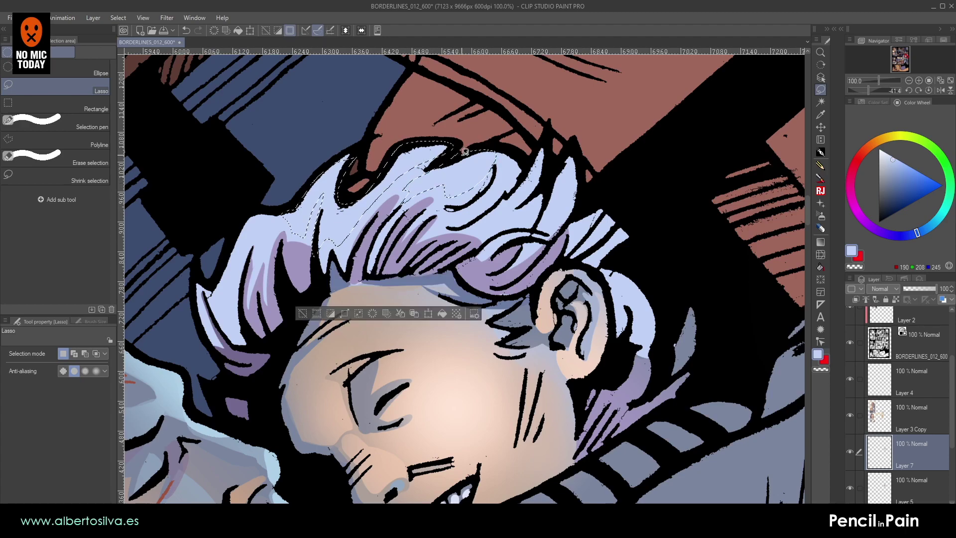
{"action": "left_click", "coordinate": [820, 242]}
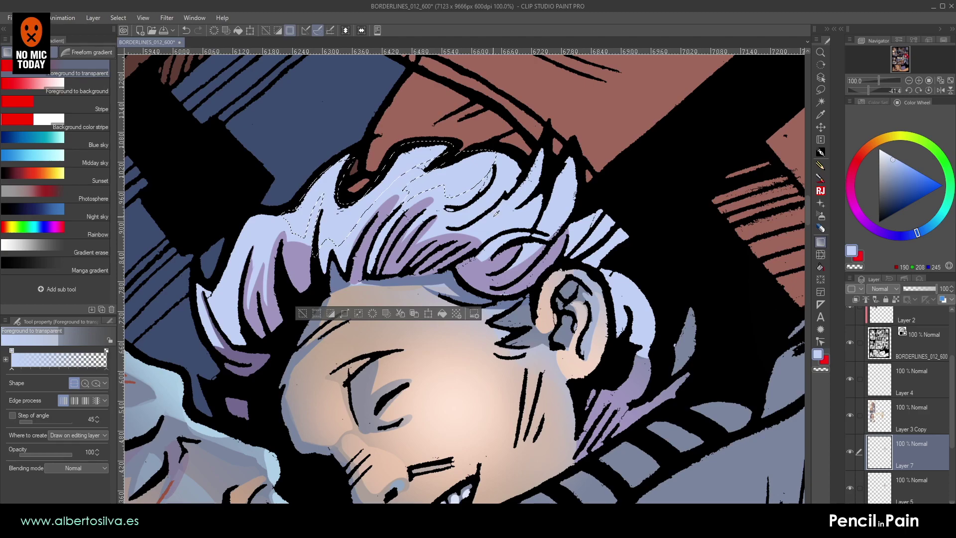
{"action": "left_click", "coordinate": [892, 158]}
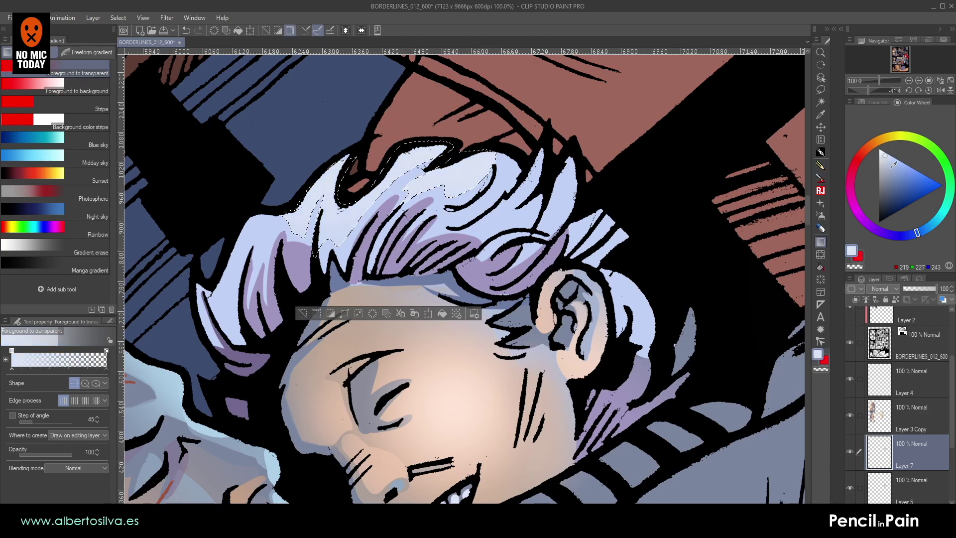
{"action": "left_click_drag", "start_coordinate": [894, 164], "coordinate": [886, 142]}
{"action": "key", "text": "ctrl+d"}
{"action": "scroll", "coordinate": [314, 180], "scroll_direction": "down", "scroll_amount": 3}
{"action": "scroll", "coordinate": [313, 181], "scroll_direction": "up", "scroll_amount": 2}
- Select the upper part of the front locks with the Lasso and highlight it with a white foreground-to-transparent gradient
{"action": "left_click_drag", "start_coordinate": [313, 181], "coordinate": [432, 167]}
{"action": "key", "text": "shift+space"}
{"action": "mouse_move", "coordinate": [344, 187]}
{"action": "left_mouse_down"}
{"action": "mouse_move", "coordinate": [482, 151]}
{"action": "mouse_move", "coordinate": [466, 151]}
{"action": "left_mouse_up"}
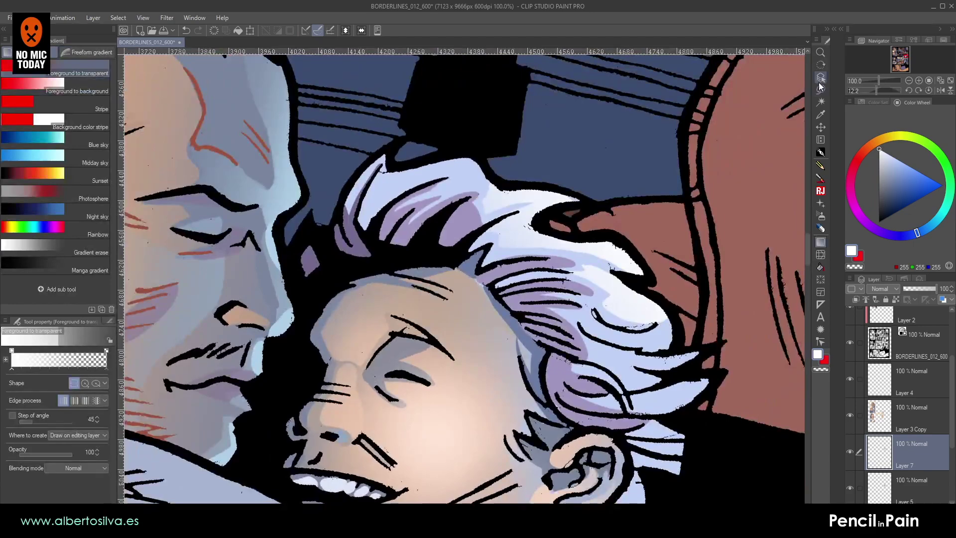
{"action": "left_click", "coordinate": [820, 90]}
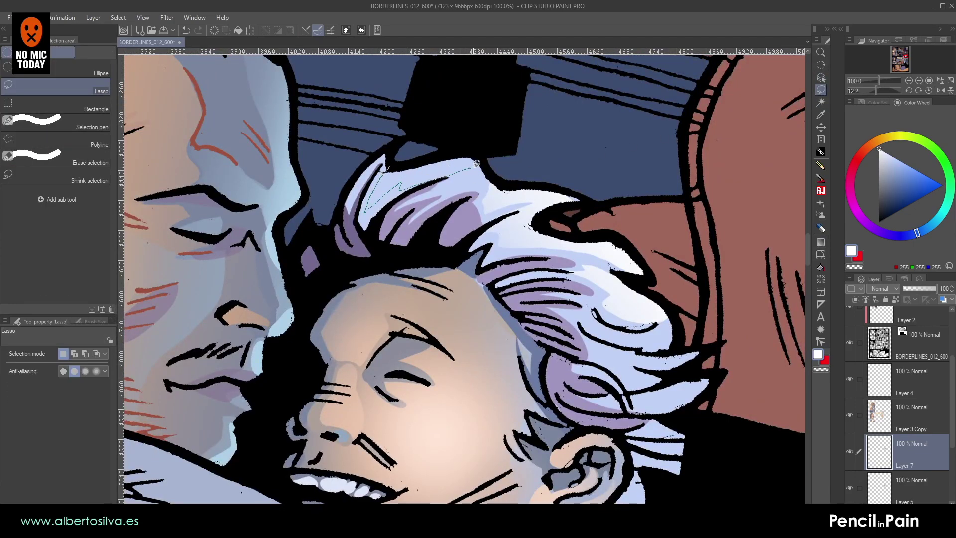
{"action": "left_click_drag", "start_coordinate": [462, 156], "coordinate": [420, 160]}
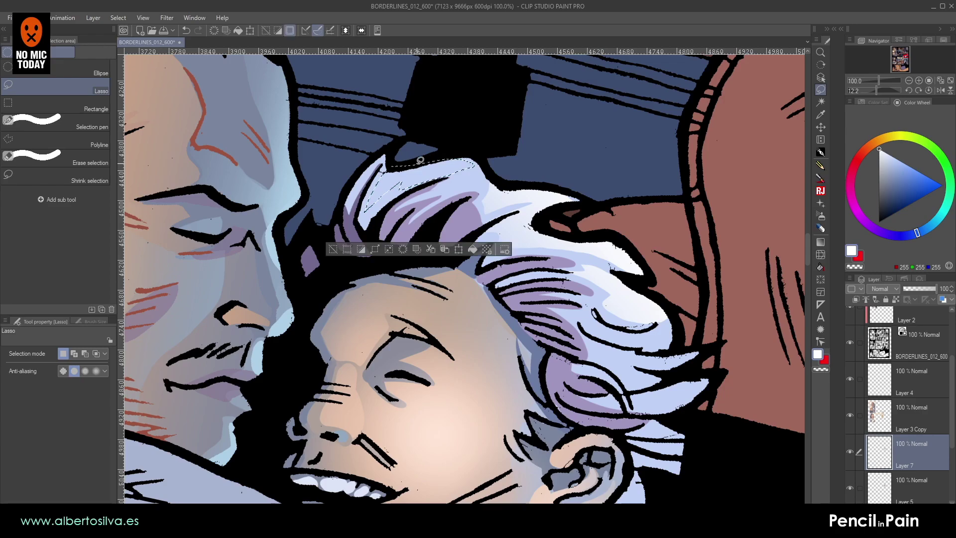
{"action": "left_click", "coordinate": [820, 241]}
{"action": "key", "text": "ctrl+d"}
{"action": "scroll", "coordinate": [418, 192], "scroll_direction": "down", "scroll_amount": 6}
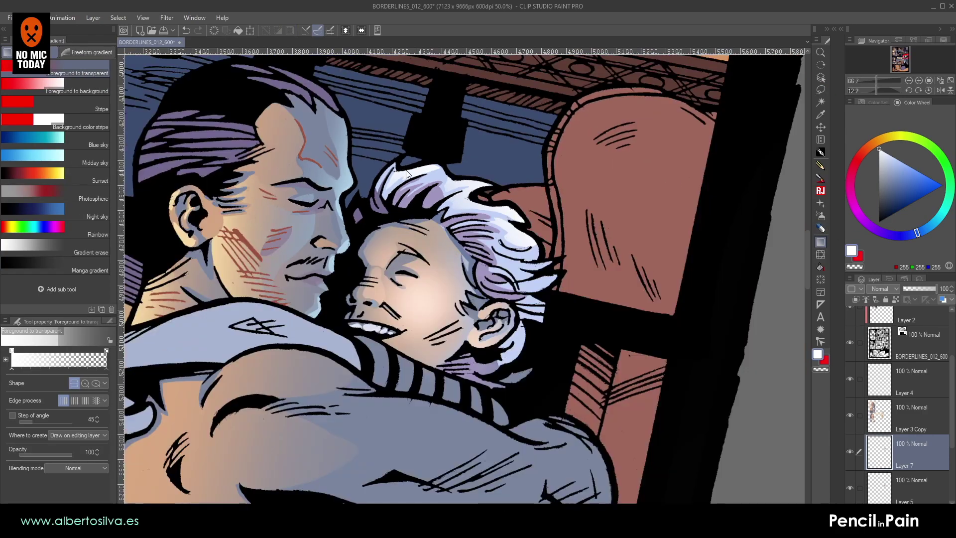
- Paint highlights on the hair behind the ear and the side wisps with the G-pen in sampled near-white, RGB 242, 244, 251
{"action": "scroll", "coordinate": [406, 170], "scroll_direction": "down", "scroll_amount": 1}
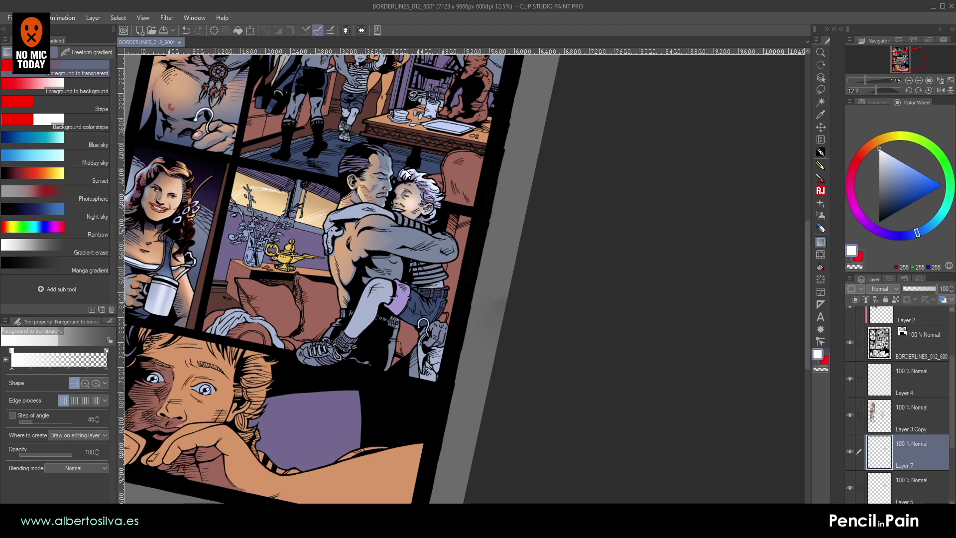
{"action": "scroll", "coordinate": [405, 169], "scroll_direction": "up", "scroll_amount": 2}
{"action": "left_click_drag", "start_coordinate": [376, 226], "coordinate": [164, 296]}
{"action": "scroll", "coordinate": [313, 255], "scroll_direction": "up", "scroll_amount": 3}
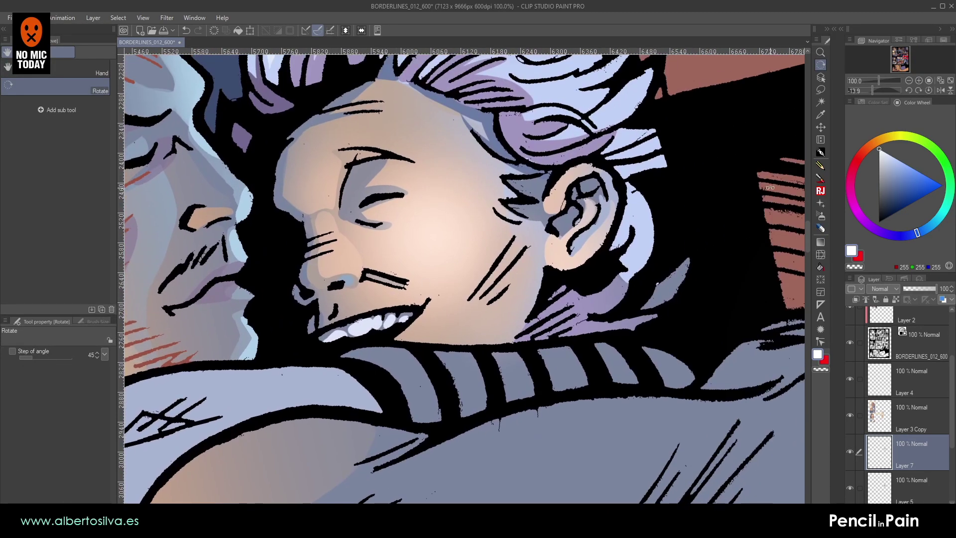
{"action": "left_click", "coordinate": [820, 151]}
{"action": "left_click_drag", "start_coordinate": [448, 204], "coordinate": [461, 301]}
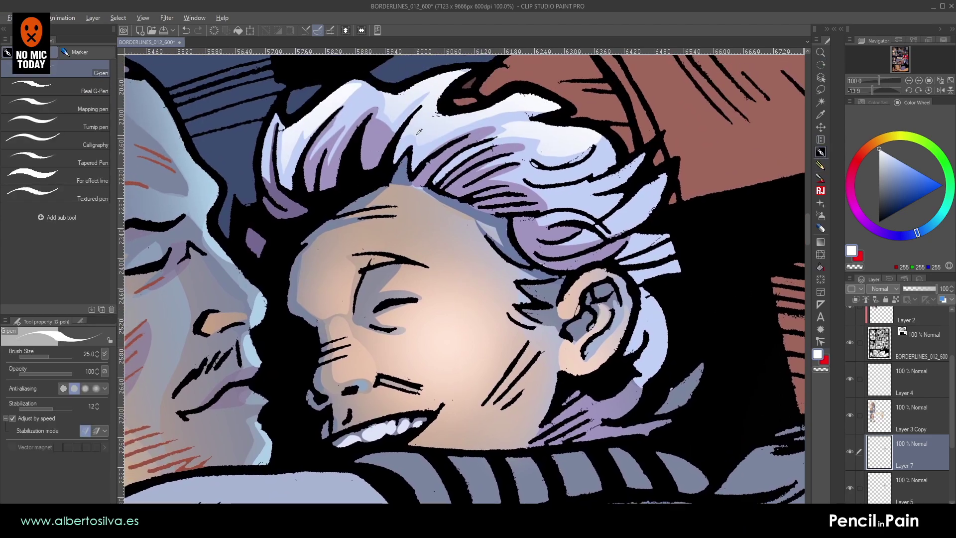
{"action": "left_click", "coordinate": [428, 101], "text": "alt"}
{"action": "left_click_drag", "start_coordinate": [561, 314], "coordinate": [511, 242]}
{"action": "mouse_move", "coordinate": [596, 220]}
{"action": "left_mouse_down"}
{"action": "mouse_move", "coordinate": [580, 262]}
{"action": "mouse_move", "coordinate": [591, 293]}
{"action": "mouse_move", "coordinate": [551, 329]}
{"action": "left_mouse_up"}
{"action": "mouse_move", "coordinate": [585, 175]}
{"action": "left_mouse_down"}
{"action": "mouse_move", "coordinate": [546, 247]}
{"action": "mouse_move", "coordinate": [622, 219]}
{"action": "left_mouse_up"}
{"action": "key", "text": "bracketright"}
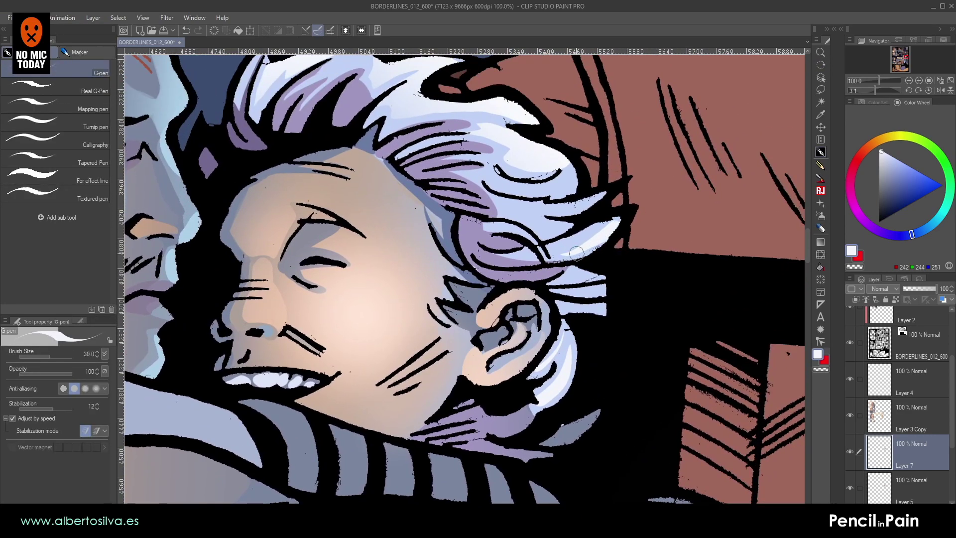
- Add near-white highlight strokes to the strands at the back of the crown with the G-pen at size 30
{"action": "left_click_drag", "start_coordinate": [536, 208], "coordinate": [603, 199]}
{"action": "left_click_drag", "start_coordinate": [520, 217], "coordinate": [561, 224]}
{"action": "left_click_drag", "start_coordinate": [507, 188], "coordinate": [571, 180]}
{"action": "left_click_drag", "start_coordinate": [530, 243], "coordinate": [636, 285]}
{"action": "left_click_drag", "start_coordinate": [496, 258], "coordinate": [580, 209]}
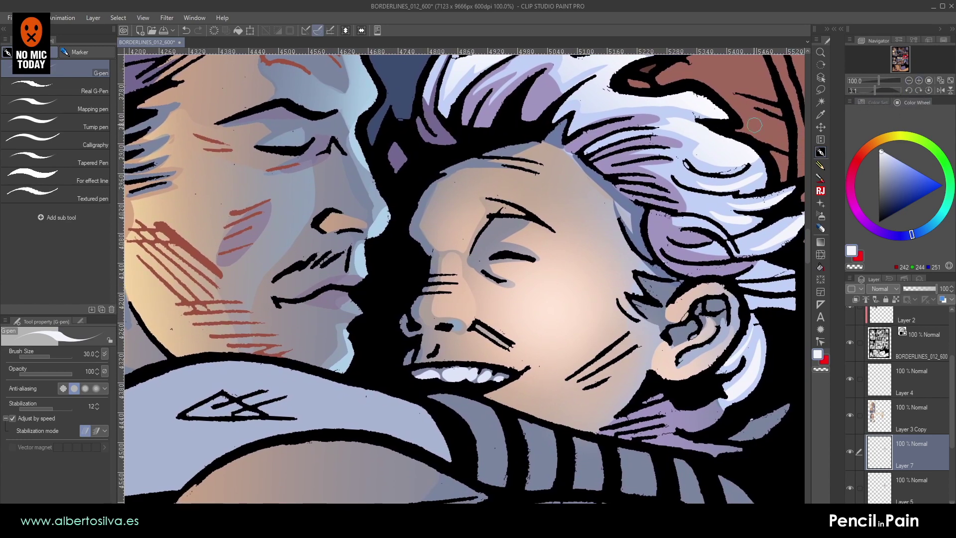
- Touch up the shading at the light-haired figure's nostril with the G-pen in sampled grey-brown, RGB 173, 160, 154
{"action": "left_click", "coordinate": [438, 319], "text": "alt"}
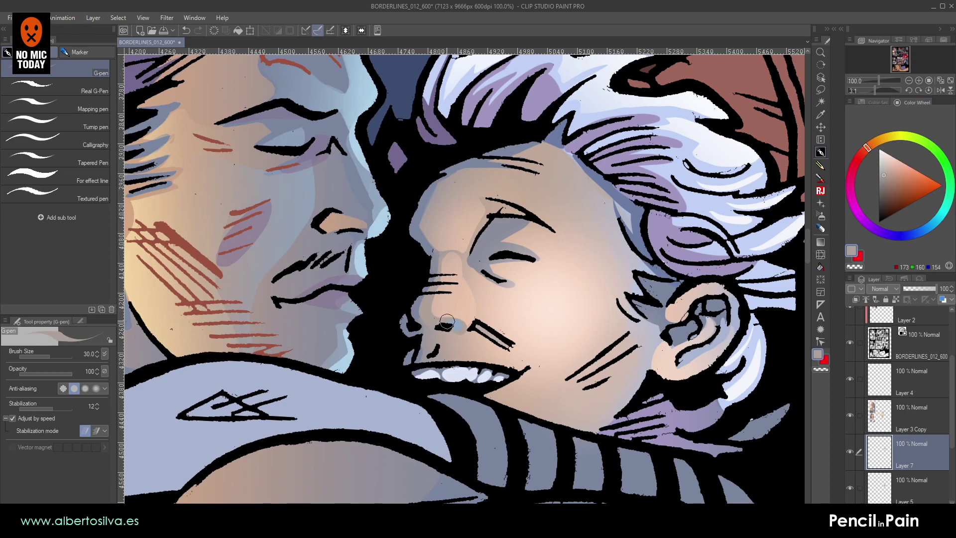
{"action": "left_click_drag", "start_coordinate": [452, 325], "coordinate": [462, 329]}
{"action": "left_click_drag", "start_coordinate": [544, 280], "coordinate": [542, 282]}
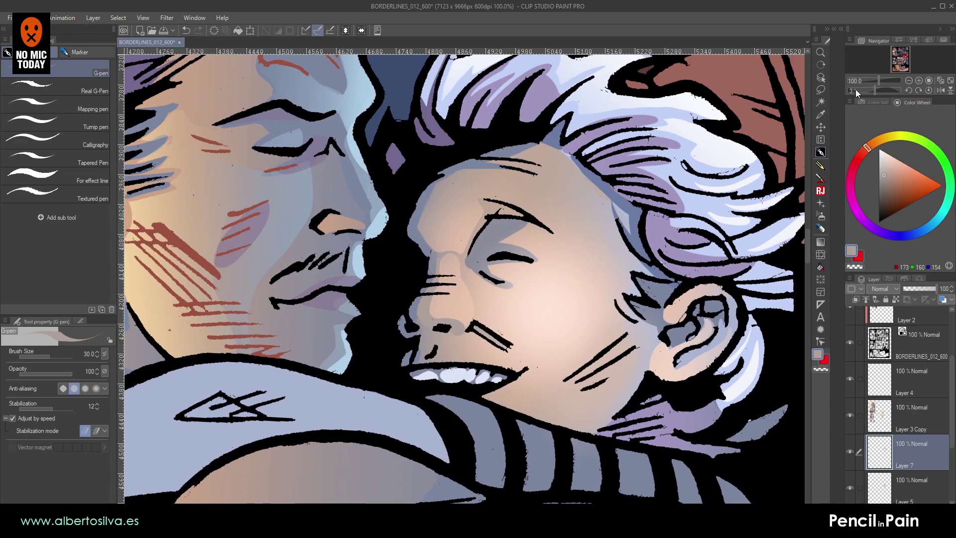
{"action": "left_click", "coordinate": [909, 80]}
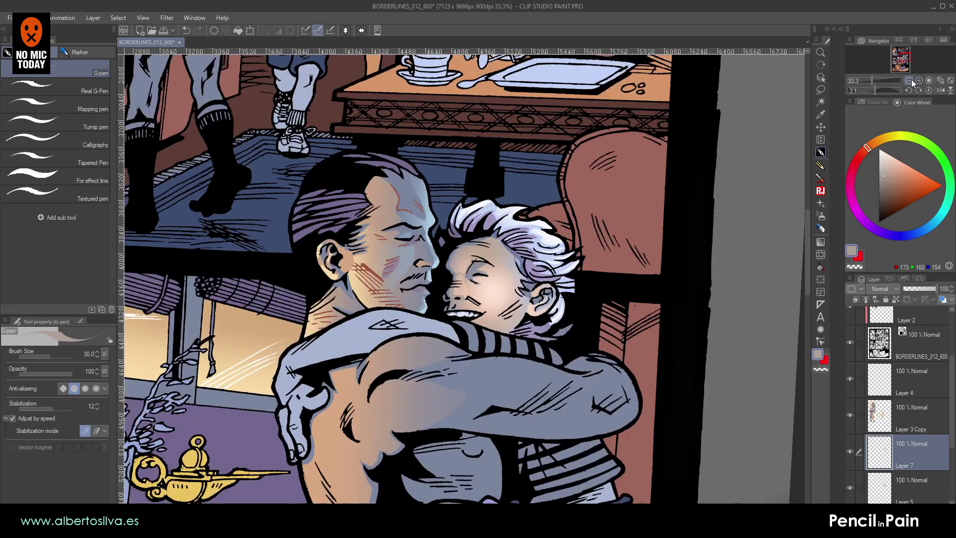
- On Layer 2, recolour the light-haired figure's forehead, nose and cheek hatching in sampled reddish brown, RGB 155, 82, 63, enlarging the G-pen to size 60
{"action": "left_click", "coordinate": [894, 320]}
{"action": "key", "text": "ctrl+plus"}
{"action": "key", "text": "ctrl+plus"}
{"action": "key", "text": "ctrl+plus"}
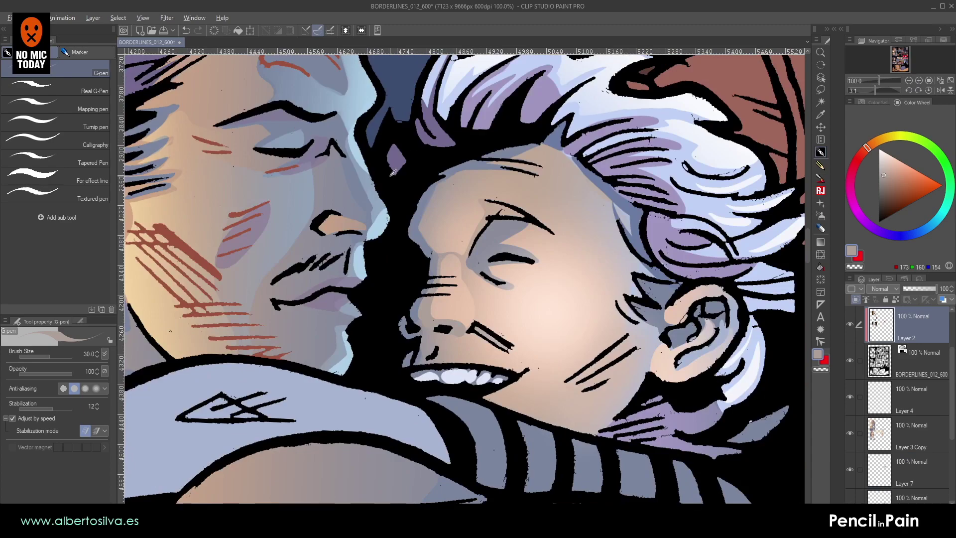
{"action": "left_click", "coordinate": [202, 256], "text": "alt"}
{"action": "mouse_move", "coordinate": [446, 260]}
{"action": "left_mouse_down"}
{"action": "mouse_move", "coordinate": [424, 253]}
{"action": "mouse_move", "coordinate": [426, 288]}
{"action": "mouse_move", "coordinate": [412, 284]}
{"action": "mouse_move", "coordinate": [406, 294]}
{"action": "left_mouse_up"}
{"action": "key", "text": "]"}
{"action": "key", "text": "]"}
{"action": "key", "text": "]"}
{"action": "mouse_move", "coordinate": [455, 315]}
{"action": "left_mouse_down"}
{"action": "mouse_move", "coordinate": [492, 341]}
{"action": "mouse_move", "coordinate": [450, 327]}
{"action": "left_mouse_up"}
{"action": "key", "text": "]"}
{"action": "key", "text": "]"}
{"action": "mouse_move", "coordinate": [567, 342]}
{"action": "left_mouse_down"}
{"action": "mouse_move", "coordinate": [544, 385]}
{"action": "mouse_move", "coordinate": [604, 339]}
{"action": "left_mouse_up"}
{"action": "key", "text": "r"}
{"action": "mouse_move", "coordinate": [520, 162]}
{"action": "left_mouse_down"}
{"action": "mouse_move", "coordinate": [402, 160]}
{"action": "mouse_move", "coordinate": [410, 157]}
{"action": "mouse_move", "coordinate": [372, 190]}
{"action": "mouse_move", "coordinate": [377, 198]}
{"action": "left_mouse_up"}
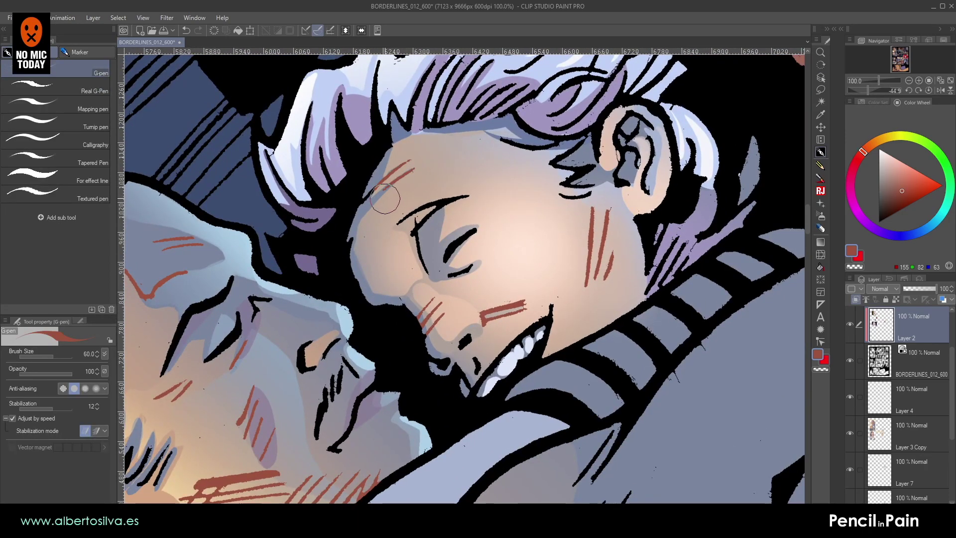
{"action": "key", "text": "r"}
{"action": "double_click", "coordinate": [377, 264]}
{"action": "key", "text": "space"}
{"action": "left_click_drag", "start_coordinate": [389, 267], "coordinate": [377, 276]}
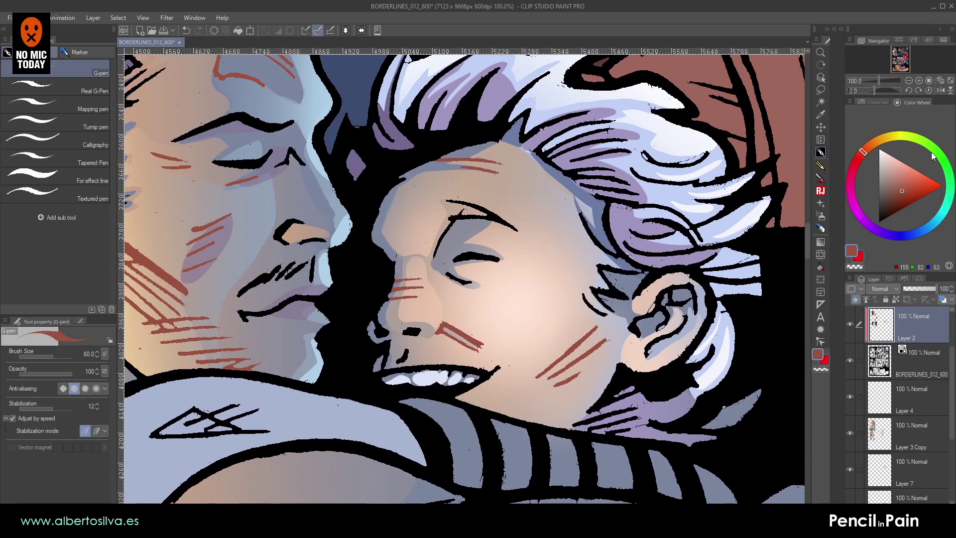
- Examine the colouring of the embracing couple up close and against the whole page
{"action": "left_click", "coordinate": [909, 80]}
{"action": "left_click", "coordinate": [907, 81]}
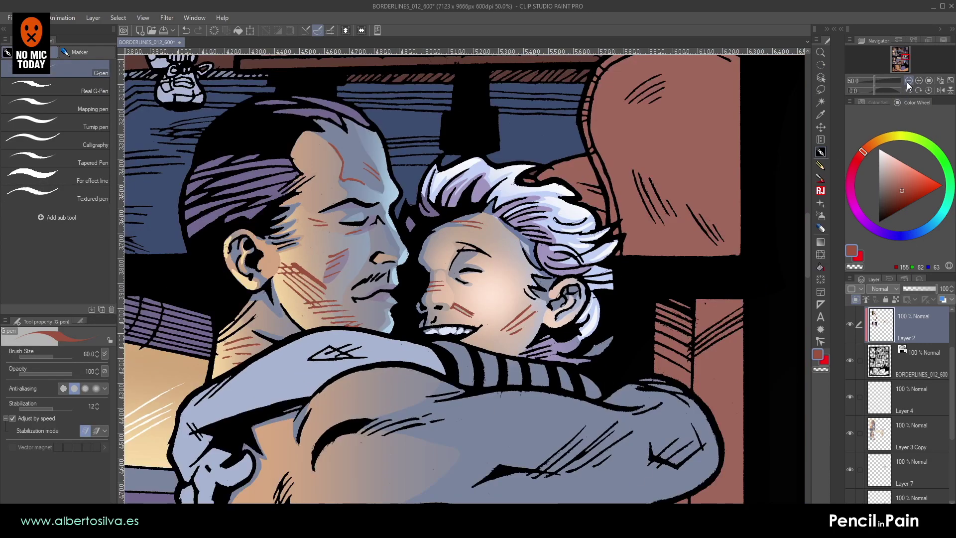
{"action": "left_click", "coordinate": [907, 82]}
{"action": "left_click", "coordinate": [908, 82]}
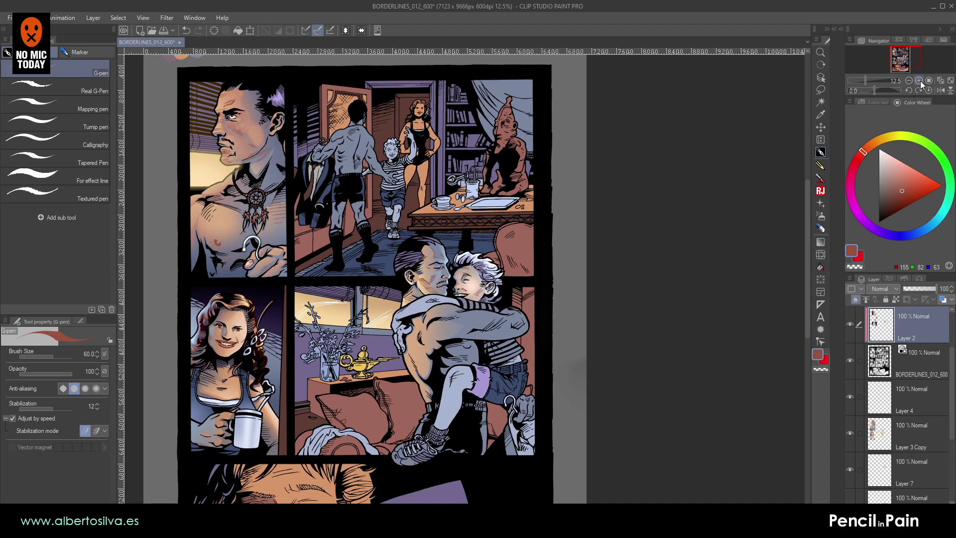
{"action": "left_click", "coordinate": [918, 80]}
{"action": "left_click", "coordinate": [918, 80]}
{"action": "left_click", "coordinate": [918, 80]}
{"action": "left_click", "coordinate": [918, 79]}
{"action": "left_click_drag", "start_coordinate": [445, 279], "coordinate": [464, 287]}
{"action": "left_click", "coordinate": [909, 82]}
{"action": "left_click", "coordinate": [909, 81]}
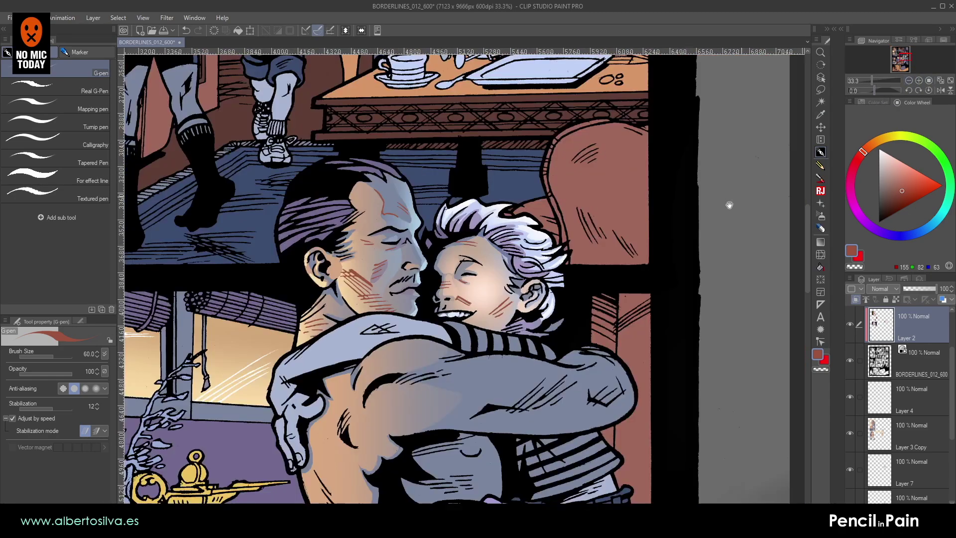
- Recolour the triangular scribble on the pale sleeve in reddish brown with the G-pen at size 90 and save the page
{"action": "left_click_drag", "start_coordinate": [623, 261], "coordinate": [647, 237]}
{"action": "key", "text": "bracketright"}
{"action": "left_click_drag", "start_coordinate": [385, 311], "coordinate": [416, 304]}
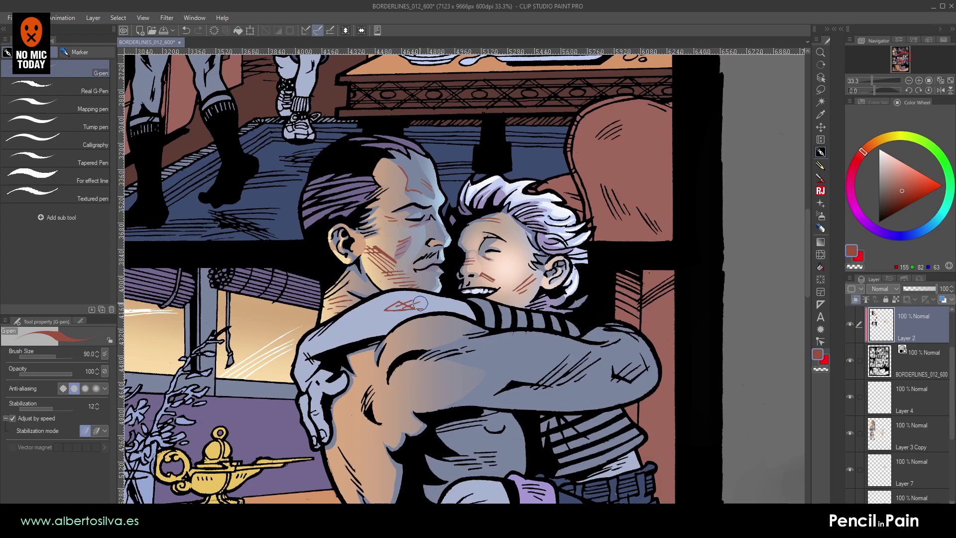
{"action": "scroll", "coordinate": [355, 392], "scroll_direction": "down", "scroll_amount": 2}
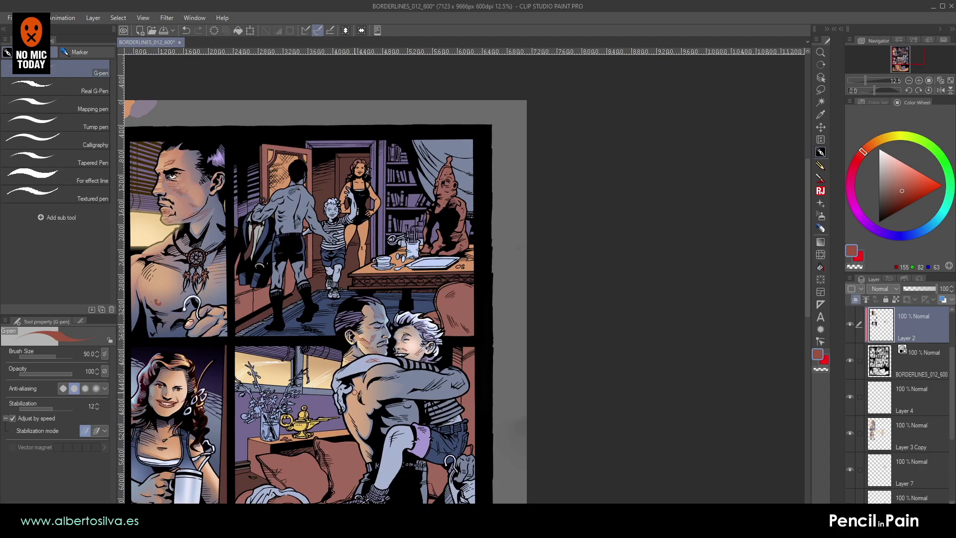
{"action": "scroll", "coordinate": [656, 198], "scroll_direction": "down", "scroll_amount": 1}
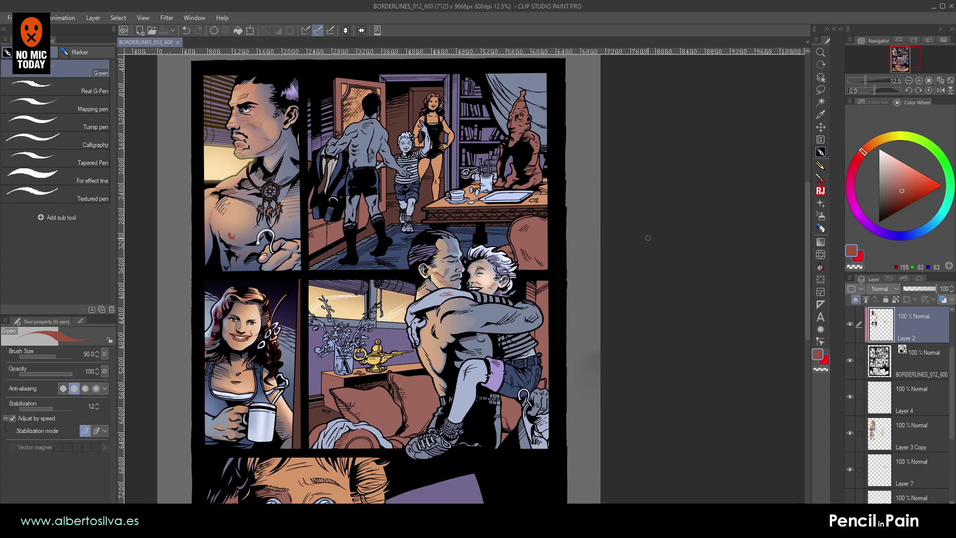
- Compare the two faces with Layer 7 hidden and shown to check what it contributes
{"action": "scroll", "coordinate": [647, 238], "scroll_direction": "up", "scroll_amount": 5}
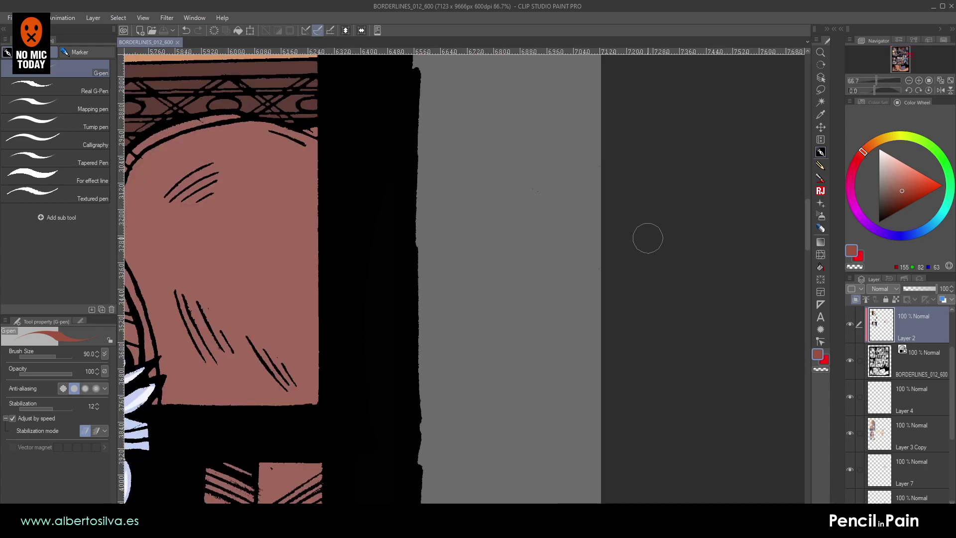
{"action": "left_click_drag", "start_coordinate": [216, 369], "coordinate": [622, 199]}
{"action": "left_click_drag", "start_coordinate": [368, 334], "coordinate": [648, 272]}
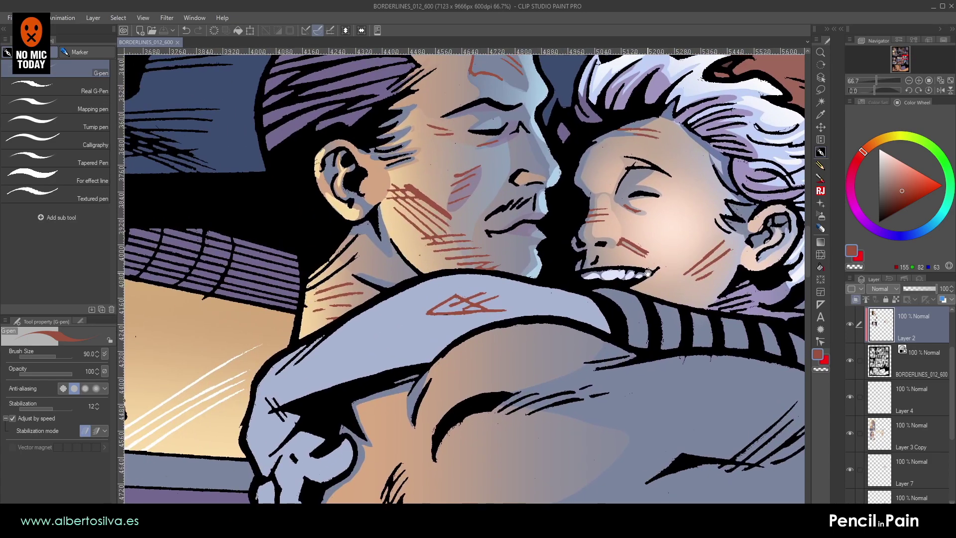
{"action": "left_click", "coordinate": [850, 396]}
{"action": "scroll", "coordinate": [846, 423], "scroll_direction": "down", "scroll_amount": 1}
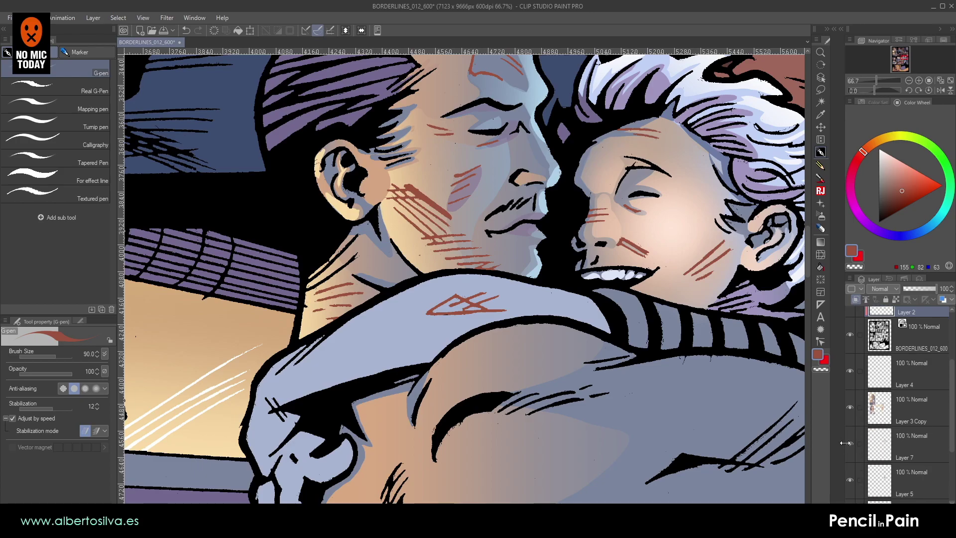
{"action": "left_click", "coordinate": [849, 446]}
{"action": "left_click", "coordinate": [849, 446]}
{"action": "left_click", "coordinate": [848, 446]}
{"action": "left_click", "coordinate": [849, 446]}
{"action": "left_click_drag", "start_coordinate": [452, 242], "coordinate": [470, 328]}
- Merge Layer 7 and Layer 5 down into Layer 3 Copy 2 and check the merged layer by toggling its visibility
{"action": "left_click", "coordinate": [886, 444]}
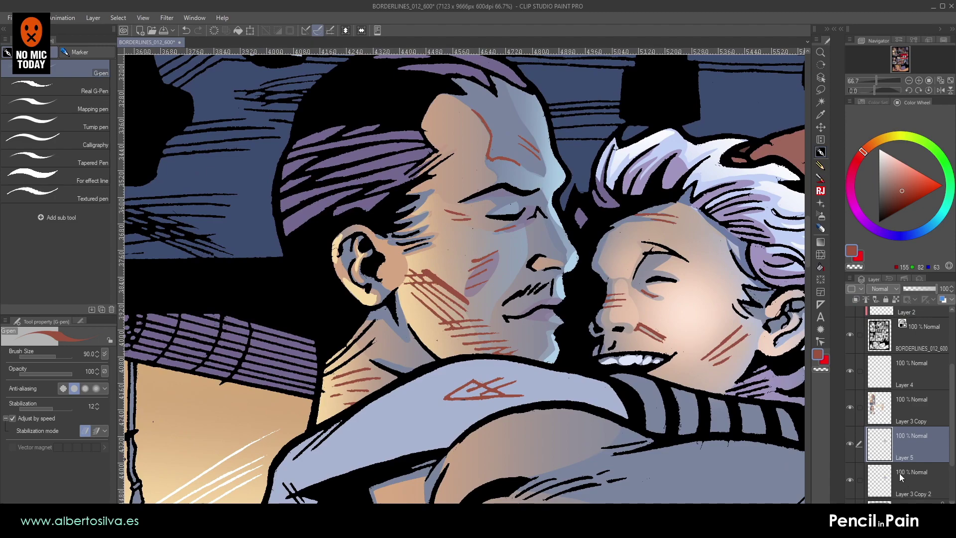
{"action": "key", "text": "ctrl+e"}
{"action": "left_click", "coordinate": [849, 444]}
{"action": "left_click", "coordinate": [849, 444]}
{"action": "left_click", "coordinate": [849, 444]}
{"action": "left_click", "coordinate": [849, 444]}
{"action": "left_click_drag", "start_coordinate": [675, 350], "coordinate": [621, 377]}
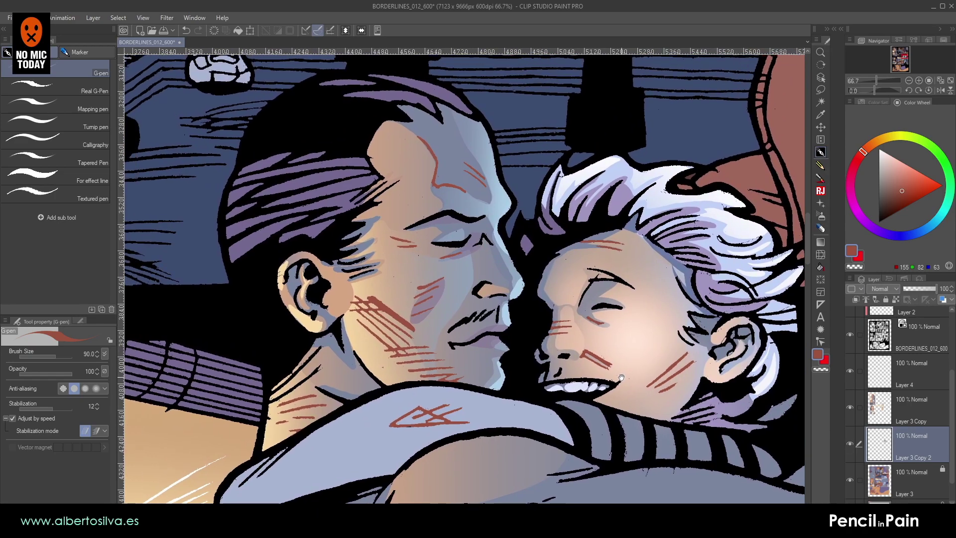
{"action": "left_click_drag", "start_coordinate": [609, 326], "coordinate": [684, 370]}
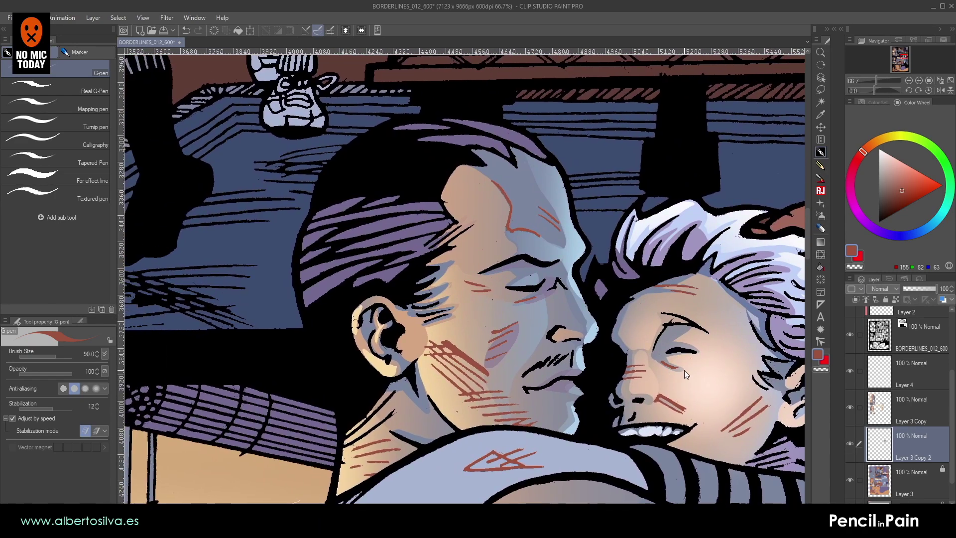
- Select the back portions of the dark-haired man's purple hair strands above the ear with the Lasso
{"action": "scroll", "coordinate": [683, 369], "scroll_direction": "up", "scroll_amount": 2}
{"action": "left_click_drag", "start_coordinate": [193, 102], "coordinate": [621, 296]}
{"action": "key", "text": "r"}
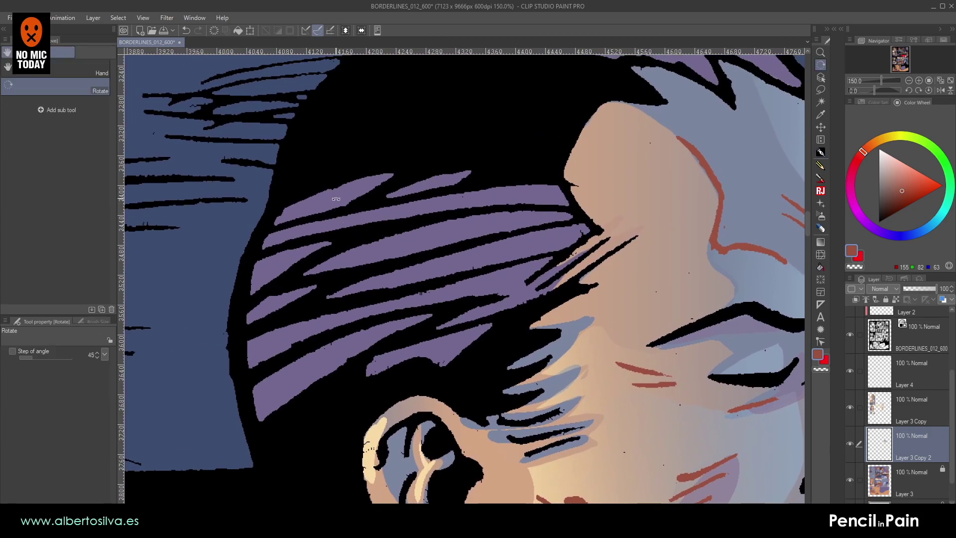
{"action": "left_click_drag", "start_coordinate": [335, 197], "coordinate": [315, 246]}
{"action": "left_click", "coordinate": [820, 89]}
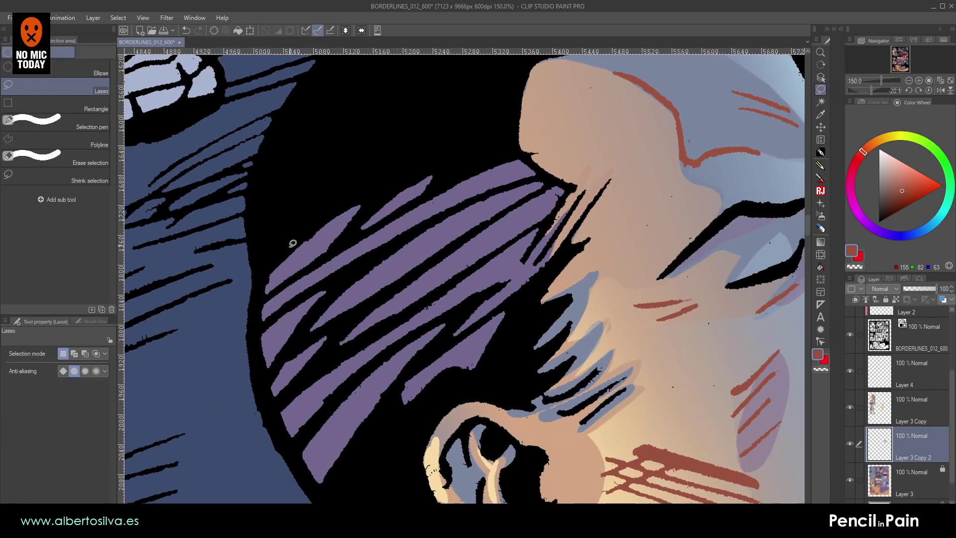
{"action": "left_click_drag", "start_coordinate": [305, 259], "coordinate": [299, 290]}
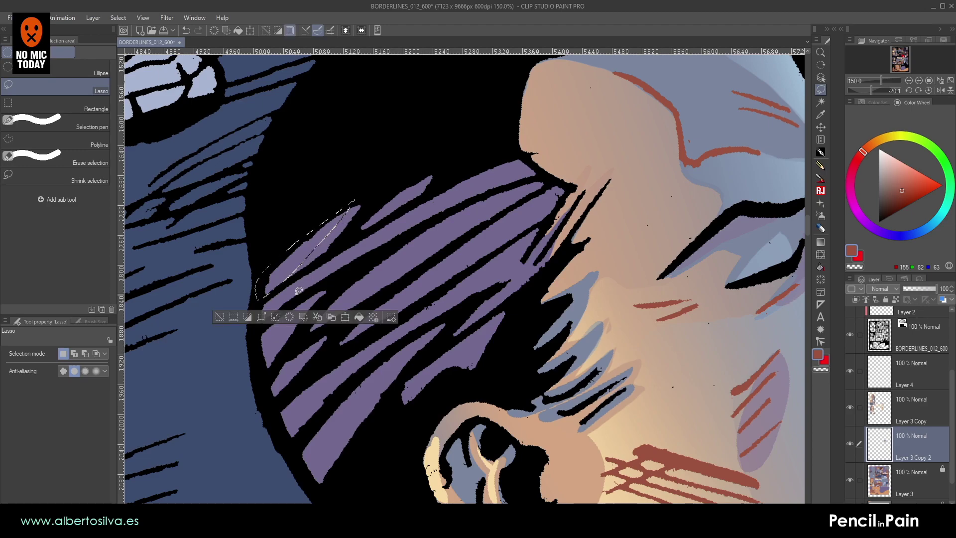
{"action": "left_click_drag", "start_coordinate": [383, 236], "coordinate": [289, 316]}
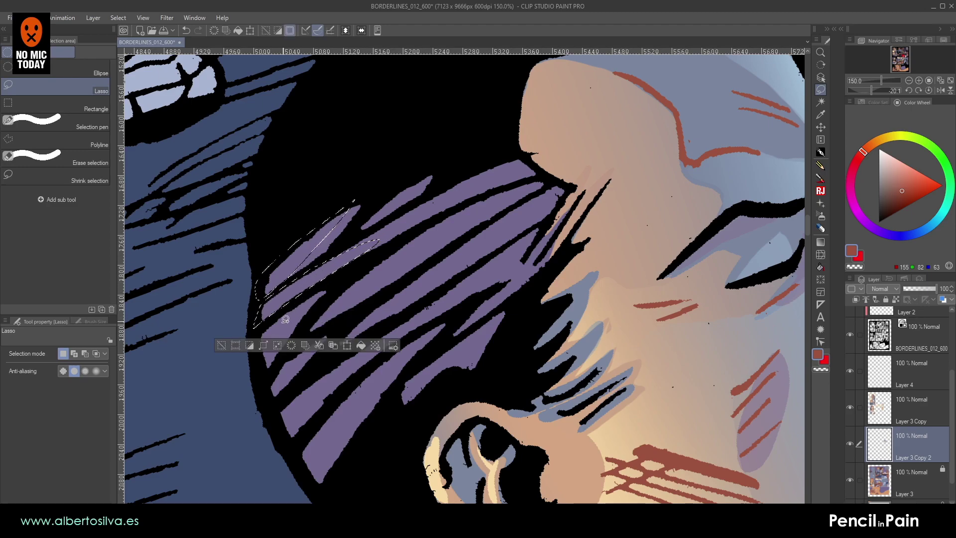
{"action": "left_click_drag", "start_coordinate": [346, 280], "coordinate": [344, 283]}
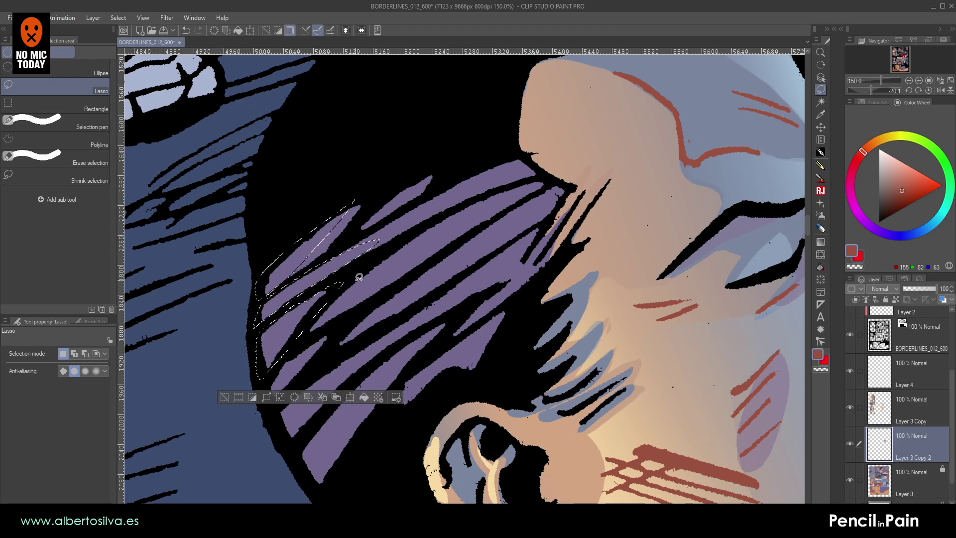
{"action": "left_click_drag", "start_coordinate": [470, 229], "coordinate": [371, 272]}
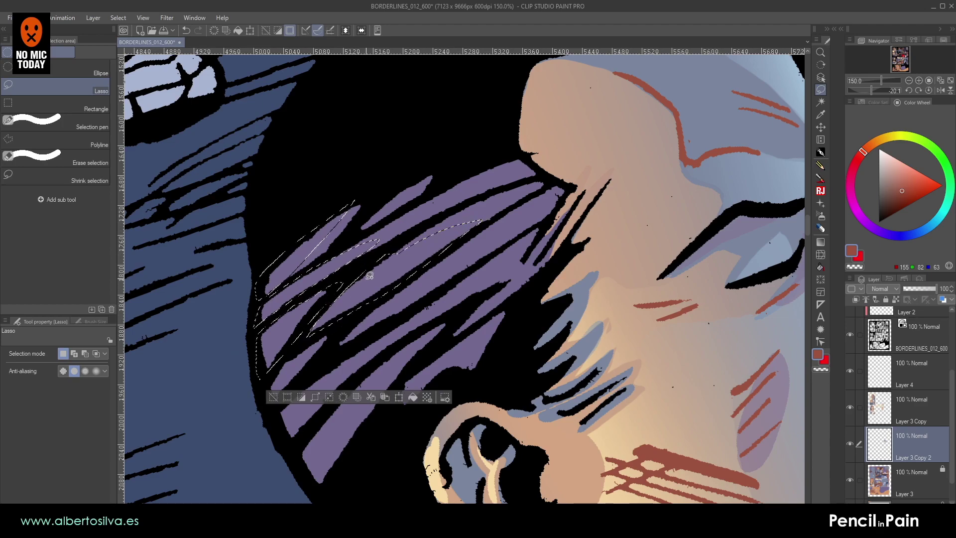
{"action": "left_click_drag", "start_coordinate": [346, 330], "coordinate": [349, 327]}
{"action": "mouse_move", "coordinate": [404, 284]}
{"action": "left_mouse_down"}
{"action": "mouse_move", "coordinate": [354, 342]}
{"action": "mouse_move", "coordinate": [474, 269]}
{"action": "mouse_move", "coordinate": [407, 289]}
{"action": "left_mouse_up"}
{"action": "mouse_move", "coordinate": [378, 336]}
{"action": "left_mouse_down"}
{"action": "mouse_move", "coordinate": [388, 303]}
{"action": "mouse_move", "coordinate": [294, 362]}
{"action": "mouse_move", "coordinate": [313, 397]}
{"action": "mouse_move", "coordinate": [442, 276]}
{"action": "mouse_move", "coordinate": [379, 301]}
{"action": "mouse_move", "coordinate": [389, 327]}
{"action": "mouse_move", "coordinate": [324, 386]}
{"action": "mouse_move", "coordinate": [324, 411]}
{"action": "mouse_move", "coordinate": [350, 451]}
{"action": "mouse_move", "coordinate": [428, 309]}
{"action": "mouse_move", "coordinate": [408, 310]}
{"action": "left_mouse_up"}
{"action": "mouse_move", "coordinate": [481, 288]}
{"action": "left_mouse_down"}
{"action": "mouse_move", "coordinate": [425, 356]}
{"action": "mouse_move", "coordinate": [490, 301]}
{"action": "mouse_move", "coordinate": [472, 296]}
{"action": "left_mouse_up"}
{"action": "key", "text": "shift+space"}
{"action": "double_click", "coordinate": [402, 284]}
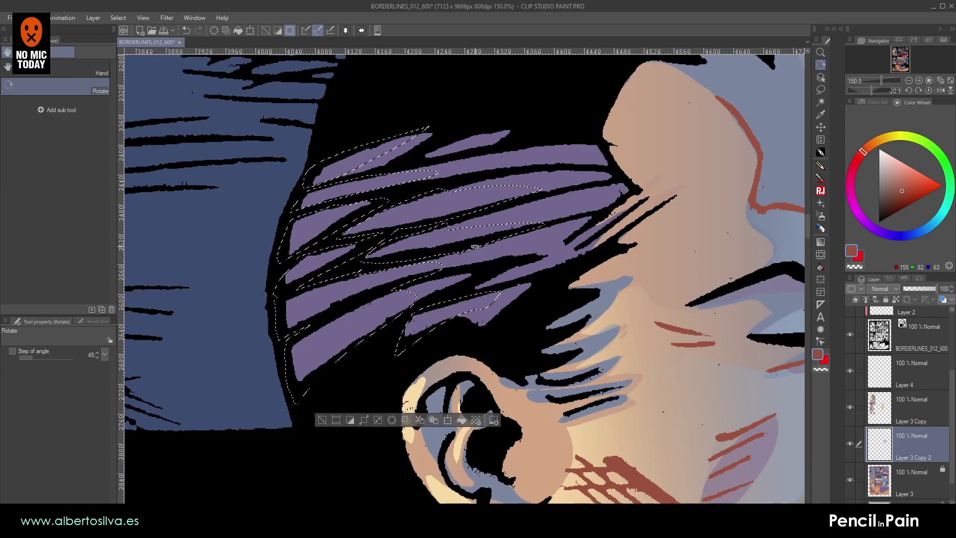
- Fill the selected hair strands with a foreground-to-transparent gradient in sampled warm tan, RGB 236, 201, 151, and clear the selection
{"action": "left_click", "coordinate": [908, 80]}
{"action": "left_click", "coordinate": [909, 80]}
{"action": "left_click", "coordinate": [909, 80]}
{"action": "left_click", "coordinate": [909, 78]}
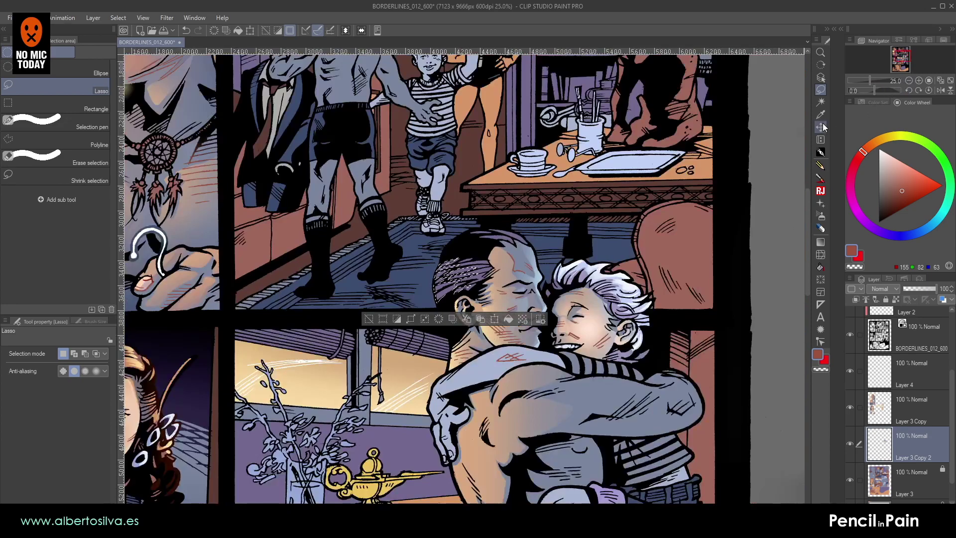
{"action": "left_click", "coordinate": [820, 242]}
{"action": "left_click", "coordinate": [400, 389], "text": "alt"}
{"action": "left_click_drag", "start_coordinate": [427, 284], "coordinate": [498, 242]}
{"action": "key", "text": "ctrl+z"}
{"action": "left_click_drag", "start_coordinate": [436, 287], "coordinate": [471, 279]}
{"action": "key", "text": "ctrl+z"}
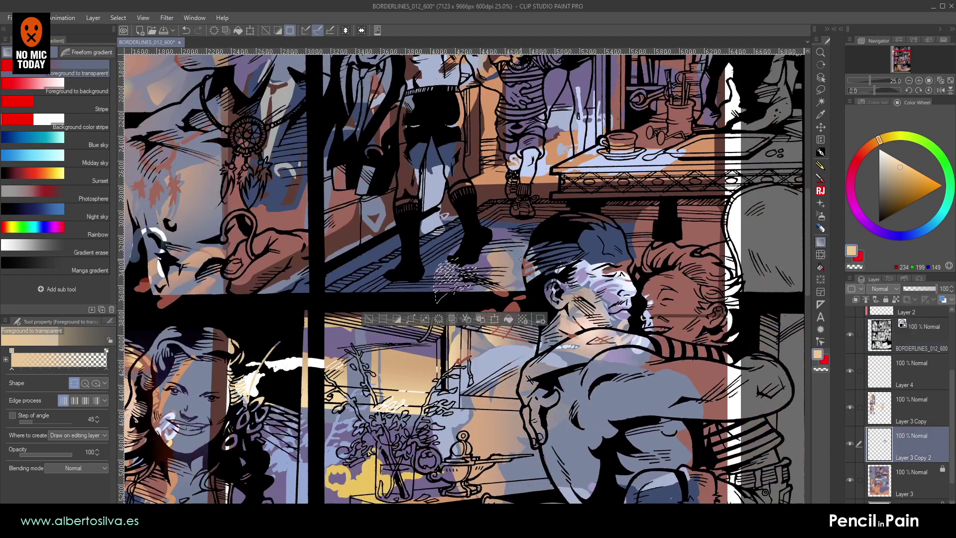
{"action": "key", "text": "ctrl+z"}
{"action": "left_click", "coordinate": [418, 368], "text": "alt"}
{"action": "left_click_drag", "start_coordinate": [427, 292], "coordinate": [465, 286]}
{"action": "key", "text": "ctrl+d"}
- Select the pale blue sleeve and hand around the man's shoulders on Layer 3 with Auto select referring to the editing layer only
{"action": "left_click_drag", "start_coordinate": [544, 433], "coordinate": [481, 339]}
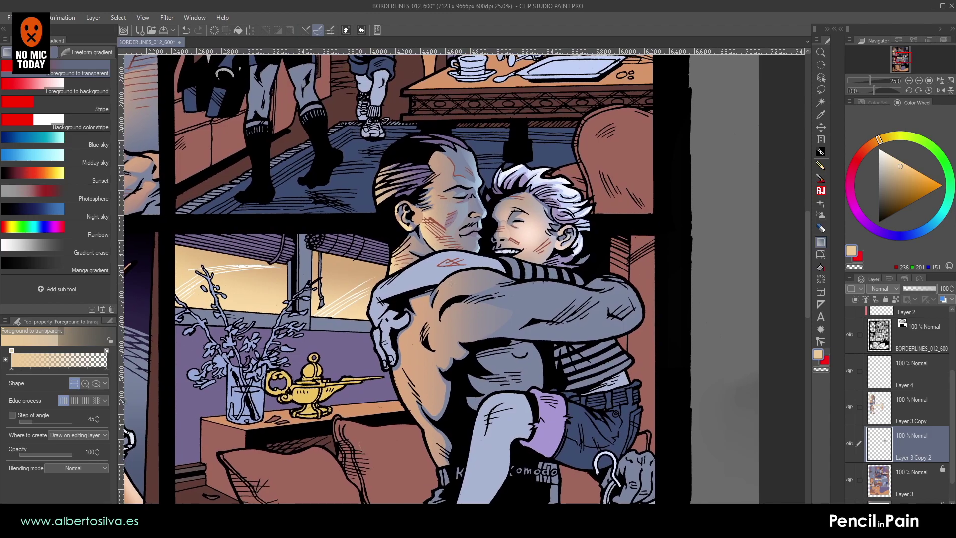
{"action": "scroll", "coordinate": [451, 284], "scroll_direction": "up", "scroll_amount": 3}
{"action": "left_click_drag", "start_coordinate": [557, 106], "coordinate": [624, 144]}
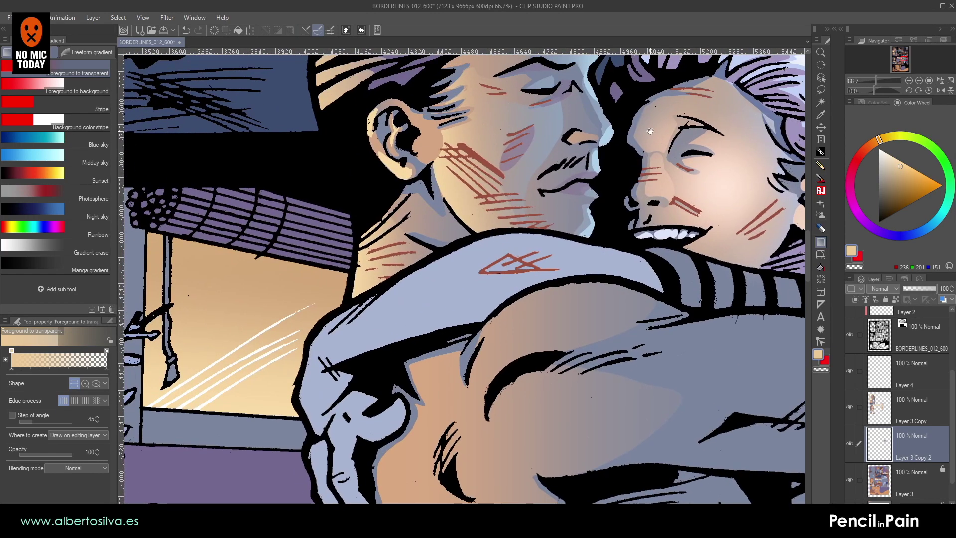
{"action": "left_click", "coordinate": [821, 90]}
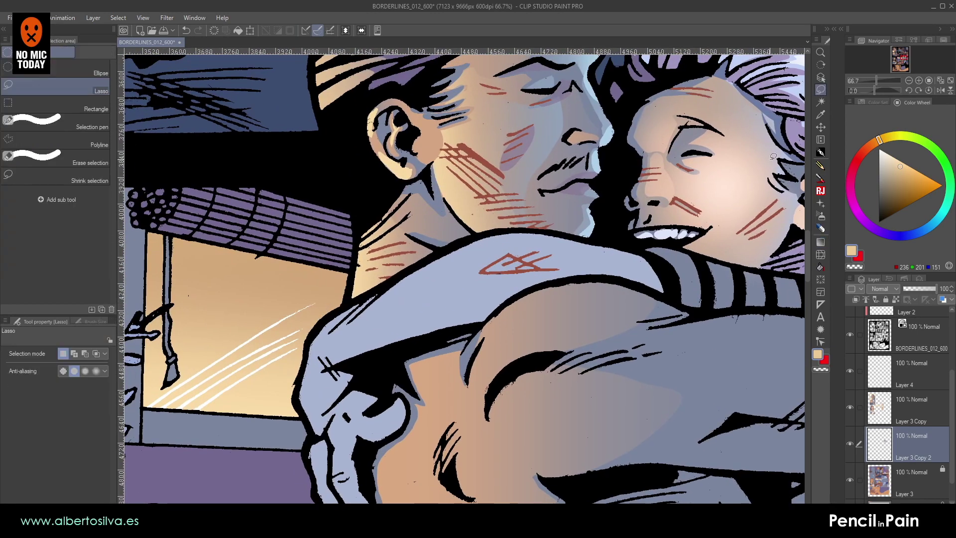
{"action": "left_click", "coordinate": [820, 102]}
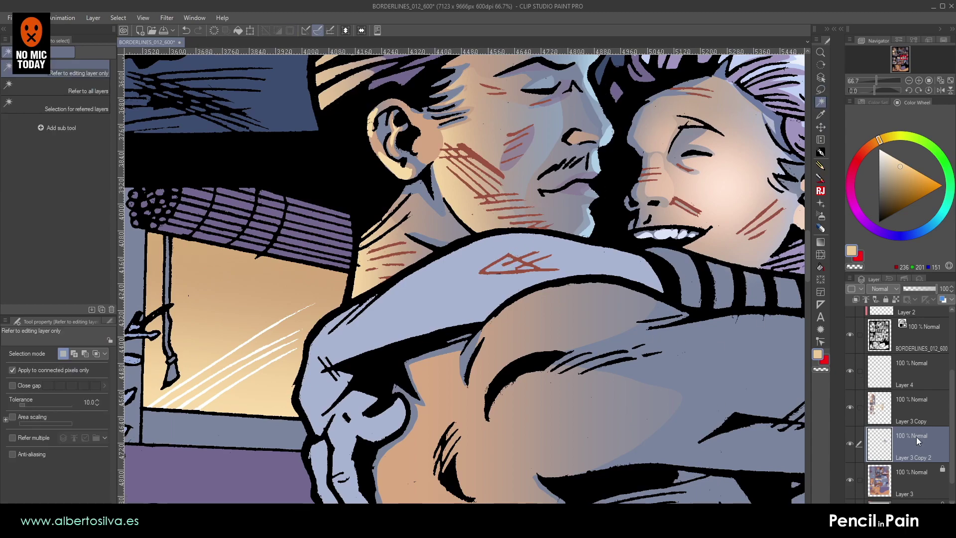
{"action": "left_click", "coordinate": [886, 470]}
{"action": "left_click", "coordinate": [411, 281]}
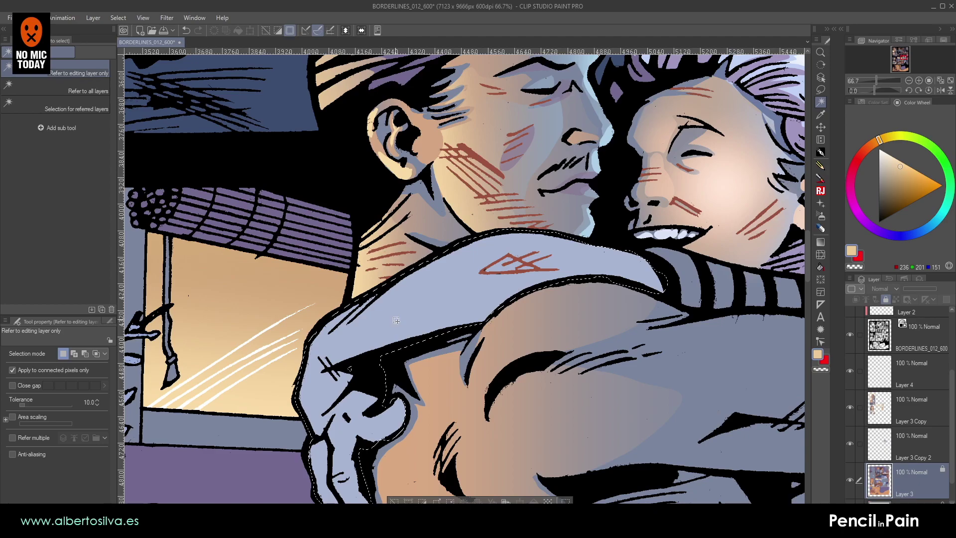
- Paste the selected sleeve and hand onto a new layer, unlock it and lock its transparent pixels, with the Soft airbrush ready
{"action": "left_click", "coordinate": [819, 153]}
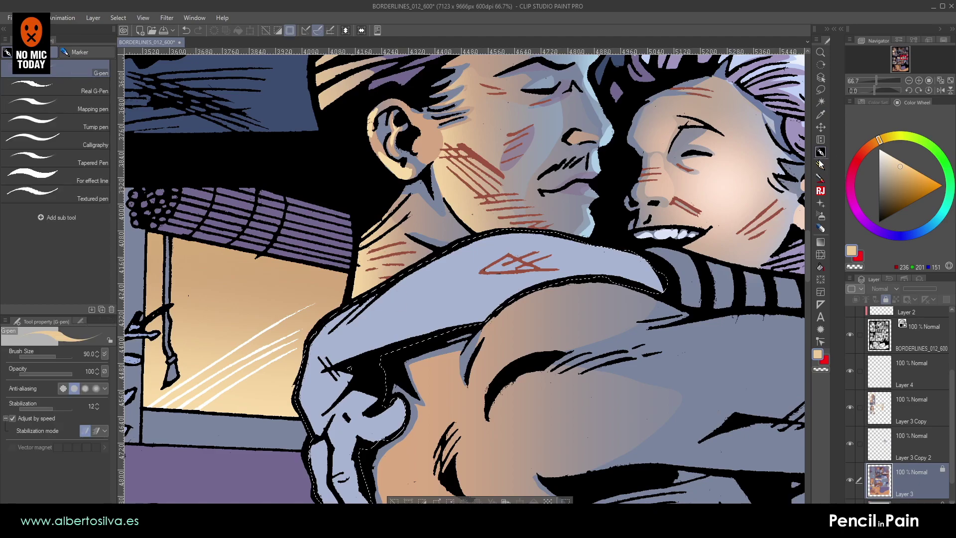
{"action": "left_click", "coordinate": [821, 215]}
{"action": "left_click_drag", "start_coordinate": [438, 263], "coordinate": [495, 269]}
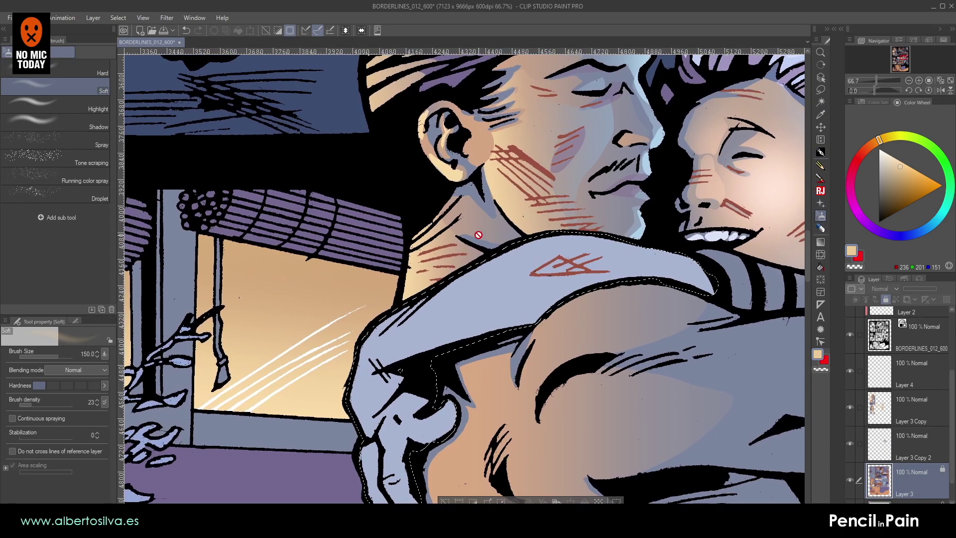
{"action": "key", "text": "b"}
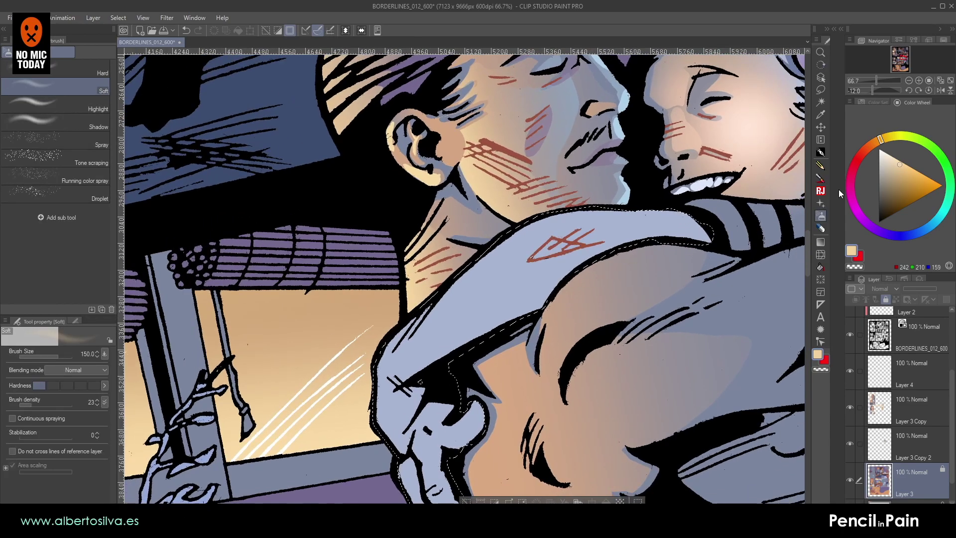
{"action": "left_click", "coordinate": [820, 229]}
{"action": "left_click", "coordinate": [820, 166]}
{"action": "left_click", "coordinate": [820, 204]}
{"action": "left_click", "coordinate": [820, 244]}
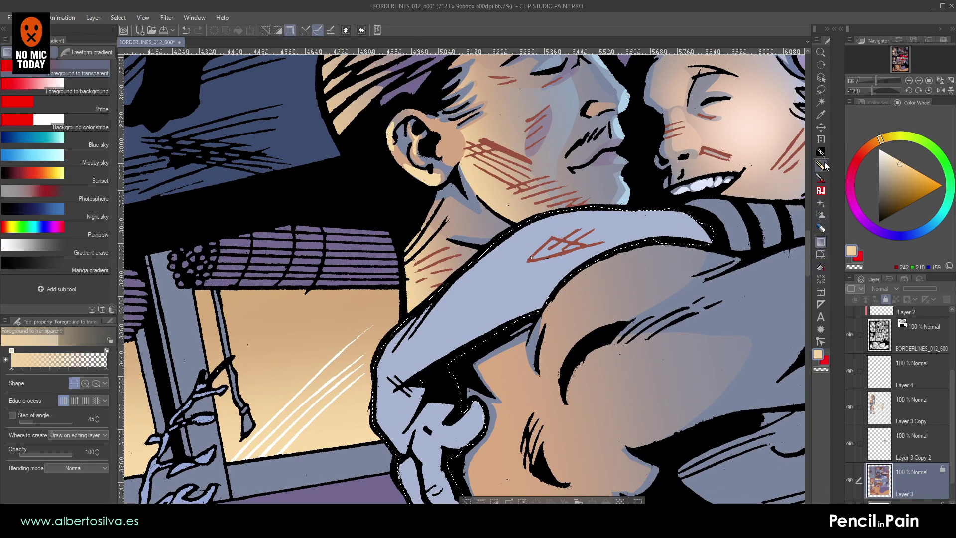
{"action": "left_click", "coordinate": [820, 215]}
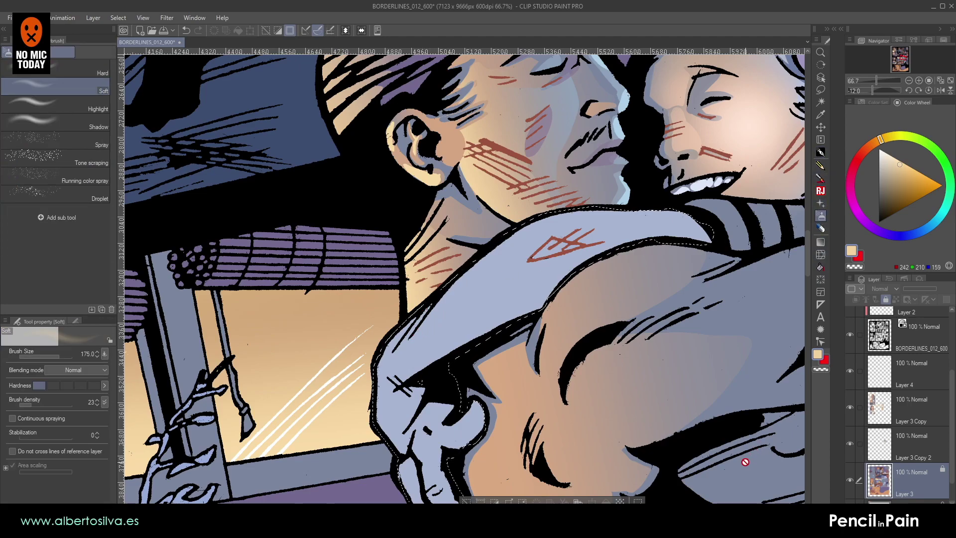
{"action": "key", "text": "ctrl+v"}
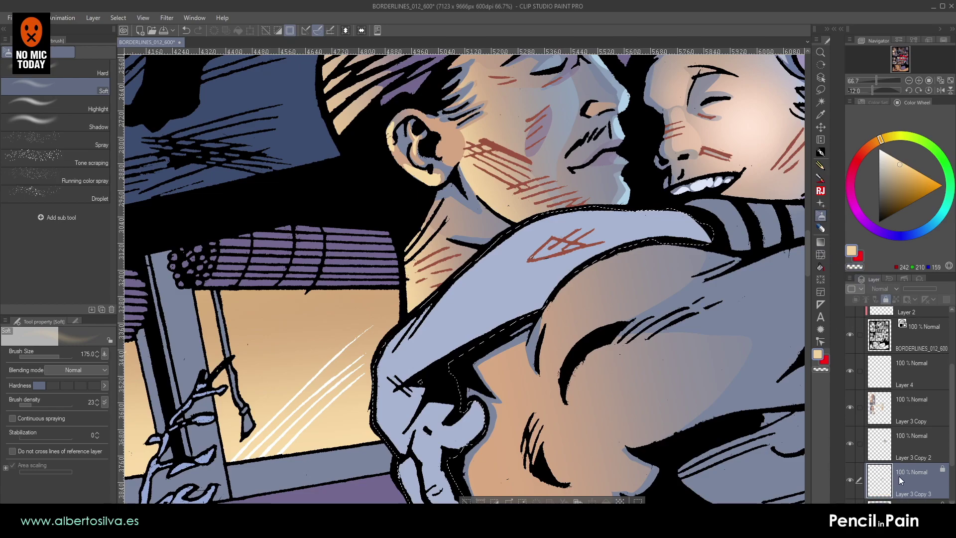
{"action": "left_click", "coordinate": [885, 300]}
{"action": "left_click", "coordinate": [895, 299]}
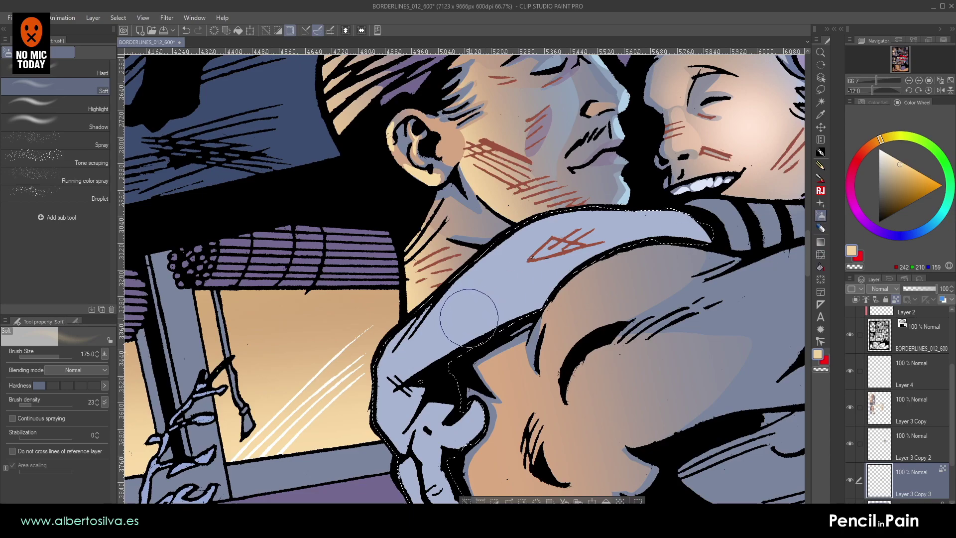
- Undo the first stroke and airbrush sampled skin tones, including RGB 216, 186, 168, softly over the forearm around the man's shoulders
{"action": "key", "text": "ctrl+z"}
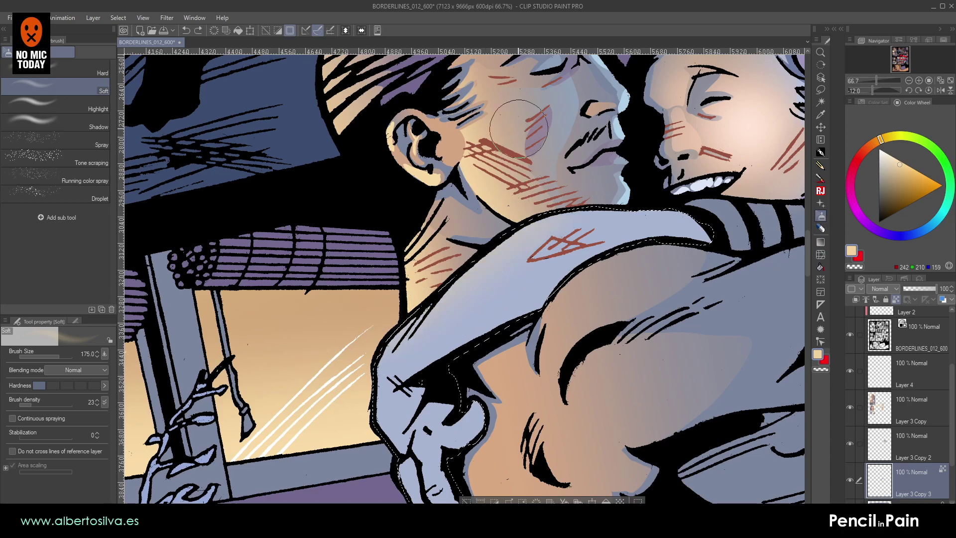
{"action": "left_click", "coordinate": [722, 170], "text": "alt"}
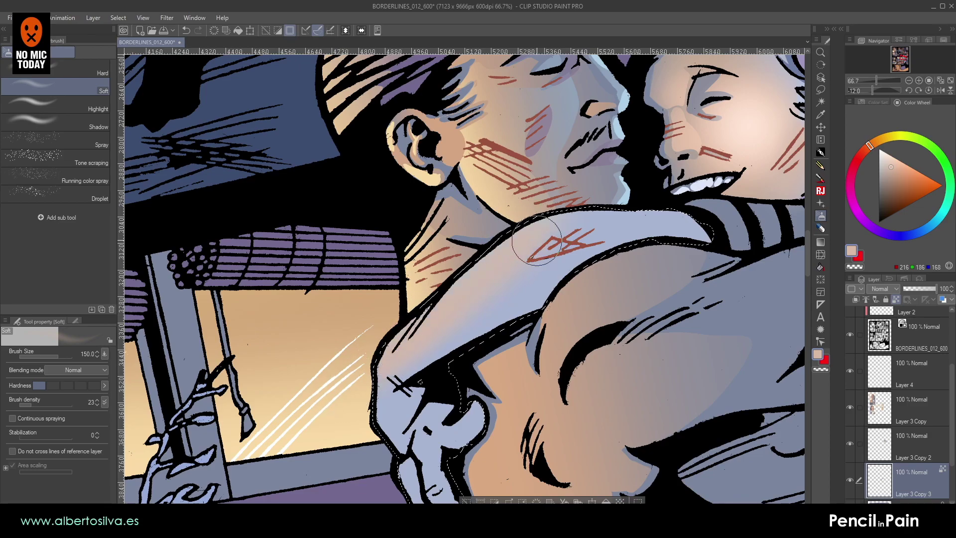
{"action": "mouse_move", "coordinate": [567, 224]}
{"action": "left_mouse_down"}
{"action": "mouse_move", "coordinate": [496, 271]}
{"action": "mouse_move", "coordinate": [596, 211]}
{"action": "mouse_move", "coordinate": [474, 291]}
{"action": "mouse_move", "coordinate": [552, 208]}
{"action": "mouse_move", "coordinate": [361, 409]}
{"action": "mouse_move", "coordinate": [397, 351]}
{"action": "mouse_move", "coordinate": [372, 411]}
{"action": "mouse_move", "coordinate": [412, 363]}
{"action": "mouse_move", "coordinate": [345, 314]}
{"action": "mouse_move", "coordinate": [349, 328]}
{"action": "mouse_move", "coordinate": [416, 238]}
{"action": "left_mouse_up"}
{"action": "key", "text": "bracketright"}
{"action": "left_click", "coordinate": [489, 304], "text": "alt"}
{"action": "key", "text": "bracketleft"}
{"action": "mouse_move", "coordinate": [364, 318]}
{"action": "left_mouse_down"}
{"action": "mouse_move", "coordinate": [511, 162]}
{"action": "mouse_move", "coordinate": [561, 134]}
{"action": "mouse_move", "coordinate": [425, 231]}
{"action": "mouse_move", "coordinate": [647, 142]}
{"action": "left_mouse_up"}
{"action": "left_click", "coordinate": [743, 91], "text": "alt"}
{"action": "key", "text": "["}
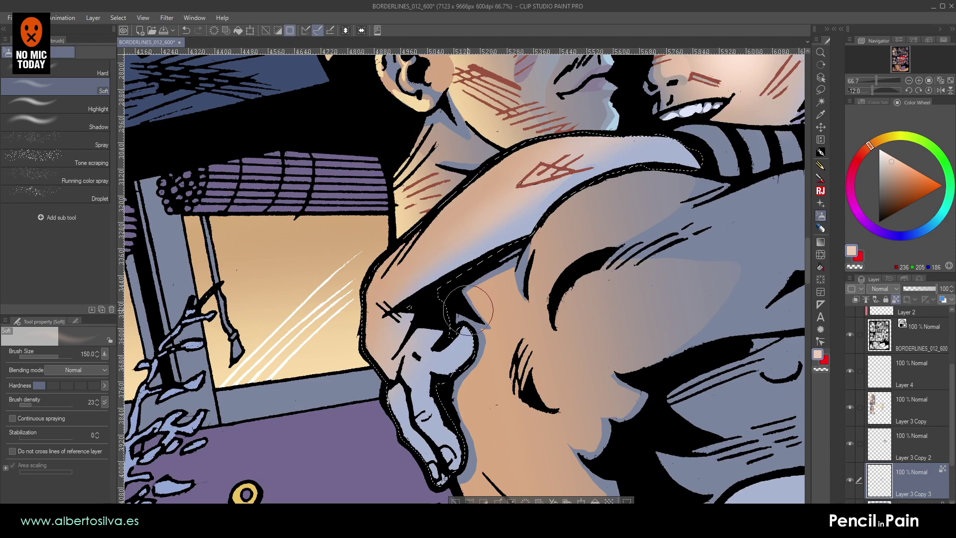
- Airbrush the hand with sampled RGB 216, 160, 130 and blend the forearm using sampled bluish grey and tan, RGB 214, 172, 141
{"action": "left_click", "coordinate": [379, 298], "text": "alt"}
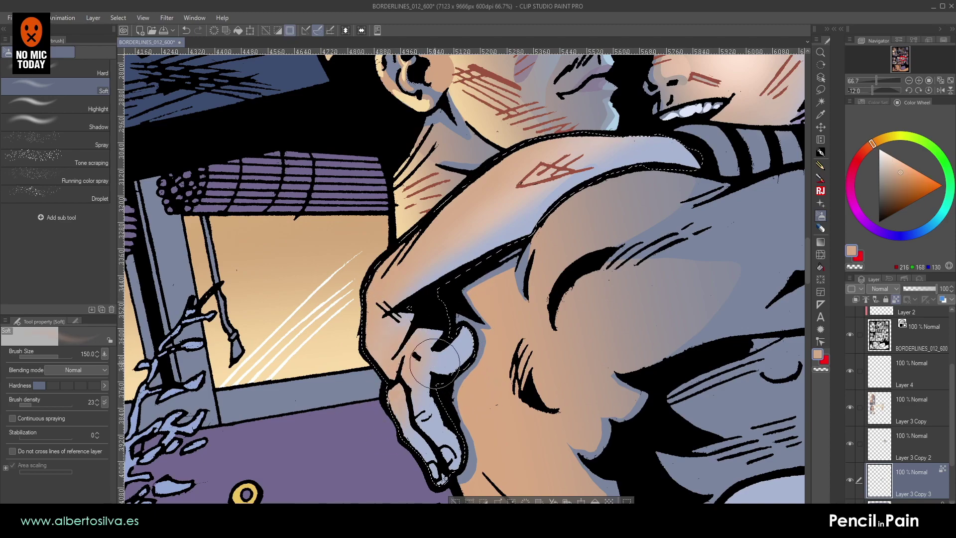
{"action": "left_click_drag", "start_coordinate": [407, 363], "coordinate": [405, 421]}
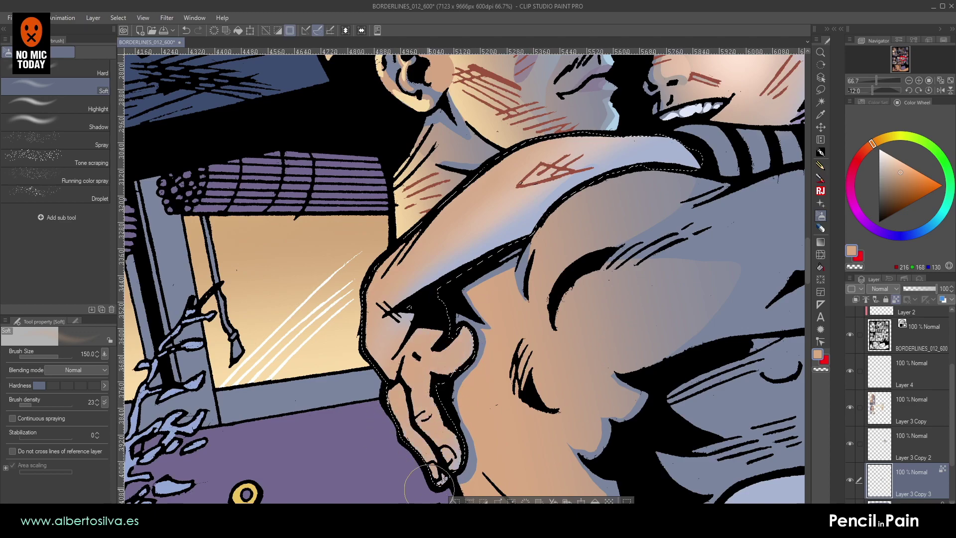
{"action": "left_click", "coordinate": [417, 289], "text": "alt"}
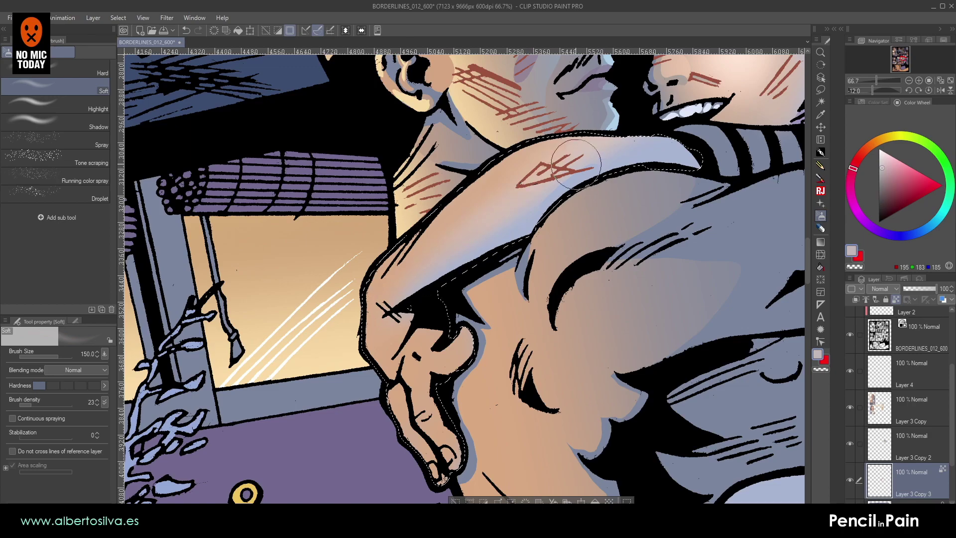
{"action": "left_click", "coordinate": [628, 154], "text": "alt"}
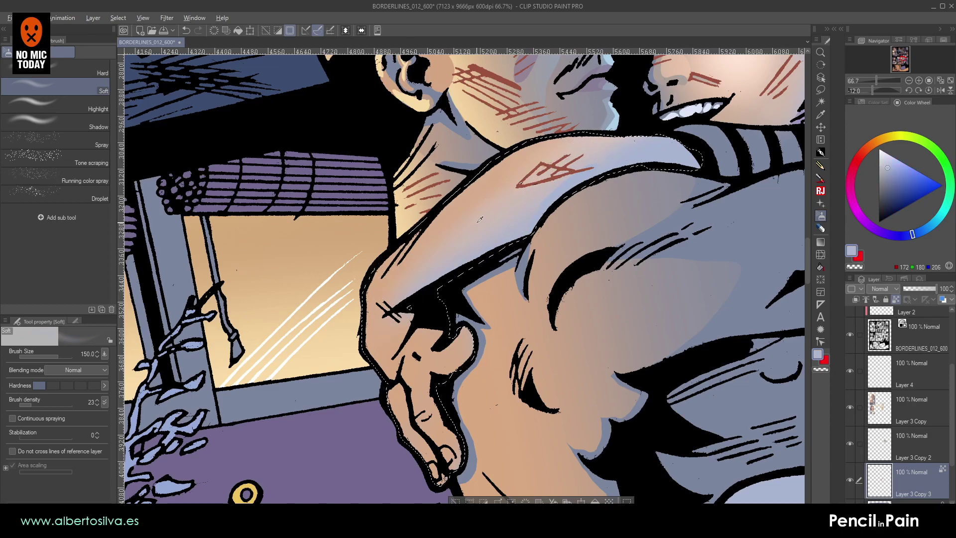
{"action": "left_click", "coordinate": [485, 167], "text": "alt"}
{"action": "mouse_move", "coordinate": [449, 221]}
{"action": "left_mouse_down"}
{"action": "mouse_move", "coordinate": [400, 282]}
{"action": "mouse_move", "coordinate": [390, 353]}
{"action": "mouse_move", "coordinate": [417, 291]}
{"action": "mouse_move", "coordinate": [455, 239]}
{"action": "mouse_move", "coordinate": [434, 269]}
{"action": "left_mouse_up"}
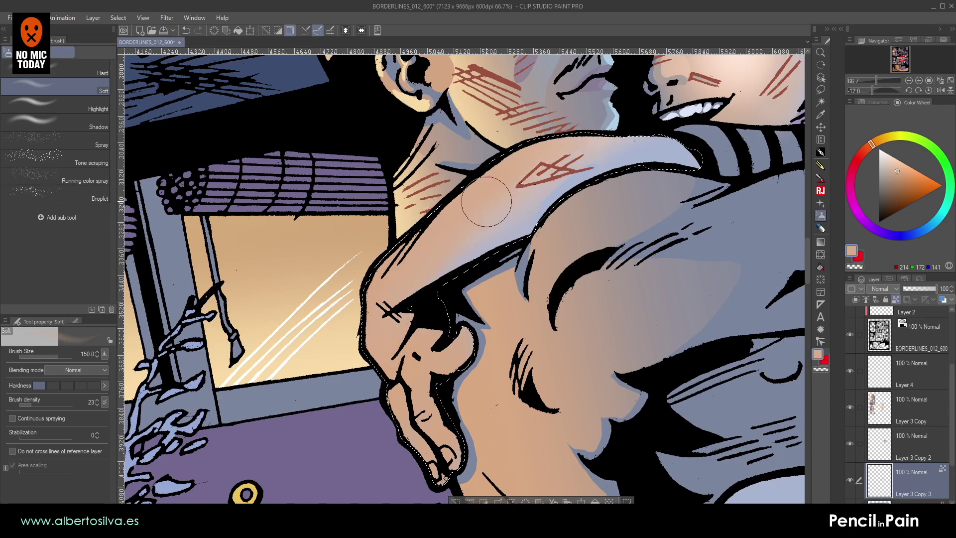
- Brighten the upper side of the forearm and wrist with sampled warm yellow, RGB 243, 211, 160, reducing the Soft airbrush to size 80
{"action": "key", "text": "shift+space"}
{"action": "double_click", "coordinate": [470, 198]}
{"action": "scroll", "coordinate": [464, 197], "scroll_direction": "down", "scroll_amount": 1}
{"action": "scroll", "coordinate": [464, 197], "scroll_direction": "down", "scroll_amount": 1}
{"action": "scroll", "coordinate": [464, 197], "scroll_direction": "up", "scroll_amount": 2}
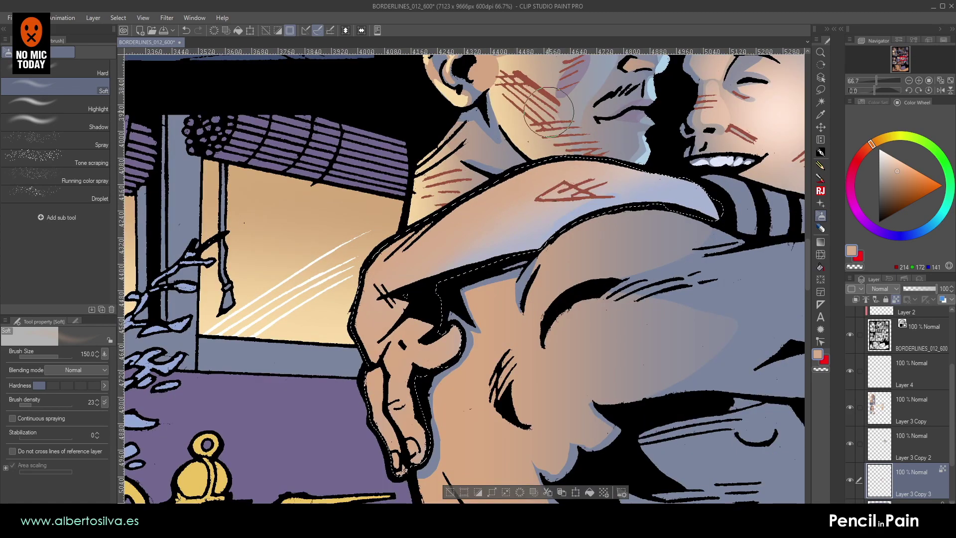
{"action": "left_click", "coordinate": [425, 203], "text": "alt"}
{"action": "key", "text": "bracketleft"}
{"action": "key", "text": "bracketleft"}
{"action": "key", "text": "bracketright"}
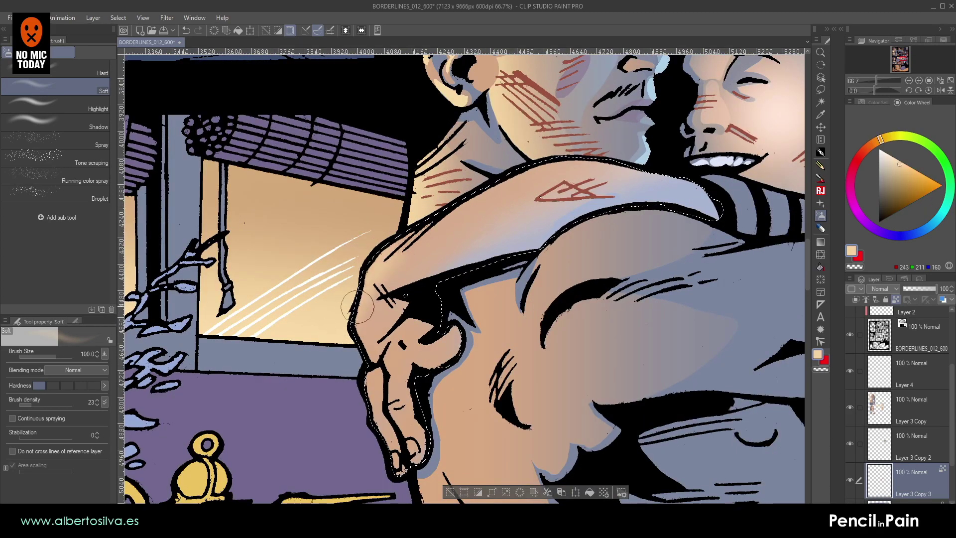
{"action": "key", "text": "bracketleft"}
{"action": "key", "text": "bracketleft"}
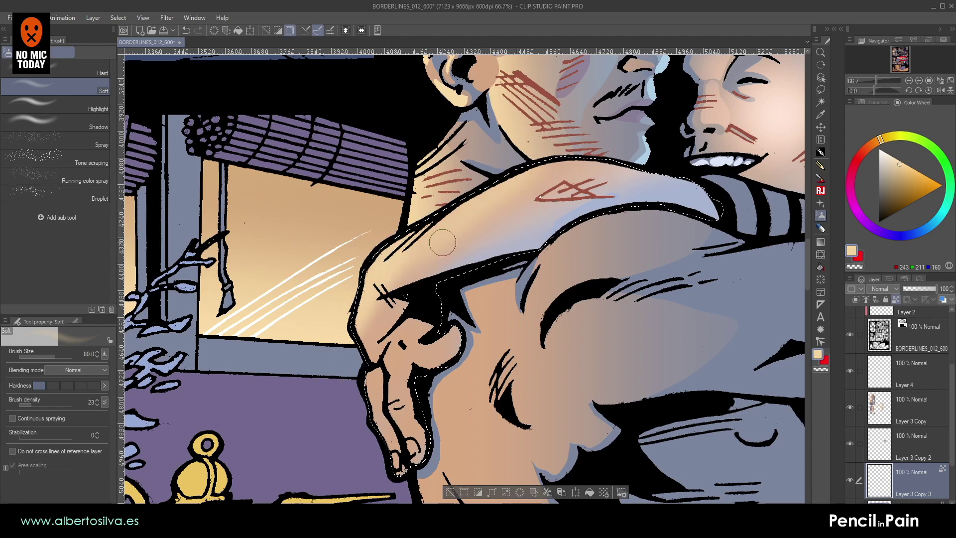
{"action": "key", "text": "bracketleft"}
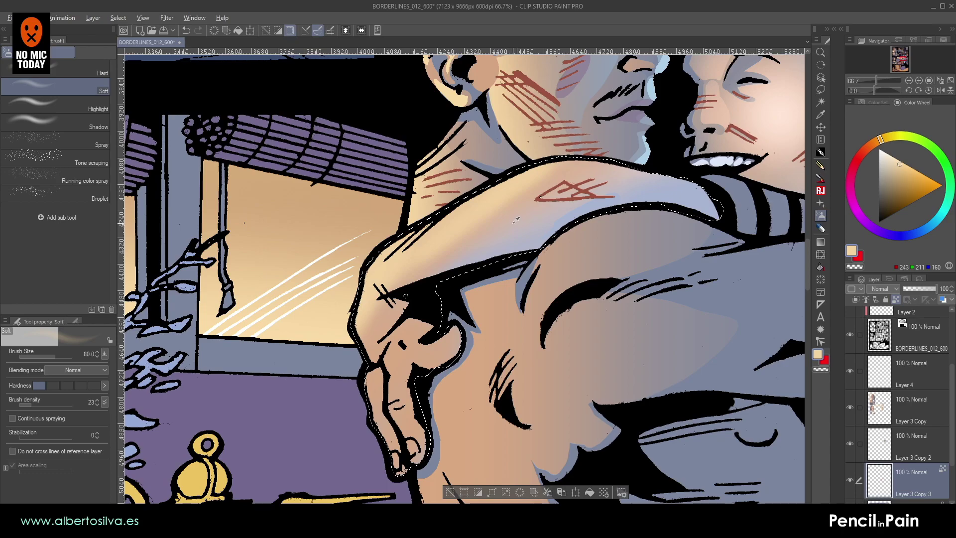
- Shade the underside of the forearm with sampled greys, RGB 199, 184, 183 and 138, 140, 154, enlarging the Soft airbrush to size 125
{"action": "left_click", "coordinate": [528, 208], "text": "alt"}
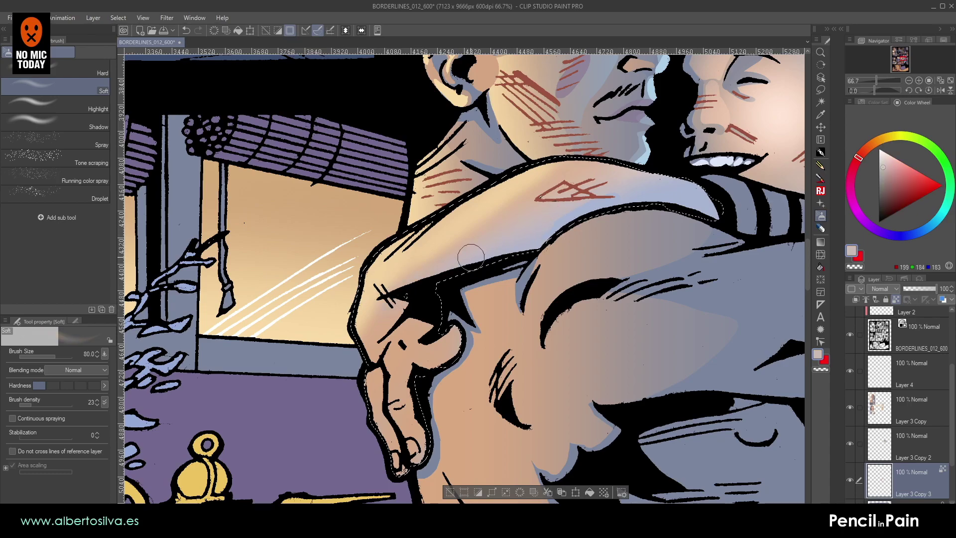
{"action": "left_click_drag", "start_coordinate": [632, 135], "coordinate": [571, 199]}
{"action": "left_click", "coordinate": [570, 199], "text": "alt"}
{"action": "key", "text": "bracketright"}
{"action": "key", "text": "bracketright"}
{"action": "key", "text": "bracketright"}
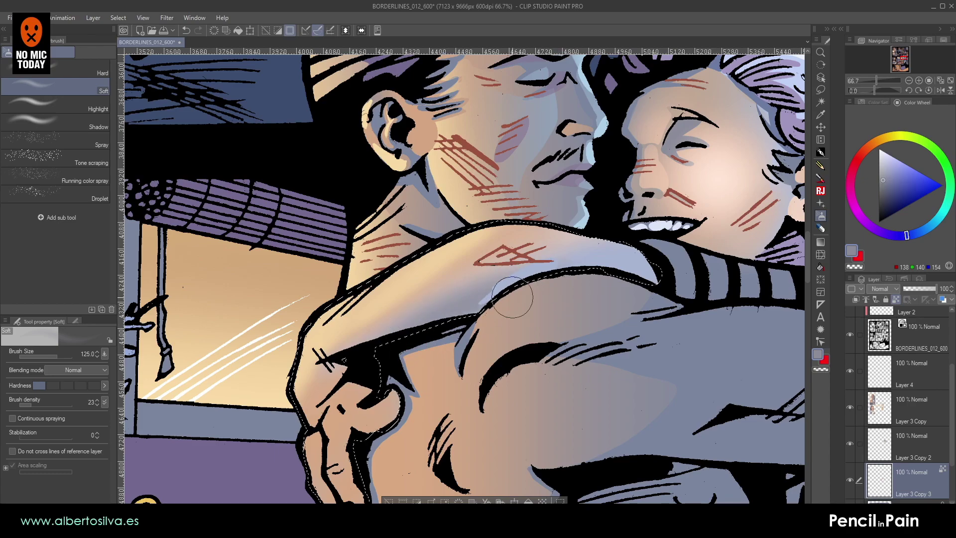
- Select the pale blue strip along the forearm's lower edge on Layer 3 Copy with Auto select, delete it and clear the selection
{"action": "scroll", "coordinate": [551, 434], "scroll_direction": "down", "scroll_amount": 1}
{"action": "scroll", "coordinate": [552, 434], "scroll_direction": "down", "scroll_amount": 1}
{"action": "scroll", "coordinate": [552, 434], "scroll_direction": "up", "scroll_amount": 3}
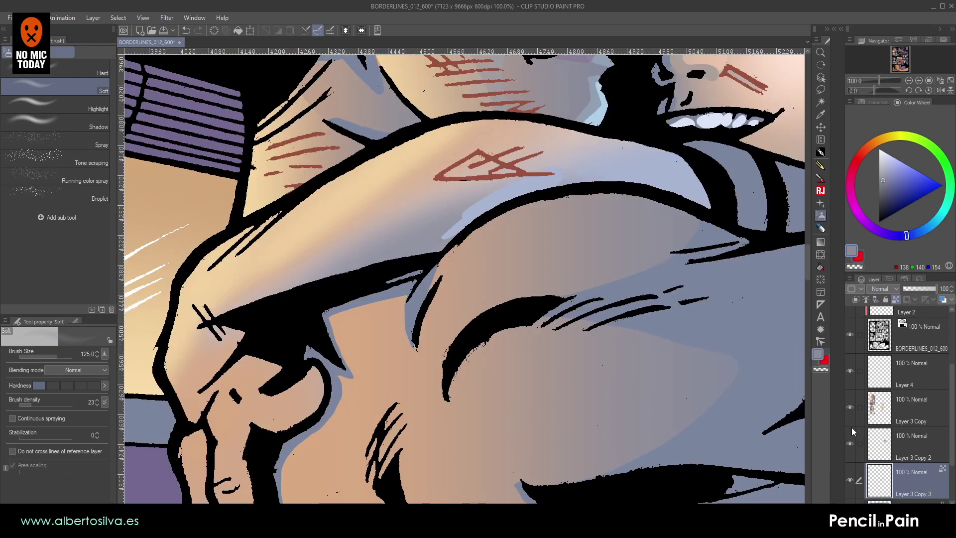
{"action": "left_click", "coordinate": [883, 440]}
{"action": "left_click", "coordinate": [850, 405]}
{"action": "left_click", "coordinate": [849, 408]}
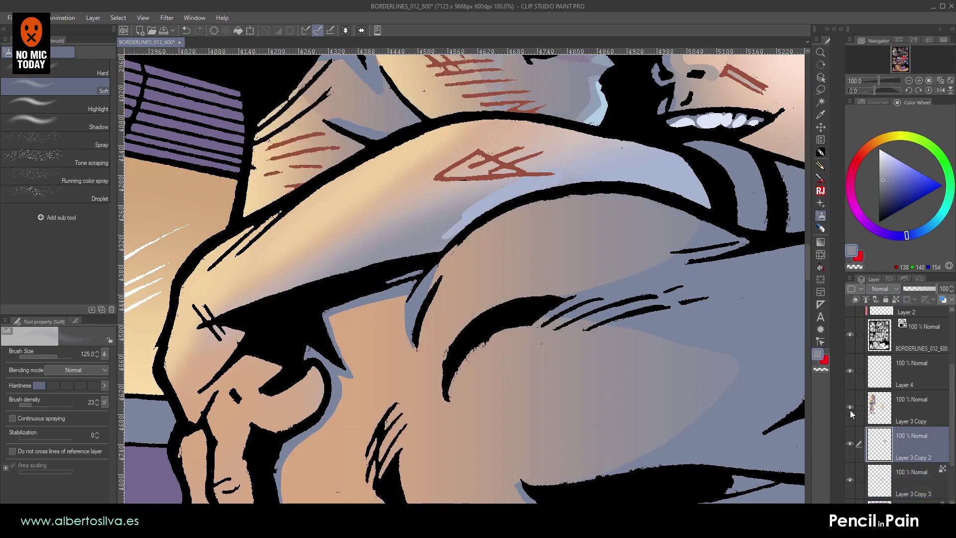
{"action": "left_click", "coordinate": [882, 413]}
{"action": "left_click", "coordinate": [821, 102]}
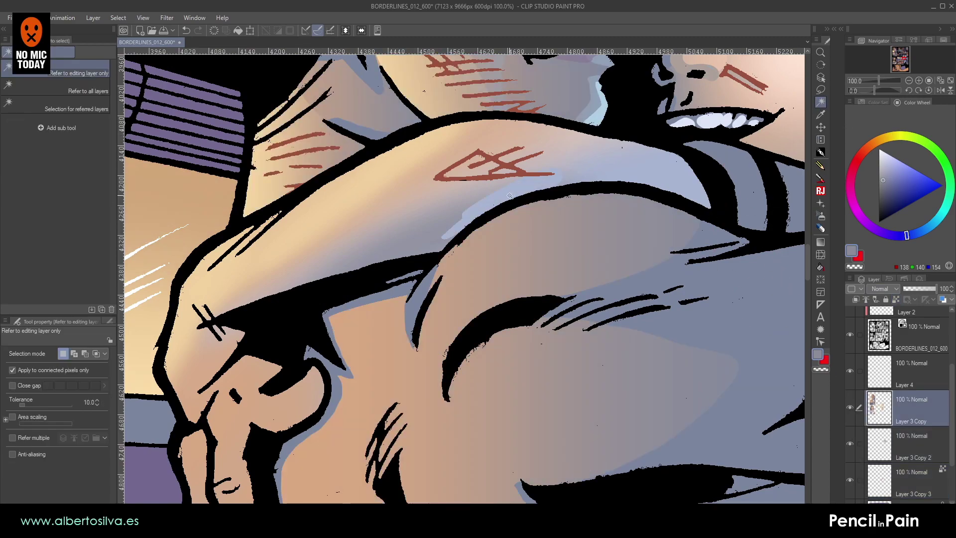
{"action": "left_click", "coordinate": [508, 205]}
{"action": "key", "text": "Delete"}
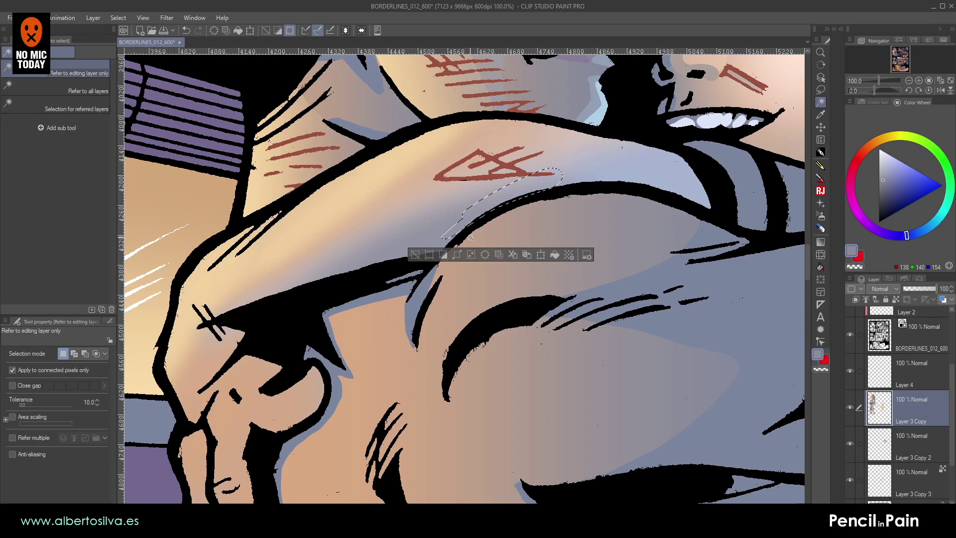
{"action": "key", "text": "ctrl+d"}
- Paint a hard-edged shadow below the wrist on Layer 3 Copy 3 with the G-pen at size 70 in sampled RGB 157, 147, 145
{"action": "scroll", "coordinate": [452, 236], "scroll_direction": "down", "scroll_amount": 4}
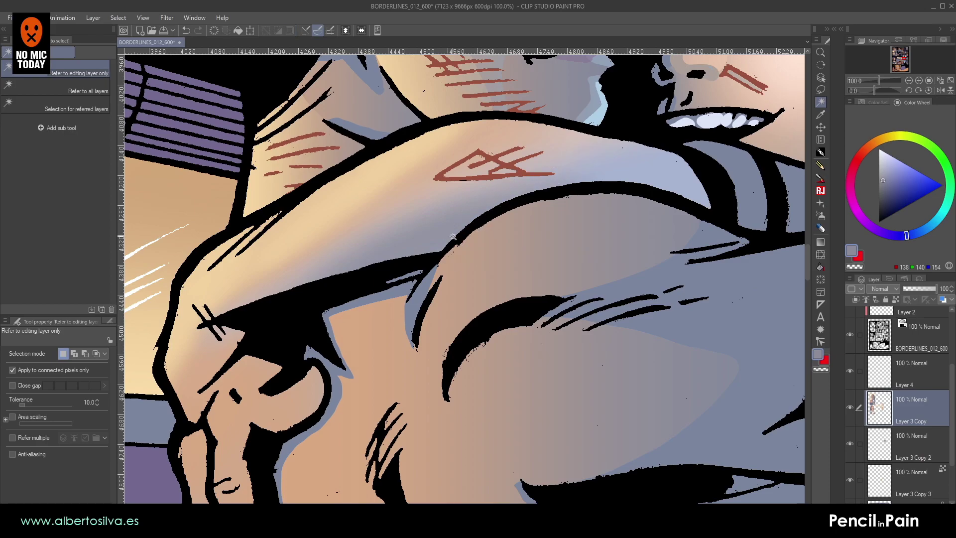
{"action": "scroll", "coordinate": [452, 235], "scroll_direction": "up", "scroll_amount": 3}
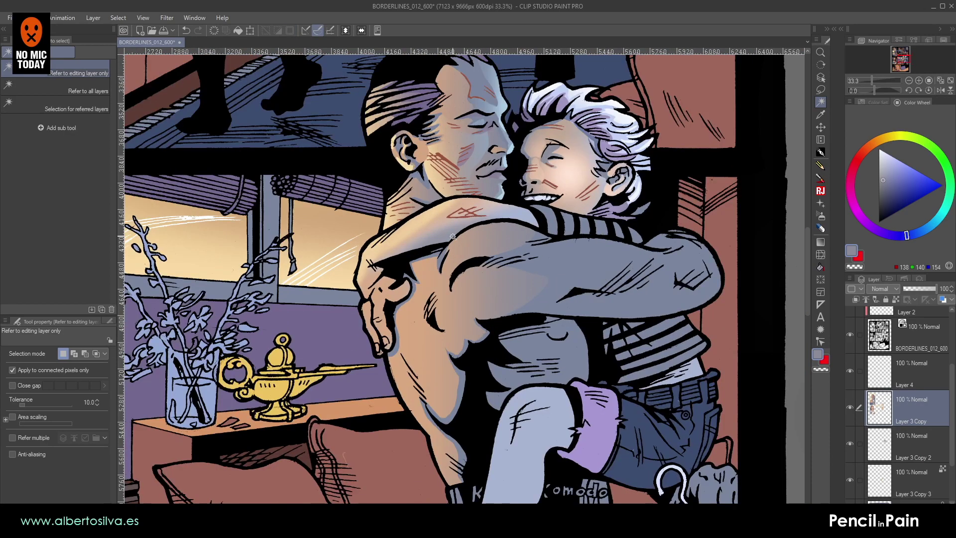
{"action": "left_click_drag", "start_coordinate": [398, 196], "coordinate": [491, 161]}
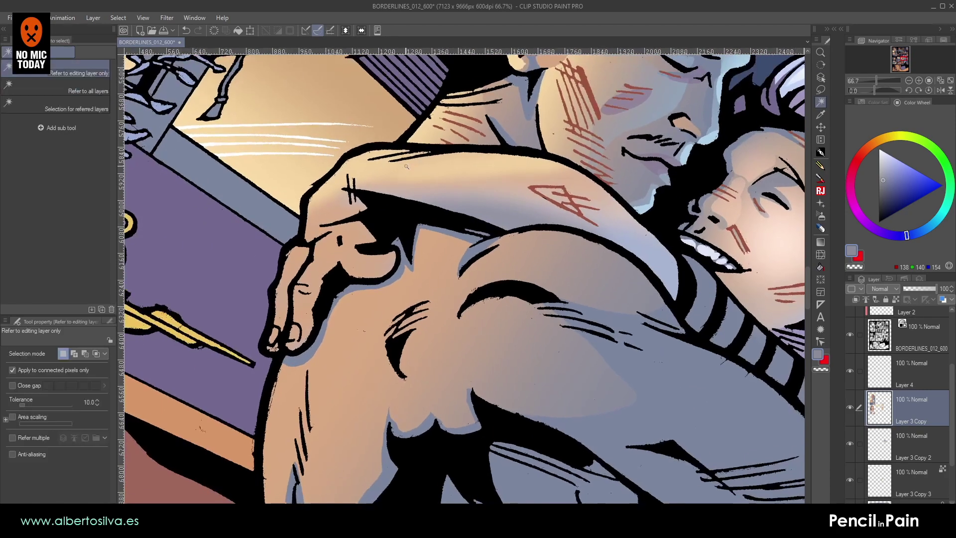
{"action": "scroll", "coordinate": [406, 167], "scroll_direction": "up", "scroll_amount": 1}
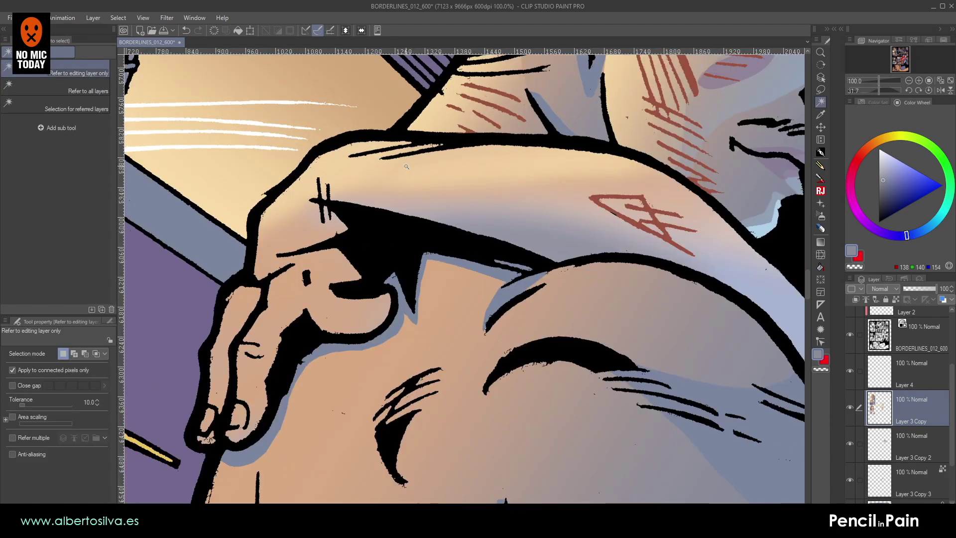
{"action": "left_click", "coordinate": [894, 482]}
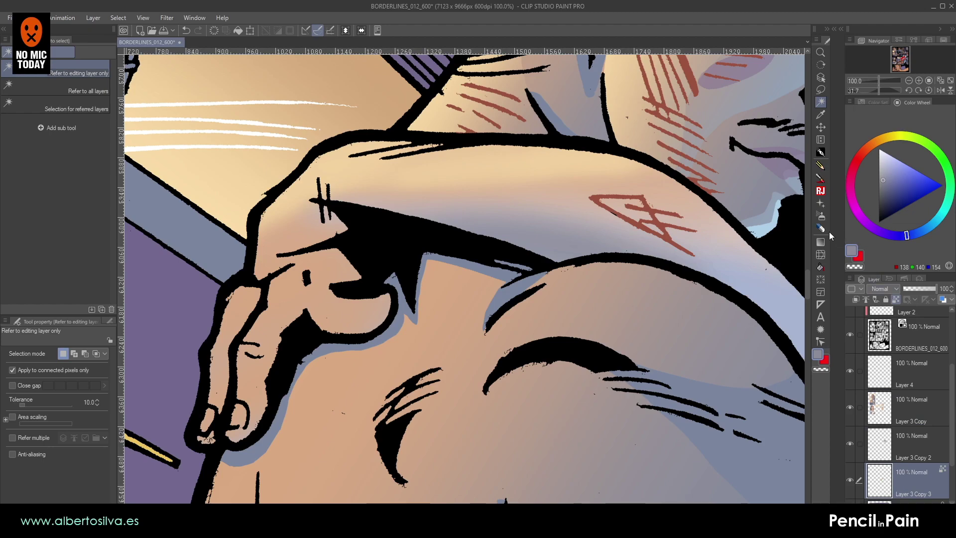
{"action": "left_click", "coordinate": [819, 153]}
{"action": "left_click", "coordinate": [569, 118], "text": "alt"}
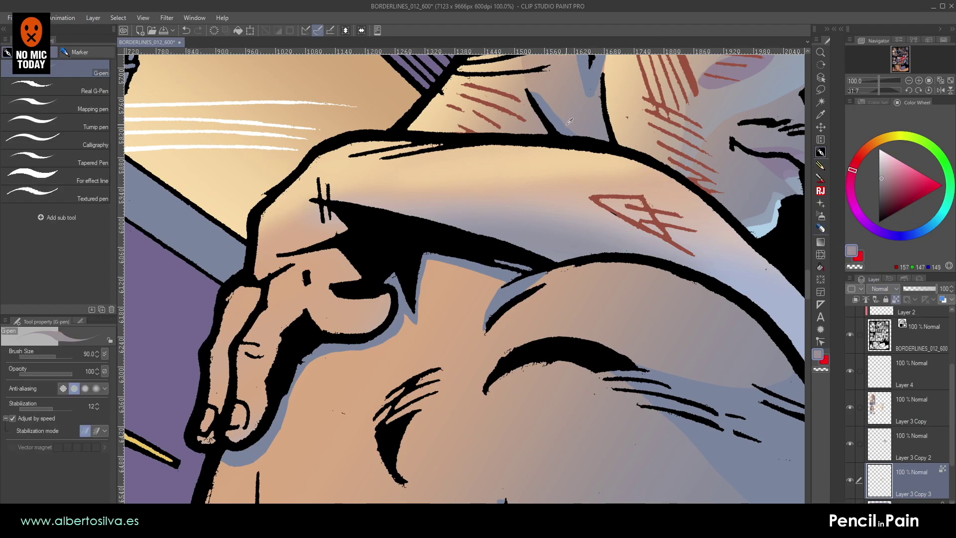
{"action": "key", "text": "shift+space"}
{"action": "left_click_drag", "start_coordinate": [315, 282], "coordinate": [342, 274]}
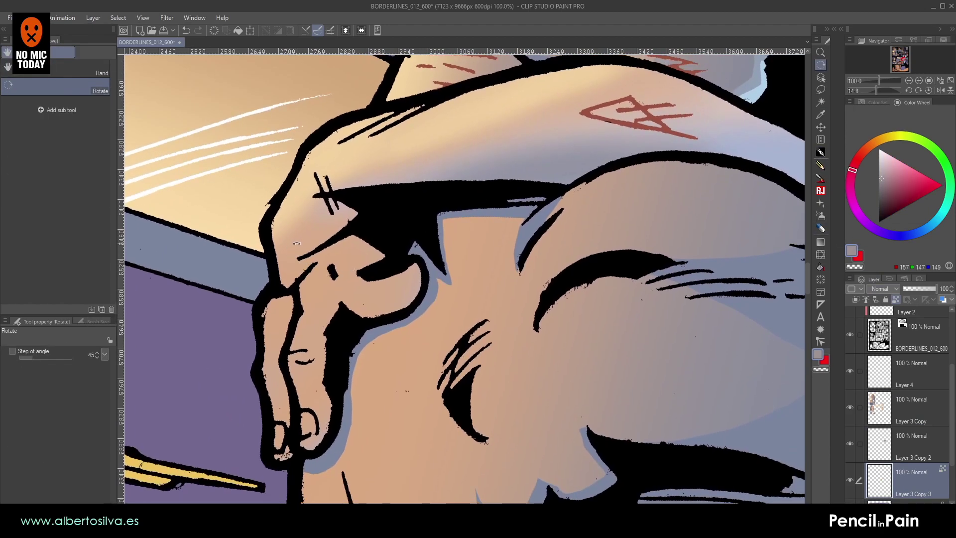
{"action": "left_click_drag", "start_coordinate": [300, 276], "coordinate": [329, 251]}
{"action": "mouse_move", "coordinate": [277, 293]}
{"action": "left_mouse_down"}
{"action": "mouse_move", "coordinate": [320, 257]}
{"action": "mouse_move", "coordinate": [299, 262]}
{"action": "mouse_move", "coordinate": [333, 246]}
{"action": "mouse_move", "coordinate": [288, 288]}
{"action": "mouse_move", "coordinate": [343, 250]}
{"action": "mouse_move", "coordinate": [325, 259]}
{"action": "mouse_move", "coordinate": [368, 273]}
{"action": "mouse_move", "coordinate": [328, 262]}
{"action": "mouse_move", "coordinate": [373, 252]}
{"action": "left_mouse_up"}
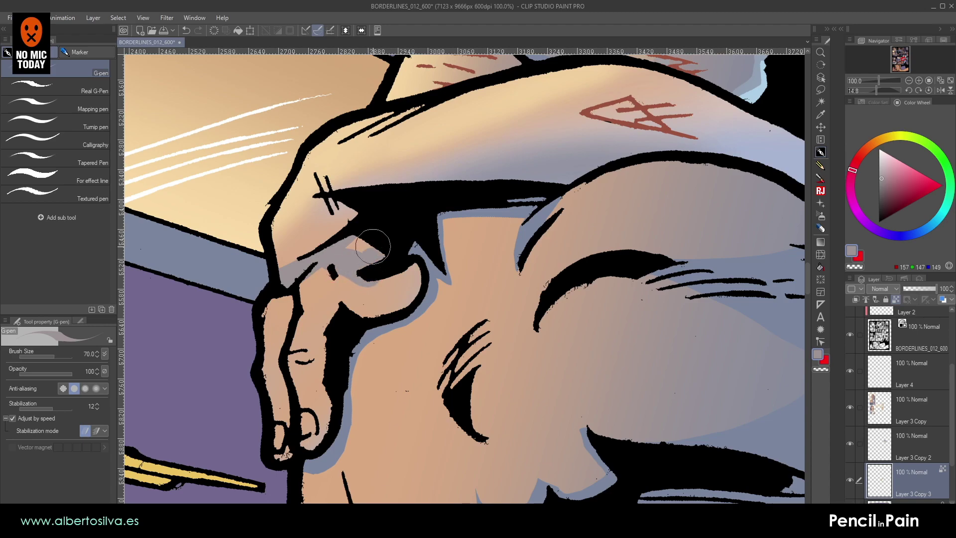
- Extend the grey G-pen shadow over the wrist crease and along the underside of the thumb
{"action": "mouse_move", "coordinate": [331, 219]}
{"action": "left_mouse_down"}
{"action": "mouse_move", "coordinate": [304, 350]}
{"action": "mouse_move", "coordinate": [319, 332]}
{"action": "mouse_move", "coordinate": [298, 344]}
{"action": "mouse_move", "coordinate": [331, 336]}
{"action": "mouse_move", "coordinate": [342, 408]}
{"action": "left_mouse_up"}
{"action": "key", "text": "r"}
{"action": "mouse_move", "coordinate": [323, 290]}
{"action": "left_mouse_down"}
{"action": "mouse_move", "coordinate": [368, 214]}
{"action": "mouse_move", "coordinate": [388, 220]}
{"action": "left_mouse_up"}
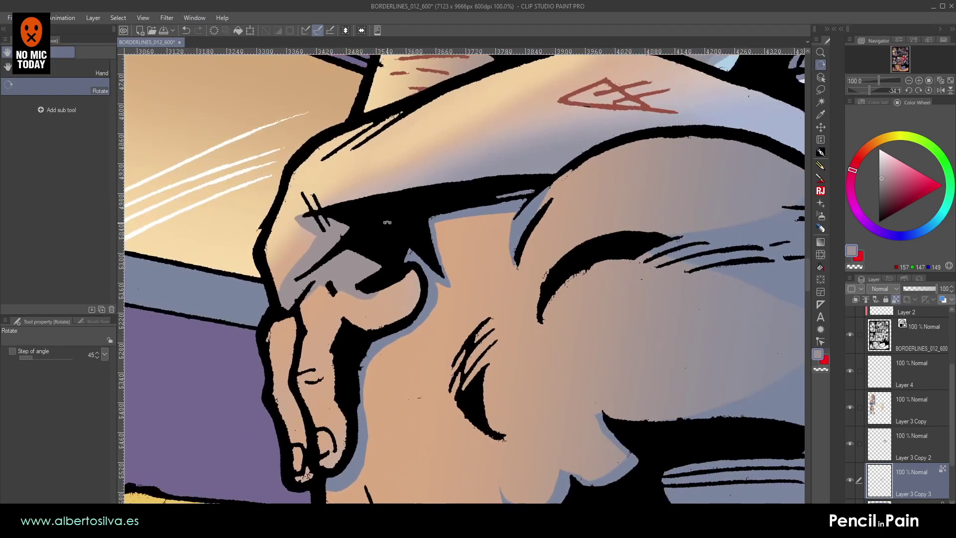
{"action": "mouse_move", "coordinate": [412, 279]}
{"action": "left_mouse_down"}
{"action": "mouse_move", "coordinate": [399, 314]}
{"action": "mouse_move", "coordinate": [370, 321]}
{"action": "left_mouse_up"}
{"action": "key", "text": "r"}
{"action": "left_click_drag", "start_coordinate": [348, 366], "coordinate": [314, 222]}
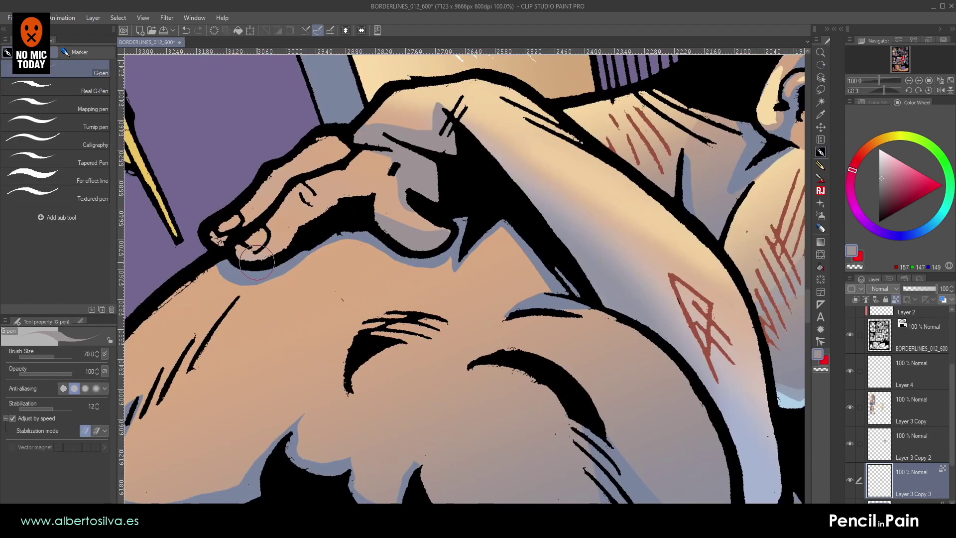
- Paint a shadow along the lower edge of the nearest finger with the G-pen at size 60 in sampled RGB 157, 147, 149
{"action": "left_click", "coordinate": [292, 223], "text": "alt"}
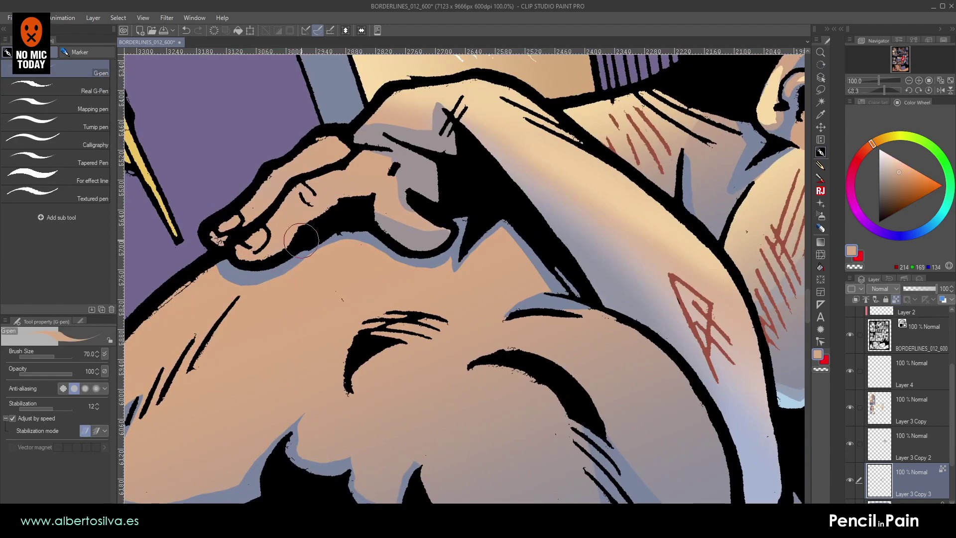
{"action": "left_click", "coordinate": [409, 234], "text": "alt"}
{"action": "key", "text": "bracketleft"}
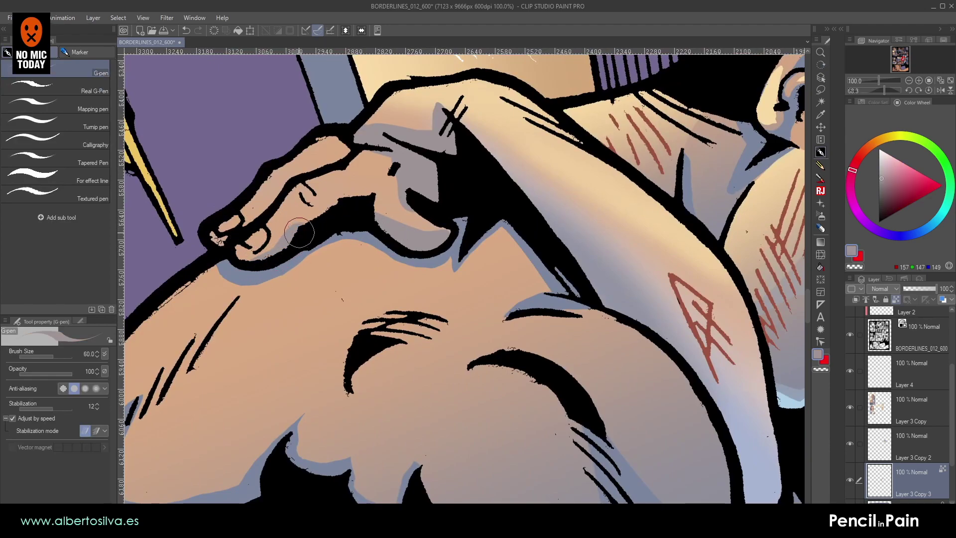
{"action": "mouse_move", "coordinate": [339, 202]}
{"action": "left_mouse_down"}
{"action": "mouse_move", "coordinate": [348, 217]}
{"action": "mouse_move", "coordinate": [208, 233]}
{"action": "mouse_move", "coordinate": [218, 244]}
{"action": "left_mouse_up"}
- Soften the thumb's shadow edge and touch up the fingertip with the G-pen at size 45 in sampled skin tone RGB 214, 165, 133
{"action": "key", "text": "shift+space"}
{"action": "mouse_move", "coordinate": [349, 199]}
{"action": "left_mouse_down"}
{"action": "mouse_move", "coordinate": [324, 293]}
{"action": "mouse_move", "coordinate": [287, 317]}
{"action": "mouse_move", "coordinate": [282, 366]}
{"action": "mouse_move", "coordinate": [286, 352]}
{"action": "left_mouse_up"}
{"action": "left_click", "coordinate": [325, 271], "text": "alt"}
{"action": "key", "text": "bracketleft"}
{"action": "key", "text": "bracketleft"}
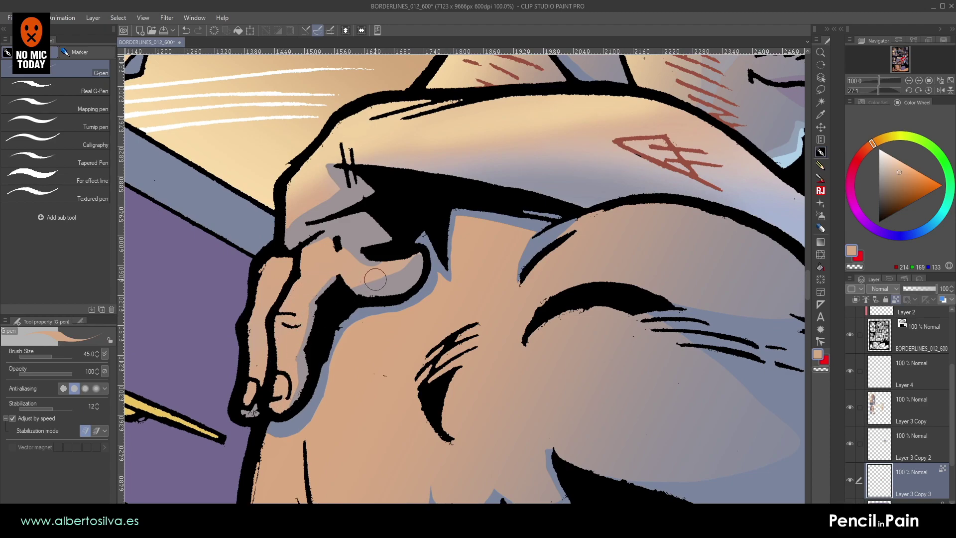
{"action": "left_click_drag", "start_coordinate": [340, 273], "coordinate": [381, 289]}
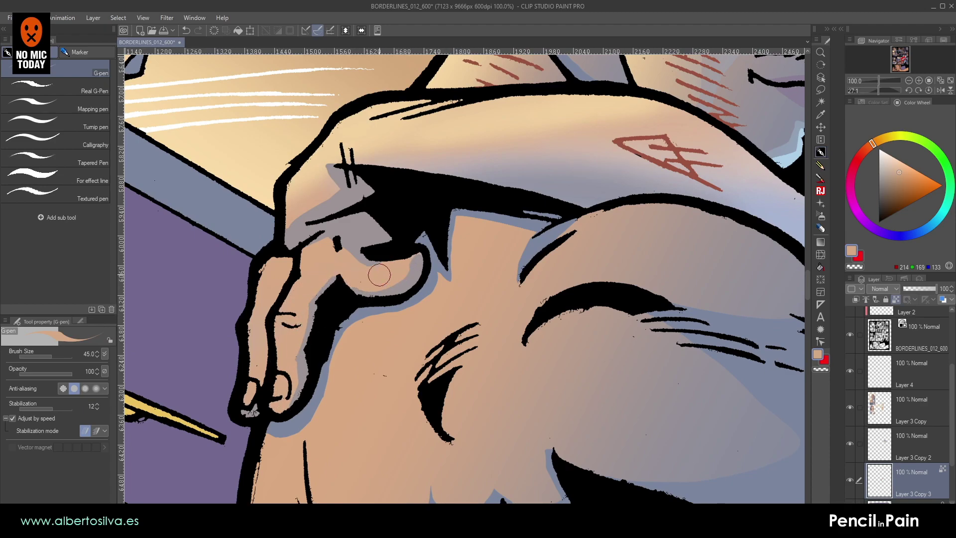
{"action": "left_click_drag", "start_coordinate": [251, 390], "coordinate": [255, 399]}
{"action": "left_click_drag", "start_coordinate": [410, 207], "coordinate": [422, 212]}
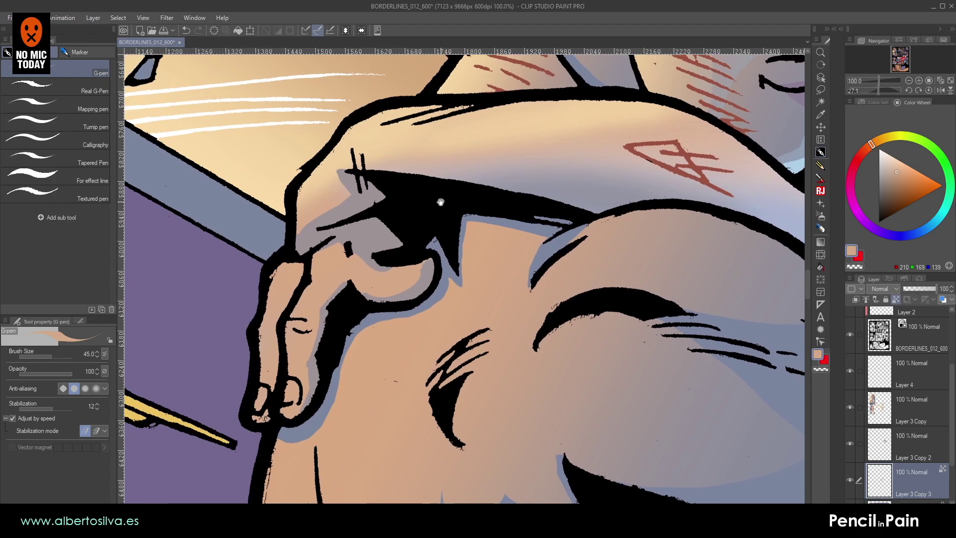
- Lasso the lit part of the nearest finger and thumb, fill it with a foreground-to-transparent gradient in sampled light skin tone, and deselect
{"action": "left_click", "coordinate": [820, 90]}
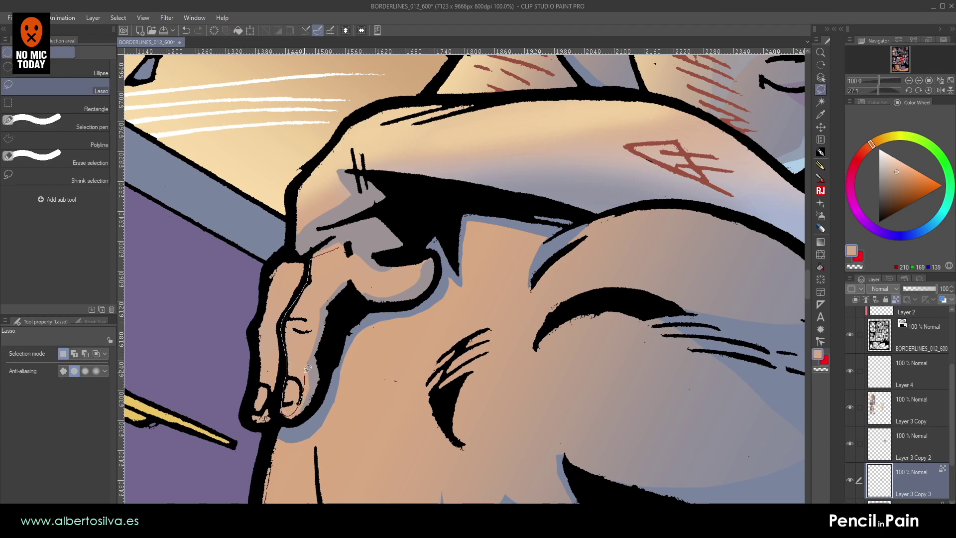
{"action": "left_click_drag", "start_coordinate": [312, 327], "coordinate": [333, 285]}
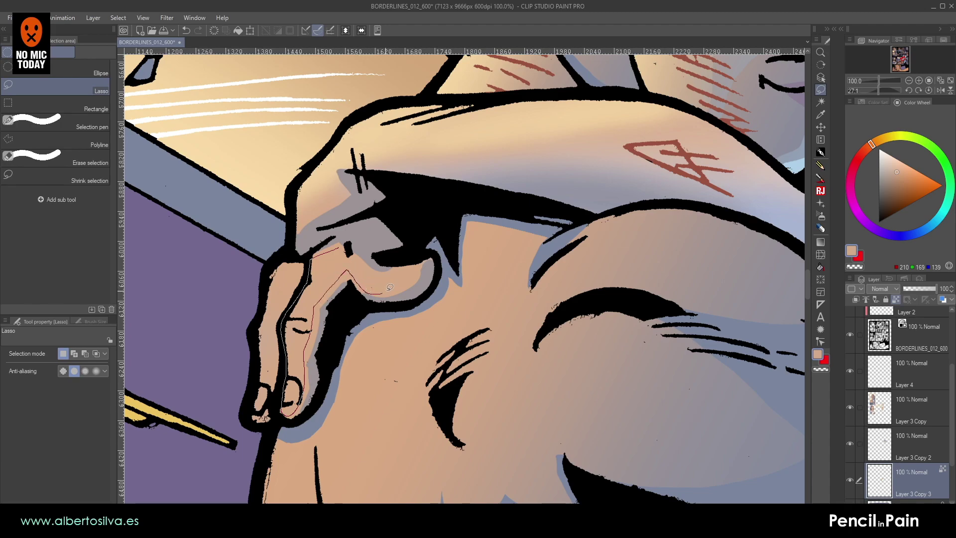
{"action": "left_click_drag", "start_coordinate": [350, 248], "coordinate": [348, 250]}
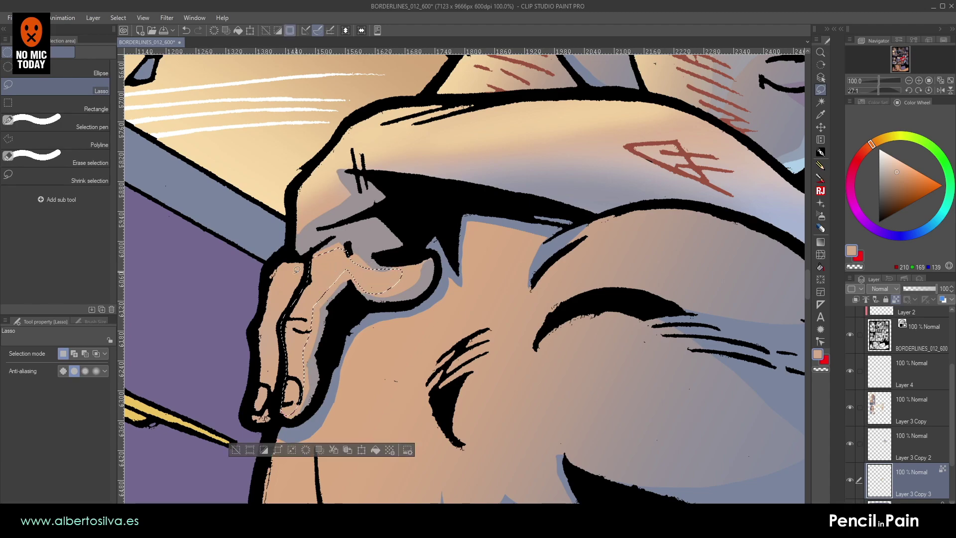
{"action": "left_click", "coordinate": [820, 241]}
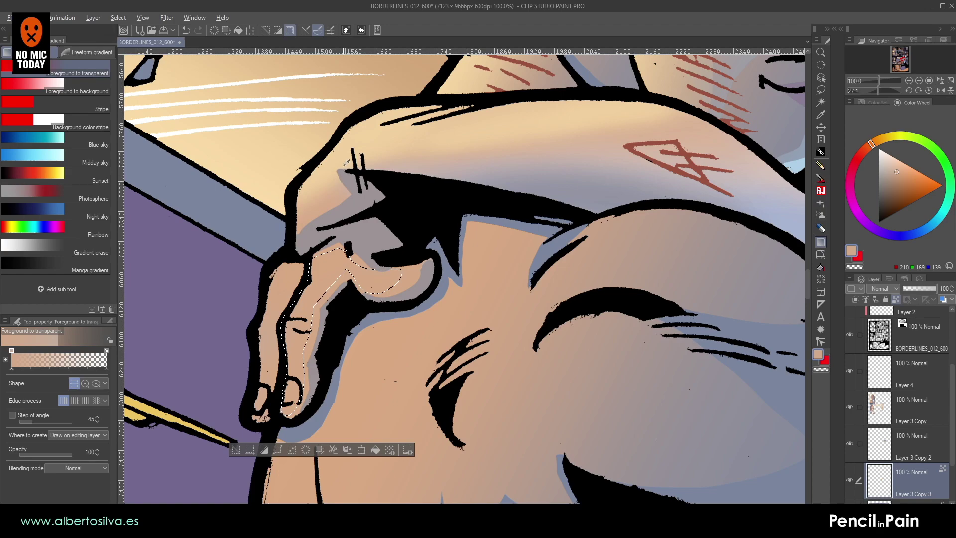
{"action": "left_click", "coordinate": [314, 190], "text": "alt"}
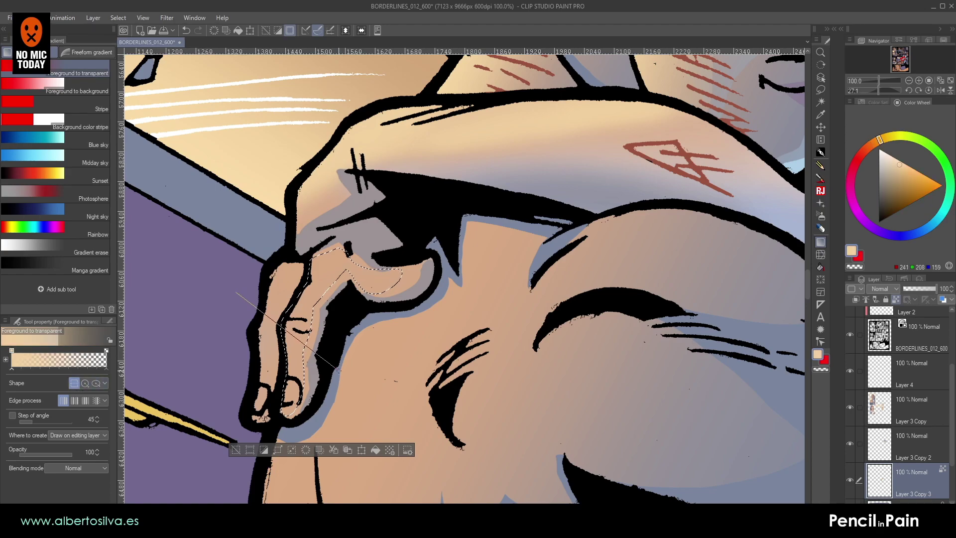
{"action": "left_click_drag", "start_coordinate": [337, 368], "coordinate": [338, 369]}
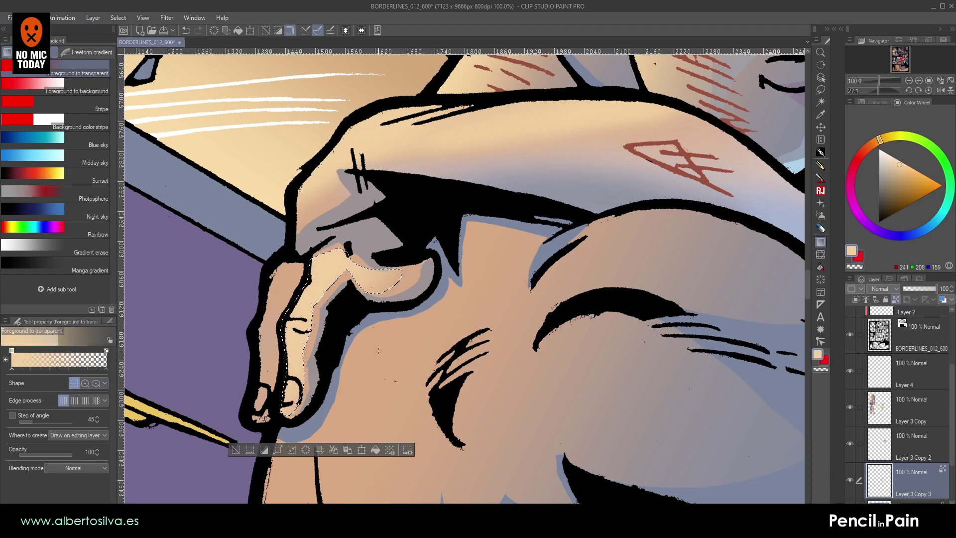
{"action": "key", "text": "ctrl+d"}
- Lighten the outer finger with the G-pen in light skin tone and shade its inner edge at size 45 in sampled RGB 157, 147, 149
{"action": "left_click", "coordinate": [820, 152]}
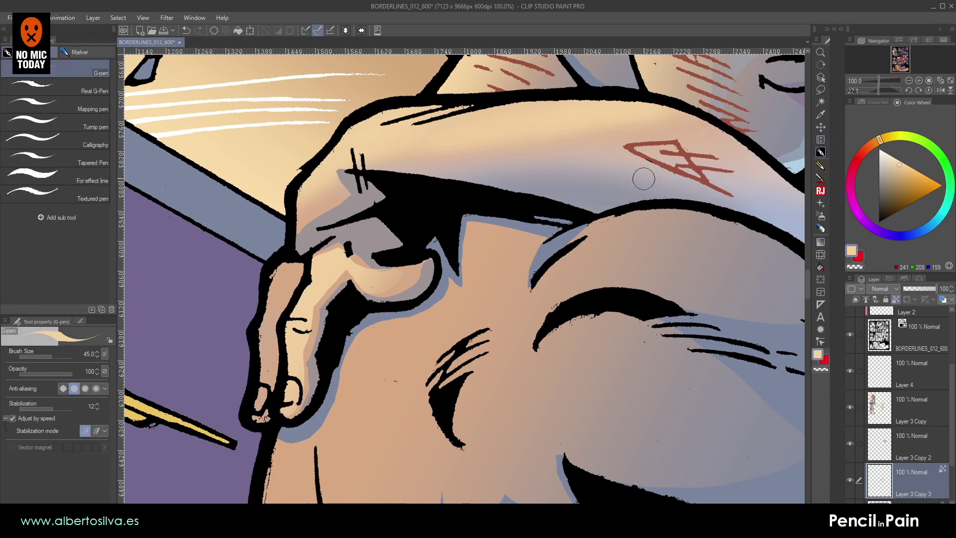
{"action": "mouse_move", "coordinate": [279, 264]}
{"action": "left_mouse_down"}
{"action": "mouse_move", "coordinate": [253, 343]}
{"action": "mouse_move", "coordinate": [261, 327]}
{"action": "left_mouse_up"}
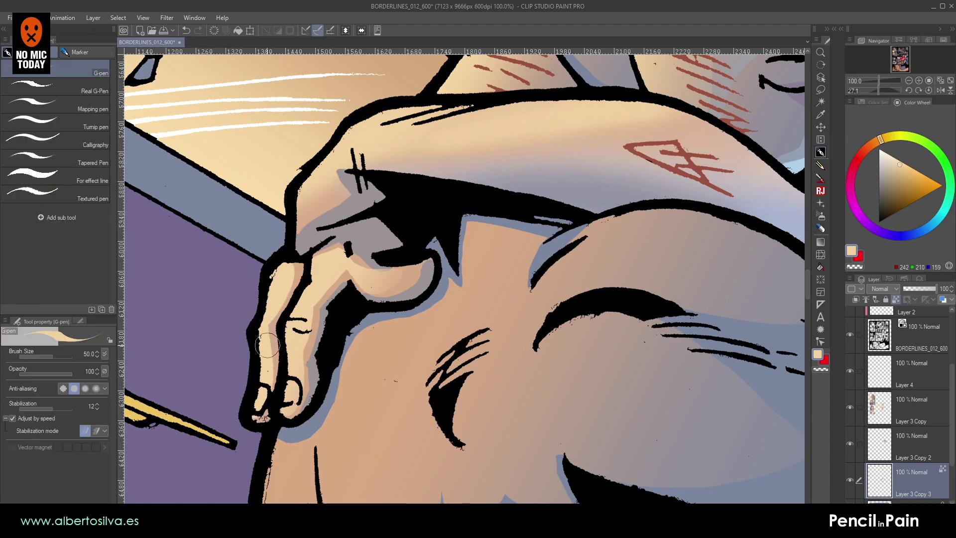
{"action": "left_click", "coordinate": [311, 273], "text": "alt"}
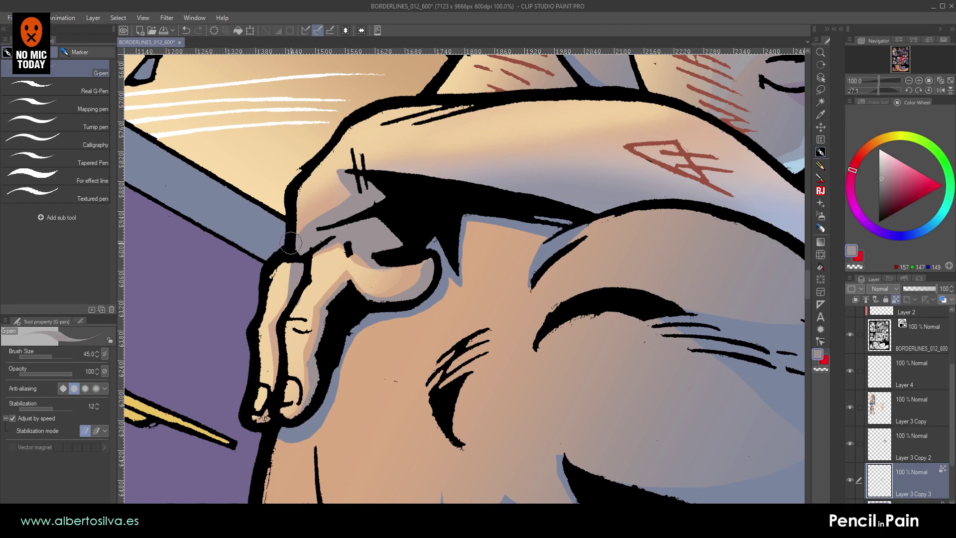
{"action": "left_click_drag", "start_coordinate": [287, 250], "coordinate": [298, 346]}
{"action": "left_click_drag", "start_coordinate": [330, 270], "coordinate": [300, 252]}
- Paint the deep shadow below the wrist and above the thumb in sampled blue-grey RGB 122, 134, 159 with the G-pen
{"action": "left_click", "coordinate": [496, 194], "text": "alt"}
{"action": "mouse_move", "coordinate": [278, 302]}
{"action": "left_mouse_down"}
{"action": "mouse_move", "coordinate": [340, 256]}
{"action": "mouse_move", "coordinate": [284, 304]}
{"action": "mouse_move", "coordinate": [338, 265]}
{"action": "mouse_move", "coordinate": [303, 288]}
{"action": "mouse_move", "coordinate": [357, 278]}
{"action": "mouse_move", "coordinate": [344, 276]}
{"action": "mouse_move", "coordinate": [357, 259]}
{"action": "mouse_move", "coordinate": [317, 269]}
{"action": "mouse_move", "coordinate": [281, 233]}
{"action": "mouse_move", "coordinate": [334, 240]}
{"action": "mouse_move", "coordinate": [313, 232]}
{"action": "mouse_move", "coordinate": [290, 297]}
{"action": "left_mouse_up"}
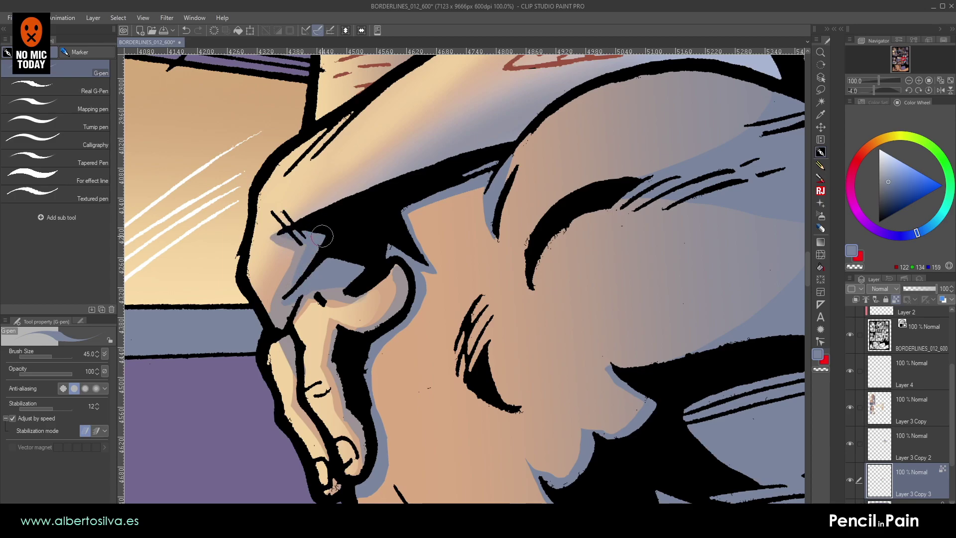
{"action": "mouse_move", "coordinate": [433, 226]}
{"action": "left_mouse_down"}
{"action": "mouse_move", "coordinate": [477, 220]}
{"action": "mouse_move", "coordinate": [427, 230]}
{"action": "left_mouse_up"}
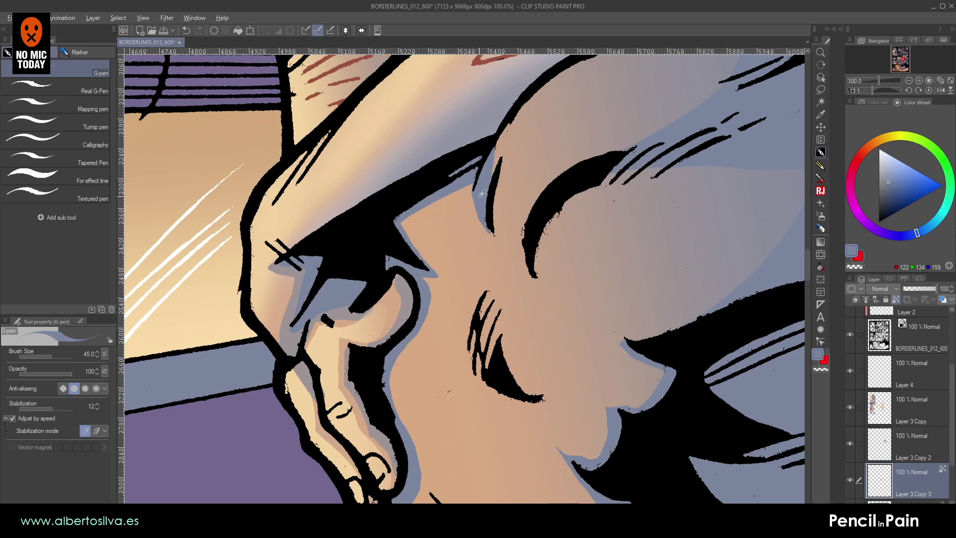
- Recolour the hatching lines on the forearm and wrist on Layer 2 with the G-pen in sampled red RGB 155, 82, 63
{"action": "scroll", "coordinate": [381, 216], "scroll_direction": "down", "scroll_amount": 5}
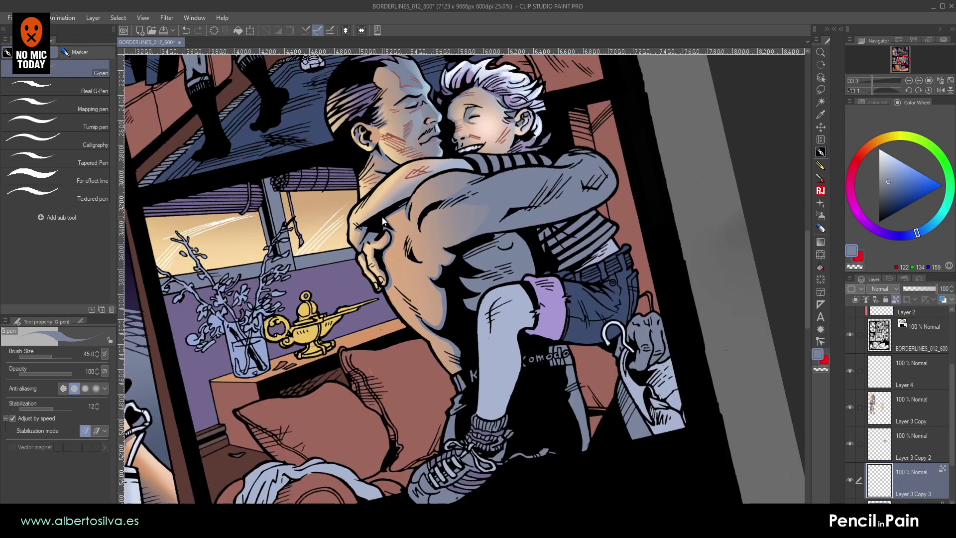
{"action": "scroll", "coordinate": [381, 217], "scroll_direction": "up", "scroll_amount": 5}
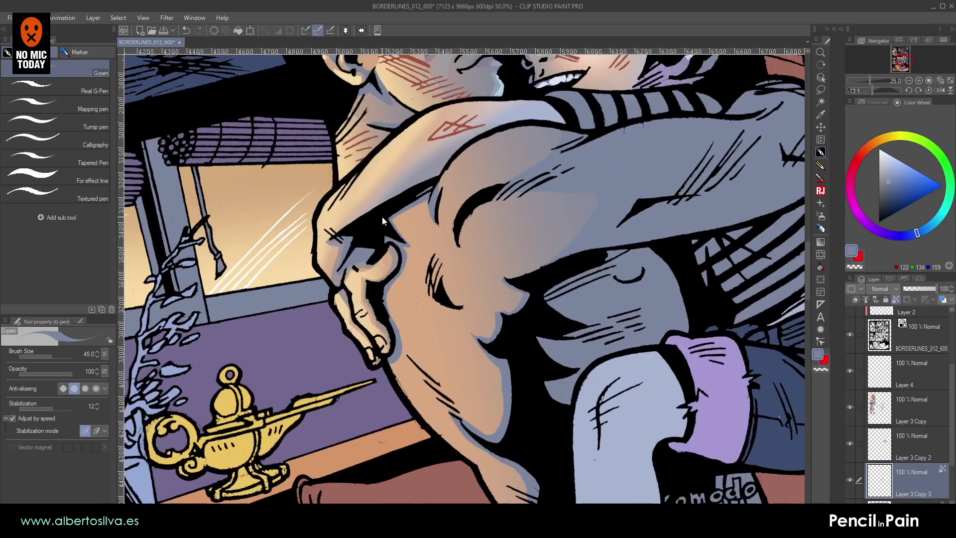
{"action": "scroll", "coordinate": [935, 345], "scroll_direction": "up", "scroll_amount": 2}
{"action": "left_click", "coordinate": [940, 343]}
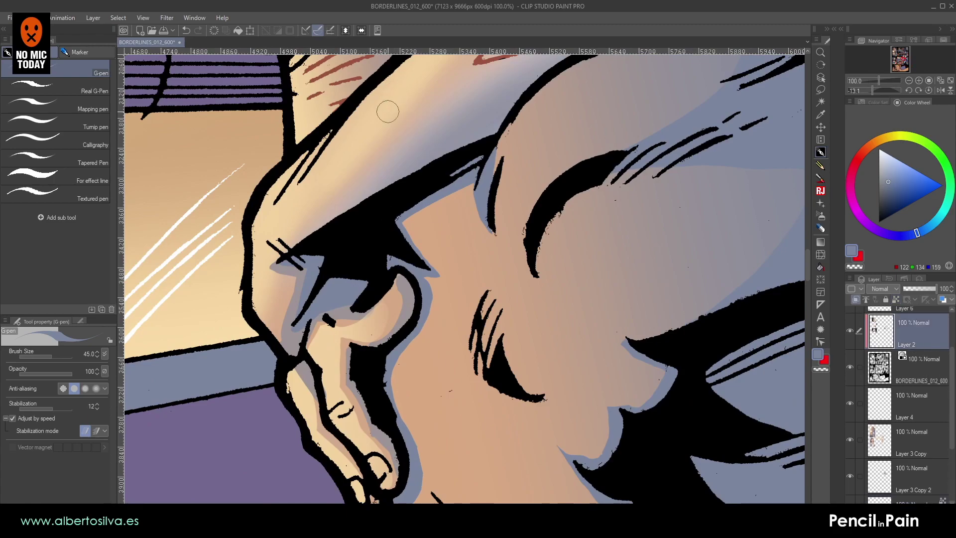
{"action": "left_click_drag", "start_coordinate": [389, 102], "coordinate": [365, 263]}
{"action": "left_click", "coordinate": [462, 196], "text": "alt"}
{"action": "mouse_move", "coordinate": [276, 346]}
{"action": "left_mouse_down"}
{"action": "mouse_move", "coordinate": [307, 291]}
{"action": "mouse_move", "coordinate": [294, 285]}
{"action": "mouse_move", "coordinate": [351, 229]}
{"action": "mouse_move", "coordinate": [341, 236]}
{"action": "left_mouse_up"}
{"action": "mouse_move", "coordinate": [306, 333]}
{"action": "left_mouse_down"}
{"action": "mouse_move", "coordinate": [307, 302]}
{"action": "mouse_move", "coordinate": [296, 305]}
{"action": "mouse_move", "coordinate": [316, 325]}
{"action": "left_mouse_up"}
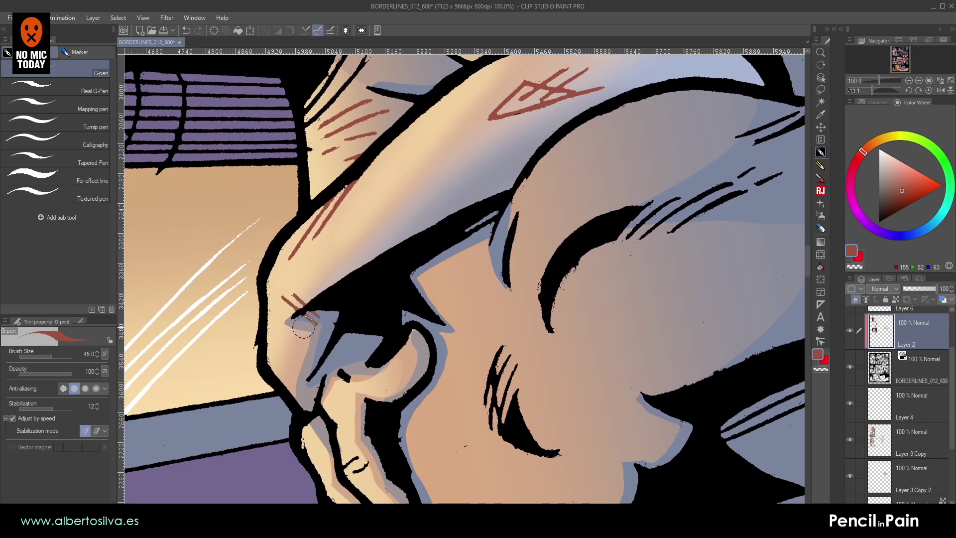
- Recolour the knuckle creases and fingernail outlines of the hand in the same red on Layer 2, reducing the G-pen to size 40
{"action": "left_click_drag", "start_coordinate": [336, 374], "coordinate": [321, 286]}
{"action": "left_click_drag", "start_coordinate": [339, 385], "coordinate": [353, 376]}
{"action": "mouse_move", "coordinate": [331, 379]}
{"action": "left_mouse_down"}
{"action": "mouse_move", "coordinate": [343, 370]}
{"action": "mouse_move", "coordinate": [340, 178]}
{"action": "mouse_move", "coordinate": [334, 189]}
{"action": "left_mouse_up"}
{"action": "key", "text": "shift+space"}
{"action": "mouse_move", "coordinate": [295, 252]}
{"action": "left_mouse_down"}
{"action": "mouse_move", "coordinate": [307, 236]}
{"action": "mouse_move", "coordinate": [286, 253]}
{"action": "left_mouse_up"}
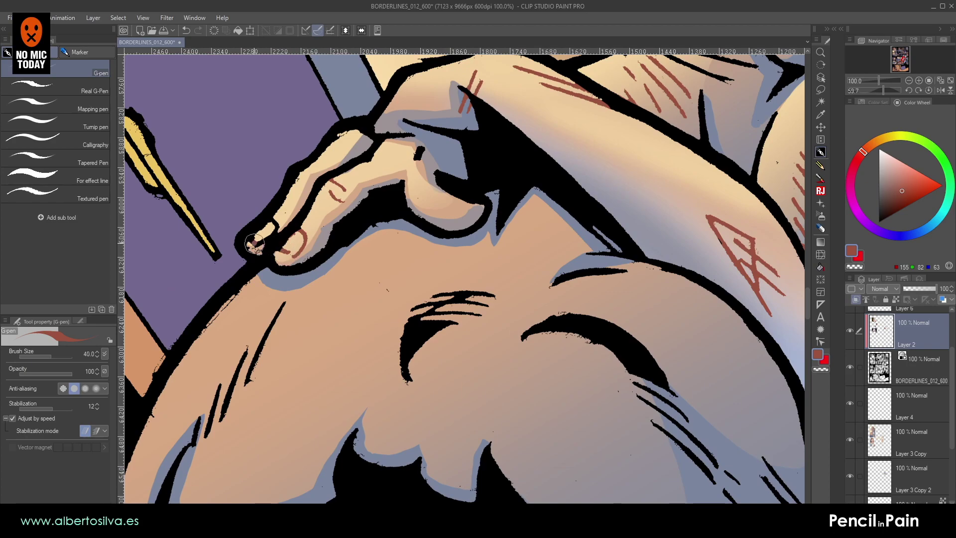
{"action": "left_click_drag", "start_coordinate": [280, 217], "coordinate": [255, 241]}
- Reset the canvas rotation and examine the colouring of the couple's faces, arms and hand
{"action": "scroll", "coordinate": [265, 211], "scroll_direction": "down", "scroll_amount": 3}
{"action": "left_click_drag", "start_coordinate": [422, 220], "coordinate": [438, 177]}
{"action": "key", "text": "r"}
{"action": "double_click", "coordinate": [441, 199]}
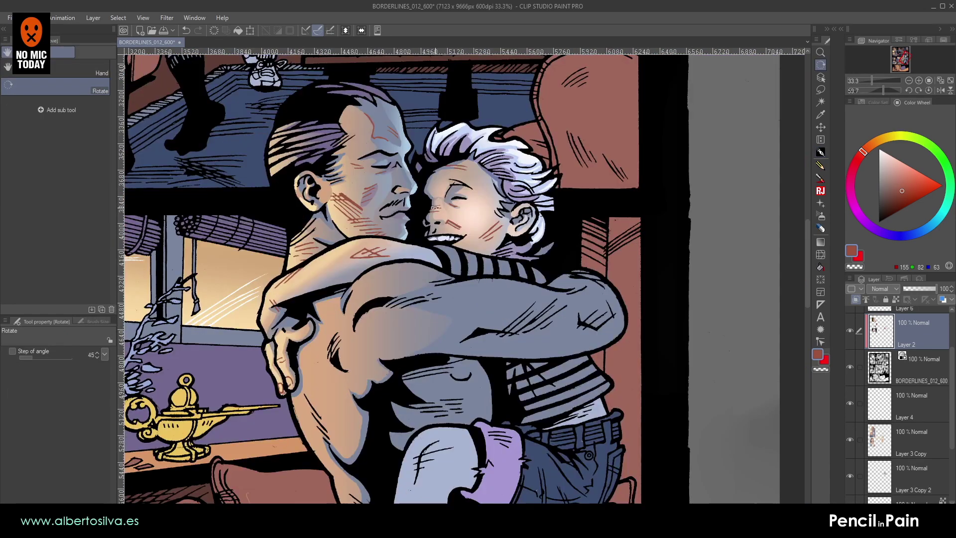
{"action": "left_click_drag", "start_coordinate": [443, 223], "coordinate": [440, 240]}
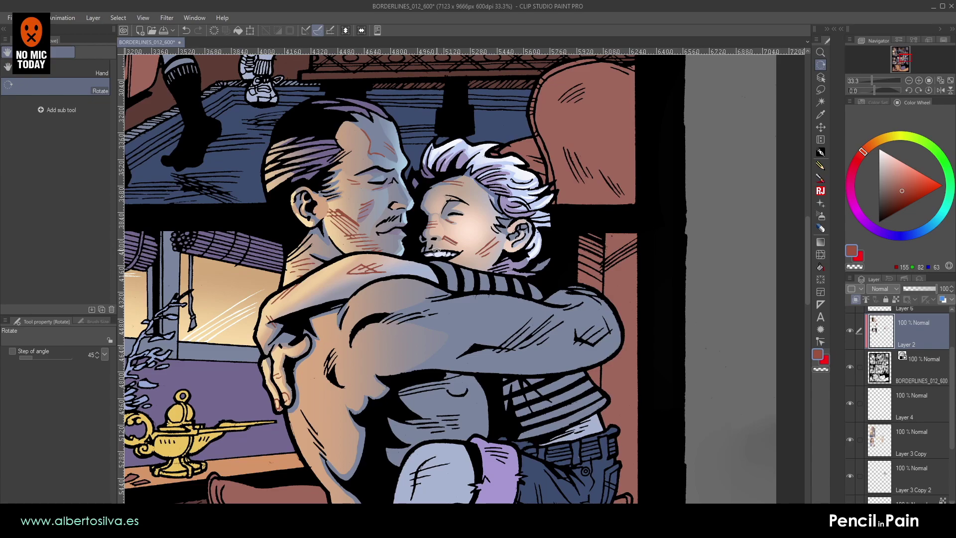
{"action": "scroll", "coordinate": [436, 251], "scroll_direction": "up", "scroll_amount": 3}
{"action": "left_click_drag", "start_coordinate": [480, 132], "coordinate": [576, 141]}
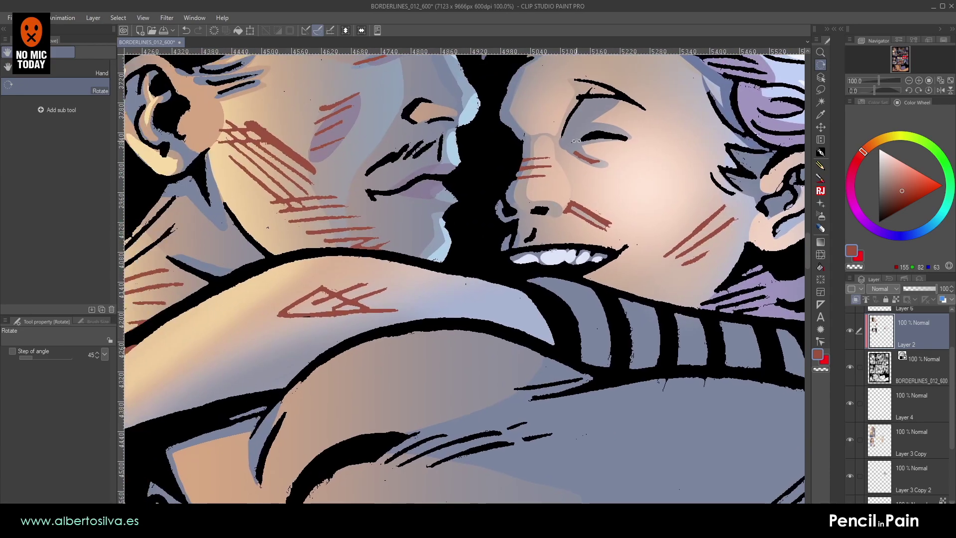
{"action": "scroll", "coordinate": [575, 141], "scroll_direction": "down", "scroll_amount": 3}
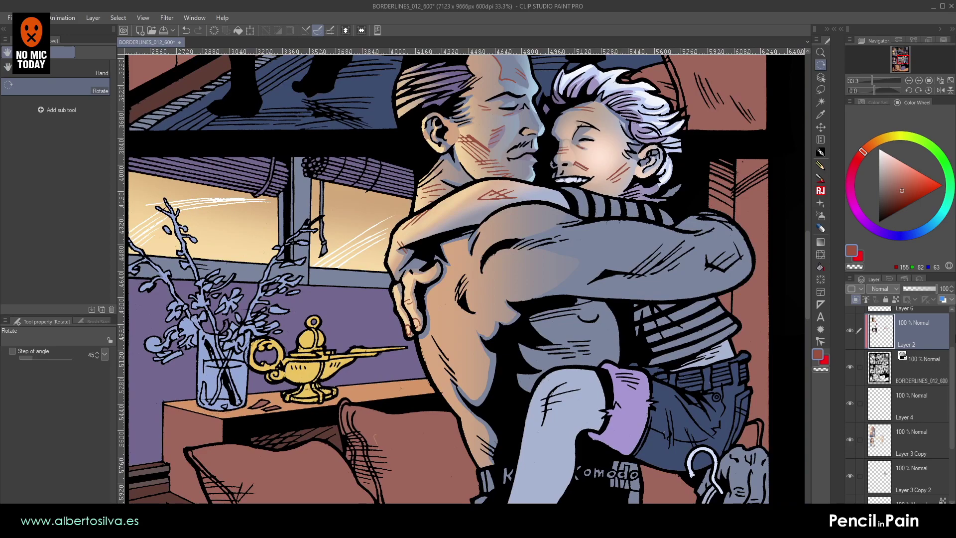
- Merge Layer 4, Layer 3 Copy and Layer 3 Copy 2 down into Layer 3 Copy 3
{"action": "left_click", "coordinate": [892, 447]}
{"action": "left_click", "coordinate": [869, 409]}
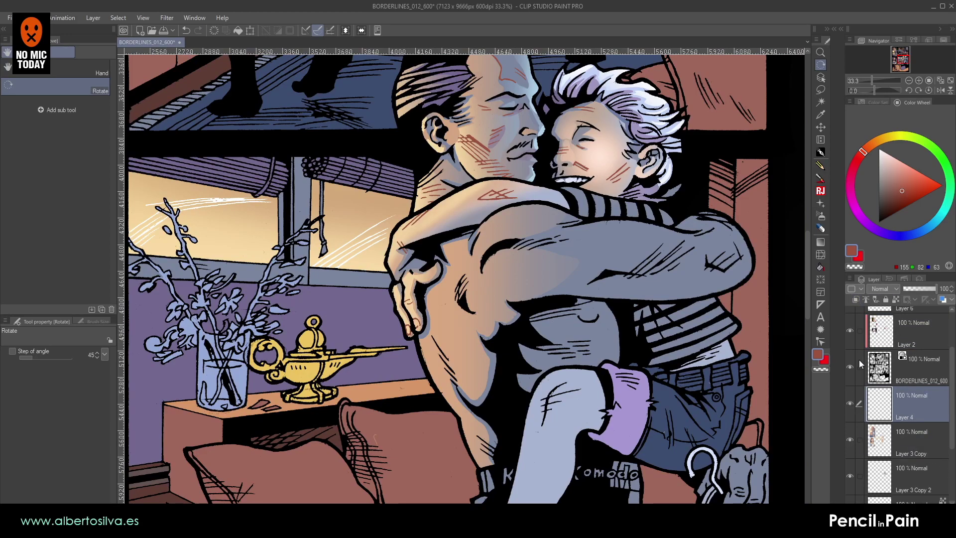
{"action": "left_click", "coordinate": [908, 80]}
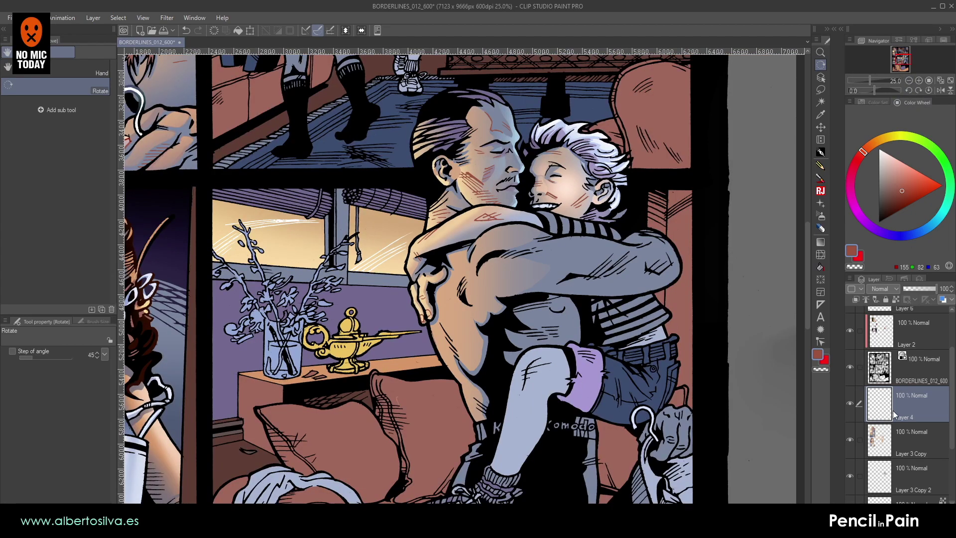
{"action": "key", "text": "ctrl+e"}
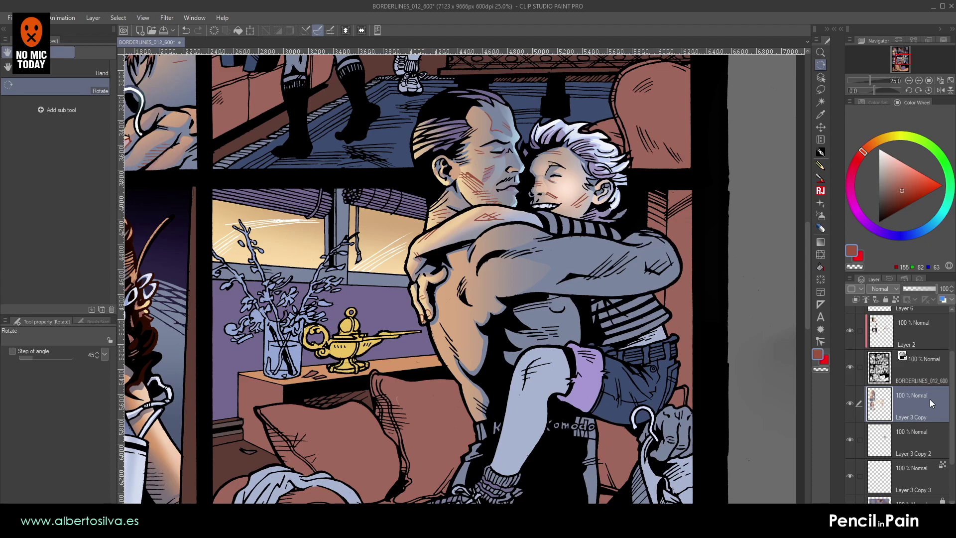
{"action": "key", "text": "ctrl+e"}
{"action": "key", "text": "Delete"}
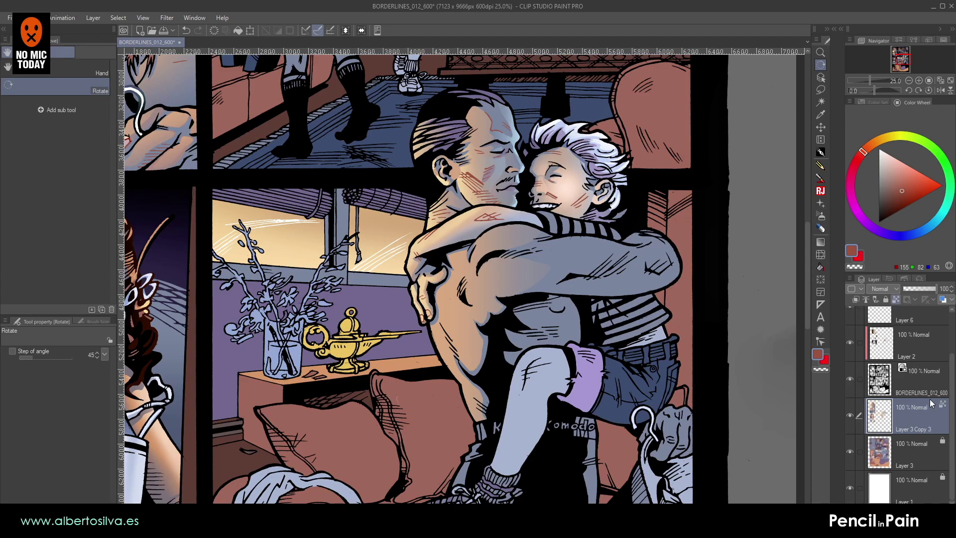
- Toggle the visibility of Layer 3 Copy 3 repeatedly to compare the panel with and without the painted shading
{"action": "left_click", "coordinate": [849, 414]}
{"action": "left_click", "coordinate": [849, 414]}
{"action": "left_click", "coordinate": [849, 414]}
{"action": "left_click", "coordinate": [848, 414]}
{"action": "left_click", "coordinate": [848, 414]}
{"action": "left_click", "coordinate": [848, 414]}
{"action": "left_click", "coordinate": [848, 413]}
{"action": "left_click", "coordinate": [848, 413]}
{"action": "left_click", "coordinate": [848, 413]}
{"action": "left_click", "coordinate": [848, 414]}
- Touch up the blue-grey shadow where the forearm meets the shoulder on Layer 3 Copy 3 with the size 40 G-pen in sampled RGB 122, 134, 159
{"action": "key", "text": "ctrl+plus"}
{"action": "key", "text": "ctrl+plus"}
{"action": "key", "text": "ctrl+plus"}
{"action": "key", "text": "ctrl+plus"}
{"action": "scroll", "coordinate": [764, 71], "scroll_direction": "up", "scroll_amount": 1}
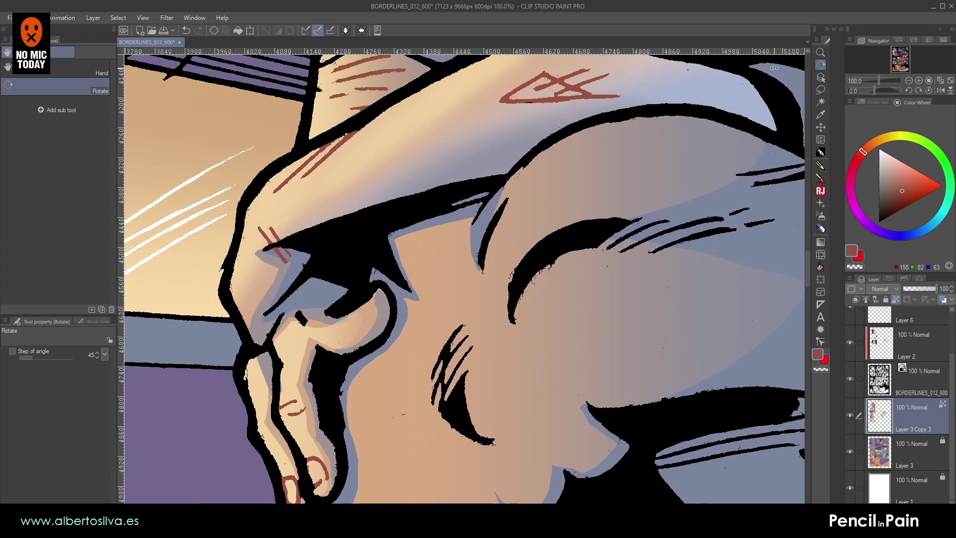
{"action": "left_click_drag", "start_coordinate": [466, 224], "coordinate": [444, 233]}
{"action": "left_click", "coordinate": [435, 225], "text": "alt"}
{"action": "mouse_move", "coordinate": [428, 227]}
{"action": "left_mouse_down"}
{"action": "mouse_move", "coordinate": [379, 304]}
{"action": "mouse_move", "coordinate": [444, 212]}
{"action": "mouse_move", "coordinate": [383, 300]}
{"action": "mouse_move", "coordinate": [434, 223]}
{"action": "mouse_move", "coordinate": [393, 292]}
{"action": "left_mouse_up"}
{"action": "left_click_drag", "start_coordinate": [465, 169], "coordinate": [421, 261]}
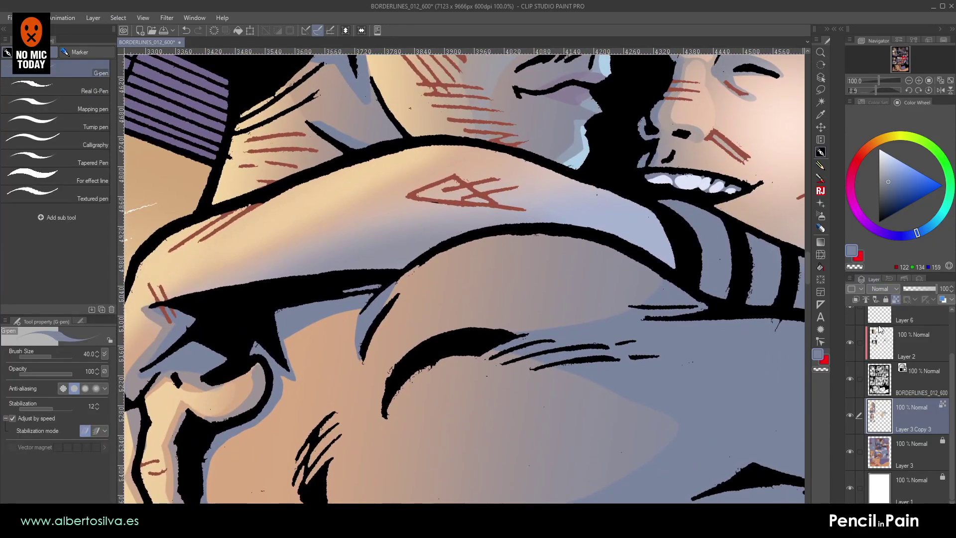
{"action": "left_click", "coordinate": [886, 352]}
{"action": "left_click", "coordinate": [493, 195], "text": "alt"}
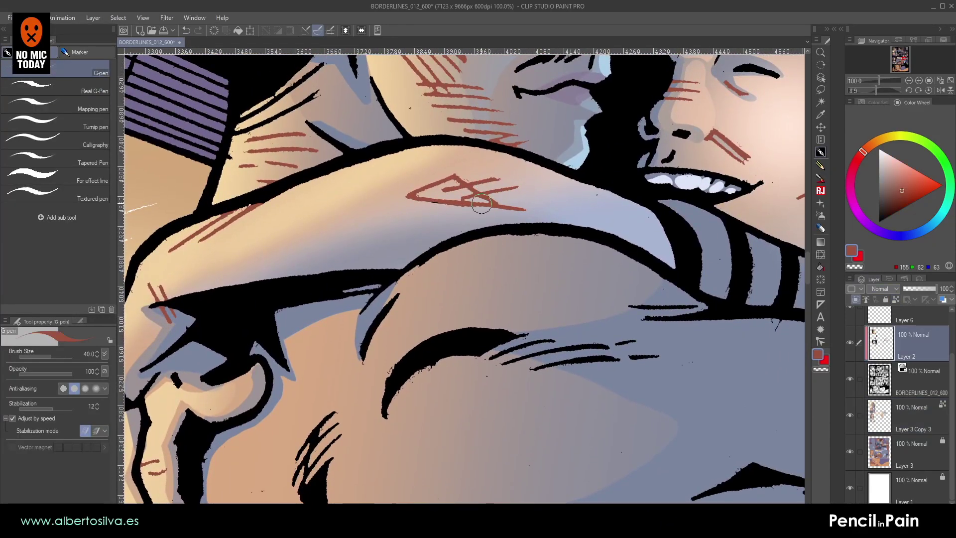
{"action": "scroll", "coordinate": [304, 244], "scroll_direction": "down", "scroll_amount": 1}
{"action": "scroll", "coordinate": [303, 244], "scroll_direction": "down", "scroll_amount": 2}
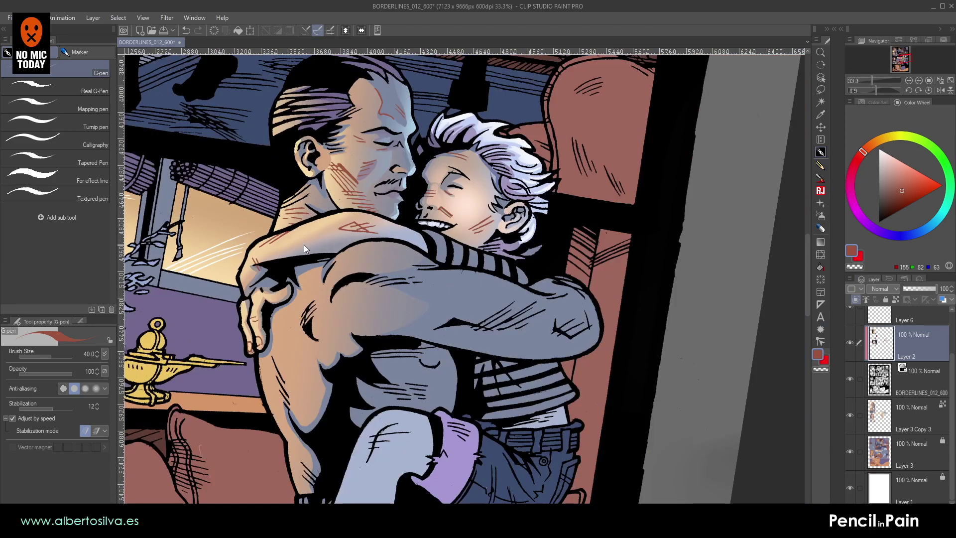
{"action": "left_click_drag", "start_coordinate": [420, 292], "coordinate": [434, 236]}
{"action": "double_click", "coordinate": [434, 236]}
- Paint the two fingernails pale cream RGB 244, 232, 216 on Layer 3 Copy 3 with the G-pen at size 30
{"action": "left_click_drag", "start_coordinate": [371, 217], "coordinate": [495, 256]}
{"action": "left_click_drag", "start_coordinate": [417, 228], "coordinate": [499, 197]}
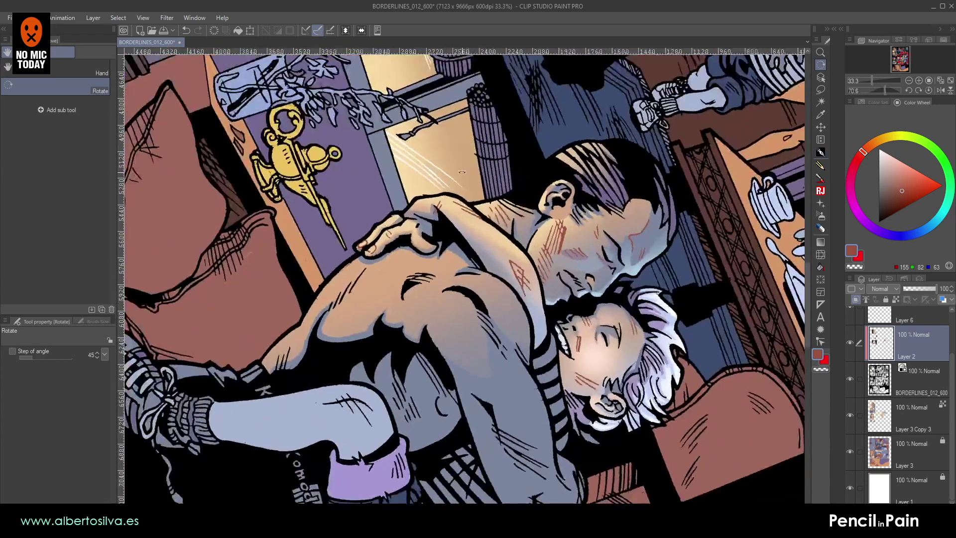
{"action": "scroll", "coordinate": [461, 173], "scroll_direction": "up", "scroll_amount": 4}
{"action": "left_click_drag", "start_coordinate": [269, 435], "coordinate": [528, 280]}
{"action": "left_click", "coordinate": [528, 280], "text": "alt"}
{"action": "left_click", "coordinate": [893, 160]}
{"action": "left_click_drag", "start_coordinate": [254, 349], "coordinate": [264, 341]}
{"action": "key", "text": "ctrl+z"}
{"action": "left_click", "coordinate": [894, 419]}
{"action": "key", "text": "bracketleft"}
{"action": "mouse_move", "coordinate": [260, 342]}
{"action": "left_mouse_down"}
{"action": "mouse_move", "coordinate": [279, 333]}
{"action": "mouse_move", "coordinate": [319, 368]}
{"action": "mouse_move", "coordinate": [321, 358]}
{"action": "left_mouse_up"}
{"action": "left_click", "coordinate": [885, 155]}
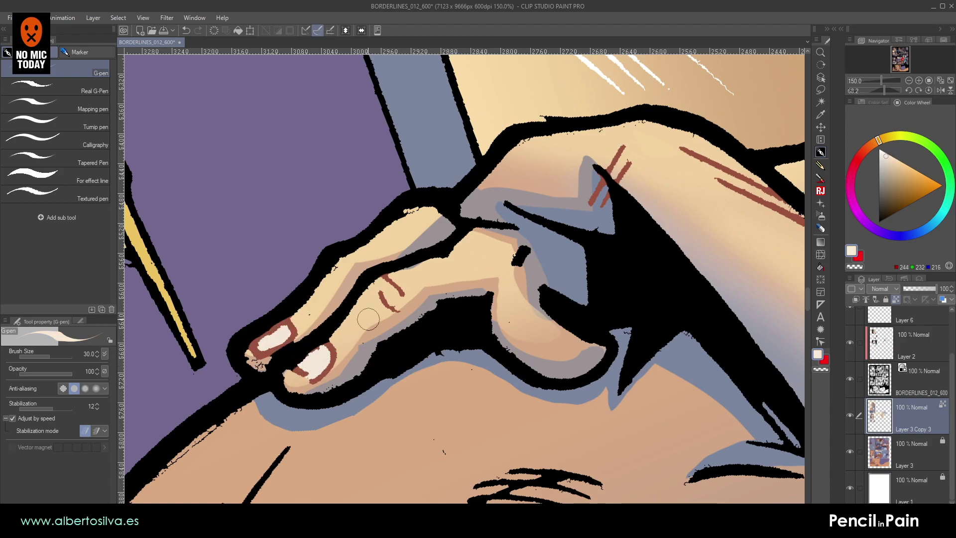
- Clean up stray ink marks around the fingers on the BORDERLINES_012_600 line-art layer with the Hard eraser at size 12.5
{"action": "left_click", "coordinate": [875, 370]}
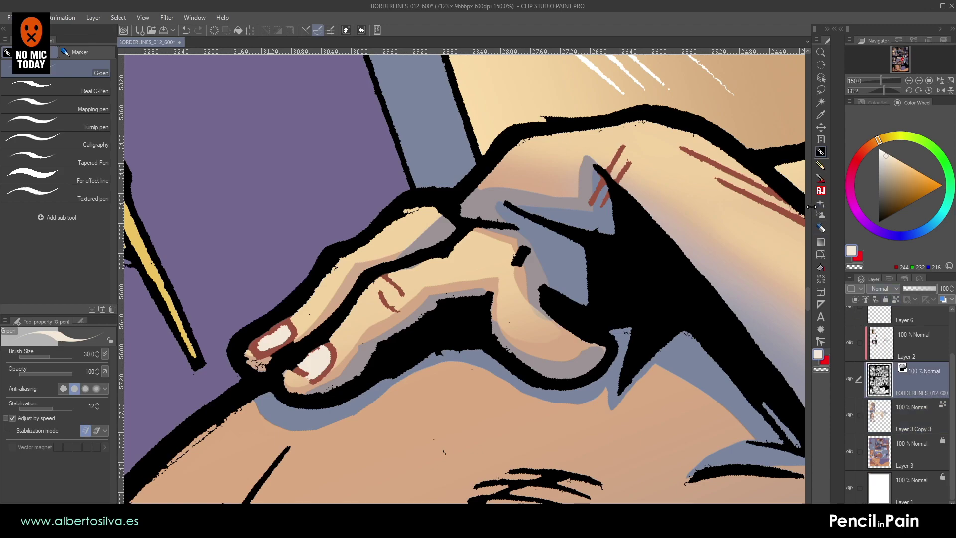
{"action": "left_click", "coordinate": [821, 230]}
{"action": "left_click", "coordinate": [918, 80]}
{"action": "left_click_drag", "start_coordinate": [269, 247], "coordinate": [350, 203]}
{"action": "key", "text": "bracketleft"}
{"action": "key", "text": "bracketleft"}
{"action": "mouse_move", "coordinate": [259, 343]}
{"action": "left_mouse_down"}
{"action": "mouse_move", "coordinate": [295, 341]}
{"action": "mouse_move", "coordinate": [317, 378]}
{"action": "mouse_move", "coordinate": [380, 371]}
{"action": "mouse_move", "coordinate": [339, 384]}
{"action": "mouse_move", "coordinate": [330, 372]}
{"action": "mouse_move", "coordinate": [310, 379]}
{"action": "mouse_move", "coordinate": [332, 385]}
{"action": "mouse_move", "coordinate": [313, 378]}
{"action": "mouse_move", "coordinate": [349, 384]}
{"action": "mouse_move", "coordinate": [394, 359]}
{"action": "left_mouse_up"}
{"action": "key", "text": "ctrl+z"}
{"action": "key", "text": "ctrl+z"}
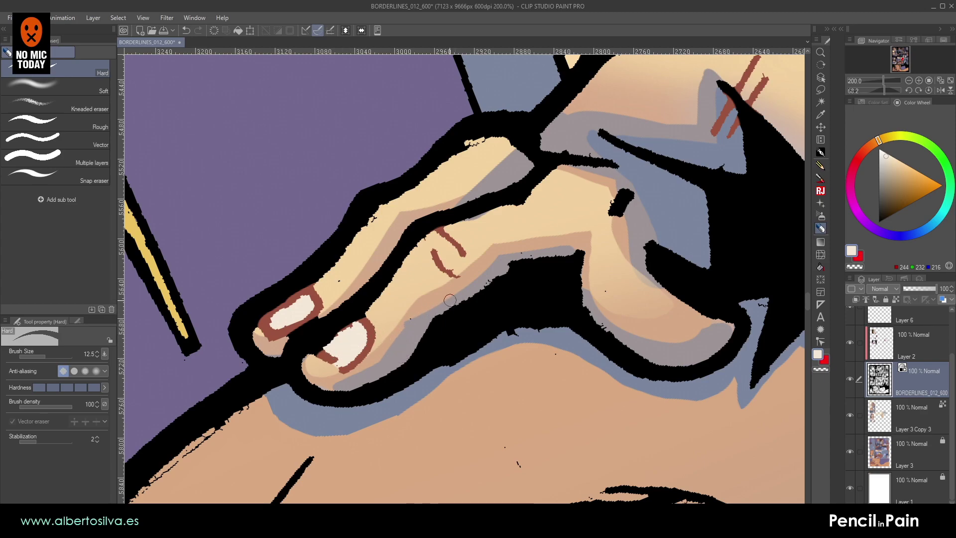
- Lasso the light-catching hair strands at the back of the man's head
{"action": "scroll", "coordinate": [439, 311], "scroll_direction": "down", "scroll_amount": 4}
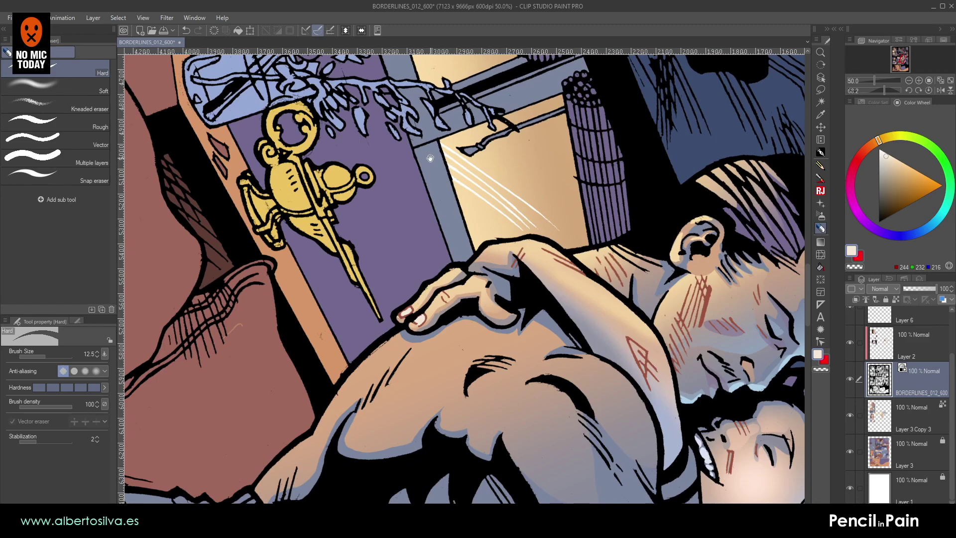
{"action": "left_click_drag", "start_coordinate": [426, 157], "coordinate": [346, 153]}
{"action": "double_click", "coordinate": [383, 269]}
{"action": "left_click_drag", "start_coordinate": [475, 182], "coordinate": [411, 263]}
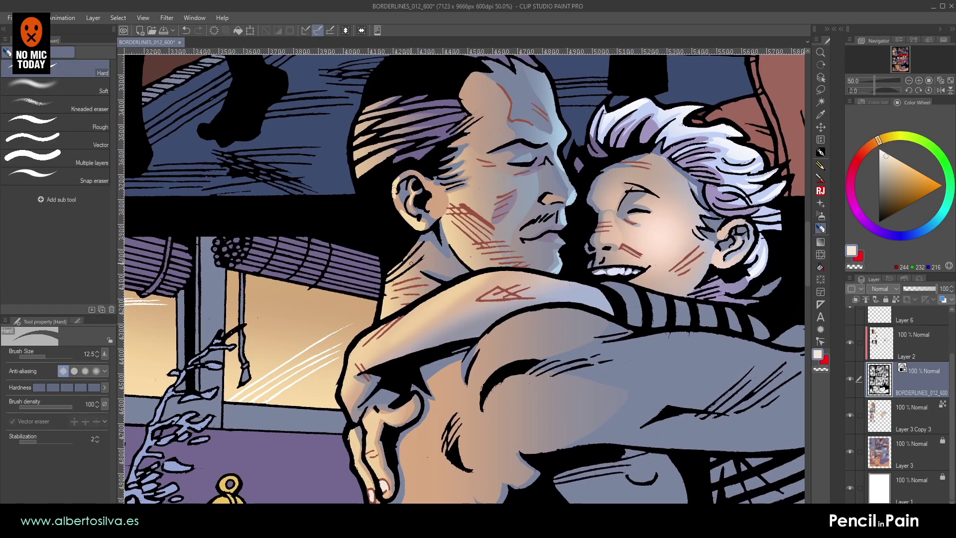
{"action": "scroll", "coordinate": [411, 263], "scroll_direction": "up", "scroll_amount": 4}
{"action": "left_click_drag", "start_coordinate": [552, 155], "coordinate": [530, 344]}
{"action": "left_click_drag", "start_coordinate": [572, 162], "coordinate": [578, 384]}
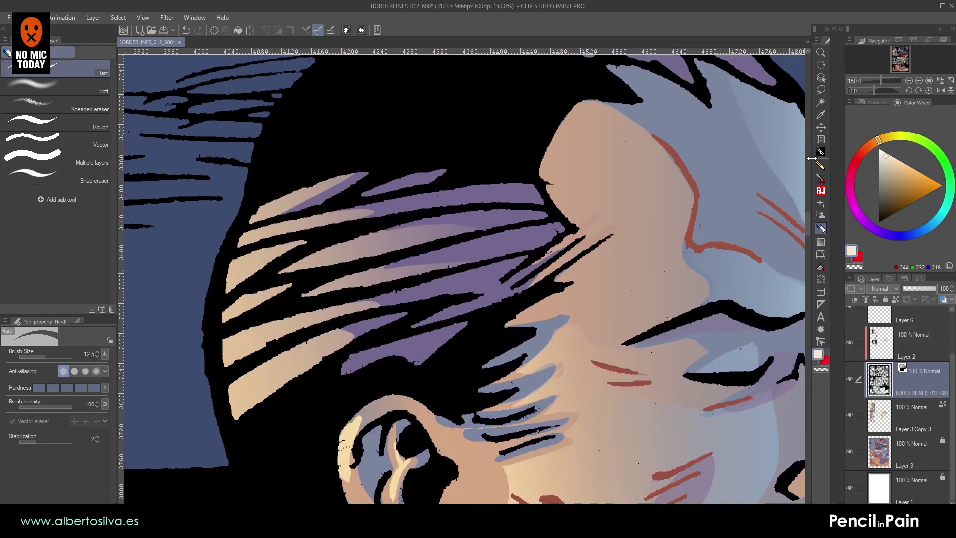
{"action": "left_click", "coordinate": [820, 90]}
{"action": "left_click_drag", "start_coordinate": [303, 208], "coordinate": [276, 329]}
{"action": "mouse_move", "coordinate": [293, 390]}
{"action": "left_mouse_down"}
{"action": "mouse_move", "coordinate": [286, 439]}
{"action": "mouse_move", "coordinate": [357, 361]}
{"action": "mouse_move", "coordinate": [308, 463]}
{"action": "mouse_move", "coordinate": [376, 388]}
{"action": "mouse_move", "coordinate": [343, 396]}
{"action": "left_mouse_up"}
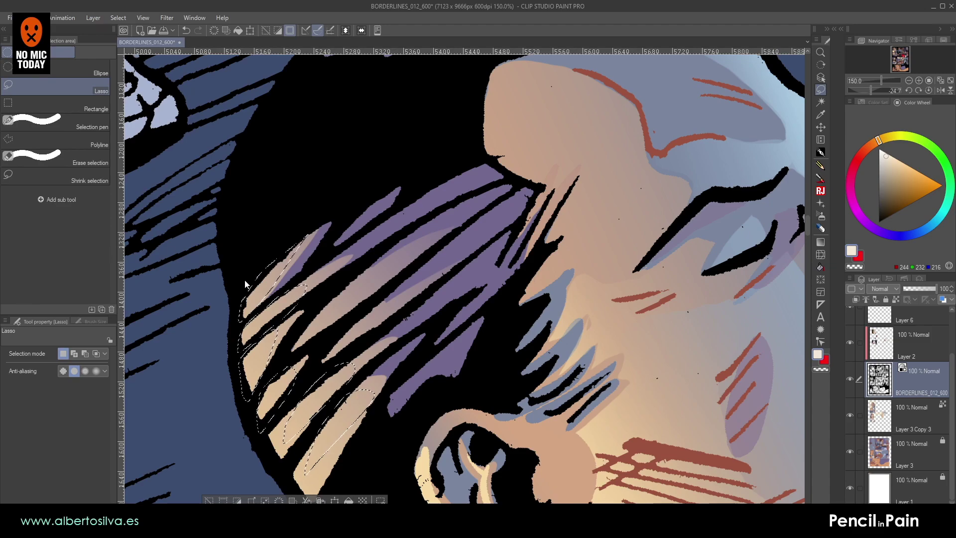
- Shift the selected hair strands on Layer 3 Copy 3 to pale yellow with a Hue/Saturation/Luminosity adjustment and deselect
{"action": "key", "text": "space"}
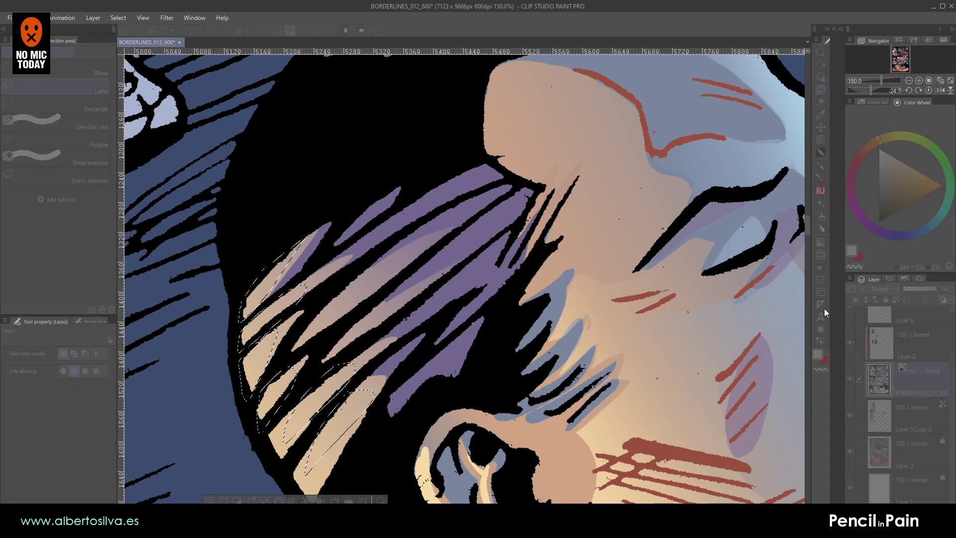
{"action": "left_click", "coordinate": [892, 418]}
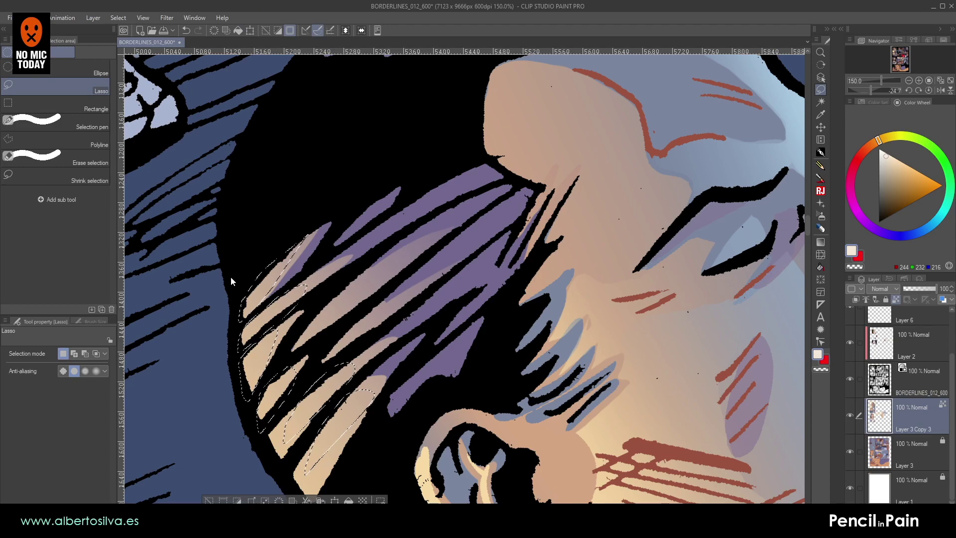
{"action": "key", "text": "ctrl+u"}
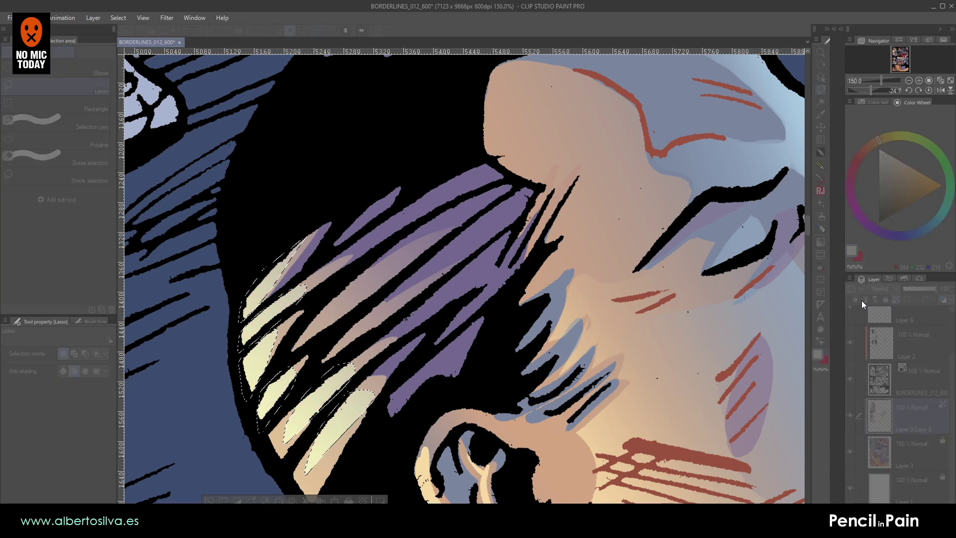
{"action": "left_click", "coordinate": [902, 198]}
{"action": "key", "text": "ctrl+d"}
- Return the canvas to an upright overview of the couple and save the comic page
{"action": "key", "text": "ctrl+minus"}
{"action": "key", "text": "ctrl+minus"}
{"action": "key", "text": "ctrl+minus"}
{"action": "key", "text": "ctrl+minus"}
{"action": "key", "text": "ctrl+minus"}
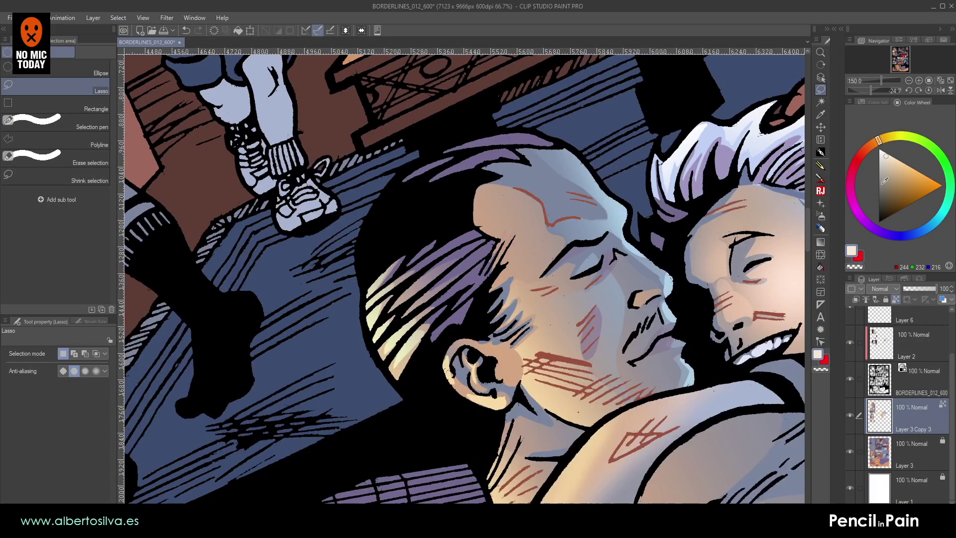
{"action": "key", "text": "shift+space"}
{"action": "mouse_move", "coordinate": [406, 247]}
{"action": "left_mouse_down"}
{"action": "mouse_move", "coordinate": [348, 219]}
{"action": "mouse_move", "coordinate": [302, 159]}
{"action": "left_mouse_up"}
{"action": "double_click", "coordinate": [348, 219]}
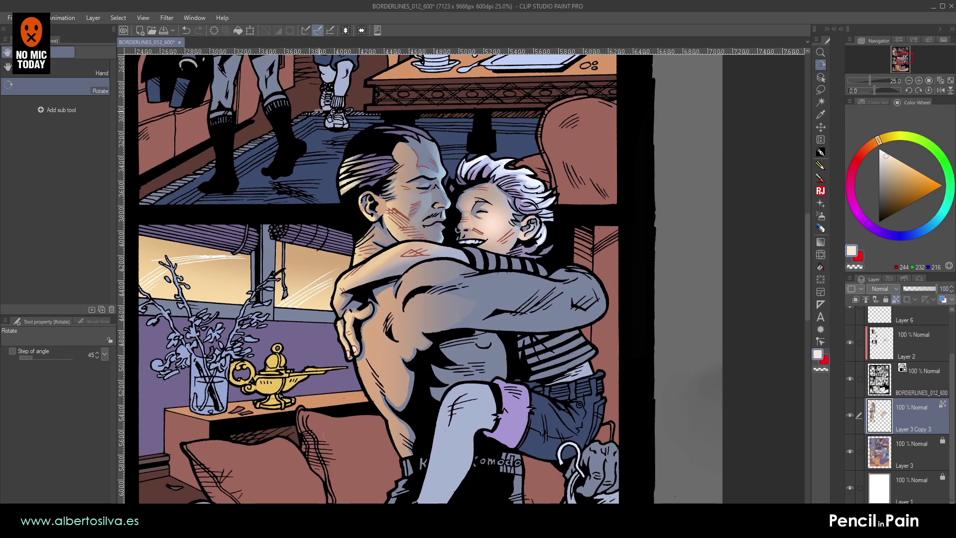
{"action": "key", "text": "ctrl+s"}
- Lasso highlight shapes along the purple hair strands above the man's forehead
{"action": "scroll", "coordinate": [318, 111], "scroll_direction": "up", "scroll_amount": 4}
{"action": "left_click_drag", "start_coordinate": [577, 219], "coordinate": [437, 151]}
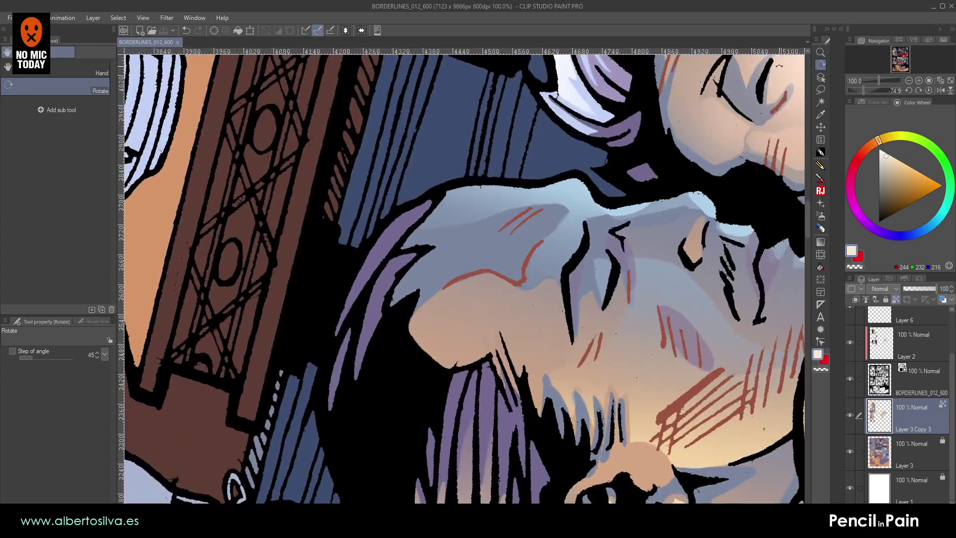
{"action": "left_click", "coordinate": [818, 91]}
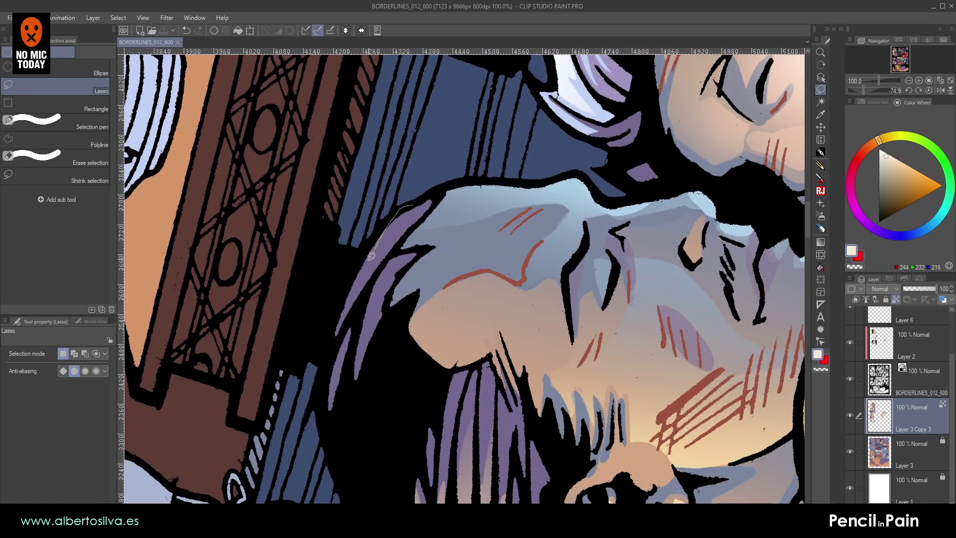
{"action": "left_click_drag", "start_coordinate": [419, 200], "coordinate": [418, 202]}
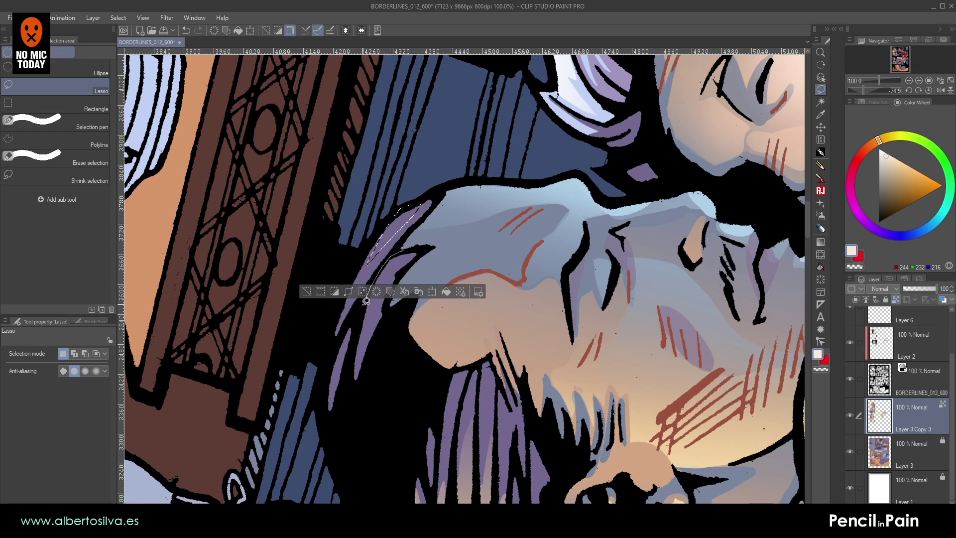
- Fill the selected hair highlights on unlocked Layer 3 with a foreground-to-transparent gradient in sampled RGB 172, 207, 230, relock the layer and deselect
{"action": "left_click", "coordinate": [820, 242]}
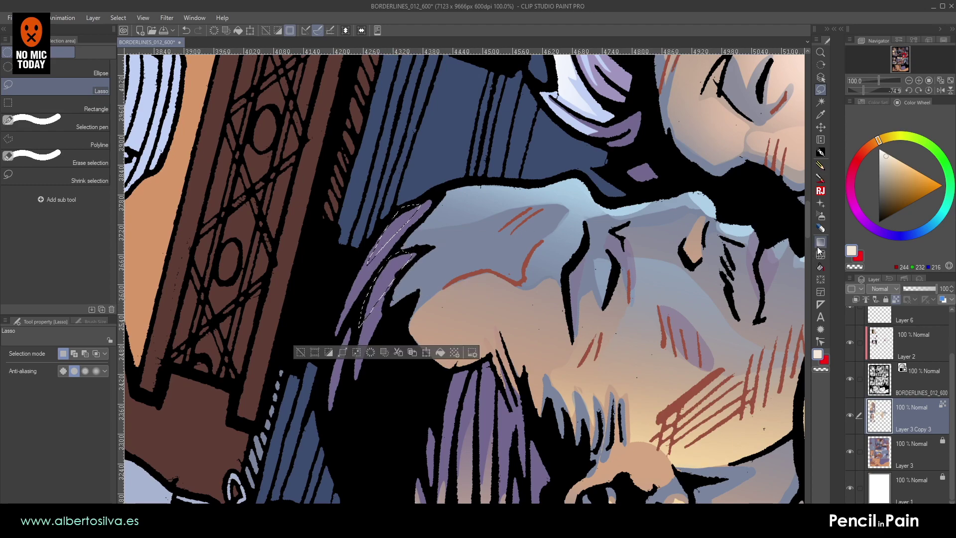
{"action": "left_click", "coordinate": [614, 206], "text": "alt"}
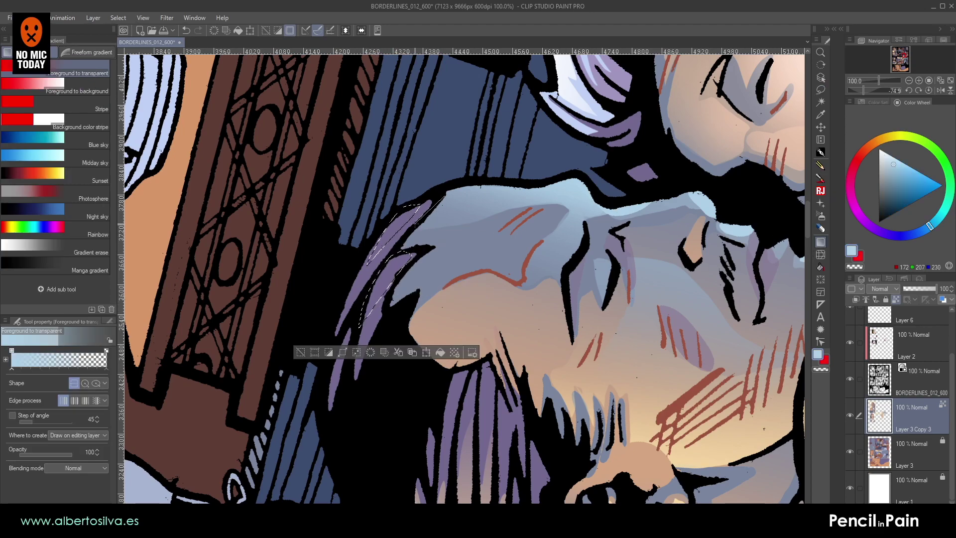
{"action": "left_click", "coordinate": [868, 445]}
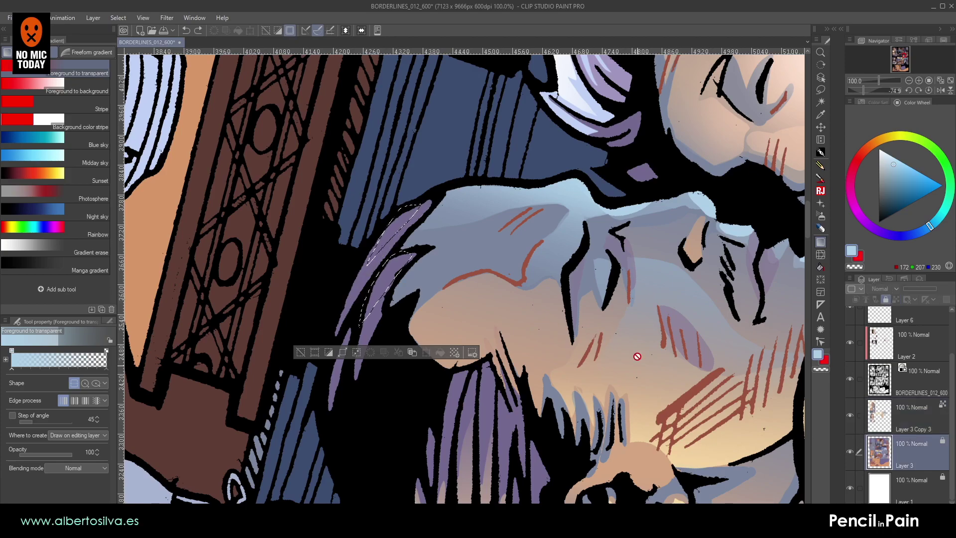
{"action": "left_click", "coordinate": [905, 423]}
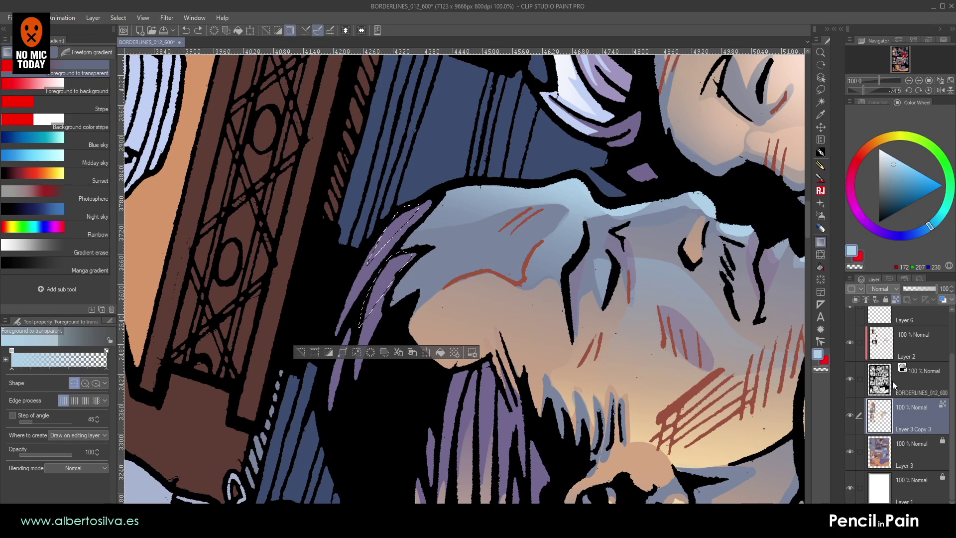
{"action": "left_click", "coordinate": [918, 440]}
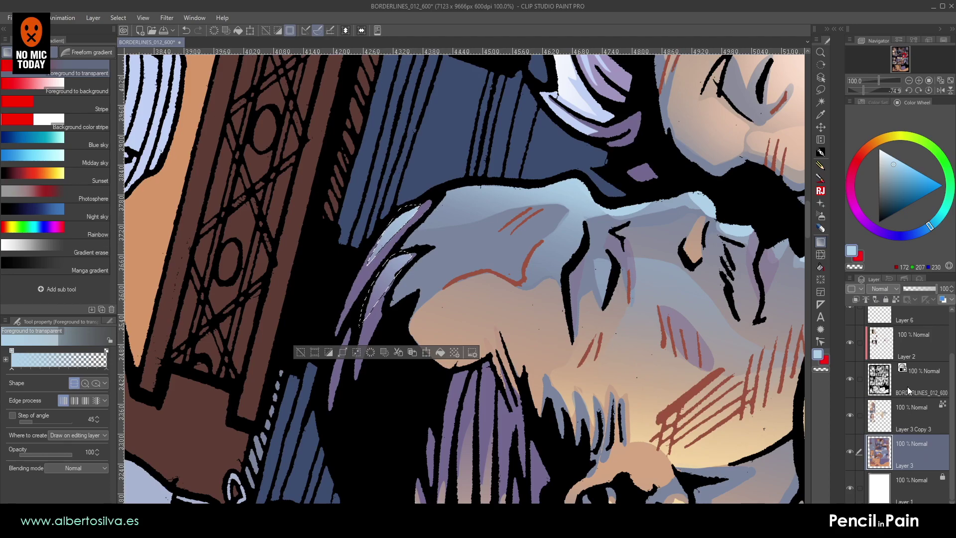
{"action": "left_click", "coordinate": [885, 299]}
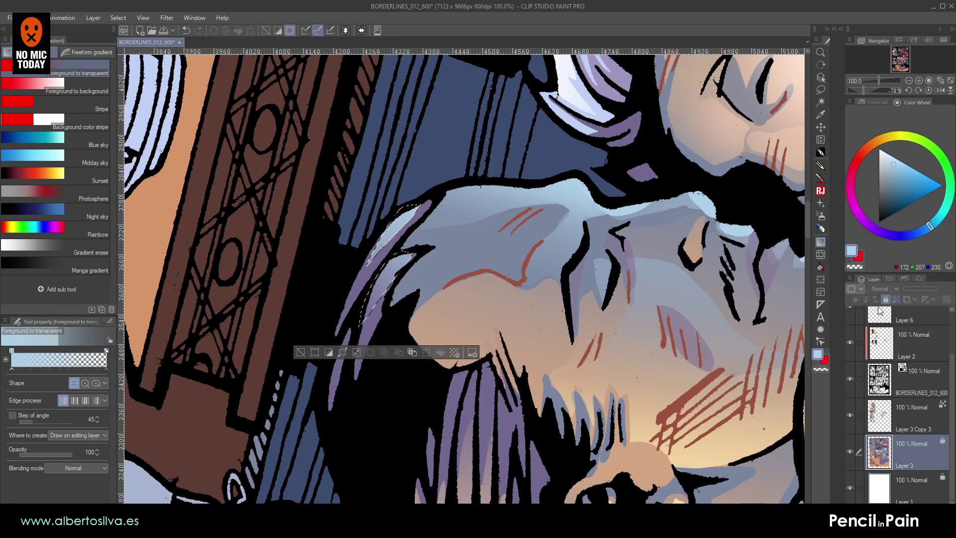
{"action": "key", "text": "ctrl+d"}
{"action": "left_click_drag", "start_coordinate": [510, 251], "coordinate": [471, 260]}
{"action": "key", "text": "r"}
{"action": "double_click", "coordinate": [457, 231]}
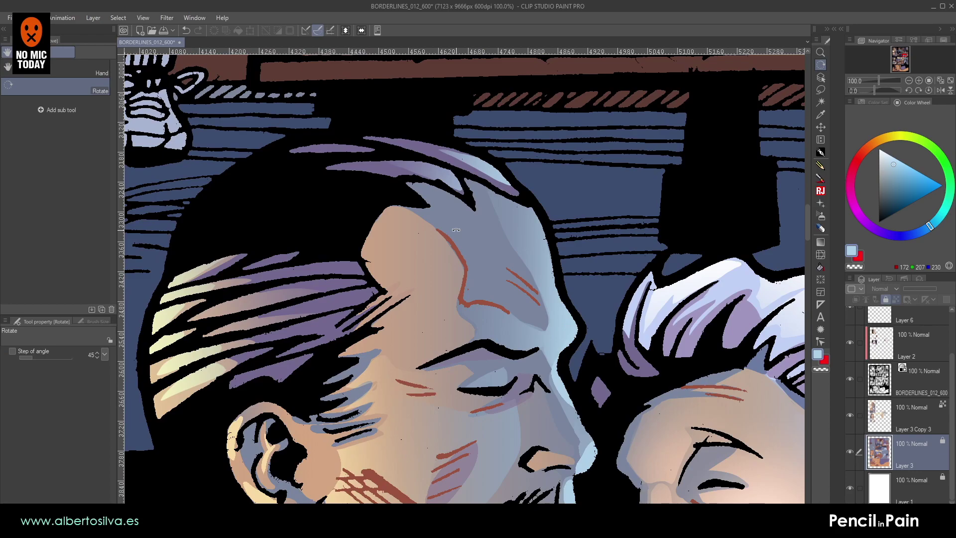
- Lasso the lit upper area of the man's bare shoulder, following its outline
{"action": "scroll", "coordinate": [456, 230], "scroll_direction": "down", "scroll_amount": 2}
{"action": "scroll", "coordinate": [456, 230], "scroll_direction": "down", "scroll_amount": 1}
{"action": "left_click_drag", "start_coordinate": [390, 218], "coordinate": [354, 145]}
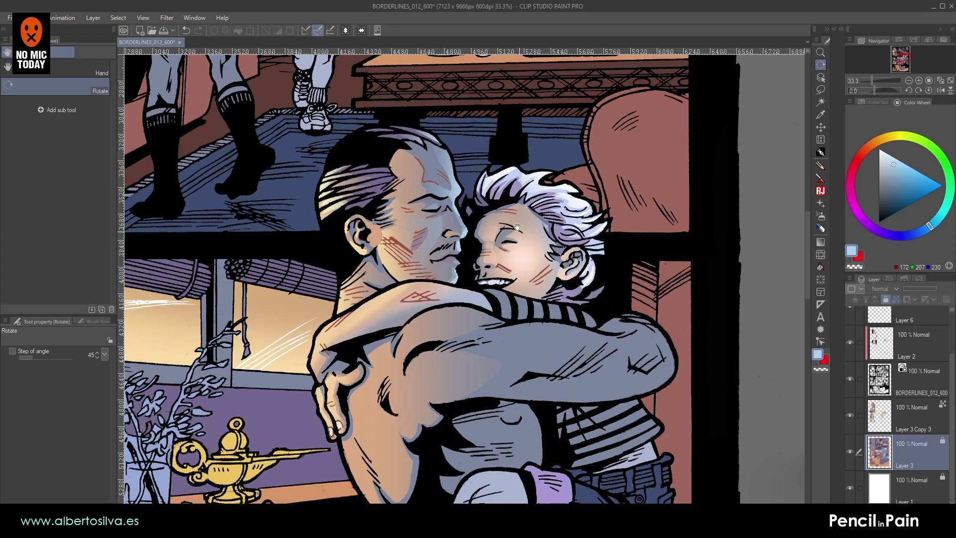
{"action": "scroll", "coordinate": [520, 235], "scroll_direction": "up", "scroll_amount": 1}
{"action": "scroll", "coordinate": [491, 228], "scroll_direction": "up", "scroll_amount": 1}
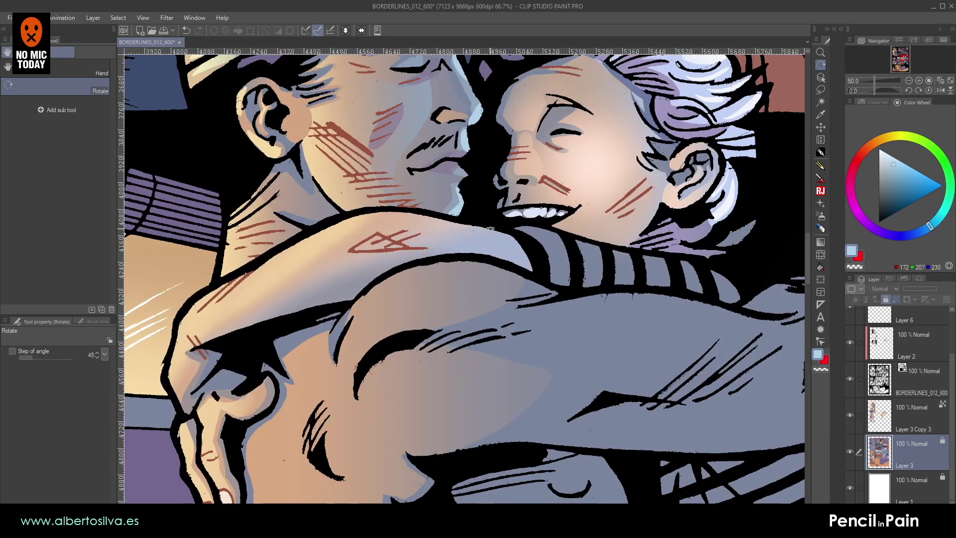
{"action": "scroll", "coordinate": [491, 228], "scroll_direction": "up", "scroll_amount": 1}
{"action": "left_click", "coordinate": [822, 91]}
{"action": "left_click_drag", "start_coordinate": [427, 272], "coordinate": [467, 180]}
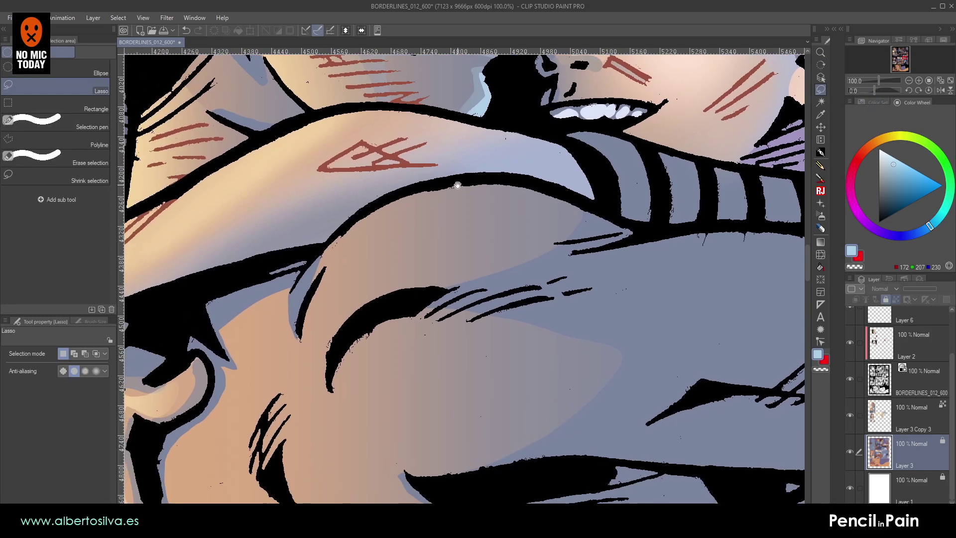
{"action": "mouse_move", "coordinate": [344, 230]}
{"action": "left_mouse_down"}
{"action": "mouse_move", "coordinate": [305, 288]}
{"action": "mouse_move", "coordinate": [300, 342]}
{"action": "mouse_move", "coordinate": [360, 308]}
{"action": "mouse_move", "coordinate": [453, 281]}
{"action": "mouse_move", "coordinate": [540, 227]}
{"action": "mouse_move", "coordinate": [509, 175]}
{"action": "mouse_move", "coordinate": [428, 189]}
{"action": "mouse_move", "coordinate": [349, 231]}
{"action": "left_mouse_up"}
{"action": "mouse_move", "coordinate": [310, 288]}
{"action": "left_mouse_down"}
{"action": "mouse_move", "coordinate": [480, 156]}
{"action": "mouse_move", "coordinate": [404, 186]}
{"action": "mouse_move", "coordinate": [404, 291]}
{"action": "mouse_move", "coordinate": [425, 299]}
{"action": "mouse_move", "coordinate": [442, 276]}
{"action": "mouse_move", "coordinate": [457, 339]}
{"action": "mouse_move", "coordinate": [493, 376]}
{"action": "mouse_move", "coordinate": [537, 389]}
{"action": "mouse_move", "coordinate": [579, 382]}
{"action": "mouse_move", "coordinate": [560, 357]}
{"action": "mouse_move", "coordinate": [569, 329]}
{"action": "mouse_move", "coordinate": [562, 272]}
{"action": "mouse_move", "coordinate": [606, 213]}
{"action": "mouse_move", "coordinate": [602, 186]}
{"action": "left_mouse_up"}
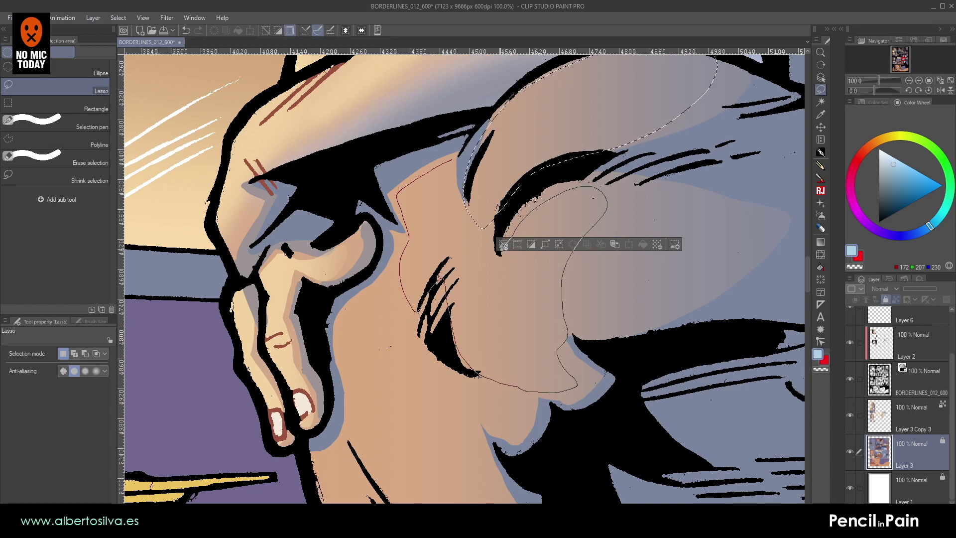
- Extend the lasso selection over the lit areas of the man's shoulder blade, back and side down to the waistband
{"action": "left_click_drag", "start_coordinate": [461, 192], "coordinate": [457, 190]}
{"action": "mouse_move", "coordinate": [393, 284]}
{"action": "left_mouse_down"}
{"action": "mouse_move", "coordinate": [418, 238]}
{"action": "mouse_move", "coordinate": [452, 206]}
{"action": "left_mouse_up"}
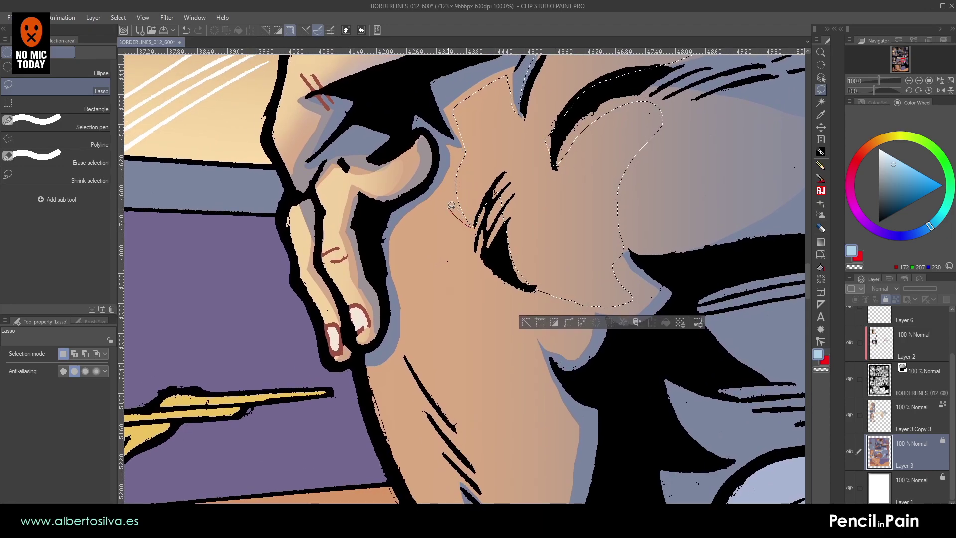
{"action": "mouse_move", "coordinate": [407, 234]}
{"action": "left_mouse_down"}
{"action": "mouse_move", "coordinate": [429, 375]}
{"action": "mouse_move", "coordinate": [470, 463]}
{"action": "mouse_move", "coordinate": [555, 483]}
{"action": "mouse_move", "coordinate": [560, 436]}
{"action": "mouse_move", "coordinate": [527, 319]}
{"action": "mouse_move", "coordinate": [558, 344]}
{"action": "mouse_move", "coordinate": [593, 297]}
{"action": "mouse_move", "coordinate": [532, 214]}
{"action": "left_mouse_up"}
{"action": "left_click_drag", "start_coordinate": [363, 372], "coordinate": [421, 180]}
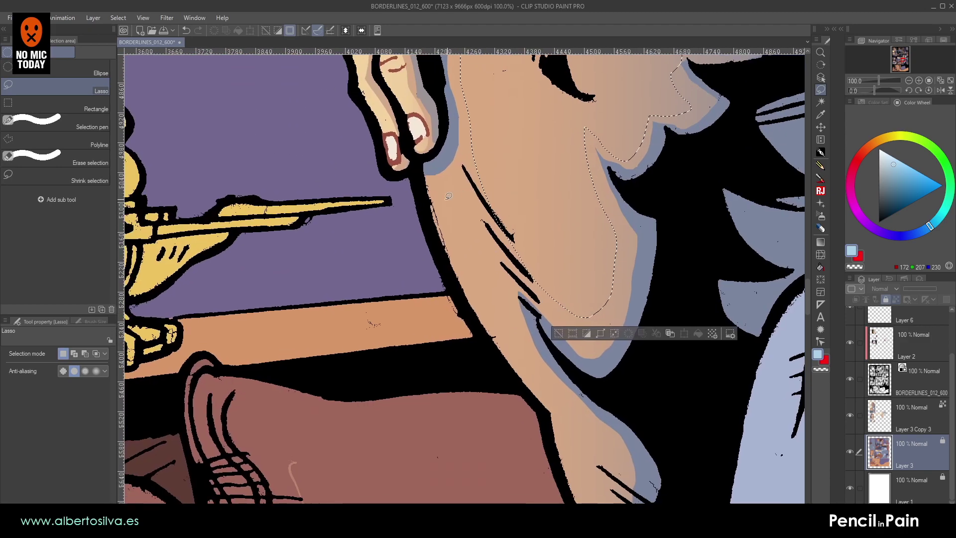
{"action": "mouse_move", "coordinate": [507, 292]}
{"action": "left_mouse_down"}
{"action": "mouse_move", "coordinate": [550, 413]}
{"action": "mouse_move", "coordinate": [467, 315]}
{"action": "mouse_move", "coordinate": [443, 266]}
{"action": "left_mouse_up"}
{"action": "mouse_move", "coordinate": [489, 231]}
{"action": "left_mouse_down"}
{"action": "mouse_move", "coordinate": [555, 324]}
{"action": "mouse_move", "coordinate": [559, 398]}
{"action": "mouse_move", "coordinate": [550, 411]}
{"action": "mouse_move", "coordinate": [487, 284]}
{"action": "left_mouse_up"}
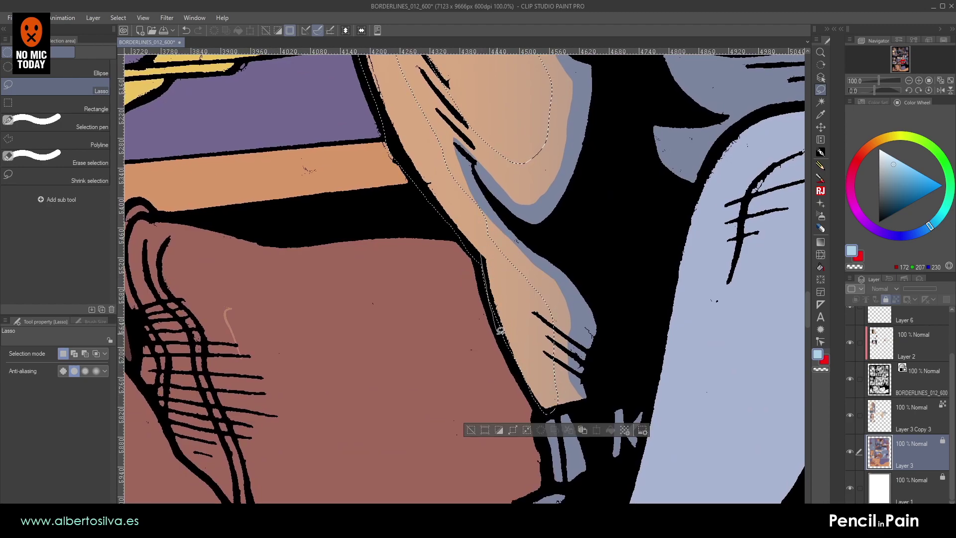
{"action": "left_click_drag", "start_coordinate": [534, 394], "coordinate": [537, 391]}
- Airbrush a light skin tone sampled from the man's neck over his selected back on Layer 3 Copy 3, using the Soft brush at size 400
{"action": "left_click", "coordinate": [909, 80]}
{"action": "left_click", "coordinate": [909, 80]}
{"action": "left_click", "coordinate": [909, 80]}
{"action": "left_click_drag", "start_coordinate": [568, 249], "coordinate": [524, 315]}
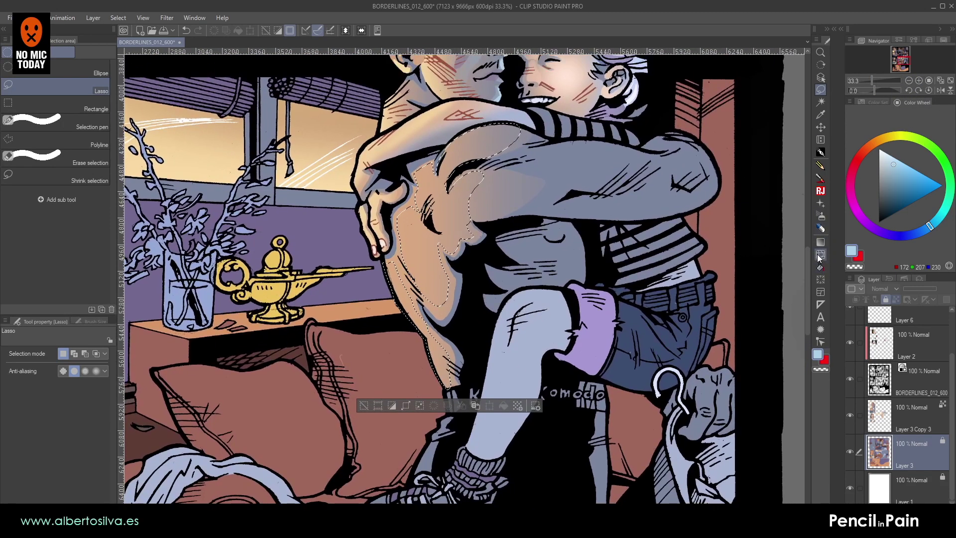
{"action": "left_click", "coordinate": [821, 215]}
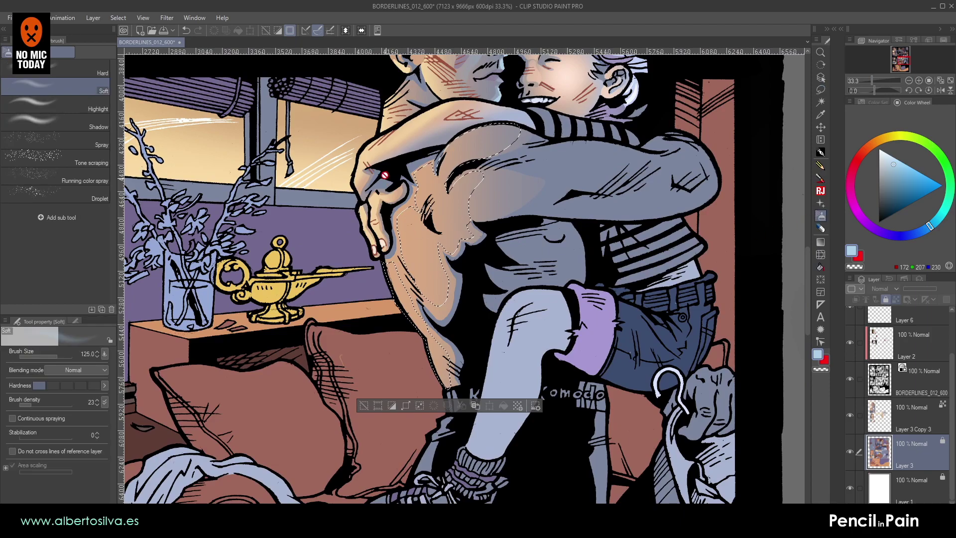
{"action": "left_click", "coordinate": [390, 122], "text": "alt"}
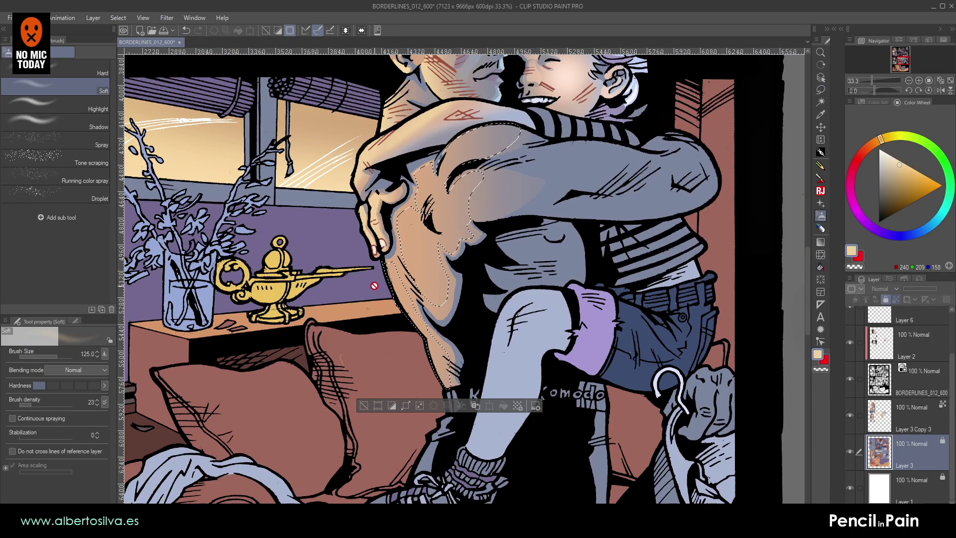
{"action": "key", "text": "p"}
{"action": "left_click", "coordinate": [900, 427]}
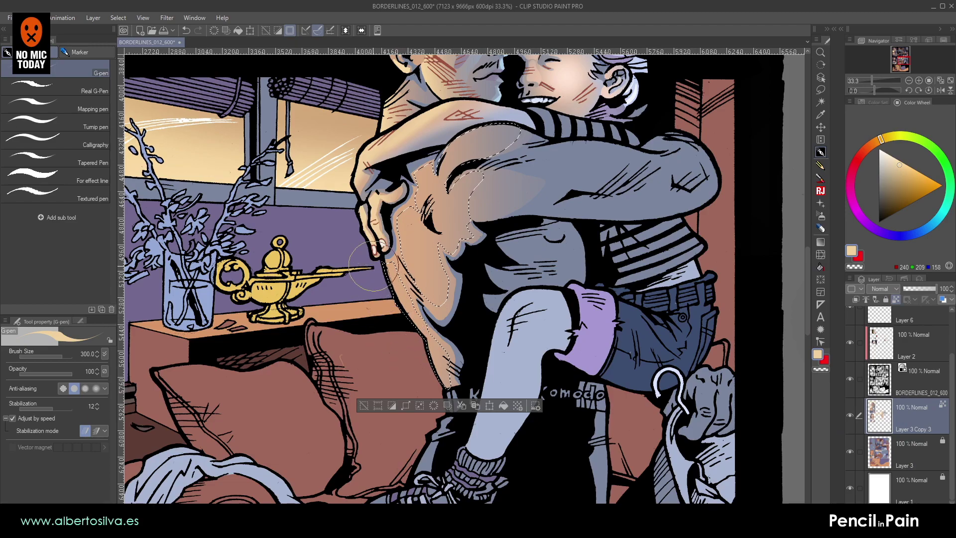
{"action": "key", "text": "p"}
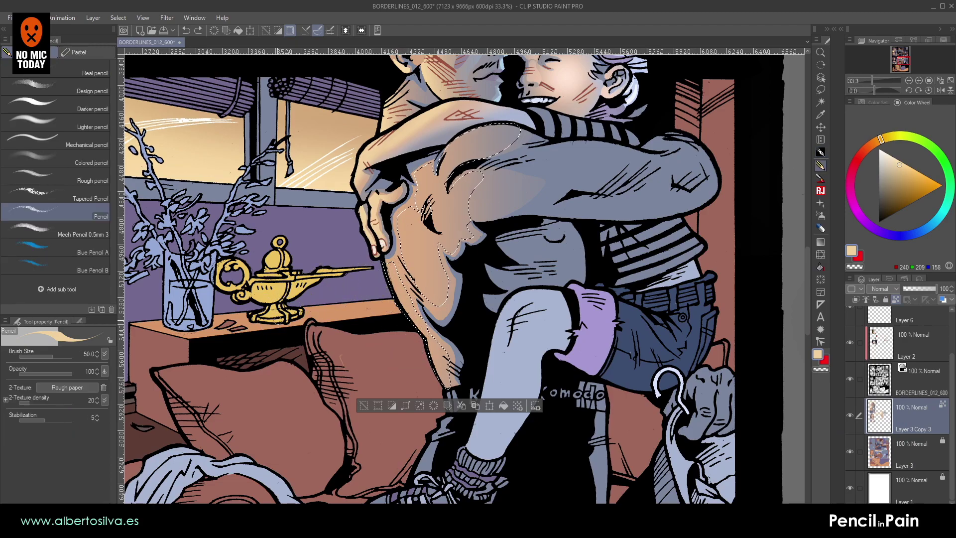
{"action": "left_click", "coordinate": [820, 216]}
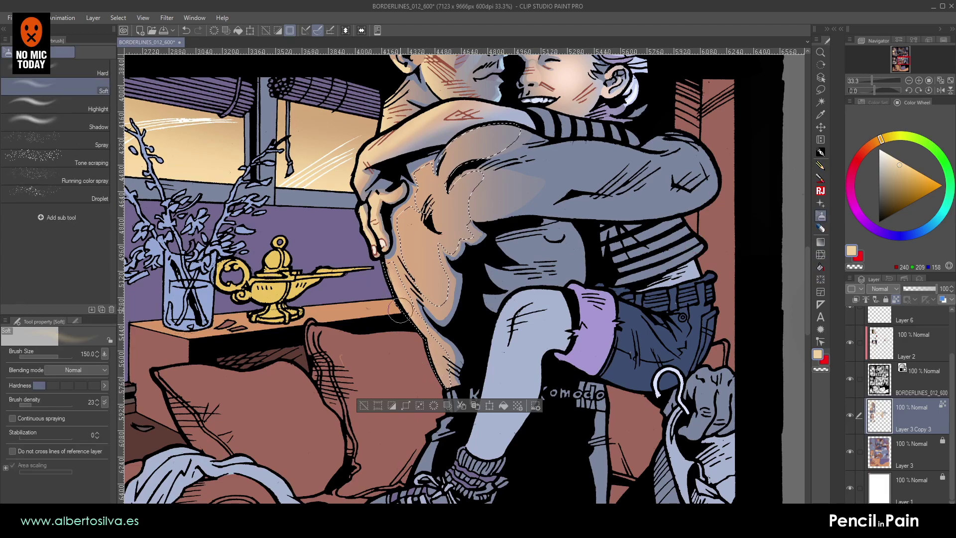
{"action": "key", "text": "]"}
{"action": "key", "text": "]"}
{"action": "mouse_move", "coordinate": [433, 378]}
{"action": "left_mouse_down"}
{"action": "mouse_move", "coordinate": [400, 311]}
{"action": "mouse_move", "coordinate": [410, 336]}
{"action": "left_mouse_up"}
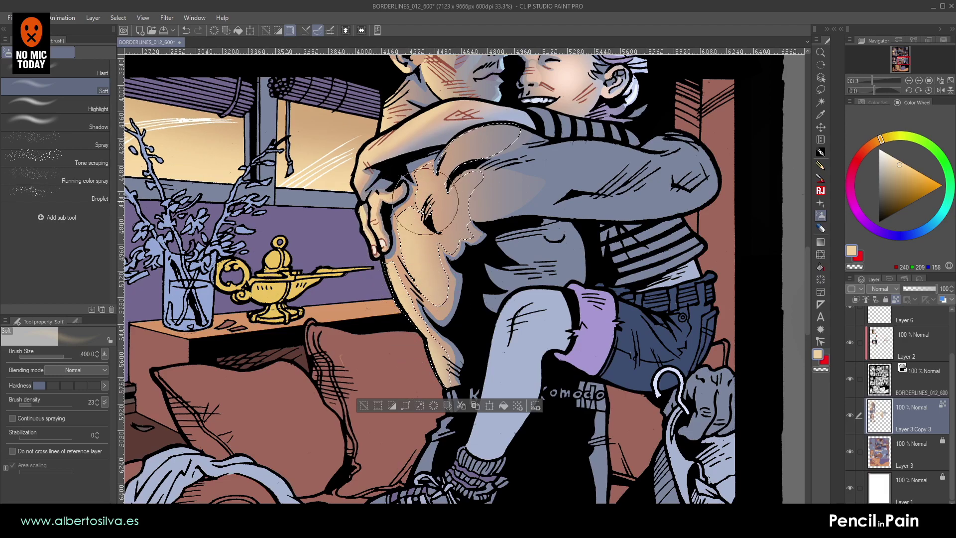
- Reduce the Soft airbrush to size 125, clear the back selection and save the page
{"action": "key", "text": "bracketleft"}
{"action": "key", "text": "bracketleft"}
{"action": "key", "text": "bracketleft"}
{"action": "key", "text": "bracketleft"}
{"action": "key", "text": "bracketleft"}
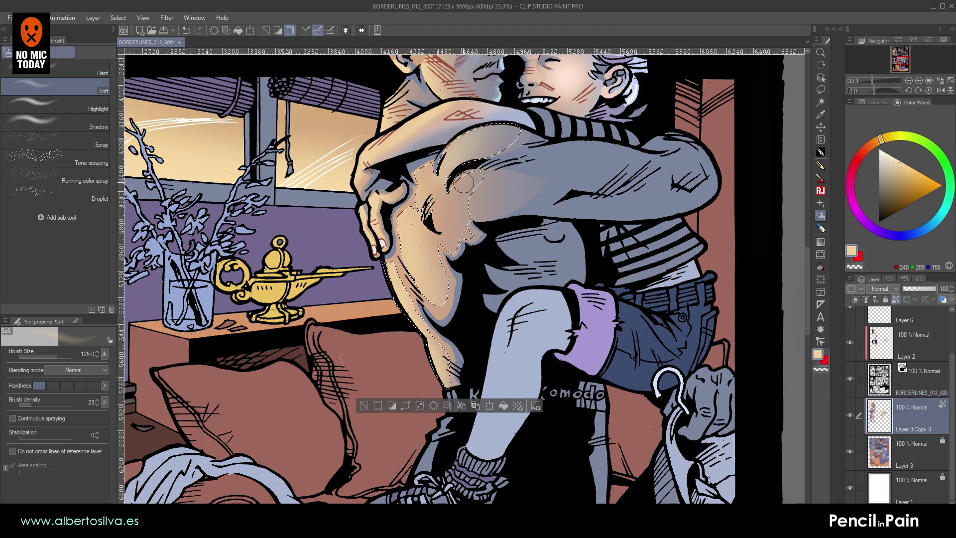
{"action": "scroll", "coordinate": [477, 311], "scroll_direction": "down", "scroll_amount": 3}
{"action": "key", "text": "ctrl+d"}
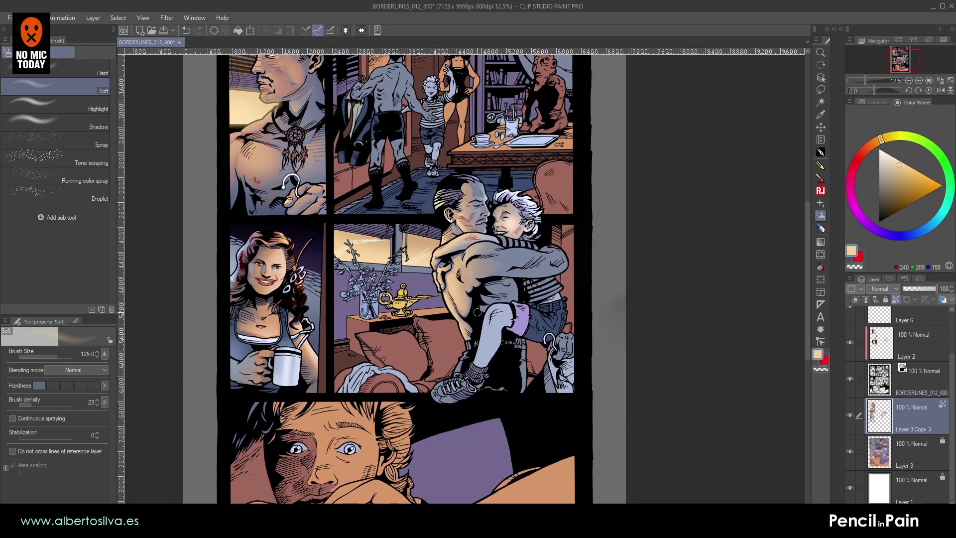
{"action": "scroll", "coordinate": [477, 312], "scroll_direction": "up", "scroll_amount": 3}
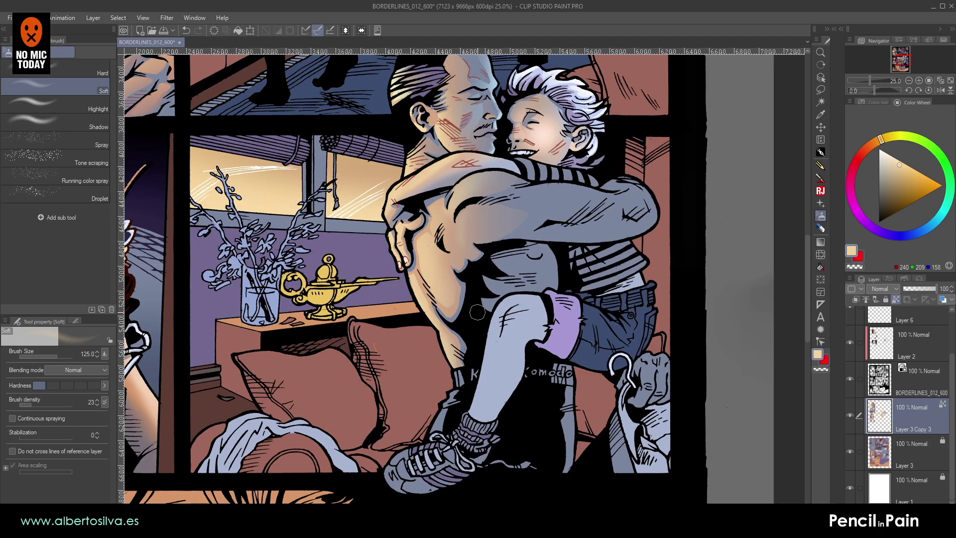
{"action": "left_click_drag", "start_coordinate": [537, 123], "coordinate": [556, 207]}
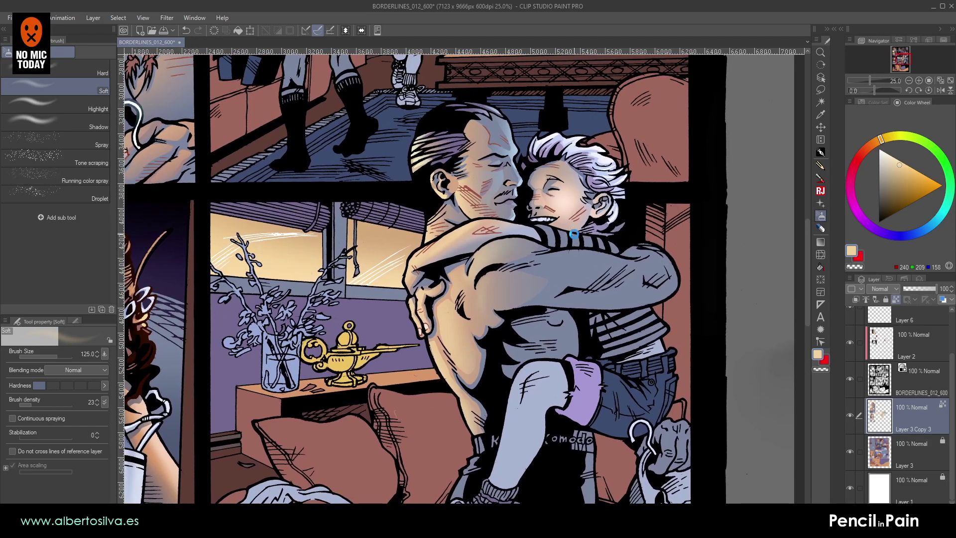
{"action": "key", "text": "ctrl+s"}
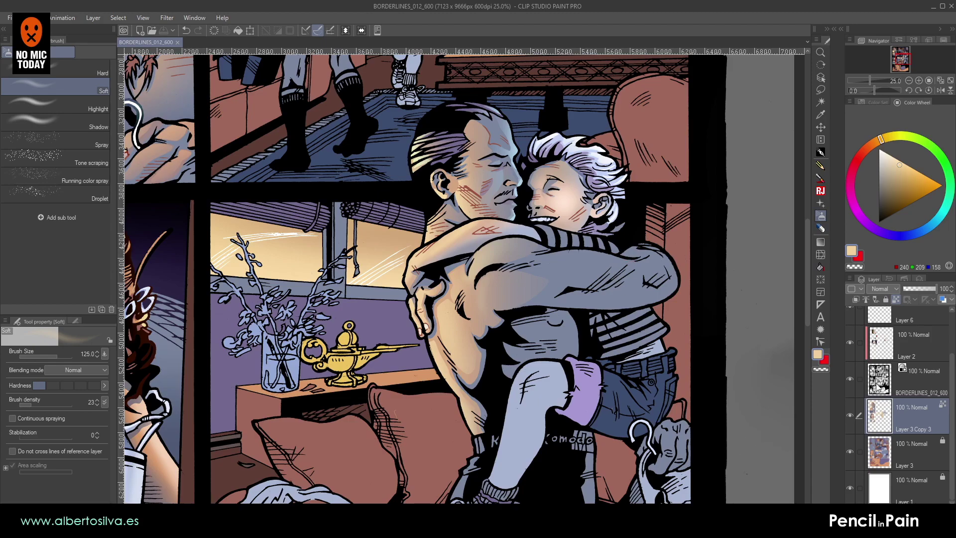
{"action": "left_click_drag", "start_coordinate": [592, 283], "coordinate": [491, 304]}
{"action": "scroll", "coordinate": [492, 309], "scroll_direction": "up", "scroll_amount": 1}
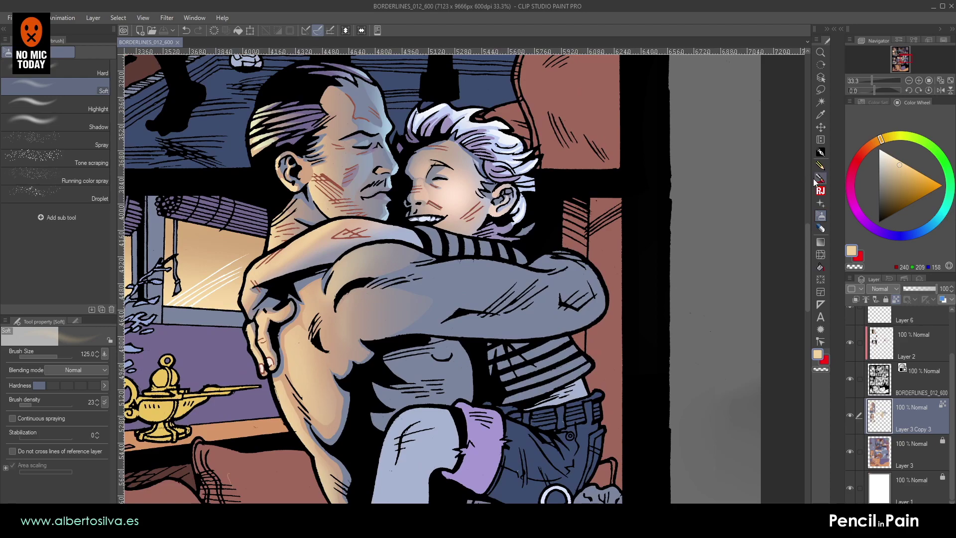
{"action": "left_click", "coordinate": [820, 102]}
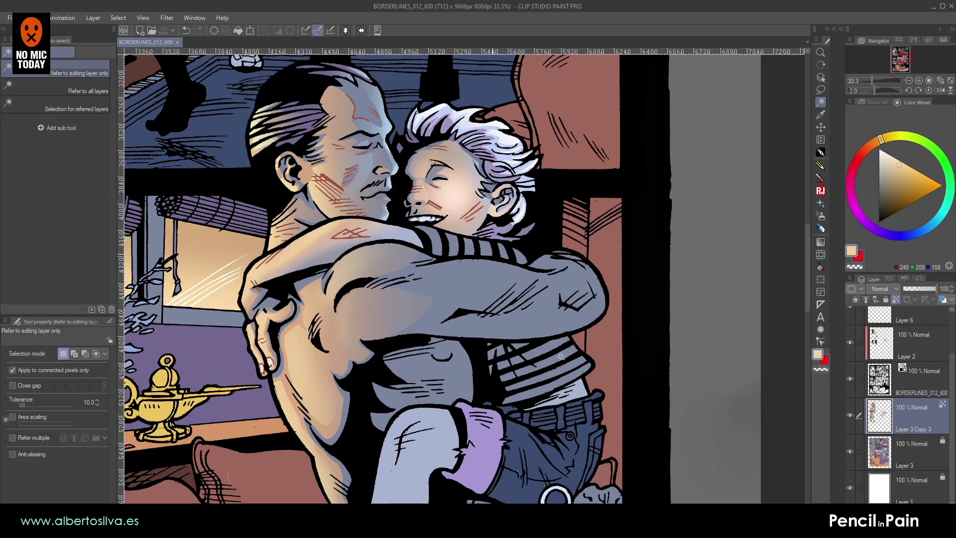
{"action": "left_click", "coordinate": [632, 354]}
{"action": "left_click", "coordinate": [896, 446]}
{"action": "left_click", "coordinate": [533, 355]}
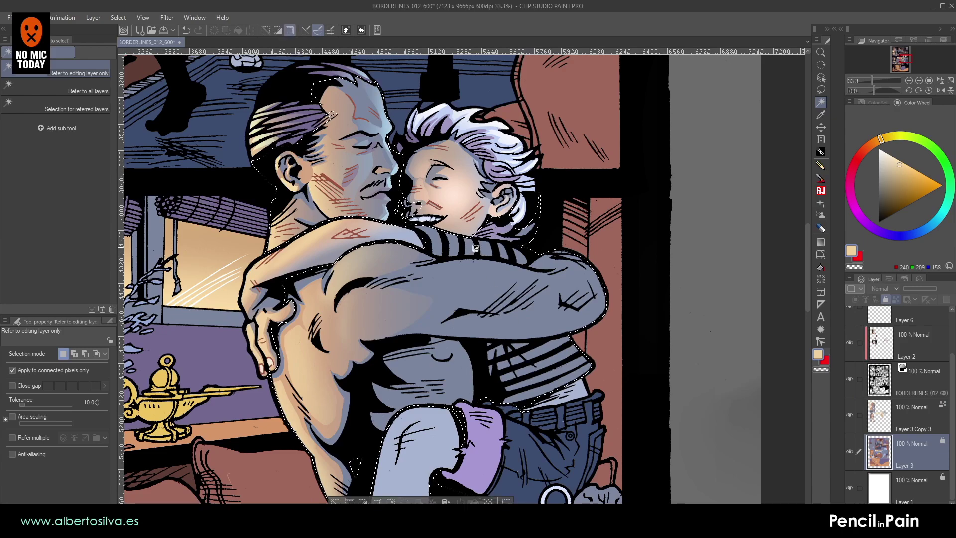
{"action": "key", "text": "ctrl+d"}
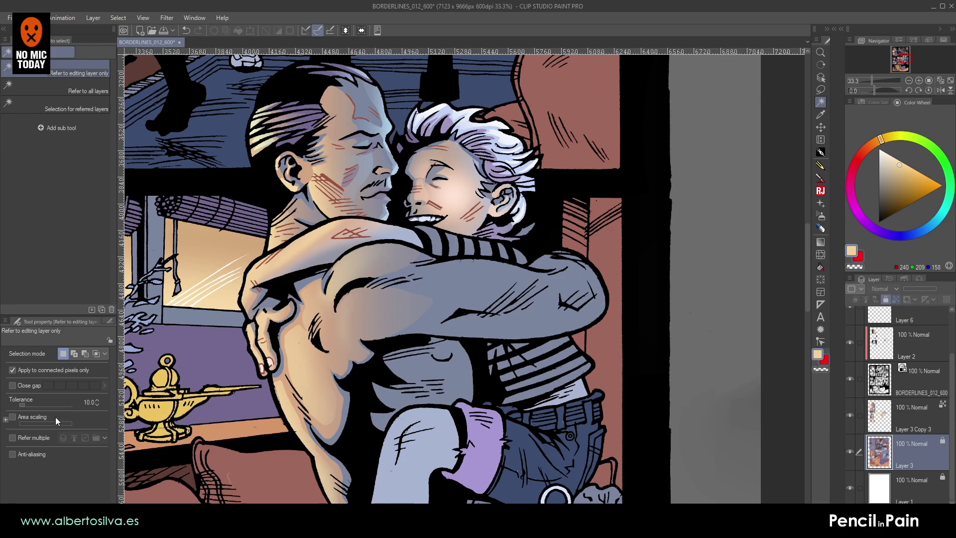
{"action": "left_click", "coordinate": [97, 404]}
{"action": "left_click", "coordinate": [98, 404]}
{"action": "left_click", "coordinate": [97, 405]}
{"action": "left_click", "coordinate": [97, 405]}
{"action": "left_click", "coordinate": [479, 248]}
{"action": "key", "text": "ctrl+z"}
- Add a new layer above Layer 3 Copy 3 and set the drawing colour to red, RGB 255, 0, 10
{"action": "left_click", "coordinate": [882, 426]}
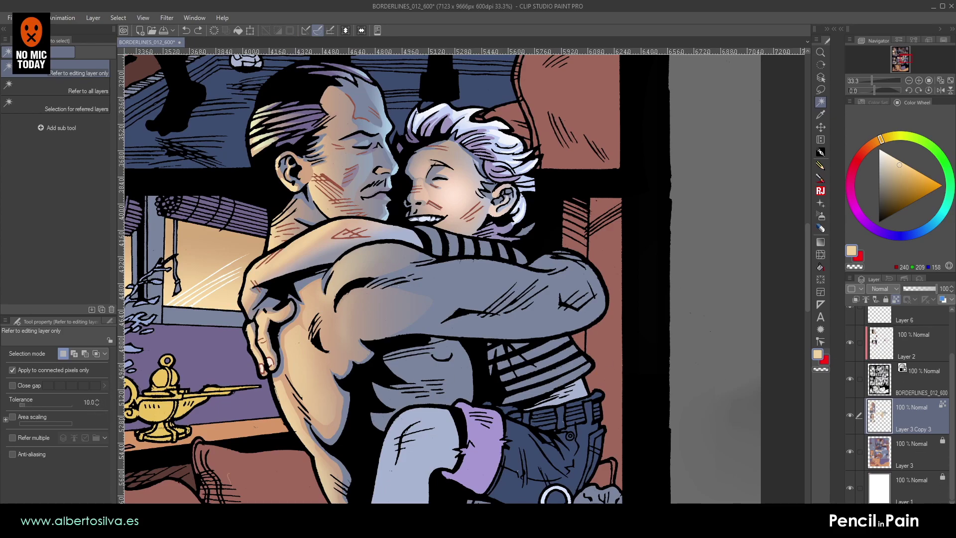
{"action": "key", "text": "ctrl+shift+n"}
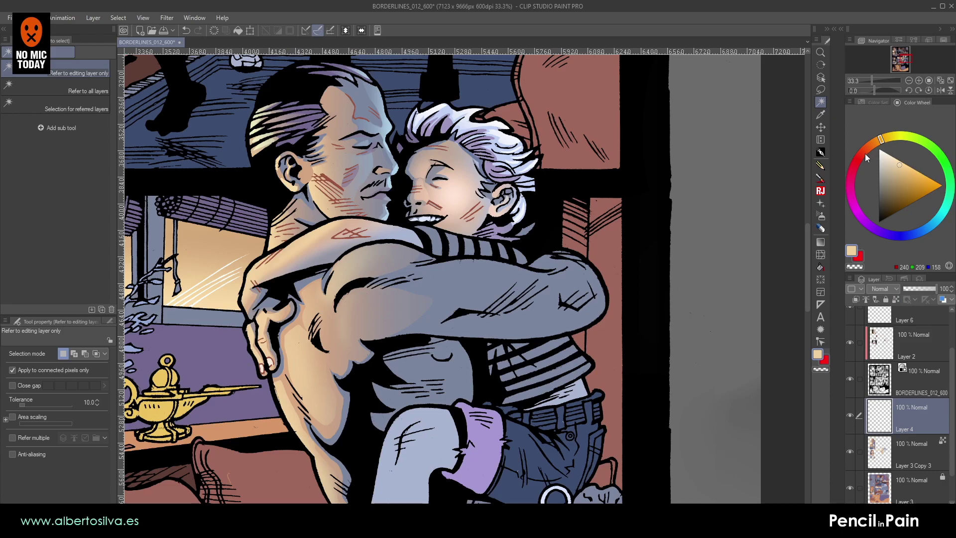
{"action": "left_click_drag", "start_coordinate": [866, 158], "coordinate": [857, 163]}
{"action": "left_click", "coordinate": [945, 186]}
{"action": "key", "text": "ctrl+plus"}
{"action": "key", "text": "ctrl+plus"}
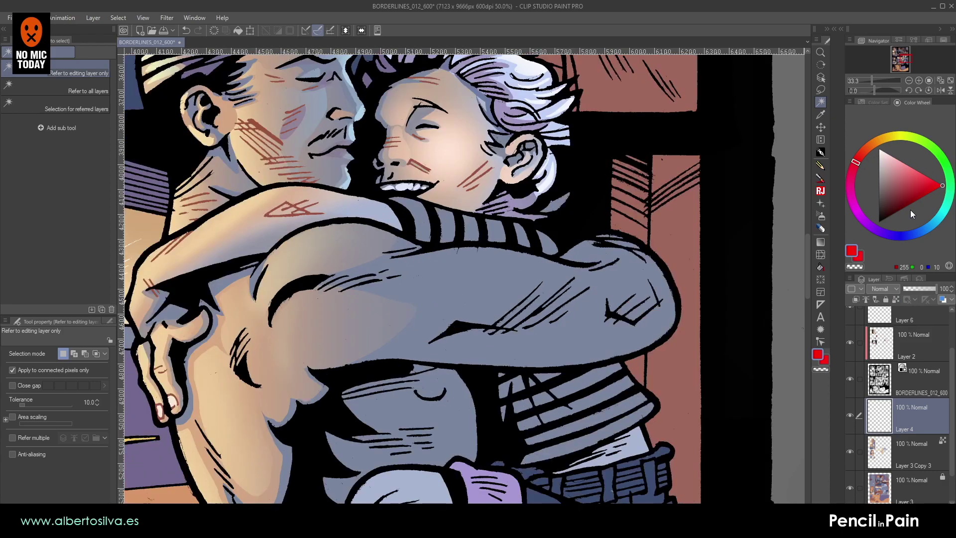
- Paint the light stripes of the child's sleeve red on Layer 4 with the G-pen at size 50 and no anti-aliasing
{"action": "left_click", "coordinate": [821, 152]}
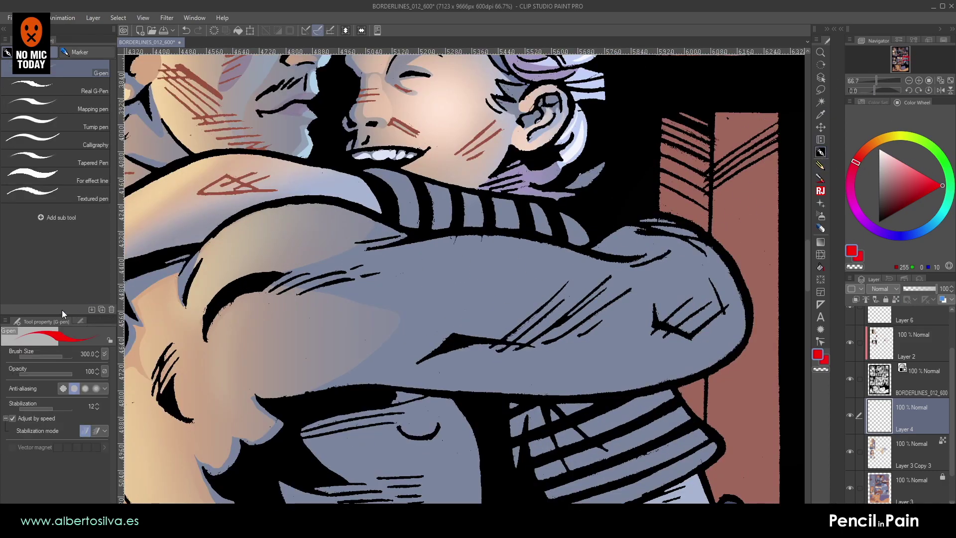
{"action": "left_click", "coordinate": [65, 388]}
{"action": "key", "text": "bracketleft"}
{"action": "key", "text": "bracketleft"}
{"action": "key", "text": "bracketleft"}
{"action": "key", "text": "bracketleft"}
{"action": "key", "text": "bracketleft"}
{"action": "key", "text": "bracketleft"}
{"action": "key", "text": "bracketleft"}
{"action": "key", "text": "bracketleft"}
{"action": "key", "text": "bracketleft"}
{"action": "key", "text": "bracketleft"}
{"action": "left_click_drag", "start_coordinate": [367, 172], "coordinate": [462, 198]}
{"action": "mouse_move", "coordinate": [528, 214]}
{"action": "left_mouse_down"}
{"action": "mouse_move", "coordinate": [590, 243]}
{"action": "mouse_move", "coordinate": [582, 240]}
{"action": "left_mouse_up"}
{"action": "left_click", "coordinate": [503, 220], "text": "shift"}
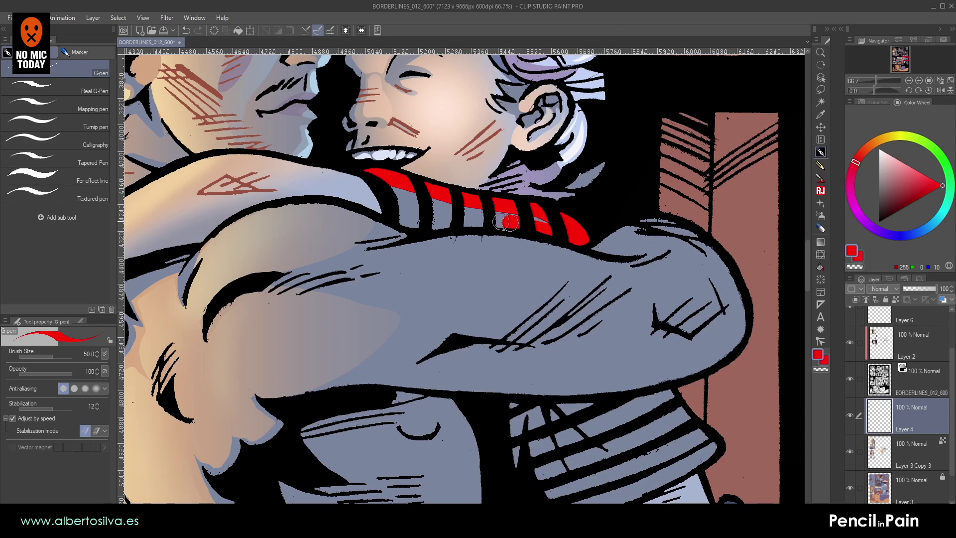
{"action": "left_click", "coordinate": [419, 224], "text": "shift"}
{"action": "mouse_move", "coordinate": [420, 225]}
{"action": "left_mouse_down"}
{"action": "mouse_move", "coordinate": [395, 192]}
{"action": "mouse_move", "coordinate": [400, 222]}
{"action": "mouse_move", "coordinate": [420, 190]}
{"action": "mouse_move", "coordinate": [439, 216]}
{"action": "mouse_move", "coordinate": [546, 224]}
{"action": "mouse_move", "coordinate": [438, 217]}
{"action": "mouse_move", "coordinate": [447, 207]}
{"action": "mouse_move", "coordinate": [548, 224]}
{"action": "left_mouse_up"}
- Outline the striped shirt's torso in red with the G-pen at size 60 and fill the remaining light stripes inside with red
{"action": "left_click_drag", "start_coordinate": [488, 354], "coordinate": [410, 190]}
{"action": "key", "text": "]"}
{"action": "left_click_drag", "start_coordinate": [590, 231], "coordinate": [424, 244]}
{"action": "left_click", "coordinate": [438, 331], "text": "shift"}
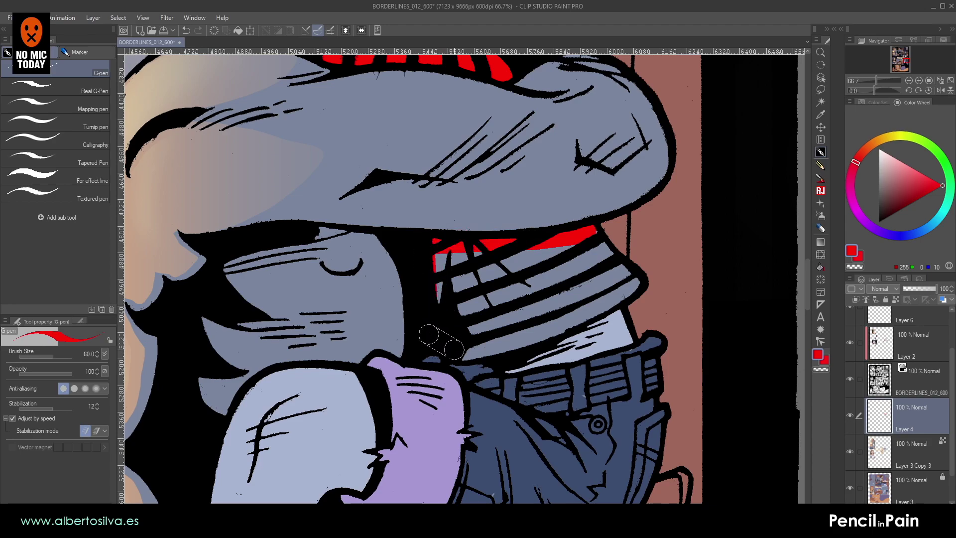
{"action": "mouse_move", "coordinate": [466, 354]}
{"action": "left_mouse_down"}
{"action": "mouse_move", "coordinate": [595, 311]}
{"action": "mouse_move", "coordinate": [632, 283]}
{"action": "left_mouse_up"}
{"action": "left_click", "coordinate": [586, 234], "text": "shift"}
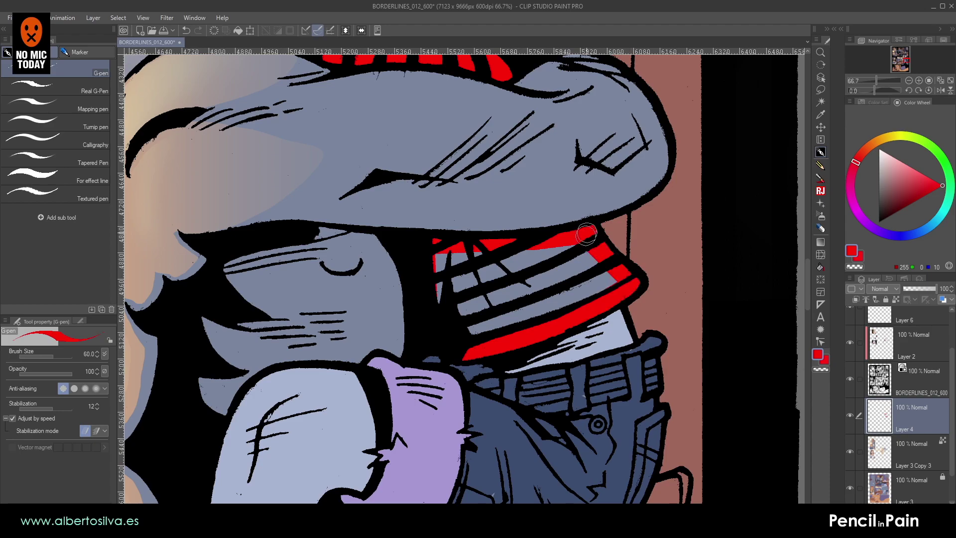
{"action": "left_click", "coordinate": [820, 267]}
{"action": "left_click", "coordinate": [562, 293]}
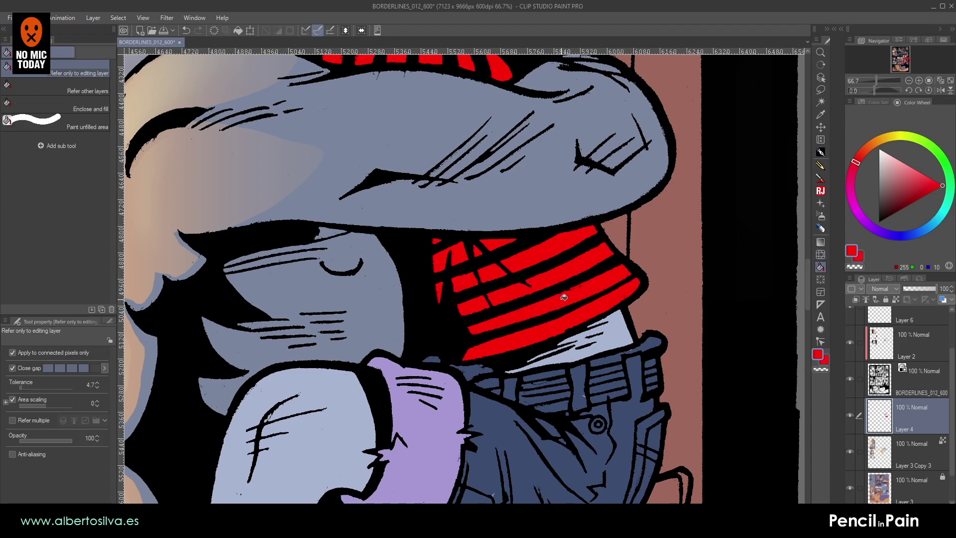
- Adjust the hue, saturation and luminosity of the red shirt stripes to a muted mauve
{"action": "scroll", "coordinate": [487, 319], "scroll_direction": "down", "scroll_amount": 3}
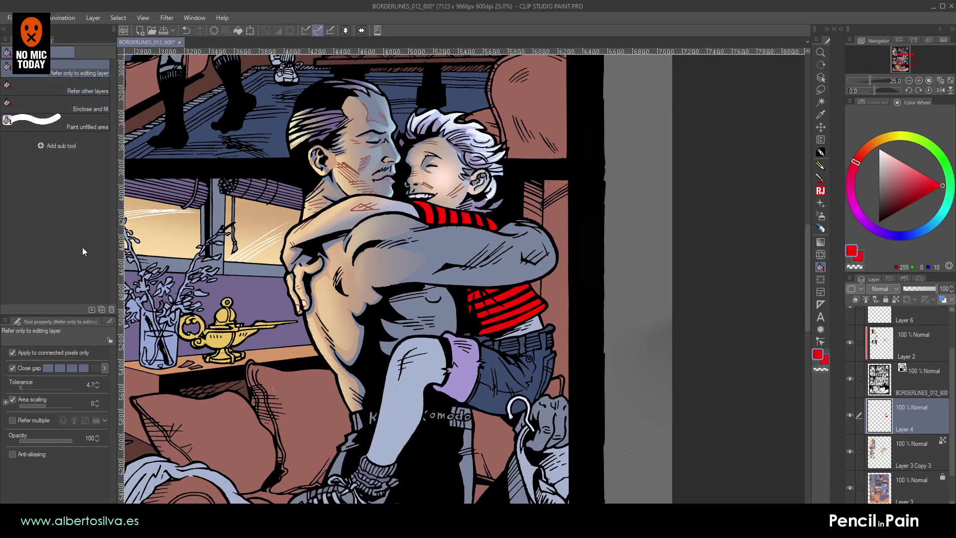
{"action": "key", "text": "space"}
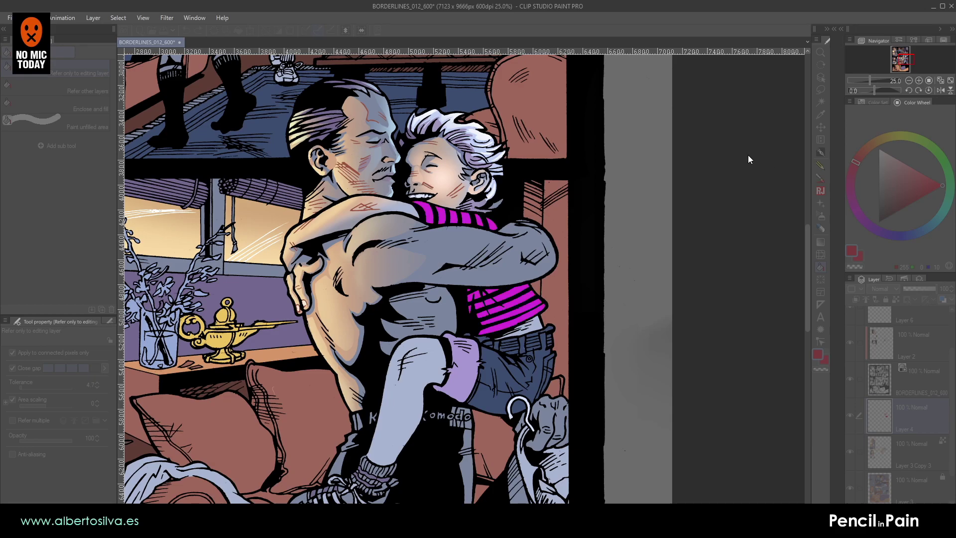
{"action": "left_click_drag", "start_coordinate": [748, 158], "coordinate": [766, 160]}
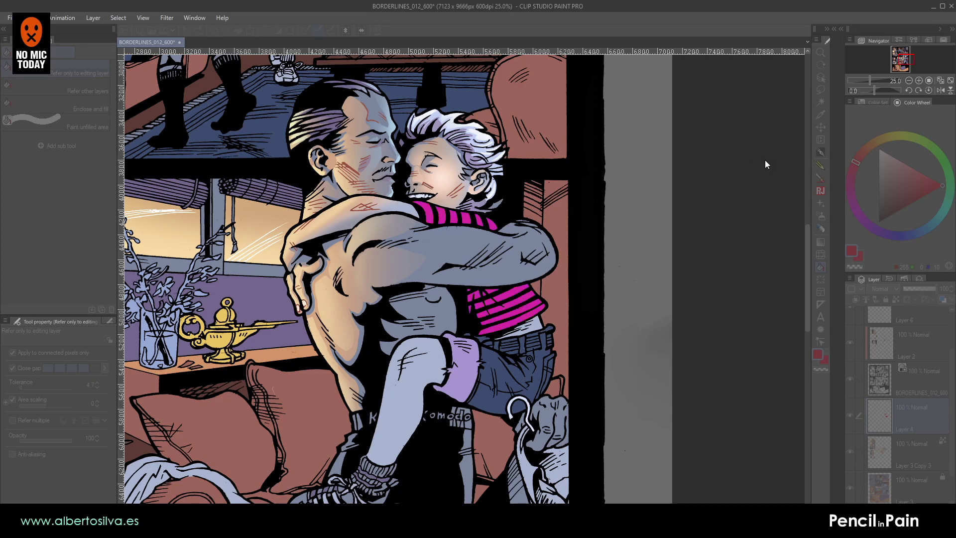
{"action": "left_click", "coordinate": [746, 201]}
{"action": "left_click_drag", "start_coordinate": [754, 177], "coordinate": [734, 179]}
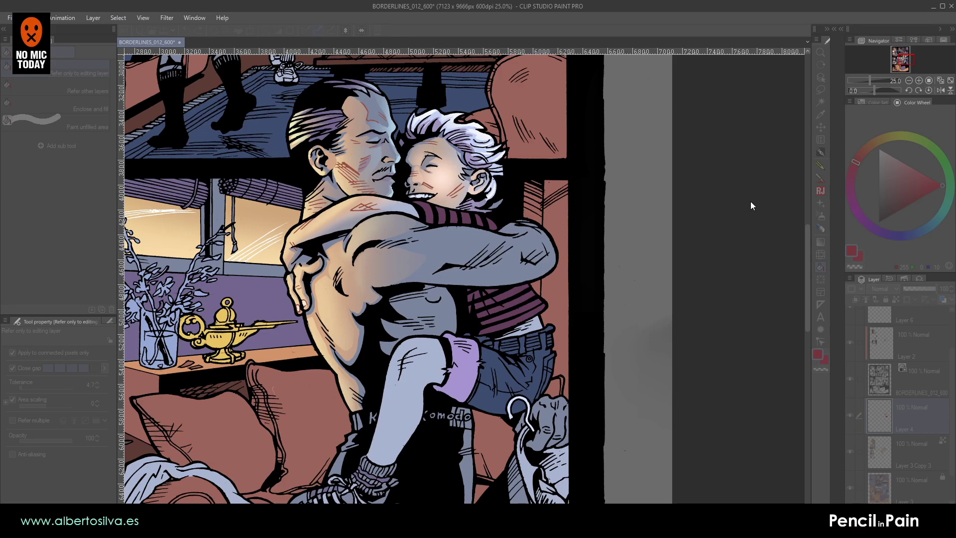
{"action": "key", "text": "ctrl+y"}
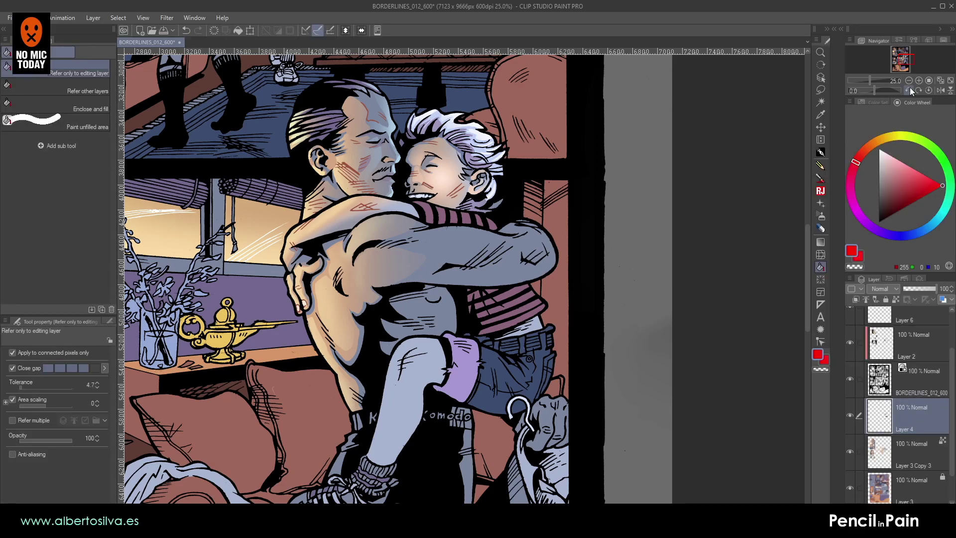
- Check the shirt colour against the whole page, save, and merge Layer 4 down into Layer 3 Copy 3
{"action": "left_click", "coordinate": [908, 80]}
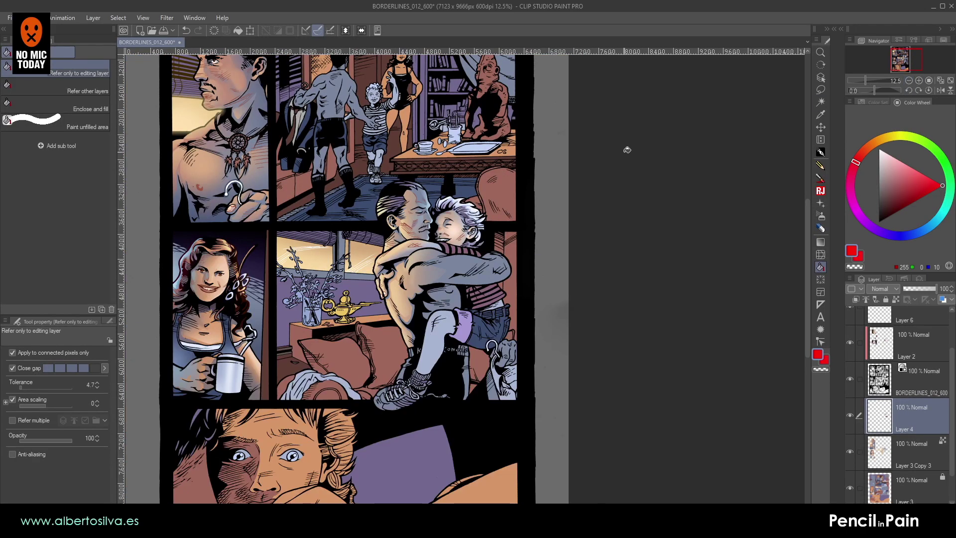
{"action": "left_click_drag", "start_coordinate": [528, 306], "coordinate": [614, 300]}
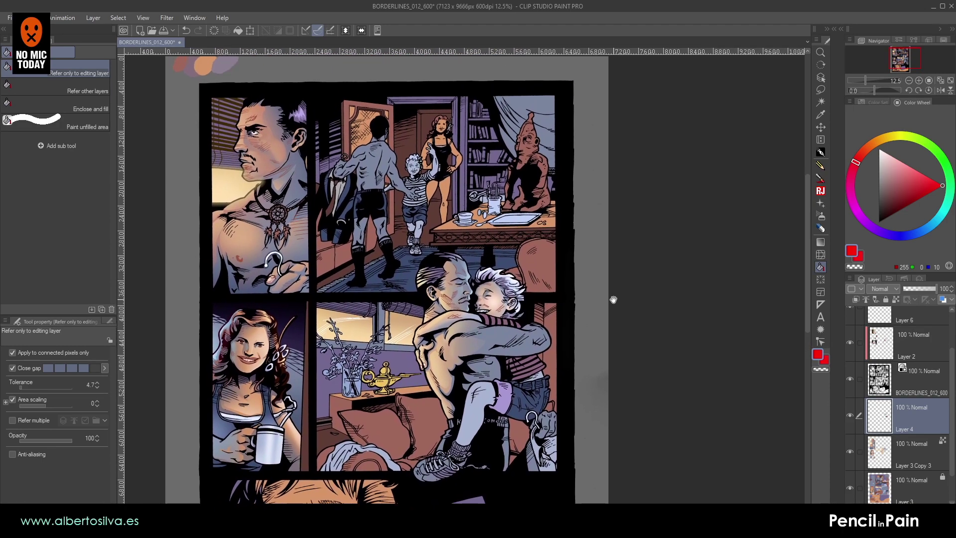
{"action": "left_click", "coordinate": [918, 81]}
{"action": "left_click_drag", "start_coordinate": [527, 366], "coordinate": [563, 265]}
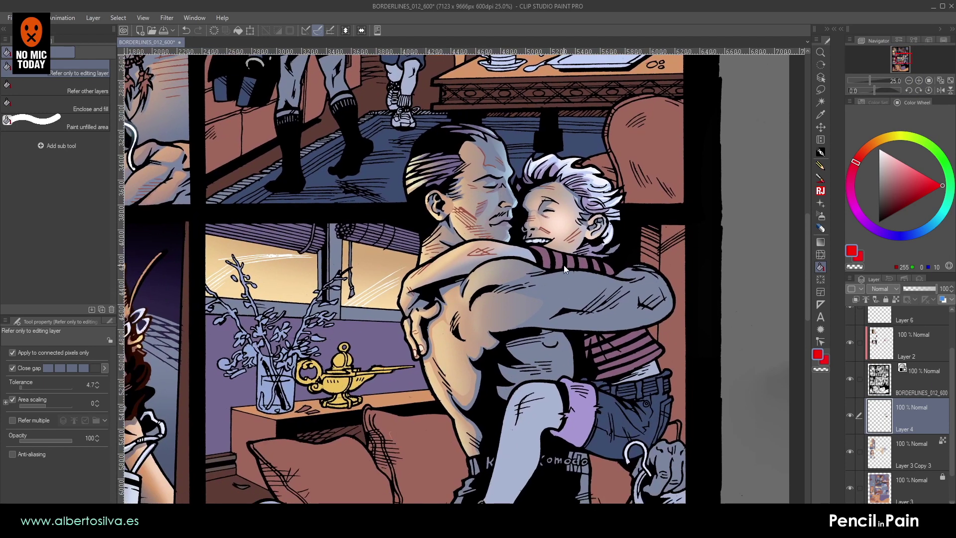
{"action": "key", "text": "ctrl+s"}
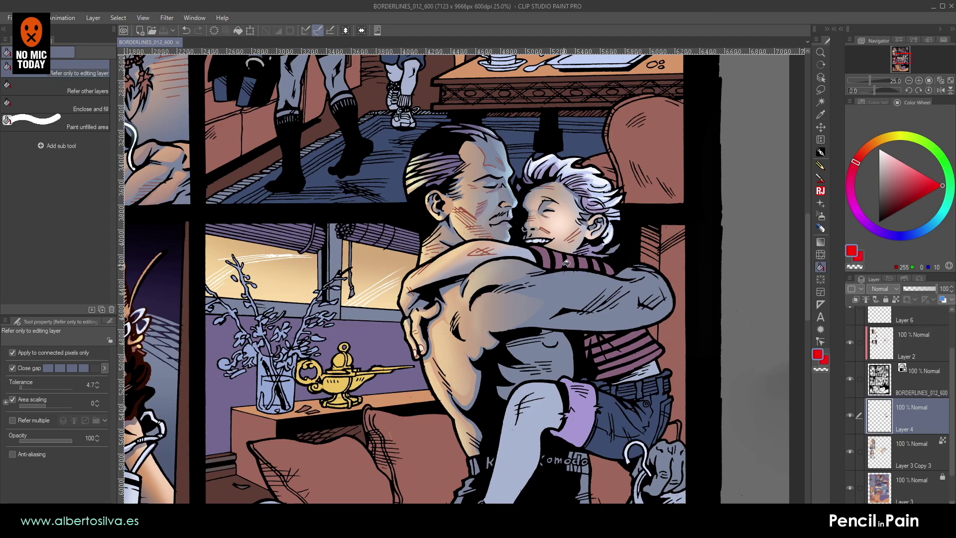
{"action": "key", "text": "ctrl+e"}
- Select the man's bare forearm and elbow around the child's back with a freehand lasso
{"action": "left_click_drag", "start_coordinate": [607, 294], "coordinate": [538, 302]}
{"action": "left_click_drag", "start_coordinate": [538, 302], "coordinate": [429, 340]}
{"action": "scroll", "coordinate": [535, 212], "scroll_direction": "up", "scroll_amount": 1}
{"action": "scroll", "coordinate": [536, 211], "scroll_direction": "up", "scroll_amount": 2}
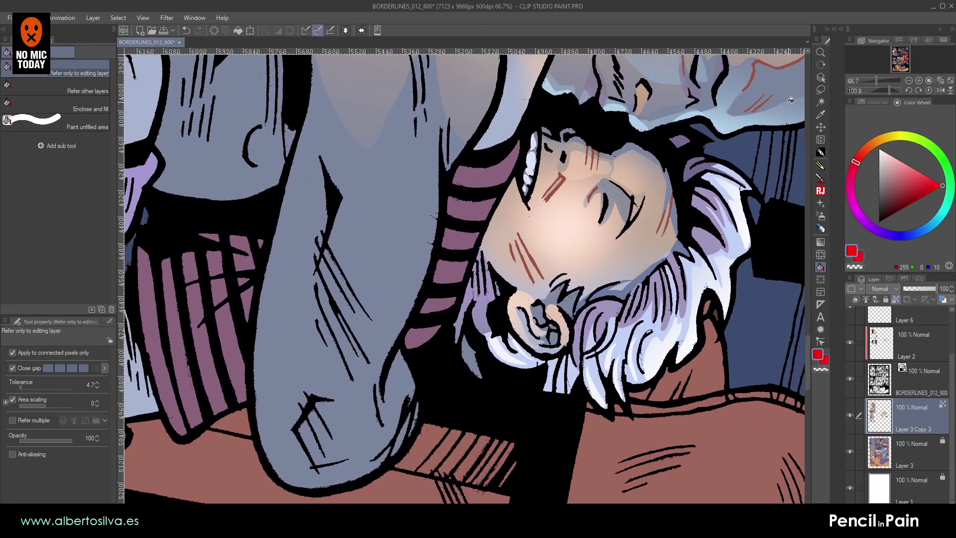
{"action": "left_click", "coordinate": [820, 90]}
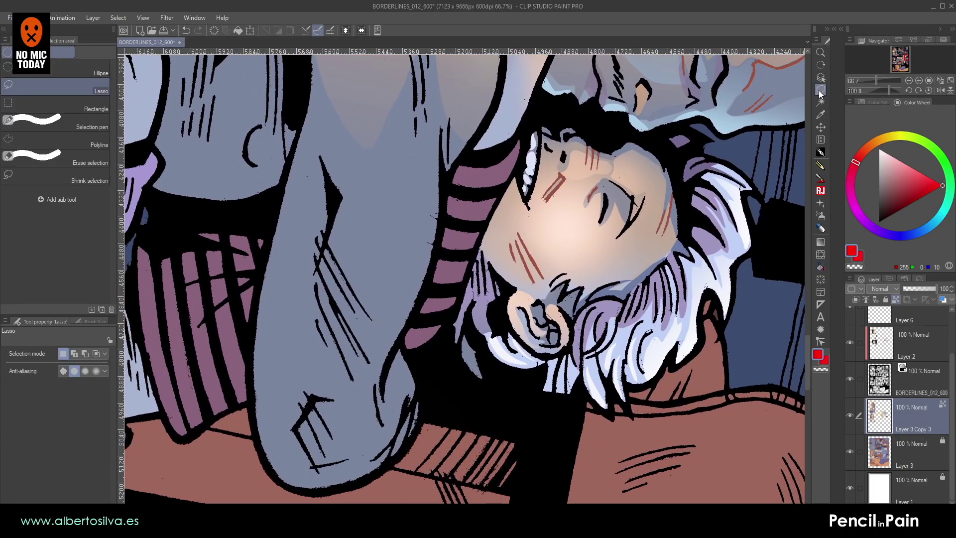
{"action": "mouse_move", "coordinate": [440, 205]}
{"action": "left_mouse_down"}
{"action": "mouse_move", "coordinate": [437, 129]}
{"action": "mouse_move", "coordinate": [353, 201]}
{"action": "mouse_move", "coordinate": [308, 144]}
{"action": "mouse_move", "coordinate": [300, 148]}
{"action": "mouse_move", "coordinate": [263, 257]}
{"action": "mouse_move", "coordinate": [252, 375]}
{"action": "mouse_move", "coordinate": [295, 434]}
{"action": "mouse_move", "coordinate": [358, 429]}
{"action": "mouse_move", "coordinate": [437, 254]}
{"action": "left_mouse_up"}
{"action": "left_click_drag", "start_coordinate": [443, 214], "coordinate": [442, 210]}
{"action": "left_click_drag", "start_coordinate": [419, 301], "coordinate": [444, 222]}
{"action": "mouse_move", "coordinate": [462, 167]}
{"action": "left_mouse_down"}
{"action": "mouse_move", "coordinate": [429, 263]}
{"action": "mouse_move", "coordinate": [448, 317]}
{"action": "mouse_move", "coordinate": [441, 361]}
{"action": "mouse_move", "coordinate": [418, 382]}
{"action": "mouse_move", "coordinate": [333, 409]}
{"action": "mouse_move", "coordinate": [301, 394]}
{"action": "mouse_move", "coordinate": [282, 348]}
{"action": "mouse_move", "coordinate": [279, 282]}
{"action": "left_mouse_up"}
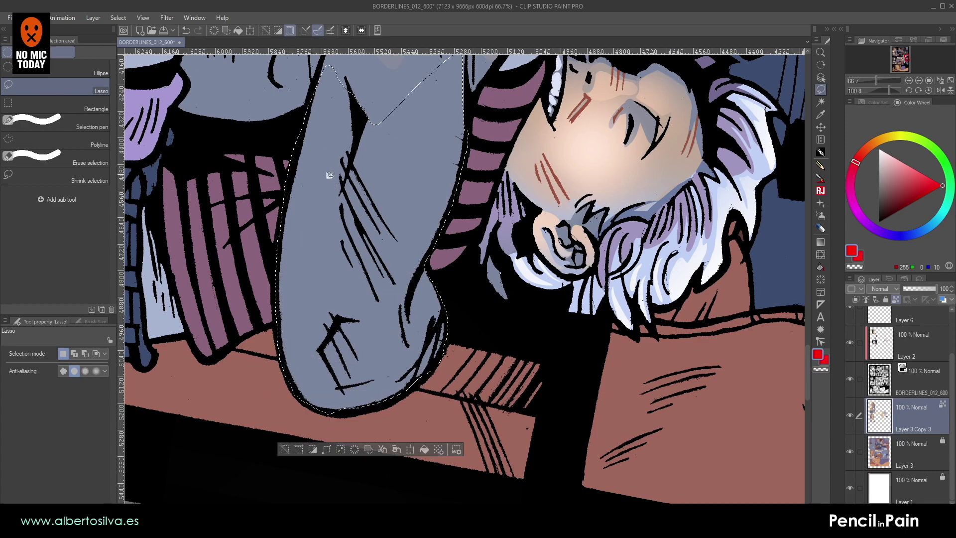
- Add a layer above Layer 3, blend sampled warm skin tone over the selected forearm with a foreground-to-transparent gradient, save, and deselect
{"action": "scroll", "coordinate": [330, 178], "scroll_direction": "down", "scroll_amount": 2}
{"action": "left_click_drag", "start_coordinate": [432, 223], "coordinate": [428, 315]}
{"action": "key", "text": "shift+space"}
{"action": "double_click", "coordinate": [369, 305]}
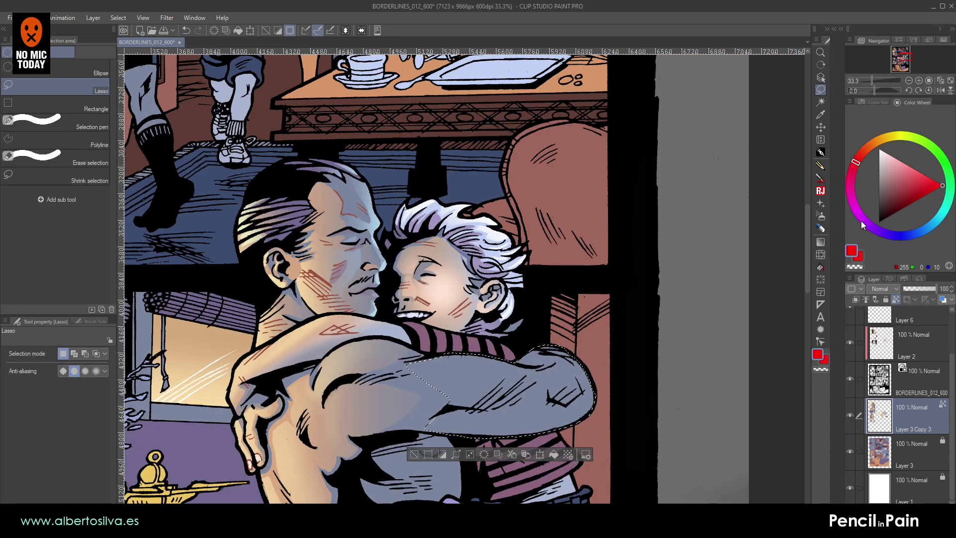
{"action": "left_click", "coordinate": [820, 242]}
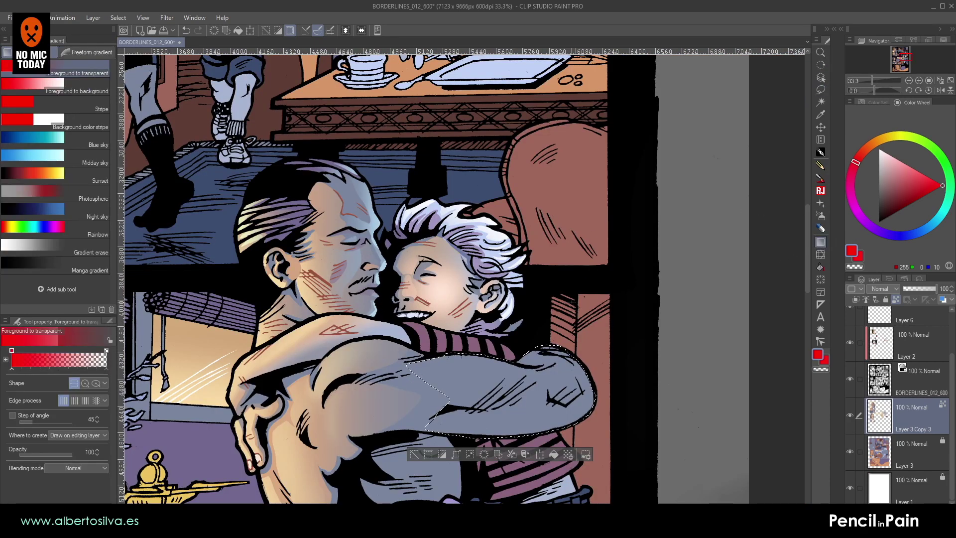
{"action": "left_click", "coordinate": [338, 408], "text": "alt"}
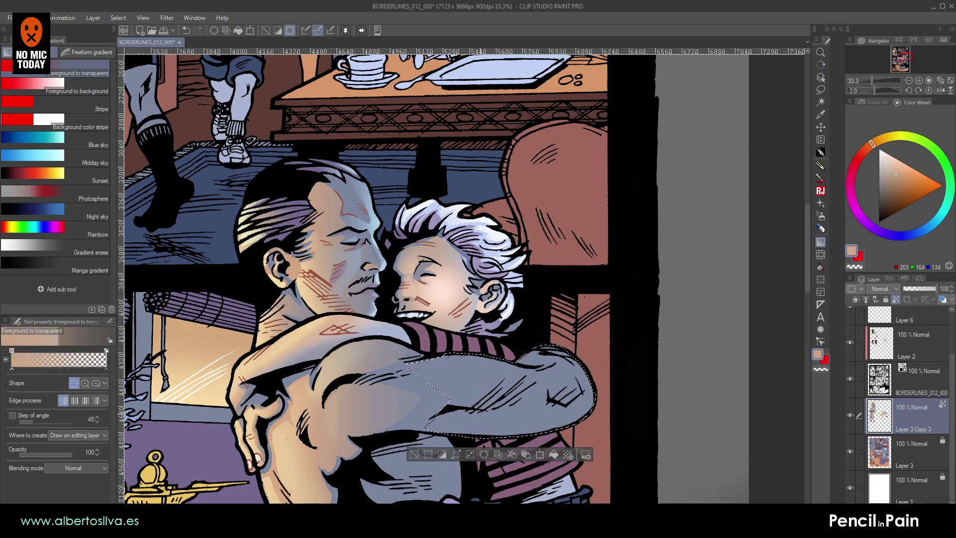
{"action": "left_click", "coordinate": [894, 446]}
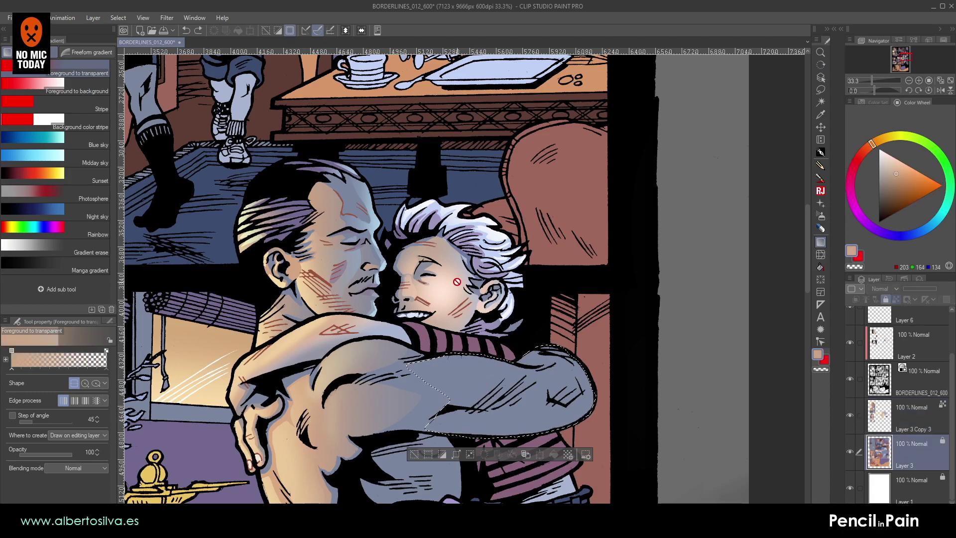
{"action": "left_click", "coordinate": [894, 432]}
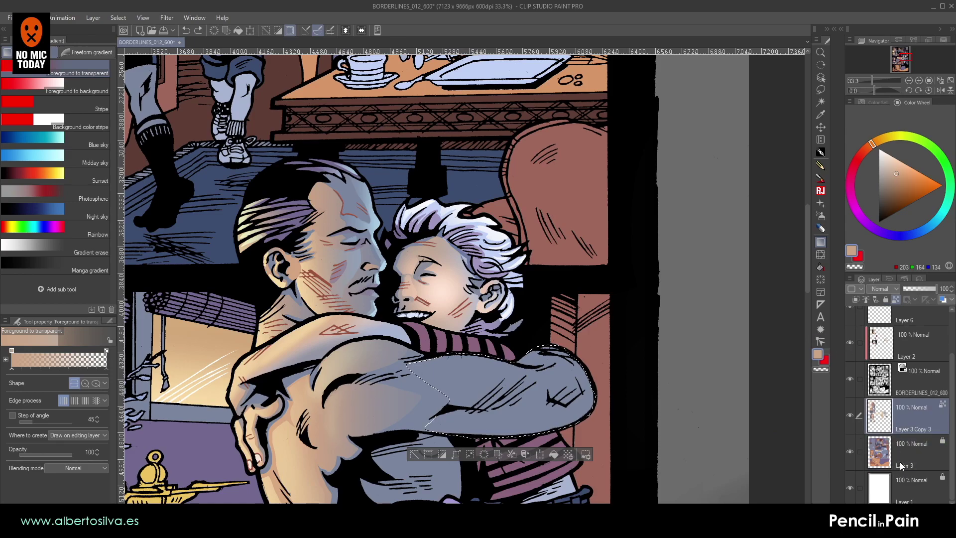
{"action": "left_click", "coordinate": [905, 450]}
{"action": "key", "text": "ctrl+shift+n"}
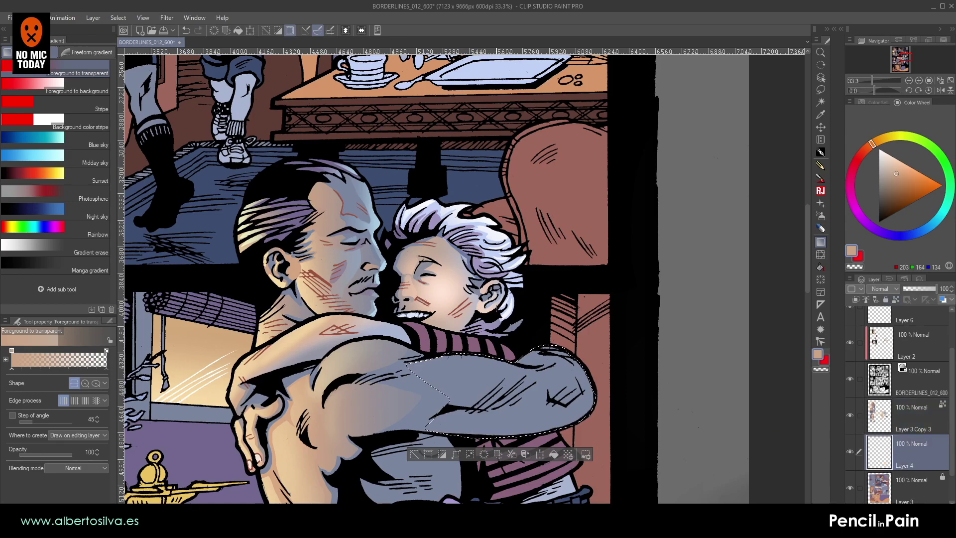
{"action": "left_click_drag", "start_coordinate": [502, 318], "coordinate": [486, 390]}
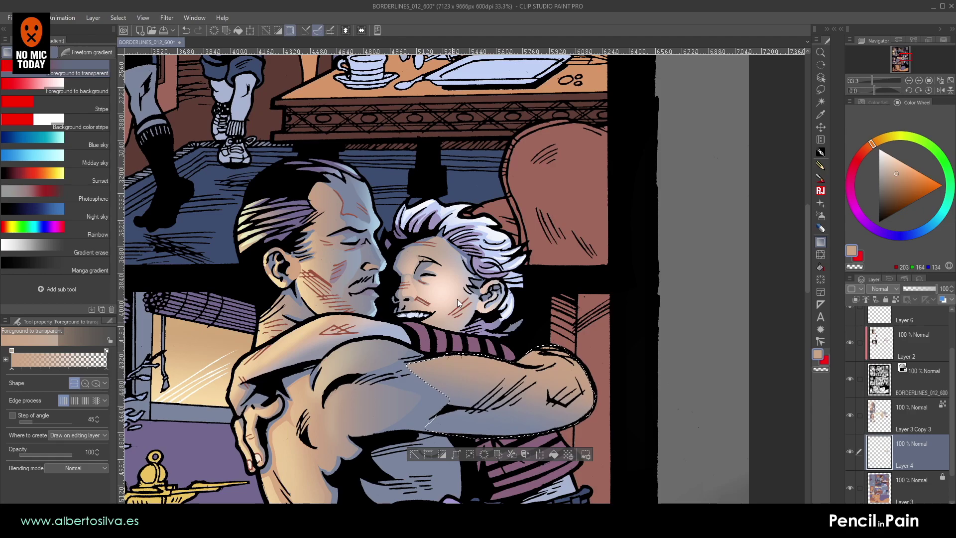
{"action": "key", "text": "ctrl+s"}
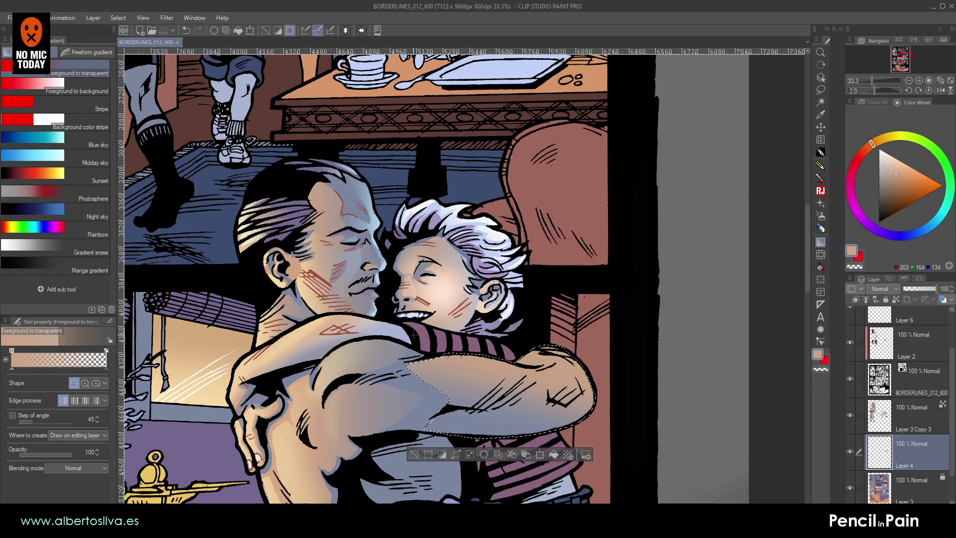
{"action": "key", "text": "ctrl+d"}
- Sample a blue-grey from the man's face and lasso the shadow area along the underside of his forearm
{"action": "key", "text": "shift+space"}
{"action": "left_click_drag", "start_coordinate": [423, 124], "coordinate": [837, 214]}
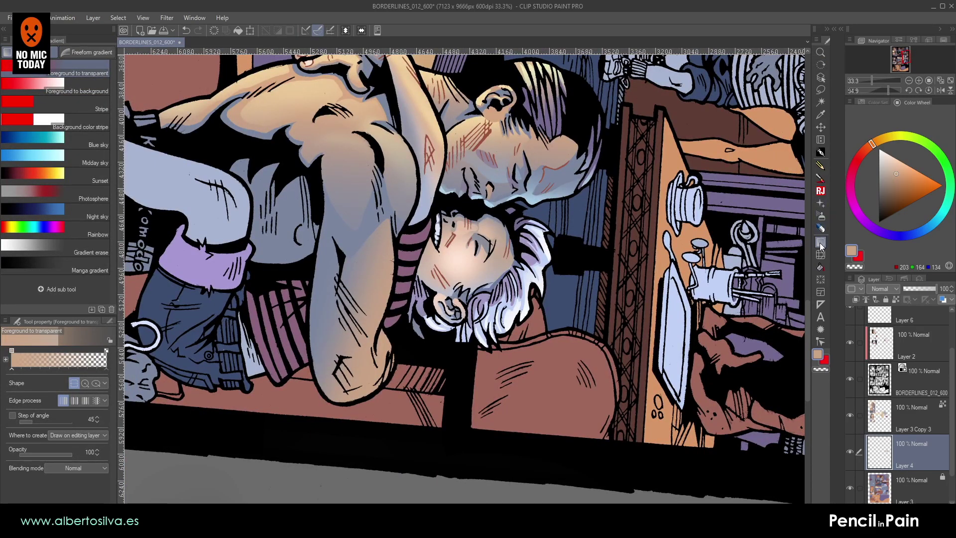
{"action": "left_click", "coordinate": [507, 175], "text": "alt"}
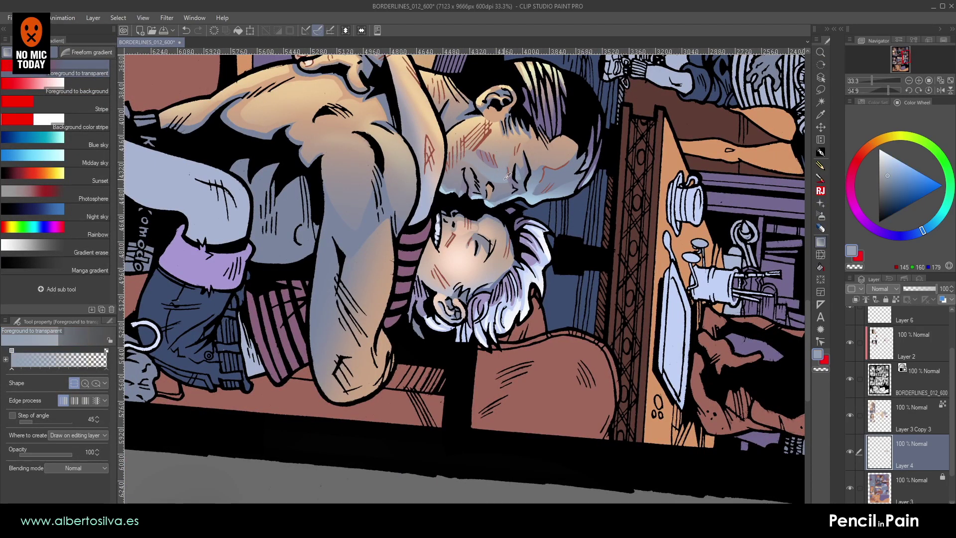
{"action": "left_click", "coordinate": [563, 193], "text": "alt"}
{"action": "key", "text": "r"}
{"action": "left_click_drag", "start_coordinate": [343, 263], "coordinate": [397, 174]}
{"action": "scroll", "coordinate": [397, 174], "scroll_direction": "up", "scroll_amount": 1}
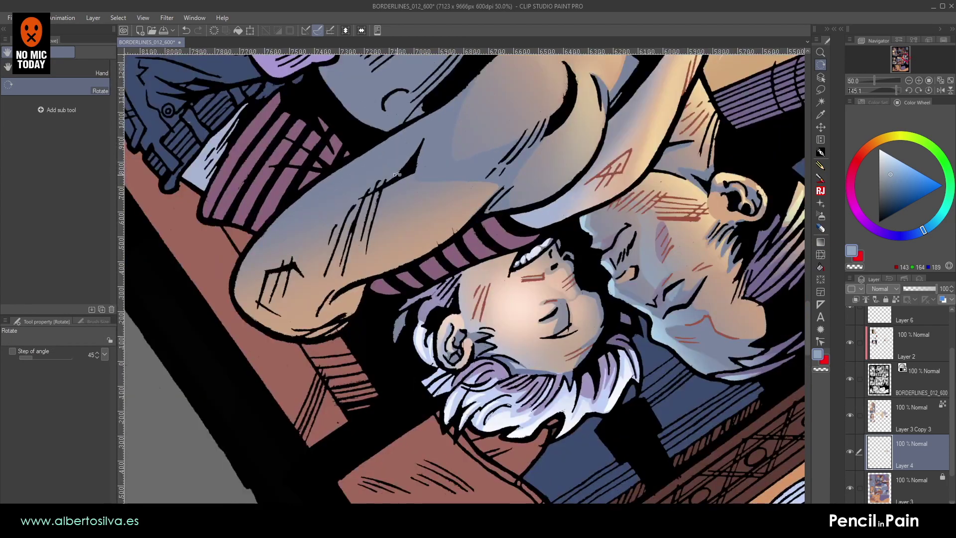
{"action": "key", "text": "m"}
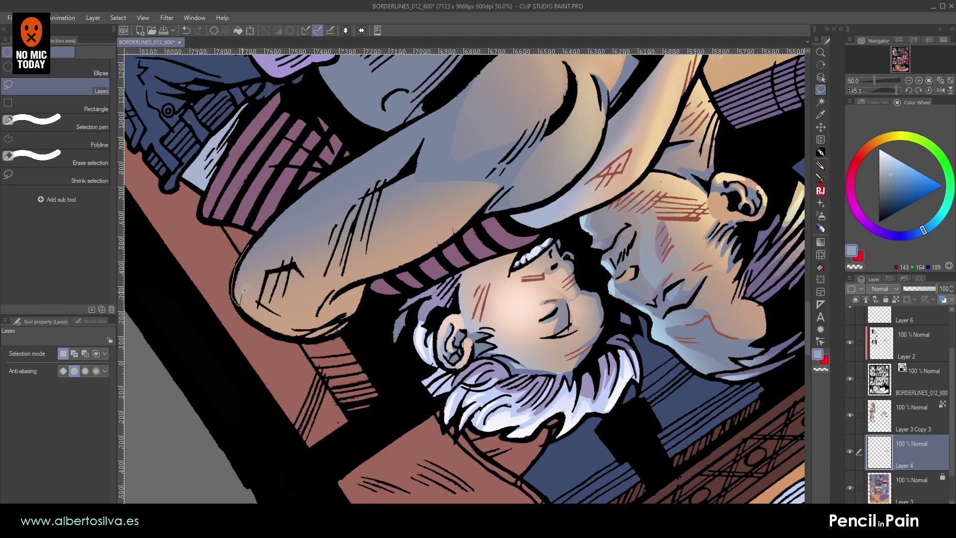
{"action": "left_click_drag", "start_coordinate": [258, 268], "coordinate": [290, 257]}
{"action": "mouse_move", "coordinate": [392, 179]}
{"action": "left_mouse_down"}
{"action": "mouse_move", "coordinate": [412, 165]}
{"action": "mouse_move", "coordinate": [429, 114]}
{"action": "left_mouse_up"}
{"action": "left_click_drag", "start_coordinate": [306, 188], "coordinate": [238, 296]}
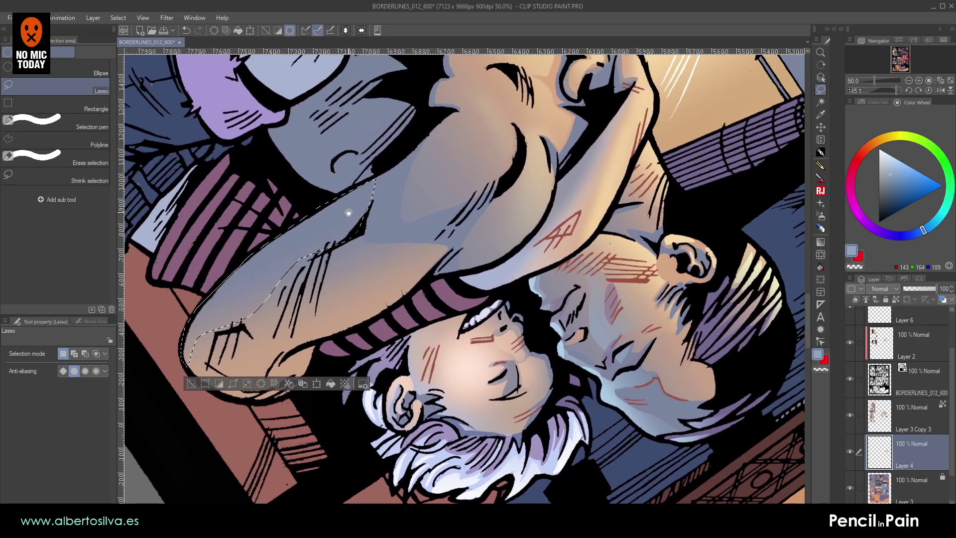
{"action": "mouse_move", "coordinate": [366, 220]}
{"action": "left_mouse_down"}
{"action": "mouse_move", "coordinate": [370, 232]}
{"action": "mouse_move", "coordinate": [390, 206]}
{"action": "mouse_move", "coordinate": [414, 145]}
{"action": "left_mouse_up"}
- Shade the selected underside of the forearm with blue-grey foreground-to-transparent gradients, and deselect
{"action": "key", "text": "shift+space"}
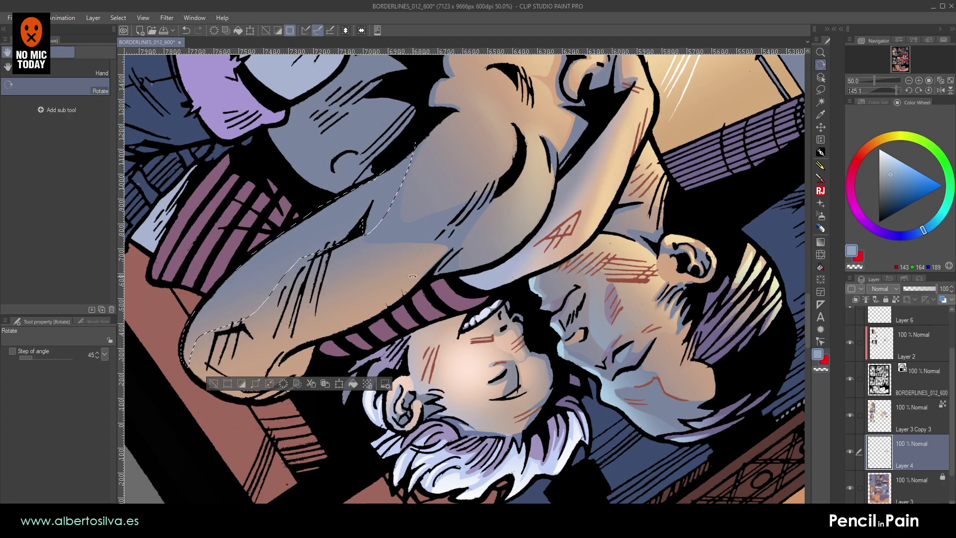
{"action": "double_click", "coordinate": [497, 184]}
{"action": "left_click", "coordinate": [820, 242]}
{"action": "left_click_drag", "start_coordinate": [596, 359], "coordinate": [518, 279]}
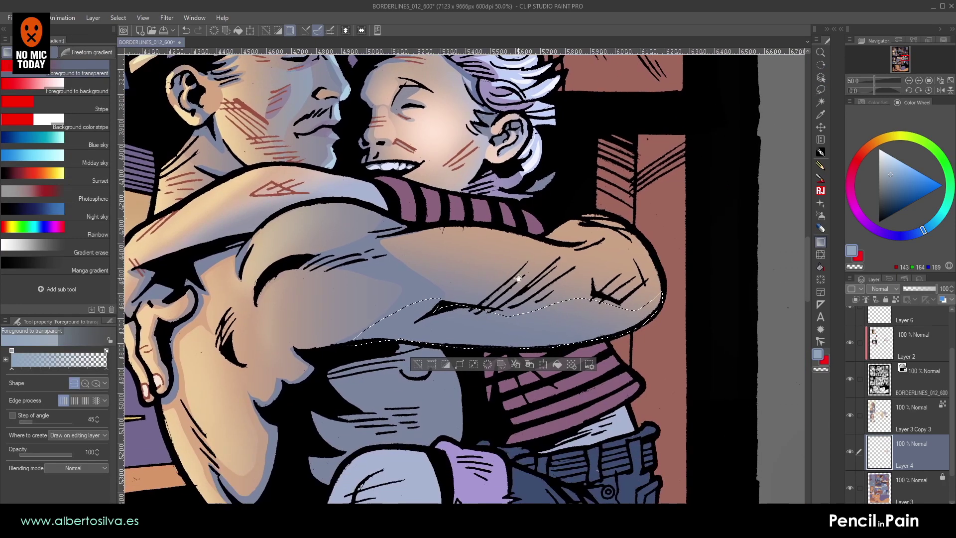
{"action": "left_click_drag", "start_coordinate": [533, 386], "coordinate": [528, 301]}
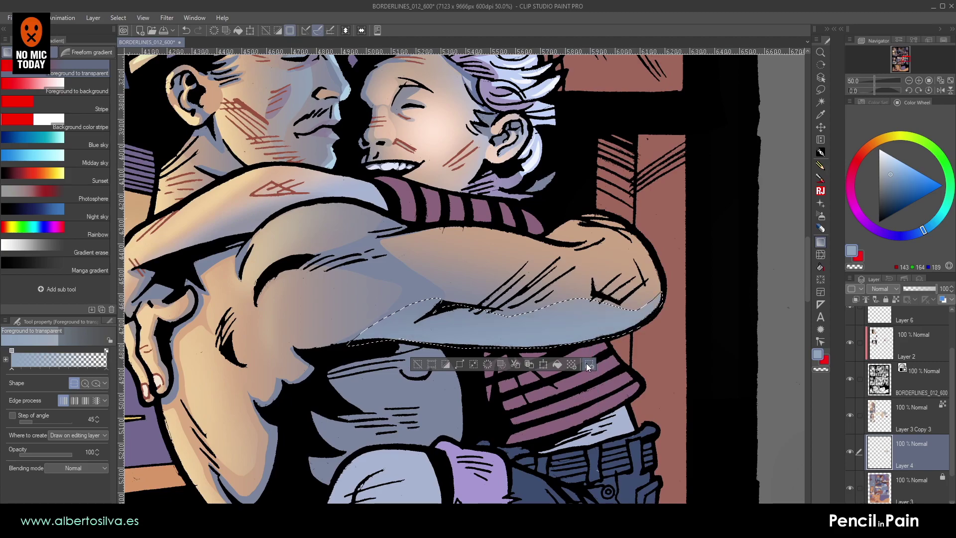
{"action": "key", "text": "ctrl+d"}
- Lasso a rim-light shape along the outer edge of the man's elbow
{"action": "scroll", "coordinate": [563, 330], "scroll_direction": "down", "scroll_amount": 5}
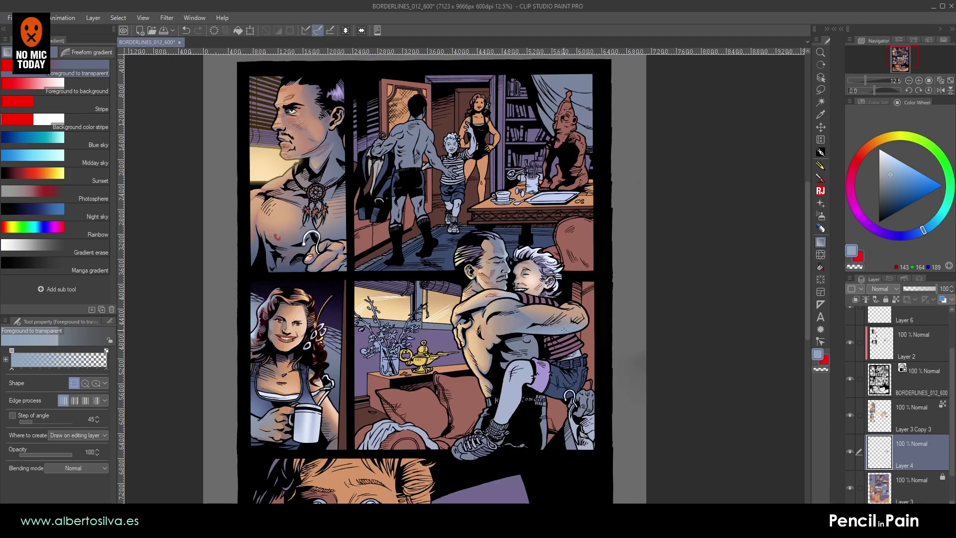
{"action": "scroll", "coordinate": [563, 330], "scroll_direction": "up", "scroll_amount": 3}
{"action": "scroll", "coordinate": [563, 330], "scroll_direction": "up", "scroll_amount": 2}
{"action": "left_click_drag", "start_coordinate": [492, 177], "coordinate": [518, 287]}
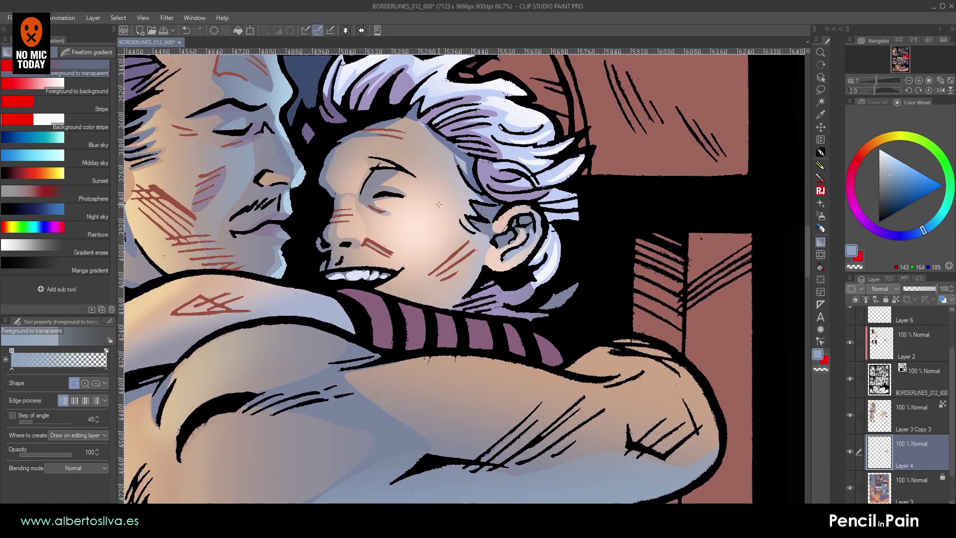
{"action": "left_click", "coordinate": [820, 153]}
{"action": "left_click", "coordinate": [820, 91]}
{"action": "left_click_drag", "start_coordinate": [587, 303], "coordinate": [596, 240]}
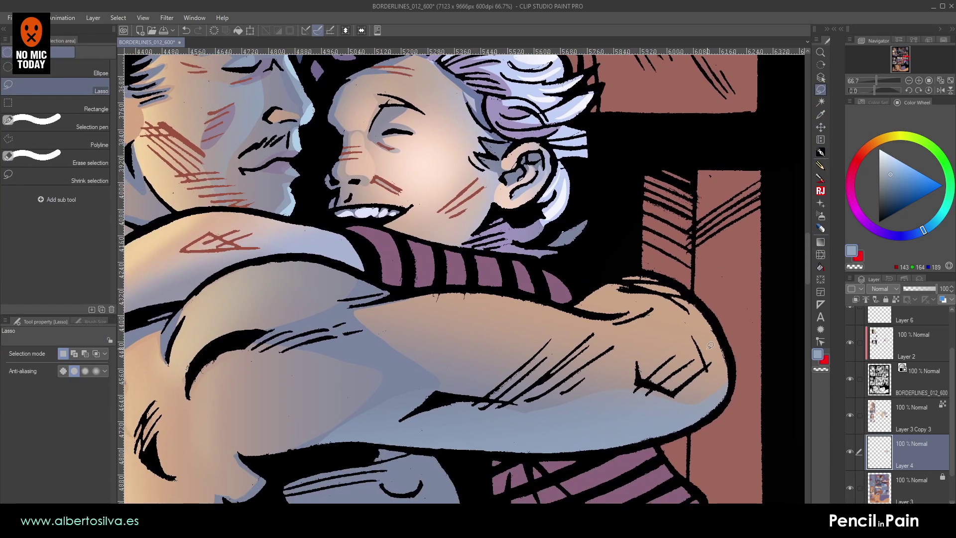
{"action": "mouse_move", "coordinate": [673, 399]}
{"action": "left_mouse_down"}
{"action": "mouse_move", "coordinate": [669, 435]}
{"action": "mouse_move", "coordinate": [715, 413]}
{"action": "left_mouse_up"}
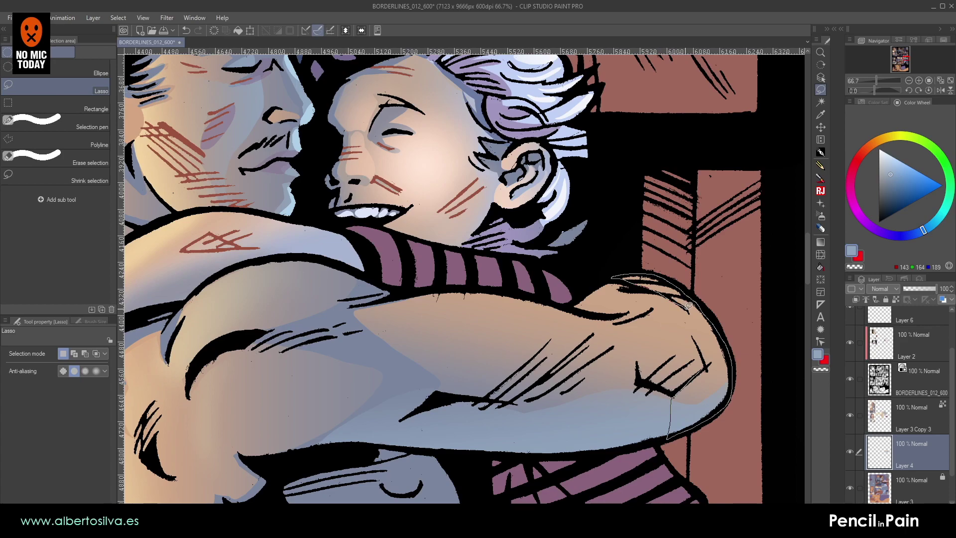
{"action": "left_click_drag", "start_coordinate": [709, 363], "coordinate": [710, 365]}
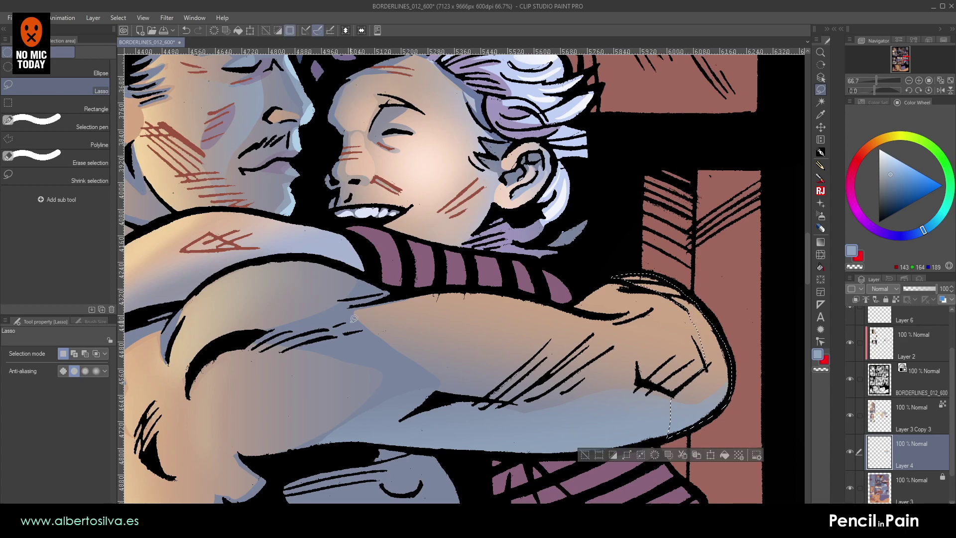
- Light the elbow rim with a foreground-to-transparent gradient in pale blue sampled from the man's face, and deselect
{"action": "left_click", "coordinate": [821, 242]}
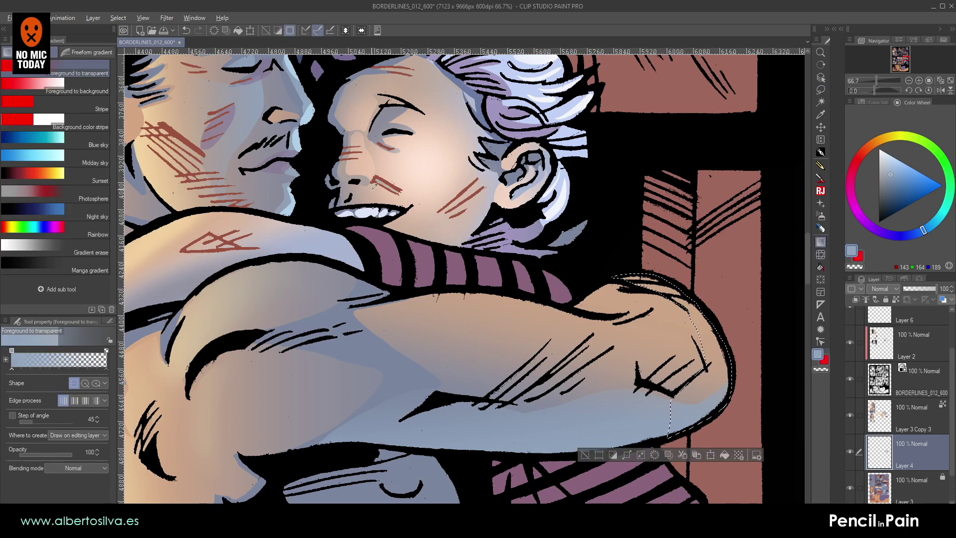
{"action": "left_click", "coordinate": [296, 204], "text": "alt"}
{"action": "left_click_drag", "start_coordinate": [746, 391], "coordinate": [617, 340]}
{"action": "key", "text": "ctrl+z"}
{"action": "left_click_drag", "start_coordinate": [762, 390], "coordinate": [614, 303]}
{"action": "key", "text": "ctrl+d"}
- Sample a pale grey-blue near the elbow highlight and lasso a narrow strip along the forearm's lower edge
{"action": "left_click_drag", "start_coordinate": [494, 272], "coordinate": [791, 166]}
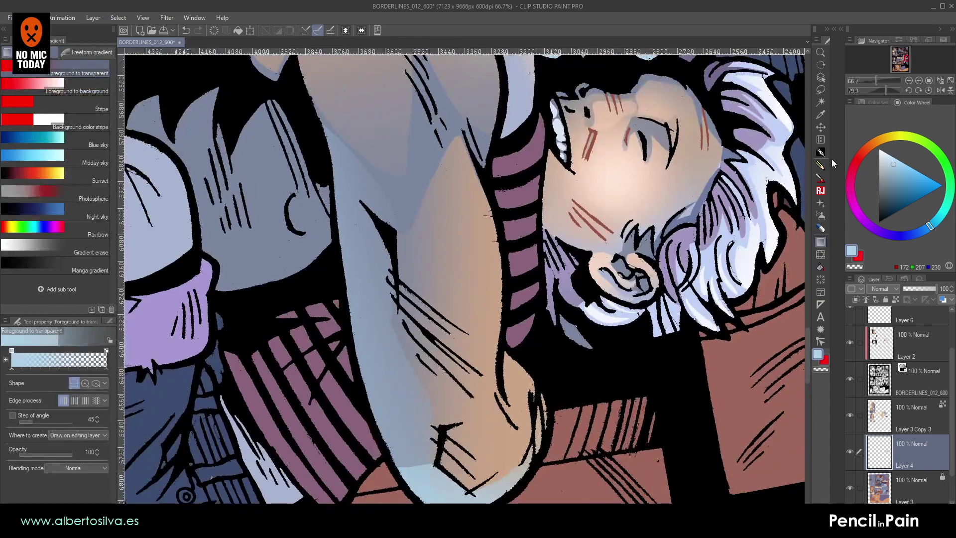
{"action": "left_click", "coordinate": [820, 153]}
{"action": "left_click_drag", "start_coordinate": [582, 356], "coordinate": [545, 268]}
{"action": "left_click", "coordinate": [468, 404], "text": "alt"}
{"action": "left_click_drag", "start_coordinate": [440, 407], "coordinate": [486, 371]}
{"action": "key", "text": "shift+space"}
{"action": "mouse_move", "coordinate": [376, 207]}
{"action": "left_mouse_down"}
{"action": "mouse_move", "coordinate": [559, 139]}
{"action": "mouse_move", "coordinate": [420, 239]}
{"action": "left_mouse_up"}
{"action": "left_click", "coordinate": [820, 77]}
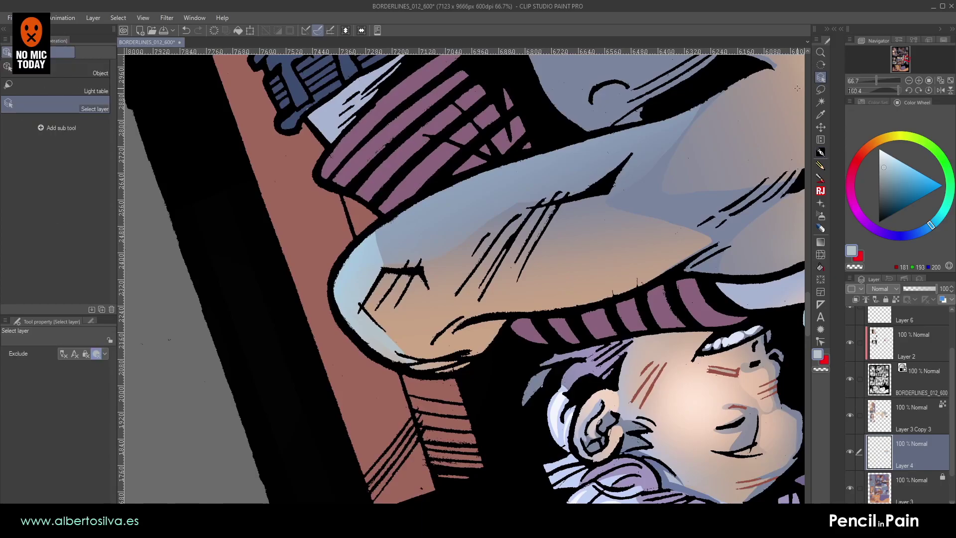
{"action": "left_click", "coordinate": [820, 90]}
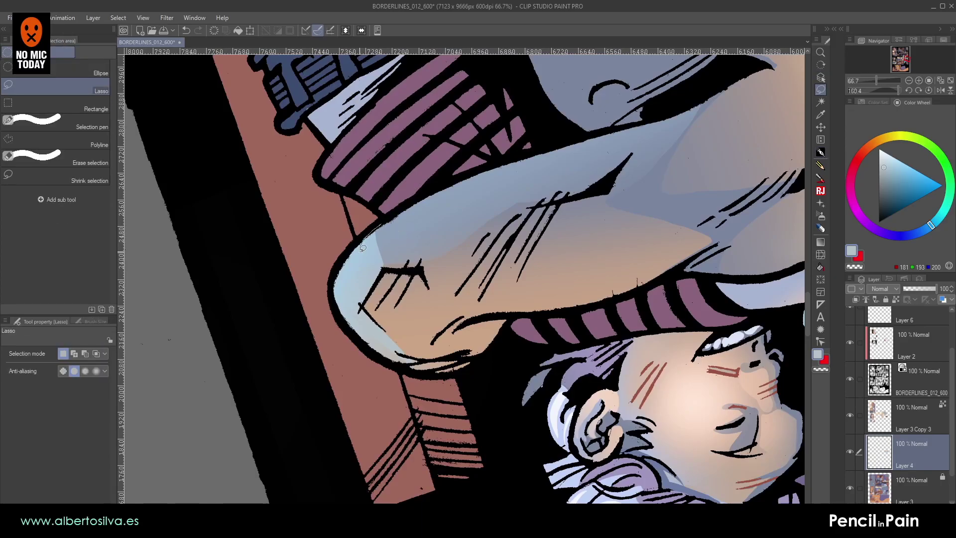
{"action": "left_click_drag", "start_coordinate": [431, 225], "coordinate": [513, 159]}
{"action": "mouse_move", "coordinate": [461, 176]}
{"action": "left_mouse_down"}
{"action": "mouse_move", "coordinate": [366, 275]}
{"action": "mouse_move", "coordinate": [531, 203]}
{"action": "mouse_move", "coordinate": [486, 192]}
{"action": "left_mouse_up"}
- Apply a foreground-to-transparent gradient in sampled light blue to the strip along the forearm's lower edge, and deselect
{"action": "left_click", "coordinate": [820, 242]}
{"action": "left_click", "coordinate": [371, 258], "text": "alt"}
{"action": "key", "text": "ctrl+d"}
{"action": "scroll", "coordinate": [448, 219], "scroll_direction": "down", "scroll_amount": 3}
{"action": "left_click_drag", "start_coordinate": [470, 224], "coordinate": [449, 218], "text": "shift"}
{"action": "double_click", "coordinate": [457, 240], "text": "shift"}
{"action": "left_click_drag", "start_coordinate": [405, 262], "coordinate": [561, 174], "text": "shift"}
- Soften the light strip on the forearm's lower edge with the Soft airbrush at size 90 in blue-grey sampled from the arm
{"action": "scroll", "coordinate": [560, 177], "scroll_direction": "up", "scroll_amount": 5}
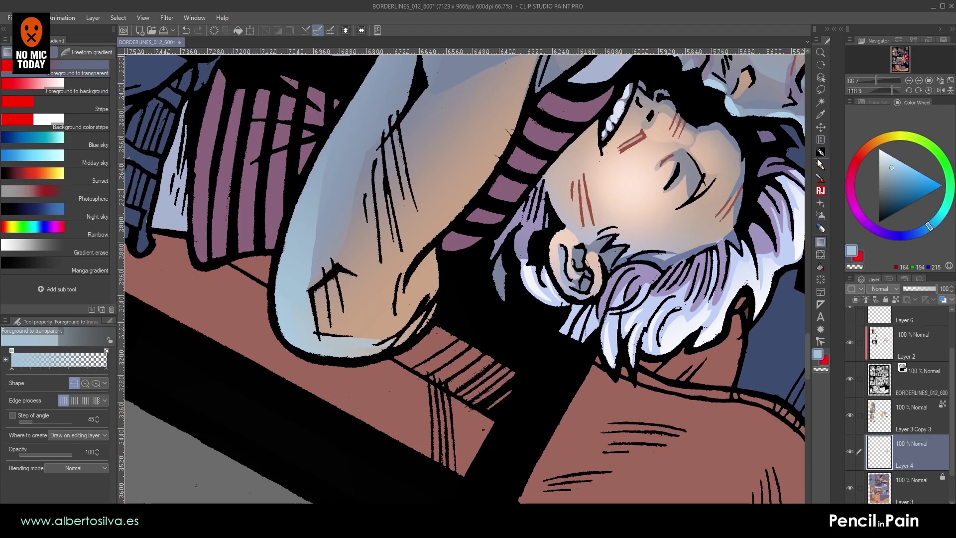
{"action": "left_click", "coordinate": [821, 214]}
{"action": "left_click", "coordinate": [820, 244]}
{"action": "left_click", "coordinate": [820, 267]}
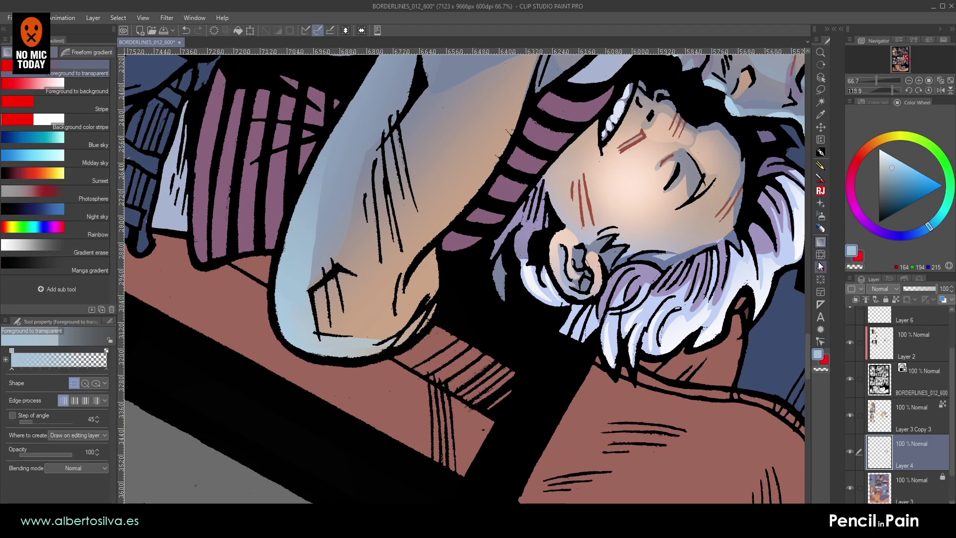
{"action": "left_click", "coordinate": [820, 152]}
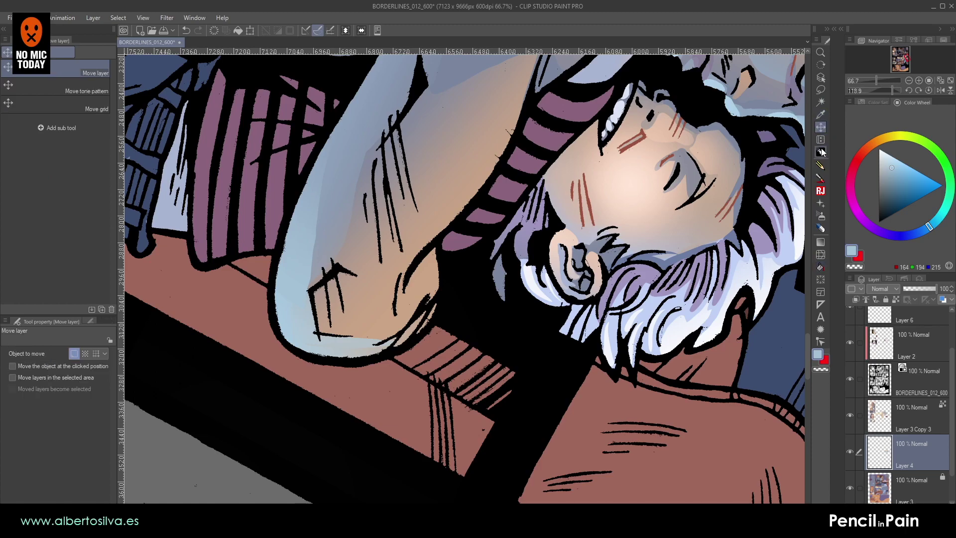
{"action": "left_click", "coordinate": [820, 216]}
{"action": "left_click", "coordinate": [326, 180], "text": "alt"}
{"action": "key", "text": "bracketleft"}
{"action": "key", "text": "bracketleft"}
{"action": "left_click_drag", "start_coordinate": [341, 142], "coordinate": [309, 292]}
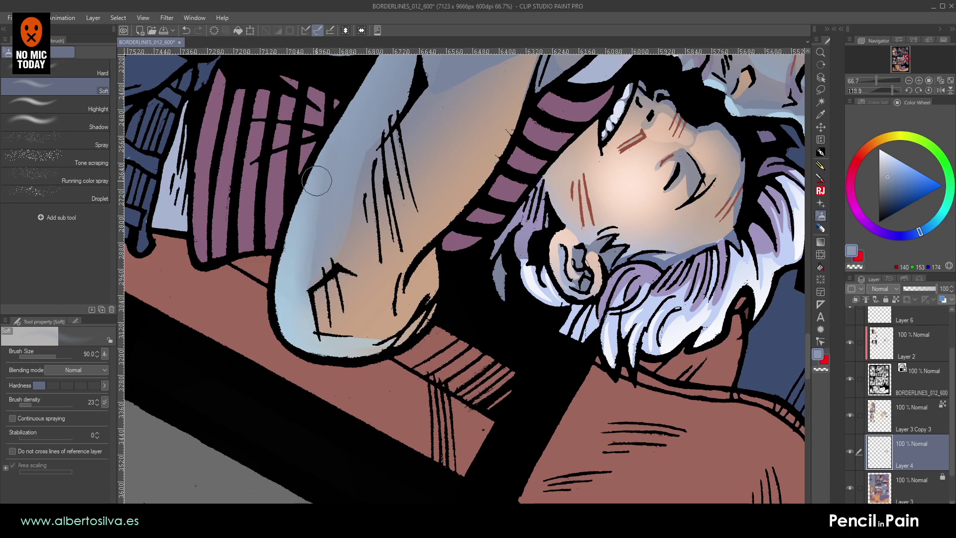
{"action": "key", "text": "r"}
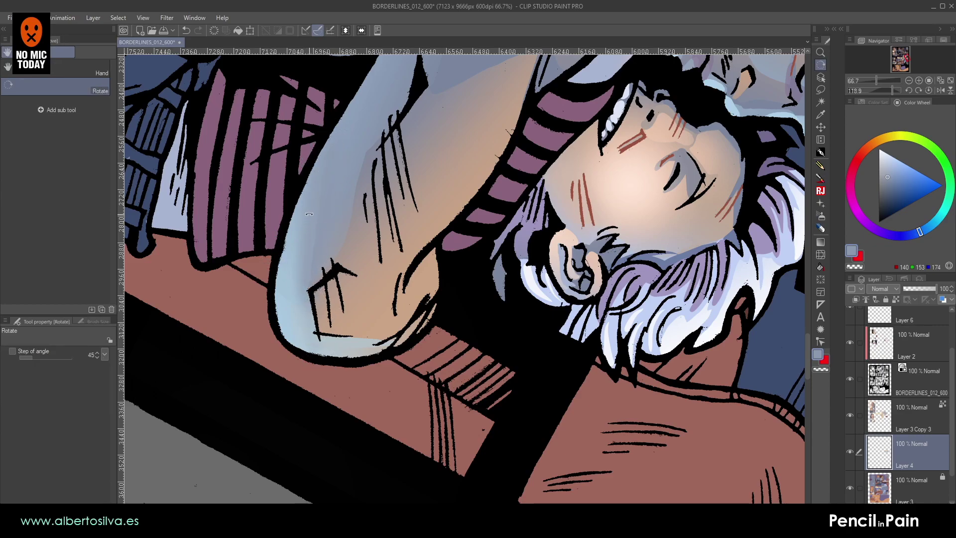
{"action": "double_click", "coordinate": [276, 254]}
{"action": "left_click_drag", "start_coordinate": [276, 253], "coordinate": [380, 263]}
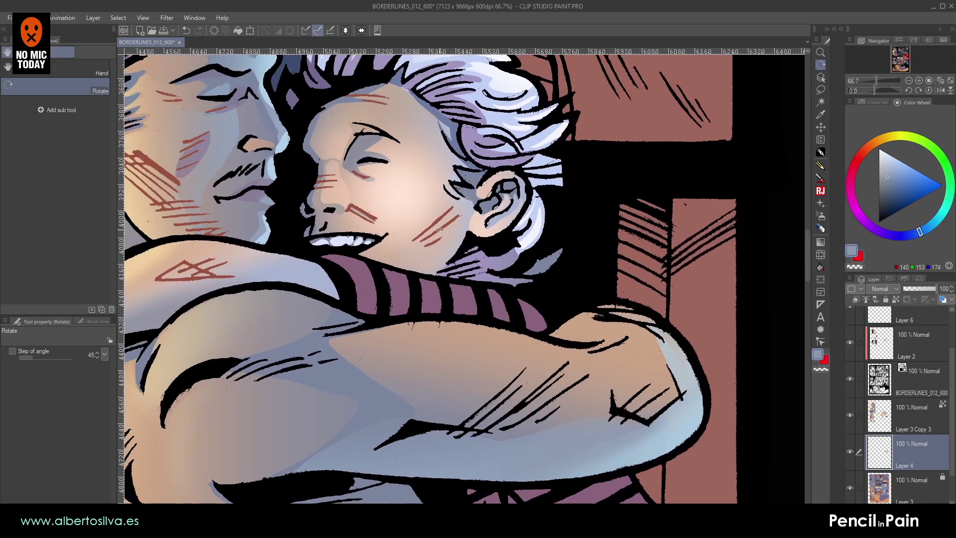
{"action": "scroll", "coordinate": [439, 229], "scroll_direction": "down", "scroll_amount": 3}
{"action": "scroll", "coordinate": [439, 230], "scroll_direction": "up", "scroll_amount": 3}
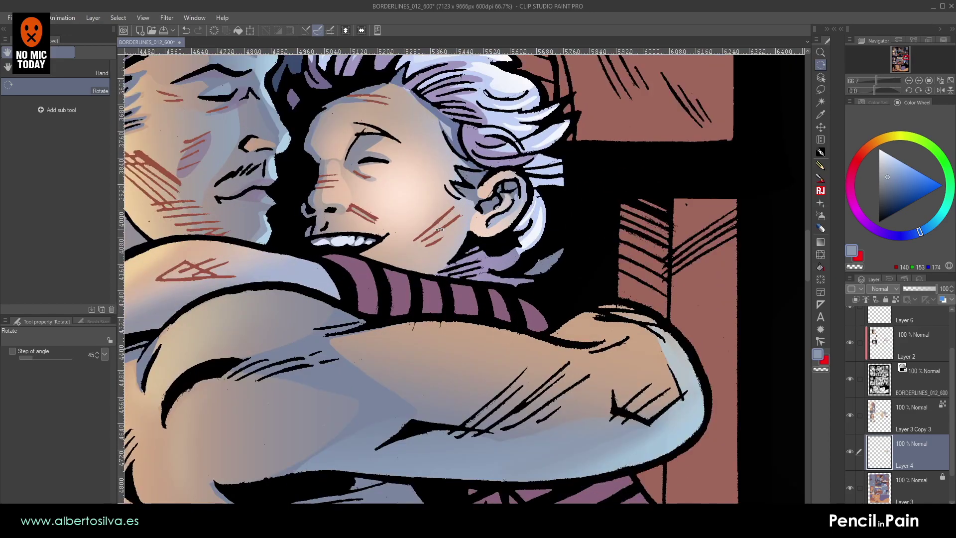
- Shade a lassoed area above the elbow crease with a foreground-to-transparent gradient in blue-grey sampled from the arm, deselect, and save the page
{"action": "left_click_drag", "start_coordinate": [492, 255], "coordinate": [521, 208]}
{"action": "left_click", "coordinate": [821, 90]}
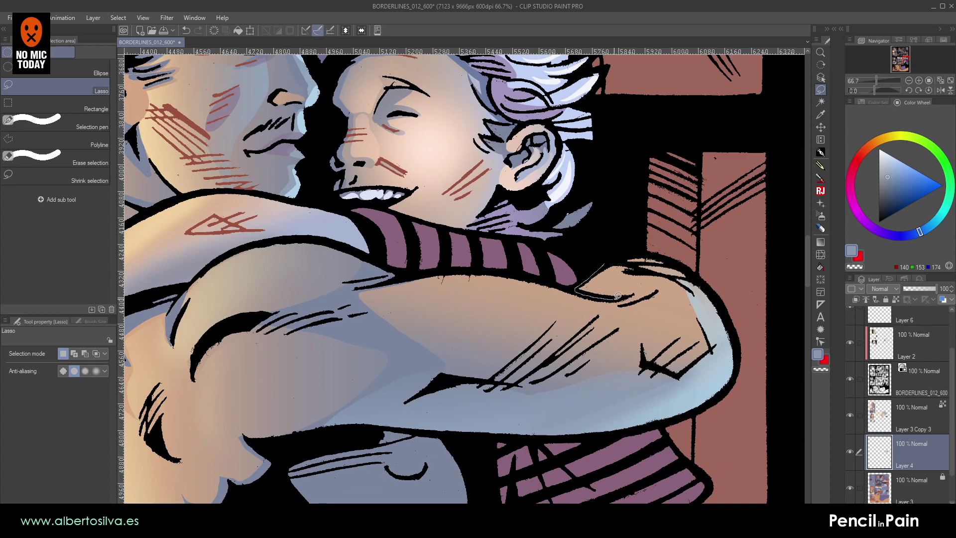
{"action": "left_click_drag", "start_coordinate": [656, 291], "coordinate": [668, 278]}
{"action": "left_click_drag", "start_coordinate": [602, 259], "coordinate": [654, 287]}
{"action": "left_click", "coordinate": [820, 242]}
{"action": "left_click", "coordinate": [388, 370], "text": "alt"}
{"action": "key", "text": "ctrl+d"}
{"action": "scroll", "coordinate": [550, 279], "scroll_direction": "down", "scroll_amount": 3}
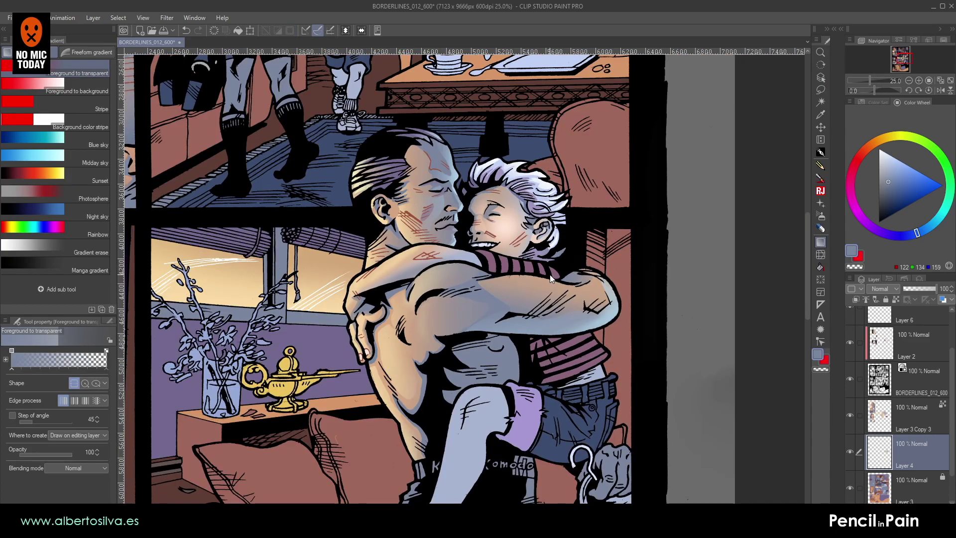
{"action": "scroll", "coordinate": [550, 279], "scroll_direction": "down", "scroll_amount": 2}
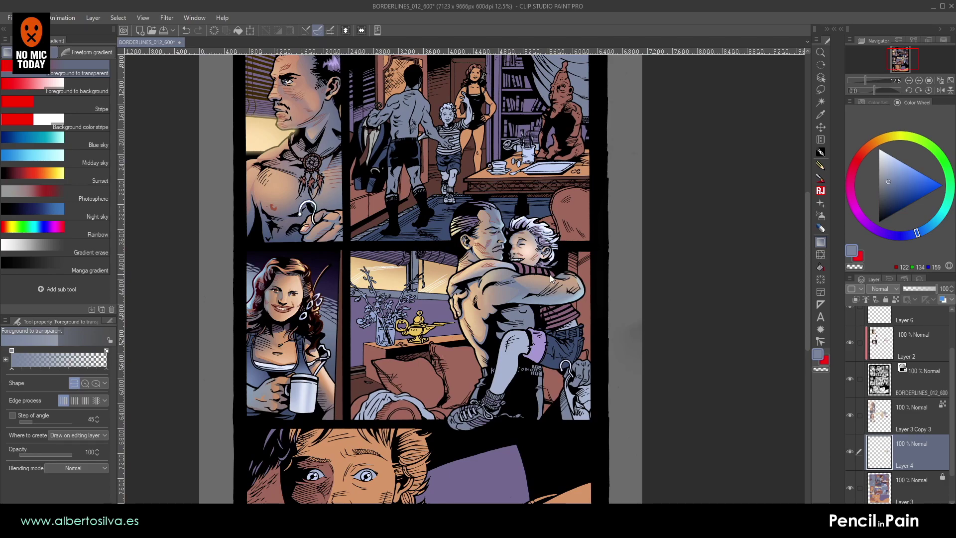
{"action": "scroll", "coordinate": [550, 279], "scroll_direction": "up", "scroll_amount": 3}
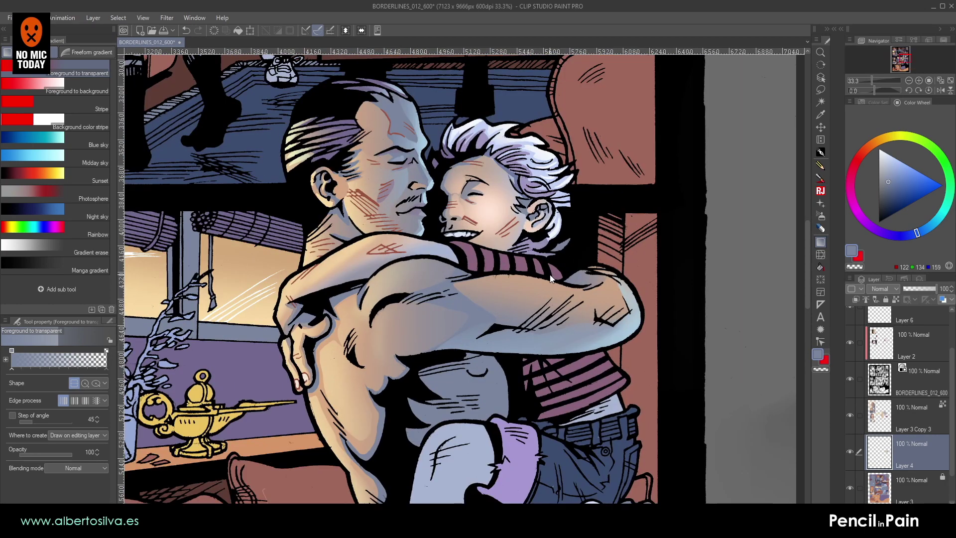
{"action": "key", "text": "ctrl+s"}
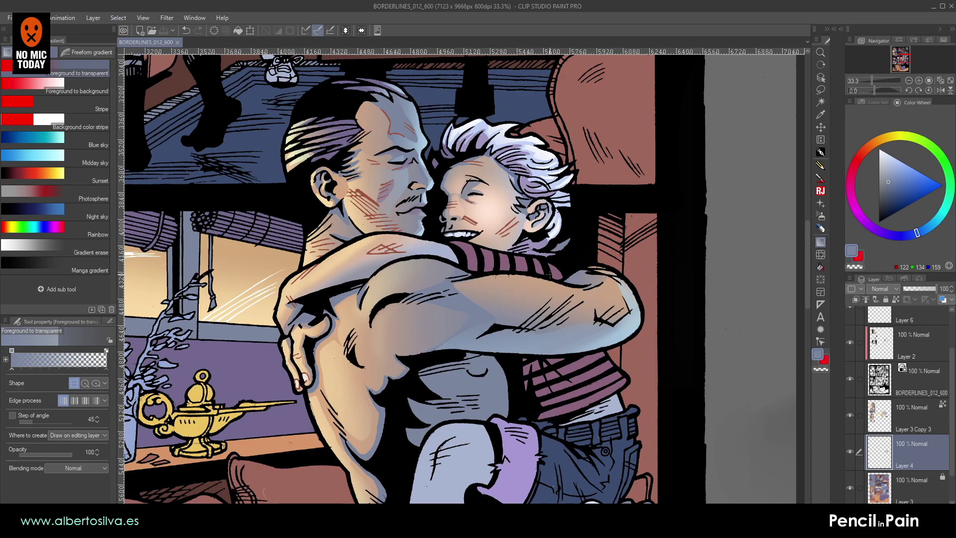
- Paint a light strip along the forearm's lower edge with the G-pen at size 70 in pale blue sampled from the man's face
{"action": "left_click_drag", "start_coordinate": [549, 275], "coordinate": [476, 300]}
{"action": "left_click_drag", "start_coordinate": [385, 274], "coordinate": [528, 231]}
{"action": "scroll", "coordinate": [529, 230], "scroll_direction": "up", "scroll_amount": 1}
{"action": "left_click_drag", "start_coordinate": [443, 236], "coordinate": [493, 300]}
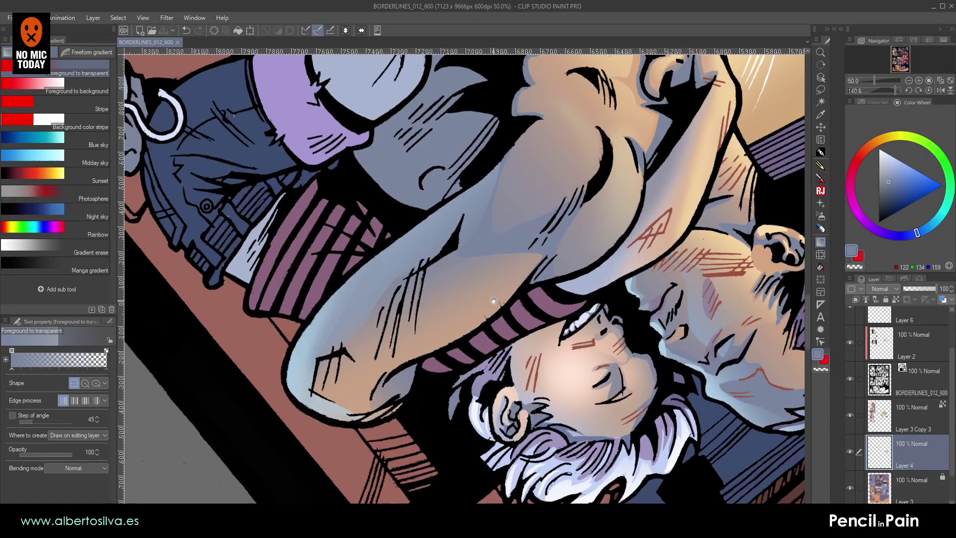
{"action": "left_click", "coordinate": [820, 152]}
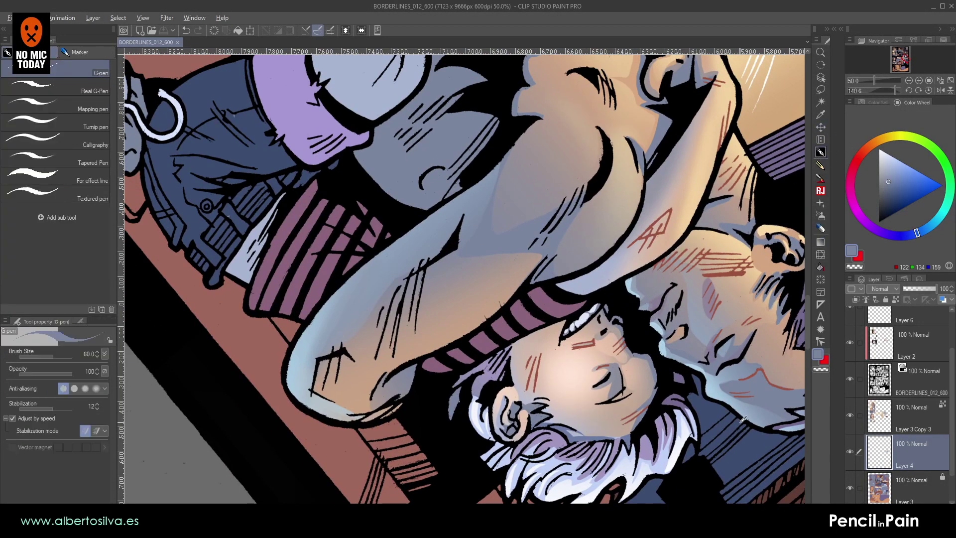
{"action": "left_click", "coordinate": [714, 399], "text": "alt"}
{"action": "key", "text": "bracketright"}
{"action": "left_click_drag", "start_coordinate": [292, 348], "coordinate": [483, 177]}
{"action": "double_click", "coordinate": [376, 273], "text": "shift"}
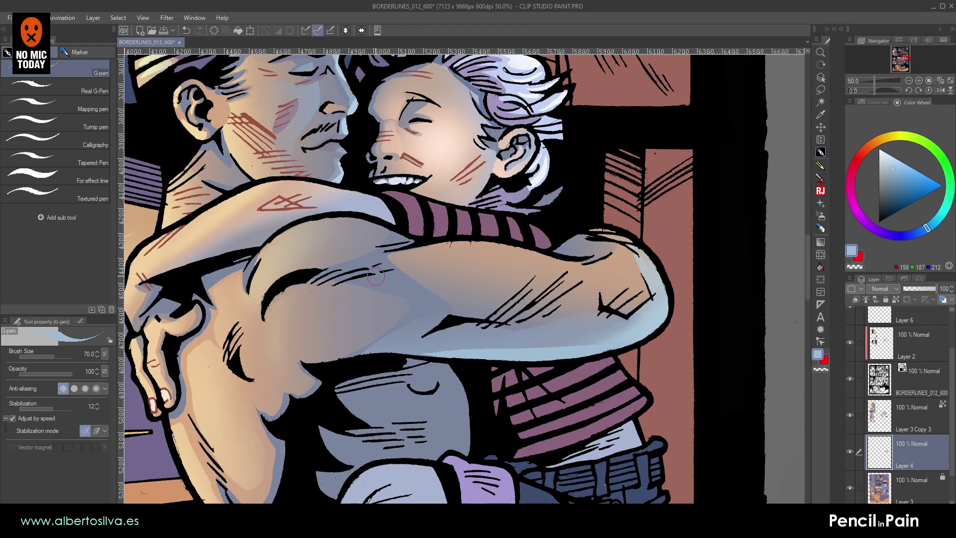
- Erase the small curved line on the shadowed torso below the arm from the line-art layer with the Hard eraser at size 100, and save
{"action": "scroll", "coordinate": [350, 241], "scroll_direction": "down", "scroll_amount": 2}
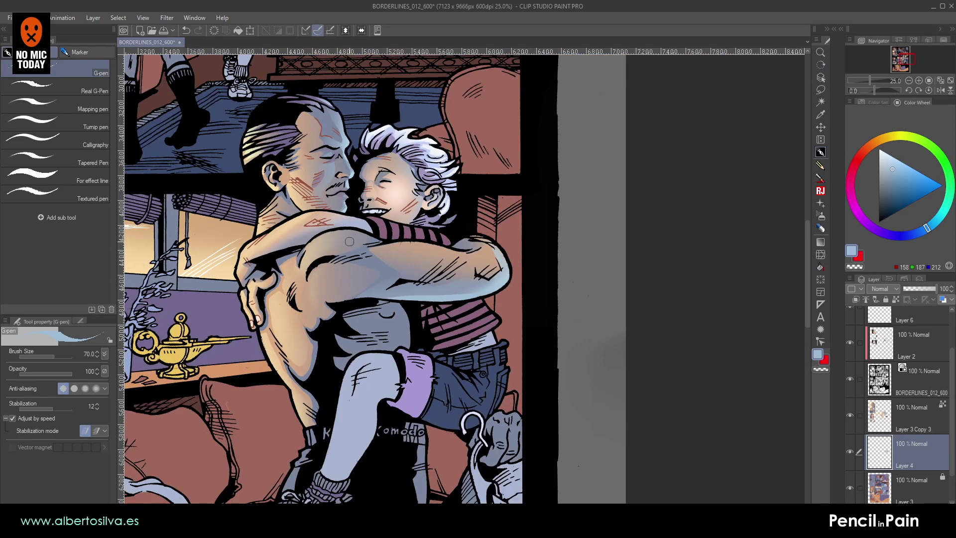
{"action": "left_click_drag", "start_coordinate": [349, 242], "coordinate": [573, 262]}
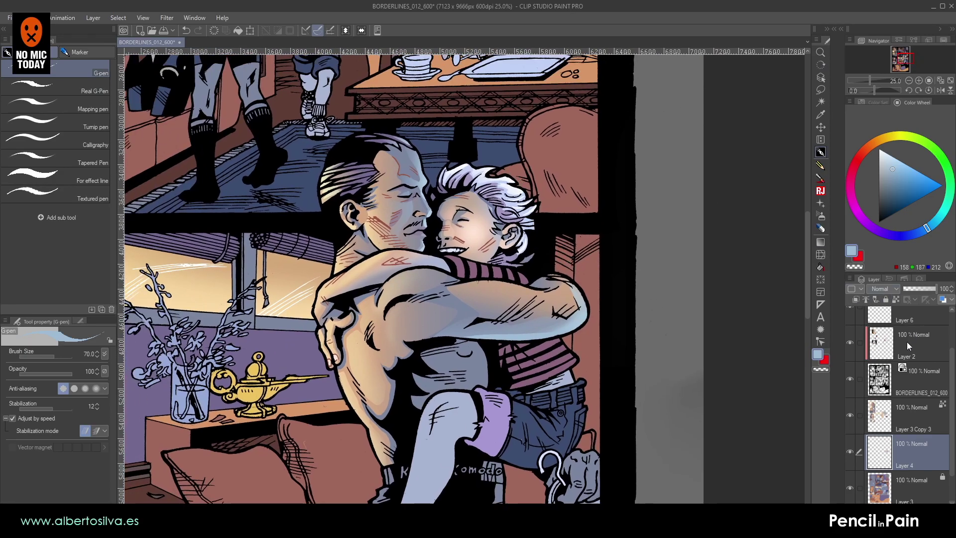
{"action": "left_click", "coordinate": [874, 386]}
{"action": "left_click", "coordinate": [820, 228]}
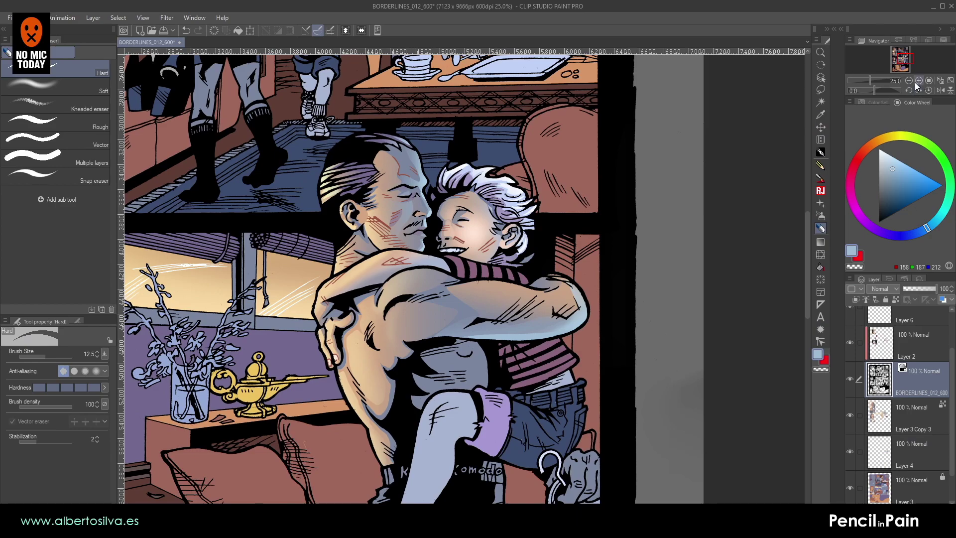
{"action": "left_click", "coordinate": [918, 80]}
{"action": "left_click", "coordinate": [919, 80]}
{"action": "key", "text": "bracketright"}
{"action": "key", "text": "bracketright"}
{"action": "key", "text": "bracketright"}
{"action": "mouse_move", "coordinate": [475, 432]}
{"action": "left_mouse_down"}
{"action": "mouse_move", "coordinate": [480, 420]}
{"action": "mouse_move", "coordinate": [454, 429]}
{"action": "left_mouse_up"}
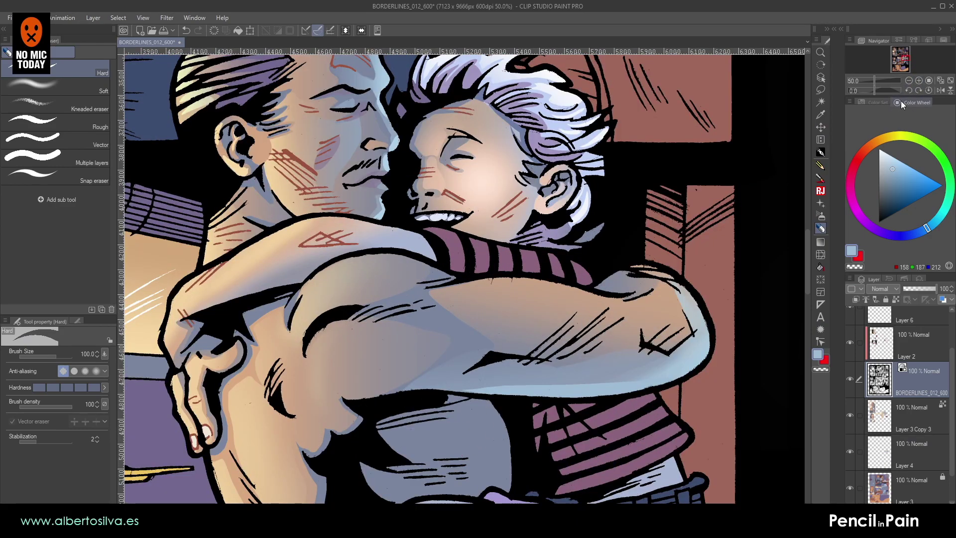
{"action": "left_click", "coordinate": [908, 80]}
{"action": "left_click_drag", "start_coordinate": [905, 59], "coordinate": [904, 58]}
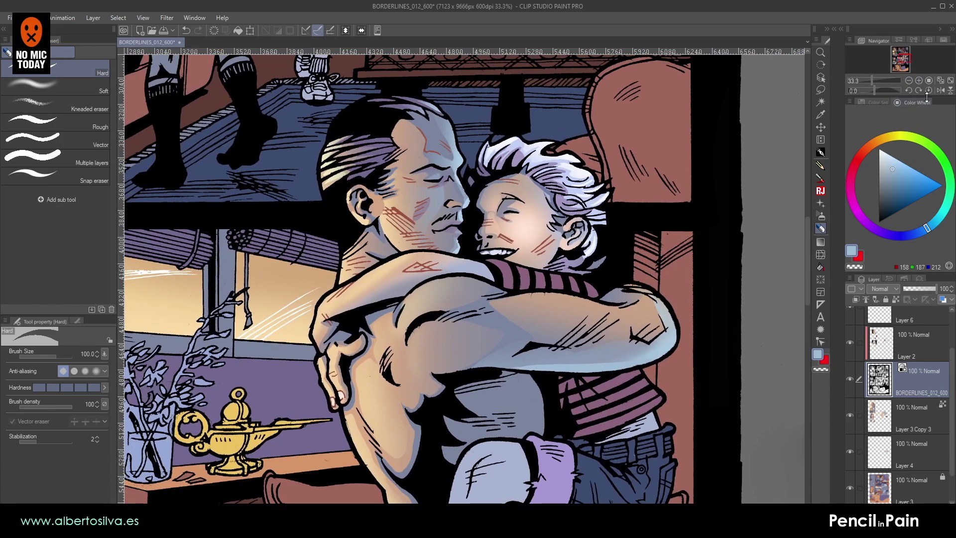
{"action": "left_click", "coordinate": [908, 80]}
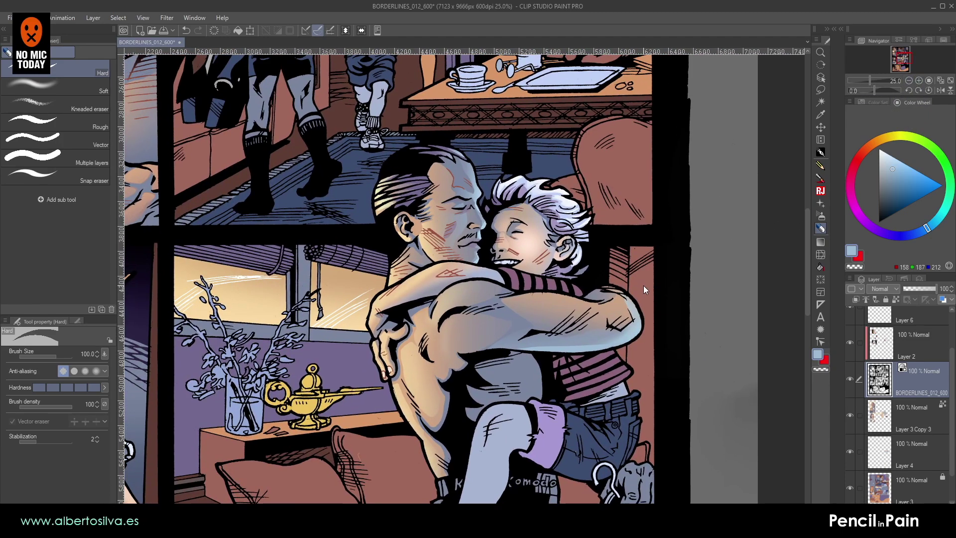
{"action": "key", "text": "ctrl+s"}
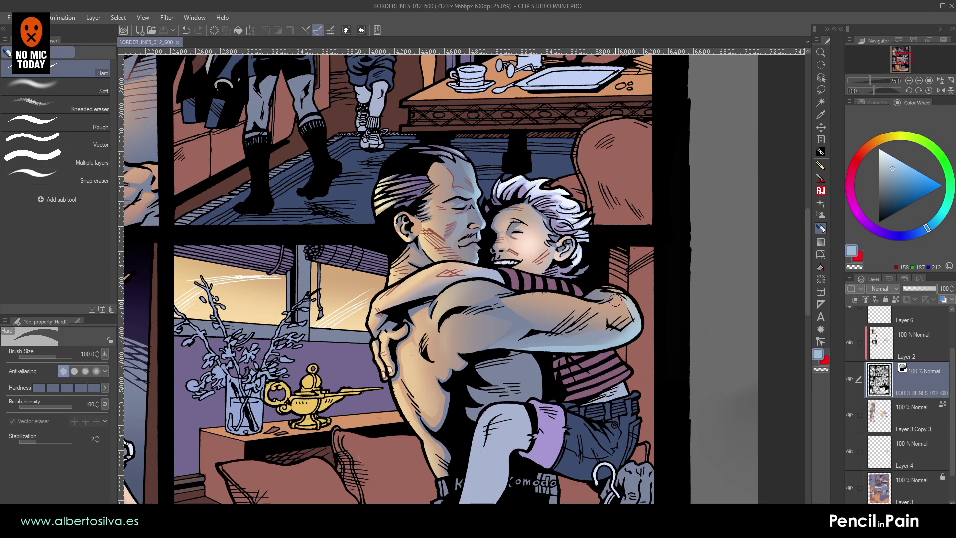
- Recolour the man's shoulder-blade crease and hatching on Layer 2 with the G-pen at size 125 in red-brown sampled from the cheek hatching
{"action": "double_click", "coordinate": [920, 82]}
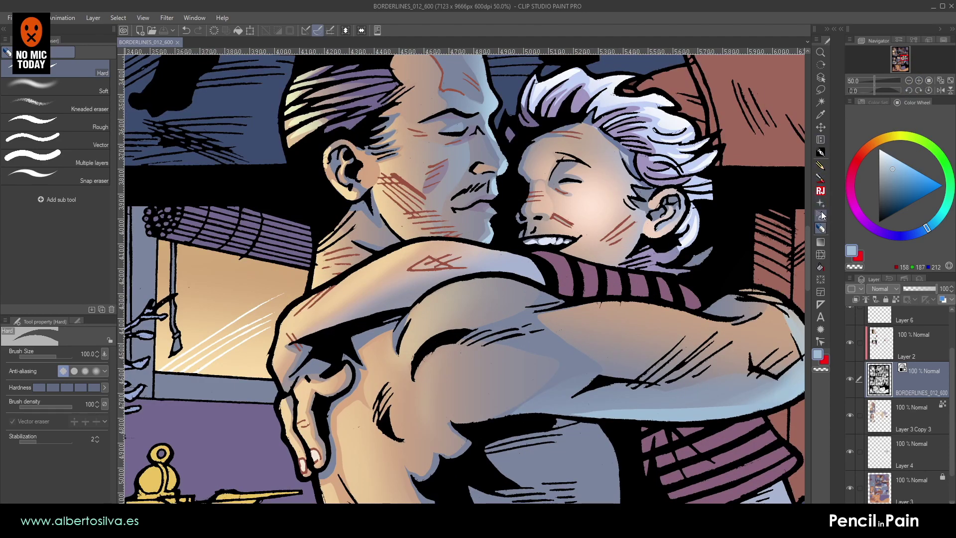
{"action": "left_click", "coordinate": [821, 153]}
{"action": "left_click", "coordinate": [410, 181], "text": "alt"}
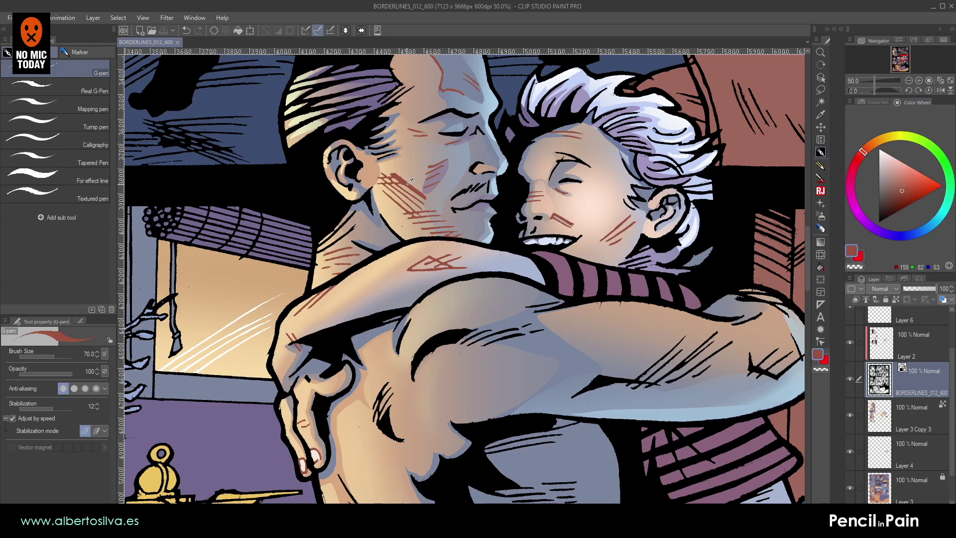
{"action": "left_click_drag", "start_coordinate": [456, 322], "coordinate": [482, 198]}
{"action": "left_click_drag", "start_coordinate": [409, 256], "coordinate": [411, 321]}
{"action": "key", "text": "ctrl+z"}
{"action": "left_click", "coordinate": [910, 344]}
{"action": "left_click_drag", "start_coordinate": [430, 154], "coordinate": [398, 279]}
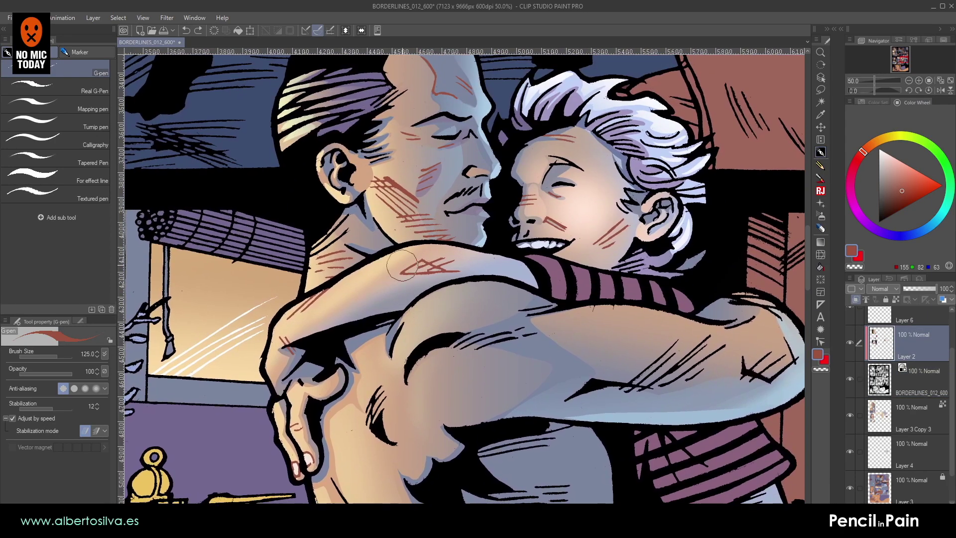
{"action": "left_click_drag", "start_coordinate": [377, 390], "coordinate": [399, 429]}
{"action": "left_click_drag", "start_coordinate": [498, 366], "coordinate": [488, 338]}
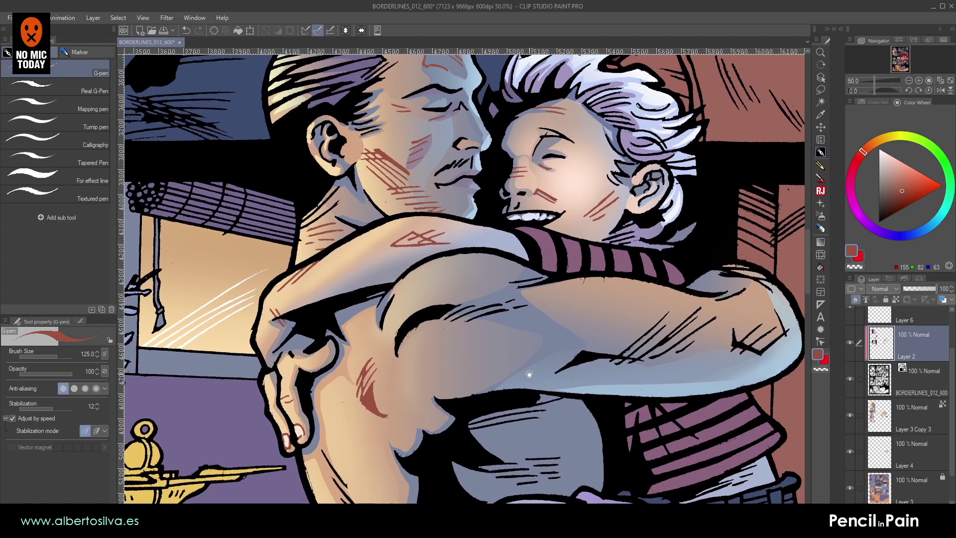
- Recolour the black hatching lines along the man's forearm in the same red-brown, reducing the G-pen size for the line ends
{"action": "left_click_drag", "start_coordinate": [666, 370], "coordinate": [554, 324]}
{"action": "left_click_drag", "start_coordinate": [508, 362], "coordinate": [521, 244]}
{"action": "left_click_drag", "start_coordinate": [618, 242], "coordinate": [579, 311]}
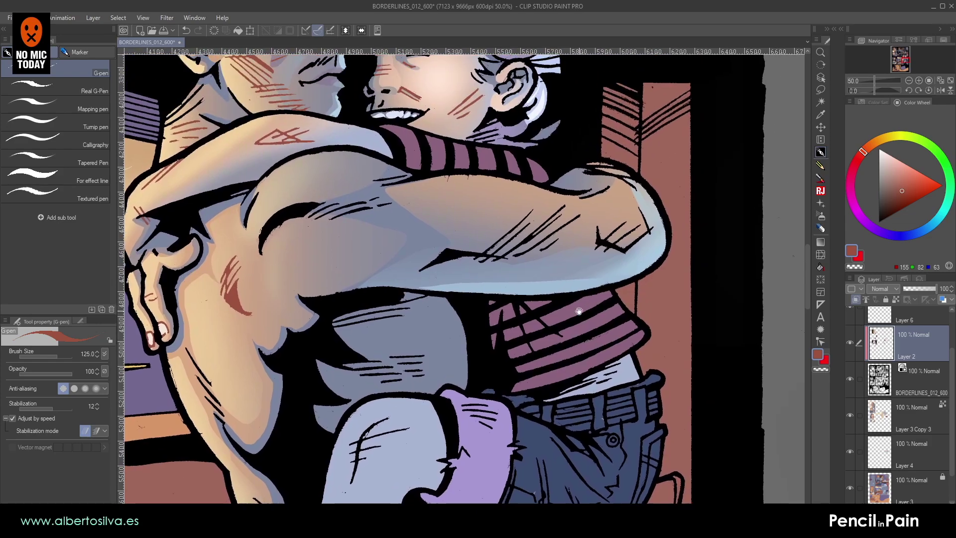
{"action": "left_click", "coordinate": [918, 81]}
{"action": "left_click_drag", "start_coordinate": [579, 261], "coordinate": [476, 336]}
{"action": "left_click_drag", "start_coordinate": [418, 214], "coordinate": [517, 289]}
{"action": "mouse_move", "coordinate": [414, 382]}
{"action": "left_mouse_down"}
{"action": "mouse_move", "coordinate": [462, 325]}
{"action": "mouse_move", "coordinate": [500, 249]}
{"action": "left_mouse_up"}
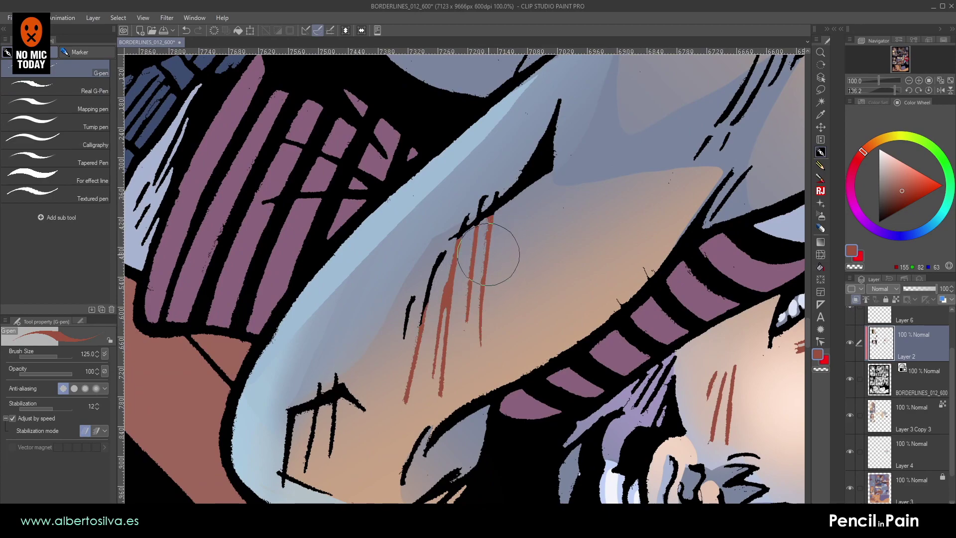
{"action": "mouse_move", "coordinate": [451, 274]}
{"action": "left_mouse_down"}
{"action": "mouse_move", "coordinate": [433, 278]}
{"action": "mouse_move", "coordinate": [404, 323]}
{"action": "left_mouse_up"}
{"action": "key", "text": "["}
{"action": "key", "text": "["}
{"action": "key", "text": "["}
{"action": "mouse_move", "coordinate": [466, 208]}
{"action": "left_mouse_down"}
{"action": "mouse_move", "coordinate": [457, 217]}
{"action": "mouse_move", "coordinate": [466, 208]}
{"action": "left_mouse_up"}
{"action": "left_click_drag", "start_coordinate": [488, 192], "coordinate": [475, 199]}
- Recolour the hatching lines on the man's upper arm in red-brown with the G-pen at size 80
{"action": "mouse_move", "coordinate": [407, 309]}
{"action": "left_mouse_down"}
{"action": "mouse_move", "coordinate": [463, 191]}
{"action": "mouse_move", "coordinate": [234, 430]}
{"action": "left_mouse_up"}
{"action": "key", "text": "]"}
{"action": "mouse_move", "coordinate": [454, 252]}
{"action": "left_mouse_down"}
{"action": "mouse_move", "coordinate": [400, 286]}
{"action": "mouse_move", "coordinate": [430, 309]}
{"action": "left_mouse_up"}
{"action": "left_click_drag", "start_coordinate": [473, 235], "coordinate": [461, 285]}
{"action": "mouse_move", "coordinate": [497, 217]}
{"action": "left_mouse_down"}
{"action": "mouse_move", "coordinate": [467, 270]}
{"action": "mouse_move", "coordinate": [503, 189]}
{"action": "left_mouse_up"}
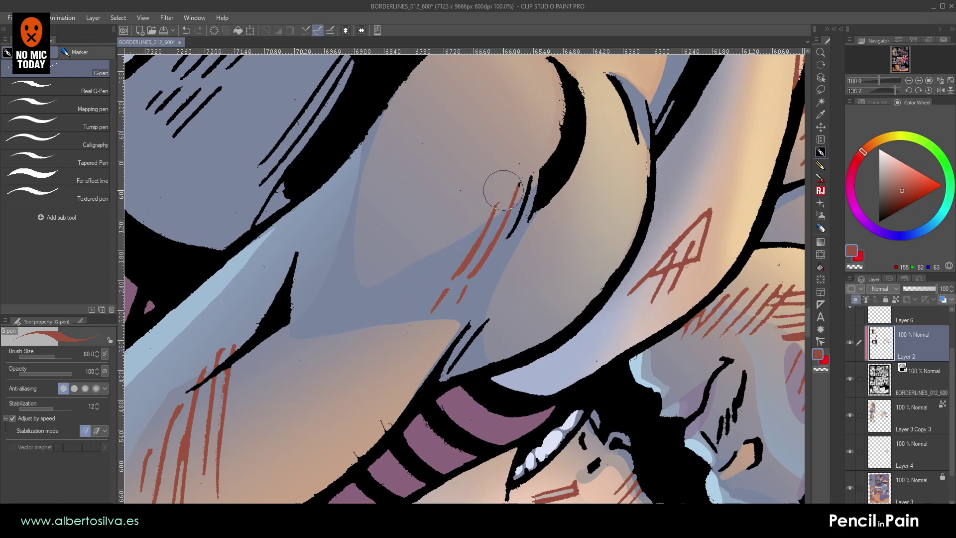
- Recolour the short hatching lines inside the elbow contour in red-brown, reducing the G-pen to size 45 for the small ends
{"action": "key", "text": "shift+space"}
{"action": "double_click", "coordinate": [443, 262]}
{"action": "left_click_drag", "start_coordinate": [519, 332], "coordinate": [306, 277]}
{"action": "left_click_drag", "start_coordinate": [625, 272], "coordinate": [380, 294]}
{"action": "left_click_drag", "start_coordinate": [343, 409], "coordinate": [299, 322]}
{"action": "mouse_move", "coordinate": [533, 135]}
{"action": "left_mouse_down"}
{"action": "mouse_move", "coordinate": [616, 326]}
{"action": "mouse_move", "coordinate": [619, 315]}
{"action": "left_mouse_up"}
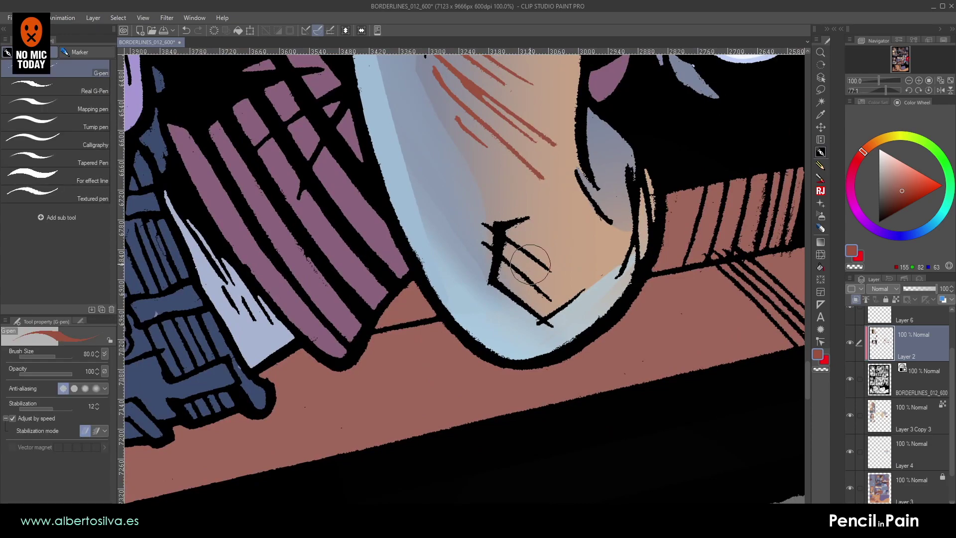
{"action": "mouse_move", "coordinate": [543, 255]}
{"action": "left_mouse_down"}
{"action": "mouse_move", "coordinate": [540, 272]}
{"action": "mouse_move", "coordinate": [537, 249]}
{"action": "mouse_move", "coordinate": [516, 242]}
{"action": "mouse_move", "coordinate": [548, 295]}
{"action": "left_mouse_up"}
{"action": "key", "text": "bracketleft"}
{"action": "key", "text": "bracketleft"}
{"action": "key", "text": "bracketleft"}
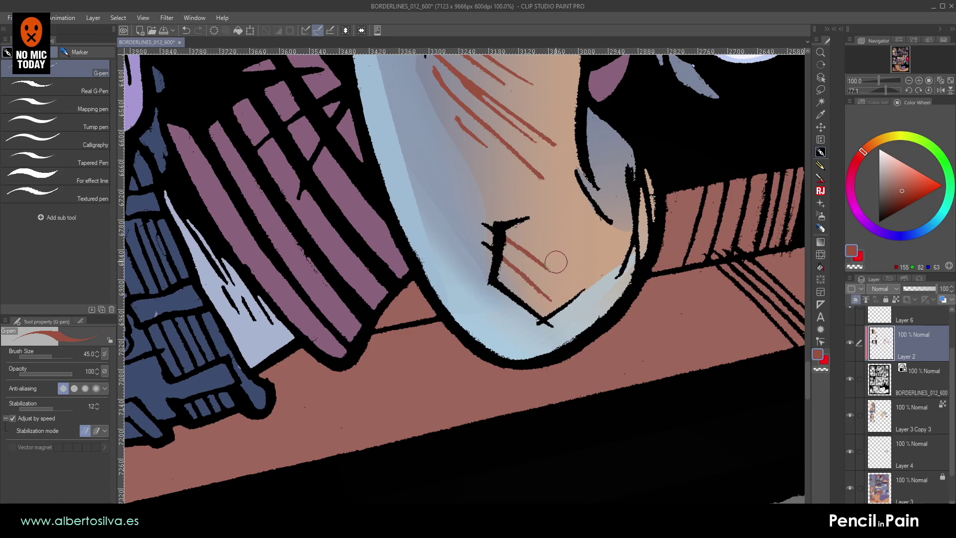
{"action": "left_click_drag", "start_coordinate": [476, 217], "coordinate": [481, 243]}
- Recolour the hatching lines along the side of the man's back in red-brown with the G-pen at size 80
{"action": "left_click", "coordinate": [908, 80]}
{"action": "left_click", "coordinate": [908, 80]}
{"action": "left_click", "coordinate": [908, 80]}
{"action": "double_click", "coordinate": [486, 345]}
{"action": "key", "text": "p"}
{"action": "mouse_move", "coordinate": [479, 311]}
{"action": "left_mouse_down"}
{"action": "mouse_move", "coordinate": [498, 385]}
{"action": "mouse_move", "coordinate": [498, 336]}
{"action": "mouse_move", "coordinate": [463, 345]}
{"action": "mouse_move", "coordinate": [399, 279]}
{"action": "mouse_move", "coordinate": [437, 229]}
{"action": "mouse_move", "coordinate": [470, 358]}
{"action": "left_mouse_up"}
{"action": "scroll", "coordinate": [437, 225], "scroll_direction": "up", "scroll_amount": 2}
{"action": "mouse_move", "coordinate": [473, 224]}
{"action": "left_mouse_down"}
{"action": "mouse_move", "coordinate": [437, 233]}
{"action": "mouse_move", "coordinate": [446, 211]}
{"action": "left_mouse_up"}
{"action": "key", "text": "p"}
{"action": "key", "text": "]"}
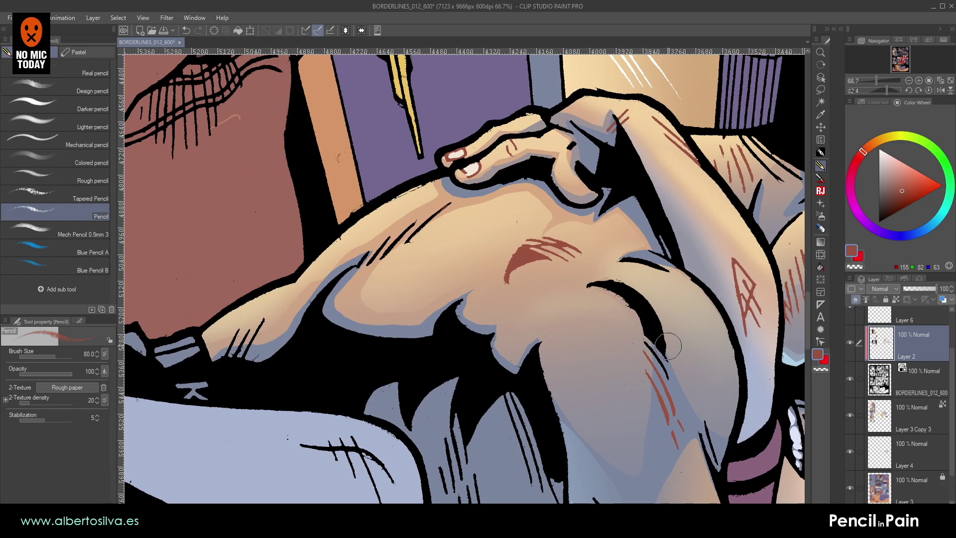
{"action": "key", "text": "p"}
{"action": "key", "text": "]"}
{"action": "key", "text": "]"}
{"action": "mouse_move", "coordinate": [441, 213]}
{"action": "left_mouse_down"}
{"action": "mouse_move", "coordinate": [377, 273]}
{"action": "mouse_move", "coordinate": [393, 256]}
{"action": "left_mouse_up"}
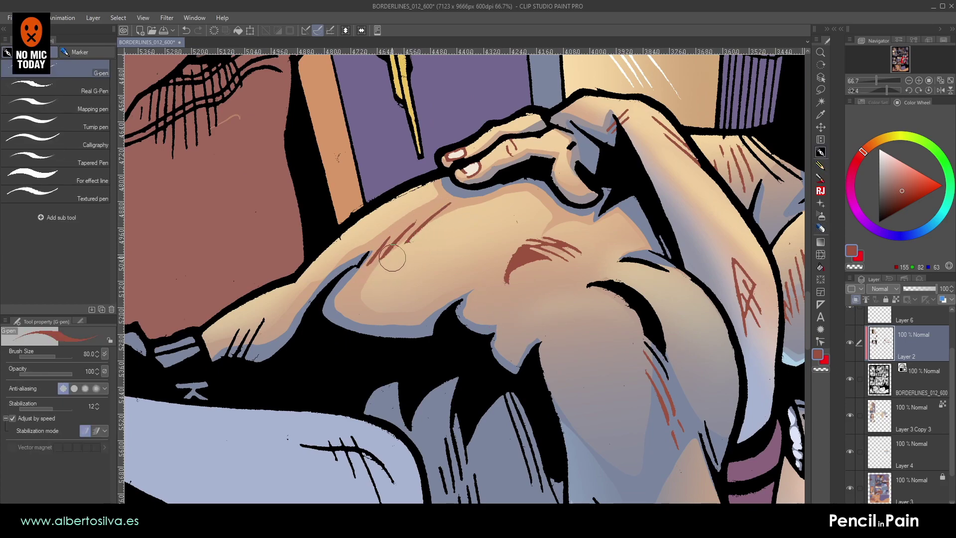
- Reset the canvas rotation and save the page
{"action": "double_click", "coordinate": [820, 65]}
{"action": "left_click", "coordinate": [908, 81]}
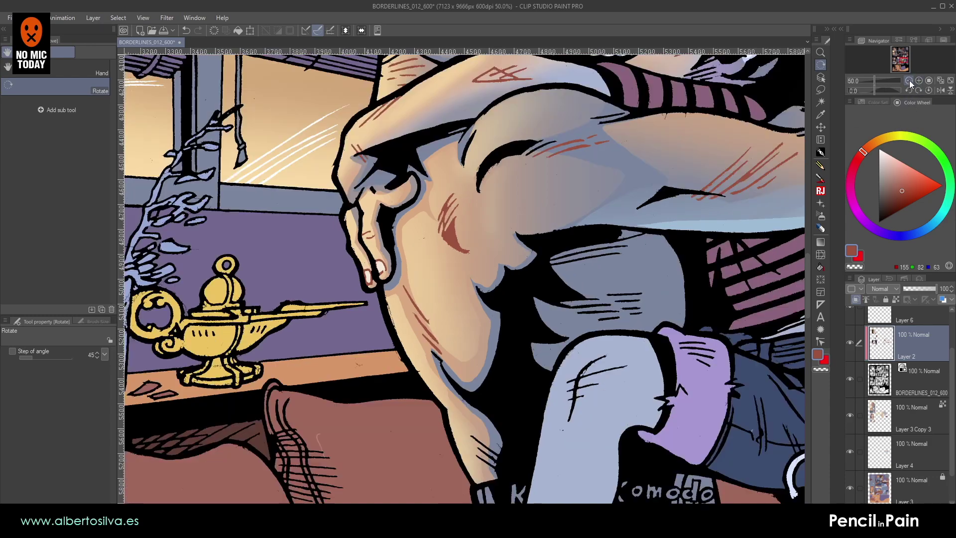
{"action": "left_click", "coordinate": [908, 80]}
{"action": "left_click", "coordinate": [908, 80]}
{"action": "left_click_drag", "start_coordinate": [636, 243], "coordinate": [578, 271]}
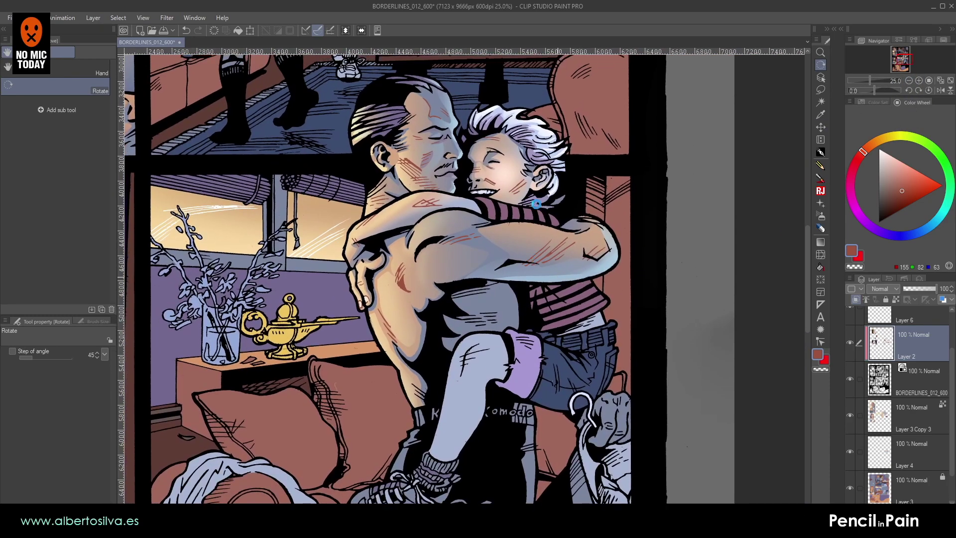
{"action": "key", "text": "ctrl+s"}
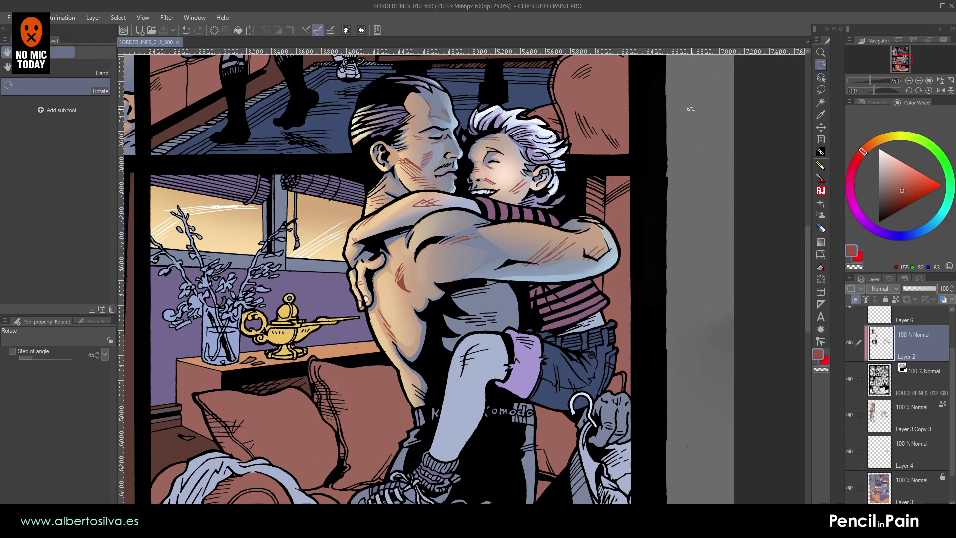
- Brush over the shadow edge near the inner elbow with the Soft airbrush at size 90 in blue-grey sampled from the arm
{"action": "left_click_drag", "start_coordinate": [442, 212], "coordinate": [495, 143]}
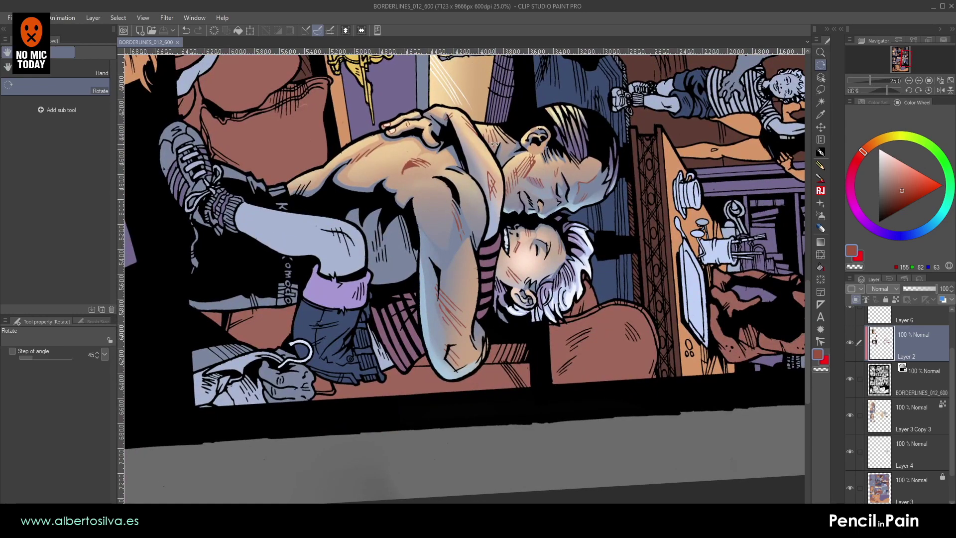
{"action": "scroll", "coordinate": [495, 144], "scroll_direction": "up", "scroll_amount": 2}
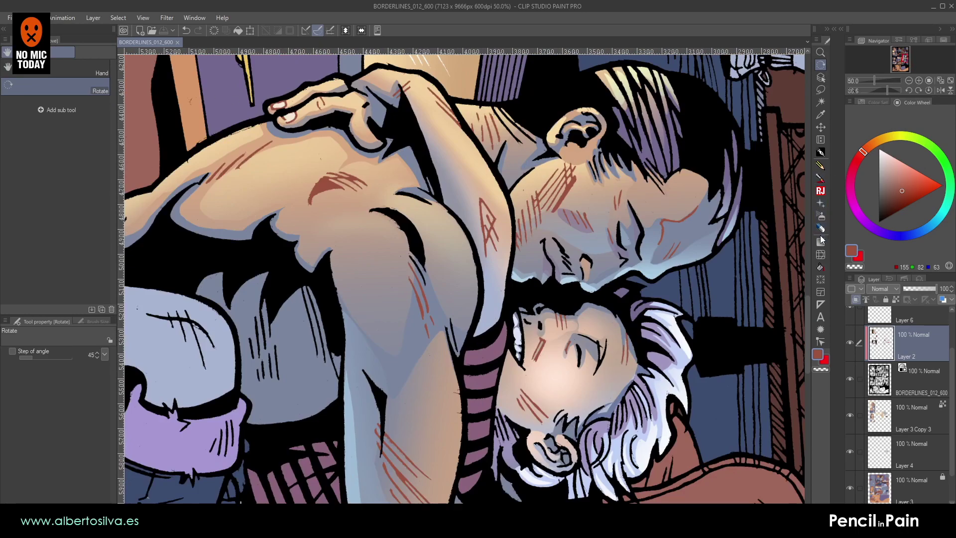
{"action": "left_click", "coordinate": [821, 216]}
{"action": "left_click", "coordinate": [400, 368], "text": "alt"}
{"action": "mouse_move", "coordinate": [417, 350]}
{"action": "left_mouse_down"}
{"action": "mouse_move", "coordinate": [390, 402]}
{"action": "mouse_move", "coordinate": [422, 349]}
{"action": "mouse_move", "coordinate": [403, 383]}
{"action": "left_mouse_up"}
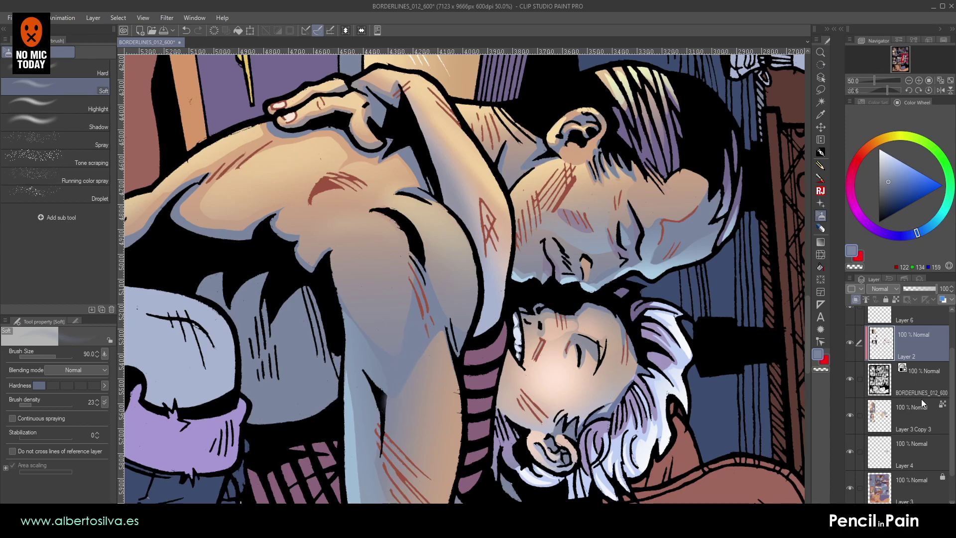
- Merge Layer 3 Copy 3 down into Layer 4 and return the canvas to its upright orientation
{"action": "left_click", "coordinate": [892, 416]}
{"action": "key", "text": "ctrl+e"}
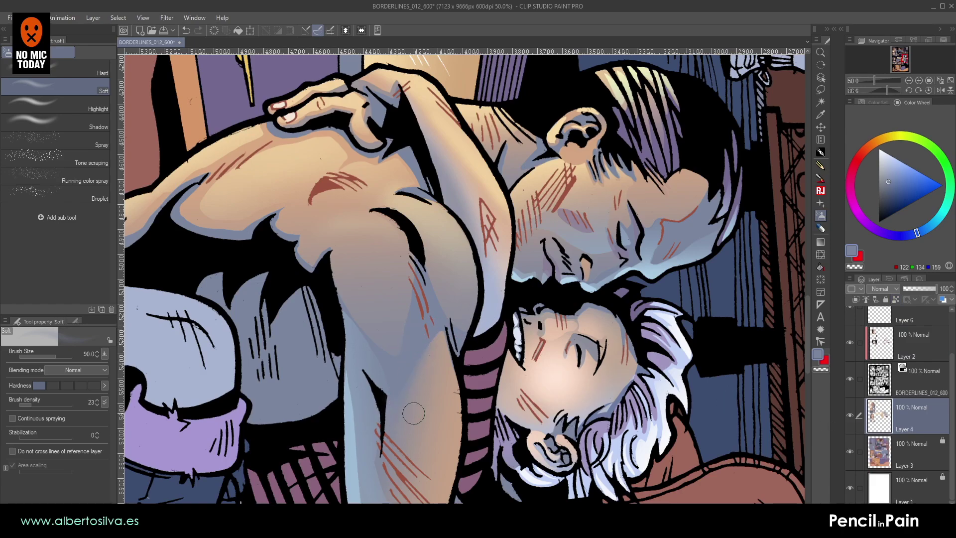
{"action": "left_click", "coordinate": [909, 80]}
{"action": "key", "text": "r"}
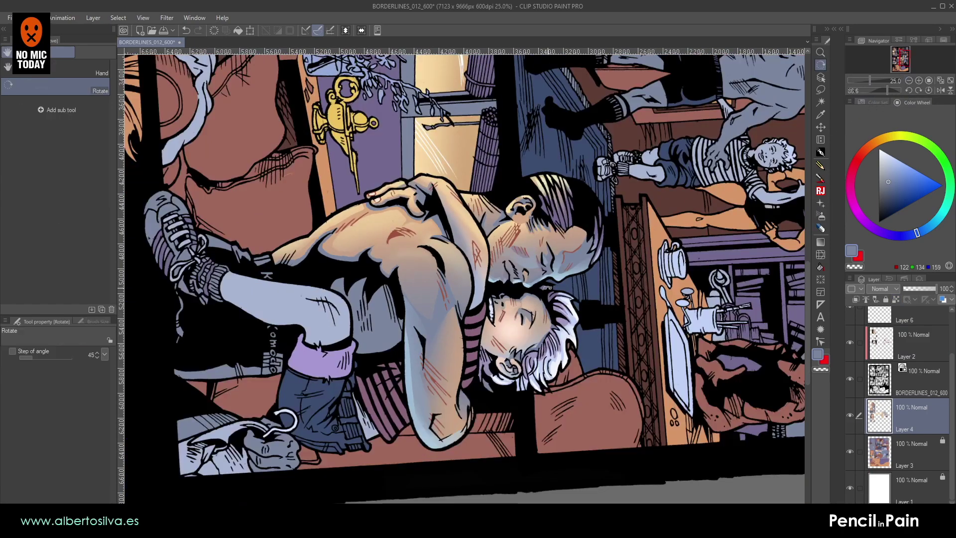
{"action": "double_click", "coordinate": [565, 332]}
{"action": "left_click_drag", "start_coordinate": [564, 332], "coordinate": [564, 353]}
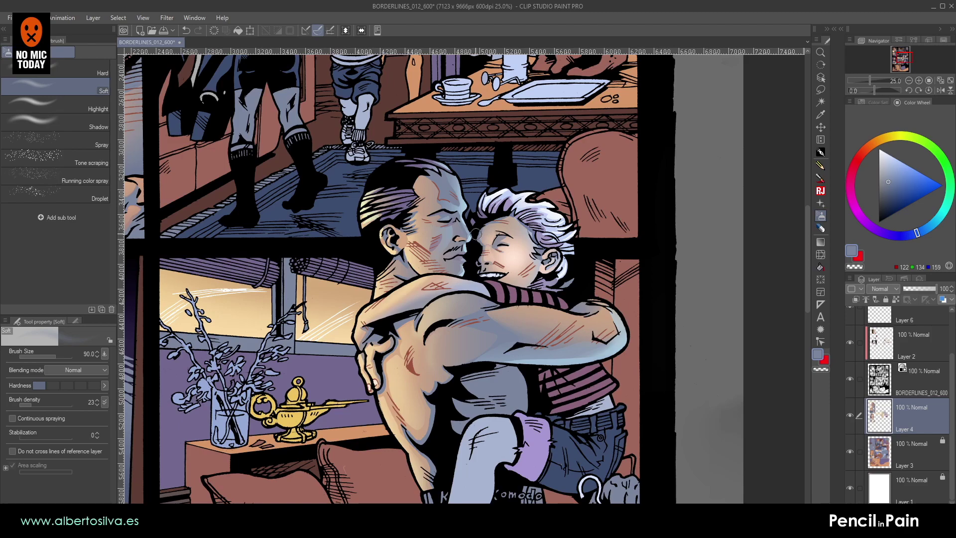
- Brush the shading on the man's shoulder with the Soft airbrush at size 90 in grey-violet sampled from the artwork
{"action": "left_click", "coordinate": [462, 254], "text": "alt"}
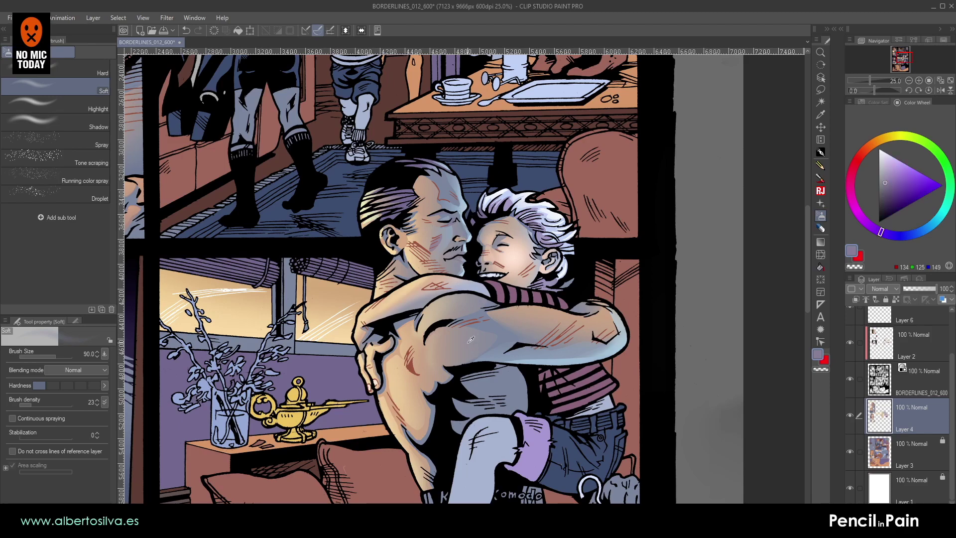
{"action": "left_click_drag", "start_coordinate": [471, 368], "coordinate": [602, 205]}
- Paint the Komodo waistband and the man's trouser leg behind the boy's calf in sampled dark blue with the G-pen at size 80
{"action": "left_click", "coordinate": [249, 452], "text": "alt"}
{"action": "left_click_drag", "start_coordinate": [566, 328], "coordinate": [327, 276]}
{"action": "scroll", "coordinate": [326, 276], "scroll_direction": "up", "scroll_amount": 1}
{"action": "scroll", "coordinate": [326, 276], "scroll_direction": "up", "scroll_amount": 2}
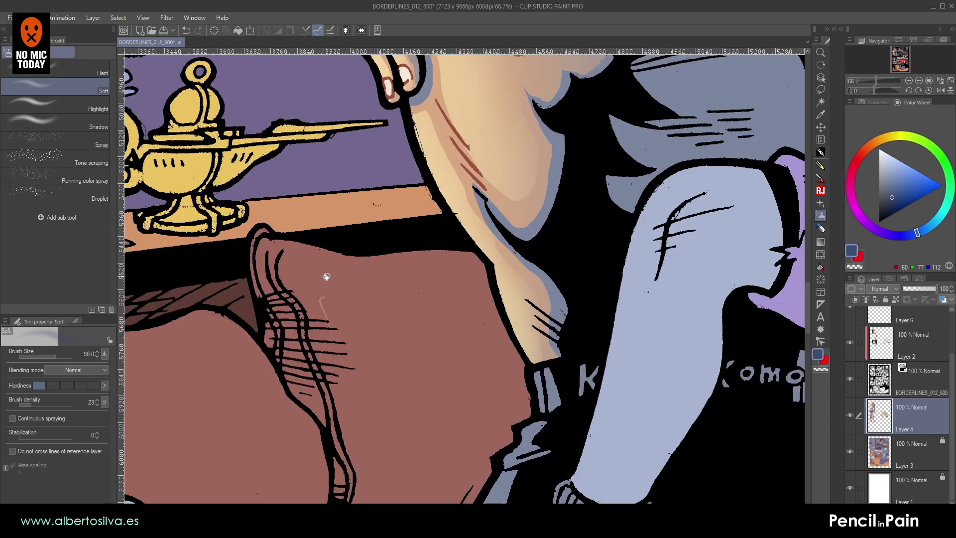
{"action": "left_click_drag", "start_coordinate": [572, 282], "coordinate": [370, 205]}
{"action": "key", "text": "p"}
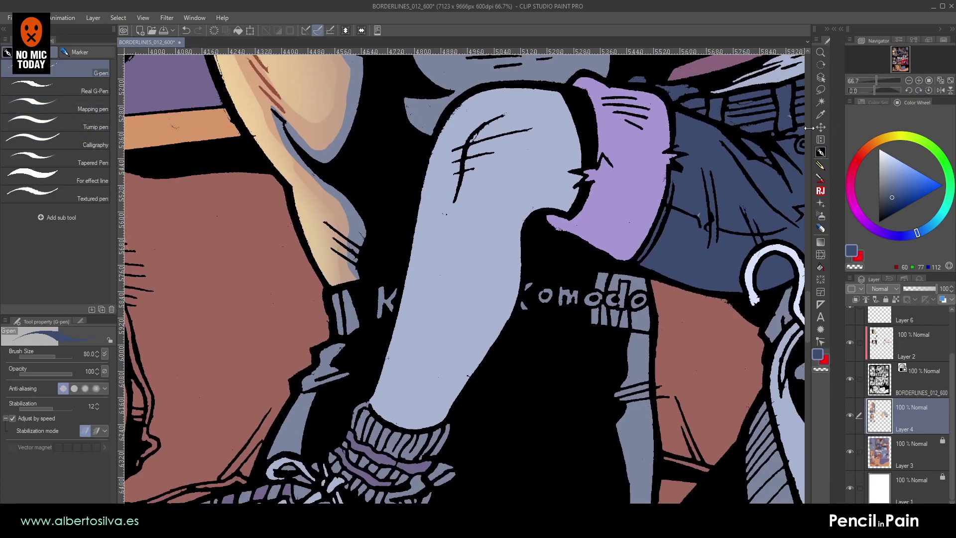
{"action": "mouse_move", "coordinate": [549, 272]}
{"action": "left_mouse_down"}
{"action": "mouse_move", "coordinate": [533, 311]}
{"action": "mouse_move", "coordinate": [551, 284]}
{"action": "mouse_move", "coordinate": [637, 287]}
{"action": "left_mouse_up"}
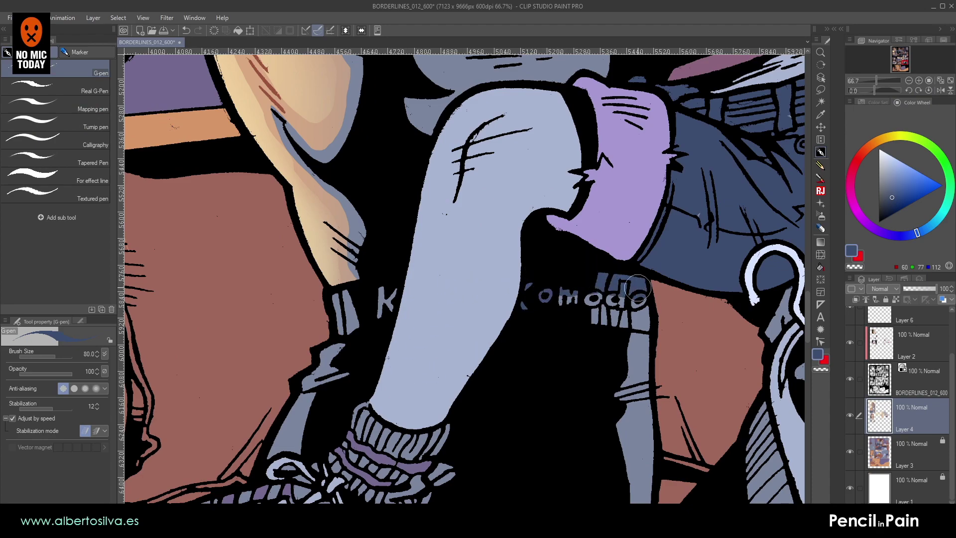
{"action": "left_click_drag", "start_coordinate": [618, 356], "coordinate": [594, 314]}
{"action": "mouse_move", "coordinate": [616, 267]}
{"action": "left_mouse_down"}
{"action": "mouse_move", "coordinate": [622, 429]}
{"action": "mouse_move", "coordinate": [595, 346]}
{"action": "mouse_move", "coordinate": [597, 382]}
{"action": "left_mouse_up"}
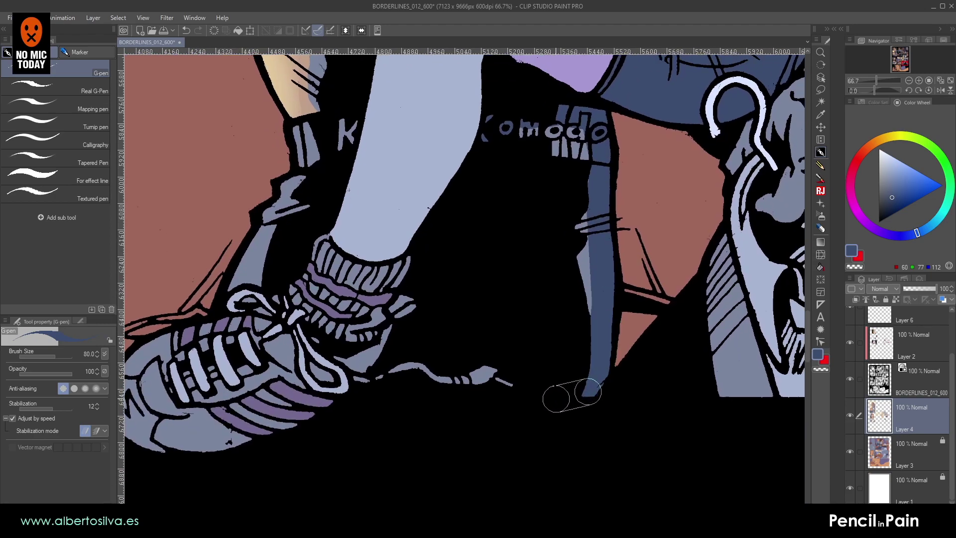
{"action": "left_click_drag", "start_coordinate": [542, 392], "coordinate": [579, 319]}
{"action": "left_click_drag", "start_coordinate": [499, 350], "coordinate": [535, 373]}
- Paint the waistband and upper folds of the man's other trouser leg dark blue with the G-pen at size 70
{"action": "left_click", "coordinate": [817, 268]}
{"action": "left_click", "coordinate": [549, 248]}
{"action": "left_click_drag", "start_coordinate": [458, 212], "coordinate": [602, 258]}
{"action": "key", "text": "p"}
{"action": "key", "text": "["}
{"action": "mouse_move", "coordinate": [451, 223]}
{"action": "left_mouse_down"}
{"action": "mouse_move", "coordinate": [426, 236]}
{"action": "mouse_move", "coordinate": [435, 253]}
{"action": "mouse_move", "coordinate": [419, 263]}
{"action": "mouse_move", "coordinate": [453, 214]}
{"action": "mouse_move", "coordinate": [445, 179]}
{"action": "mouse_move", "coordinate": [494, 168]}
{"action": "left_mouse_up"}
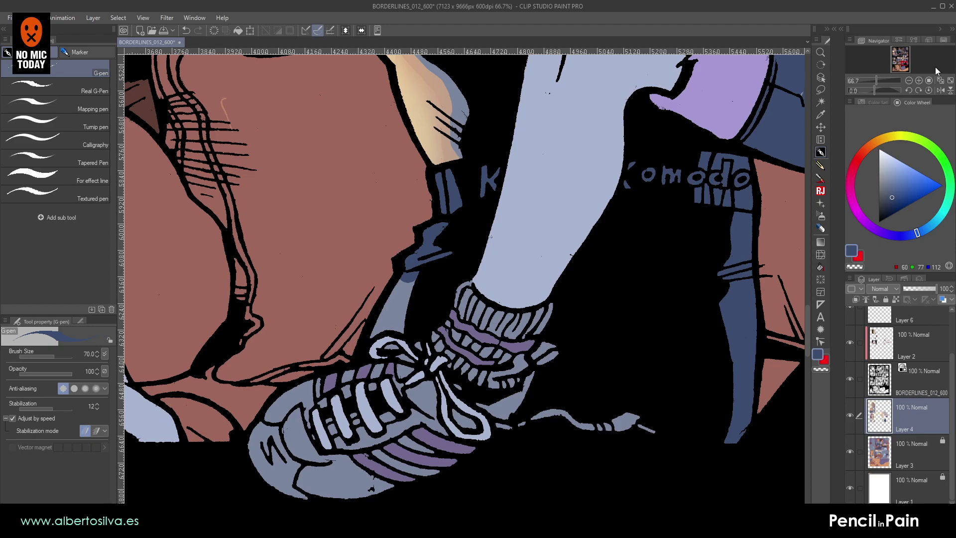
- Fill the remaining trouser area down to the shoelace and the waistband lettering in dark blue with the G-pen reduced to sizes 50 and 45
{"action": "left_click", "coordinate": [918, 81]}
{"action": "left_click_drag", "start_coordinate": [448, 263], "coordinate": [454, 252]}
{"action": "key", "text": "["}
{"action": "mouse_move", "coordinate": [384, 273]}
{"action": "left_mouse_down"}
{"action": "mouse_move", "coordinate": [325, 361]}
{"action": "mouse_move", "coordinate": [373, 329]}
{"action": "mouse_move", "coordinate": [370, 337]}
{"action": "mouse_move", "coordinate": [399, 269]}
{"action": "mouse_move", "coordinate": [389, 259]}
{"action": "mouse_move", "coordinate": [381, 264]}
{"action": "mouse_move", "coordinate": [386, 291]}
{"action": "left_mouse_up"}
{"action": "key", "text": "bracketleft"}
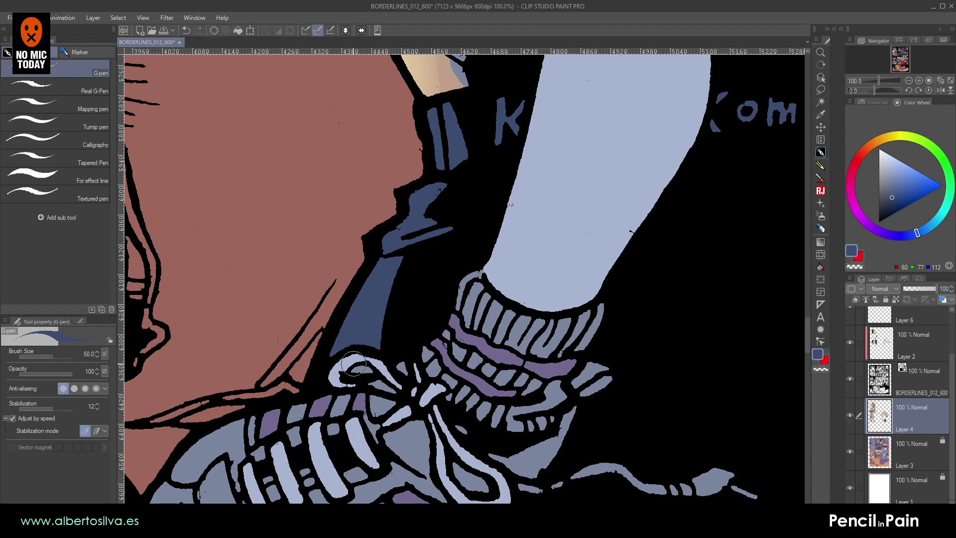
{"action": "left_click_drag", "start_coordinate": [428, 291], "coordinate": [384, 362]}
{"action": "key", "text": "bracketright"}
{"action": "key", "text": "bracketright"}
{"action": "left_click_drag", "start_coordinate": [589, 254], "coordinate": [345, 362]}
{"action": "left_click_drag", "start_coordinate": [460, 194], "coordinate": [478, 187]}
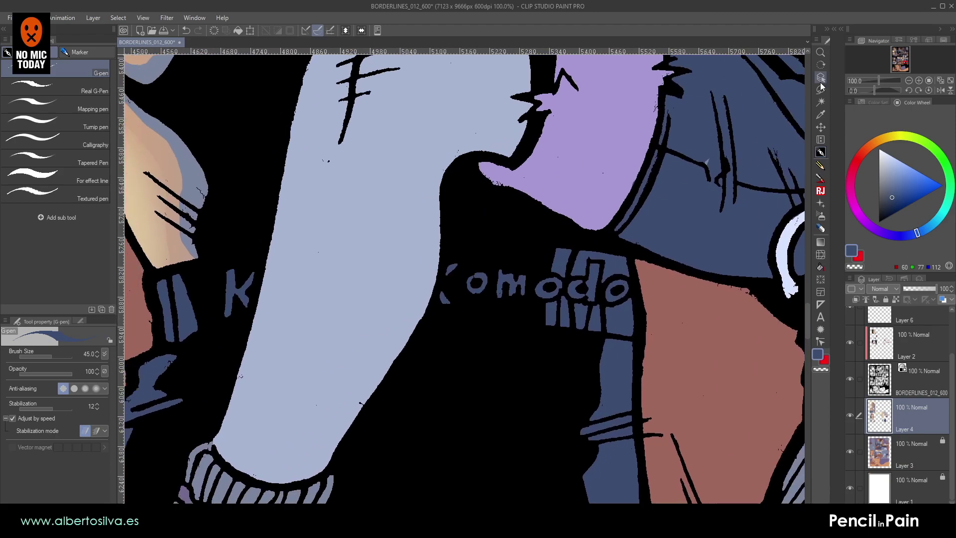
- Review the recoloured trousers at full-page scale and save the page
{"action": "left_click", "coordinate": [909, 80]}
{"action": "left_click", "coordinate": [909, 80]}
{"action": "left_click", "coordinate": [909, 80]}
{"action": "left_click_drag", "start_coordinate": [645, 194], "coordinate": [654, 307]}
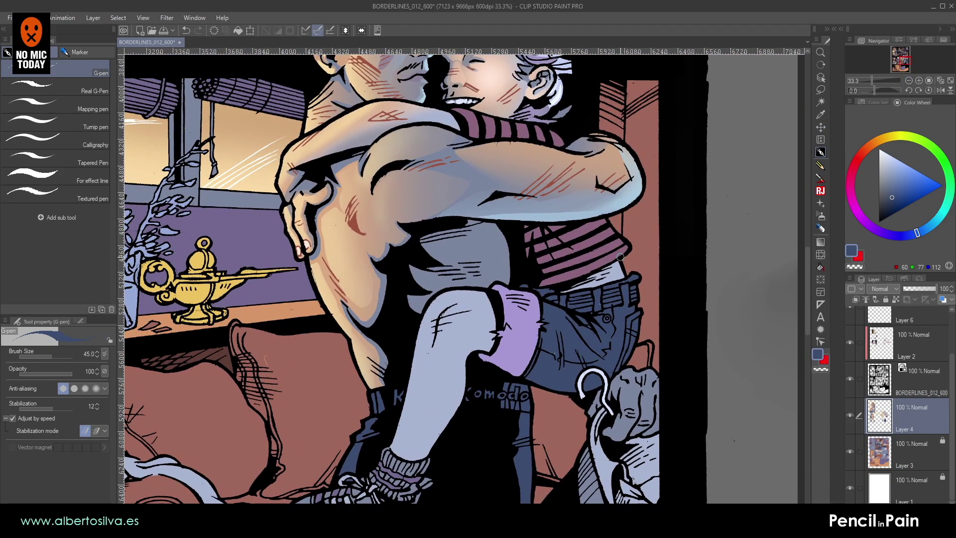
{"action": "scroll", "coordinate": [620, 257], "scroll_direction": "down", "scroll_amount": 2}
{"action": "scroll", "coordinate": [620, 256], "scroll_direction": "down", "scroll_amount": 1}
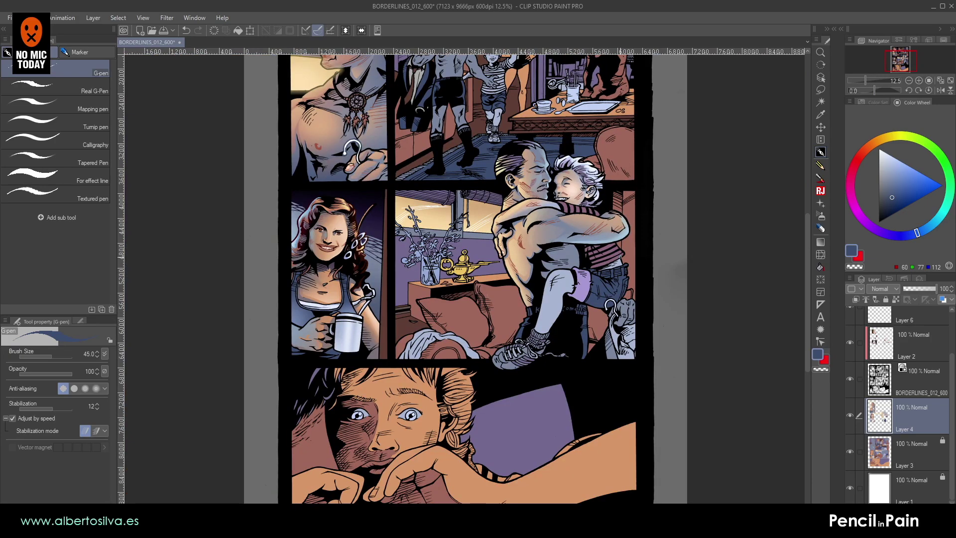
{"action": "left_click_drag", "start_coordinate": [626, 262], "coordinate": [559, 337]}
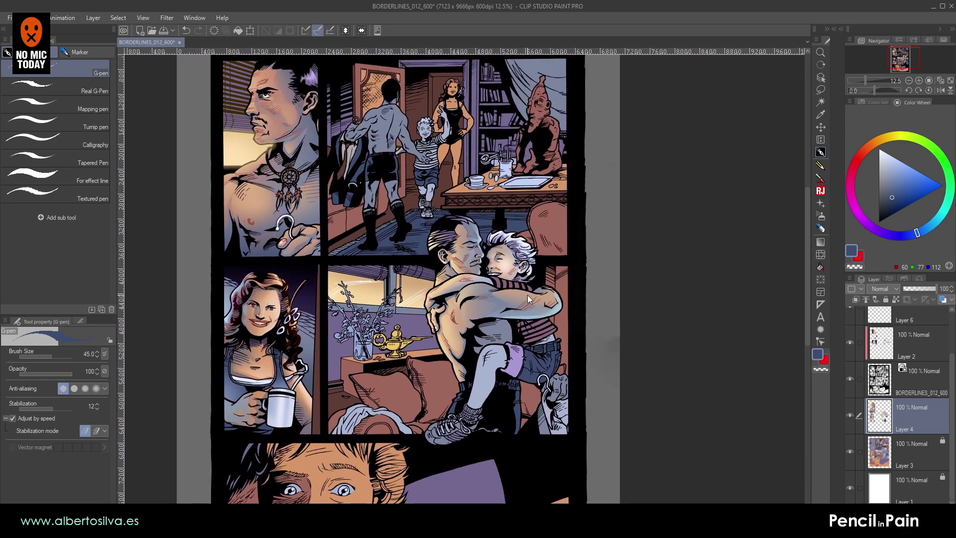
{"action": "key", "text": "ctrl+s"}
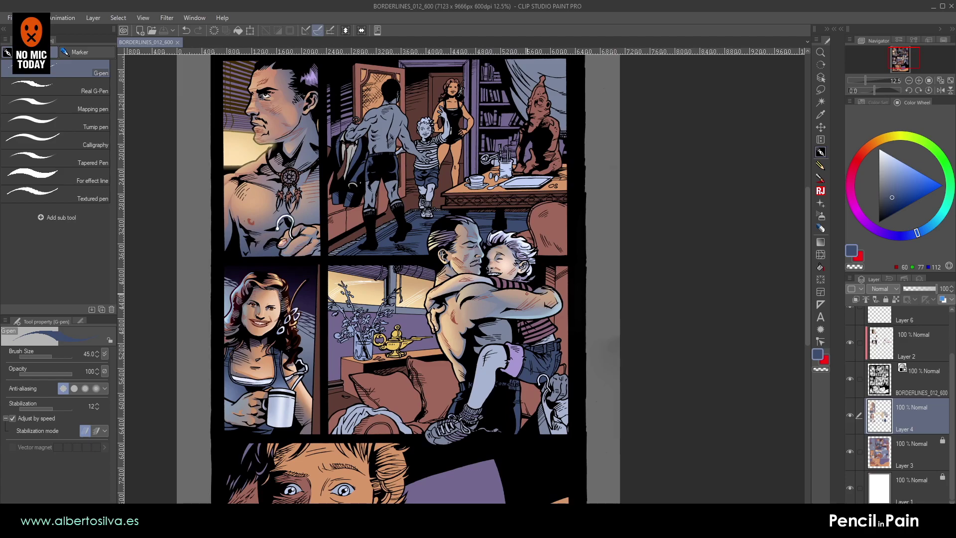